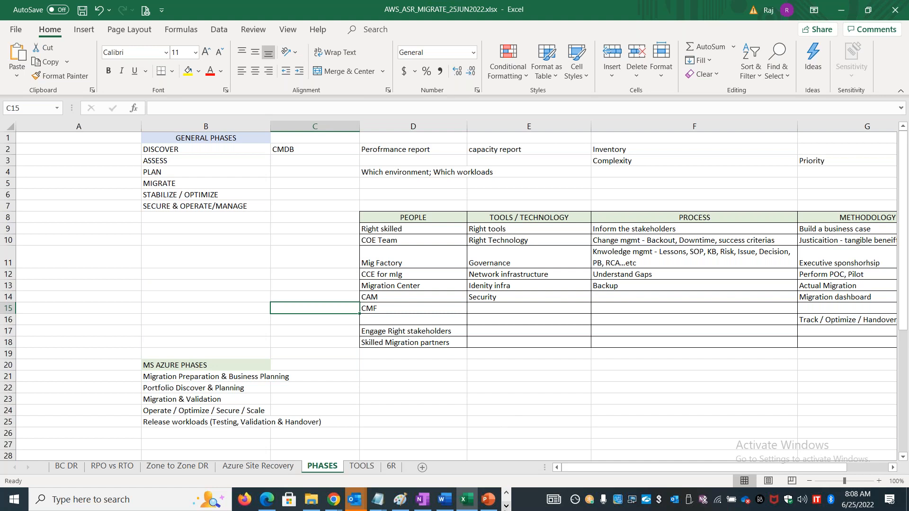
Switch to the EC2 console in Chrome, open the running instances list and clear its filter
{"action": "left_click", "coordinate": [333, 499]}
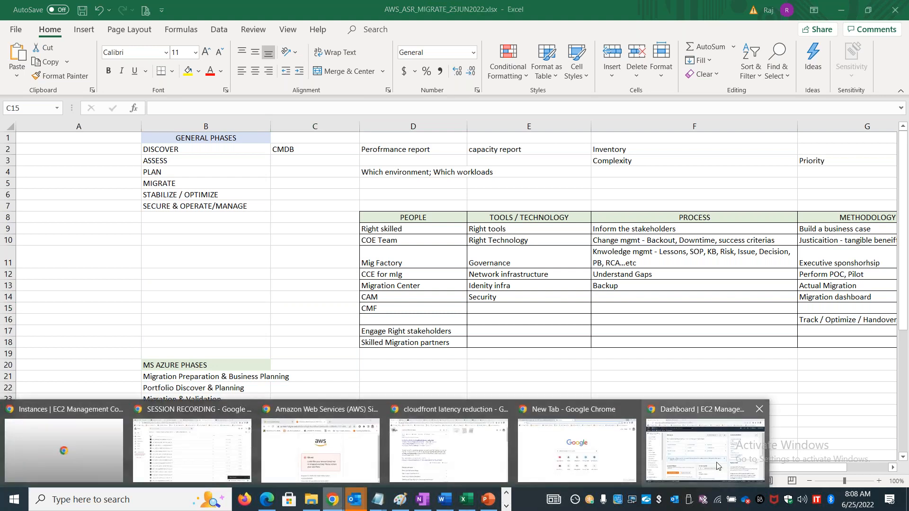
{"action": "left_click", "coordinate": [717, 466]}
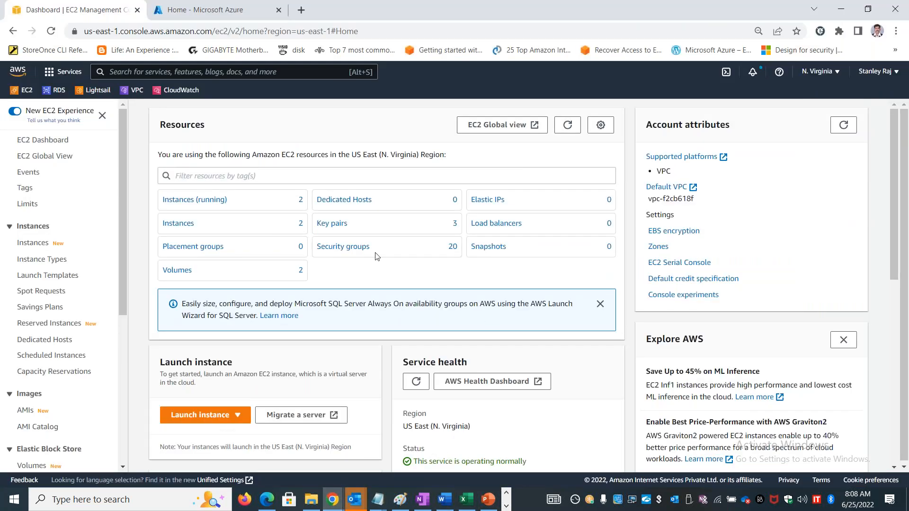
{"action": "left_click", "coordinate": [211, 199]}
{"action": "left_click", "coordinate": [143, 188]}
{"action": "left_click", "coordinate": [237, 149]}
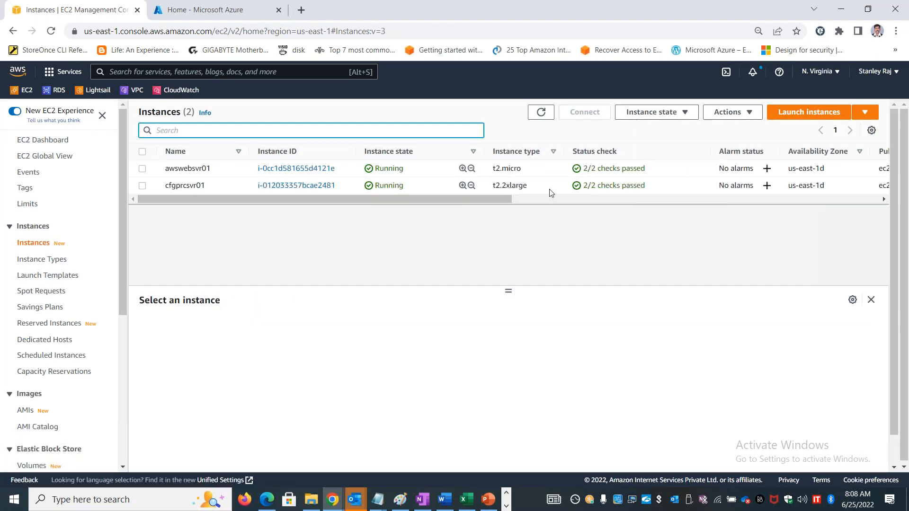
Switch to the remote desktop session, dismiss the Windows Admin Center message and open the local server's properties
{"action": "left_click", "coordinate": [506, 507]}
{"action": "left_click", "coordinate": [279, 500]}
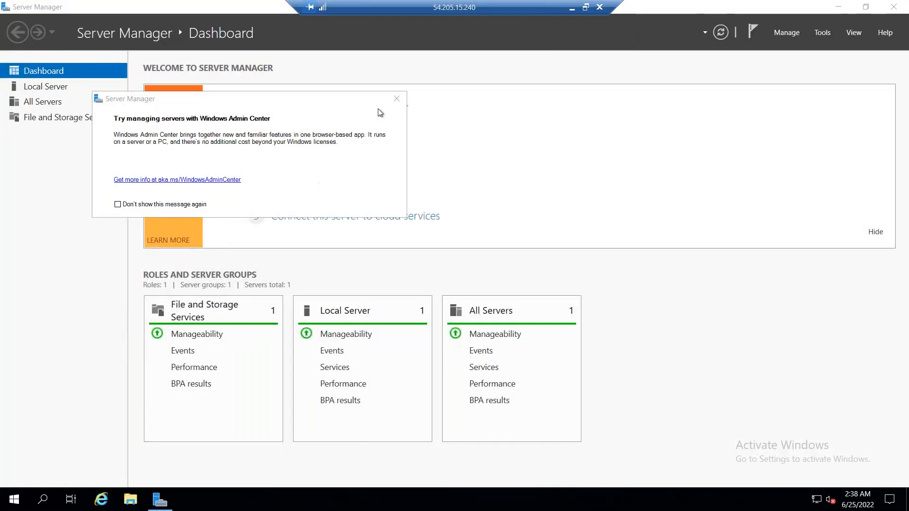
{"action": "left_click", "coordinate": [396, 99]}
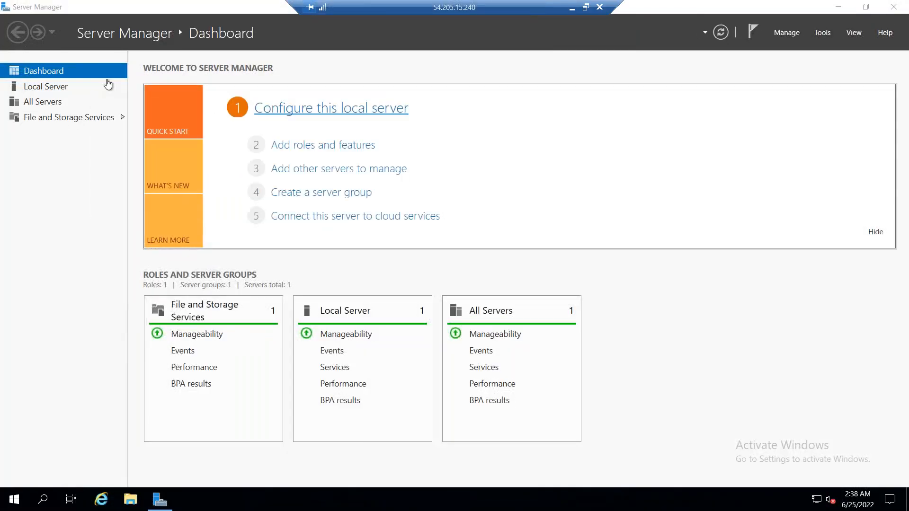
{"action": "left_click", "coordinate": [49, 90]}
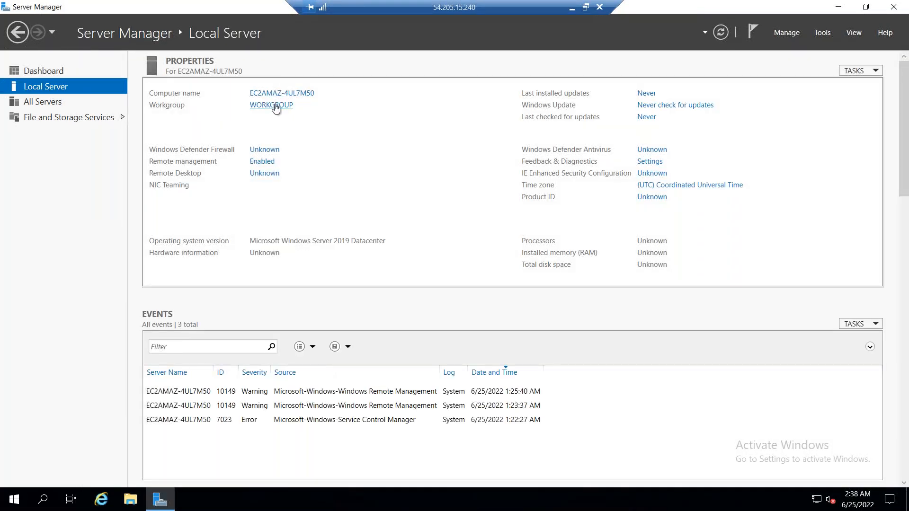
Rename the computer as CFGPRCSVR01 and close the system properties
{"action": "left_click", "coordinate": [276, 105]}
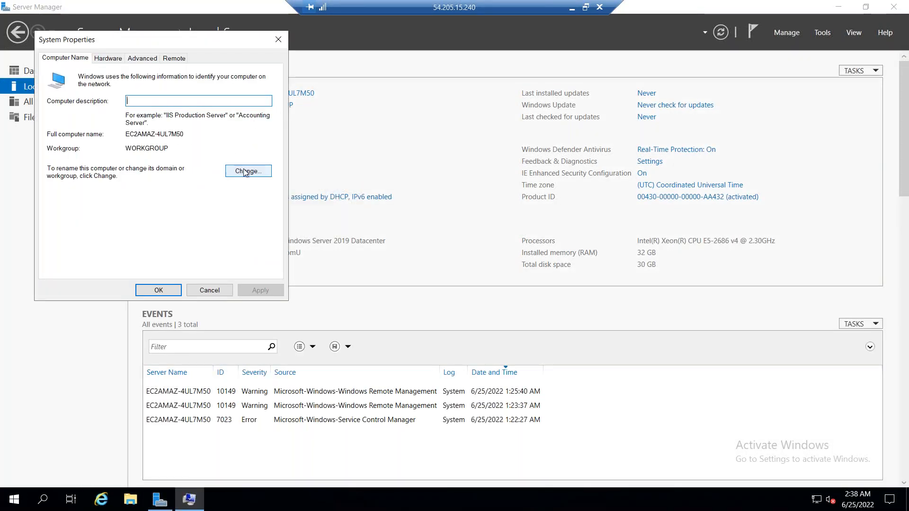
{"action": "left_click", "coordinate": [245, 172]}
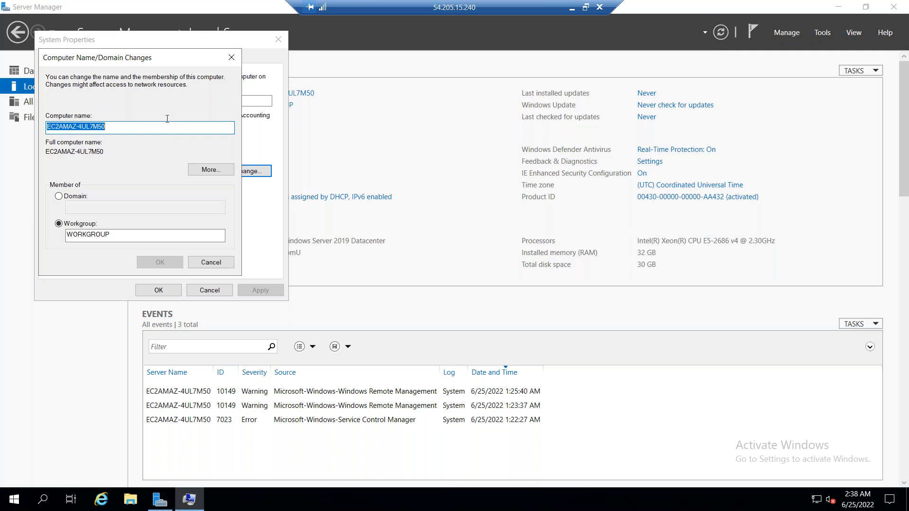
{"action": "type", "text": "CFG"}
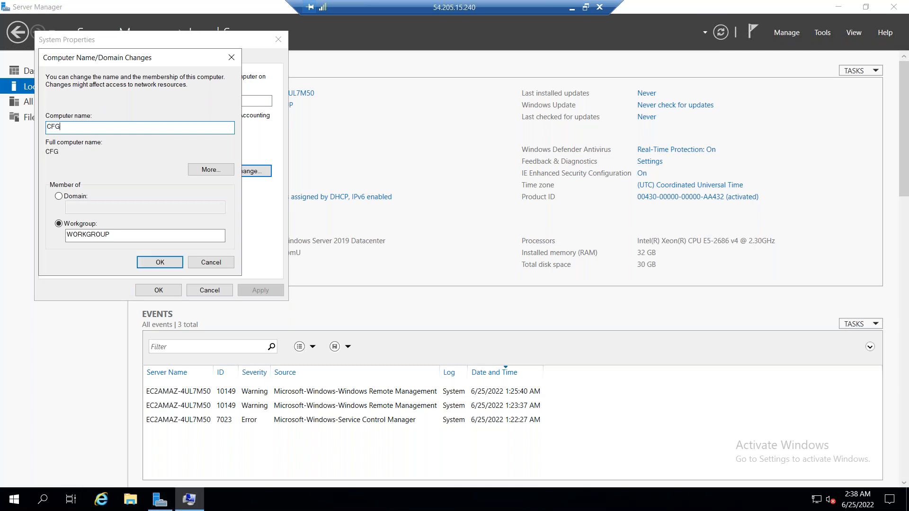
{"action": "type", "text": "PRCSVR01"}
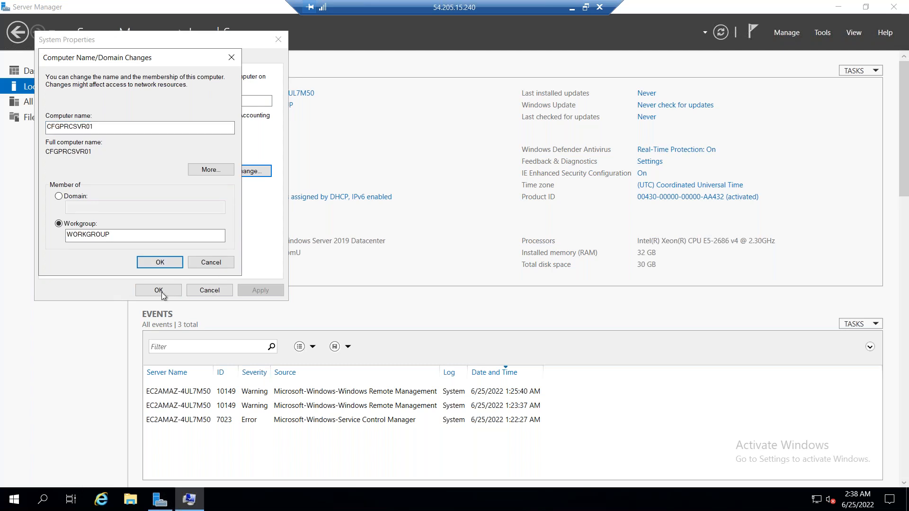
{"action": "key", "text": "Return"}
{"action": "left_click", "coordinate": [524, 266]}
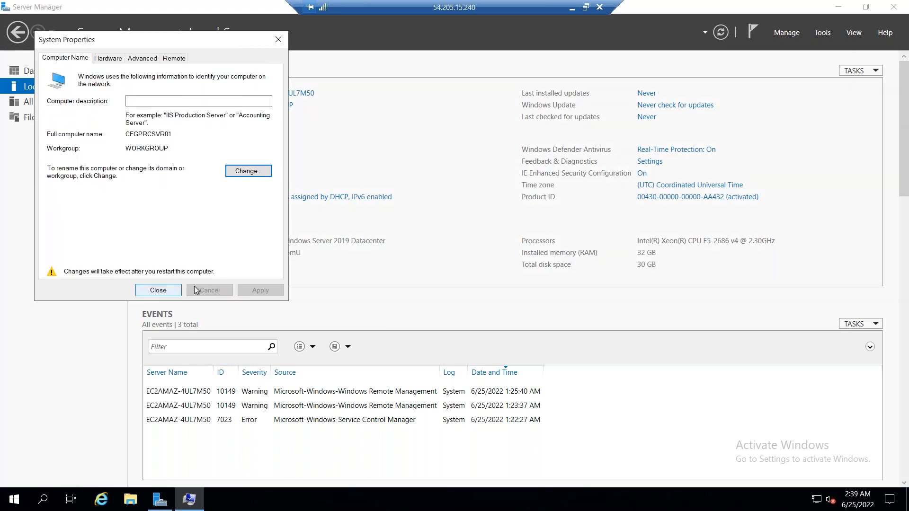
{"action": "left_click", "coordinate": [171, 290]}
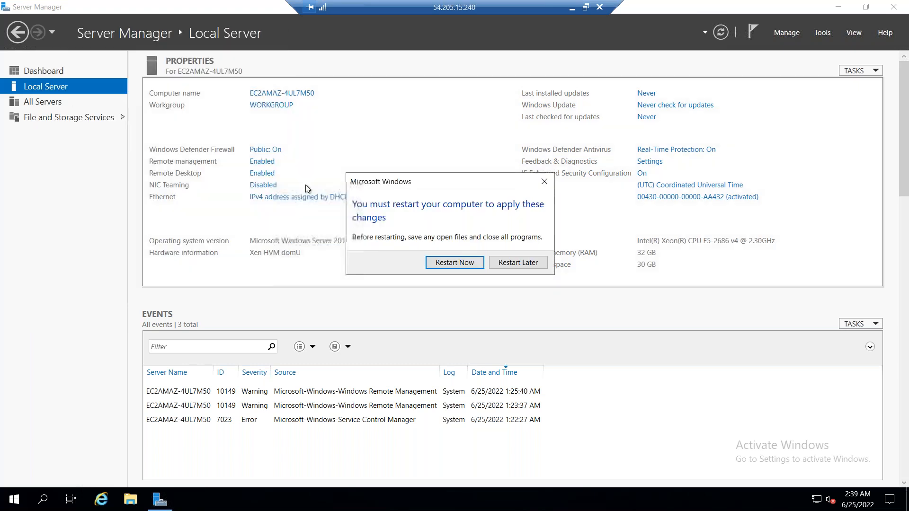
Turn off Windows Defender Firewall for the domain, private and public networks, and close Windows Security
{"action": "left_click", "coordinate": [266, 150]}
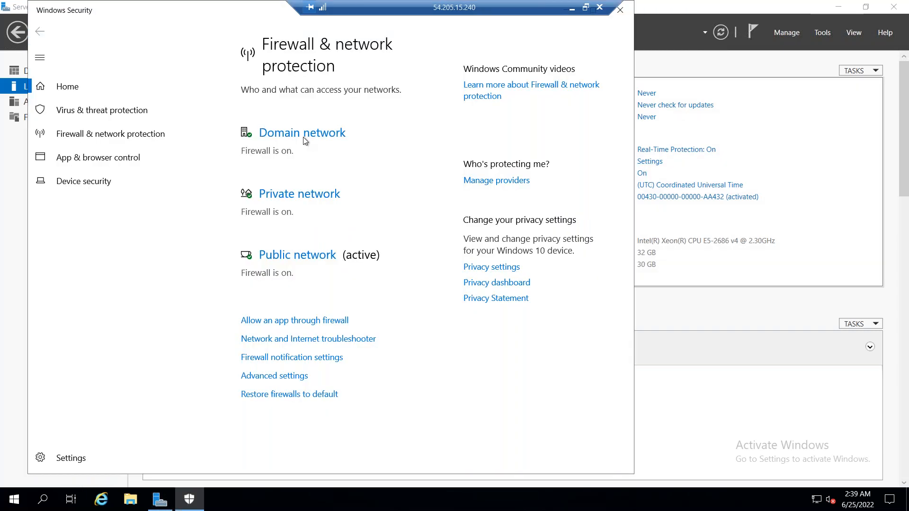
{"action": "left_click", "coordinate": [294, 136]}
{"action": "left_click", "coordinate": [254, 254]}
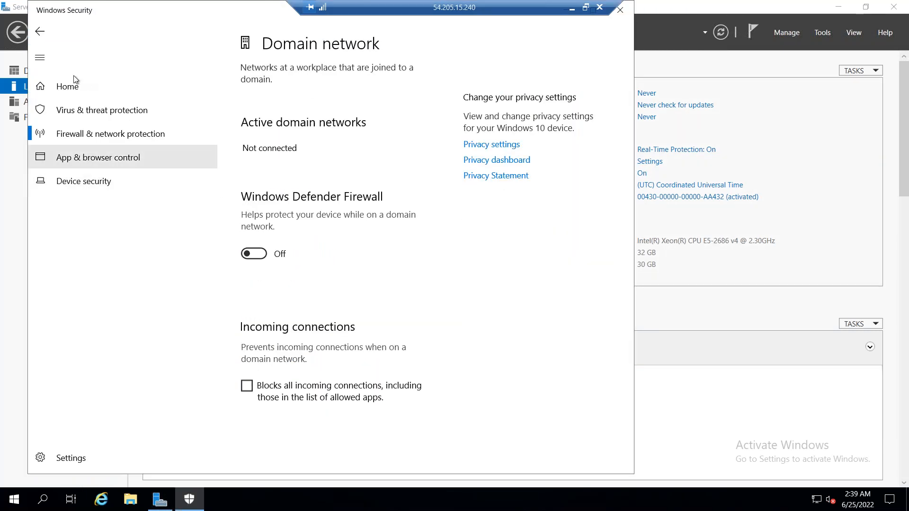
{"action": "left_click", "coordinate": [40, 31]}
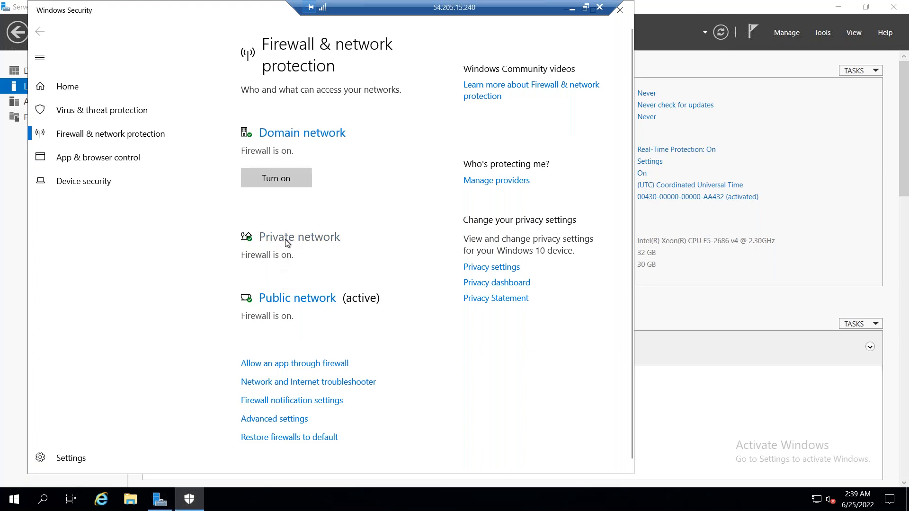
{"action": "left_click", "coordinate": [287, 237]}
{"action": "left_click", "coordinate": [254, 261]}
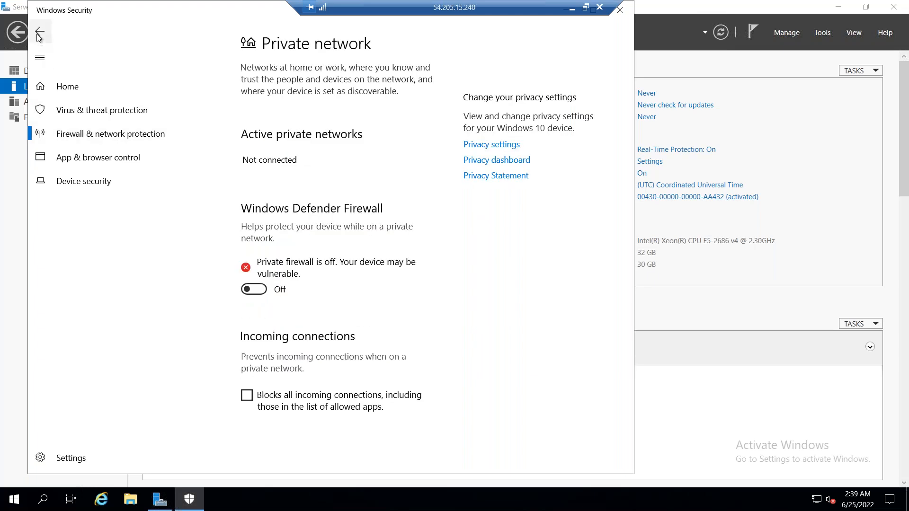
{"action": "left_click", "coordinate": [39, 36]}
{"action": "left_click", "coordinate": [278, 436]}
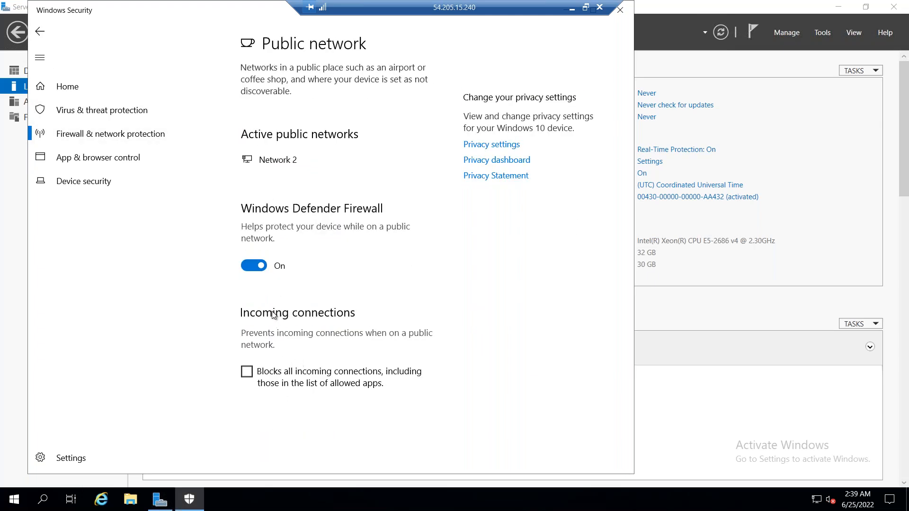
{"action": "left_click", "coordinate": [254, 266]}
{"action": "left_click_drag", "start_coordinate": [232, 11], "coordinate": [228, 209]}
{"action": "left_click", "coordinate": [629, 211]}
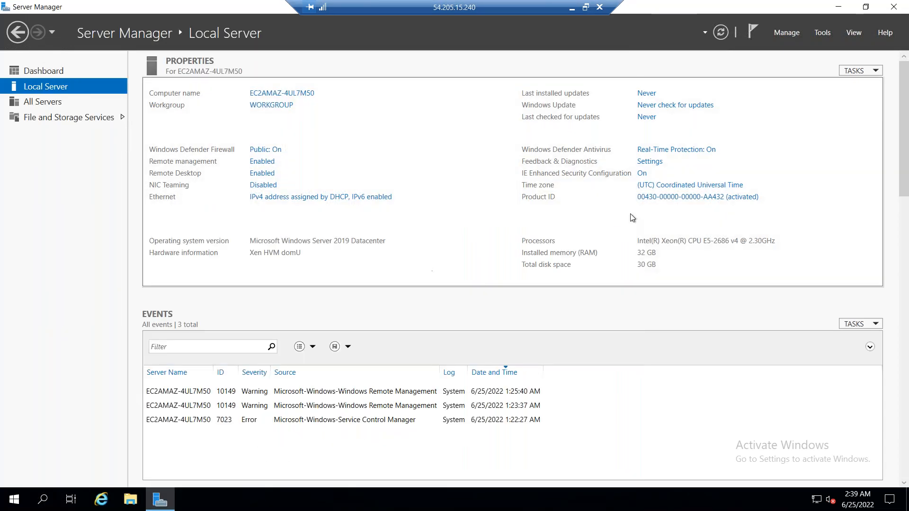
Turn off IE Enhanced Security Configuration for administrators and users, and restart the server
{"action": "left_click", "coordinate": [643, 173]}
{"action": "left_click", "coordinate": [384, 233]}
{"action": "left_click", "coordinate": [387, 303]}
{"action": "left_click", "coordinate": [495, 369]}
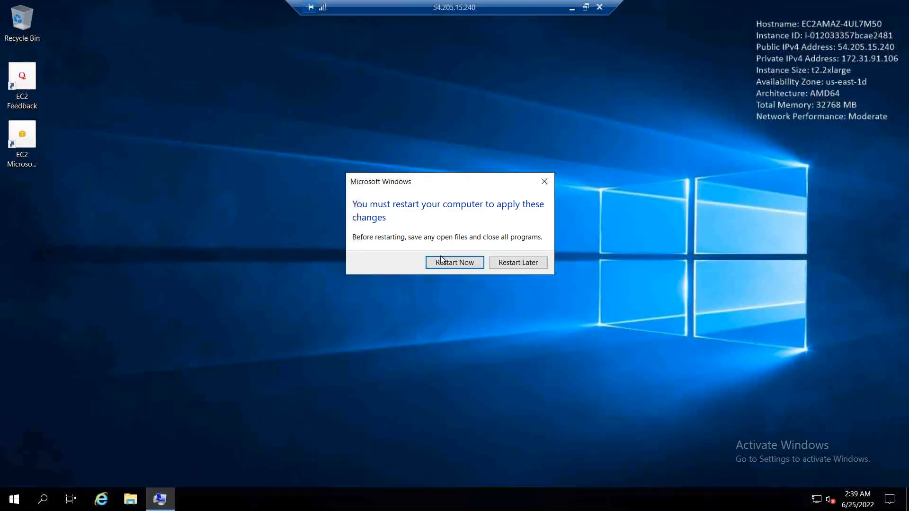
{"action": "left_click", "coordinate": [454, 262]}
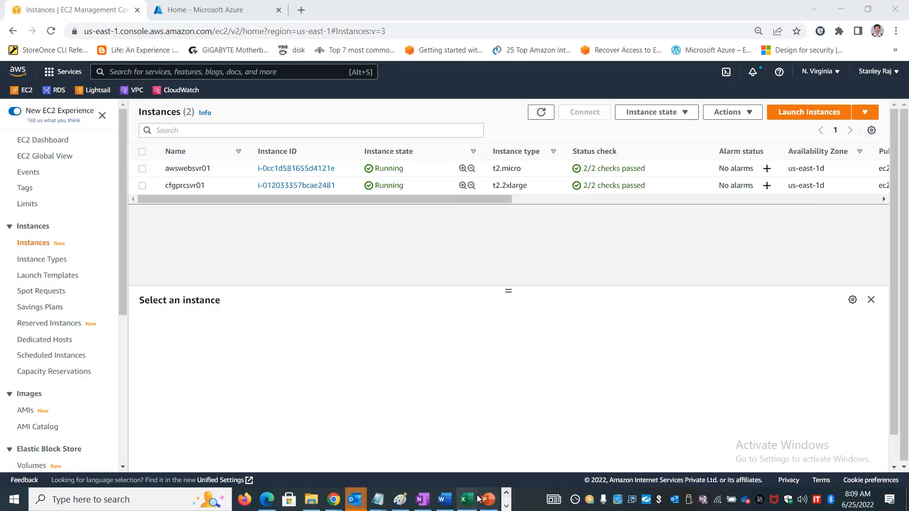
Switch to the Excel workbook and add a new sheet named AWS 2 AZURE
{"action": "left_click", "coordinate": [468, 499]}
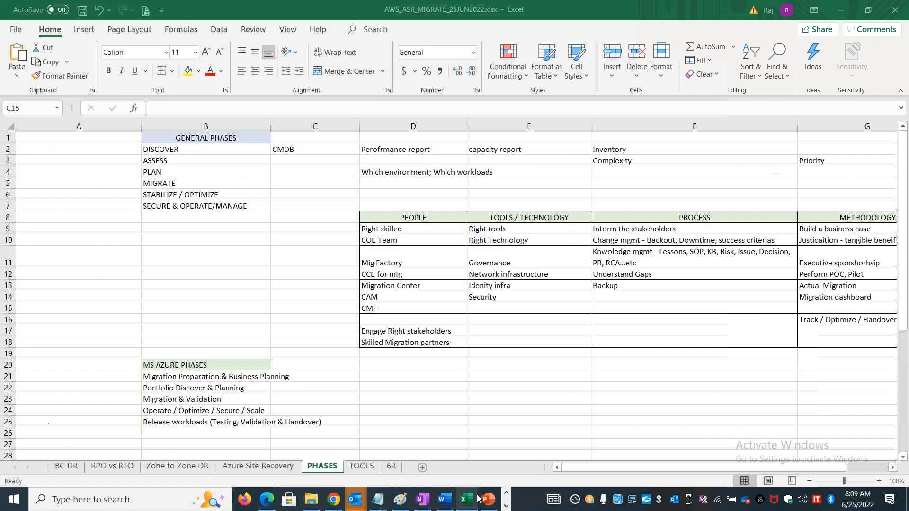
{"action": "left_click", "coordinate": [423, 469]}
{"action": "type", "text": "AWS 2 AZURE"}
{"action": "left_click", "coordinate": [115, 251]}
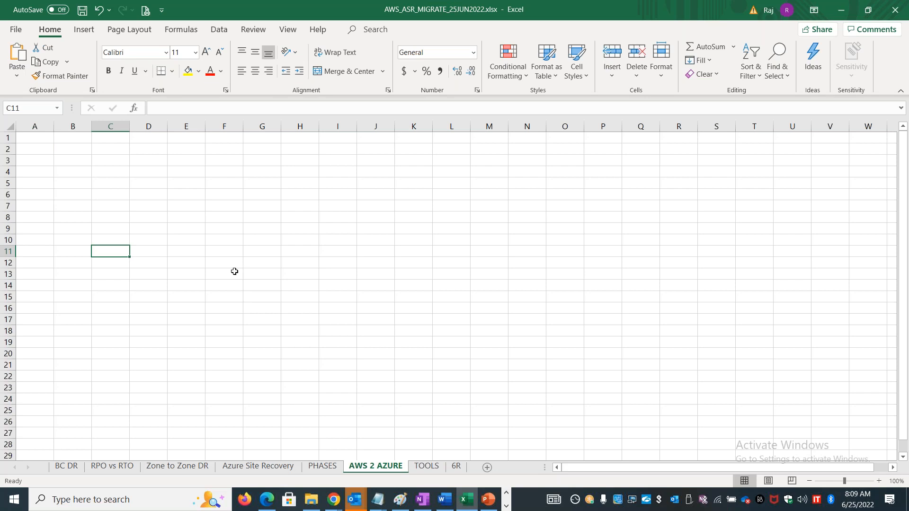
Enter the source platforms Other Cloud in B2, On Premises in B4 and VMware in B6
{"action": "left_click", "coordinate": [76, 151]}
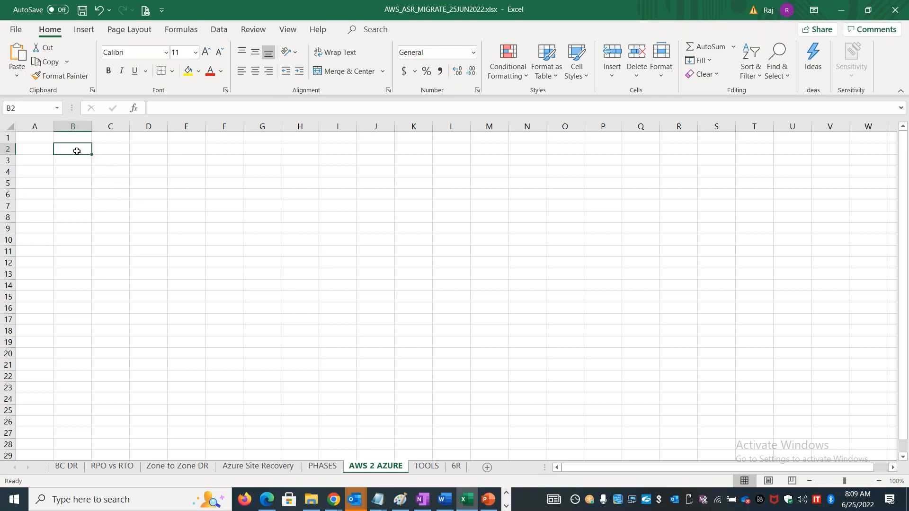
{"action": "type", "text": "Other Cloud"}
{"action": "key", "text": "Return"}
{"action": "key", "text": "Return"}
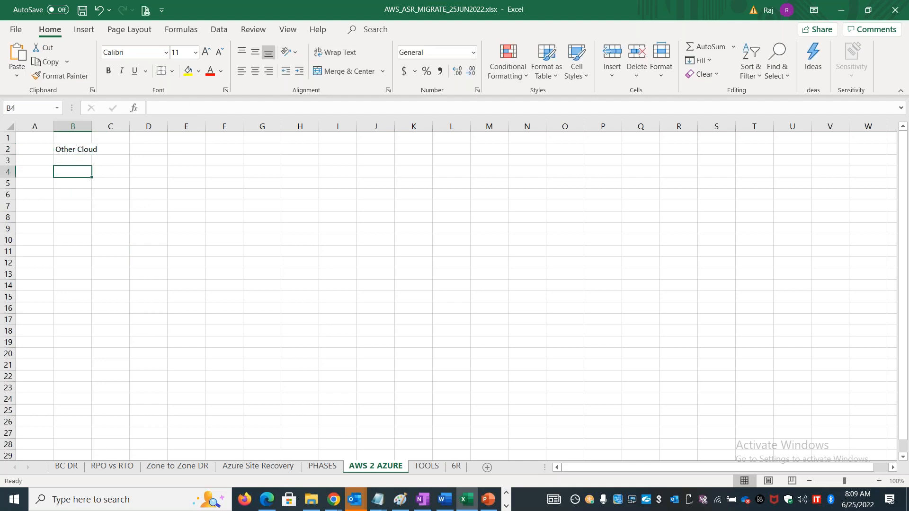
{"action": "type", "text": "On Premises"}
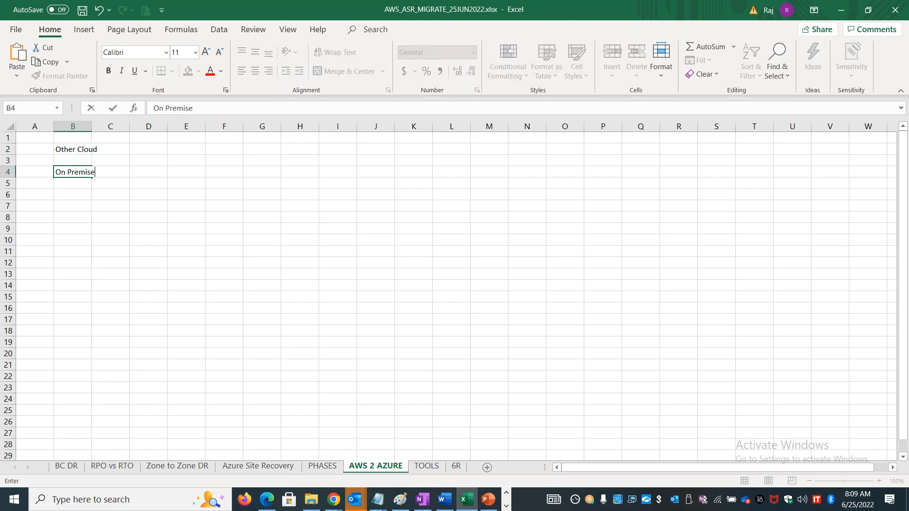
{"action": "key", "text": "Return"}
{"action": "key", "text": "Return"}
{"action": "type", "text": "VMware"}
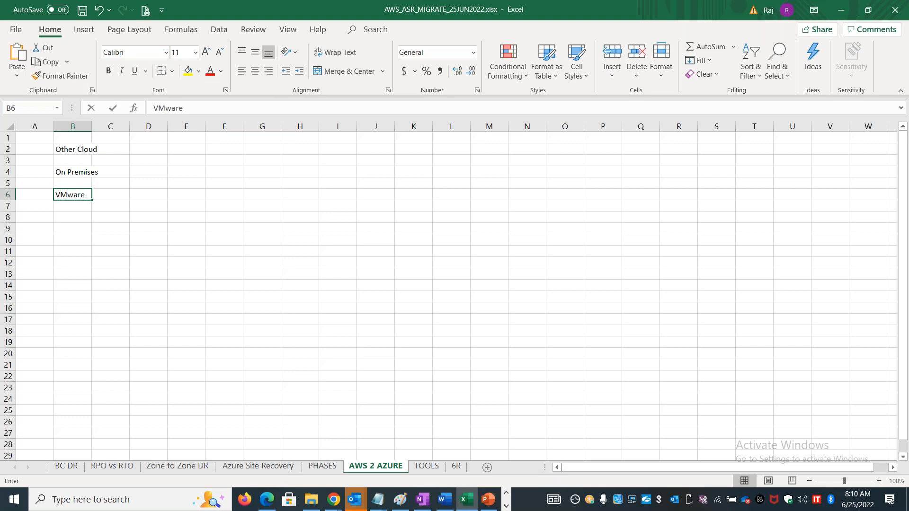
{"action": "key", "text": "Return"}
{"action": "key", "text": "Return"}
{"action": "key", "text": "Return"}
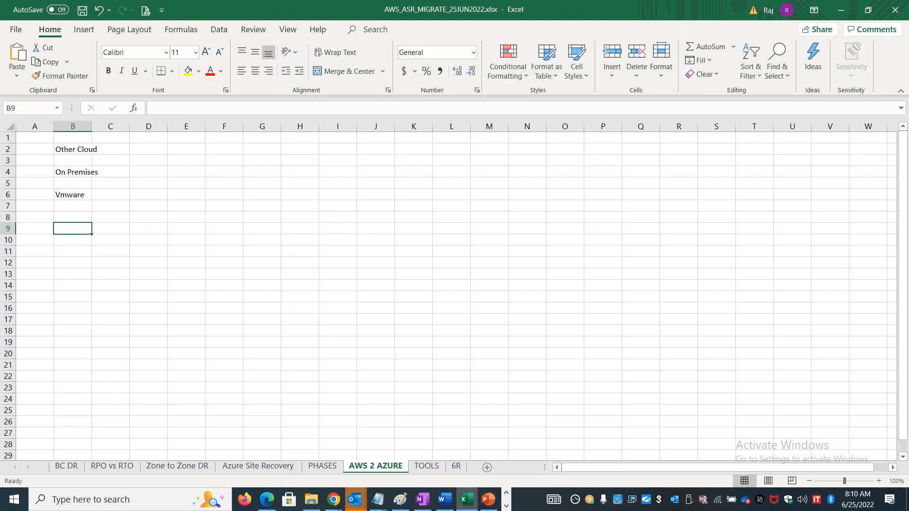
Enter Hyper-V in B8 with SCVMM beside it in C8
{"action": "key", "text": "Up"}
{"action": "type", "text": "h"}
{"action": "key", "text": "BackSpace"}
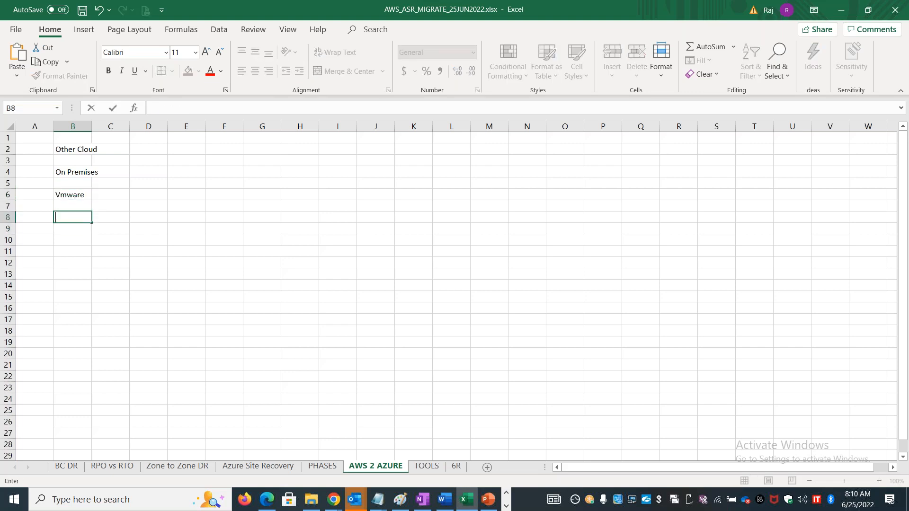
{"action": "type", "text": "Hyper-V"}
{"action": "key", "text": "Tab"}
{"action": "type", "text": "SCVMM"}
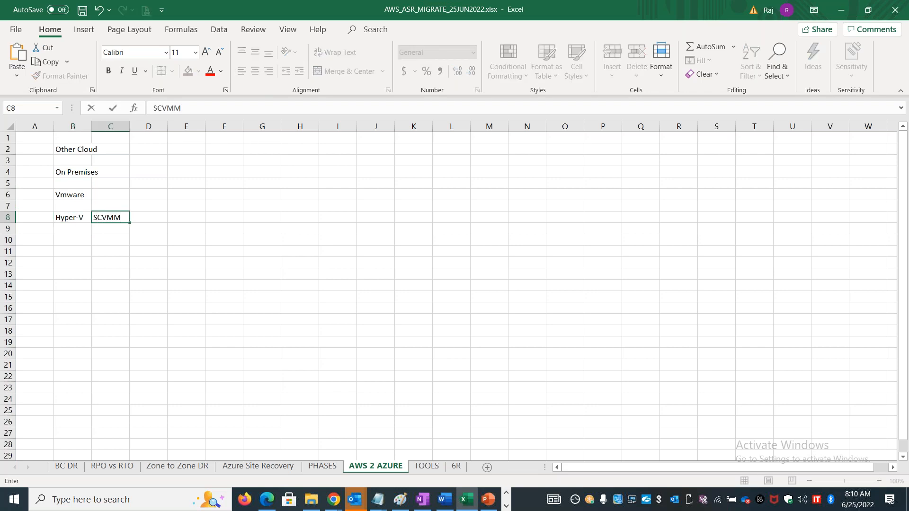
{"action": "left_click", "coordinate": [74, 276]}
Widen column B to fit its labels and enter Physical in C4 beside On Premises
{"action": "left_click_drag", "start_coordinate": [107, 126], "coordinate": [141, 126]}
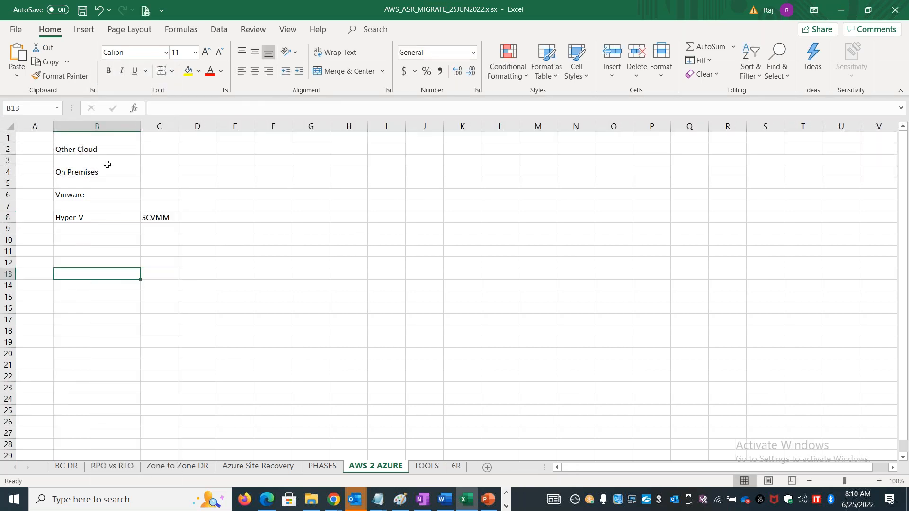
{"action": "left_click", "coordinate": [173, 169]}
{"action": "type", "text": "Physical"}
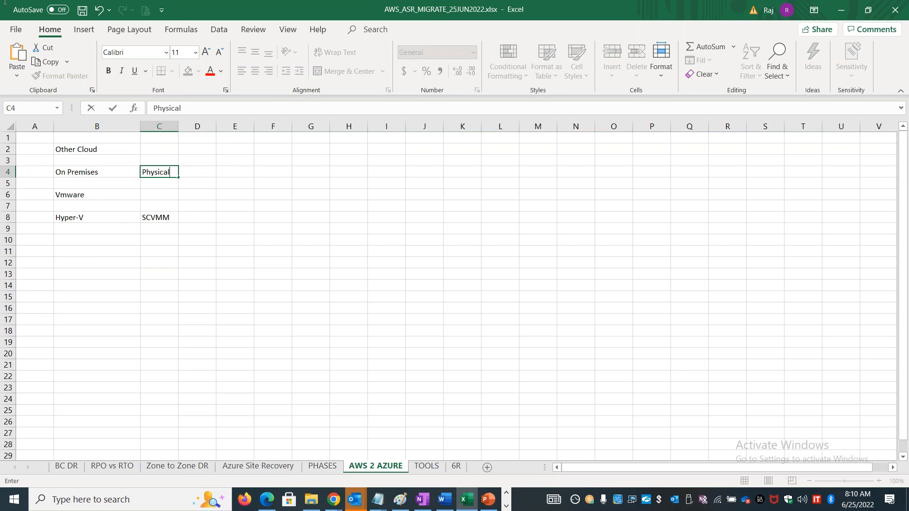
{"action": "key", "text": "Up"}
{"action": "key", "text": "Up"}
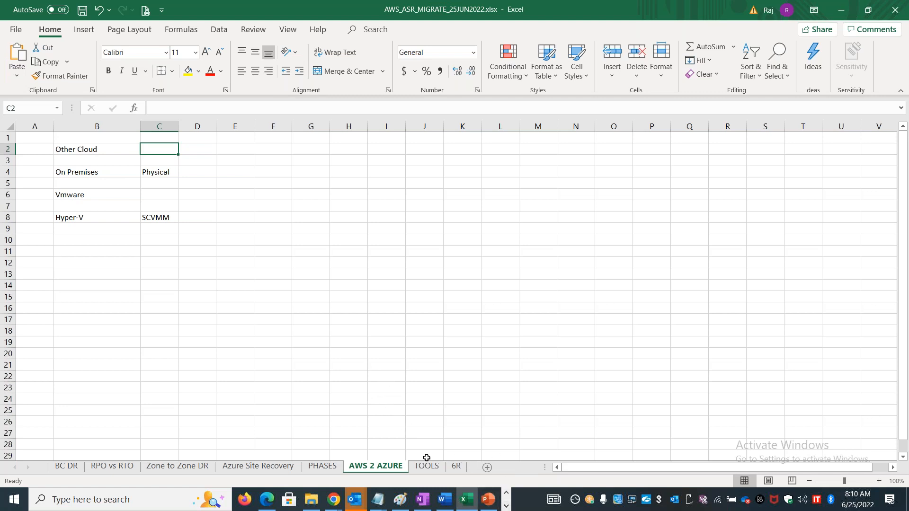
Add a new sheet named JUSTIFICATION and widen its column A
{"action": "left_click", "coordinate": [486, 468]}
{"action": "double_click", "coordinate": [422, 467]}
{"action": "type", "text": "JUSTIFICATION"}
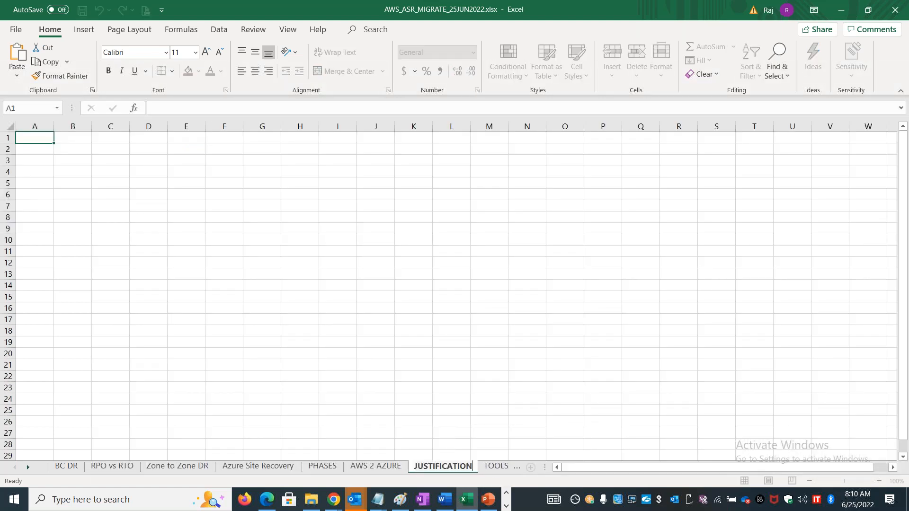
{"action": "left_click", "coordinate": [146, 206]}
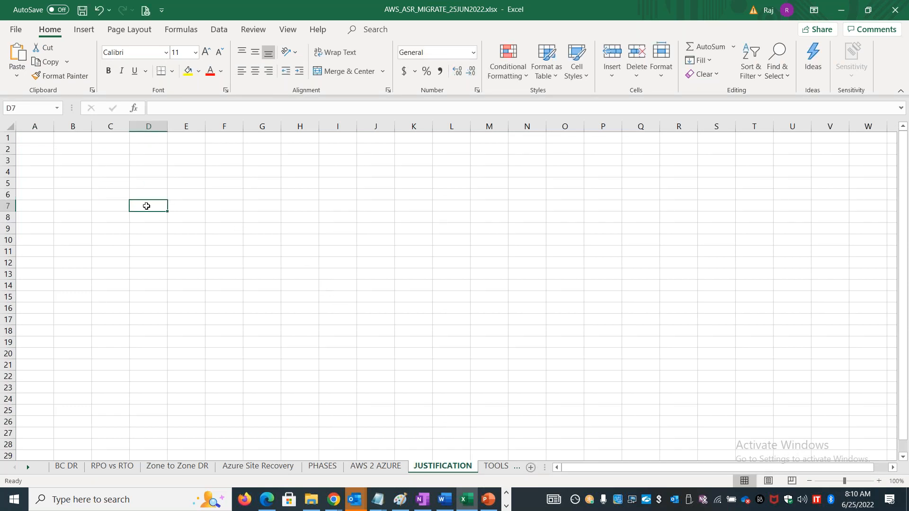
{"action": "left_click_drag", "start_coordinate": [54, 126], "coordinate": [161, 128]}
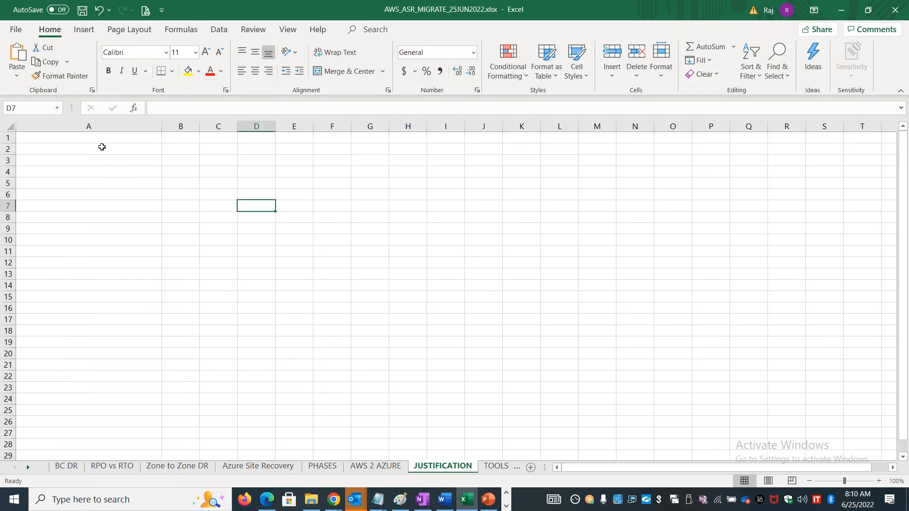
Widen column B on the JUSTIFICATION sheet and enter "Datacenter - Lease expire" in B2
{"action": "left_click", "coordinate": [172, 150]}
{"action": "left_click_drag", "start_coordinate": [199, 126], "coordinate": [372, 126]}
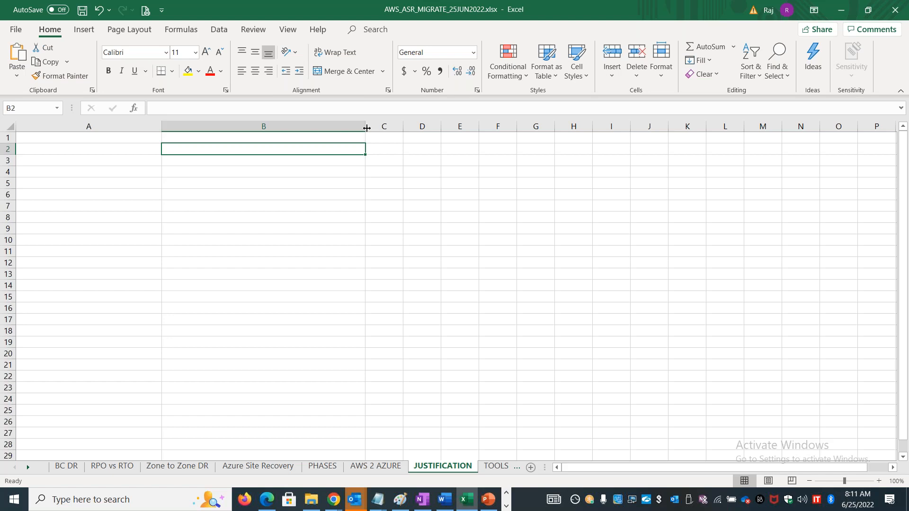
{"action": "type", "text": "D"}
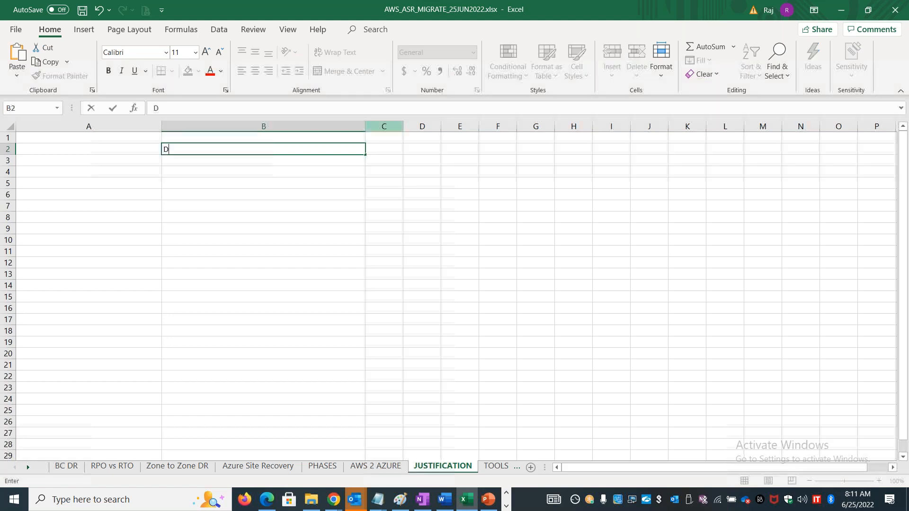
{"action": "type", "text": "atacenter - Lease expire"}
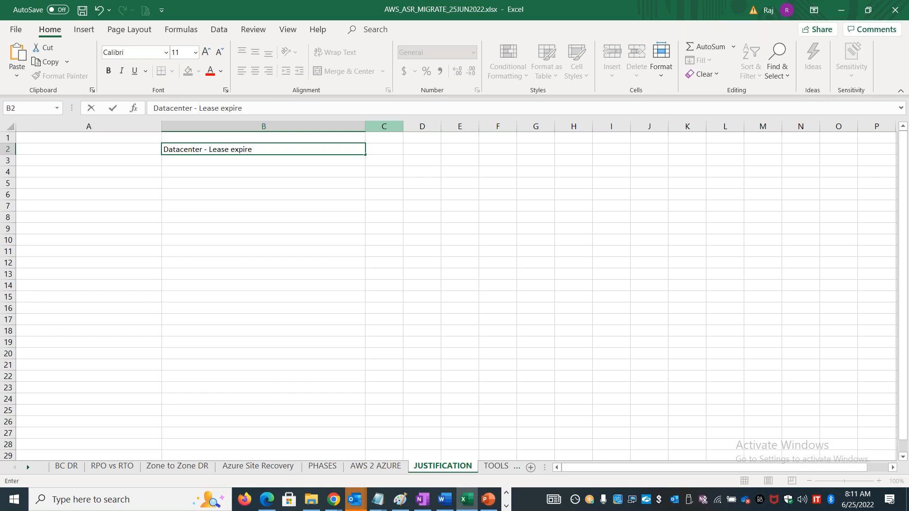
{"action": "key", "text": "Return"}
Enter "Datacenter Modernization" in B3 as the second migration justification
{"action": "type", "text": "Datc"}
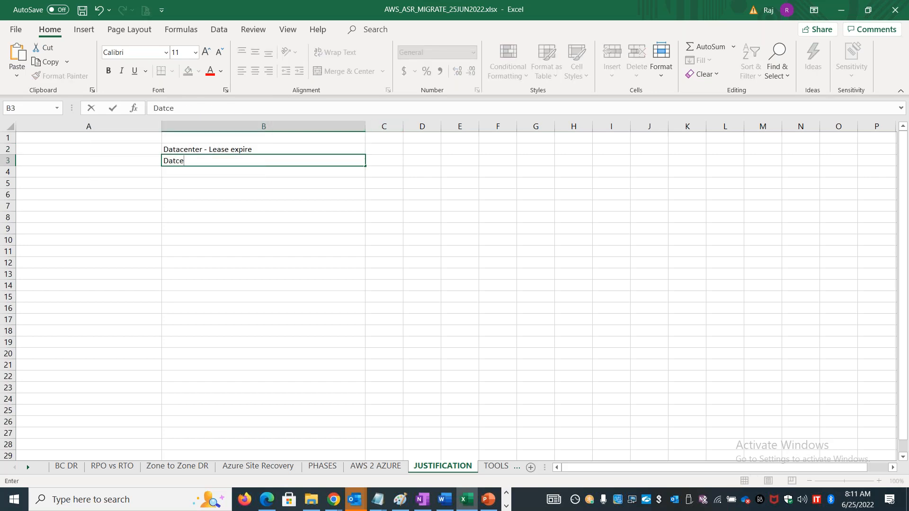
{"action": "key", "text": "BackSpace"}
{"action": "type", "text": "acenter "}
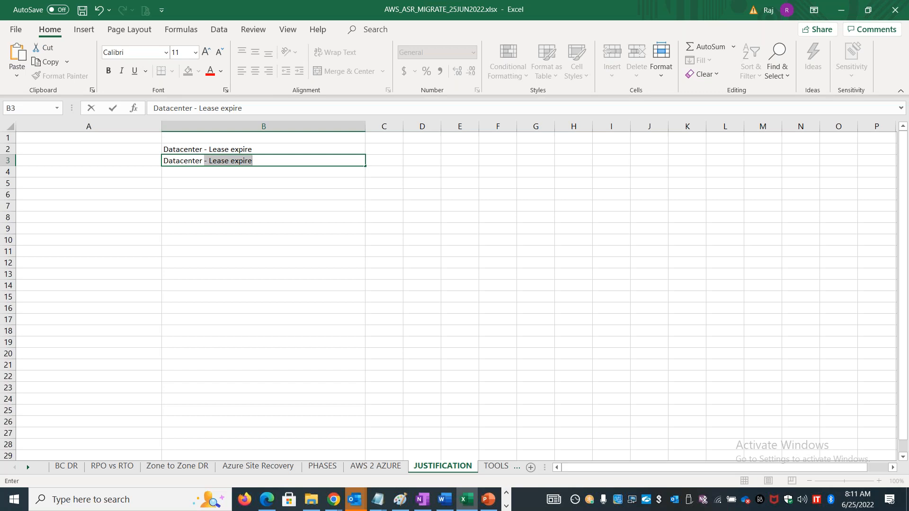
{"action": "type", "text": "Modernization"}
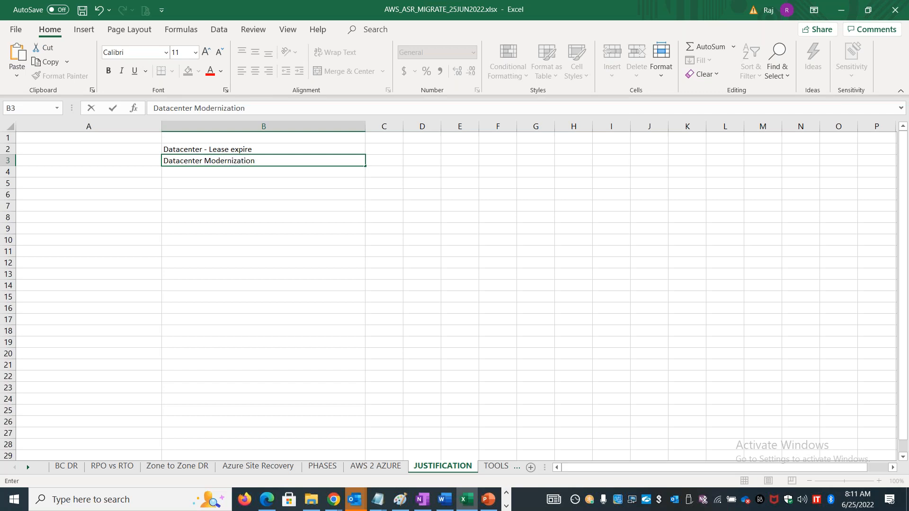
{"action": "key", "text": "Return"}
{"action": "key", "text": "Return"}
Leave row 4 blank and enter "End of Life Hardware" in B5
{"action": "type", "text": "End of Life "}
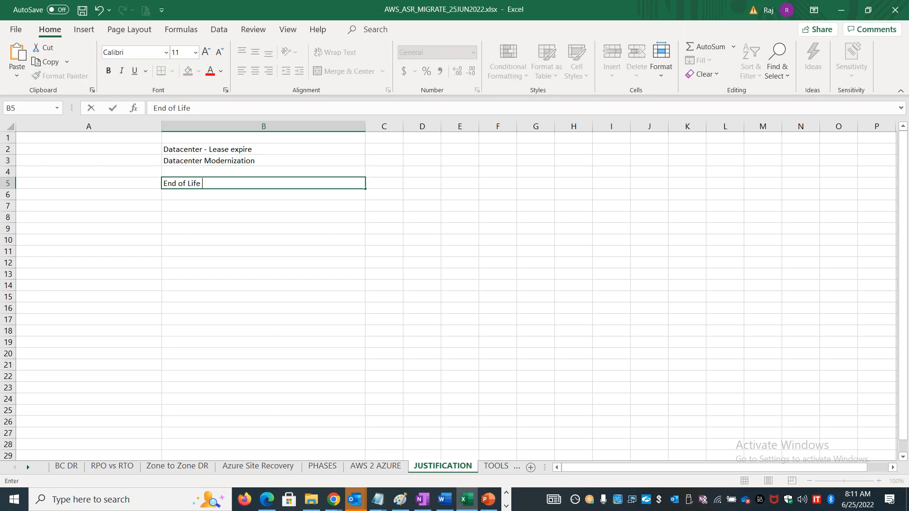
{"action": "type", "text": "Hardware"}
{"action": "key", "text": "Return"}
Enter "End of Life Softwre / Operating system" in B6, directly below the hardware entry
{"action": "type", "text": "End of Life "}
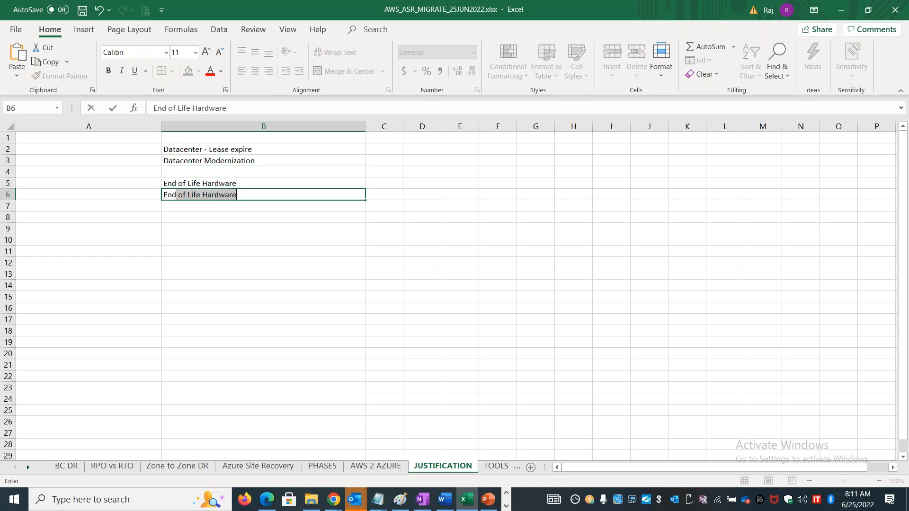
{"action": "type", "text": "Sof"}
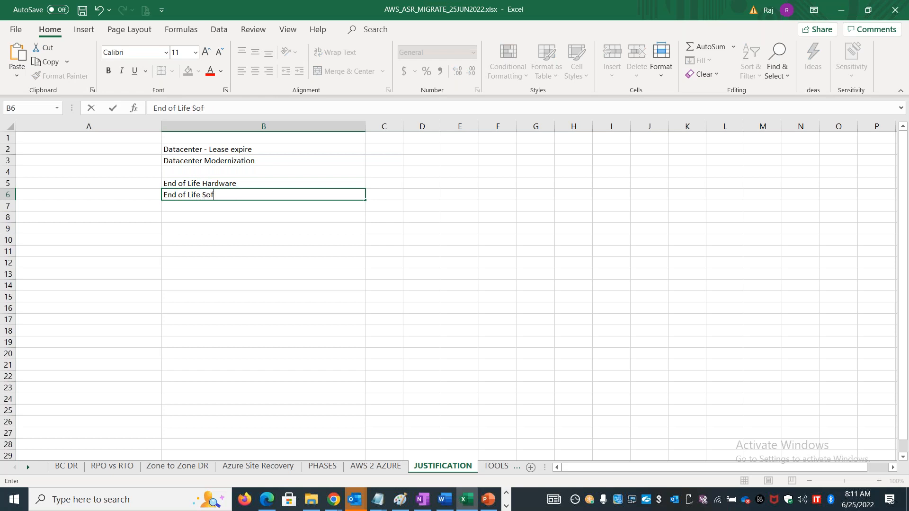
{"action": "type", "text": "twre / Operating system"}
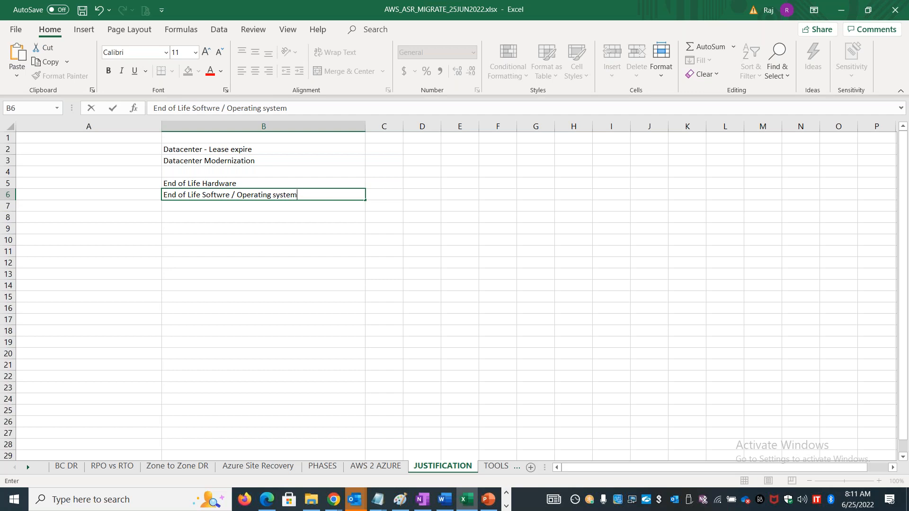
{"action": "key", "text": "Return"}
{"action": "key", "text": "Return"}
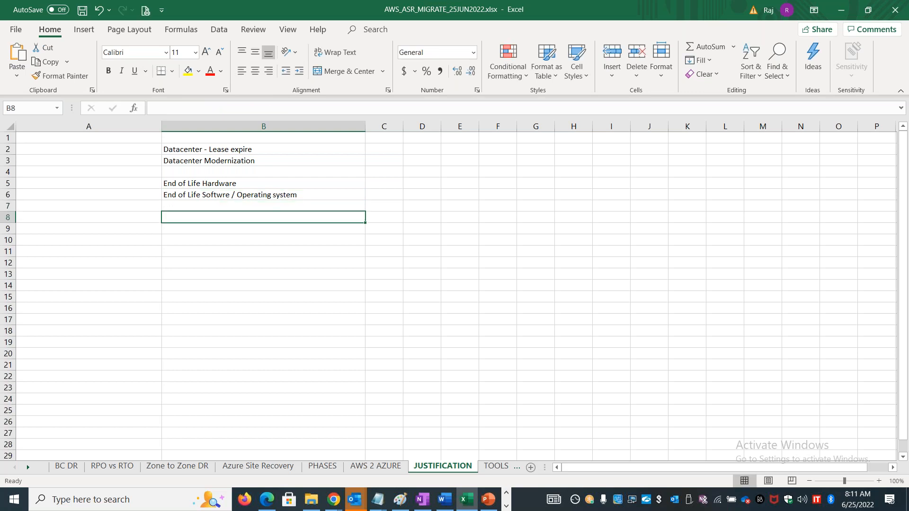
Leave row 7 blank and enter "Application Modernization" in B8
{"action": "type", "text": "A"}
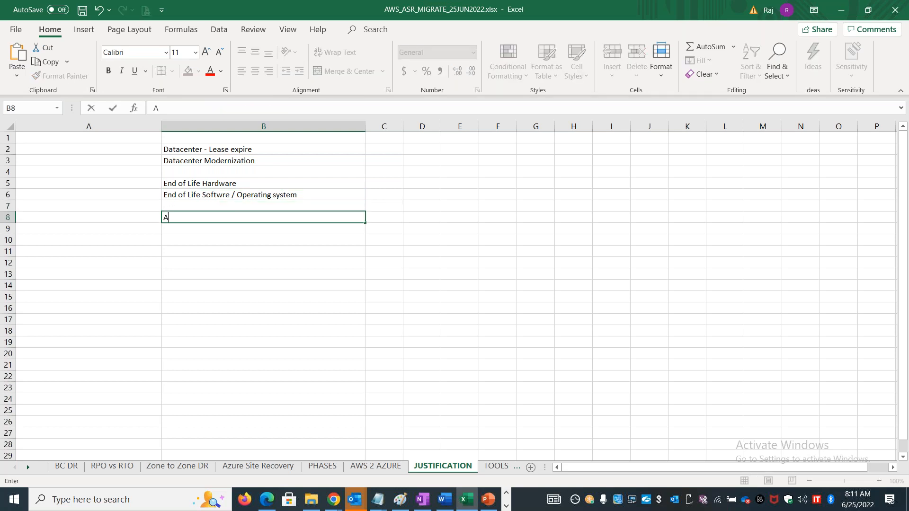
{"action": "type", "text": "pplication Modernization"}
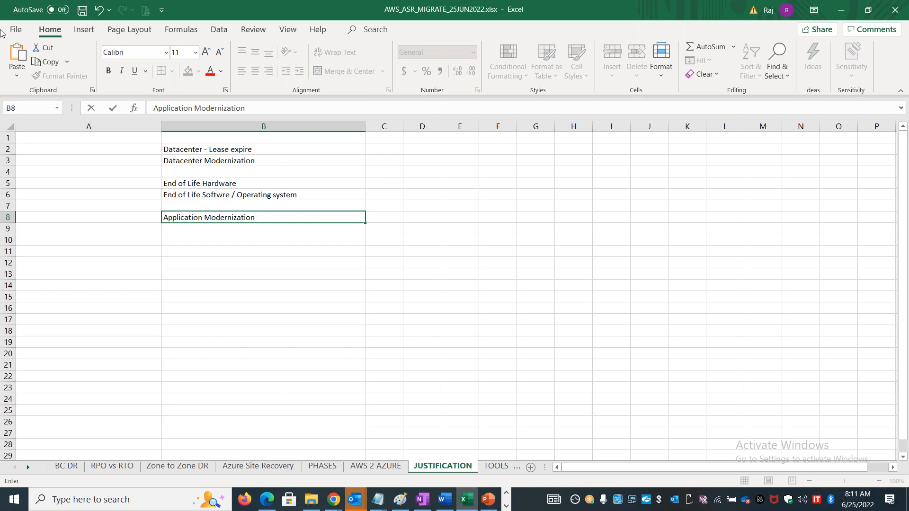
Enter "Performance / Capacity issues" in B10, leaving row 9 blank
{"action": "left_click", "coordinate": [238, 238]}
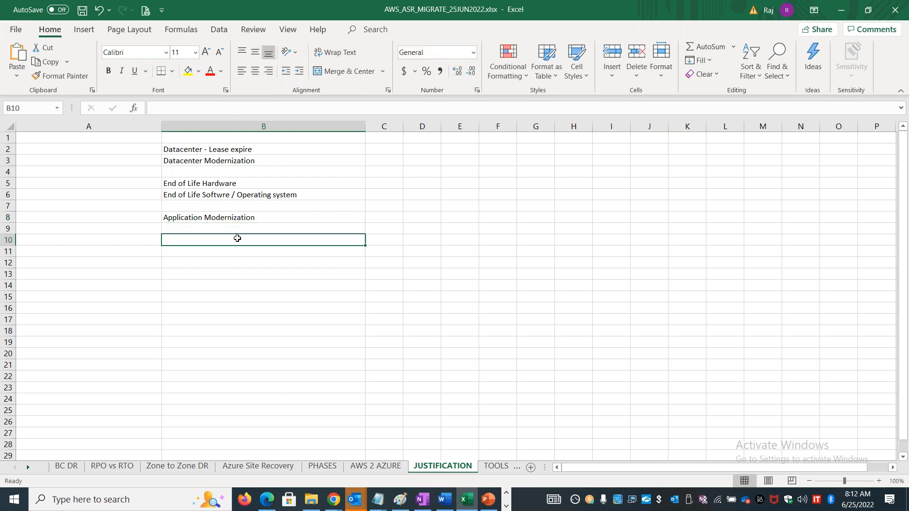
{"action": "type", "text": "Peroframn"}
{"action": "key", "text": "BackSpace"}
{"action": "key", "text": "BackSpace"}
{"action": "key", "text": "BackSpace"}
{"action": "key", "text": "BackSpace"}
{"action": "key", "text": "BackSpace"}
{"action": "key", "text": "BackSpace"}
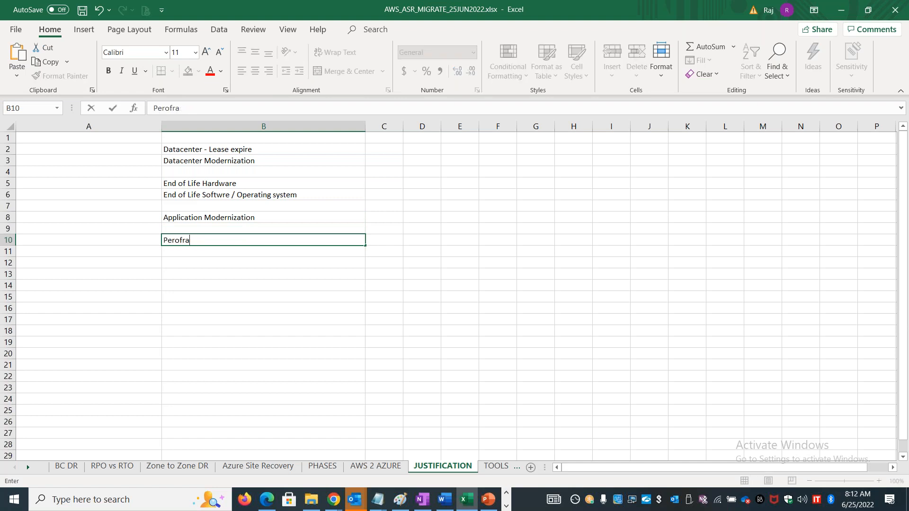
{"action": "type", "text": "formance / Capacity issues"}
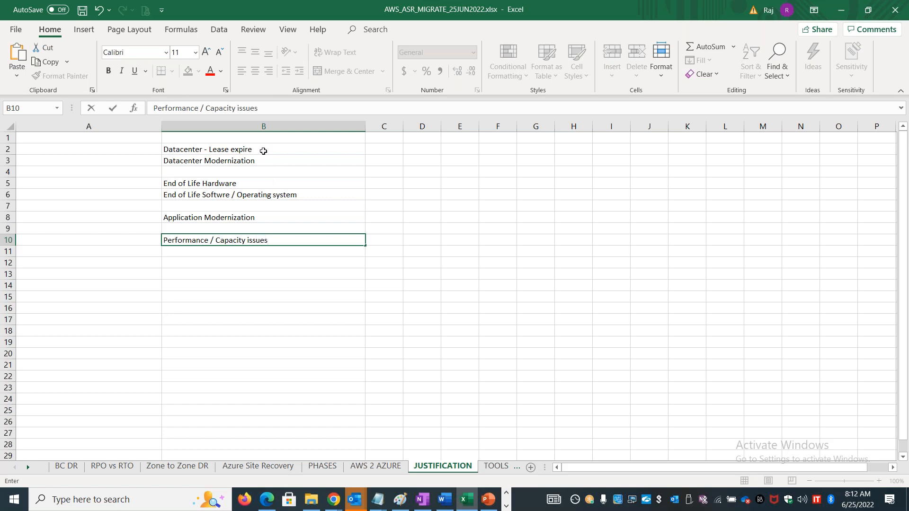
Enter "Hybrid Strategy" in B12, leaving row 11 blank
{"action": "left_click", "coordinate": [249, 282]}
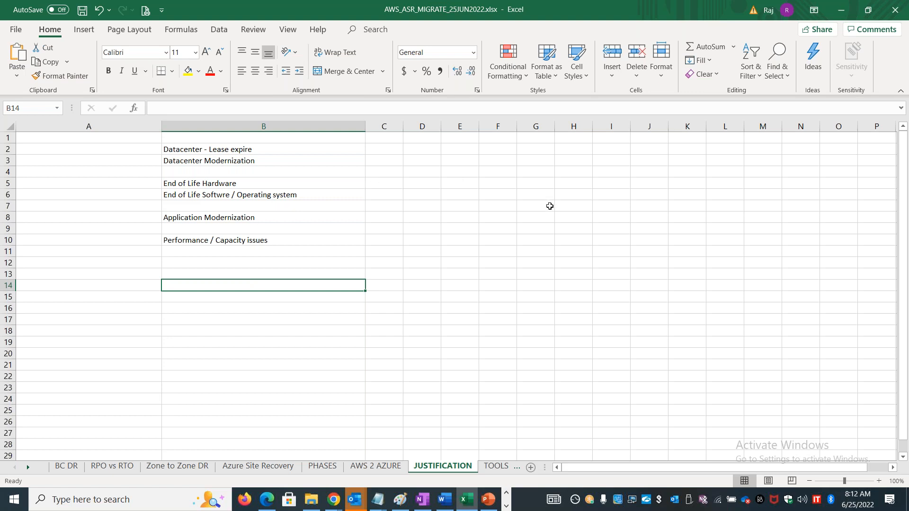
{"action": "left_click", "coordinate": [308, 259]}
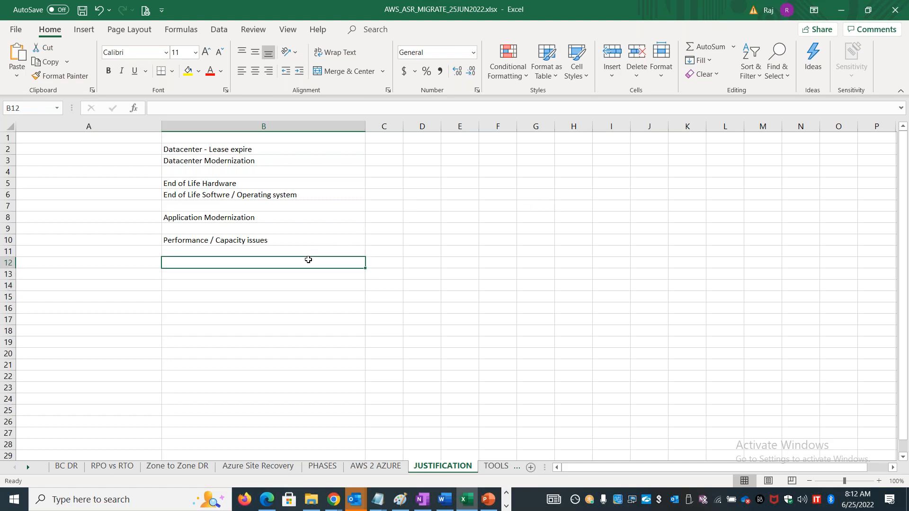
{"action": "type", "text": "Hybrid "}
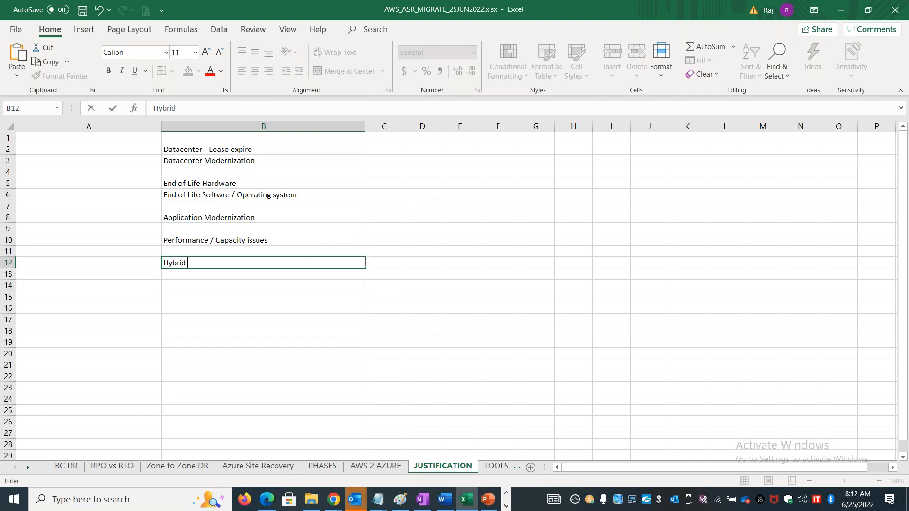
{"action": "type", "text": "Starategy"}
{"action": "key", "text": "Left"}
Merge and center A2:A20 and enter BUSINESS DRIVERS as its heading text
{"action": "left_click_drag", "start_coordinate": [93, 149], "coordinate": [112, 355]}
{"action": "left_click", "coordinate": [347, 73]}
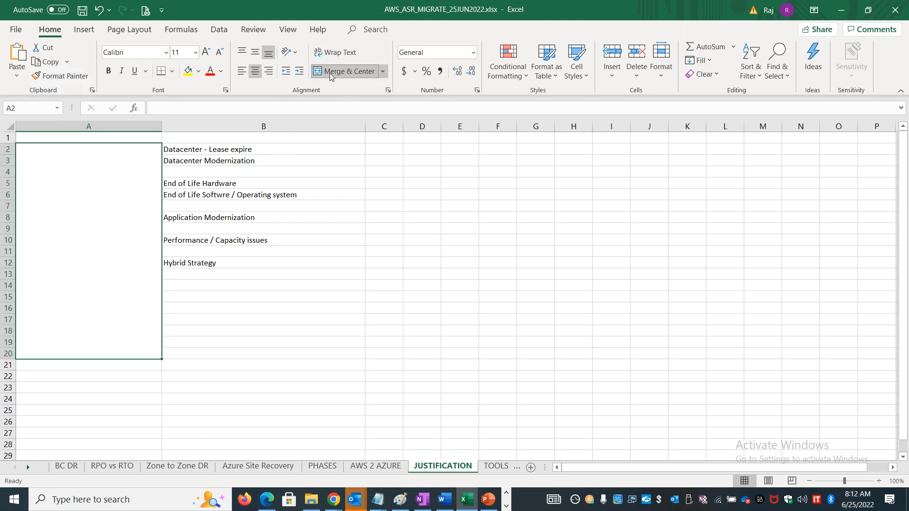
{"action": "type", "text": "BUS"}
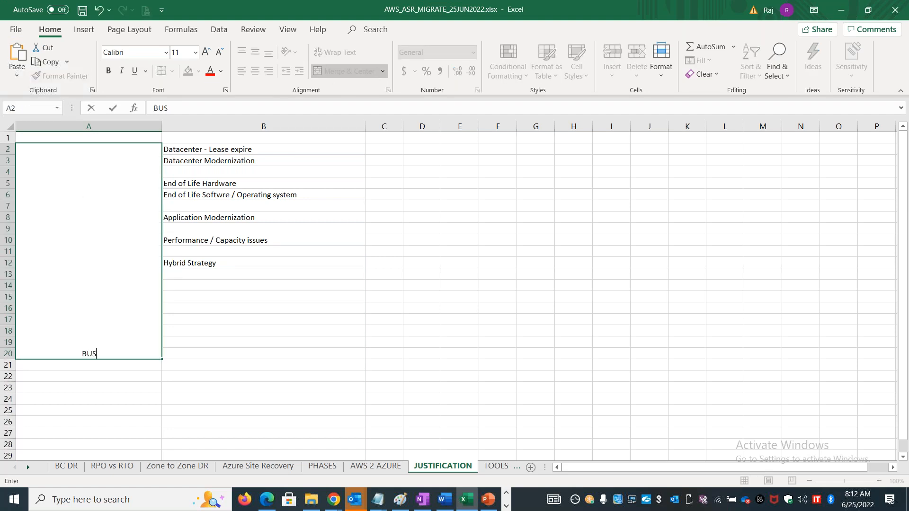
{"action": "type", "text": "INESS DRIVES"}
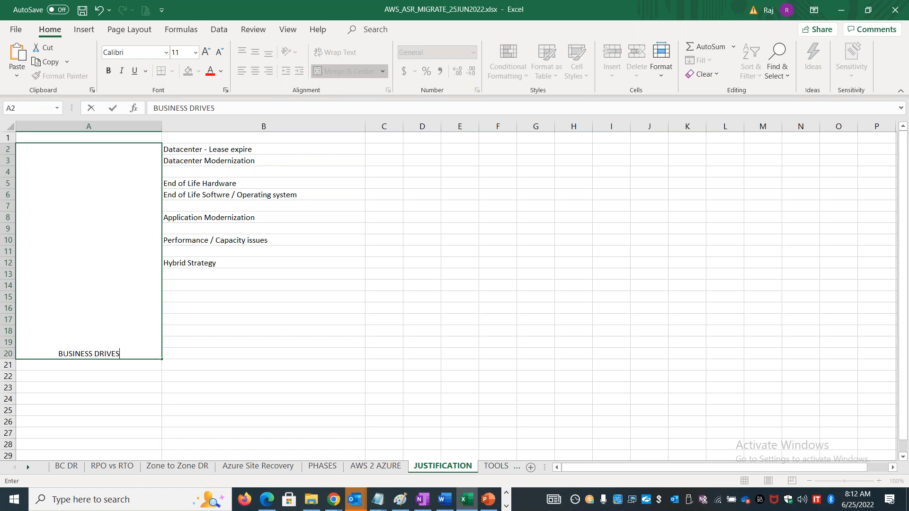
{"action": "key", "text": "BackSpace"}
{"action": "type", "text": "RS"}
Add JUSTIFICATION and CHALLENGES on separate lines below BUSINESS DRIVERS in the merged cell
{"action": "key", "text": "alt+Return"}
{"action": "type", "text": "JUSTIFICATION"}
{"action": "key", "text": "alt+Return"}
{"action": "type", "text": "CHALLENGES"}
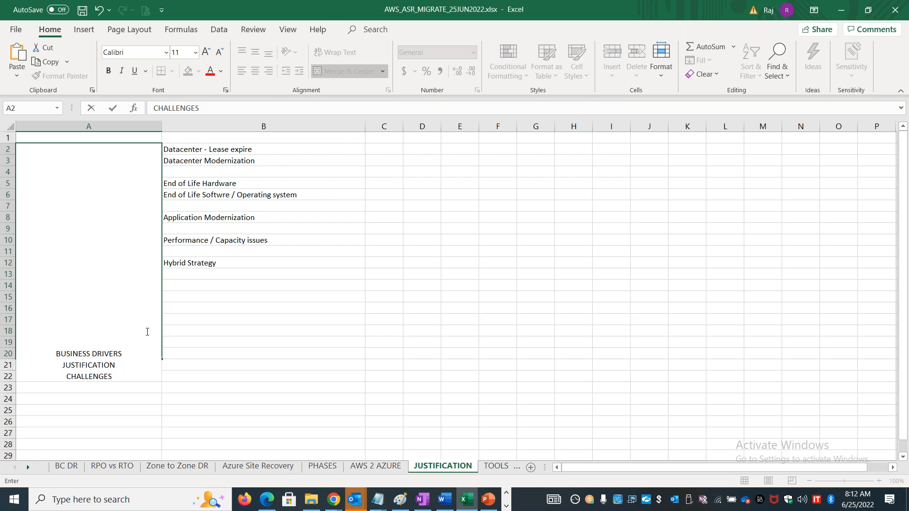
{"action": "left_click", "coordinate": [127, 351]}
{"action": "key", "text": "Return"}
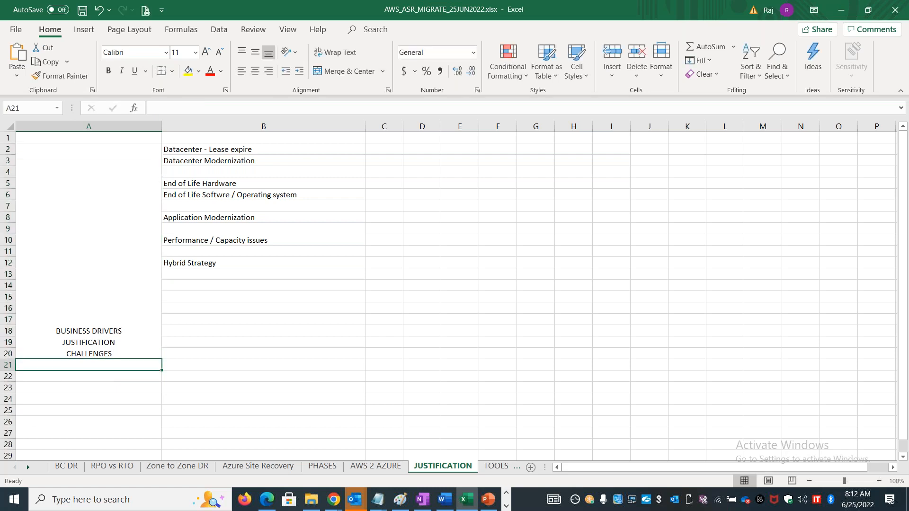
{"action": "left_click", "coordinate": [142, 326]}
{"action": "double_click", "coordinate": [136, 330]}
{"action": "key", "text": "Return"}
{"action": "double_click", "coordinate": [136, 330]}
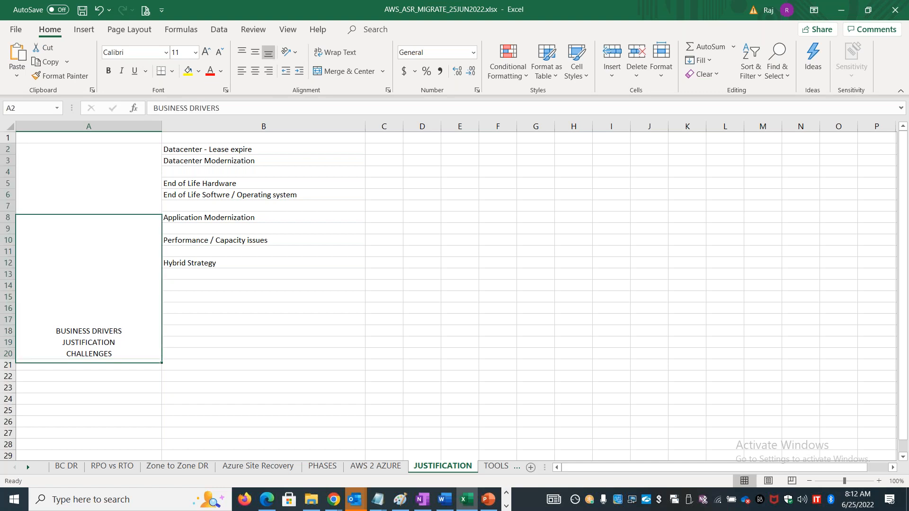
{"action": "key", "text": "shift+Return"}
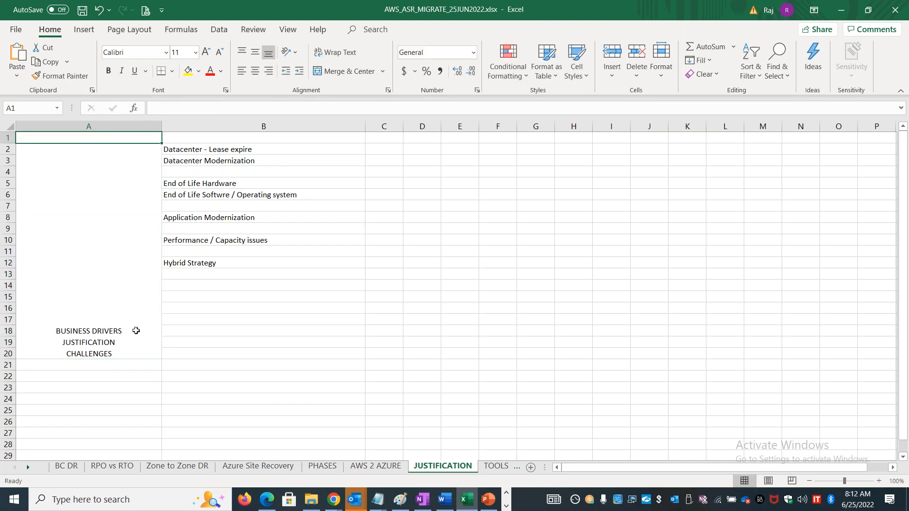
Insert a blank line after BUSINESS DRIVERS and another after JUSTIFICATION in the merged column A cell
{"action": "double_click", "coordinate": [137, 330]}
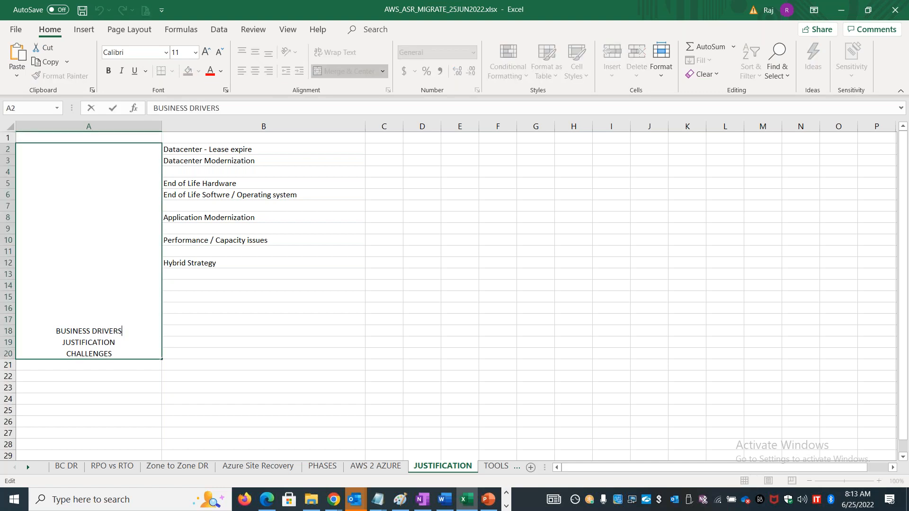
{"action": "key", "text": "alt+Return"}
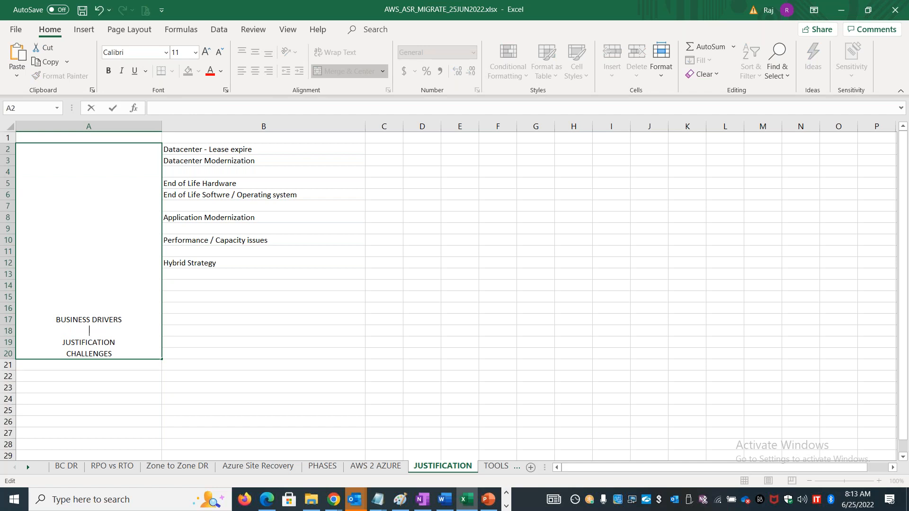
{"action": "left_click", "coordinate": [130, 338]}
{"action": "key", "text": "alt+Return"}
{"action": "key", "text": "ctrl+Return"}
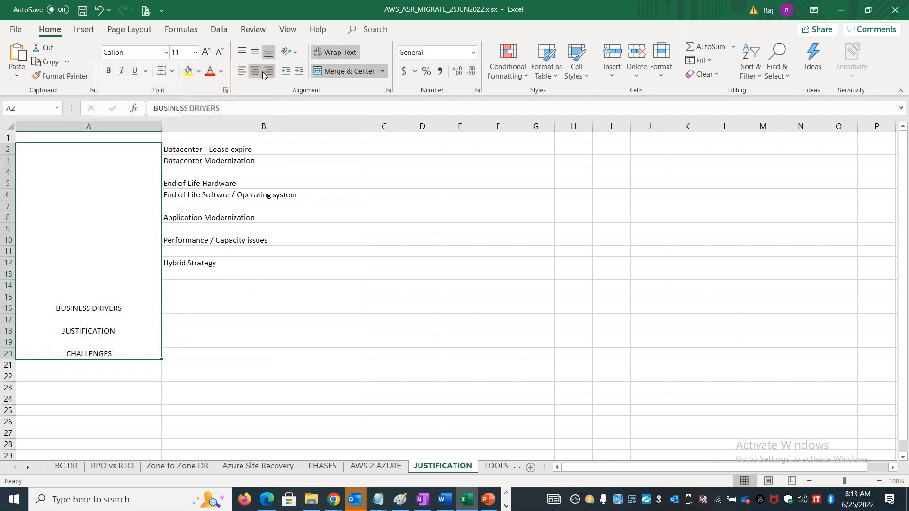
Format the merged cell A2:A20 with vertical middle alignment, a light green fill and bold text
{"action": "left_click", "coordinate": [256, 54]}
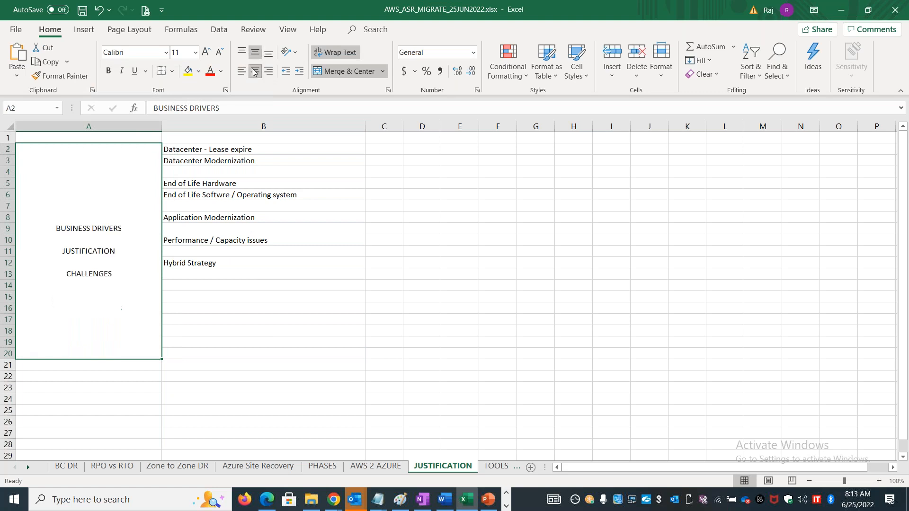
{"action": "left_click", "coordinate": [198, 71]}
{"action": "left_click", "coordinate": [252, 97]}
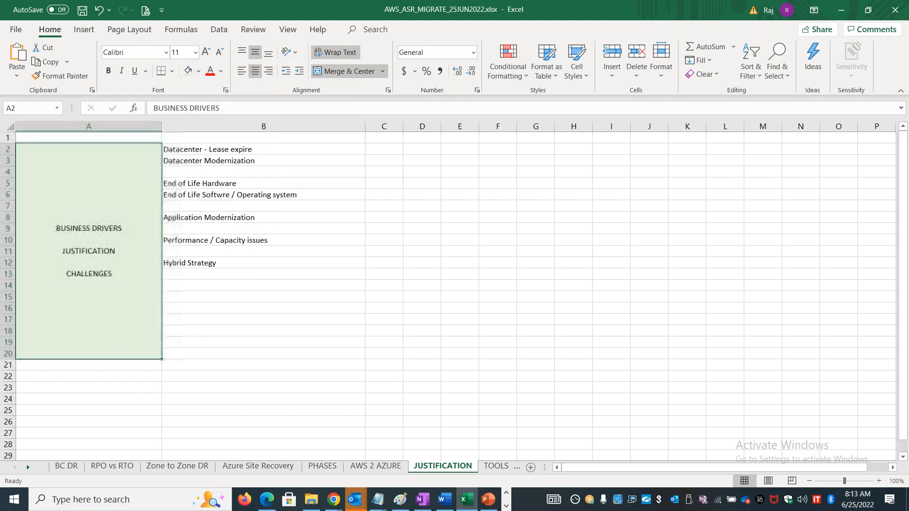
{"action": "left_click", "coordinate": [287, 297]}
{"action": "left_click", "coordinate": [89, 257]}
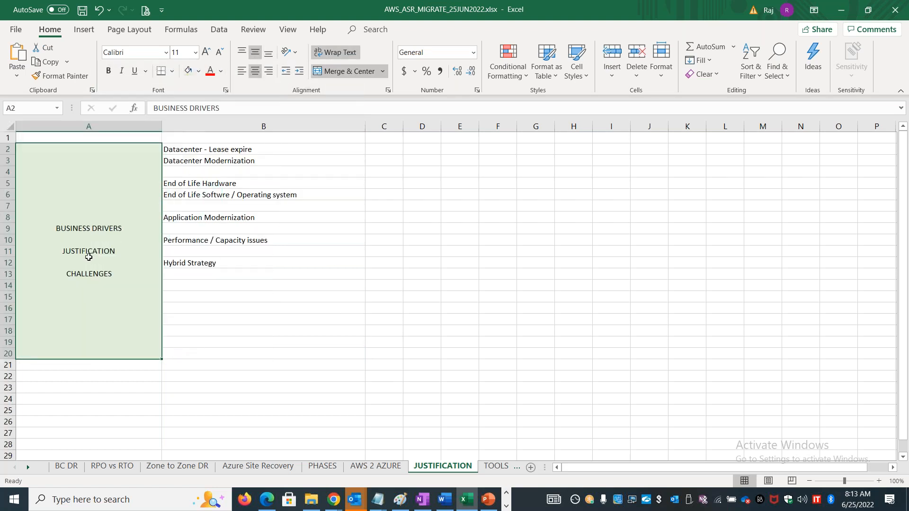
{"action": "key", "text": "ctrl+b"}
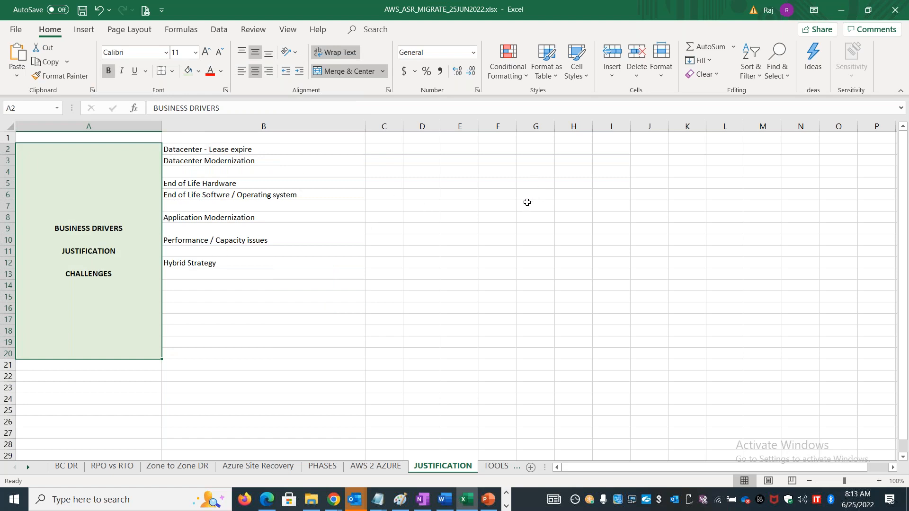
Enter "Availability issues" in B14, leaving row 13 blank
{"action": "left_click", "coordinate": [225, 284]}
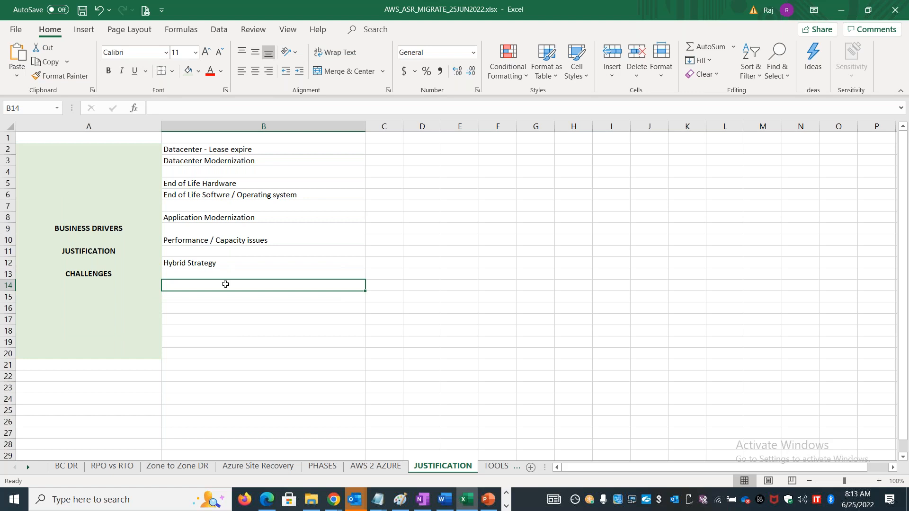
{"action": "type", "text": "Availabilt"}
{"action": "key", "text": "BackSpace"}
{"action": "type", "text": "ity issues"}
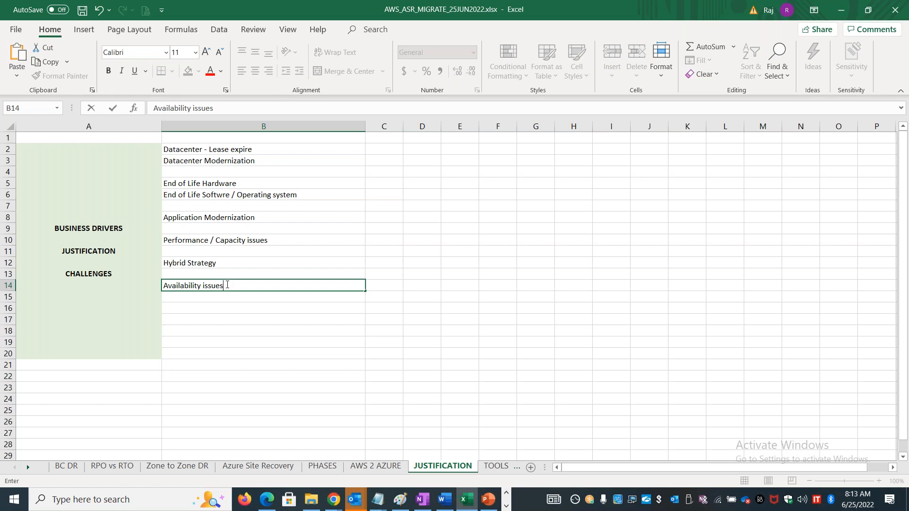
Enter "Challenge with Vendor / Service provider" in B16, leaving row 15 blank
{"action": "key", "text": "Return"}
{"action": "left_click", "coordinate": [194, 309]}
{"action": "type", "text": "Challenge with Vendor / Service provider"}
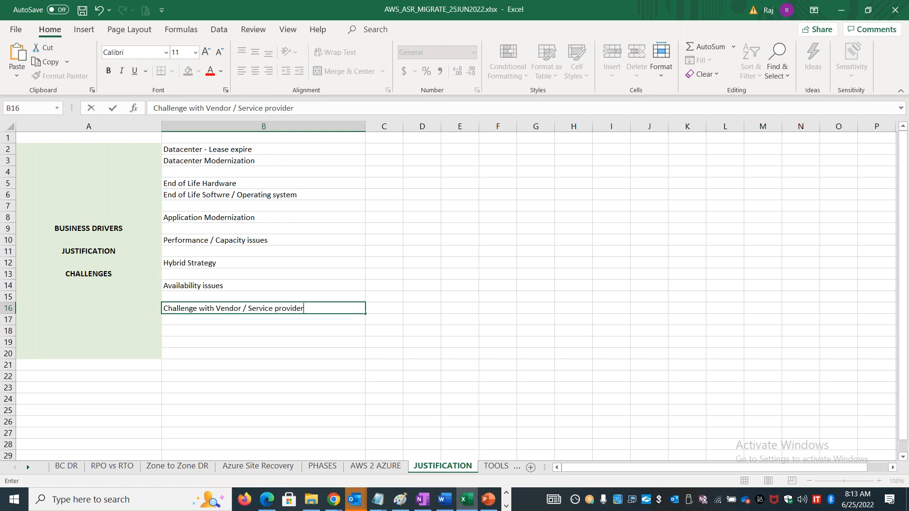
Enter "Global Market expansion" in B18, leaving row 17 blank
{"action": "key", "text": "Return"}
{"action": "key", "text": "Return"}
{"action": "type", "text": "Global Ma"}
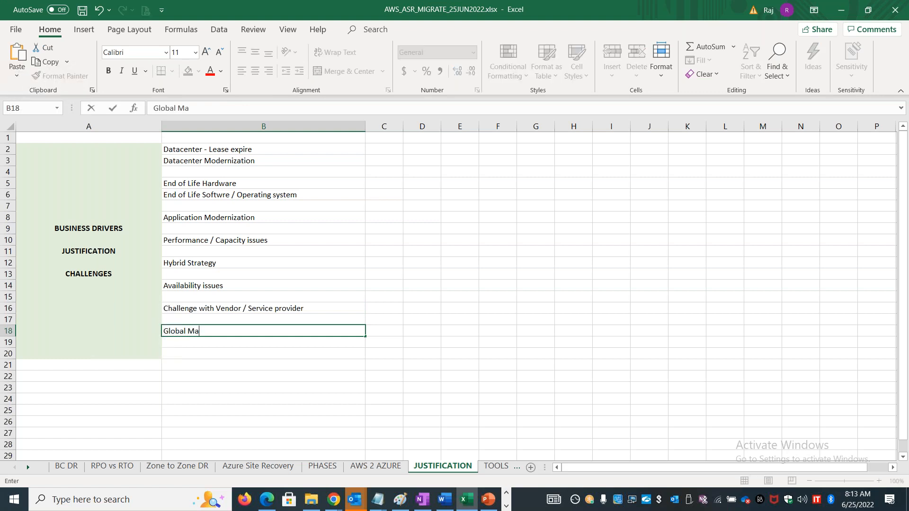
{"action": "type", "text": "rket expansion"}
Enter "Budget / Plans" in B22, below the shaded block
{"action": "left_click", "coordinate": [217, 372]}
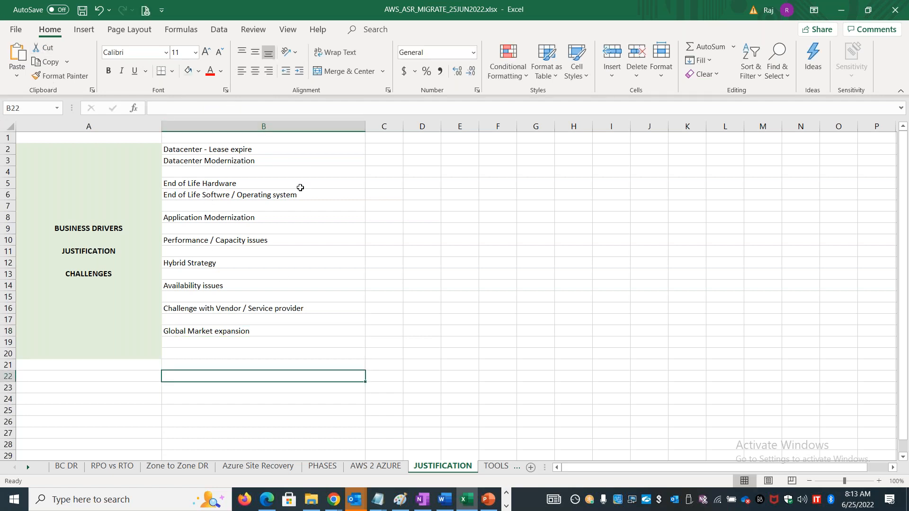
{"action": "type", "text": "Budget "}
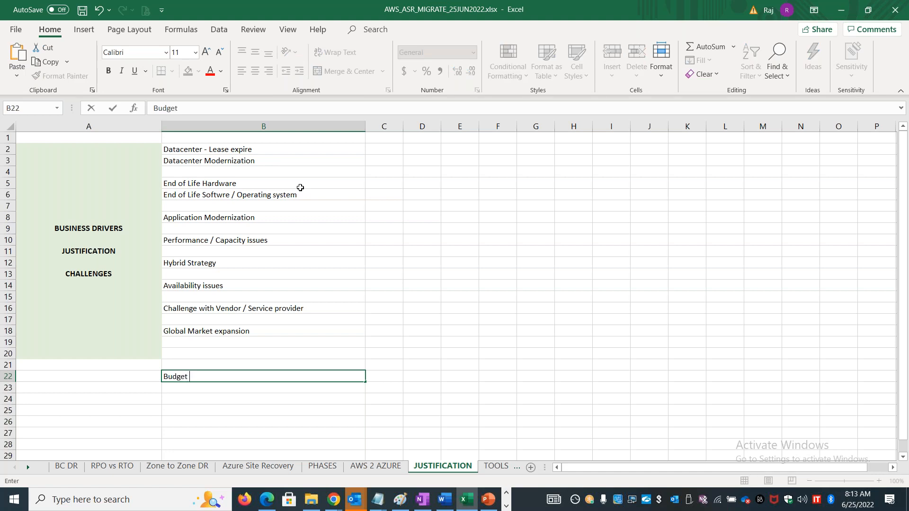
{"action": "type", "text": "/ Plans"}
{"action": "left_click", "coordinate": [458, 149]}
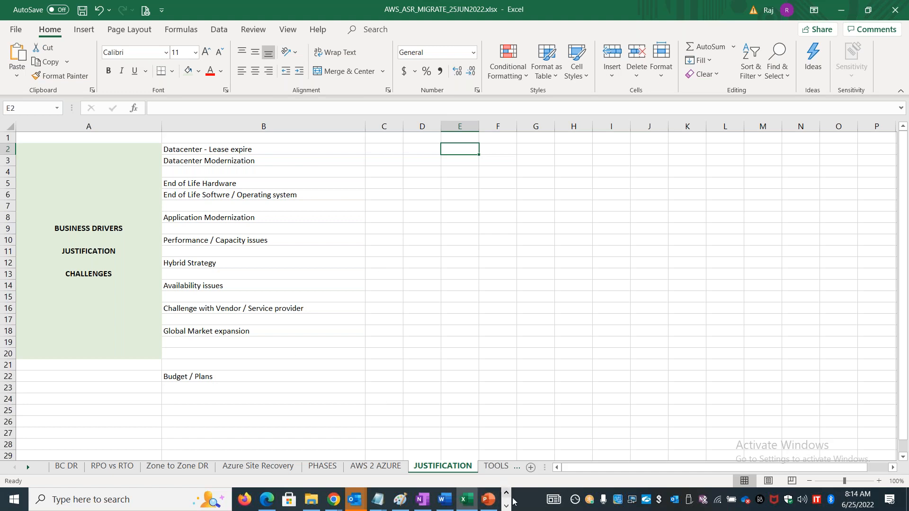
Switch to the EC2 Instances page in Chrome and copy the public IPv4 address of cfgprcsvr01
{"action": "mouse_move", "coordinate": [334, 502]}
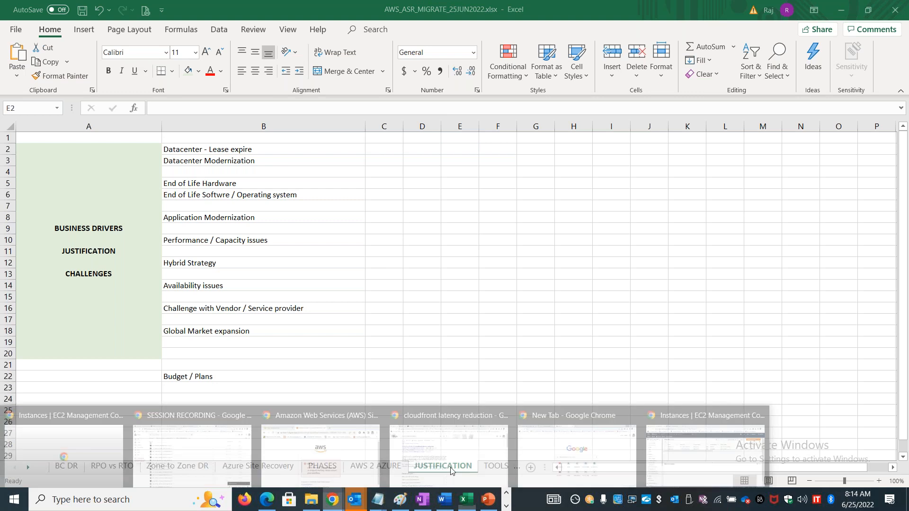
{"action": "left_click", "coordinate": [662, 428]}
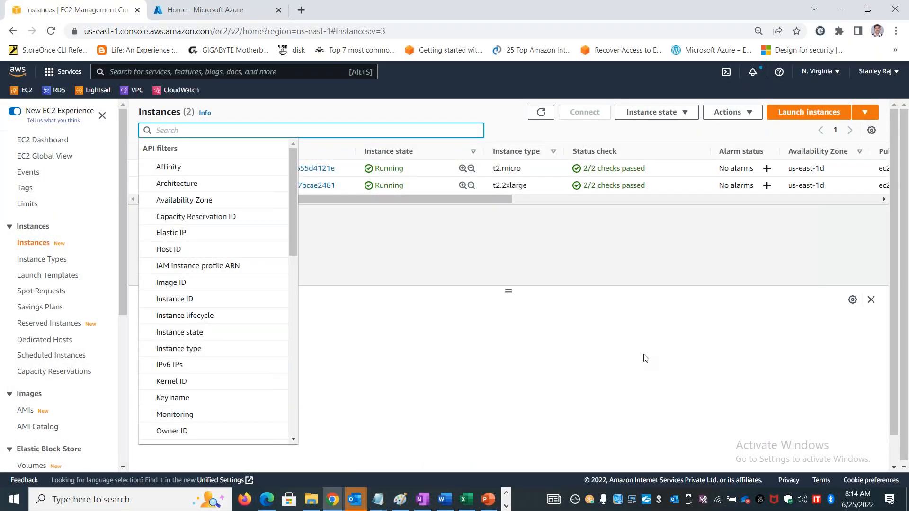
{"action": "left_click", "coordinate": [486, 231]}
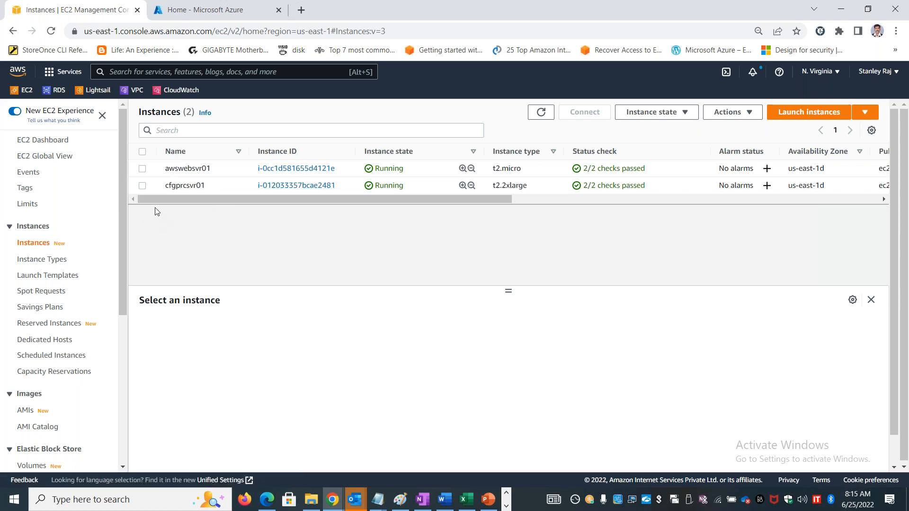
{"action": "left_click", "coordinate": [141, 185]}
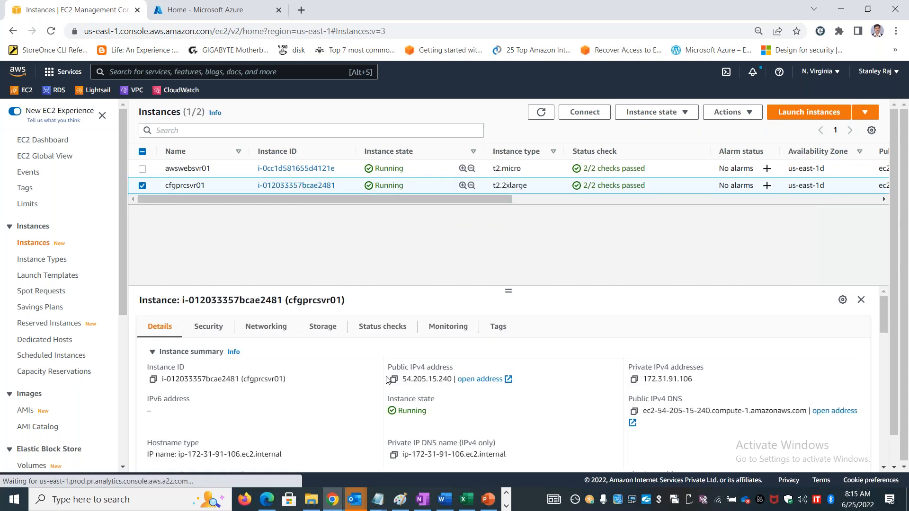
{"action": "left_click", "coordinate": [395, 381]}
Launch Remote Desktop Connection (mstsc) and start connecting to the copied cfgprcsvr01 address
{"action": "key", "text": "super+r"}
{"action": "type", "text": "mstsc"}
{"action": "key", "text": "Return"}
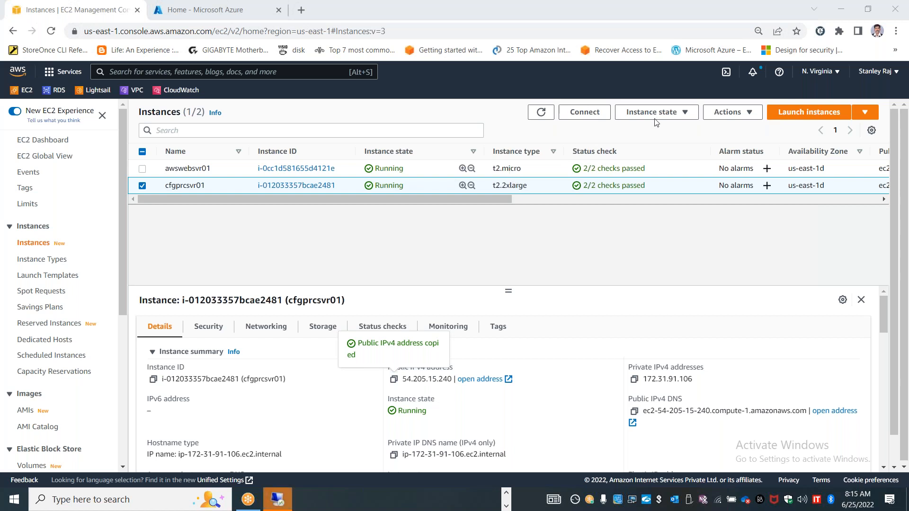
{"action": "left_click", "coordinate": [290, 505]}
{"action": "key", "text": "ctrl+v"}
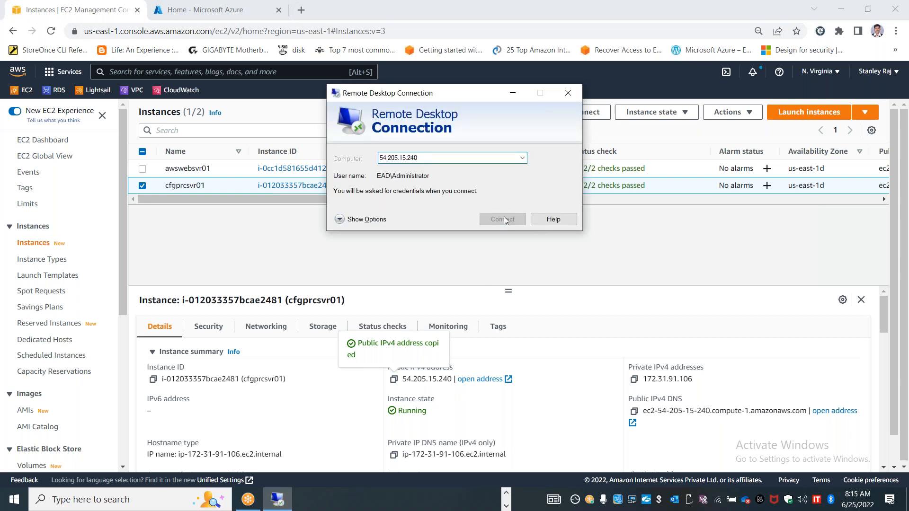
{"action": "left_click", "coordinate": [503, 220]}
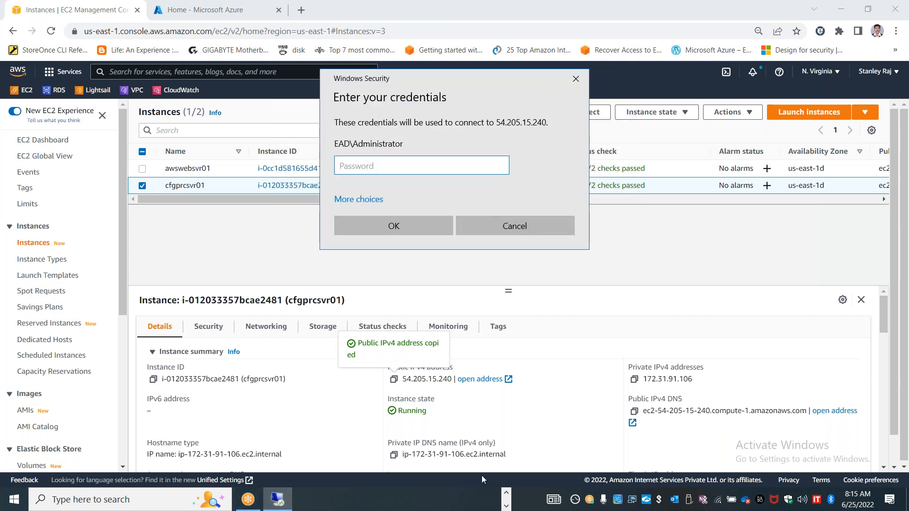
Switch to the Notepad note holding the server credentials and copy the administrator password for cfgprcsvr01
{"action": "left_click", "coordinate": [506, 493]}
{"action": "mouse_move", "coordinate": [377, 497]}
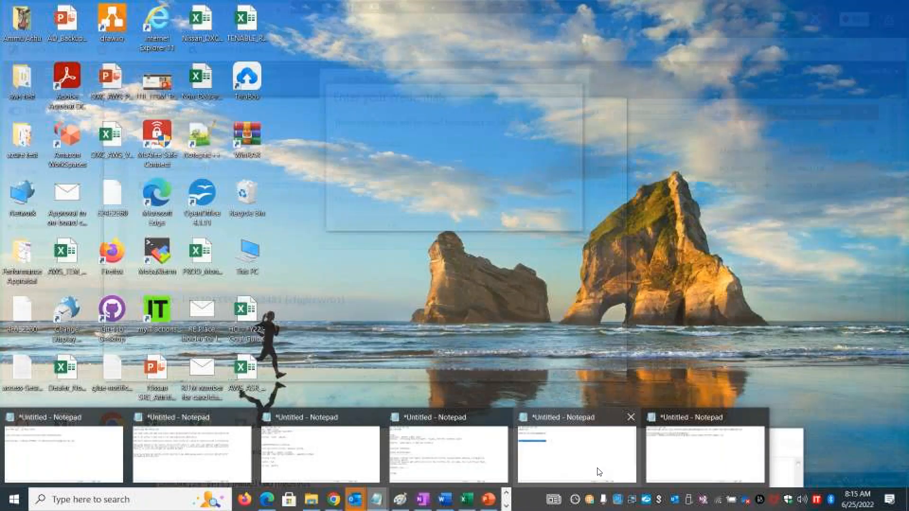
{"action": "left_click", "coordinate": [598, 471]}
{"action": "left_click_drag", "start_coordinate": [343, 437], "coordinate": [529, 209]}
{"action": "left_click_drag", "start_coordinate": [344, 297], "coordinate": [481, 304]}
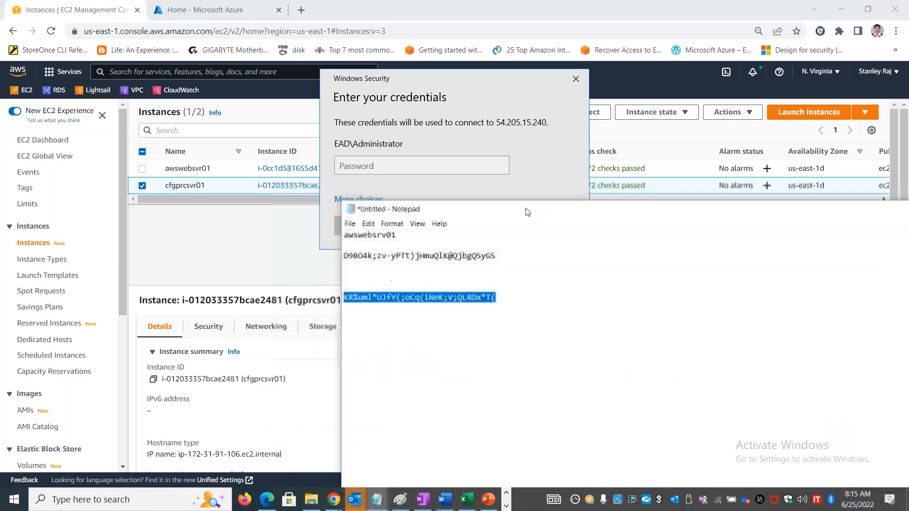
{"action": "right_click", "coordinate": [468, 298]}
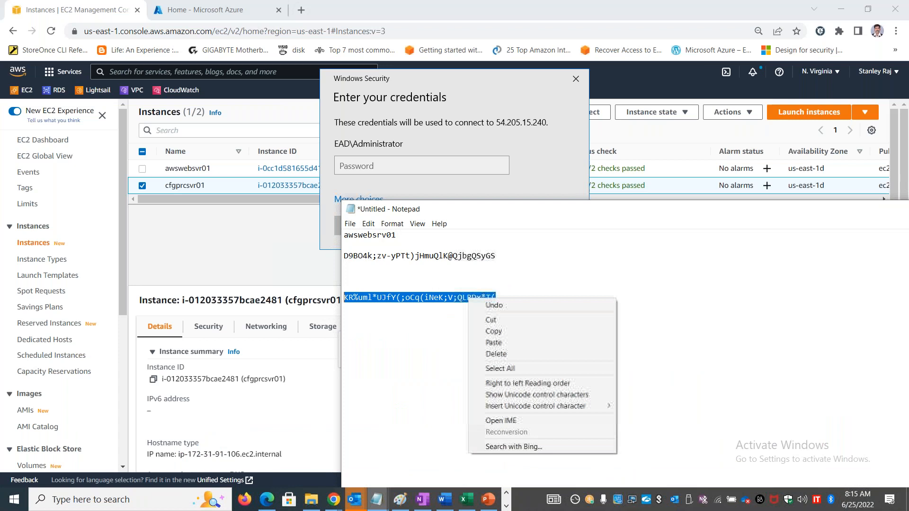
{"action": "left_click", "coordinate": [504, 331]}
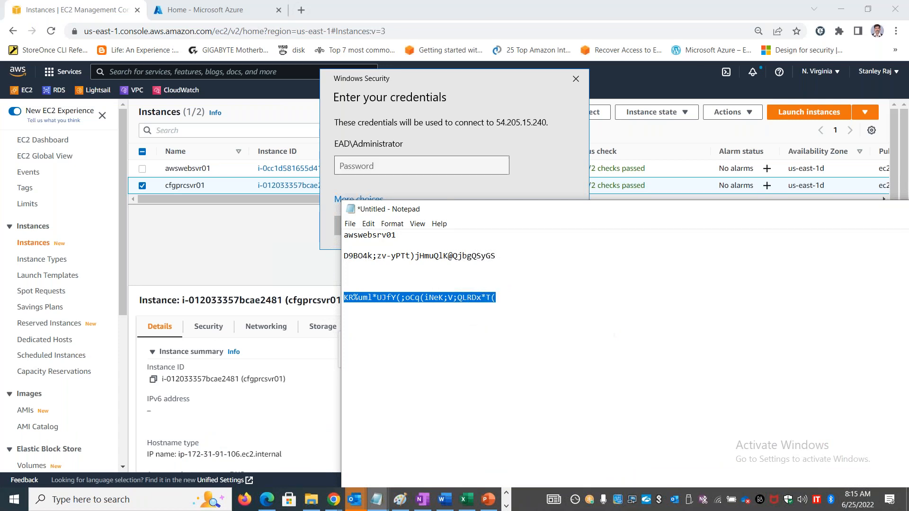
Paste the administrator password into the credentials prompt for cfgprcsvr01 and connect despite the certificate warning
{"action": "left_click", "coordinate": [485, 93]}
{"action": "left_click_drag", "start_coordinate": [481, 80], "coordinate": [533, 219]}
{"action": "key", "text": "ctrl+v"}
{"action": "left_click", "coordinate": [469, 366]}
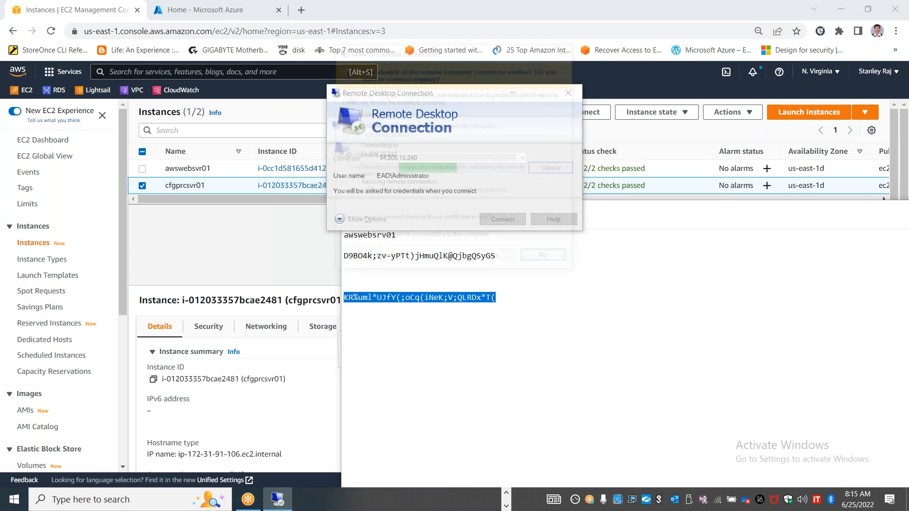
{"action": "left_click", "coordinate": [509, 259]}
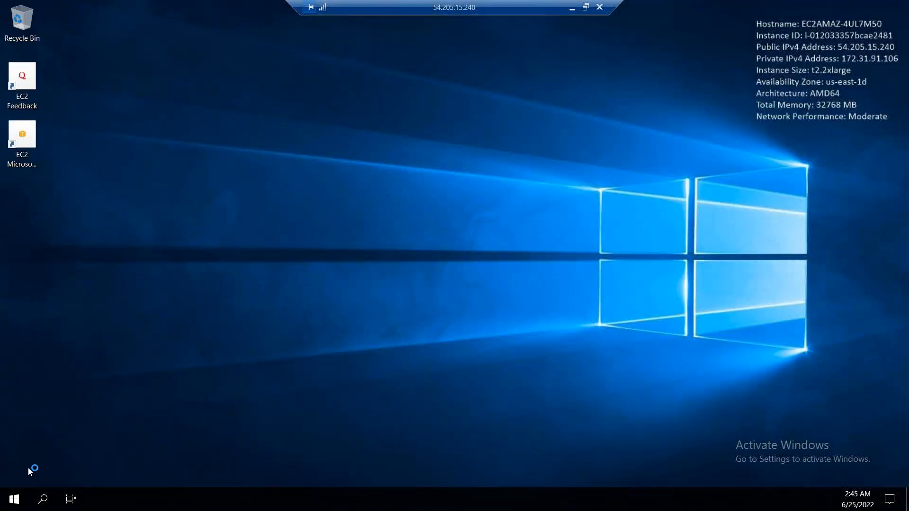
Minimize the cfgprcsvr01 remote session and copy the public IPv4 address of awswebsvr01 from the EC2 console
{"action": "left_click", "coordinate": [22, 505]}
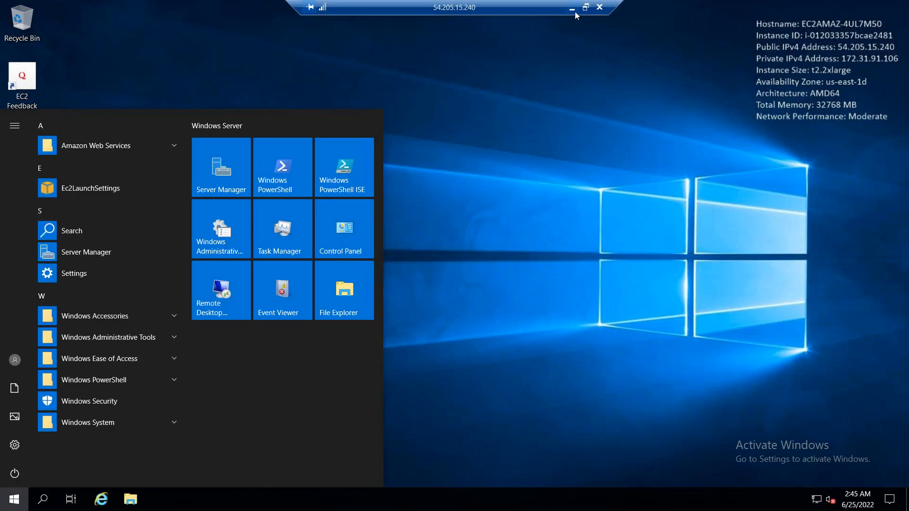
{"action": "left_click", "coordinate": [572, 8]}
{"action": "left_click", "coordinate": [377, 500]}
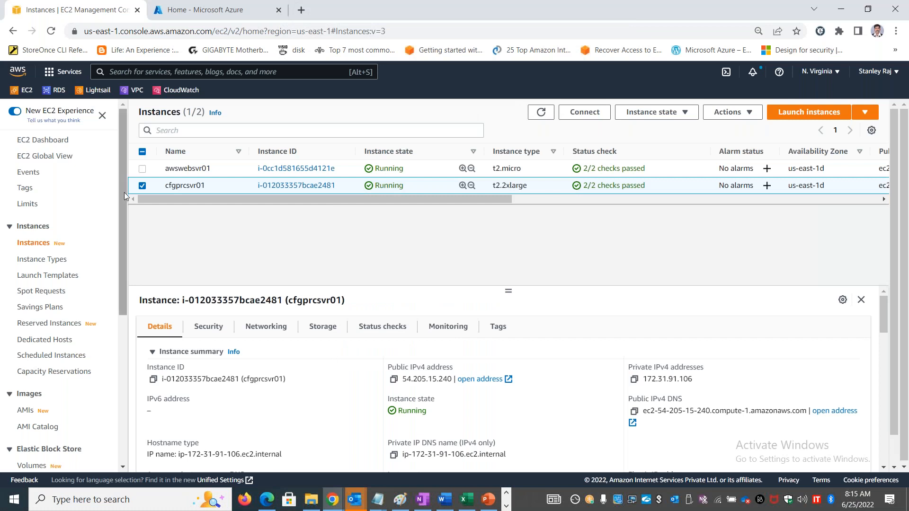
{"action": "left_click", "coordinate": [144, 186]}
{"action": "left_click", "coordinate": [154, 169]}
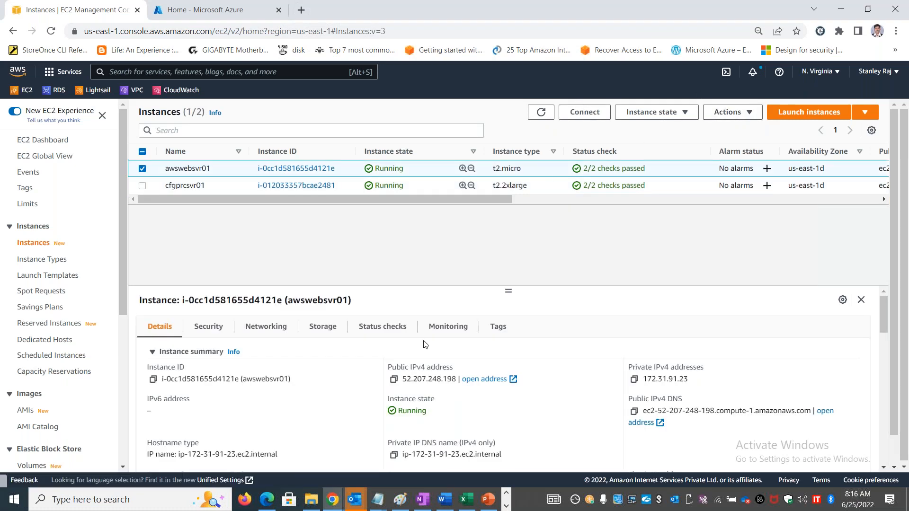
{"action": "left_click", "coordinate": [394, 378]}
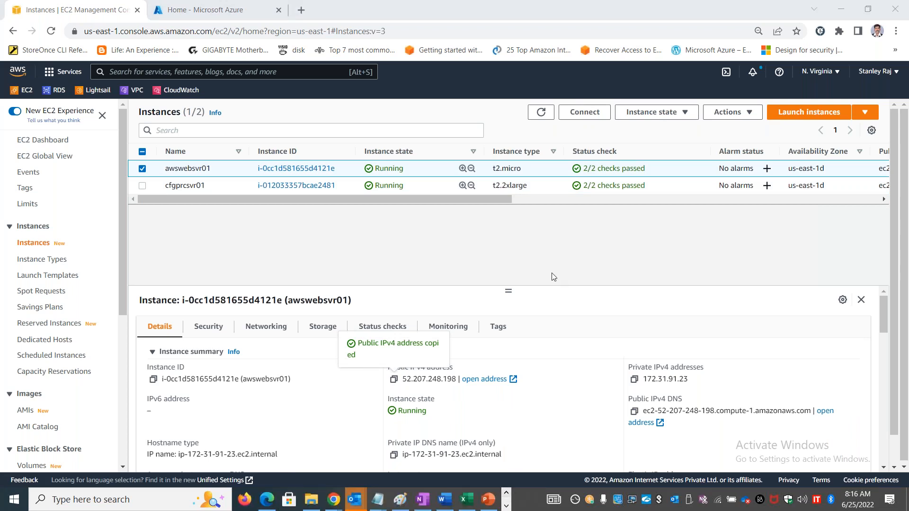
Launch Remote Desktop Connection (mstsc) and start connecting to the copied awswebsvr01 address
{"action": "key", "text": "super+r"}
{"action": "type", "text": "mstsc"}
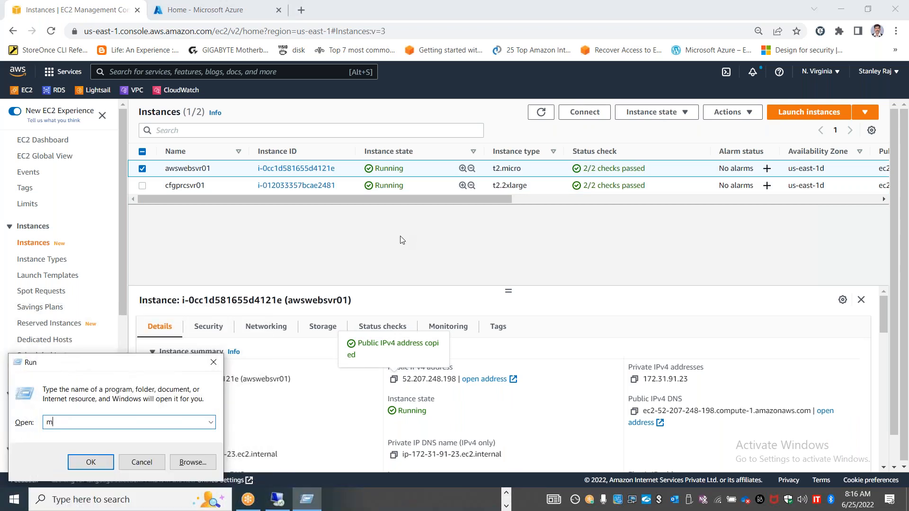
{"action": "key", "text": "Return"}
{"action": "key", "text": "ctrl+v"}
{"action": "key", "text": "Return"}
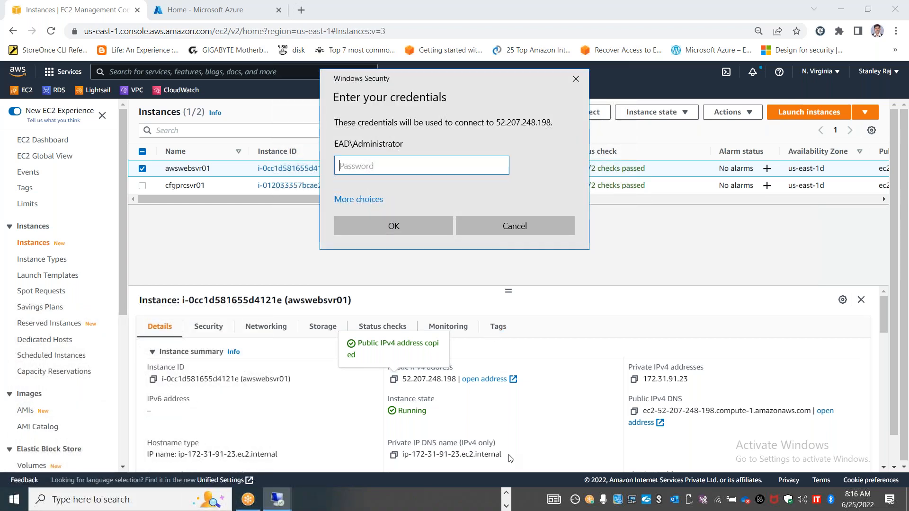
Copy the awswebsvr01 administrator password from the Notepad note into the credentials prompt and connect despite the certificate warning
{"action": "left_click", "coordinate": [506, 492]}
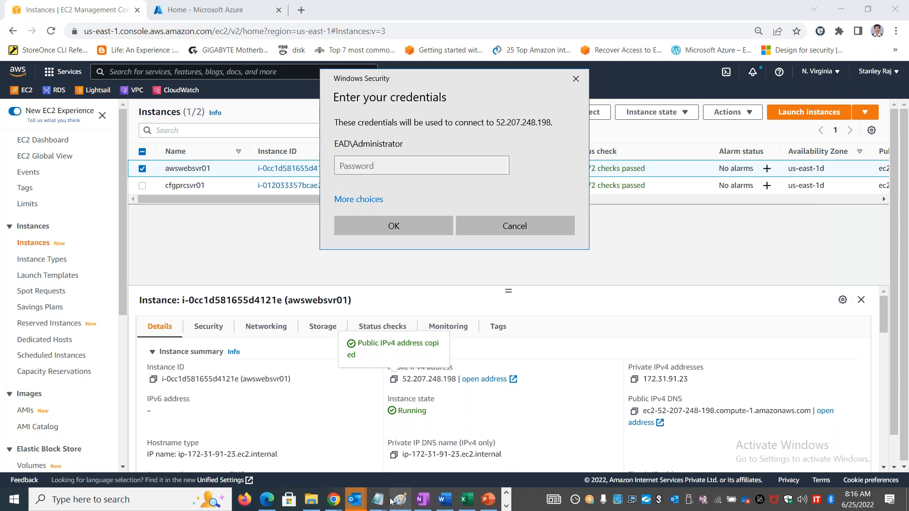
{"action": "mouse_move", "coordinate": [377, 499]}
{"action": "left_click", "coordinate": [554, 455]}
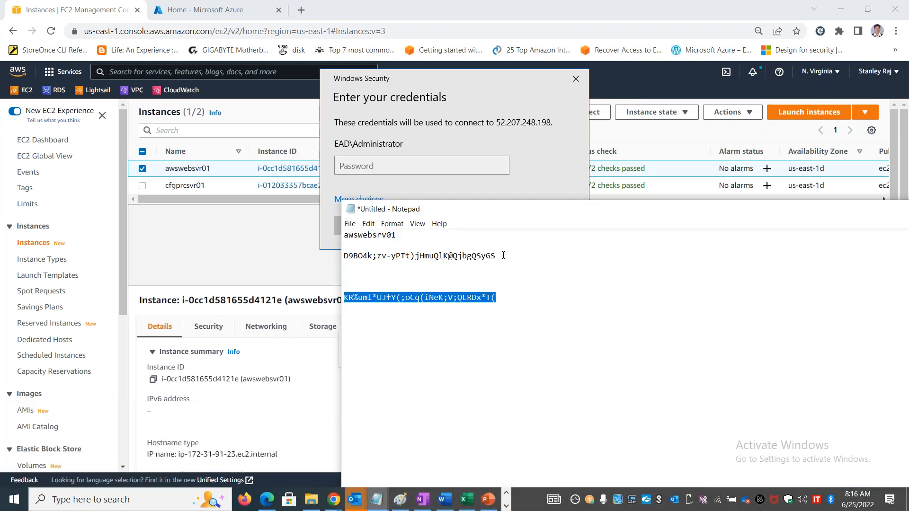
{"action": "left_click_drag", "start_coordinate": [504, 254], "coordinate": [343, 256]}
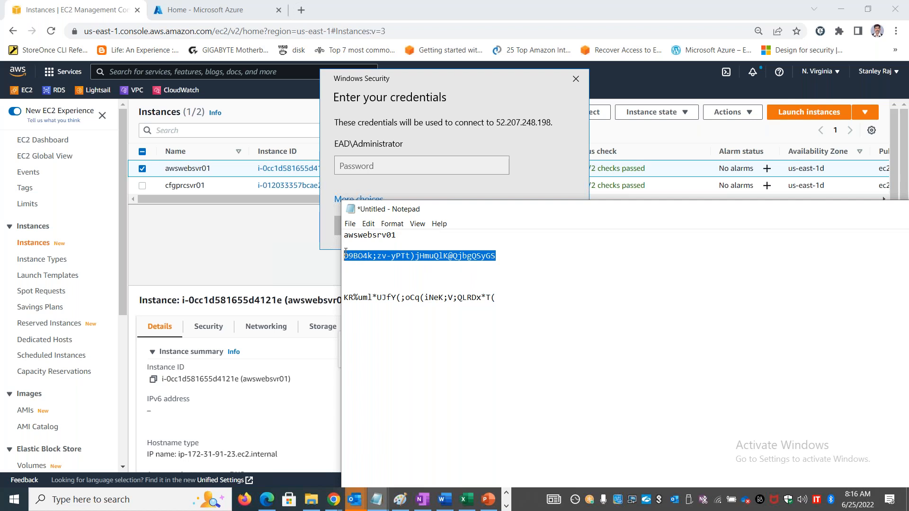
{"action": "left_click", "coordinate": [402, 165]}
{"action": "key", "text": "ctrl+v"}
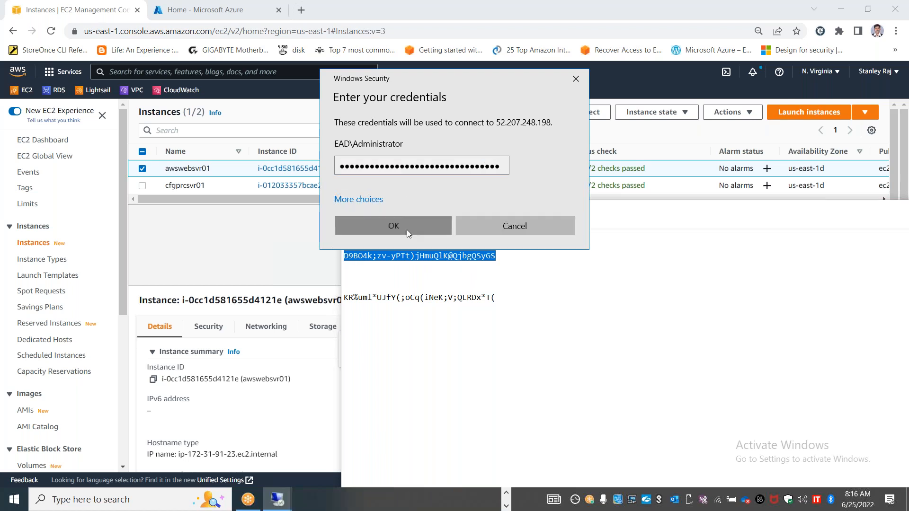
{"action": "left_click", "coordinate": [407, 229]}
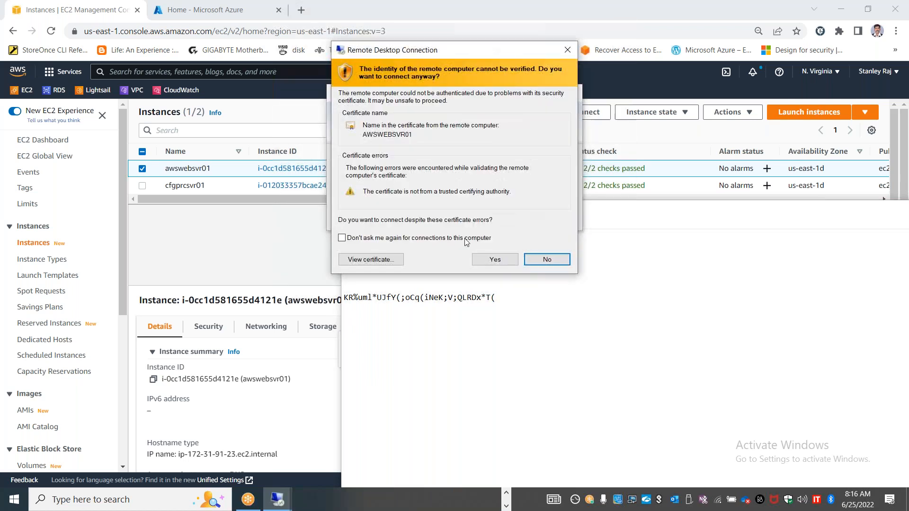
{"action": "left_click", "coordinate": [512, 258]}
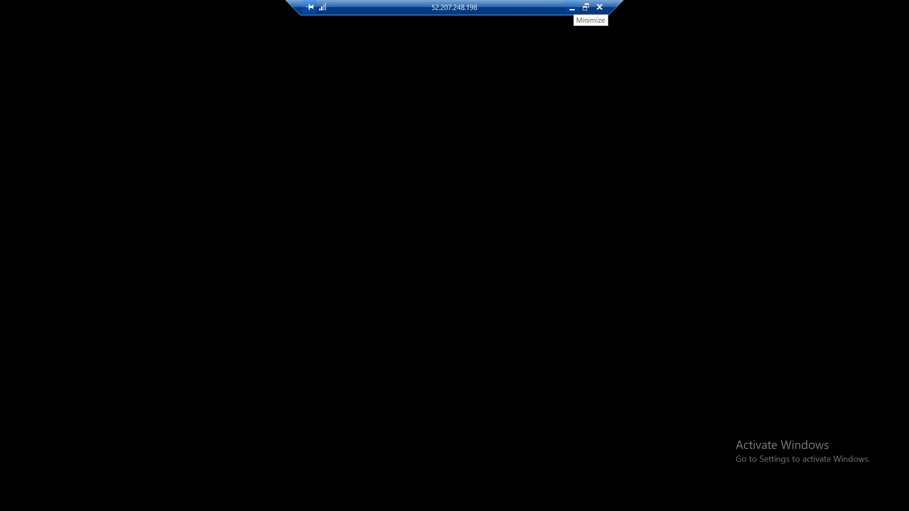
Minimize the remote session, return to the Excel workbook and enter "AZURE" in G10 of the AWS 2 AZURE sheet
{"action": "left_click", "coordinate": [572, 8]}
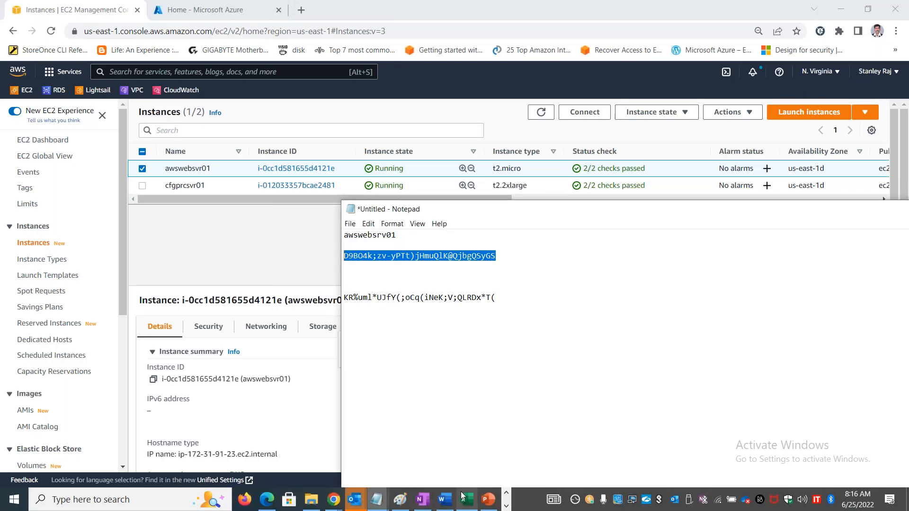
{"action": "left_click", "coordinate": [466, 501]}
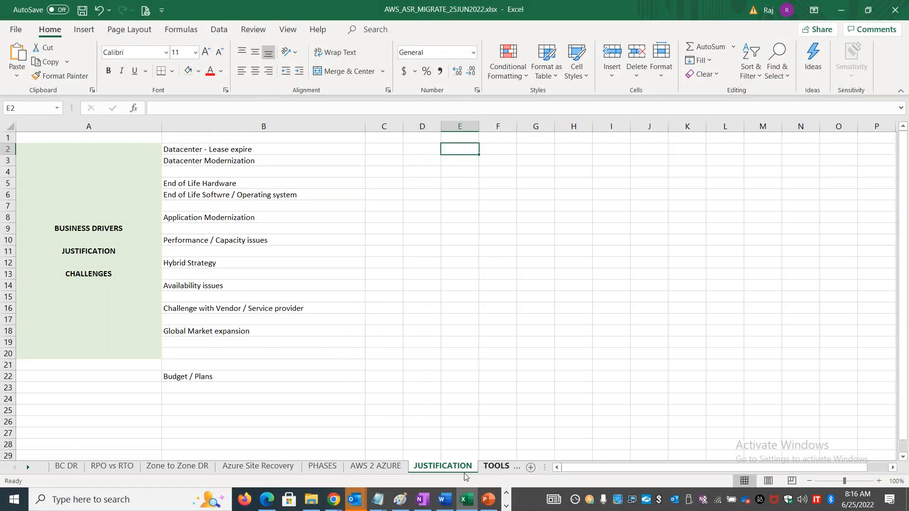
{"action": "left_click", "coordinate": [351, 472]}
{"action": "left_click", "coordinate": [321, 238]}
{"action": "type", "text": "AZUR"}
{"action": "key", "text": "Tab"}
{"action": "key", "text": "Tab"}
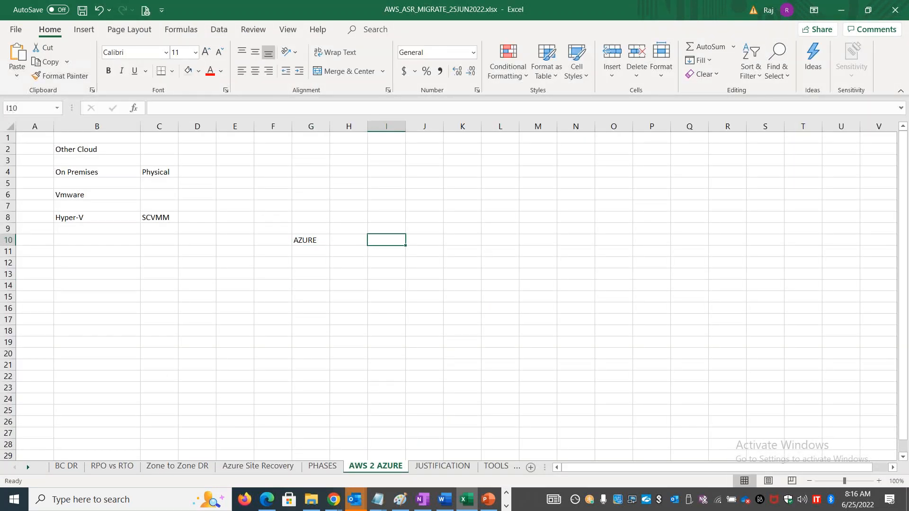
Enter "ZONE TO ZONE" in I10, two columns after the AZURE label
{"action": "type", "text": "SITE TO"}
{"action": "key", "text": "BackSpace"}
{"action": "key", "text": "BackSpace"}
{"action": "key", "text": "BackSpace"}
{"action": "key", "text": "BackSpace"}
{"action": "key", "text": "BackSpace"}
{"action": "key", "text": "BackSpace"}
{"action": "key", "text": "BackSpace"}
{"action": "type", "text": "ZONE TO ZONE"}
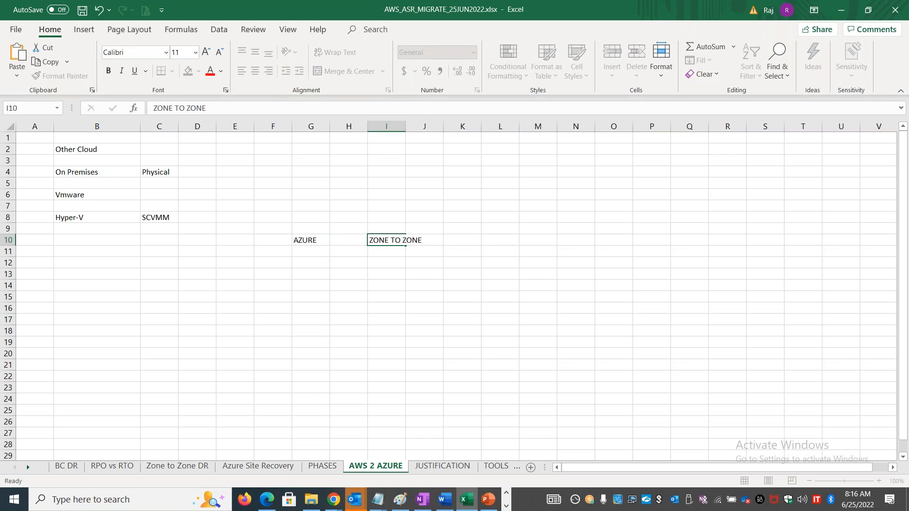
Enter "REGION TO REGION" in I11 and "SUB to SUB" in I12, and widen column I to fit the entries
{"action": "key", "text": "Return"}
{"action": "type", "text": "REGION TO "}
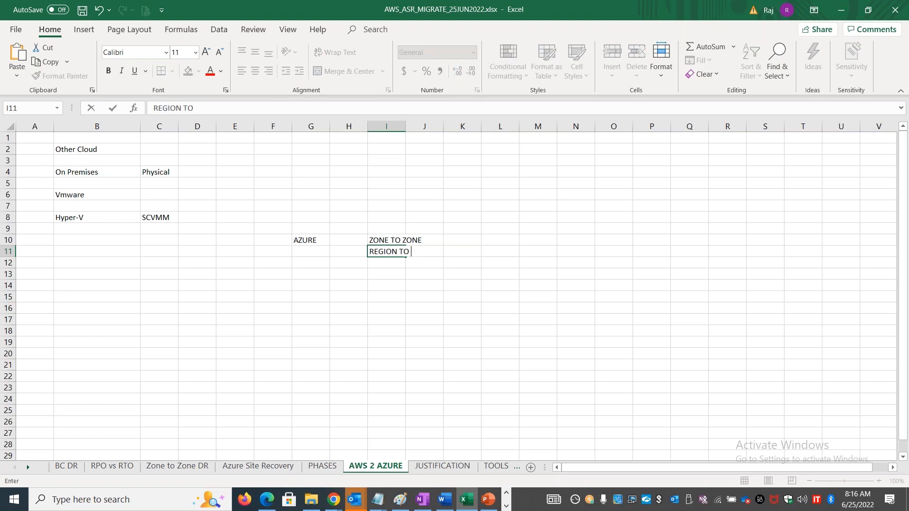
{"action": "type", "text": "REGION"}
{"action": "key", "text": "Return"}
{"action": "type", "text": "SUB to SU"}
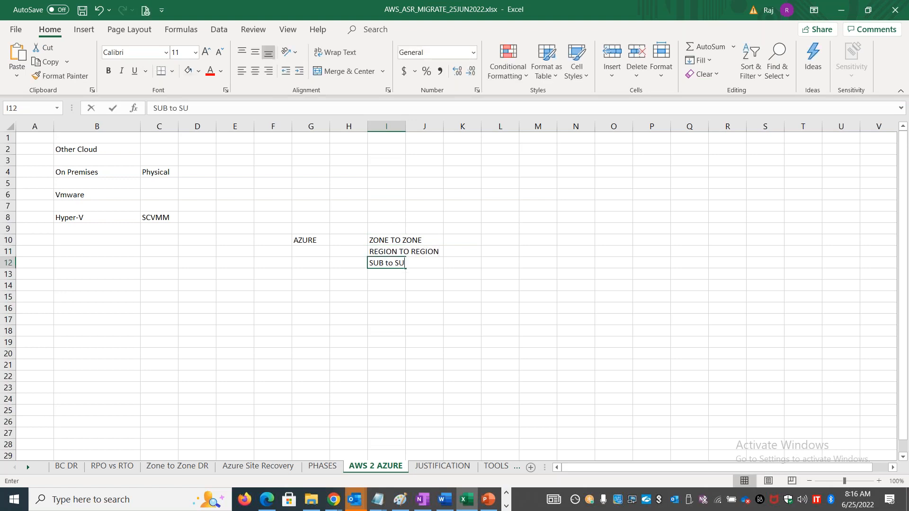
{"action": "type", "text": "B"}
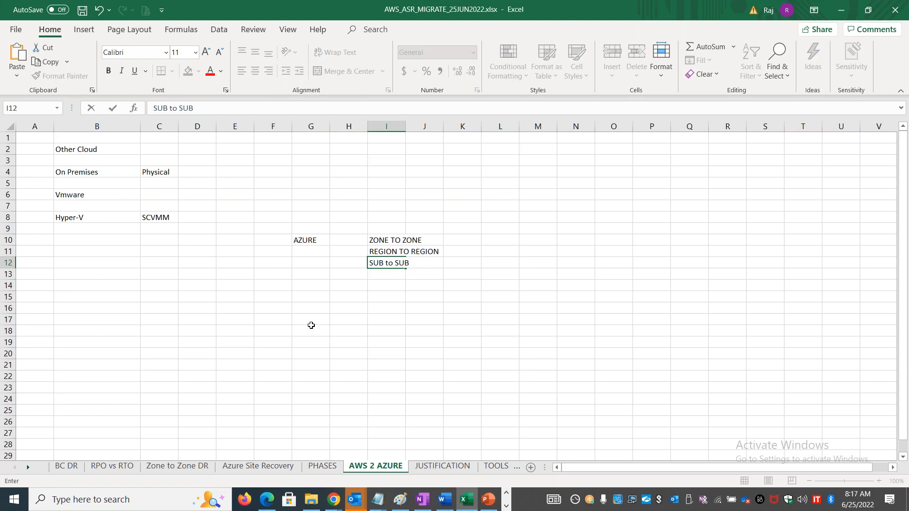
{"action": "left_click", "coordinate": [385, 319]}
{"action": "left_click_drag", "start_coordinate": [413, 120], "coordinate": [486, 124]}
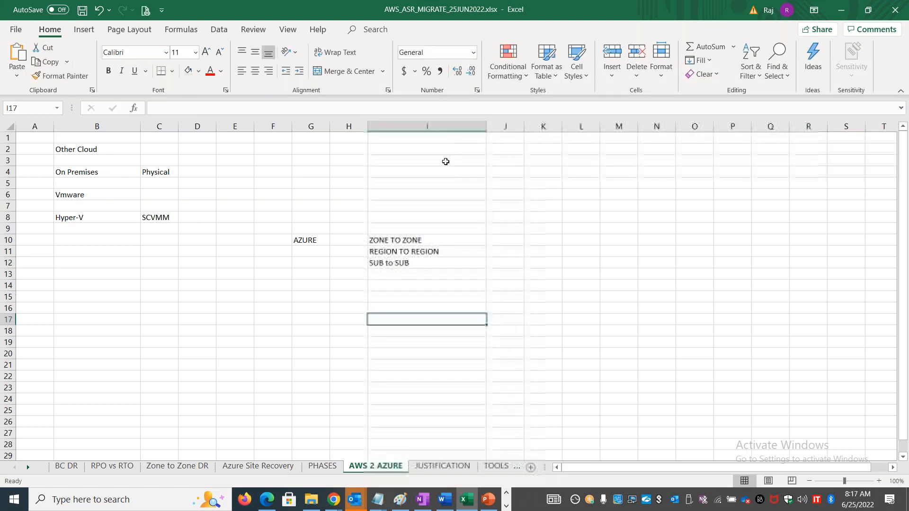
Merge and center the AZURE label across G10:G12 and align it vertically to the middle
{"action": "left_click_drag", "start_coordinate": [305, 239], "coordinate": [308, 261]}
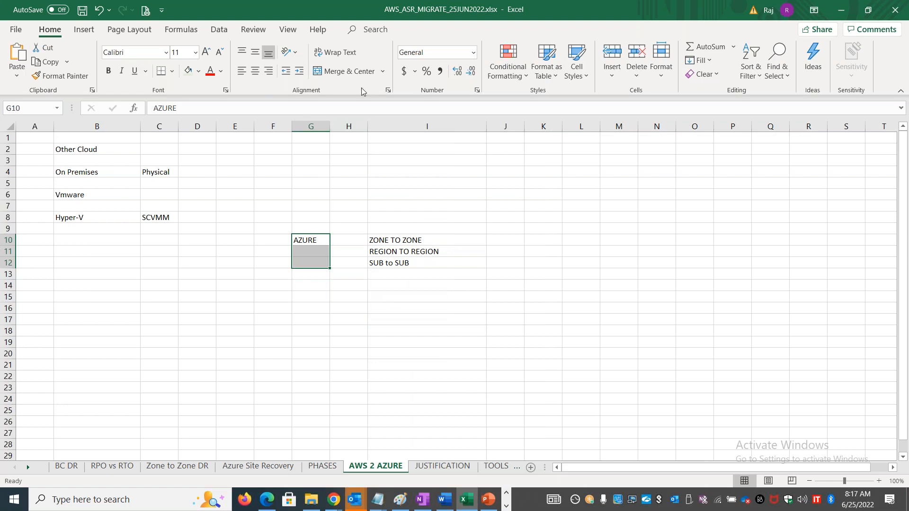
{"action": "left_click", "coordinate": [343, 74]}
{"action": "left_click", "coordinate": [255, 52]}
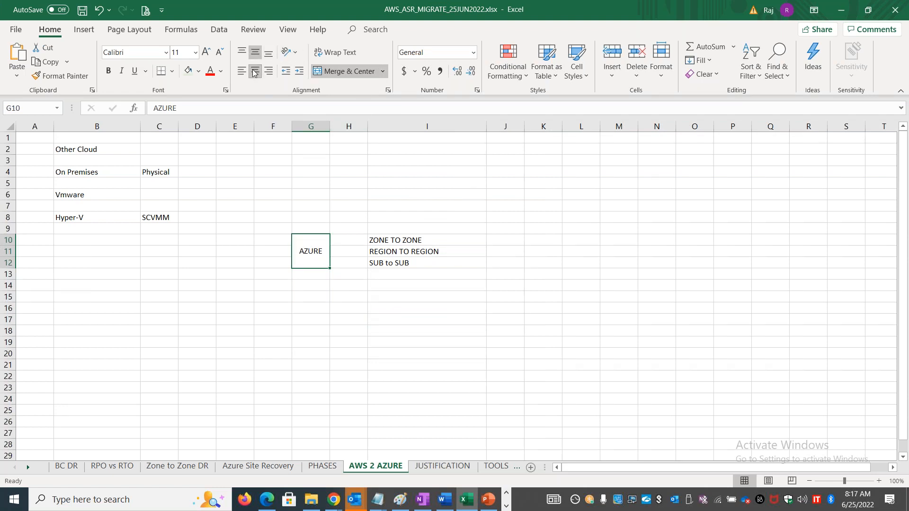
{"action": "left_click", "coordinate": [424, 342]}
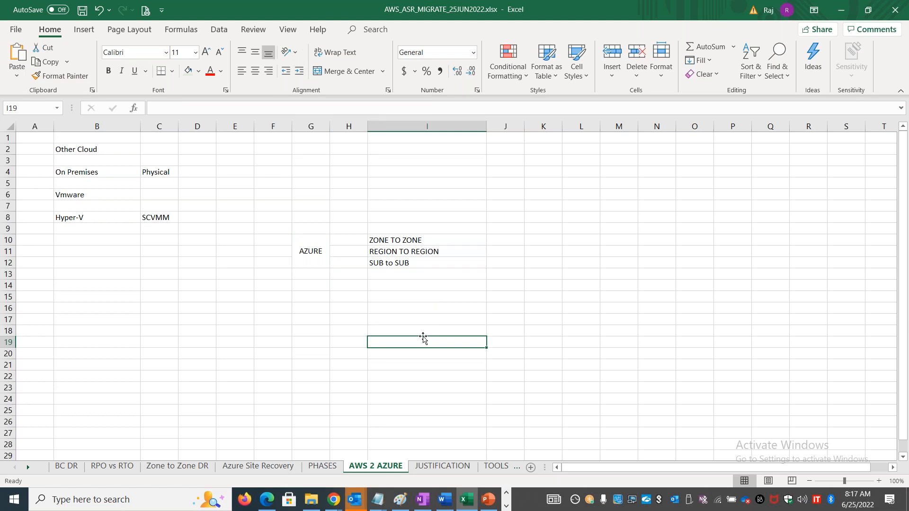
Enter "ONPREM", "TO" and "AZURE" across cells G15 to I15
{"action": "left_click", "coordinate": [307, 298]}
{"action": "type", "text": "ONPREM"}
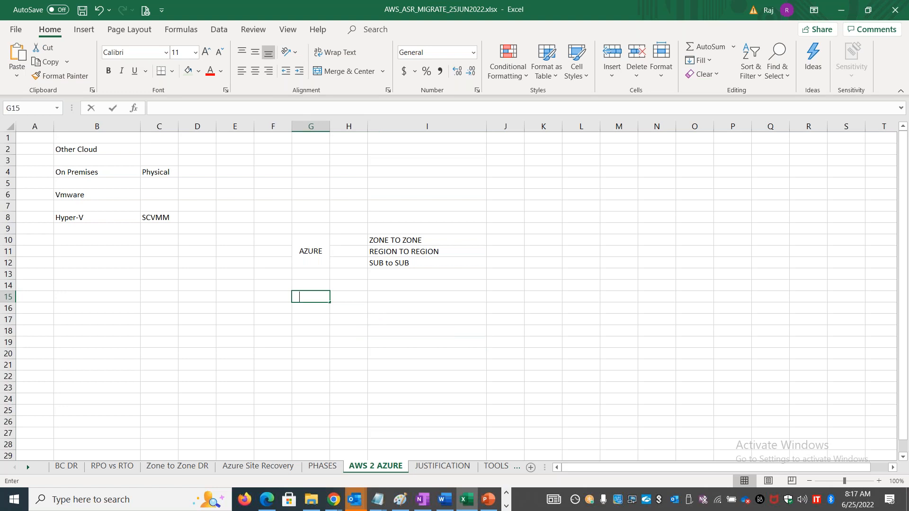
{"action": "key", "text": "Tab"}
{"action": "type", "text": "TO"}
{"action": "key", "text": "Tab"}
{"action": "type", "text": "ZONE"}
{"action": "key", "text": "BackSpace"}
{"action": "key", "text": "BackSpace"}
{"action": "key", "text": "BackSpace"}
{"action": "type", "text": "ZURE"}
{"action": "key", "text": "Return"}
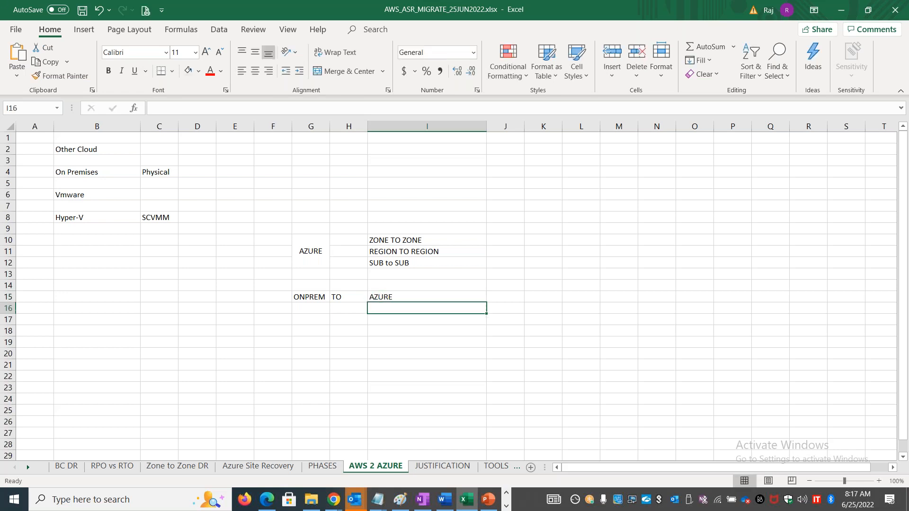
Enter "AWS", "TO" and "AZURE" across G16 to I16 and center the range G15:I16 horizontally
{"action": "type", "text": "AWS"}
{"action": "key", "text": "Tab"}
{"action": "type", "text": "TO"}
{"action": "key", "text": "Tab"}
{"action": "type", "text": "AZURE"}
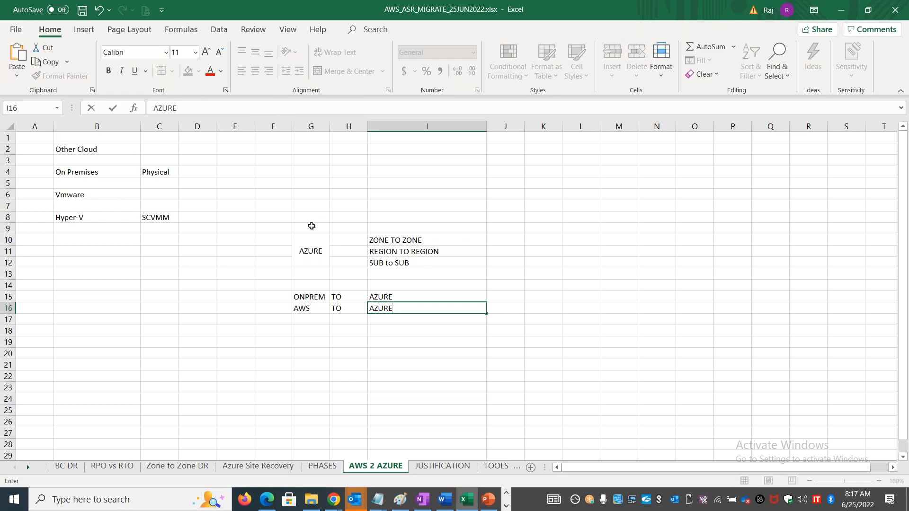
{"action": "left_click", "coordinate": [313, 342]}
{"action": "left_click_drag", "start_coordinate": [310, 293], "coordinate": [403, 308]}
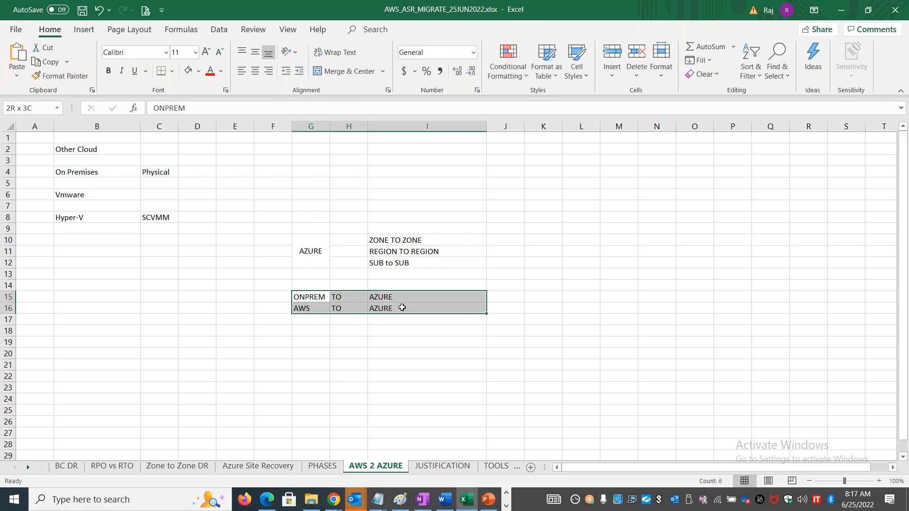
{"action": "left_click", "coordinate": [260, 73]}
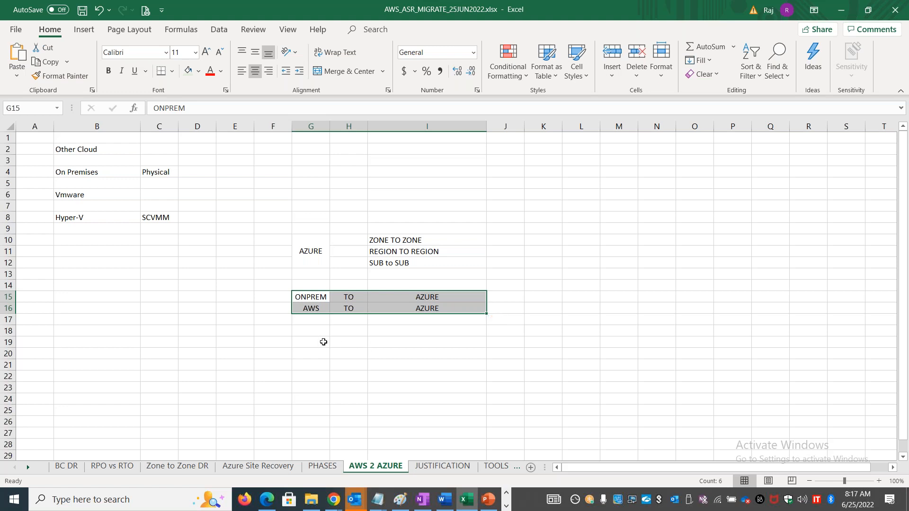
List "VMWARE" and "HYPER-V" in G18 and G19, with "VCENTER" and "SCVMM" beside them in column H
{"action": "left_click", "coordinate": [309, 329]}
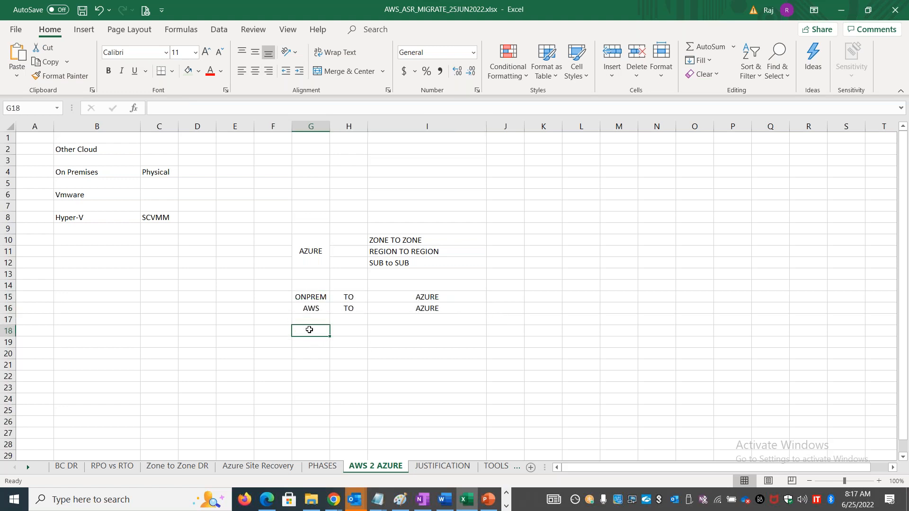
{"action": "type", "text": "VMWARE"}
{"action": "key", "text": "Return"}
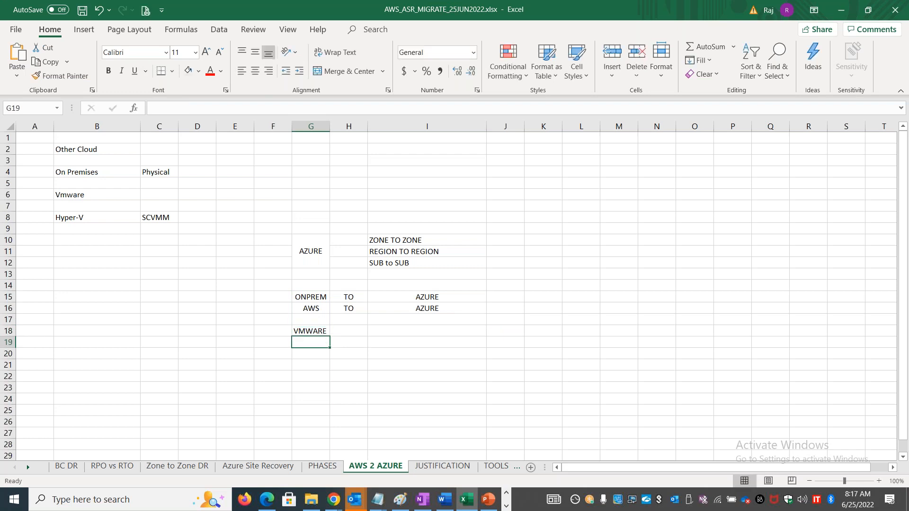
{"action": "type", "text": "HYPER-V"}
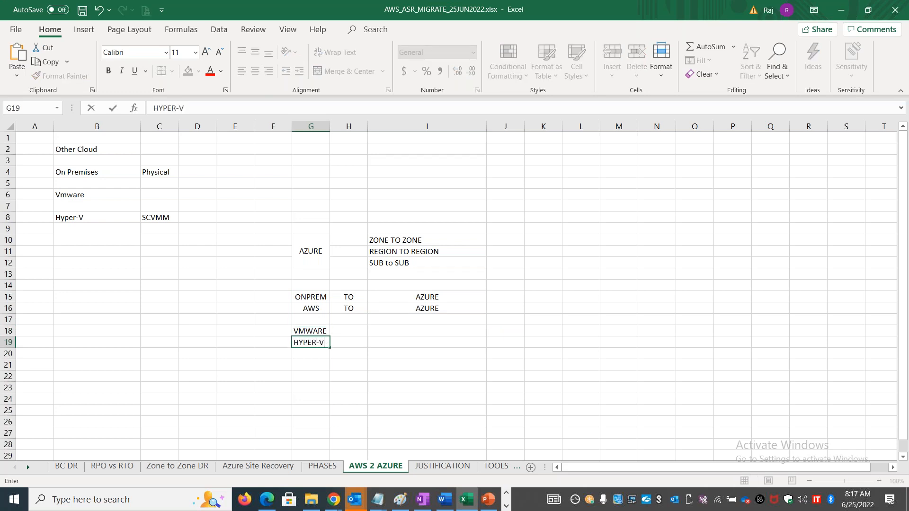
{"action": "key", "text": "Up"}
{"action": "key", "text": "Right"}
{"action": "type", "text": "VC"}
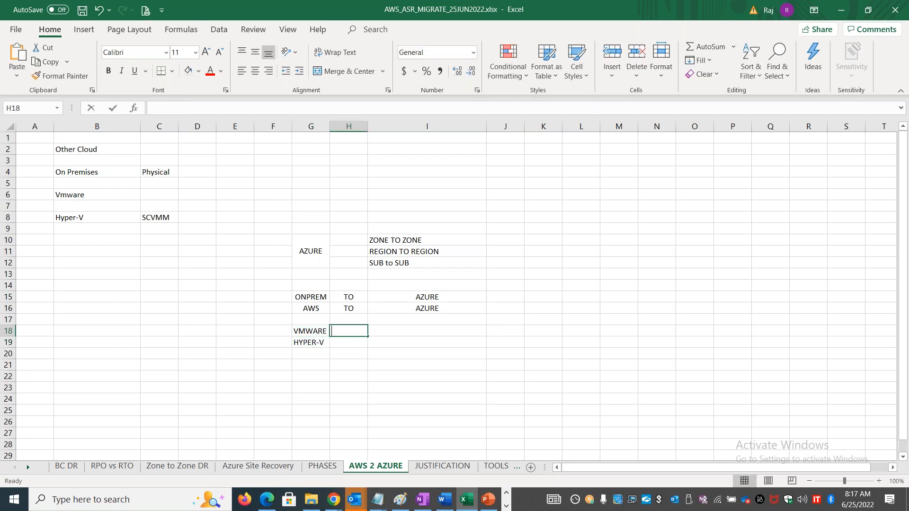
{"action": "type", "text": "ENTER"}
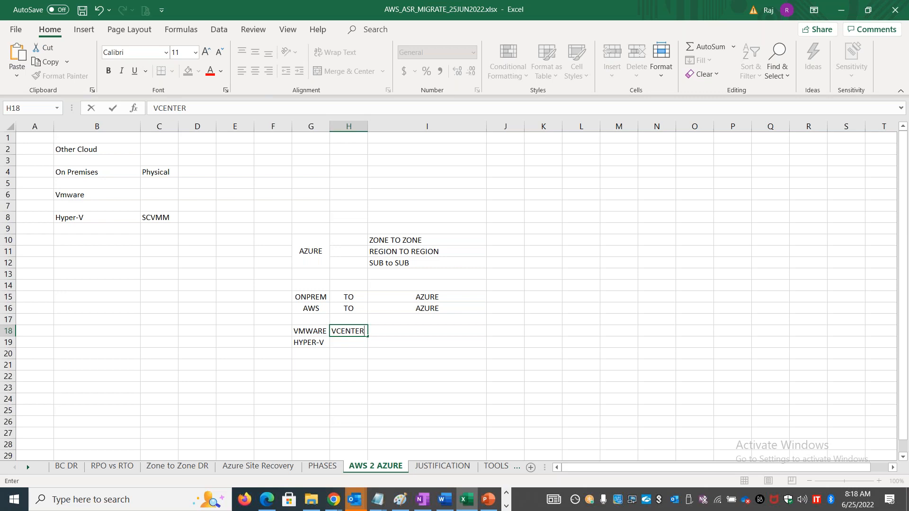
{"action": "key", "text": "Return"}
{"action": "type", "text": "SCVMM"}
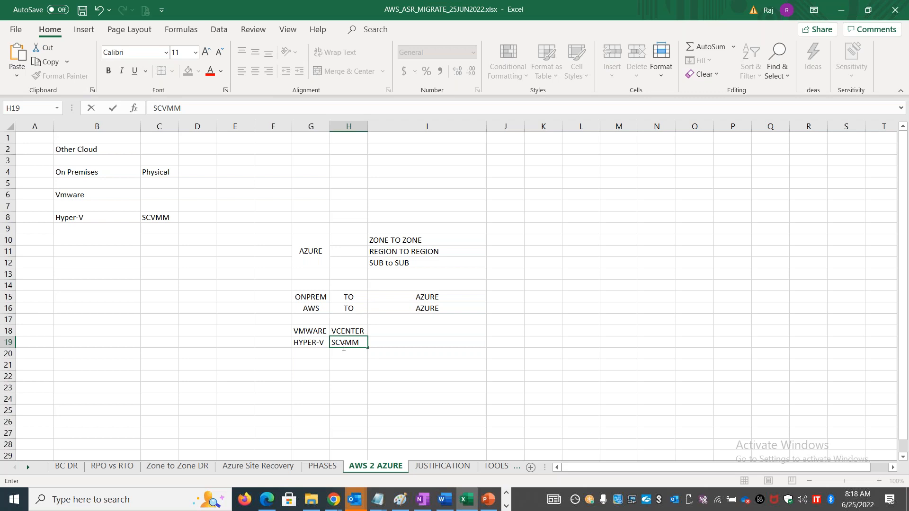
{"action": "left_click", "coordinate": [342, 330]}
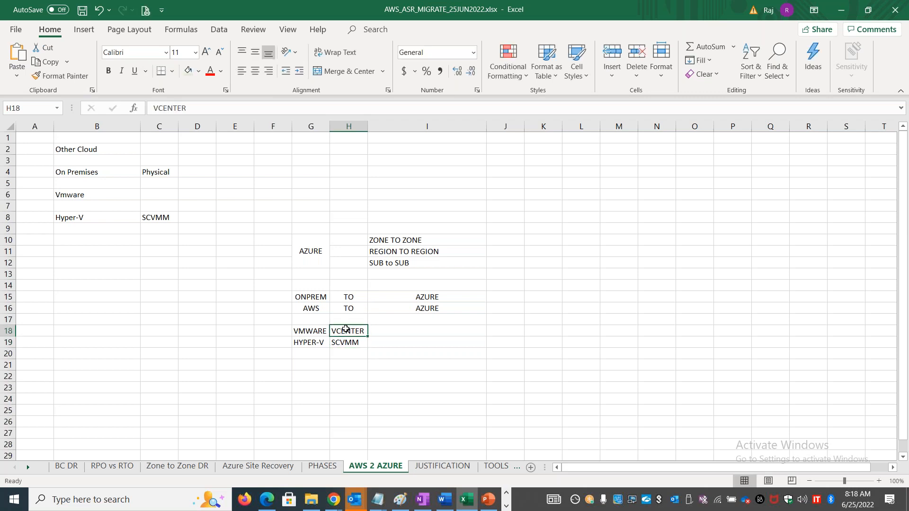
{"action": "left_click", "coordinate": [314, 297]}
{"action": "left_click", "coordinate": [316, 309]}
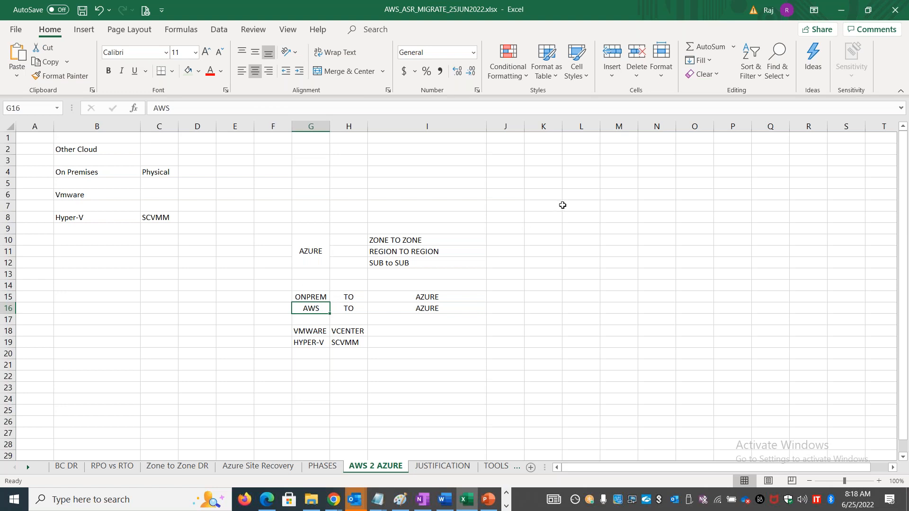
Enter "CONFIGURATION SERVER" in L7 and widen column L to fit the text
{"action": "left_click", "coordinate": [582, 203]}
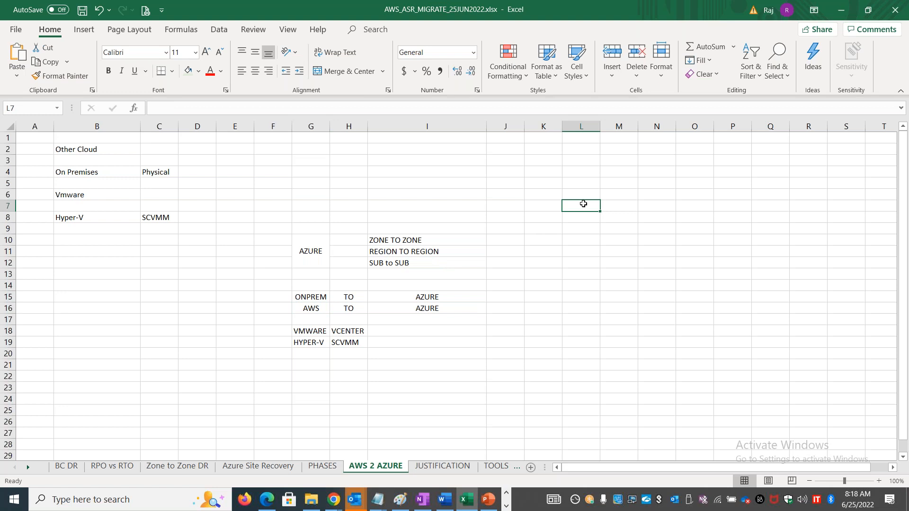
{"action": "type", "text": "CONFIGURATION SERVER"}
{"action": "key", "text": "Return"}
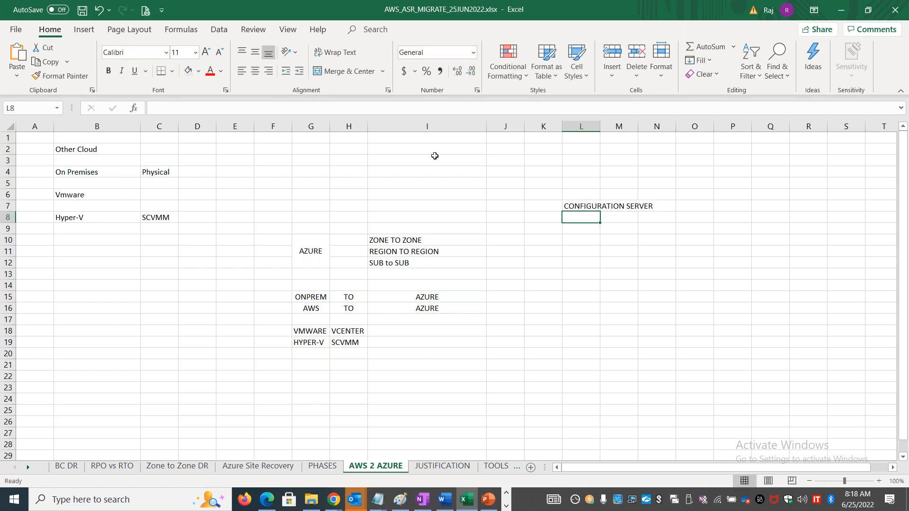
{"action": "left_click_drag", "start_coordinate": [600, 126], "coordinate": [669, 146]}
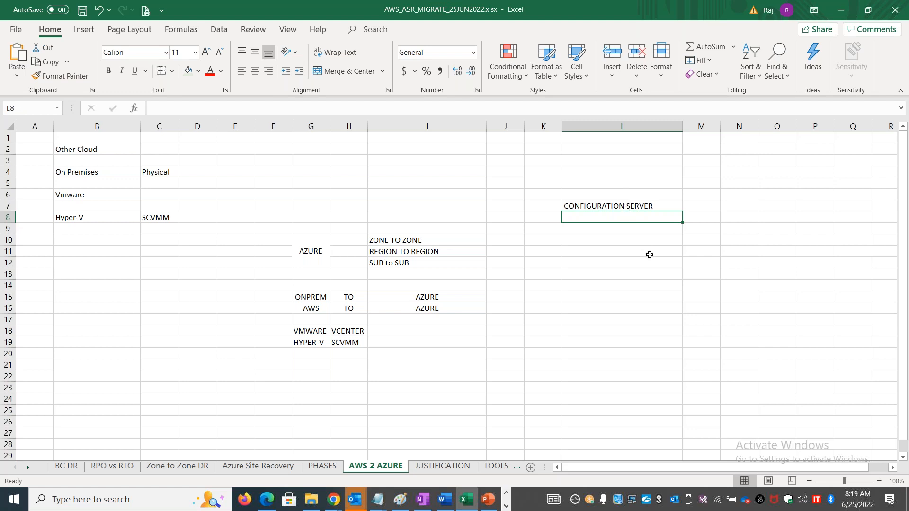
Enter "PROCESS SERVER" in L8 and "HELPER MACHINE / SERVER" in M8, and widen column M to fit
{"action": "type", "text": "PROCES"}
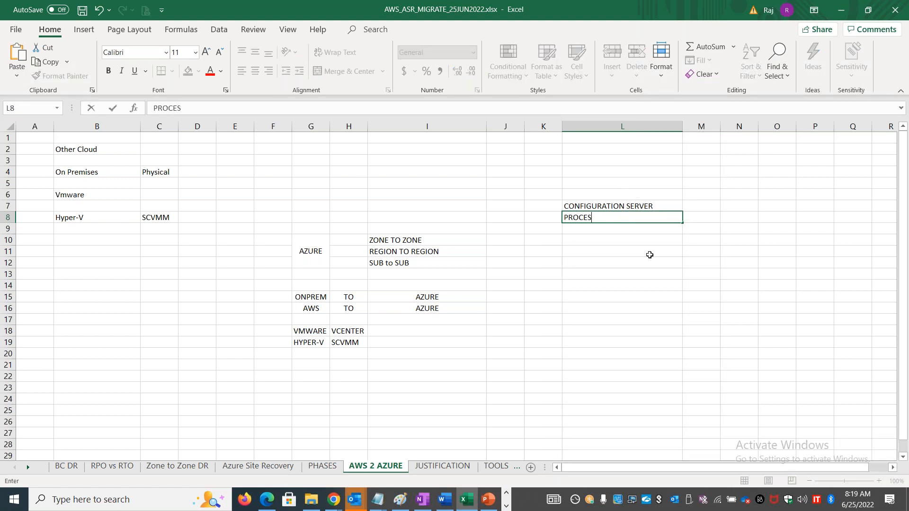
{"action": "type", "text": "S SERVER"}
{"action": "key", "text": "Tab"}
{"action": "type", "text": "HELPER MACHINE / SERVER"}
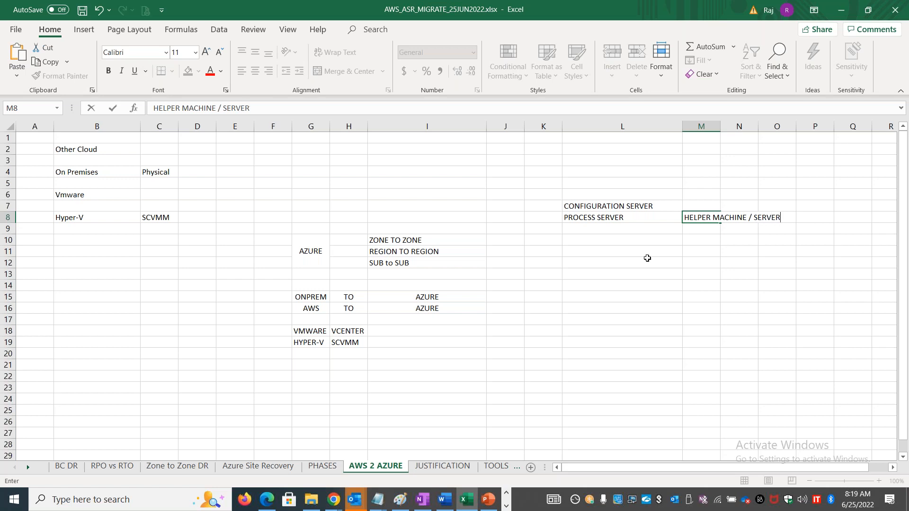
{"action": "left_click", "coordinate": [650, 255]}
{"action": "left_click_drag", "start_coordinate": [720, 126], "coordinate": [824, 128]}
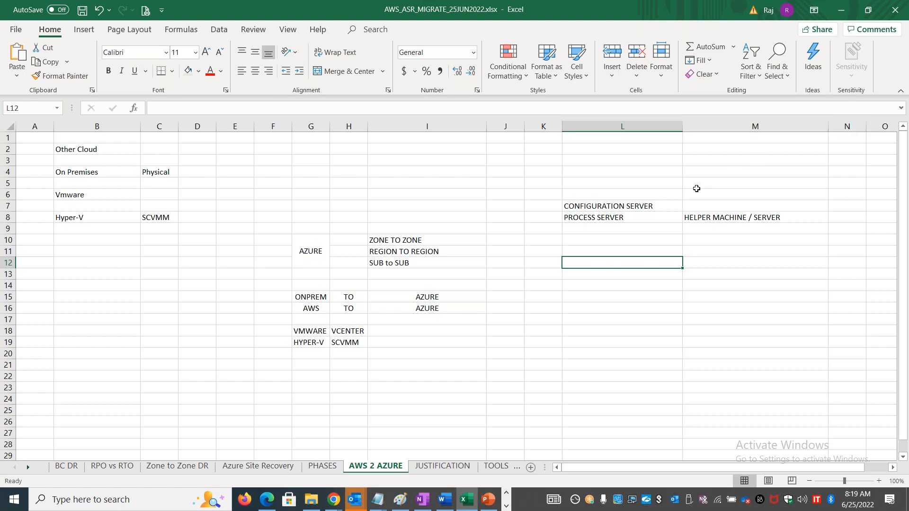
Switch to the EC2 Instances page in Chrome and copy the public IPv4 address of the cfgprcsvr01 instance
{"action": "left_click", "coordinate": [638, 216]}
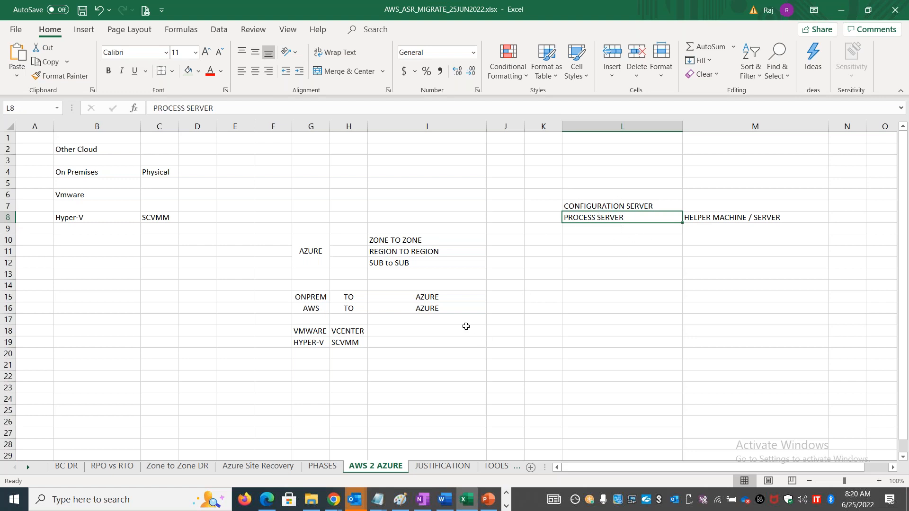
{"action": "left_click", "coordinate": [507, 504]}
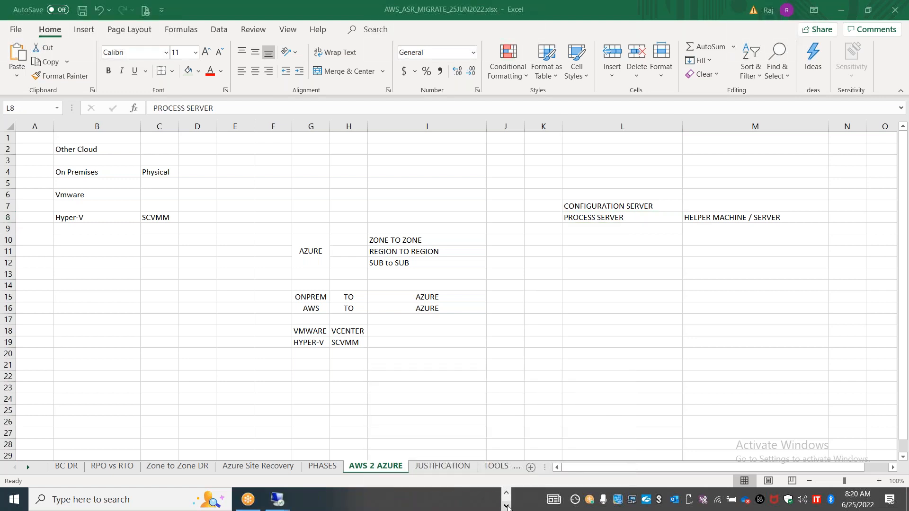
{"action": "left_click", "coordinate": [510, 501]}
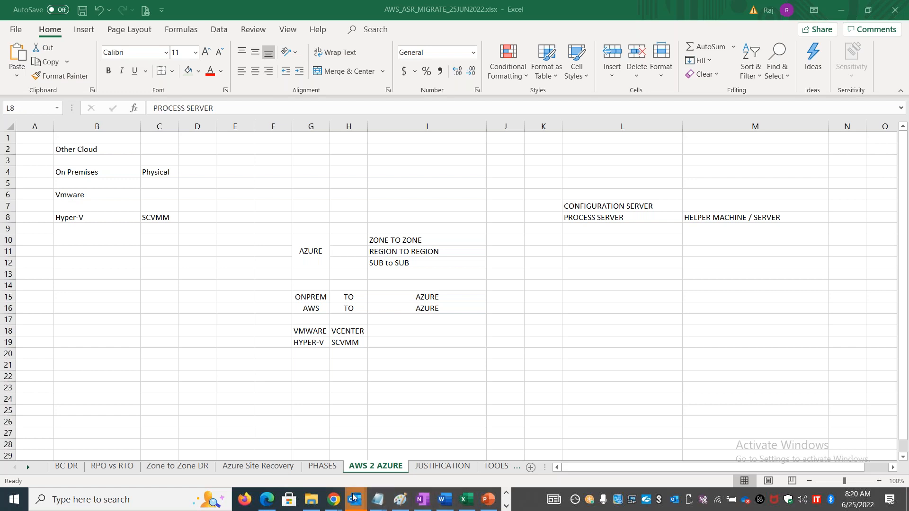
{"action": "mouse_move", "coordinate": [334, 500]}
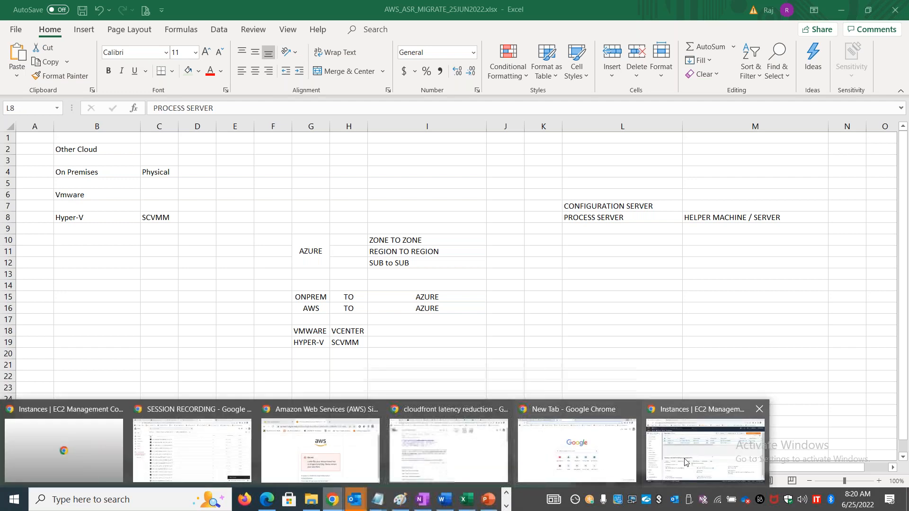
{"action": "left_click", "coordinate": [702, 459]}
{"action": "left_click", "coordinate": [142, 168]}
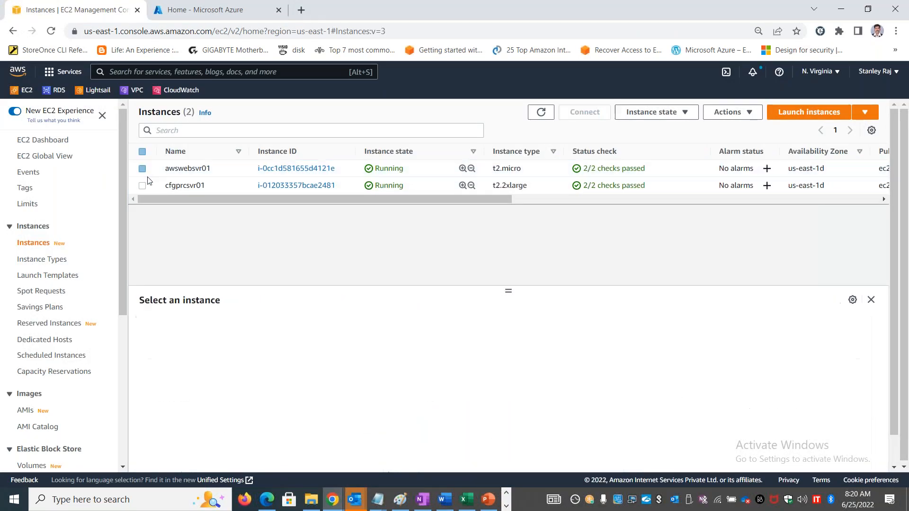
{"action": "left_click", "coordinate": [142, 185]}
{"action": "left_click", "coordinate": [393, 379]}
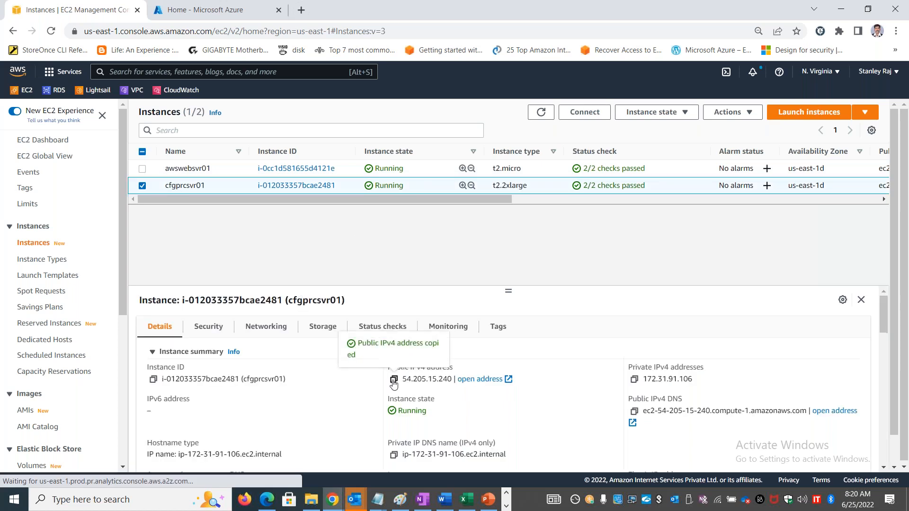
Switch to the already open Remote Desktop session of awswebsvr01 at 52.207.248.198
{"action": "key", "text": "super+r"}
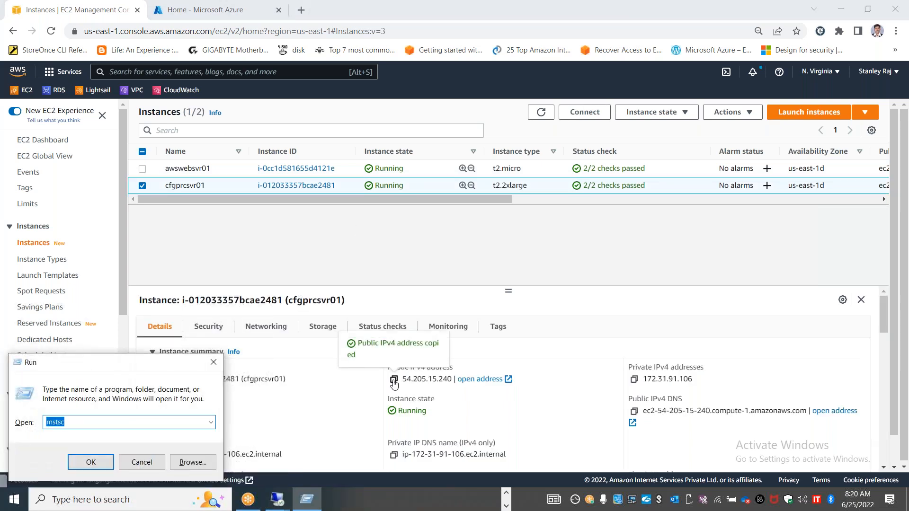
{"action": "left_click", "coordinate": [277, 499]}
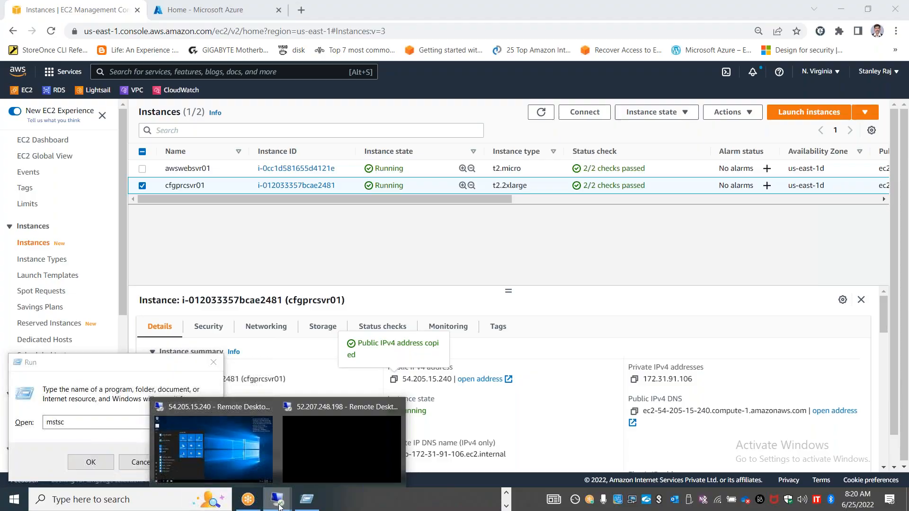
{"action": "left_click", "coordinate": [312, 459]}
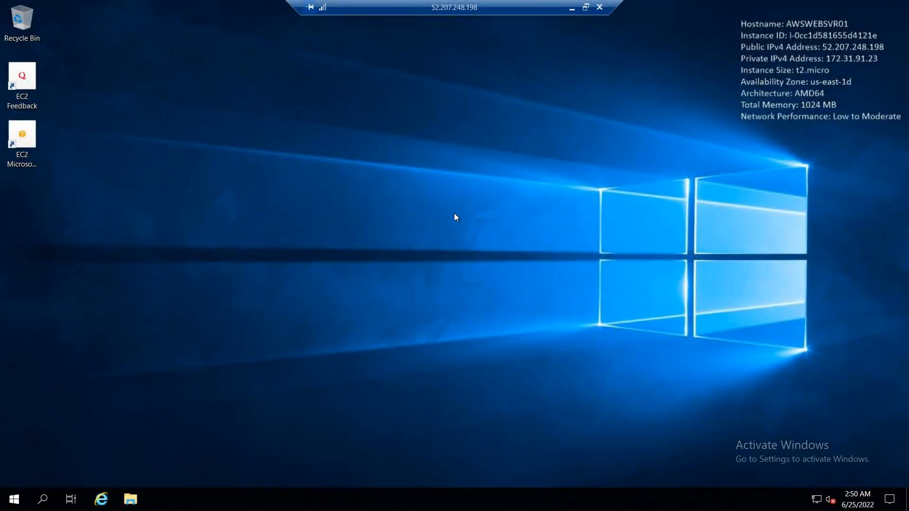
Switch to the already open Remote Desktop session of cfgprcsvr01 at 54.205.15.240
{"action": "left_click", "coordinate": [572, 7]}
{"action": "left_click", "coordinate": [277, 499]}
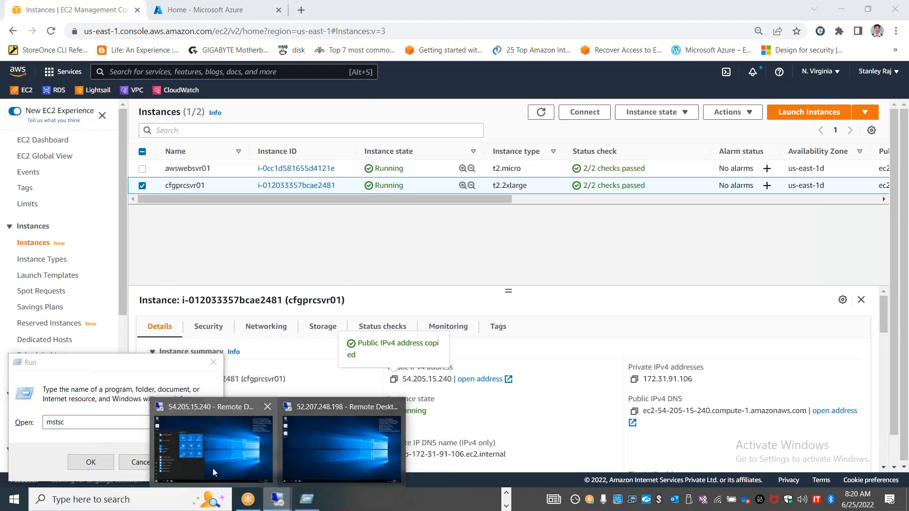
{"action": "left_click", "coordinate": [284, 456]}
Open Internet Explorer on the configuration/process server, maximize its window and complete its first-run setup prompt
{"action": "left_click", "coordinate": [299, 62]}
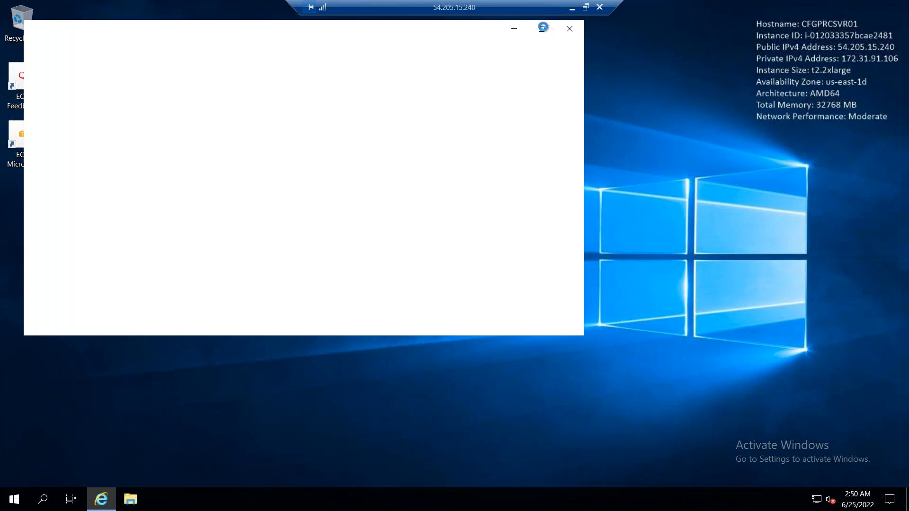
{"action": "left_click", "coordinate": [542, 29]}
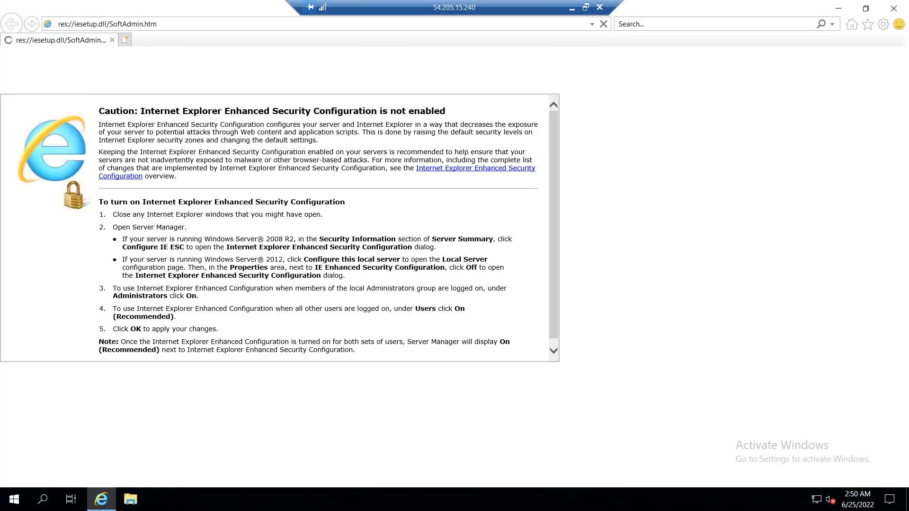
{"action": "left_click", "coordinate": [380, 257]}
{"action": "left_click", "coordinate": [525, 343]}
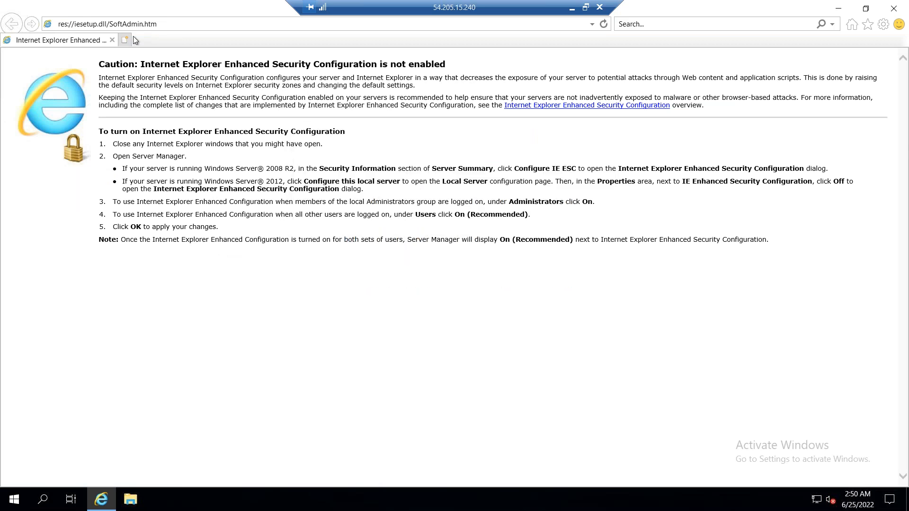
Search the web for "google chrome download" in Internet Explorer
{"action": "left_click", "coordinate": [203, 23]}
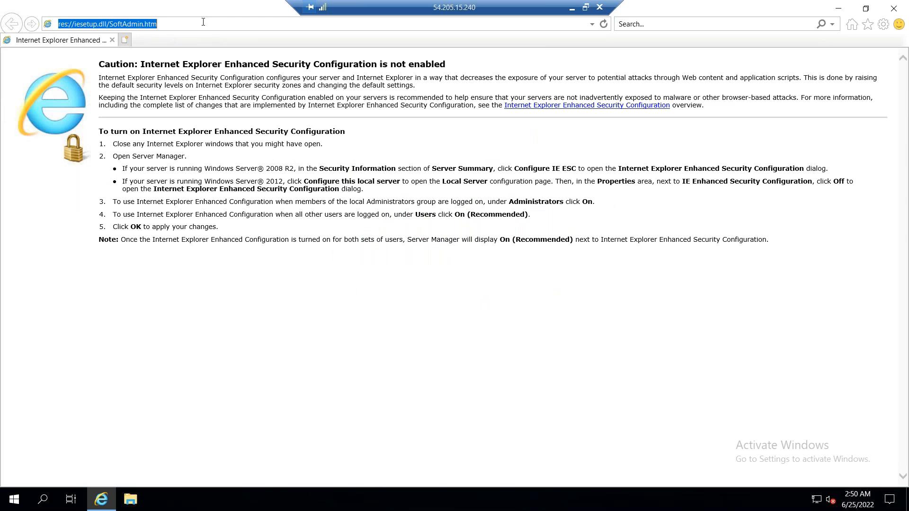
{"action": "type", "text": "google chrome download"}
{"action": "key", "text": "Return"}
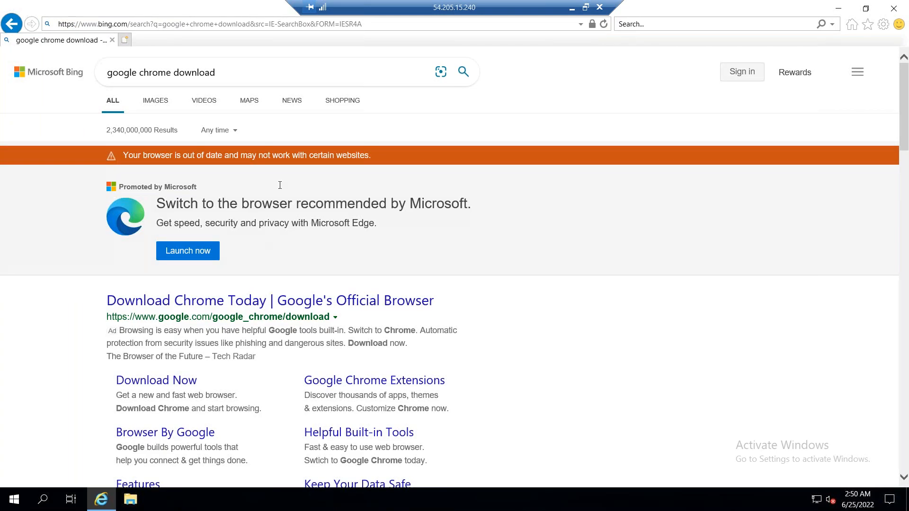
Download the Chrome installer from Google's official download page and run ChromeSetup.exe to install the browser
{"action": "left_click", "coordinate": [182, 381]}
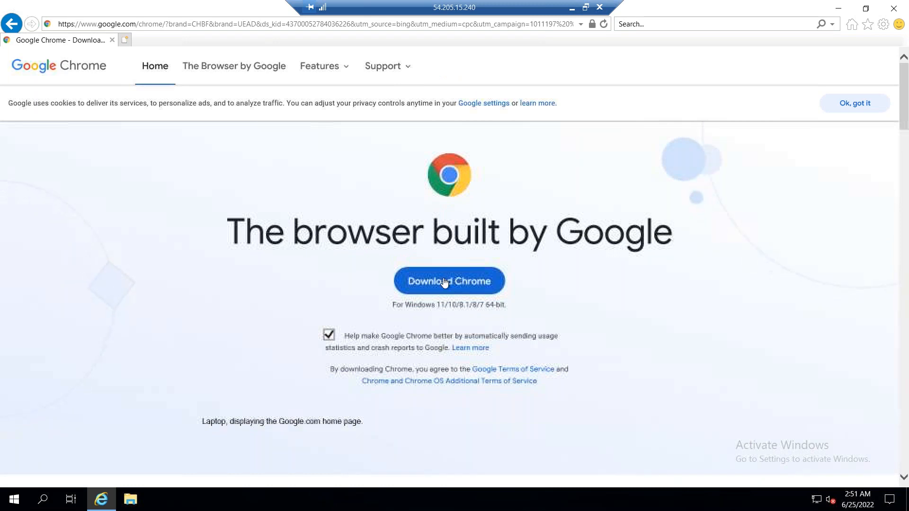
{"action": "left_click", "coordinate": [445, 282]}
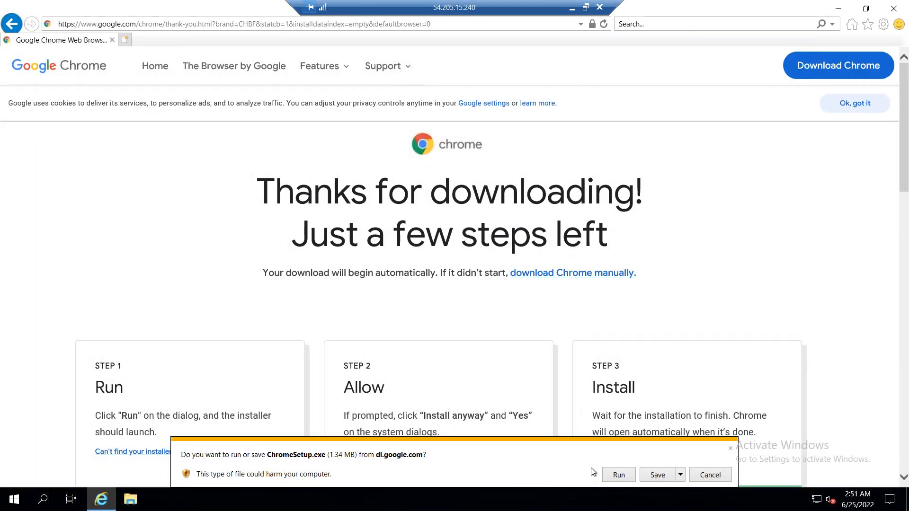
{"action": "left_click", "coordinate": [618, 475]}
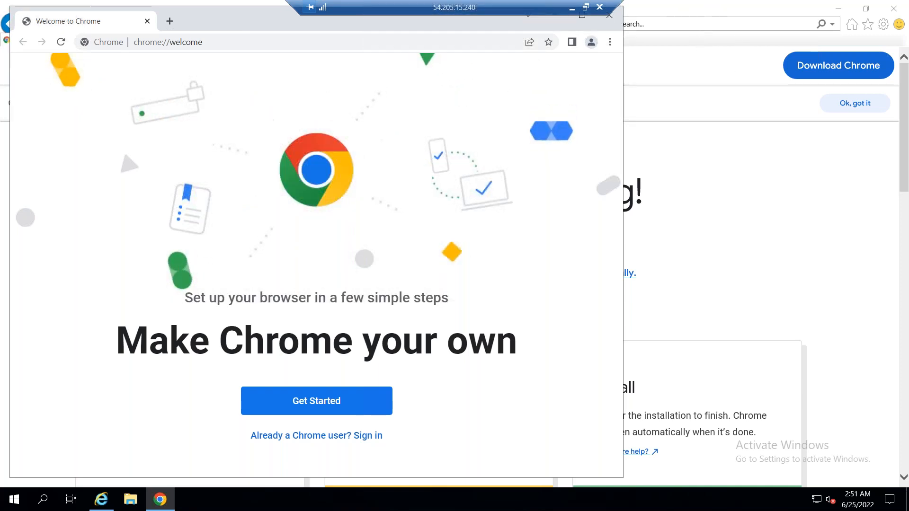
Maximize the newly installed Chrome window and close Internet Explorer
{"action": "double_click", "coordinate": [246, 18]}
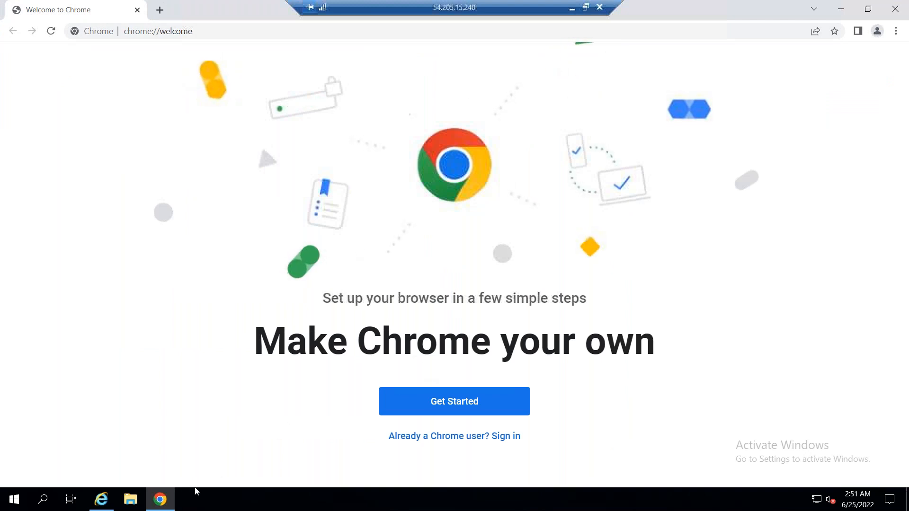
{"action": "left_click", "coordinate": [101, 499]}
{"action": "left_click_drag", "start_coordinate": [248, 12], "coordinate": [600, 164]}
{"action": "left_click", "coordinate": [536, 111]}
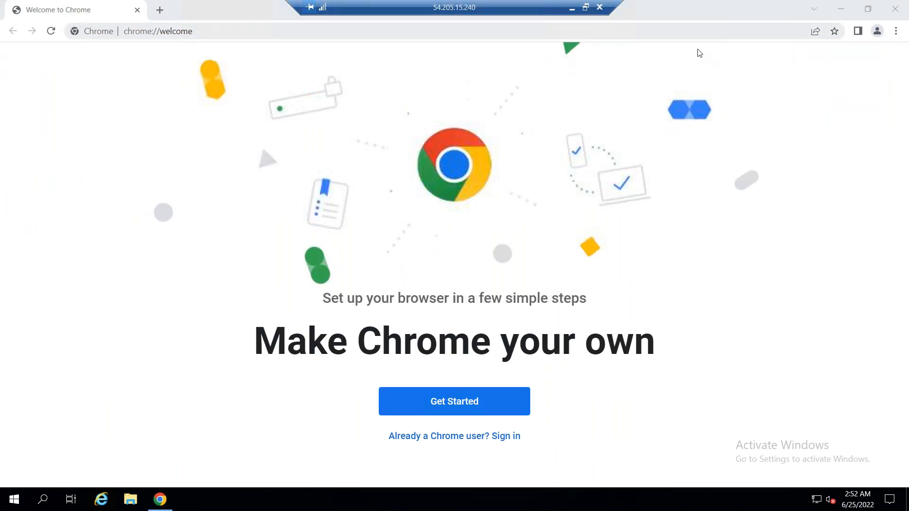
Go to portal.azure.com in Chrome on the configuration/process server
{"action": "left_click", "coordinate": [213, 36]}
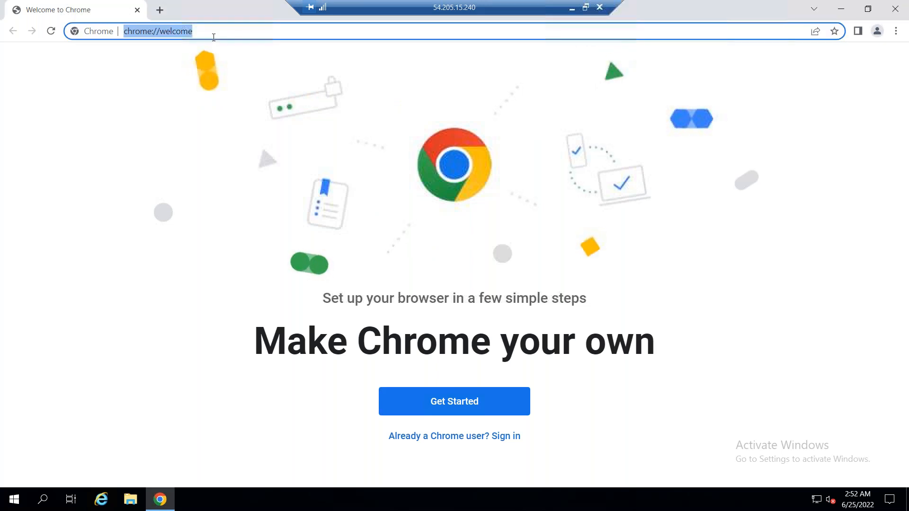
{"action": "type", "text": "portal.azure.co"}
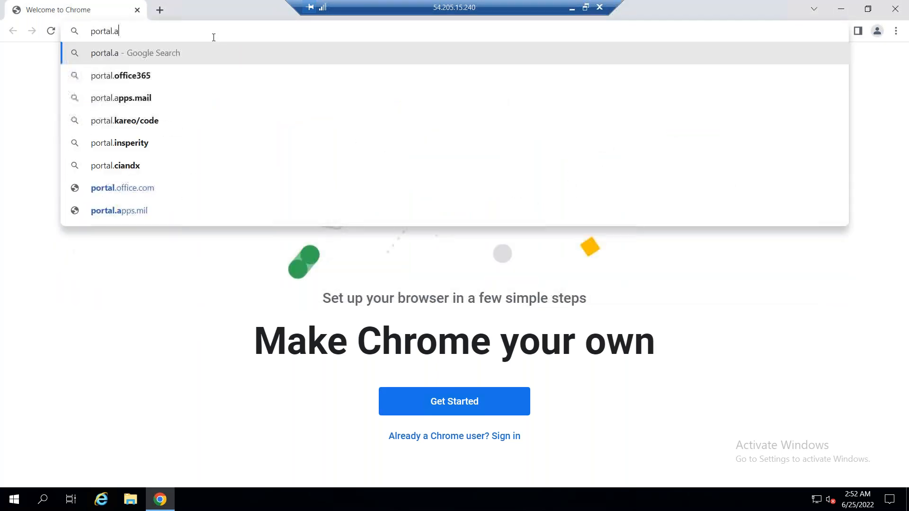
{"action": "type", "text": "m"}
{"action": "key", "text": "Return"}
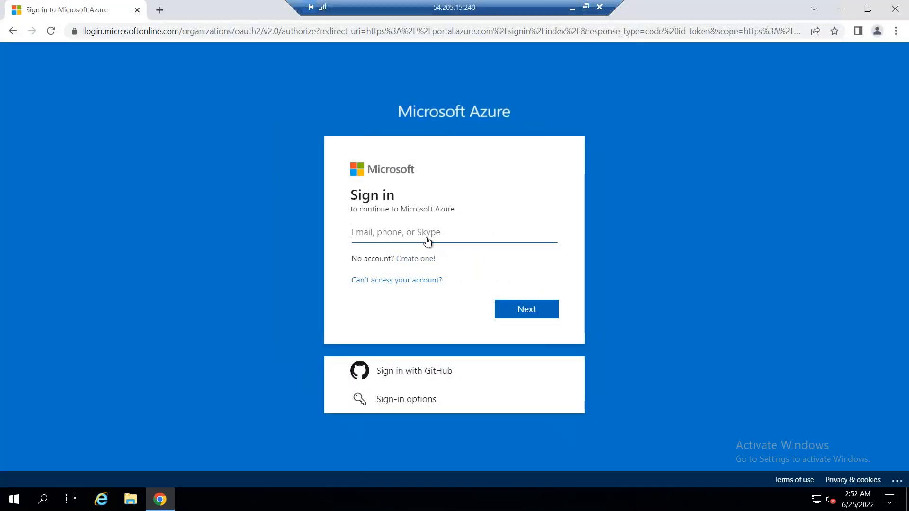
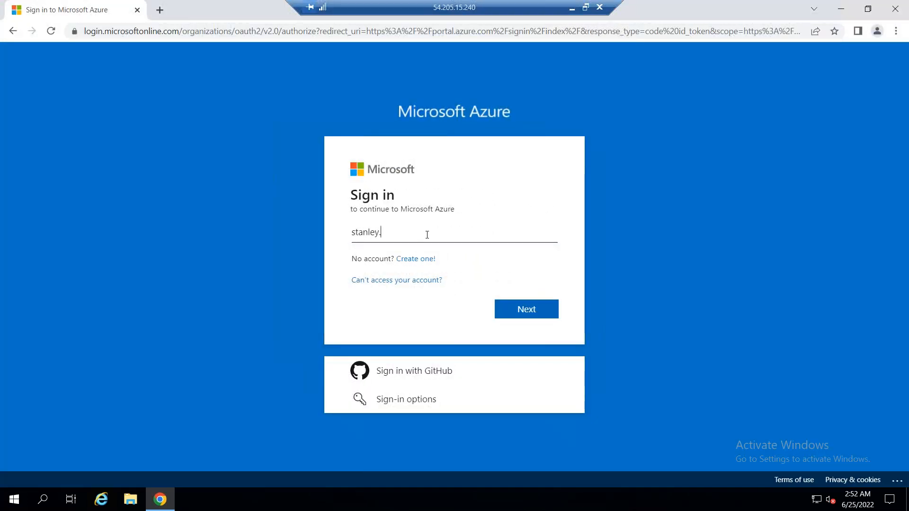
Enter the account e-mail on the Microsoft Azure sign-in page and send the sign-in notification to the phone
{"action": "key", "text": "Return"}
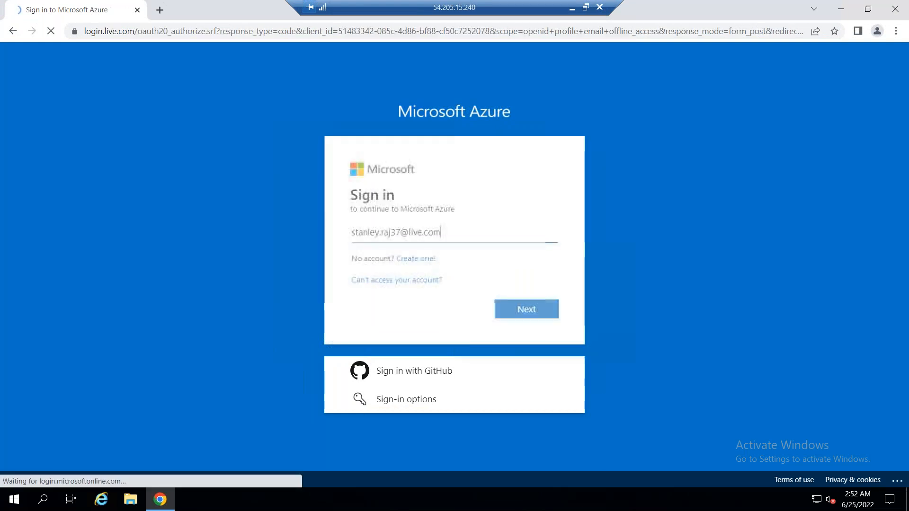
{"action": "left_click", "coordinate": [510, 342]}
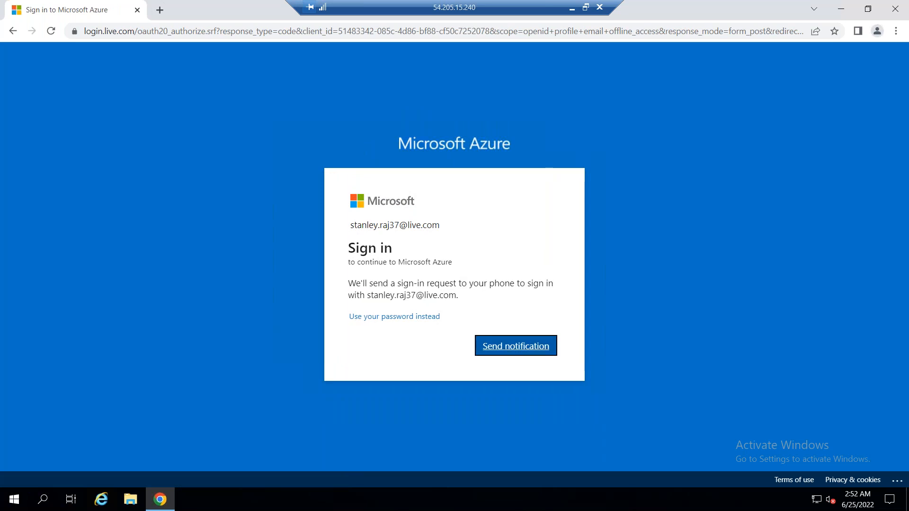
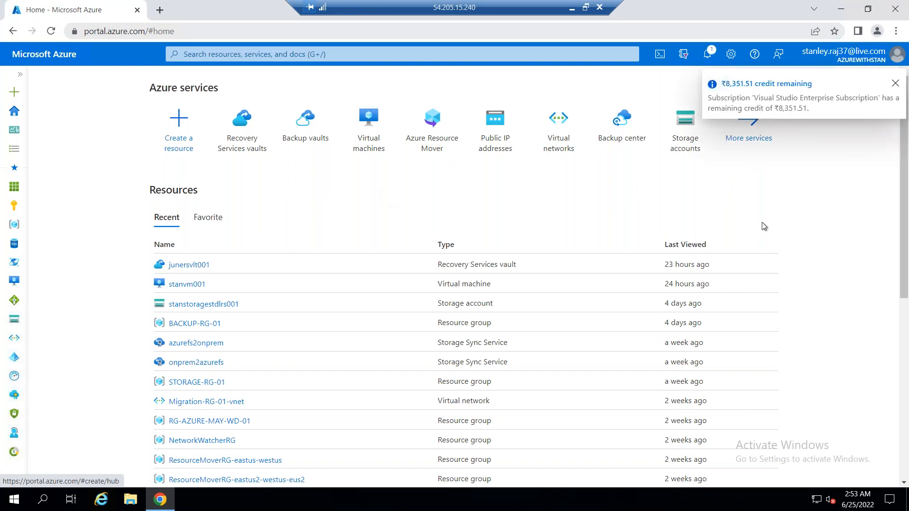
Dismiss the credit notification, open the Recovery Services vault junersvlt001 and copy its resource type label
{"action": "left_click", "coordinate": [895, 85]}
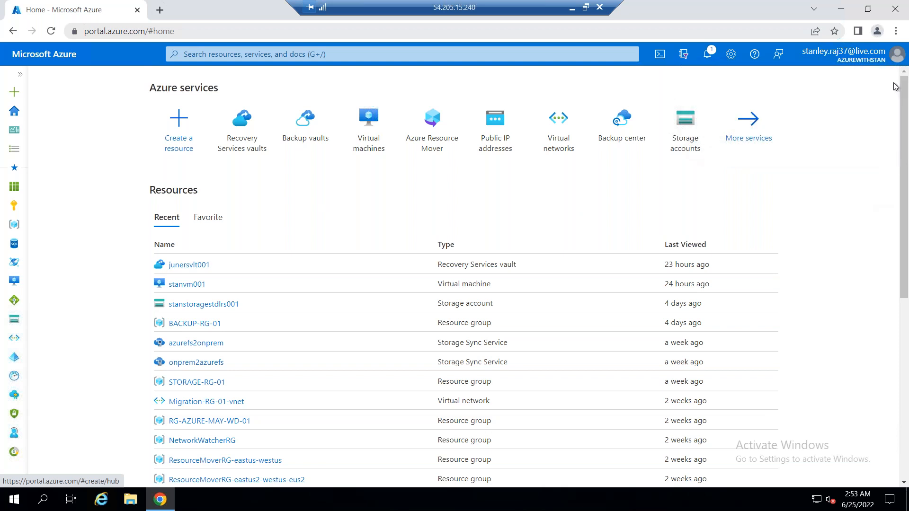
{"action": "left_click", "coordinate": [200, 267]}
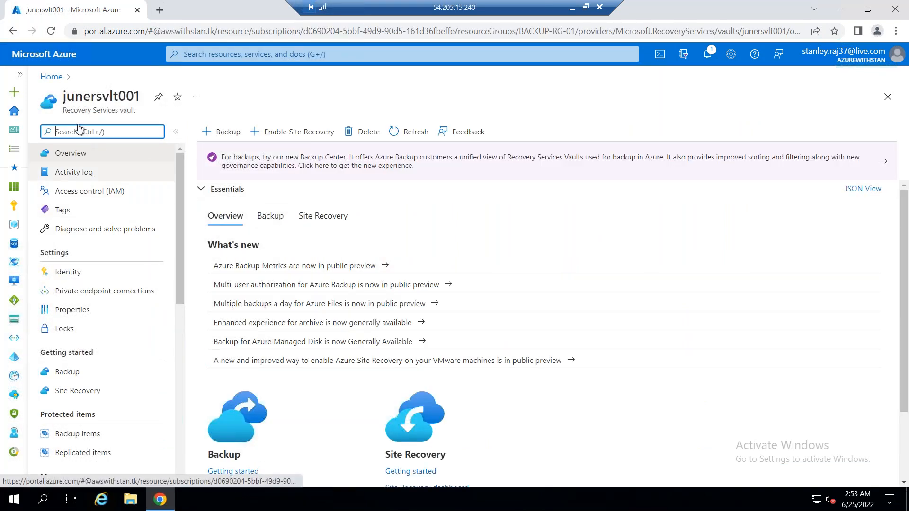
{"action": "left_click_drag", "start_coordinate": [64, 111], "coordinate": [135, 111]}
{"action": "key", "text": "ctrl+c"}
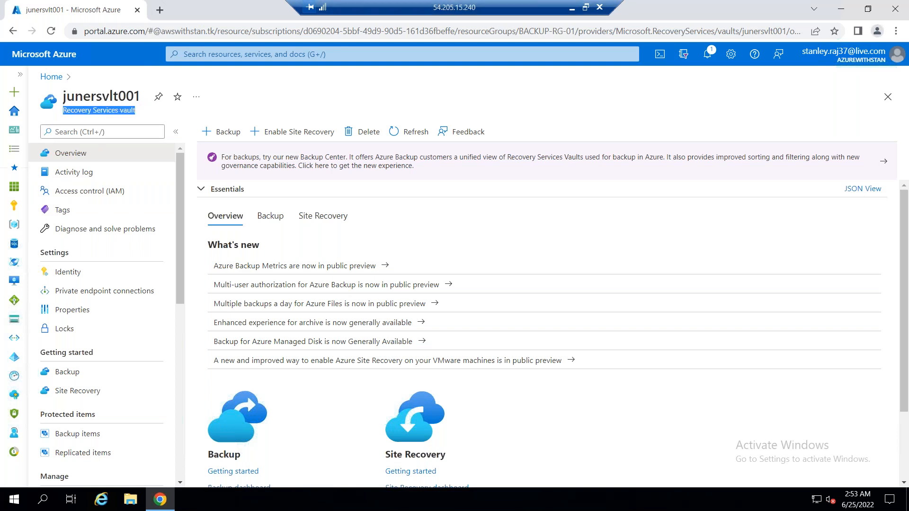
Switch to the Excel workbook and enter "SUBSCRIPTION" in B21 and "RESOURCE GROUP" in B22 of the AWS 2 AZURE sheet
{"action": "left_click", "coordinate": [571, 9]}
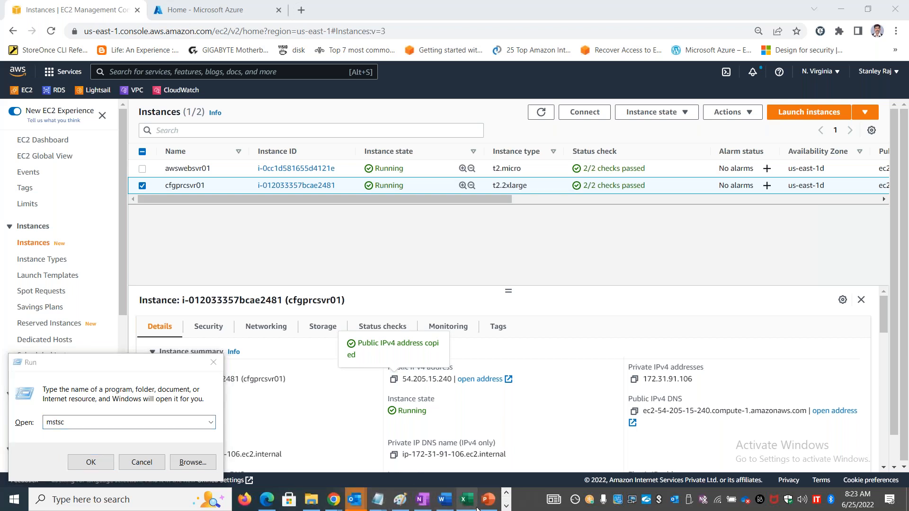
{"action": "left_click", "coordinate": [468, 504]}
{"action": "left_click", "coordinate": [440, 365]}
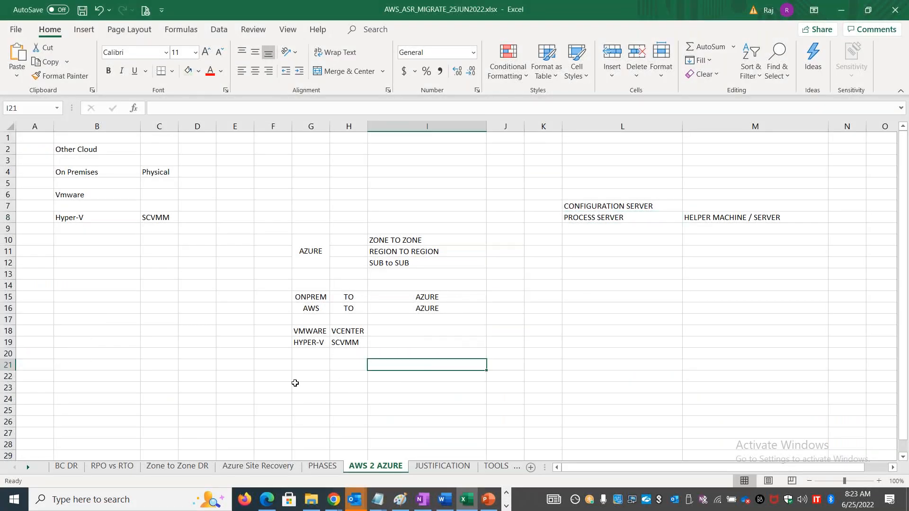
{"action": "left_click", "coordinate": [127, 362]}
{"action": "type", "text": "SUBSCRIPTIO"}
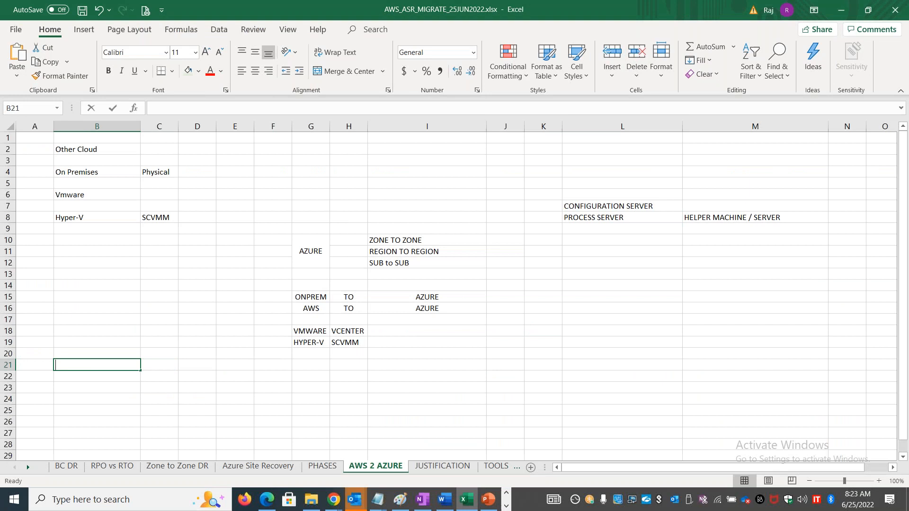
{"action": "type", "text": "N"}
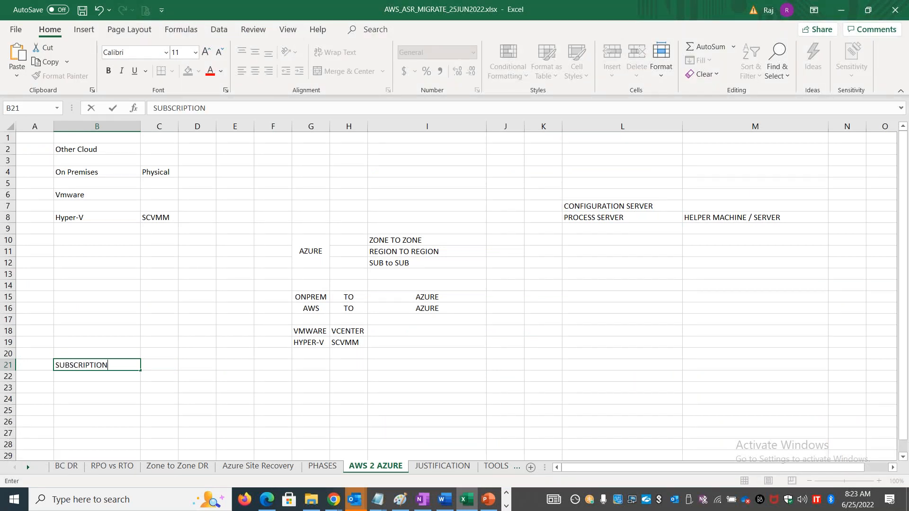
{"action": "key", "text": "Return"}
{"action": "type", "text": "RESOUR"}
{"action": "type", "text": "CES"}
{"action": "key", "text": "BackSpace"}
{"action": "type", "text": "GROUP"}
{"action": "key", "text": "Return"}
{"action": "key", "text": "Return"}
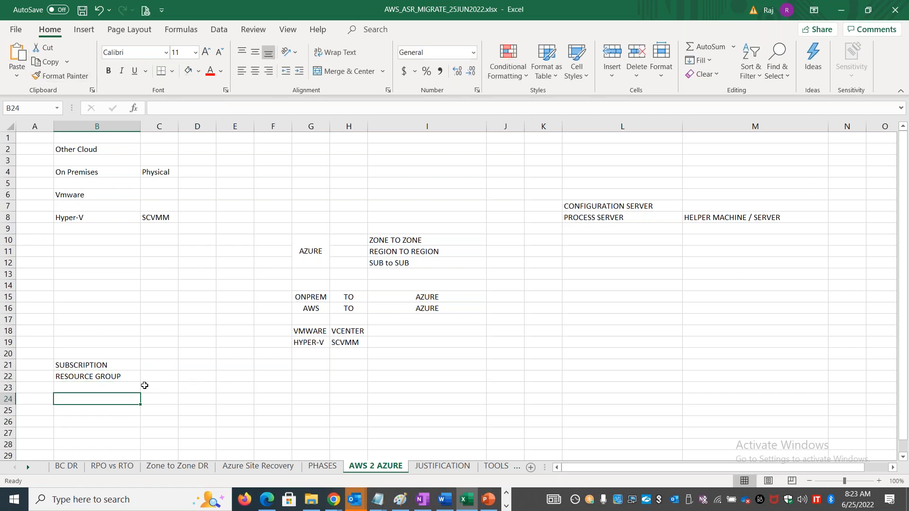
Fill row 24 with the copied "Recovery Services vault" in B24, "Site Recovery" in D24 and "Migration" in E24, widening column D to fit
{"action": "double_click", "coordinate": [103, 397]}
{"action": "key", "text": "ctrl+v"}
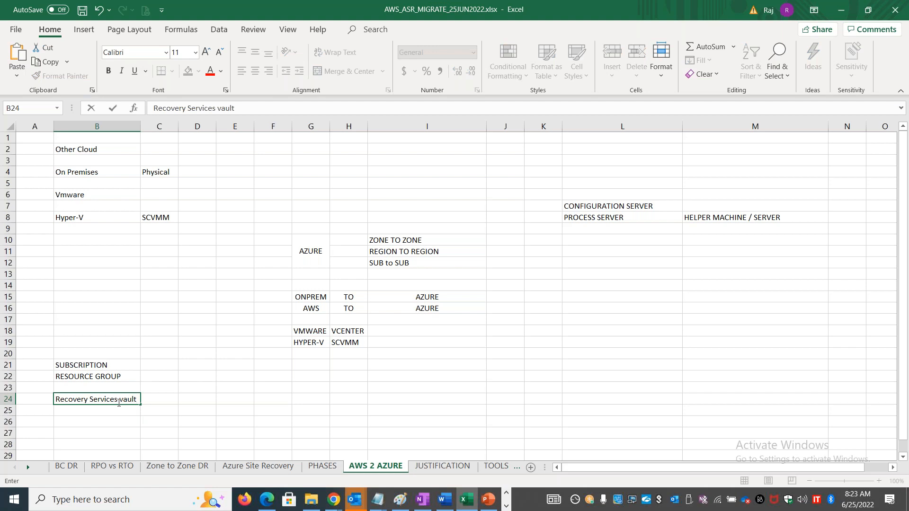
{"action": "left_click", "coordinate": [205, 401]}
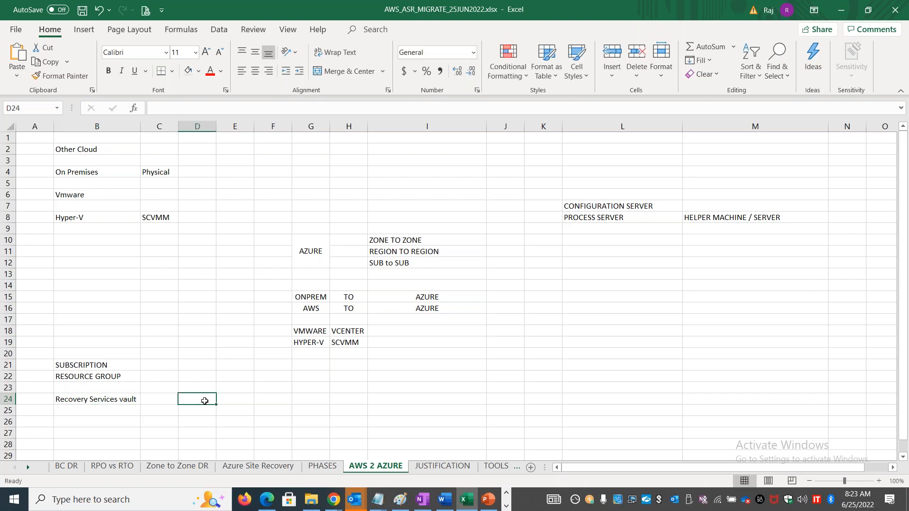
{"action": "type", "text": "Site Rec"}
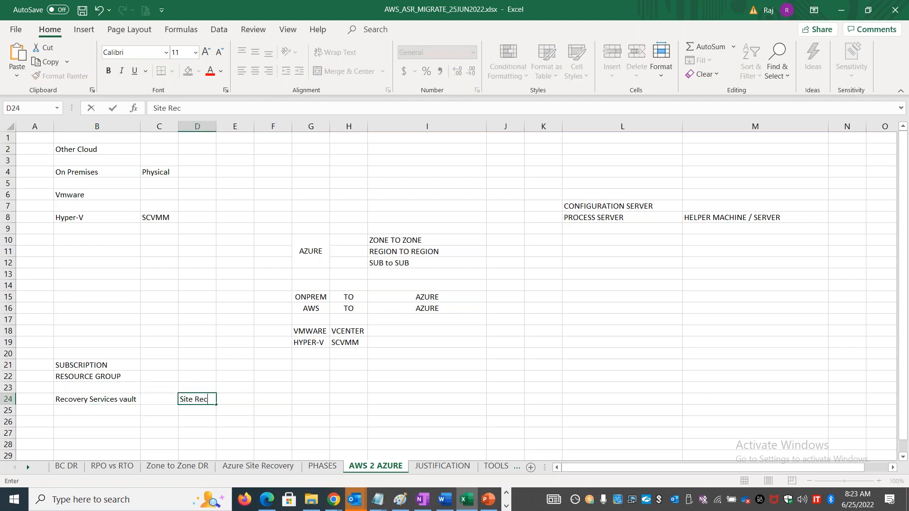
{"action": "type", "text": "overy"}
{"action": "key", "text": "Tab"}
{"action": "type", "text": "Migration"}
{"action": "left_click", "coordinate": [205, 296]}
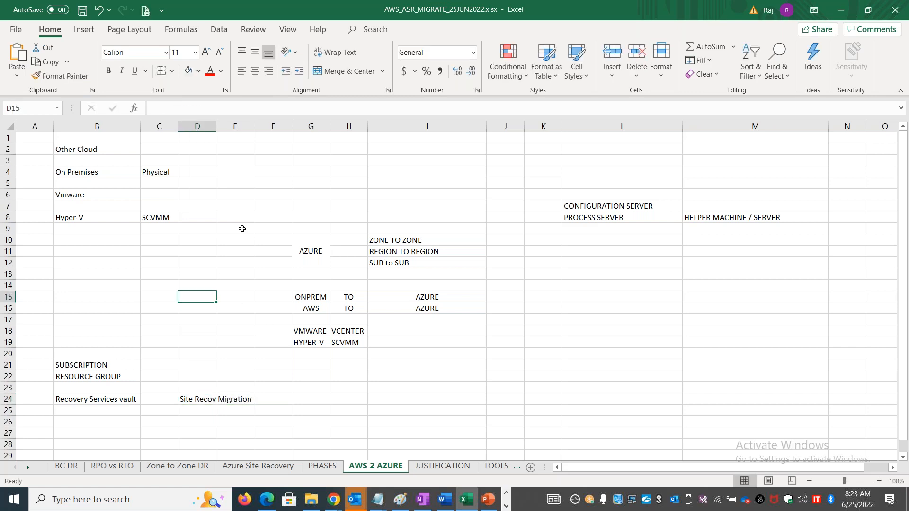
{"action": "left_click_drag", "start_coordinate": [216, 127], "coordinate": [300, 128]}
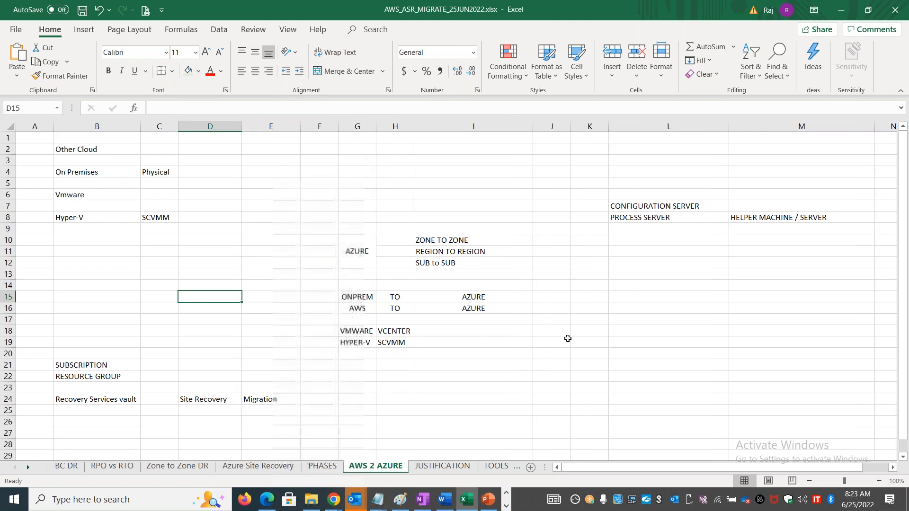
Return to the 54.205.15.240 remote session and start replication of VMware and physical machines to Azure from the vault's replicated items
{"action": "left_click", "coordinate": [506, 506]}
{"action": "mouse_move", "coordinate": [277, 499]}
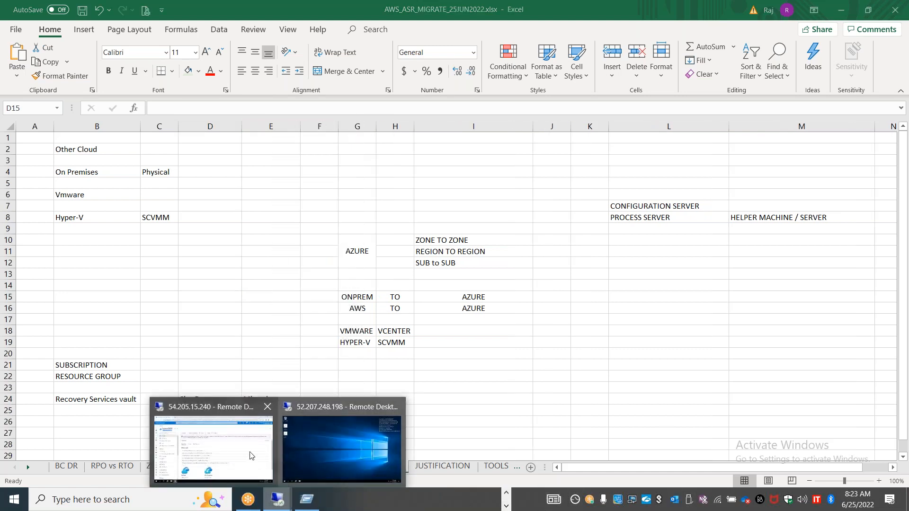
{"action": "left_click", "coordinate": [233, 453]}
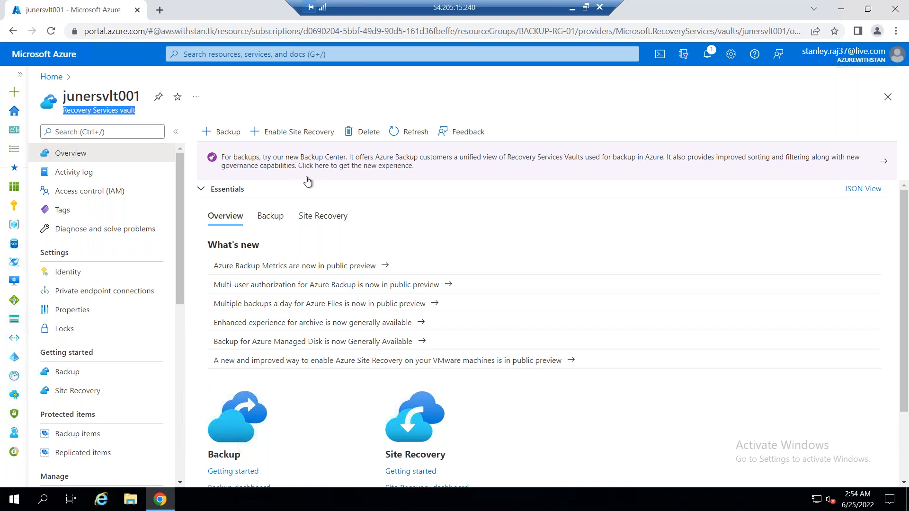
{"action": "left_click_drag", "start_coordinate": [179, 297], "coordinate": [179, 341]}
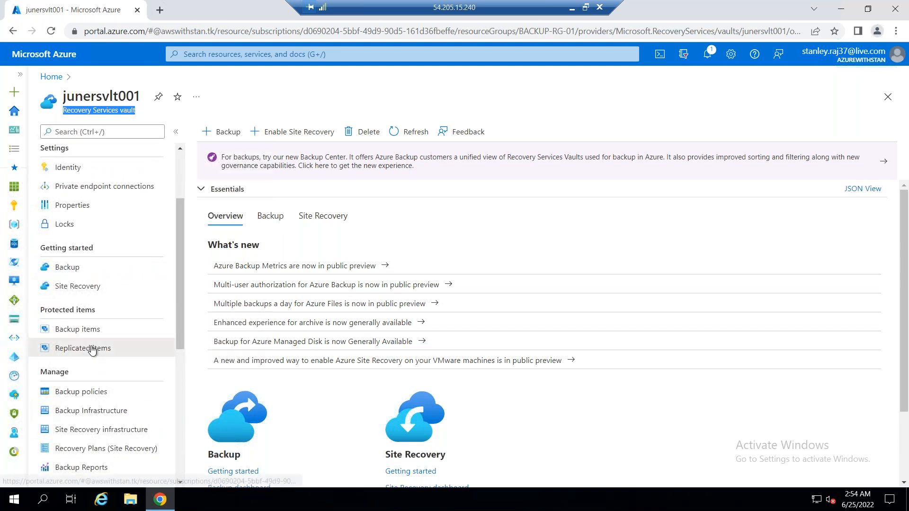
{"action": "left_click", "coordinate": [92, 349]}
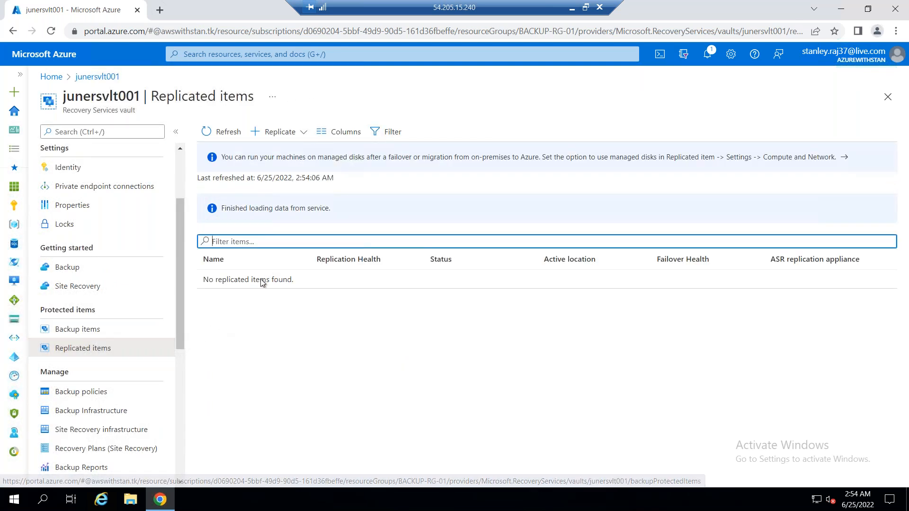
{"action": "left_click", "coordinate": [303, 134]}
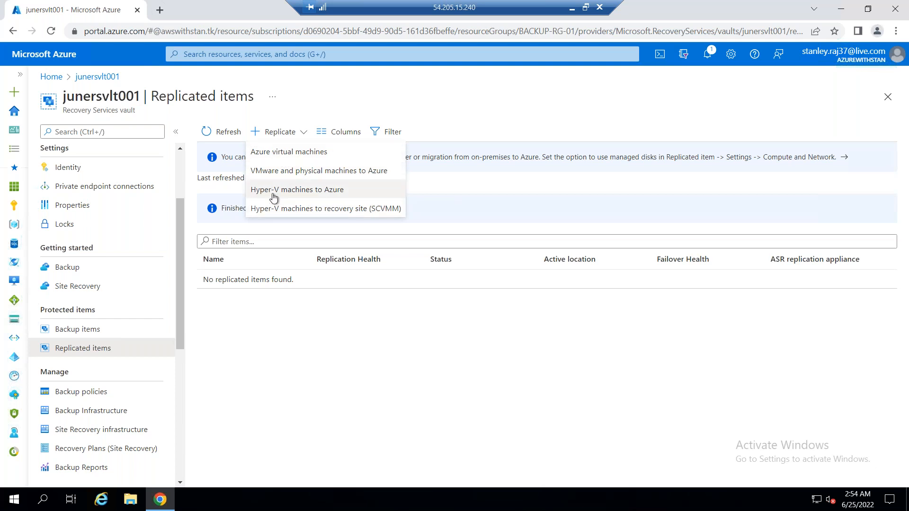
{"action": "left_click", "coordinate": [320, 172]}
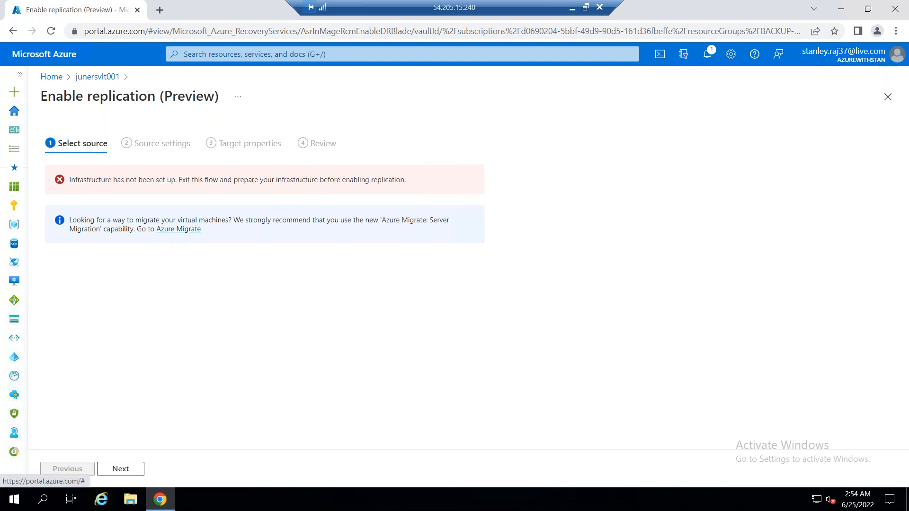
Open Azure Migrate from the replication page and copy its name into cell B26 of the Excel sheet
{"action": "left_click", "coordinate": [179, 229]}
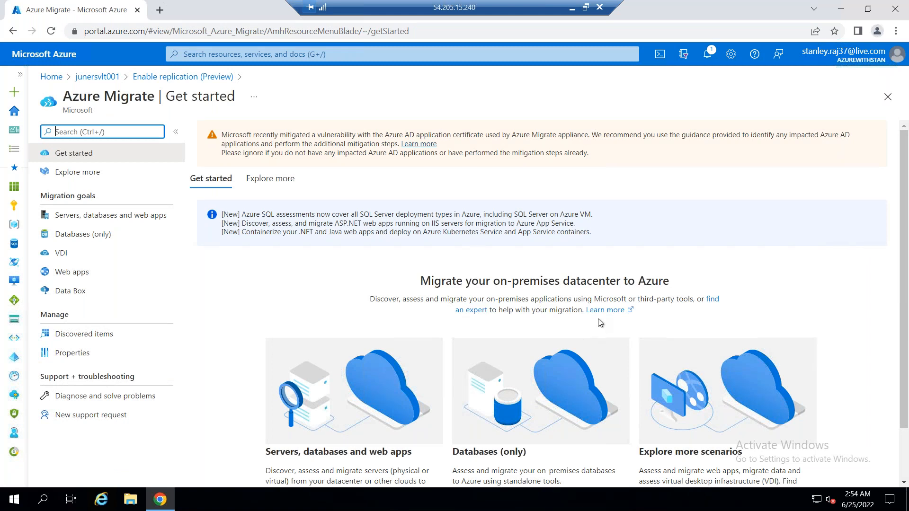
{"action": "left_click_drag", "start_coordinate": [66, 97], "coordinate": [155, 96]}
{"action": "key", "text": "ctrl+c"}
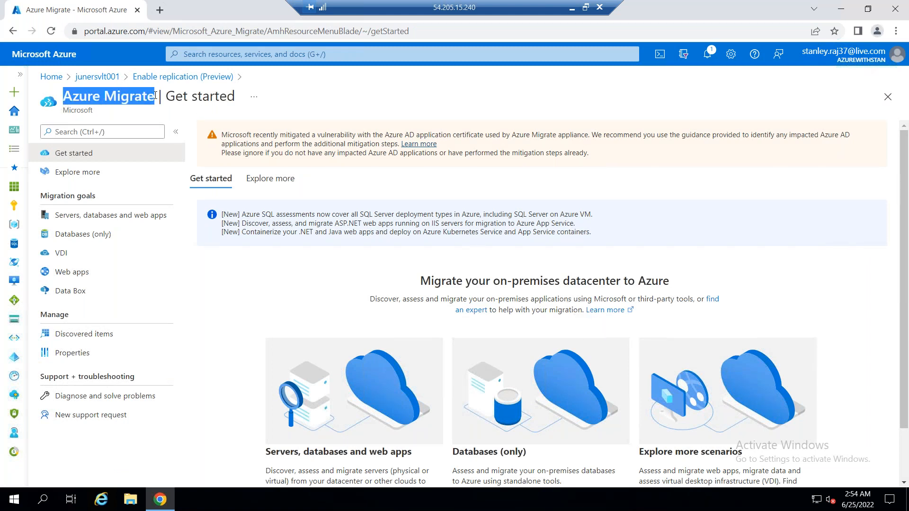
{"action": "left_click", "coordinate": [572, 9]}
{"action": "double_click", "coordinate": [131, 421]}
{"action": "key", "text": "ctrl+v"}
{"action": "left_click", "coordinate": [208, 421]}
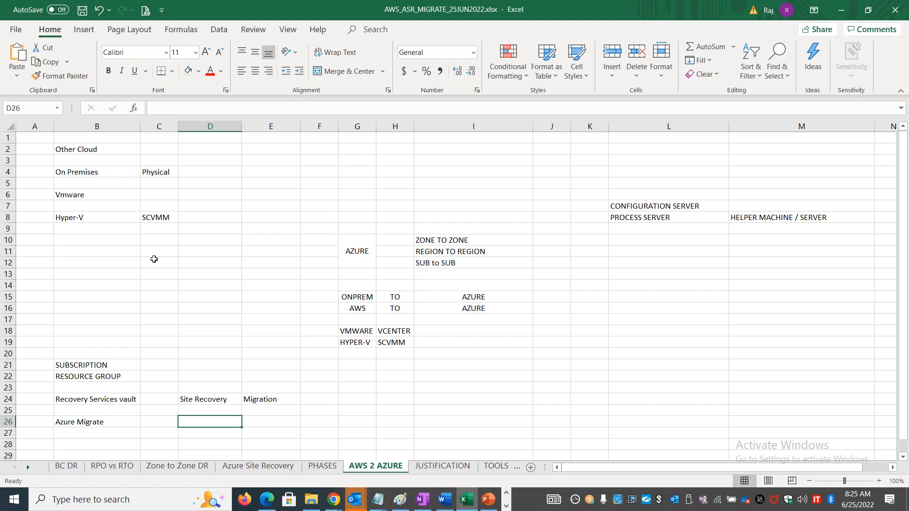
Enter "Server" in B11 and "Database" in B12, with "DMS" beside the database entry in D12
{"action": "left_click", "coordinate": [116, 254]}
{"action": "type", "text": "Server"}
{"action": "key", "text": "Return"}
{"action": "type", "text": "Database"}
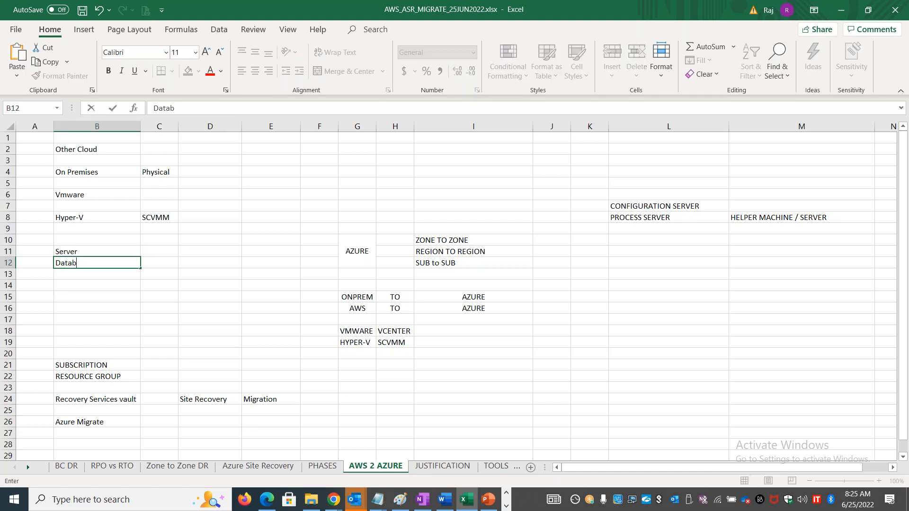
{"action": "key", "text": "Tab"}
{"action": "key", "text": "Tab"}
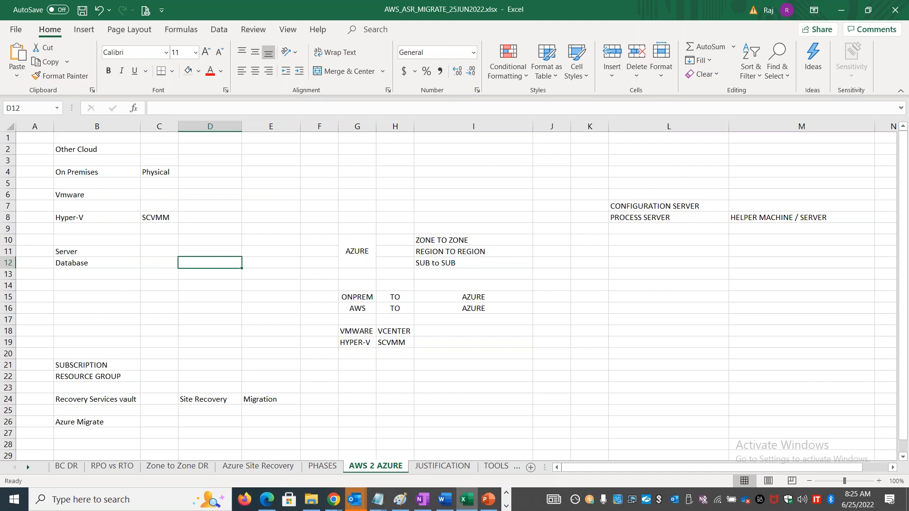
{"action": "type", "text": "DMS"}
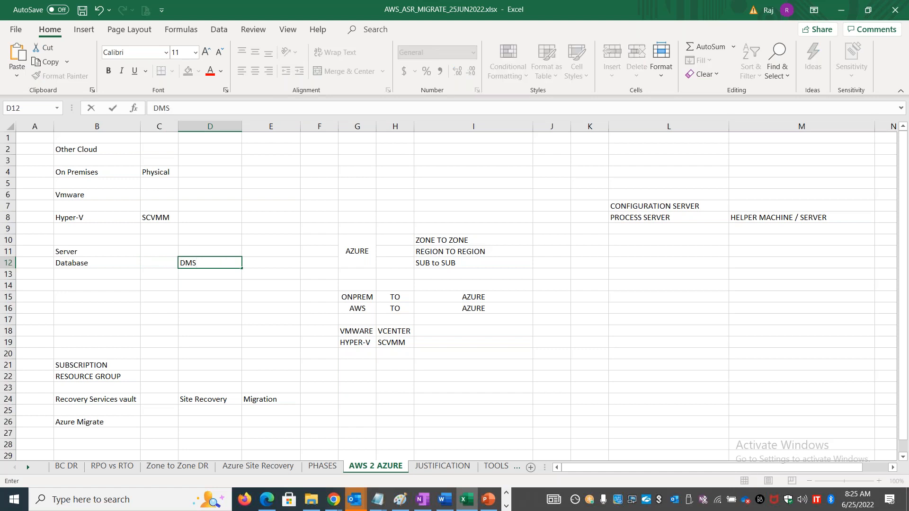
{"action": "key", "text": "Return"}
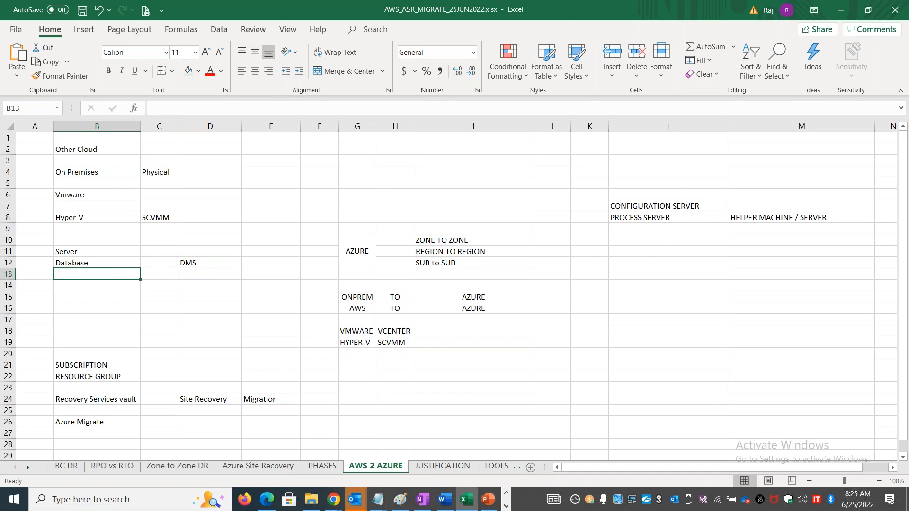
Extend the list in column B with "VDI" in B13 and "Data" in B14
{"action": "type", "text": "VDI"}
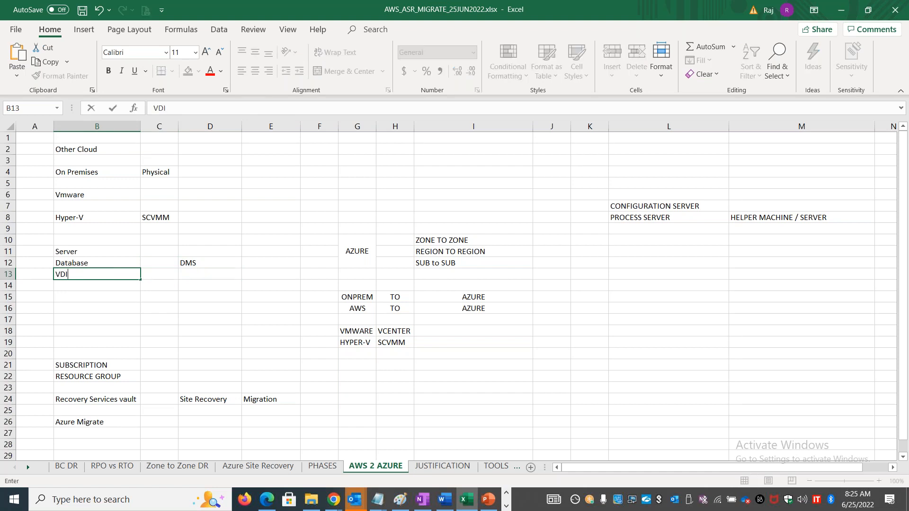
{"action": "key", "text": "Return"}
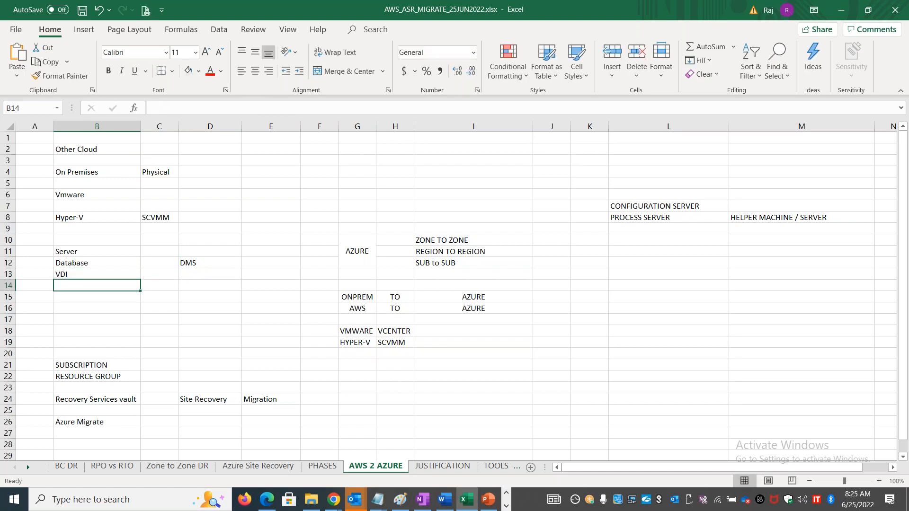
{"action": "type", "text": "Daat"}
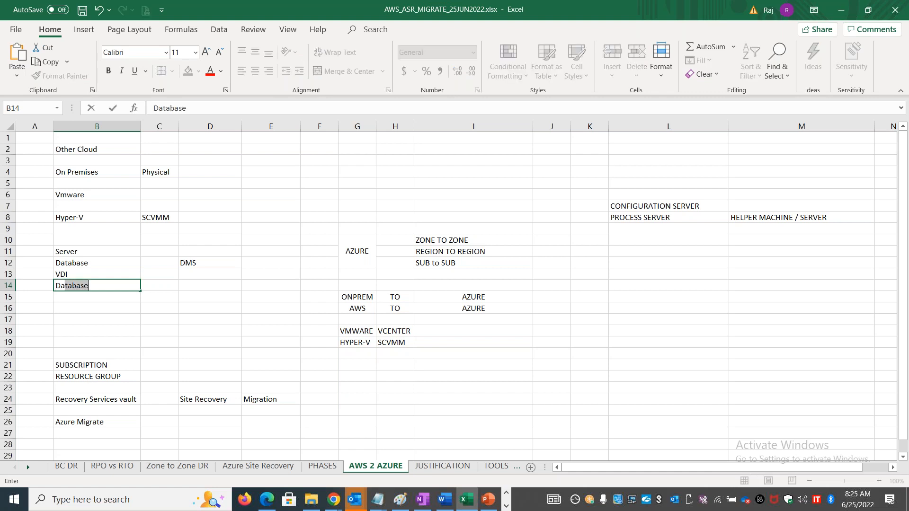
{"action": "key", "text": "BackSpace"}
{"action": "type", "text": "ta"}
{"action": "key", "text": "BackSpace"}
Shade the "Azure Migrate" cell B26 with the light green fill
{"action": "left_click", "coordinate": [100, 422]}
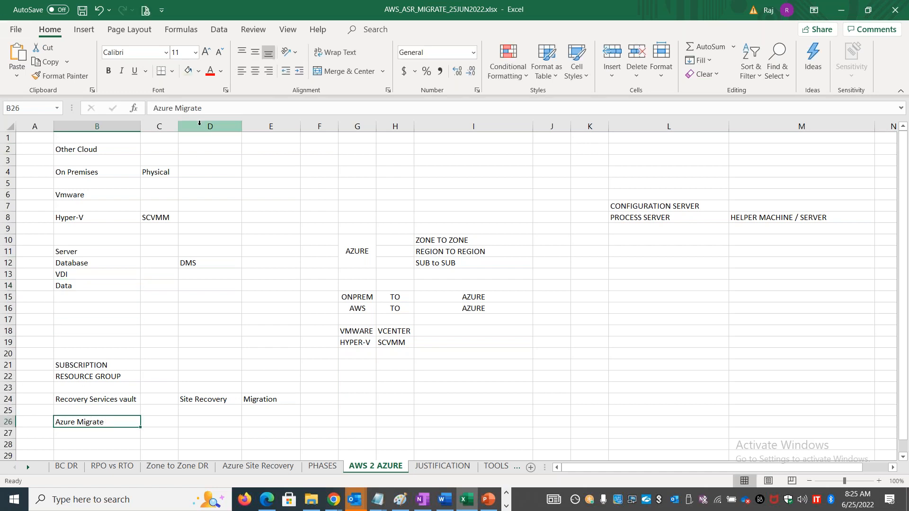
{"action": "left_click", "coordinate": [188, 70]}
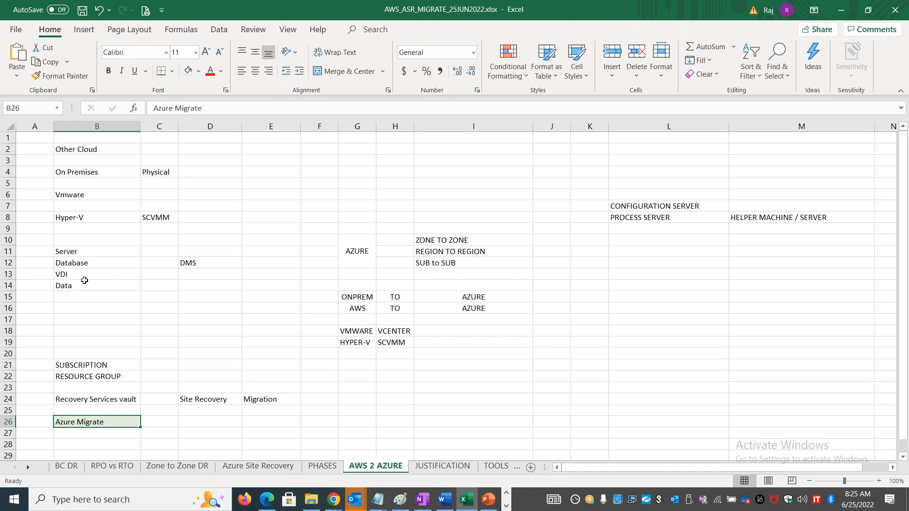
Return to the remote session and examine the tools and assessment options on Azure Migrate's "Servers, databases and web apps" page
{"action": "key", "text": "alt+Tab"}
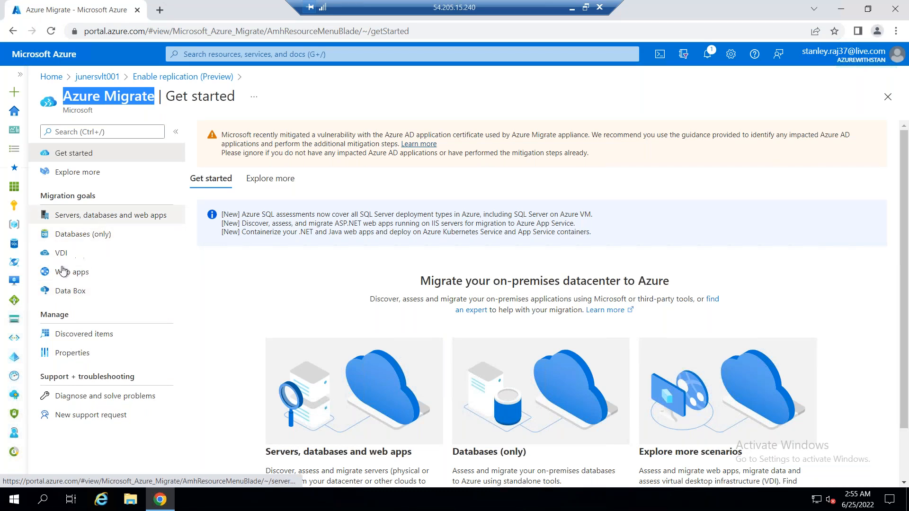
{"action": "left_click", "coordinate": [106, 216]}
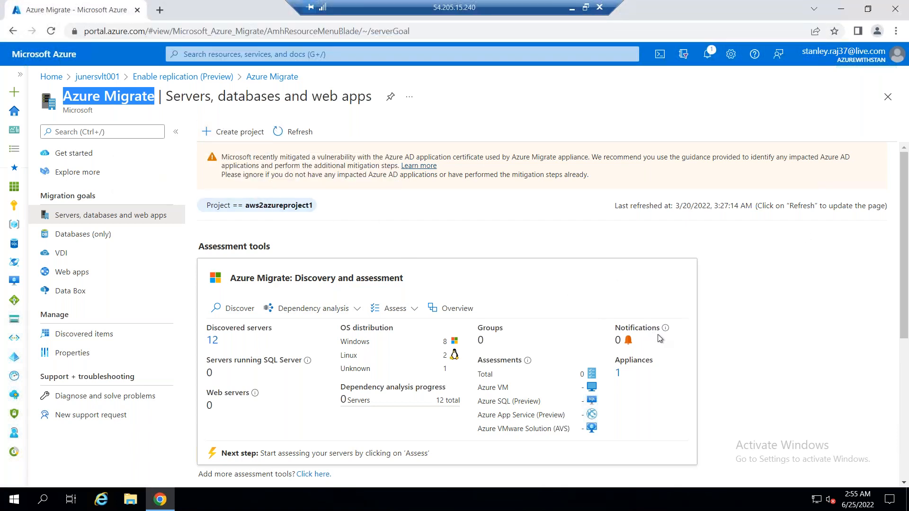
{"action": "scroll", "coordinate": [665, 350], "scroll_direction": "down", "scroll_amount": 5}
{"action": "scroll", "coordinate": [665, 359], "scroll_direction": "up", "scroll_amount": 5}
{"action": "left_click", "coordinate": [412, 309]}
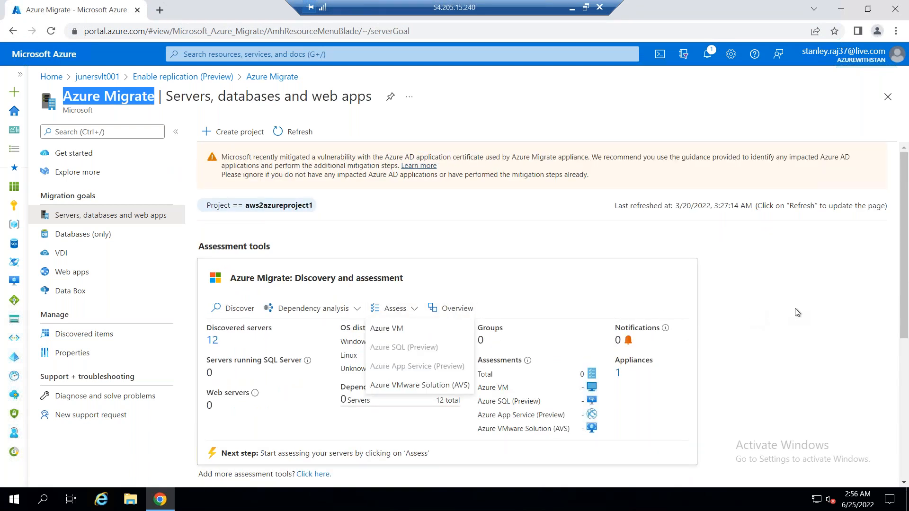
{"action": "left_click", "coordinate": [504, 226]}
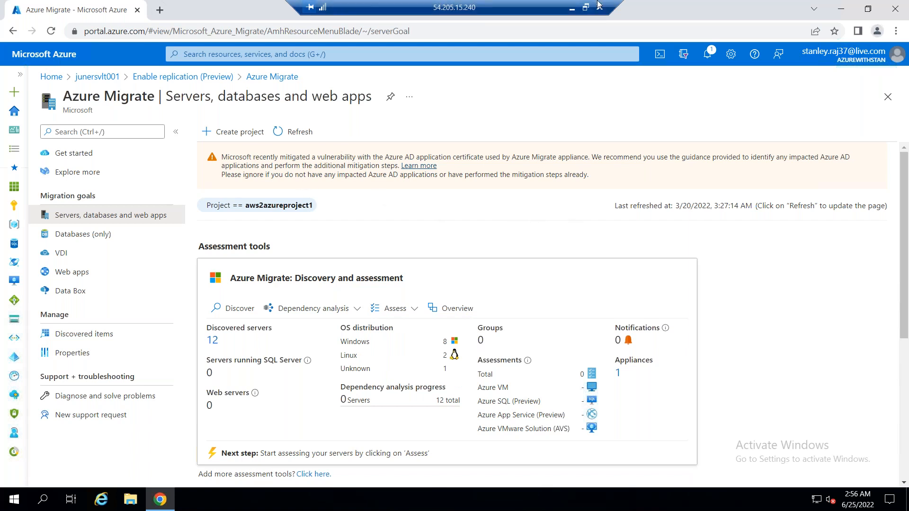
Start a new Azure Migrate project in resource group Migration-RG-01 and name it june2022migration
{"action": "left_click", "coordinate": [232, 131]}
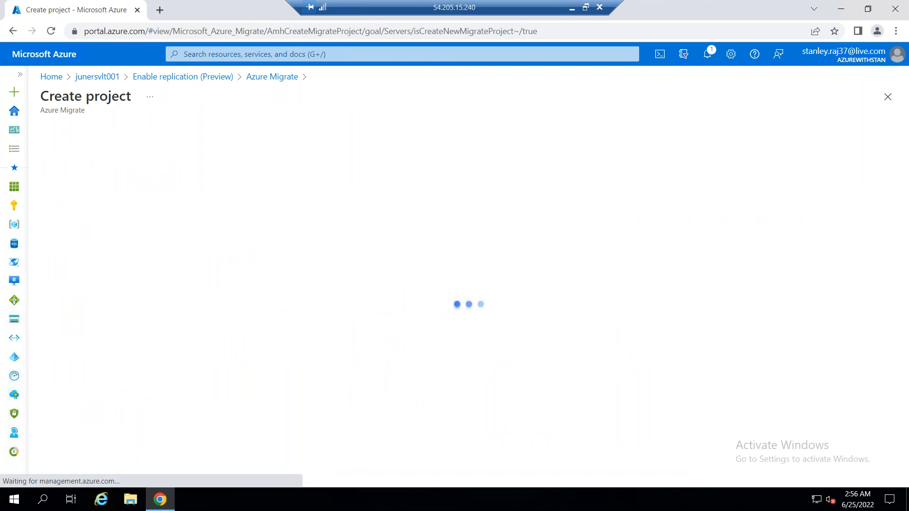
{"action": "left_click", "coordinate": [260, 189]}
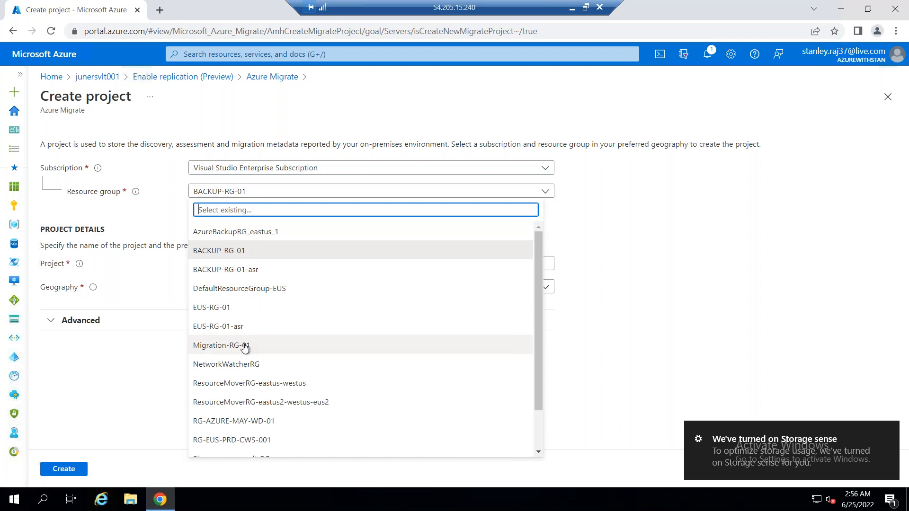
{"action": "left_click", "coordinate": [244, 347]}
{"action": "left_click", "coordinate": [226, 263]}
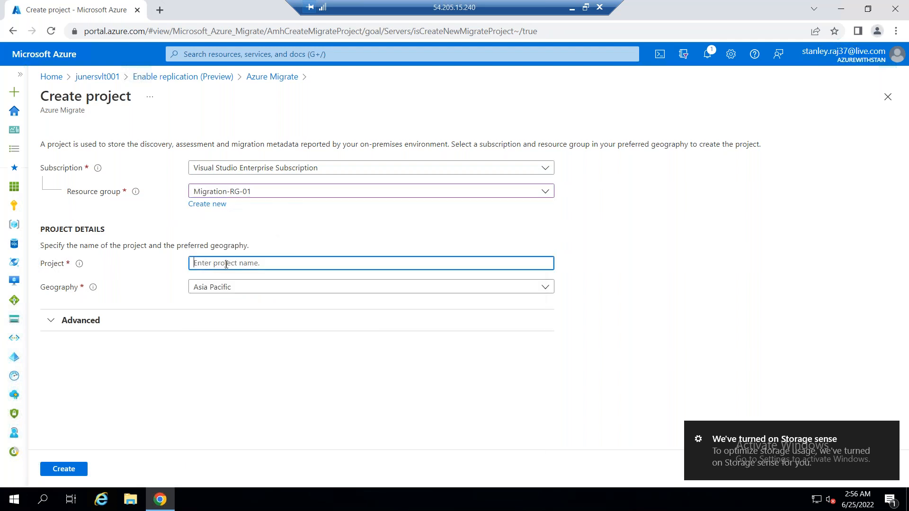
{"action": "type", "text": "jun"}
{"action": "type", "text": "eaws2azuremig"}
{"action": "key", "text": "BackSpace"}
{"action": "key", "text": "BackSpace"}
{"action": "key", "text": "BackSpace"}
{"action": "key", "text": "BackSpace"}
{"action": "key", "text": "BackSpace"}
{"action": "key", "text": "BackSpace"}
{"action": "key", "text": "BackSpace"}
{"action": "key", "text": "BackSpace"}
{"action": "key", "text": "BackSpace"}
{"action": "key", "text": "BackSpace"}
{"action": "key", "text": "BackSpace"}
{"action": "key", "text": "BackSpace"}
{"action": "key", "text": "BackSpace"}
{"action": "key", "text": "BackSpace"}
{"action": "type", "text": "une2022migration"}
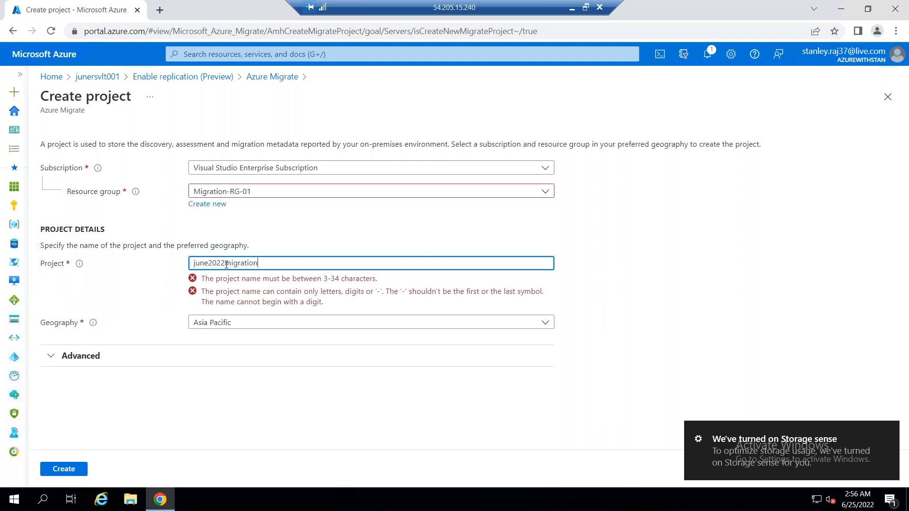
Set the project's geography to United States and create it with the public endpoint connectivity method
{"action": "left_click", "coordinate": [245, 289]}
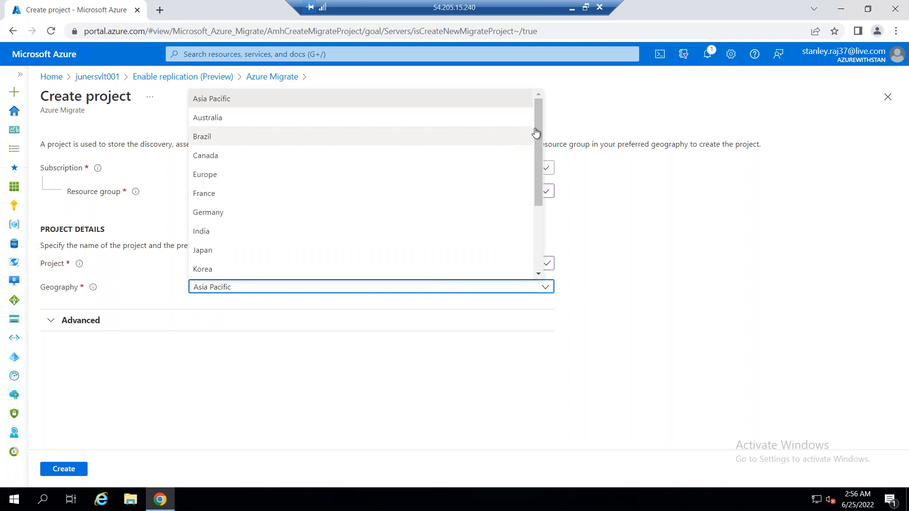
{"action": "left_click_drag", "start_coordinate": [538, 136], "coordinate": [525, 233]}
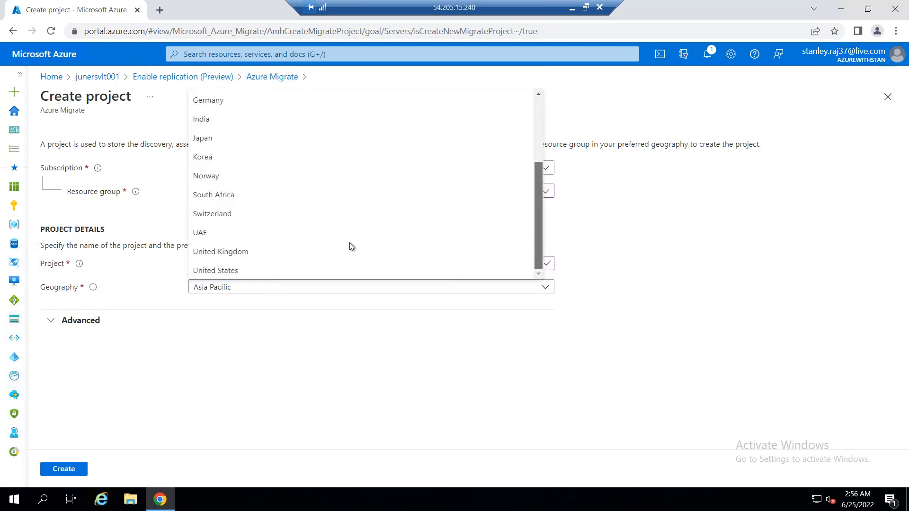
{"action": "left_click", "coordinate": [268, 272]}
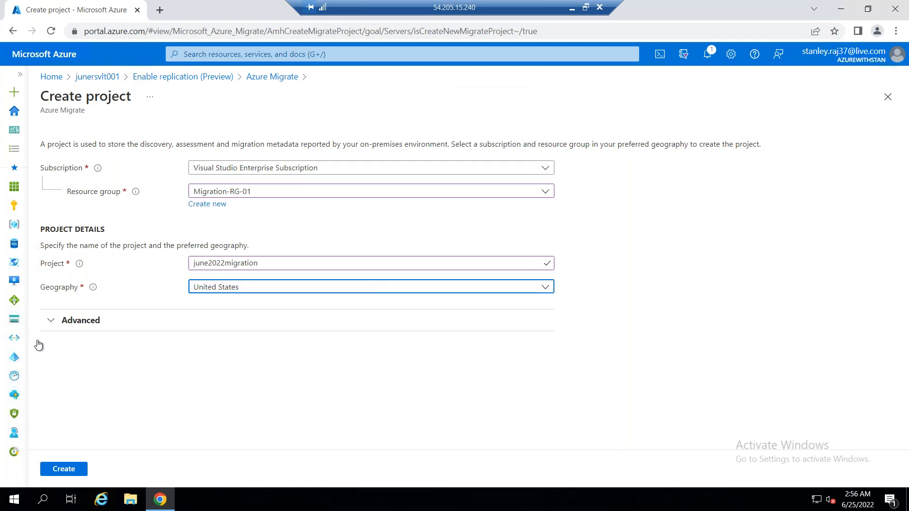
{"action": "left_click", "coordinate": [53, 321]}
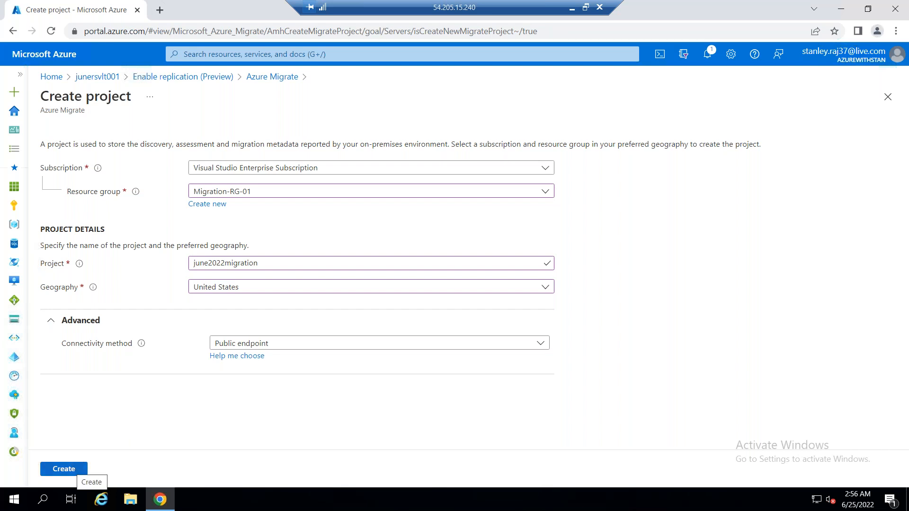
{"action": "left_click", "coordinate": [64, 469]}
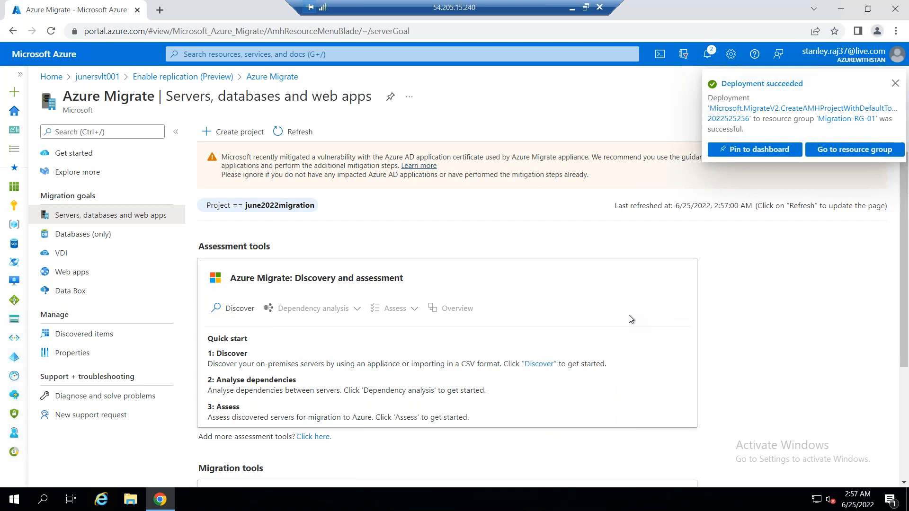
{"action": "left_click", "coordinate": [895, 83]}
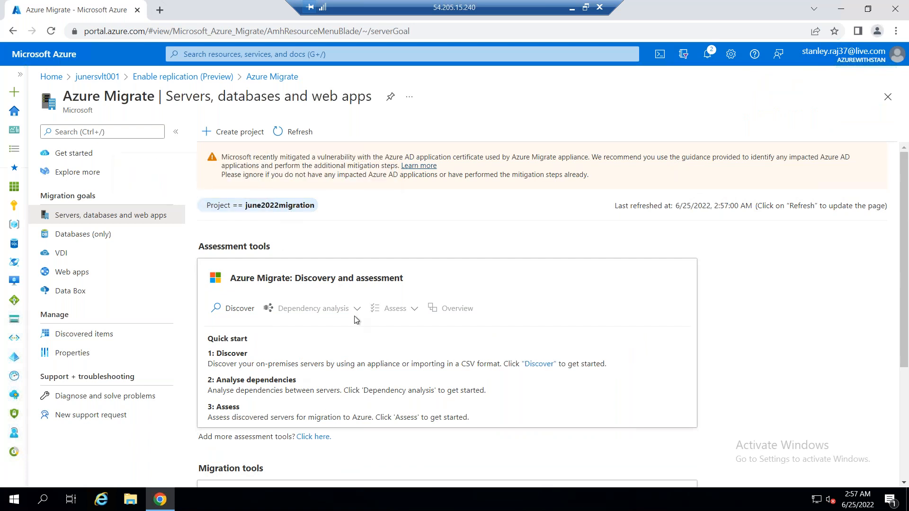
Leave the remote session for the Excel workbook and add a new sheet named "DISCOVER" after AWS 2 AZURE
{"action": "scroll", "coordinate": [360, 326], "scroll_direction": "down", "scroll_amount": 3}
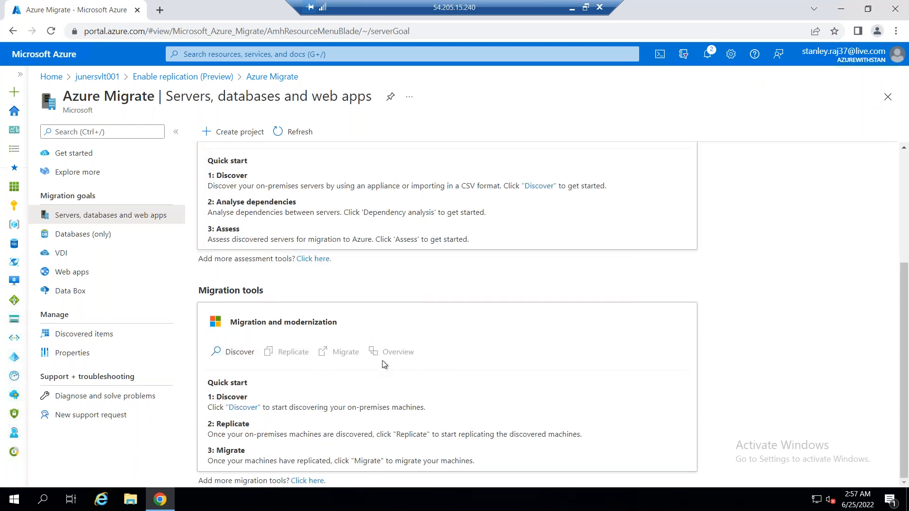
{"action": "scroll", "coordinate": [382, 359], "scroll_direction": "up", "scroll_amount": 3}
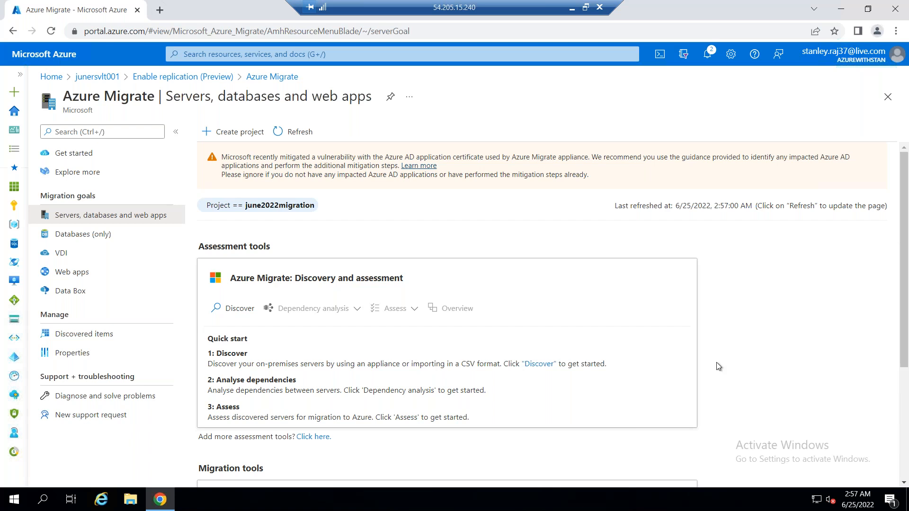
{"action": "left_click", "coordinate": [571, 9]}
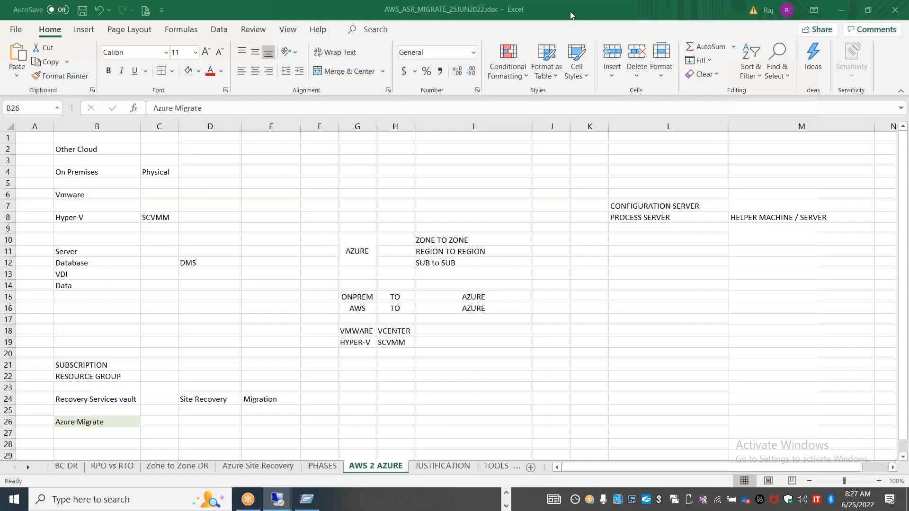
{"action": "left_click", "coordinate": [530, 468]}
{"action": "double_click", "coordinate": [428, 466]}
{"action": "type", "text": "DISCOVER"}
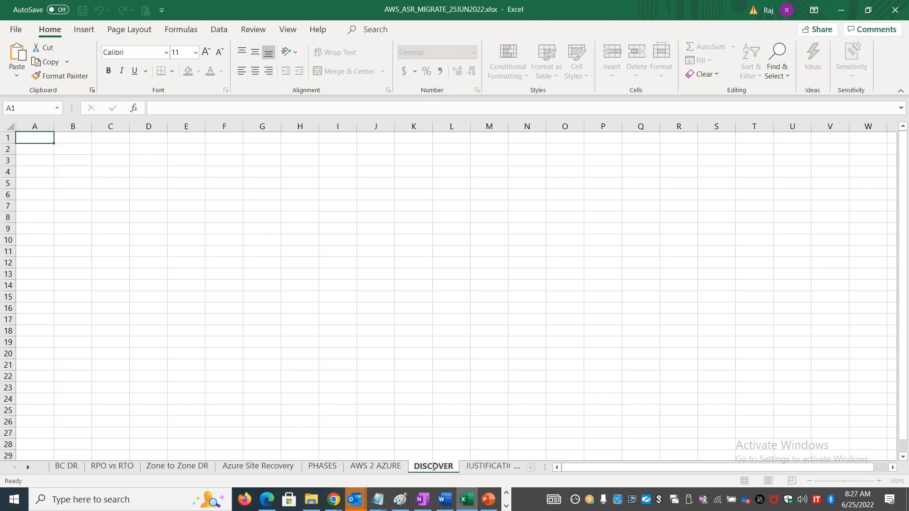
Enter "DISCOVERY" in B9 with column B widened to fit, and "DEPLOY VM -" in D8
{"action": "left_click", "coordinate": [68, 225]}
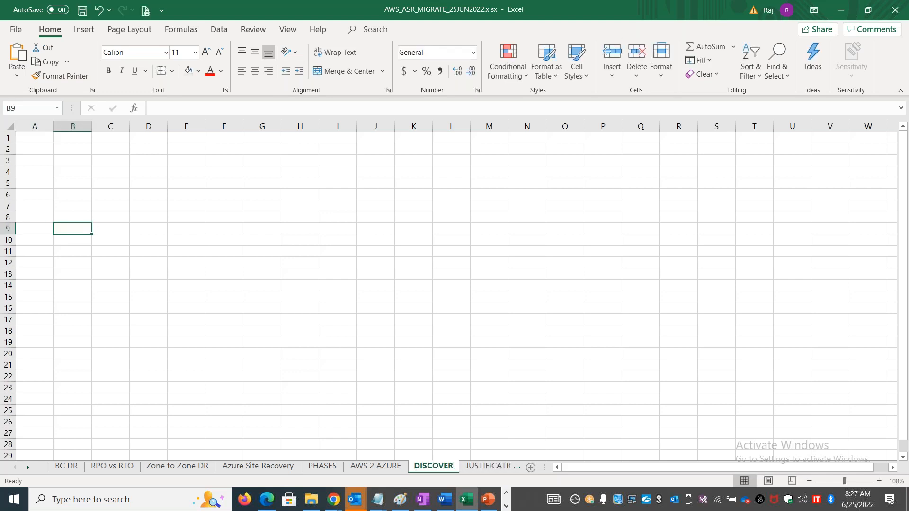
{"action": "type", "text": "DISCOVERY"}
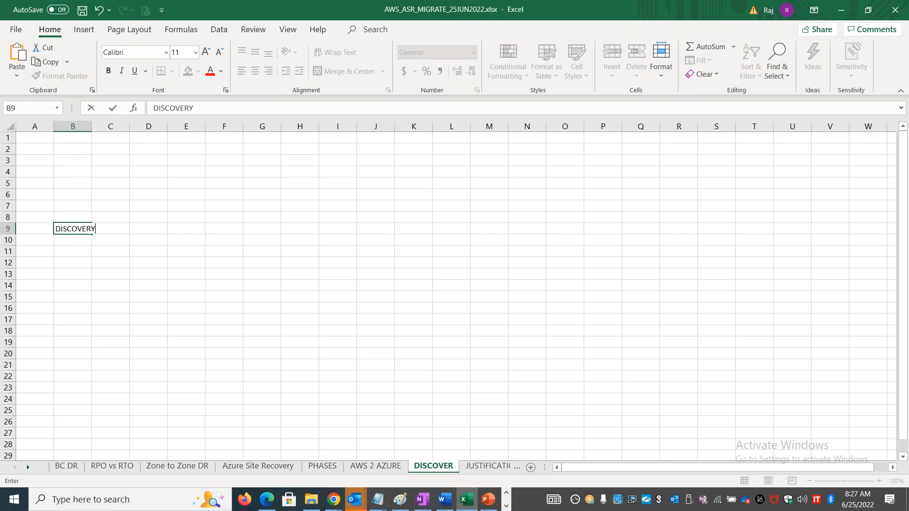
{"action": "left_click_drag", "start_coordinate": [91, 126], "coordinate": [132, 126]}
{"action": "left_click", "coordinate": [182, 214]}
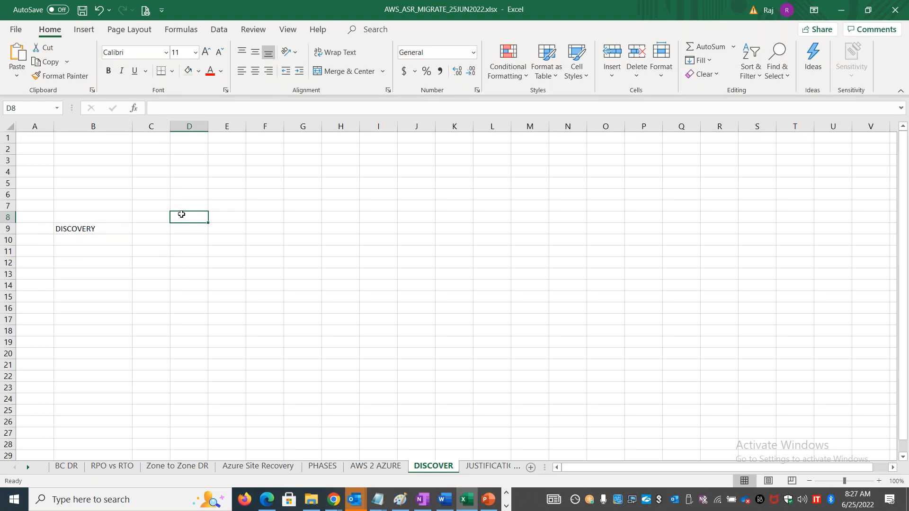
{"action": "type", "text": "DEP"}
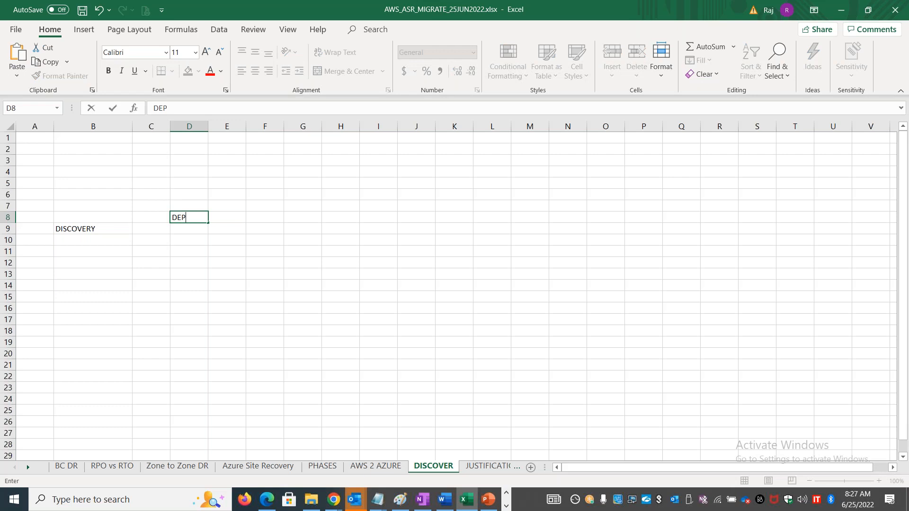
{"action": "type", "text": "LOY VM -"}
Enter the heading "TOOLS" in B1 and the tool name "CLOUDSCAPE" in D1
{"action": "left_click", "coordinate": [111, 138]}
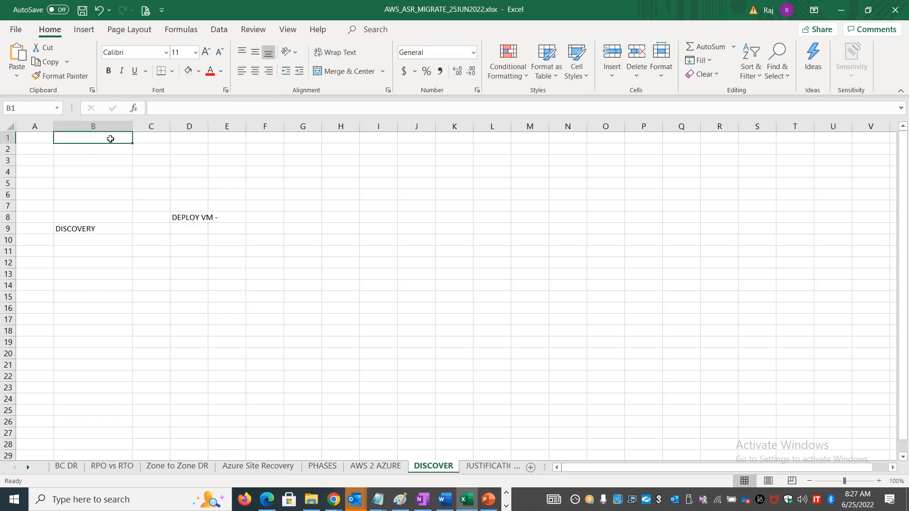
{"action": "type", "text": "TOOLS"}
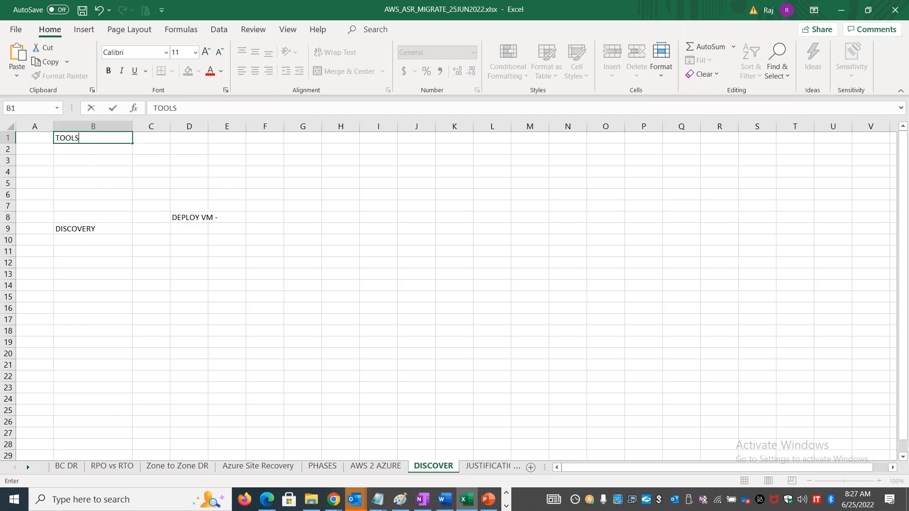
{"action": "key", "text": "Tab"}
{"action": "key", "text": "Tab"}
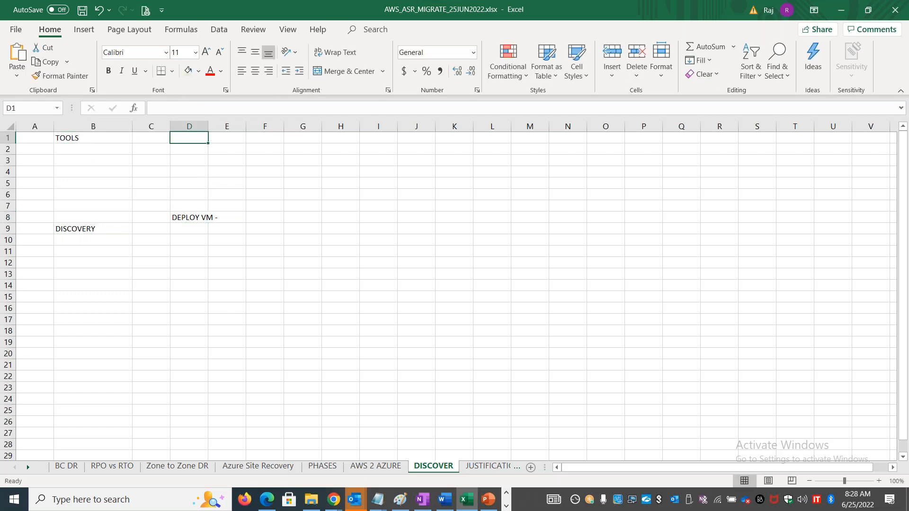
{"action": "type", "text": "CLOUDSCAPE"}
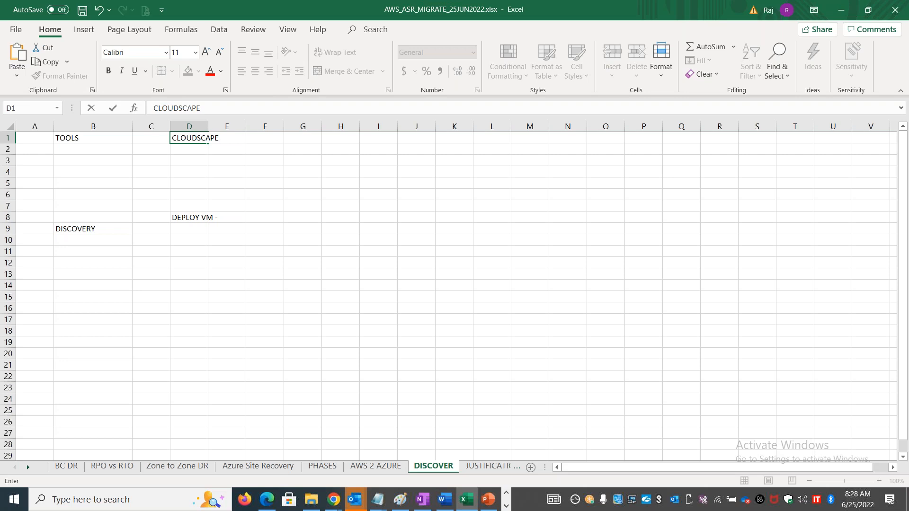
Widen column D and add "CLOUDMAPPER" in D2
{"action": "left_click", "coordinate": [219, 171]}
{"action": "left_click_drag", "start_coordinate": [208, 126], "coordinate": [289, 126]}
{"action": "left_click", "coordinate": [234, 148]}
{"action": "type", "text": "CLOUDMAPPER"}
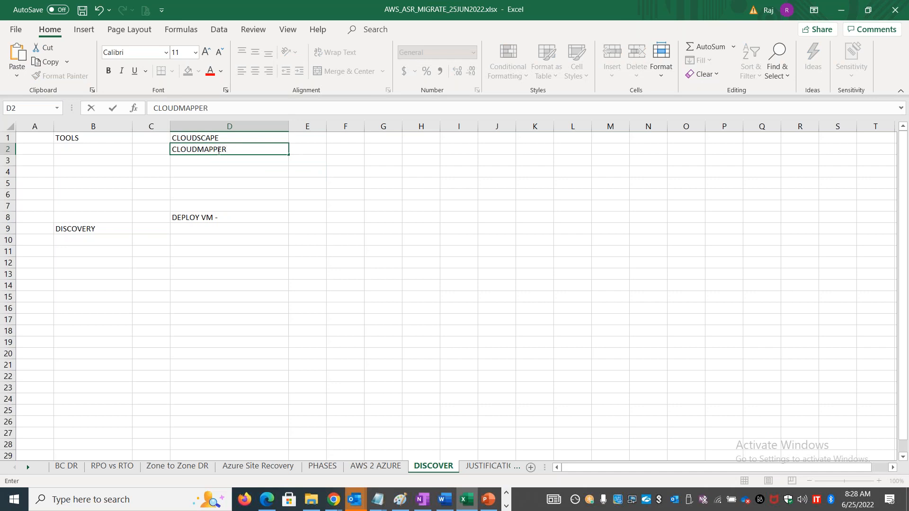
Widen column C and enter the vendors "RISC Networks" in C1 and "SCIENCELOGIC" in C2
{"action": "left_click_drag", "start_coordinate": [156, 126], "coordinate": [243, 124]}
{"action": "left_click", "coordinate": [180, 138]}
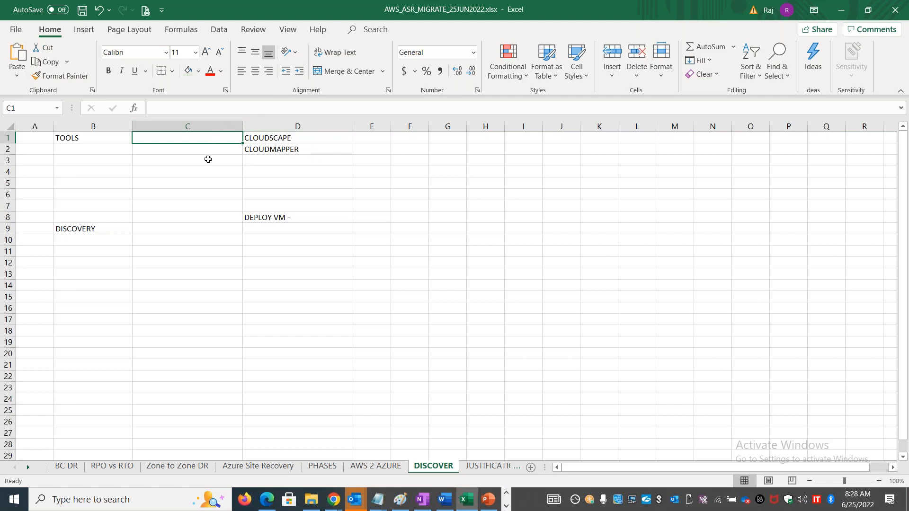
{"action": "type", "text": "RISC Networks"}
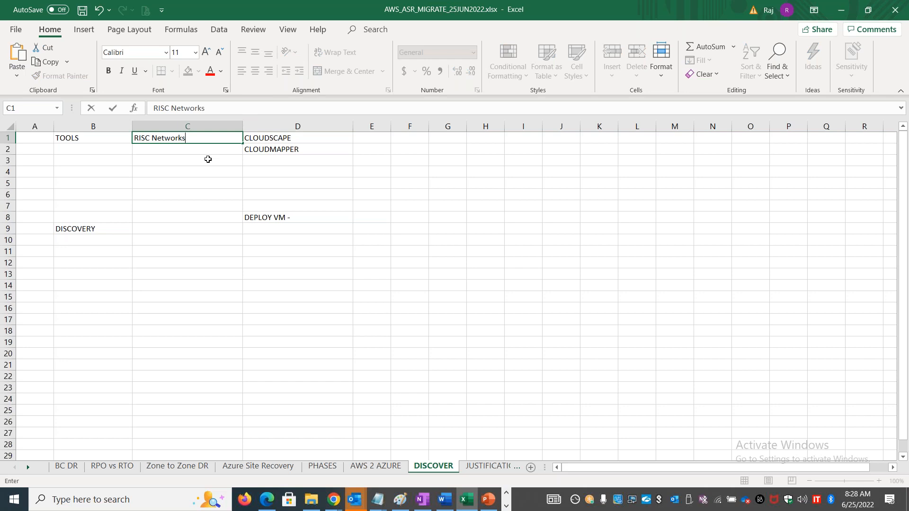
{"action": "key", "text": "Return"}
{"action": "type", "text": "SCIENL"}
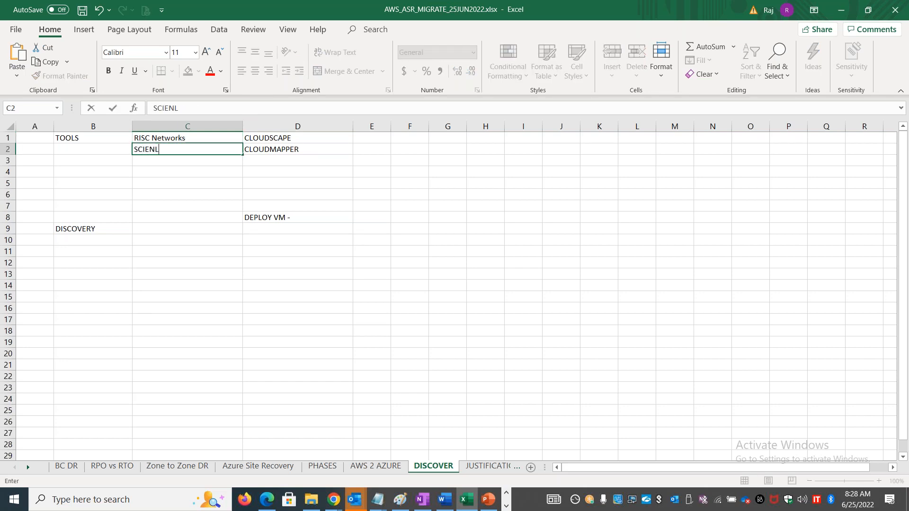
{"action": "key", "text": "BackSpace"}
{"action": "type", "text": "CELOGIC"}
Shade the tool names in D1:D2 with the light green fill
{"action": "left_click_drag", "start_coordinate": [307, 136], "coordinate": [304, 148]}
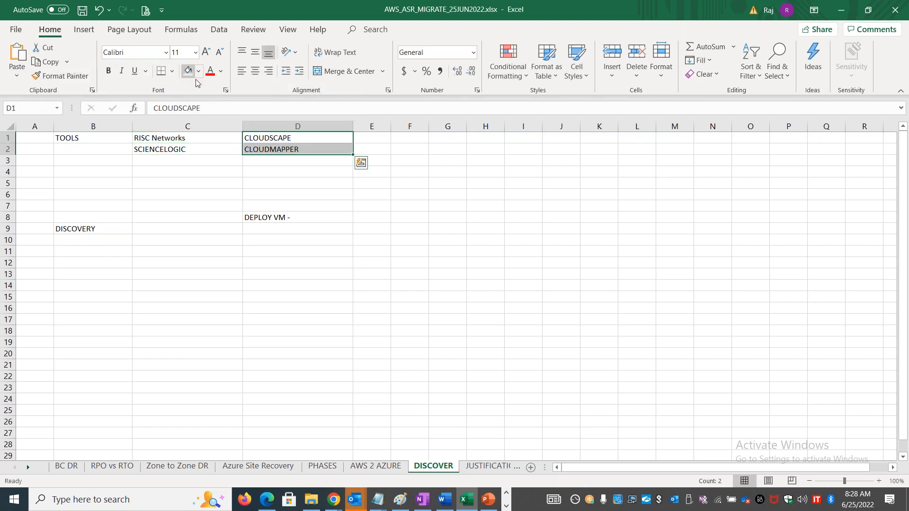
{"action": "left_click", "coordinate": [188, 70]}
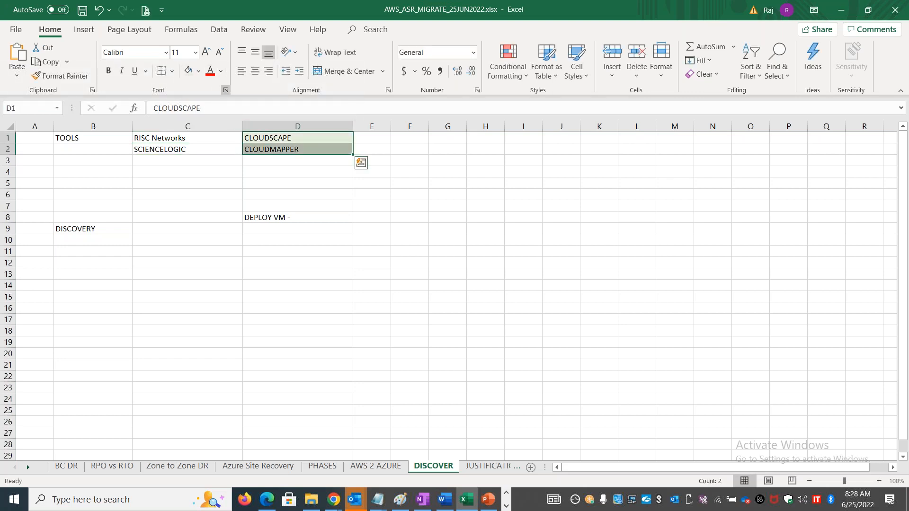
{"action": "left_click", "coordinate": [289, 172]}
Enter "AZURE MIGRATE" in D10, in the discovery section of the sheet
{"action": "left_click", "coordinate": [272, 250]}
{"action": "left_click", "coordinate": [274, 238]}
{"action": "type", "text": "AZURE MIGRATE"}
{"action": "left_click", "coordinate": [271, 305]}
Extend the tools list in column D with "ATADATA" in D3 and "CLOUDAMIZE" in D4
{"action": "left_click", "coordinate": [285, 160]}
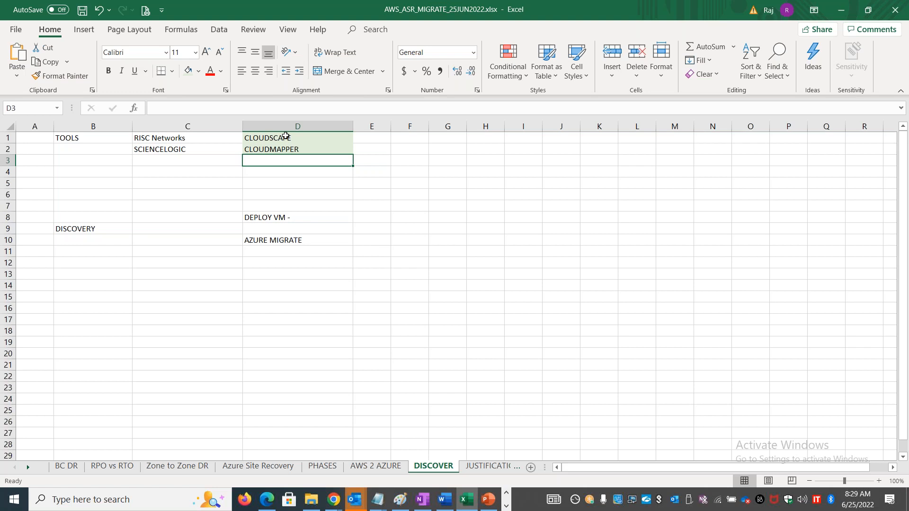
{"action": "type", "text": "ATAD ATA"}
{"action": "key", "text": "Return"}
{"action": "type", "text": "CLOUDAMIZE"}
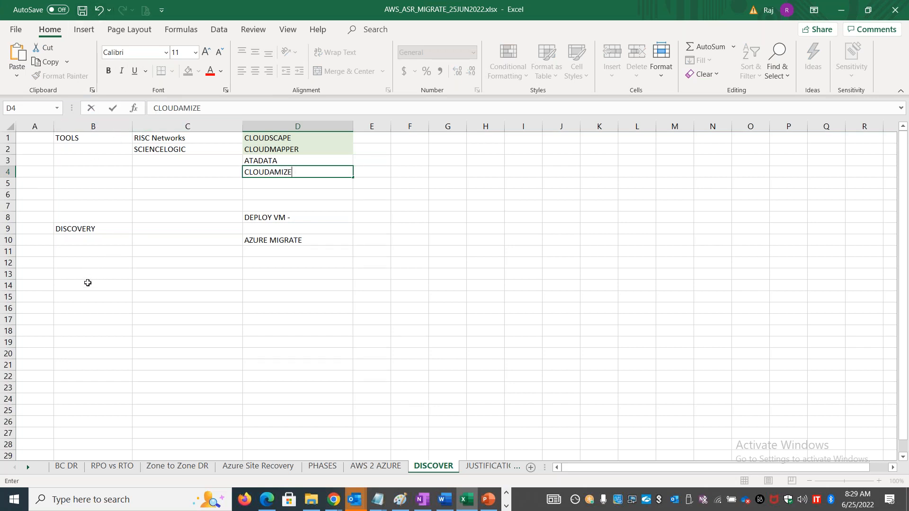
Enter "Systems" in C12 and "CMDB" in C13
{"action": "left_click", "coordinate": [154, 263]}
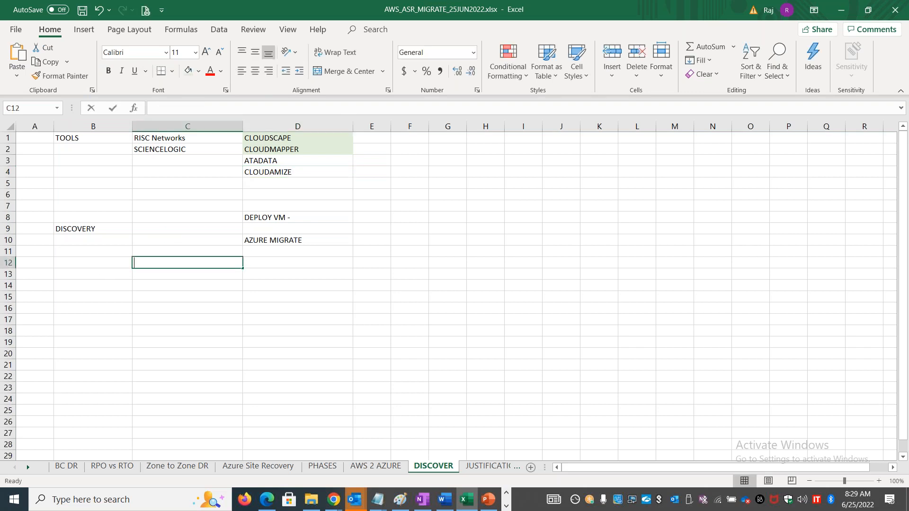
{"action": "type", "text": "Systems"}
{"action": "key", "text": "Return"}
{"action": "type", "text": "CMDB"}
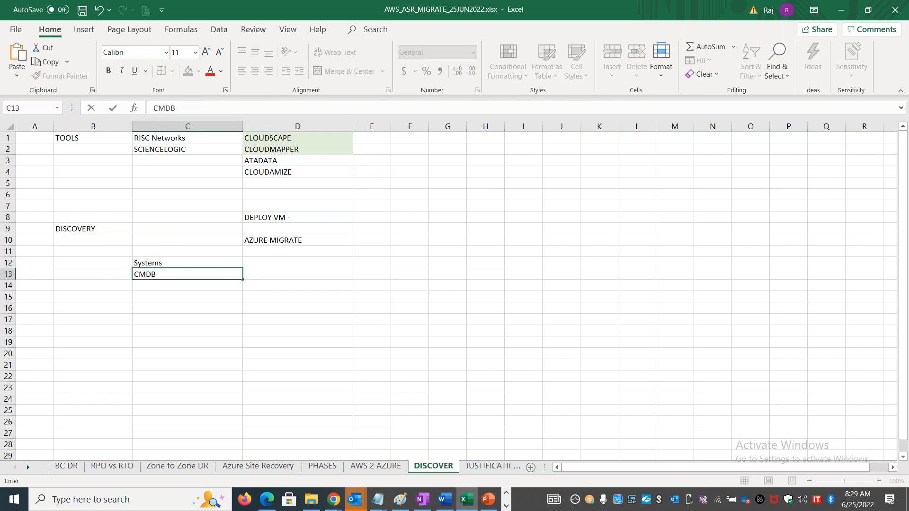
Fill the CMDB row with "CI List" in D13, "Infra" in E13, "Apps" in F13 and "Config" in G13
{"action": "key", "text": "Tab"}
{"action": "type", "text": "CI"}
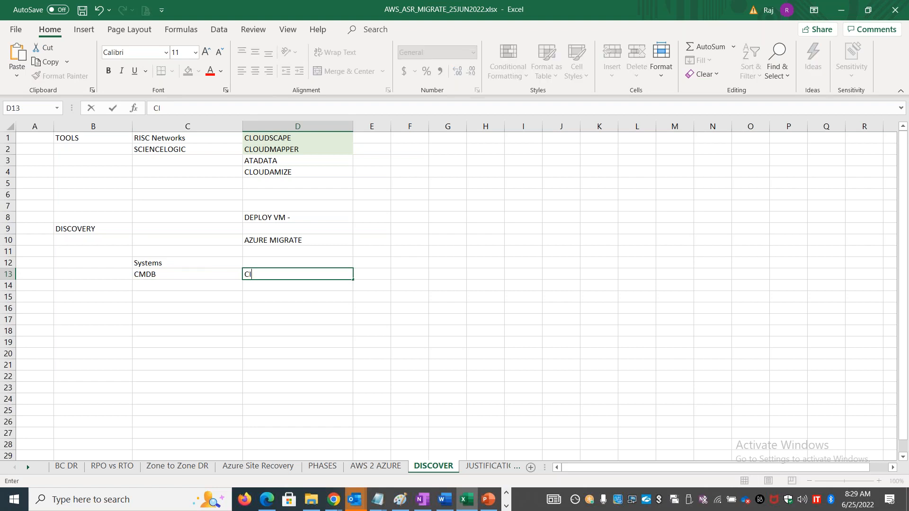
{"action": "type", "text": " List"}
{"action": "key", "text": "Tab"}
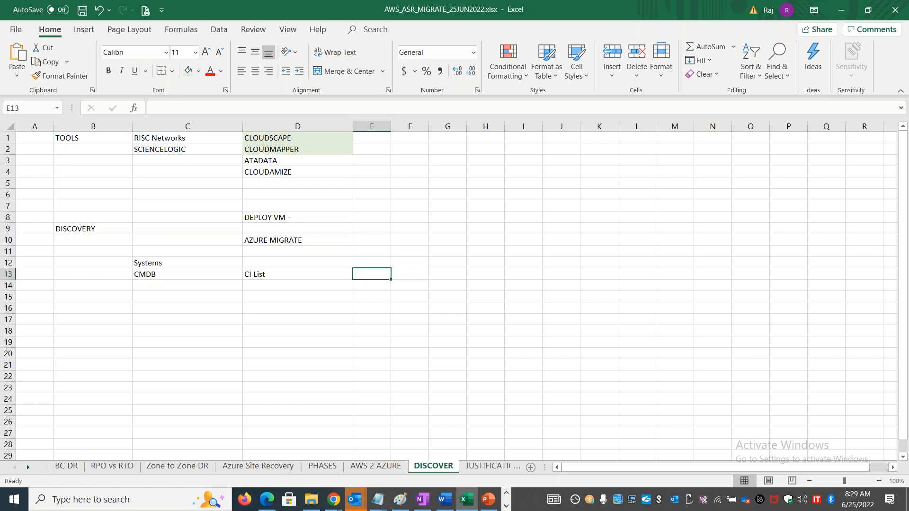
{"action": "type", "text": "Infra"}
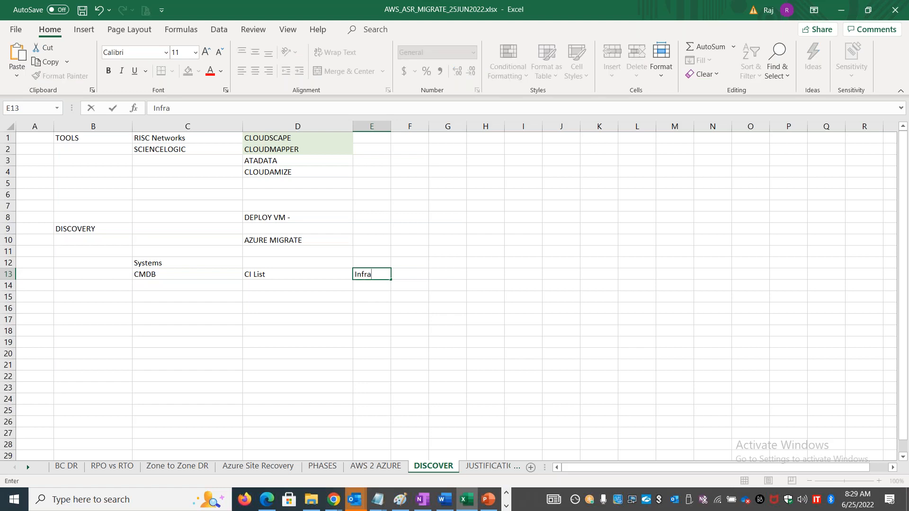
{"action": "key", "text": "Tab"}
{"action": "type", "text": "Apps"}
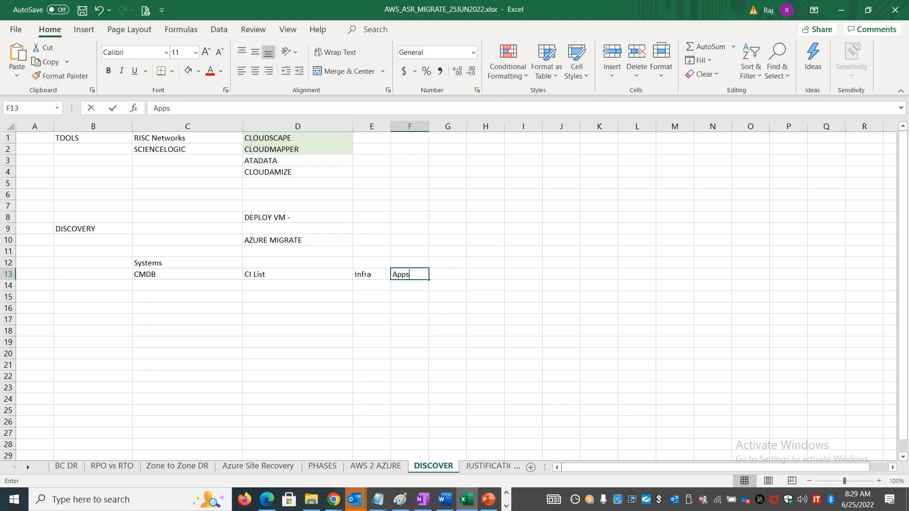
{"action": "key", "text": "Return"}
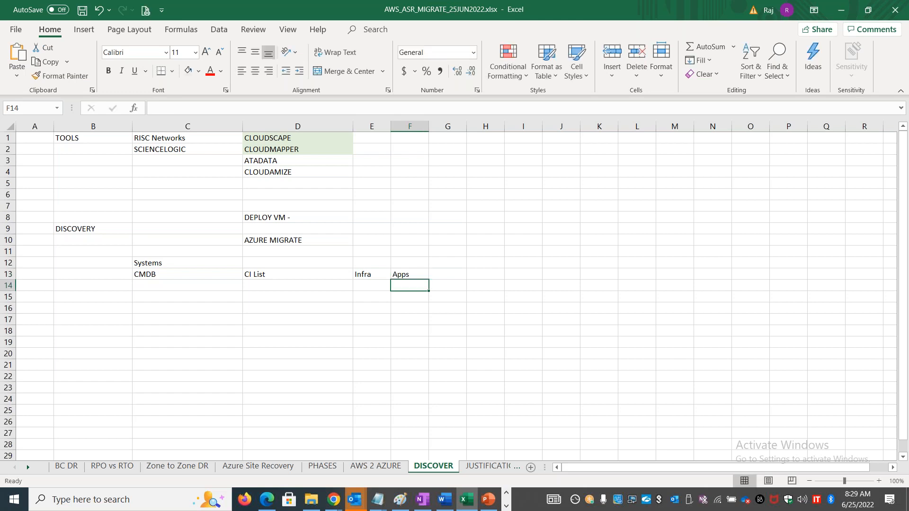
{"action": "key", "text": "Up"}
{"action": "key", "text": "Right"}
{"action": "type", "text": "Config"}
{"action": "key", "text": "Return"}
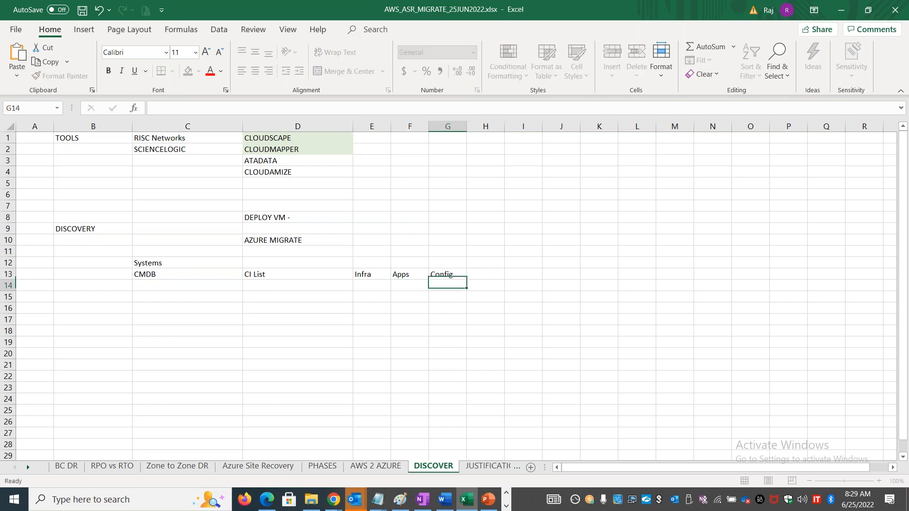
Continue the list below CMDB in C14:C18 with "Processes", "Ports", "Interdependencies", "Users" and "Connections"
{"action": "key", "text": "Left"}
{"action": "key", "text": "Left"}
{"action": "key", "text": "Left"}
{"action": "key", "text": "Left"}
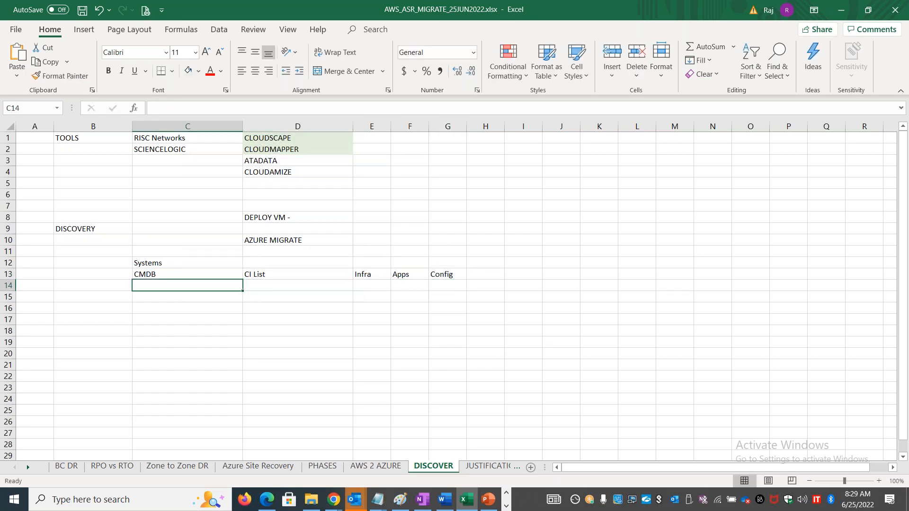
{"action": "type", "text": "Processes"}
{"action": "key", "text": "Return"}
{"action": "type", "text": "Ports"}
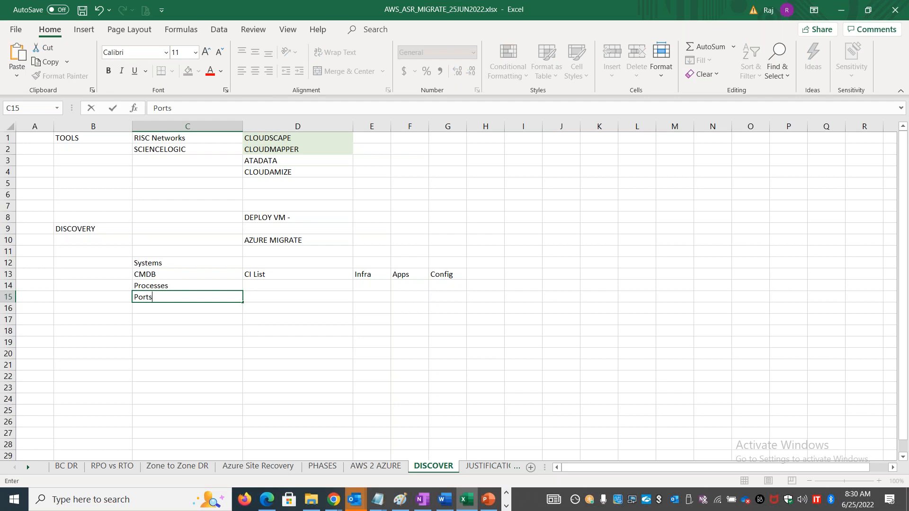
{"action": "key", "text": "Return"}
{"action": "type", "text": "Interde"}
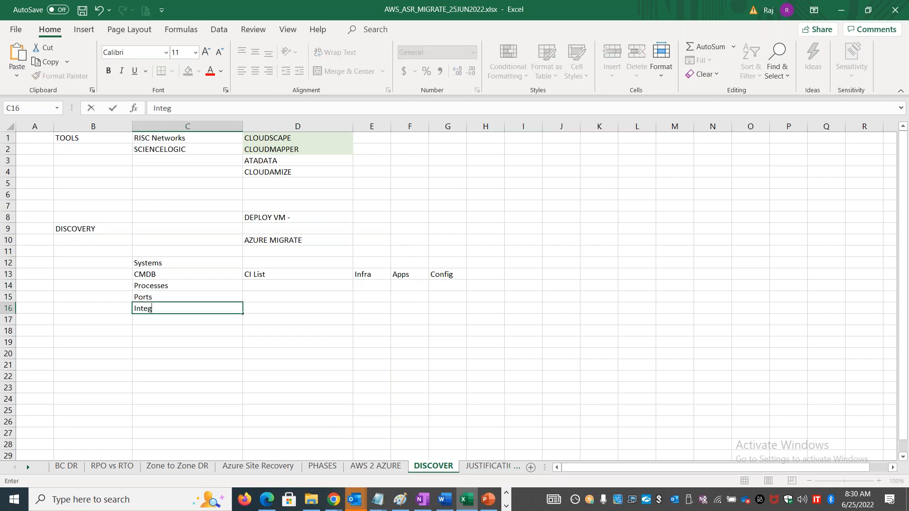
{"action": "type", "text": "pendencies"}
{"action": "key", "text": "Return"}
{"action": "type", "text": "Users"}
{"action": "key", "text": "Return"}
{"action": "type", "text": "Connections"}
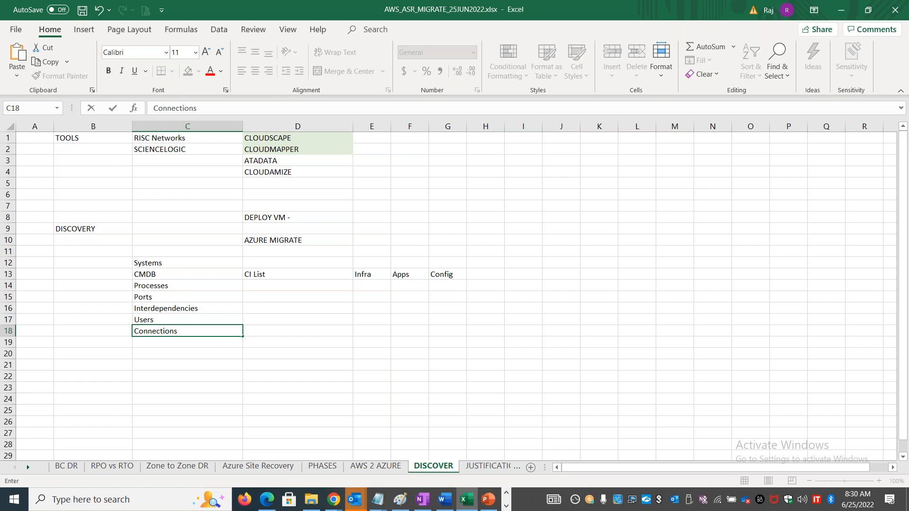
Enter "webserver1" in I4 and widen column I to fit the server name
{"action": "left_click", "coordinate": [524, 172]}
{"action": "type", "text": "webserver1"}
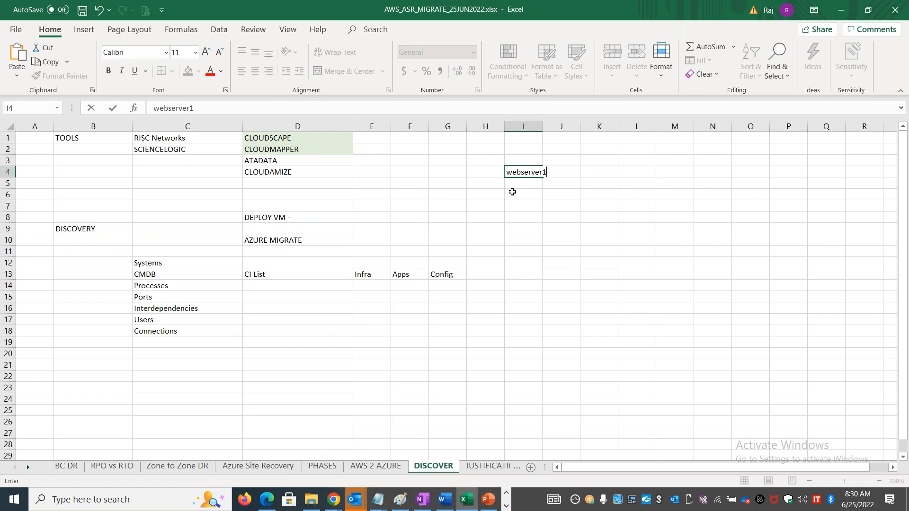
{"action": "left_click", "coordinate": [523, 126]}
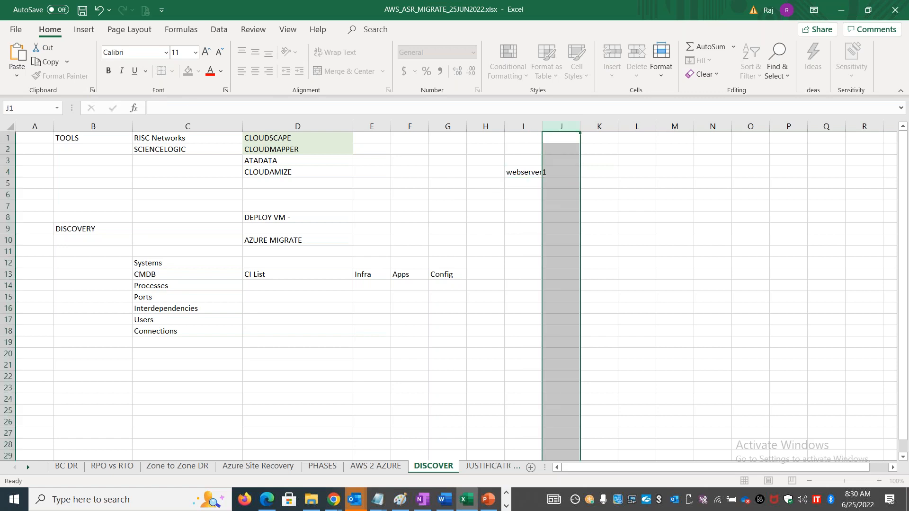
{"action": "left_click", "coordinate": [523, 149]}
{"action": "left_click_drag", "start_coordinate": [542, 126], "coordinate": [580, 123]}
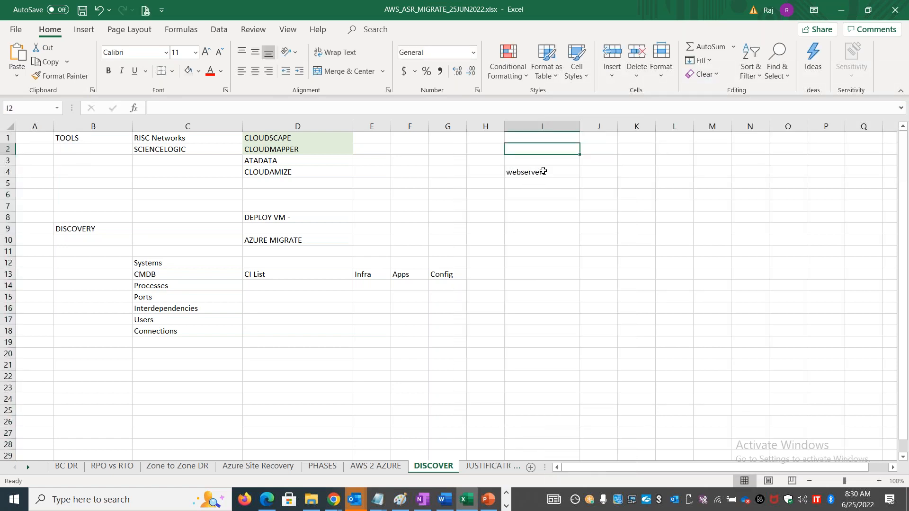
Enter "app to app" in K4, and add "appserver1" in I5 and "dbserver1" in I6 to the server list
{"action": "left_click", "coordinate": [640, 171]}
{"action": "type", "text": "a"}
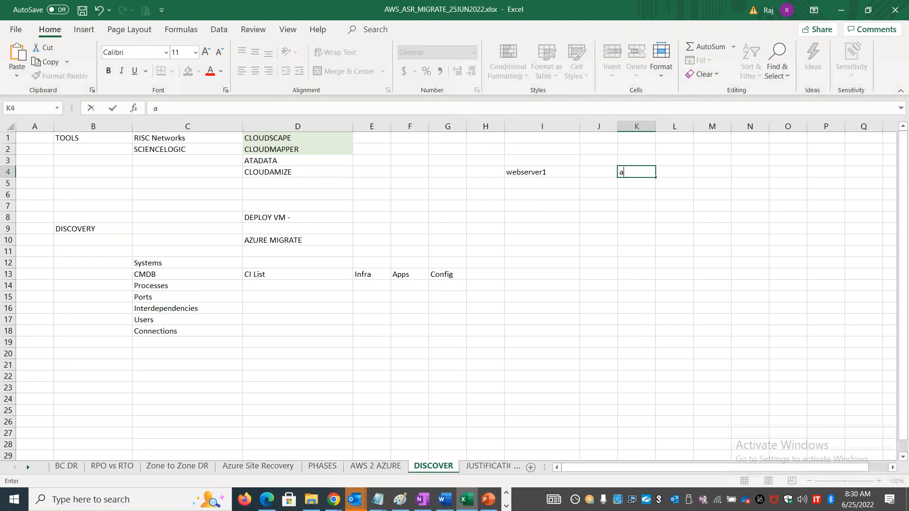
{"action": "type", "text": "pp to app"}
{"action": "left_click", "coordinate": [555, 183]}
{"action": "type", "text": "appserver1"}
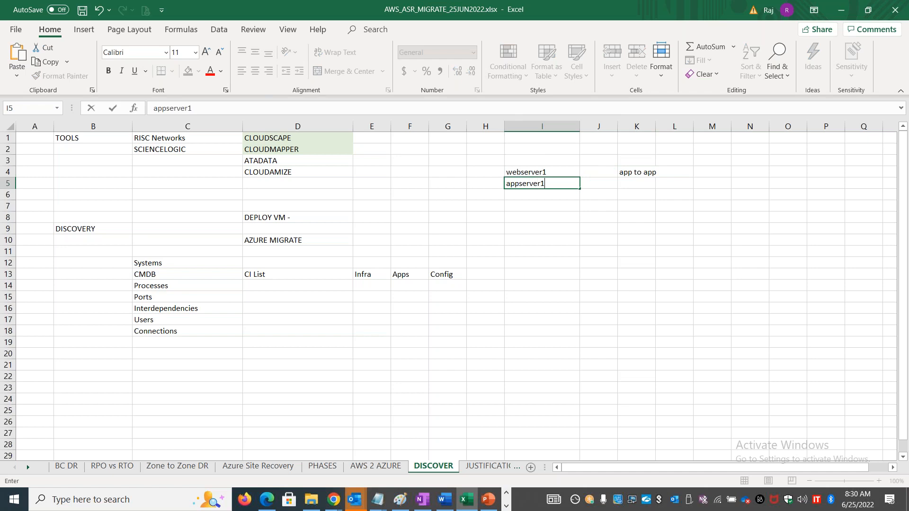
{"action": "key", "text": "Return"}
{"action": "type", "text": "dbserver1"}
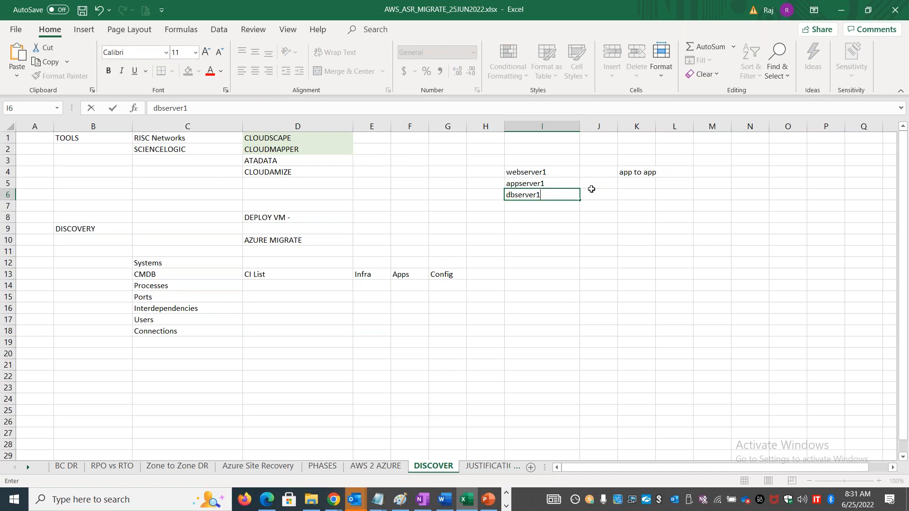
{"action": "left_click_drag", "start_coordinate": [535, 148], "coordinate": [669, 228]}
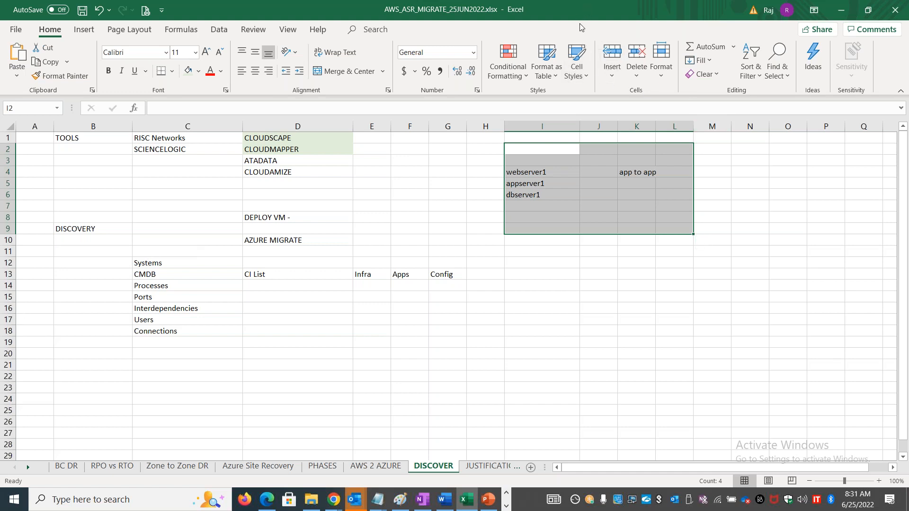
Leave the workbook and switch to the remote desktop session of 54.205.15.240 showing the Azure Migrate project
{"action": "double_click", "coordinate": [587, 6]}
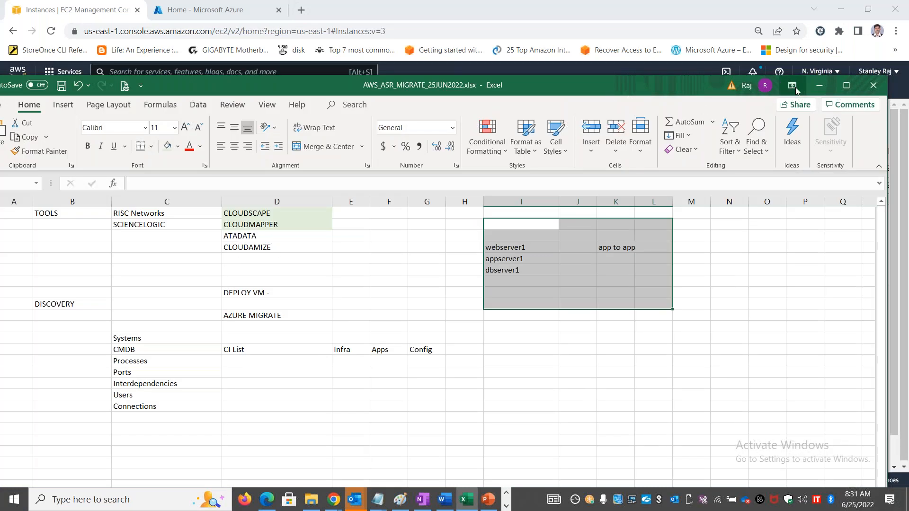
{"action": "left_click", "coordinate": [817, 90]}
{"action": "key", "text": "super+r"}
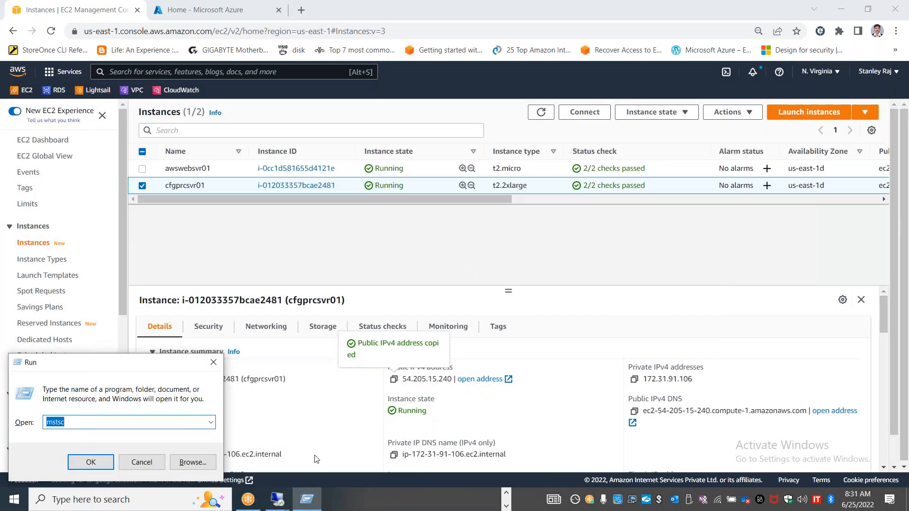
{"action": "mouse_move", "coordinate": [277, 500]}
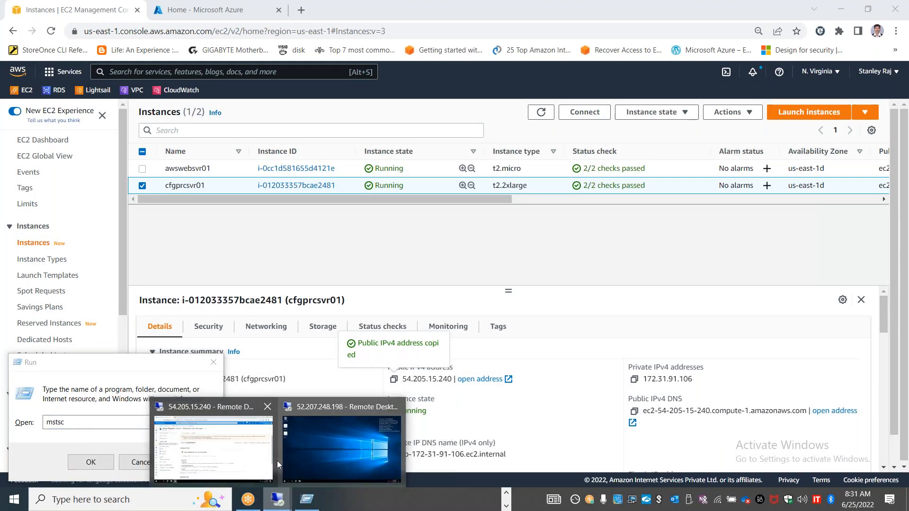
{"action": "left_click", "coordinate": [252, 458]}
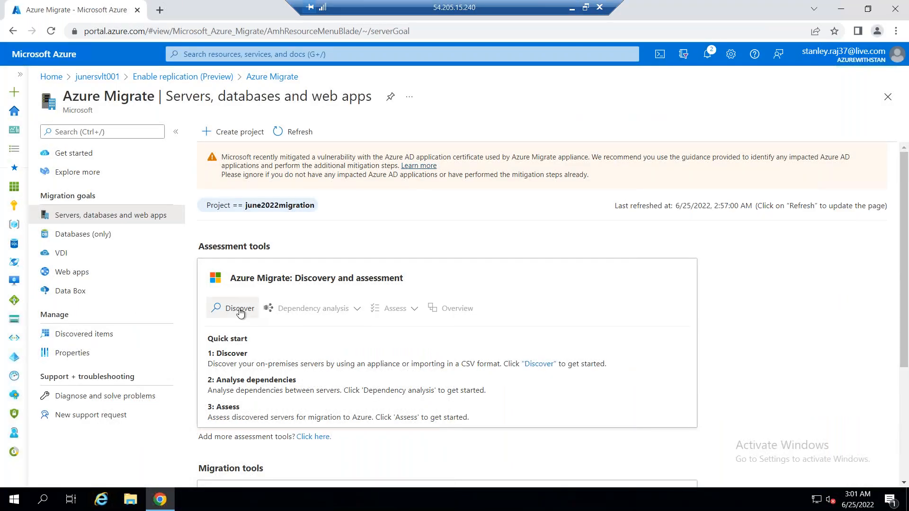
Open Discover for the Azure Migrate project and set the server virtualization type to "Physical or other (AWS, GCP, Xen, etc.)"
{"action": "left_click", "coordinate": [240, 309]}
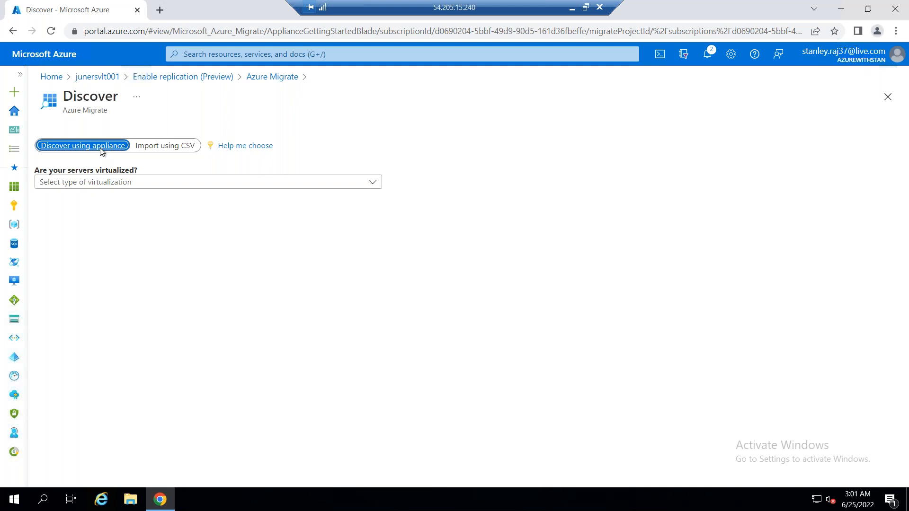
{"action": "left_click", "coordinate": [96, 186]}
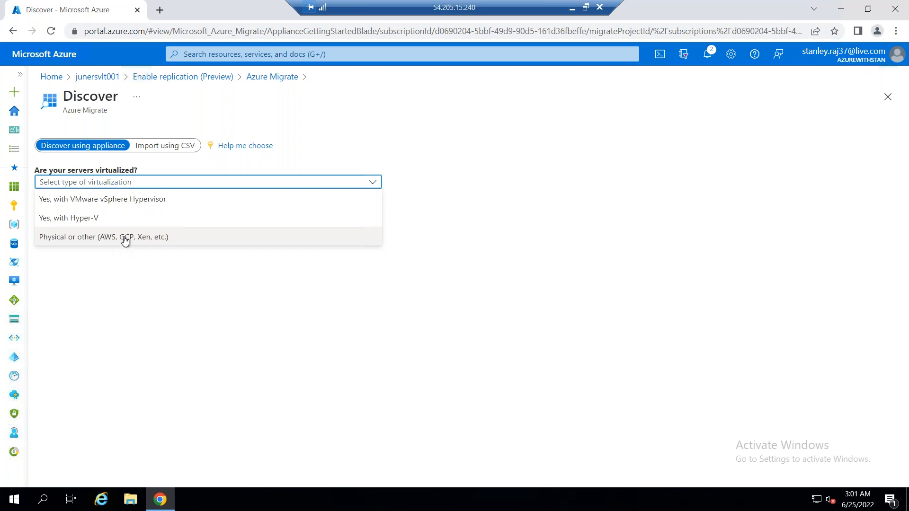
{"action": "left_click", "coordinate": [105, 204]}
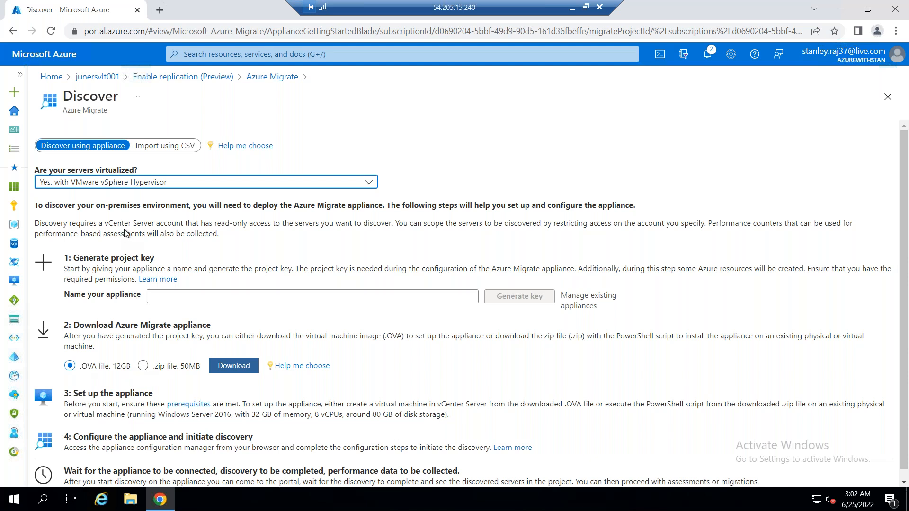
{"action": "left_click", "coordinate": [118, 182]}
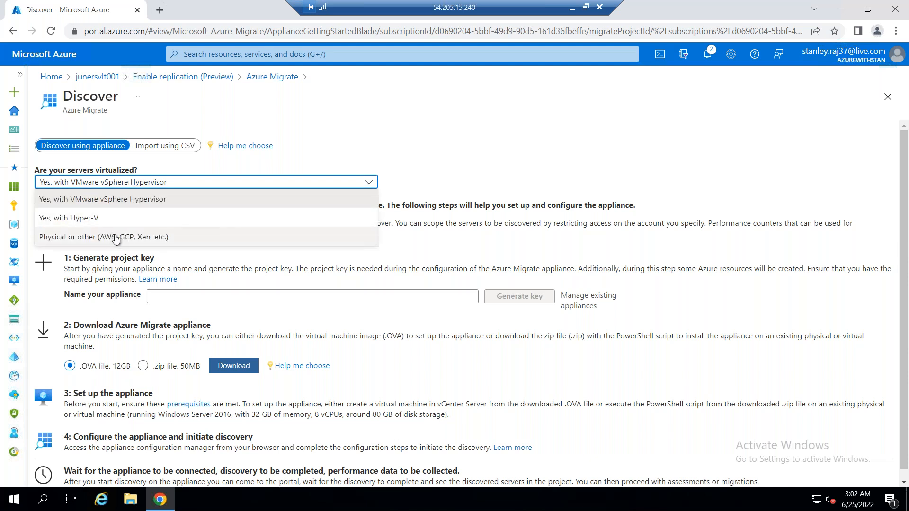
{"action": "left_click", "coordinate": [116, 235]}
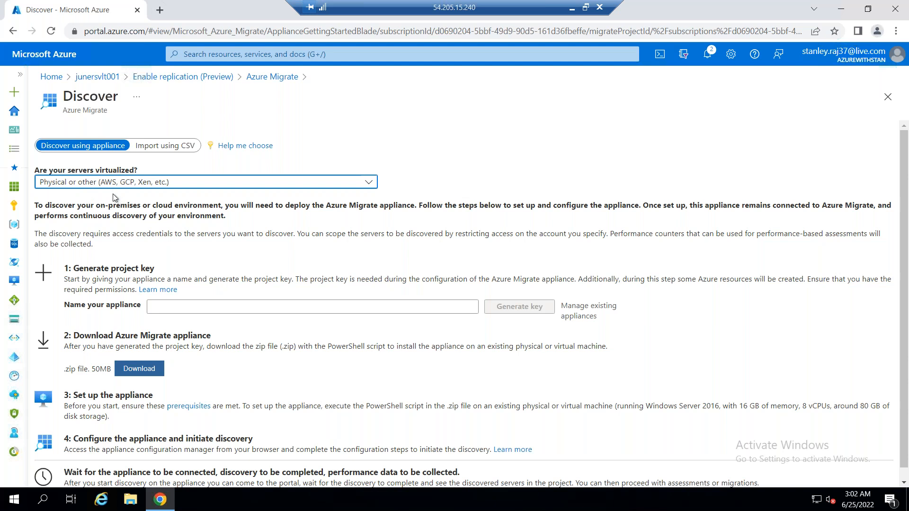
{"action": "left_click", "coordinate": [205, 306]}
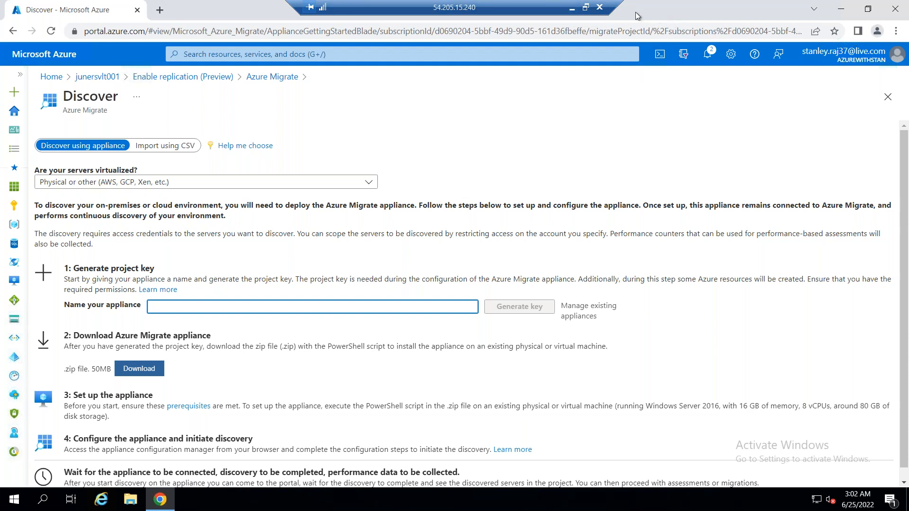
Switch back to the Excel workbook and enter "SERVER" in I20 and "APPLIANCE" in I22
{"action": "left_click", "coordinate": [573, 8]}
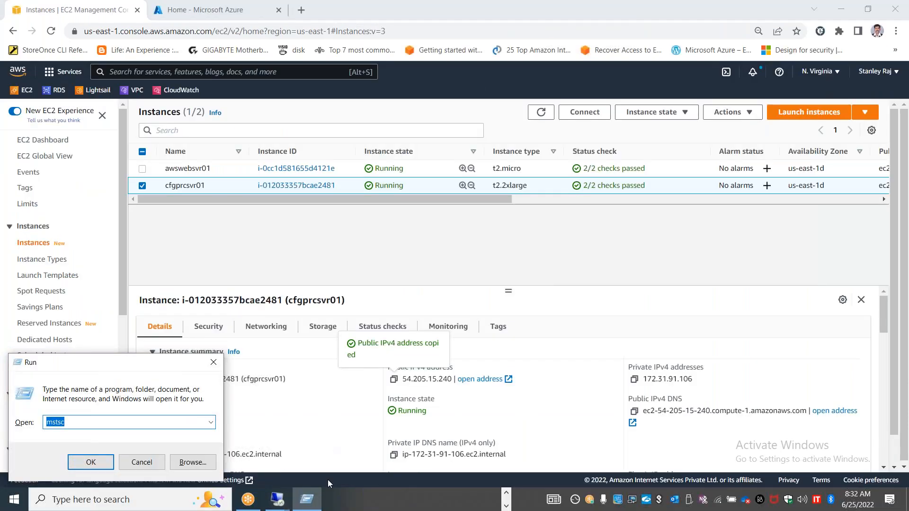
{"action": "left_click", "coordinate": [506, 493]}
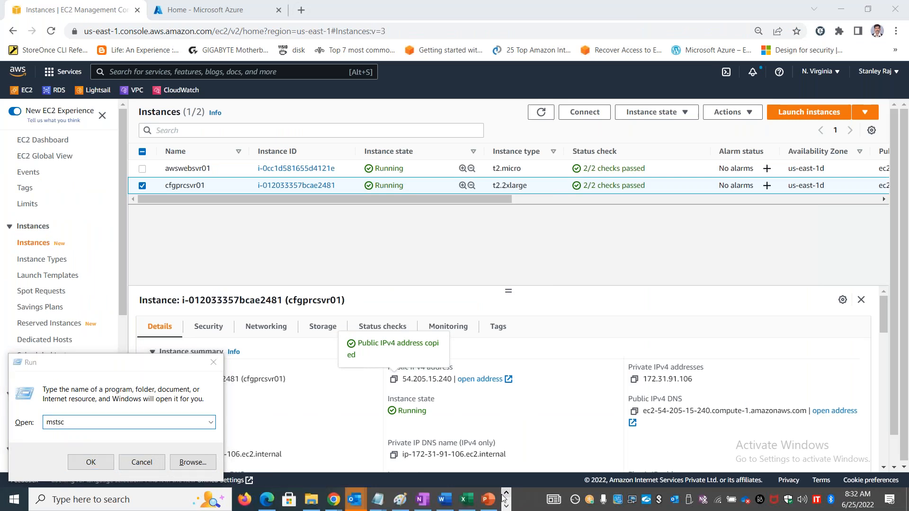
{"action": "left_click", "coordinate": [466, 500]}
{"action": "left_click", "coordinate": [495, 430]}
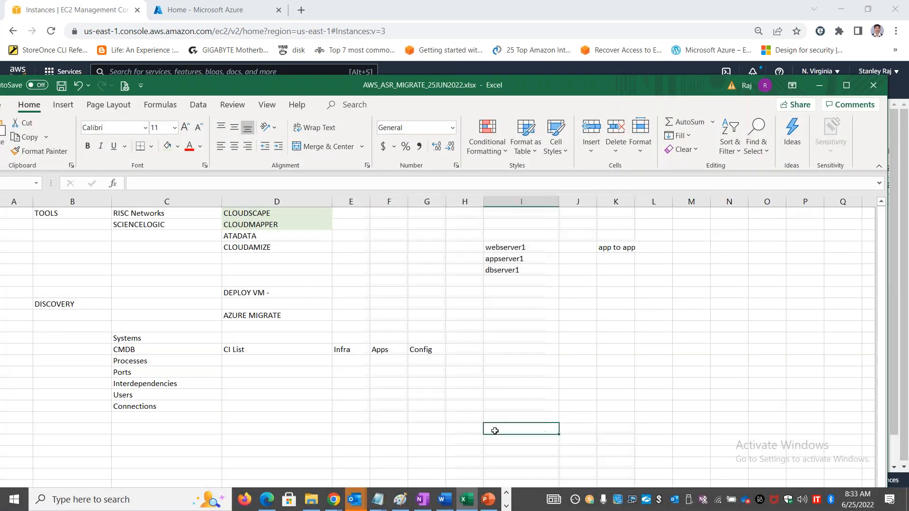
{"action": "type", "text": "SERVER"}
{"action": "key", "text": "Return"}
{"action": "type", "text": "APPLIANCE"}
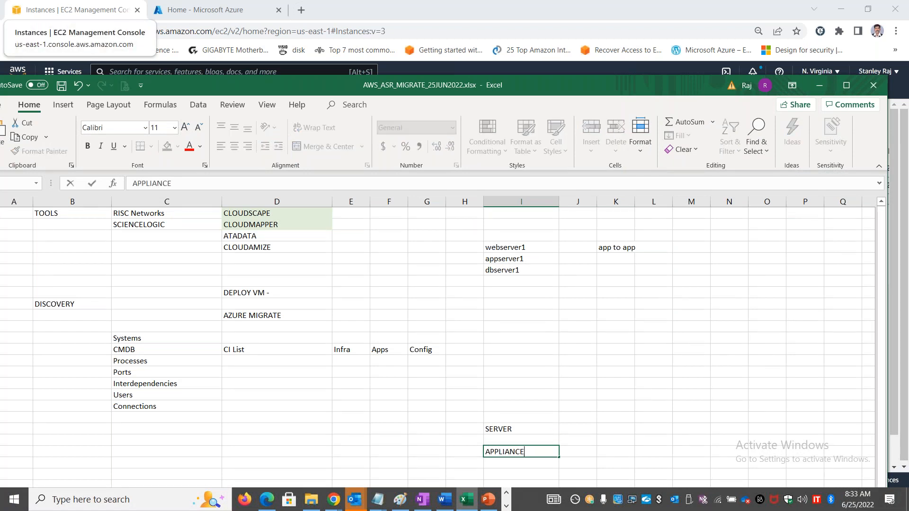
Describe the appliance with "Pre-built" in J22 and "OS + Software + Discovery" in L22
{"action": "key", "text": "Tab"}
{"action": "type", "text": "Pre-built"}
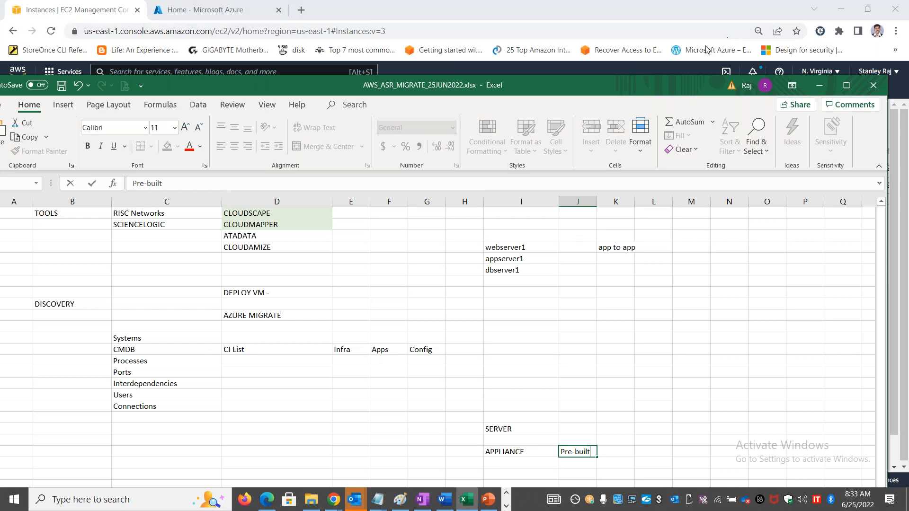
{"action": "left_click", "coordinate": [658, 447]}
{"action": "type", "text": "OS"}
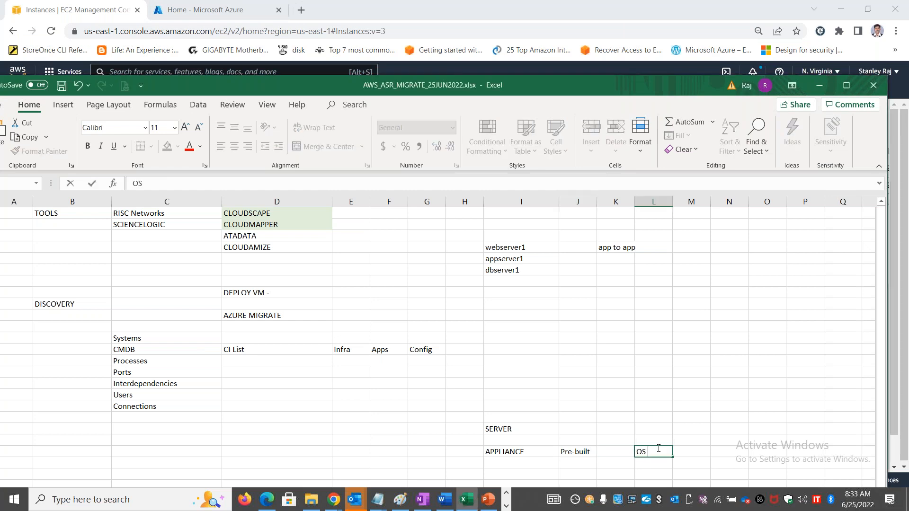
{"action": "type", "text": " + Software + Discovery"}
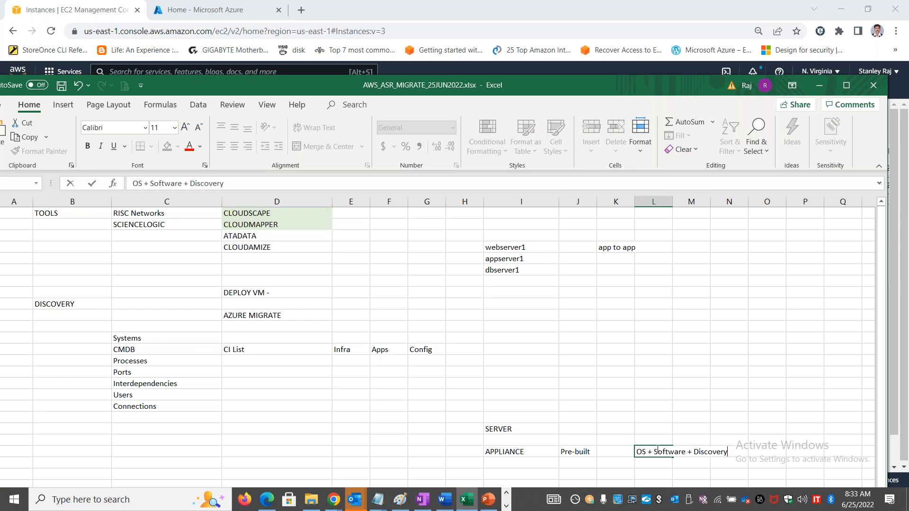
{"action": "left_click", "coordinate": [663, 364]}
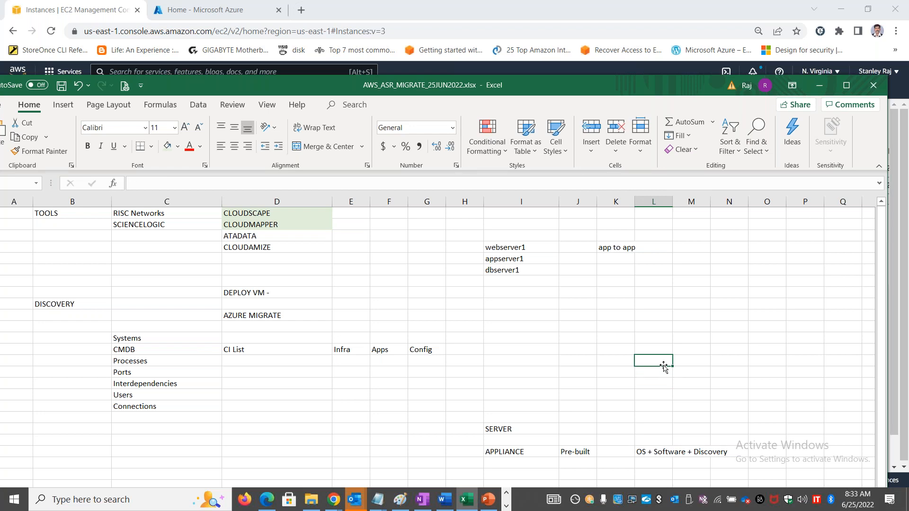
Enter "Pre-installed software" in J23, below the appliance's "Pre-built" note
{"action": "left_click", "coordinate": [592, 461]}
{"action": "type", "text": "Pre-"}
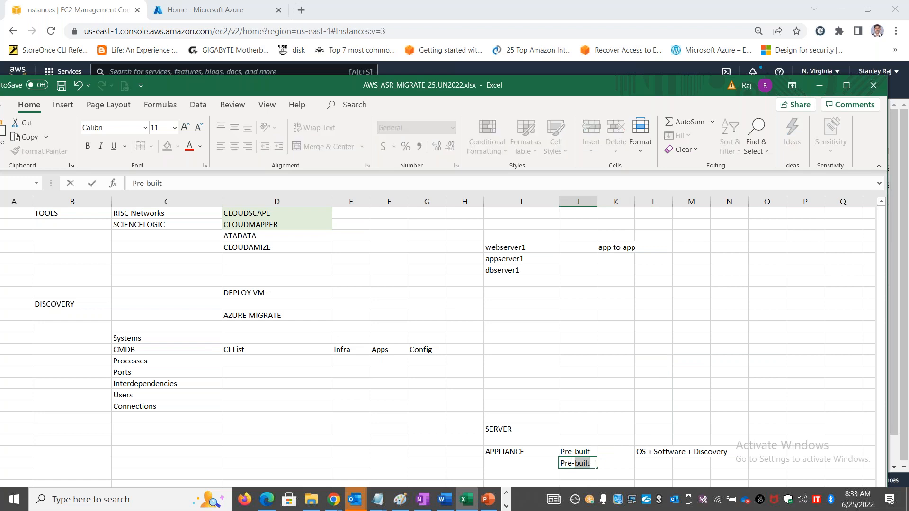
{"action": "type", "text": "installed software"}
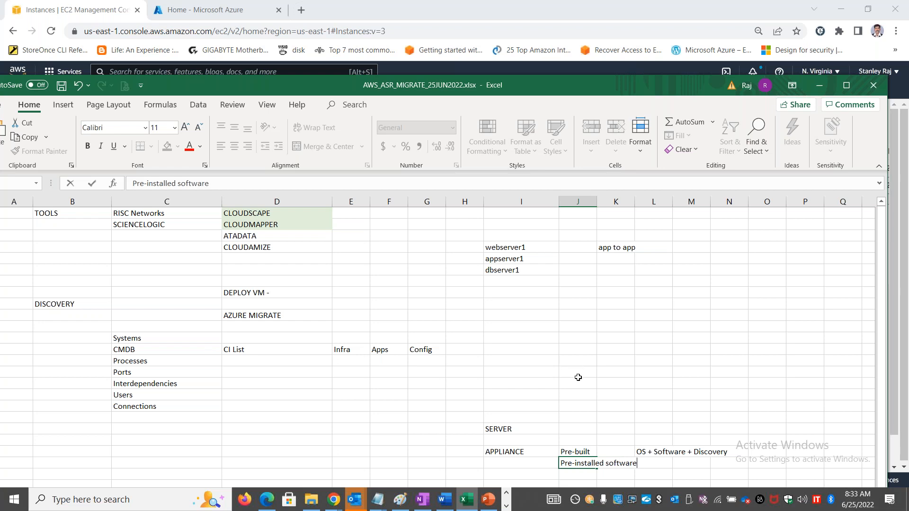
Describe the server with "OS Install + Software Install" in J20
{"action": "left_click", "coordinate": [570, 429]}
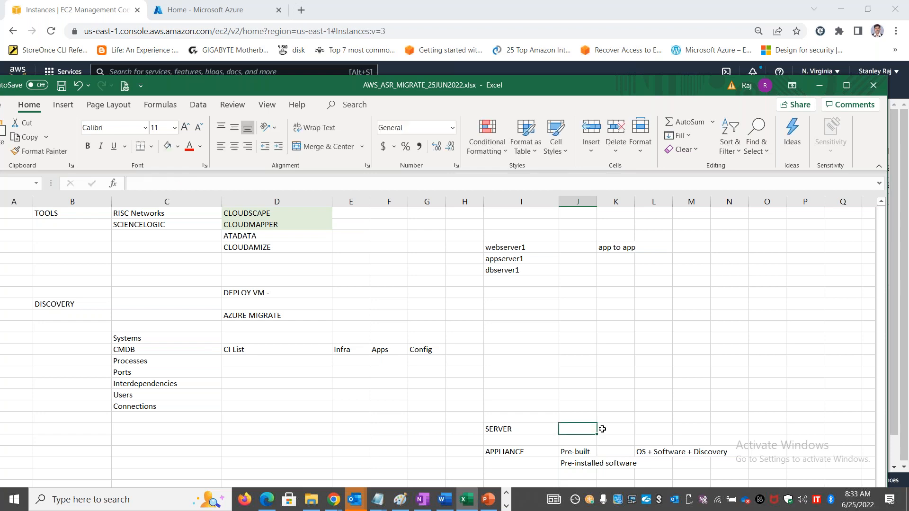
{"action": "type", "text": "OS Install"}
{"action": "type", "text": " + Software"}
{"action": "type", "text": " Isntall"}
{"action": "key", "text": "BackSpace"}
{"action": "key", "text": "BackSpace"}
{"action": "key", "text": "BackSpace"}
{"action": "key", "text": "BackSpace"}
{"action": "key", "text": "BackSpace"}
{"action": "type", "text": "tall"}
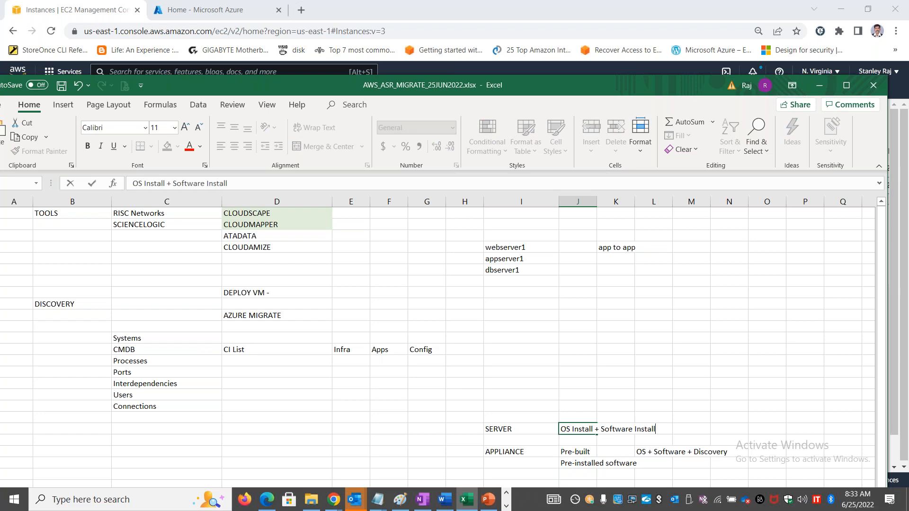
{"action": "left_click", "coordinate": [676, 372]}
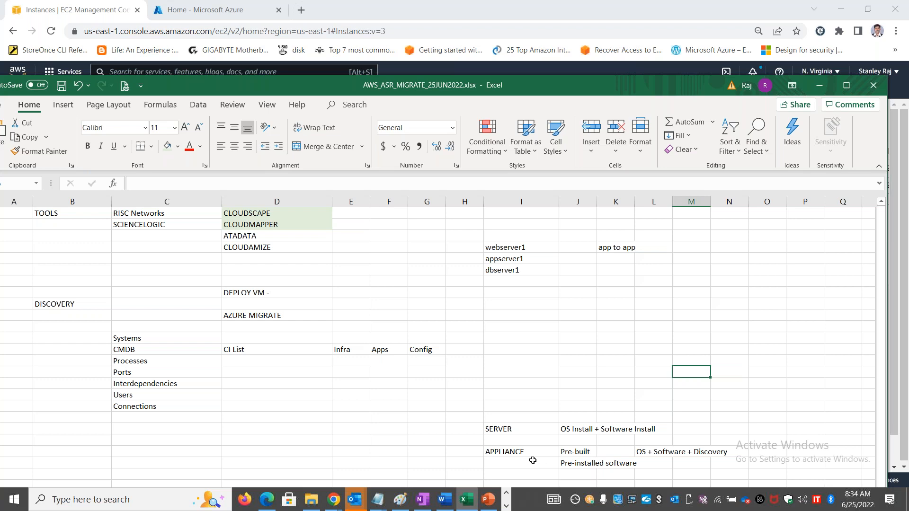
Switch to the remote desktop session of 54.205.15.240 and review the server virtualization options on the Azure Migrate Discover page
{"action": "left_click", "coordinate": [476, 7]}
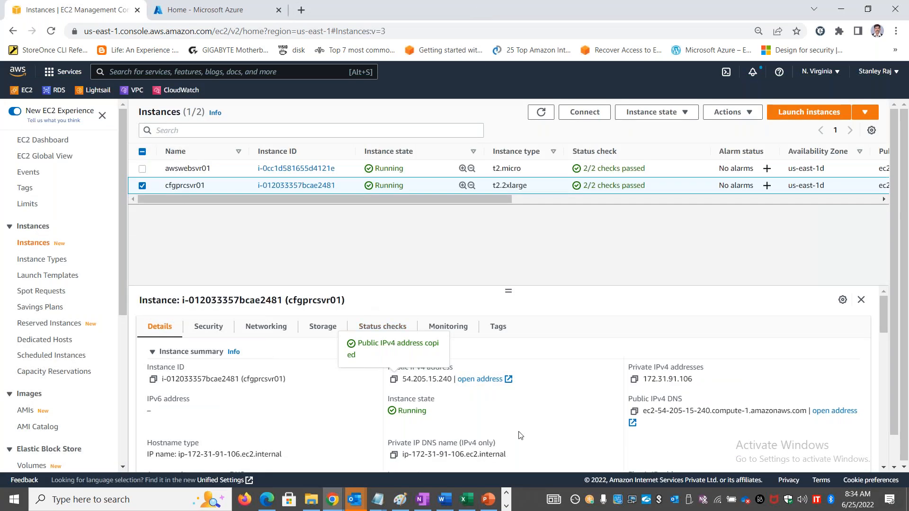
{"action": "left_click", "coordinate": [505, 506]}
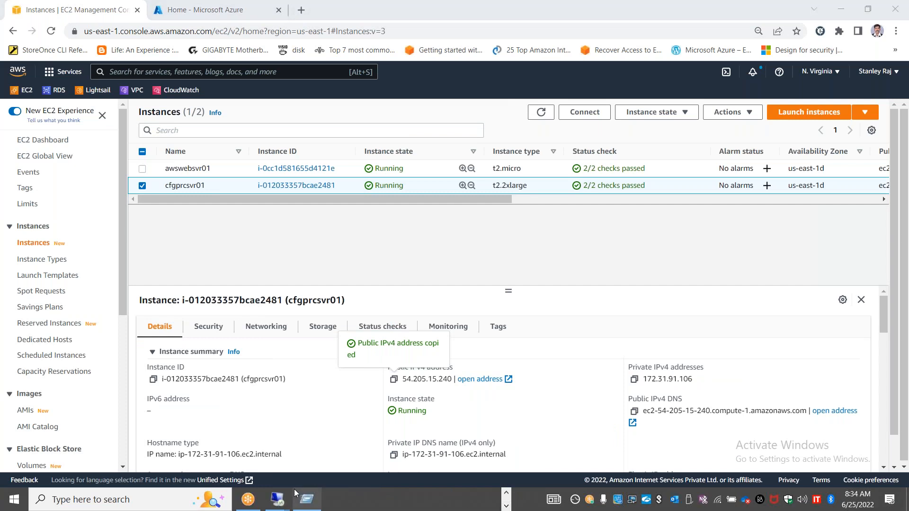
{"action": "mouse_move", "coordinate": [274, 500]}
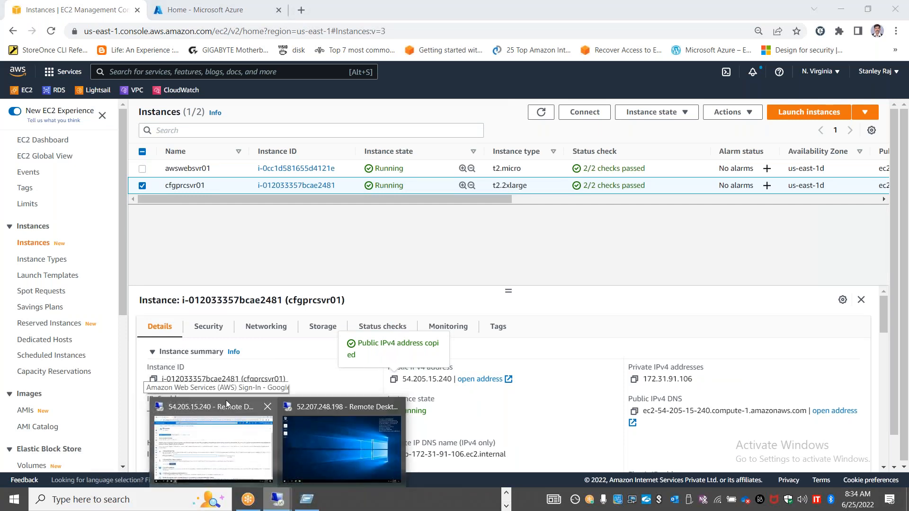
{"action": "left_click", "coordinate": [226, 406]}
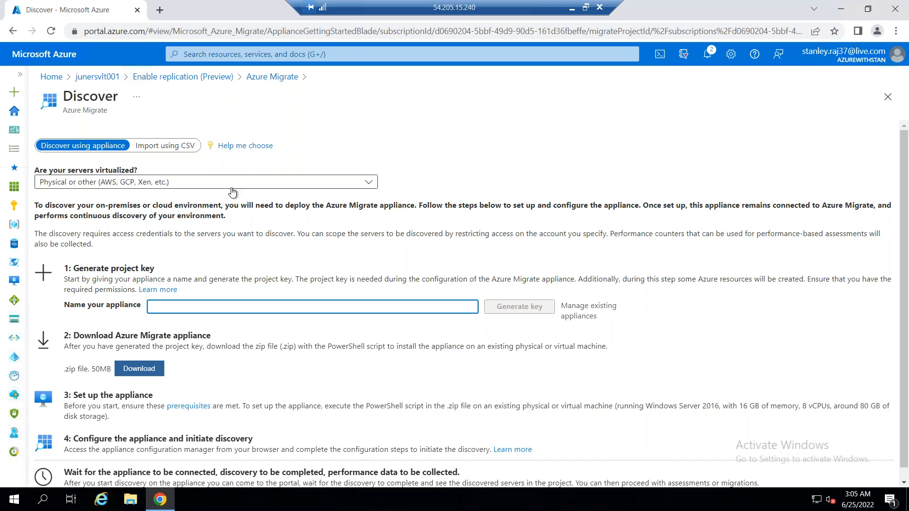
{"action": "left_click", "coordinate": [208, 183]}
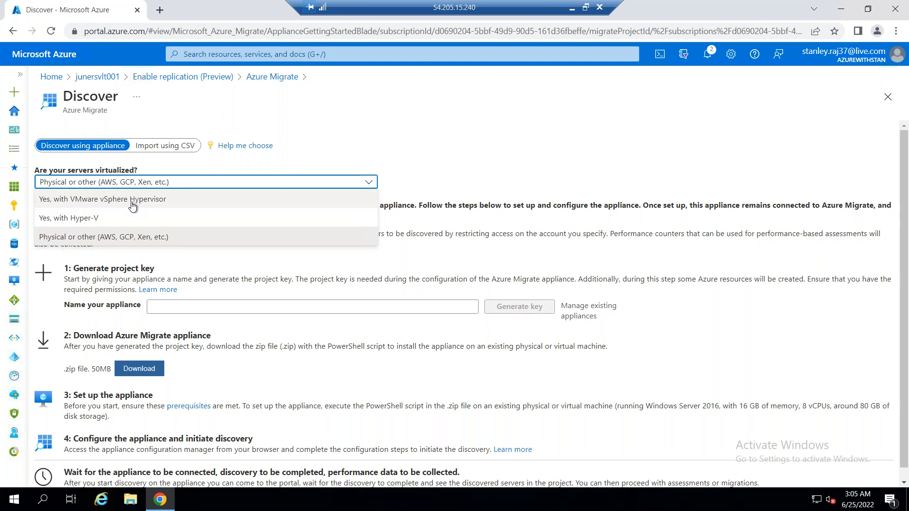
{"action": "left_click", "coordinate": [606, 124]}
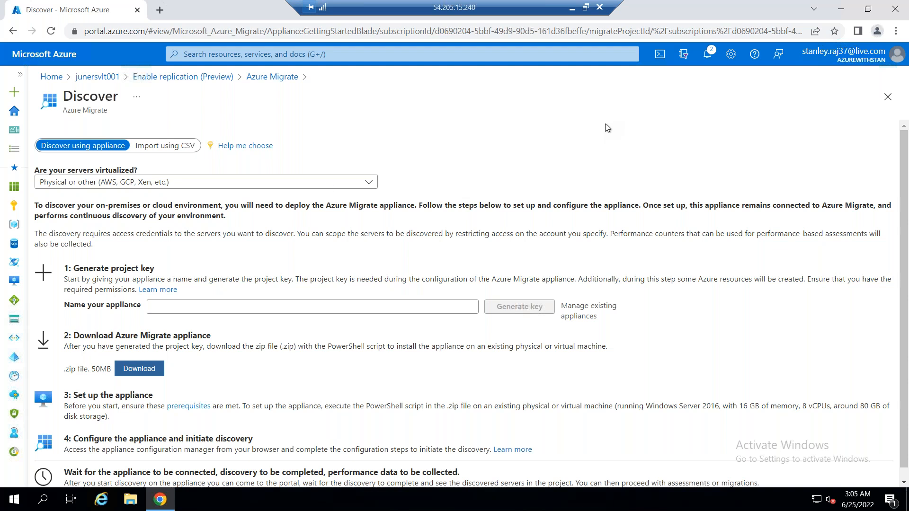
{"action": "left_click", "coordinate": [428, 306]}
{"action": "left_click", "coordinate": [168, 301]}
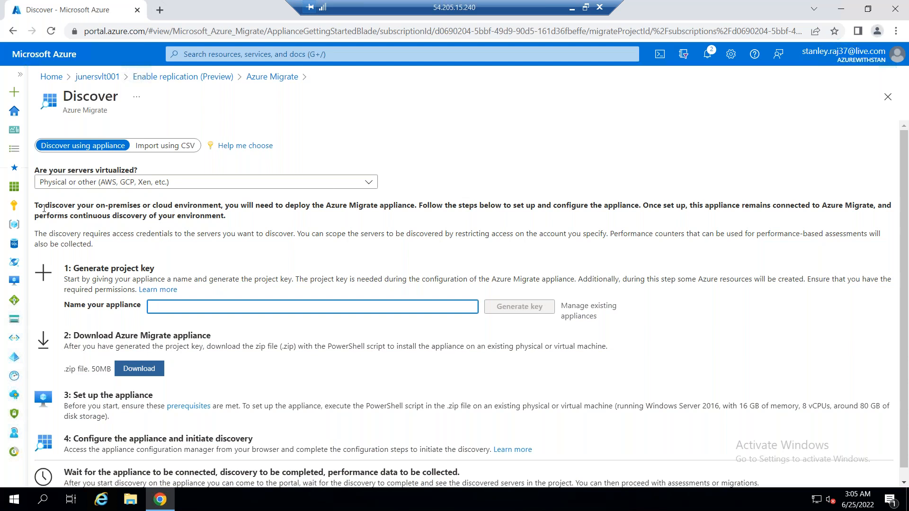
Copy the two introductory paragraphs of the Discover page into the Excel DISCOVER sheet from B26 and turn off their text wrapping
{"action": "left_click_drag", "start_coordinate": [33, 205], "coordinate": [227, 244]}
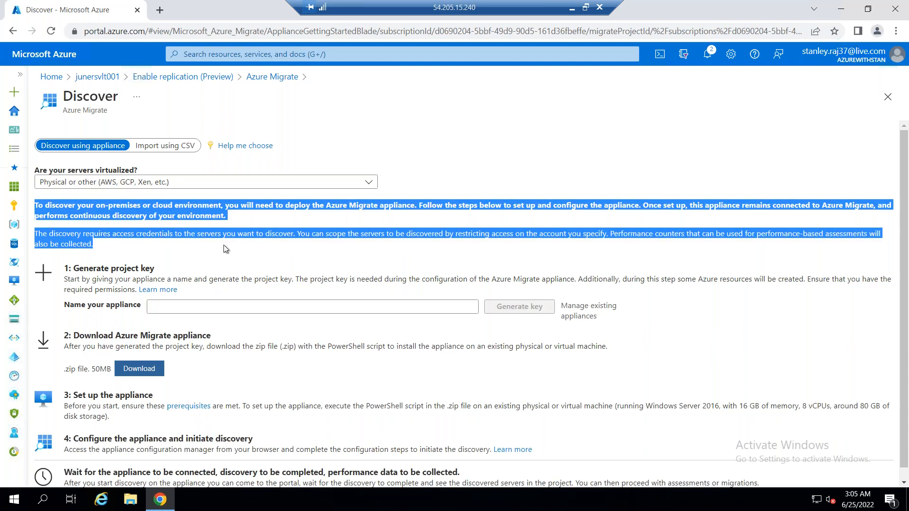
{"action": "left_click", "coordinate": [572, 8]}
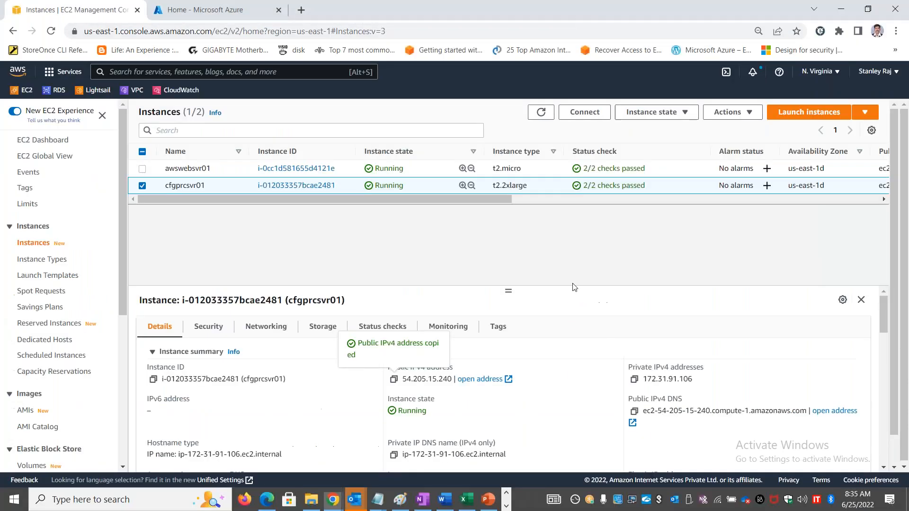
{"action": "left_click", "coordinate": [468, 501]}
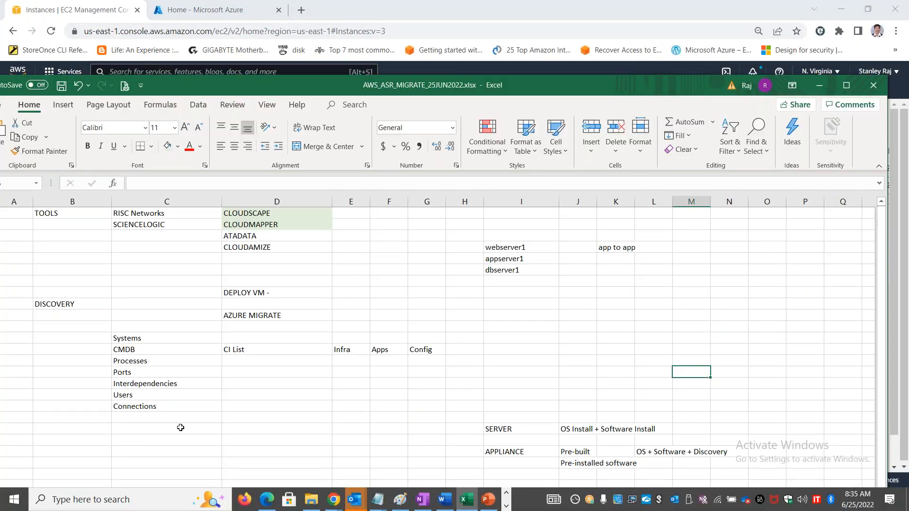
{"action": "left_click", "coordinate": [846, 85]}
{"action": "left_click", "coordinate": [75, 423]}
{"action": "key", "text": "ctrl+v"}
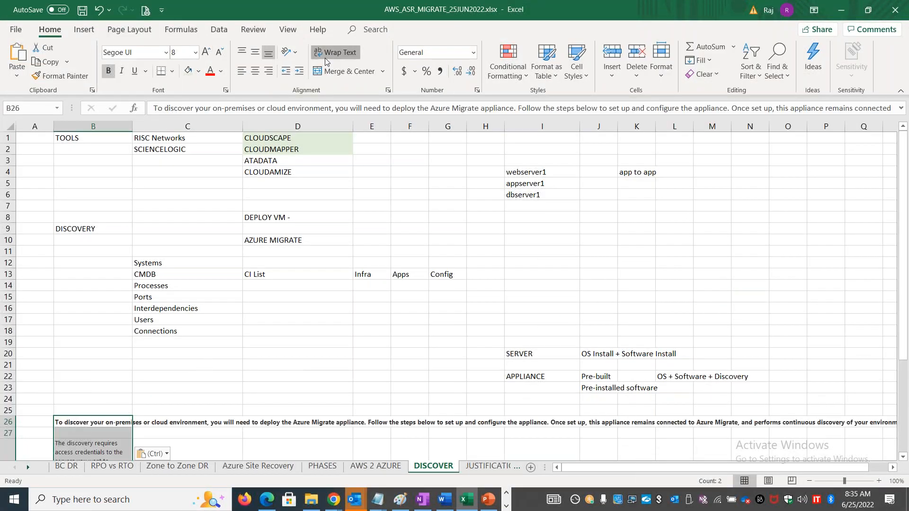
{"action": "left_click", "coordinate": [335, 53]}
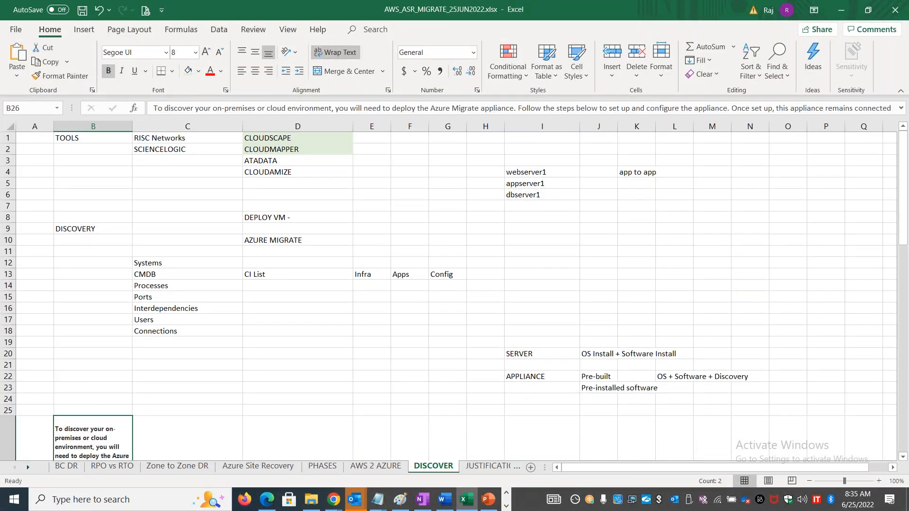
{"action": "left_click", "coordinate": [335, 52]}
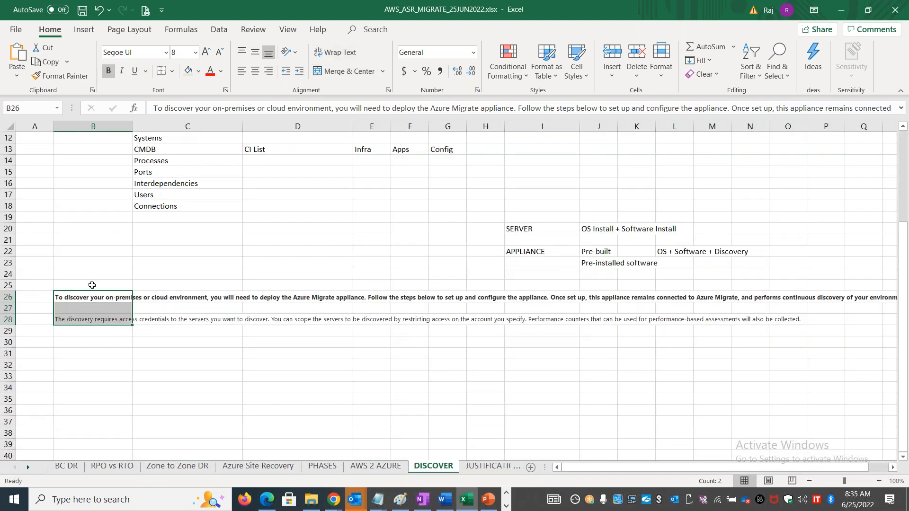
Move the text starting at "Follow the steps below to set up and configure the appliance" from B26 to C27
{"action": "left_click", "coordinate": [95, 297]}
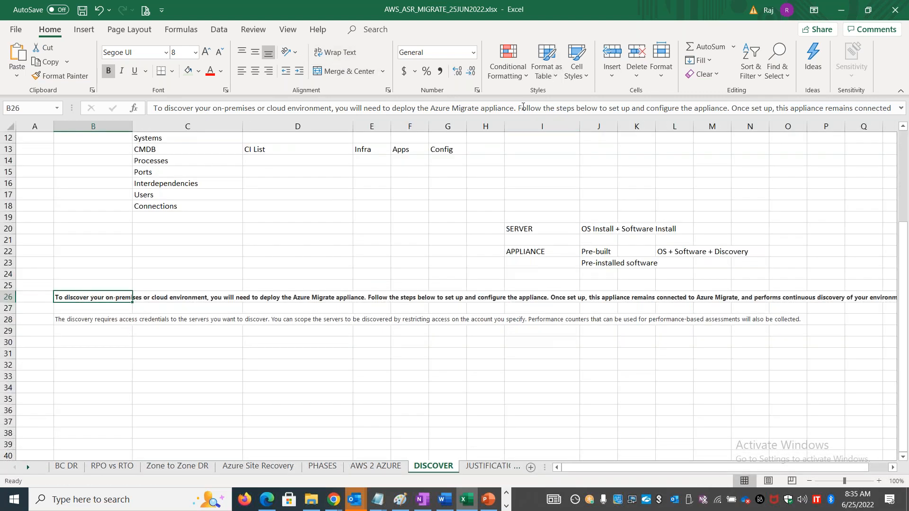
{"action": "left_click_drag", "start_coordinate": [520, 108], "coordinate": [898, 151]}
{"action": "key", "text": "ctrl+c"}
{"action": "key", "text": "Delete"}
{"action": "double_click", "coordinate": [227, 310]}
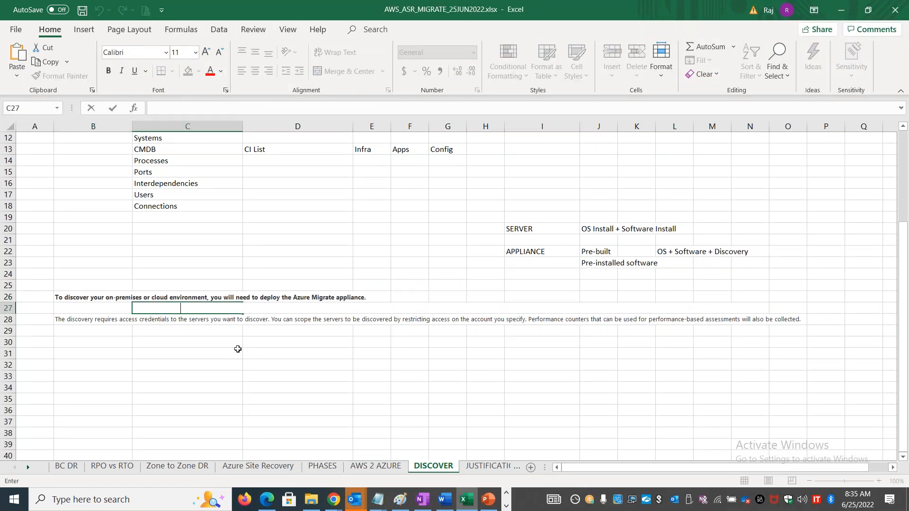
{"action": "key", "text": "ctrl+v"}
{"action": "left_click", "coordinate": [268, 376]}
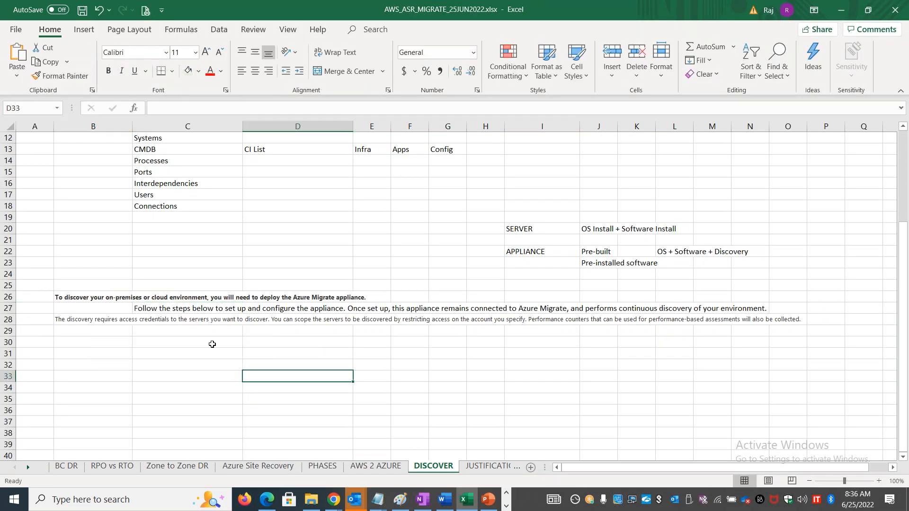
Move the access credentials paragraph from B28 to B30 and the sentence starting "Once set up, this appliance" from C27 to D28
{"action": "left_click", "coordinate": [107, 321]}
{"action": "left_click_drag", "start_coordinate": [104, 325], "coordinate": [102, 348]}
{"action": "left_click", "coordinate": [186, 308]}
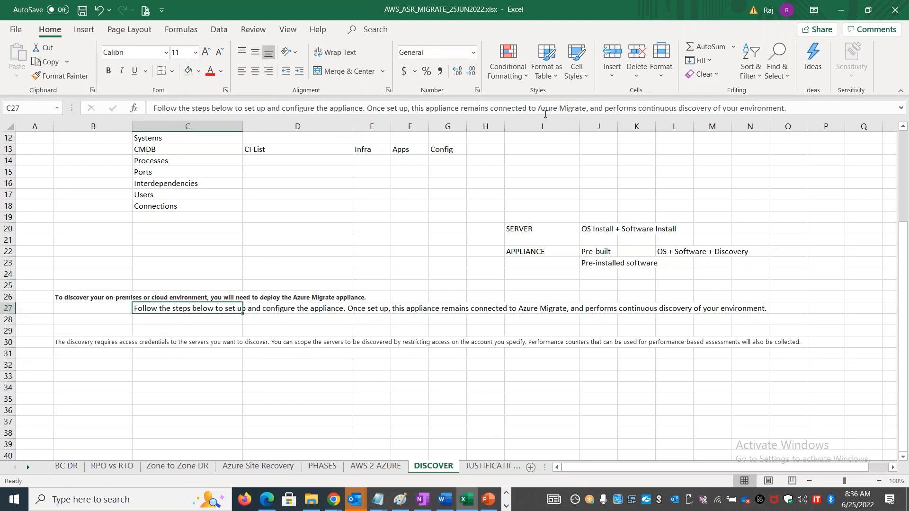
{"action": "left_click_drag", "start_coordinate": [367, 108], "coordinate": [805, 109]}
{"action": "key", "text": "ctrl+x"}
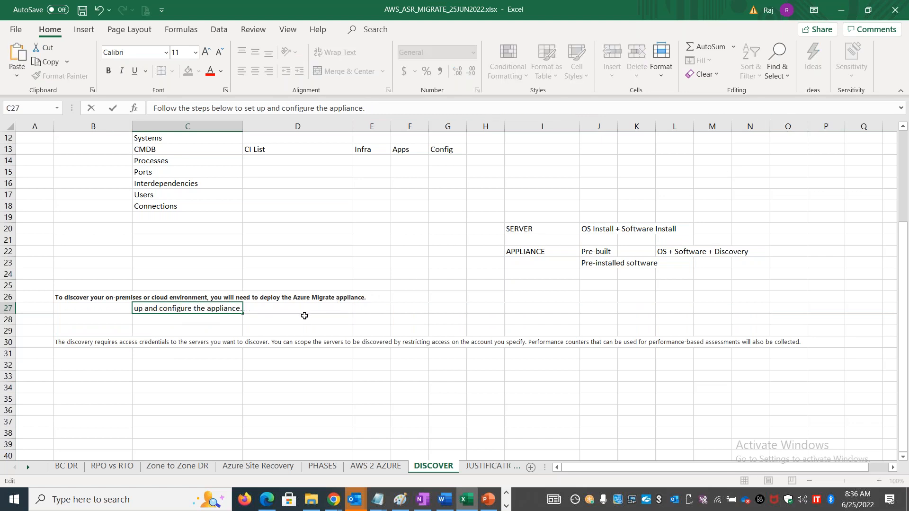
{"action": "left_click", "coordinate": [304, 318]}
{"action": "key", "text": "ctrl+v"}
{"action": "left_click", "coordinate": [303, 399]}
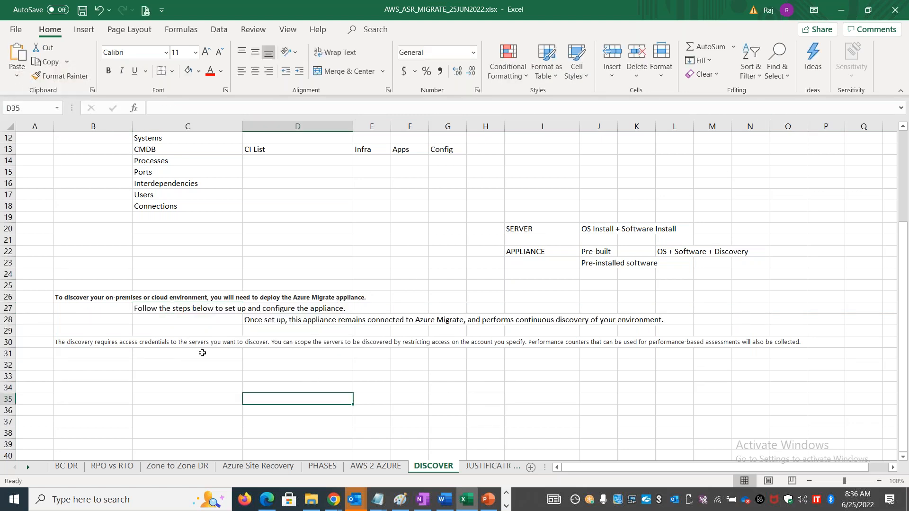
Apply the cell formatting of C27 to the access credentials paragraph in B30
{"action": "left_click", "coordinate": [161, 309]}
{"action": "left_click", "coordinate": [61, 76]}
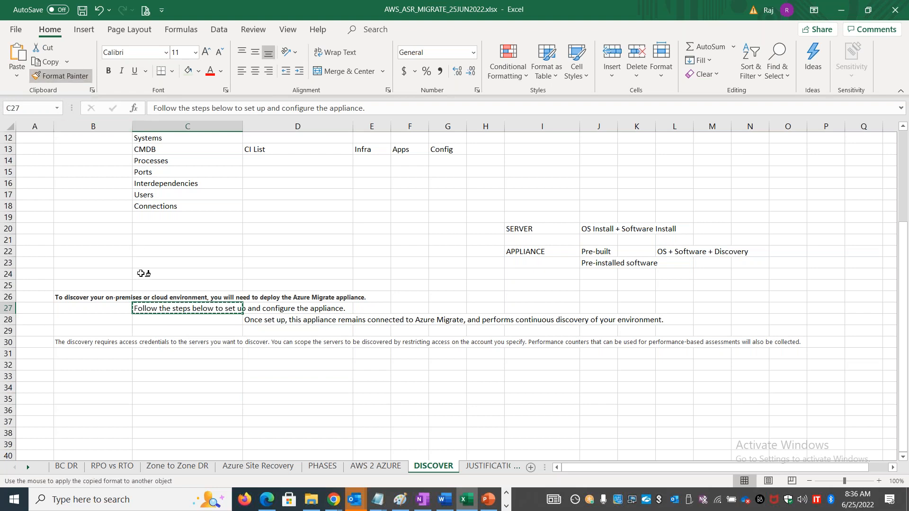
{"action": "left_click", "coordinate": [118, 340]}
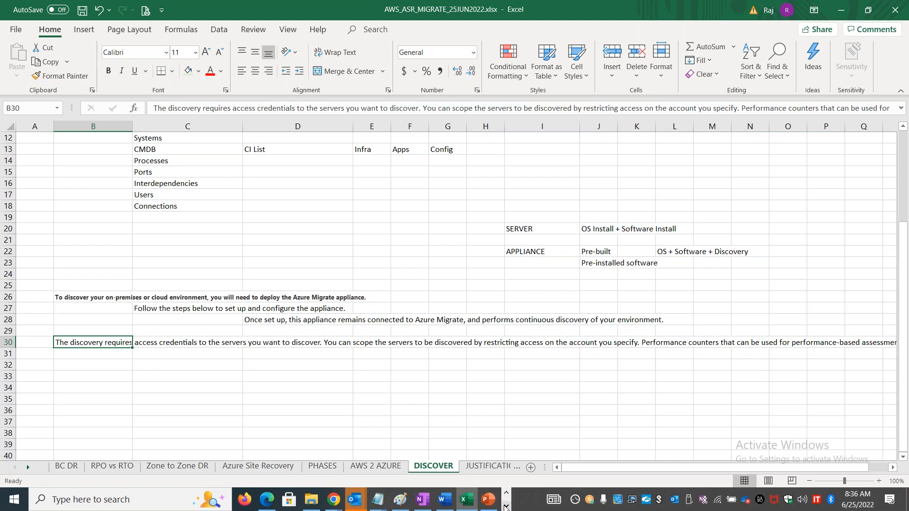
{"action": "left_click", "coordinate": [447, 386]}
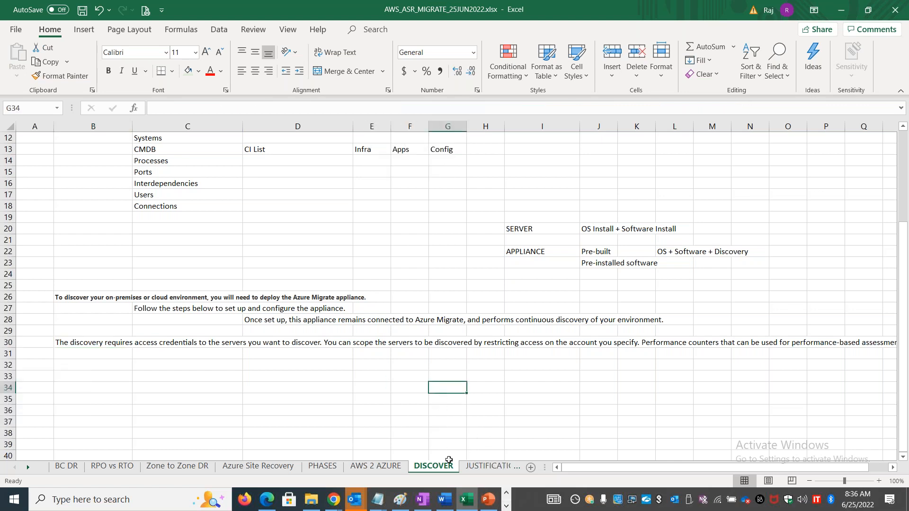
Switch back to the Discover page in the remote desktop session of 54.205.15.240 and clear its text selection
{"action": "left_click", "coordinate": [506, 504]}
{"action": "mouse_move", "coordinate": [284, 498]}
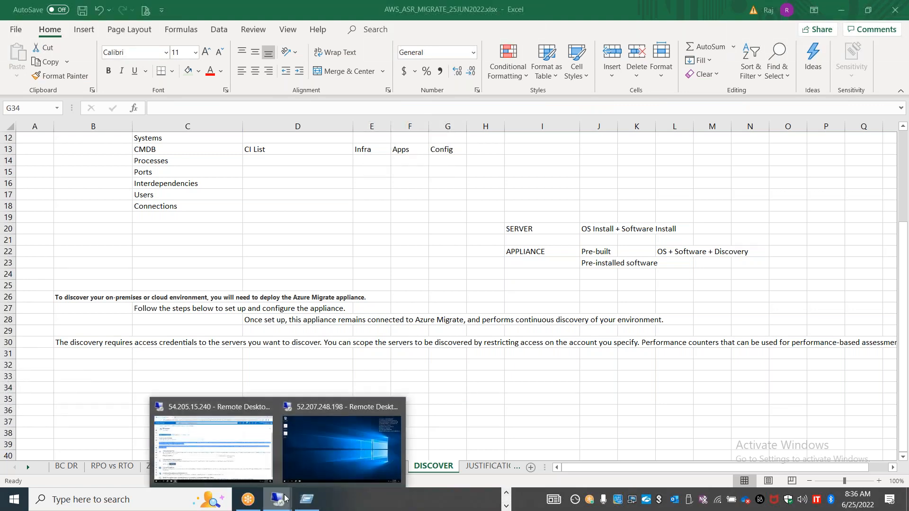
{"action": "left_click", "coordinate": [255, 434]}
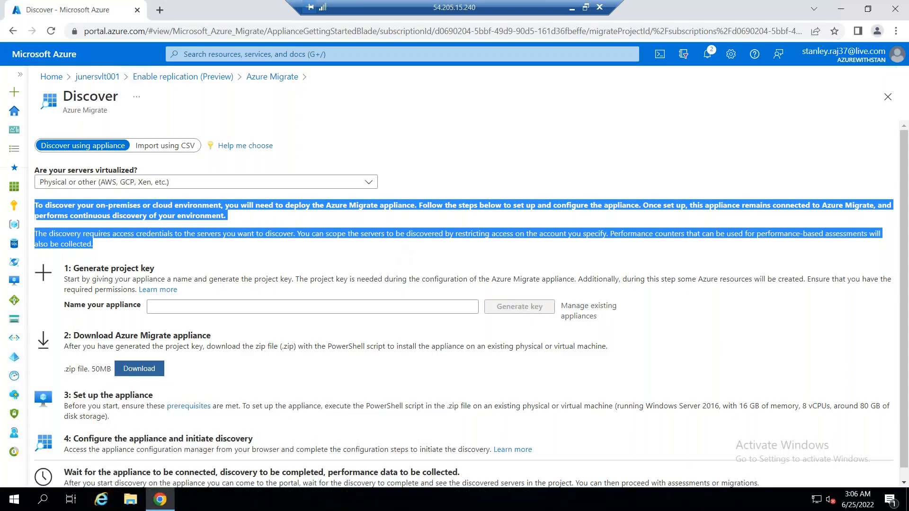
{"action": "left_click", "coordinate": [445, 133]}
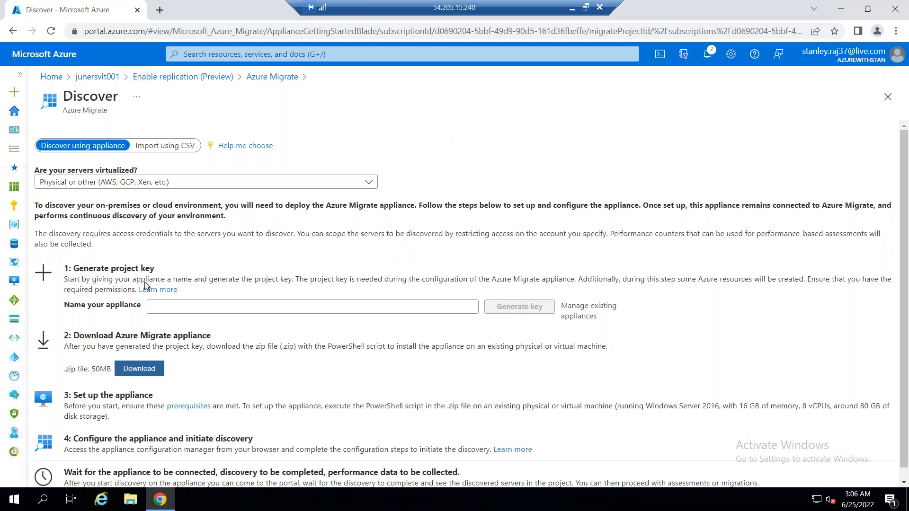
Open a command prompt on the remote server, run "hostname" and copy the returned server name
{"action": "right_click", "coordinate": [7, 505]}
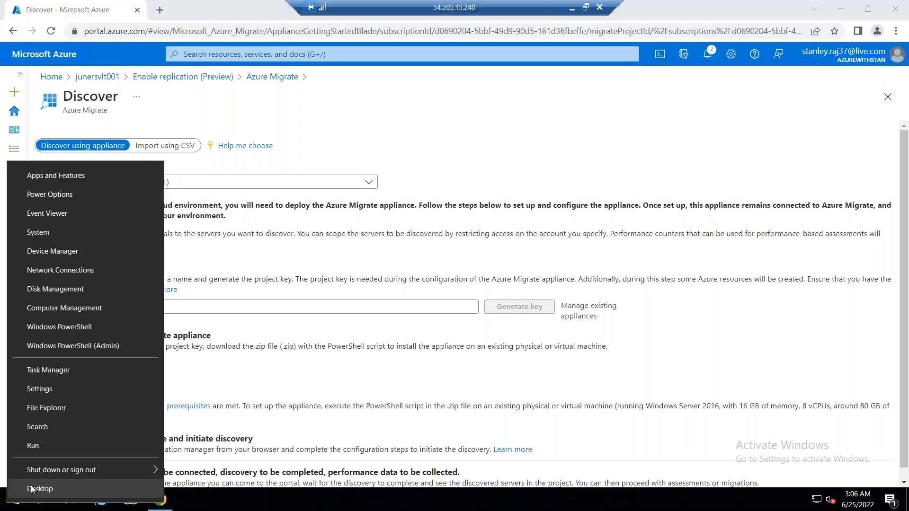
{"action": "left_click", "coordinate": [69, 447]}
{"action": "type", "text": "cmd"}
{"action": "key", "text": "Return"}
{"action": "type", "text": "hostanme"}
{"action": "key", "text": "BackSpace"}
{"action": "key", "text": "BackSpace"}
{"action": "key", "text": "BackSpace"}
{"action": "key", "text": "BackSpace"}
{"action": "type", "text": "name"}
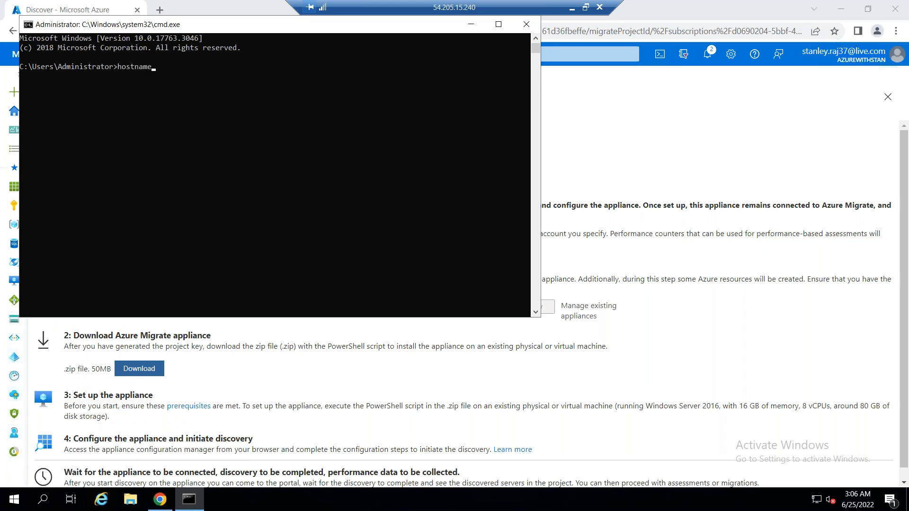
{"action": "key", "text": "Return"}
{"action": "double_click", "coordinate": [42, 75]}
{"action": "right_click", "coordinate": [41, 75]}
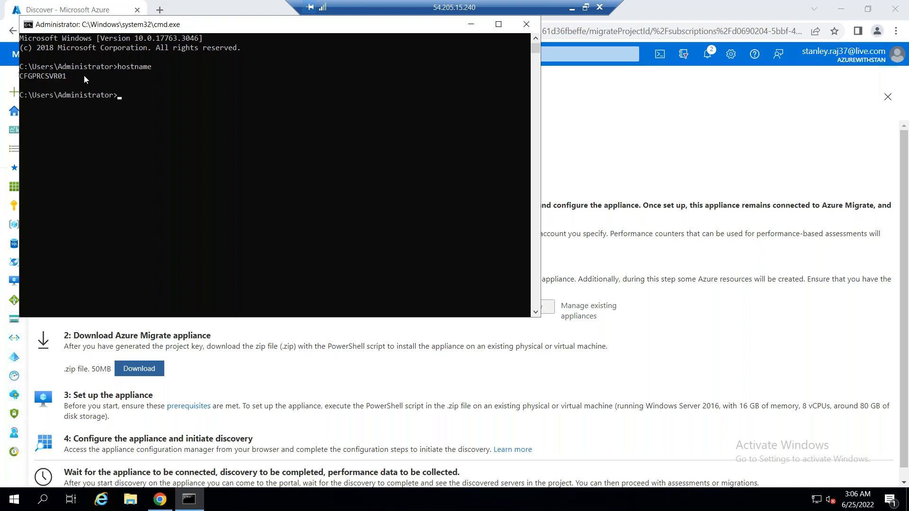
Name the Azure Migrate appliance CFGPRCSVR01 and generate its project key
{"action": "left_click", "coordinate": [467, 25]}
{"action": "left_click", "coordinate": [240, 307]}
{"action": "key", "text": "ctrl+v"}
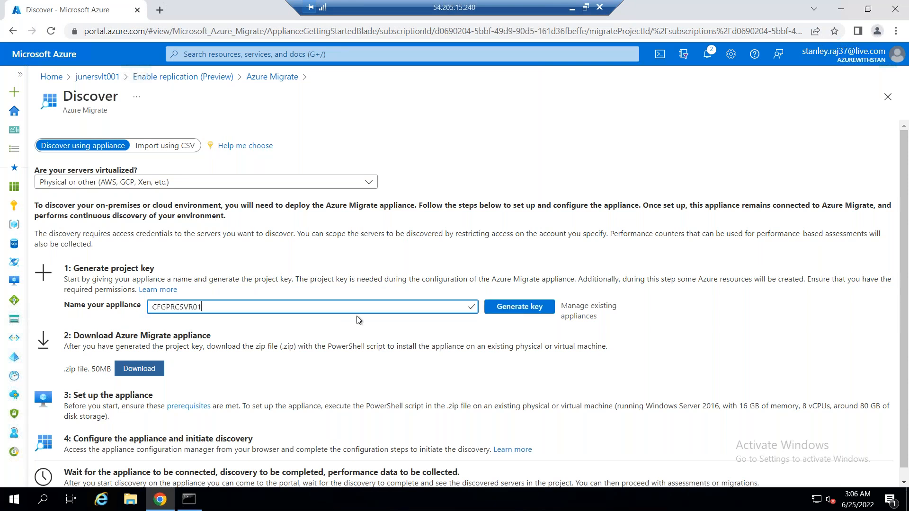
{"action": "left_click", "coordinate": [519, 312]}
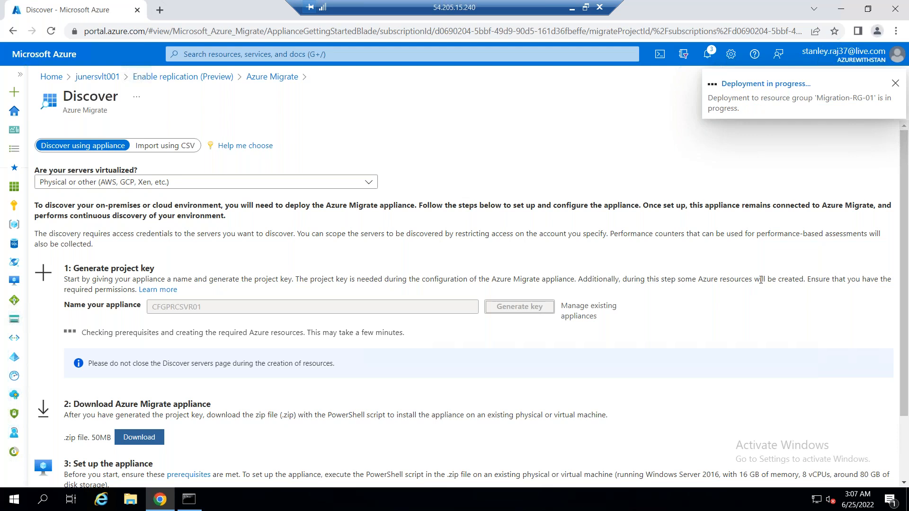
Copy the "Download Azure Migrate appliance" heading and its description from the Discover page into cell B32 of the DISCOVER sheet
{"action": "scroll", "coordinate": [852, 321], "scroll_direction": "down", "scroll_amount": 2}
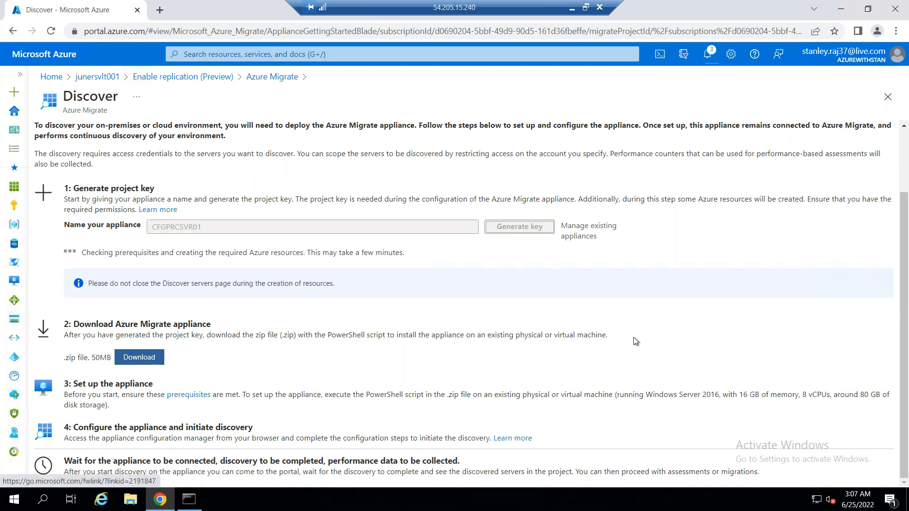
{"action": "left_click_drag", "start_coordinate": [611, 336], "coordinate": [73, 325]}
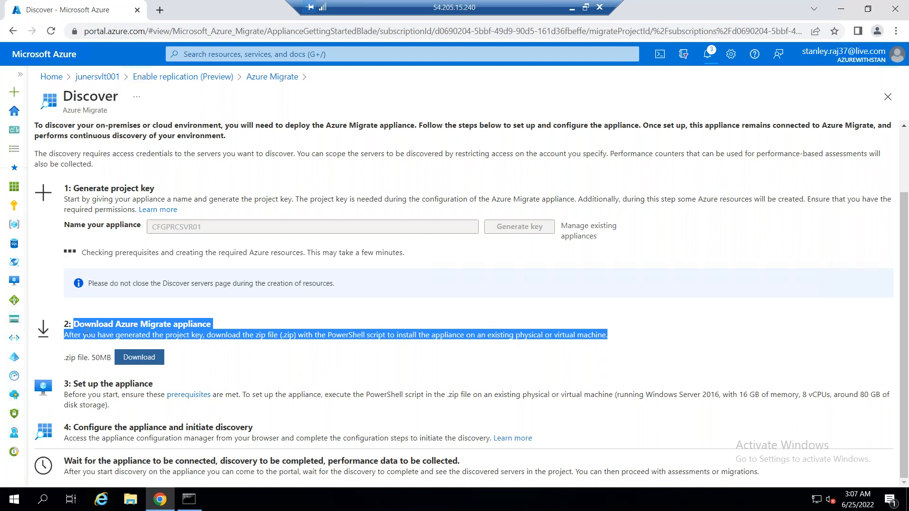
{"action": "left_click", "coordinate": [572, 9]}
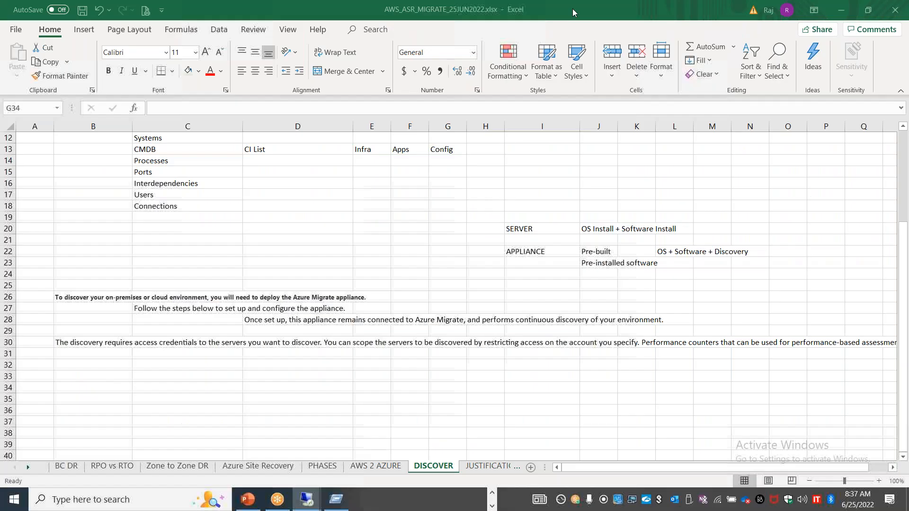
{"action": "left_click", "coordinate": [95, 364]}
{"action": "key", "text": "ctrl+v"}
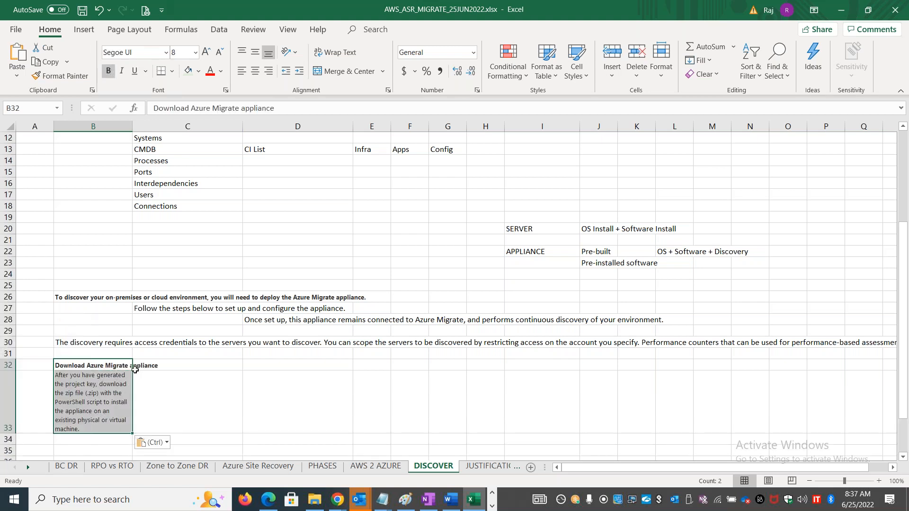
Turn off text wrapping for the pasted download instructions in B32:B33
{"action": "left_click", "coordinate": [337, 52]}
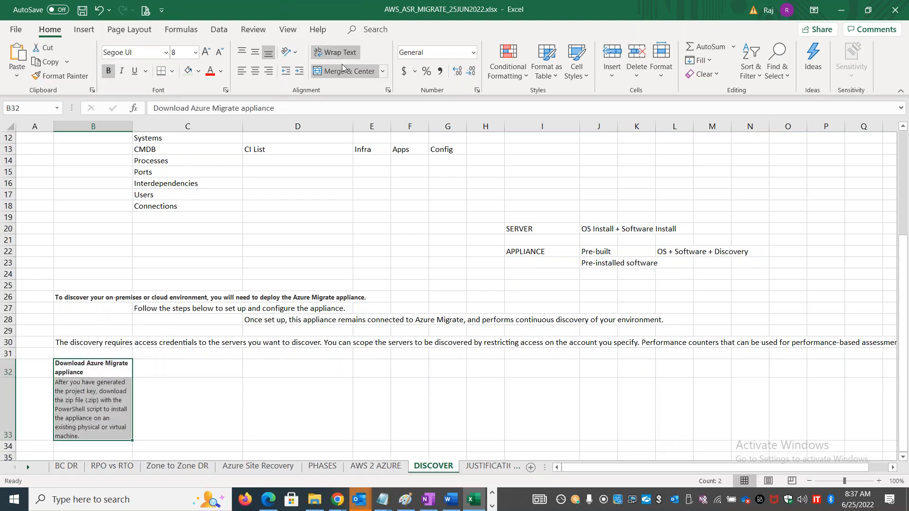
{"action": "left_click", "coordinate": [340, 53]}
{"action": "left_click", "coordinate": [158, 397]}
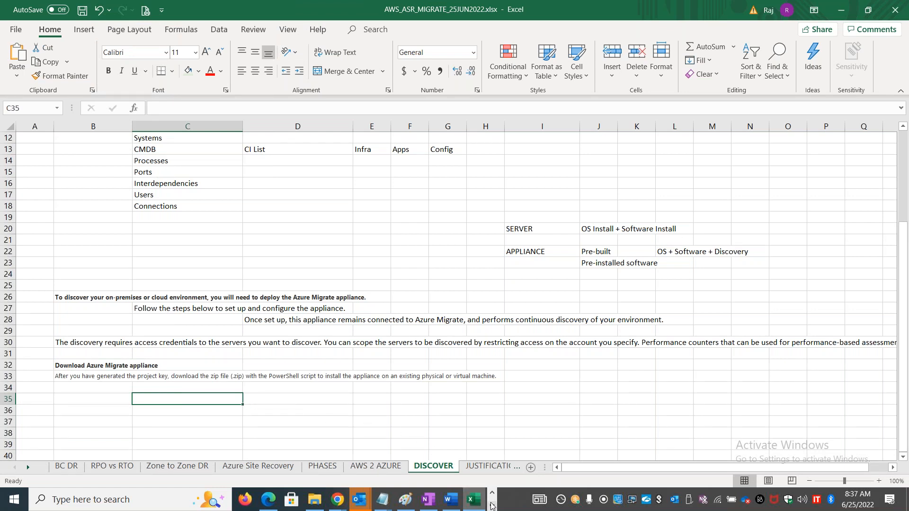
Switch back to the Discover page in the 54.205.15.240 remote desktop session and copy the generated project key
{"action": "left_click", "coordinate": [491, 505]}
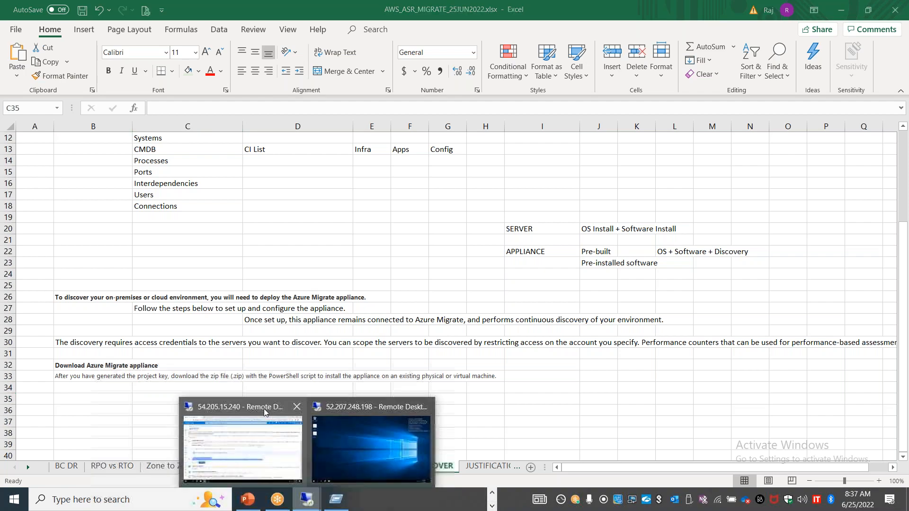
{"action": "left_click", "coordinate": [263, 414]}
{"action": "left_click", "coordinate": [701, 367]}
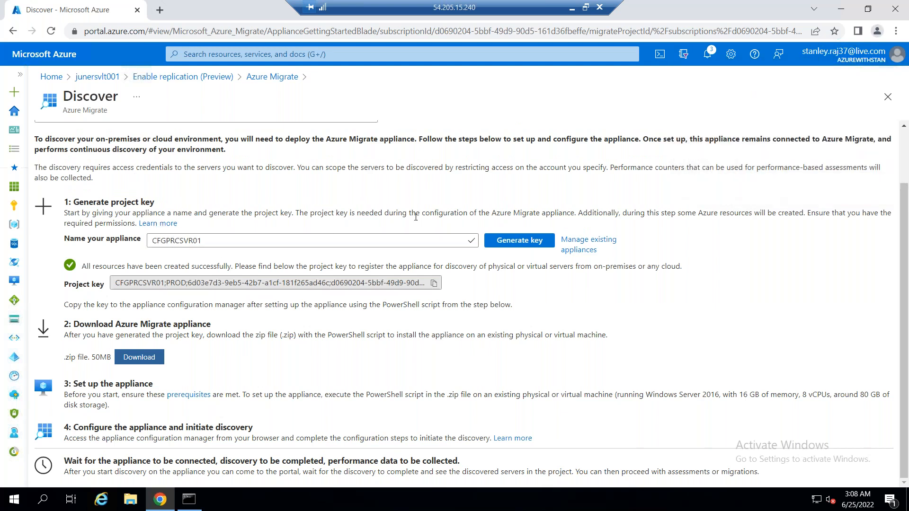
{"action": "left_click", "coordinate": [434, 284]}
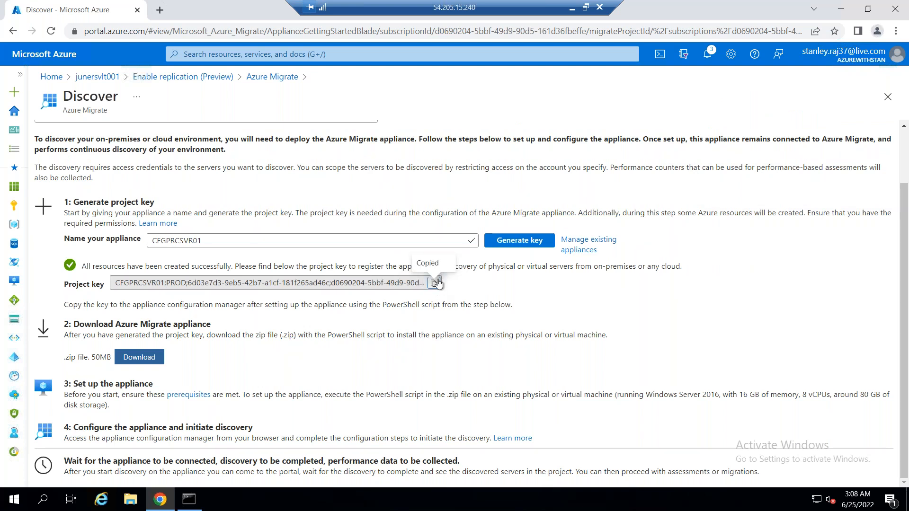
Switch to the untitled Notepad note on the local computer and paste the project key below the existing entries
{"action": "left_click", "coordinate": [571, 8]}
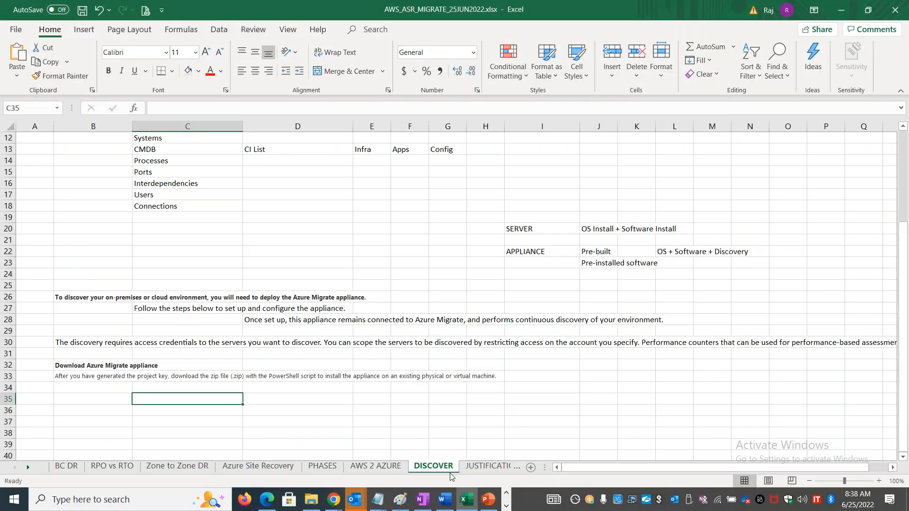
{"action": "left_click", "coordinate": [506, 506]}
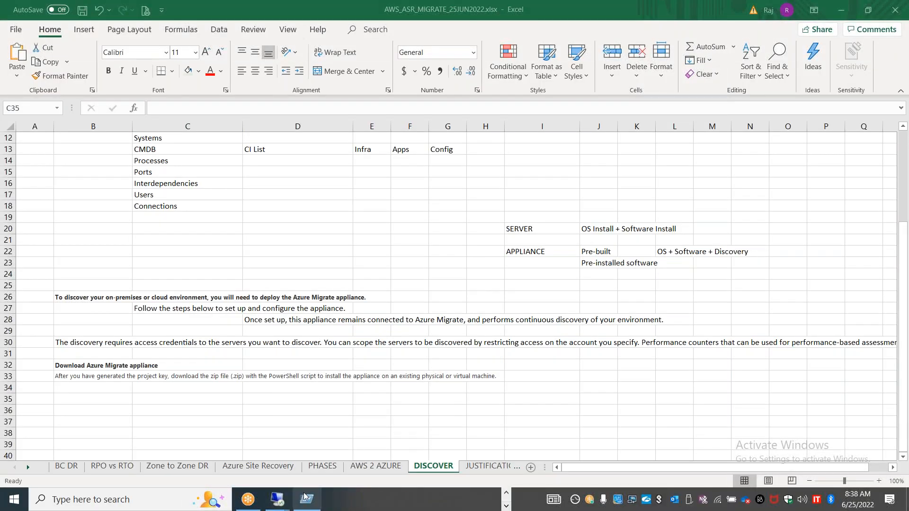
{"action": "left_click", "coordinate": [506, 492]}
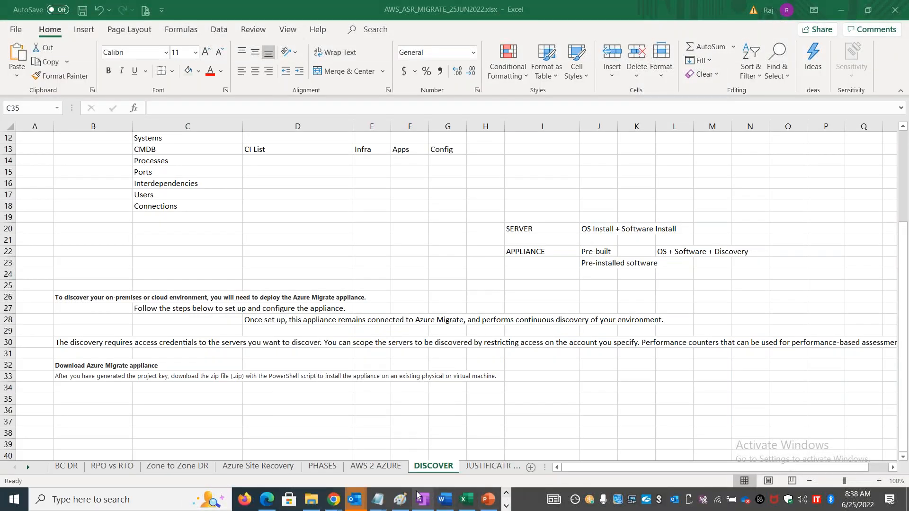
{"action": "left_click", "coordinate": [386, 498]}
{"action": "left_click", "coordinate": [573, 449]}
{"action": "left_click", "coordinate": [527, 298]}
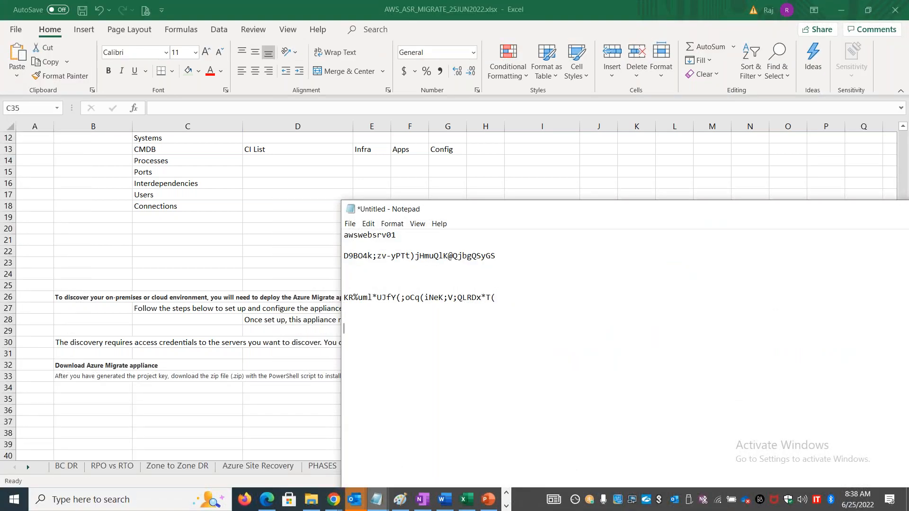
{"action": "key", "text": "ctrl+v"}
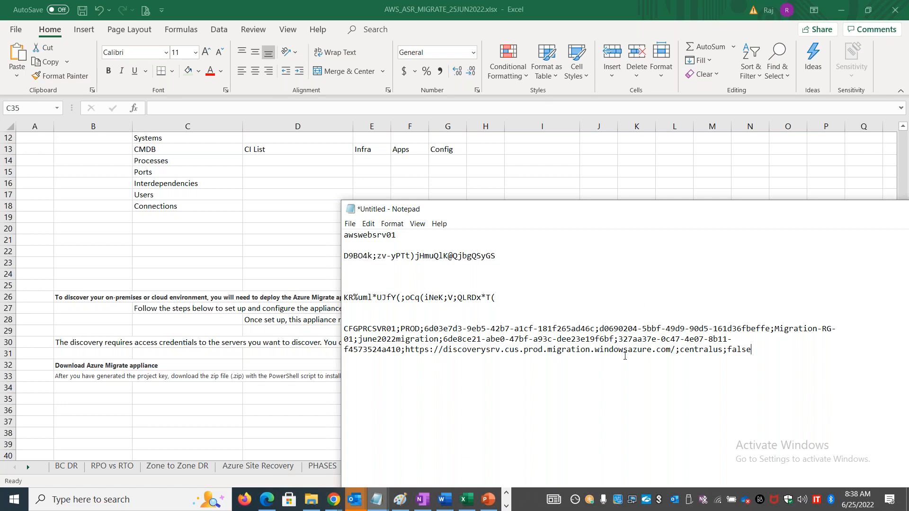
Return to the Discover page in the 54.205.15.240 session and download the Azure Migrate appliance zip file
{"action": "left_click", "coordinate": [505, 505]}
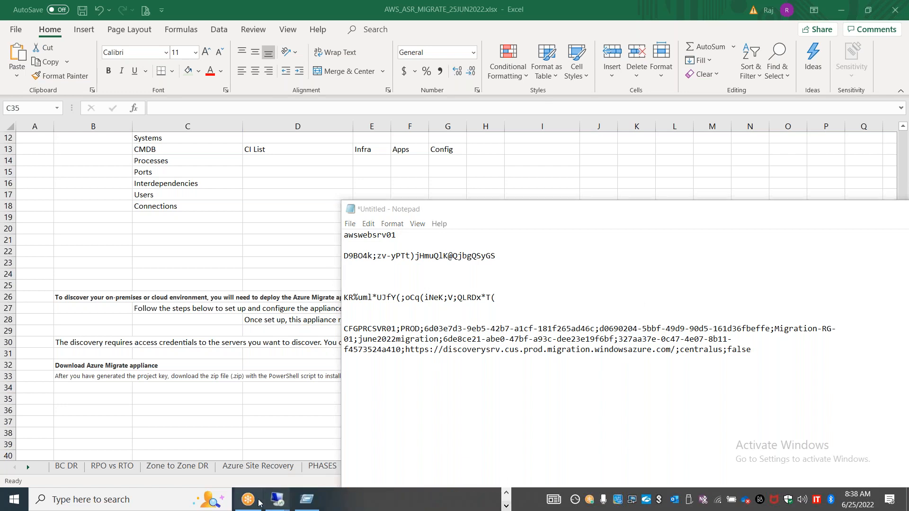
{"action": "mouse_move", "coordinate": [283, 501]}
{"action": "left_click", "coordinate": [249, 452]}
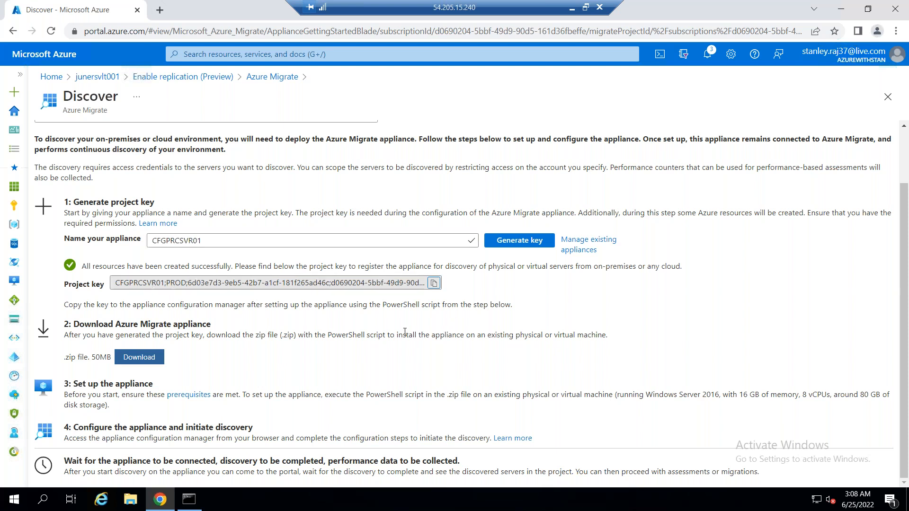
{"action": "left_click", "coordinate": [142, 360]}
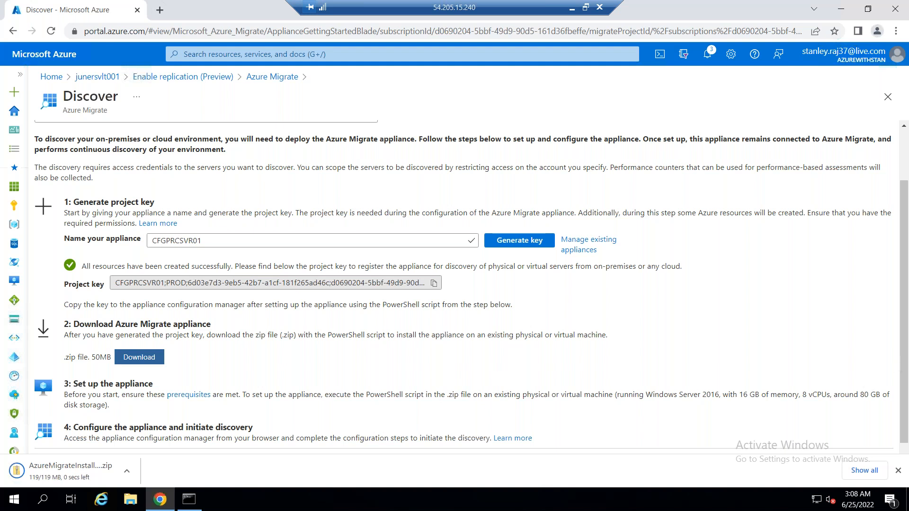
Open the appliance prerequisites in a new browser tab and highlight the operating system, memory, vCPU and disk requirements under "Set up the appliance"
{"action": "scroll", "coordinate": [781, 403], "scroll_direction": "down", "scroll_amount": 1}
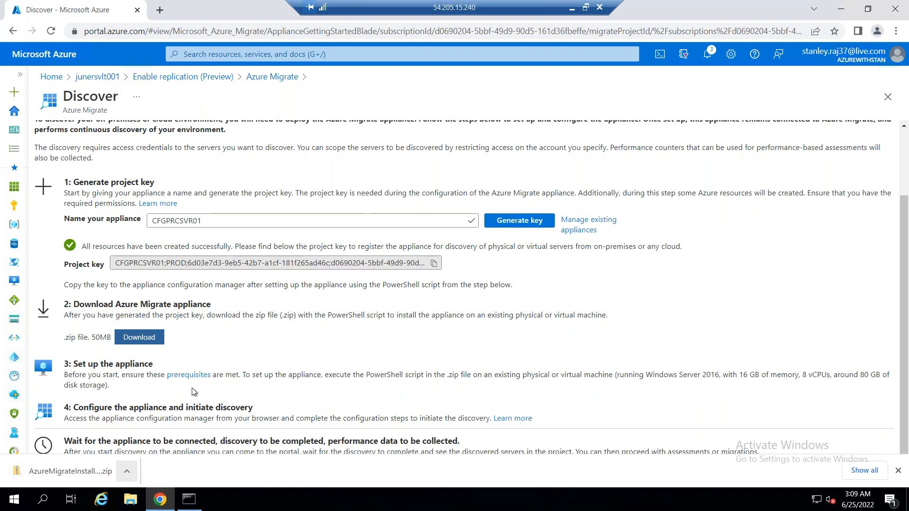
{"action": "right_click", "coordinate": [200, 370]}
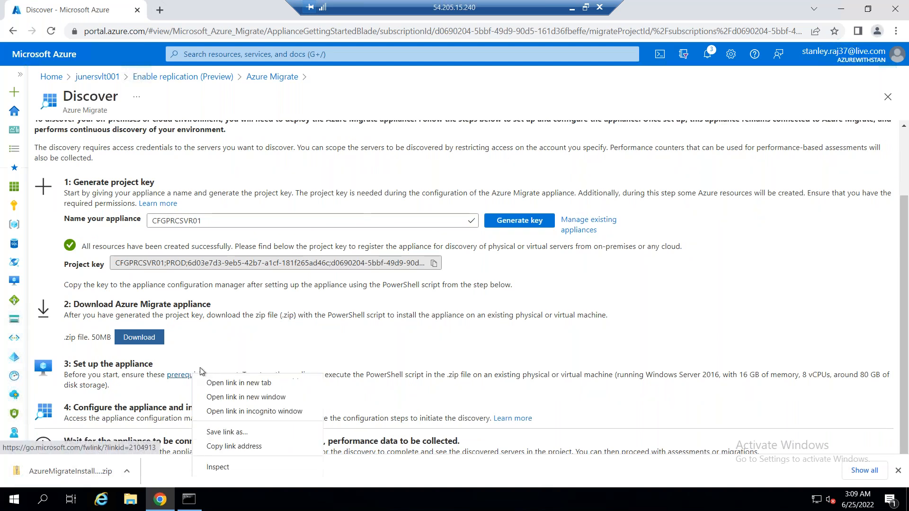
{"action": "left_click", "coordinate": [234, 383]}
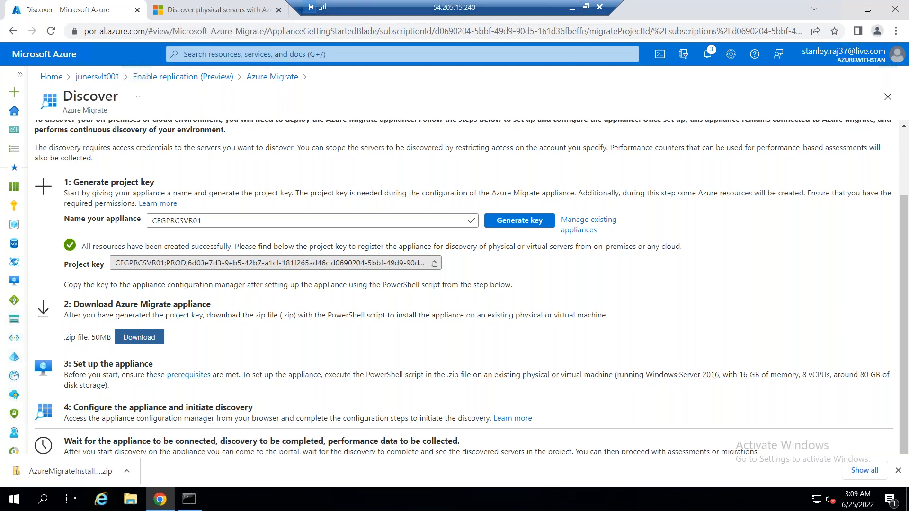
{"action": "left_click_drag", "start_coordinate": [649, 372], "coordinate": [106, 386]}
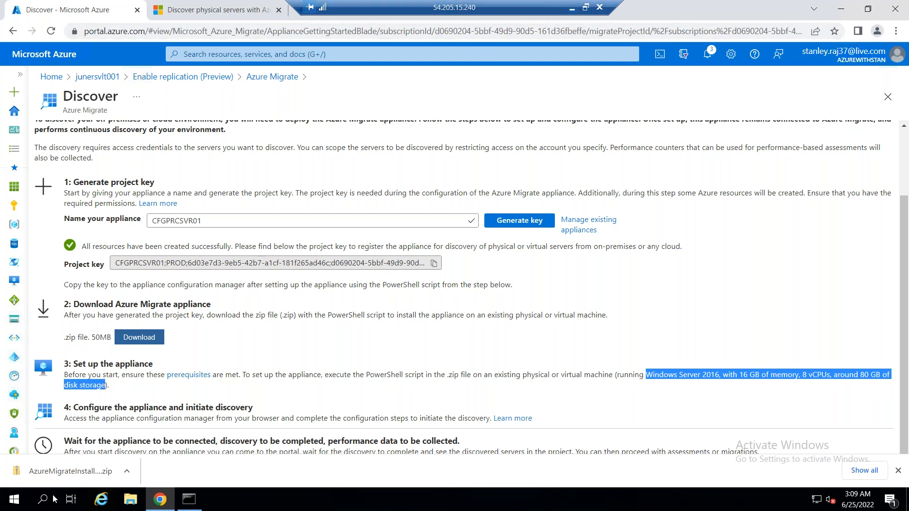
Check the remote server's disk capacity in Disk Management, then close it
{"action": "right_click", "coordinate": [23, 498]}
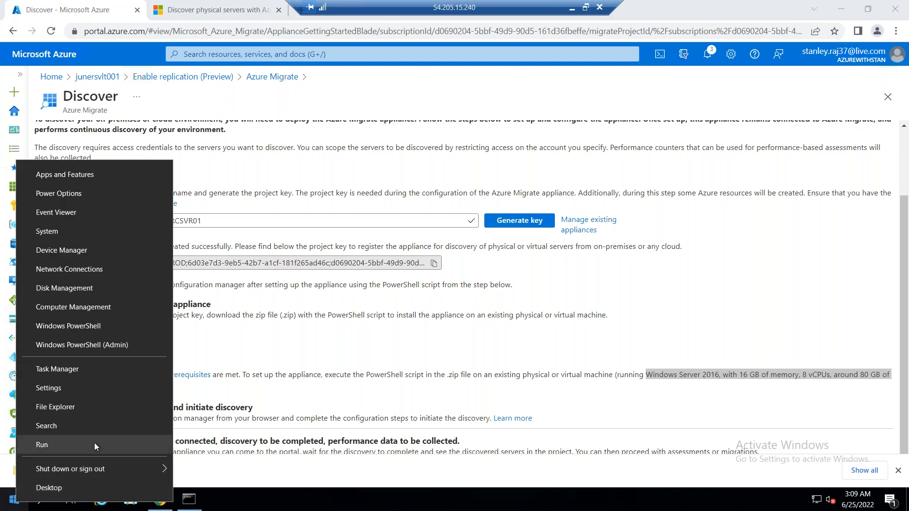
{"action": "left_click", "coordinate": [76, 287]}
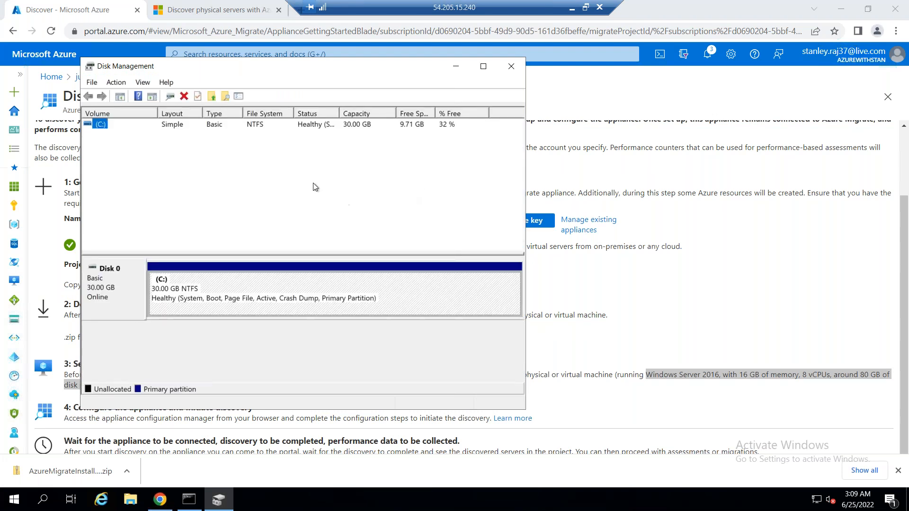
{"action": "left_click", "coordinate": [511, 66]}
Switch to the local browser's EC2 console and open the root volume attached to instance cfgprcsvr01 from its storage details
{"action": "left_click", "coordinate": [572, 7]}
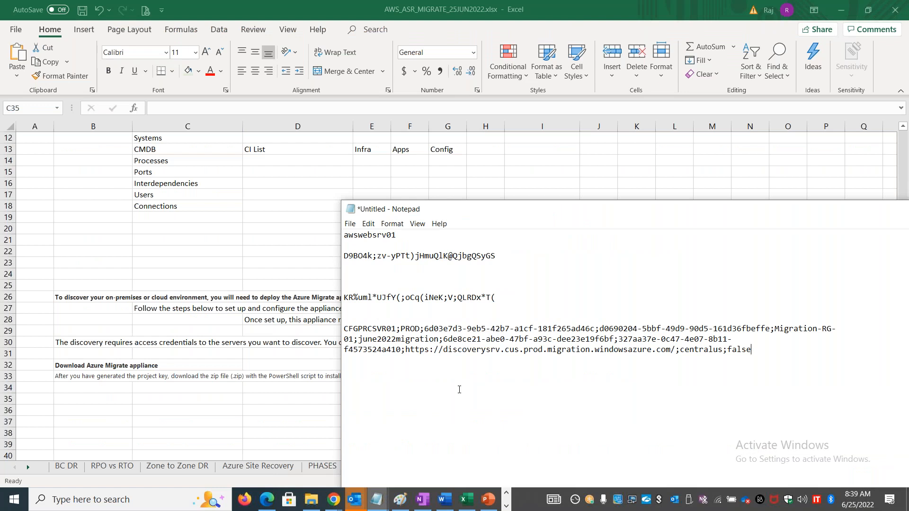
{"action": "left_click", "coordinate": [334, 499]}
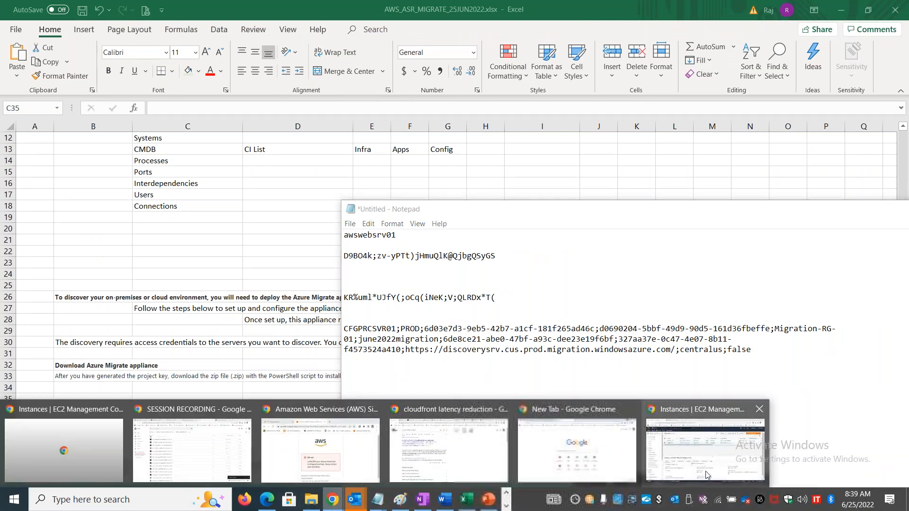
{"action": "left_click", "coordinate": [732, 462]}
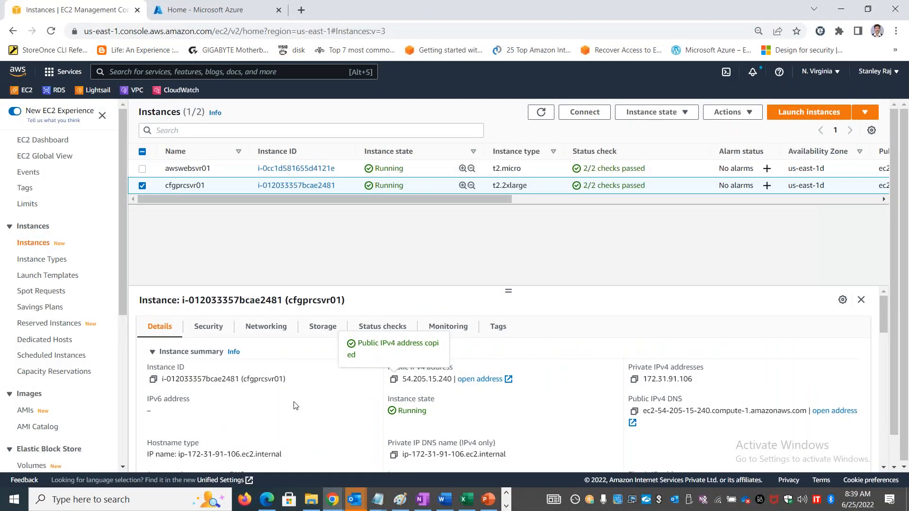
{"action": "left_click", "coordinate": [323, 326]}
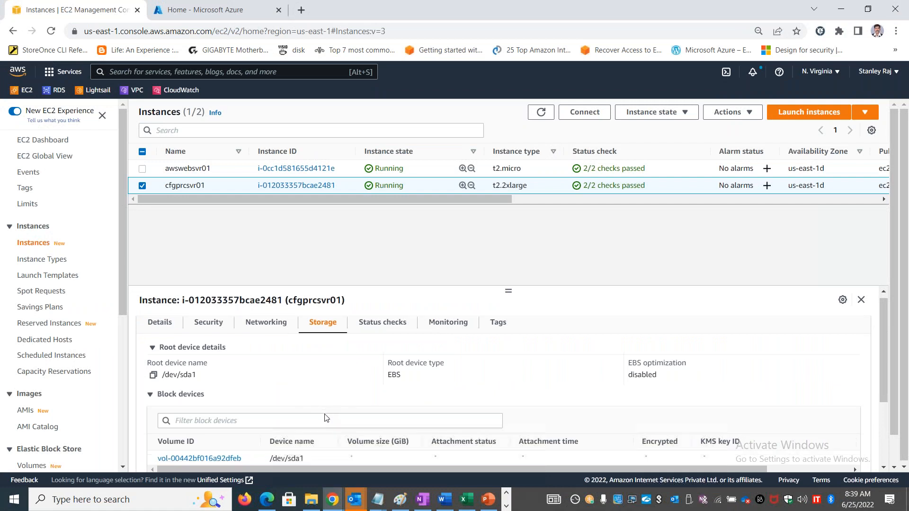
{"action": "scroll", "coordinate": [222, 359], "scroll_direction": "down", "scroll_amount": 2}
{"action": "left_click", "coordinate": [214, 350]}
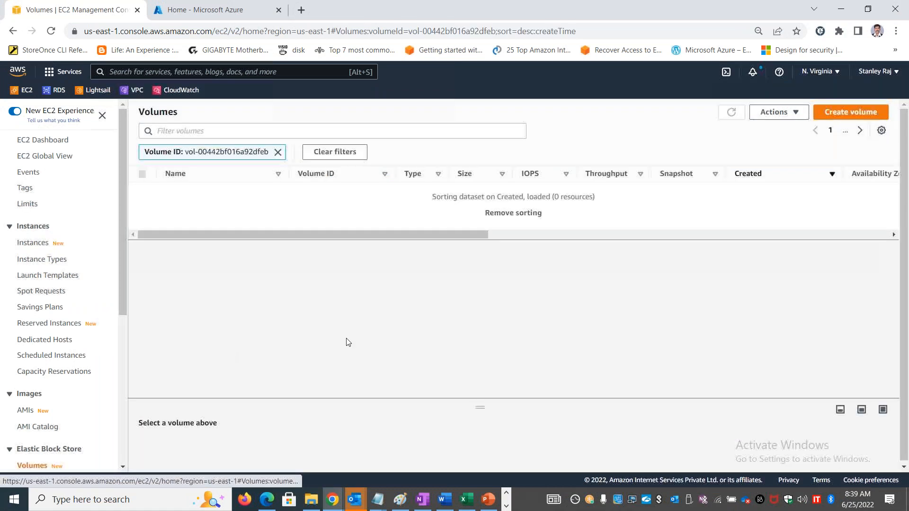
Modify the cfgprcsvr01 root volume to a size of 150 GiB and confirm the modification
{"action": "left_click", "coordinate": [142, 191]}
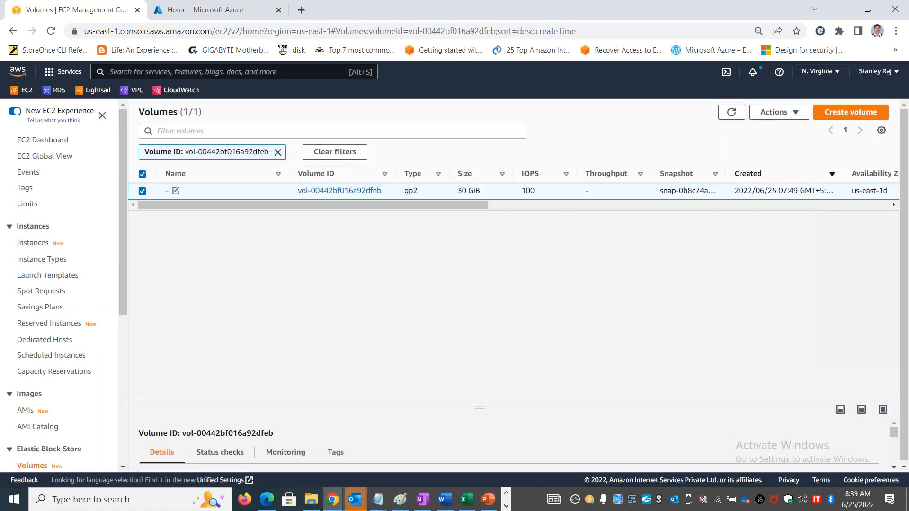
{"action": "left_click", "coordinate": [776, 112]}
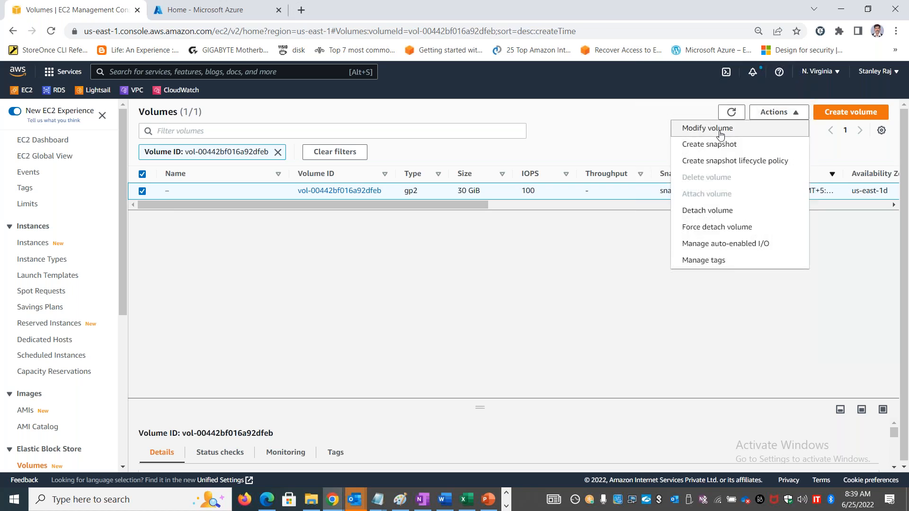
{"action": "left_click", "coordinate": [720, 131]}
{"action": "left_click_drag", "start_coordinate": [113, 321], "coordinate": [49, 327]}
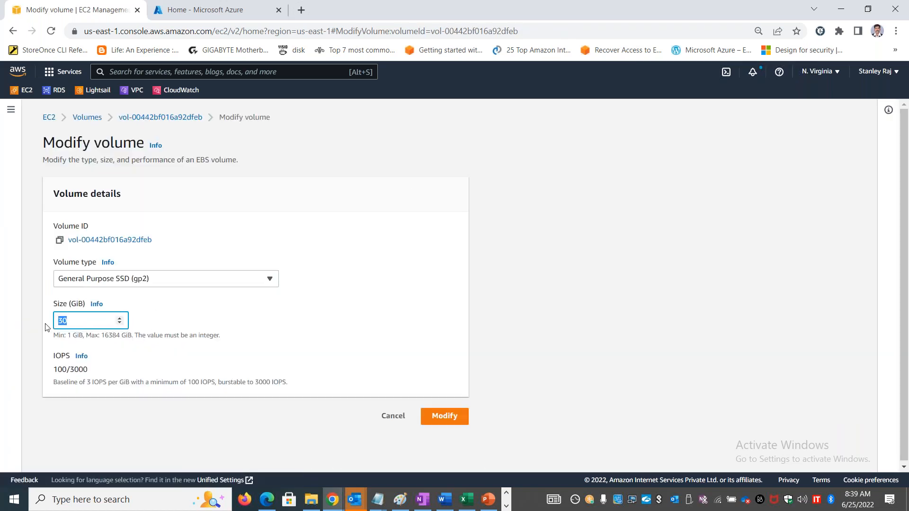
{"action": "type", "text": "1"}
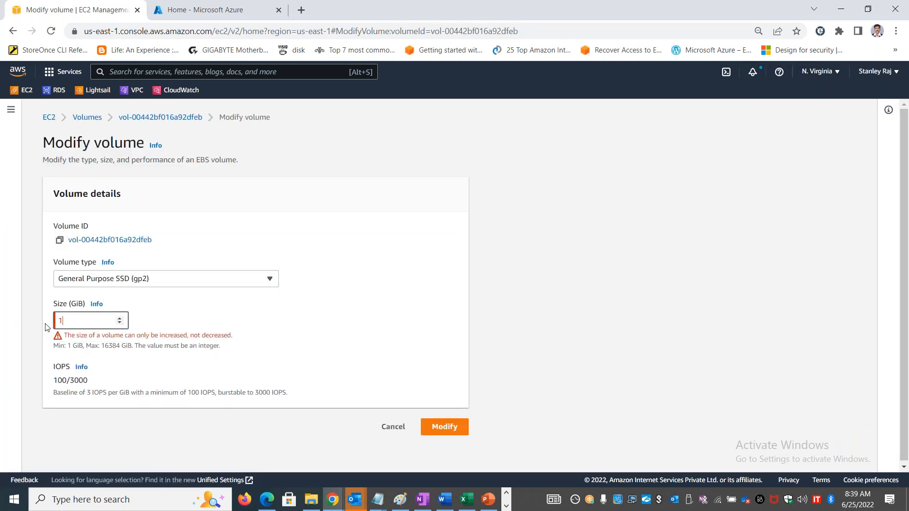
{"action": "type", "text": "50"}
{"action": "left_click", "coordinate": [442, 416]}
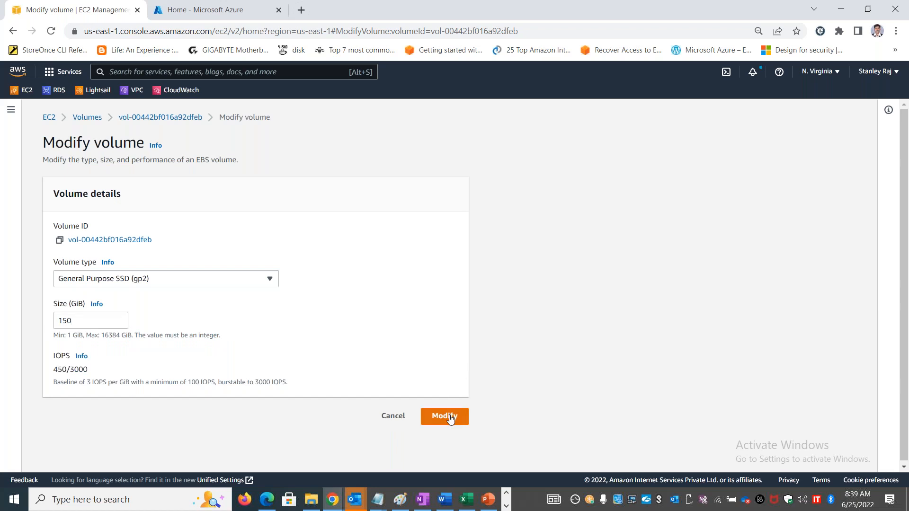
{"action": "left_click", "coordinate": [585, 385]}
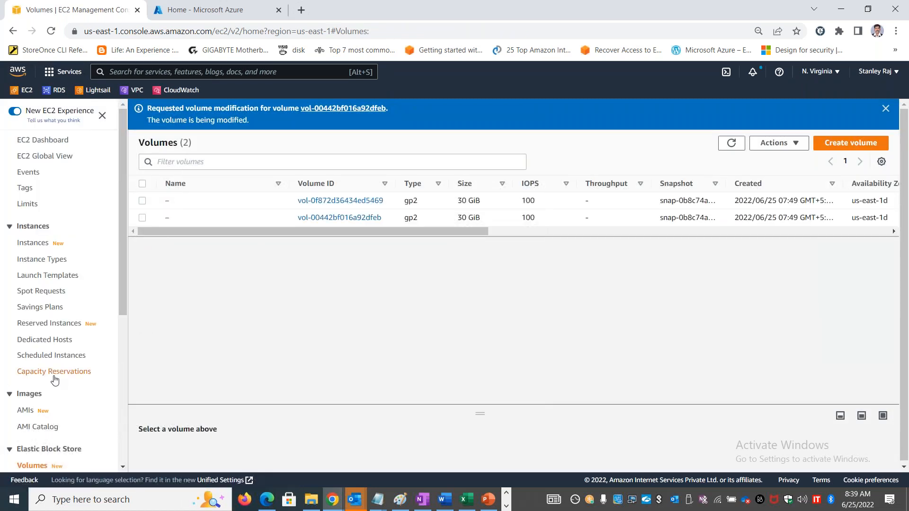
Switch to the appliance server's remote desktop session and open Disk Management
{"action": "left_click", "coordinate": [506, 505]}
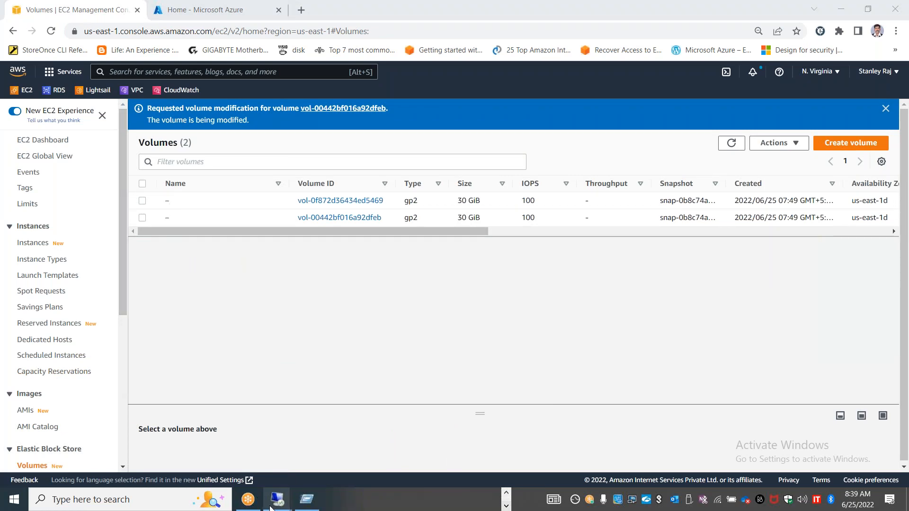
{"action": "mouse_move", "coordinate": [276, 499]}
{"action": "left_click", "coordinate": [232, 462]}
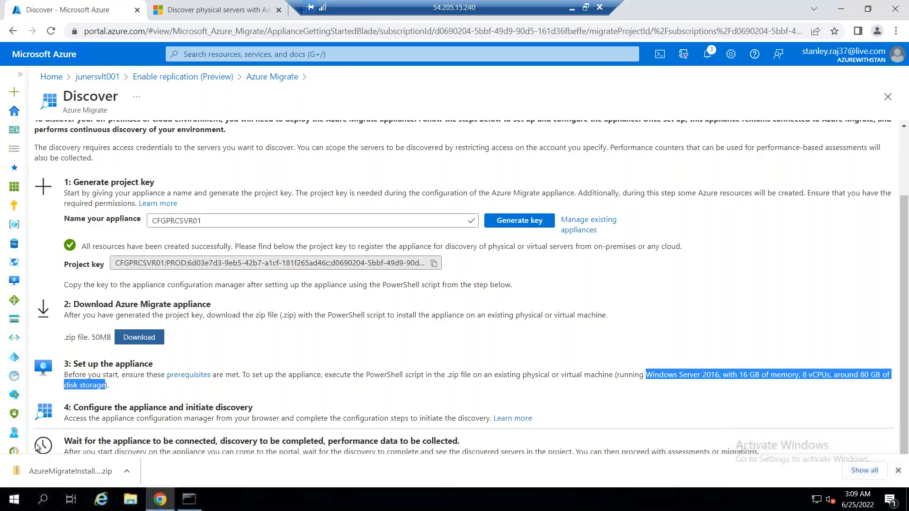
{"action": "right_click", "coordinate": [14, 499]}
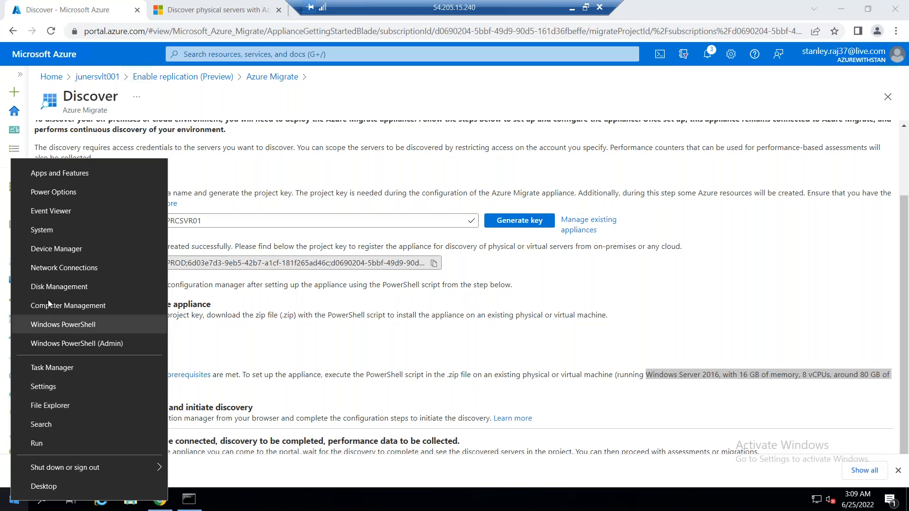
{"action": "left_click", "coordinate": [61, 291]}
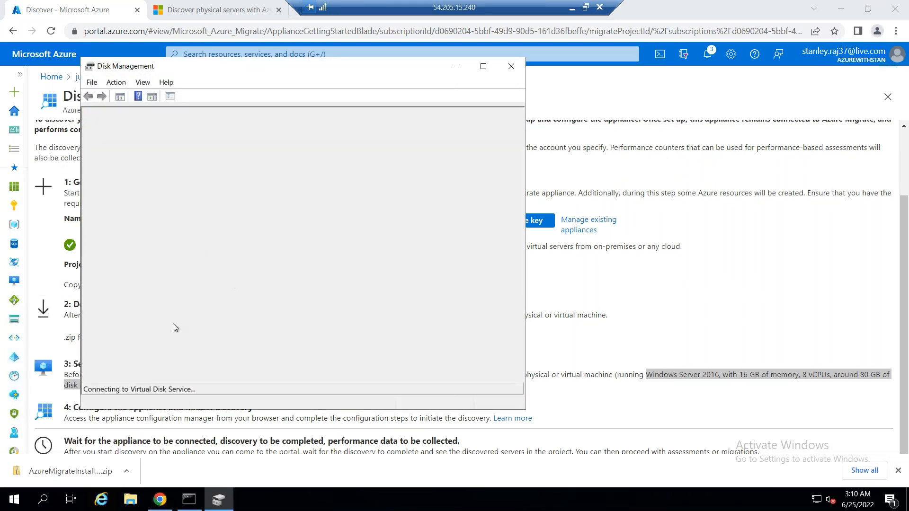
Extend the C: volume across all of Disk 0's unallocated space, then close Disk Management
{"action": "right_click", "coordinate": [268, 300]}
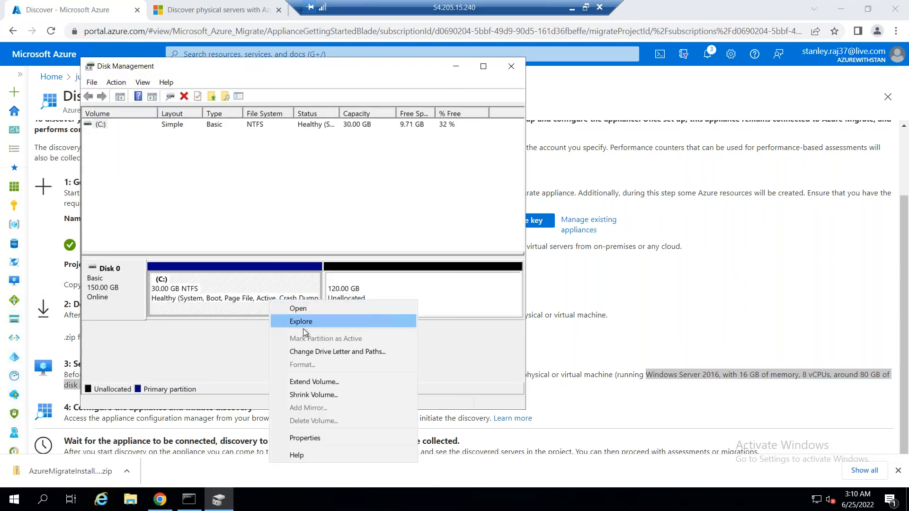
{"action": "left_click", "coordinate": [319, 381]}
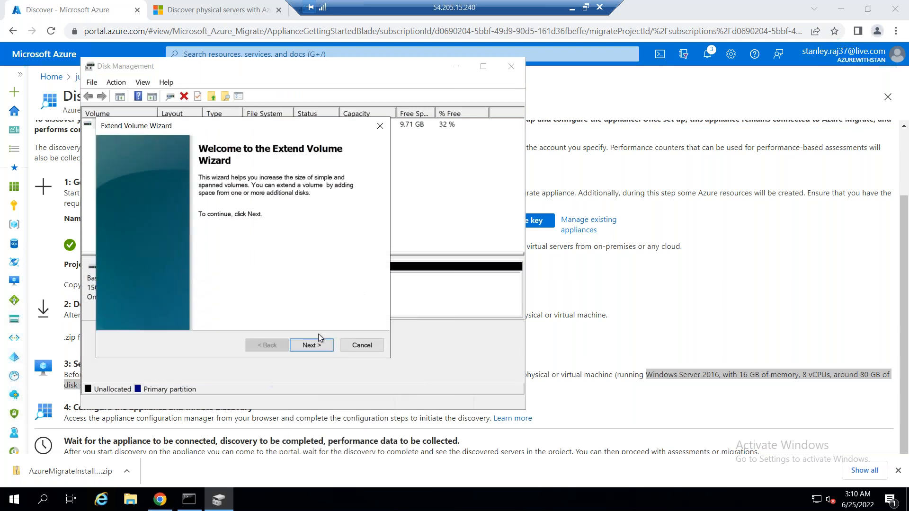
{"action": "left_click", "coordinate": [317, 345]}
{"action": "left_click", "coordinate": [316, 346]}
{"action": "left_click", "coordinate": [317, 345]}
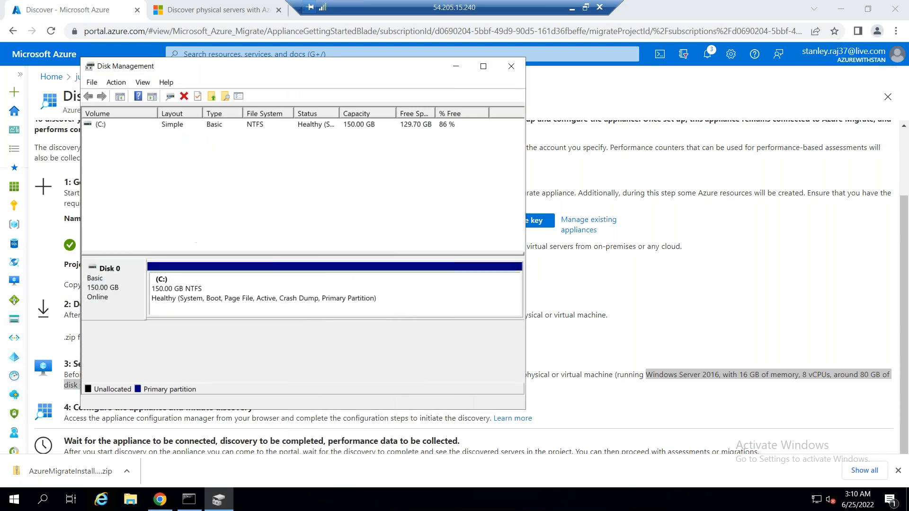
{"action": "left_click", "coordinate": [512, 63]}
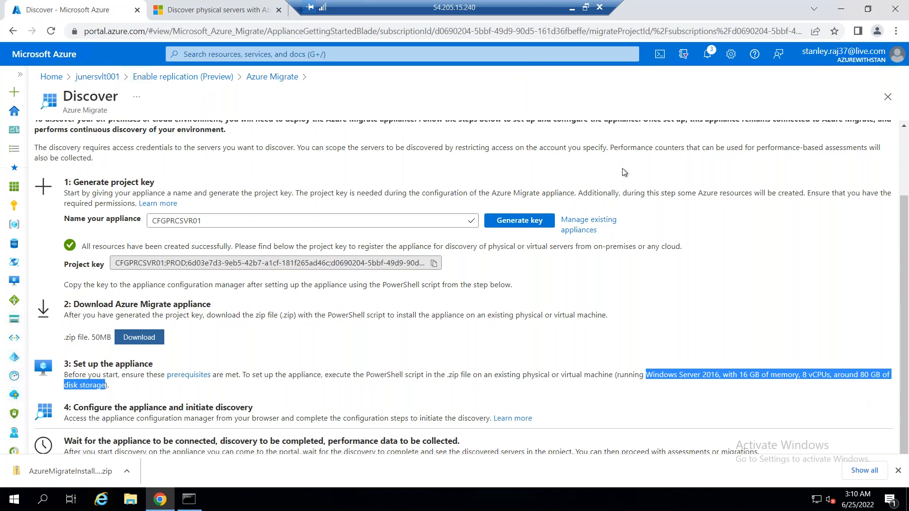
Switch to the Excel workbook, paste the copied server requirements into B21 of the DISCOVER sheet in the sheet's own formatting, and minimize Excel
{"action": "left_click", "coordinate": [572, 9]}
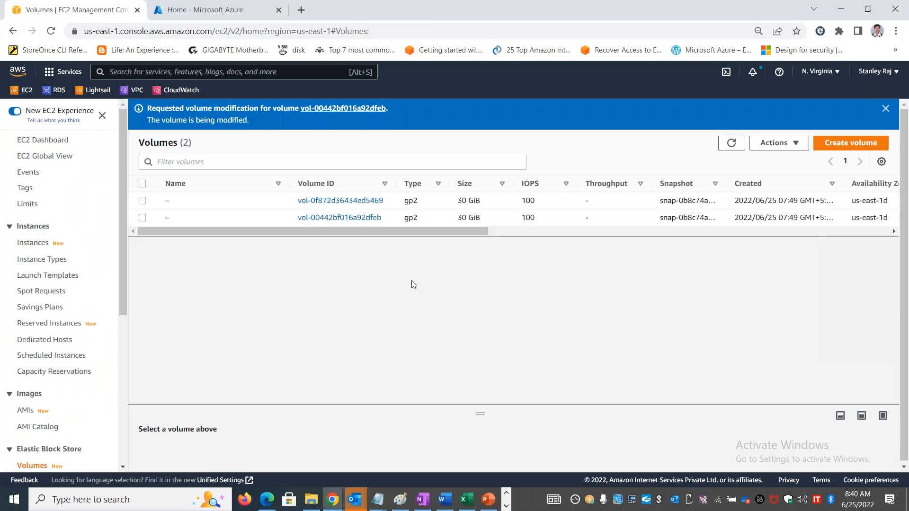
{"action": "left_click", "coordinate": [466, 499]}
{"action": "left_click", "coordinate": [182, 409]}
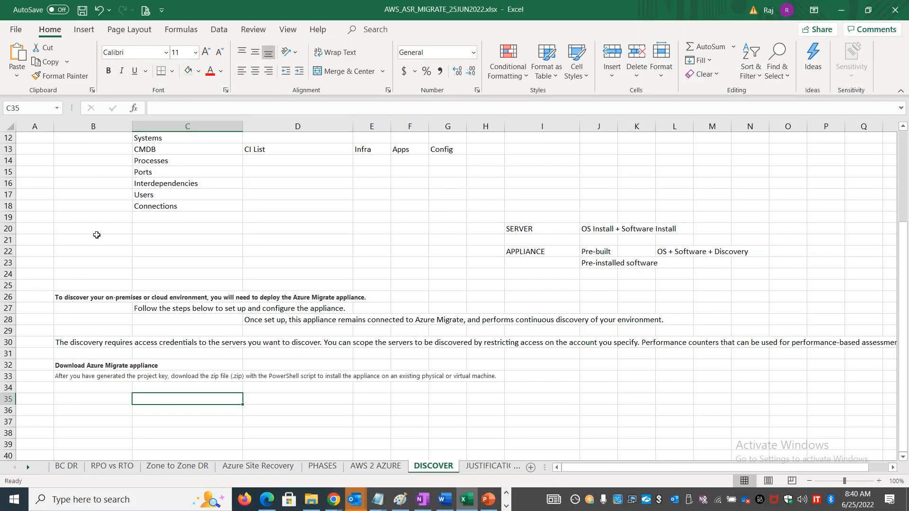
{"action": "left_click", "coordinate": [93, 241]}
{"action": "type", "text": "Windows Server 2016, with 16 GB of memory, 8 vCPUs, around 80 GB of disk storage"}
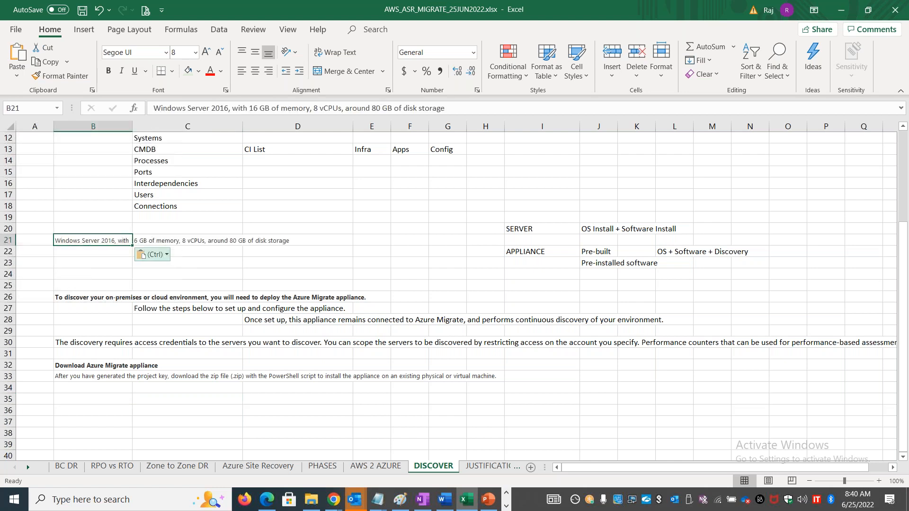
{"action": "left_click", "coordinate": [152, 254]}
{"action": "left_click", "coordinate": [163, 290]}
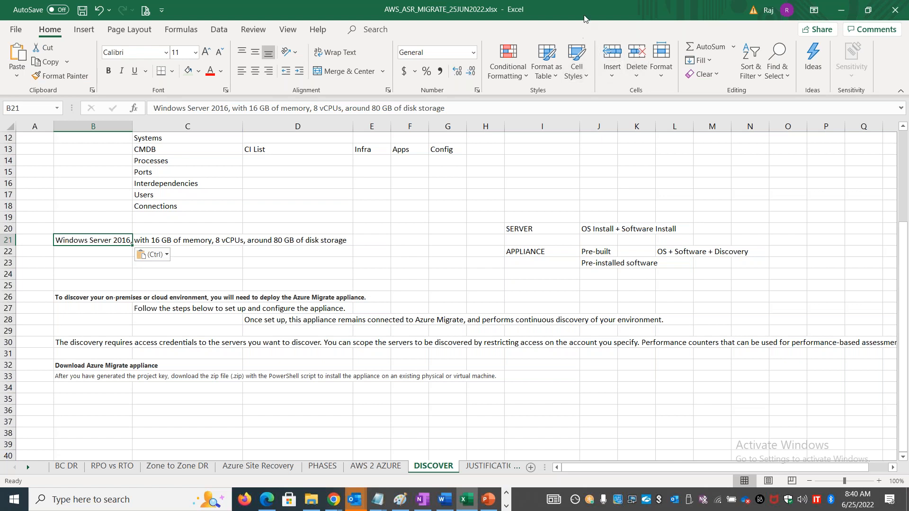
{"action": "left_click_drag", "start_coordinate": [537, 96], "coordinate": [520, 132]}
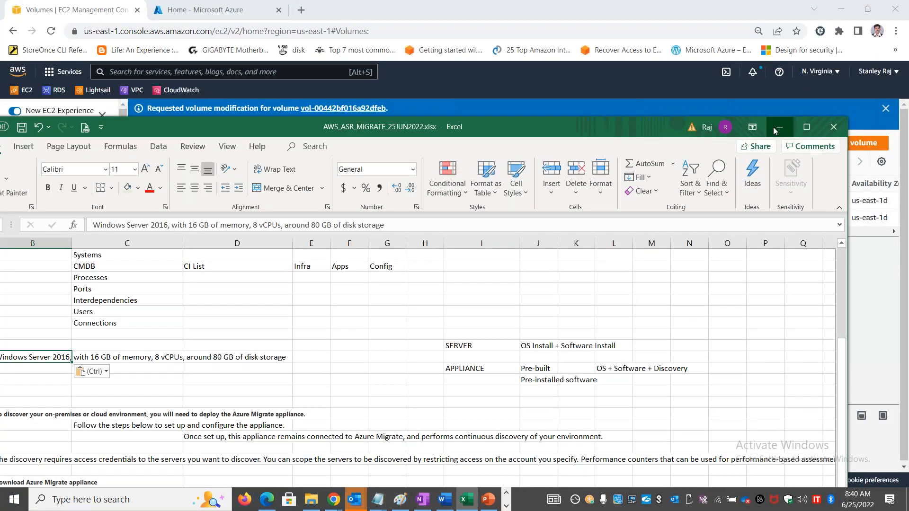
{"action": "left_click", "coordinate": [774, 131]}
Return to the appliance server, show the downloaded AzureMigrateInstaller zip in its folder, and extract all its files there
{"action": "mouse_move", "coordinate": [281, 498]}
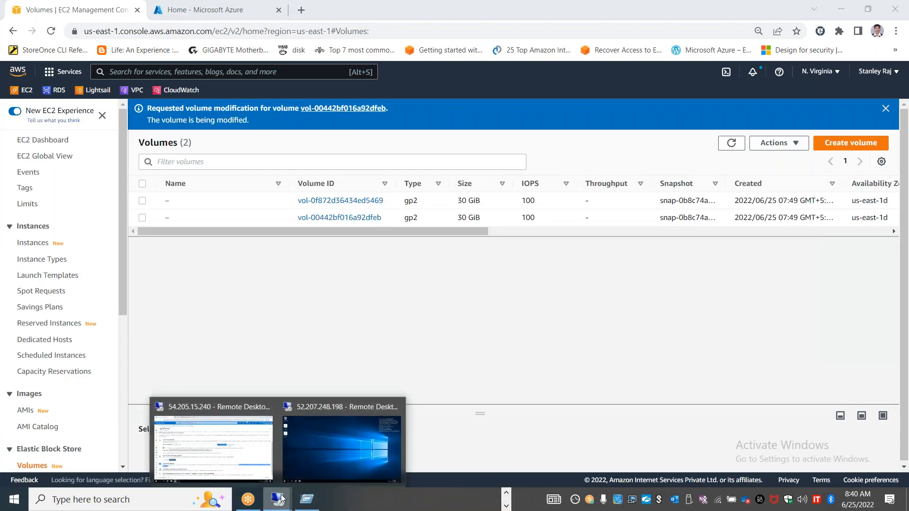
{"action": "left_click", "coordinate": [249, 456]}
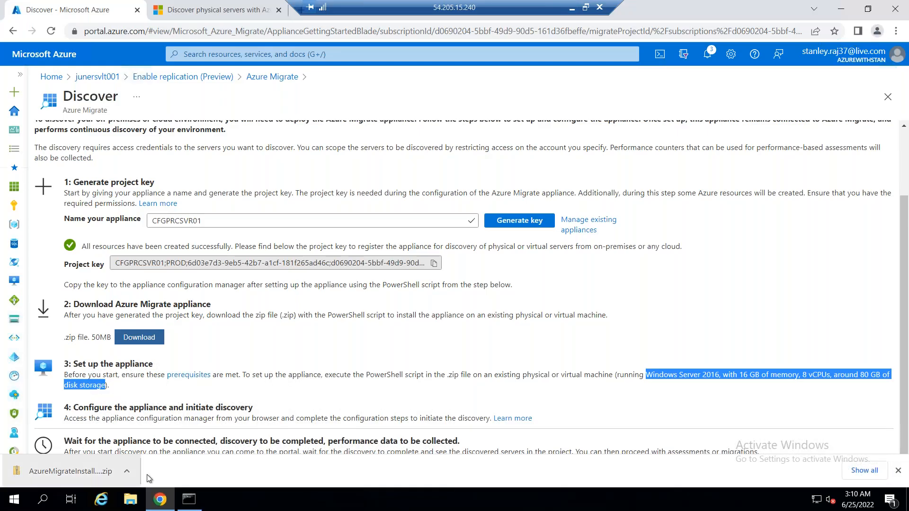
{"action": "left_click", "coordinate": [126, 471]}
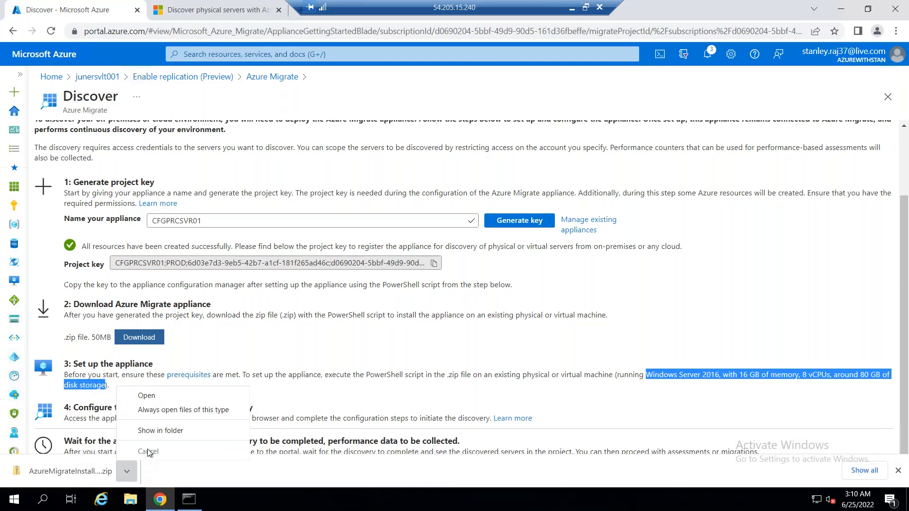
{"action": "left_click", "coordinate": [166, 431]}
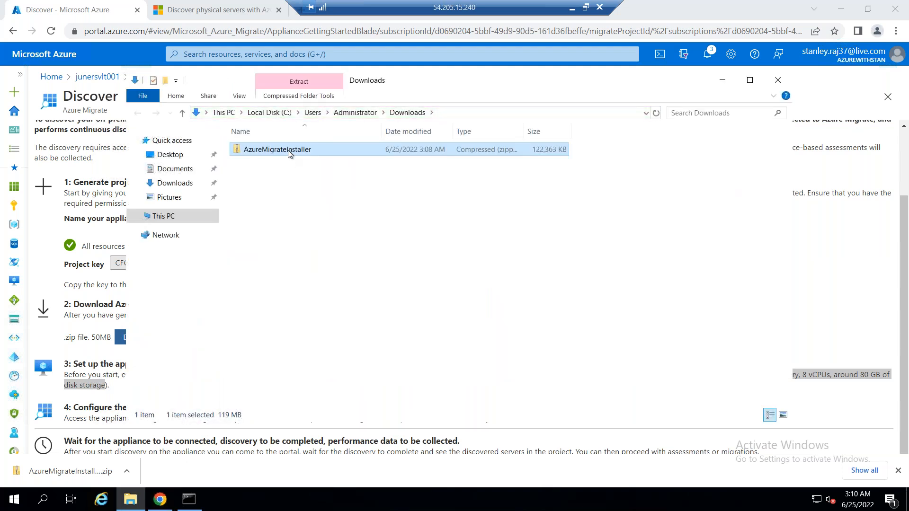
{"action": "right_click", "coordinate": [287, 151]}
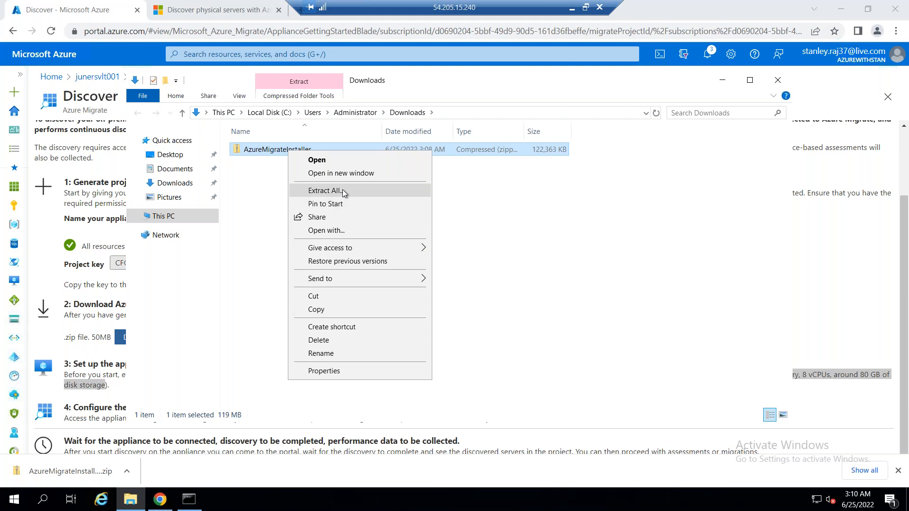
{"action": "left_click", "coordinate": [342, 190]}
{"action": "left_click", "coordinate": [534, 372]}
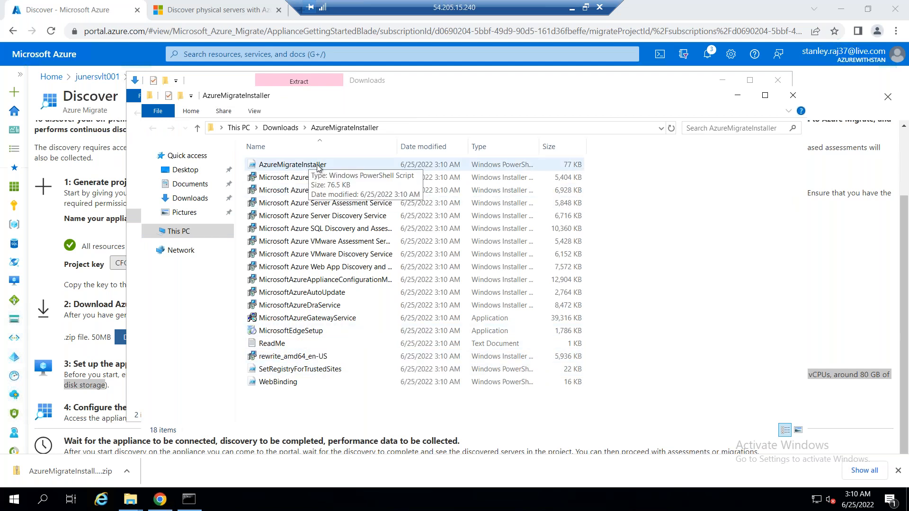
Open PowerShell directly in the extracted AzureMigrateInstaller folder
{"action": "left_click", "coordinate": [392, 129]}
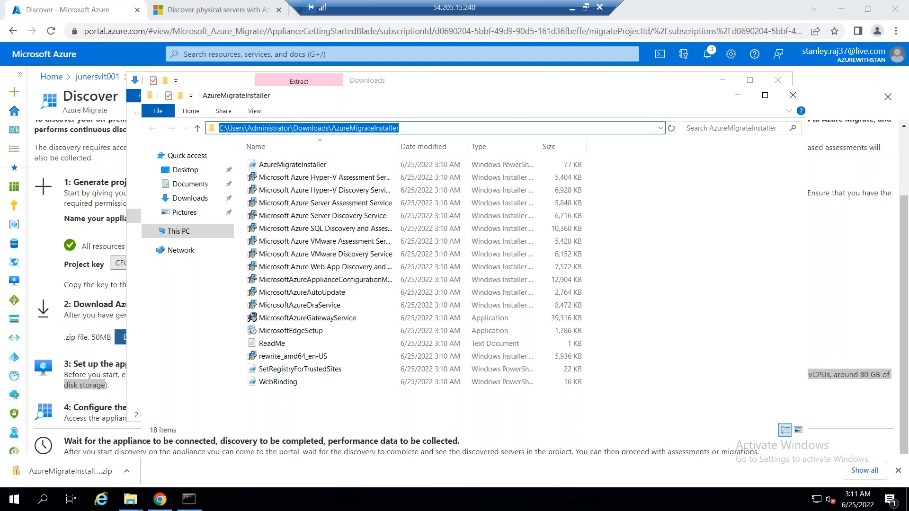
{"action": "type", "text": "powershell"}
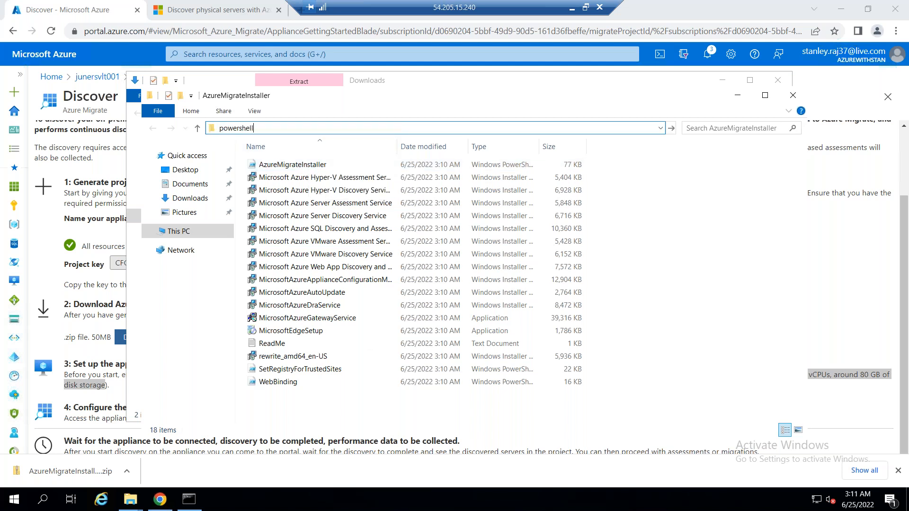
{"action": "key", "text": "Return"}
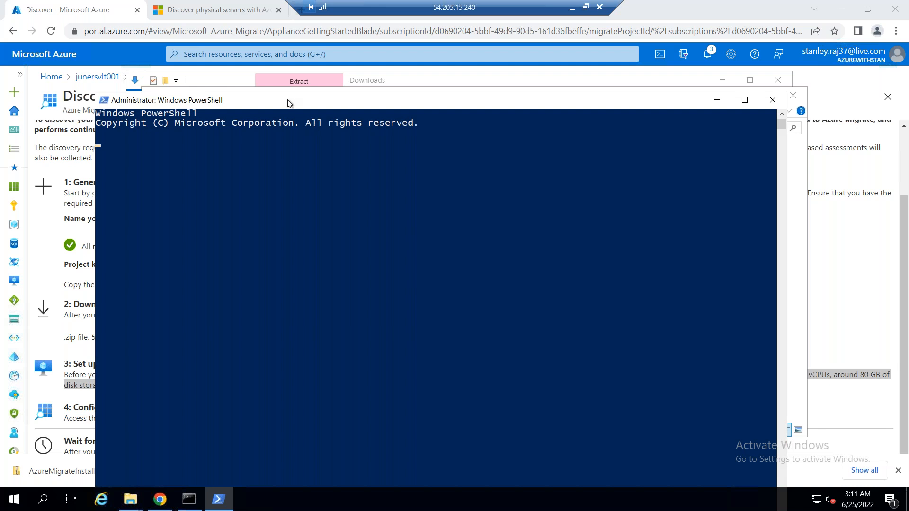
Run the script .\AzureMigrateInstaller.ps1 in PowerShell
{"action": "type", "text": "Azuremi"}
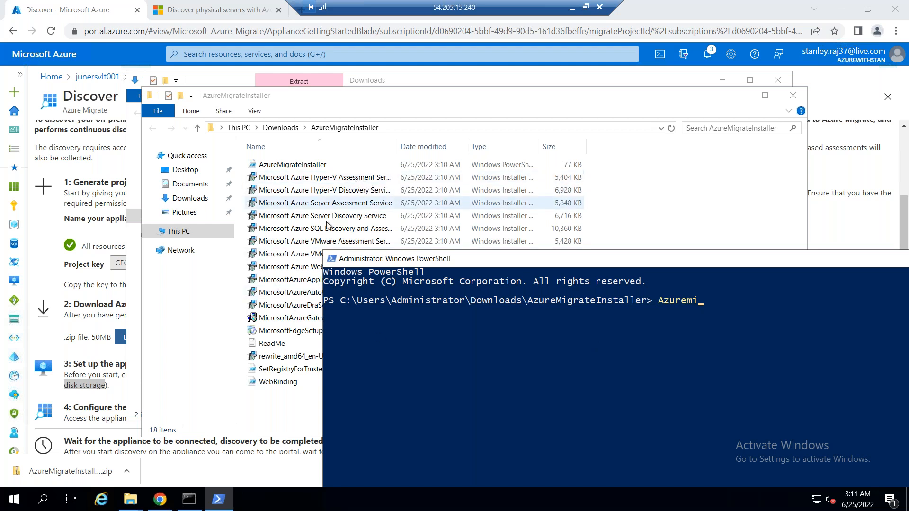
{"action": "left_click", "coordinate": [742, 311]}
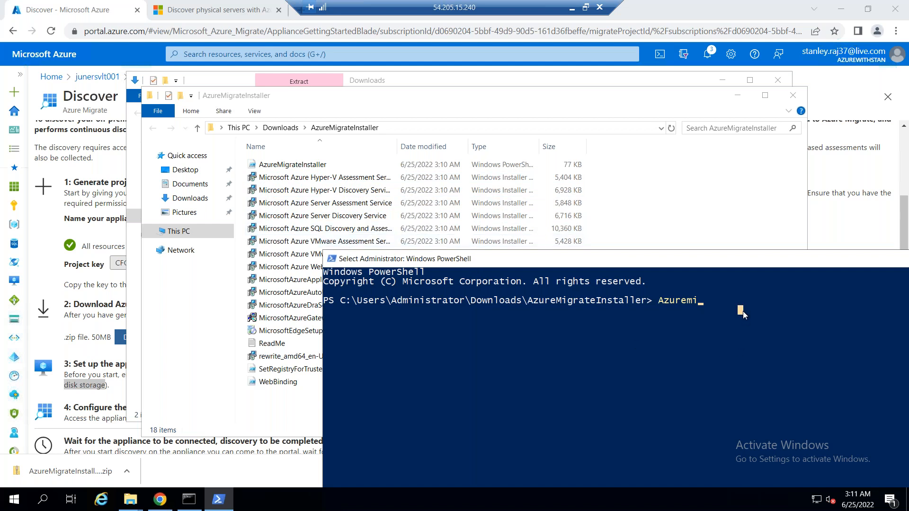
{"action": "key", "text": "Tab"}
{"action": "key", "text": "Escape"}
{"action": "type", "text": "grat"}
{"action": "key", "text": "BackSpace"}
{"action": "key", "text": "BackSpace"}
{"action": "key", "text": "BackSpace"}
{"action": "key", "text": "BackSpace"}
{"action": "type", "text": "Azurem"}
{"action": "key", "text": "Tab"}
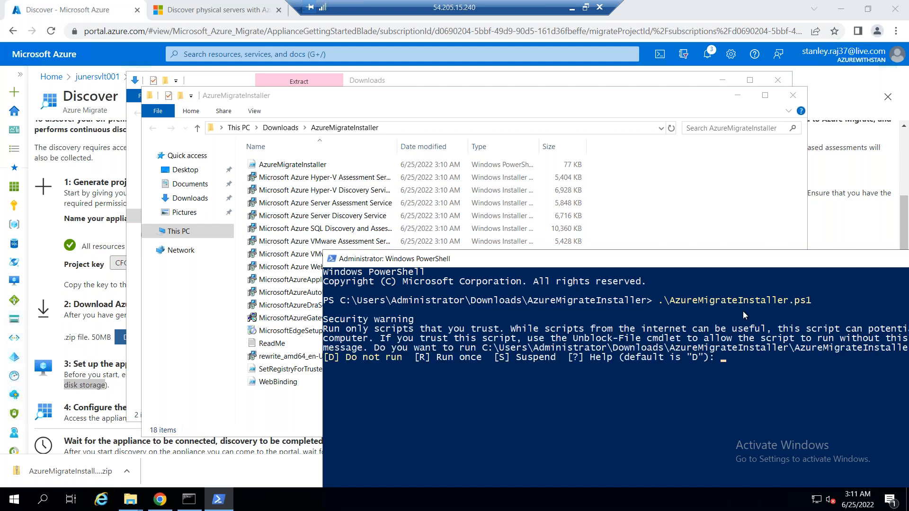
Reposition the PowerShell window and answer R to allow the installer script to run once
{"action": "left_click", "coordinate": [627, 245]}
{"action": "left_click", "coordinate": [819, 259]}
{"action": "left_click_drag", "start_coordinate": [653, 259], "coordinate": [567, 112]}
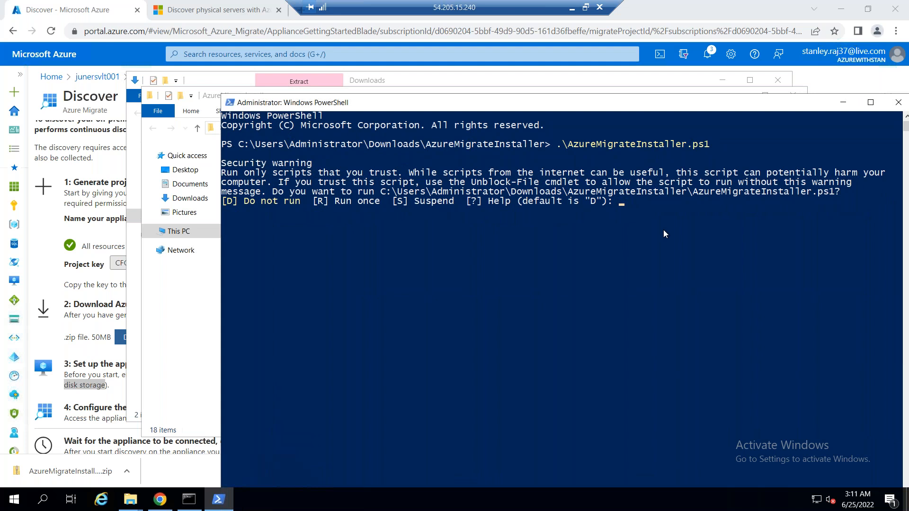
{"action": "type", "text": "R"}
{"action": "key", "text": "Return"}
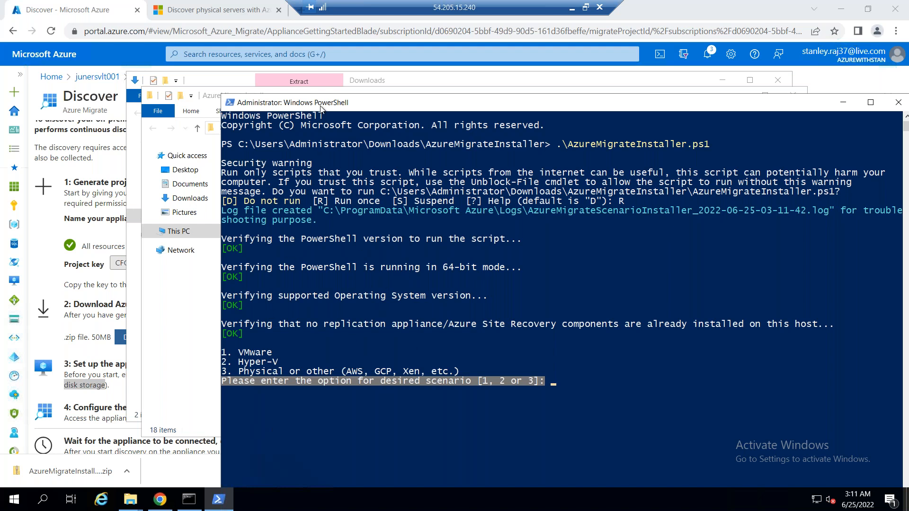
Choose scenario option 3, Physical or other (AWS, GCP, Xen, etc.), for the appliance
{"action": "left_click_drag", "start_coordinate": [524, 109], "coordinate": [653, 106]}
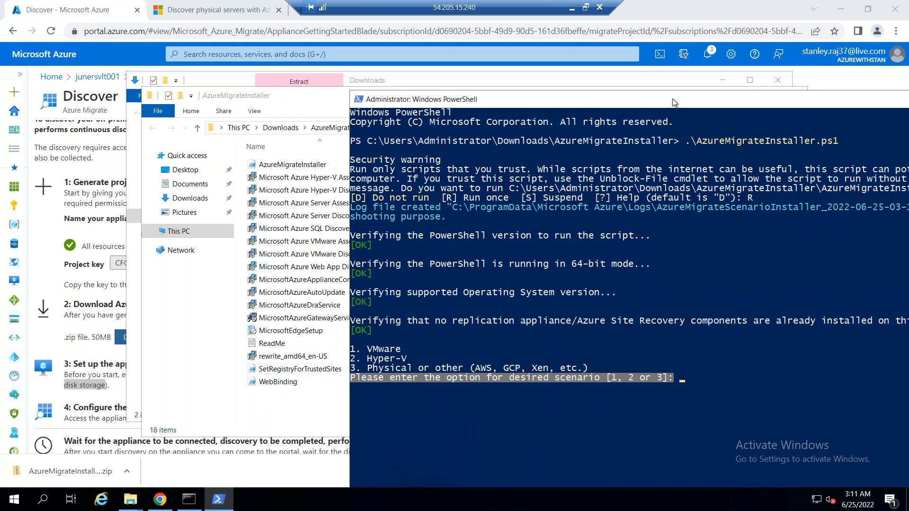
{"action": "left_click_drag", "start_coordinate": [671, 103], "coordinate": [472, 70]}
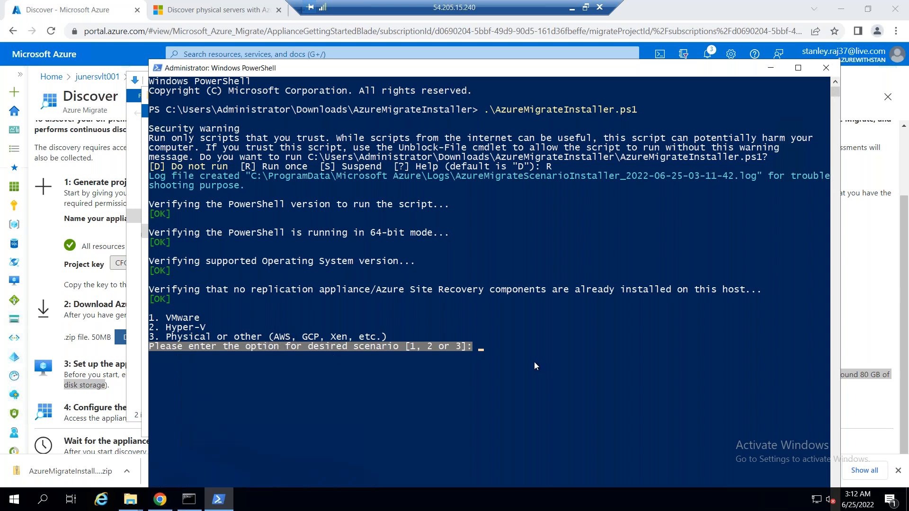
{"action": "type", "text": "3"}
{"action": "key", "text": "Return"}
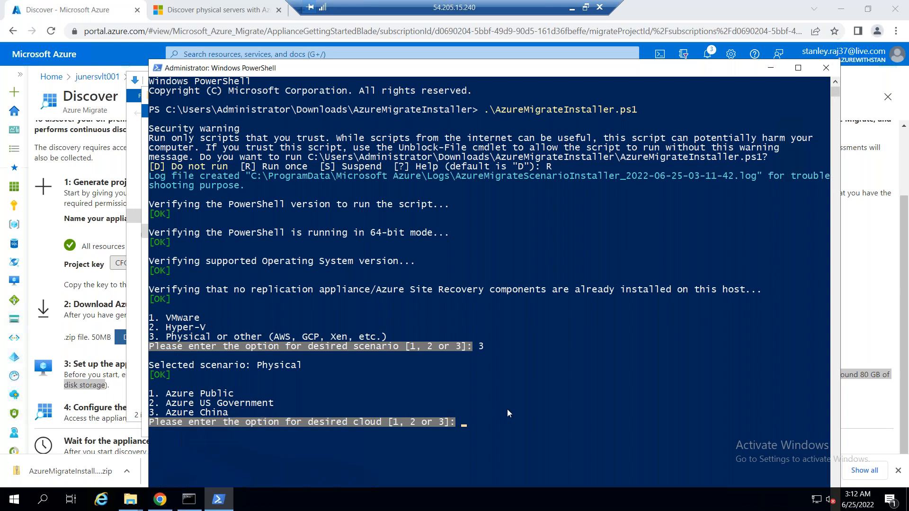
Choose option 1, Azure Public, as the cloud and option 1, default (public endpoint) connectivity, as the configuration
{"action": "type", "text": "1"}
{"action": "key", "text": "Return"}
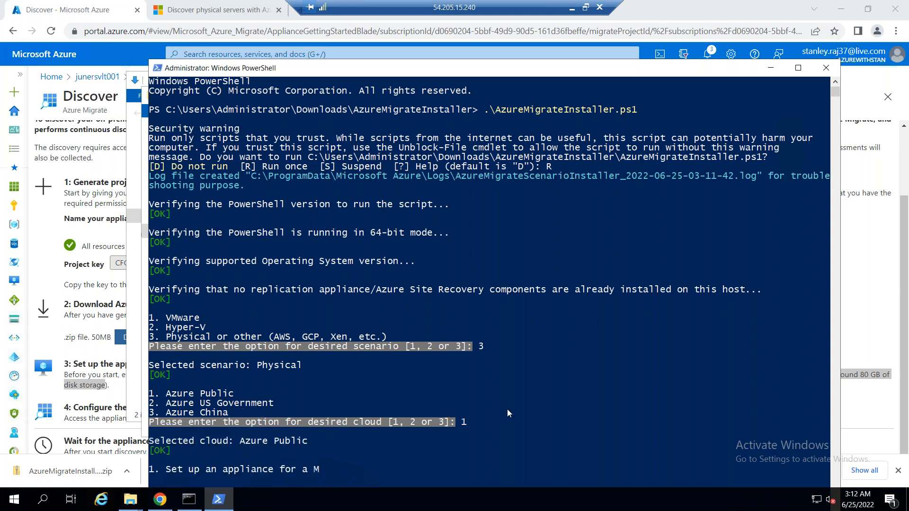
{"action": "scroll", "coordinate": [503, 407], "scroll_direction": "down", "scroll_amount": 3}
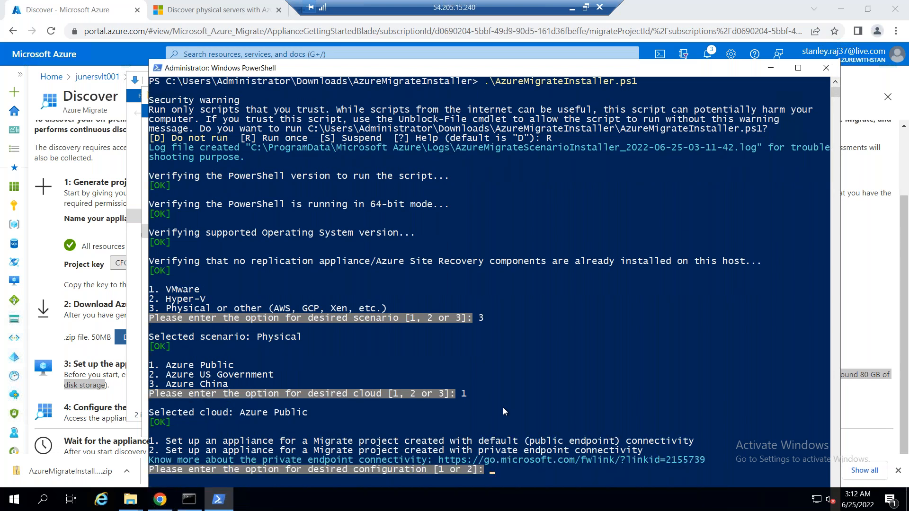
{"action": "scroll", "coordinate": [485, 402], "scroll_direction": "down", "scroll_amount": 1}
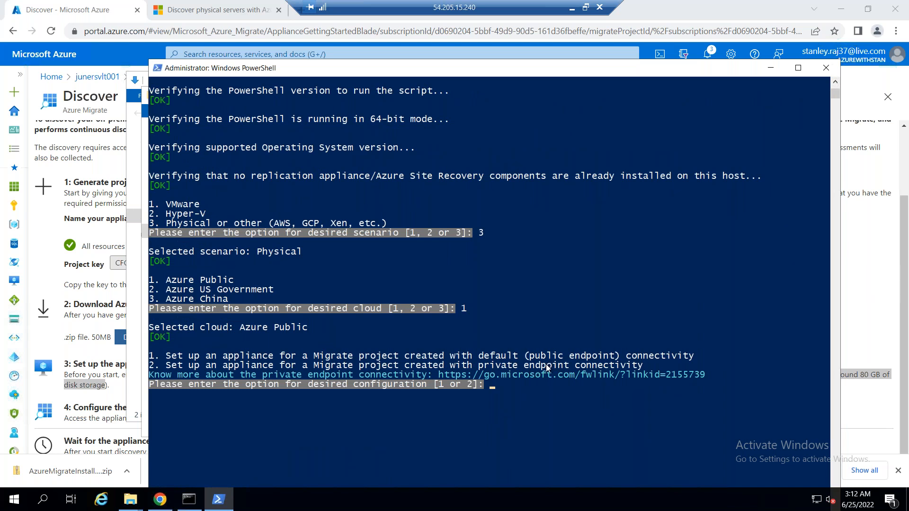
{"action": "type", "text": "1"}
{"action": "key", "text": "Return"}
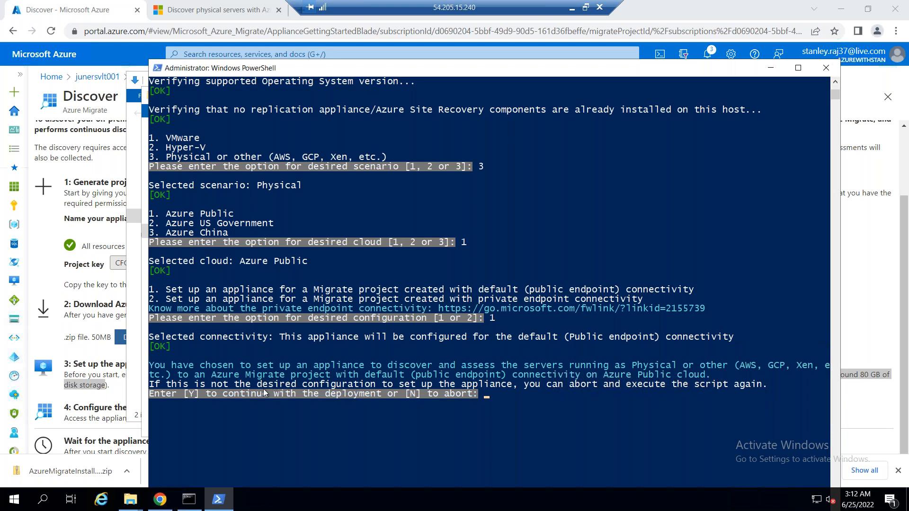
Answer Y to continue with the appliance deployment and follow the installer's progress output
{"action": "type", "text": "Y"}
{"action": "key", "text": "Return"}
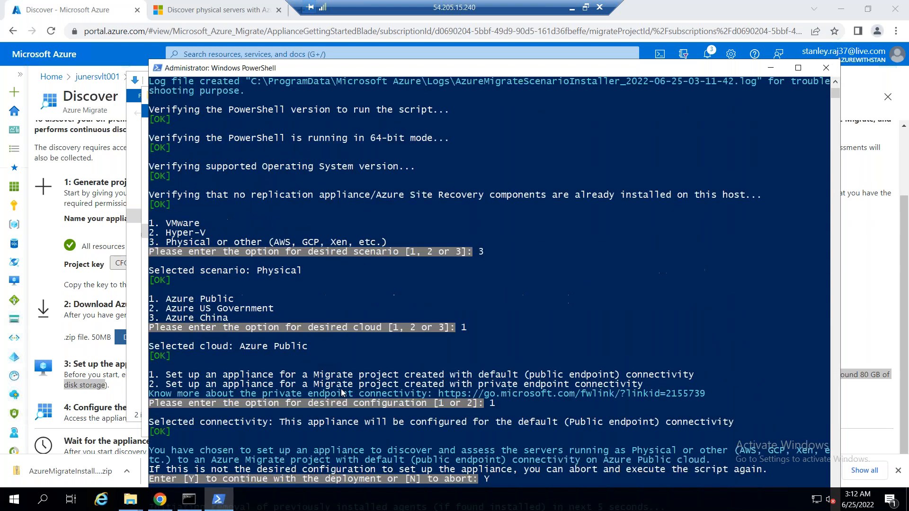
{"action": "scroll", "coordinate": [492, 416], "scroll_direction": "down", "scroll_amount": 3}
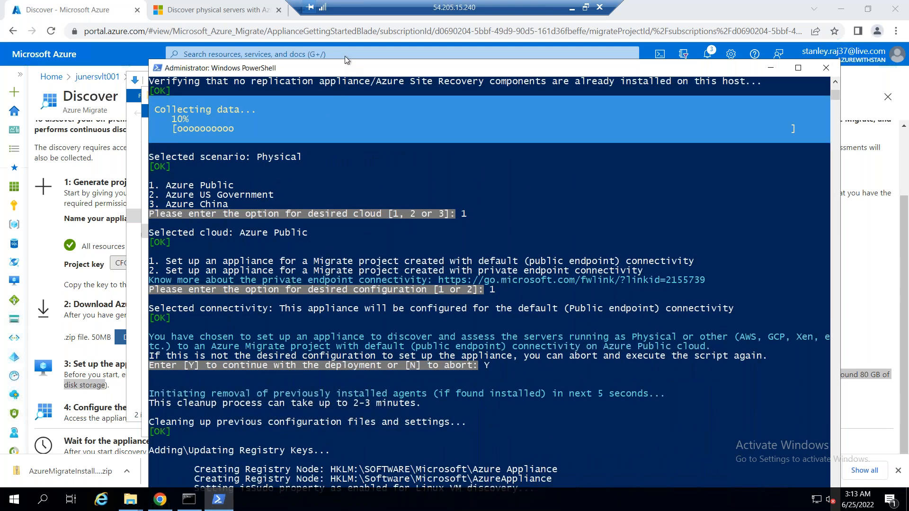
{"action": "left_click_drag", "start_coordinate": [332, 35], "coordinate": [268, 14]}
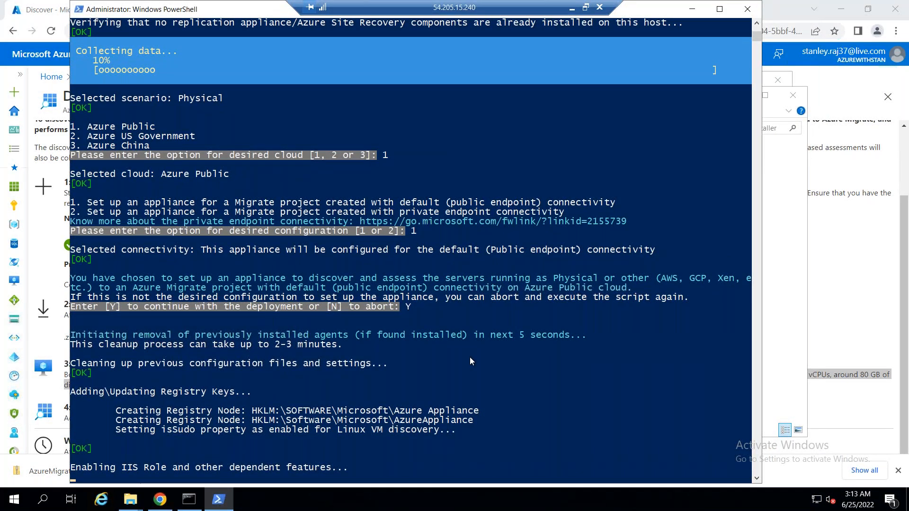
{"action": "scroll", "coordinate": [470, 361], "scroll_direction": "down", "scroll_amount": 2}
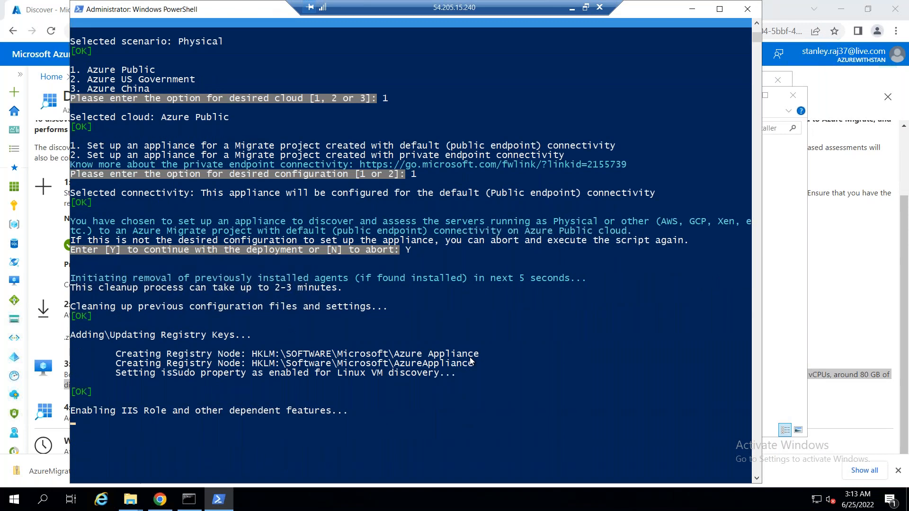
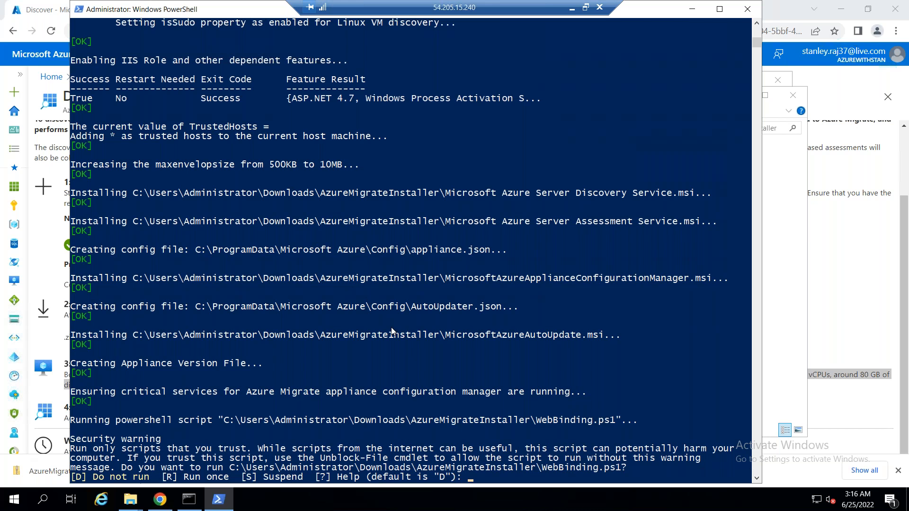
Answer R to allow both the WebBinding.ps1 and SetRegistryForTrustedSites.ps1 scripts to run once
{"action": "type", "text": "R"}
{"action": "key", "text": "Return"}
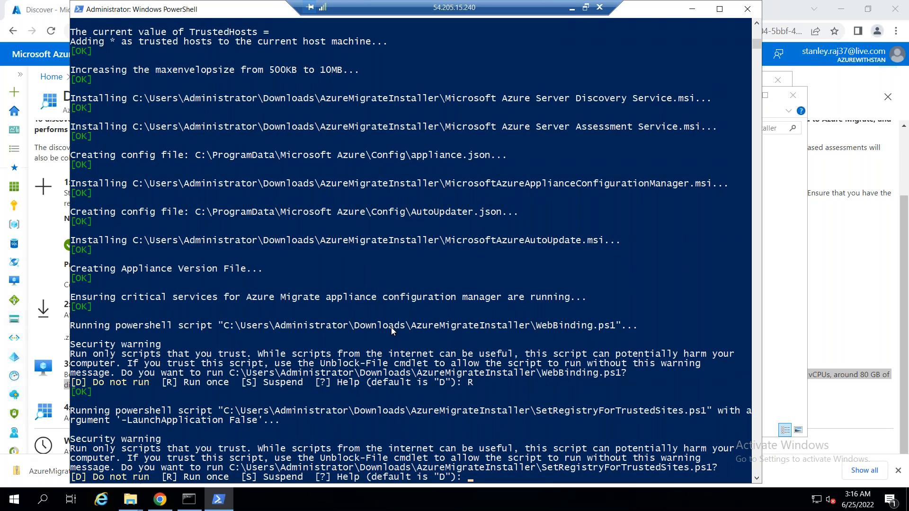
{"action": "type", "text": "R"}
{"action": "key", "text": "Return"}
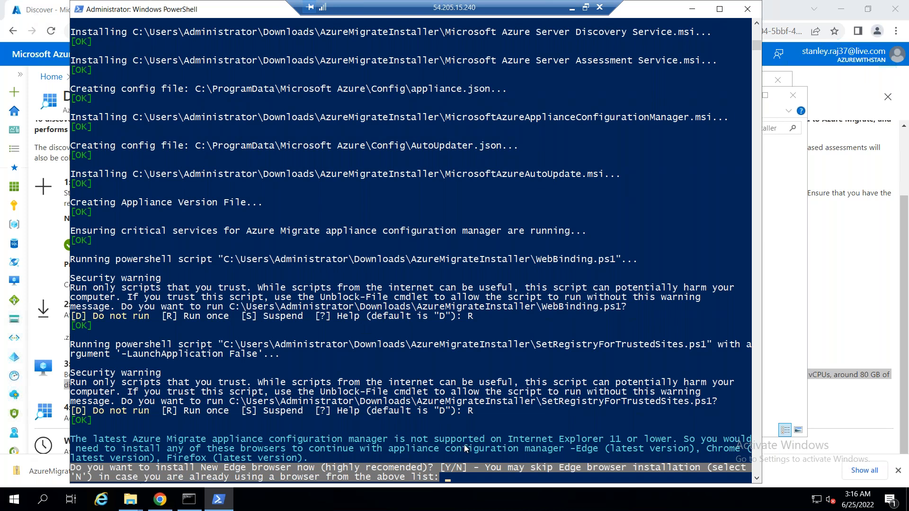
Answer Y to install the new Edge browser, and move its new window aside to return to the PowerShell installer
{"action": "type", "text": "Y"}
{"action": "key", "text": "Return"}
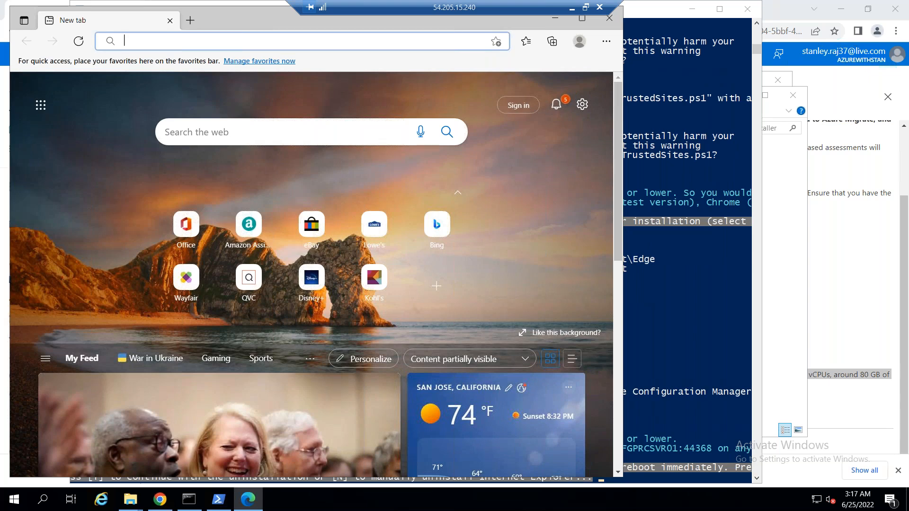
{"action": "left_click_drag", "start_coordinate": [246, 25], "coordinate": [673, 101]}
{"action": "left_click", "coordinate": [208, 11]}
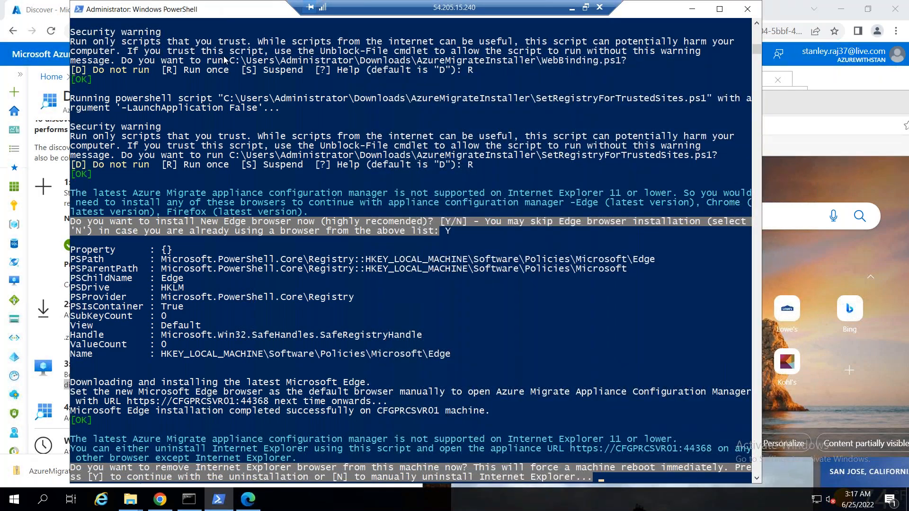
Answer N to skip the Internet Explorer removal and read the installer's closing messages
{"action": "scroll", "coordinate": [250, 256], "scroll_direction": "down", "scroll_amount": 3}
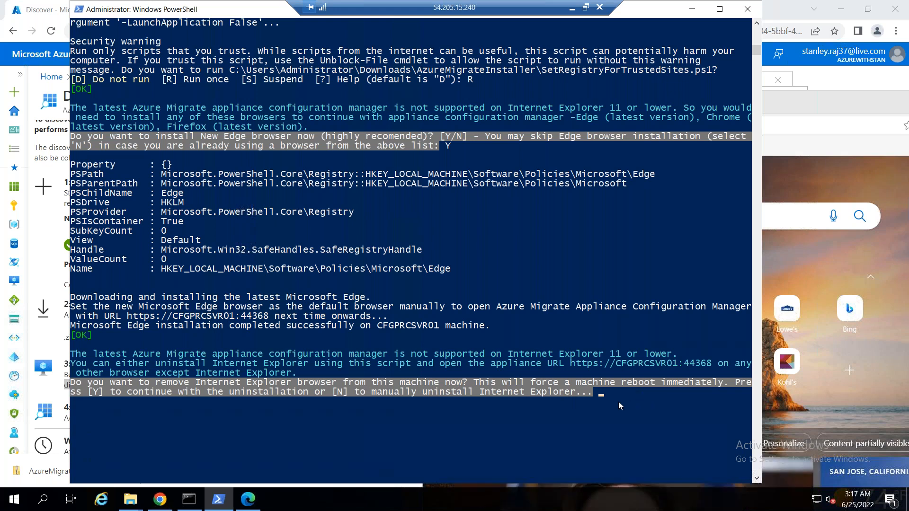
{"action": "type", "text": "N"}
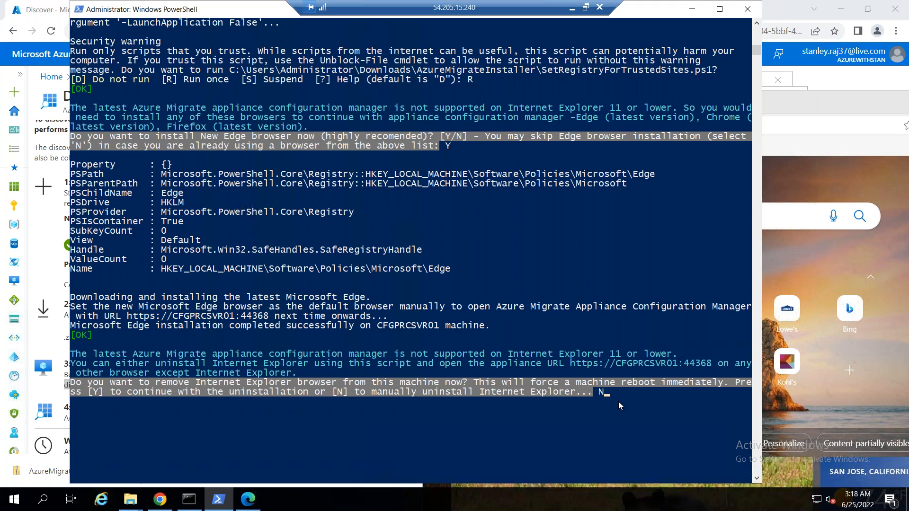
{"action": "key", "text": "Return"}
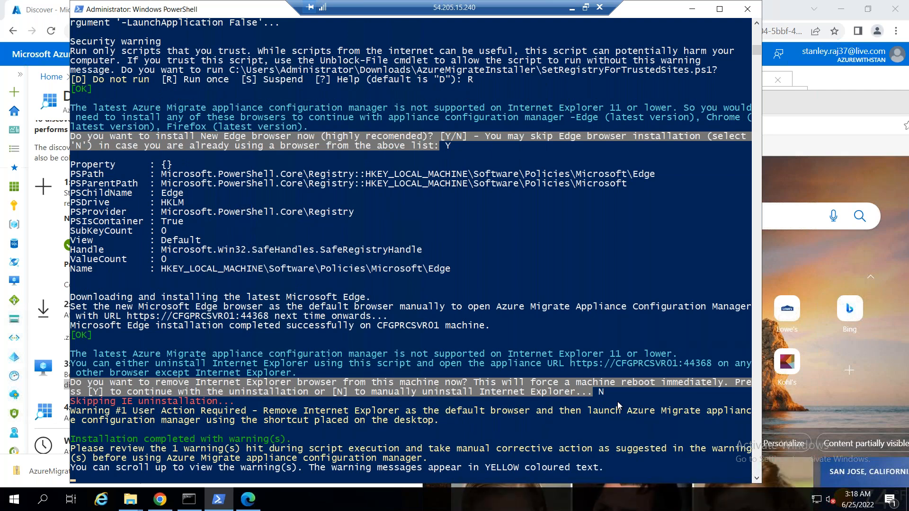
{"action": "scroll", "coordinate": [555, 393], "scroll_direction": "down", "scroll_amount": 3}
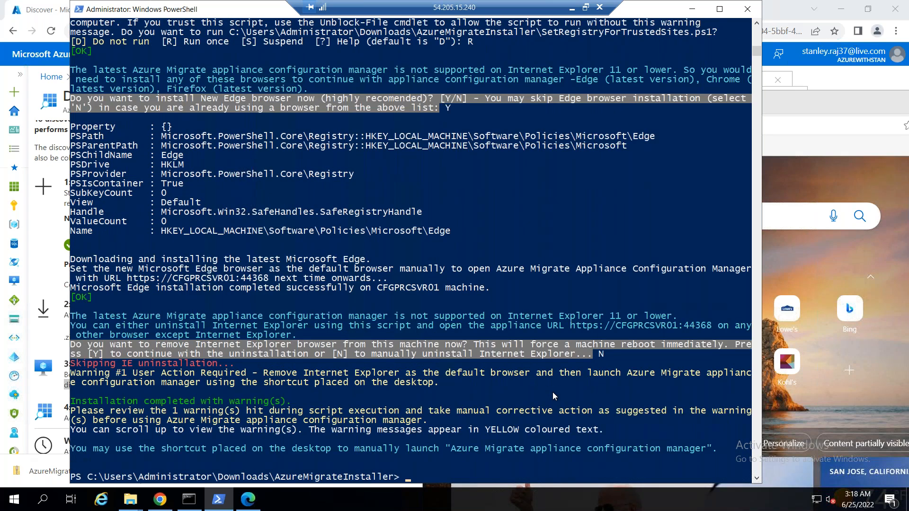
{"action": "scroll", "coordinate": [552, 392], "scroll_direction": "down", "scroll_amount": 1}
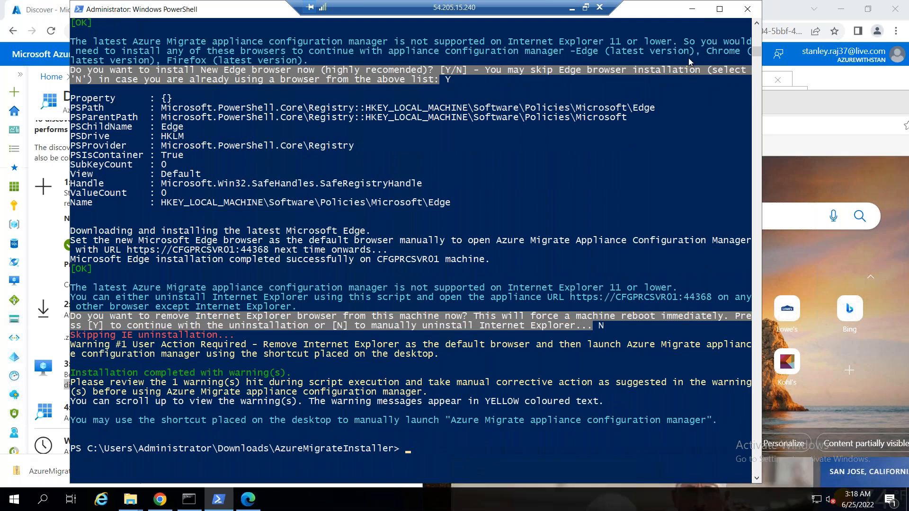
Minimize the PowerShell window and move the Chrome window aside to expose the desktop shortcuts
{"action": "left_click_drag", "start_coordinate": [280, 10], "coordinate": [259, 32]}
{"action": "left_click_drag", "start_coordinate": [603, 30], "coordinate": [548, 95]}
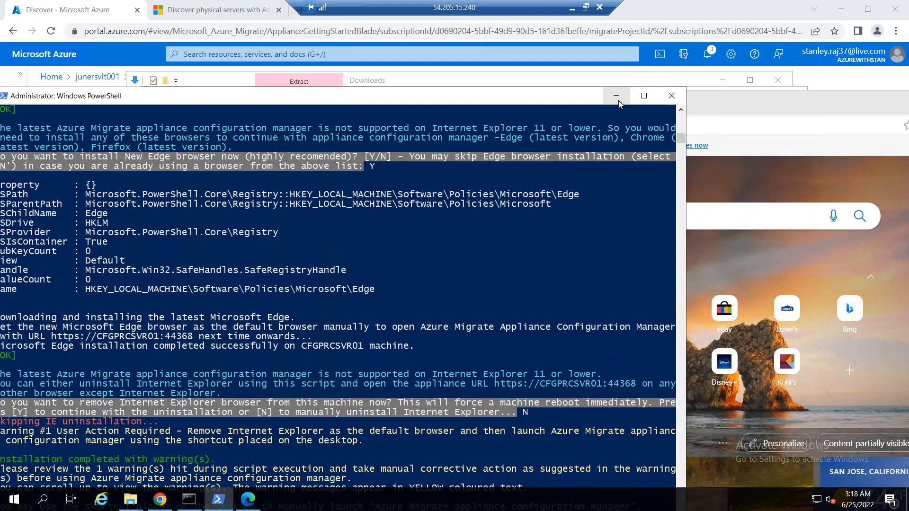
{"action": "left_click", "coordinate": [616, 95]}
{"action": "left_click_drag", "start_coordinate": [542, 14], "coordinate": [442, 163]}
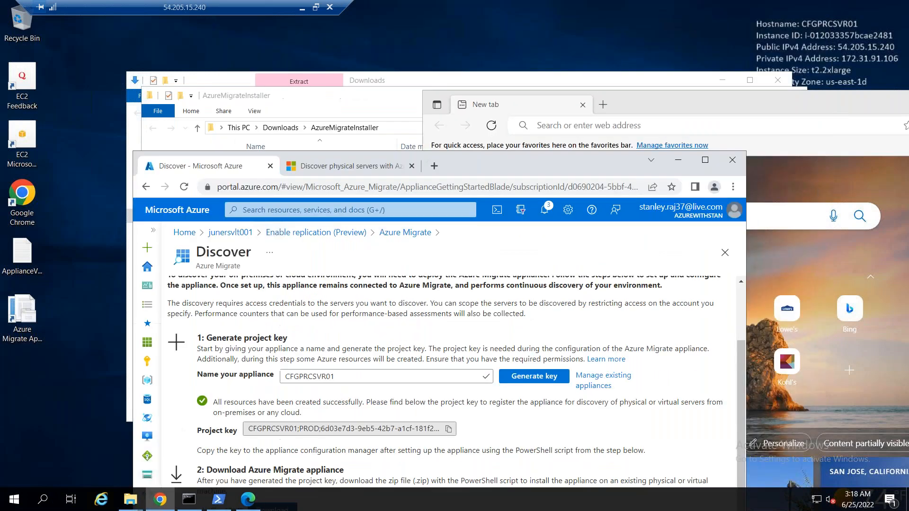
Open the Azure Migrate Appliance Configuration Manager desktop shortcut with Google Chrome and maximize the browser window
{"action": "left_click", "coordinate": [29, 314]}
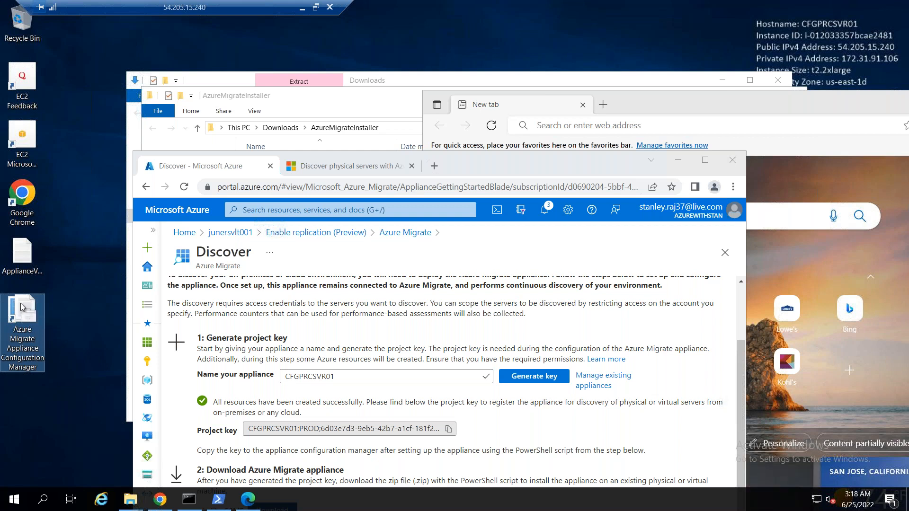
{"action": "double_click", "coordinate": [21, 303]}
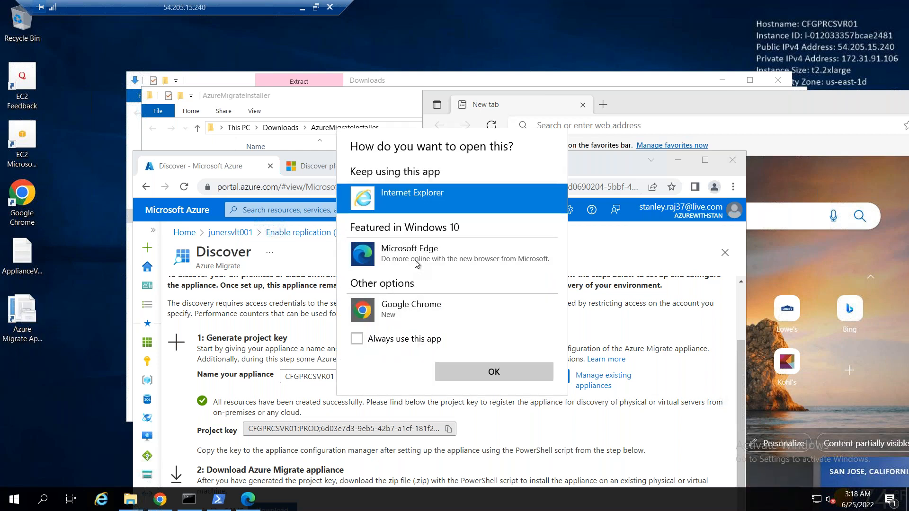
{"action": "left_click", "coordinate": [388, 310]}
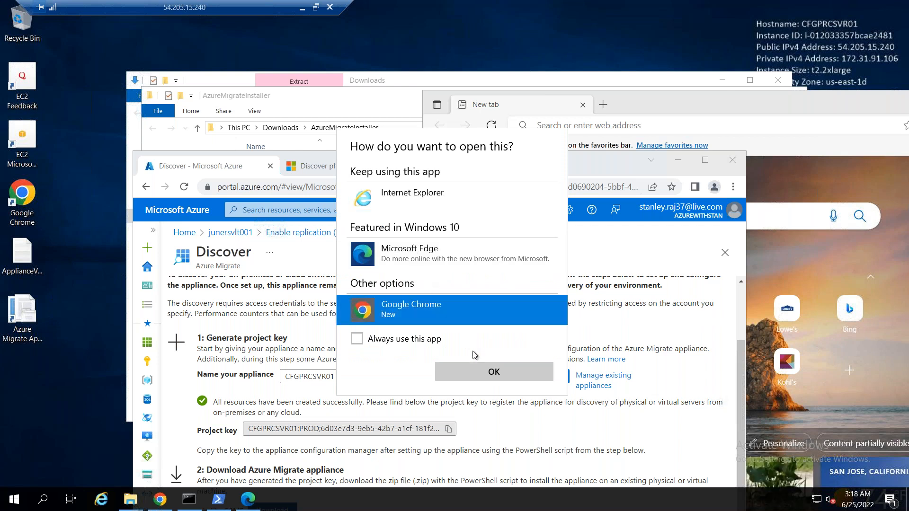
{"action": "left_click", "coordinate": [492, 373]}
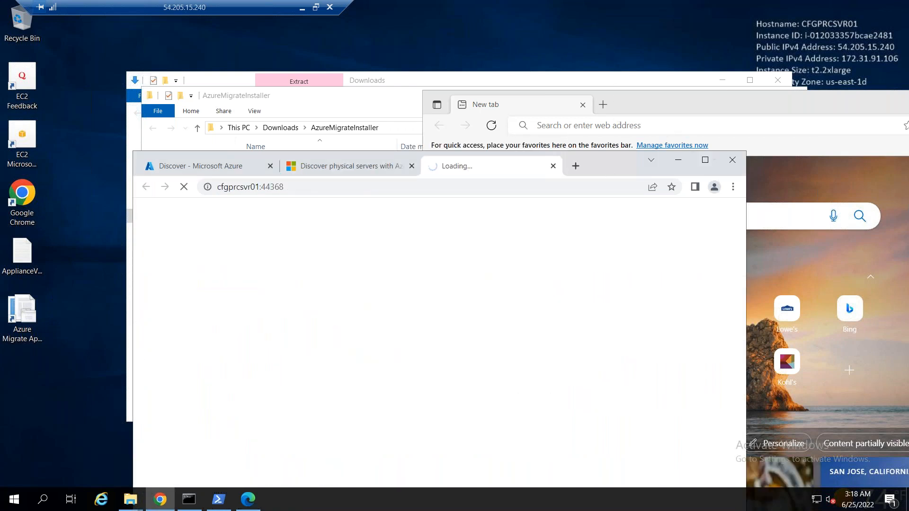
{"action": "left_click", "coordinate": [716, 162]}
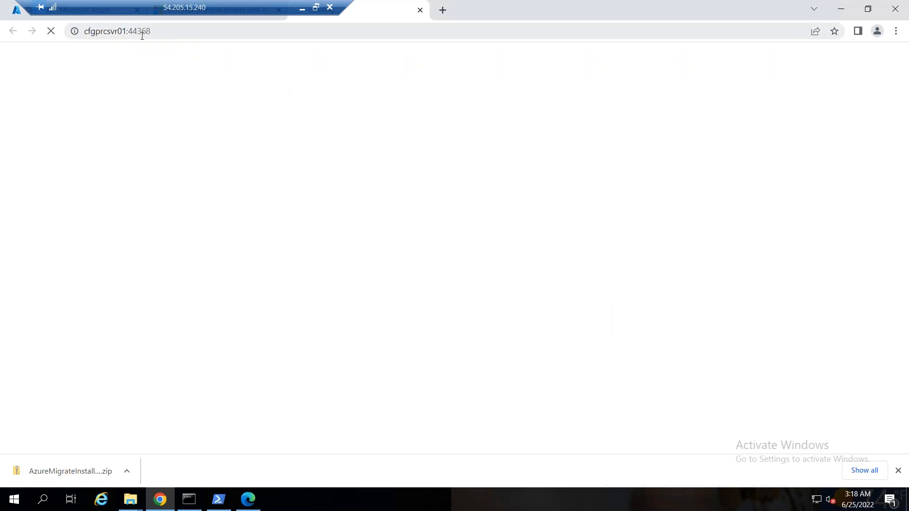
{"action": "left_click_drag", "start_coordinate": [160, 7], "coordinate": [596, 7]}
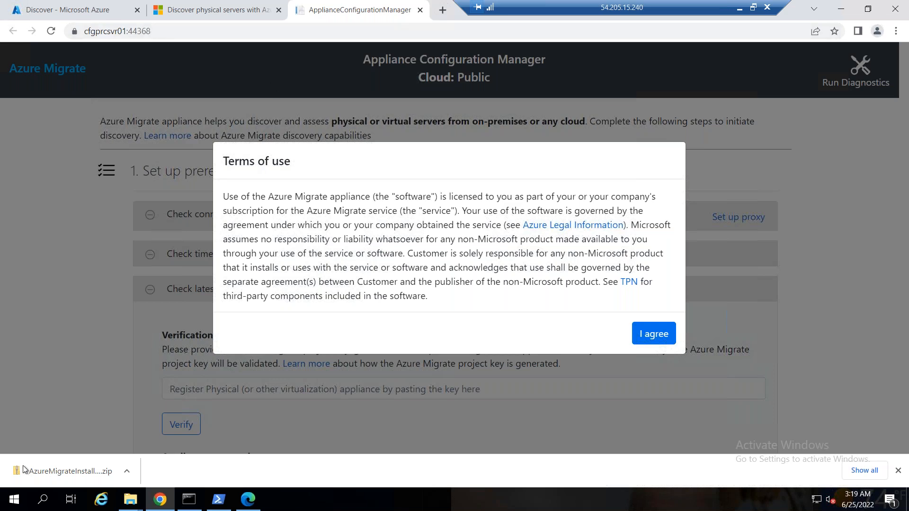
Launch Internet Information Services (IIS) Manager by running inetmgr
{"action": "right_click", "coordinate": [14, 499]}
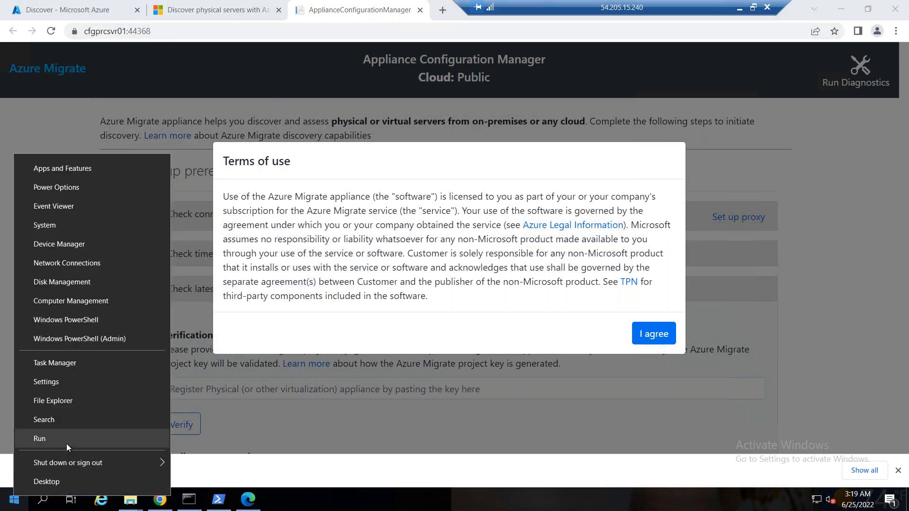
{"action": "left_click", "coordinate": [64, 441]}
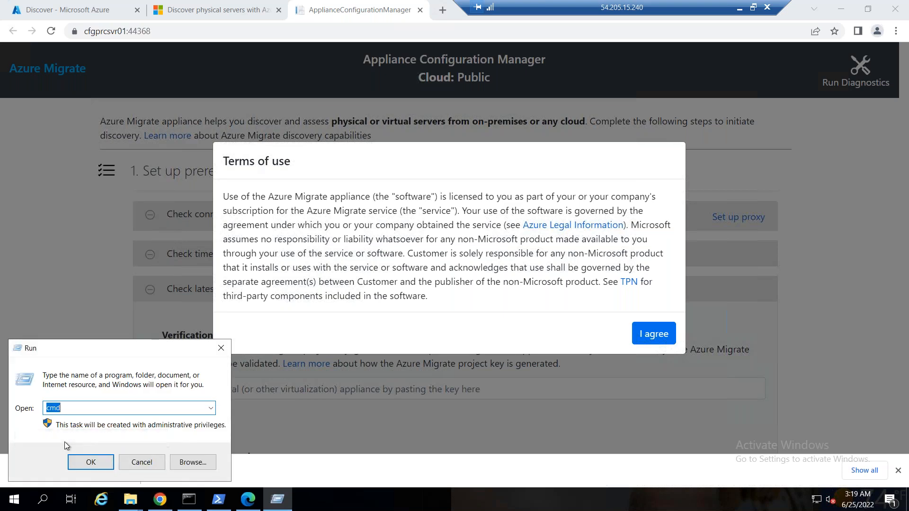
{"action": "type", "text": "inetmgr"}
{"action": "key", "text": "Return"}
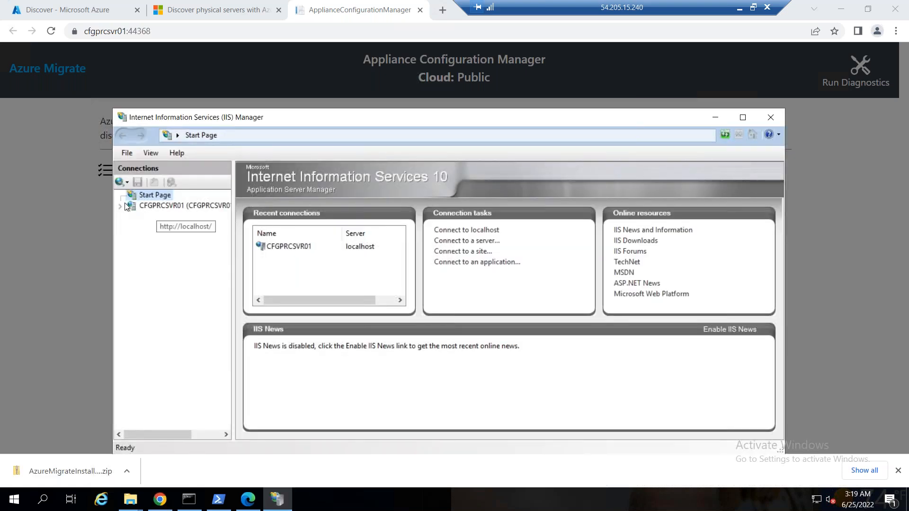
Check the site bindings of the Microsoft Azure Appliance Configuration Manager website, then close IIS Manager
{"action": "left_click", "coordinate": [125, 209]}
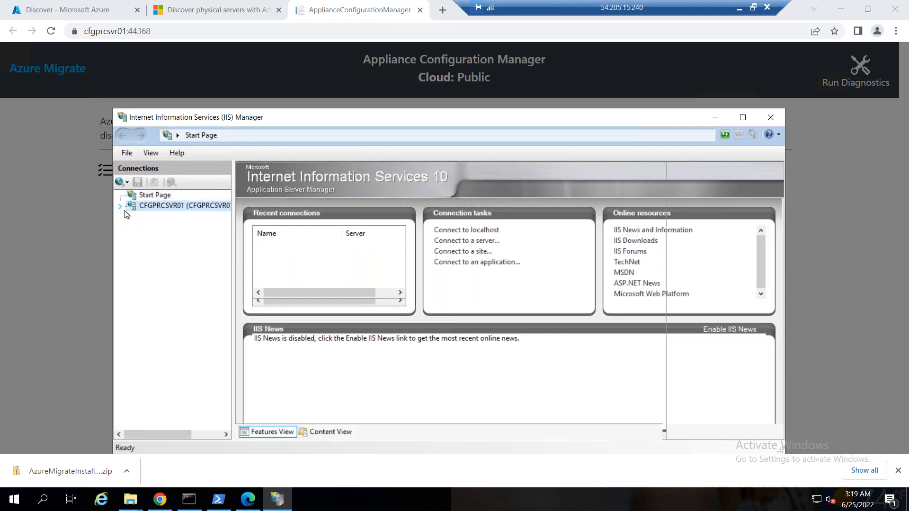
{"action": "left_click", "coordinate": [133, 227]}
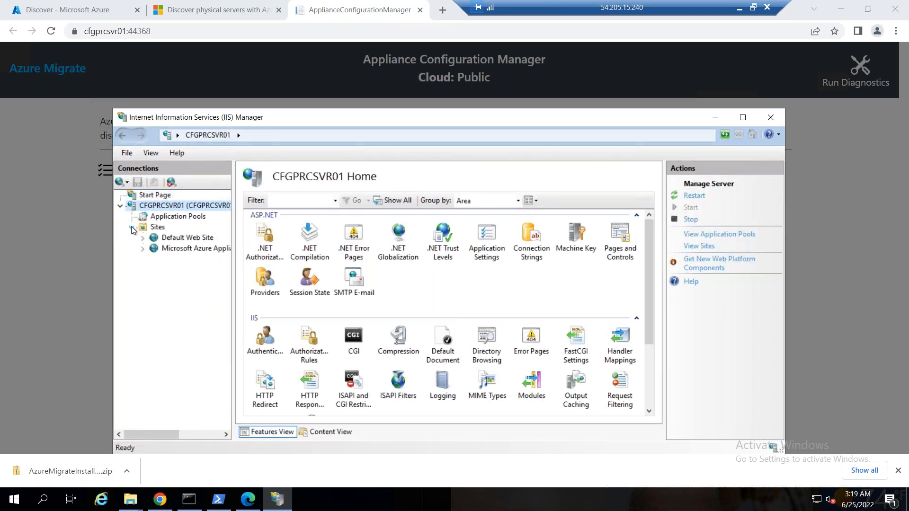
{"action": "left_click", "coordinate": [197, 251]}
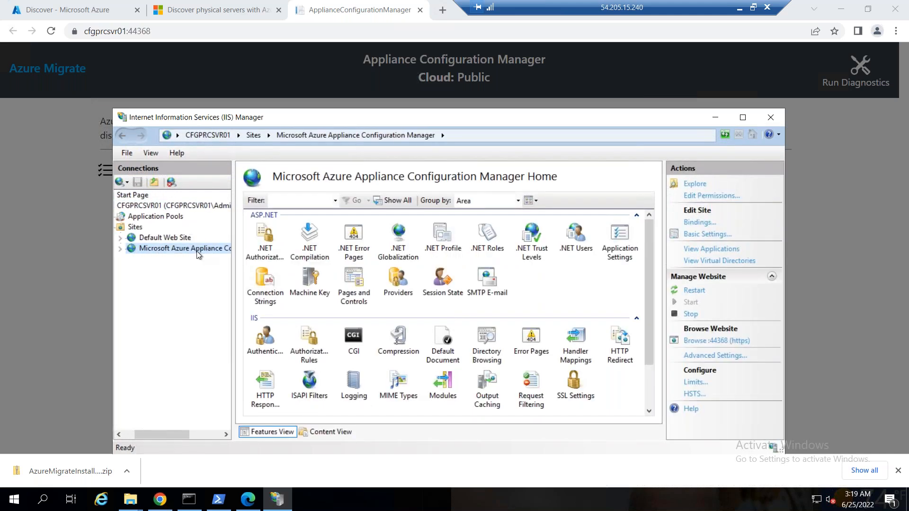
{"action": "right_click", "coordinate": [210, 255]}
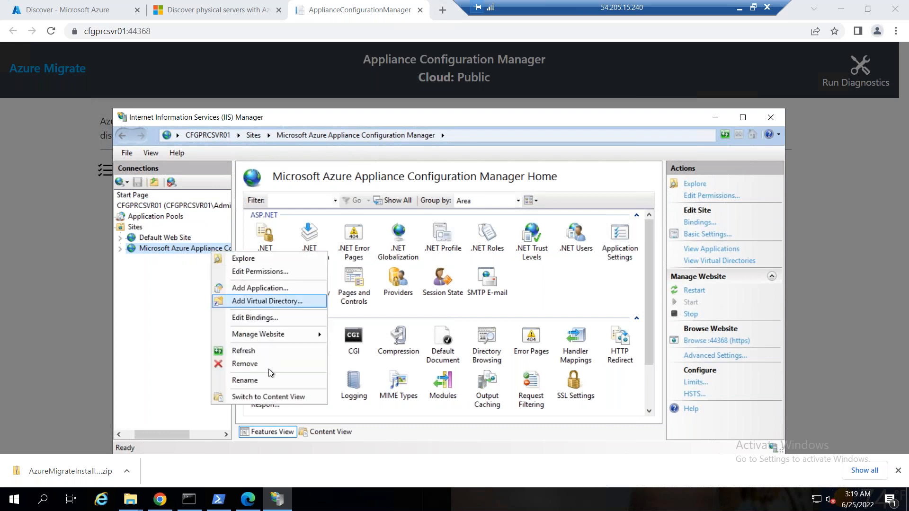
{"action": "left_click", "coordinate": [277, 317]}
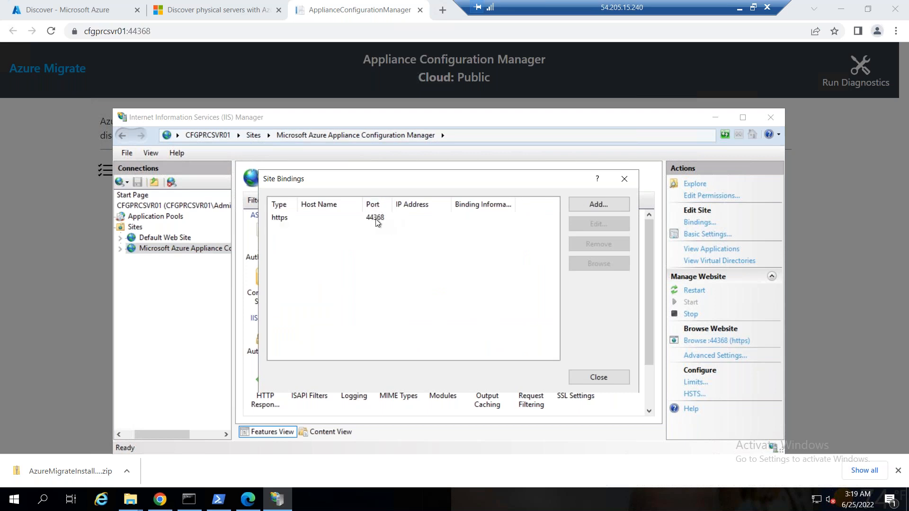
{"action": "left_click", "coordinate": [625, 179]}
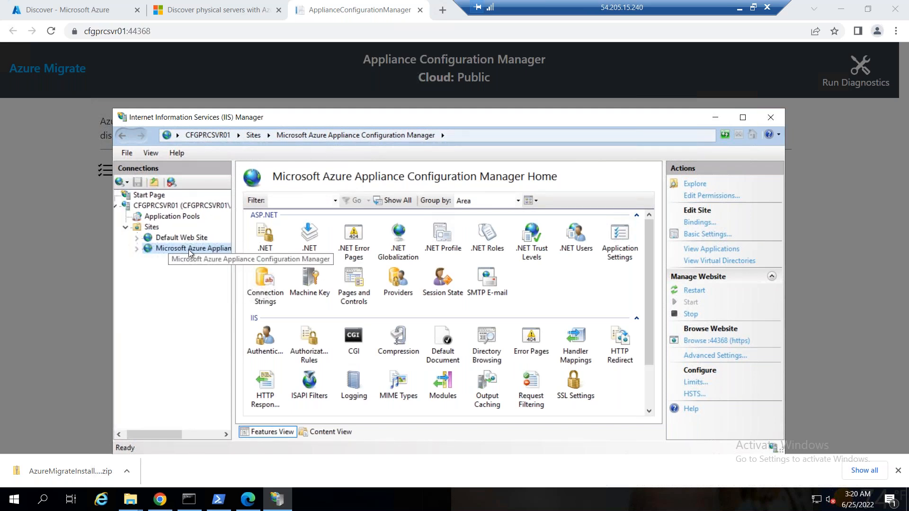
{"action": "left_click", "coordinate": [771, 117]}
Agree to the appliance's terms of use and review the prerequisite checks down to the project key verification
{"action": "left_click", "coordinate": [658, 334]}
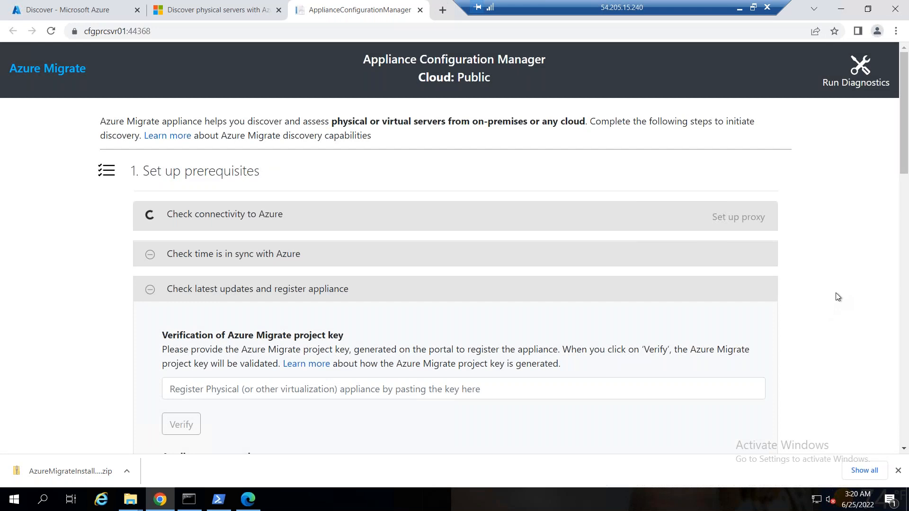
{"action": "left_click_drag", "start_coordinate": [908, 164], "coordinate": [908, 167]}
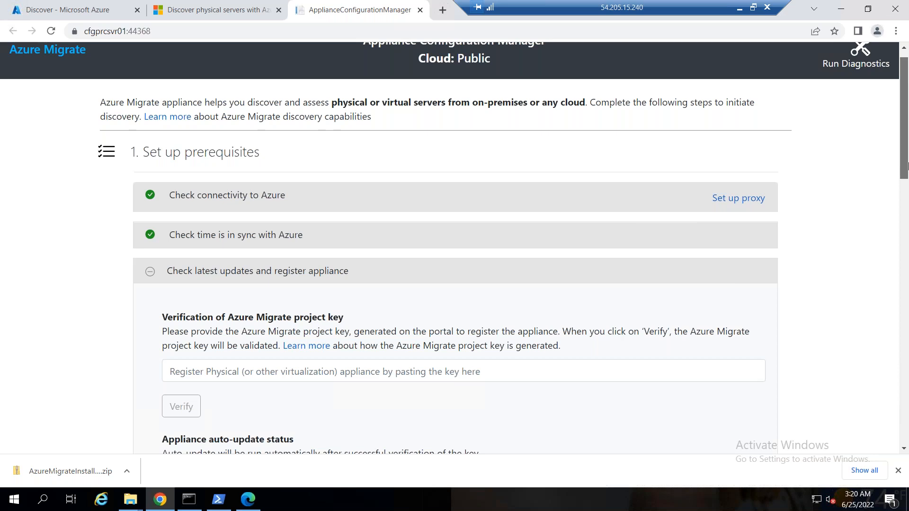
{"action": "left_click_drag", "start_coordinate": [908, 171], "coordinate": [908, 185]}
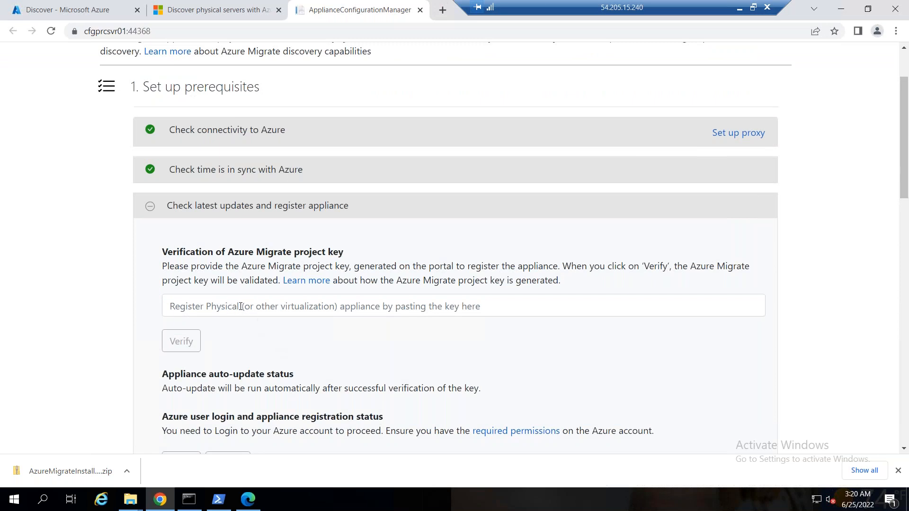
Shrink the remote desktop session and copy the saved Azure Migrate project key from the Notepad note on the local machine
{"action": "left_click_drag", "start_coordinate": [583, 9], "coordinate": [259, 15]}
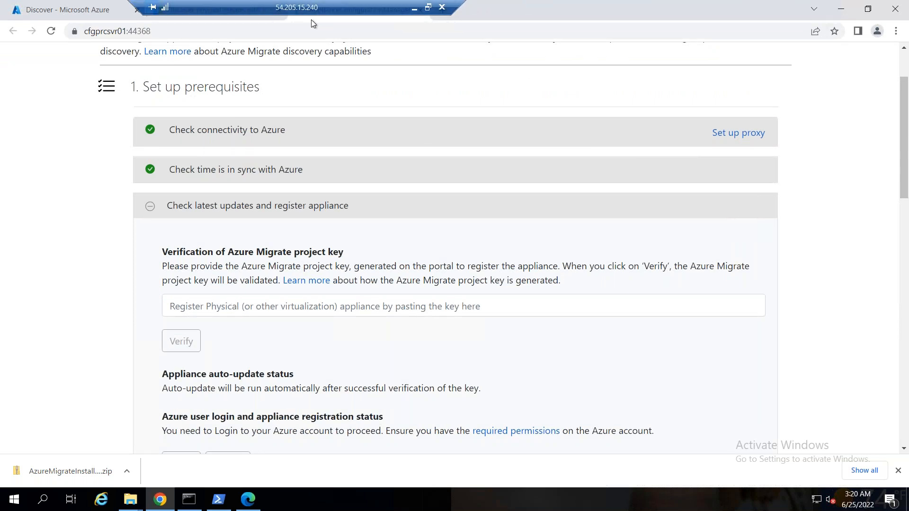
{"action": "left_click", "coordinate": [428, 8]}
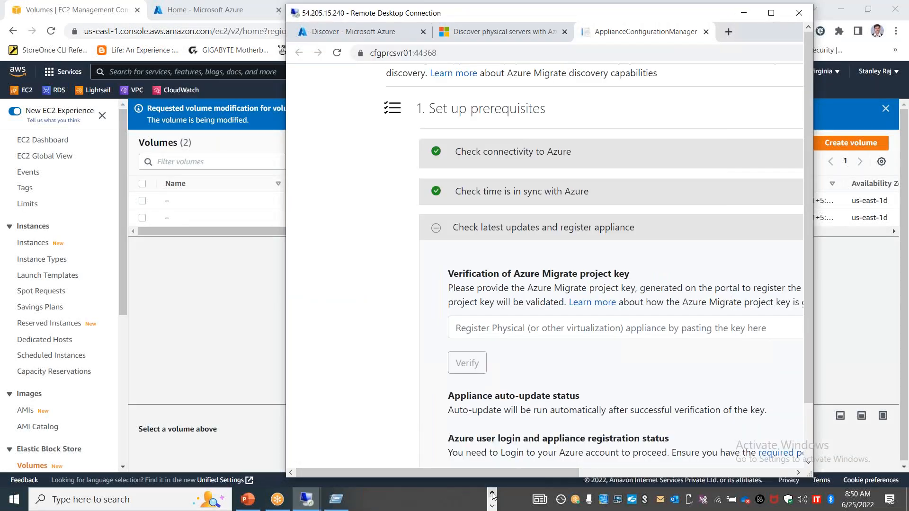
{"action": "left_click", "coordinate": [382, 500]}
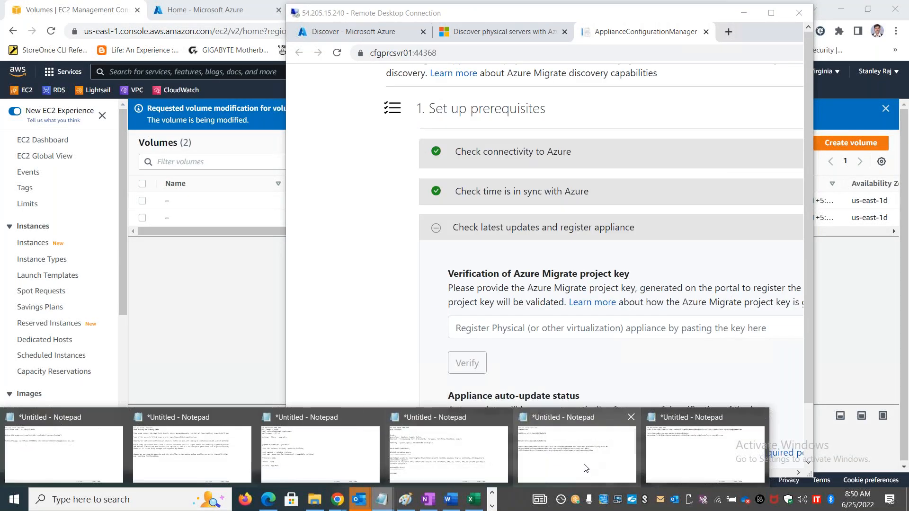
{"action": "left_click", "coordinate": [586, 466]}
{"action": "left_click_drag", "start_coordinate": [751, 350], "coordinate": [345, 330]}
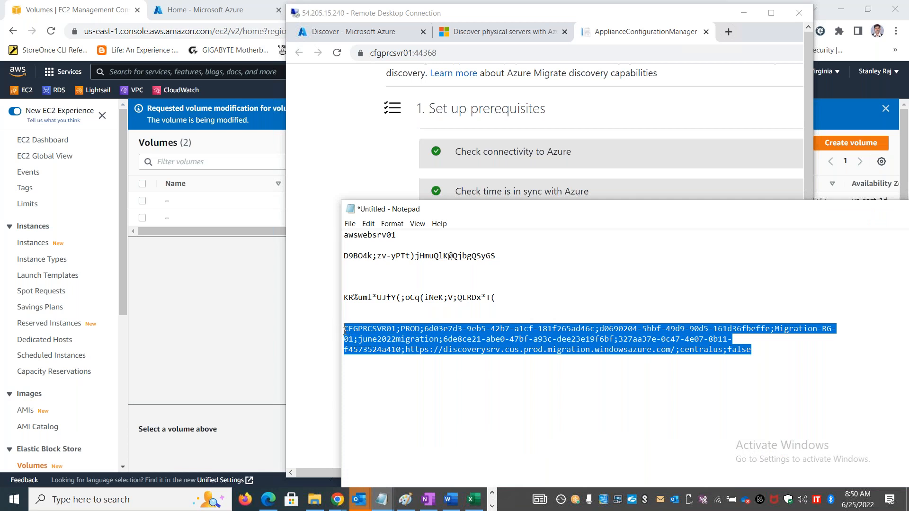
{"action": "right_click", "coordinate": [385, 330]}
{"action": "left_click", "coordinate": [403, 365]}
Return to the full-screen remote session and paste the Azure Migrate project key into the appliance registration field
{"action": "double_click", "coordinate": [489, 14]}
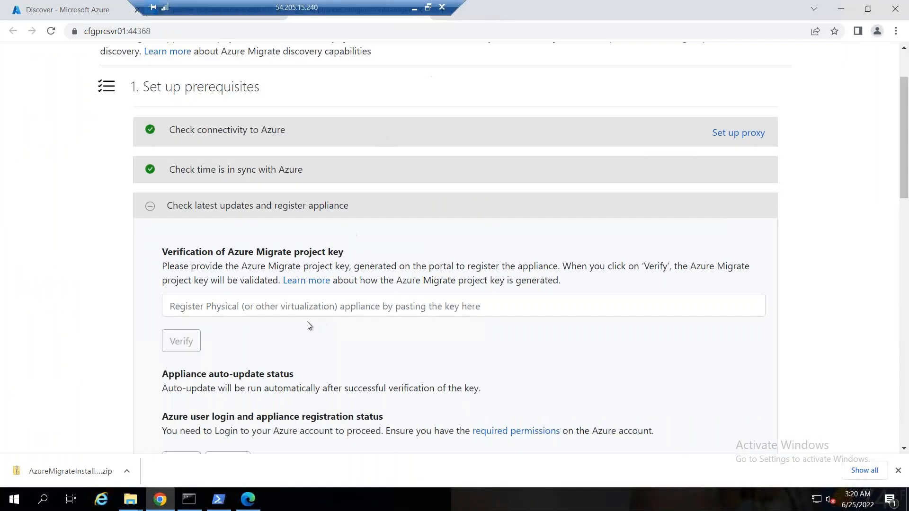
{"action": "left_click", "coordinate": [268, 300]}
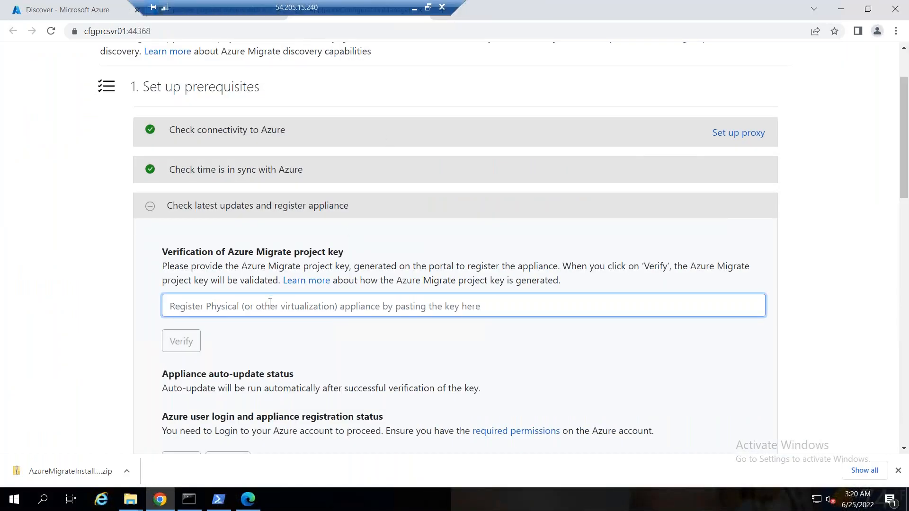
{"action": "key", "text": "ctrl+v"}
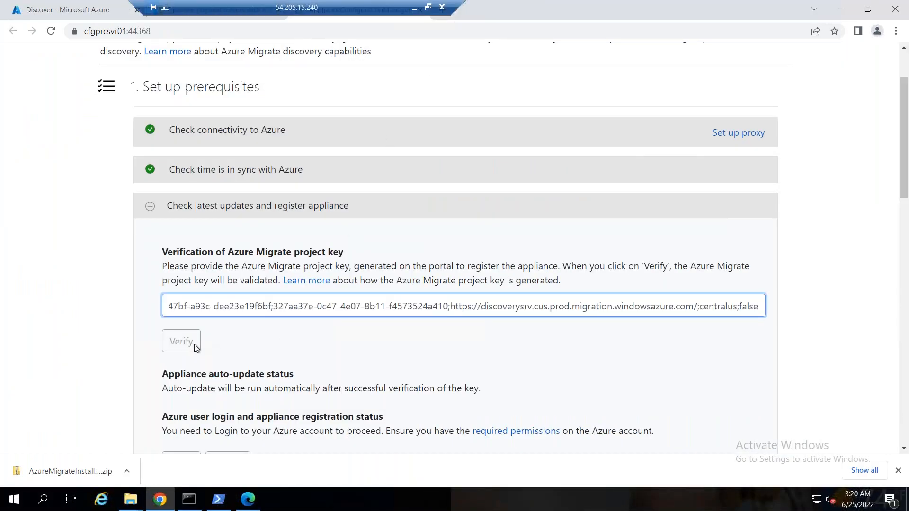
Verify the pasted Azure Migrate project key in the appliance registration section and dismiss the browser's download bar
{"action": "left_click", "coordinate": [694, 346]}
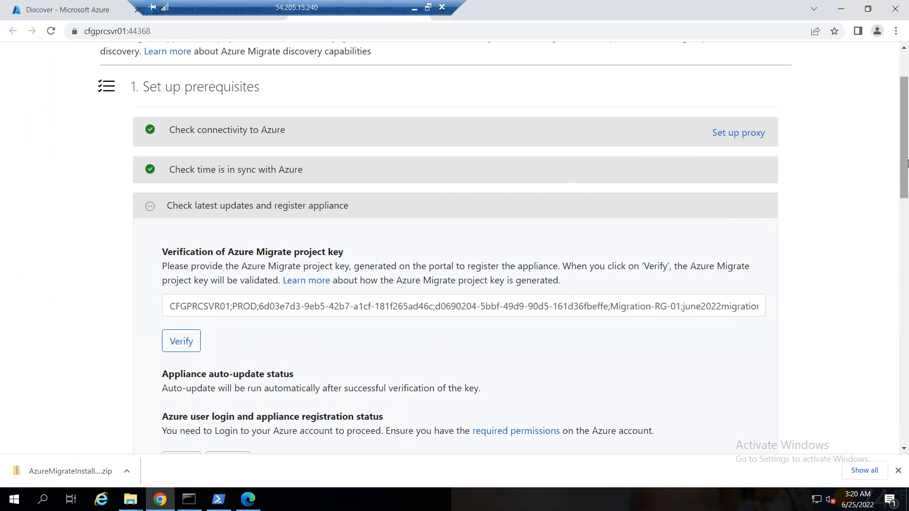
{"action": "left_click_drag", "start_coordinate": [903, 174], "coordinate": [902, 195]}
{"action": "scroll", "coordinate": [902, 194], "scroll_direction": "down", "scroll_amount": 1}
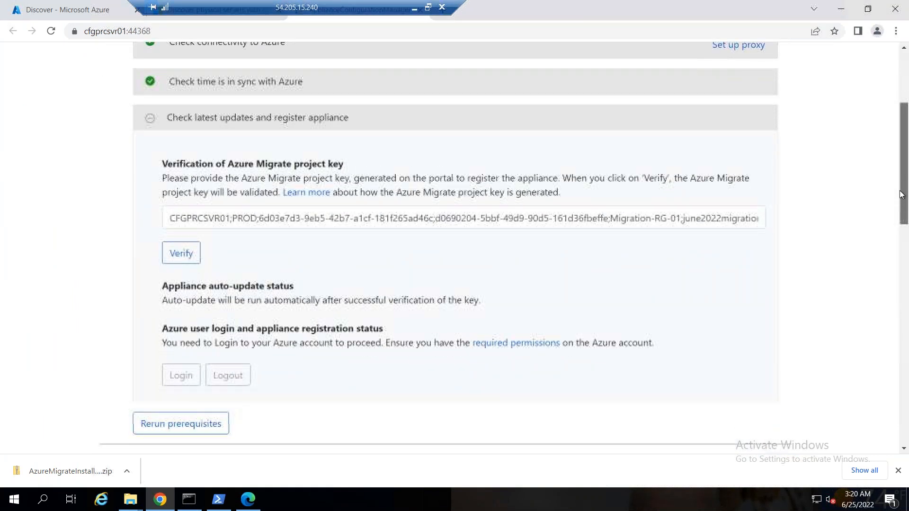
{"action": "left_click", "coordinate": [182, 219]}
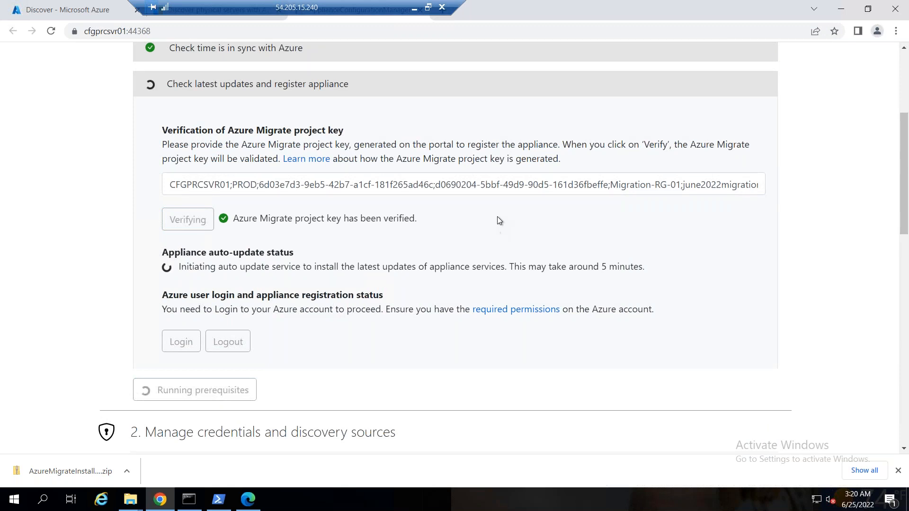
{"action": "left_click_drag", "start_coordinate": [904, 216], "coordinate": [907, 242]}
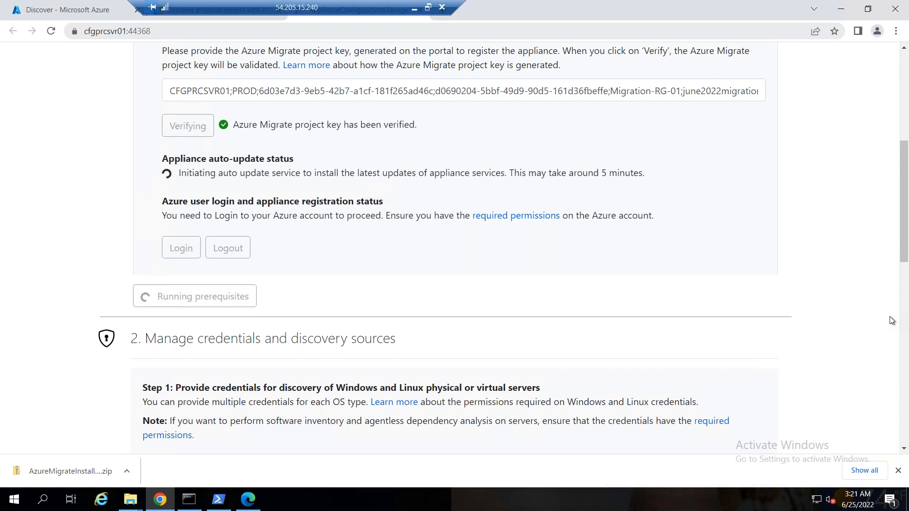
{"action": "left_click", "coordinate": [898, 470]}
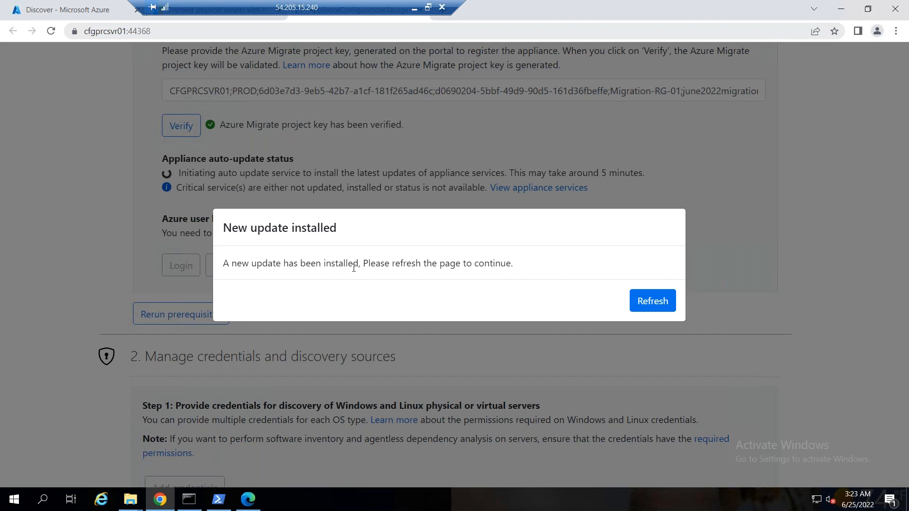
Refresh Appliance Configuration Manager after the installed update and verify the Azure Migrate project key again
{"action": "left_click", "coordinate": [663, 306]}
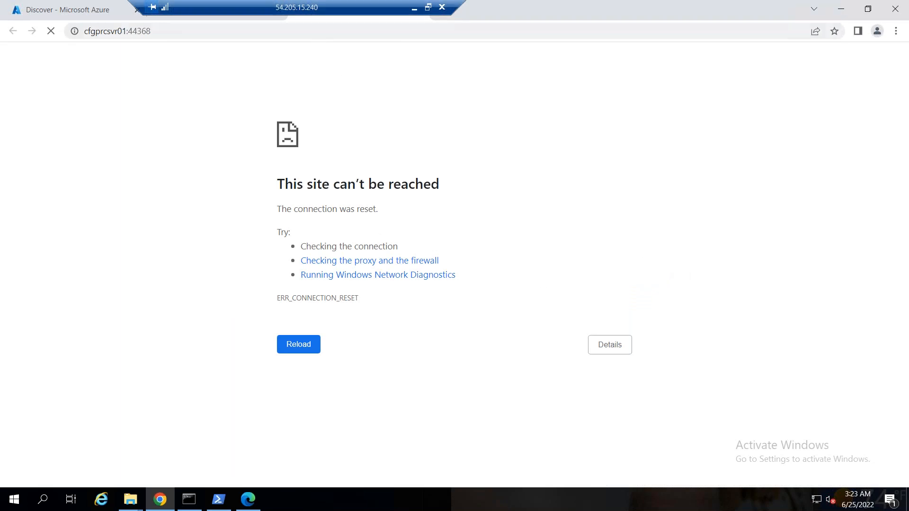
{"action": "left_click_drag", "start_coordinate": [305, 7], "coordinate": [559, 7]}
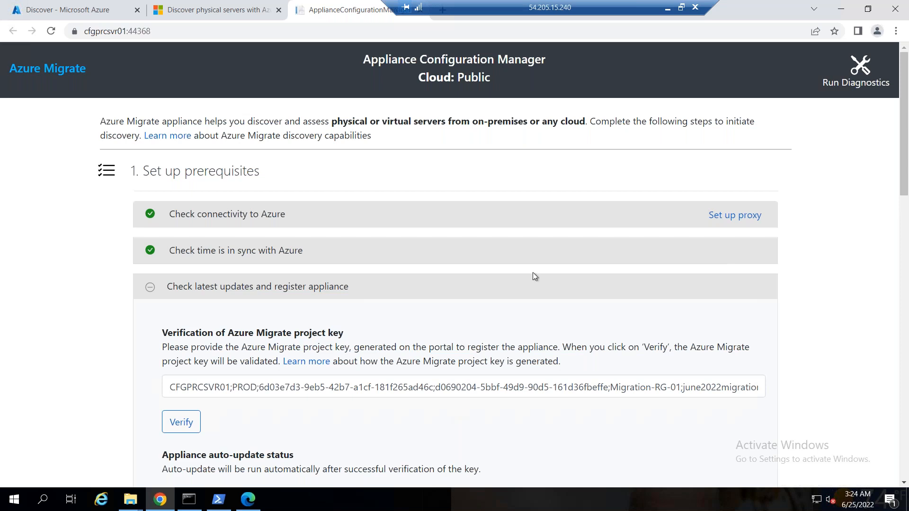
{"action": "left_click_drag", "start_coordinate": [903, 189], "coordinate": [903, 263]}
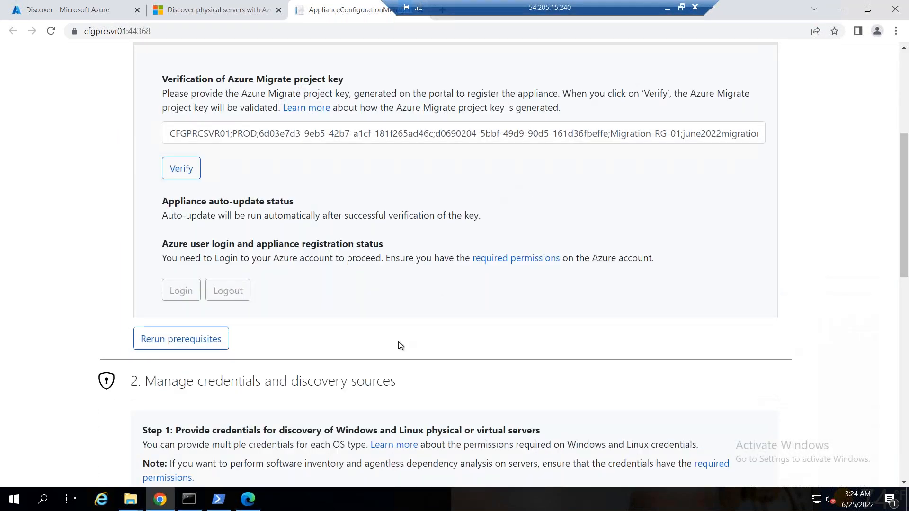
{"action": "left_click", "coordinate": [186, 344]}
{"action": "left_click", "coordinate": [188, 168]}
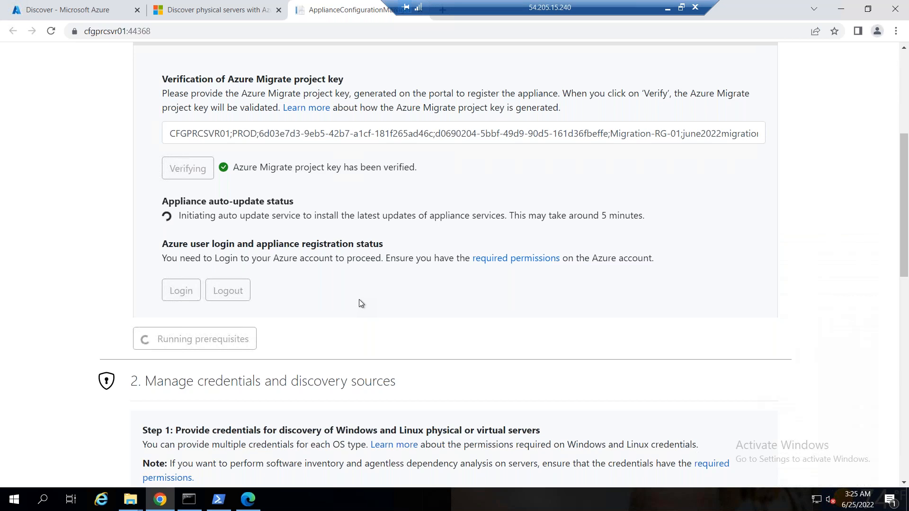
Review the appliance page from the prerequisite checks and auto-update status through the credentials and discovery source sections
{"action": "scroll", "coordinate": [460, 334], "scroll_direction": "up", "scroll_amount": 1}
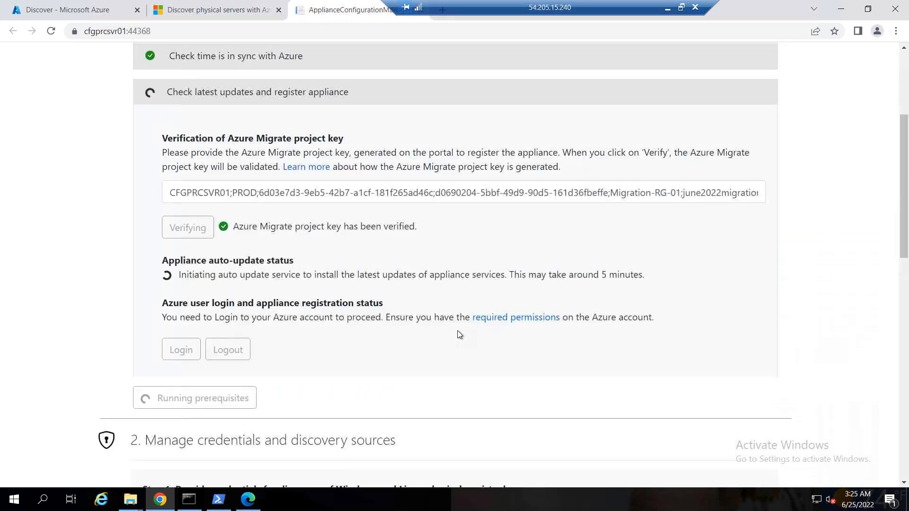
{"action": "scroll", "coordinate": [457, 331], "scroll_direction": "up", "scroll_amount": 3}
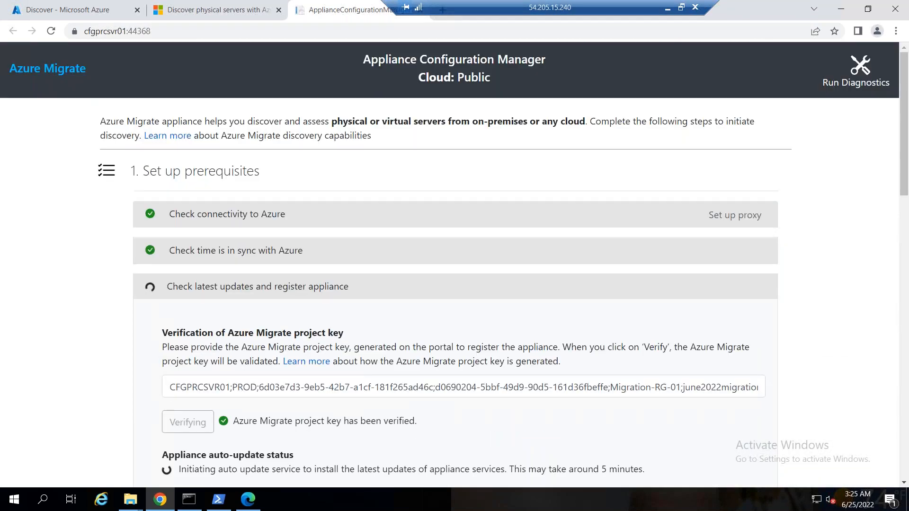
{"action": "scroll", "coordinate": [454, 265], "scroll_direction": "down", "scroll_amount": 2}
{"action": "scroll", "coordinate": [455, 265], "scroll_direction": "down", "scroll_amount": 2}
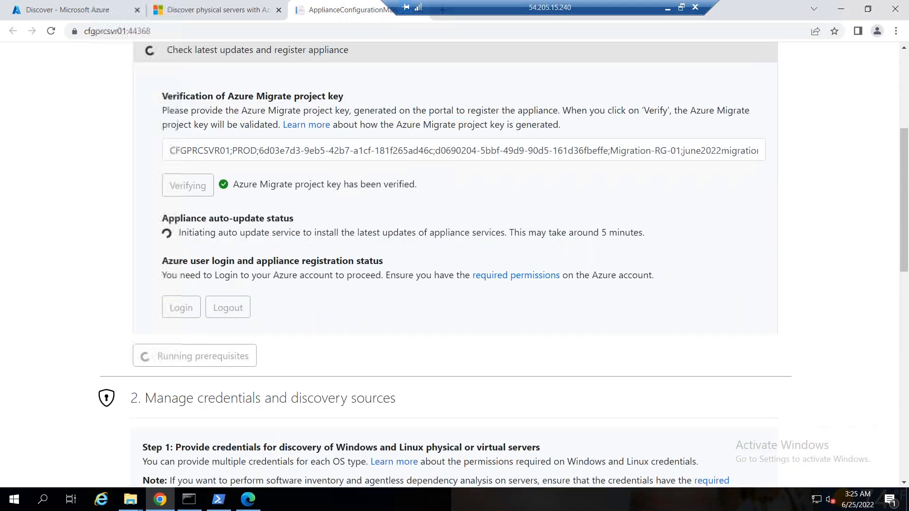
{"action": "scroll", "coordinate": [455, 265], "scroll_direction": "down", "scroll_amount": 1}
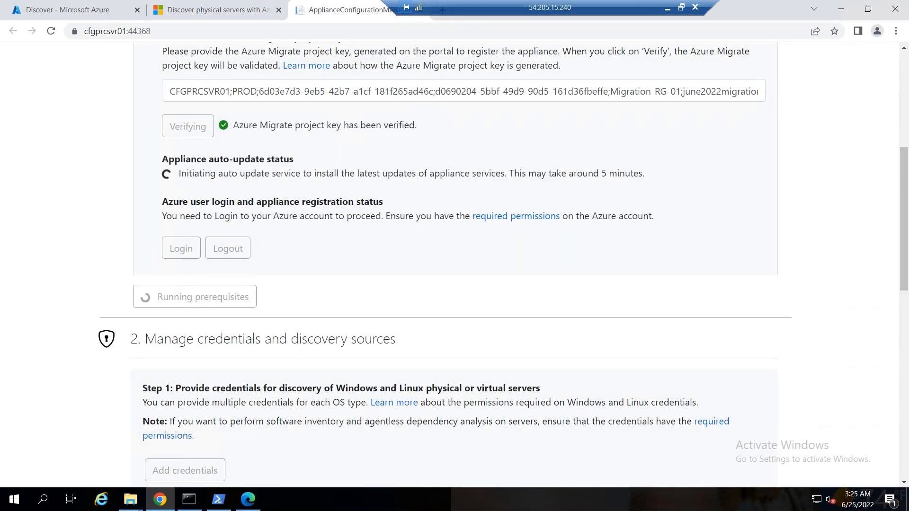
{"action": "scroll", "coordinate": [469, 320], "scroll_direction": "down", "scroll_amount": 1}
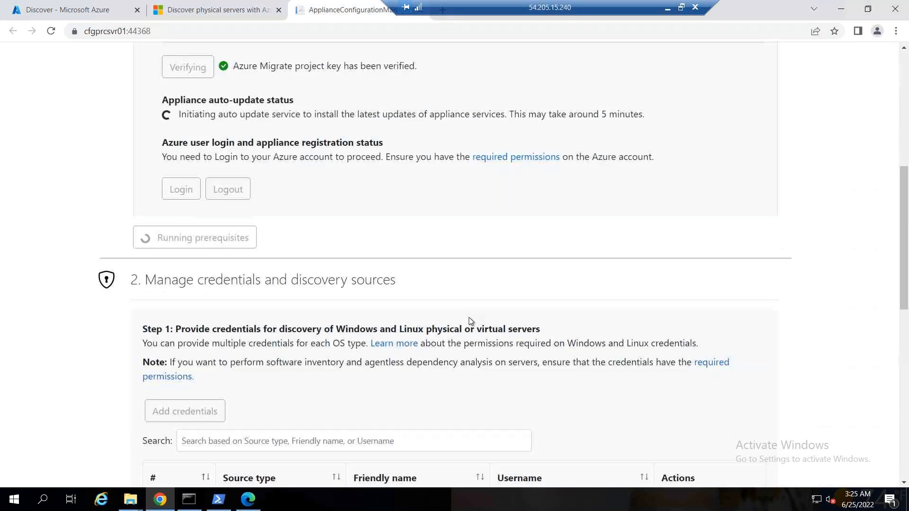
{"action": "scroll", "coordinate": [469, 317], "scroll_direction": "down", "scroll_amount": 3}
{"action": "scroll", "coordinate": [468, 317], "scroll_direction": "down", "scroll_amount": 3}
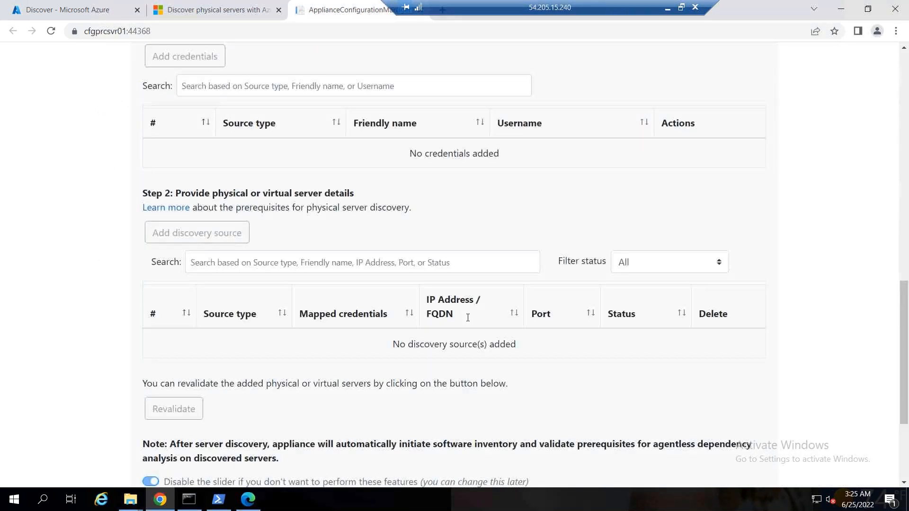
{"action": "scroll", "coordinate": [467, 317], "scroll_direction": "down", "scroll_amount": 3}
{"action": "scroll", "coordinate": [461, 317], "scroll_direction": "up", "scroll_amount": 2}
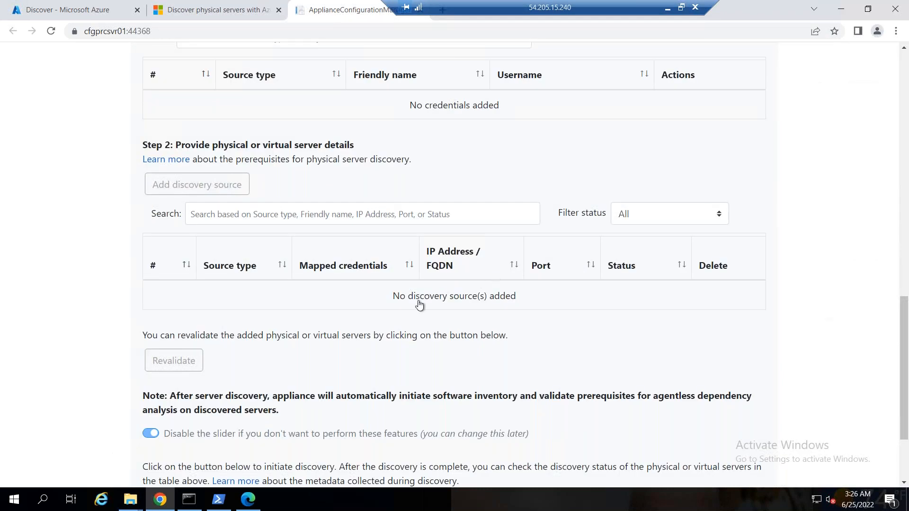
{"action": "scroll", "coordinate": [418, 305], "scroll_direction": "up", "scroll_amount": 2}
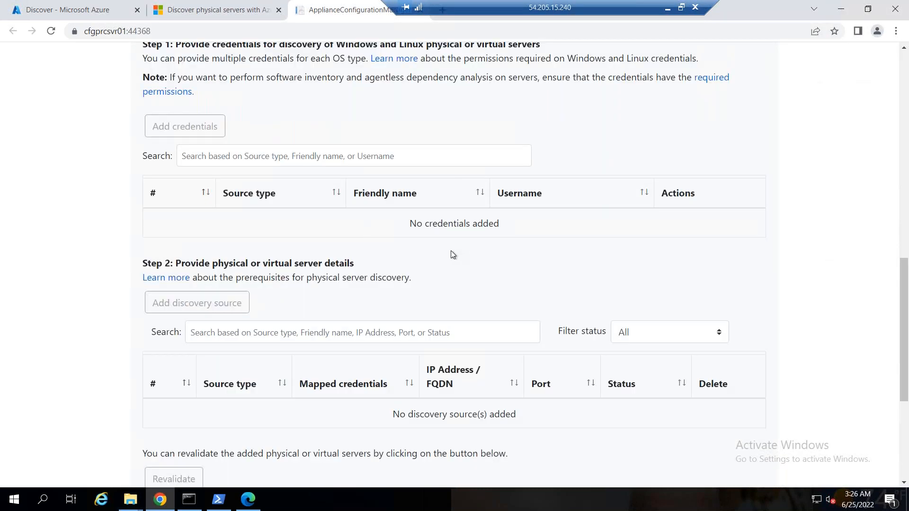
{"action": "scroll", "coordinate": [453, 254], "scroll_direction": "up", "scroll_amount": 3}
{"action": "scroll", "coordinate": [380, 248], "scroll_direction": "up", "scroll_amount": 1}
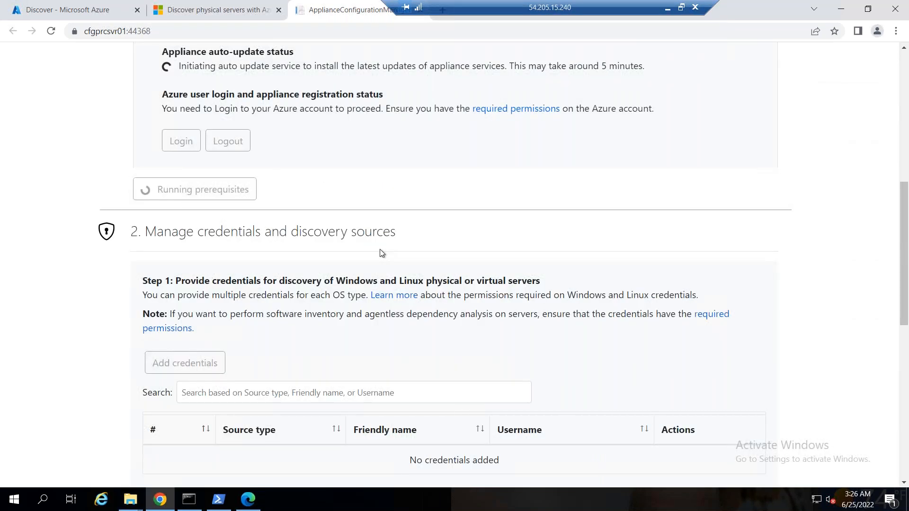
{"action": "scroll", "coordinate": [393, 241], "scroll_direction": "up", "scroll_amount": 3}
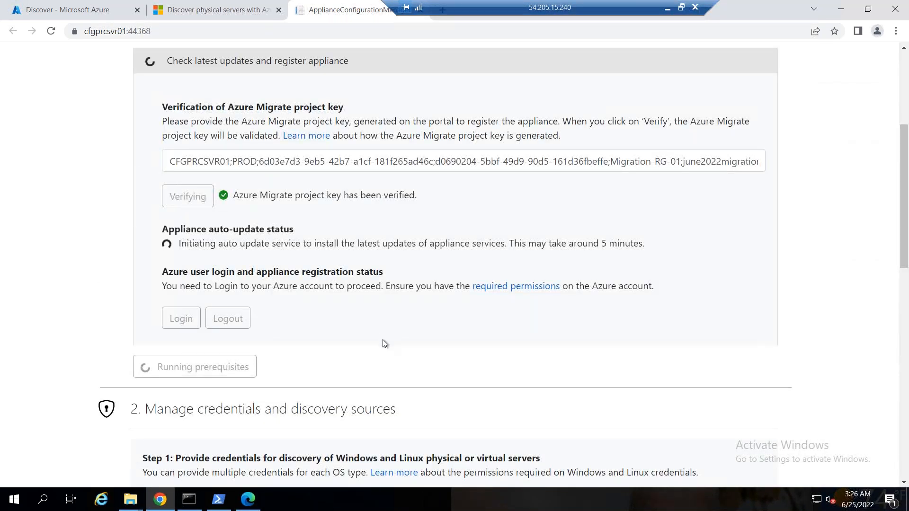
{"action": "scroll", "coordinate": [374, 362], "scroll_direction": "up", "scroll_amount": 2}
{"action": "scroll", "coordinate": [371, 364], "scroll_direction": "up", "scroll_amount": 2}
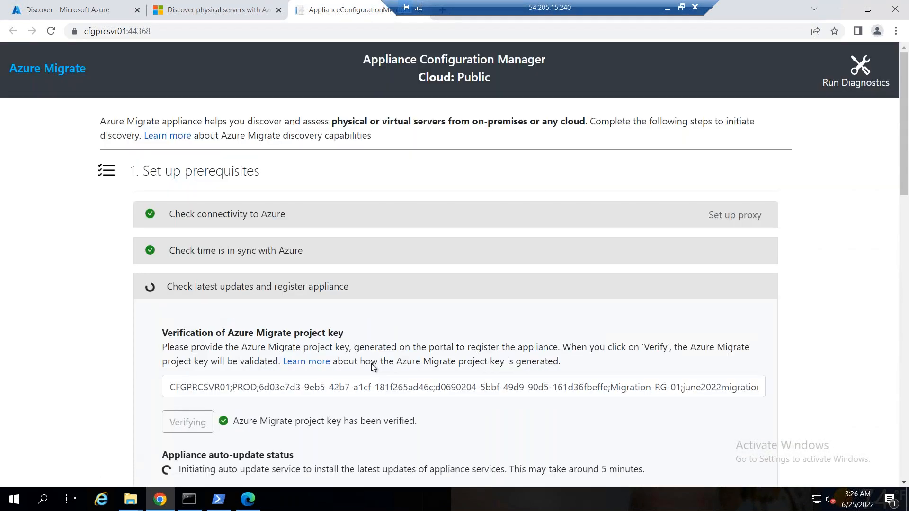
{"action": "scroll", "coordinate": [379, 364], "scroll_direction": "down", "scroll_amount": 4}
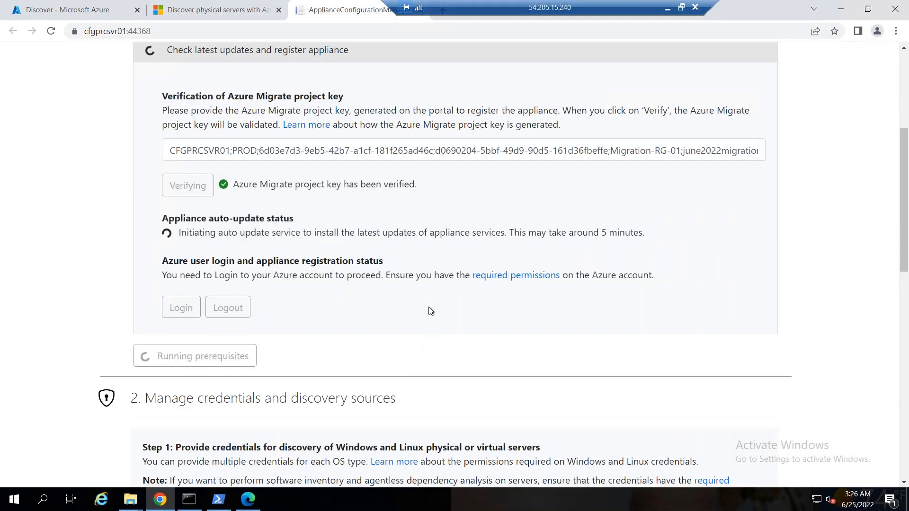
Switch to the Azure portal's Discover page and return to the Azure Migrate overview for servers, databases and web apps
{"action": "left_click_drag", "start_coordinate": [590, 4], "coordinate": [408, 2]}
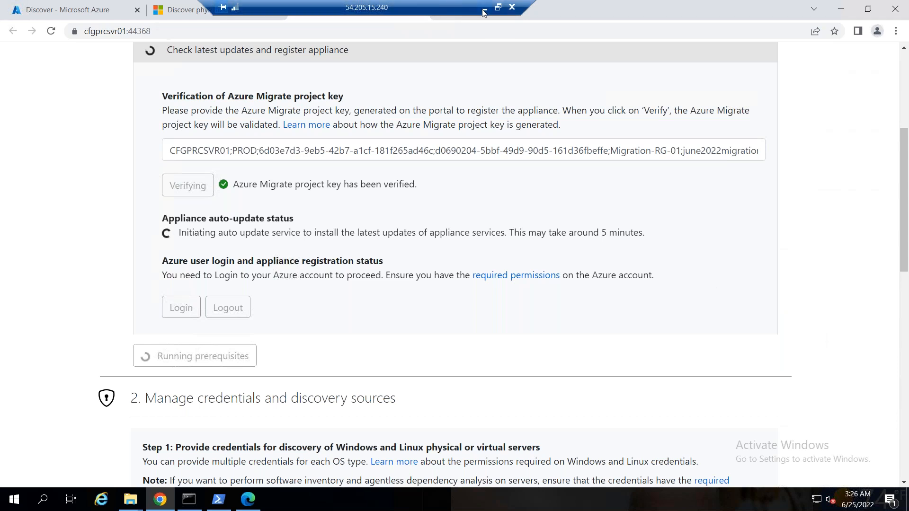
{"action": "left_click", "coordinate": [87, 20]}
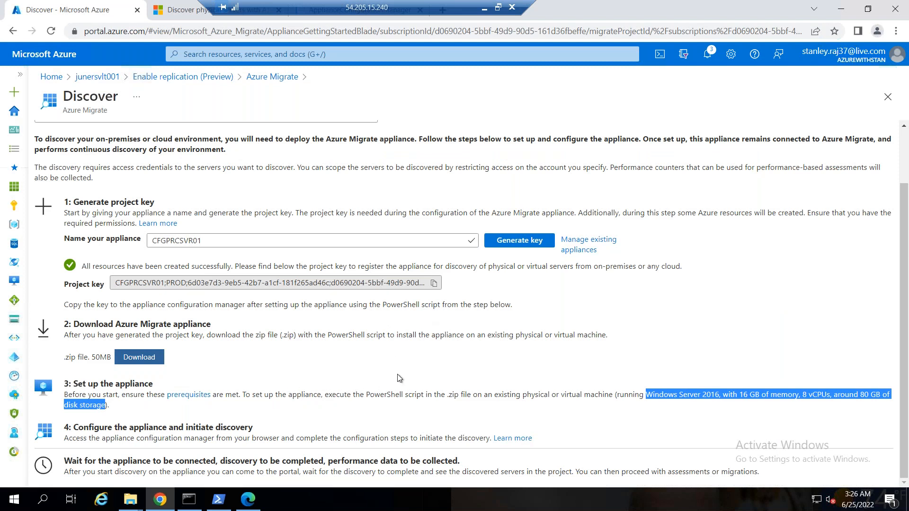
{"action": "left_click", "coordinate": [572, 356]}
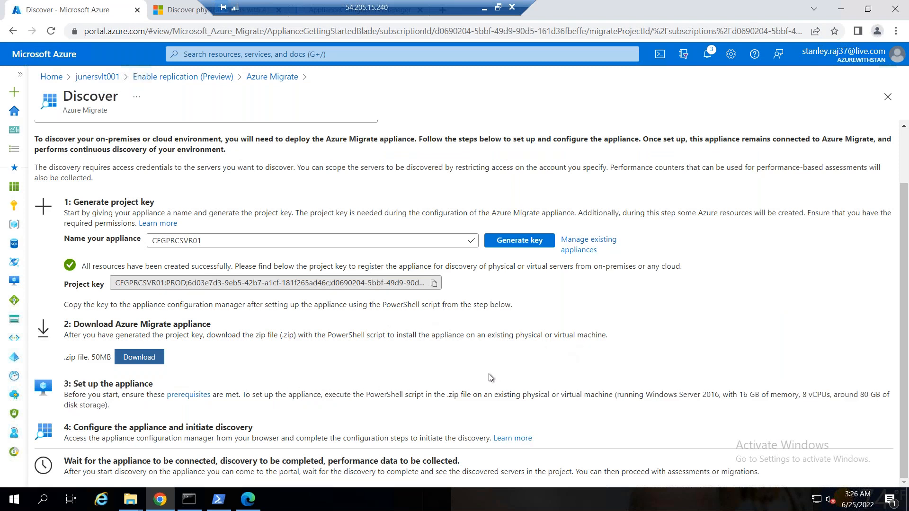
{"action": "left_click", "coordinate": [283, 81]}
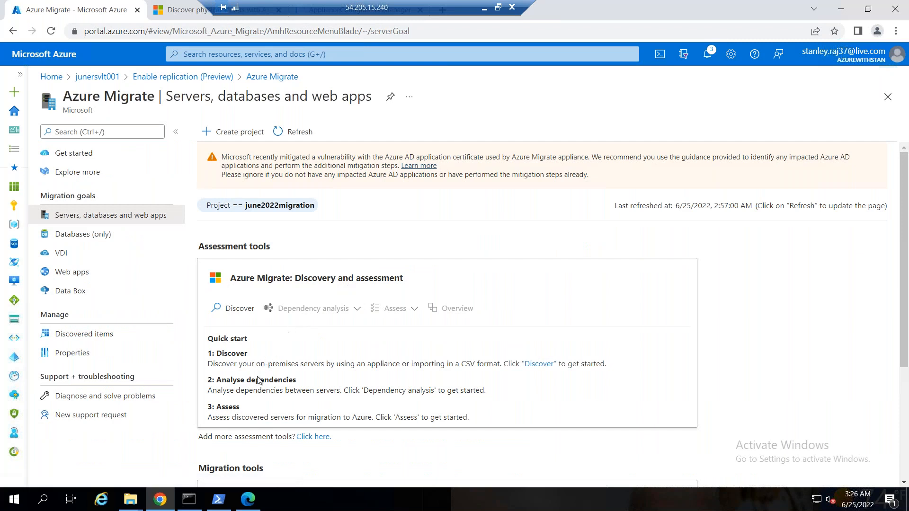
Open Discover from the Discovery and assessment quick start and choose the Import using CSV method
{"action": "scroll", "coordinate": [359, 388], "scroll_direction": "down", "scroll_amount": 1}
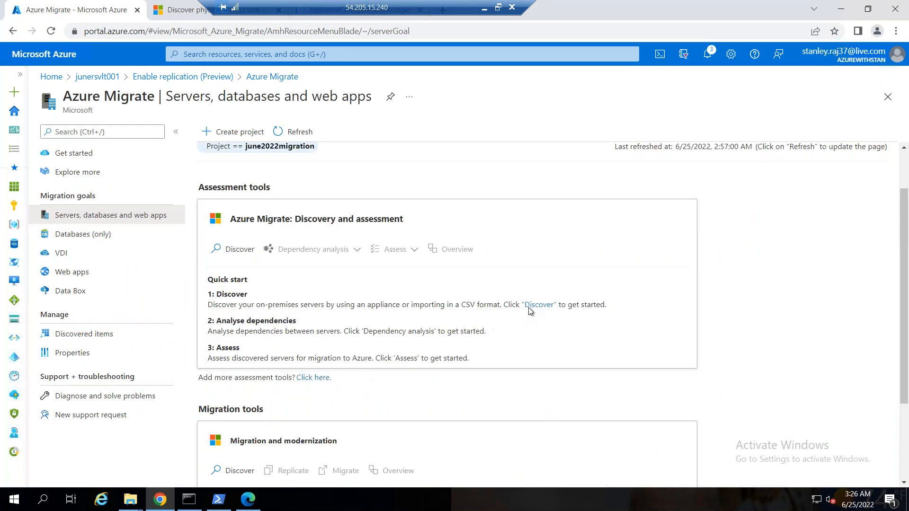
{"action": "left_click_drag", "start_coordinate": [427, 303], "coordinate": [486, 299]}
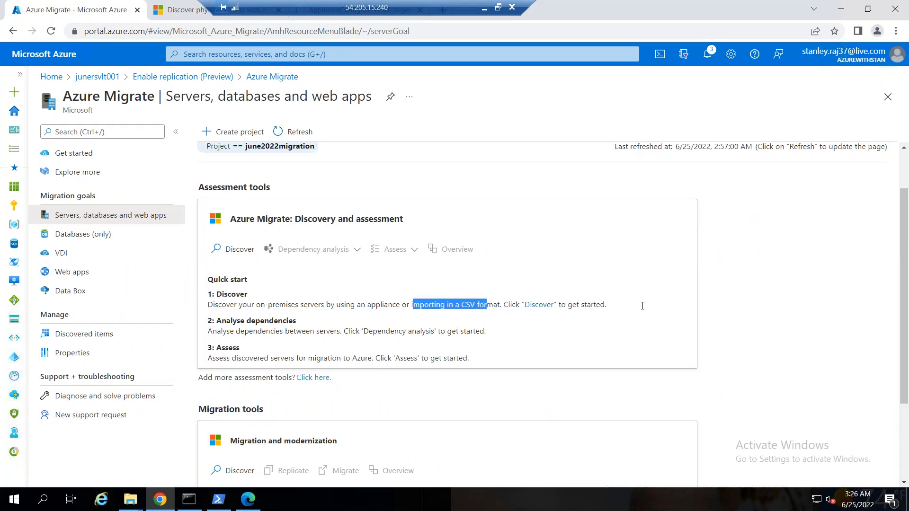
{"action": "left_click", "coordinate": [536, 305]}
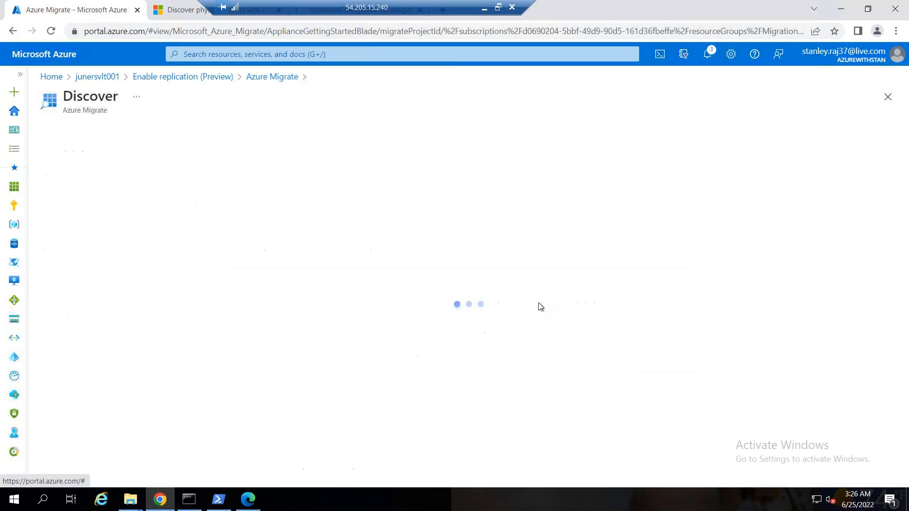
{"action": "left_click", "coordinate": [169, 146]}
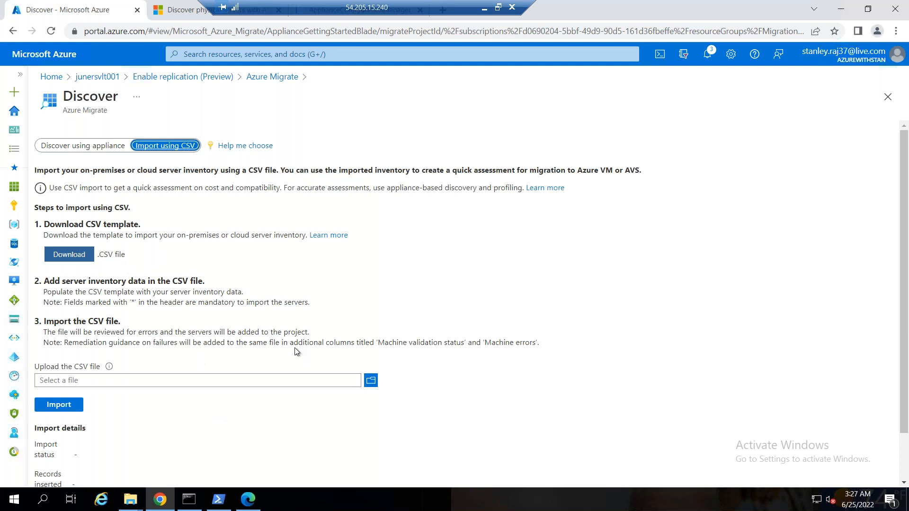
{"action": "left_click", "coordinate": [482, 7]}
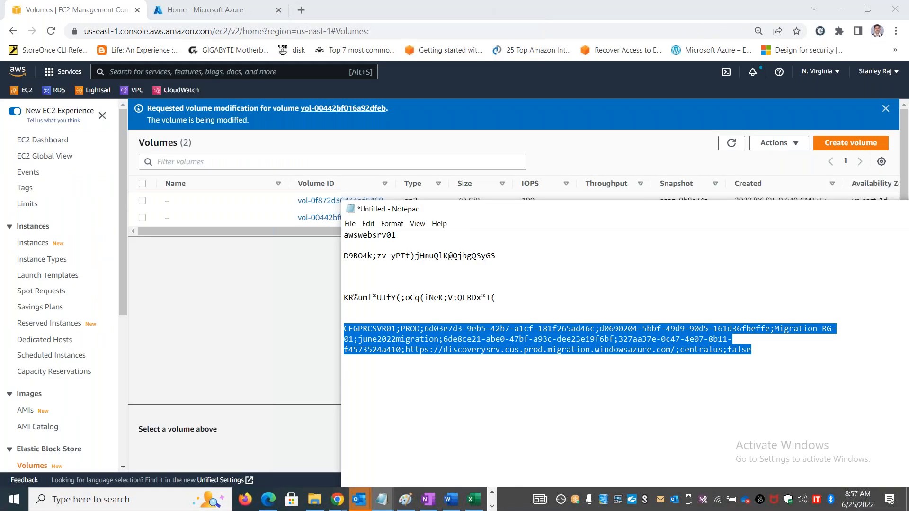
{"action": "mouse_move", "coordinate": [307, 505]}
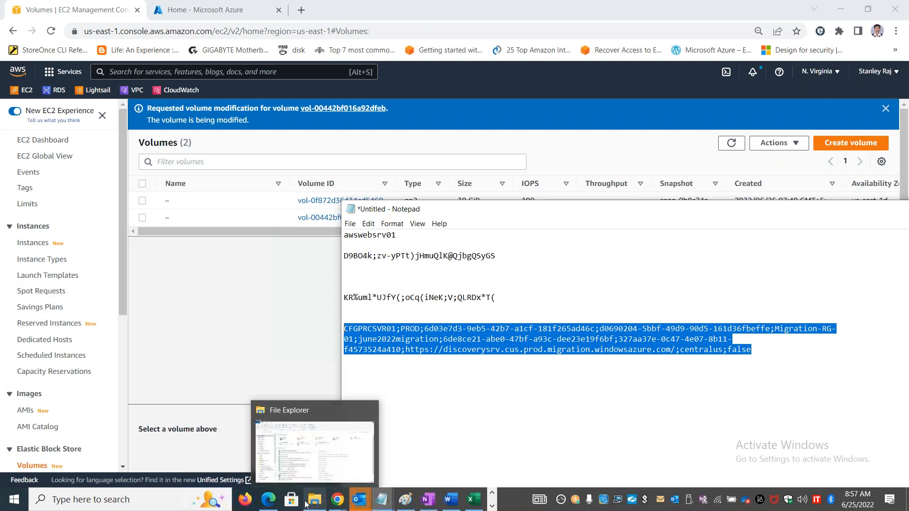
{"action": "left_click", "coordinate": [492, 506]}
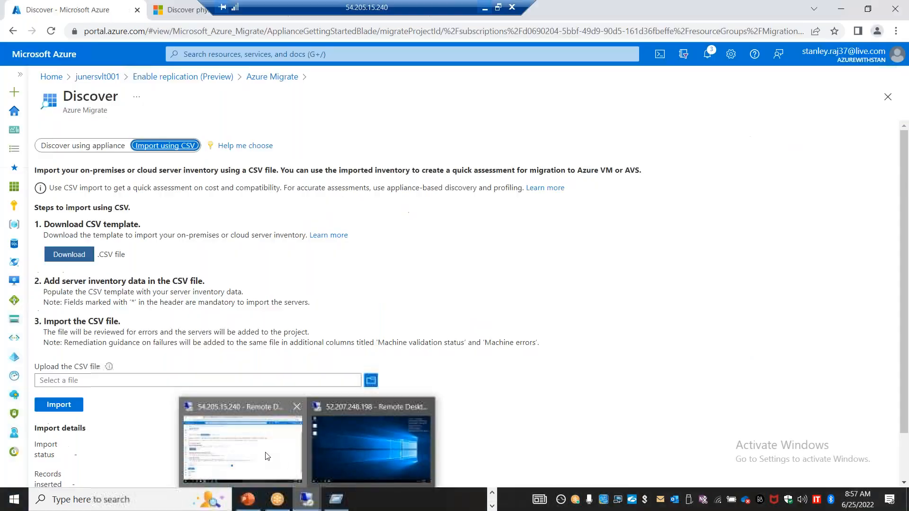
{"action": "left_click", "coordinate": [237, 374]}
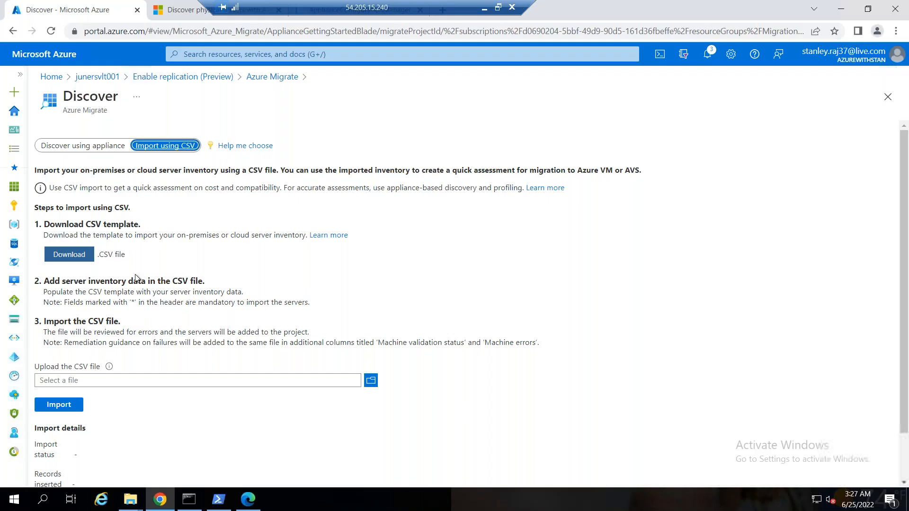
Download the CSV template for importing server inventory and dismiss the browser's download bar
{"action": "left_click", "coordinate": [484, 8]}
{"action": "left_click", "coordinate": [69, 254]}
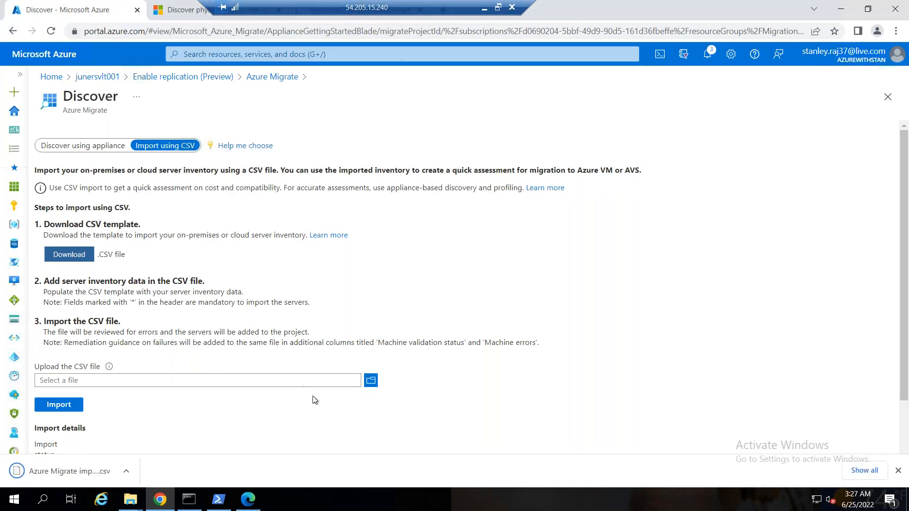
{"action": "left_click", "coordinate": [898, 470]}
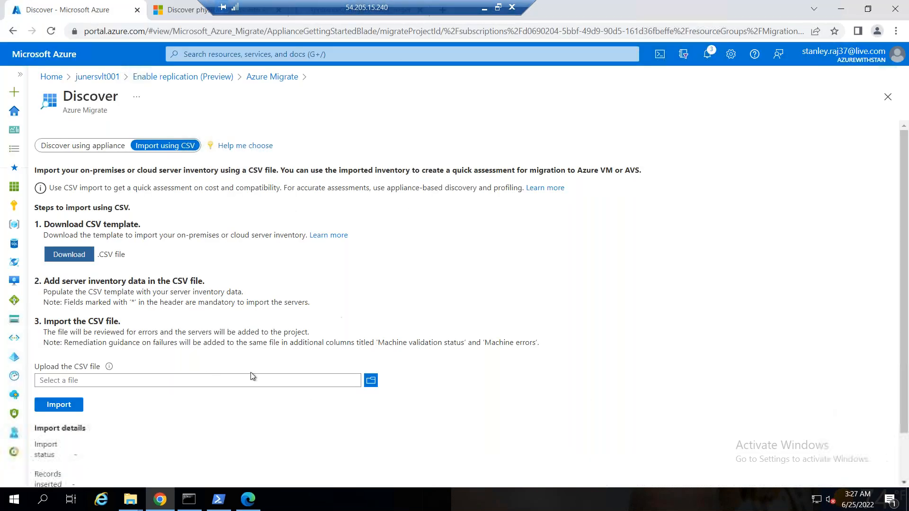
Switch from the remote session to the local File Explorer and search the Downloads folder for "*import*."
{"action": "left_click", "coordinate": [485, 8]}
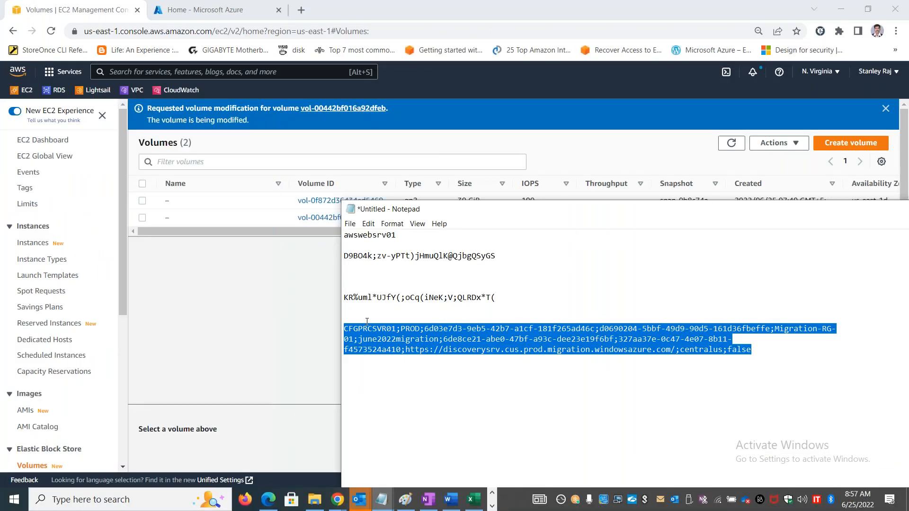
{"action": "left_click", "coordinate": [314, 499]}
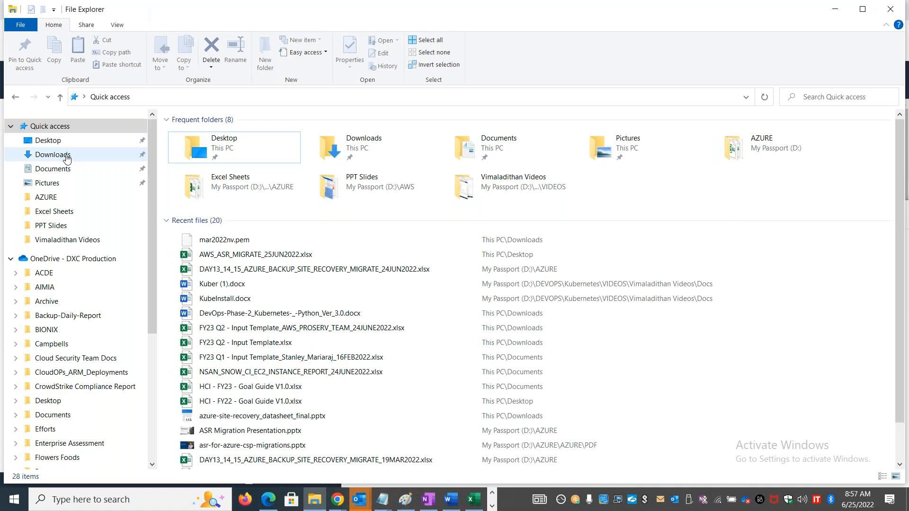
{"action": "left_click", "coordinate": [59, 154]}
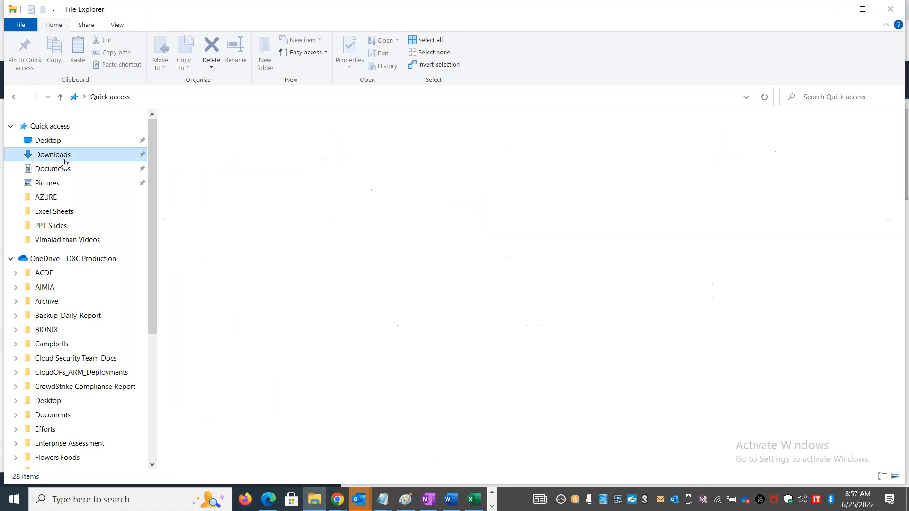
{"action": "left_click", "coordinate": [810, 97]}
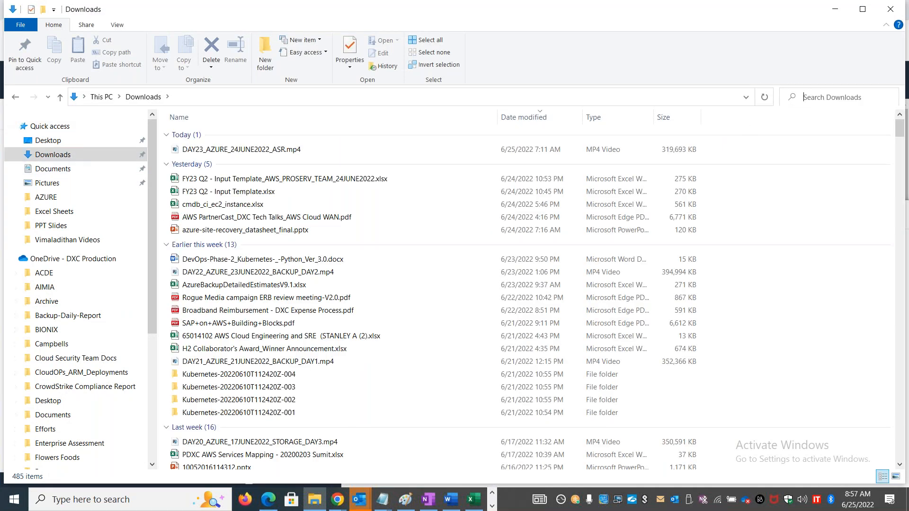
{"action": "type", "text": "*import*."}
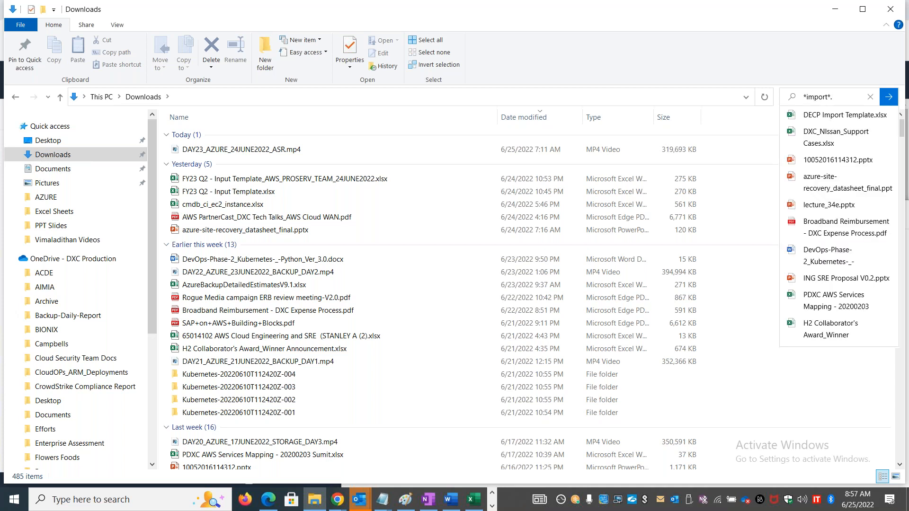
Search the local Documents folder for files matching "*import*"
{"action": "left_click", "coordinate": [52, 169]}
{"action": "left_click", "coordinate": [805, 97]}
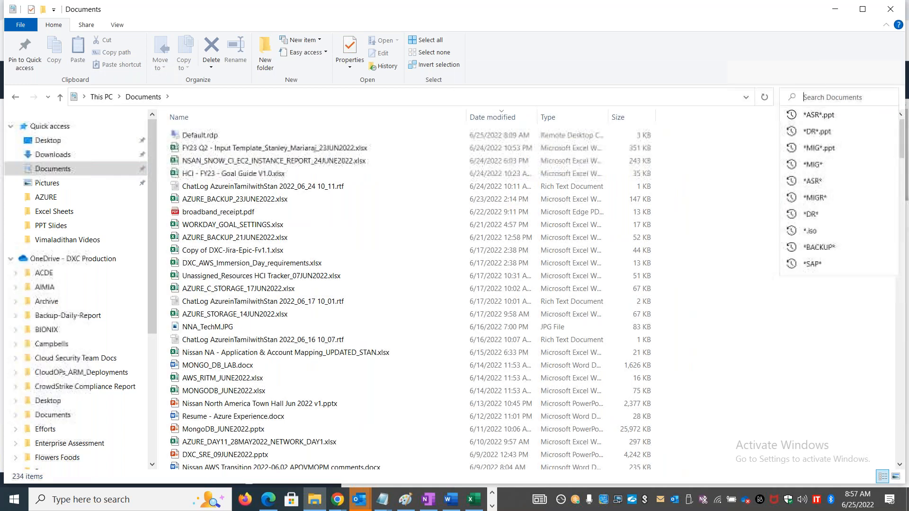
{"action": "type", "text": "*import*"}
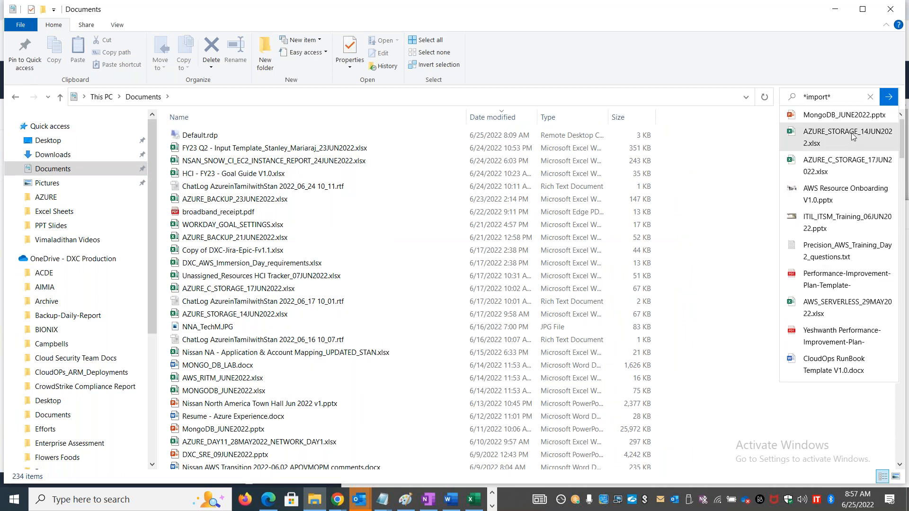
Open Azure Migrate import template - Populated.csv from the azure test folder on the local Desktop
{"action": "left_click", "coordinate": [57, 142]}
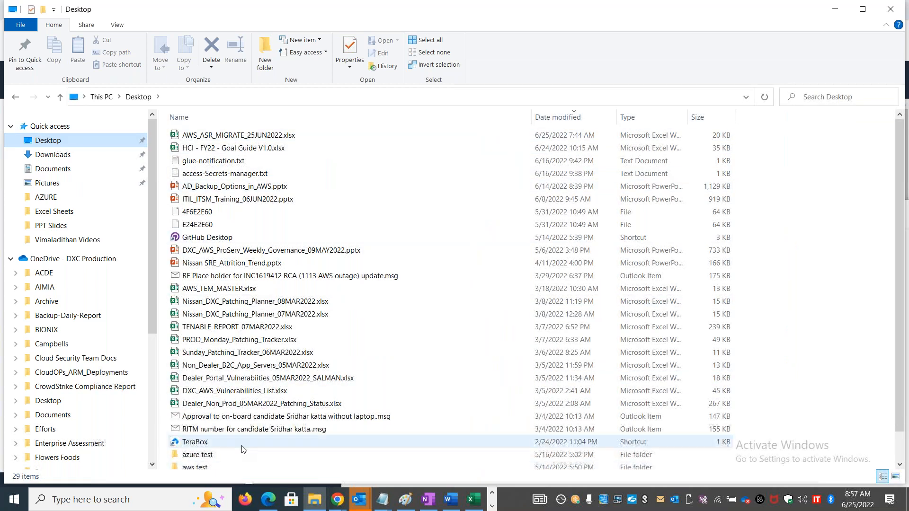
{"action": "scroll", "coordinate": [244, 448], "scroll_direction": "down", "scroll_amount": 1}
{"action": "double_click", "coordinate": [219, 426]}
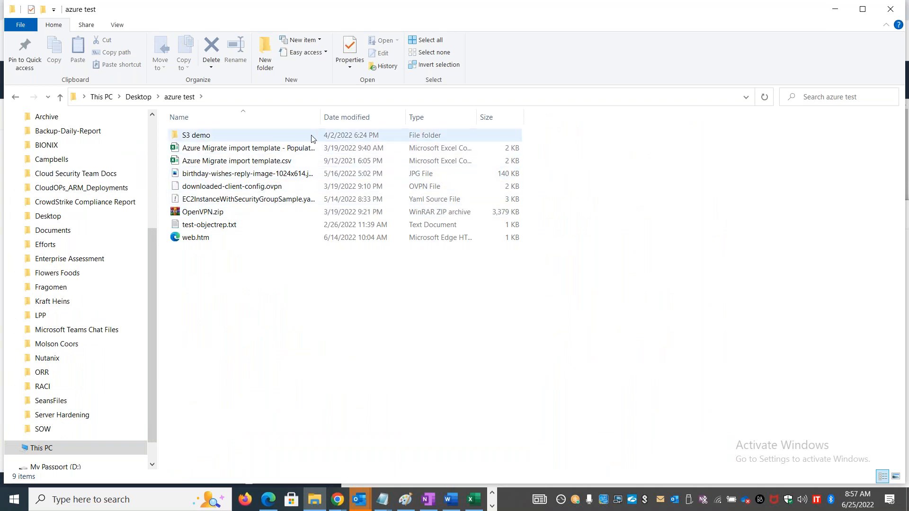
{"action": "left_click_drag", "start_coordinate": [320, 117], "coordinate": [416, 118]}
{"action": "left_click", "coordinate": [255, 148]}
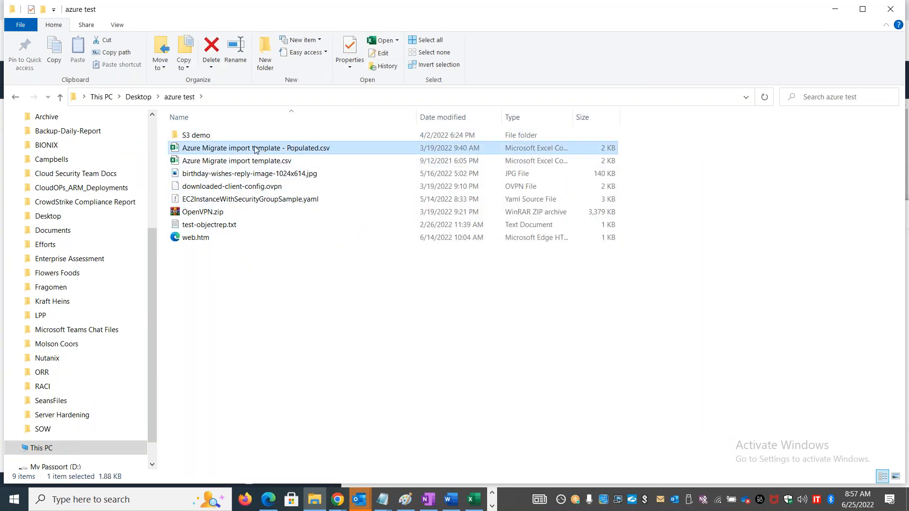
{"action": "double_click", "coordinate": [256, 149]}
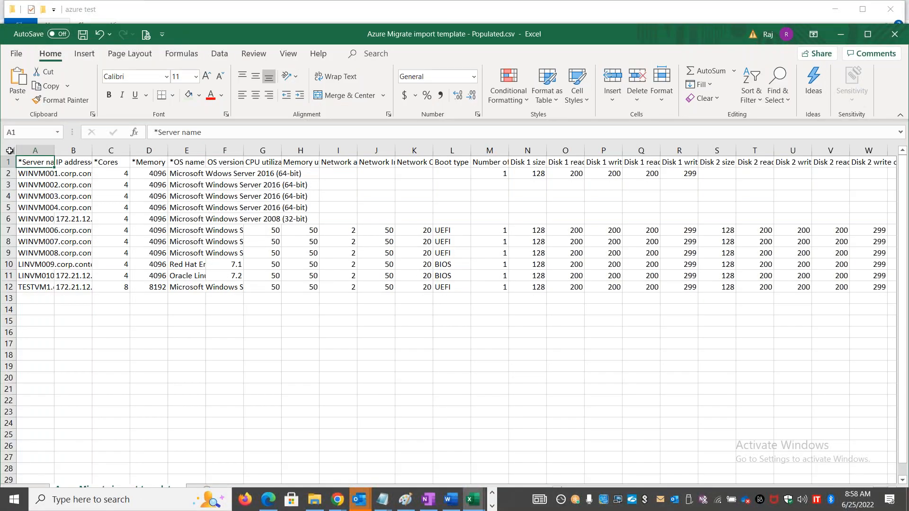
Fit all columns of the populated template sheet to their contents
{"action": "left_click", "coordinate": [9, 150]}
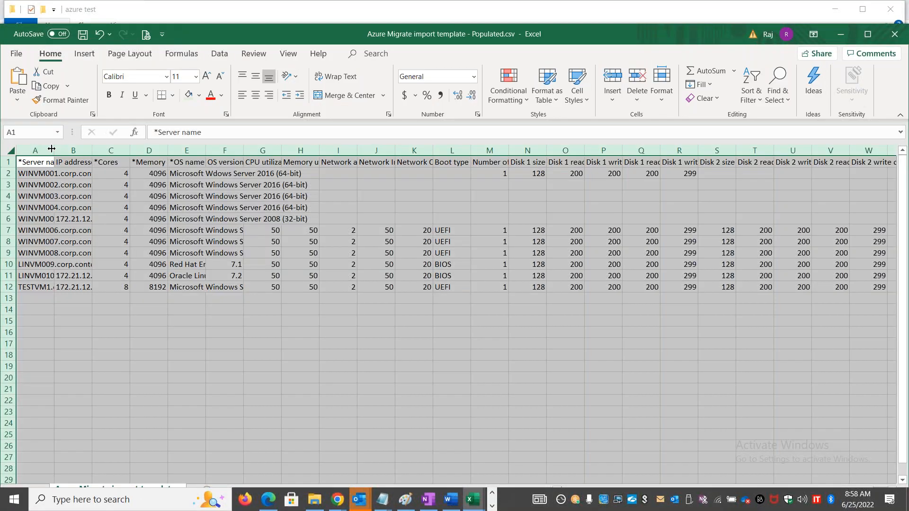
{"action": "double_click", "coordinate": [54, 151]}
{"action": "left_click", "coordinate": [189, 343]}
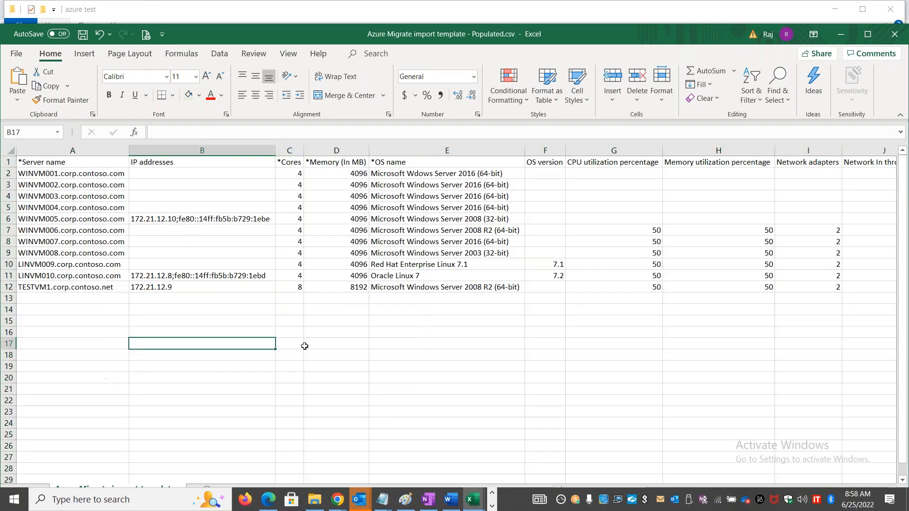
Examine the populated template's server names, operating systems, and the utilization, network and disk columns out to Disk 2 write ops
{"action": "left_click_drag", "start_coordinate": [81, 177], "coordinate": [69, 288]}
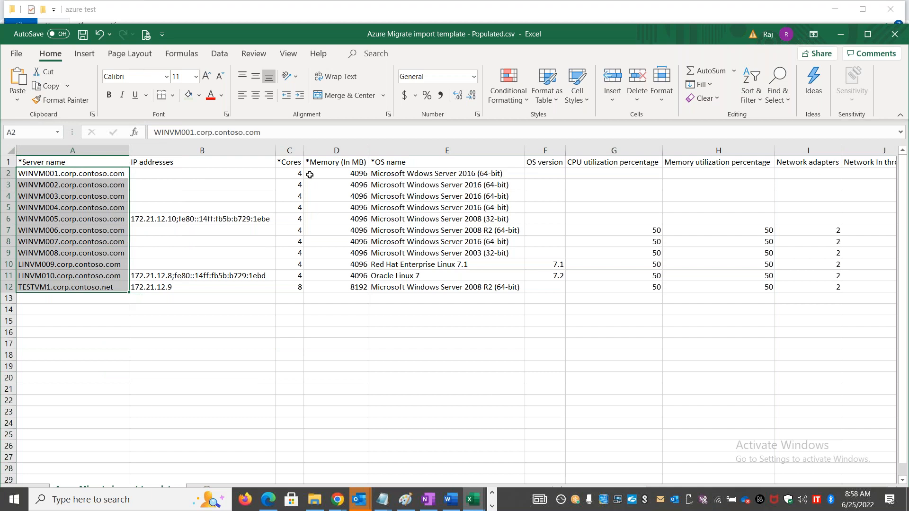
{"action": "left_click", "coordinate": [435, 184]}
{"action": "key", "text": "Right"}
{"action": "key", "text": "Right"}
{"action": "key", "text": "Right"}
{"action": "key", "text": "Right"}
{"action": "key", "text": "Right"}
{"action": "key", "text": "Right"}
{"action": "key", "text": "Right"}
{"action": "key", "text": "Right"}
{"action": "key", "text": "Right"}
{"action": "key", "text": "Right"}
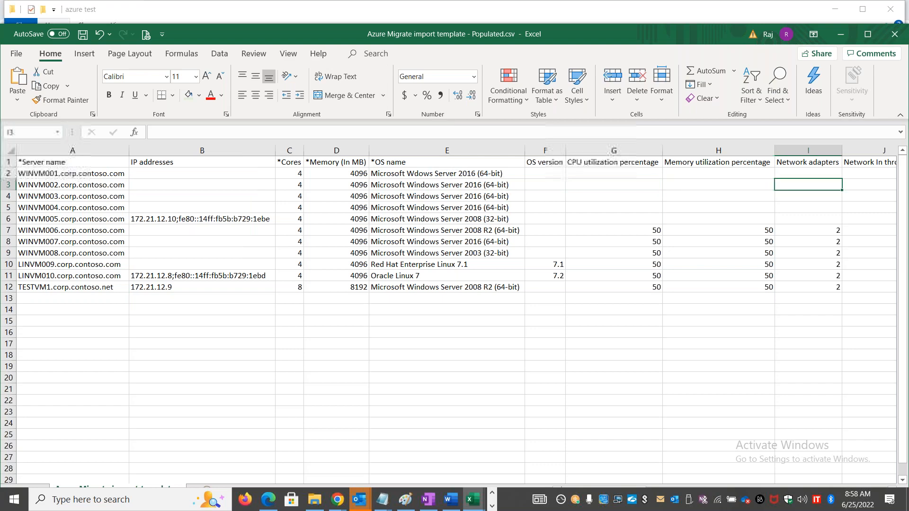
{"action": "key", "text": "Right"}
{"action": "key", "text": "Right"}
{"action": "key", "text": "Right"}
{"action": "key", "text": "Right"}
{"action": "key", "text": "Right"}
{"action": "key", "text": "Right"}
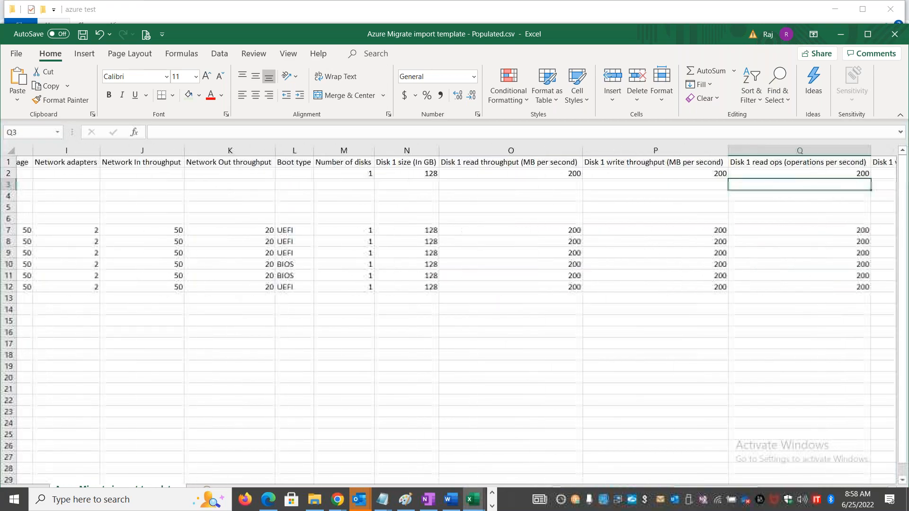
{"action": "key", "text": "Right"}
{"action": "key", "text": "Right"}
{"action": "key", "text": "Right"}
{"action": "key", "text": "Right"}
{"action": "key", "text": "Right"}
{"action": "key", "text": "Right"}
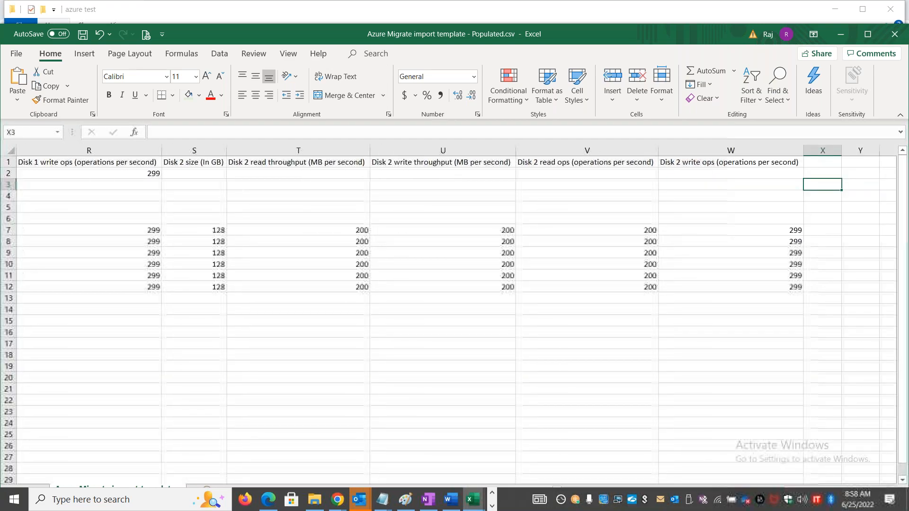
{"action": "key", "text": "Left"}
{"action": "key", "text": "Left"}
{"action": "key", "text": "Left"}
{"action": "key", "text": "Left"}
{"action": "key", "text": "Left"}
{"action": "key", "text": "Left"}
{"action": "key", "text": "Left"}
{"action": "key", "text": "Left"}
{"action": "key", "text": "Left"}
{"action": "key", "text": "Left"}
{"action": "key", "text": "Left"}
{"action": "key", "text": "Left"}
{"action": "key", "text": "Left"}
{"action": "key", "text": "Left"}
{"action": "key", "text": "Left"}
{"action": "key", "text": "Left"}
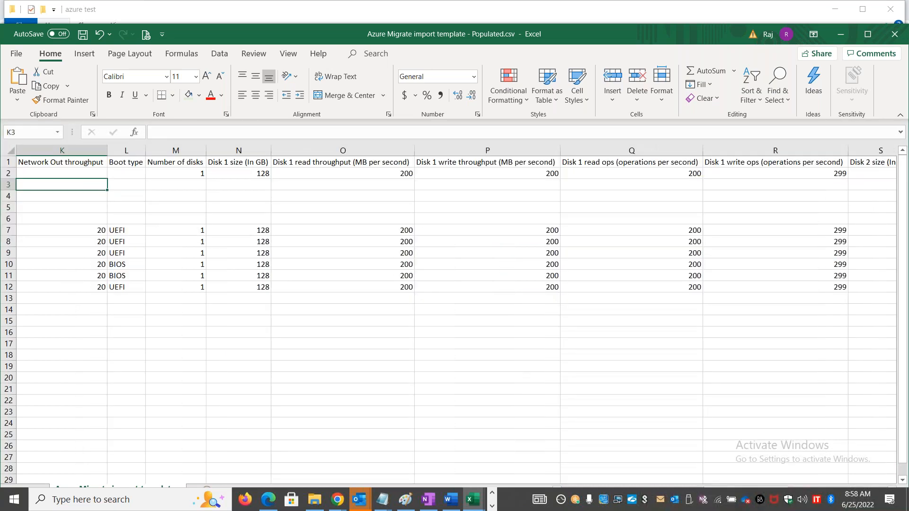
{"action": "key", "text": "Left"}
{"action": "key", "text": "Left"}
{"action": "key", "text": "Left"}
{"action": "key", "text": "Left"}
{"action": "key", "text": "Left"}
{"action": "key", "text": "Left"}
{"action": "key", "text": "Left"}
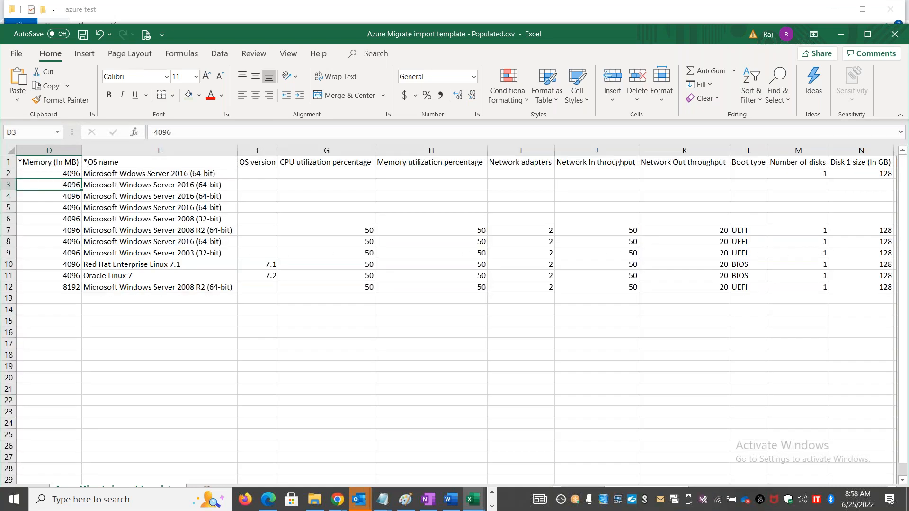
Close the populated CSV template without saving the changes and return to its folder
{"action": "left_click_drag", "start_coordinate": [306, 28], "coordinate": [199, 115]}
{"action": "left_click", "coordinate": [769, 114]}
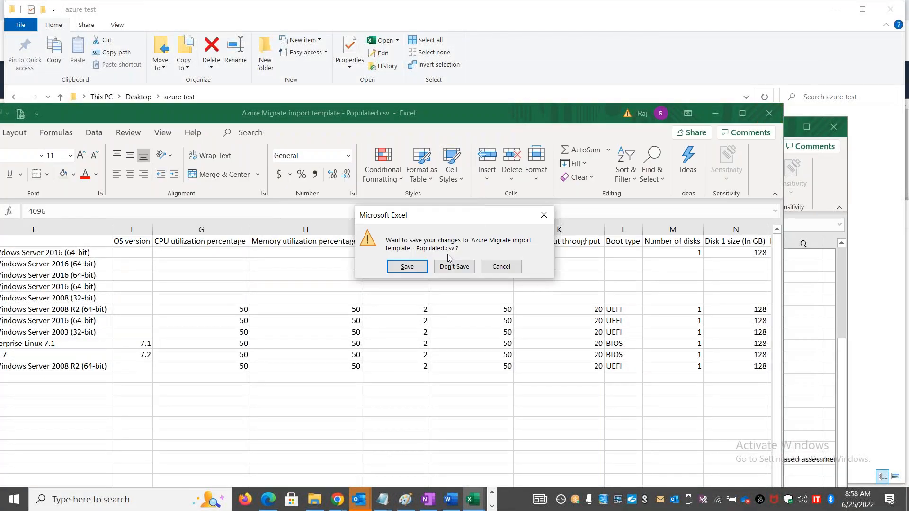
{"action": "left_click", "coordinate": [460, 268]}
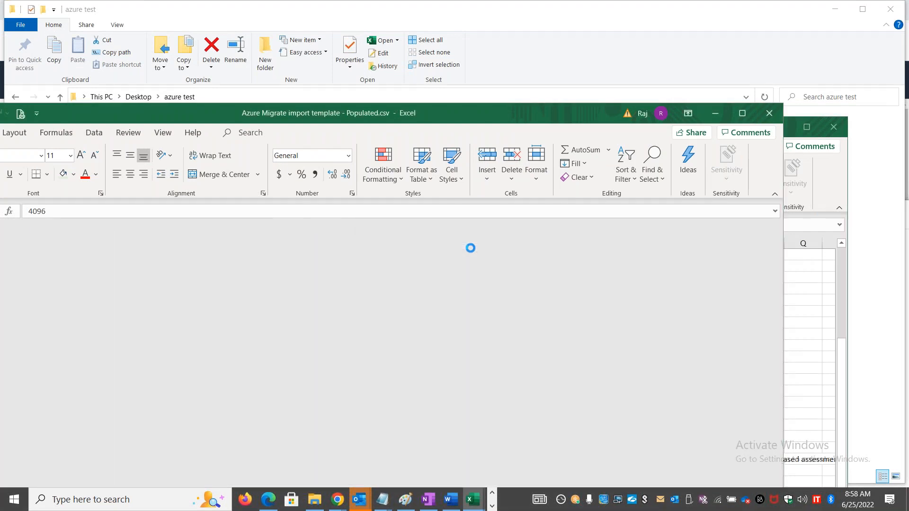
{"action": "left_click", "coordinate": [492, 11]}
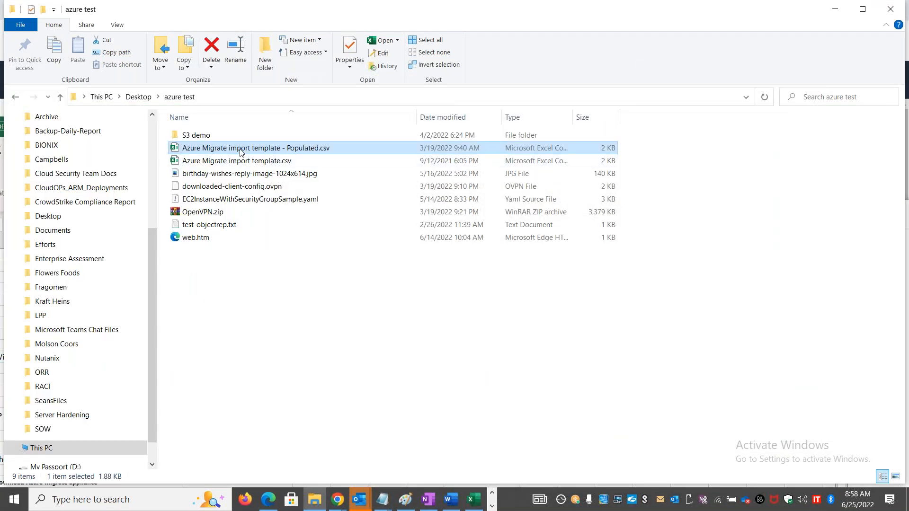
Copy Azure Migrate import template - Populated.csv from the azure test folder and switch to the remote desktop session
{"action": "right_click", "coordinate": [241, 148]}
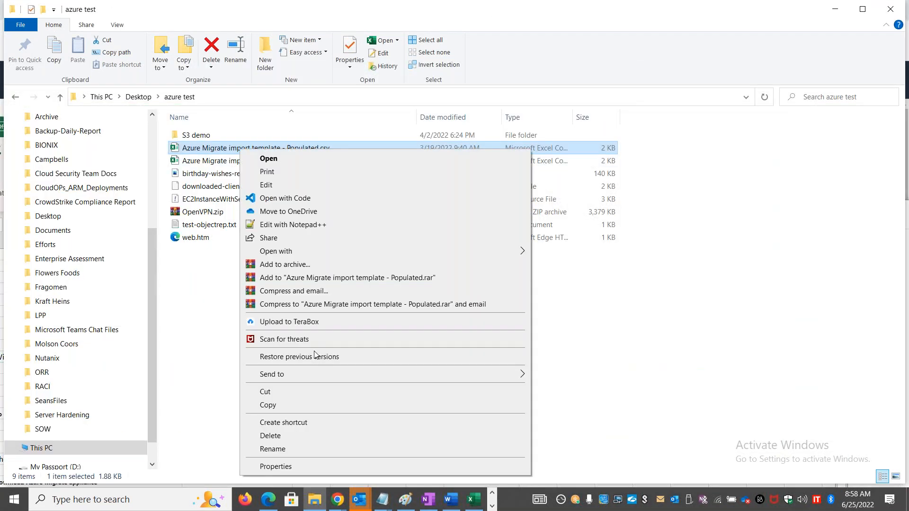
{"action": "left_click", "coordinate": [295, 408]}
{"action": "left_click", "coordinate": [493, 506]}
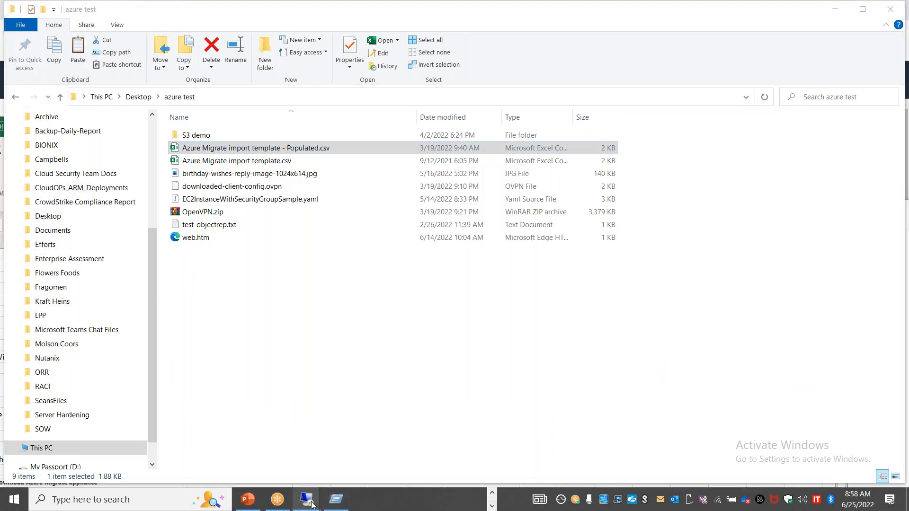
{"action": "mouse_move", "coordinate": [307, 499]}
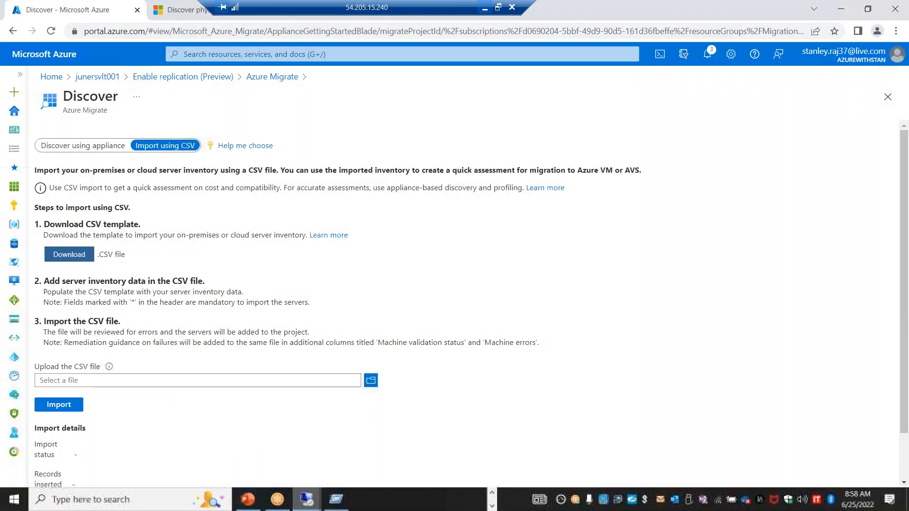
{"action": "left_click", "coordinate": [243, 448]}
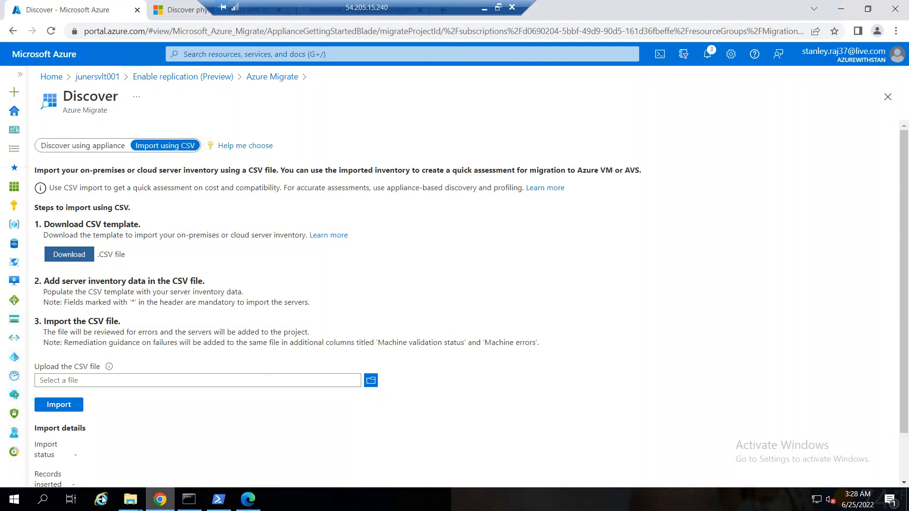
Paste the populated CSV template into the remote server's Downloads folder and minimize the folder window
{"action": "mouse_move", "coordinate": [129, 500]}
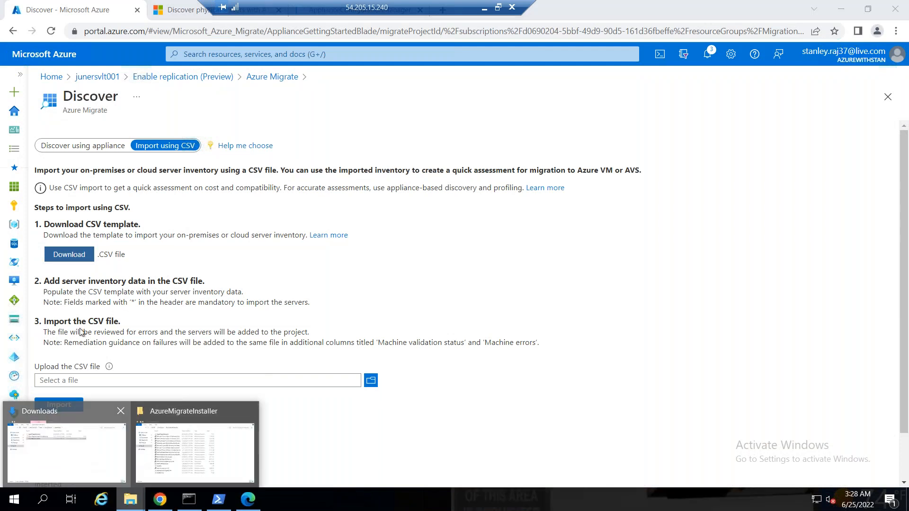
{"action": "left_click", "coordinate": [91, 462]}
{"action": "left_click", "coordinate": [278, 233]}
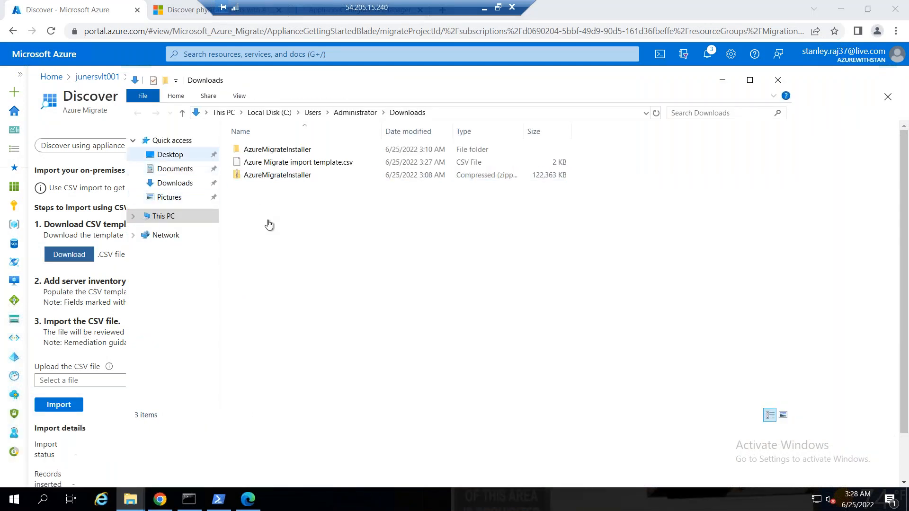
{"action": "right_click", "coordinate": [272, 228]}
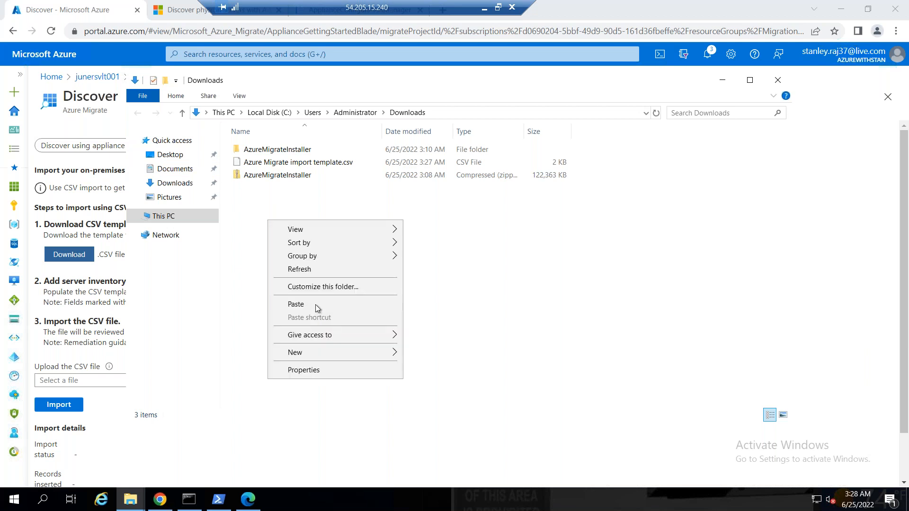
{"action": "left_click", "coordinate": [315, 304]}
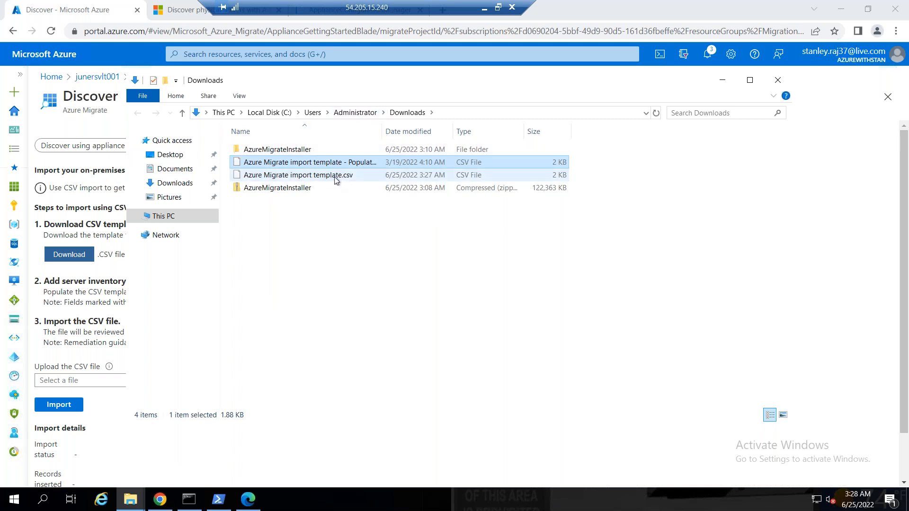
{"action": "left_click", "coordinate": [731, 81]}
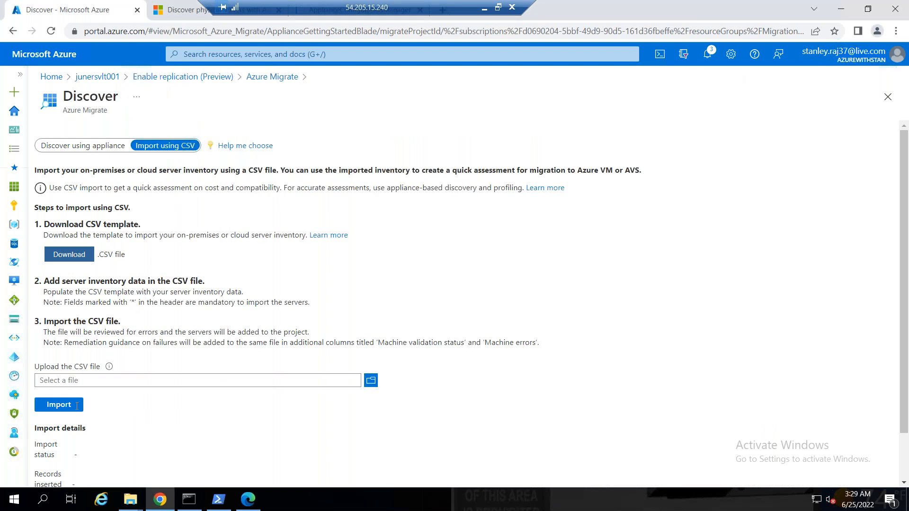
Upload Azure Migrate import template - Populated.csv from Downloads as the server inventory file and start the import
{"action": "left_click", "coordinate": [370, 383]}
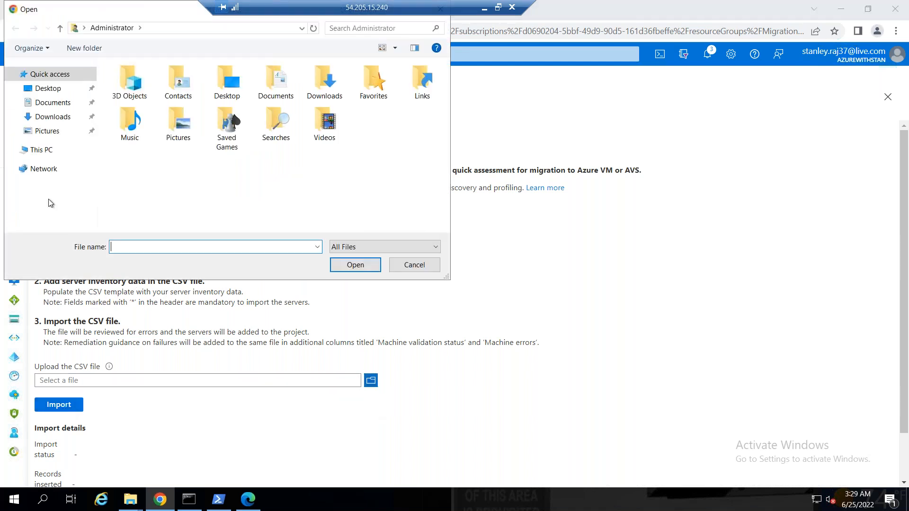
{"action": "left_click", "coordinate": [51, 103]}
{"action": "left_click", "coordinate": [53, 117]}
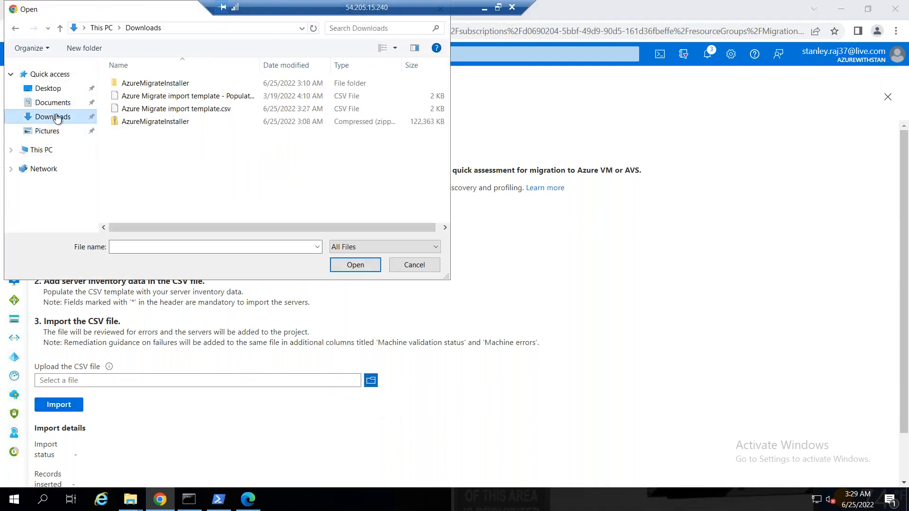
{"action": "double_click", "coordinate": [194, 95]}
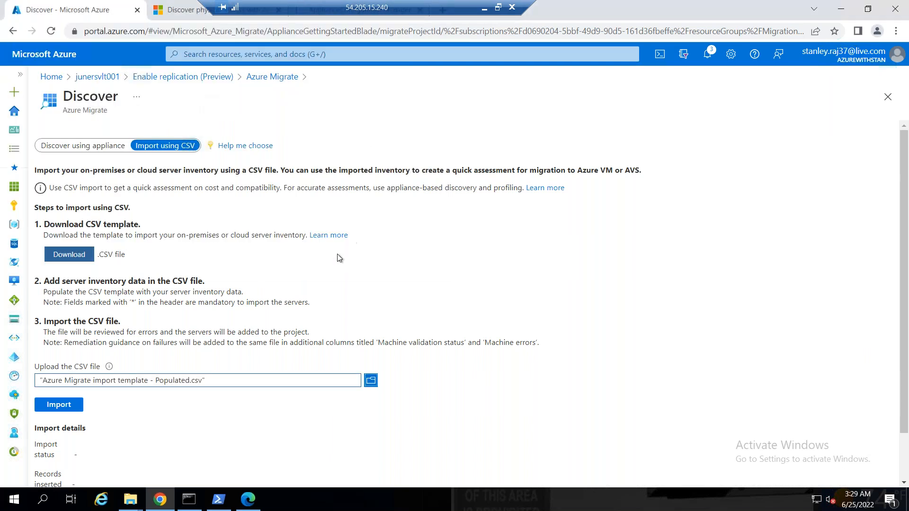
{"action": "left_click", "coordinate": [58, 404]}
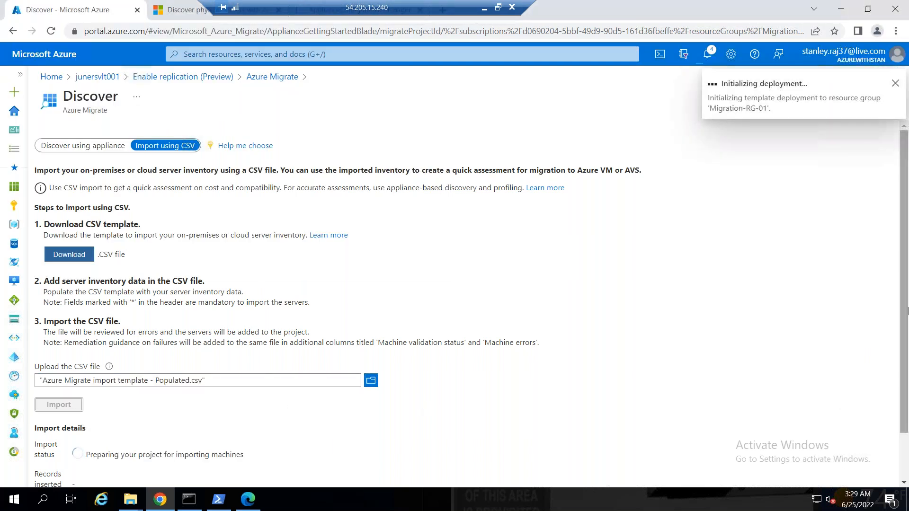
Check the CSV import status, return to the appliance configuration manager page and start the Azure user login for registering the appliance
{"action": "scroll", "coordinate": [386, 391], "scroll_direction": "down", "scroll_amount": 1}
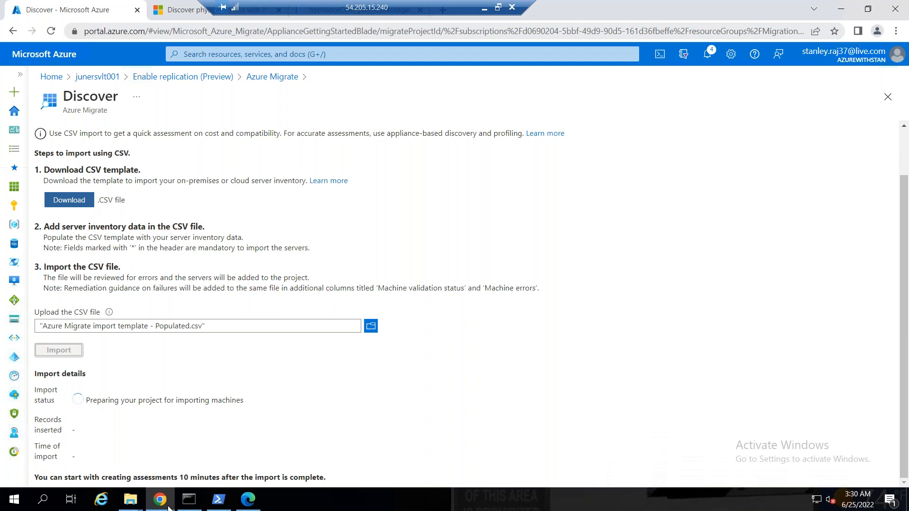
{"action": "left_click_drag", "start_coordinate": [337, 4], "coordinate": [634, 3]}
{"action": "left_click", "coordinate": [356, 11]}
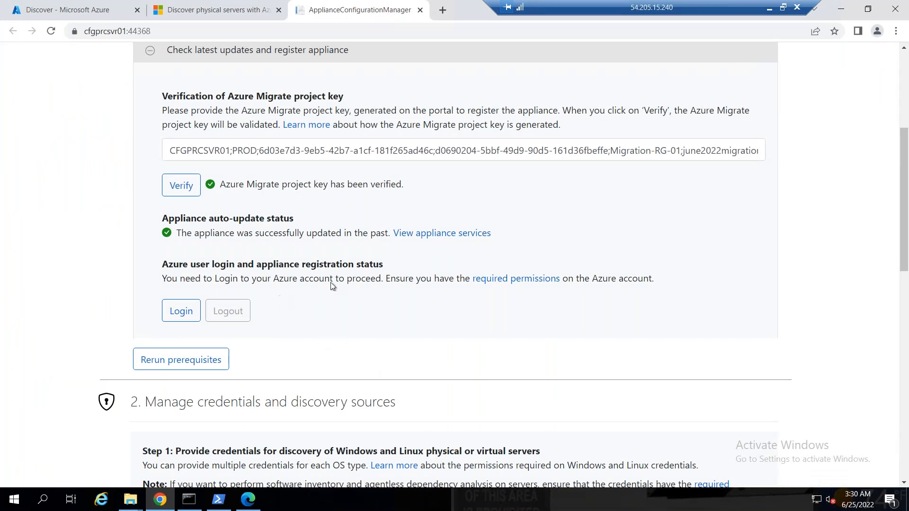
{"action": "left_click", "coordinate": [181, 314]}
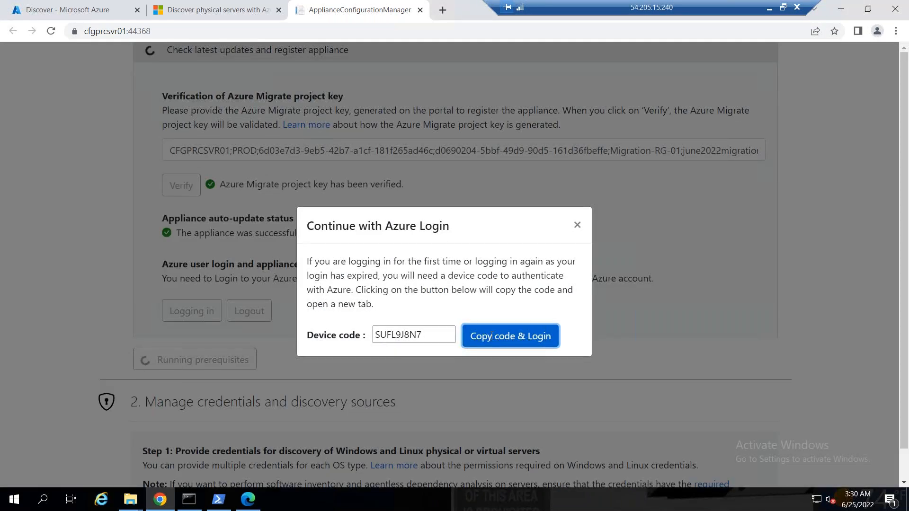
Copy the Azure login device code and paste it below the project key in the local Notepad notes
{"action": "double_click", "coordinate": [406, 334]}
{"action": "key", "text": "ctrl+c"}
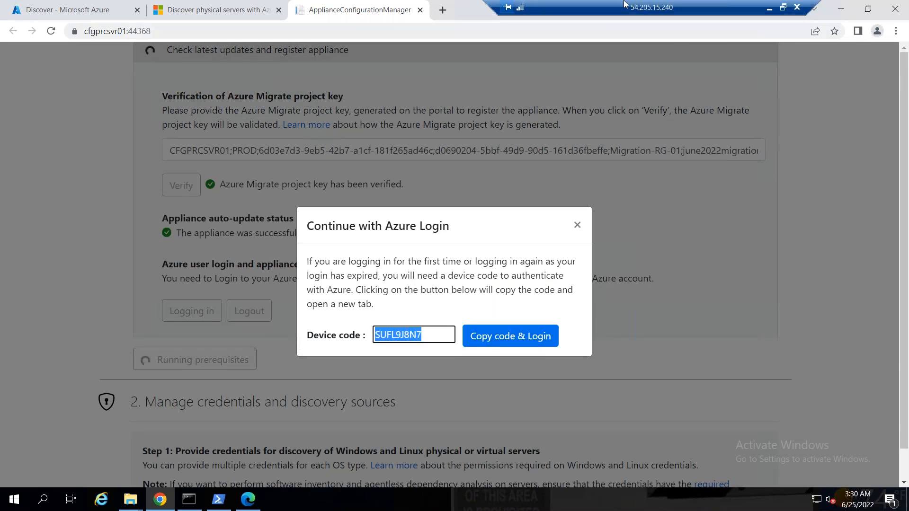
{"action": "left_click_drag", "start_coordinate": [624, 5], "coordinate": [294, 5]}
{"action": "left_click", "coordinate": [444, 9]}
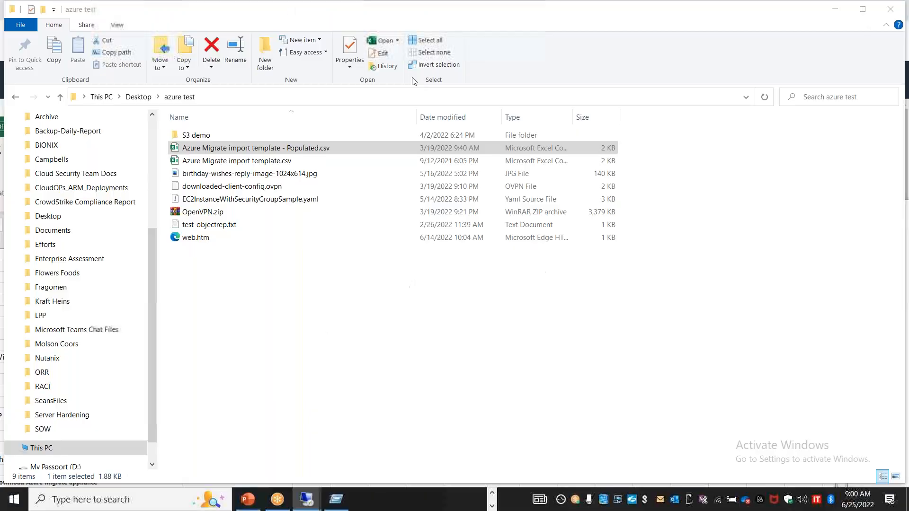
{"action": "mouse_move", "coordinate": [382, 500]}
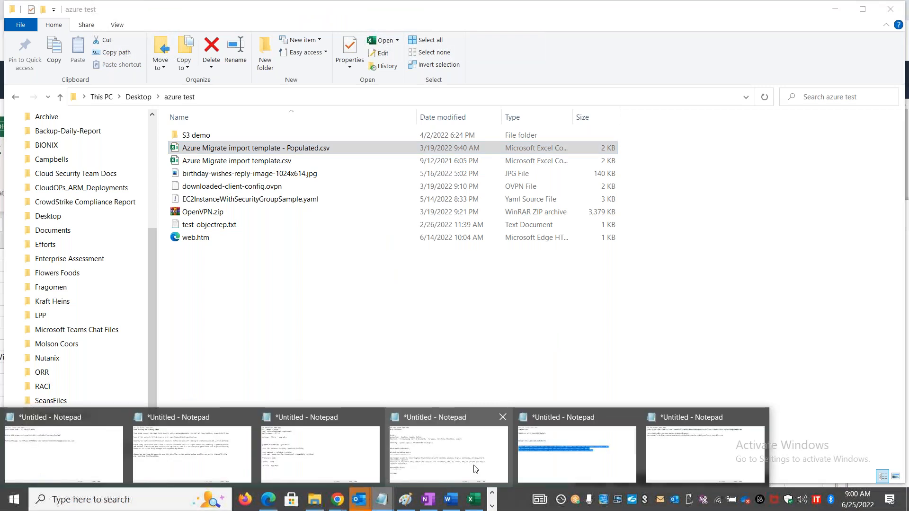
{"action": "left_click", "coordinate": [569, 457]}
{"action": "left_click", "coordinate": [810, 356]}
{"action": "key", "text": "ctrl+v"}
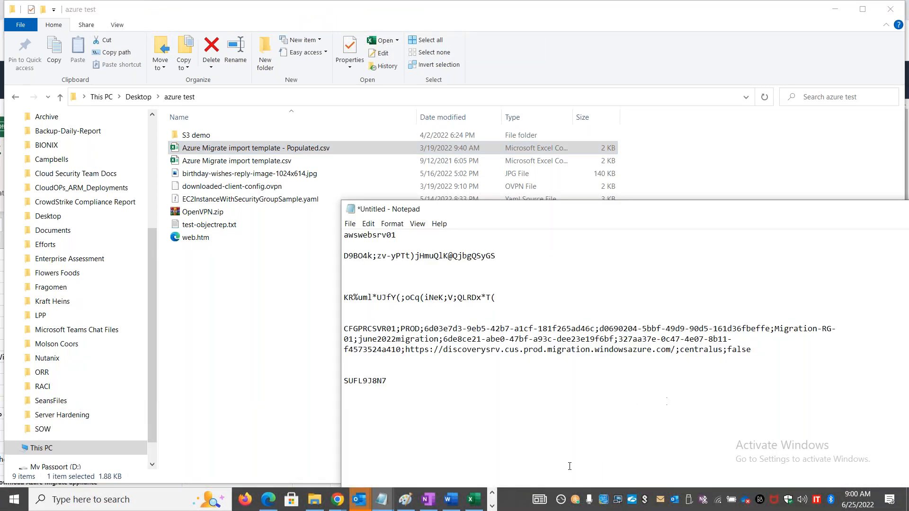
Switch back to the 54.205.15.240 remote desktop session with the Azure login dialog
{"action": "left_click", "coordinate": [492, 506]}
{"action": "left_click", "coordinate": [306, 499]}
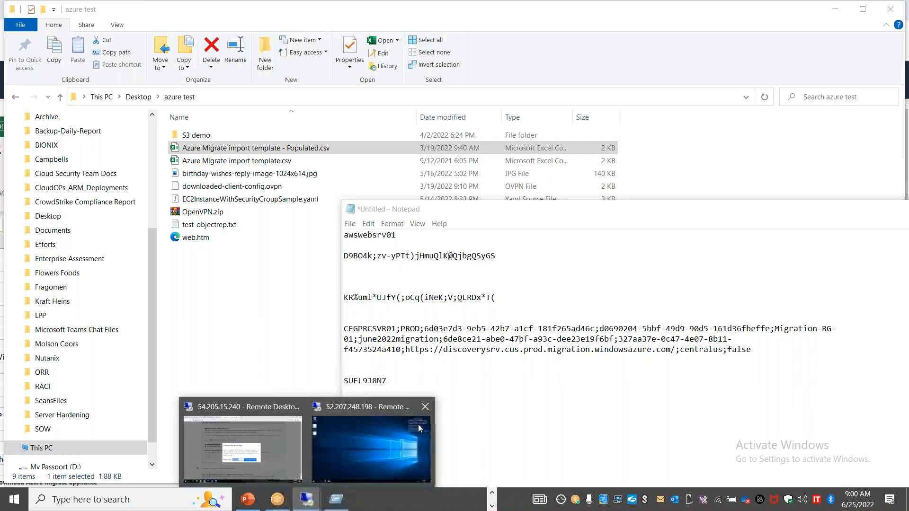
{"action": "left_click", "coordinate": [245, 406]}
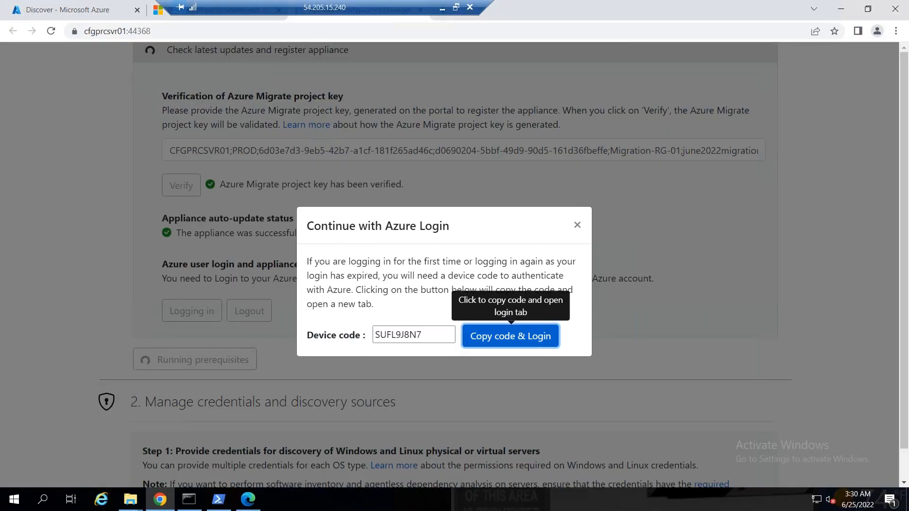
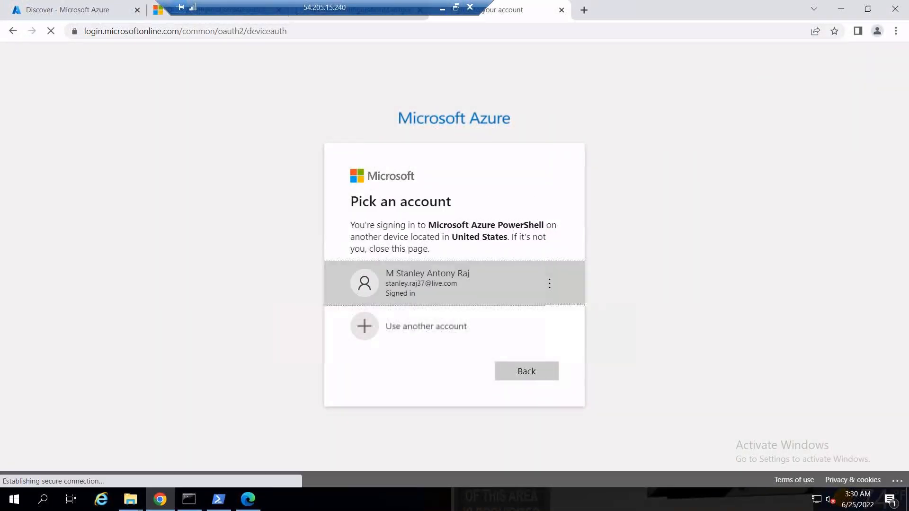
Complete the Microsoft Azure PowerShell sign-in and return to the appliance configuration manager page to check the appliance registration
{"action": "left_click", "coordinate": [539, 339]}
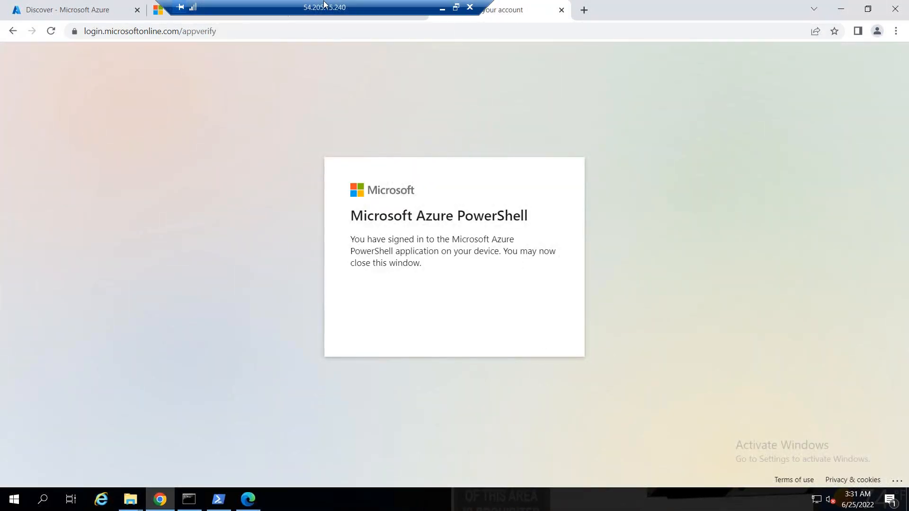
{"action": "left_click_drag", "start_coordinate": [326, 5], "coordinate": [550, 4]}
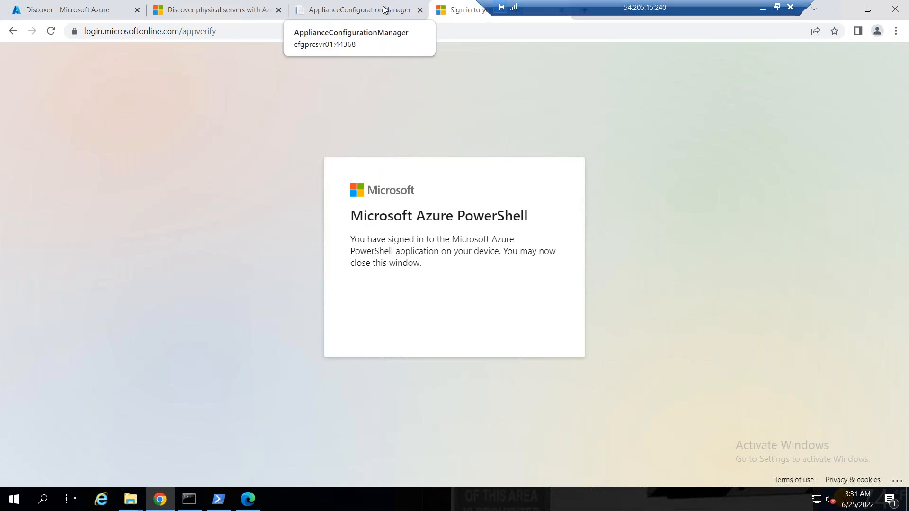
{"action": "left_click", "coordinate": [354, 13]}
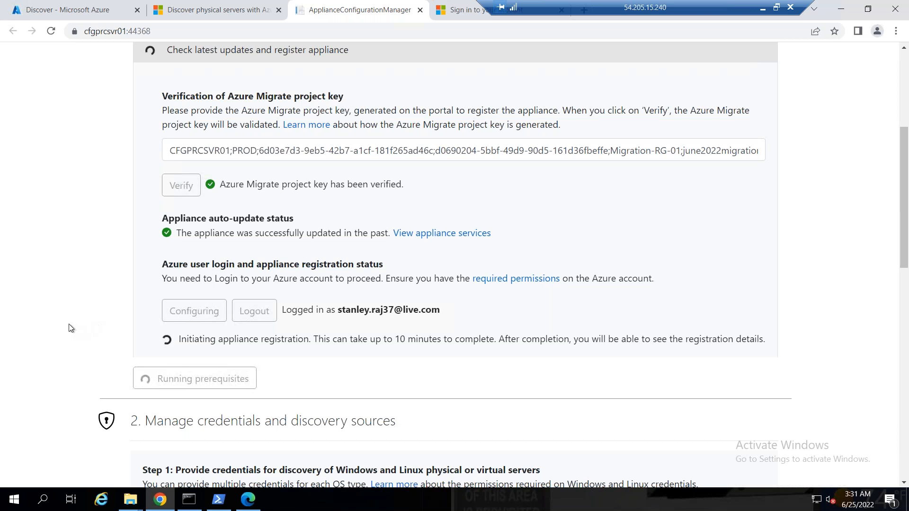
{"action": "scroll", "coordinate": [71, 328], "scroll_direction": "down", "scroll_amount": 2}
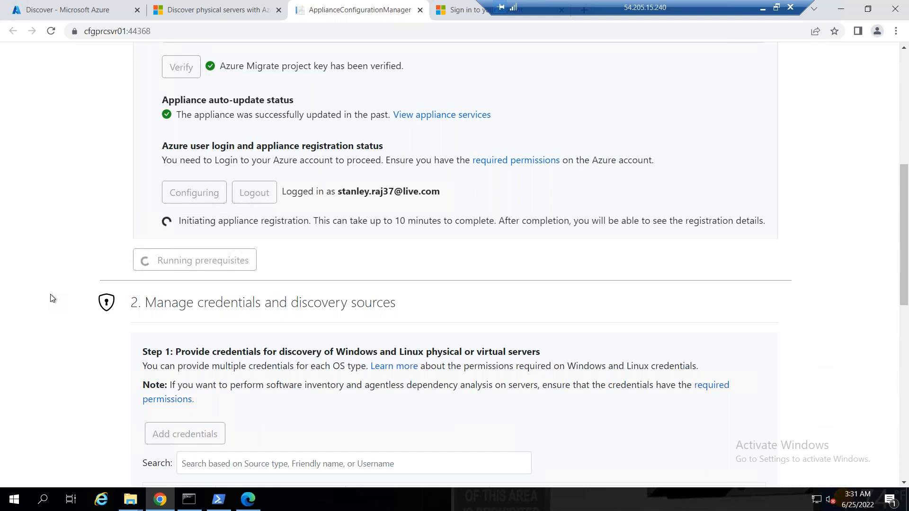
Switch to the local AWS_ASR_MIGRATE_25JUN2022.xlsx workbook in Excel and copy the formatting of cell B30 to B33 on the DISCOVER sheet
{"action": "left_click_drag", "start_coordinate": [580, 2], "coordinate": [333, 2]}
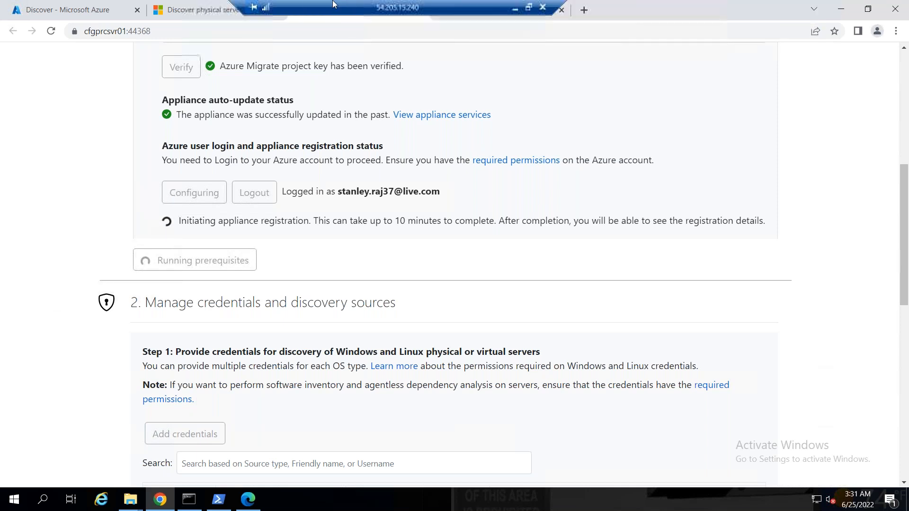
{"action": "left_click", "coordinate": [516, 11]}
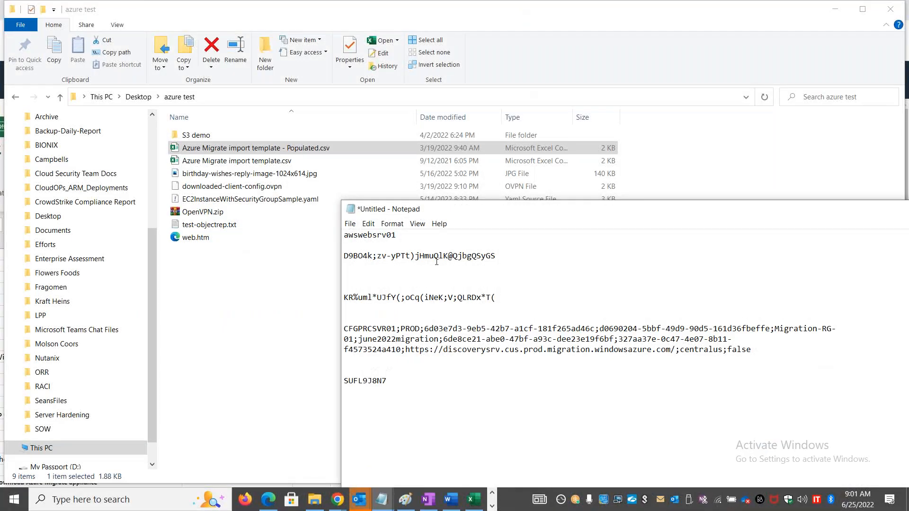
{"action": "left_click", "coordinate": [473, 500]}
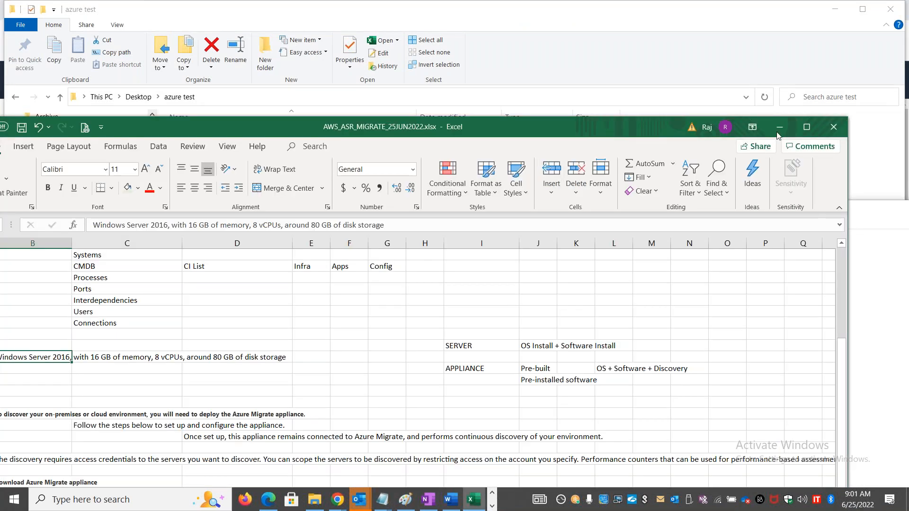
{"action": "left_click", "coordinate": [806, 127]}
{"action": "left_click", "coordinate": [297, 410]}
{"action": "left_click", "coordinate": [119, 342]}
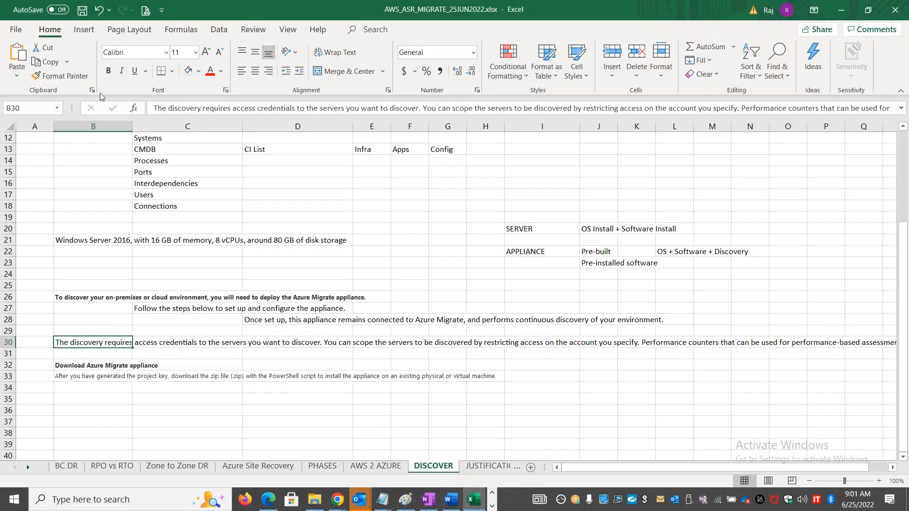
{"action": "left_click", "coordinate": [84, 80]}
{"action": "left_click", "coordinate": [116, 377]}
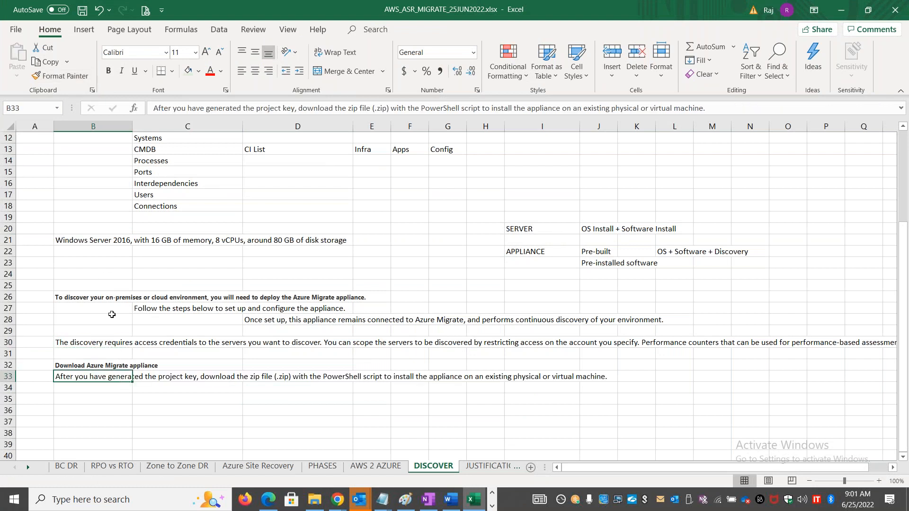
Review the discovery and Azure Migrate appliance notes on the DISCOVER sheet
{"action": "left_click", "coordinate": [104, 294]}
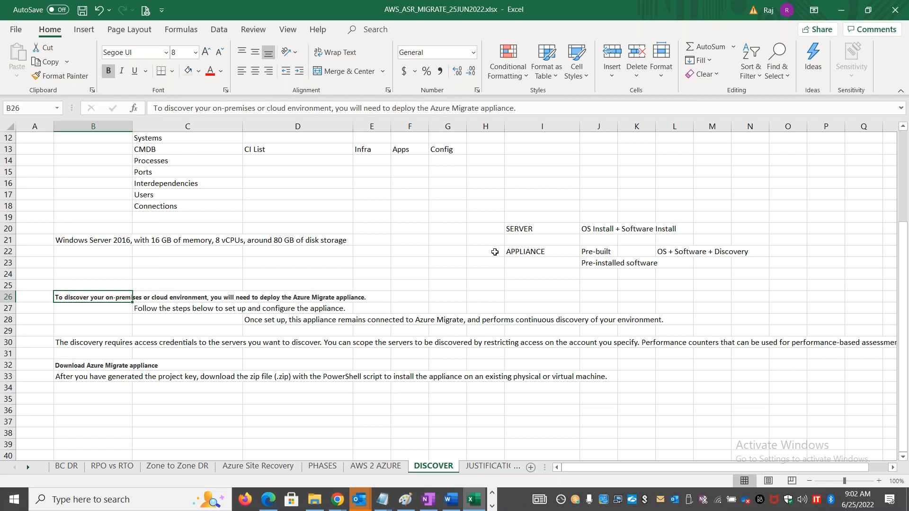
{"action": "left_click", "coordinate": [456, 251]}
{"action": "scroll", "coordinate": [481, 264], "scroll_direction": "up", "scroll_amount": 4}
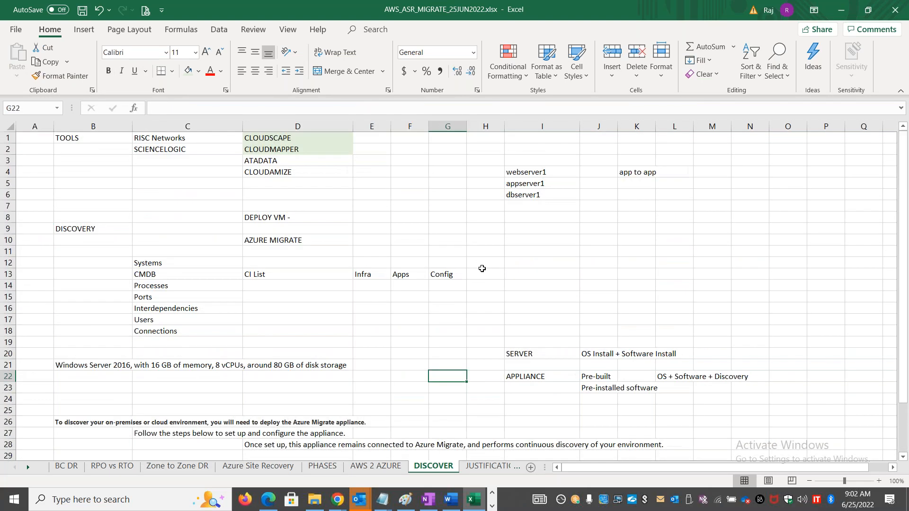
{"action": "scroll", "coordinate": [482, 269], "scroll_direction": "down", "scroll_amount": 11}
{"action": "scroll", "coordinate": [482, 269], "scroll_direction": "up", "scroll_amount": 11}
{"action": "scroll", "coordinate": [482, 269], "scroll_direction": "down", "scroll_amount": 6}
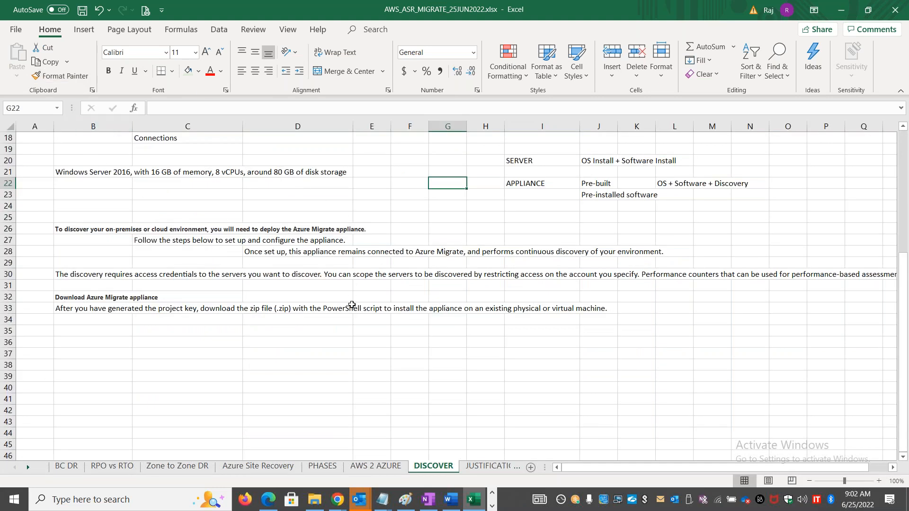
{"action": "scroll", "coordinate": [351, 310], "scroll_direction": "up", "scroll_amount": 3}
{"action": "scroll", "coordinate": [358, 304], "scroll_direction": "down", "scroll_amount": 3}
{"action": "left_click", "coordinate": [446, 354]}
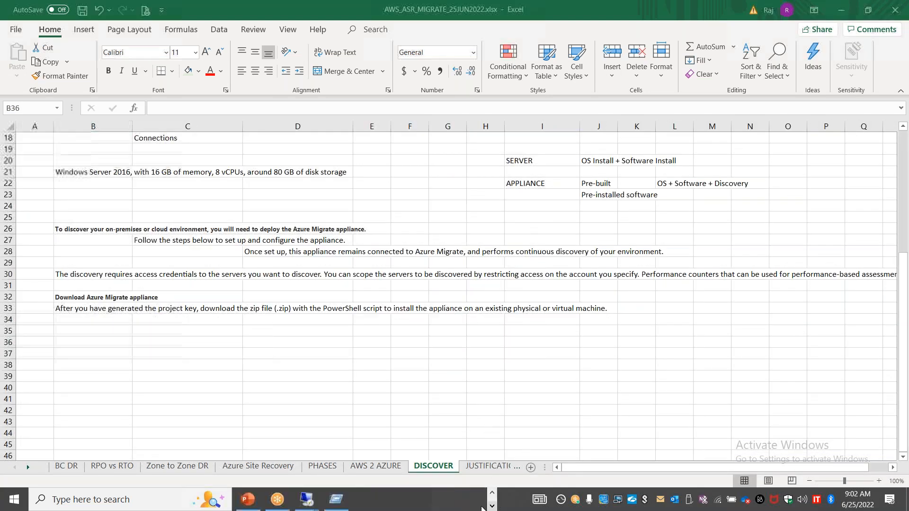
Switch back to the 54.205.15.240 remote desktop session and go to the Manage credentials and discovery sources section
{"action": "mouse_move", "coordinate": [307, 499]}
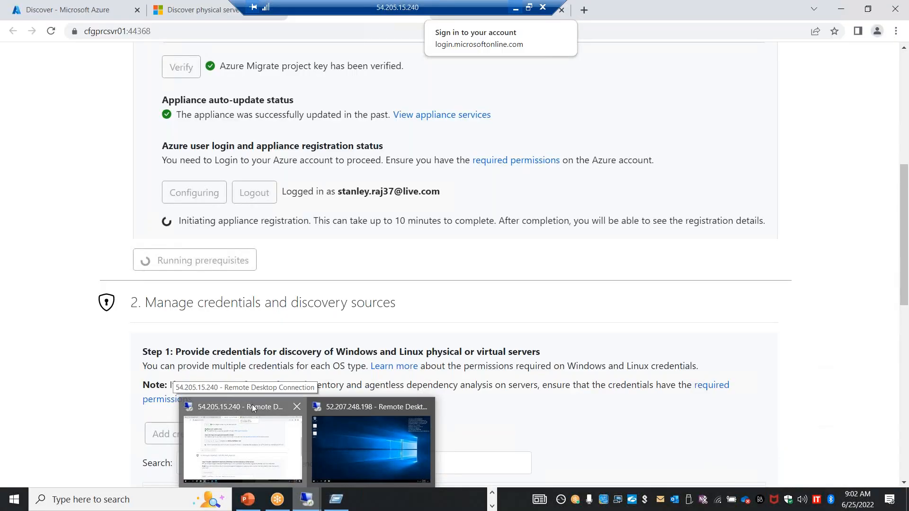
{"action": "left_click", "coordinate": [252, 405]}
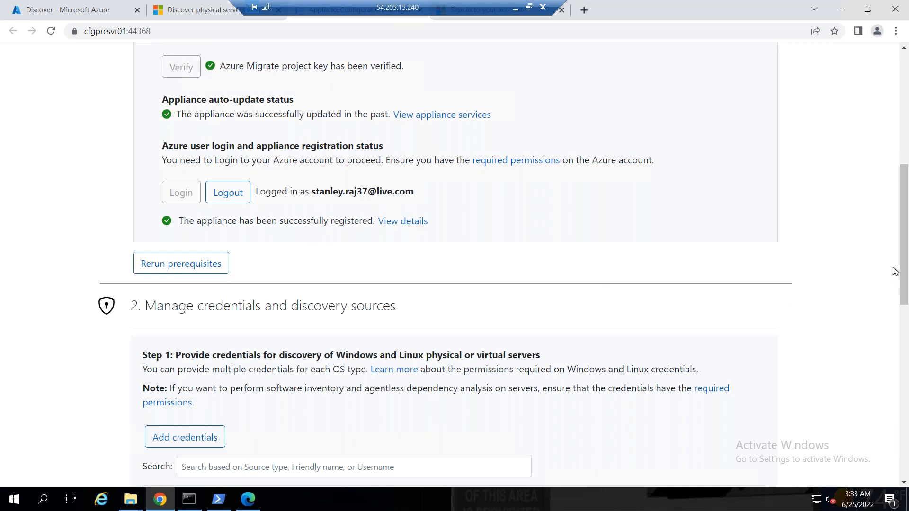
{"action": "left_click_drag", "start_coordinate": [903, 263], "coordinate": [904, 337]}
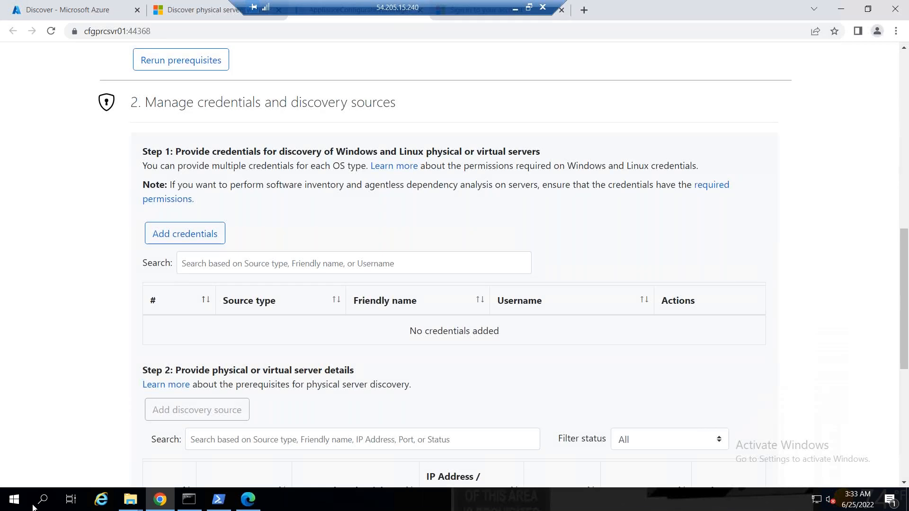
Run lusrmgr on the remote server, list its local users and move the window aside to uncover the credentials section
{"action": "right_click", "coordinate": [14, 499]}
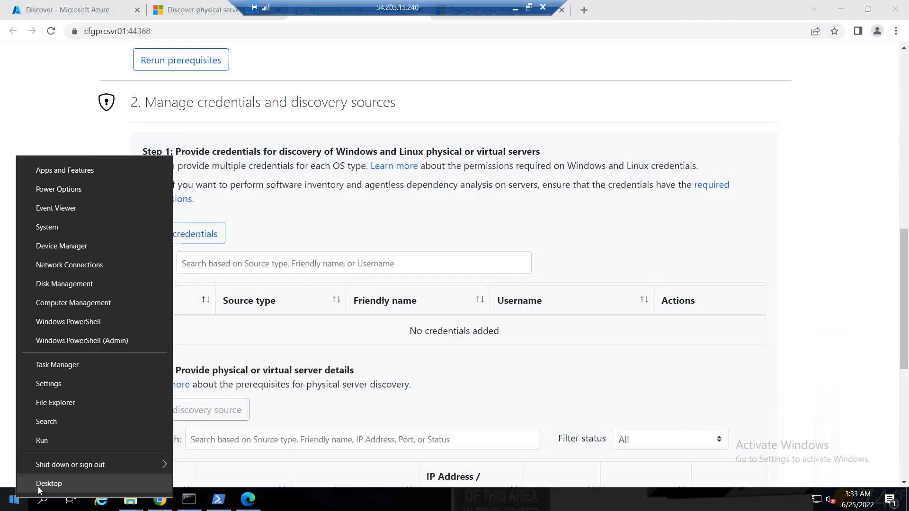
{"action": "left_click", "coordinate": [86, 441]}
{"action": "type", "text": "lusrmgr"}
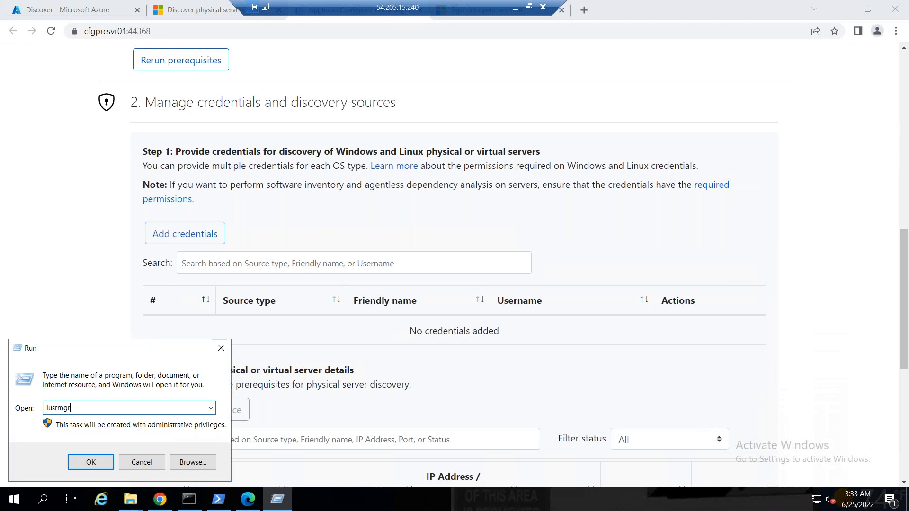
{"action": "key", "text": "Return"}
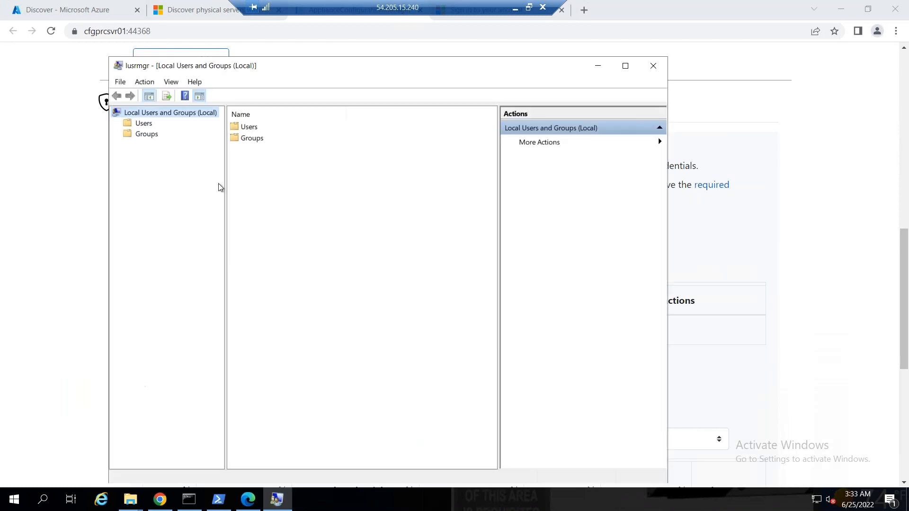
{"action": "left_click", "coordinate": [147, 125]}
{"action": "left_click_drag", "start_coordinate": [296, 70], "coordinate": [632, 152]}
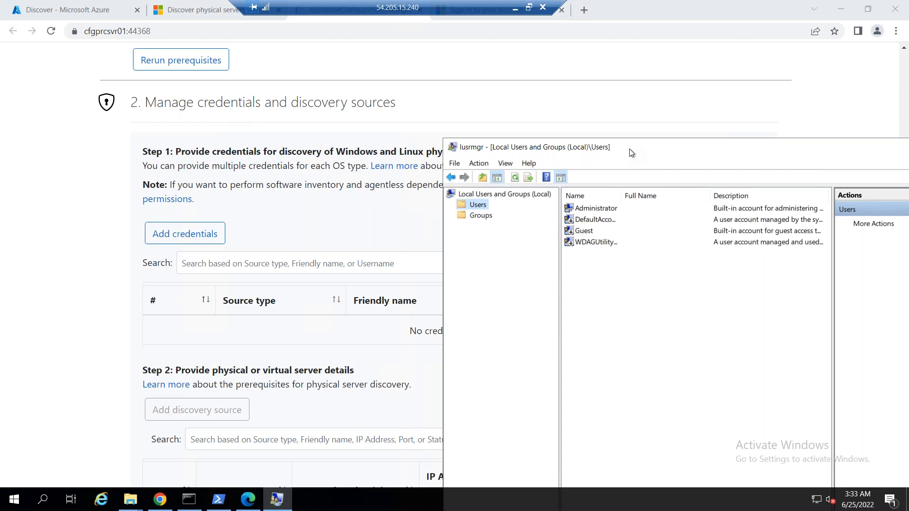
{"action": "left_click_drag", "start_coordinate": [629, 148], "coordinate": [598, 91]}
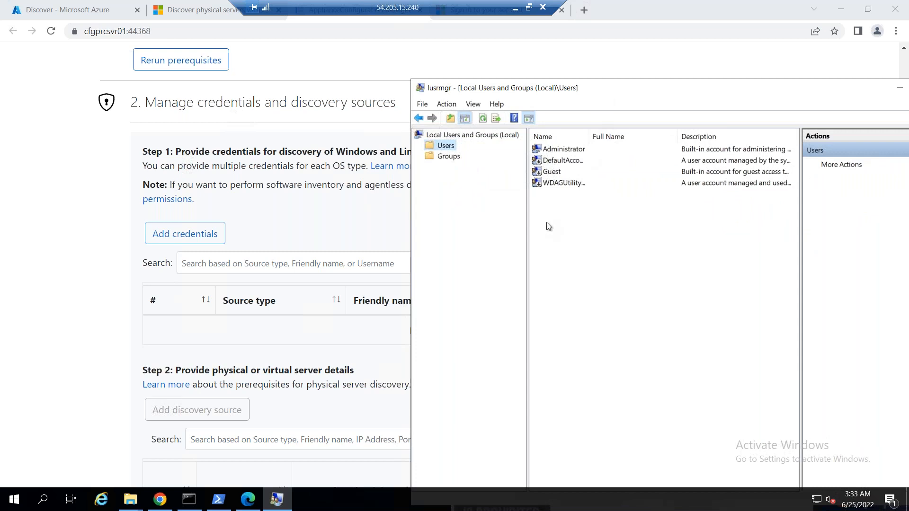
Start a new local user with aws2azuresvc as both the user name and the full name
{"action": "right_click", "coordinate": [547, 223]}
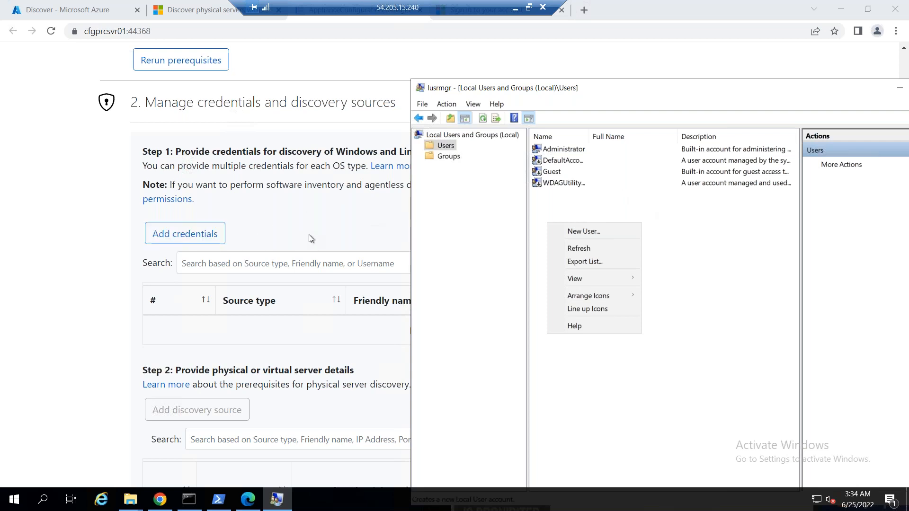
{"action": "left_click", "coordinate": [588, 230]}
{"action": "type", "text": "aws2azuresvc"}
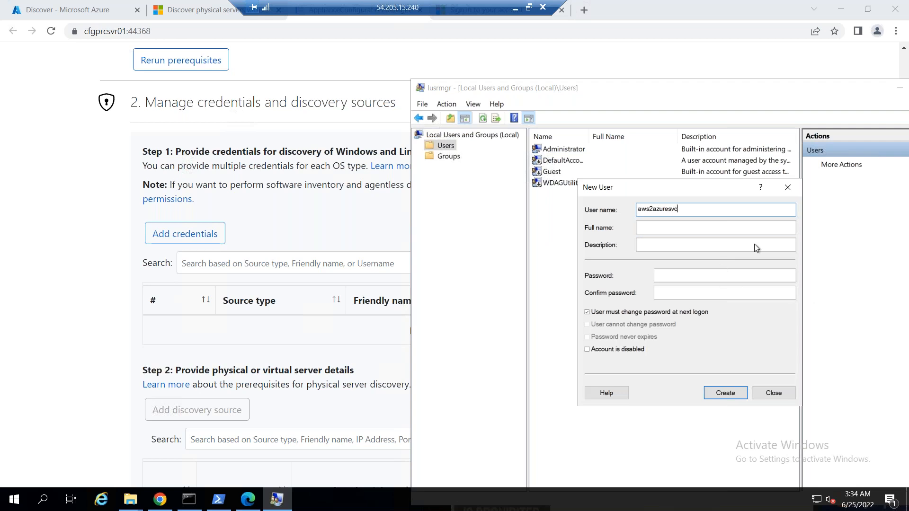
{"action": "double_click", "coordinate": [662, 212]}
{"action": "key", "text": "ctrl+c"}
{"action": "left_click", "coordinate": [678, 227]}
{"action": "key", "text": "ctrl+v"}
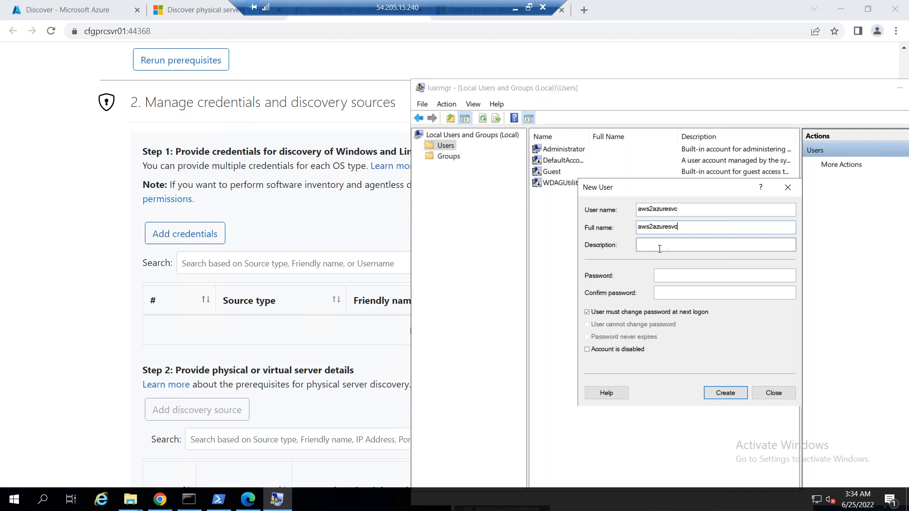
Change the new account's user name and full name to awstoazuresvc
{"action": "left_click", "coordinate": [653, 209]}
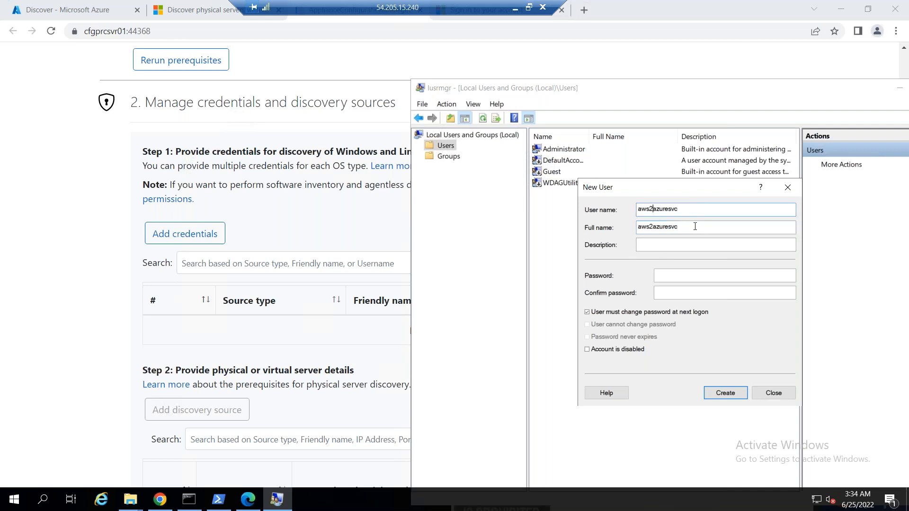
{"action": "key", "text": "BackSpace"}
{"action": "type", "text": "to"}
{"action": "left_click", "coordinate": [652, 226]}
{"action": "key", "text": "BackSpace"}
{"action": "type", "text": "to"}
{"action": "left_click_drag", "start_coordinate": [680, 227], "coordinate": [615, 227]}
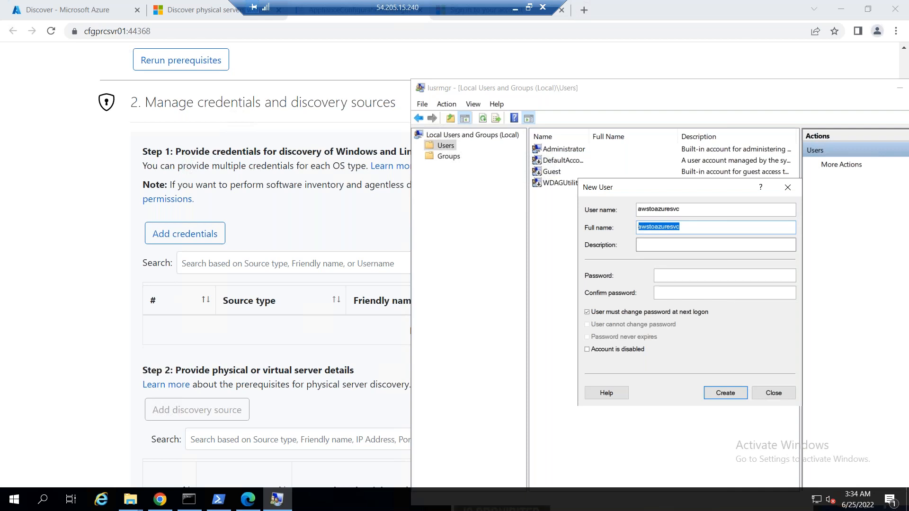
Describe the account as AWS to Azure Migration Service Account, drop the password change at next logon and make the password never expire
{"action": "key", "text": "Tab"}
{"action": "type", "text": "AWS to Azure Migration S"}
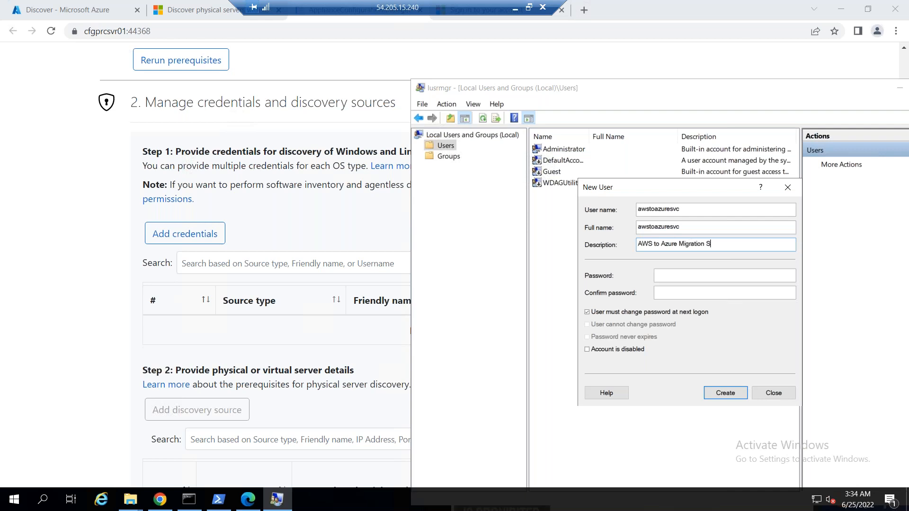
{"action": "type", "text": "ervice Account"}
{"action": "left_click", "coordinate": [647, 313]}
{"action": "left_click", "coordinate": [629, 338]}
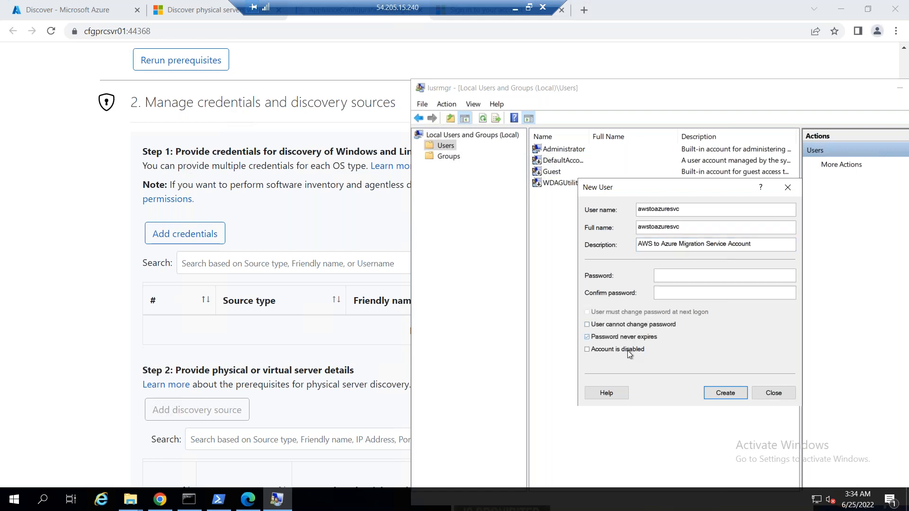
Enter and confirm the account password, create the local user and close the New User dialog
{"action": "left_click", "coordinate": [671, 276]}
{"action": "type", "text": "••••••••••••"}
{"action": "key", "text": "Tab"}
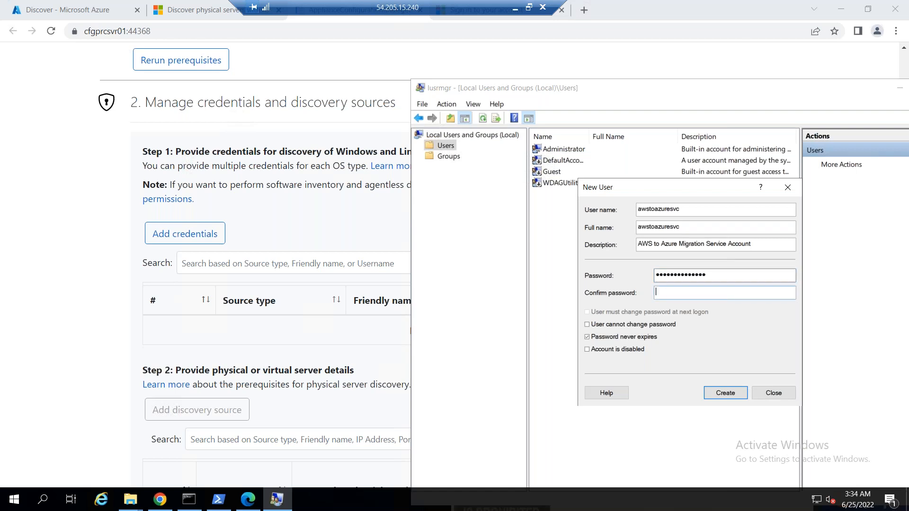
{"action": "type", "text": "••••••••••"}
{"action": "left_click", "coordinate": [725, 393]}
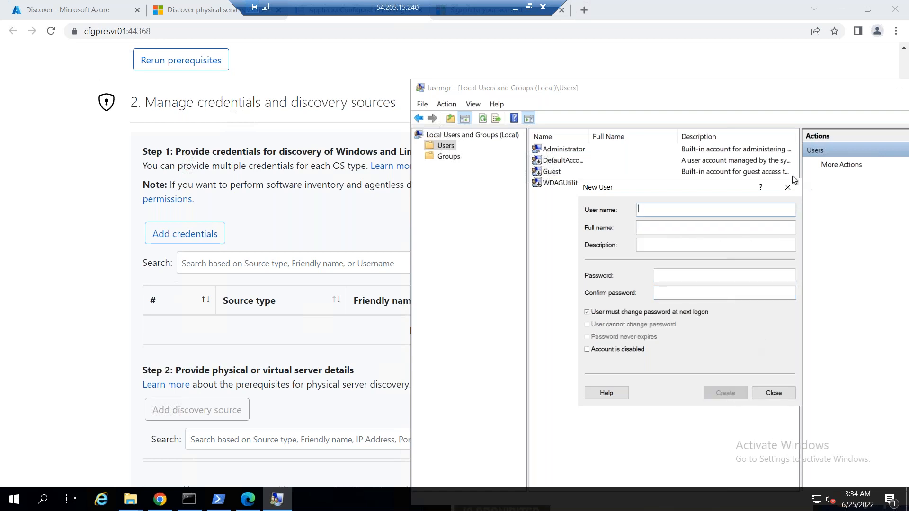
{"action": "left_click", "coordinate": [787, 187]}
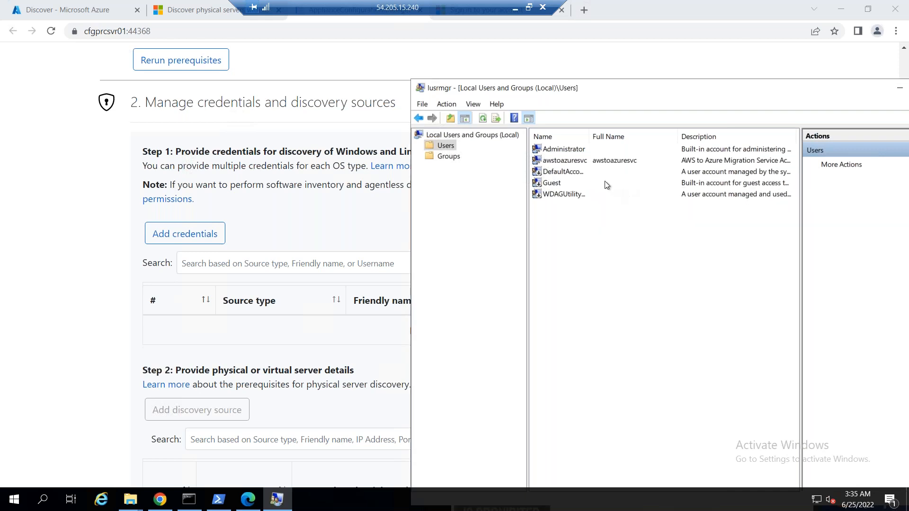
Add the awstoazuresvc local account to the Administrators group, apply the change and close Local Users and Groups
{"action": "left_click", "coordinate": [561, 160]}
{"action": "left_click", "coordinate": [573, 161]}
{"action": "left_click", "coordinate": [574, 161]}
{"action": "key", "text": "ctrl+c"}
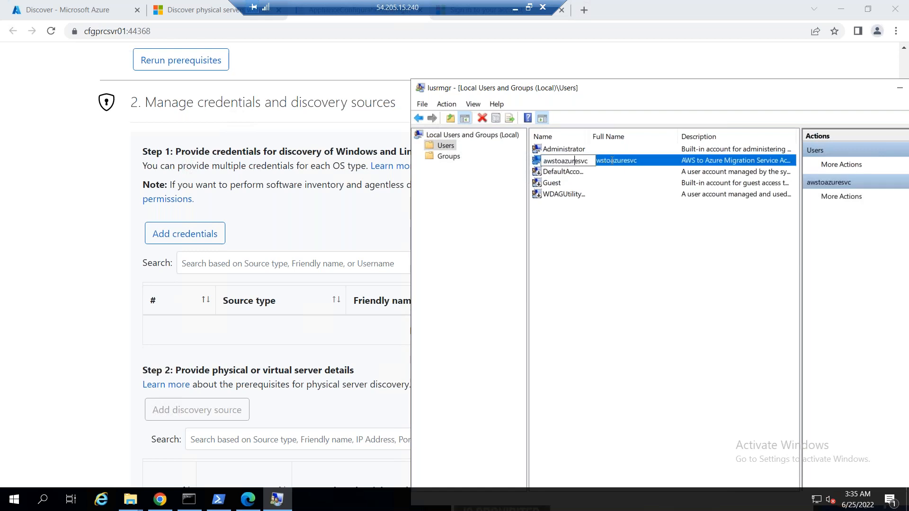
{"action": "double_click", "coordinate": [611, 160]}
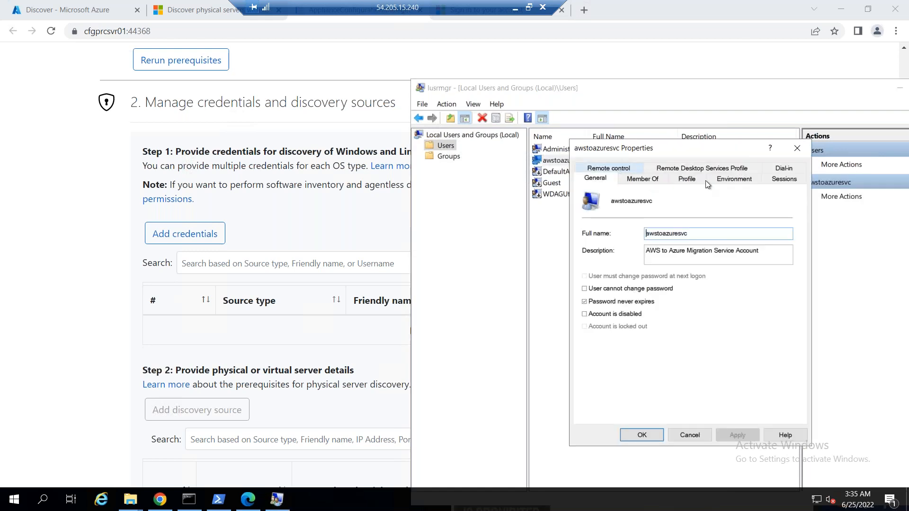
{"action": "left_click", "coordinate": [638, 181]}
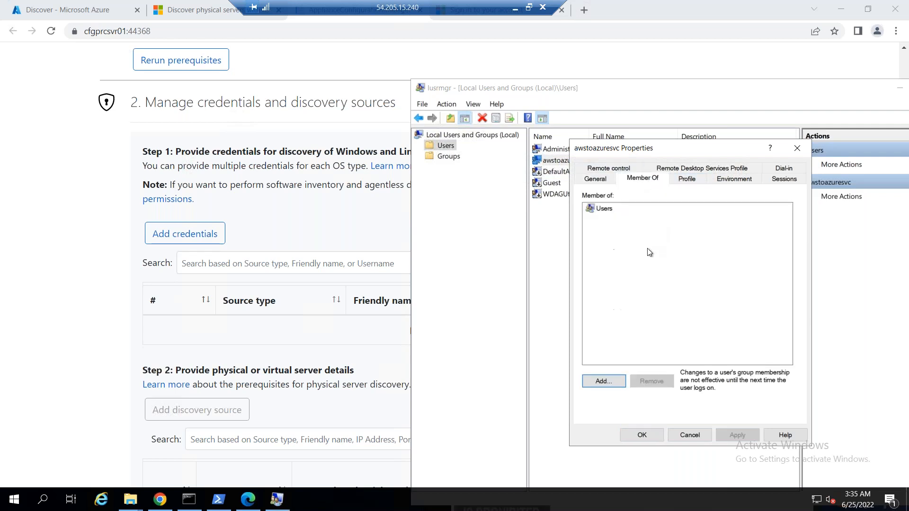
{"action": "left_click", "coordinate": [605, 380]}
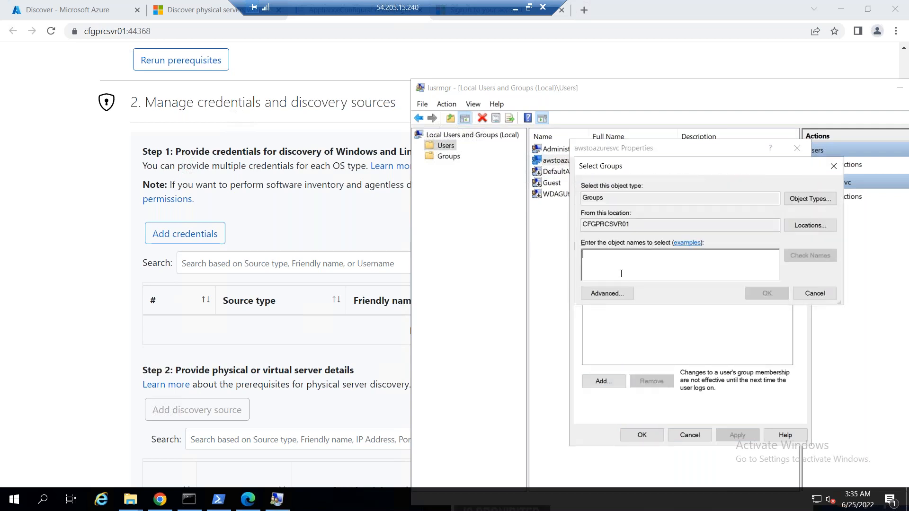
{"action": "type", "text": "Administrators"}
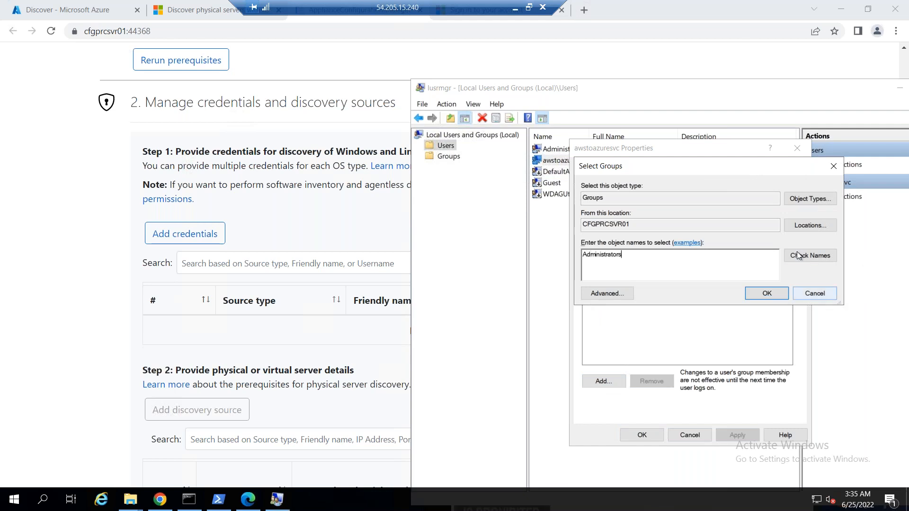
{"action": "left_click", "coordinate": [829, 255]}
{"action": "left_click", "coordinate": [760, 294]}
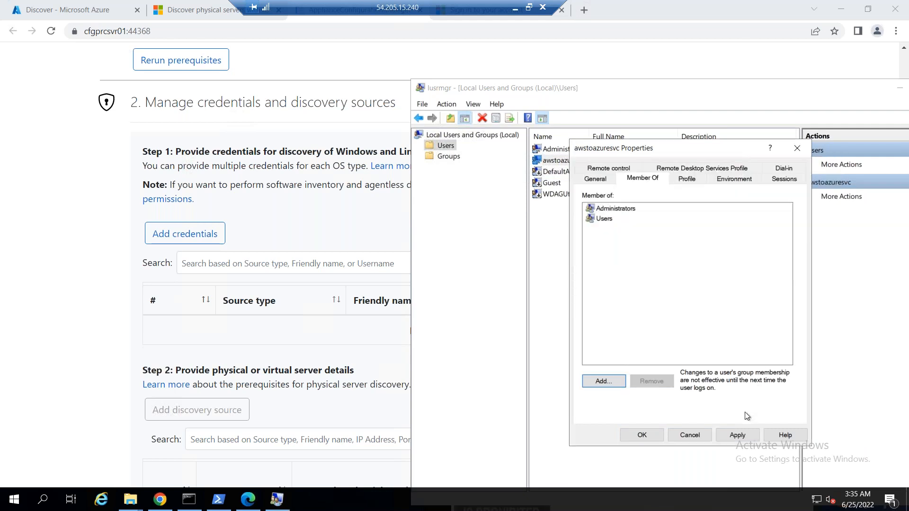
{"action": "left_click", "coordinate": [737, 437]}
{"action": "left_click", "coordinate": [635, 438]}
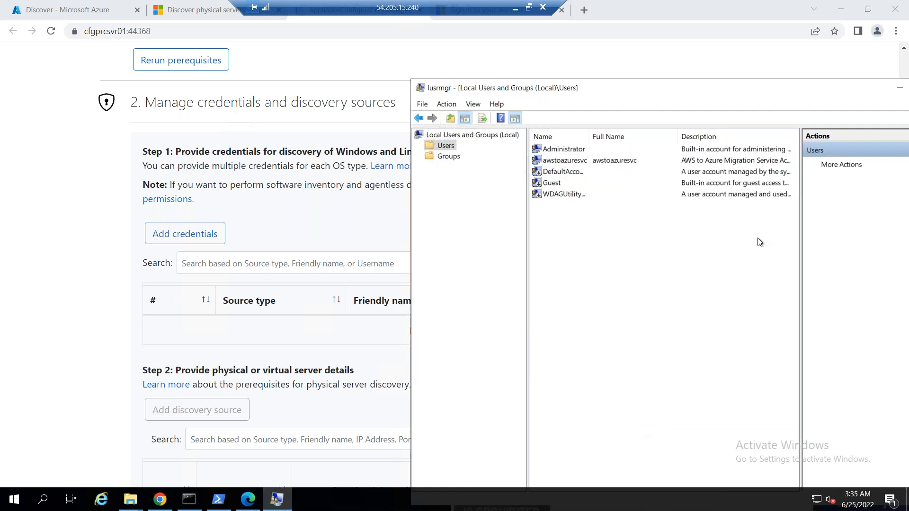
{"action": "left_click_drag", "start_coordinate": [747, 89], "coordinate": [524, 77]}
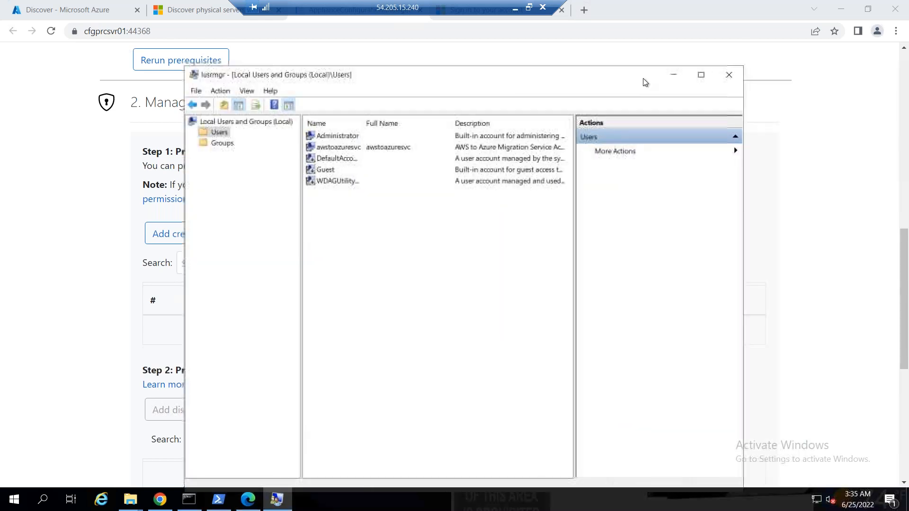
{"action": "left_click", "coordinate": [727, 75]}
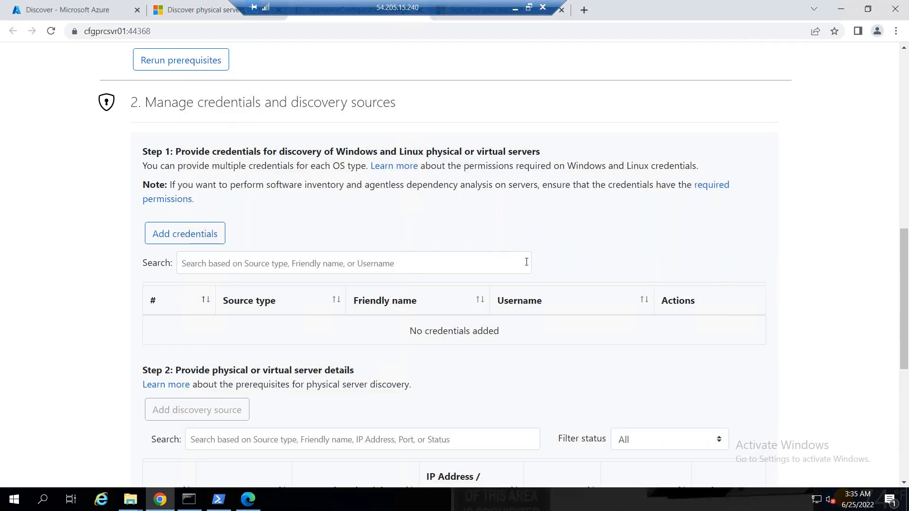
Start a new discovery credential with Windows Server as the source type and awstoazuresvc as the friendly name
{"action": "left_click", "coordinate": [209, 233]}
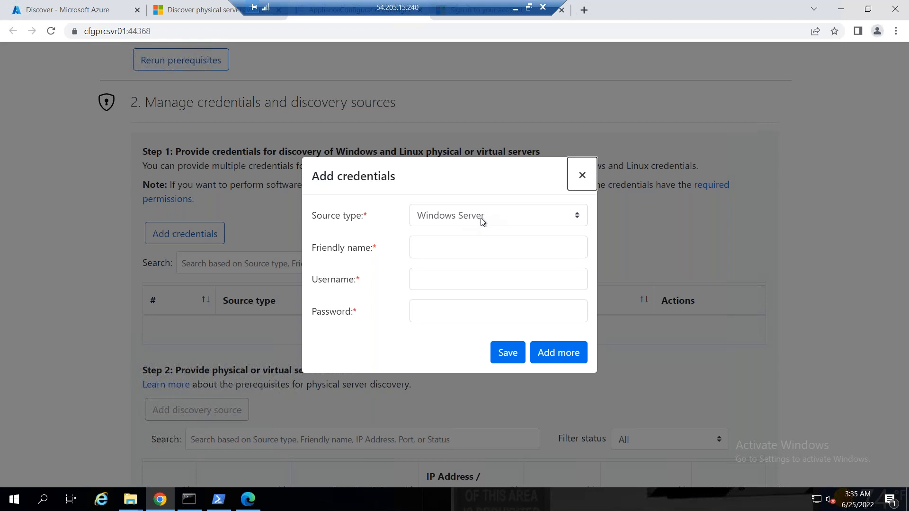
{"action": "left_click", "coordinate": [577, 220]}
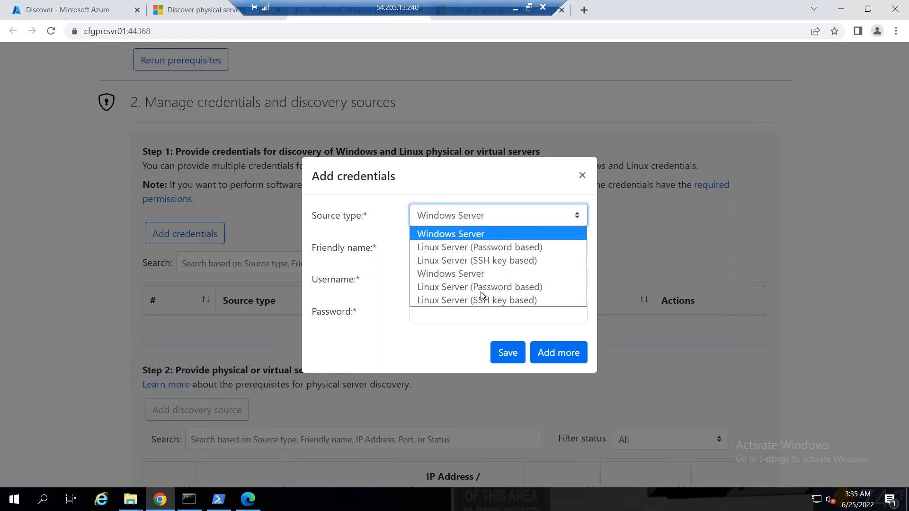
{"action": "left_click", "coordinate": [478, 169]}
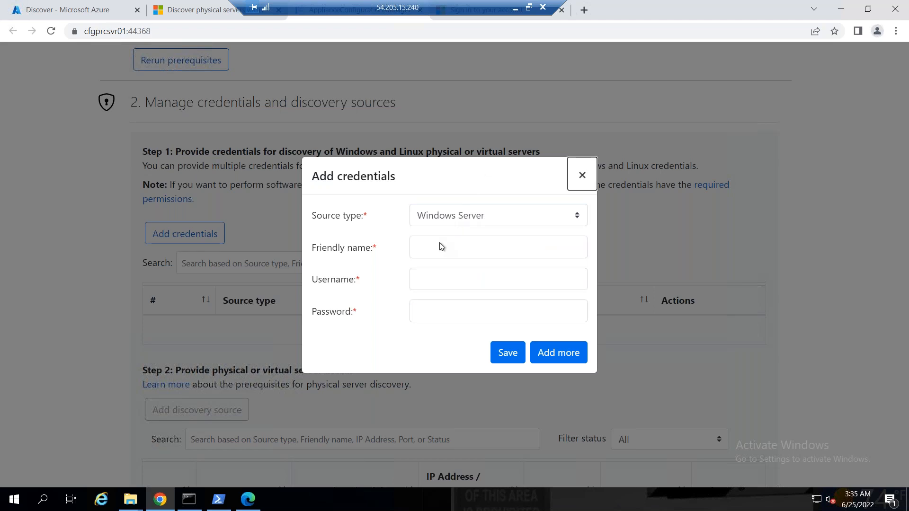
{"action": "left_click", "coordinate": [580, 219]}
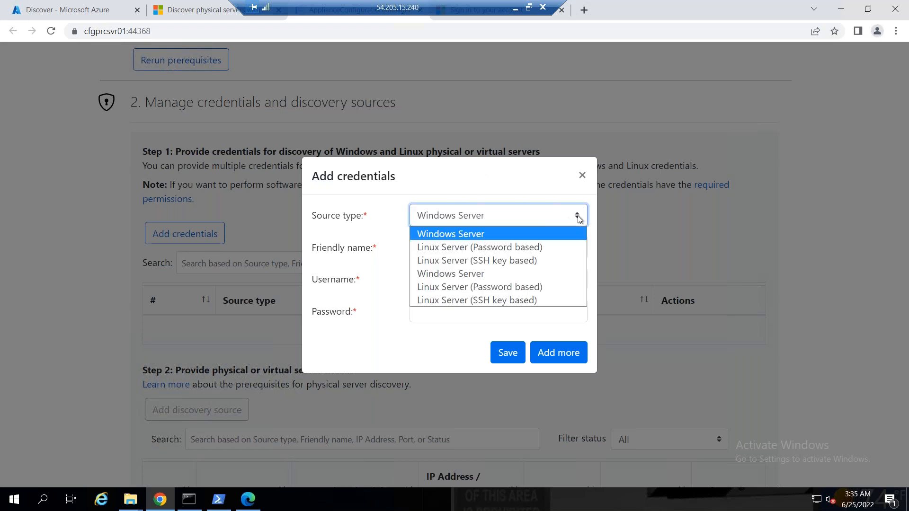
{"action": "left_click", "coordinate": [580, 219]}
{"action": "left_click", "coordinate": [463, 247]}
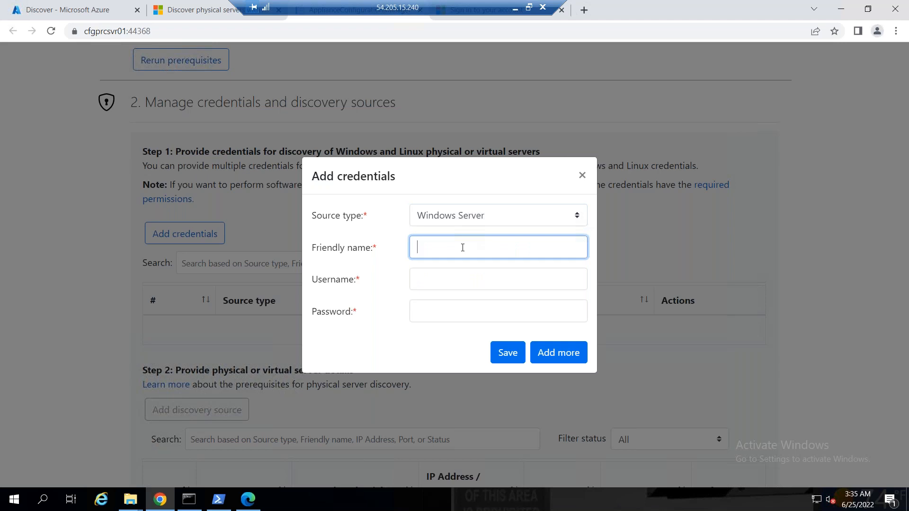
{"action": "key", "text": "ctrl+v"}
{"action": "key", "text": "Tab"}
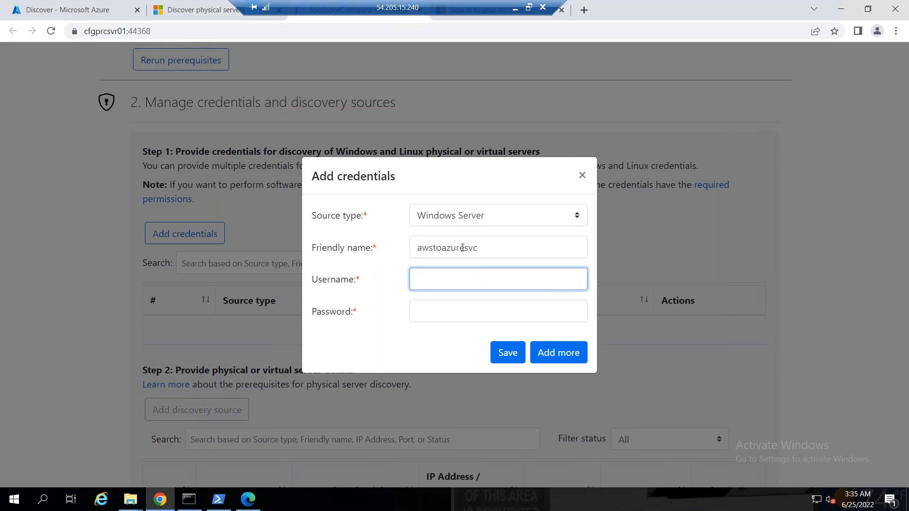
Enter awstoazuresvc as the credential's username with the account password, save it and dismiss the browser's offer to store the password
{"action": "key", "text": "ctrl+v"}
{"action": "key", "text": "Tab"}
{"action": "type", "text": "•••••••••••"}
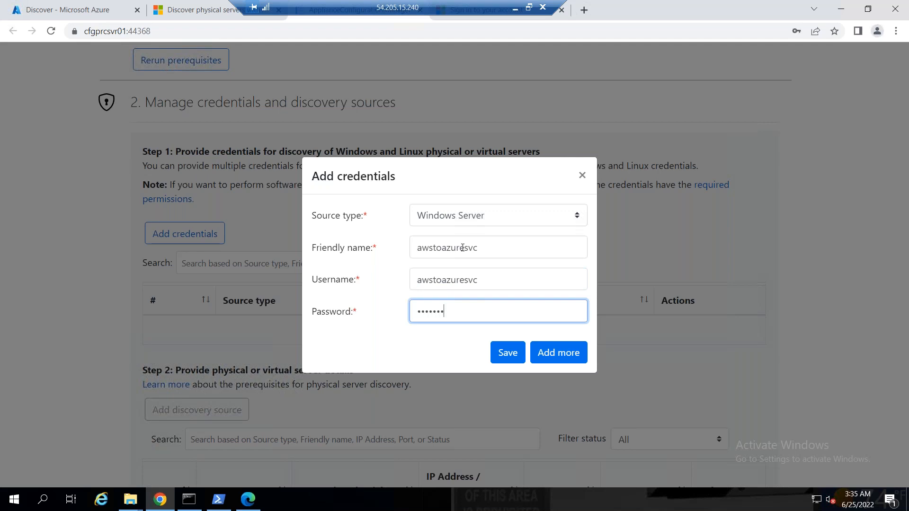
{"action": "type", "text": "•••"}
{"action": "left_click", "coordinate": [506, 354]}
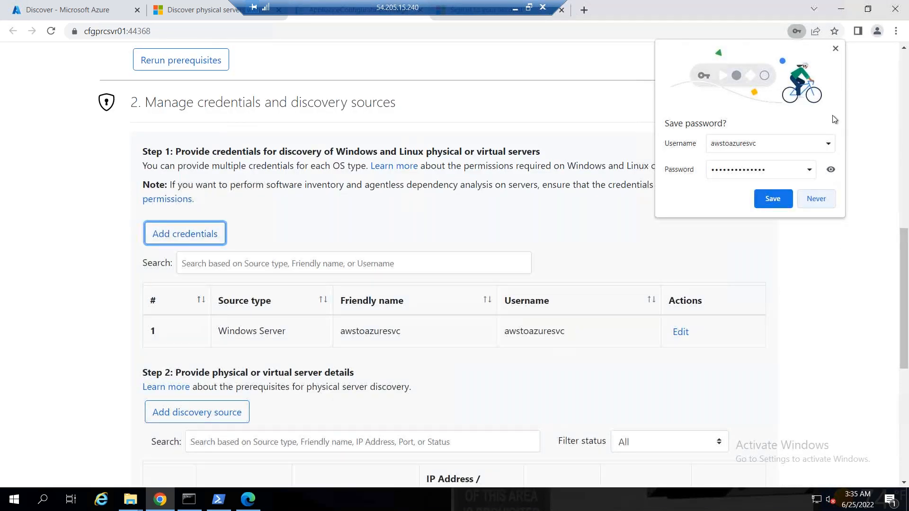
{"action": "left_click", "coordinate": [836, 49]}
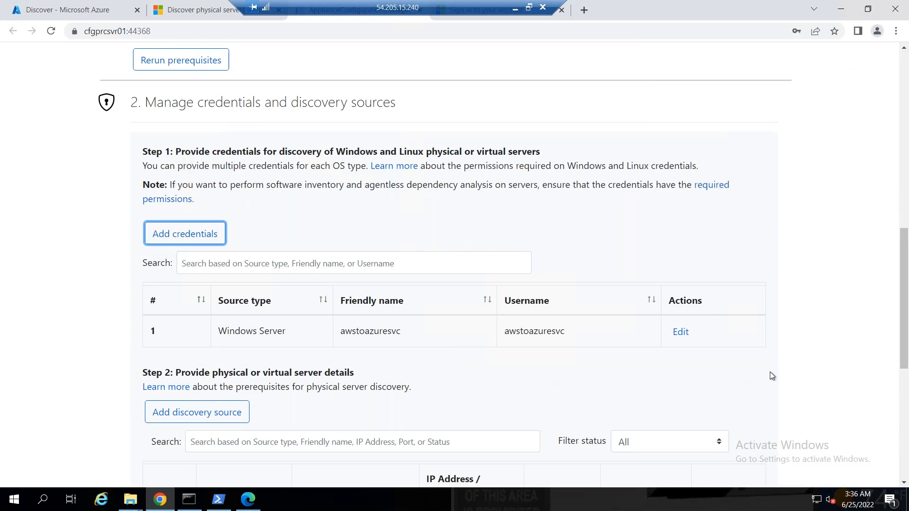
Leave the appliance's remote session and switch to the remote desktop session of AWSWEBSVR01
{"action": "scroll", "coordinate": [770, 371], "scroll_direction": "down", "scroll_amount": 3}
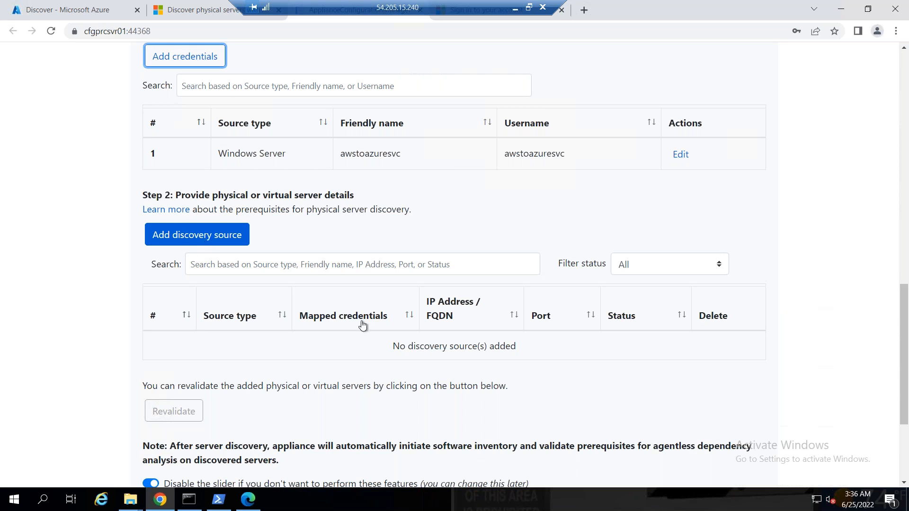
{"action": "mouse_move", "coordinate": [513, 15]}
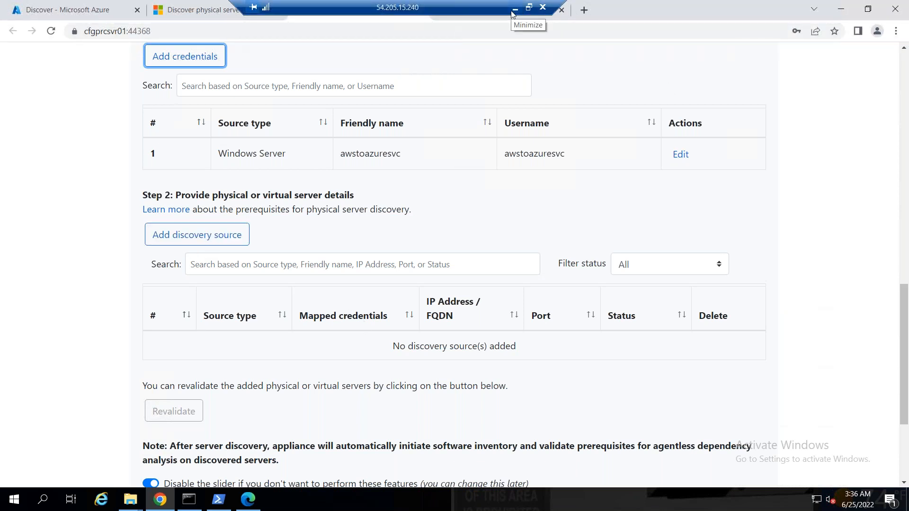
{"action": "left_click", "coordinate": [516, 10]}
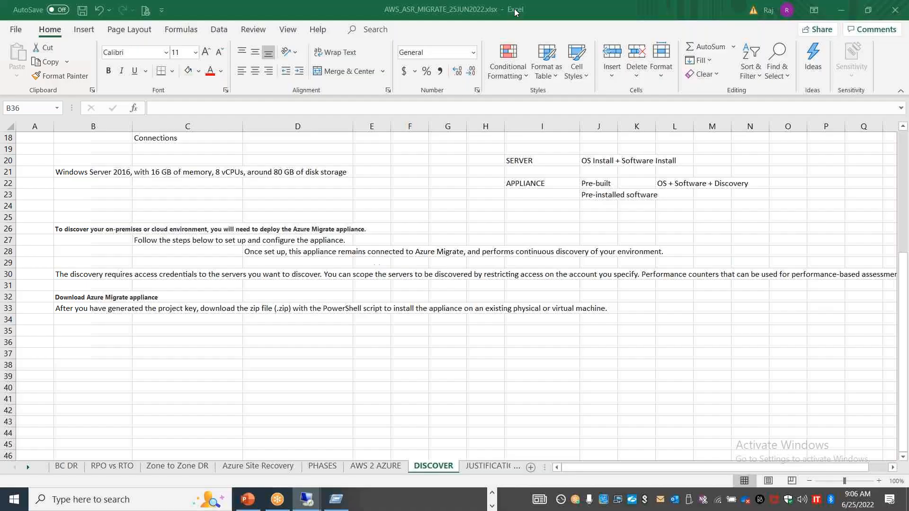
{"action": "mouse_move", "coordinate": [310, 503]}
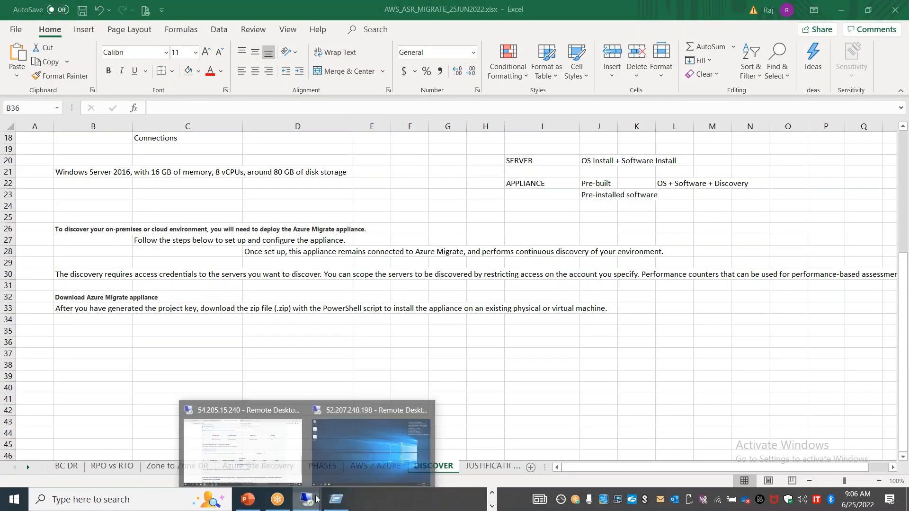
{"action": "mouse_move", "coordinate": [372, 407]}
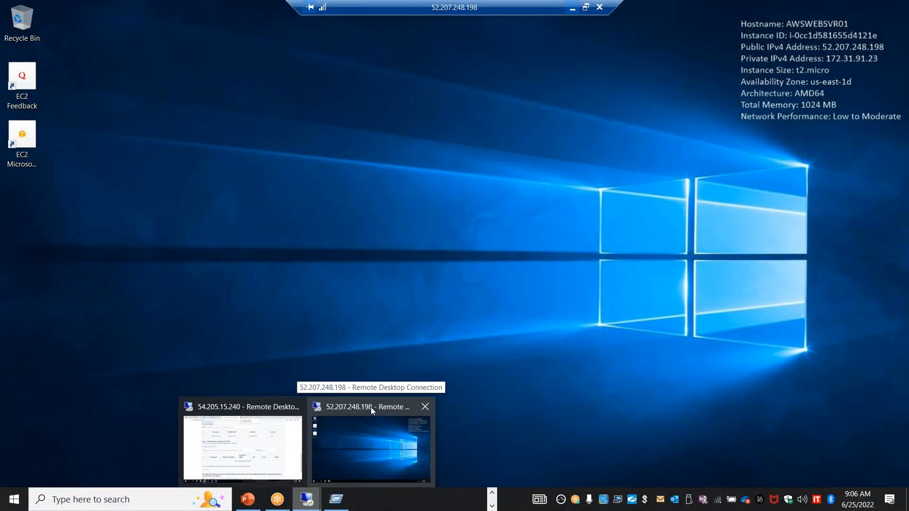
{"action": "left_click", "coordinate": [371, 407]}
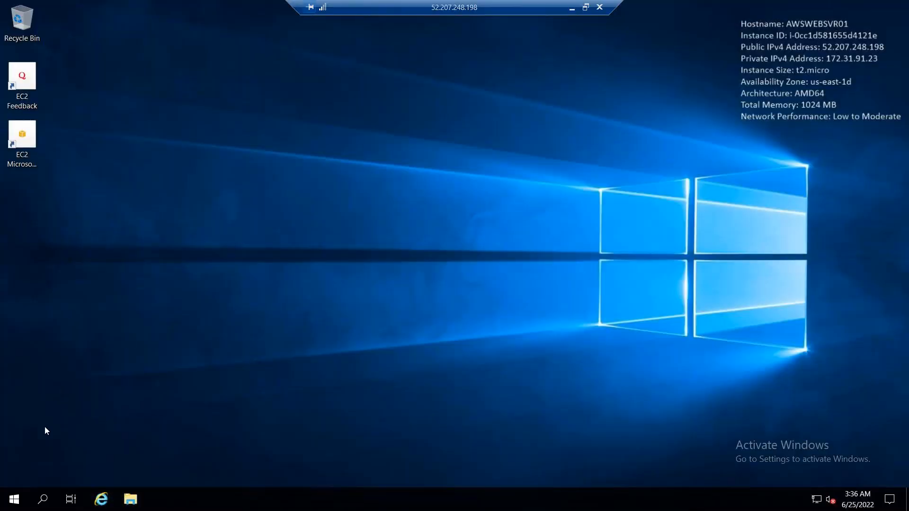
Open Server Manager on AWSWEBSVR01 and dismiss the Windows Admin Center notice
{"action": "left_click", "coordinate": [15, 495]}
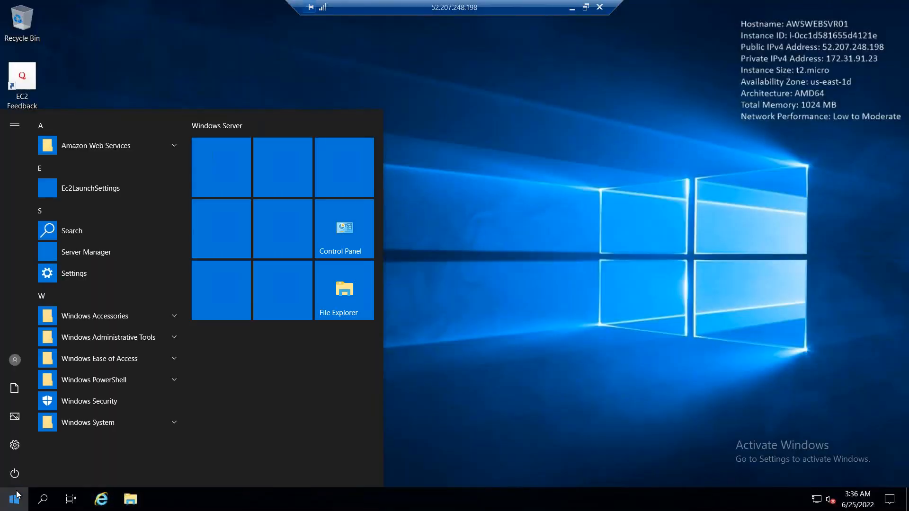
{"action": "left_click", "coordinate": [15, 496]}
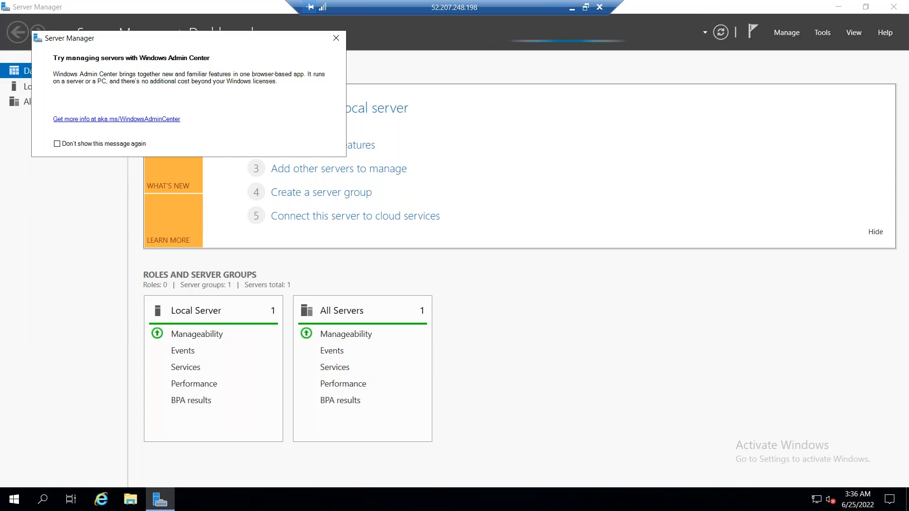
{"action": "left_click", "coordinate": [336, 39]}
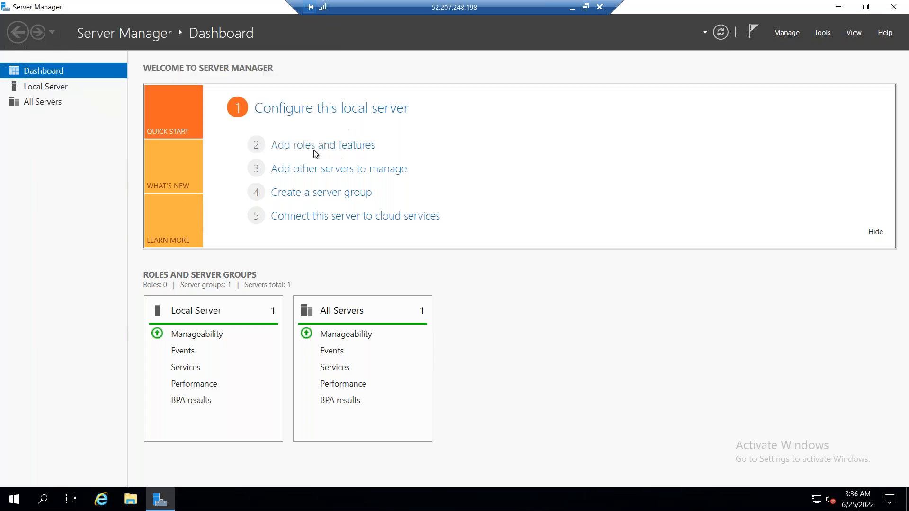
Start adding roles and features with a role-based or feature-based installation on AWSWEBSVR01, continuing to the server role selection
{"action": "left_click", "coordinate": [315, 147]}
{"action": "left_click", "coordinate": [539, 288]}
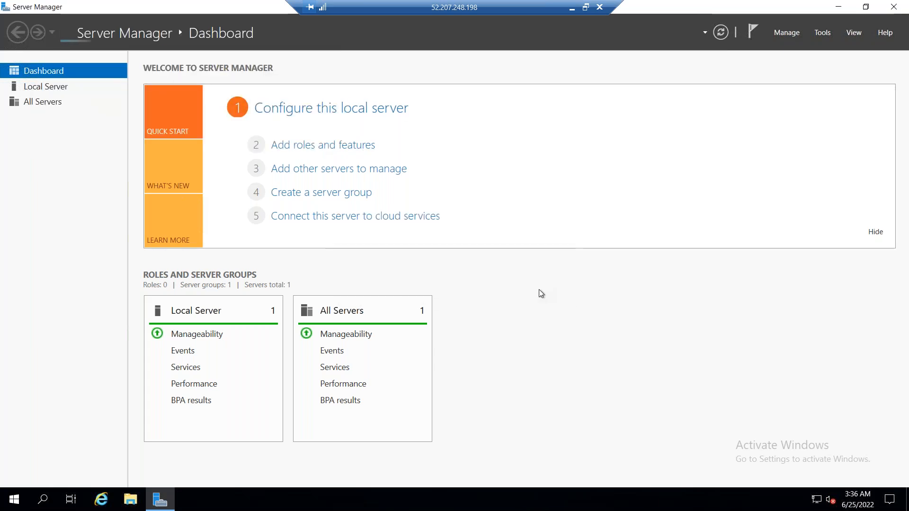
{"action": "left_click", "coordinate": [307, 147]}
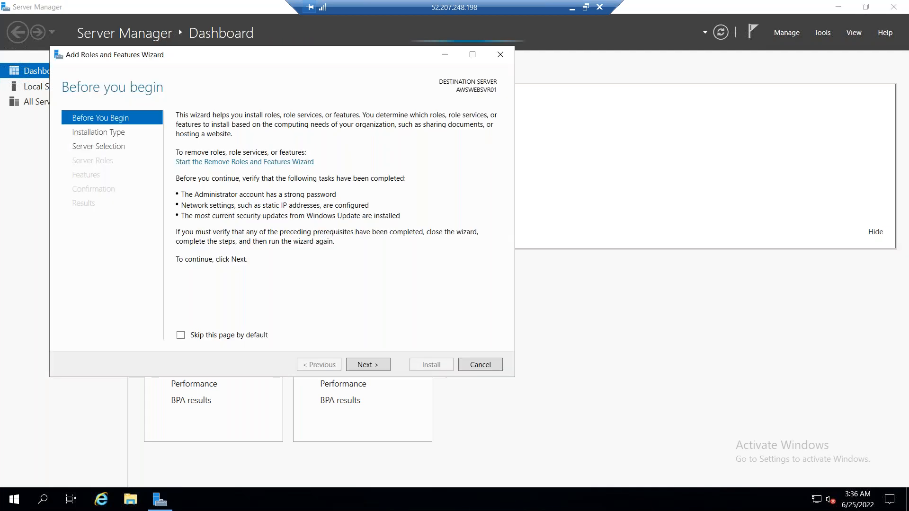
{"action": "left_click", "coordinate": [372, 365]}
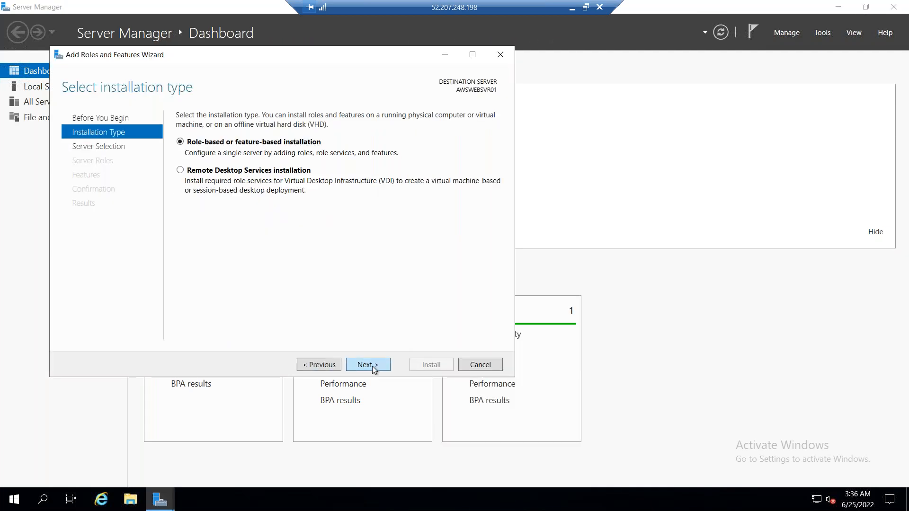
{"action": "left_click", "coordinate": [372, 365]}
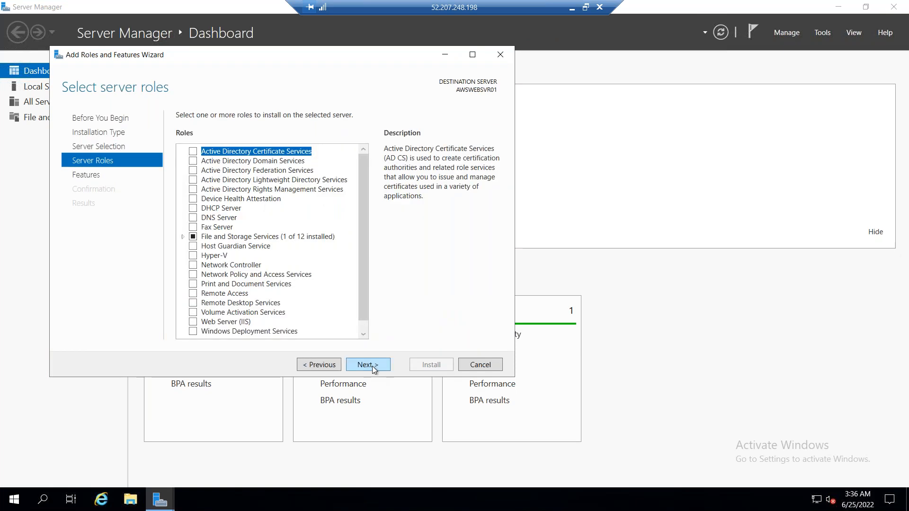
Select the Web Server (IIS) role with its management tools, keep the default features and role services, and start the installation
{"action": "left_click", "coordinate": [192, 323]}
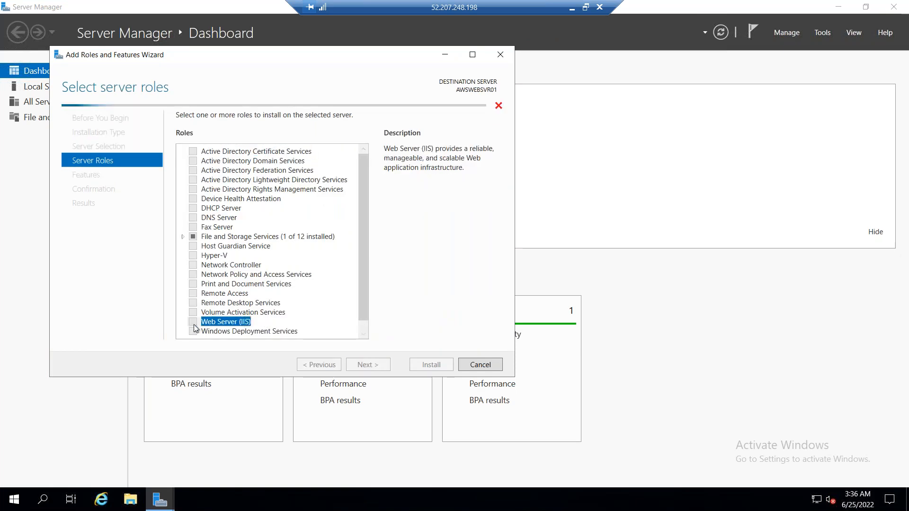
{"action": "left_click", "coordinate": [316, 309]}
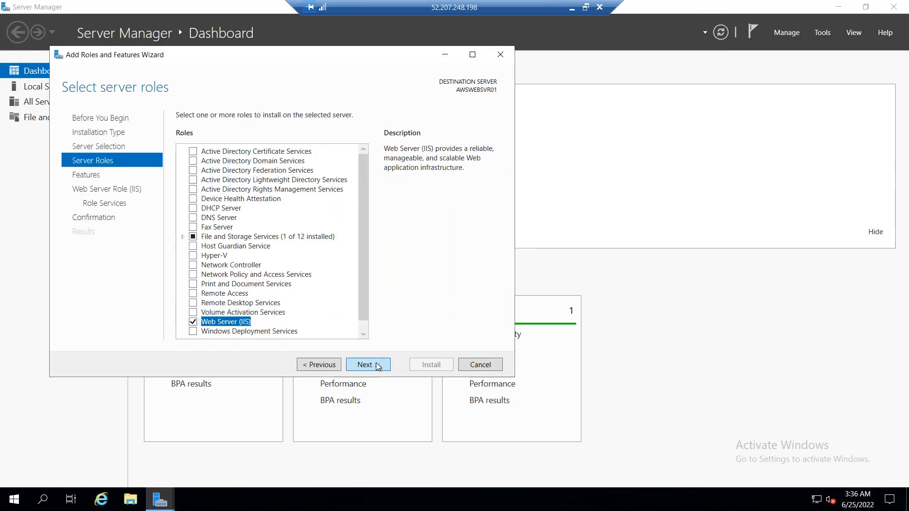
{"action": "left_click", "coordinate": [377, 365]}
{"action": "left_click", "coordinate": [378, 366]}
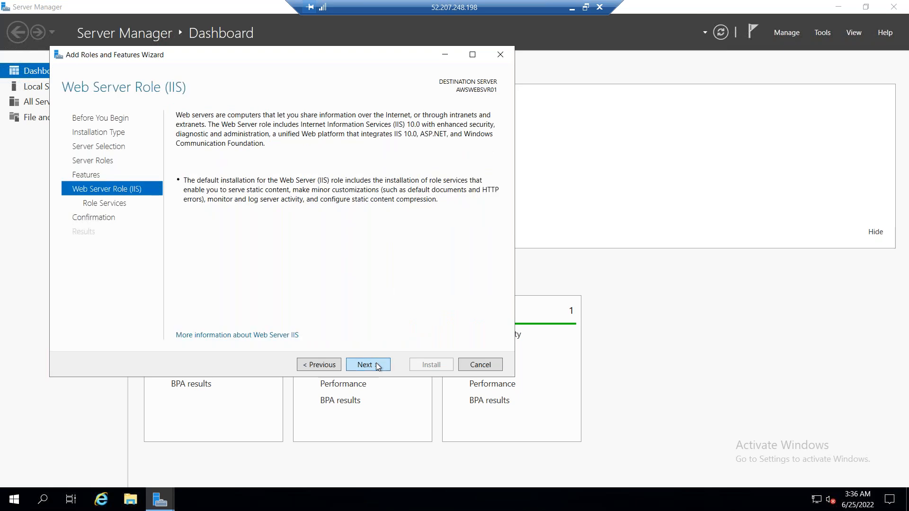
{"action": "left_click", "coordinate": [377, 365]}
{"action": "left_click", "coordinate": [378, 366]}
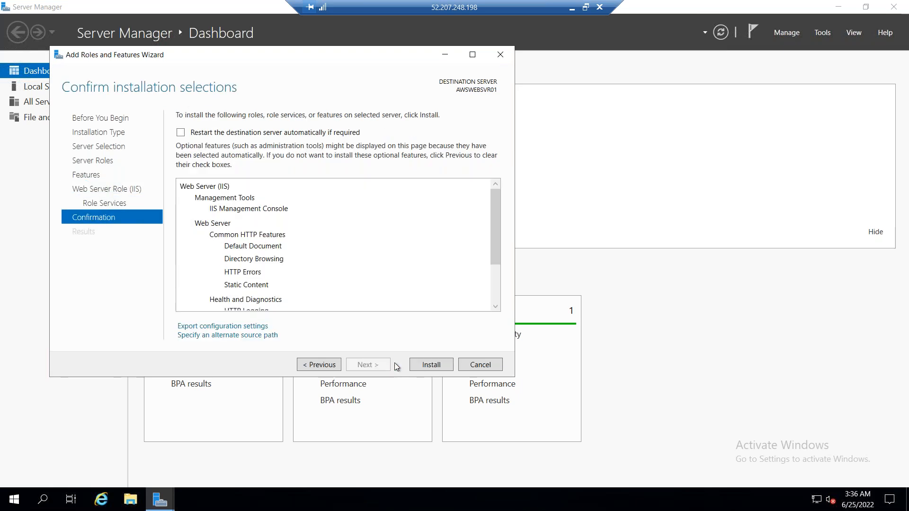
{"action": "left_click", "coordinate": [420, 365]}
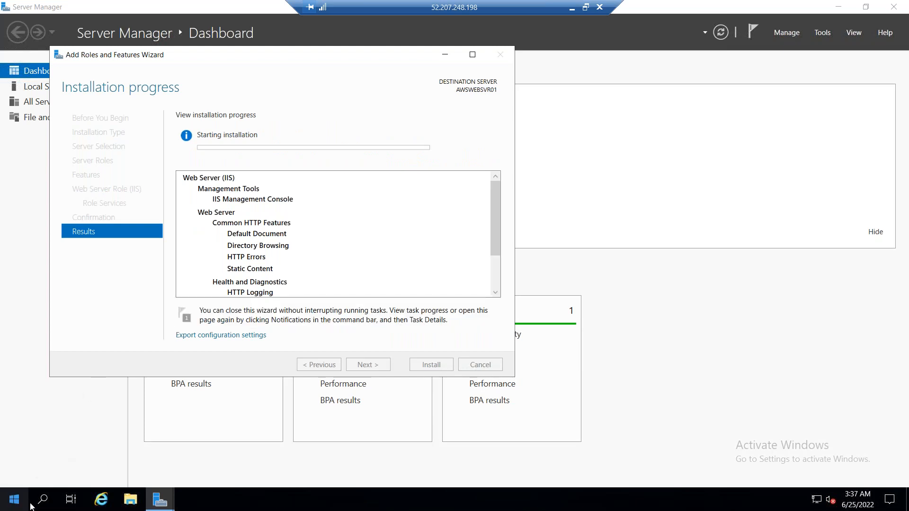
Create a folder in the root of the local C: drive, name it with the person's name and open it
{"action": "left_click", "coordinate": [138, 498]}
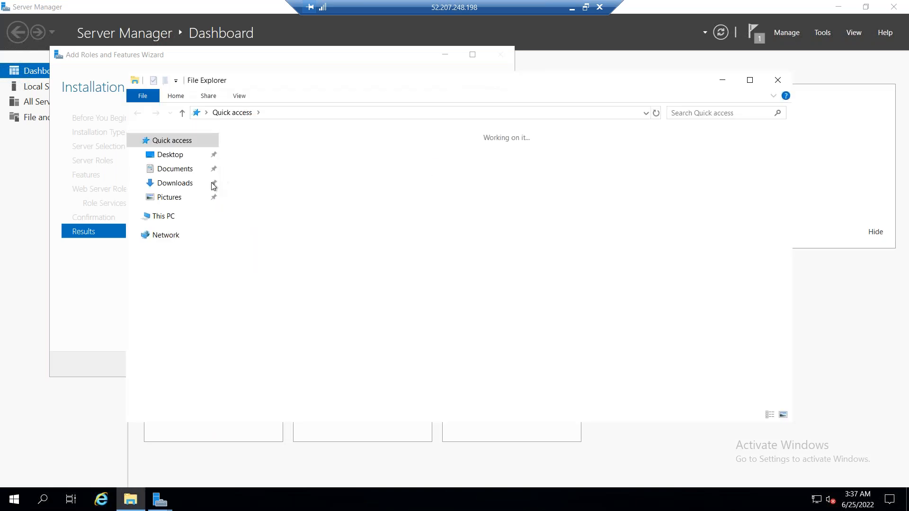
{"action": "left_click", "coordinate": [171, 217]}
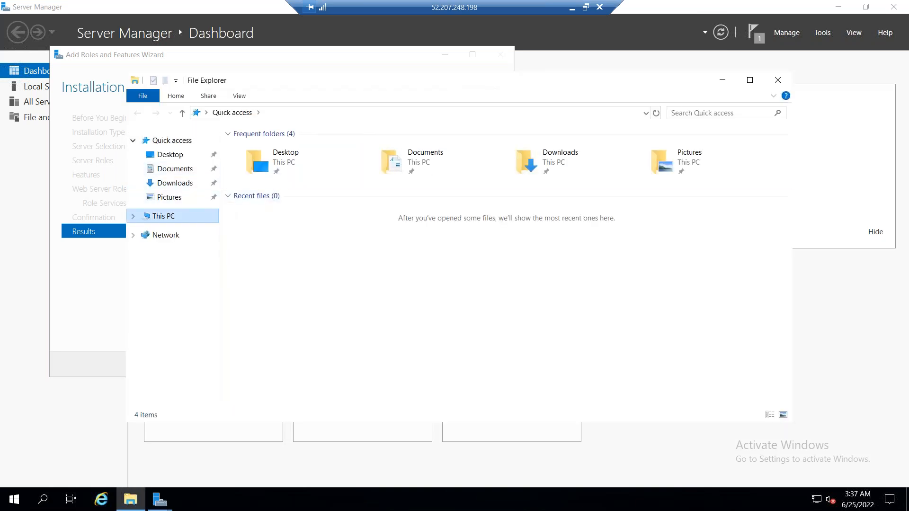
{"action": "left_click", "coordinate": [300, 273]}
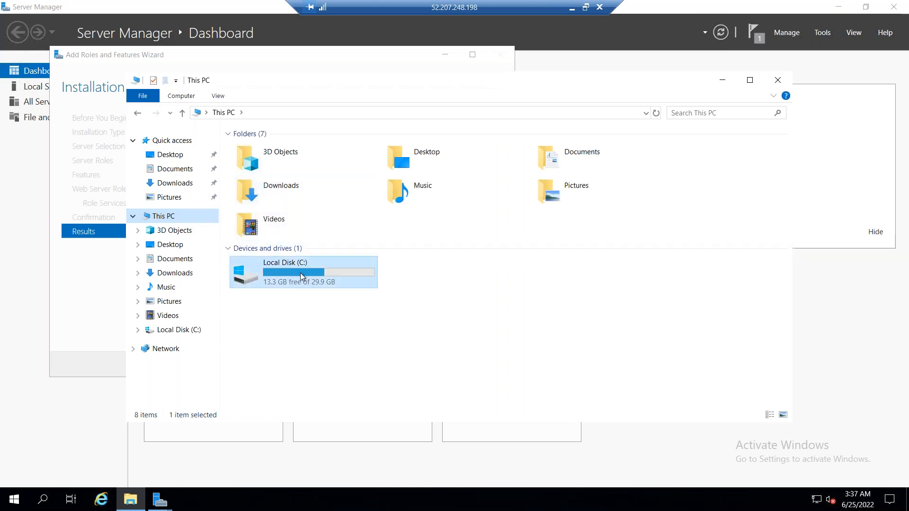
{"action": "double_click", "coordinate": [300, 273]}
{"action": "right_click", "coordinate": [278, 247]}
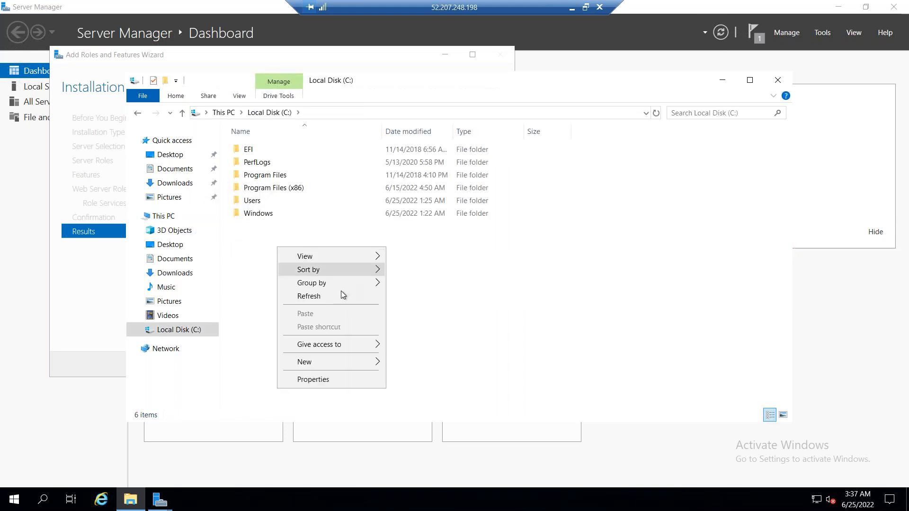
{"action": "mouse_move", "coordinate": [341, 362]}
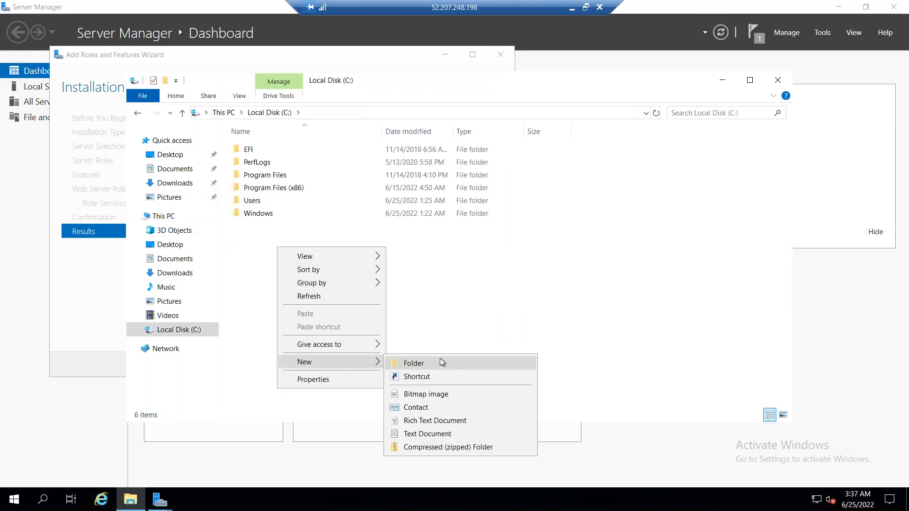
{"action": "left_click", "coordinate": [440, 362]}
{"action": "type", "text": "THink"}
{"action": "key", "text": "BackSpace"}
{"action": "key", "text": "BackSpace"}
{"action": "key", "text": "BackSpace"}
{"action": "key", "text": "BackSpace"}
{"action": "type", "text": "hiyagarajan"}
{"action": "key", "text": "Return"}
{"action": "key", "text": "Return"}
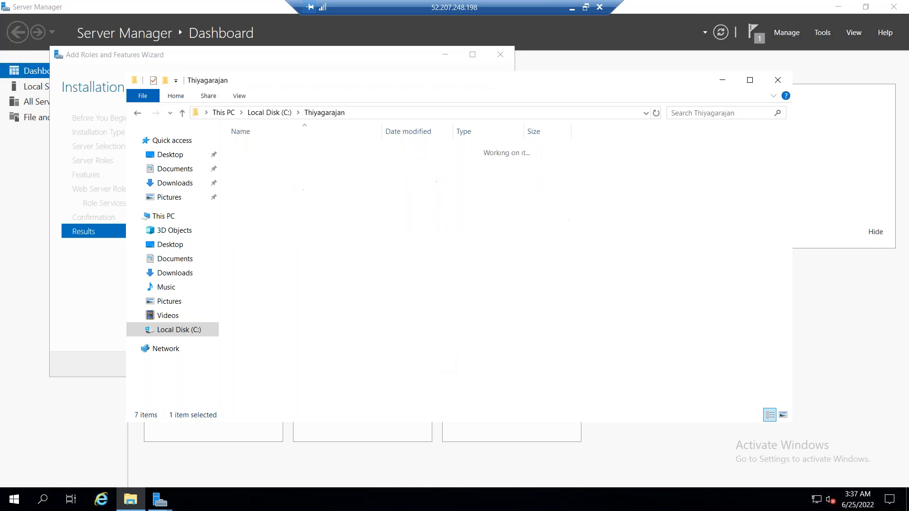
Create a text document inside the new folder, name it with the second person's name and open it in Notepad
{"action": "right_click", "coordinate": [341, 204]}
{"action": "mouse_move", "coordinate": [425, 348]}
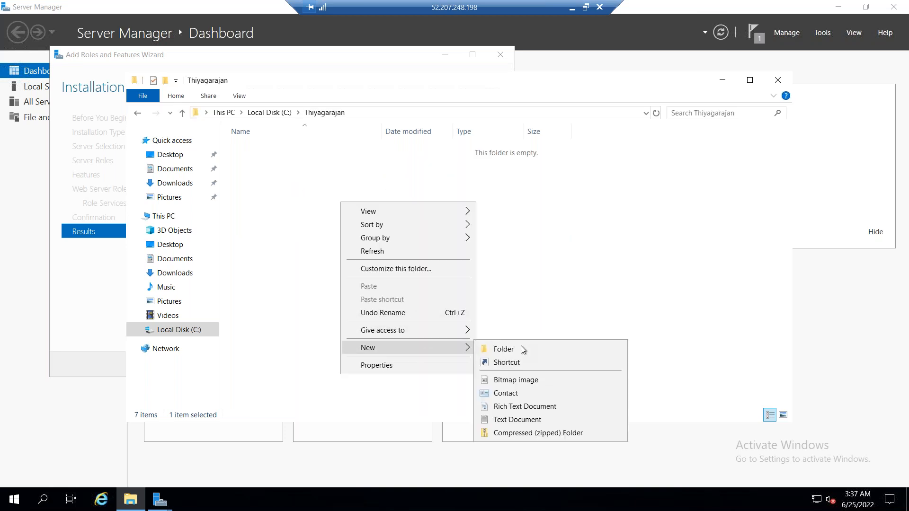
{"action": "left_click", "coordinate": [524, 420]}
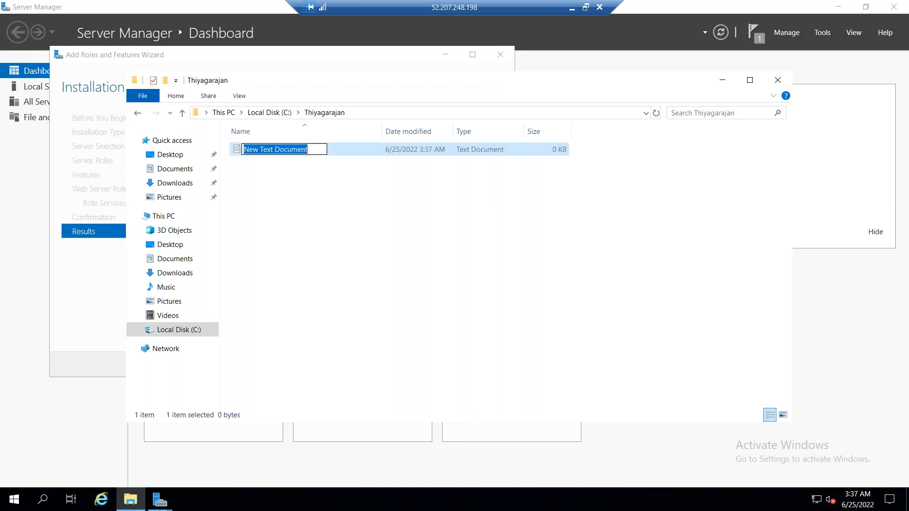
{"action": "type", "text": "mahendran"}
{"action": "key", "text": "Return"}
{"action": "key", "text": "Return"}
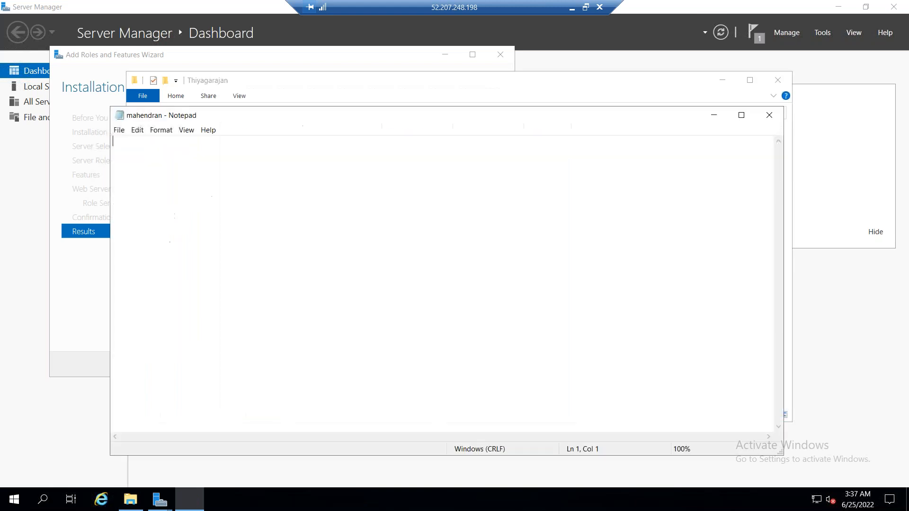
Write "Weekend Azure migration" in the text document, save it on closing and close the folder window
{"action": "type", "text": "W"}
{"action": "type", "text": "nd Azure mi"}
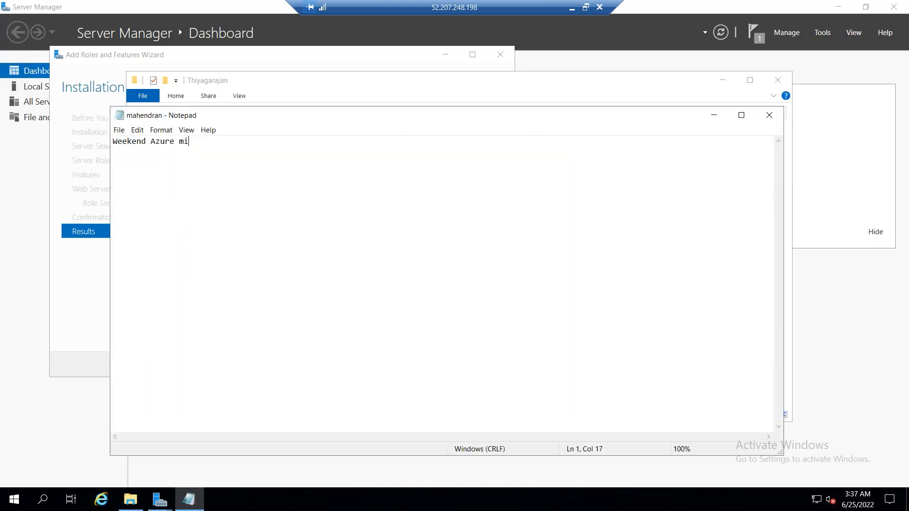
{"action": "type", "text": "gration"}
{"action": "left_click", "coordinate": [768, 116]}
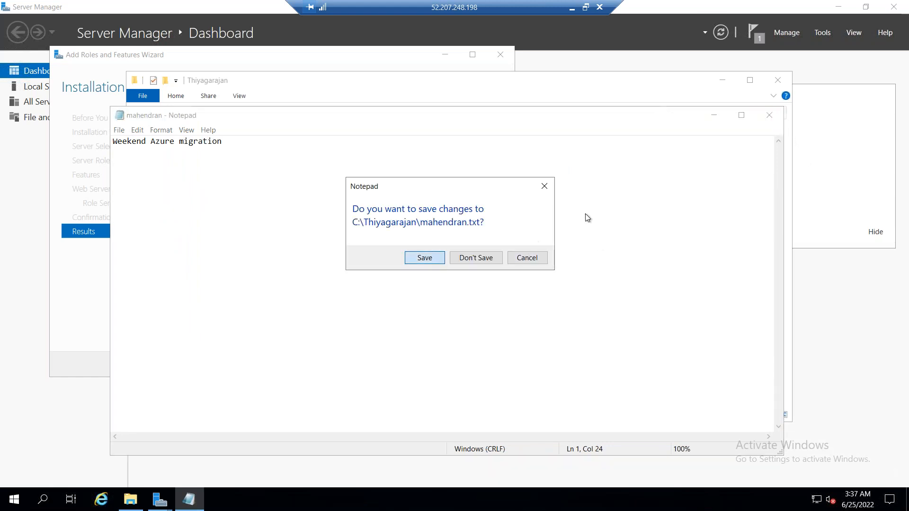
{"action": "left_click", "coordinate": [433, 260]}
{"action": "left_click", "coordinate": [777, 80]}
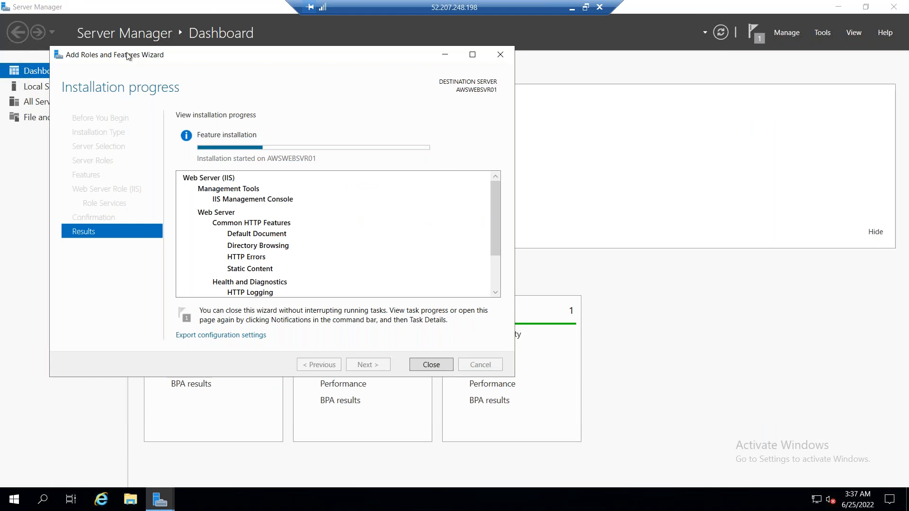
Examine the Local Server properties of AWSWEBSVR01 with the installation wizard moved aside, and close Server Manager
{"action": "left_click_drag", "start_coordinate": [379, 55], "coordinate": [792, 96]}
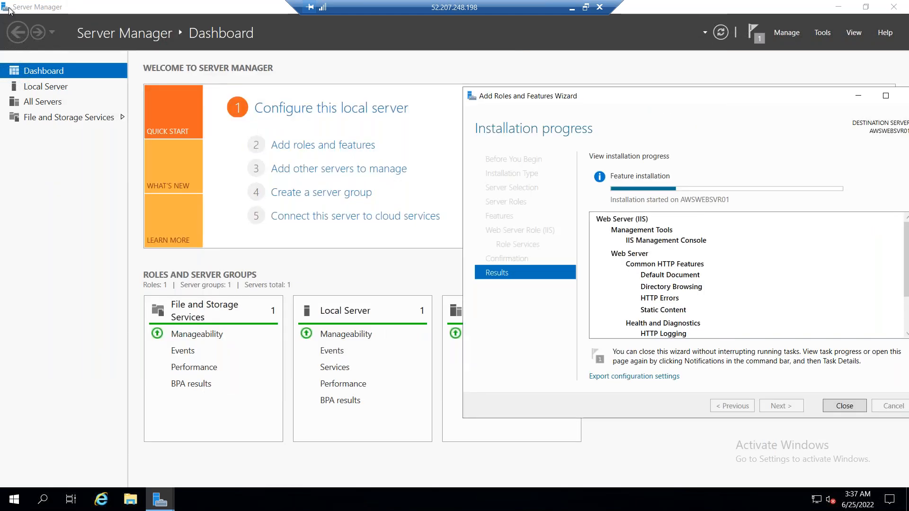
{"action": "left_click", "coordinate": [58, 87]}
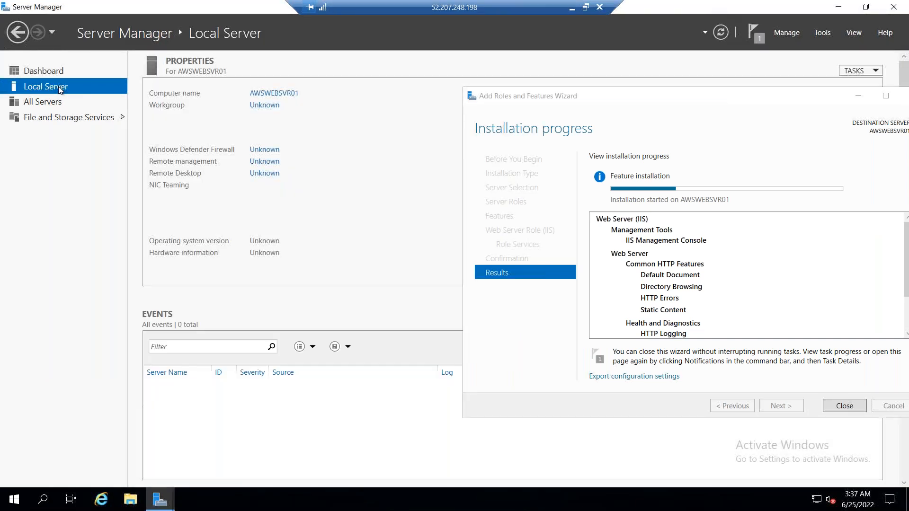
{"action": "left_click_drag", "start_coordinate": [689, 97], "coordinate": [431, 187]}
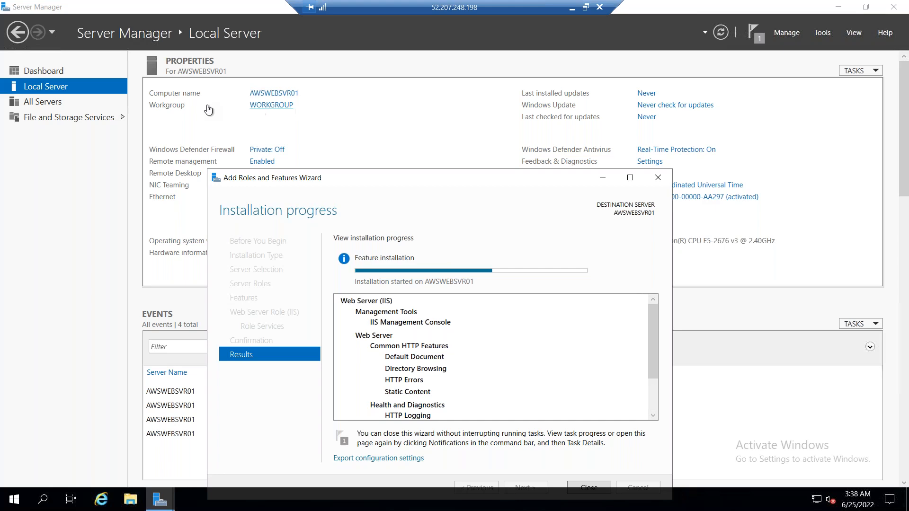
{"action": "double_click", "coordinate": [6, 7]}
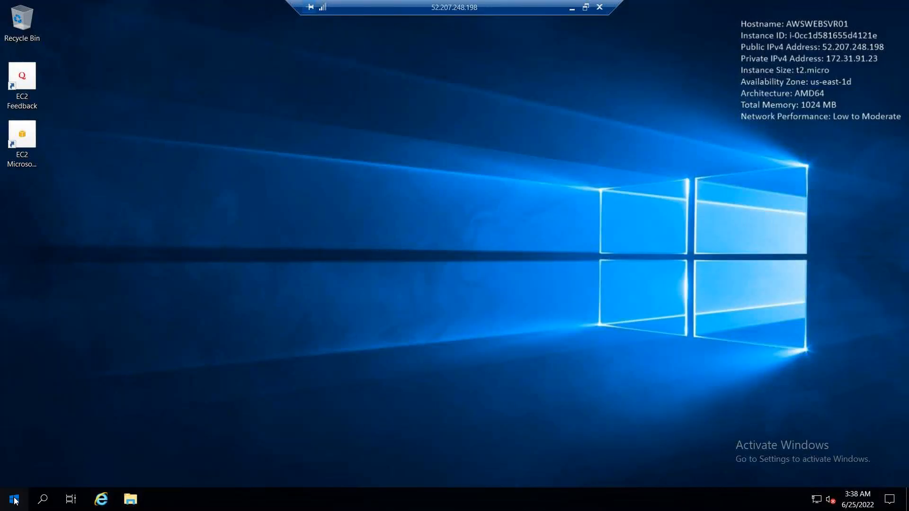
Open the Local Users and Groups console (lusrmgr) on AWSWEBSVR01
{"action": "left_click", "coordinate": [14, 501]}
{"action": "right_click", "coordinate": [14, 502]}
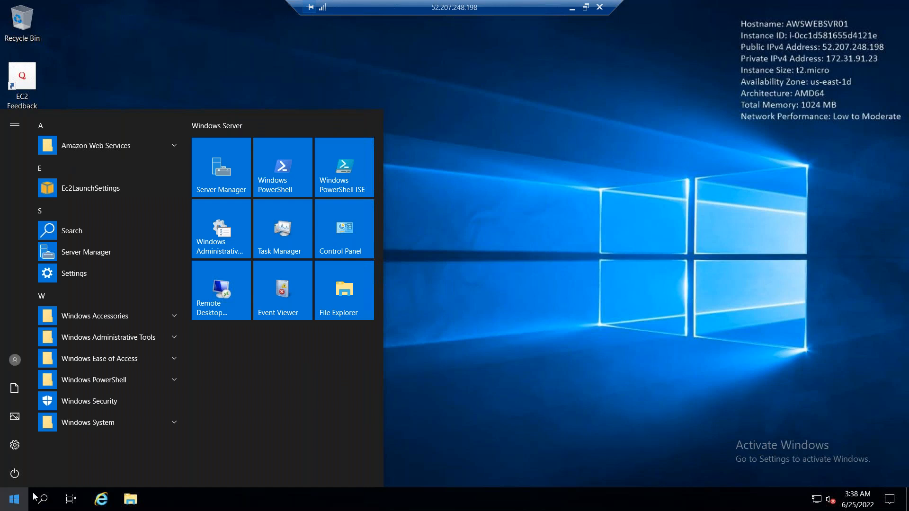
{"action": "left_click", "coordinate": [67, 439]}
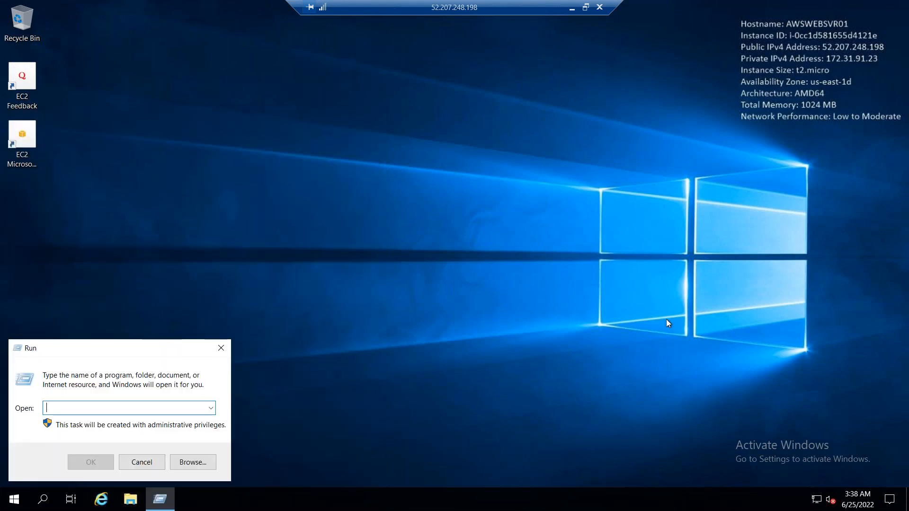
{"action": "type", "text": "lusr.g"}
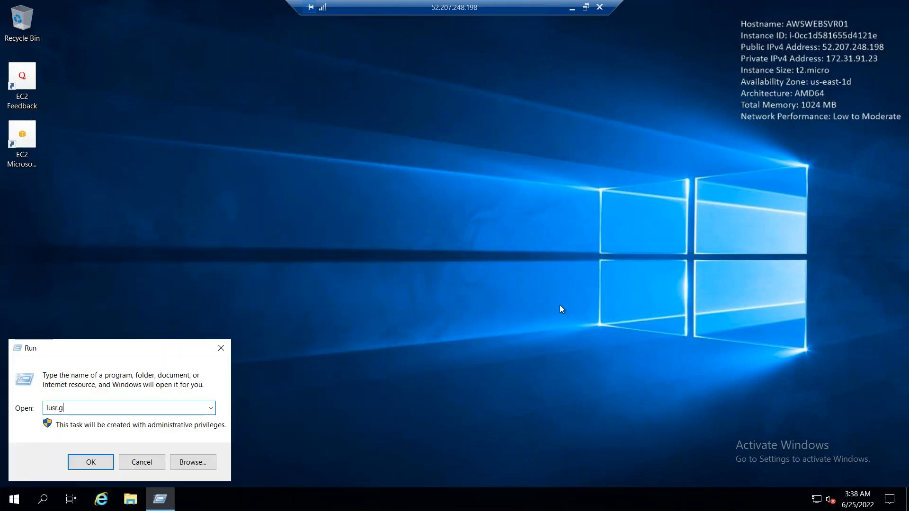
{"action": "type", "text": "sr,g"}
{"action": "key", "text": "BackSpace"}
{"action": "key", "text": "BackSpace"}
{"action": "type", "text": "mg"}
{"action": "key", "text": "Return"}
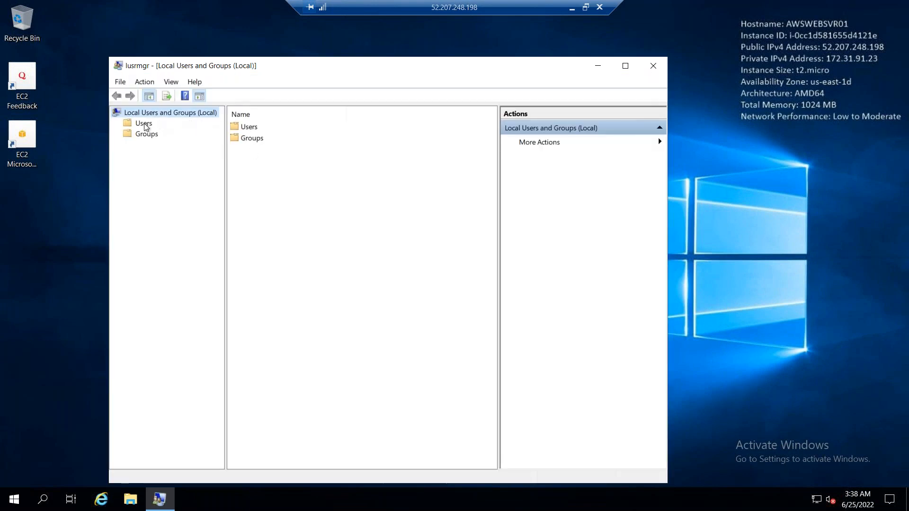
Start a new local user with awstoazuresvc as both user name and full name, leaving the description empty
{"action": "left_click", "coordinate": [144, 125]}
{"action": "right_click", "coordinate": [243, 190]}
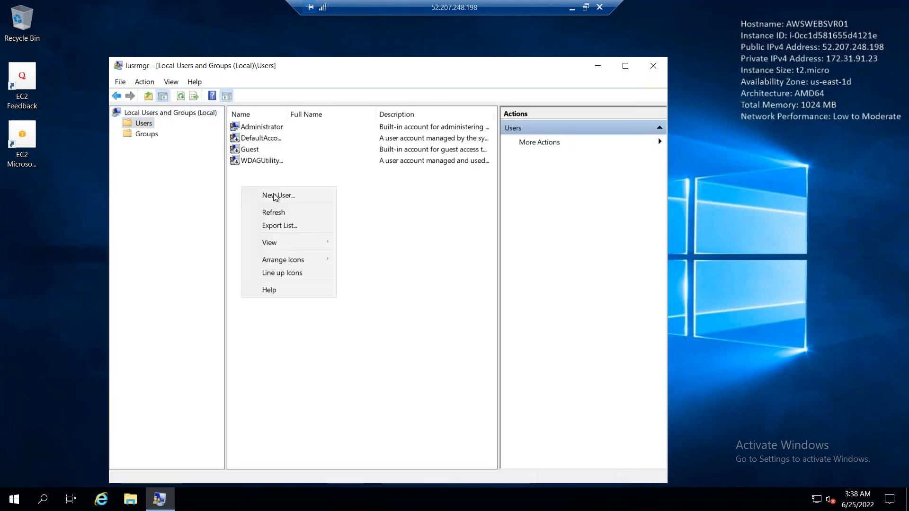
{"action": "left_click", "coordinate": [284, 195]}
{"action": "type", "text": "awstoazuresvc"}
{"action": "left_click", "coordinate": [357, 202]}
{"action": "type", "text": "awstoazuresvc"}
{"action": "left_click", "coordinate": [359, 220]}
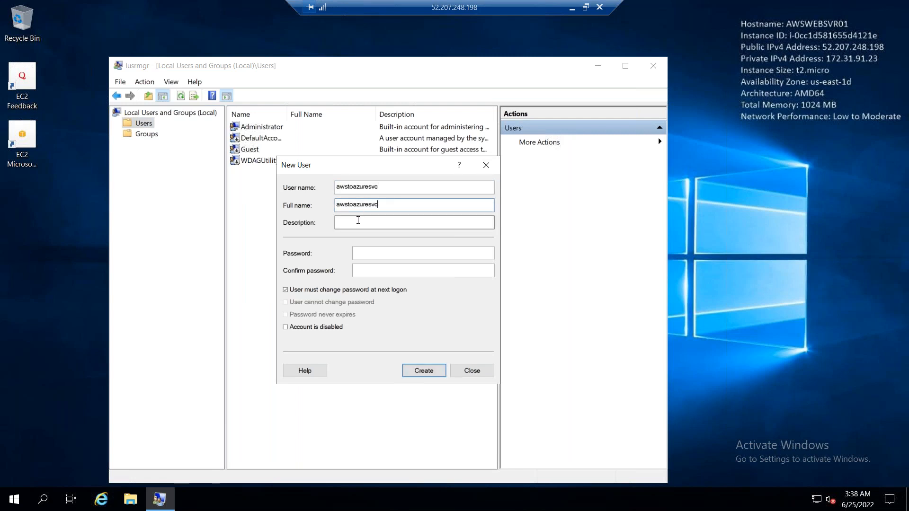
{"action": "left_click", "coordinate": [366, 253]}
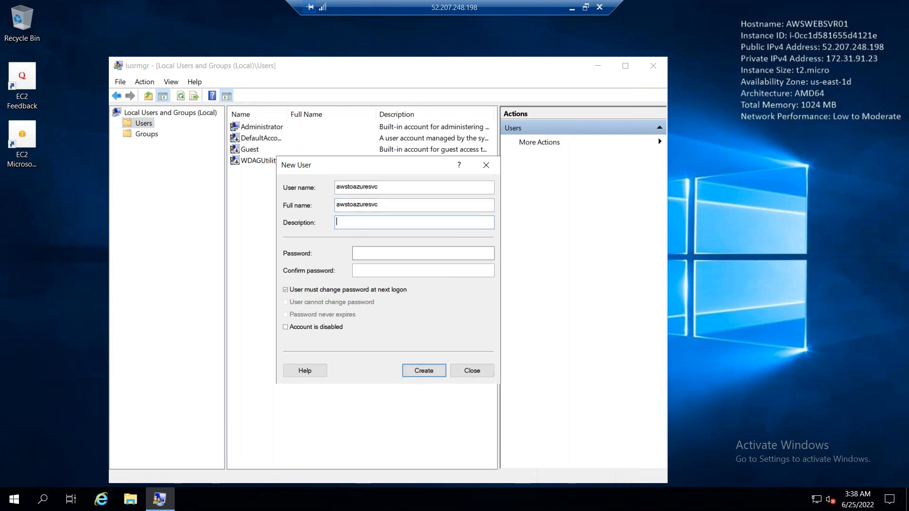
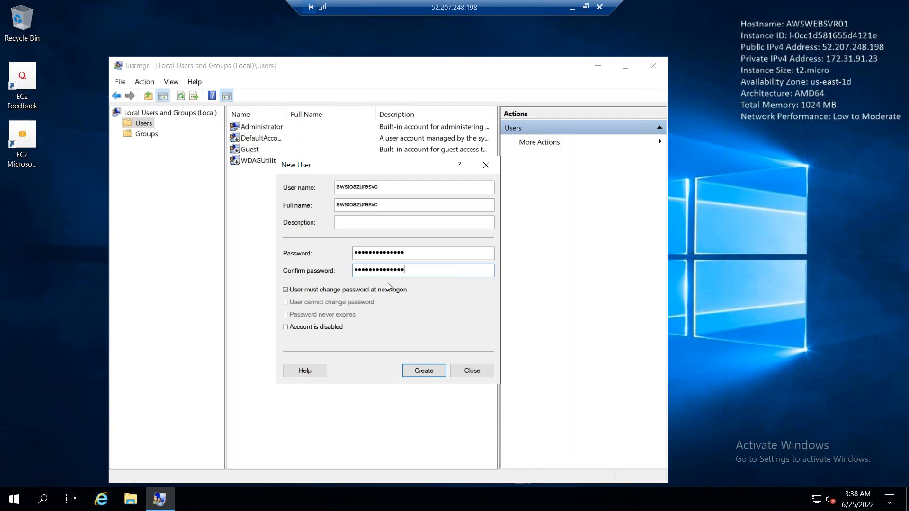
Make the awstoazuresvc password never expire without a forced change at next logon, describe it as "AWS to Azure Migration Service Account", and create the user
{"action": "left_click", "coordinate": [382, 291]}
{"action": "left_click", "coordinate": [328, 314]}
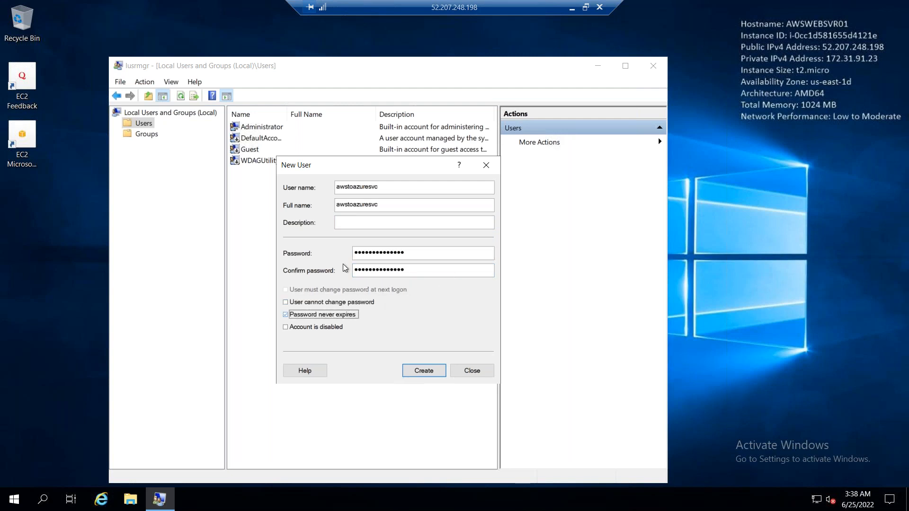
{"action": "left_click", "coordinate": [355, 219]}
{"action": "type", "text": "AWS to Azure Mig"}
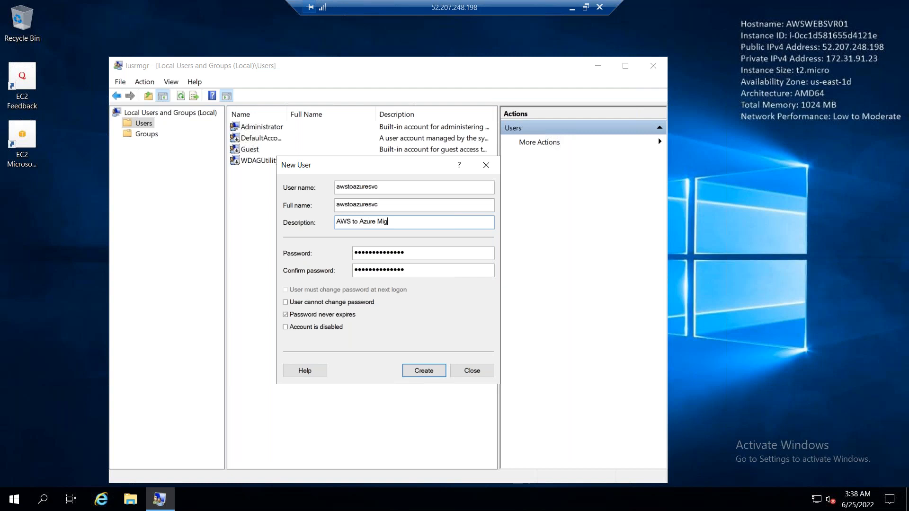
{"action": "type", "text": "ration Service Account"}
{"action": "left_click", "coordinate": [413, 373]}
{"action": "left_click", "coordinate": [470, 371]}
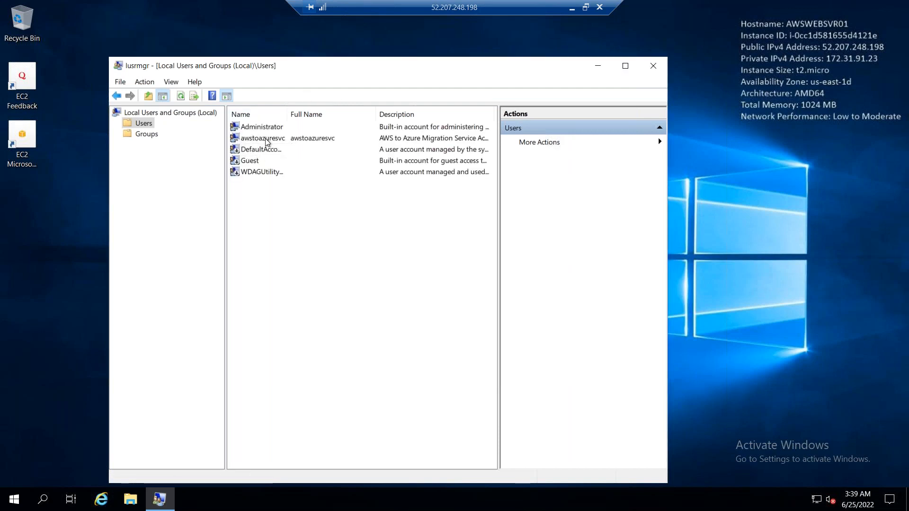
Add the awstoazuresvc user to the Administrators group and close the Local Users and Groups console
{"action": "double_click", "coordinate": [265, 139]}
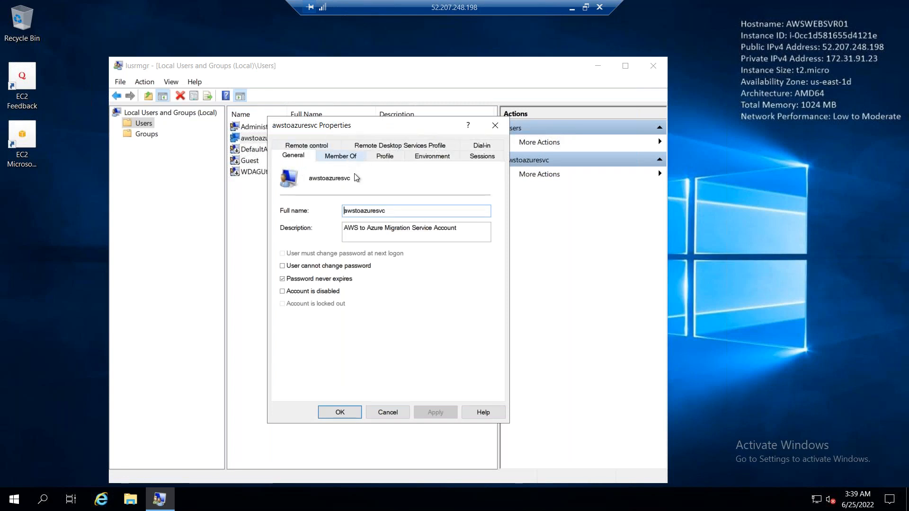
{"action": "left_click", "coordinate": [340, 156]}
{"action": "left_click", "coordinate": [308, 359]}
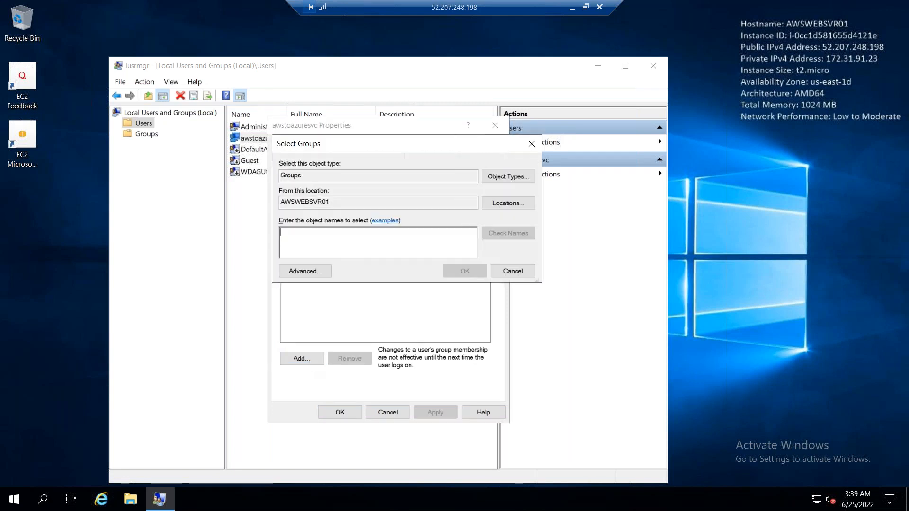
{"action": "type", "text": "administrators"}
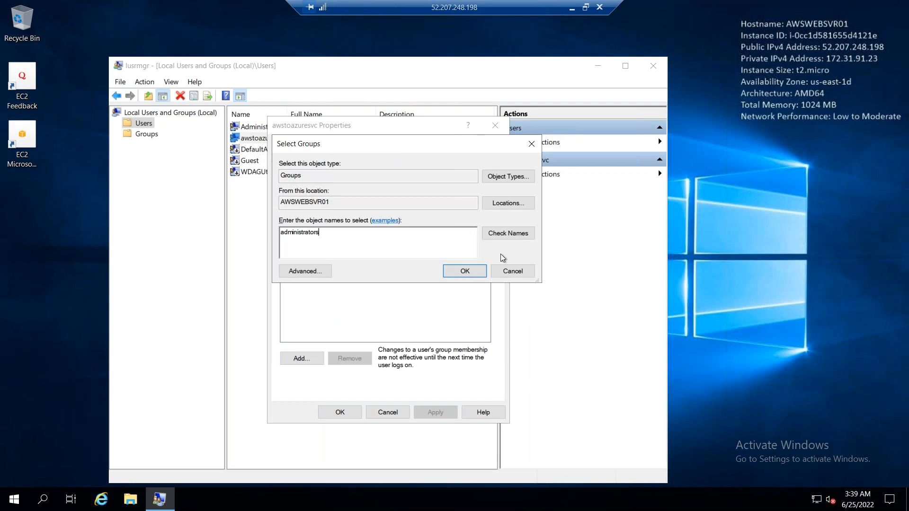
{"action": "left_click", "coordinate": [508, 233]}
{"action": "left_click", "coordinate": [465, 272]}
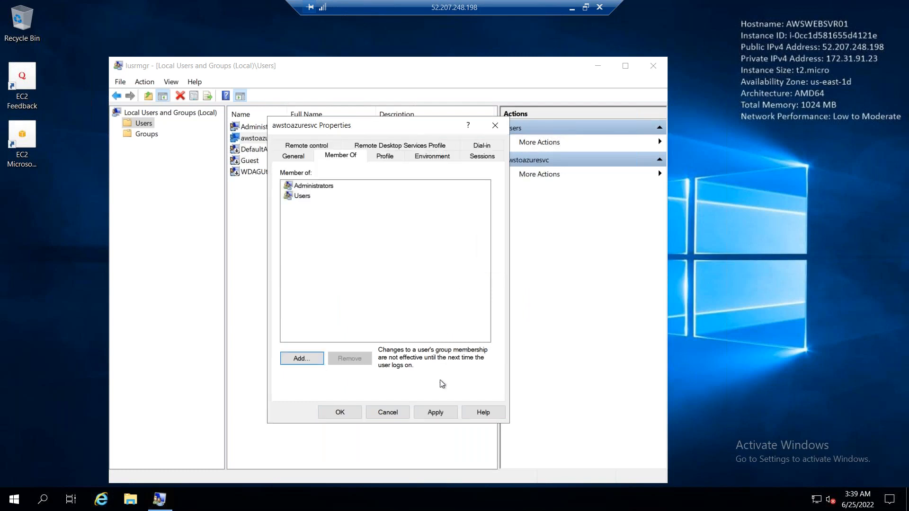
{"action": "left_click", "coordinate": [338, 411]}
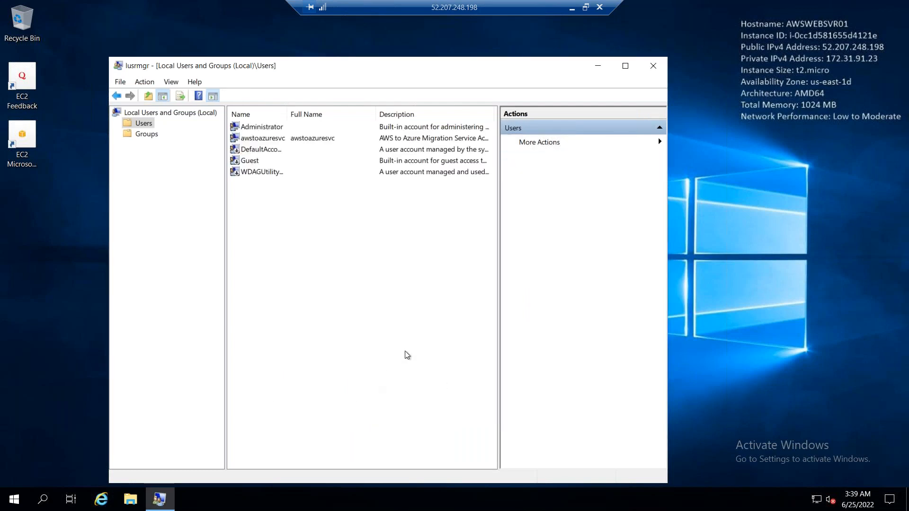
{"action": "left_click", "coordinate": [652, 69]}
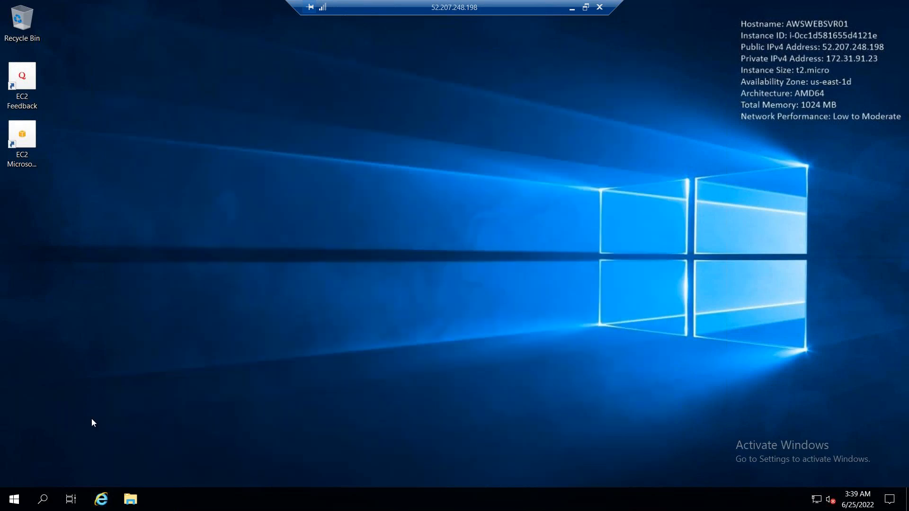
Run ipconfig in a command prompt on AWSWEBSVR01 and copy the server's IPv4 address
{"action": "right_click", "coordinate": [23, 505]}
{"action": "left_click", "coordinate": [72, 450]}
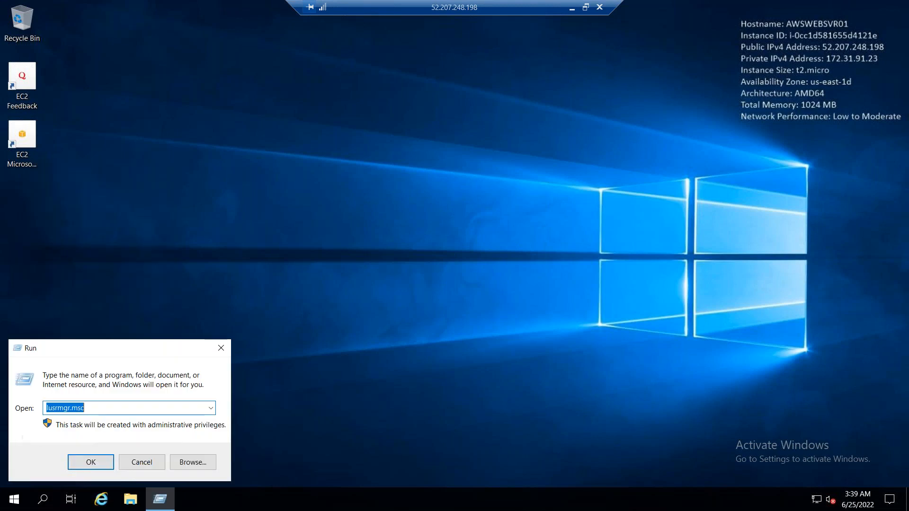
{"action": "type", "text": "cmd"}
{"action": "key", "text": "Return"}
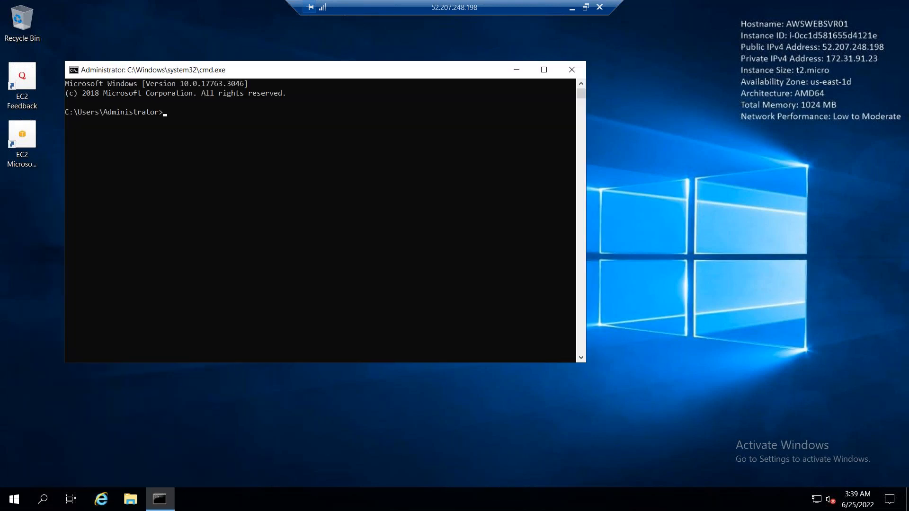
{"action": "type", "text": "ipconfig"}
{"action": "key", "text": "Return"}
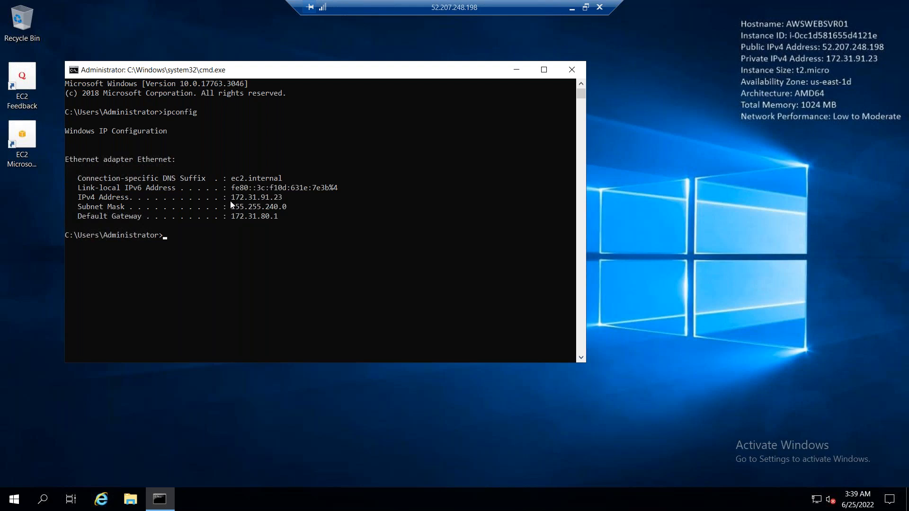
{"action": "left_click_drag", "start_coordinate": [232, 199], "coordinate": [283, 198]}
{"action": "key", "text": "ctrl+c"}
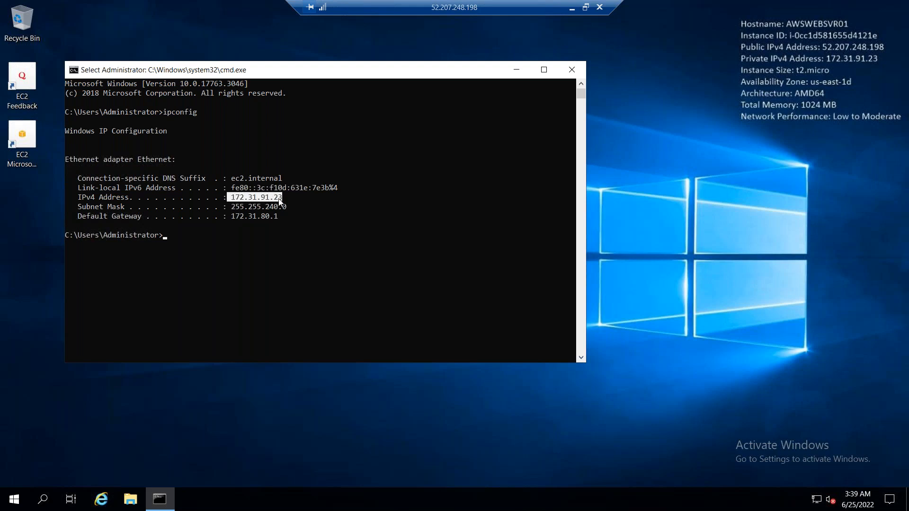
{"action": "right_click", "coordinate": [264, 198]}
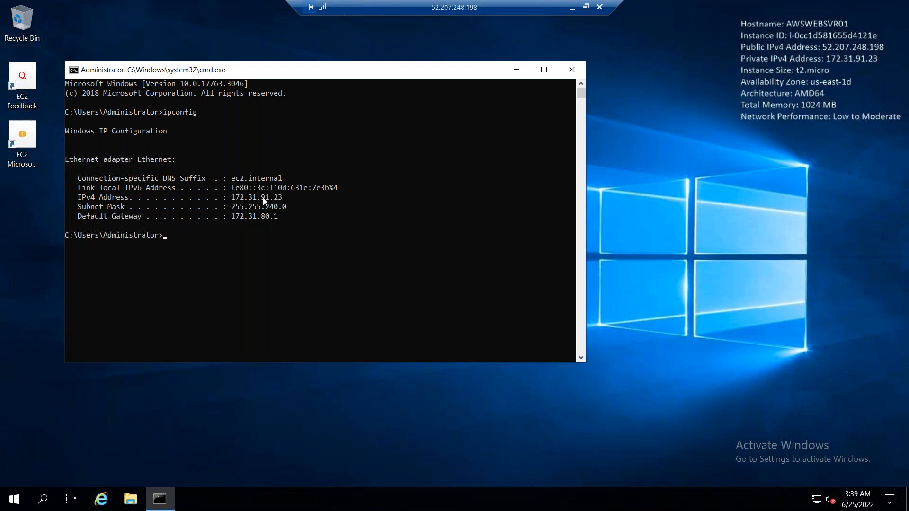
Switch to the 54.205.15.240 remote session and start a new discovery source as a single item on the appliance page
{"action": "left_click", "coordinate": [571, 8]}
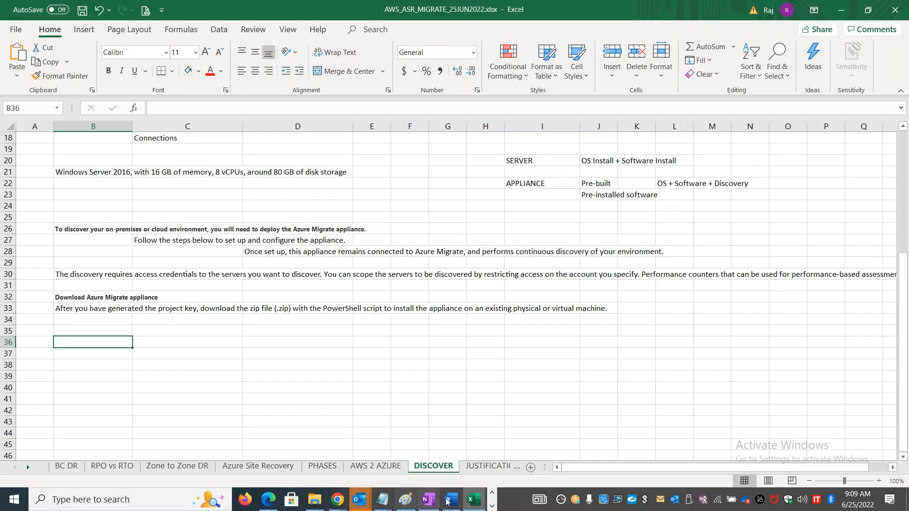
{"action": "mouse_move", "coordinate": [306, 499]}
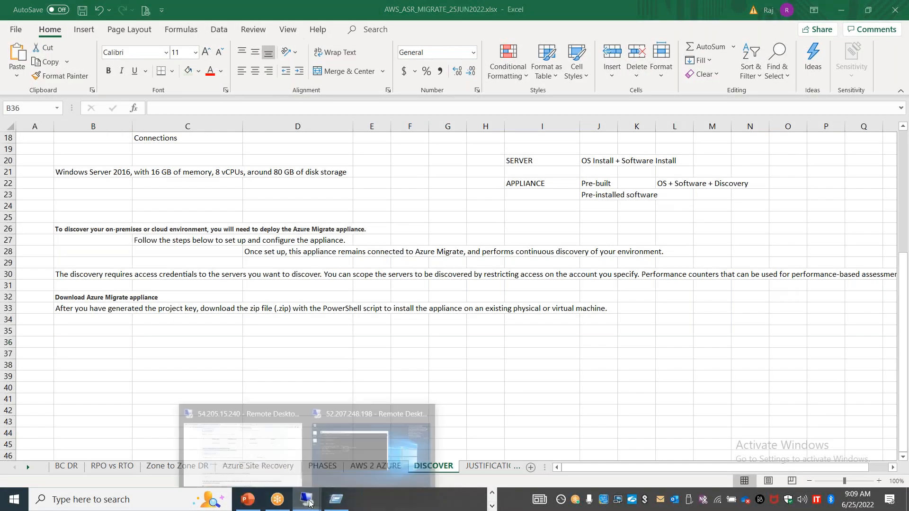
{"action": "left_click", "coordinate": [256, 407]}
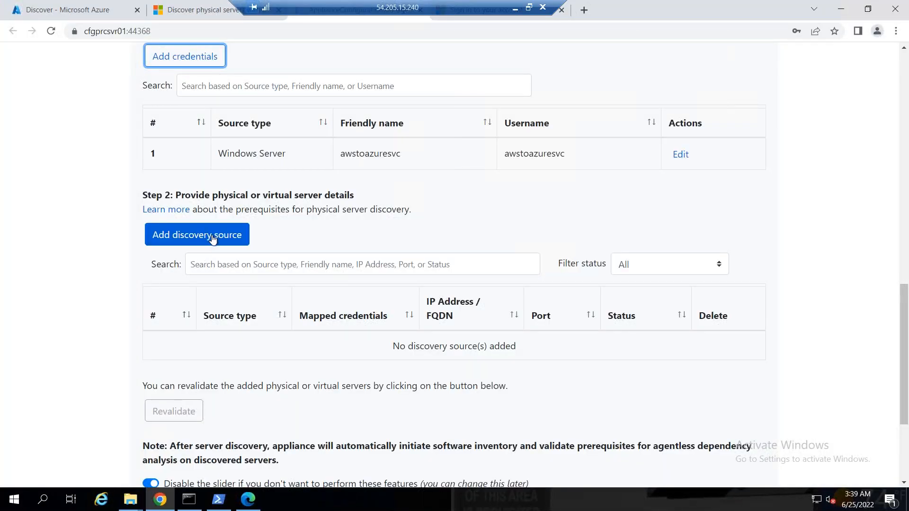
{"action": "left_click", "coordinate": [217, 237]}
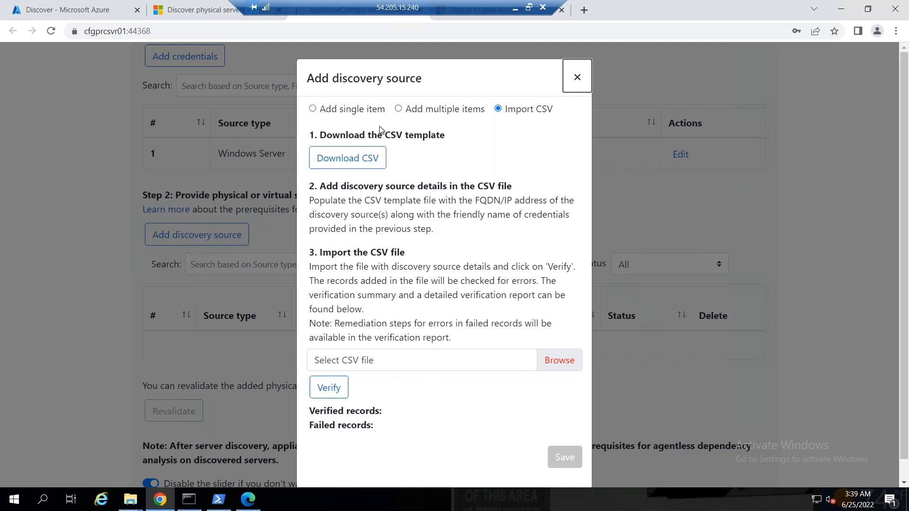
{"action": "left_click", "coordinate": [370, 109]}
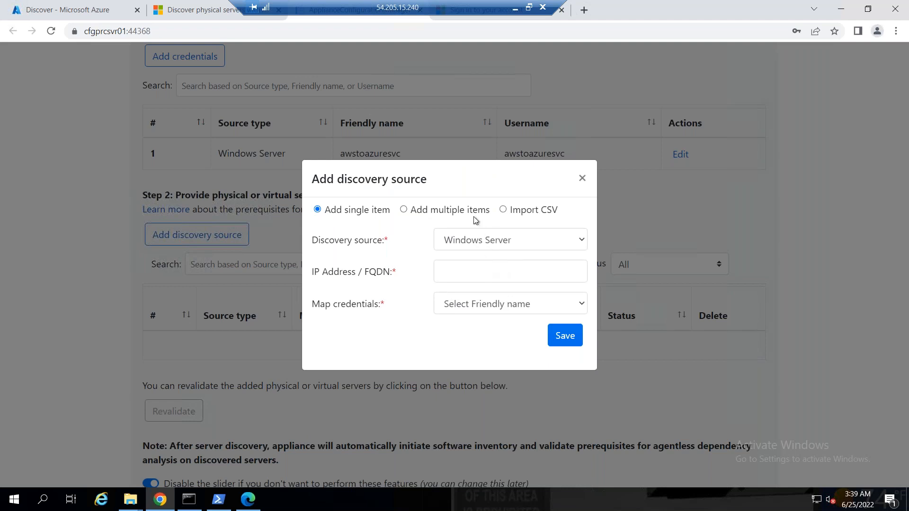
{"action": "left_click", "coordinate": [454, 212]}
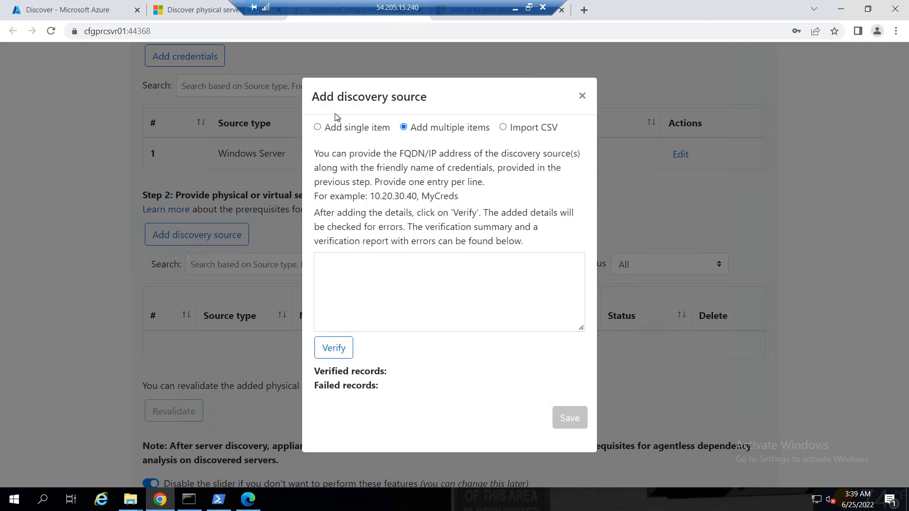
{"action": "left_click", "coordinate": [329, 129]}
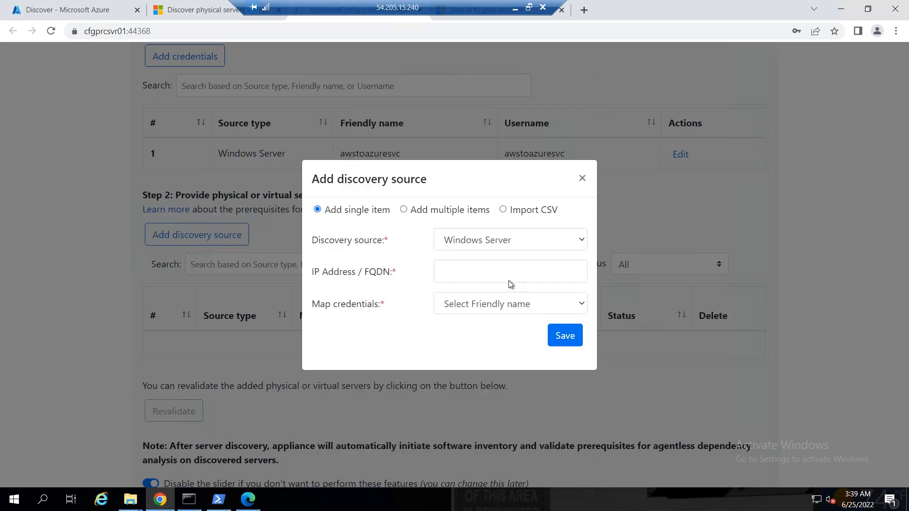
Enter 172.31.91.23 as the Windows Server's IP address, map the awstoazuresvc credentials and save the discovery source
{"action": "left_click", "coordinate": [484, 272]}
{"action": "key", "text": "ctrl+v"}
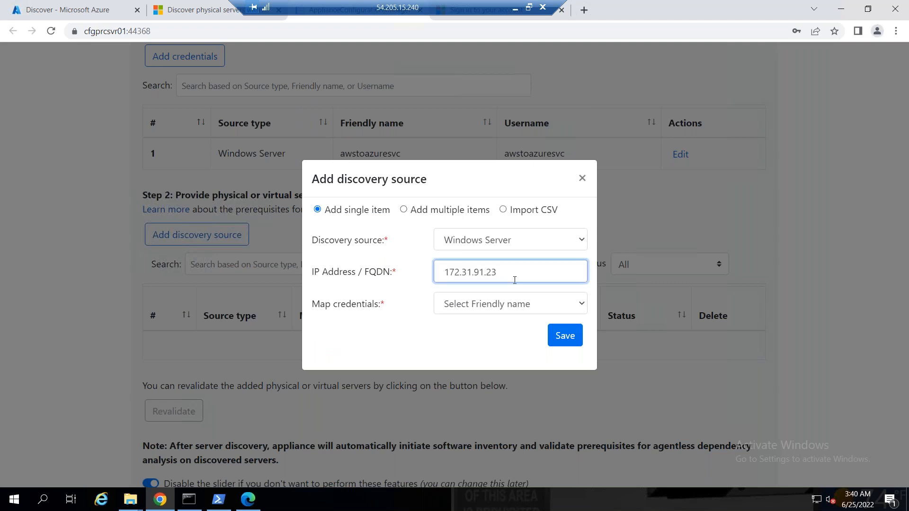
{"action": "left_click", "coordinate": [513, 306]}
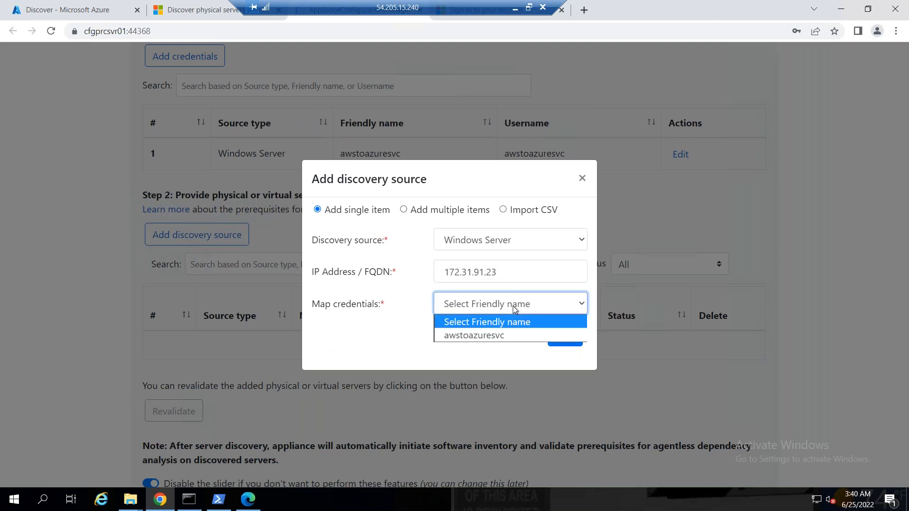
{"action": "left_click", "coordinate": [496, 336]}
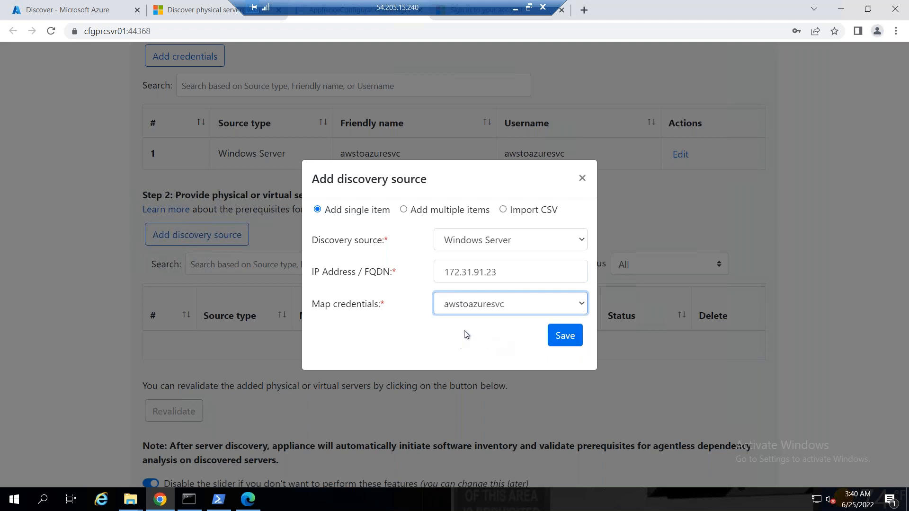
{"action": "left_click", "coordinate": [565, 337]}
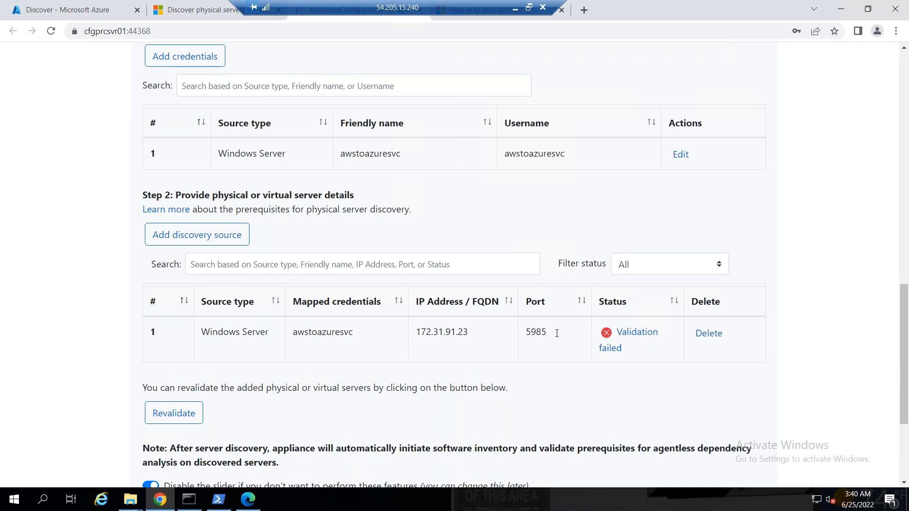
Switch to the Excel workbook and note 5985 in B36 and Port in C36 of the DISCOVER sheet
{"action": "double_click", "coordinate": [530, 333]}
{"action": "left_click", "coordinate": [514, 7]}
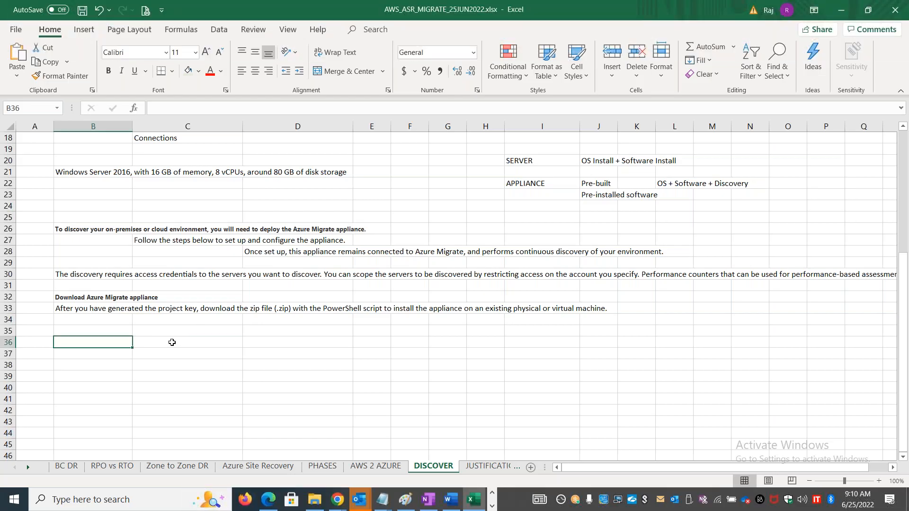
{"action": "type", "text": "5985"}
{"action": "key", "text": "Tab"}
{"action": "type", "text": "Port"}
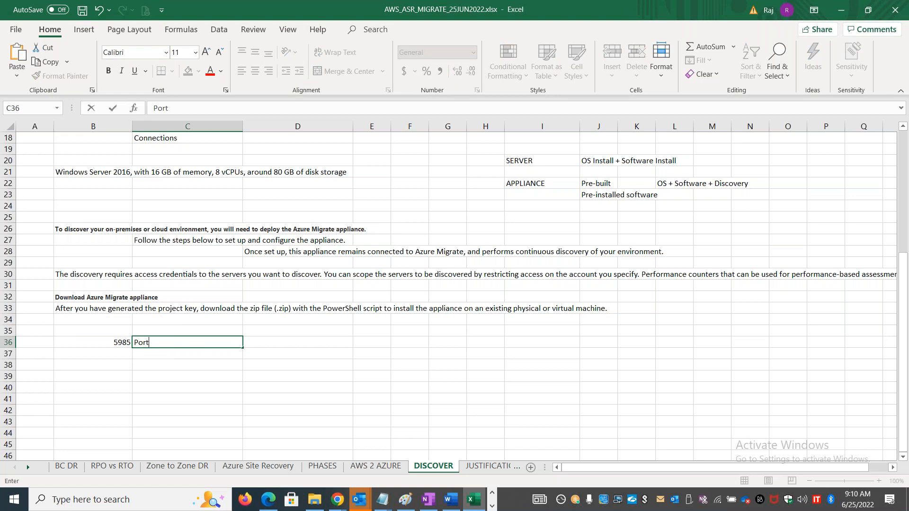
Return to the 54.205.15.240 remote session and revalidate the added discovery source
{"action": "left_click", "coordinate": [492, 505]}
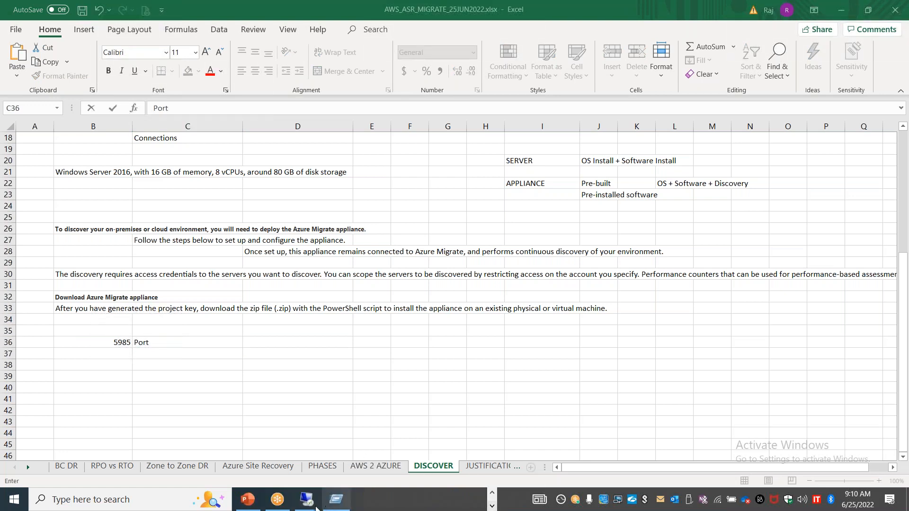
{"action": "mouse_move", "coordinate": [302, 501]}
{"action": "left_click", "coordinate": [263, 449]}
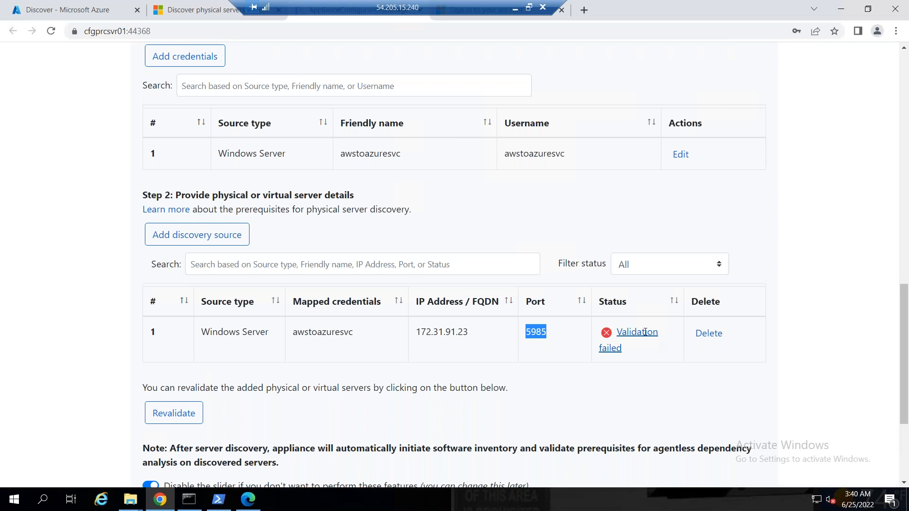
{"action": "left_click", "coordinate": [180, 415]}
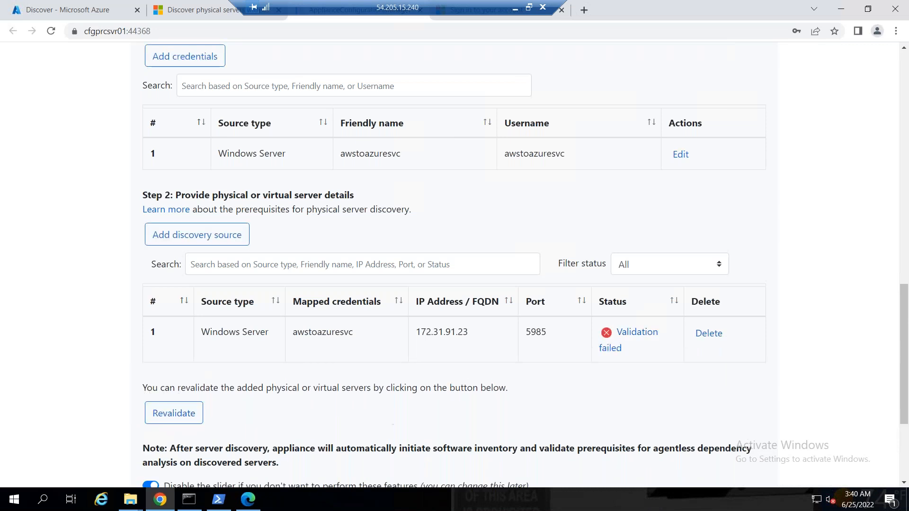
{"action": "scroll", "coordinate": [391, 413], "scroll_direction": "down", "scroll_amount": 1}
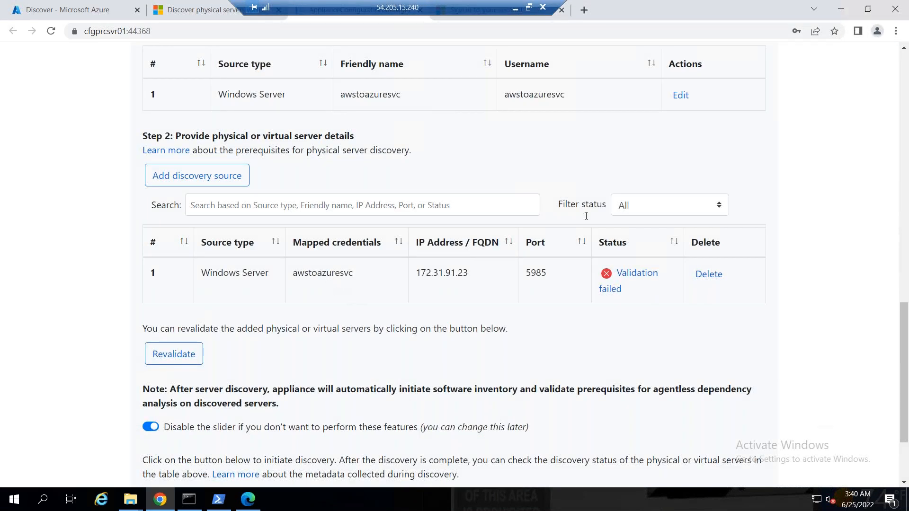
Switch to the 52.207.248.198 remote session and check the server's private IP address in its ipconfig output
{"action": "left_click", "coordinate": [514, 10]}
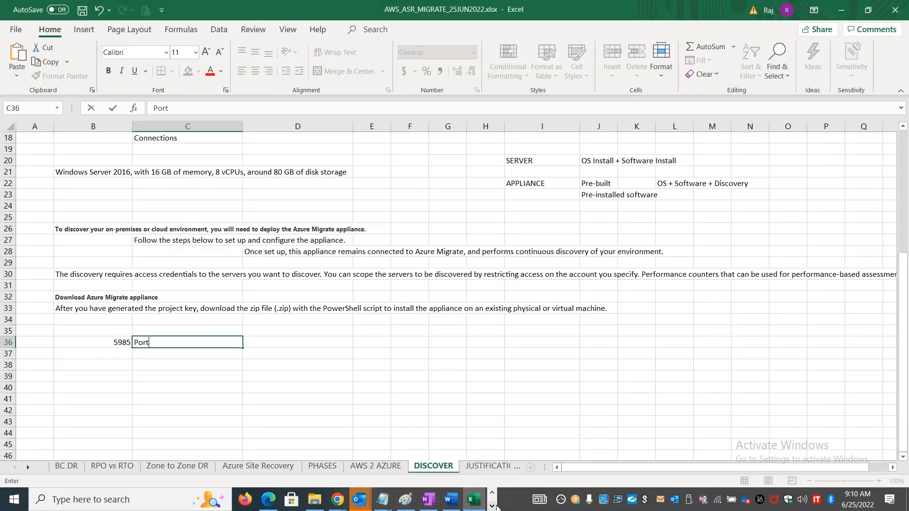
{"action": "left_click", "coordinate": [492, 506]}
{"action": "mouse_move", "coordinate": [306, 499]}
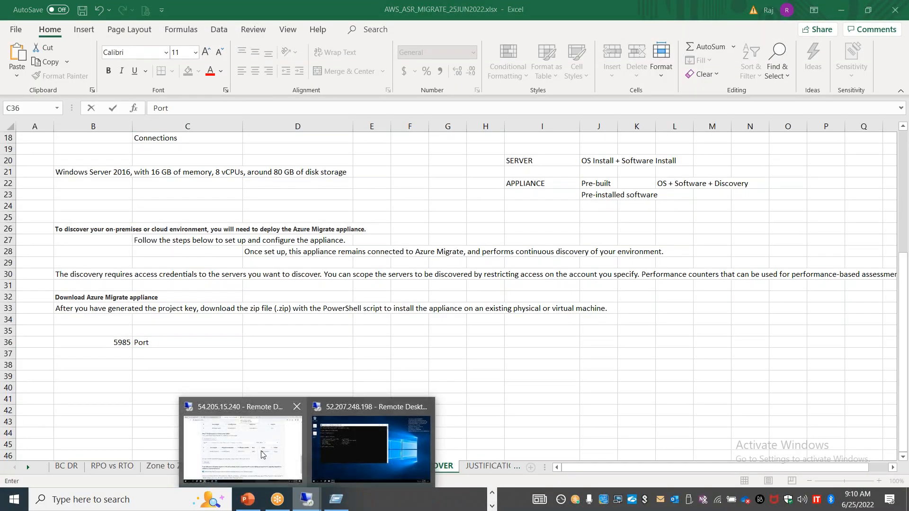
{"action": "mouse_move", "coordinate": [263, 454]}
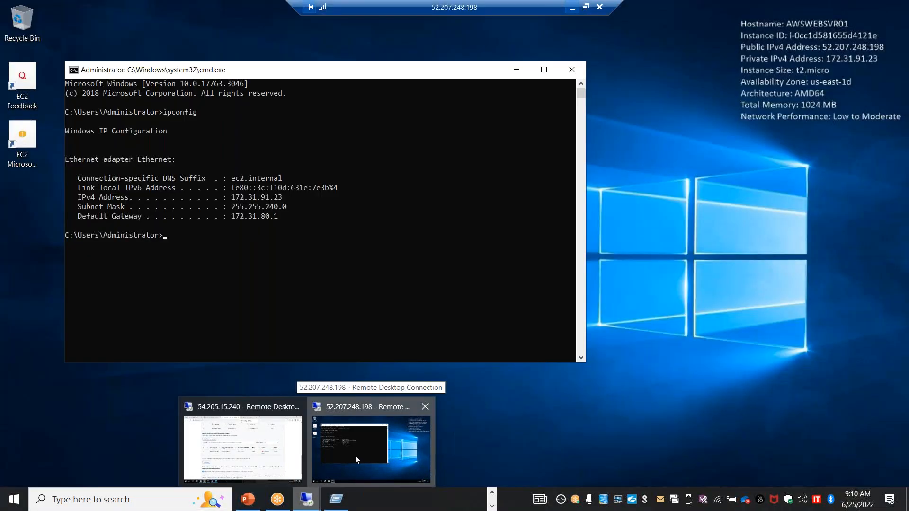
{"action": "left_click", "coordinate": [355, 455]}
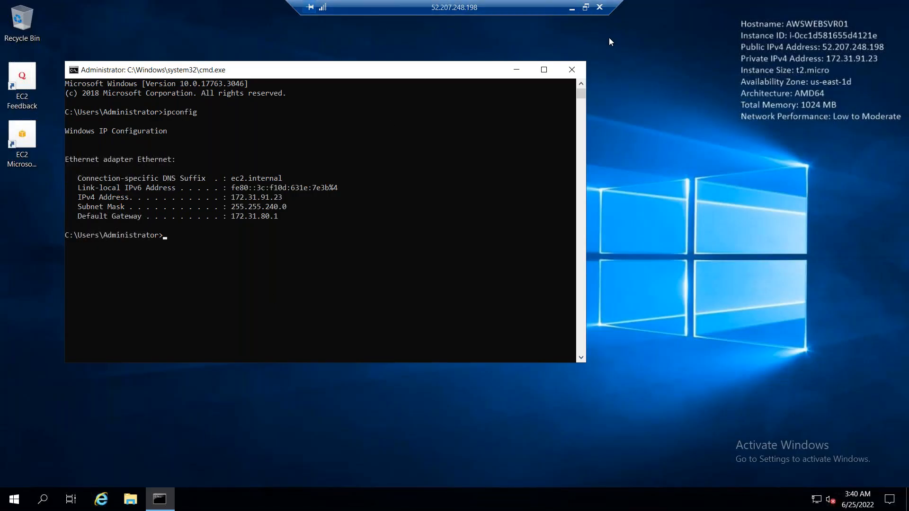
Return to the 54.205.15.240 remote session and open a command prompt (cmd) there
{"action": "left_click", "coordinate": [571, 7]}
{"action": "left_click", "coordinate": [492, 505]}
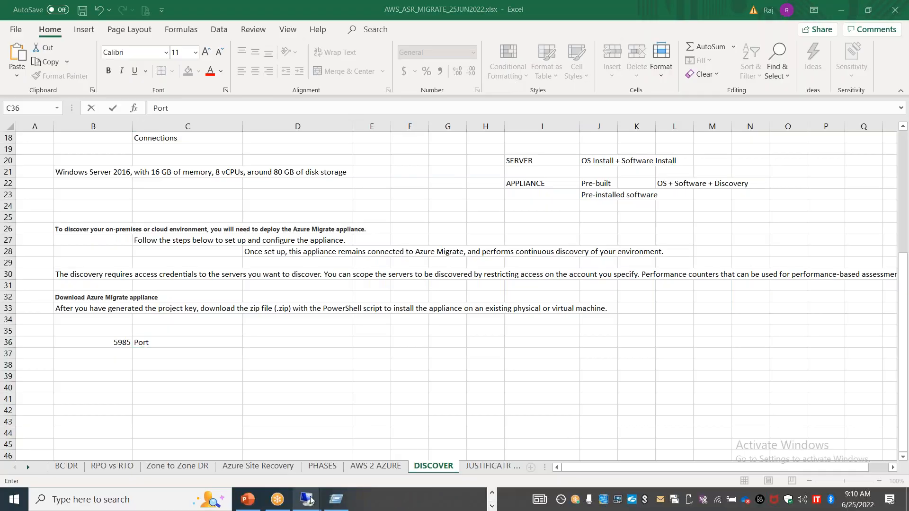
{"action": "mouse_move", "coordinate": [310, 501]}
{"action": "left_click", "coordinate": [272, 457]}
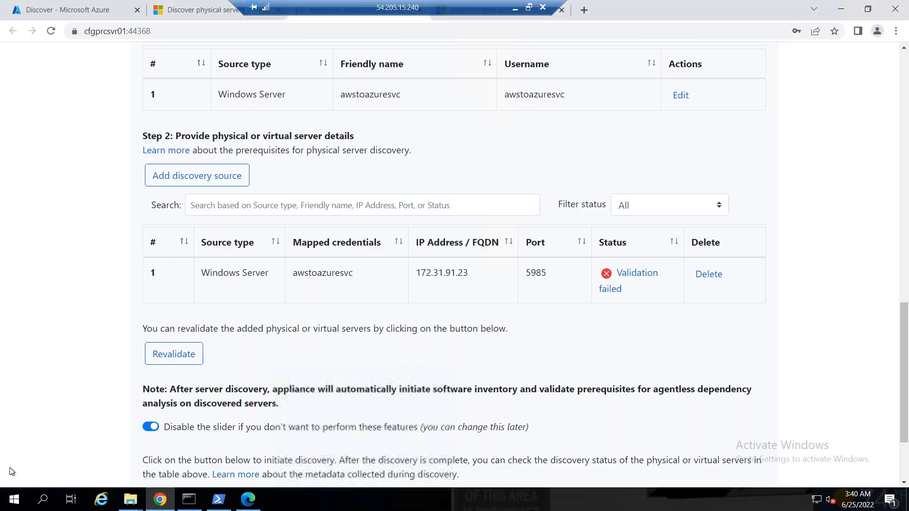
{"action": "right_click", "coordinate": [13, 499]}
{"action": "left_click", "coordinate": [61, 448]}
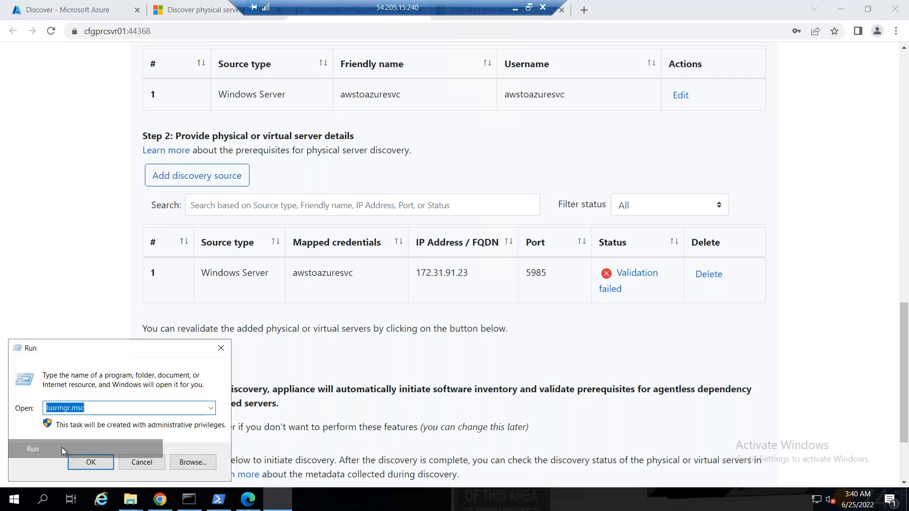
{"action": "type", "text": "cmd"}
{"action": "key", "text": "Return"}
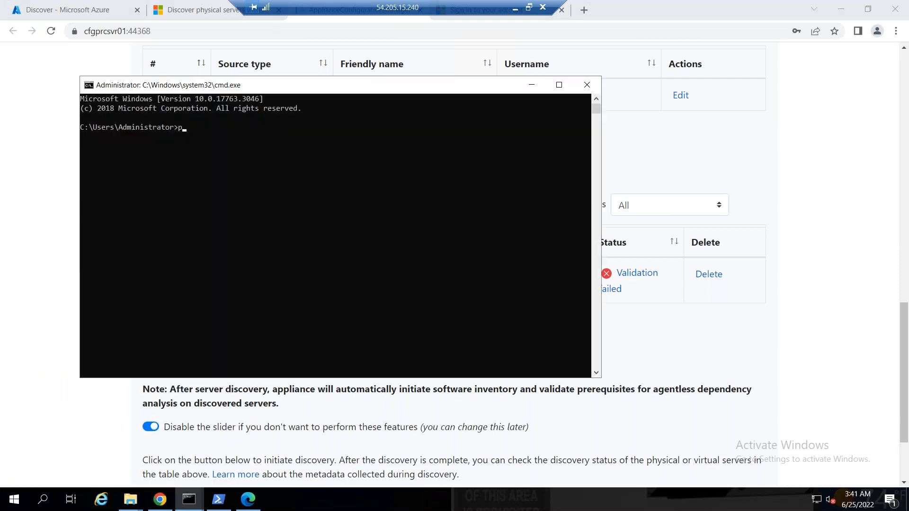
Ping 172.31.91.23 from the appliance server, moving the console clear of the discovery source table, and stop the ping early
{"action": "type", "text": "ping 5985"}
{"action": "key", "text": "BackSpace"}
{"action": "left_click_drag", "start_coordinate": [351, 96], "coordinate": [748, 204]}
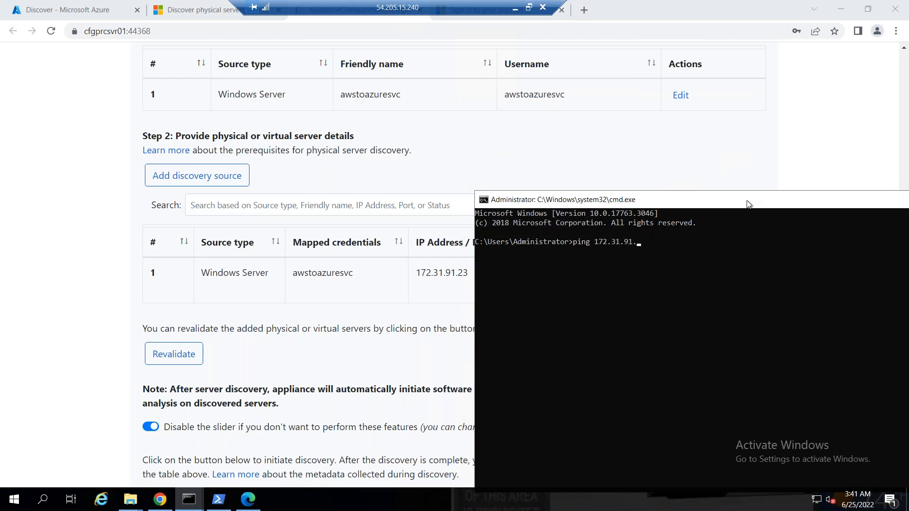
{"action": "key", "text": "Return"}
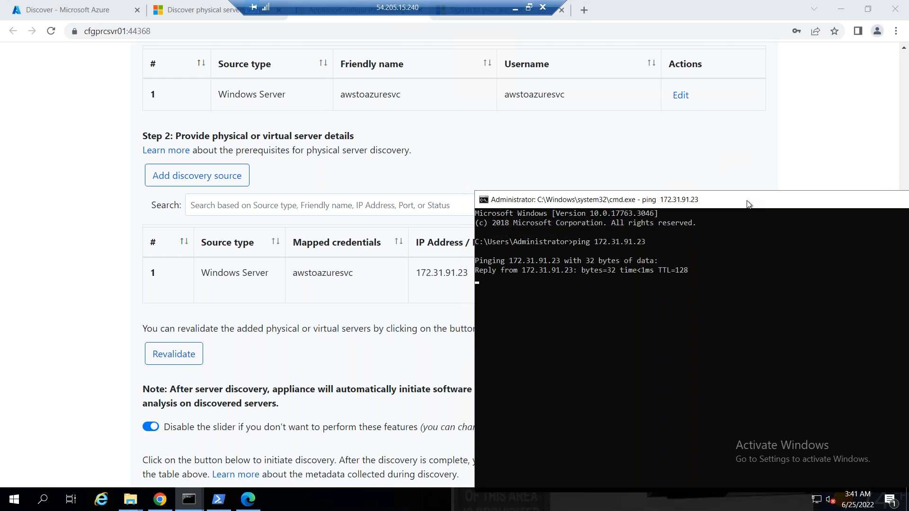
{"action": "key", "text": "ctrl+c"}
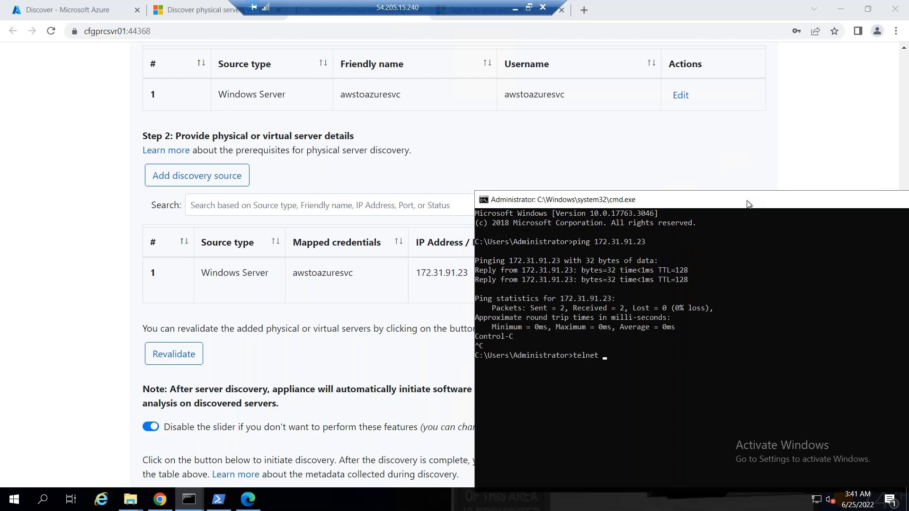
Test port 5985 on the target server with telnet 172.31.91.23 5985, narrowing the console beside the discovery source table
{"action": "type", "text": "telnet 172.31.91.23"}
{"action": "left_click_drag", "start_coordinate": [715, 207], "coordinate": [252, 106]}
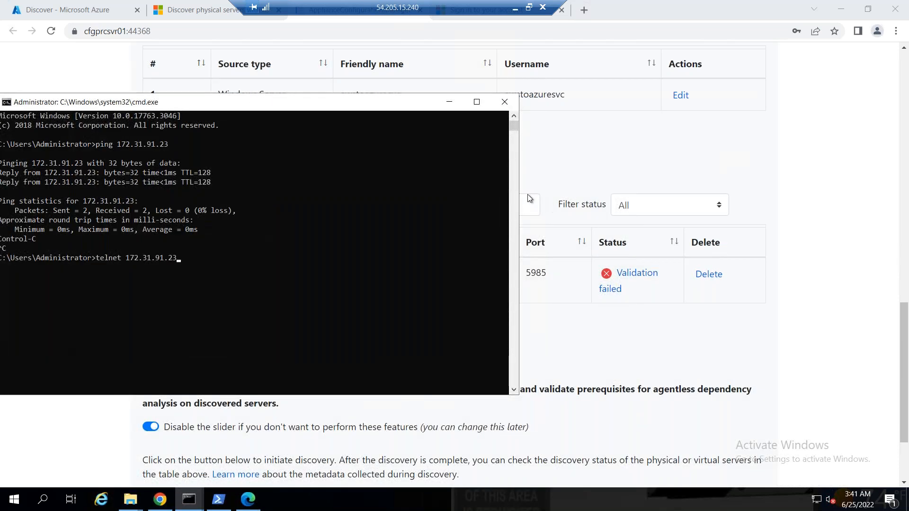
{"action": "left_click_drag", "start_coordinate": [520, 194], "coordinate": [346, 203]}
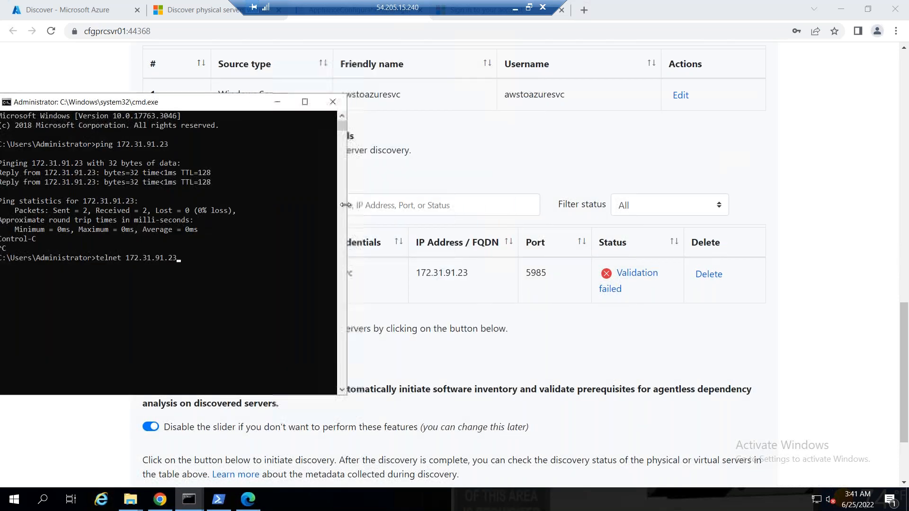
{"action": "left_click", "coordinate": [246, 265]}
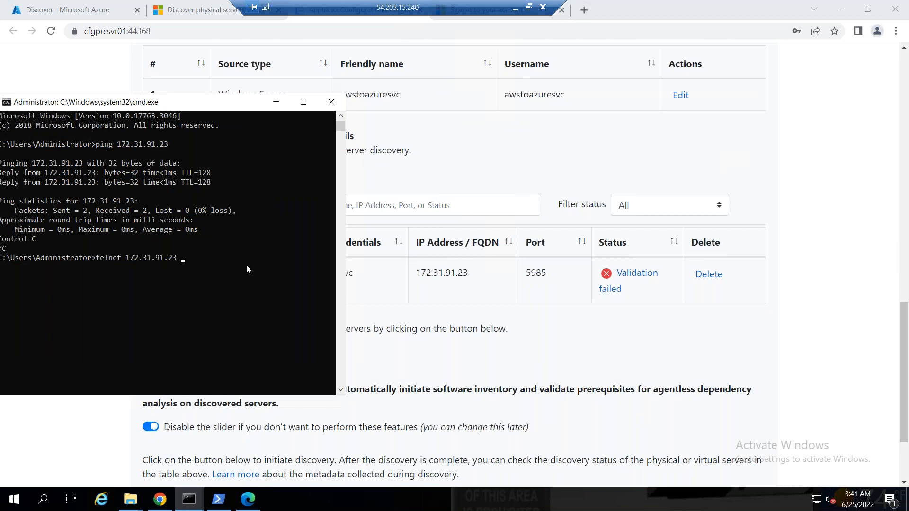
{"action": "type", "text": "5985"}
{"action": "key", "text": "Return"}
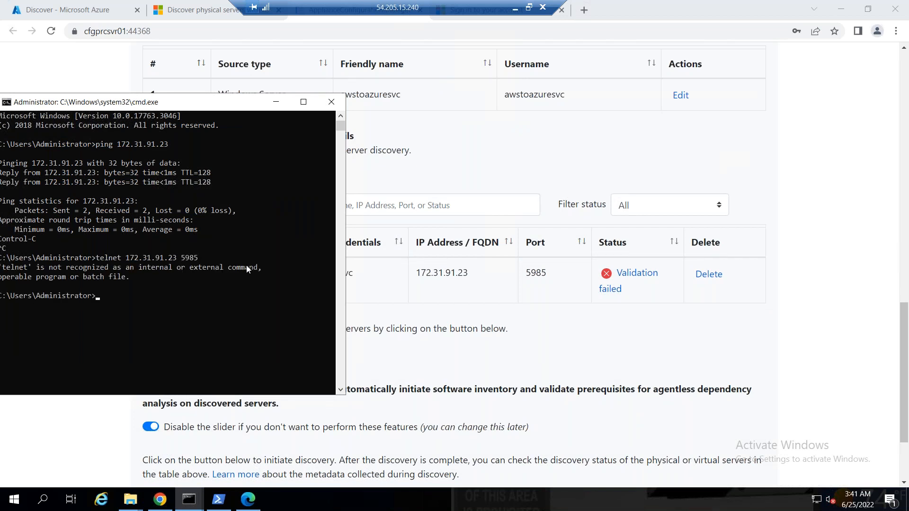
Return to the appliance configuration page, try to start discovery and review the discovery source's status
{"action": "left_click_drag", "start_coordinate": [256, 105], "coordinate": [395, 136]}
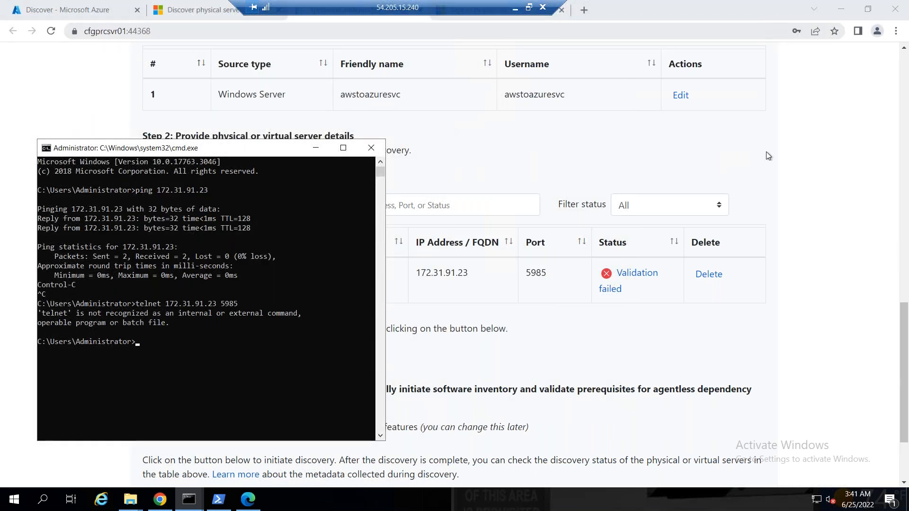
{"action": "left_click", "coordinate": [820, 209]}
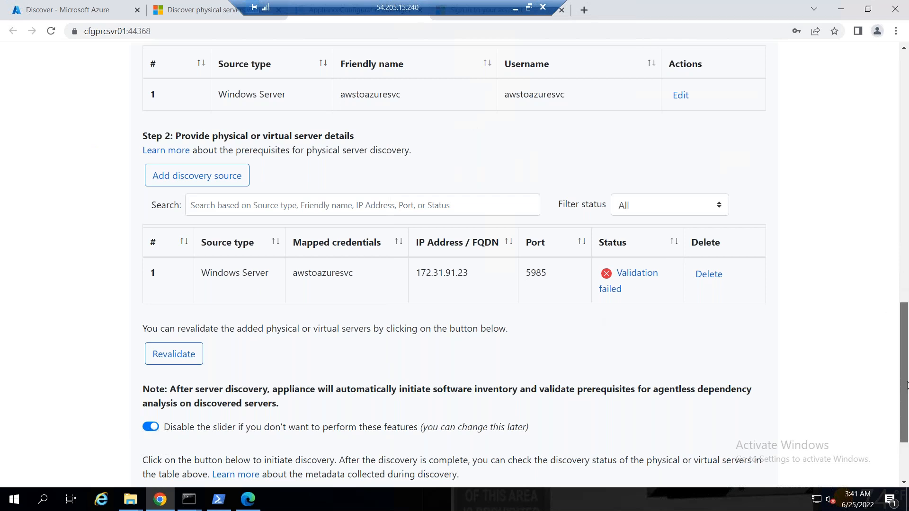
{"action": "scroll", "coordinate": [905, 384], "scroll_direction": "down", "scroll_amount": 3}
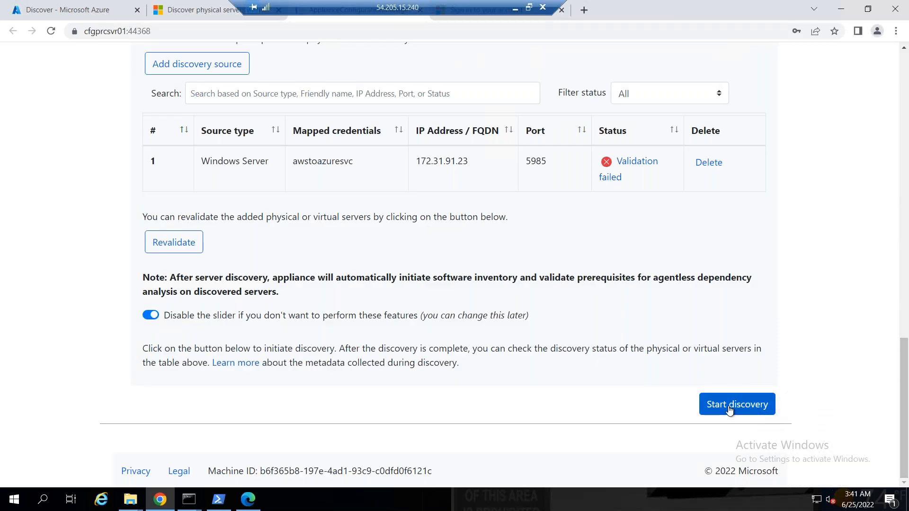
{"action": "left_click", "coordinate": [752, 403]}
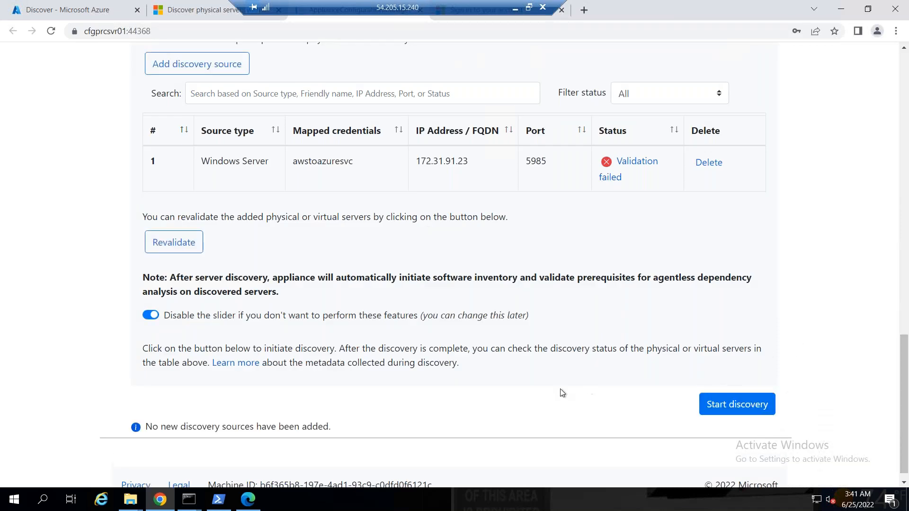
{"action": "scroll", "coordinate": [541, 409], "scroll_direction": "up", "scroll_amount": 3}
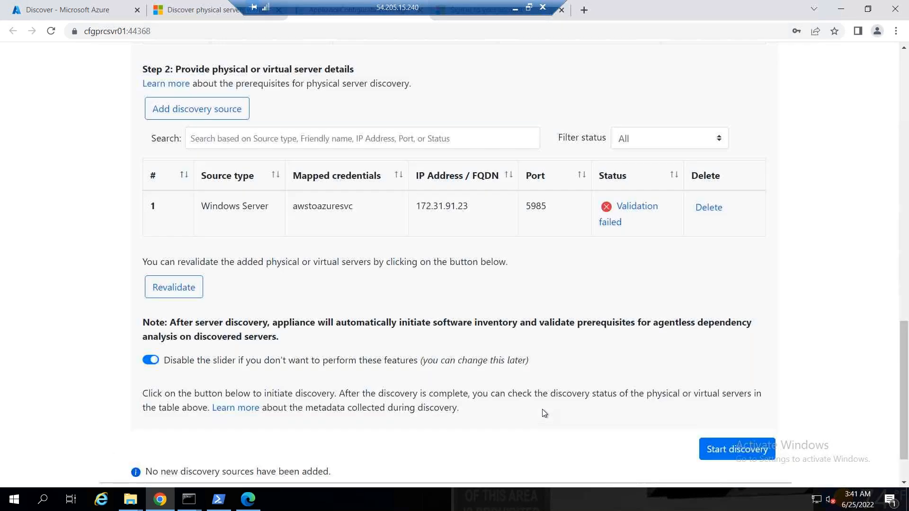
{"action": "scroll", "coordinate": [542, 413], "scroll_direction": "up", "scroll_amount": 2}
{"action": "scroll", "coordinate": [542, 412], "scroll_direction": "down", "scroll_amount": 2}
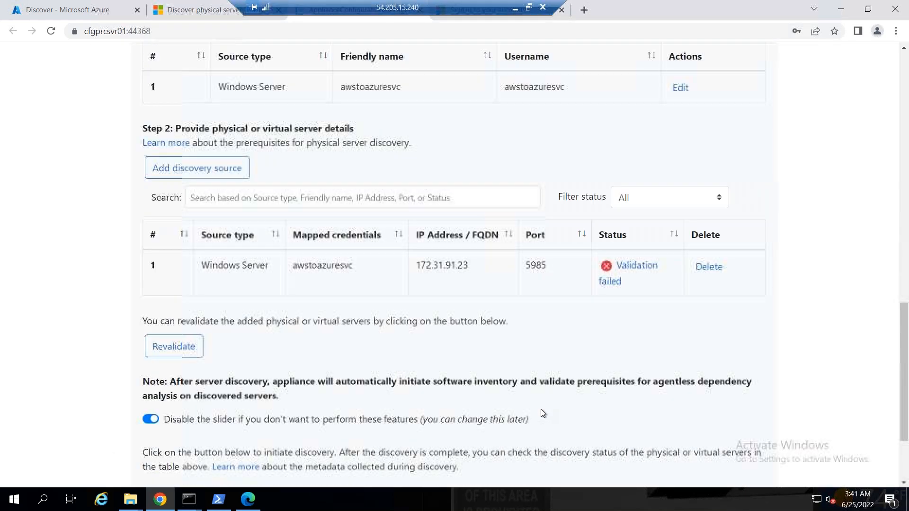
{"action": "scroll", "coordinate": [494, 404], "scroll_direction": "up", "scroll_amount": 1}
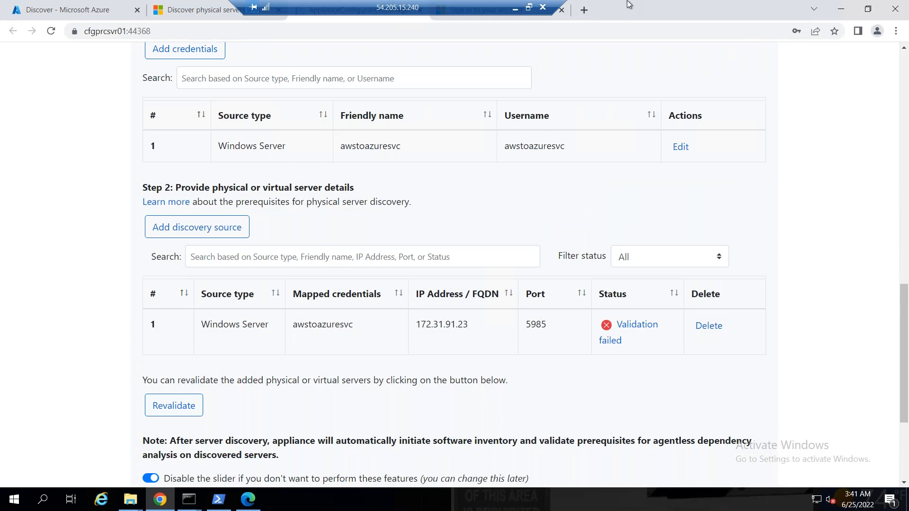
Commit the Port entry in the Excel workbook and switch to the 52.207.248.198 remote session
{"action": "left_click", "coordinate": [516, 8]}
{"action": "left_click", "coordinate": [391, 377]}
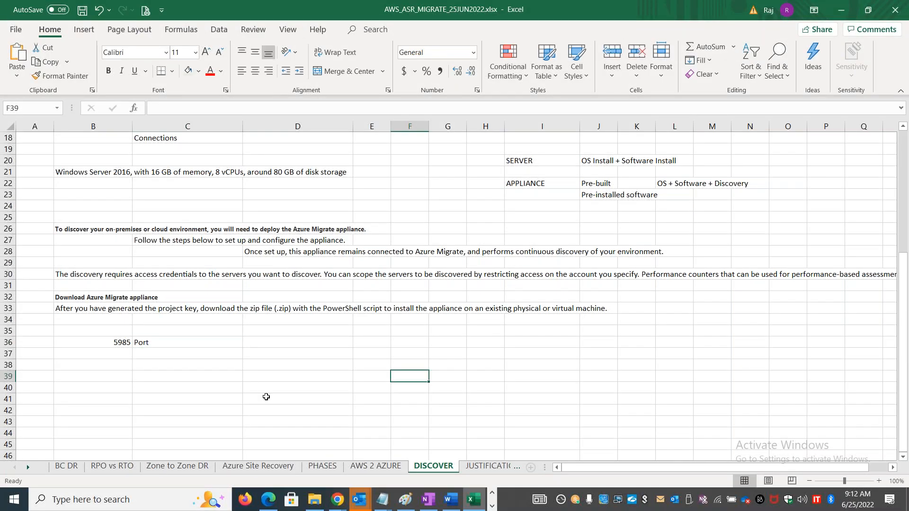
{"action": "left_click", "coordinate": [493, 506]}
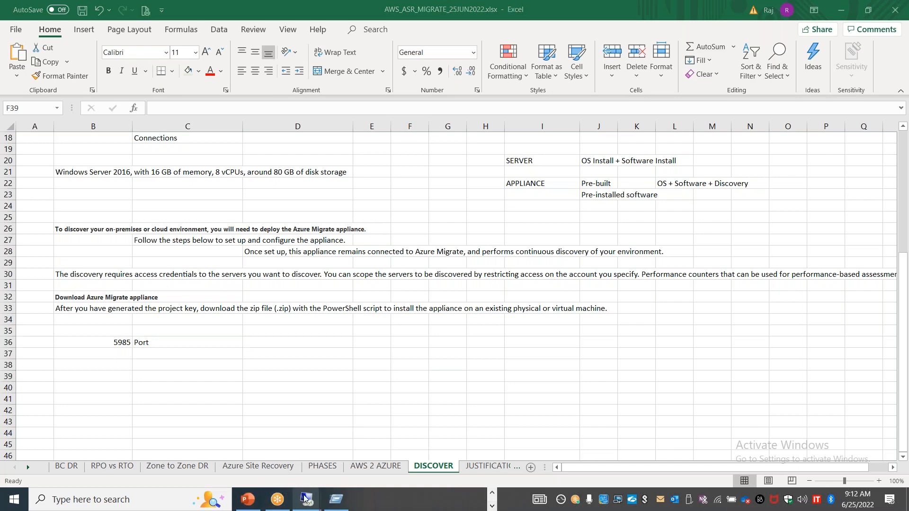
{"action": "mouse_move", "coordinate": [307, 500]}
{"action": "left_click", "coordinate": [382, 409]}
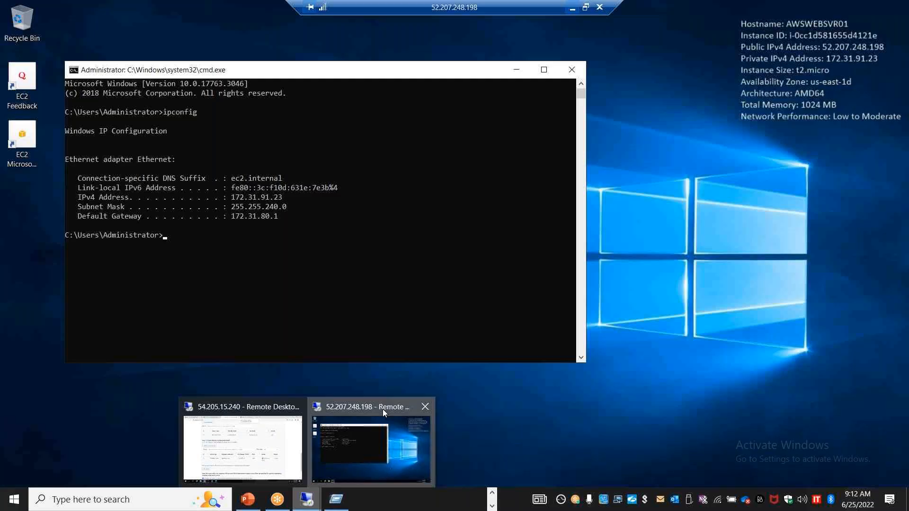
Minimize the command prompt, open Internet Explorer and complete its first-run setup without the recommended settings
{"action": "left_click", "coordinate": [517, 70]}
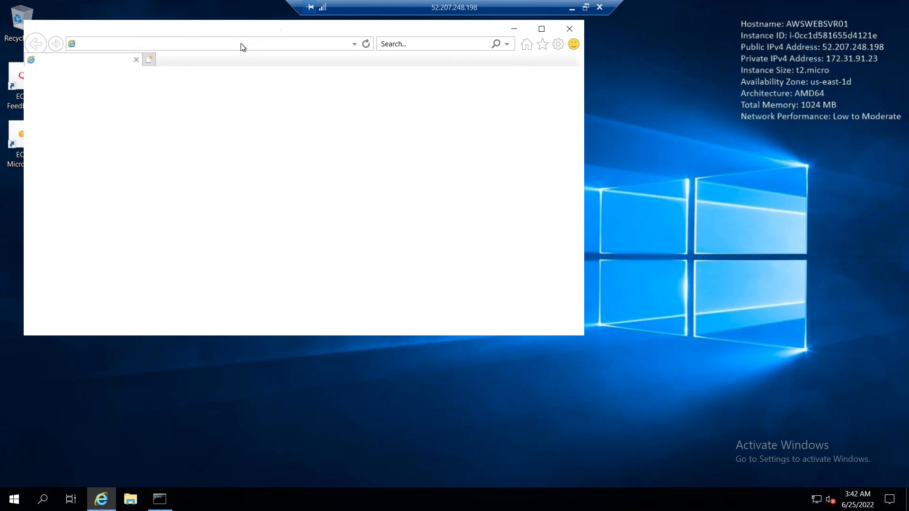
{"action": "left_click", "coordinate": [261, 190]}
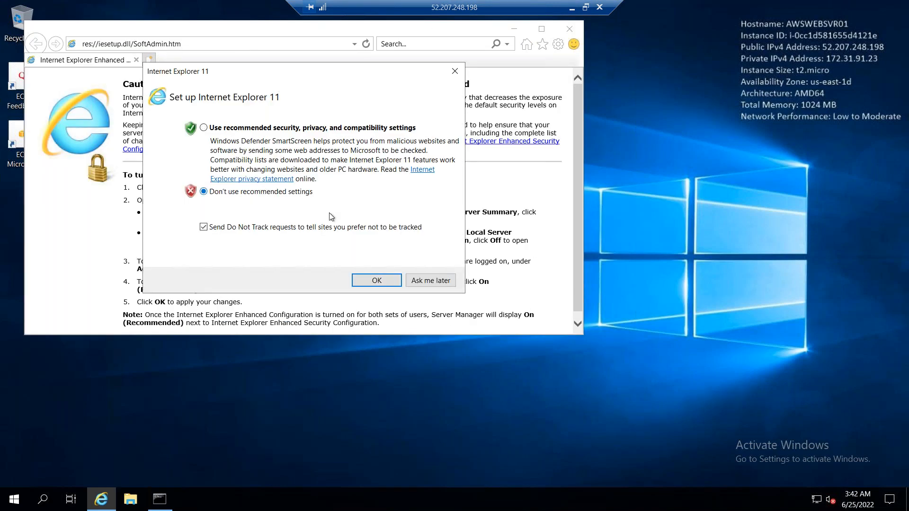
{"action": "left_click", "coordinate": [376, 282]}
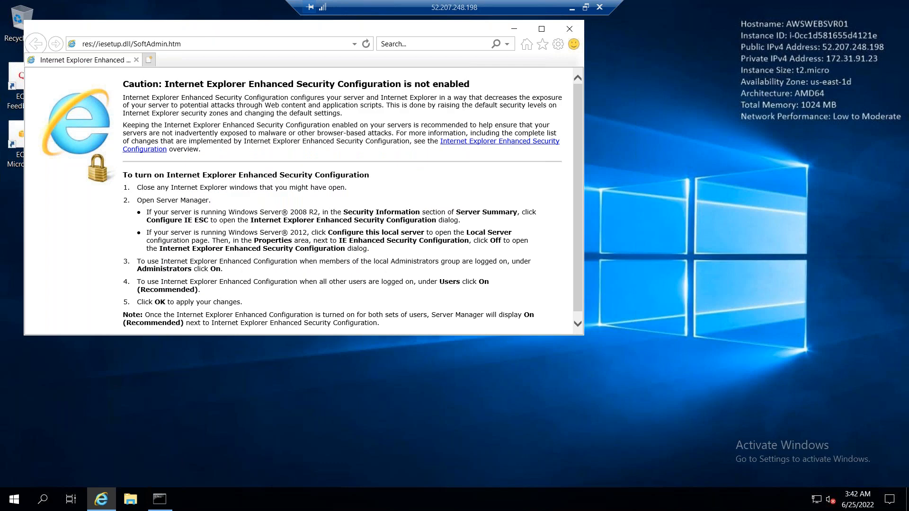
Search the web for google chrome download in a maximized browser window and look through the results
{"action": "left_click", "coordinate": [161, 44]}
{"action": "type", "text": "google"}
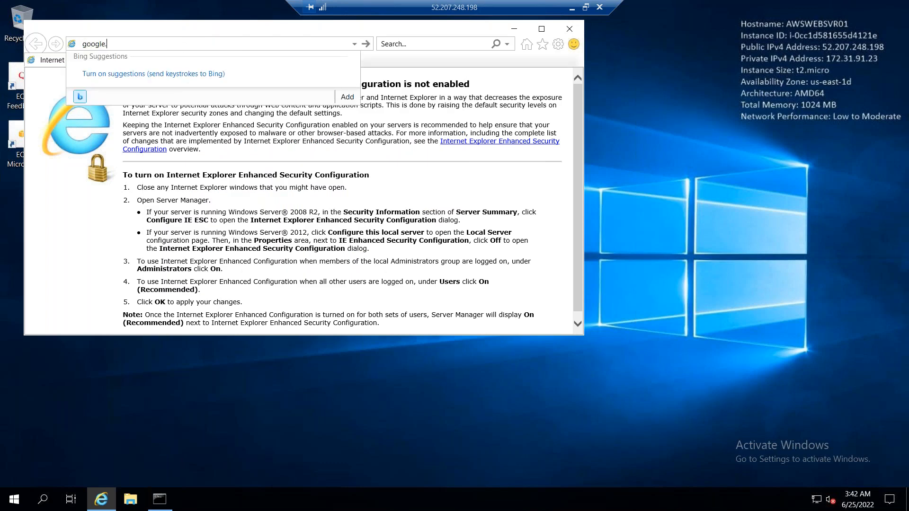
{"action": "type", "text": " chrome download"}
{"action": "key", "text": "Return"}
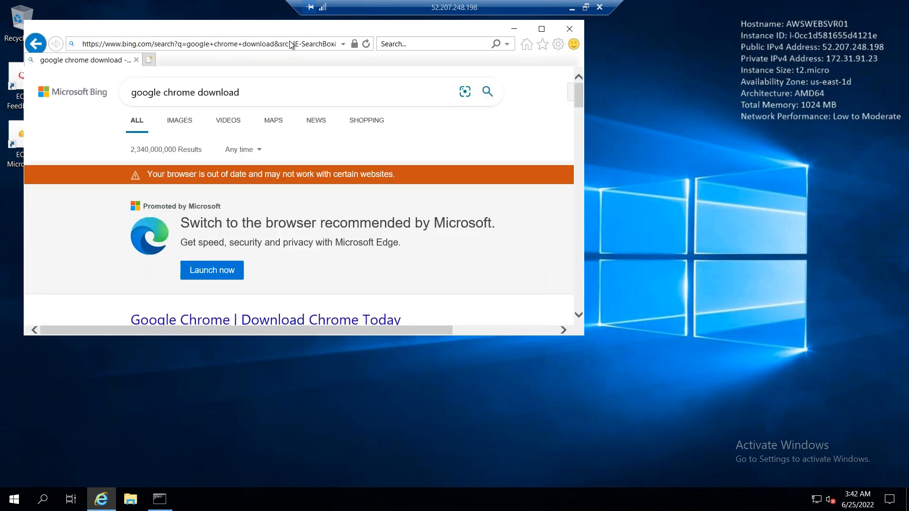
{"action": "left_click", "coordinate": [539, 33]}
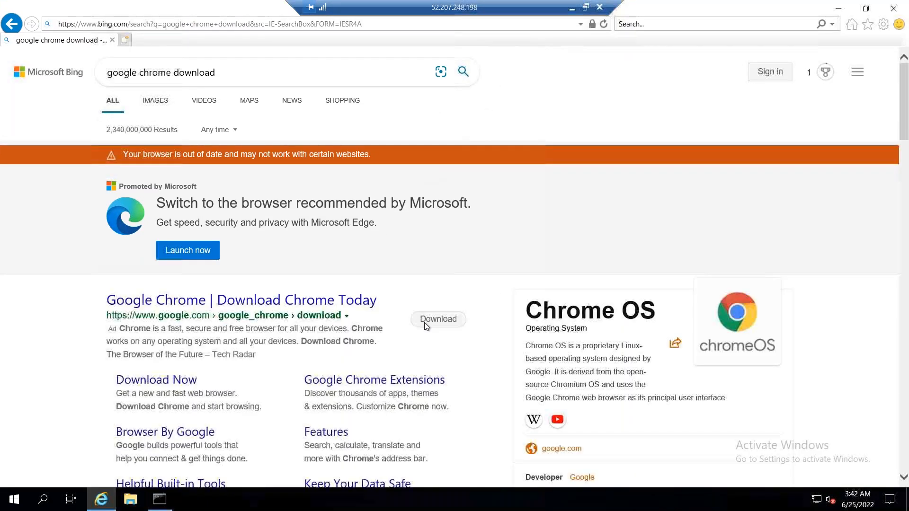
{"action": "scroll", "coordinate": [424, 329], "scroll_direction": "down", "scroll_amount": 3}
{"action": "scroll", "coordinate": [424, 329], "scroll_direction": "down", "scroll_amount": 3}
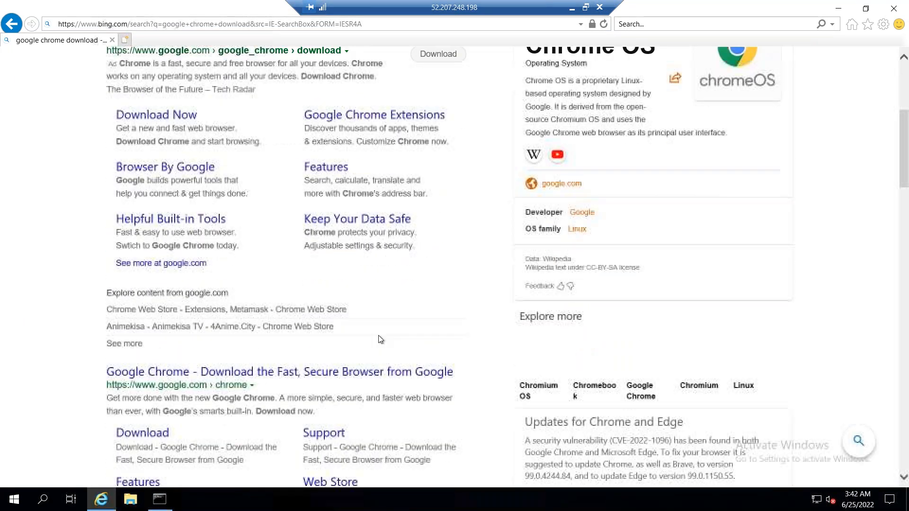
Open Google's Chrome download page from the results, download Chrome and run ChromeSetup.exe
{"action": "left_click", "coordinate": [144, 434]}
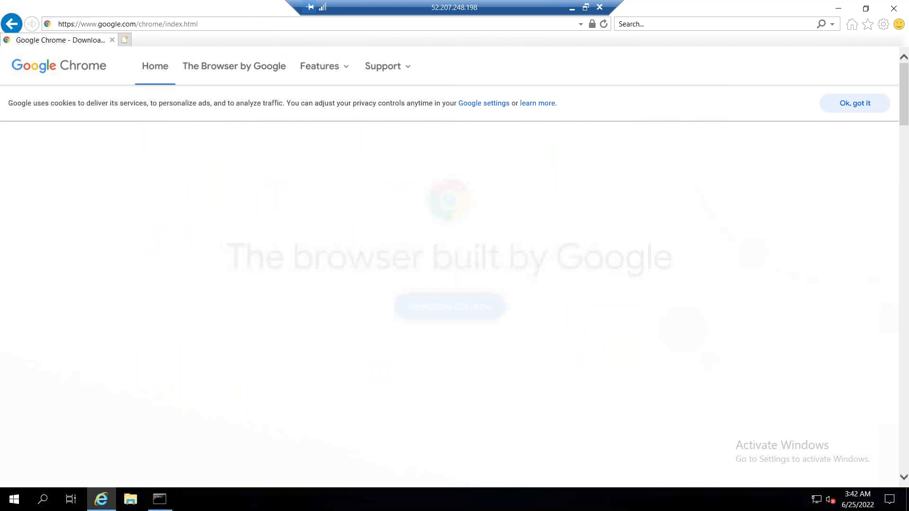
{"action": "left_click", "coordinate": [475, 286]}
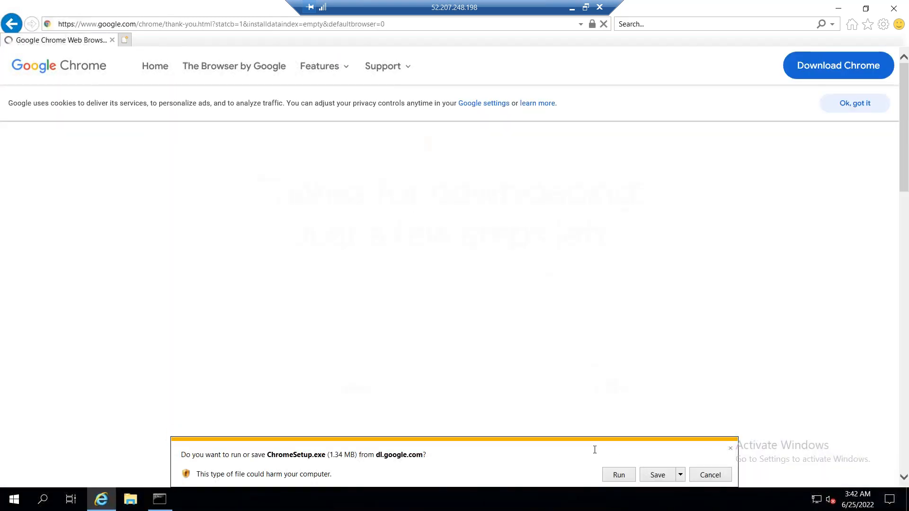
{"action": "left_click", "coordinate": [613, 472]}
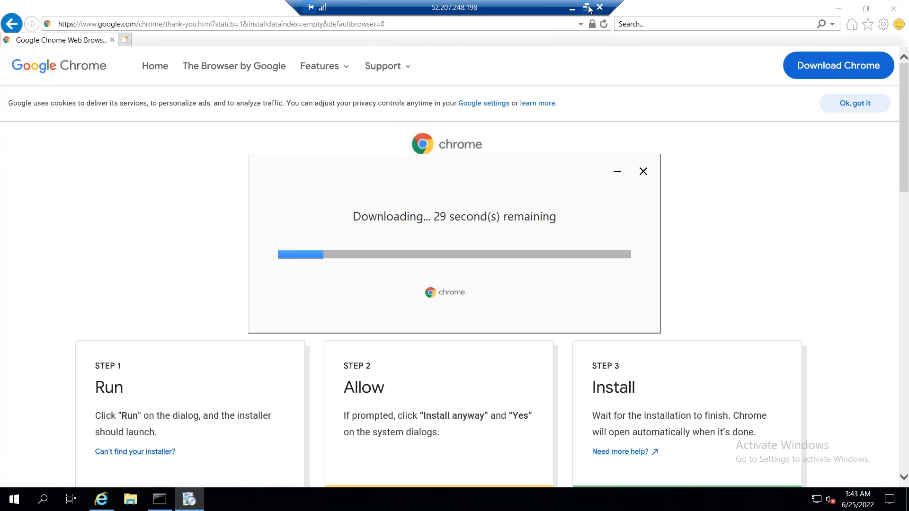
Switch to the 54.205.15.240 remote session and bring up its Microsoft Edge window with a new tab
{"action": "left_click", "coordinate": [586, 8]}
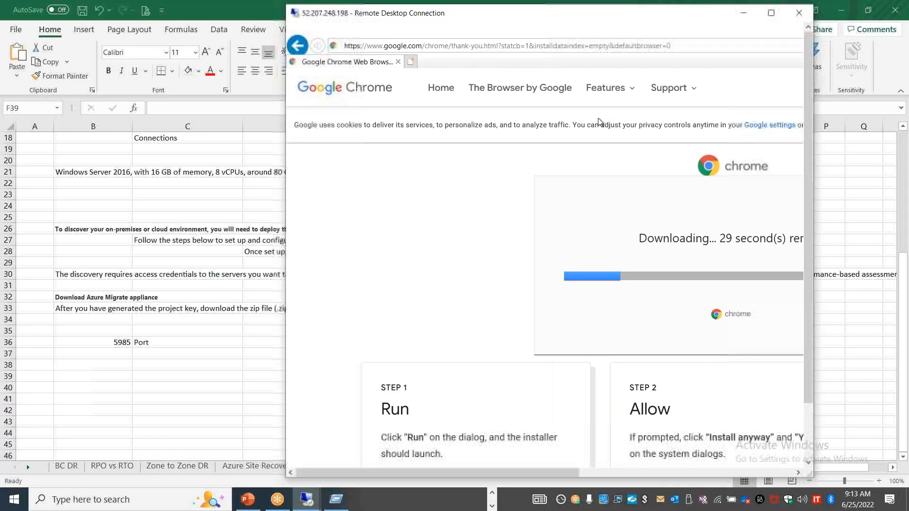
{"action": "mouse_move", "coordinate": [306, 499]}
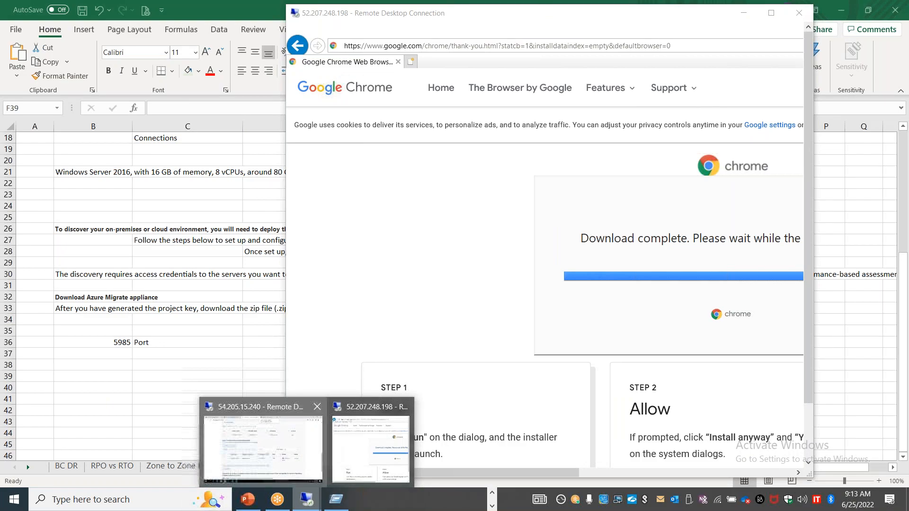
{"action": "left_click", "coordinate": [280, 450]}
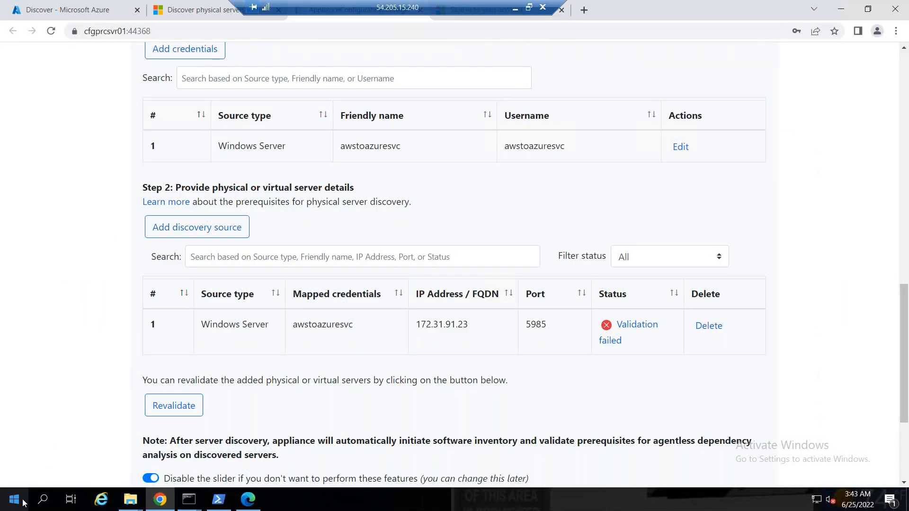
{"action": "left_click", "coordinate": [160, 502]}
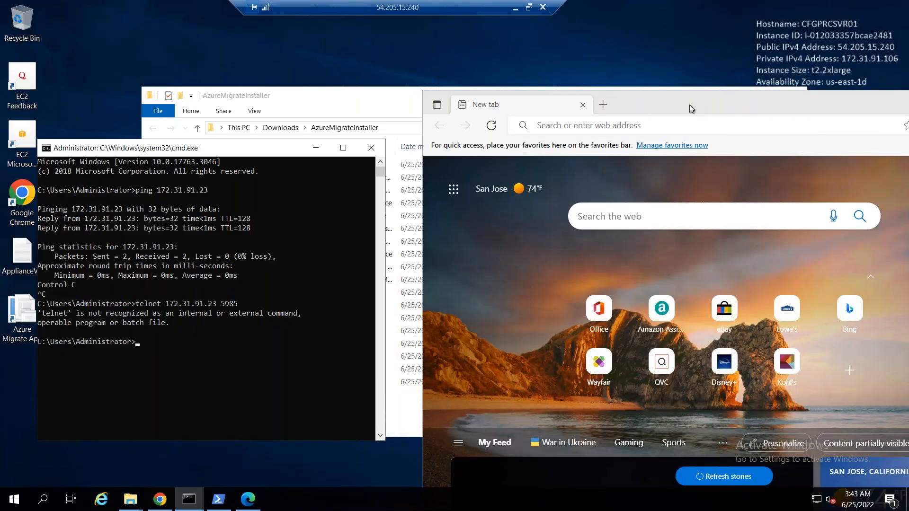
{"action": "double_click", "coordinate": [689, 105]}
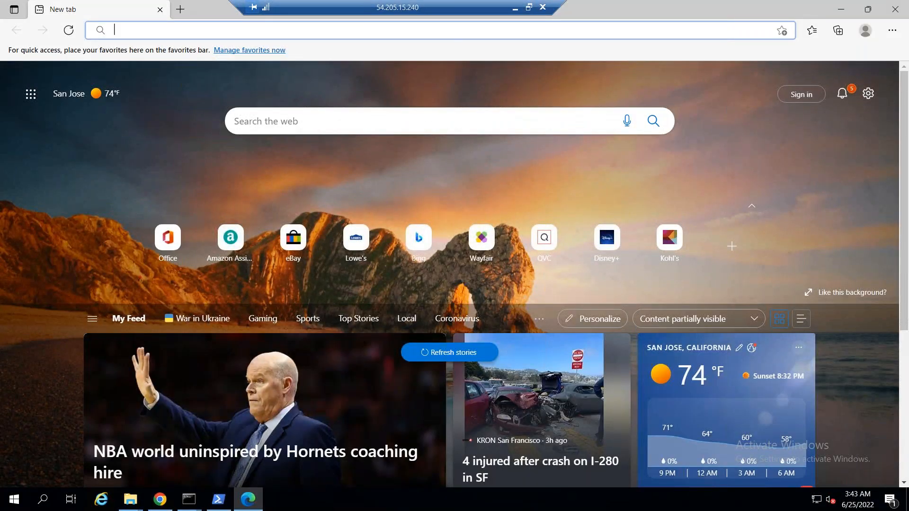
Search the web for Azure mobility service agent download for windows
{"action": "type", "text": "Azure mobility service "}
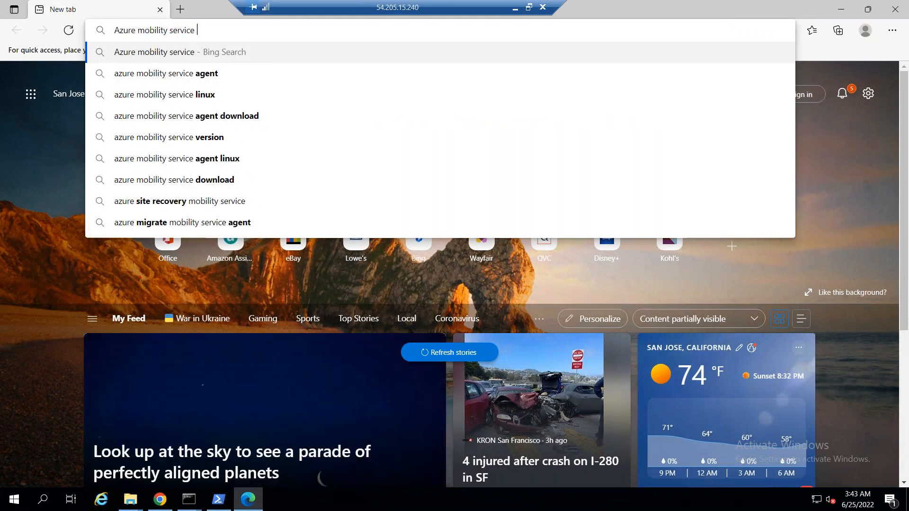
{"action": "type", "text": "agent downlaod"}
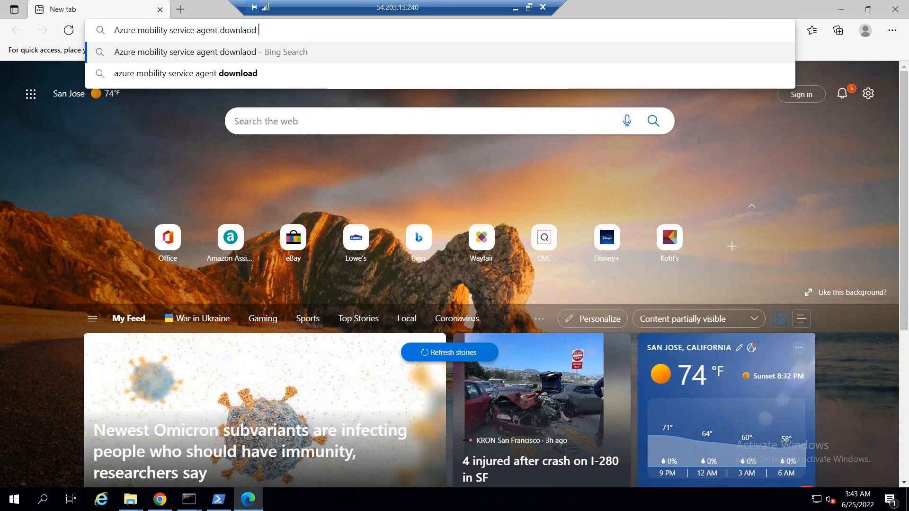
{"action": "key", "text": "BackSpace"}
{"action": "key", "text": "BackSpace"}
{"action": "key", "text": "BackSpace"}
{"action": "type", "text": "oad for windows"}
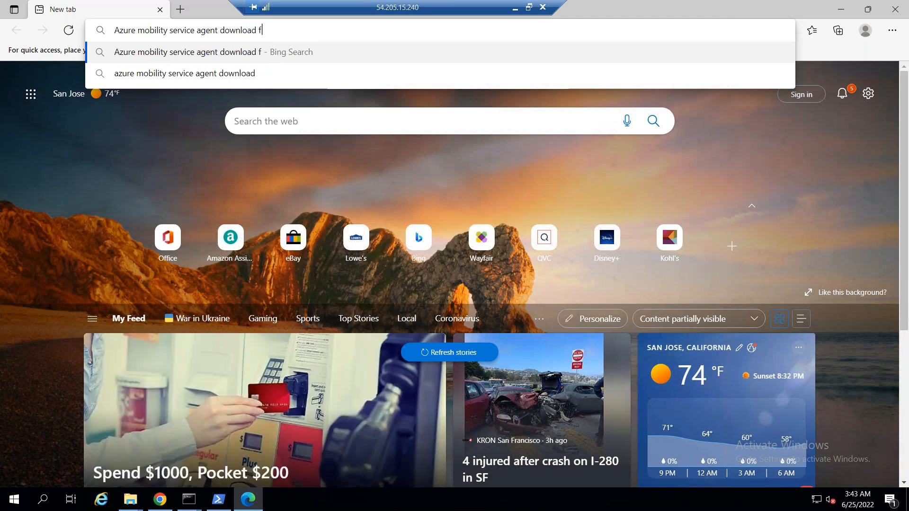
{"action": "key", "text": "Return"}
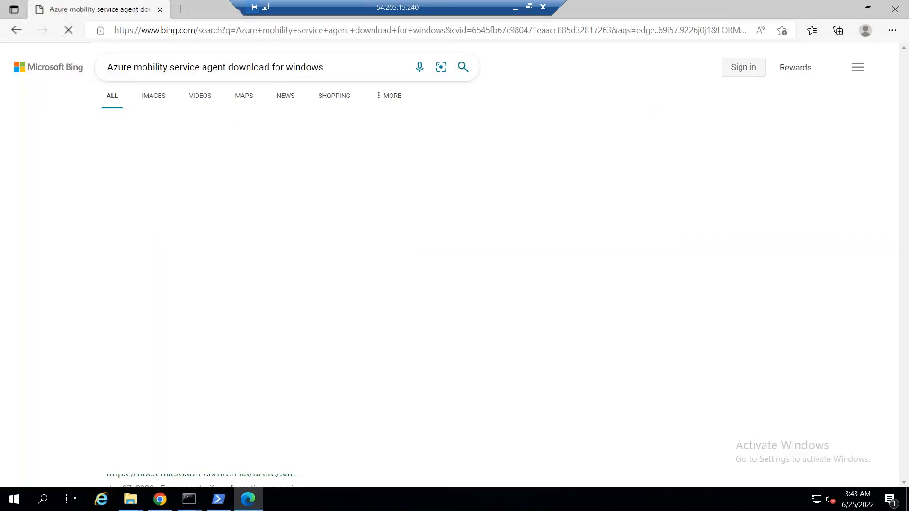
Look through the search results and open the Microsoft article About the Mobility service for disaster recovery
{"action": "scroll", "coordinate": [457, 246], "scroll_direction": "down", "scroll_amount": 3}
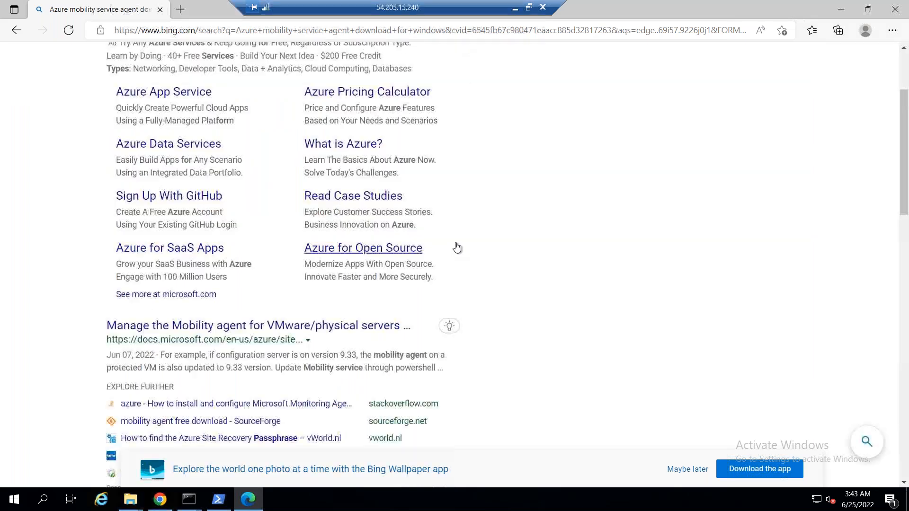
{"action": "scroll", "coordinate": [461, 250], "scroll_direction": "down", "scroll_amount": 3}
{"action": "scroll", "coordinate": [488, 252], "scroll_direction": "down", "scroll_amount": 1}
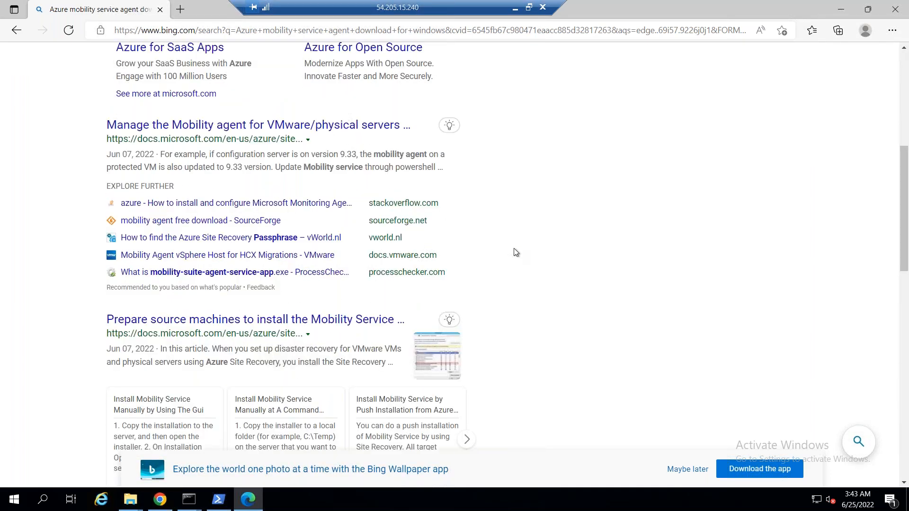
{"action": "scroll", "coordinate": [516, 253], "scroll_direction": "down", "scroll_amount": 3}
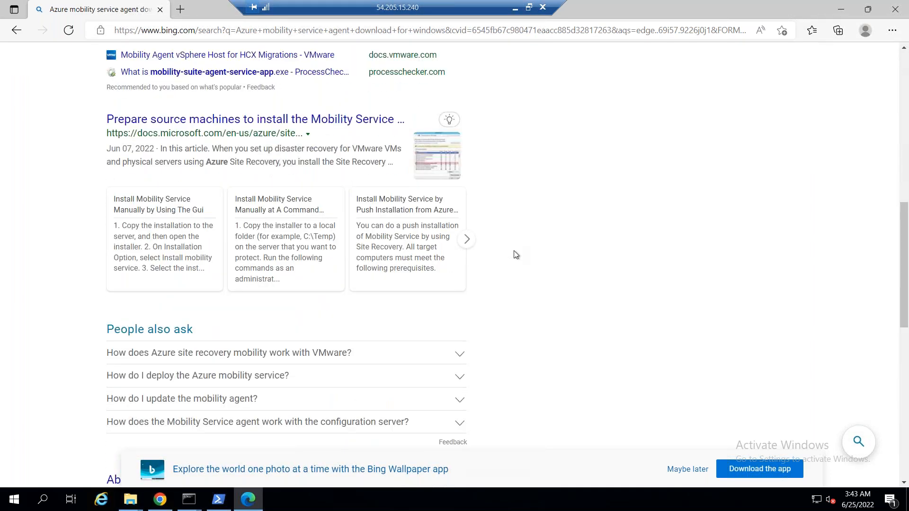
{"action": "scroll", "coordinate": [515, 255], "scroll_direction": "down", "scroll_amount": 1}
{"action": "scroll", "coordinate": [513, 256], "scroll_direction": "down", "scroll_amount": 2}
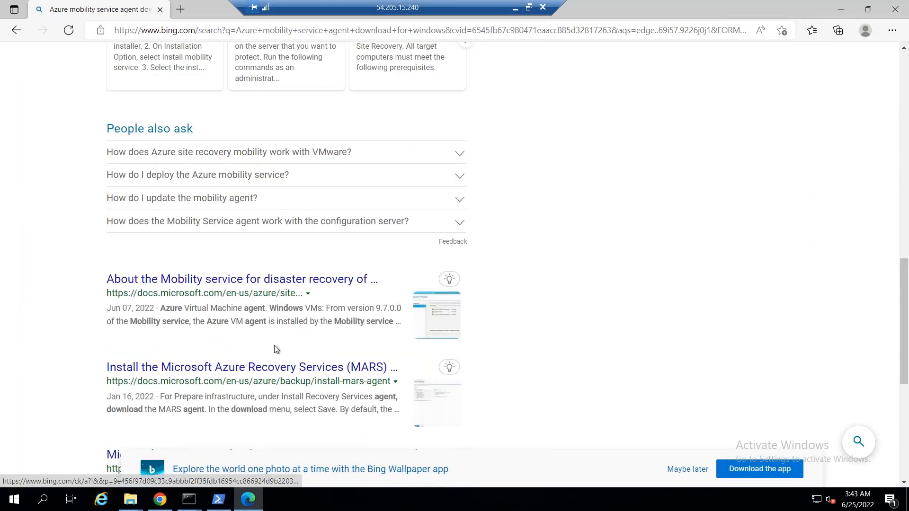
{"action": "left_click", "coordinate": [369, 280]}
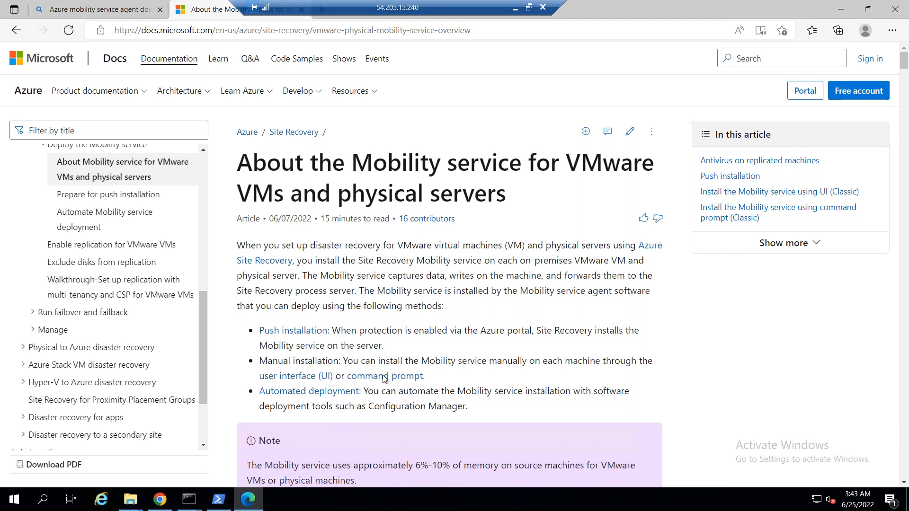
Read the Mobility service article's installation sections and follow the Locate the installer link in the UI (Classic) prerequisites
{"action": "scroll", "coordinate": [496, 379], "scroll_direction": "down", "scroll_amount": 1}
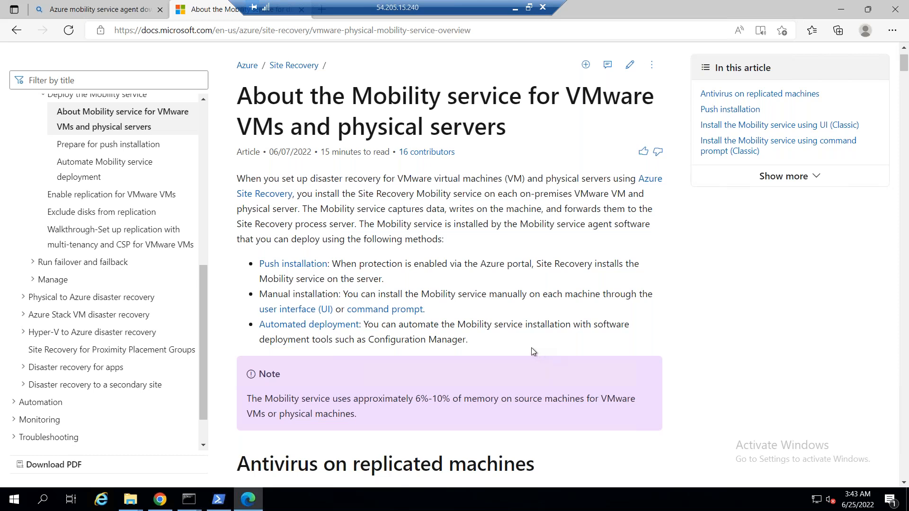
{"action": "scroll", "coordinate": [531, 351], "scroll_direction": "down", "scroll_amount": 4}
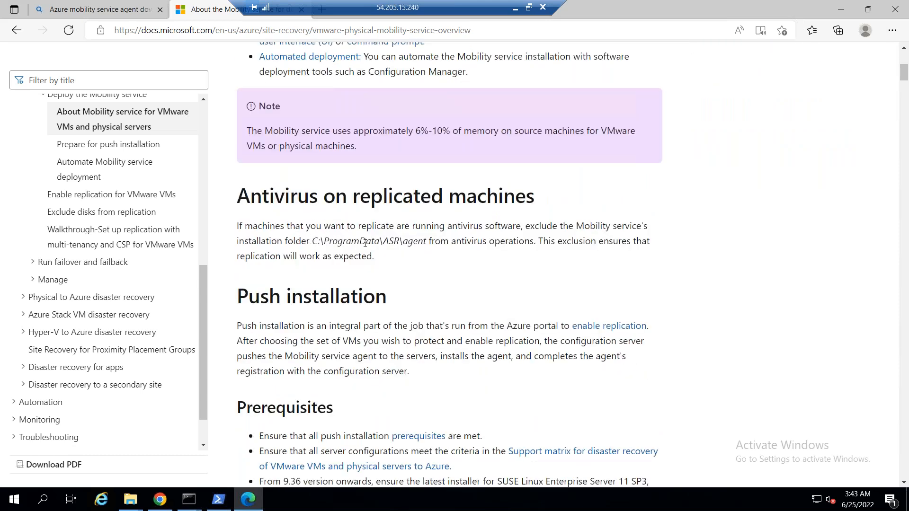
{"action": "scroll", "coordinate": [467, 344], "scroll_direction": "down", "scroll_amount": 2}
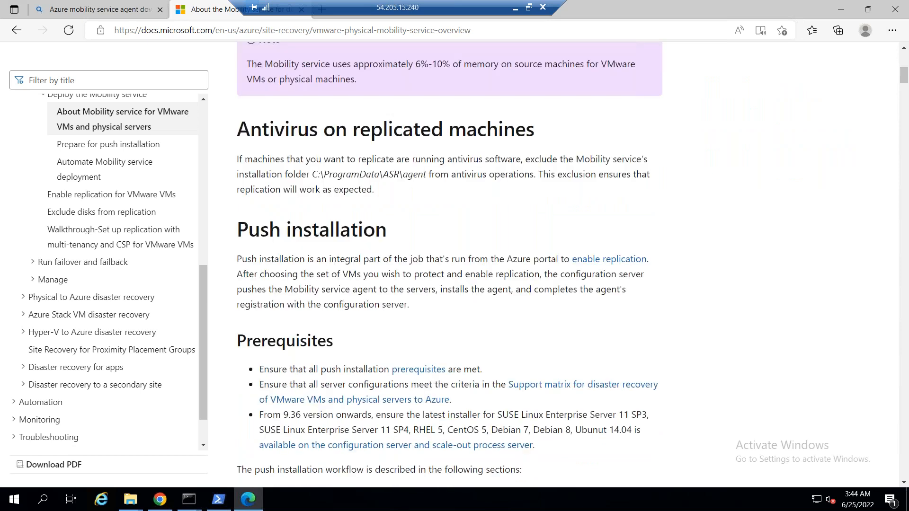
{"action": "scroll", "coordinate": [468, 341], "scroll_direction": "down", "scroll_amount": 3}
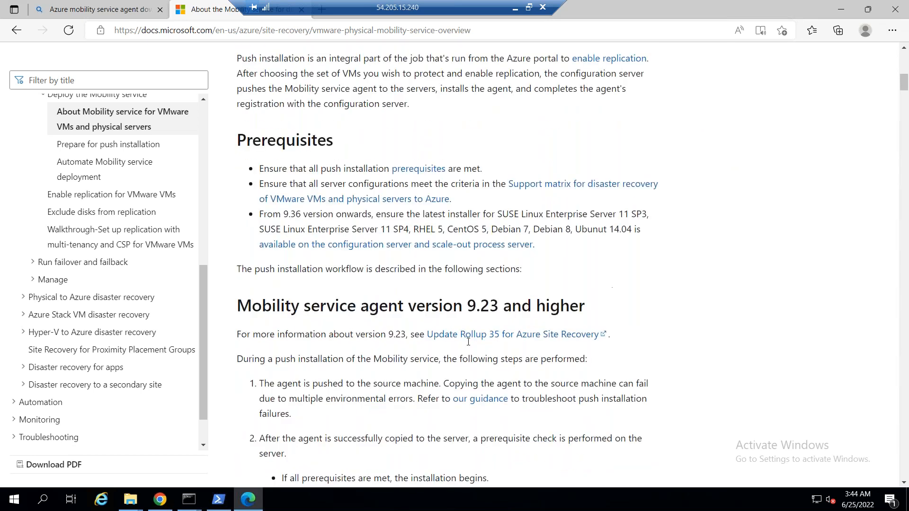
{"action": "scroll", "coordinate": [555, 374], "scroll_direction": "down", "scroll_amount": 2}
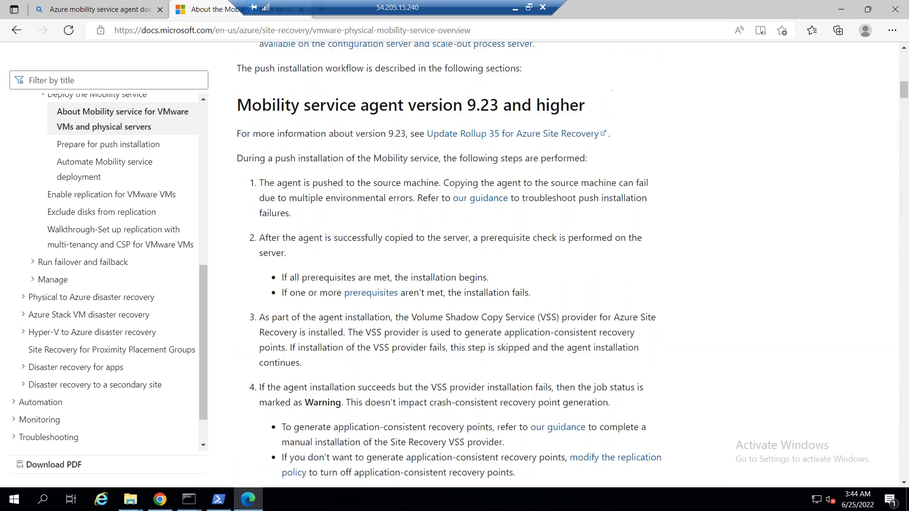
{"action": "scroll", "coordinate": [519, 365], "scroll_direction": "down", "scroll_amount": 4}
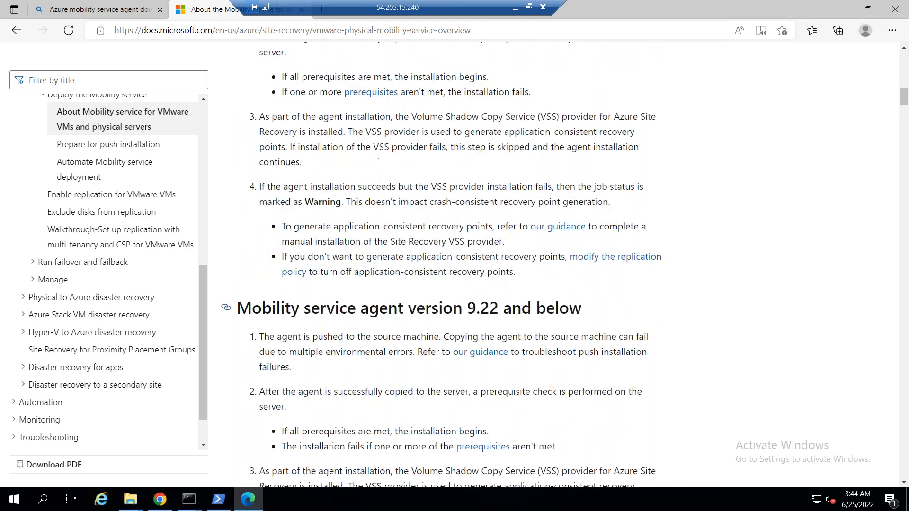
{"action": "scroll", "coordinate": [519, 366], "scroll_direction": "down", "scroll_amount": 5}
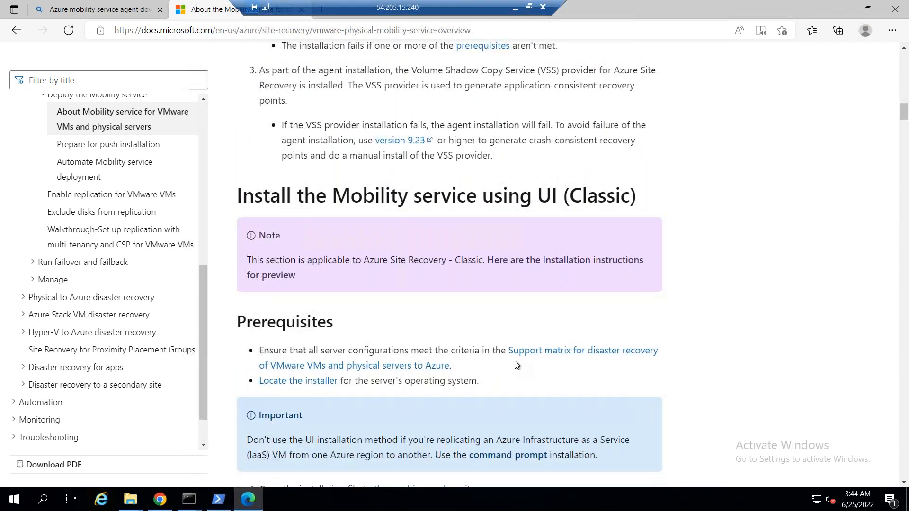
{"action": "left_click", "coordinate": [305, 386]}
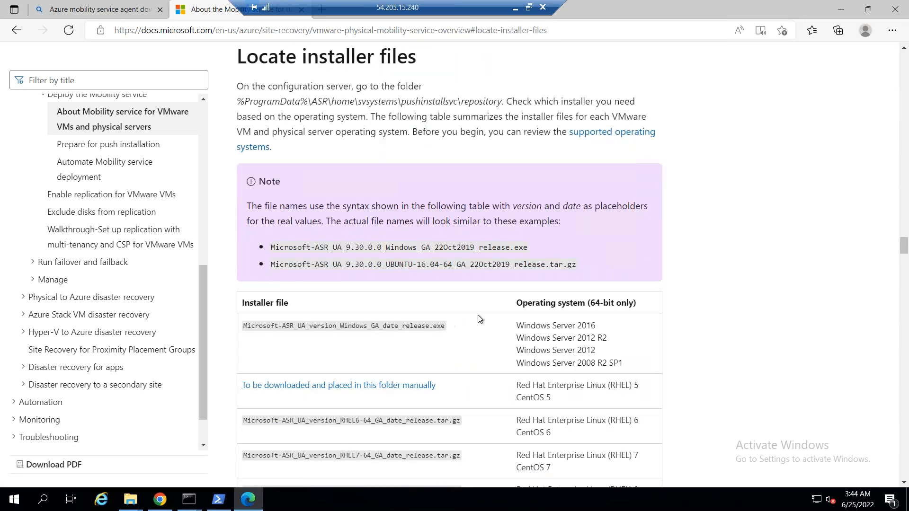
Copy the Windows installer file name Microsoft-ASR_UA_version_Windows_GA_date_release.exe from the article and search This PC for it in File Explorer
{"action": "left_click_drag", "start_coordinate": [240, 327], "coordinate": [447, 328]}
{"action": "key", "text": "ctrl+c"}
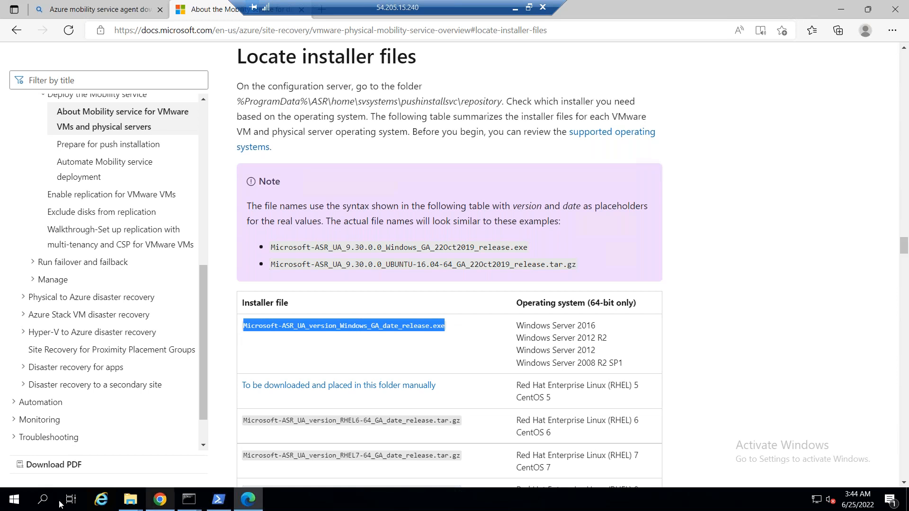
{"action": "left_click", "coordinate": [12, 503]}
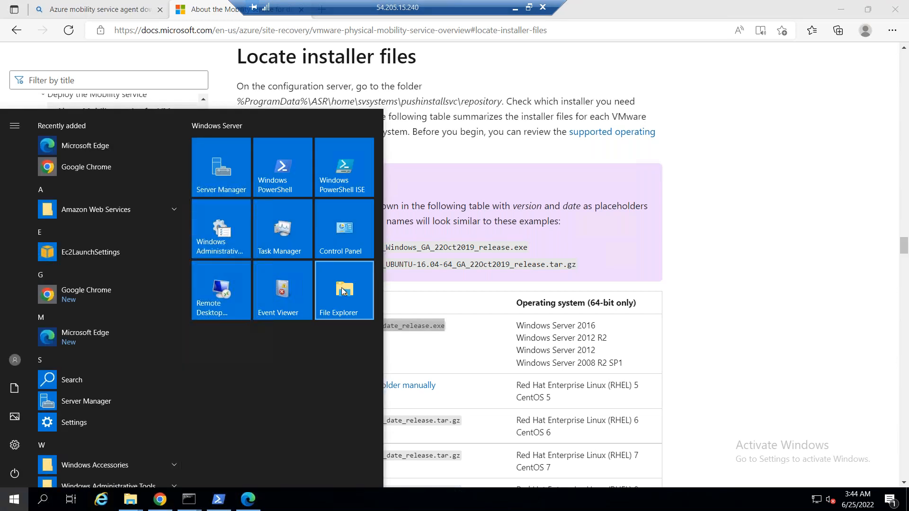
{"action": "left_click", "coordinate": [341, 294]}
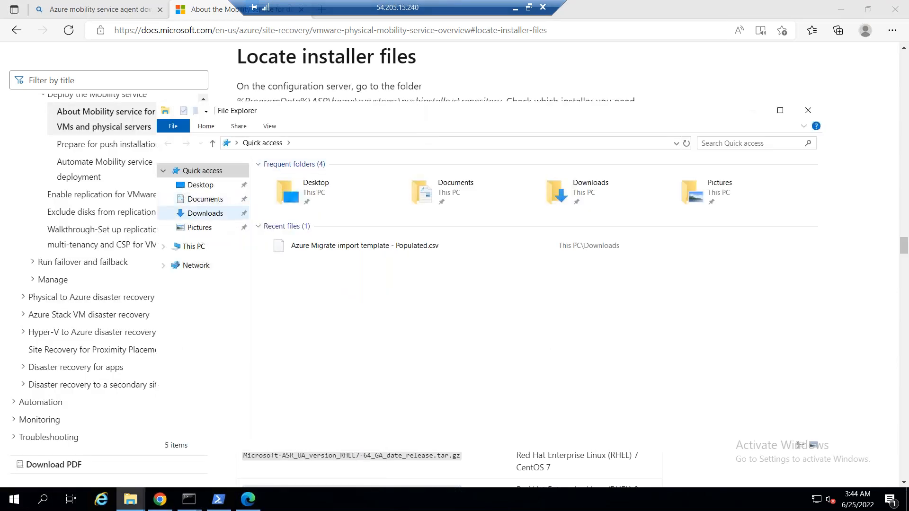
{"action": "left_click", "coordinate": [193, 246]}
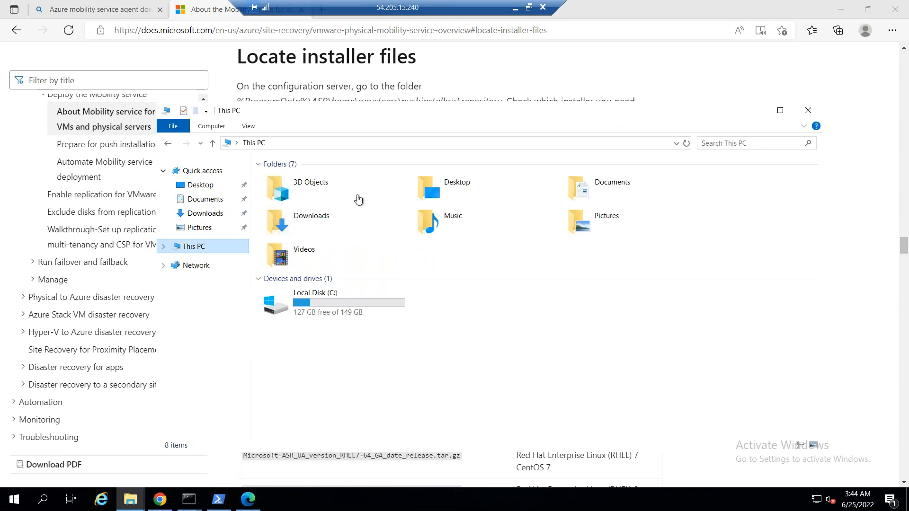
{"action": "left_click", "coordinate": [706, 143]}
{"action": "key", "text": "ctrl+v"}
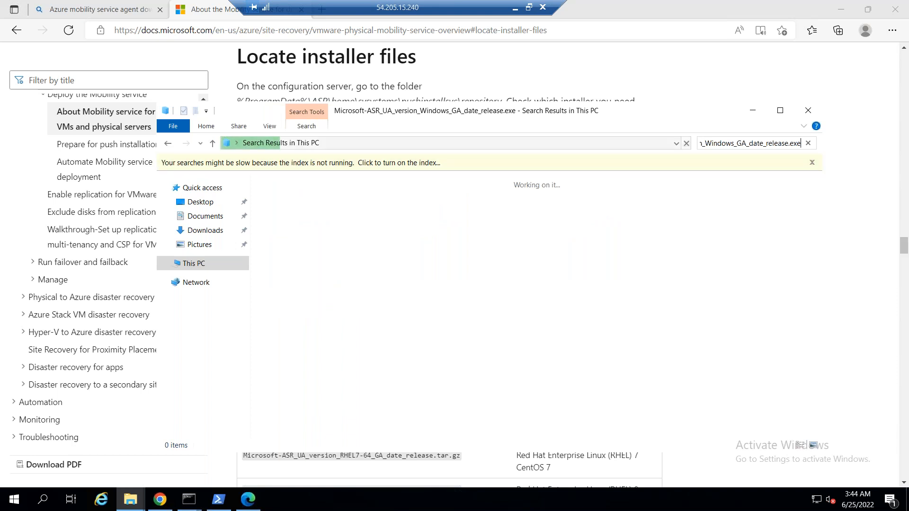
Turn on the Windows search index for the file search in This PC
{"action": "left_click", "coordinate": [419, 164]}
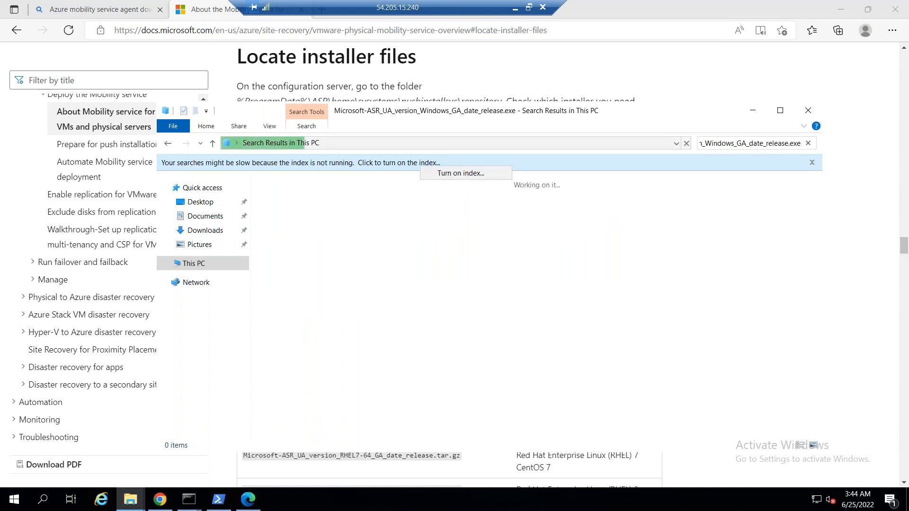
{"action": "left_click", "coordinate": [466, 173]}
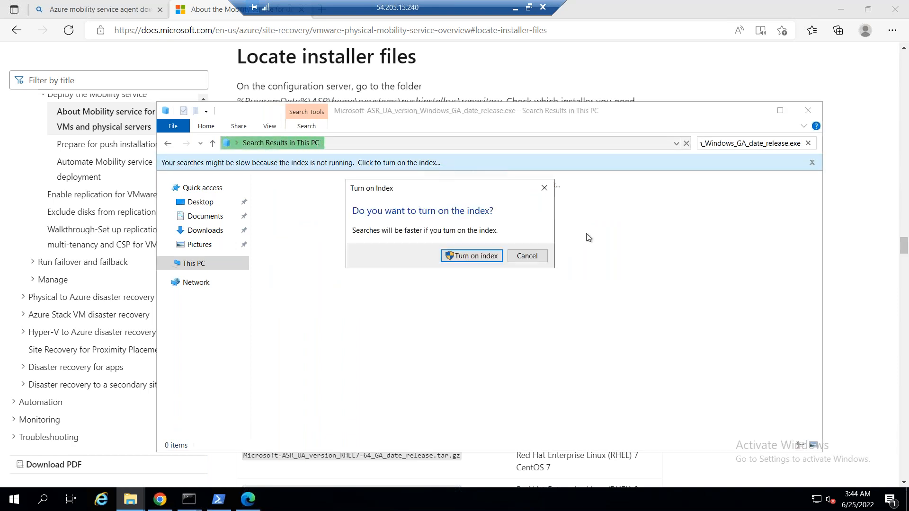
{"action": "left_click", "coordinate": [478, 259]}
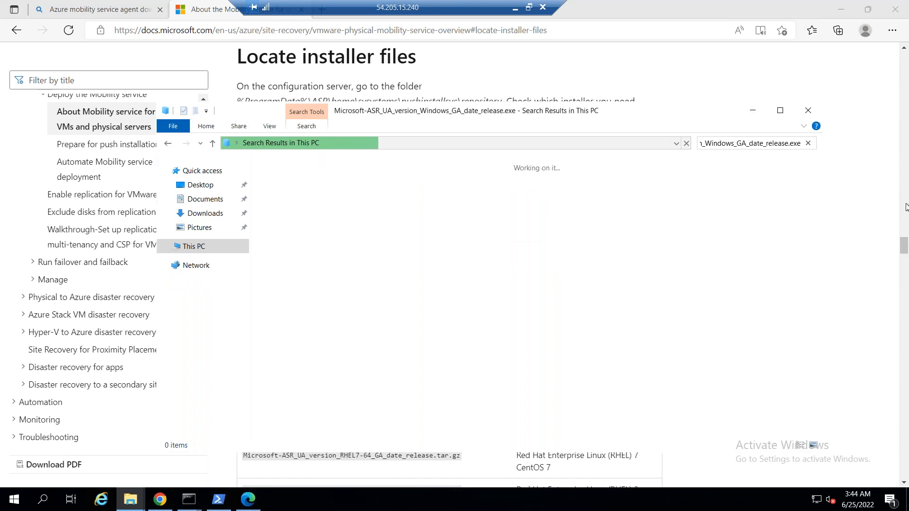
Return to the Mobility service article and examine the installer file table and the download instructions for each operating system
{"action": "left_click", "coordinate": [669, 55]}
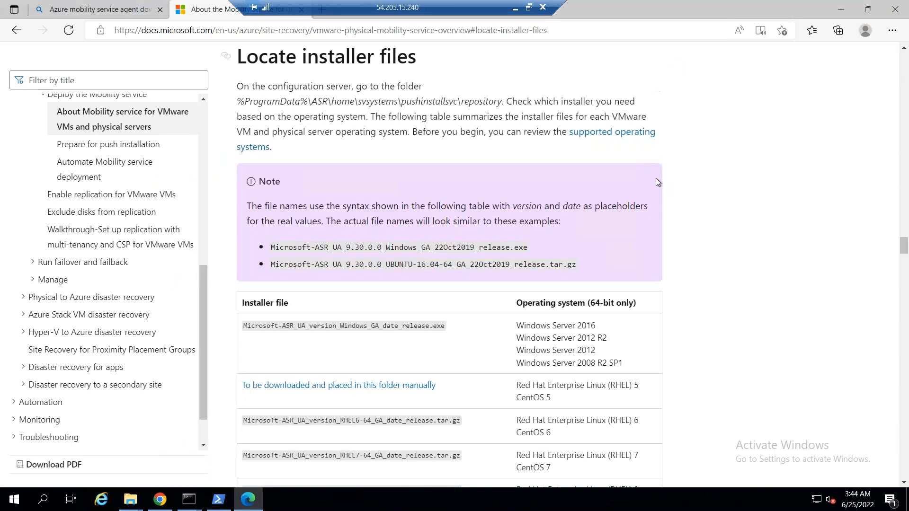
{"action": "scroll", "coordinate": [782, 296], "scroll_direction": "down", "scroll_amount": 5}
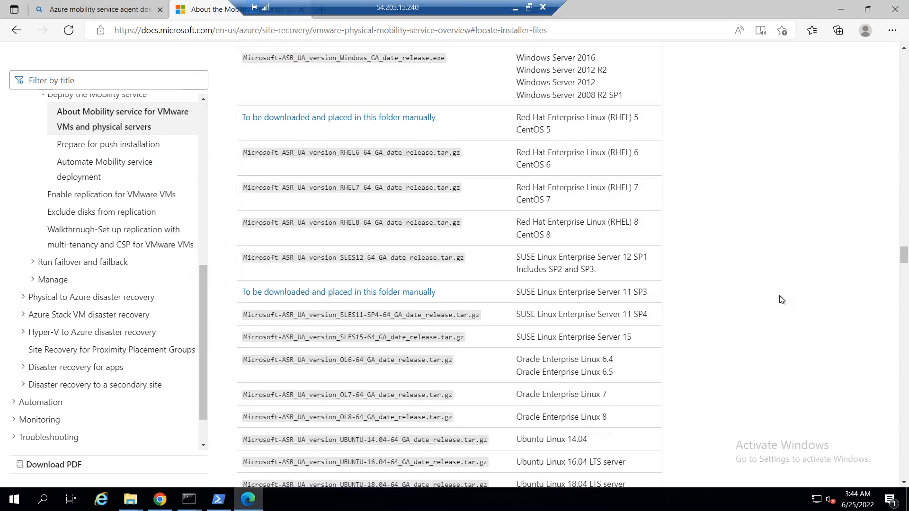
{"action": "scroll", "coordinate": [781, 299], "scroll_direction": "down", "scroll_amount": 10}
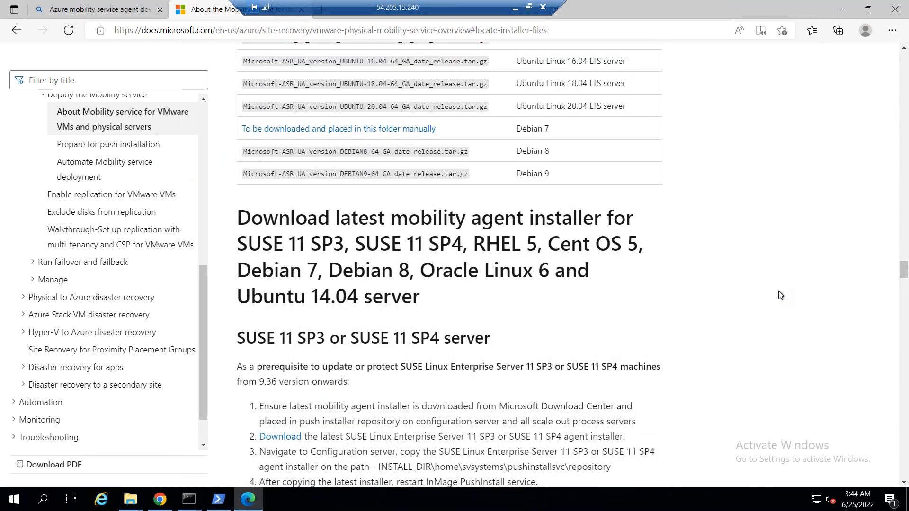
{"action": "scroll", "coordinate": [778, 294], "scroll_direction": "down", "scroll_amount": 5}
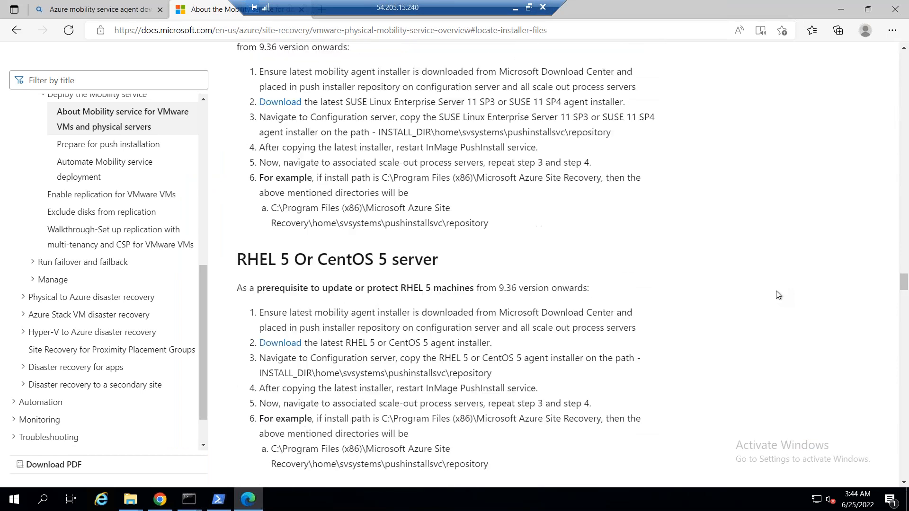
{"action": "scroll", "coordinate": [778, 294], "scroll_direction": "down", "scroll_amount": 11}
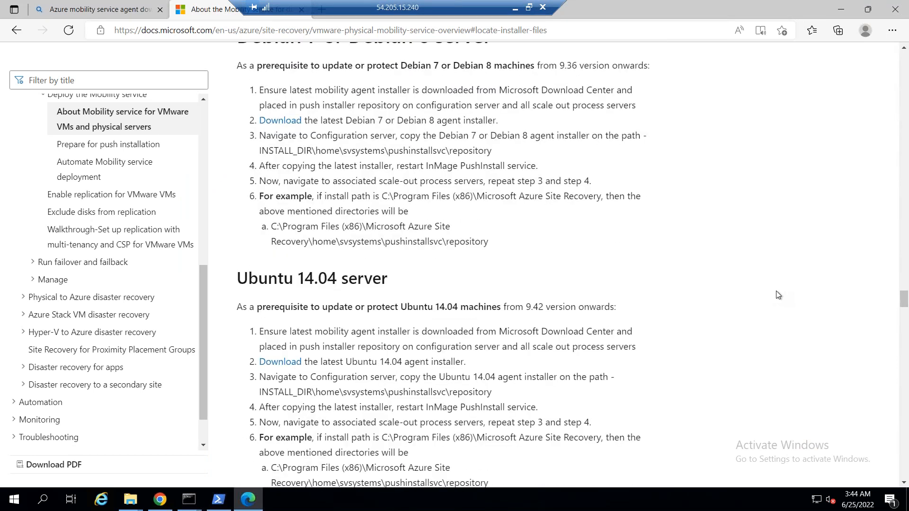
Find the Locate installer files section in the Mobility service article and copy the repository folder path %ProgramData%\ASR\home\svsystems\pushinstallsvc\repository
{"action": "scroll", "coordinate": [778, 294], "scroll_direction": "down", "scroll_amount": 9}
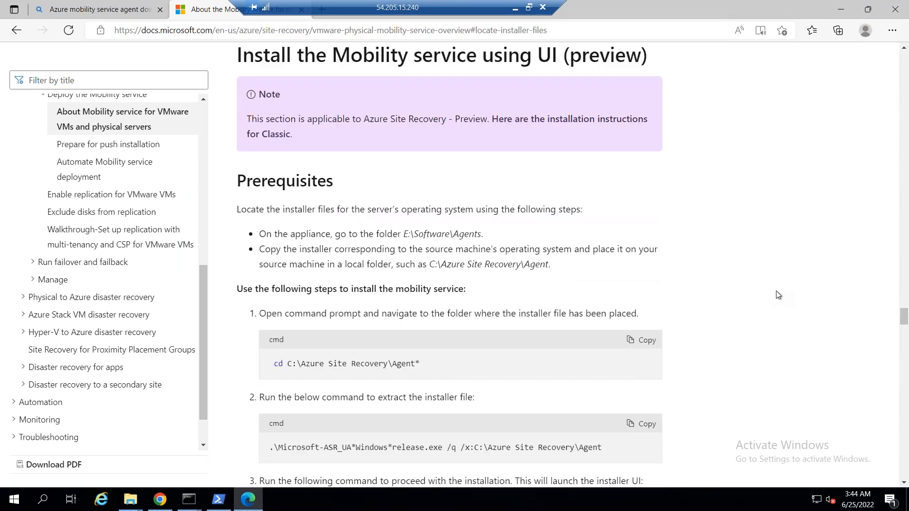
{"action": "scroll", "coordinate": [775, 291], "scroll_direction": "up", "scroll_amount": 9}
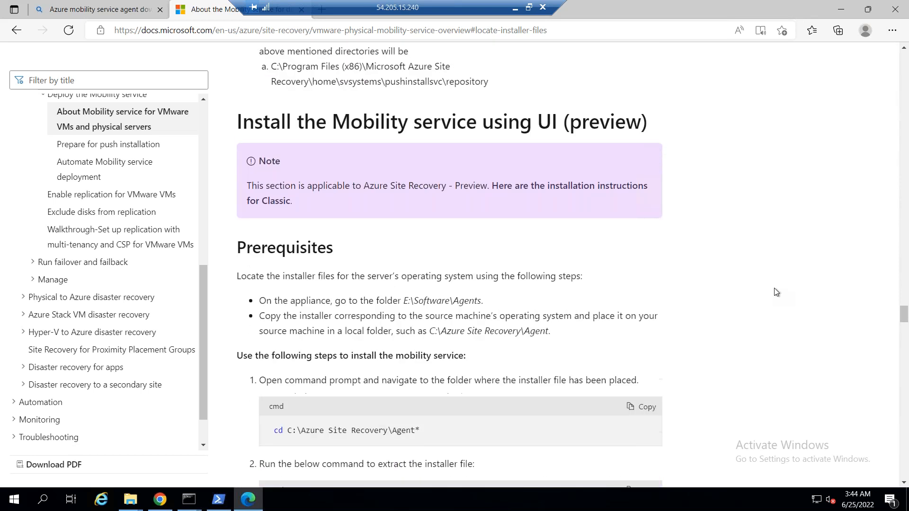
{"action": "scroll", "coordinate": [773, 291], "scroll_direction": "up", "scroll_amount": 20}
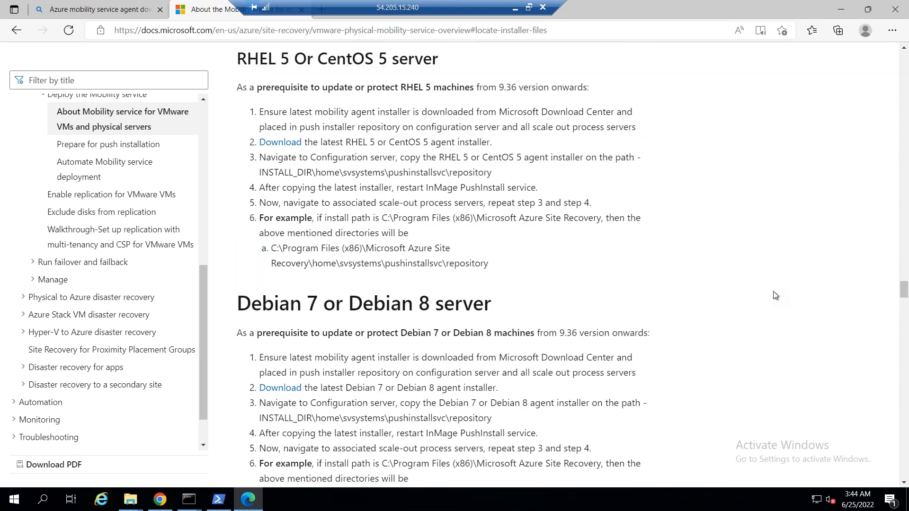
{"action": "scroll", "coordinate": [730, 292], "scroll_direction": "up", "scroll_amount": 12}
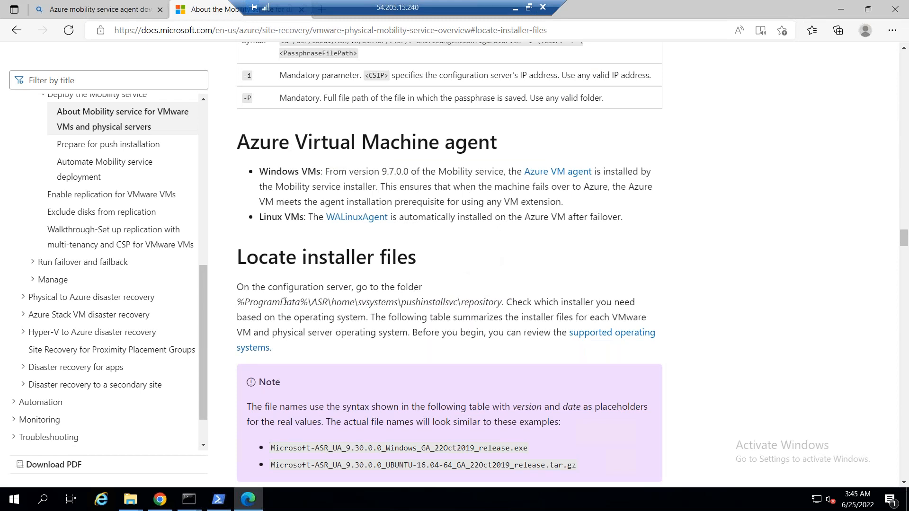
{"action": "left_click_drag", "start_coordinate": [237, 302], "coordinate": [503, 312]}
{"action": "key", "text": "ctrl+c"}
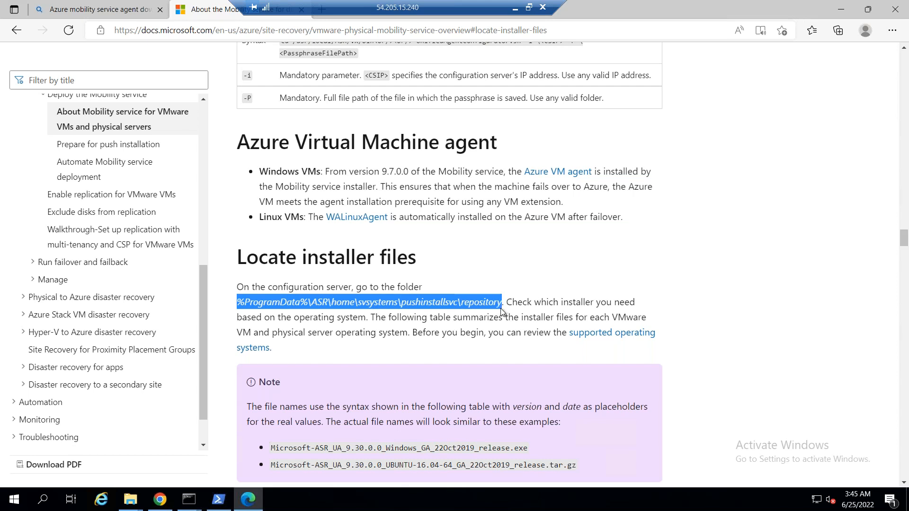
Try to open the copied path %ProgramData%\ASR\home\svsystems\pushinstallsvc\repository through the Windows Run dialog, and close the dialog
{"action": "left_click", "coordinate": [13, 500]}
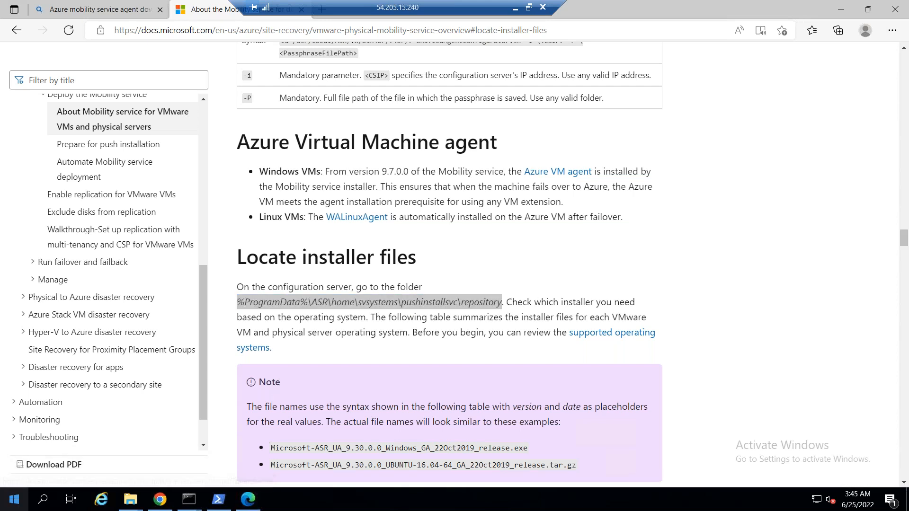
{"action": "right_click", "coordinate": [14, 500]}
{"action": "left_click", "coordinate": [100, 446]}
{"action": "key", "text": "ctrl+v"}
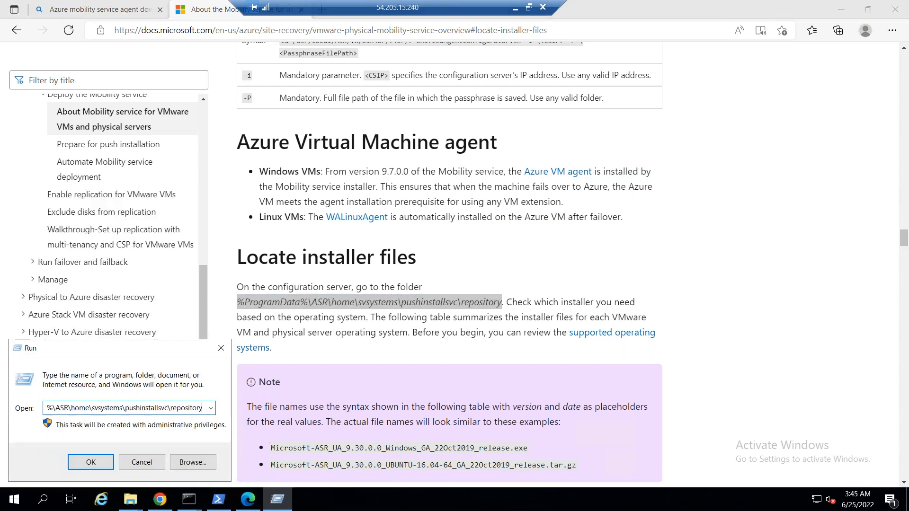
{"action": "key", "text": "Return"}
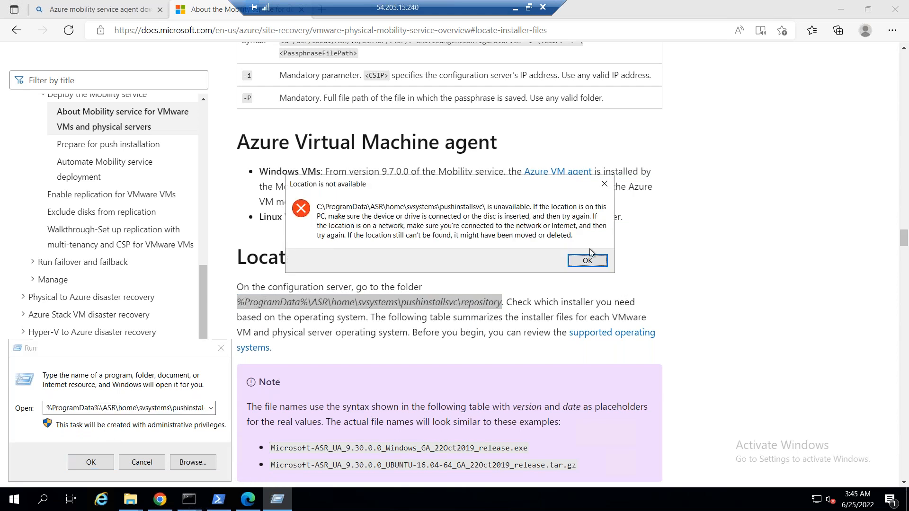
{"action": "left_click", "coordinate": [597, 261]}
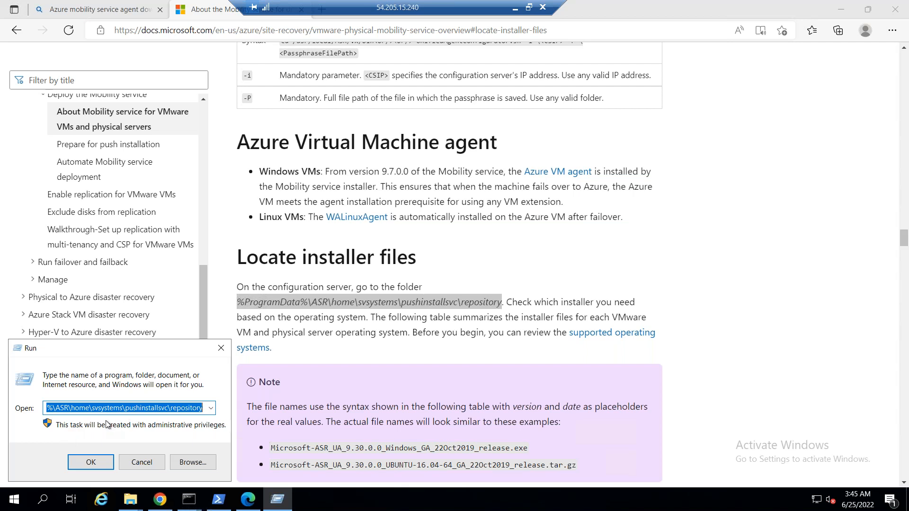
{"action": "left_click", "coordinate": [90, 408]}
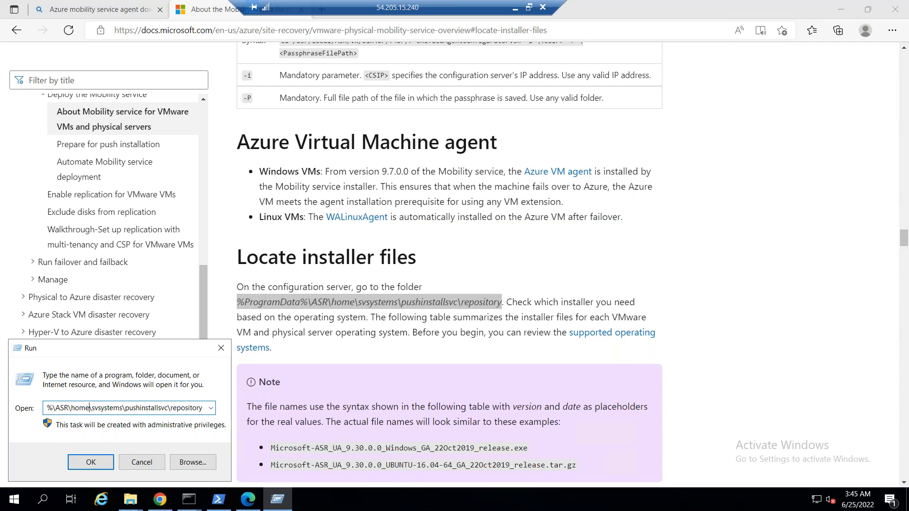
{"action": "key", "text": "Home"}
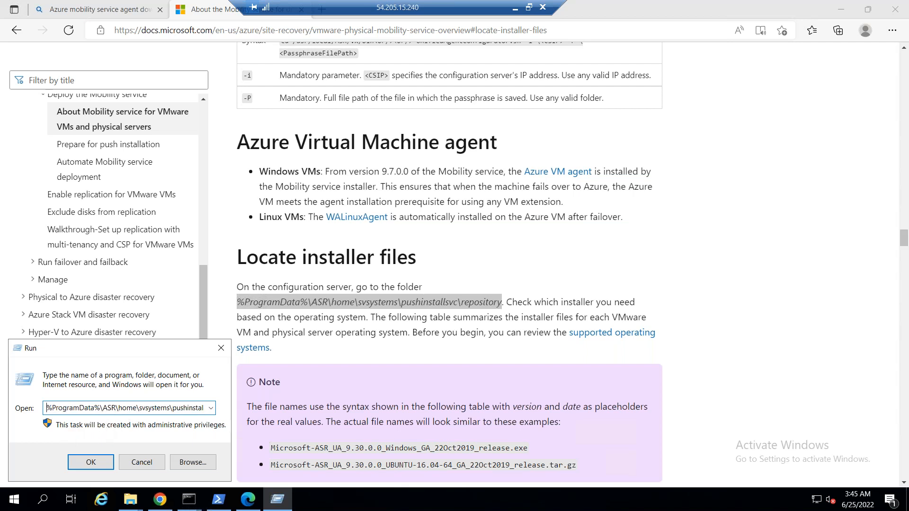
{"action": "left_click", "coordinate": [221, 348]}
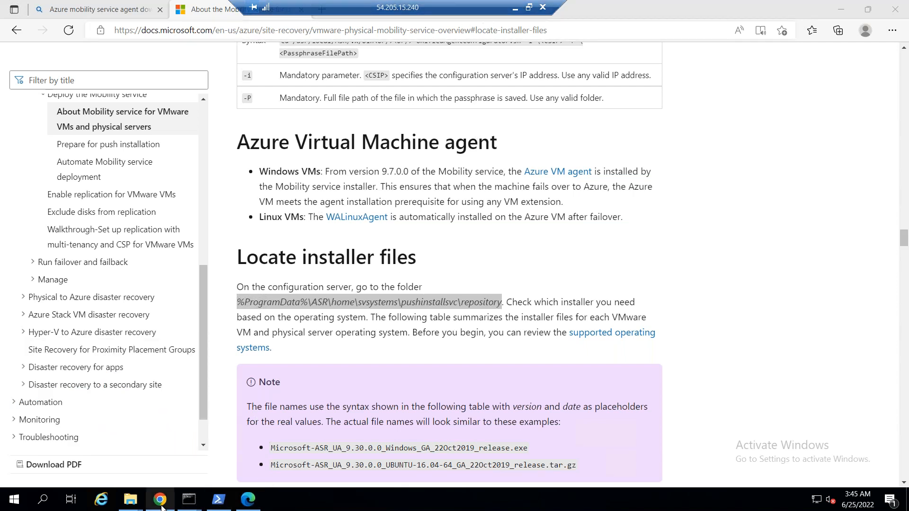
Check the progress of the installer file search in This PC and minimize the File Explorer window
{"action": "mouse_move", "coordinate": [130, 506]}
{"action": "left_click", "coordinate": [320, 452]}
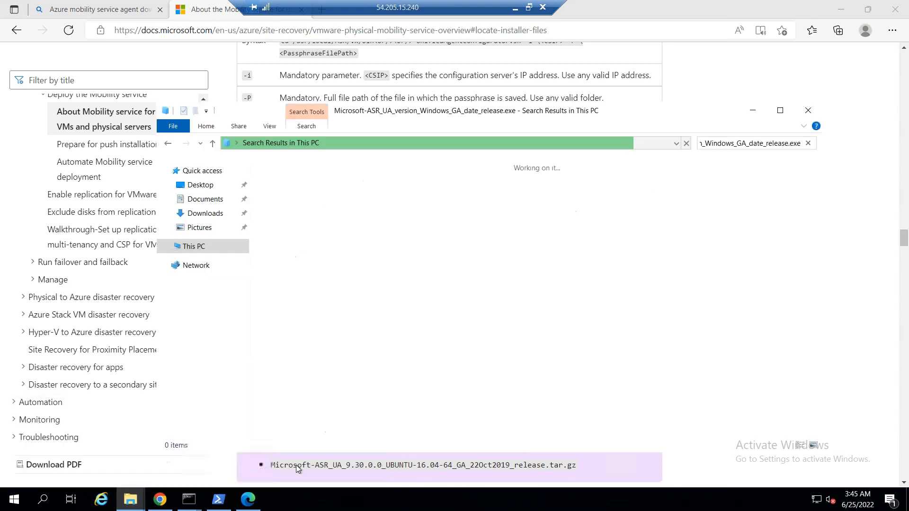
{"action": "left_click", "coordinate": [753, 110]}
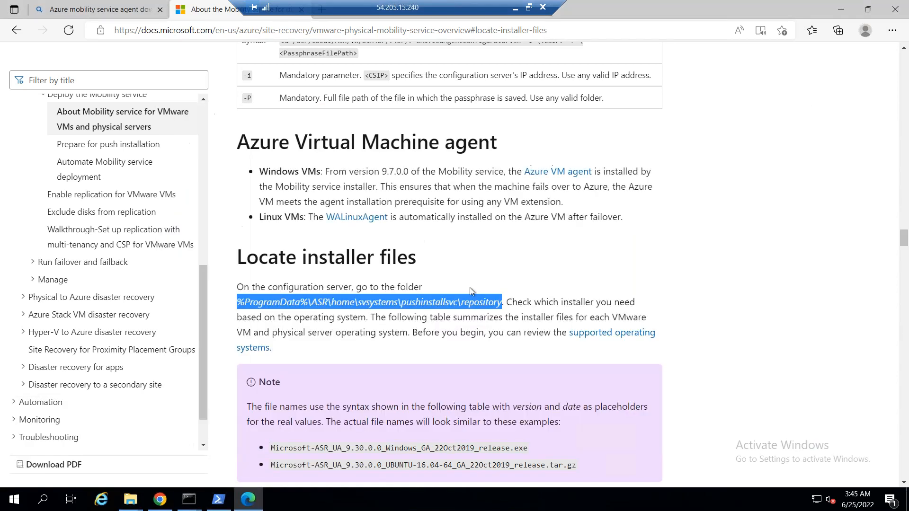
Examine the article's Mobility service installation steps for the preview UI and command line, the installation settings and the registration instructions
{"action": "left_click", "coordinate": [720, 320]}
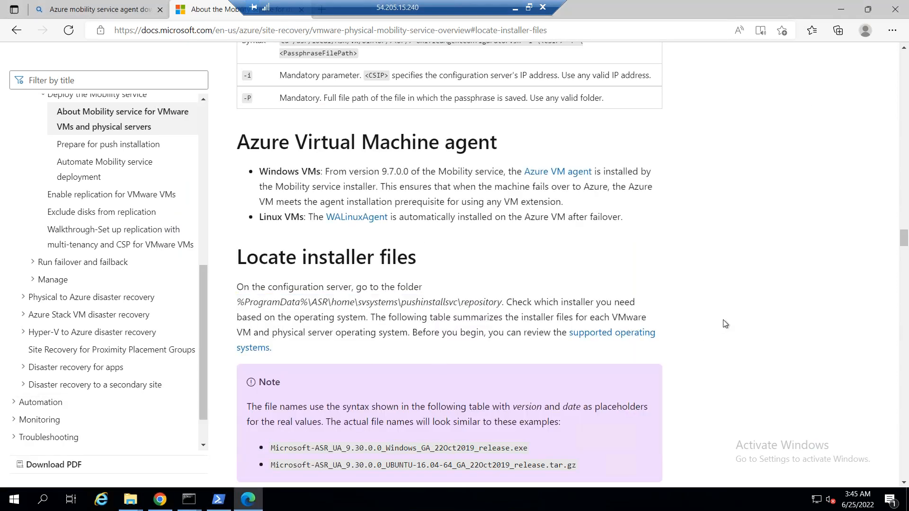
{"action": "scroll", "coordinate": [723, 320], "scroll_direction": "down", "scroll_amount": 4}
{"action": "scroll", "coordinate": [725, 323], "scroll_direction": "down", "scroll_amount": 18}
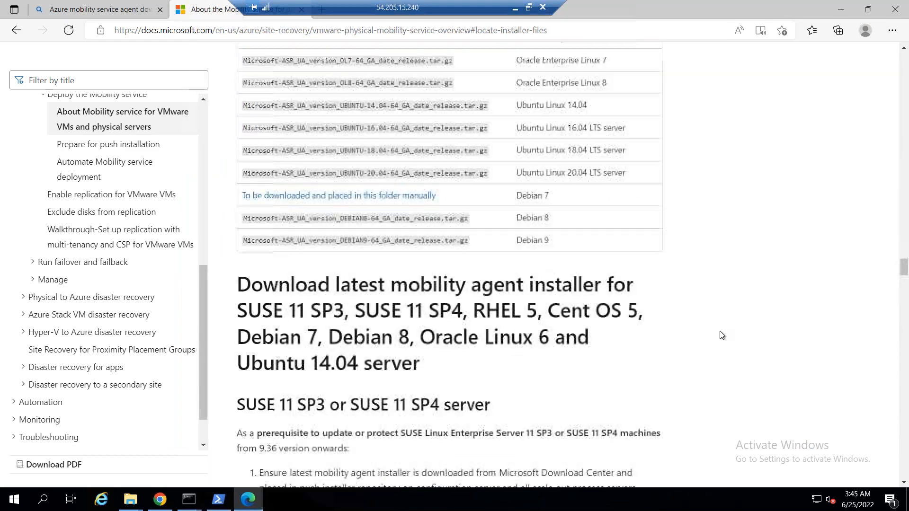
{"action": "scroll", "coordinate": [716, 331], "scroll_direction": "down", "scroll_amount": 20}
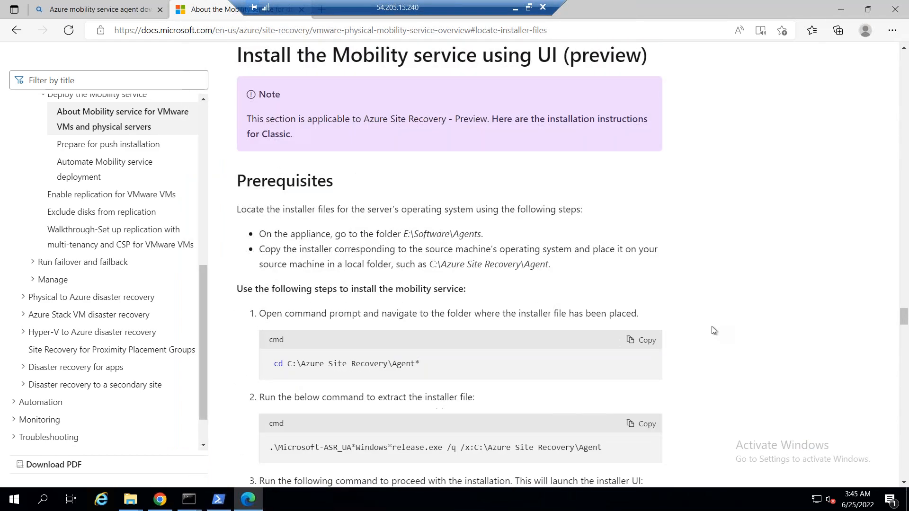
{"action": "scroll", "coordinate": [710, 331], "scroll_direction": "down", "scroll_amount": 20}
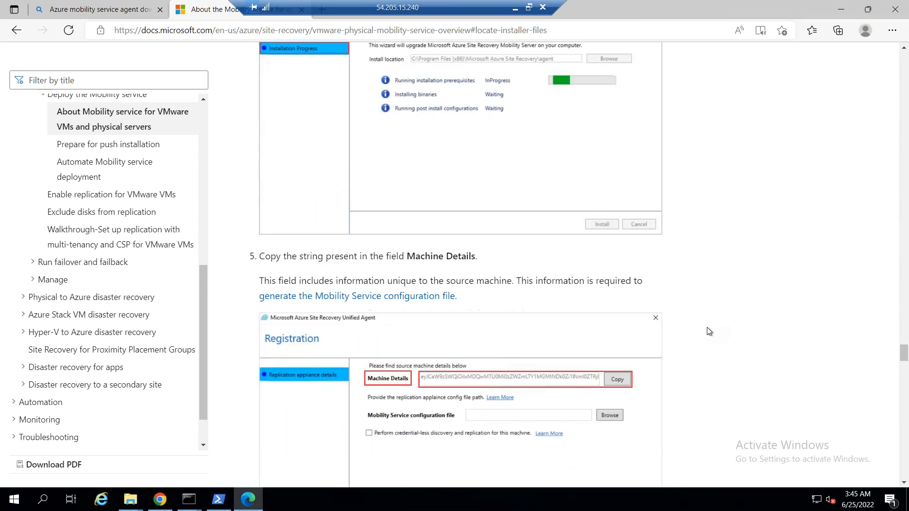
{"action": "scroll", "coordinate": [708, 330], "scroll_direction": "down", "scroll_amount": 8}
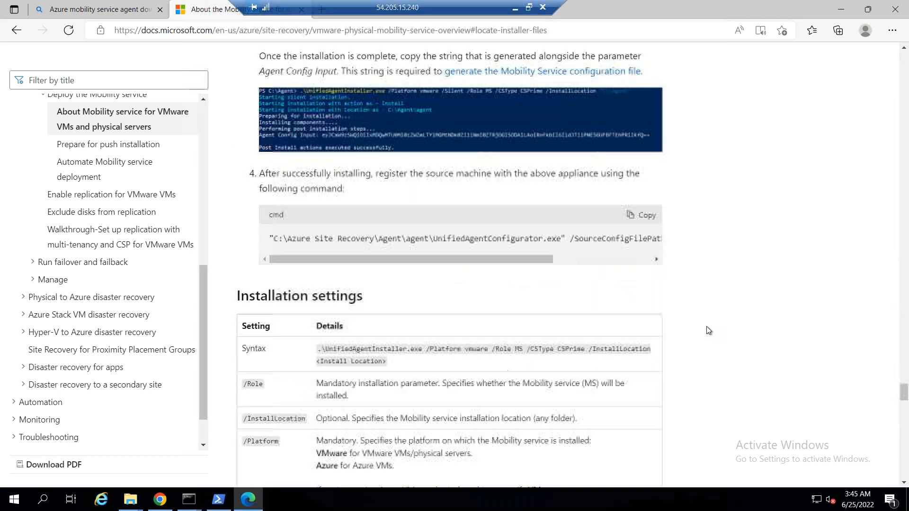
{"action": "scroll", "coordinate": [704, 330], "scroll_direction": "up", "scroll_amount": 4}
{"action": "scroll", "coordinate": [702, 330], "scroll_direction": "up", "scroll_amount": 3}
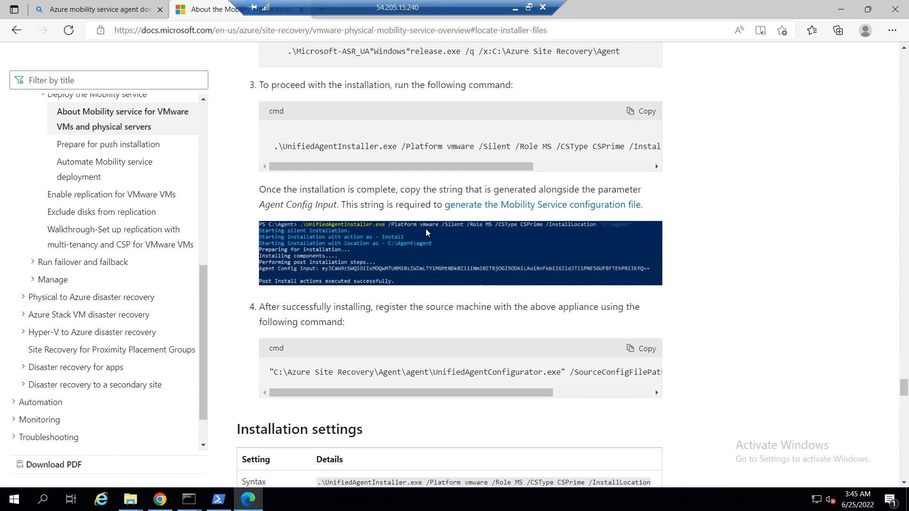
{"action": "scroll", "coordinate": [702, 329], "scroll_direction": "down", "scroll_amount": 15}
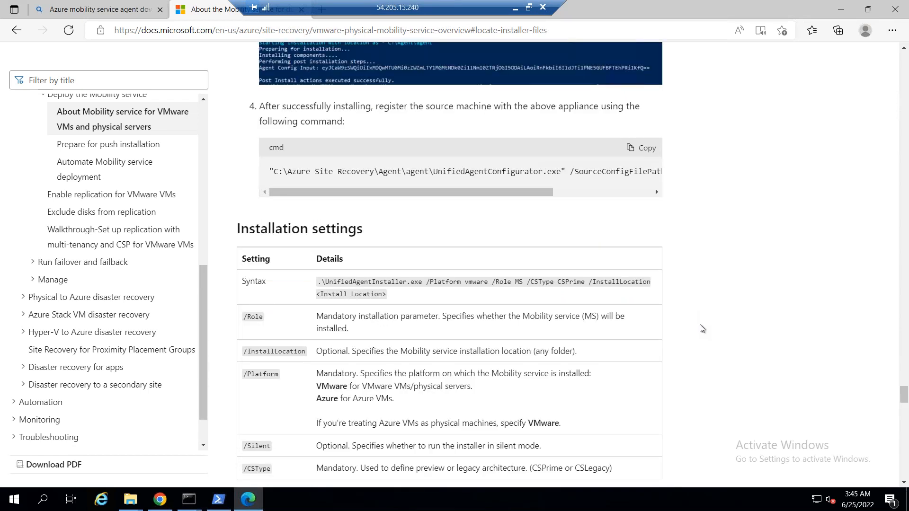
{"action": "scroll", "coordinate": [699, 329], "scroll_direction": "up", "scroll_amount": 15}
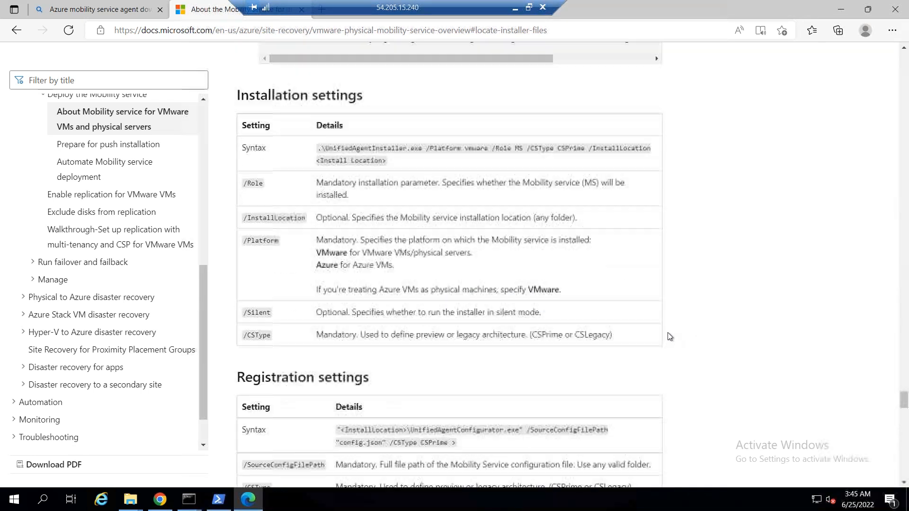
{"action": "left_click_drag", "start_coordinate": [902, 359], "coordinate": [907, 13]}
{"action": "left_click_drag", "start_coordinate": [906, 78], "coordinate": [904, 153]}
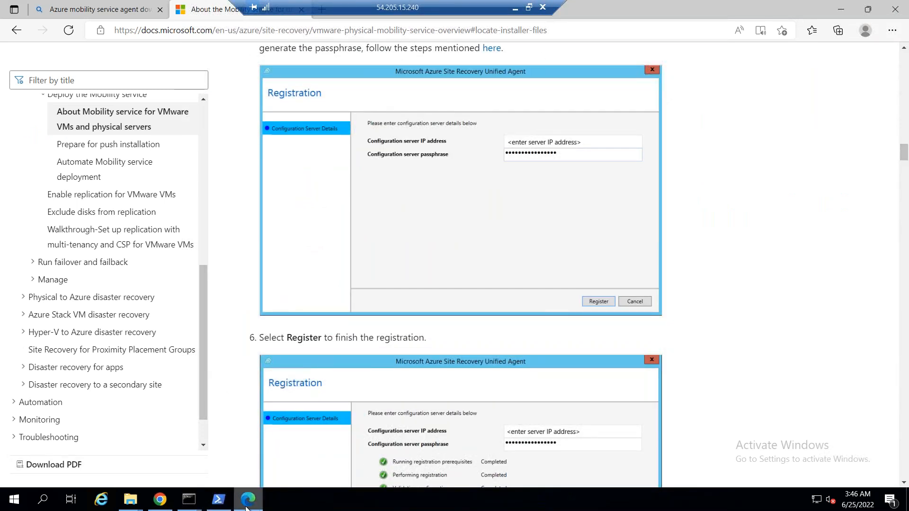
Check the appliance installer output in PowerShell, and switch to Chrome to review the Appliance Configuration Manager's prerequisites, credentials and discovery sources
{"action": "left_click", "coordinate": [218, 499]}
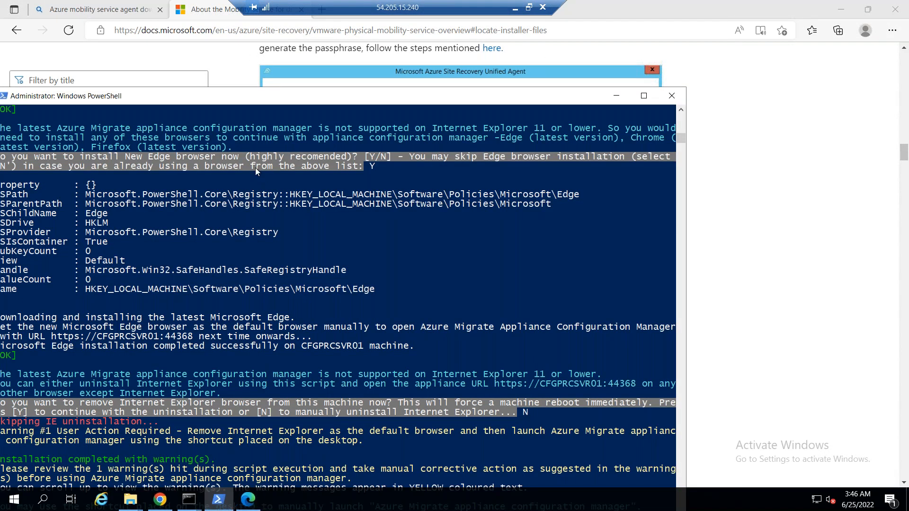
{"action": "left_click_drag", "start_coordinate": [278, 100], "coordinate": [360, 13]}
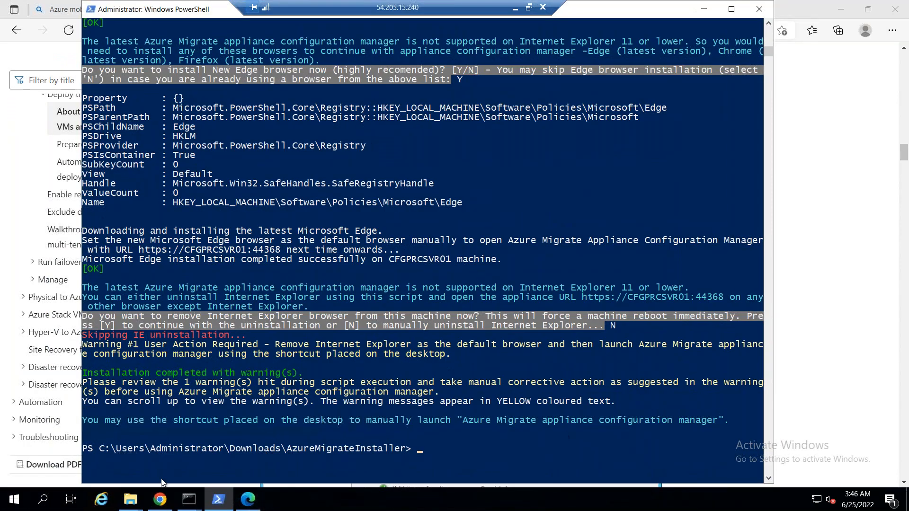
{"action": "left_click", "coordinate": [160, 503]}
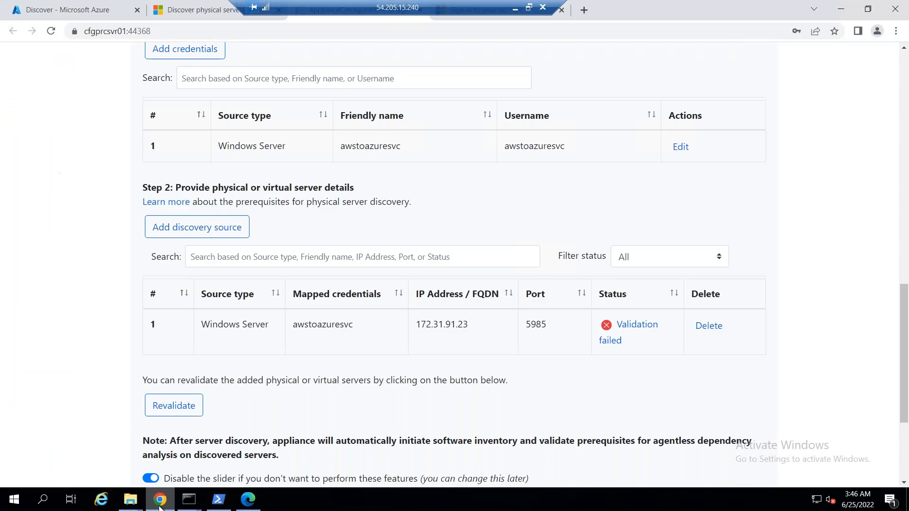
{"action": "scroll", "coordinate": [836, 308], "scroll_direction": "up", "scroll_amount": 10}
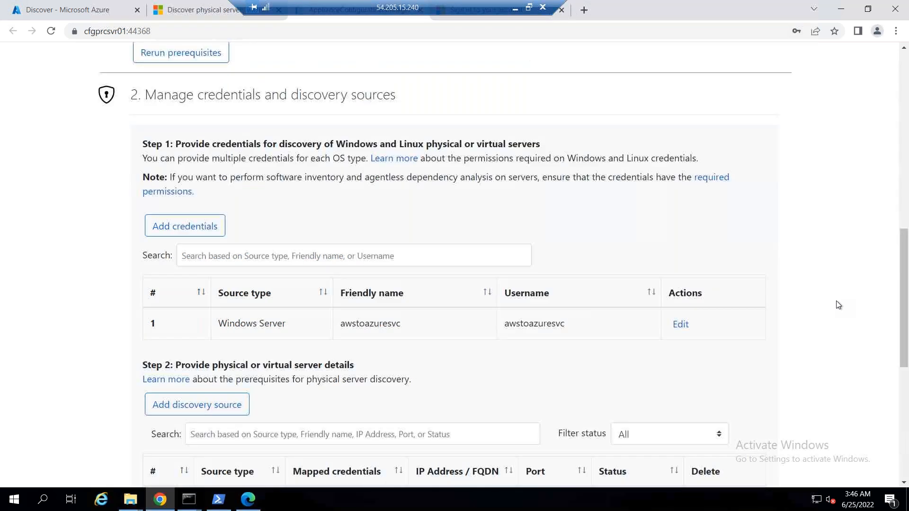
{"action": "scroll", "coordinate": [837, 305], "scroll_direction": "up", "scroll_amount": 3}
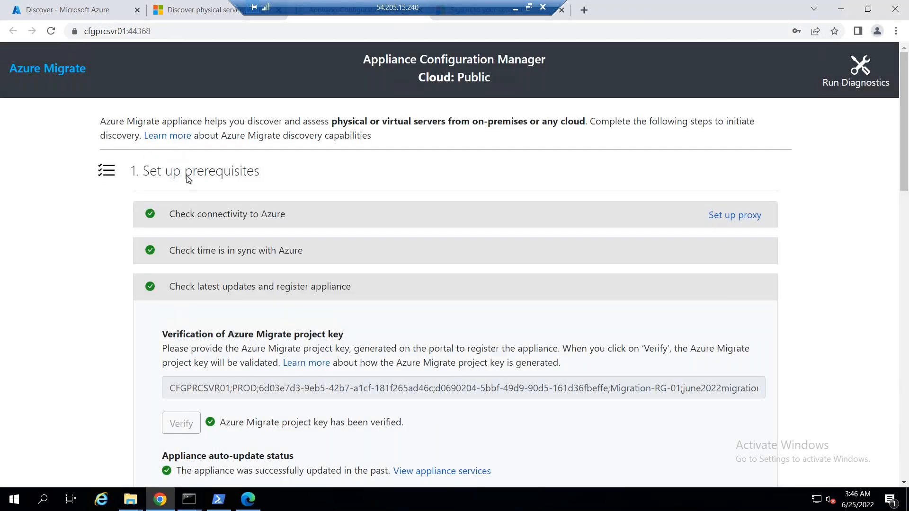
{"action": "scroll", "coordinate": [843, 218], "scroll_direction": "down", "scroll_amount": 5}
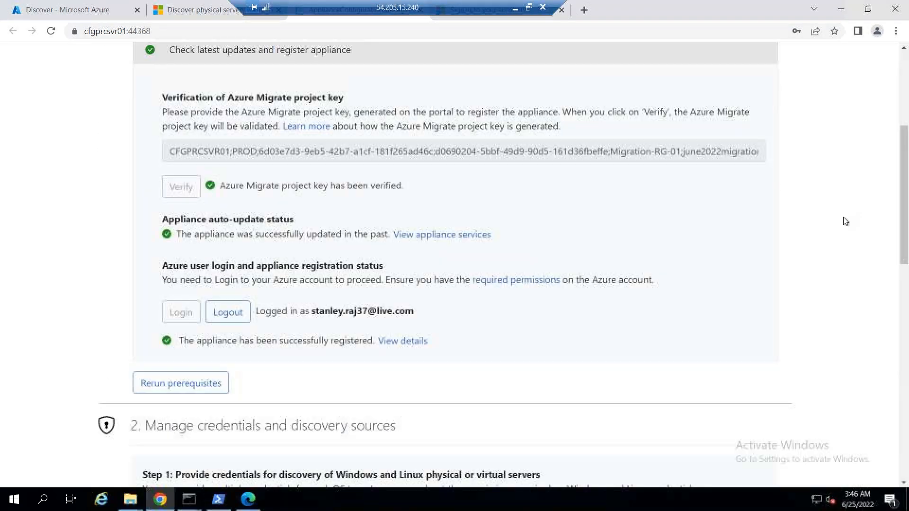
{"action": "scroll", "coordinate": [843, 218], "scroll_direction": "down", "scroll_amount": 6}
{"action": "scroll", "coordinate": [843, 220], "scroll_direction": "down", "scroll_amount": 8}
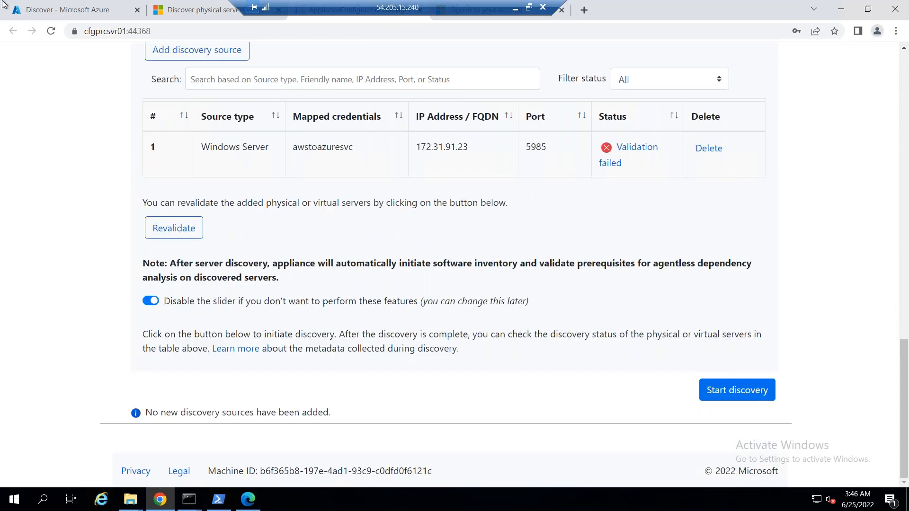
Return to Azure Migrate's Servers, databases and web apps page in the portal and refresh the june2022migration project's tools
{"action": "left_click", "coordinate": [69, 17]}
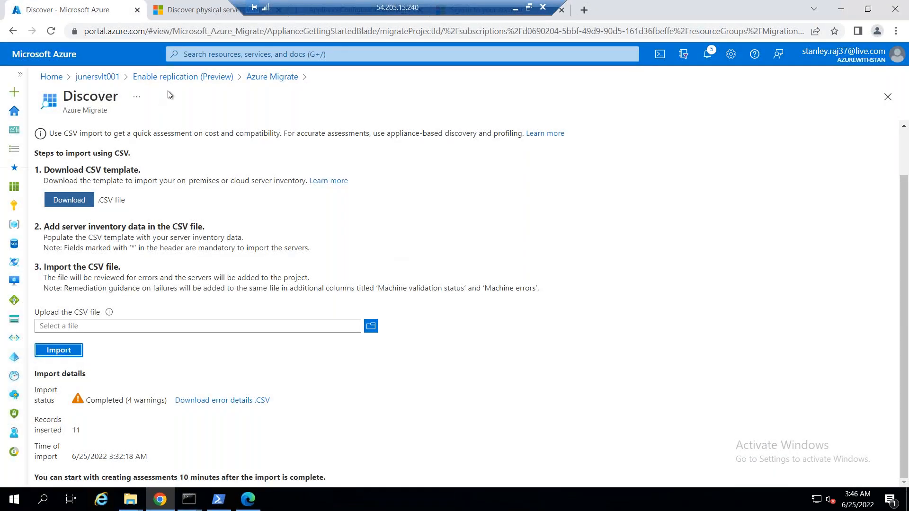
{"action": "left_click", "coordinate": [272, 77]}
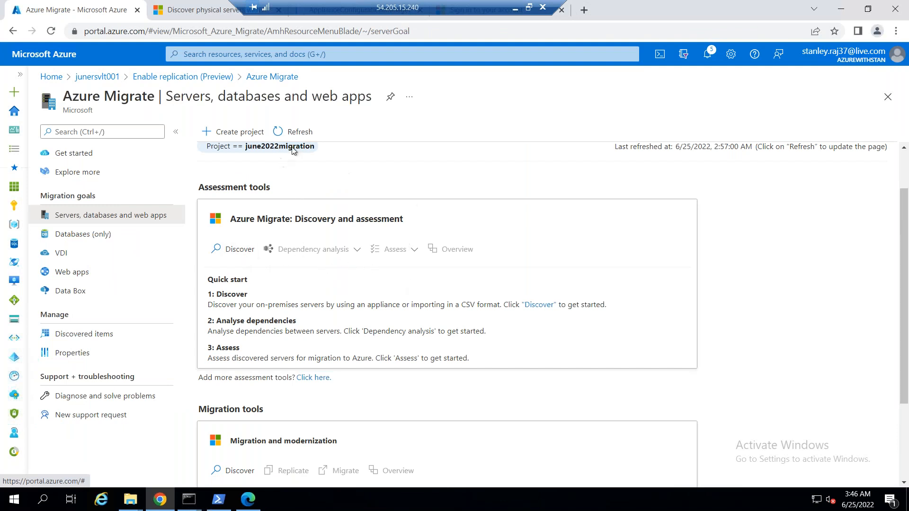
{"action": "left_click", "coordinate": [293, 135]}
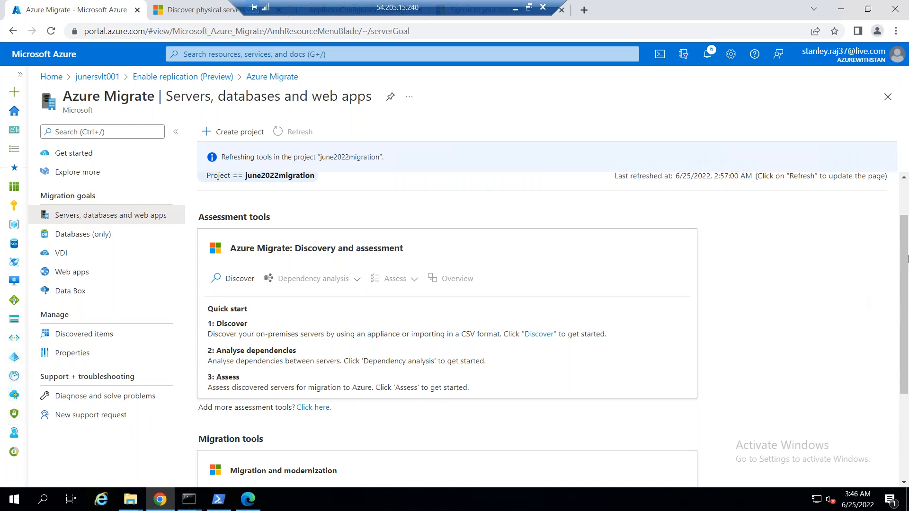
{"action": "left_click_drag", "start_coordinate": [908, 258], "coordinate": [907, 381]}
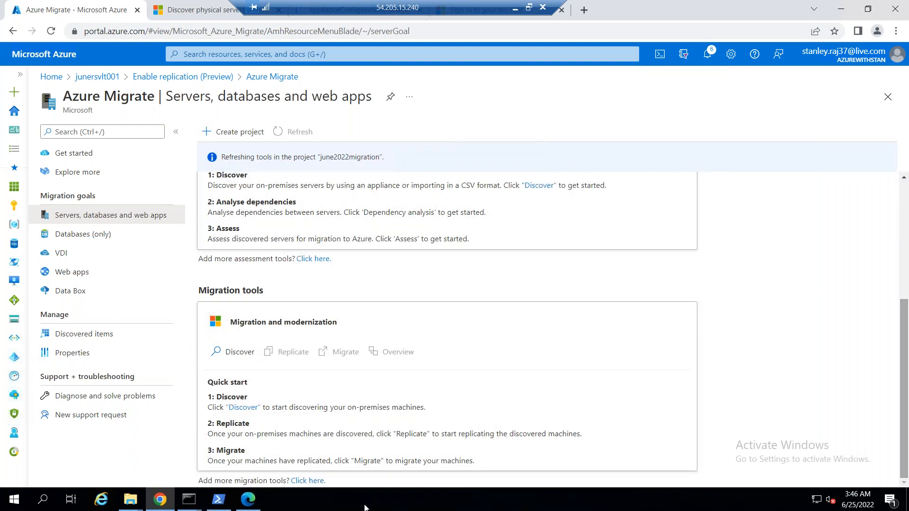
{"action": "left_click", "coordinate": [160, 507]}
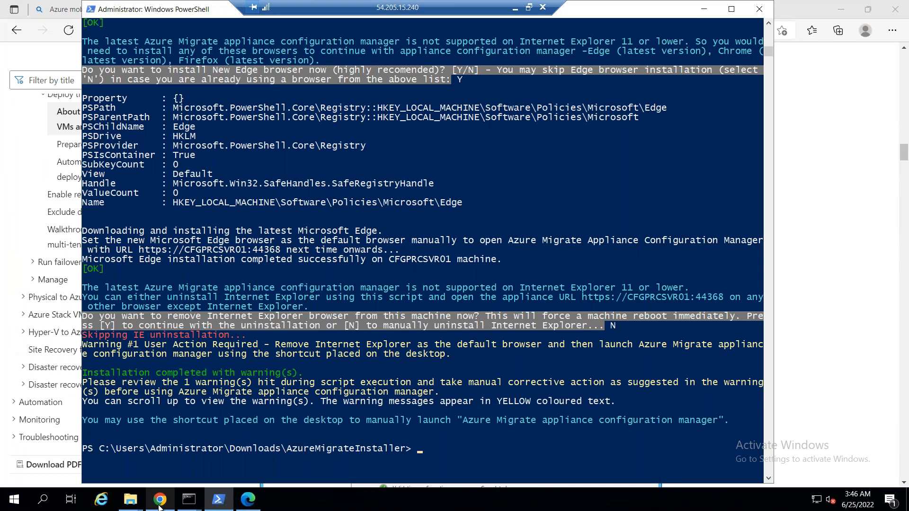
Open Discover for the Migration and modernization tool and set the machine type to Physical or other (AWS, GCP, Xen, etc.)
{"action": "left_click", "coordinate": [160, 507]}
{"action": "left_click_drag", "start_coordinate": [387, 3], "coordinate": [576, 2]}
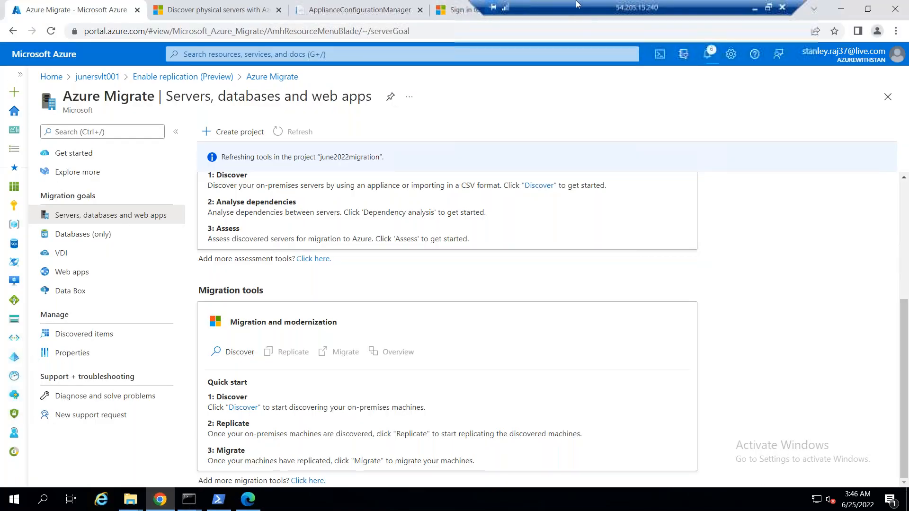
{"action": "left_click", "coordinate": [225, 11]}
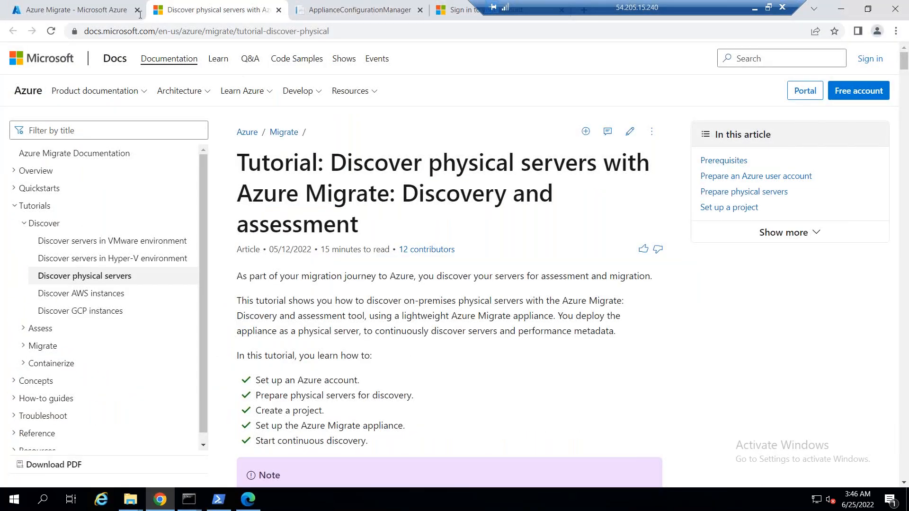
{"action": "left_click", "coordinate": [62, 6]}
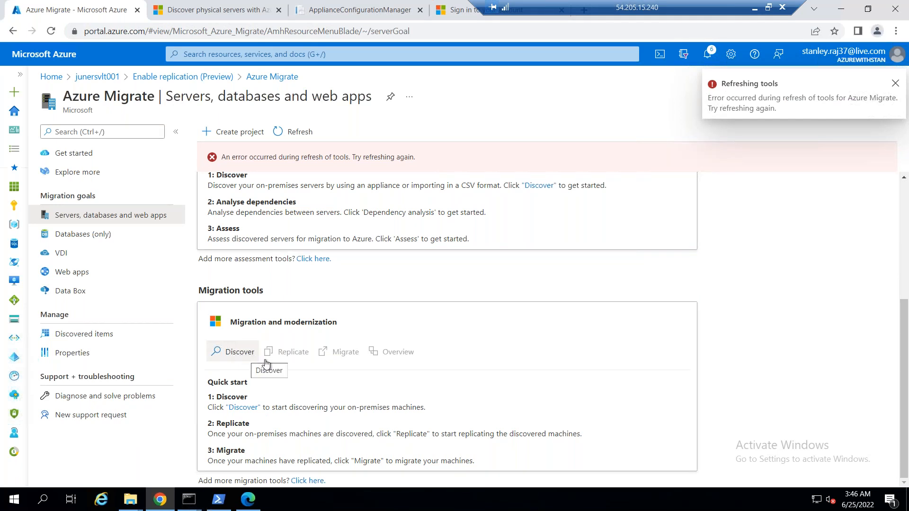
{"action": "left_click", "coordinate": [246, 358]}
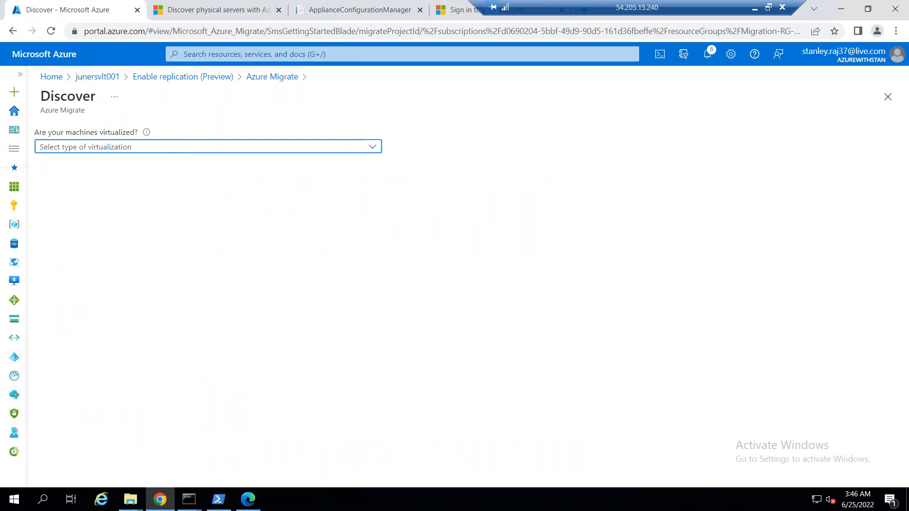
{"action": "left_click", "coordinate": [147, 148]}
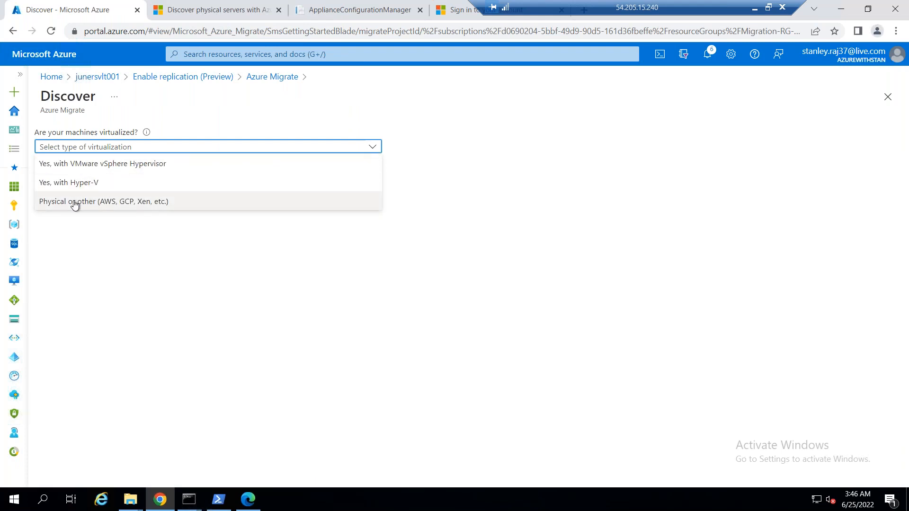
{"action": "left_click", "coordinate": [98, 201]}
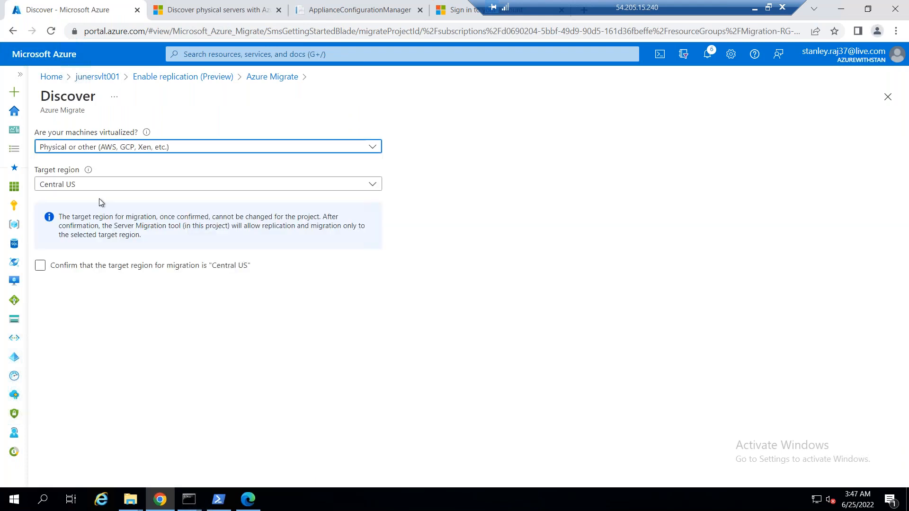
Set the target region to East US, confirm it as the migration region and create the resources
{"action": "left_click", "coordinate": [113, 185]}
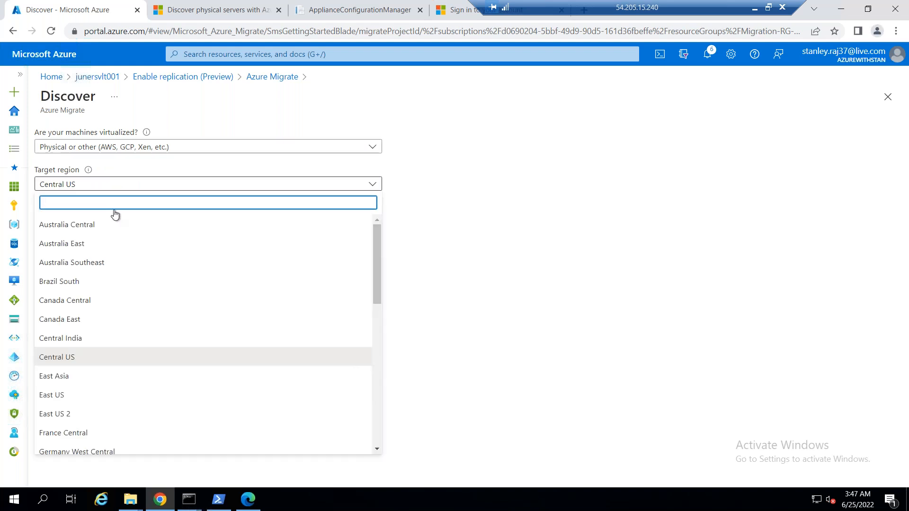
{"action": "type", "text": "East US"}
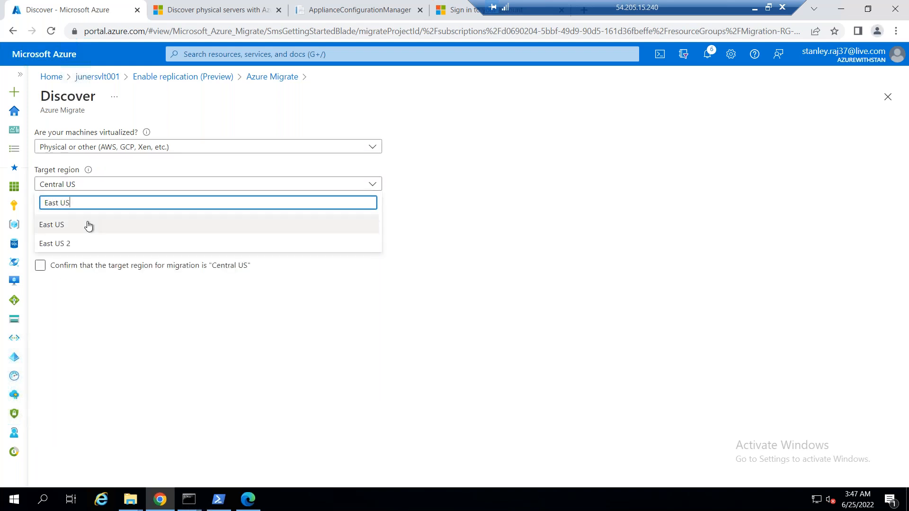
{"action": "left_click", "coordinate": [87, 225]}
{"action": "left_click", "coordinate": [40, 265]}
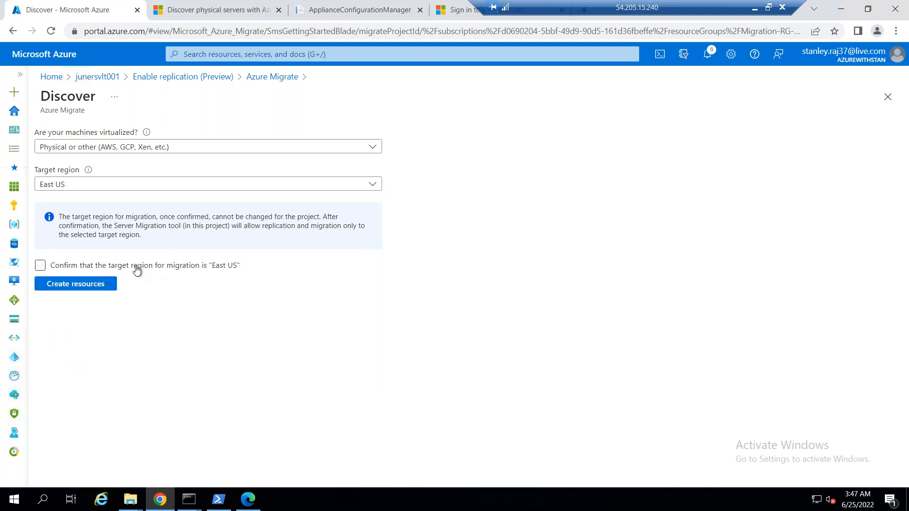
{"action": "left_click", "coordinate": [95, 287]}
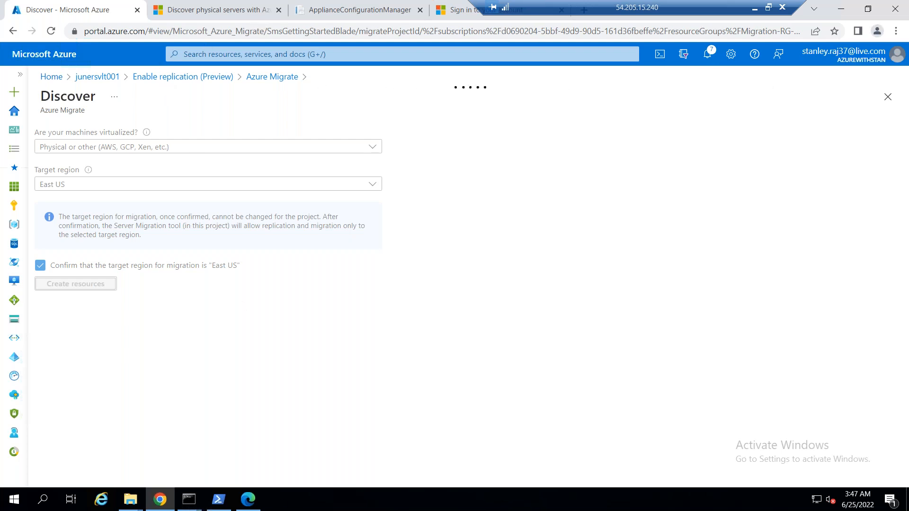
Review the Appliance Configuration Manager's setup sections and revalidate the Windows Server discovery source 172.31.91.23
{"action": "left_click", "coordinate": [340, 13]}
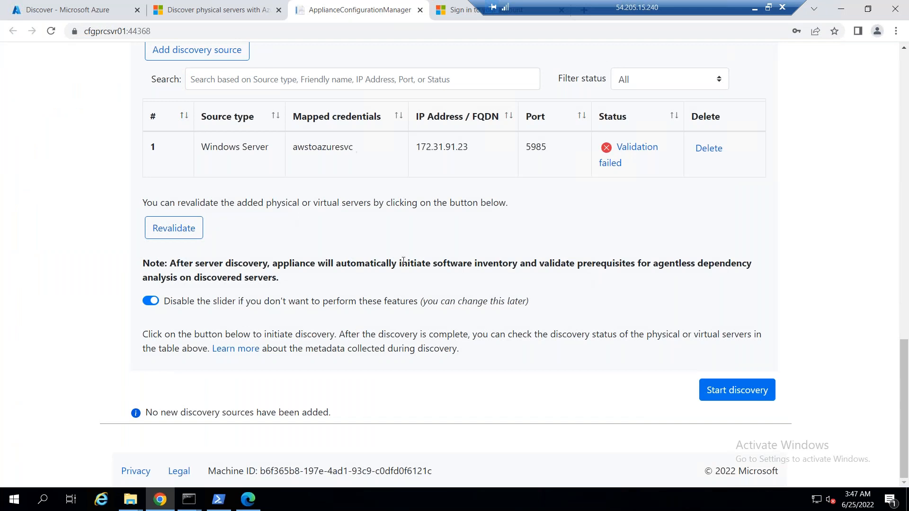
{"action": "scroll", "coordinate": [453, 319], "scroll_direction": "up", "scroll_amount": 7}
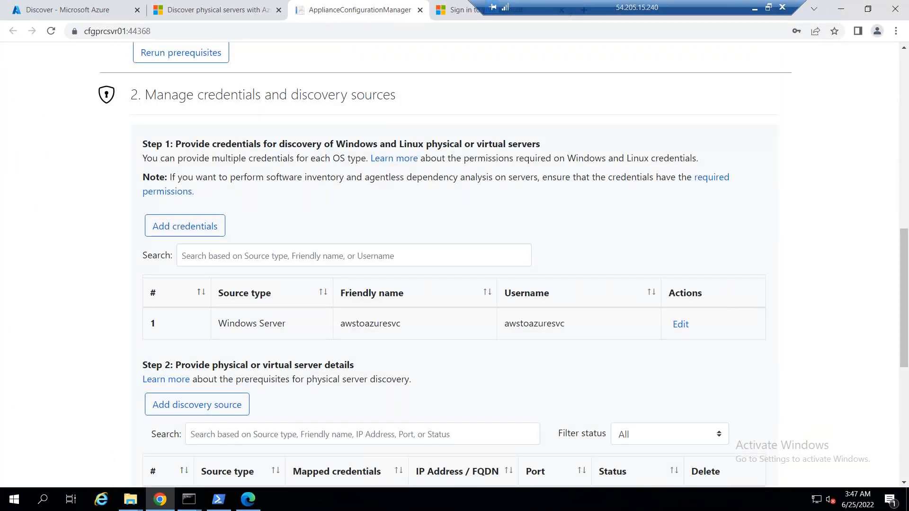
{"action": "scroll", "coordinate": [467, 274], "scroll_direction": "up", "scroll_amount": 10}
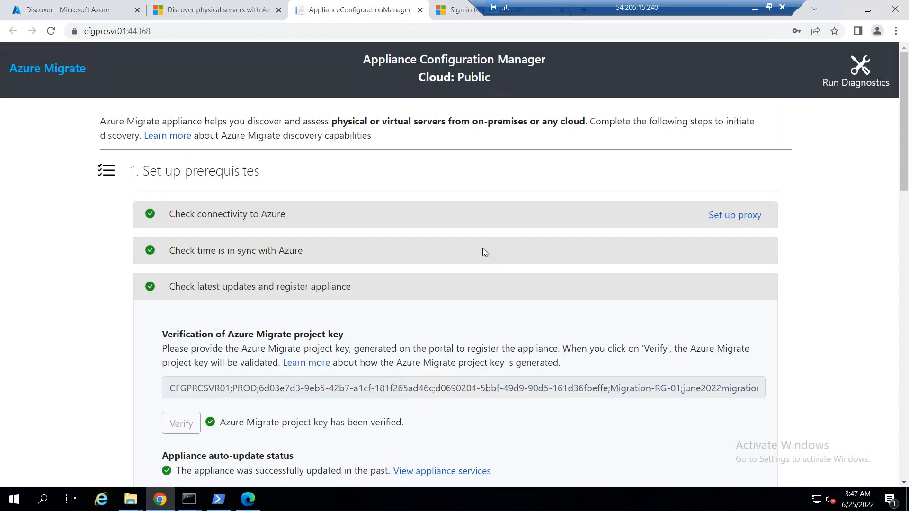
{"action": "scroll", "coordinate": [483, 252], "scroll_direction": "down", "scroll_amount": 9}
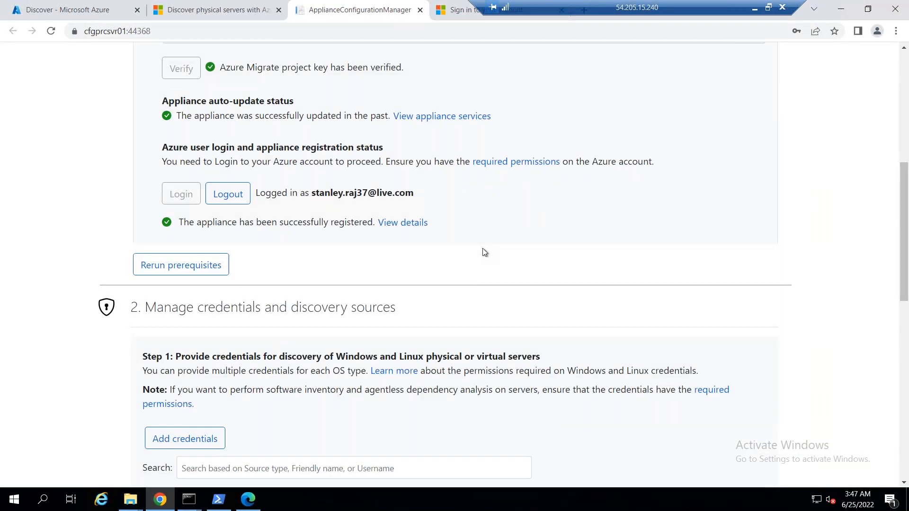
{"action": "scroll", "coordinate": [483, 252], "scroll_direction": "down", "scroll_amount": 5}
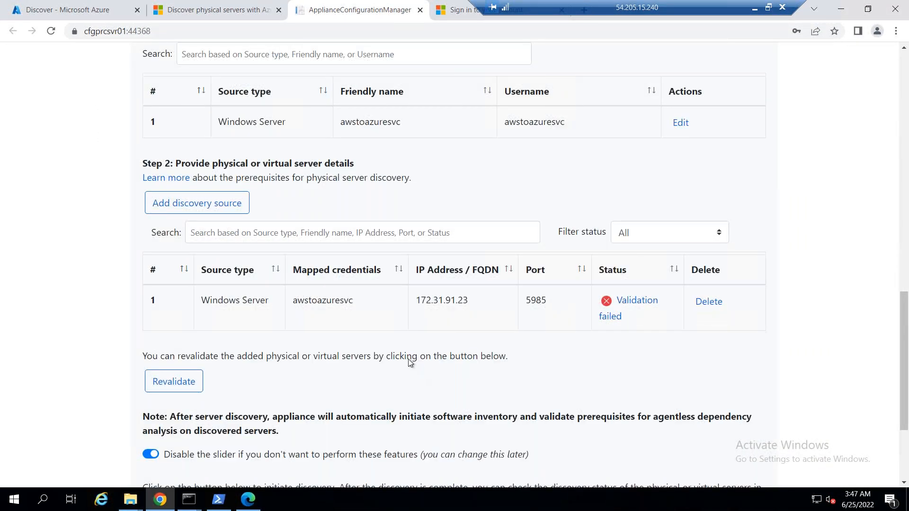
{"action": "left_click", "coordinate": [196, 381]}
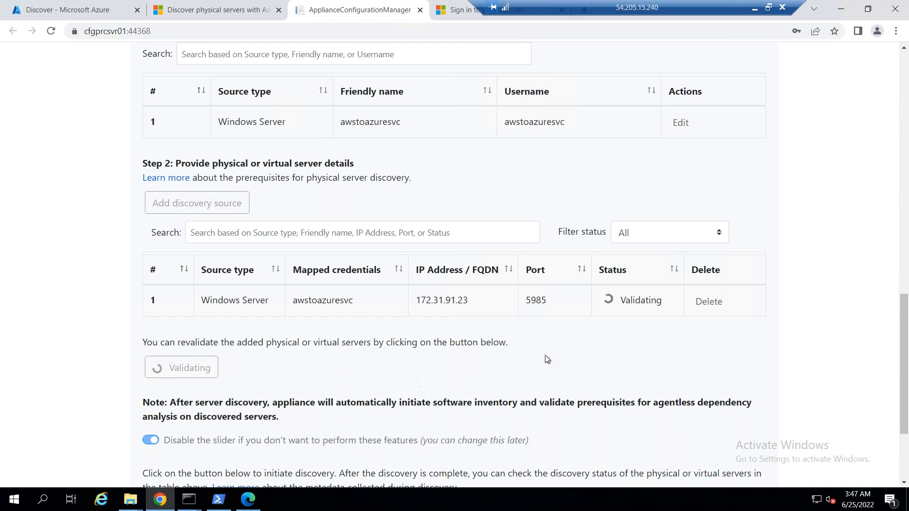
{"action": "scroll", "coordinate": [563, 349], "scroll_direction": "down", "scroll_amount": 3}
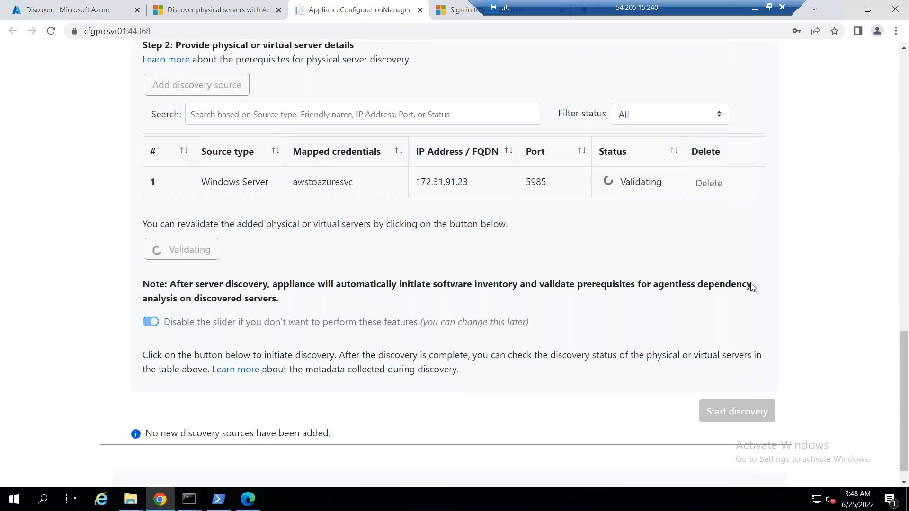
Choose to install a replication appliance on the portal's Discover page and download the appliance software installer
{"action": "left_click", "coordinate": [91, 11]}
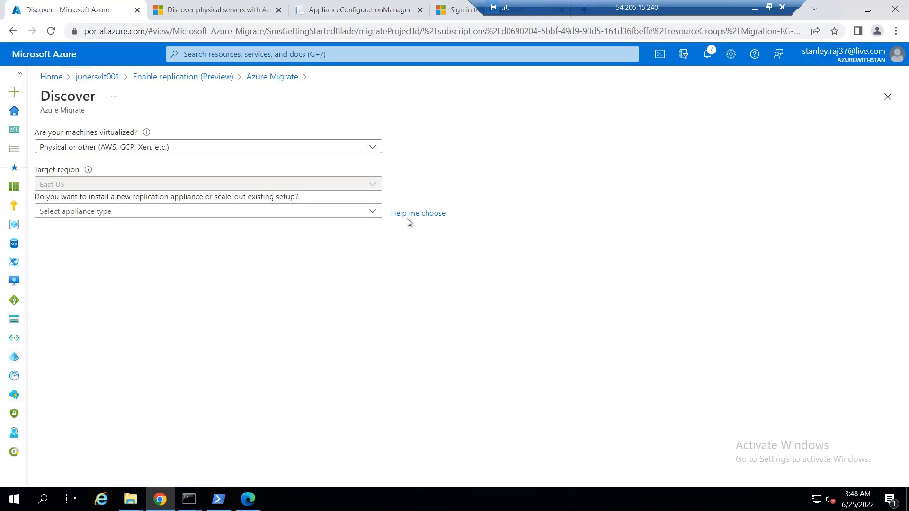
{"action": "left_click", "coordinate": [269, 212]}
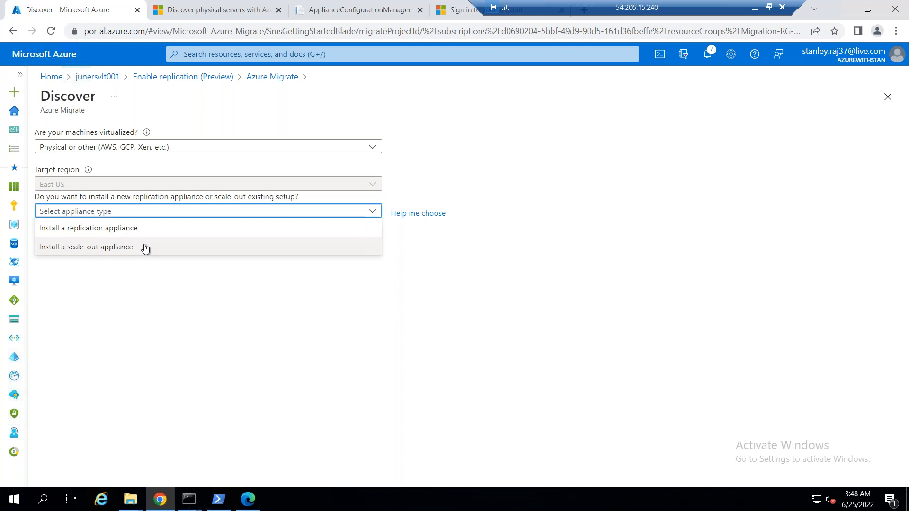
{"action": "left_click", "coordinate": [365, 11]}
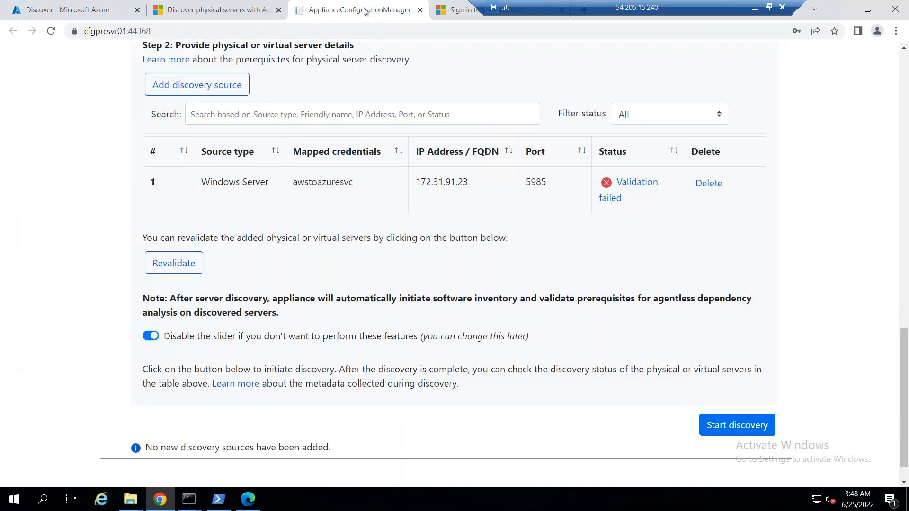
{"action": "left_click", "coordinate": [101, 18]}
{"action": "left_click", "coordinate": [138, 230]}
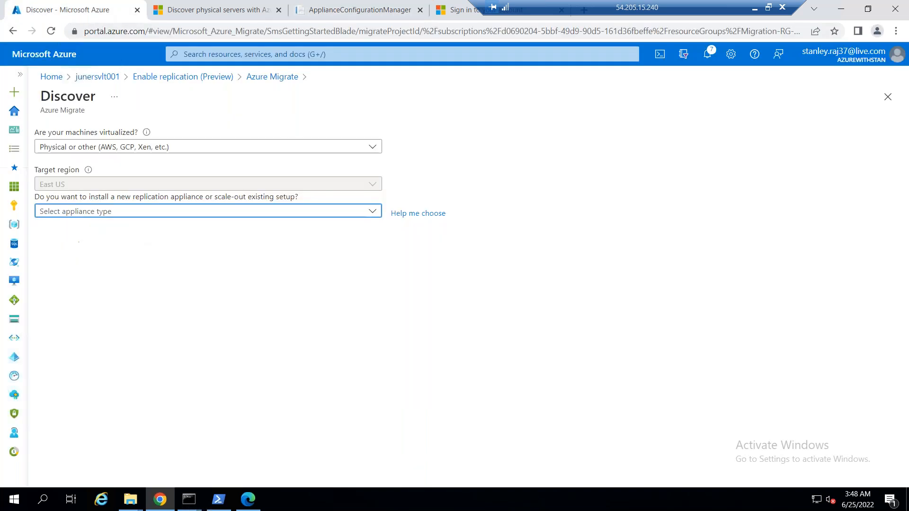
{"action": "scroll", "coordinate": [642, 365], "scroll_direction": "down", "scroll_amount": 1}
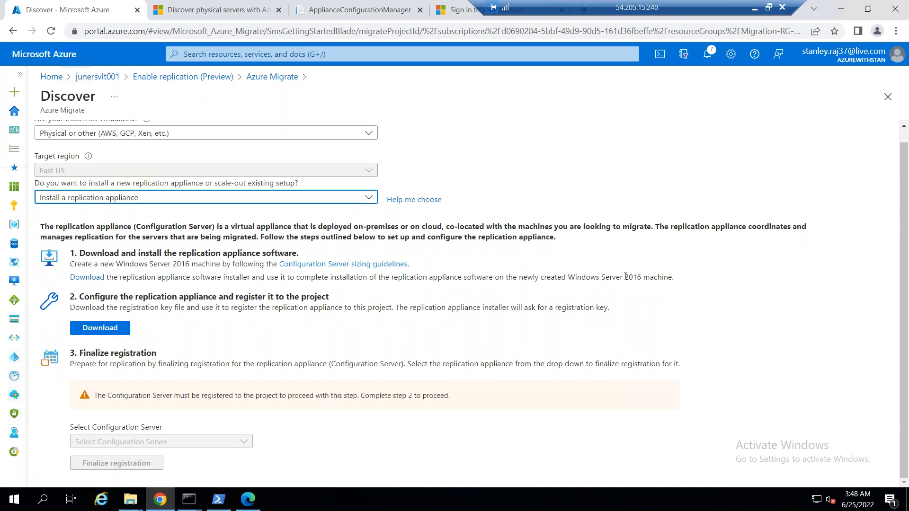
{"action": "left_click", "coordinate": [95, 278]}
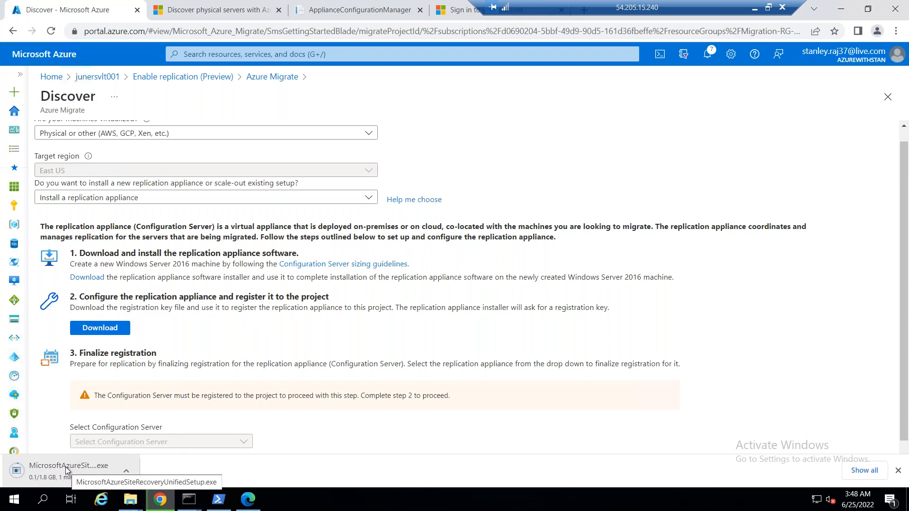
Check the discovery source's validation status in the Appliance Configuration Manager and return to the portal's Discover page
{"action": "left_click", "coordinate": [325, 13]}
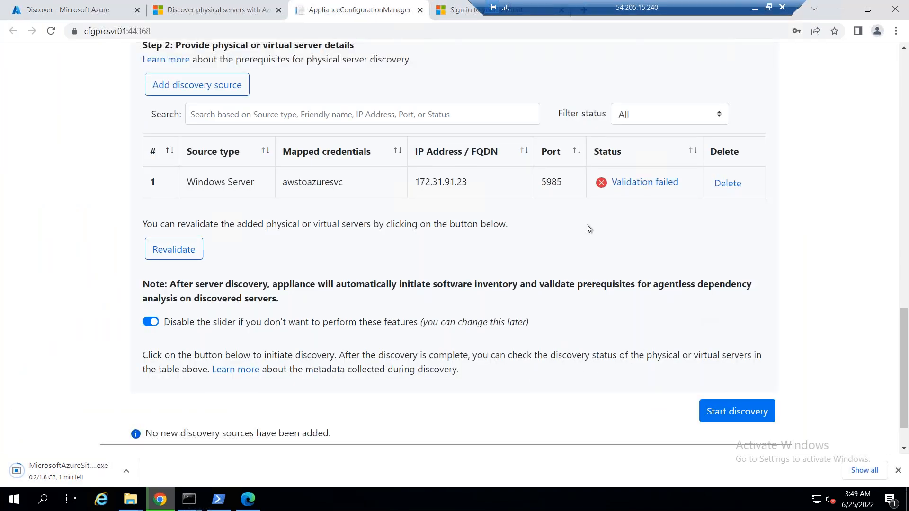
{"action": "scroll", "coordinate": [586, 224], "scroll_direction": "up", "scroll_amount": 4}
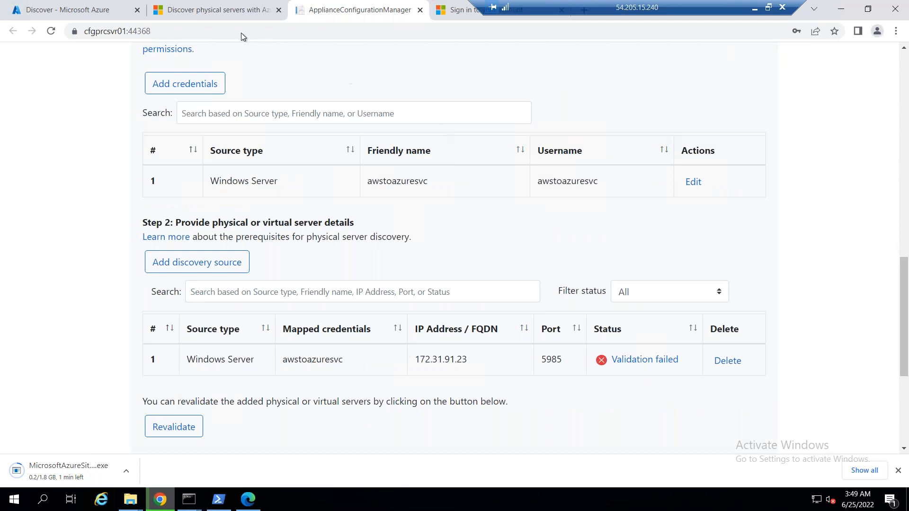
{"action": "left_click", "coordinate": [77, 8]}
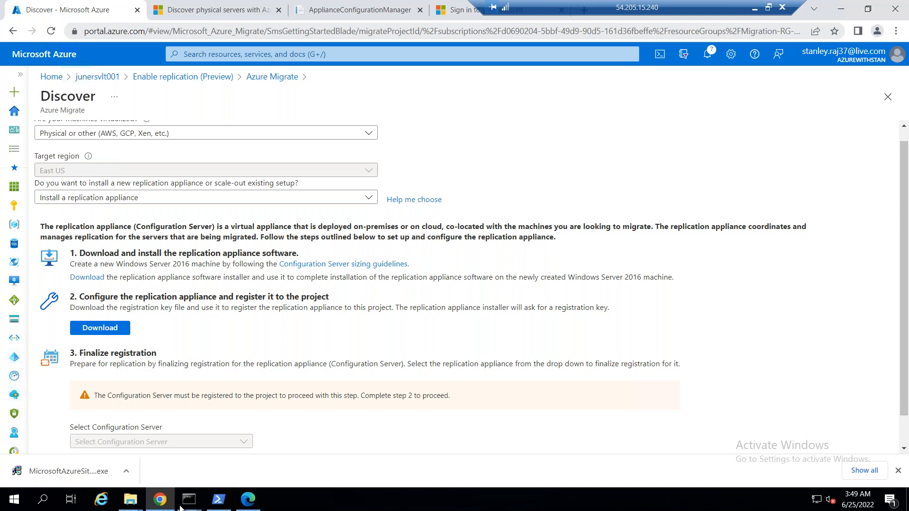
Look over the AzureMigrateInstaller folder, minimize it and show the downloaded MicrosoftAzureSiteRecoveryUnifiedSetup file in its folder
{"action": "left_click", "coordinate": [131, 506]}
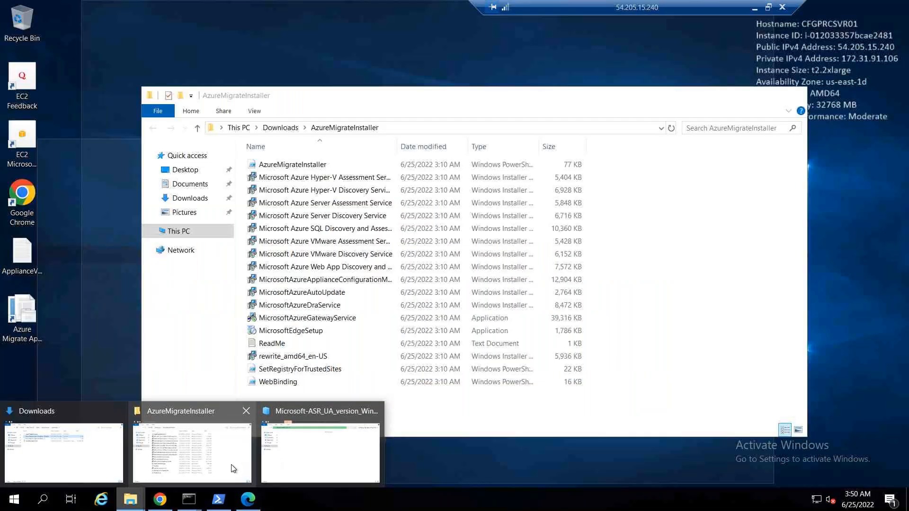
{"action": "left_click", "coordinate": [233, 468]}
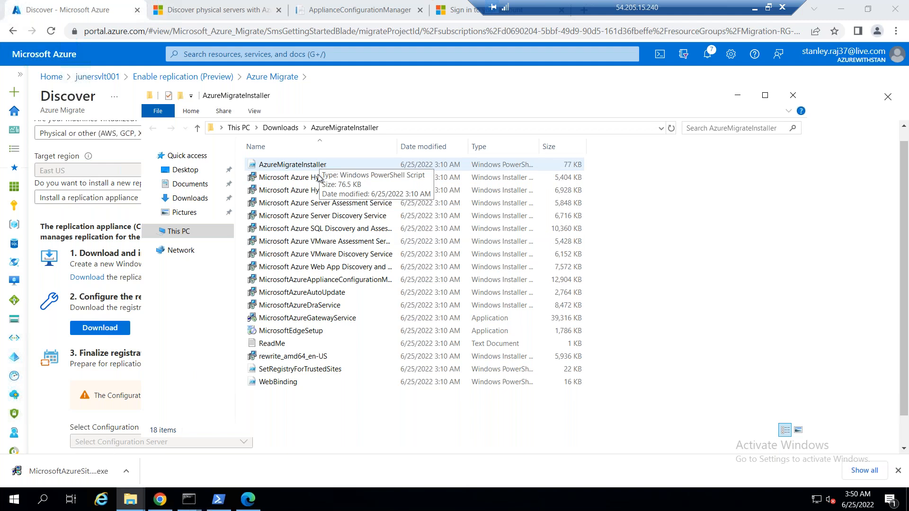
{"action": "left_click", "coordinate": [737, 95]}
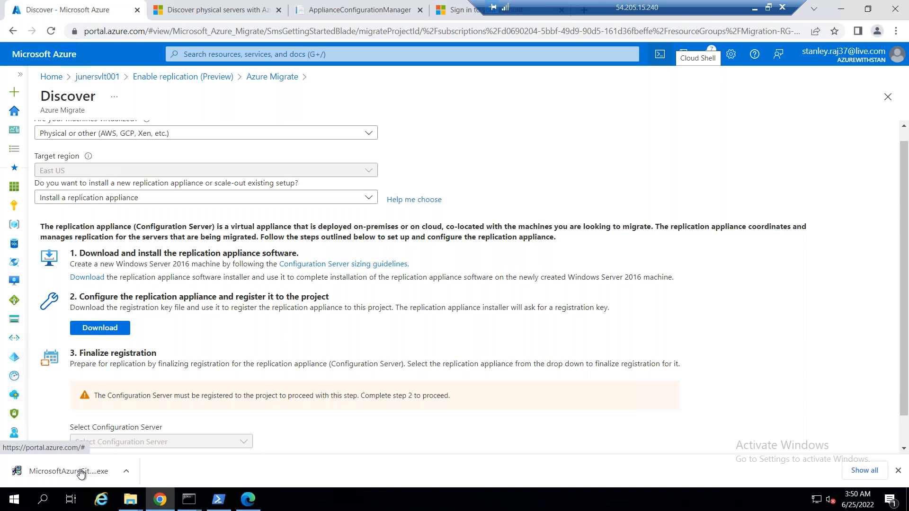
{"action": "left_click", "coordinate": [125, 472]}
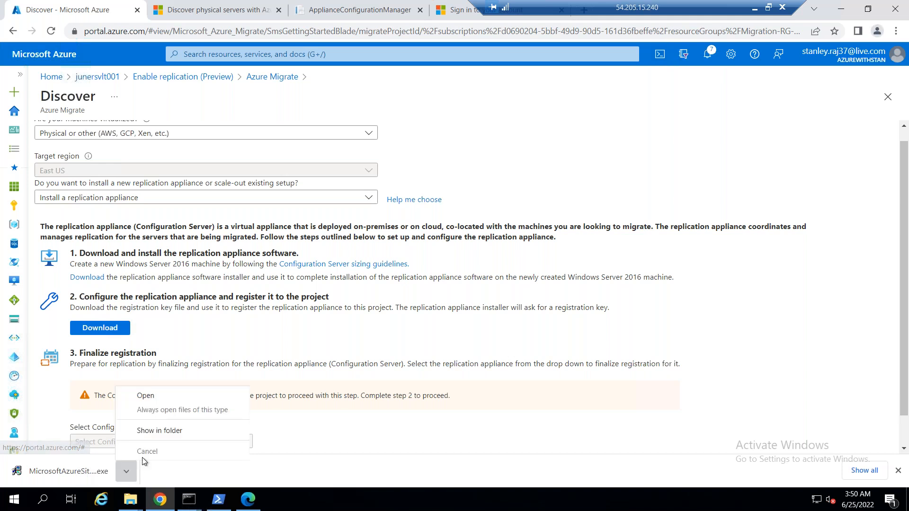
{"action": "left_click", "coordinate": [160, 436]}
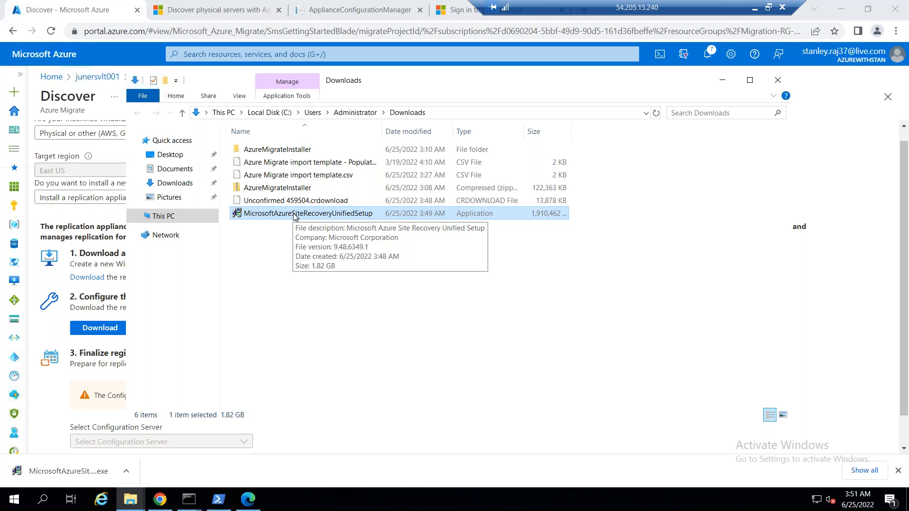
Check the server's hostname in the open Command Prompt window and minimize that window
{"action": "left_click", "coordinate": [189, 499]}
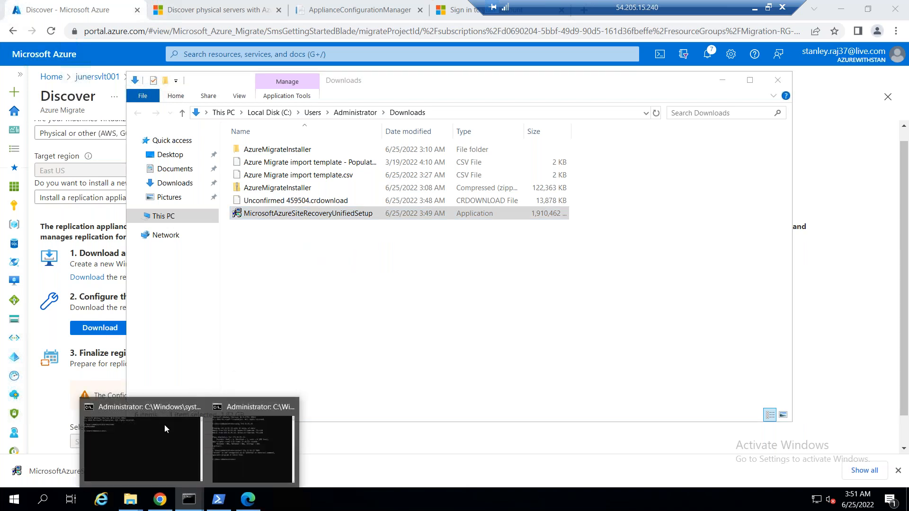
{"action": "left_click", "coordinate": [161, 426]}
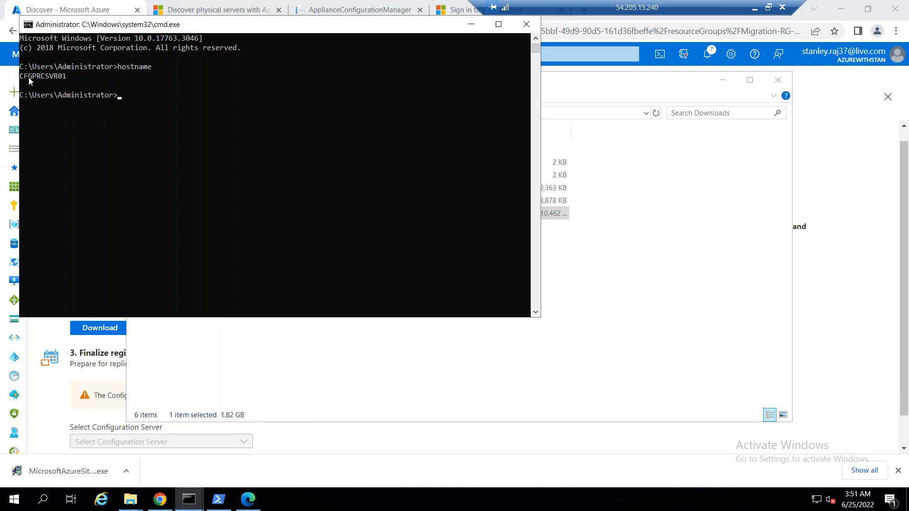
{"action": "left_click", "coordinate": [471, 24]}
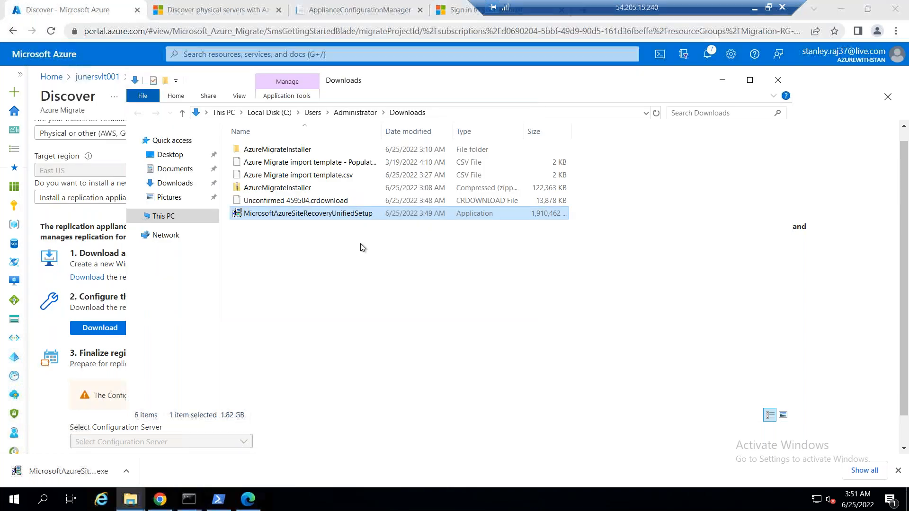
Launch MicrosoftAzureSiteRecoveryUnifiedSetup from the Downloads folder
{"action": "double_click", "coordinate": [317, 214]}
{"action": "left_click_drag", "start_coordinate": [477, 82], "coordinate": [316, 83]}
{"action": "left_click", "coordinate": [562, 83]}
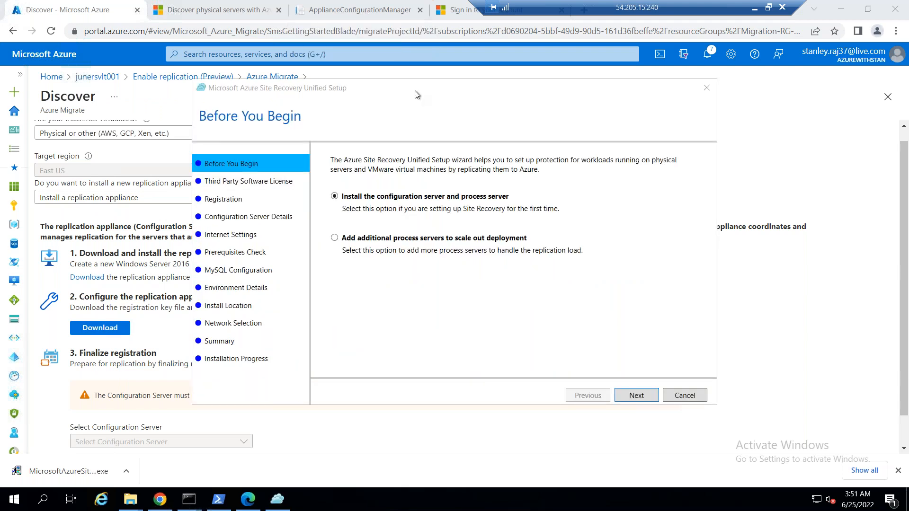
Choose to install the configuration server and process server, and accept the third party license agreement for MySQL Community Server
{"action": "left_click_drag", "start_coordinate": [359, 89], "coordinate": [331, 85]}
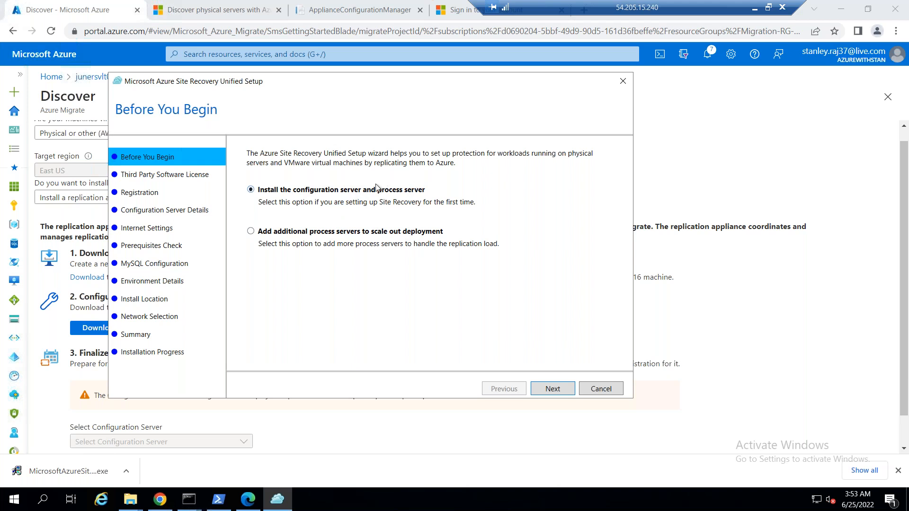
{"action": "left_click", "coordinate": [560, 387]}
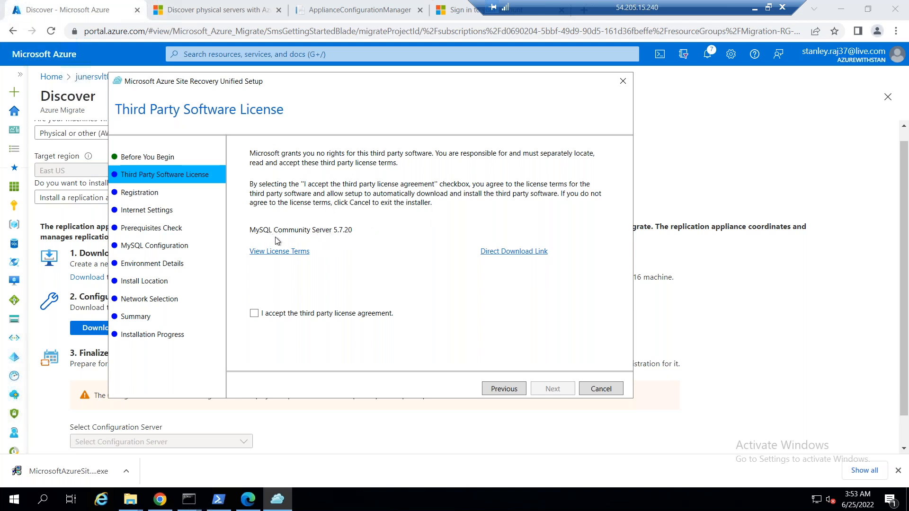
{"action": "left_click", "coordinate": [303, 313]}
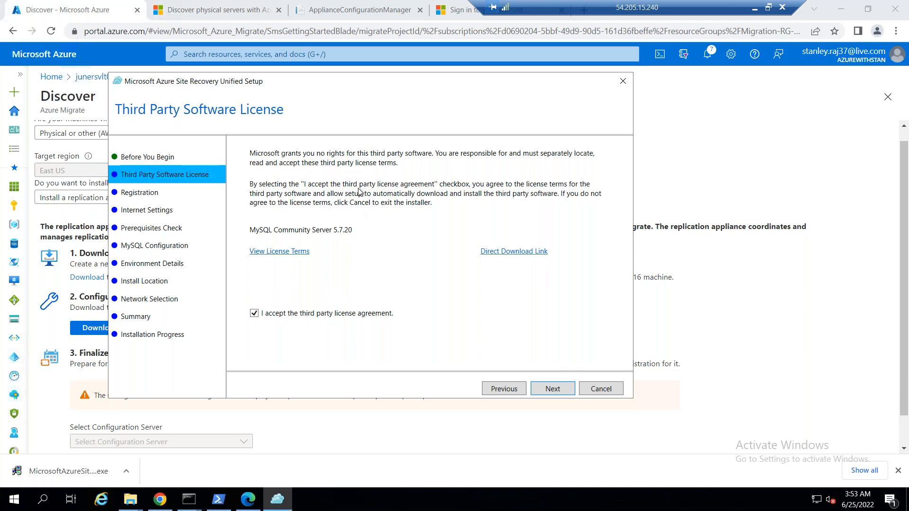
{"action": "left_click", "coordinate": [552, 389]}
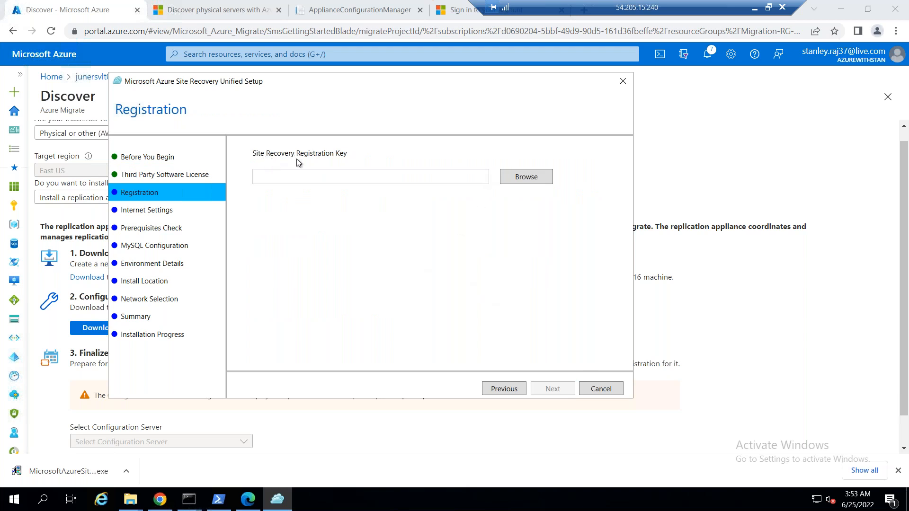
Download the replication appliance's registration key file from the portal's Discover page and return to the setup's Registration page
{"action": "left_click", "coordinate": [53, 410]}
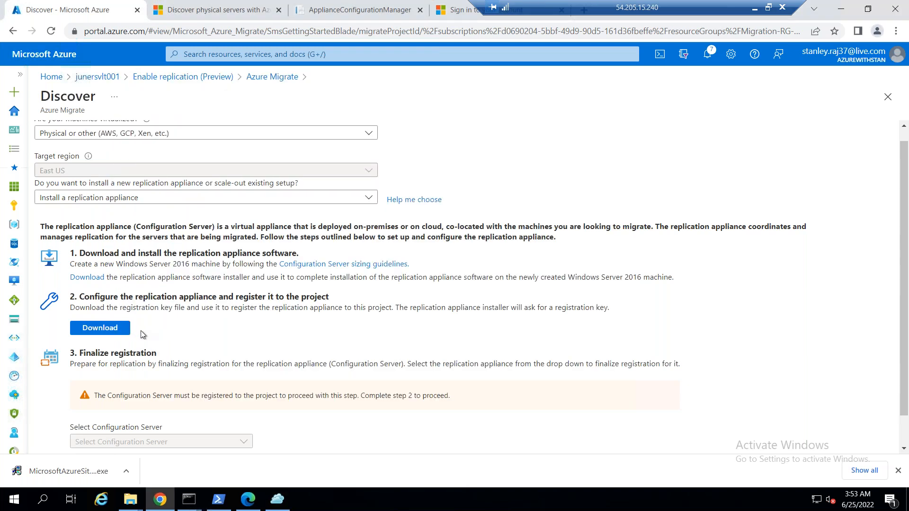
{"action": "left_click", "coordinate": [115, 333]}
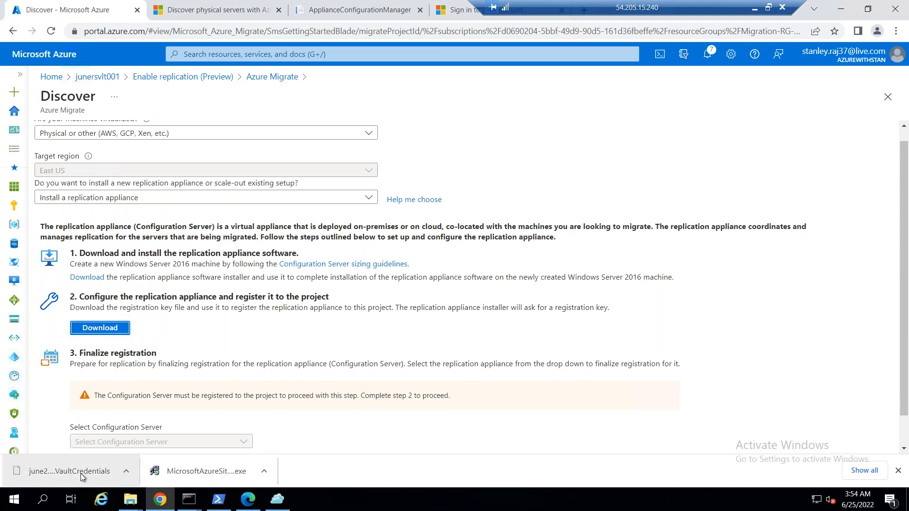
{"action": "left_click", "coordinate": [276, 502]}
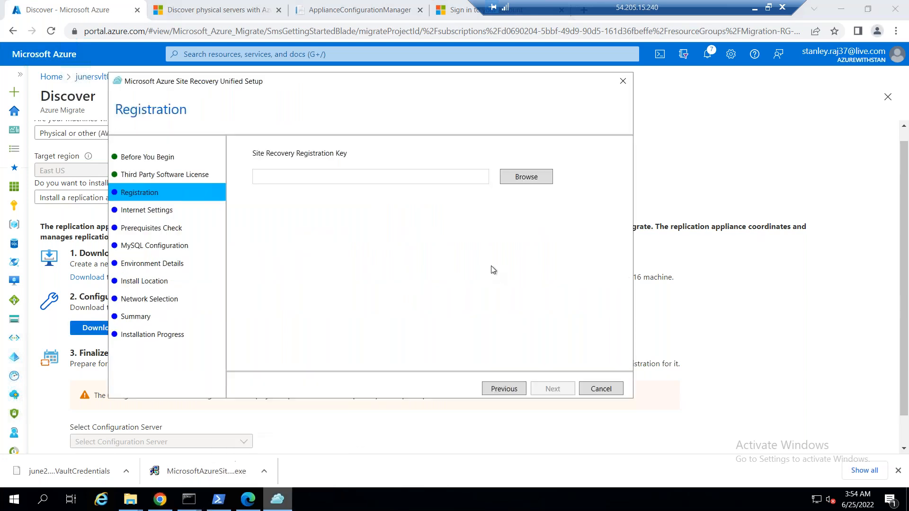
Select the downloaded vault credentials file from the Downloads folder as the Site Recovery Registration Key
{"action": "left_click", "coordinate": [522, 179]}
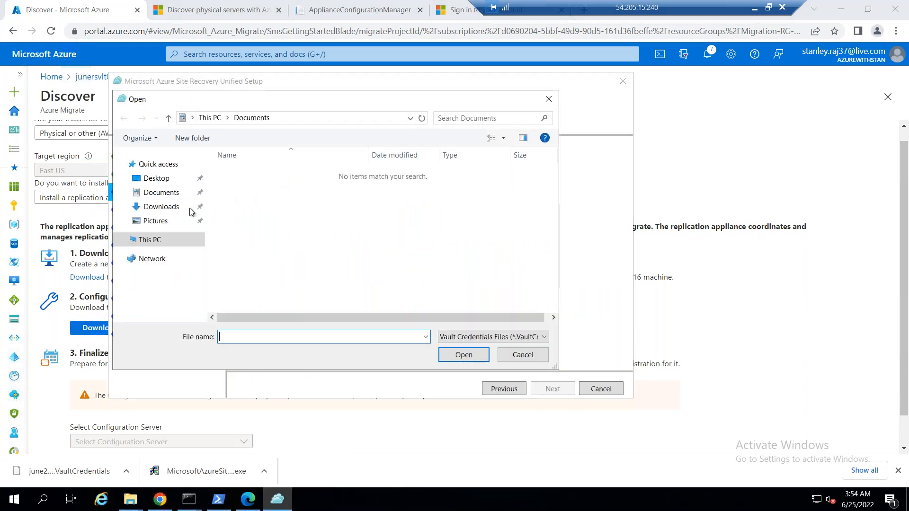
{"action": "left_click", "coordinate": [157, 194]}
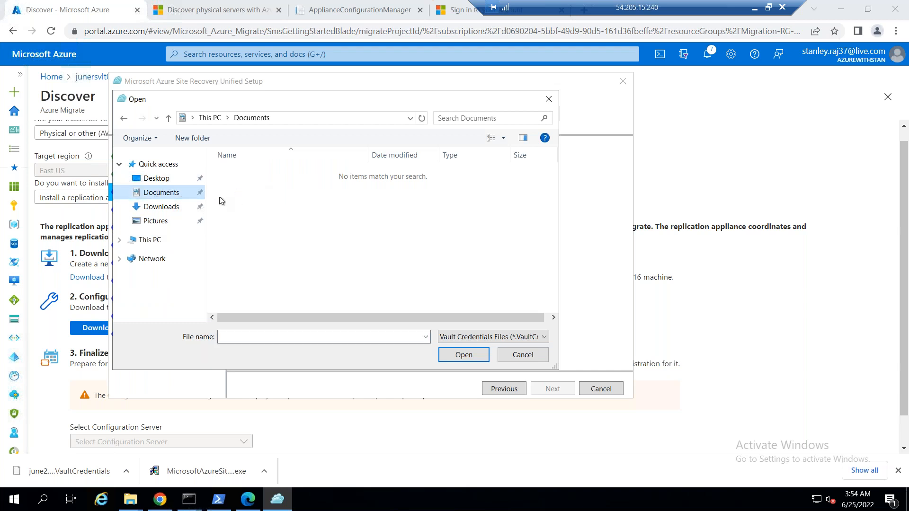
{"action": "left_click", "coordinate": [169, 210]}
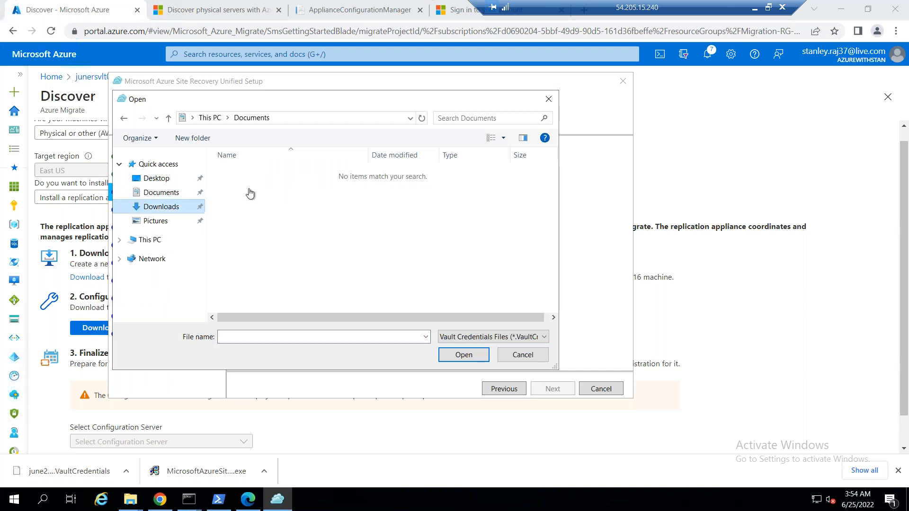
{"action": "double_click", "coordinate": [277, 186]}
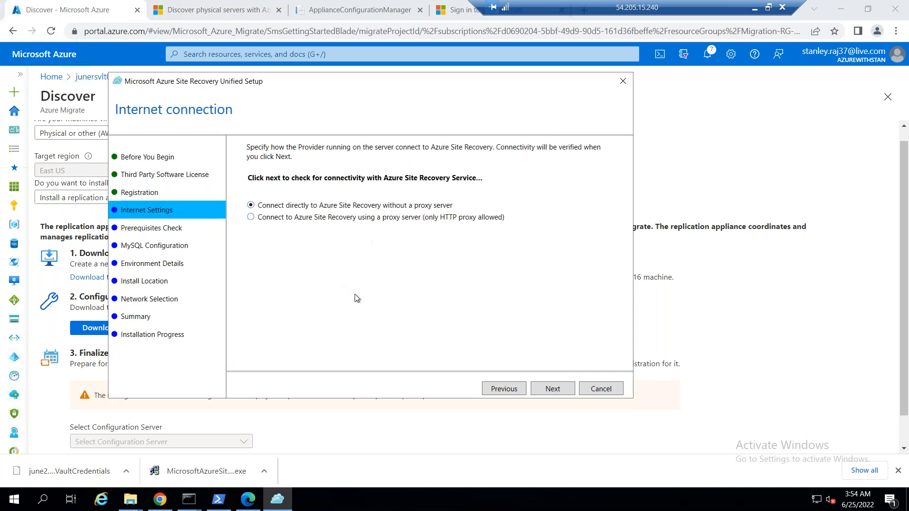
Run the prerequisites check over a direct connection without a proxy server and open the result for the required IIS configurations
{"action": "left_click", "coordinate": [553, 389]}
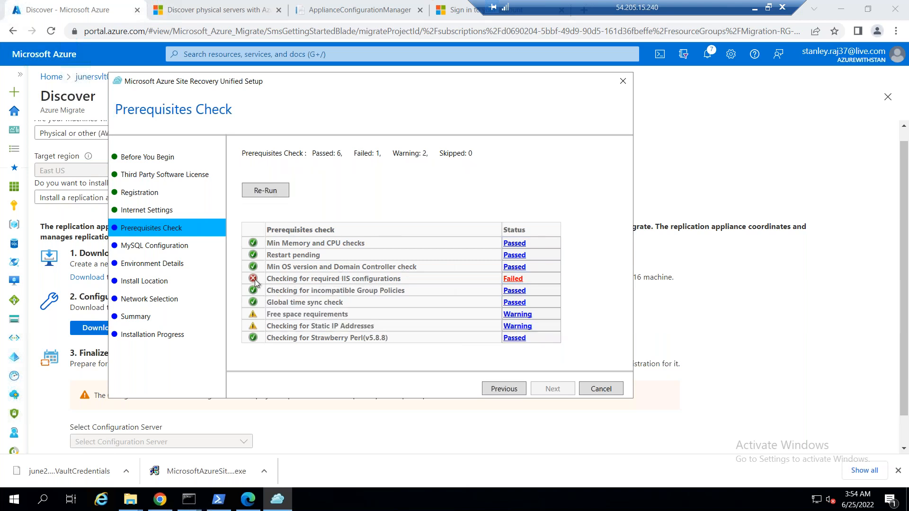
{"action": "left_click", "coordinate": [513, 280]}
{"action": "mouse_move", "coordinate": [511, 282]}
Open Internet Information Services (IIS) Manager with the Run command inetmgr
{"action": "right_click", "coordinate": [14, 504]}
{"action": "left_click", "coordinate": [71, 445]}
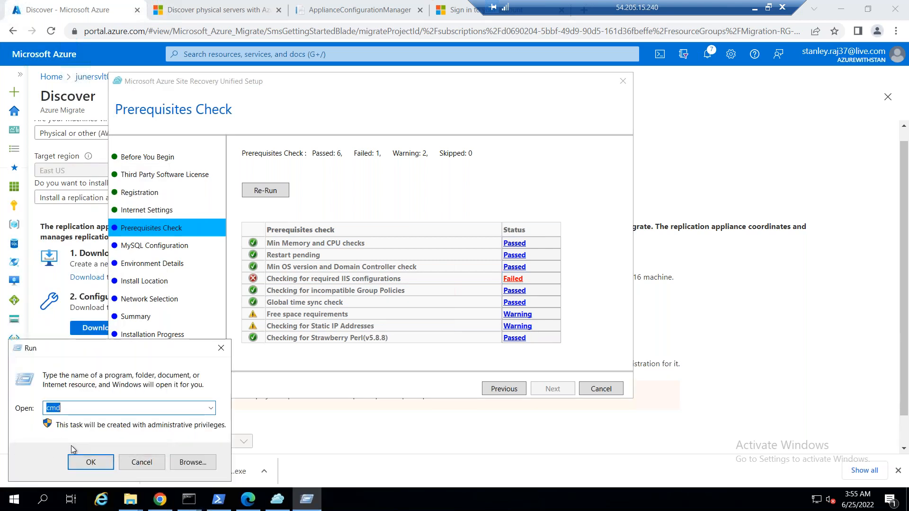
{"action": "type", "text": "inetmgr"}
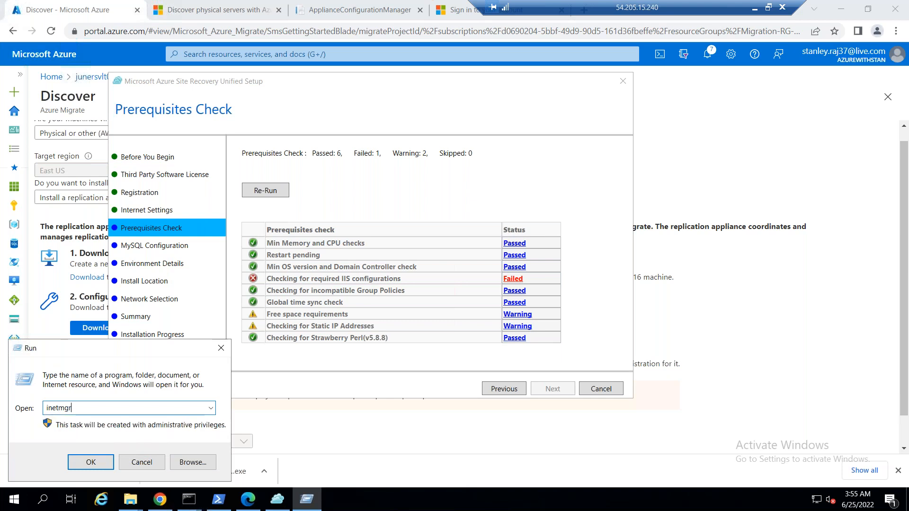
{"action": "key", "text": "Return"}
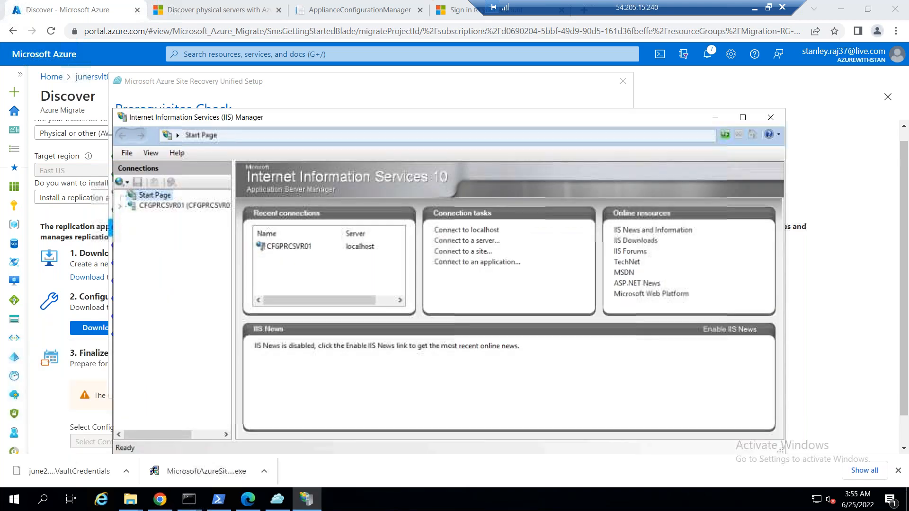
Expand the CFGPRCSVR01 server in the IIS connections and examine its sites, their bindings and the available server options
{"action": "left_click", "coordinate": [188, 208]}
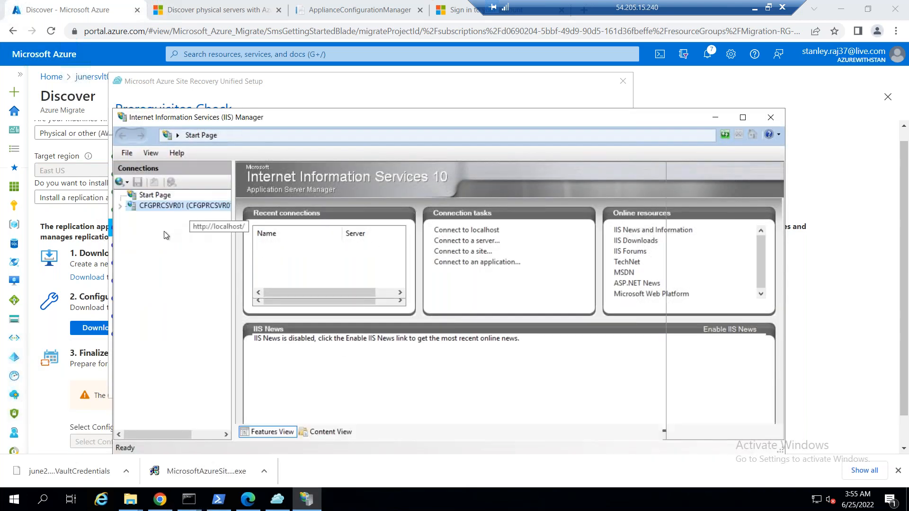
{"action": "left_click", "coordinate": [132, 227]}
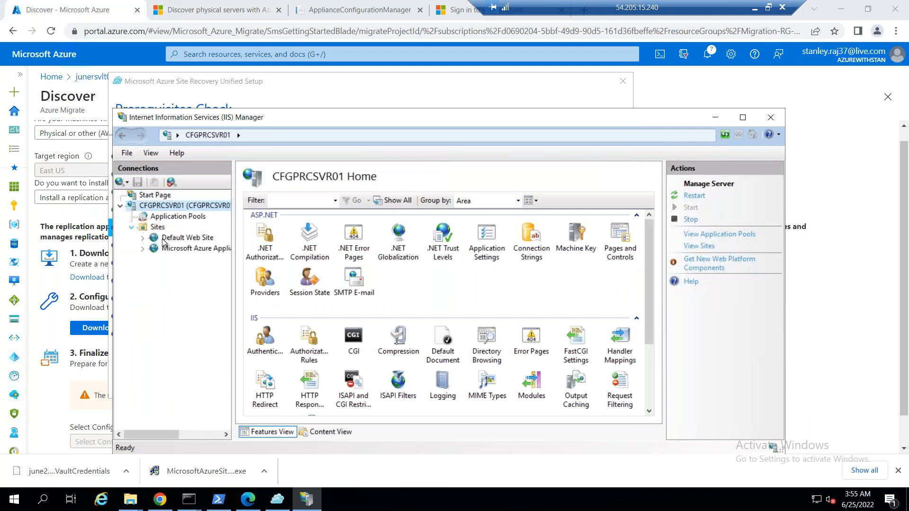
{"action": "right_click", "coordinate": [188, 251]}
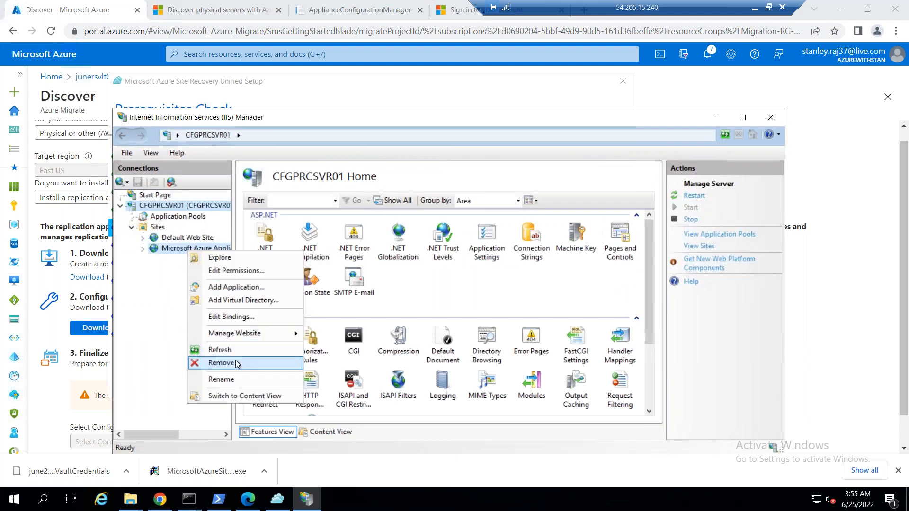
{"action": "left_click", "coordinate": [159, 229]}
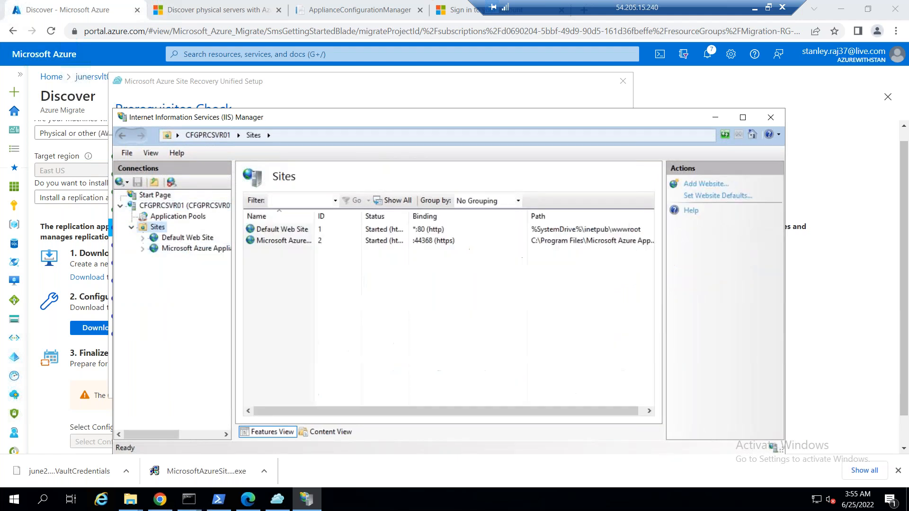
{"action": "left_click", "coordinate": [155, 205]}
{"action": "right_click", "coordinate": [157, 206]}
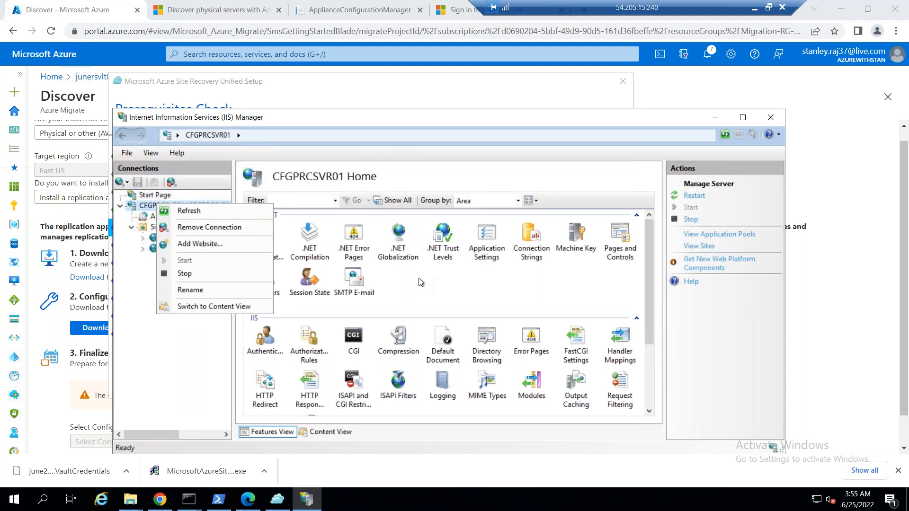
{"action": "left_click", "coordinate": [749, 117]}
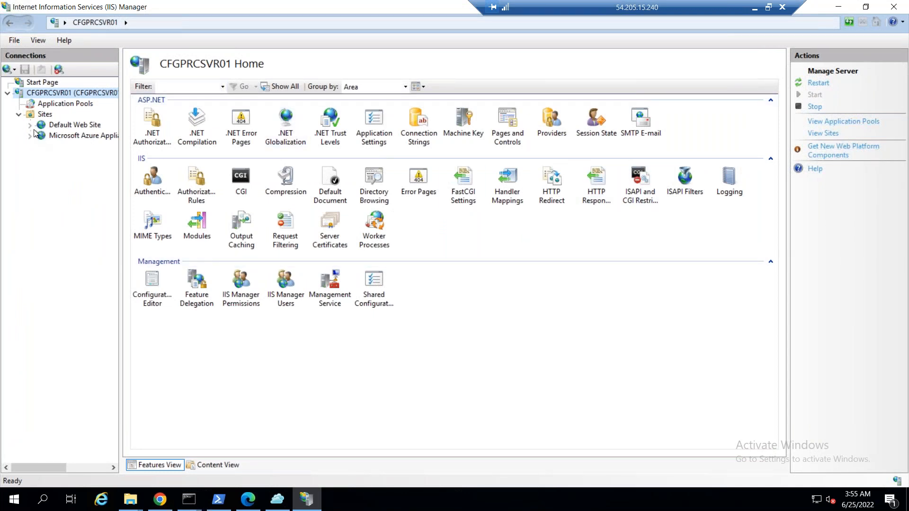
{"action": "left_click", "coordinate": [43, 83]}
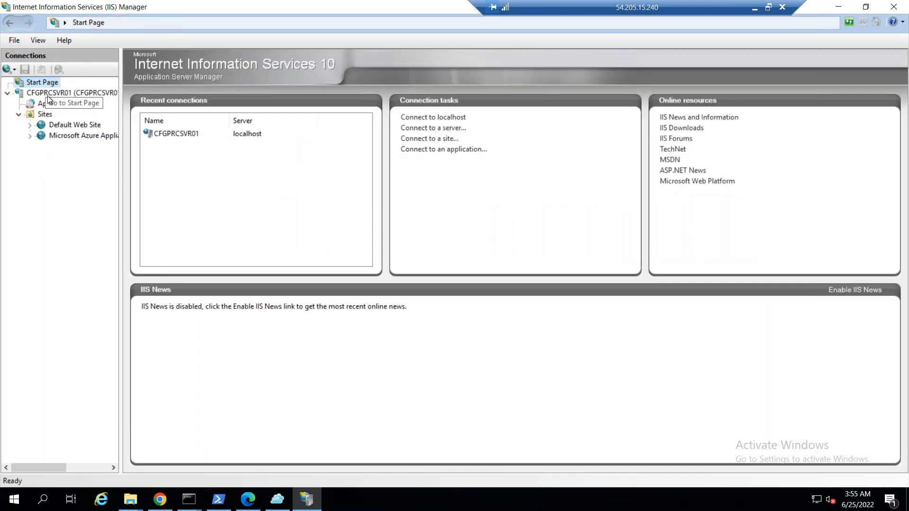
{"action": "left_click", "coordinate": [47, 94]}
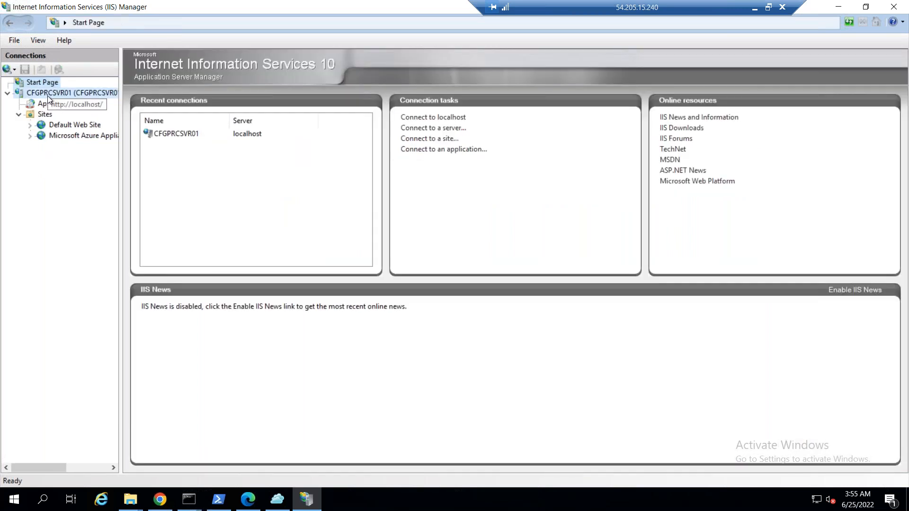
View the advanced settings of the Microsoft Azure Appliance Configuration Manager website and close them
{"action": "right_click", "coordinate": [76, 136]}
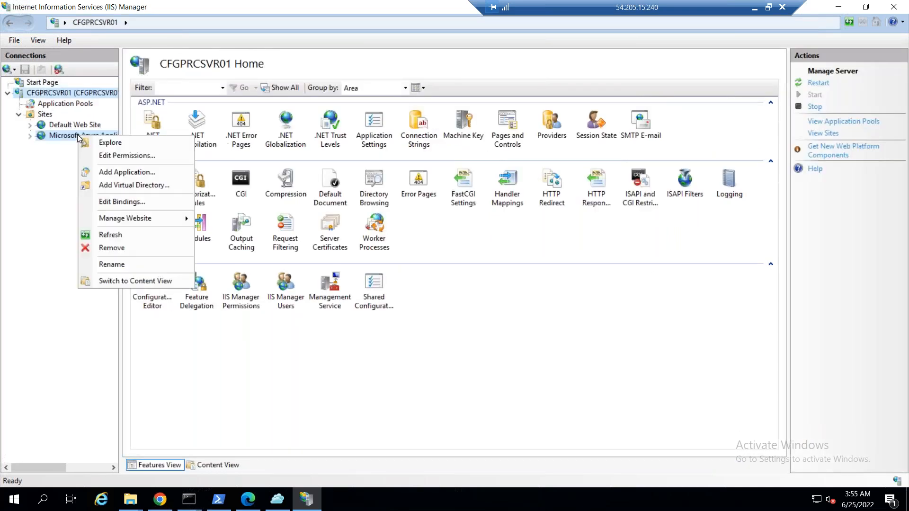
{"action": "mouse_move", "coordinate": [155, 219]}
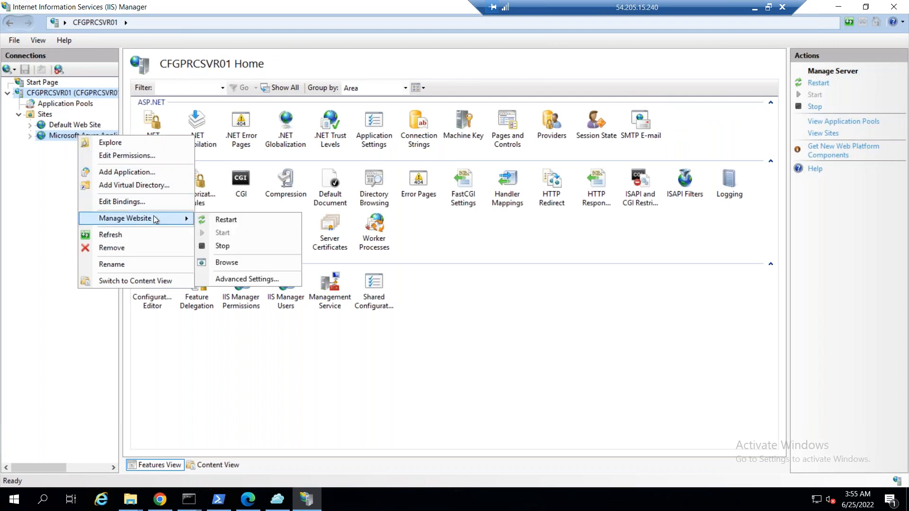
{"action": "left_click", "coordinate": [241, 279]}
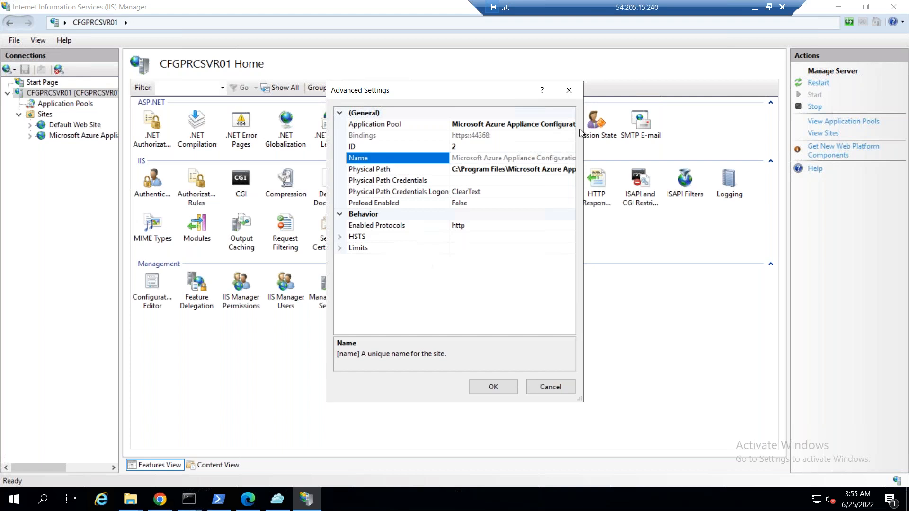
{"action": "left_click", "coordinate": [568, 90]}
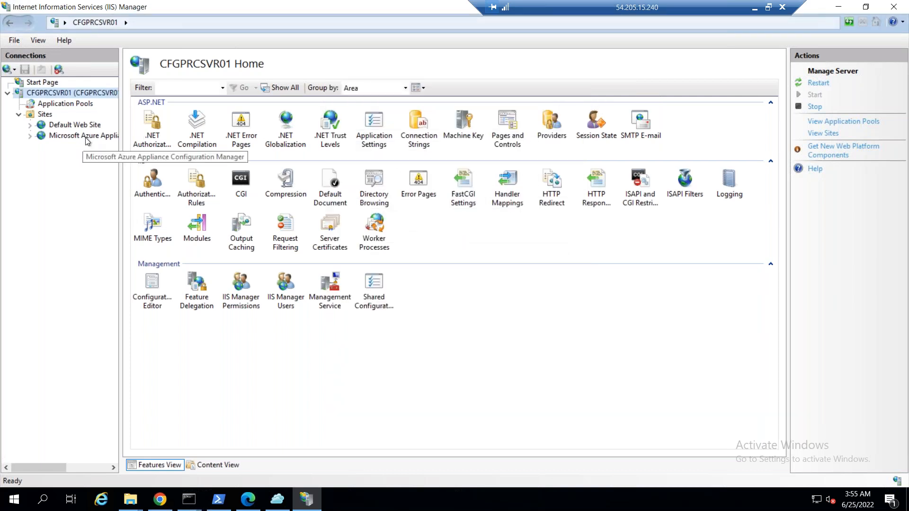
Remove the Microsoft Azure Appliance Configuration Manager website from CFGPRCSVR01 and minimize IIS Manager
{"action": "right_click", "coordinate": [86, 137]}
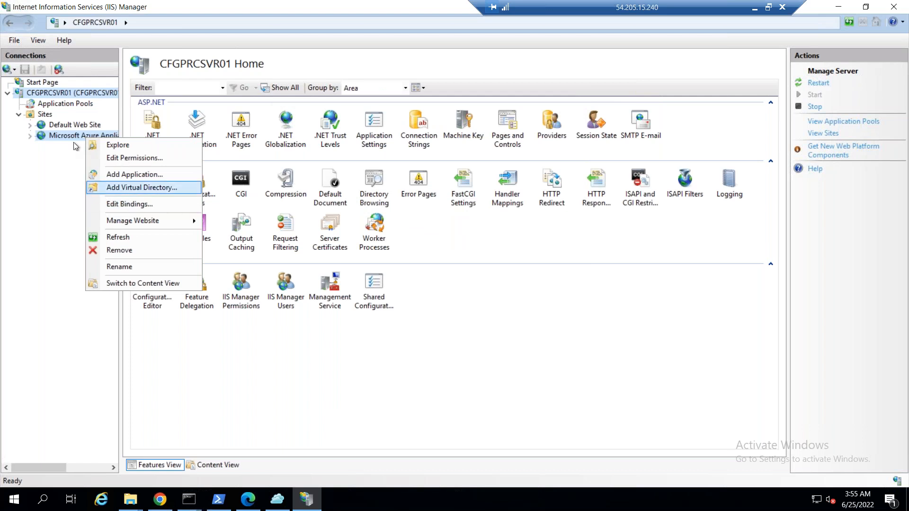
{"action": "left_click", "coordinate": [119, 250]}
{"action": "left_click", "coordinate": [436, 293]}
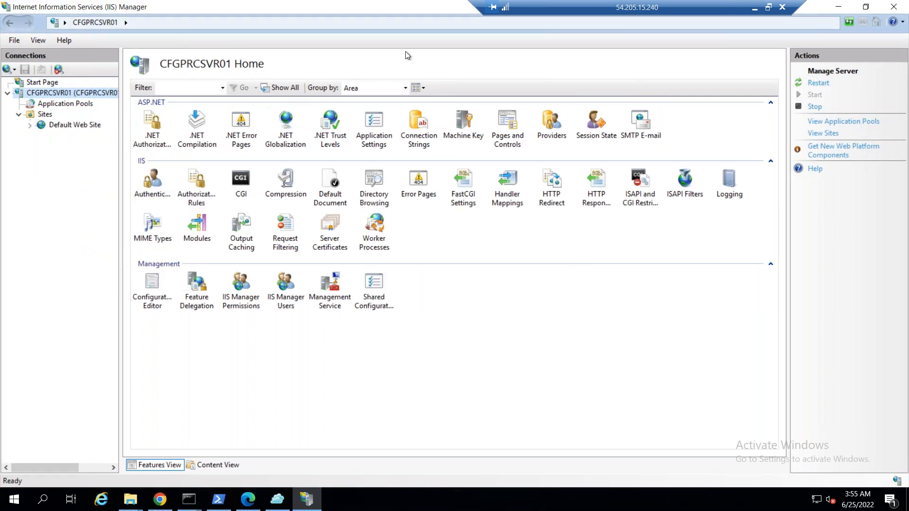
{"action": "left_click_drag", "start_coordinate": [397, 12], "coordinate": [401, 209]}
{"action": "left_click", "coordinate": [601, 191]}
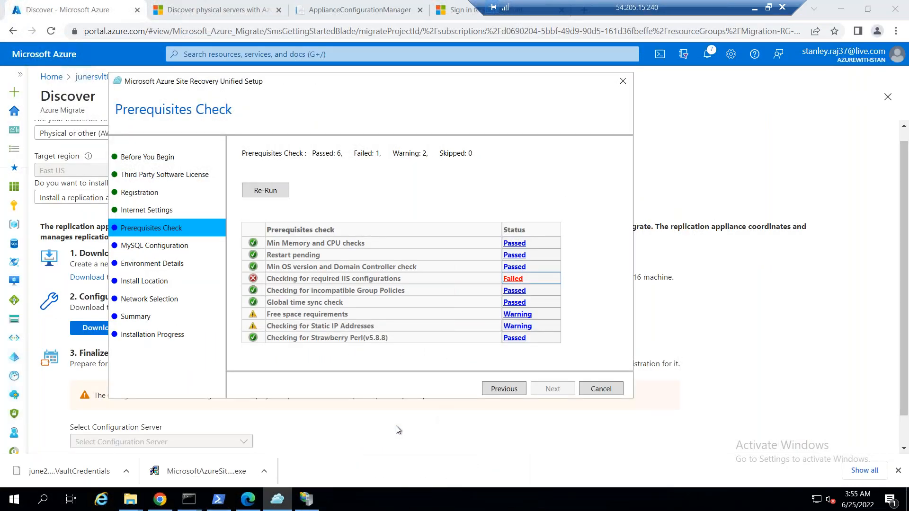
Restart the CFGPRCSVR01 web server in IIS Manager and return to the setup's Prerequisites Check page
{"action": "left_click", "coordinate": [303, 499]}
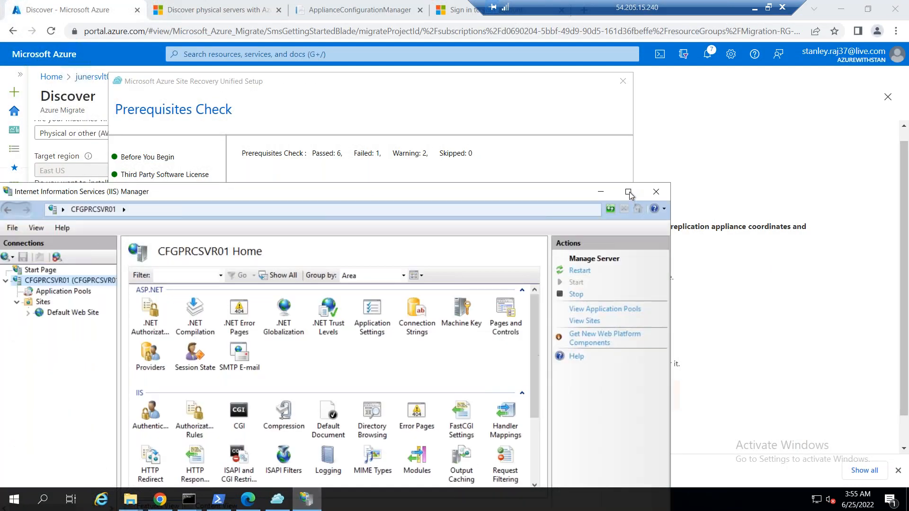
{"action": "left_click", "coordinate": [628, 191]}
{"action": "left_click", "coordinate": [818, 84]}
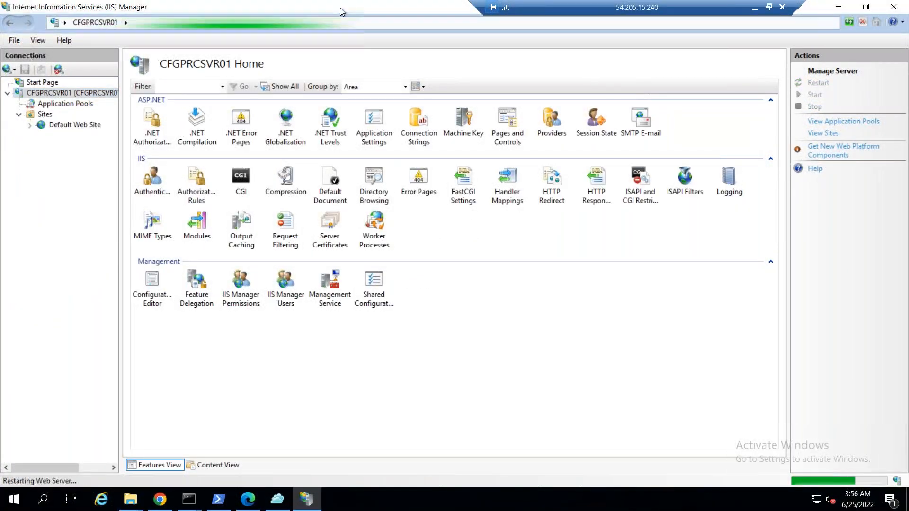
{"action": "left_click_drag", "start_coordinate": [342, 11], "coordinate": [538, 180]}
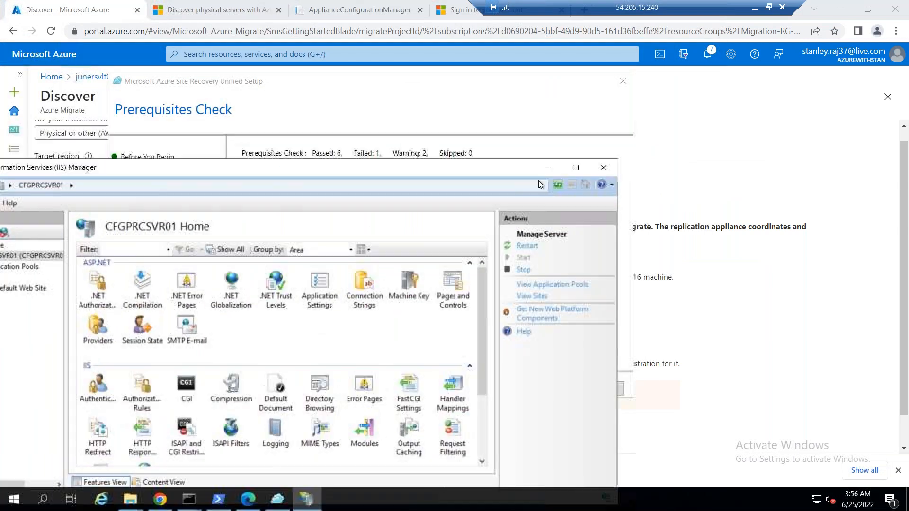
{"action": "left_click", "coordinate": [548, 168]}
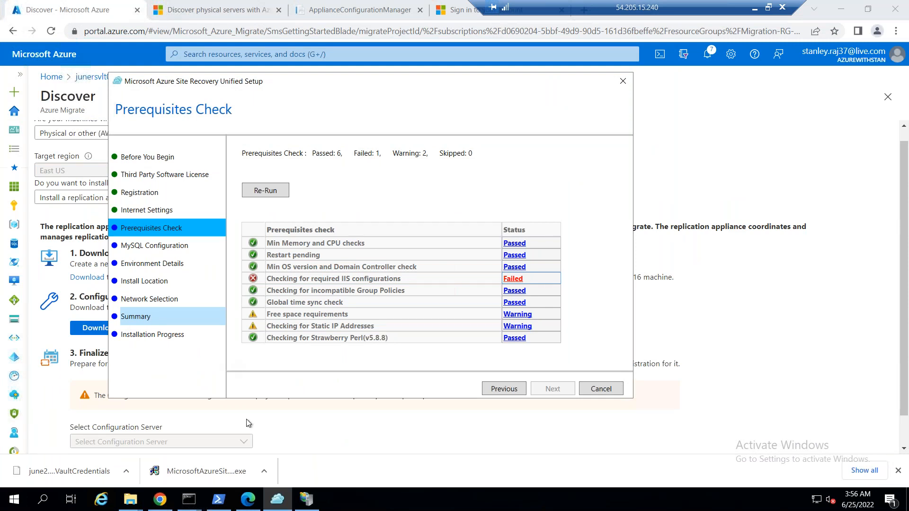
Re-run the prerequisites check in Azure Site Recovery Unified Setup
{"action": "left_click", "coordinate": [306, 498]}
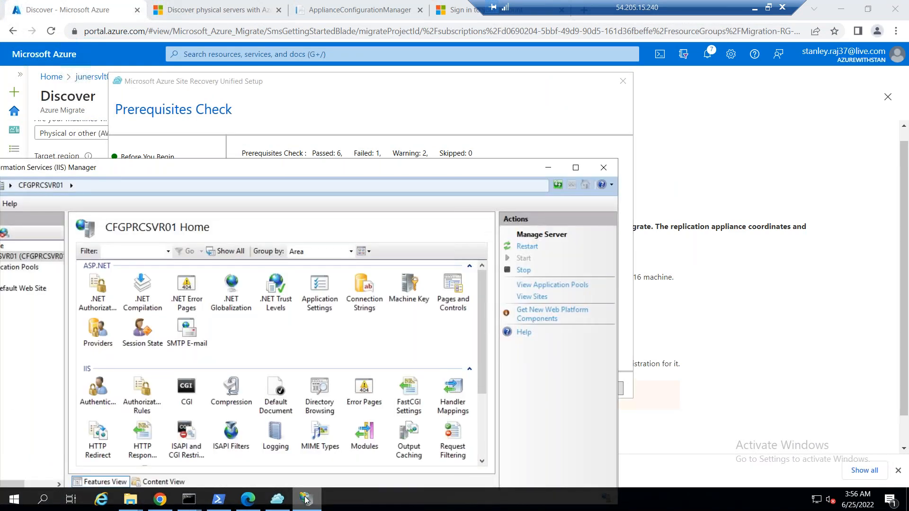
{"action": "left_click", "coordinate": [306, 499]}
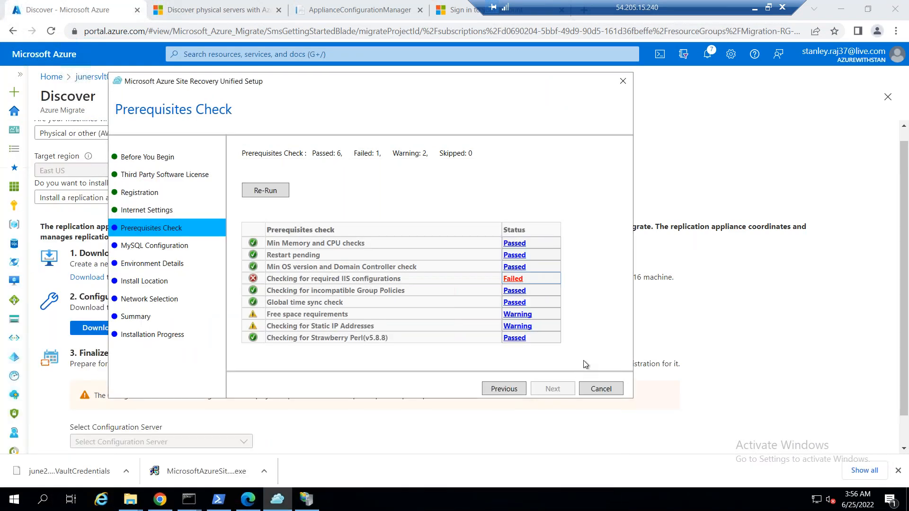
{"action": "left_click", "coordinate": [276, 192]}
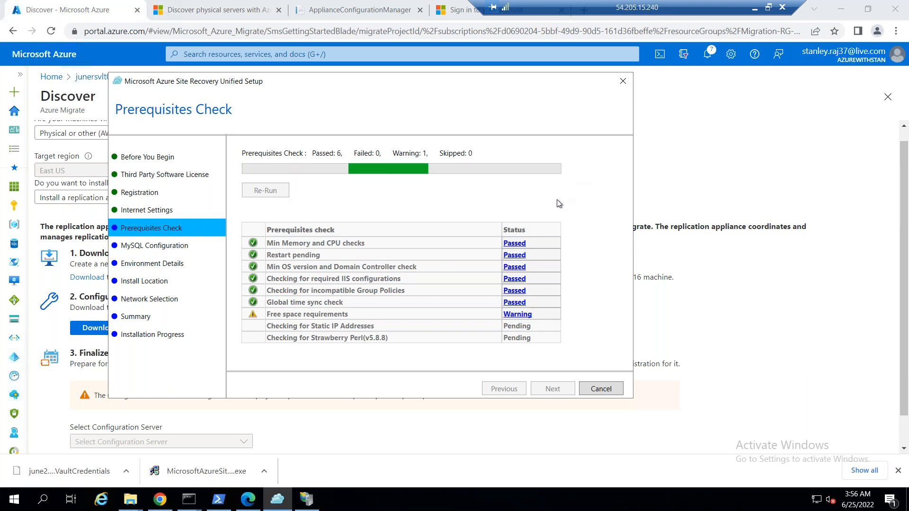
{"action": "mouse_move", "coordinate": [517, 317]}
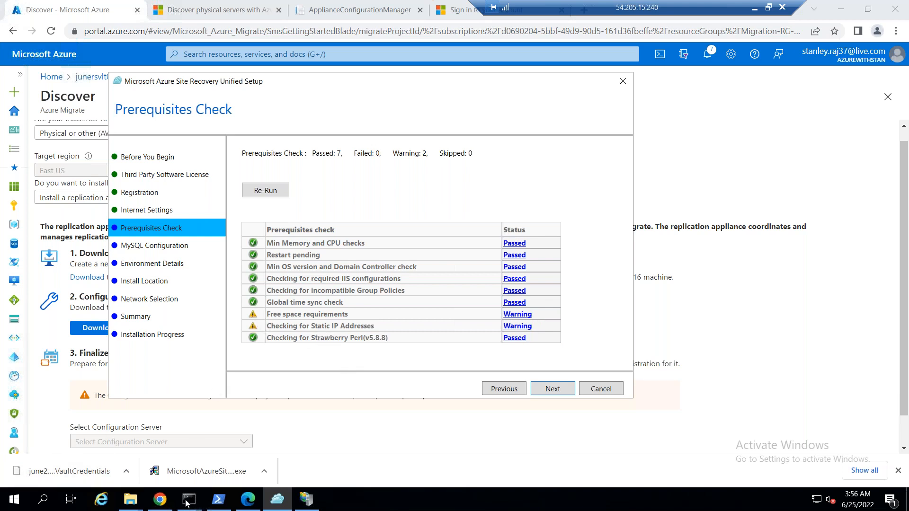
Check the server's IP configuration with ipconfig in the Command Prompt and return to the Prerequisites Check page
{"action": "mouse_move", "coordinate": [189, 507]}
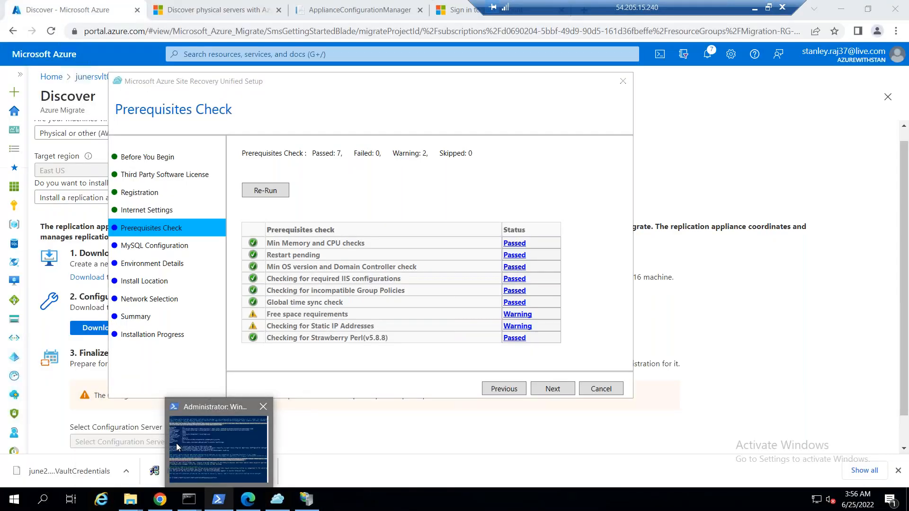
{"action": "left_click", "coordinate": [218, 500]}
{"action": "mouse_move", "coordinate": [191, 506]}
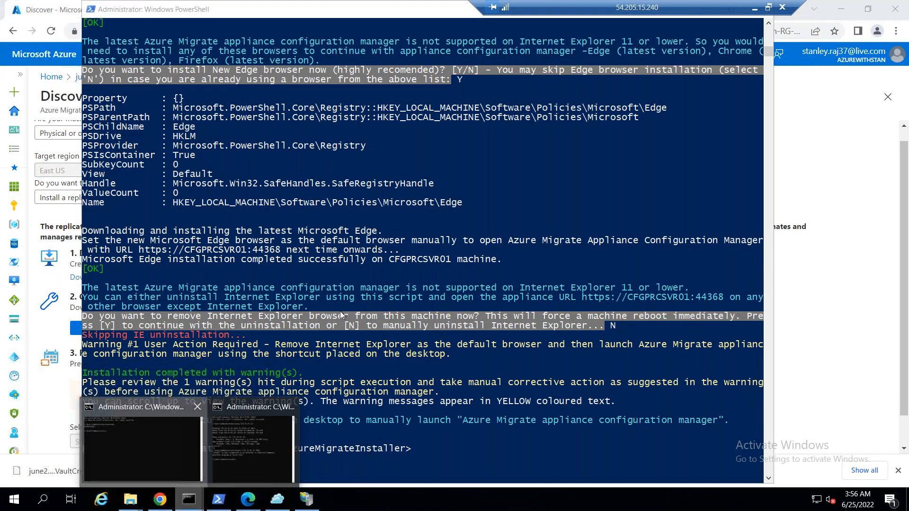
{"action": "left_click", "coordinate": [189, 443]}
{"action": "type", "text": "ipconfig"}
{"action": "key", "text": "Return"}
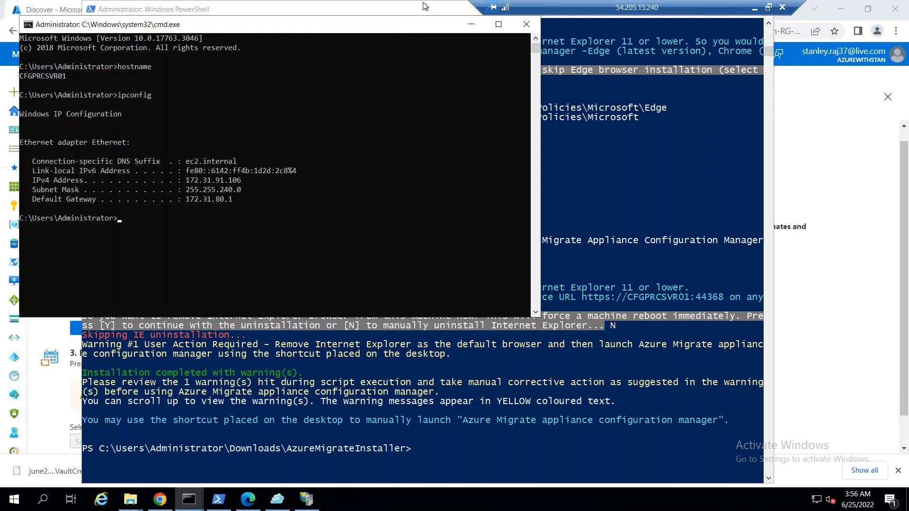
{"action": "left_click_drag", "start_coordinate": [399, 26], "coordinate": [356, 76]}
{"action": "left_click", "coordinate": [374, 14]}
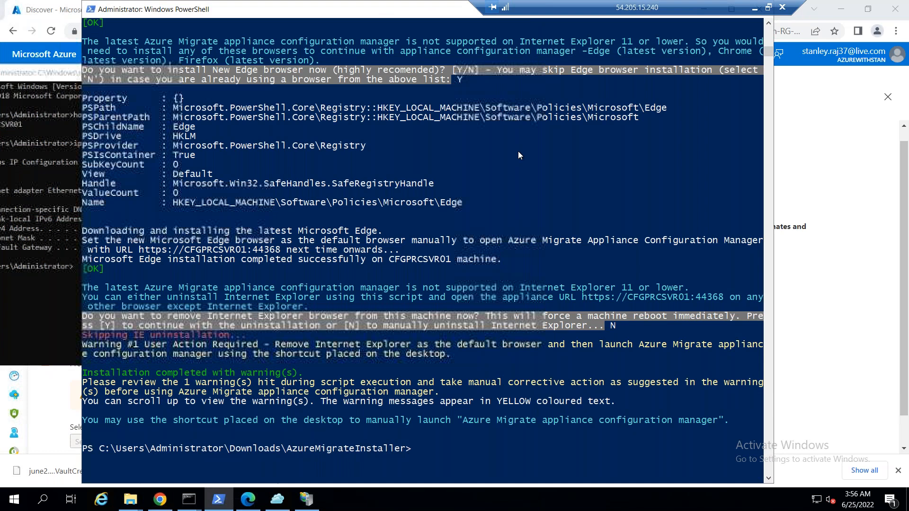
{"action": "left_click_drag", "start_coordinate": [518, 151], "coordinate": [523, 157]}
{"action": "left_click", "coordinate": [854, 154]}
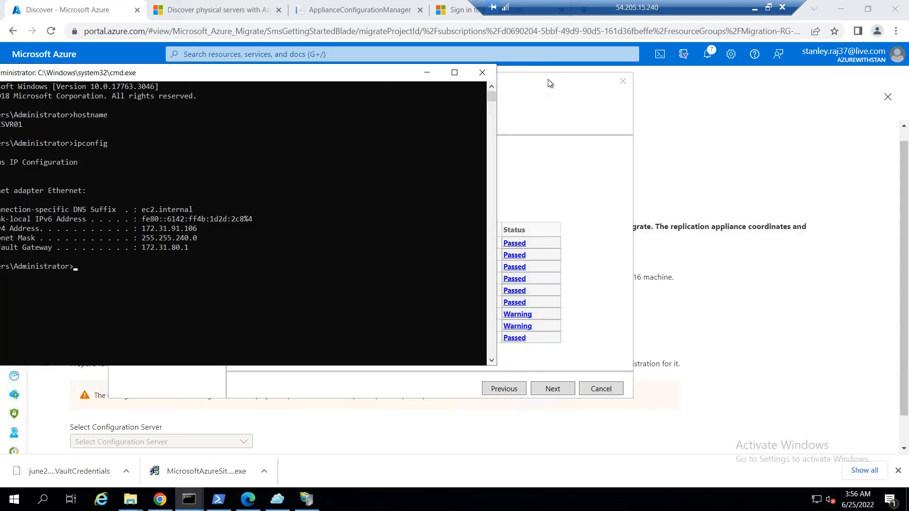
{"action": "left_click", "coordinate": [563, 101]}
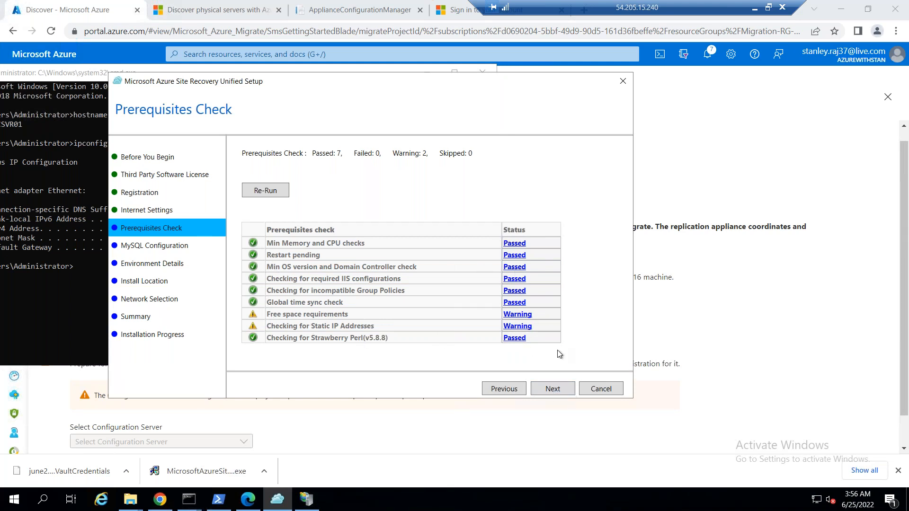
Proceed to the MySQL configuration, enter the MySQL root password and the svsystems database password, and continue
{"action": "left_click", "coordinate": [552, 389]}
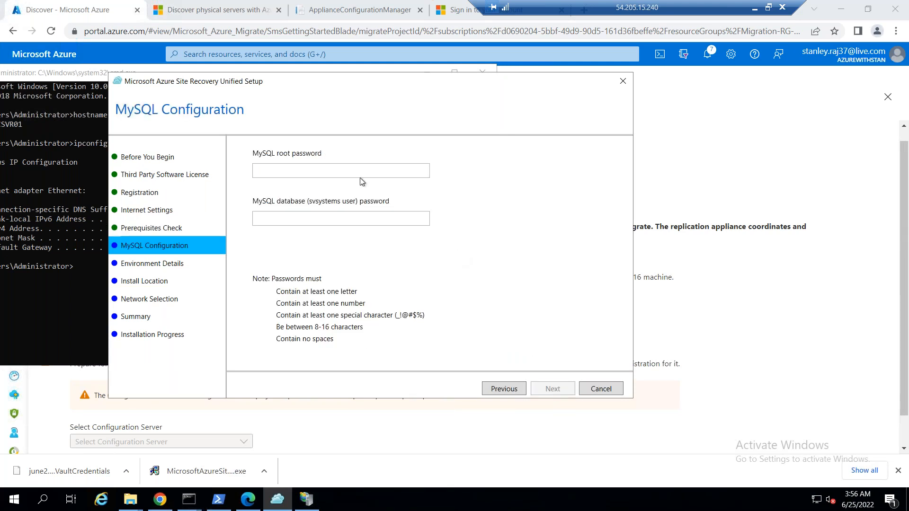
{"action": "left_click", "coordinate": [336, 171]}
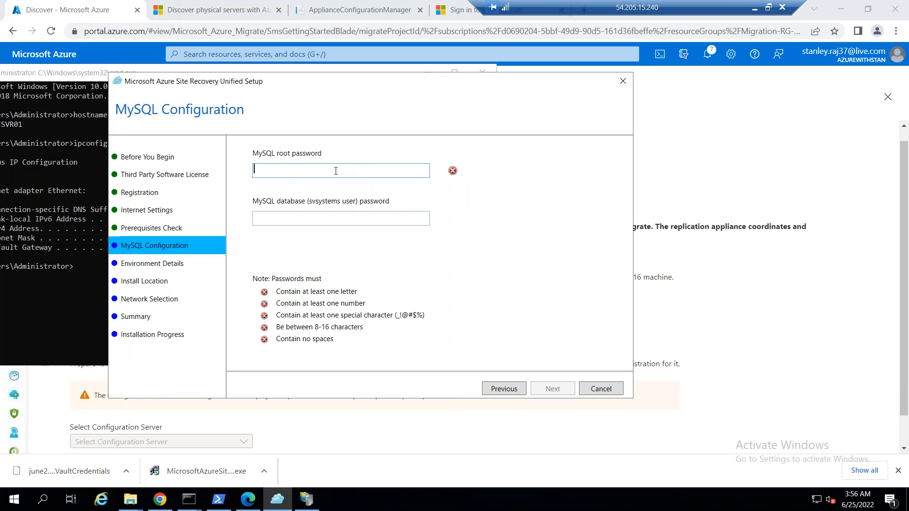
{"action": "type", "text": "••••••••••••"}
{"action": "key", "text": "Tab"}
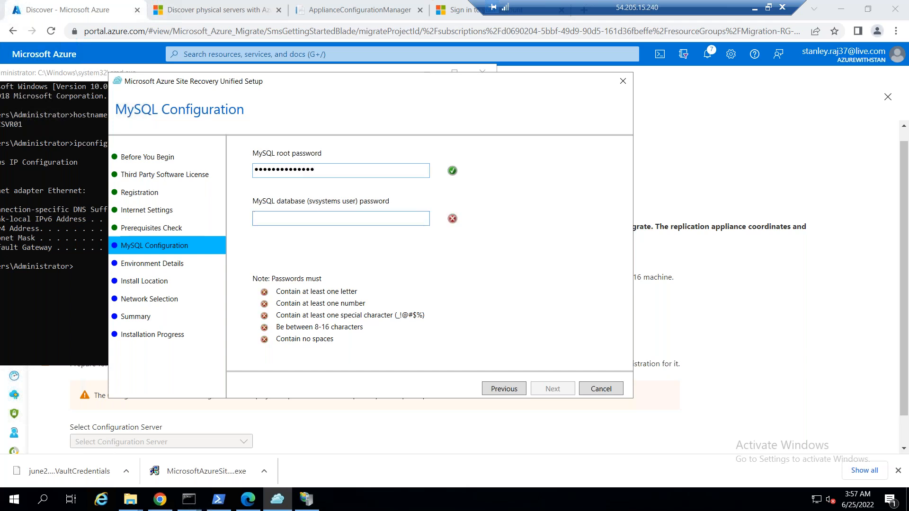
{"action": "type", "text": "•••••••••••"}
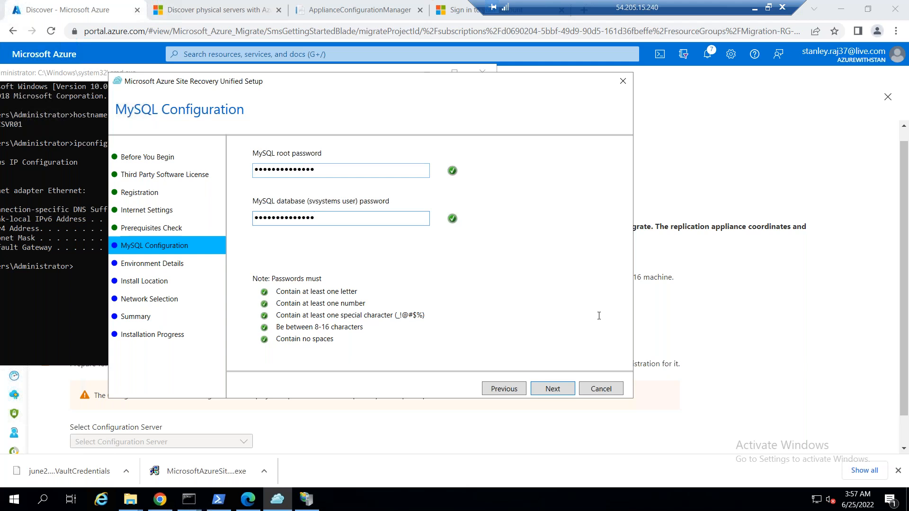
{"action": "left_click", "coordinate": [549, 390]}
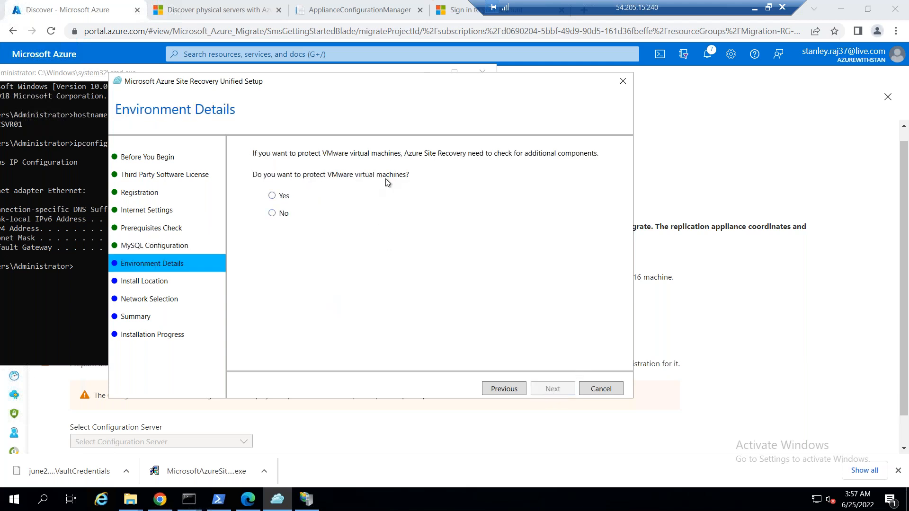
Answer No to protecting VMware virtual machines and continue to the install location
{"action": "left_click", "coordinate": [276, 214]}
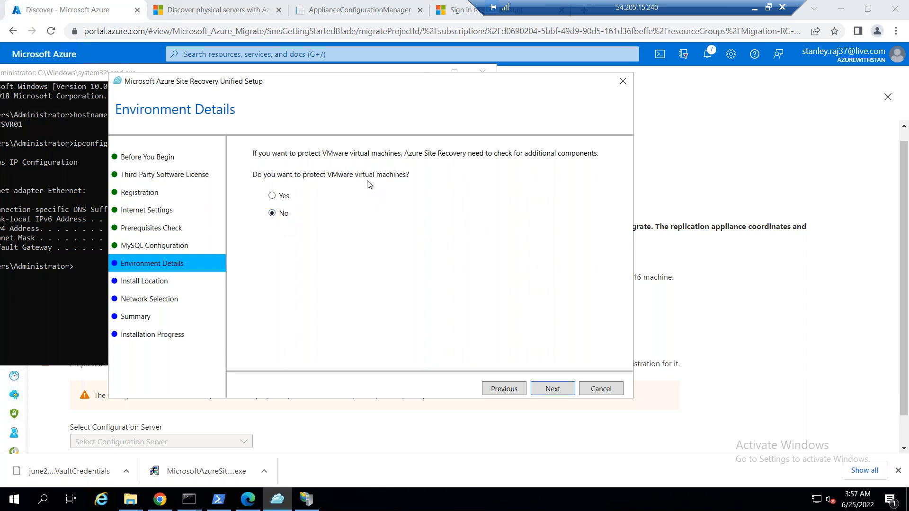
{"action": "left_click", "coordinate": [552, 387]}
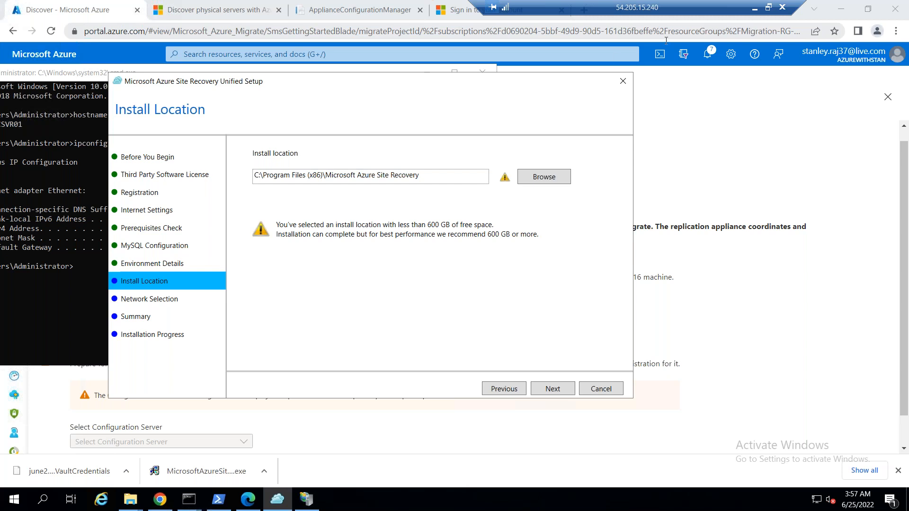
View the 52.207.248.198 remote session, return to the setup on 54.205.15.240 and accept C:\Program Files (x86)\Microsoft Azure Site Recovery as install location
{"action": "left_click", "coordinate": [754, 8]}
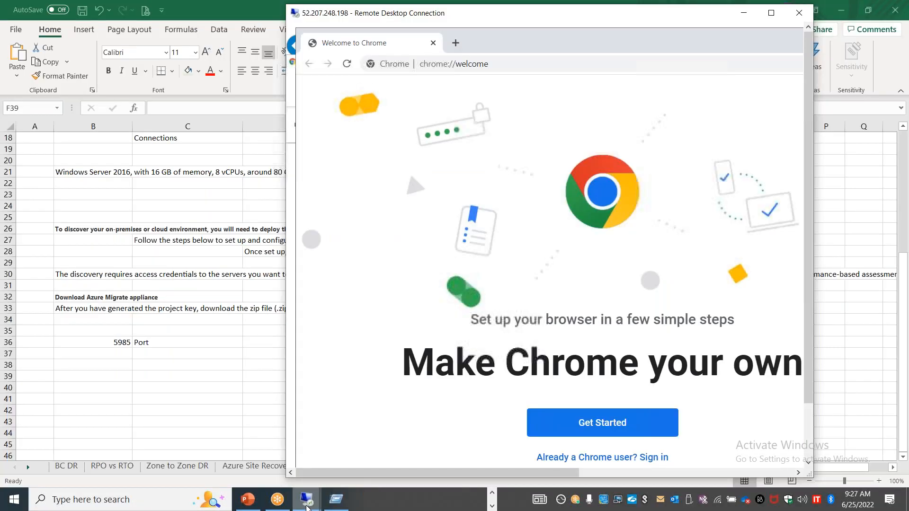
{"action": "mouse_move", "coordinate": [307, 499]}
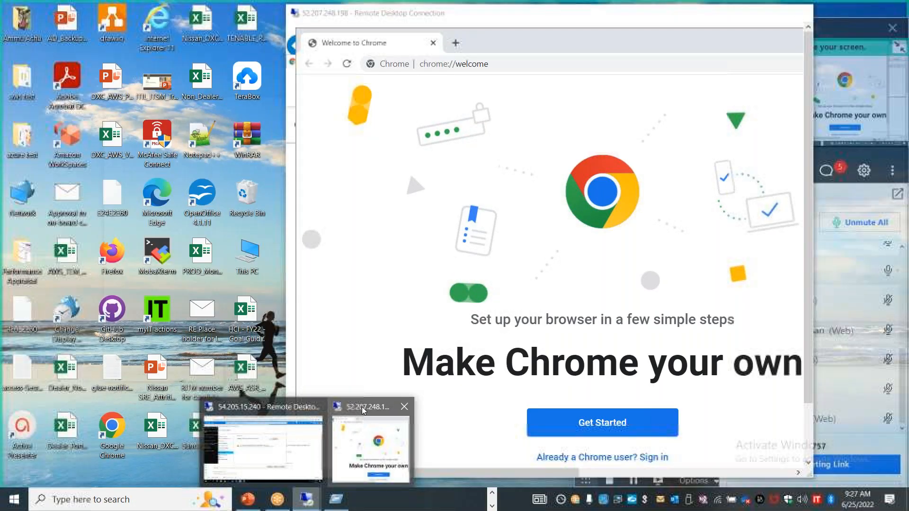
{"action": "left_click", "coordinate": [361, 407]}
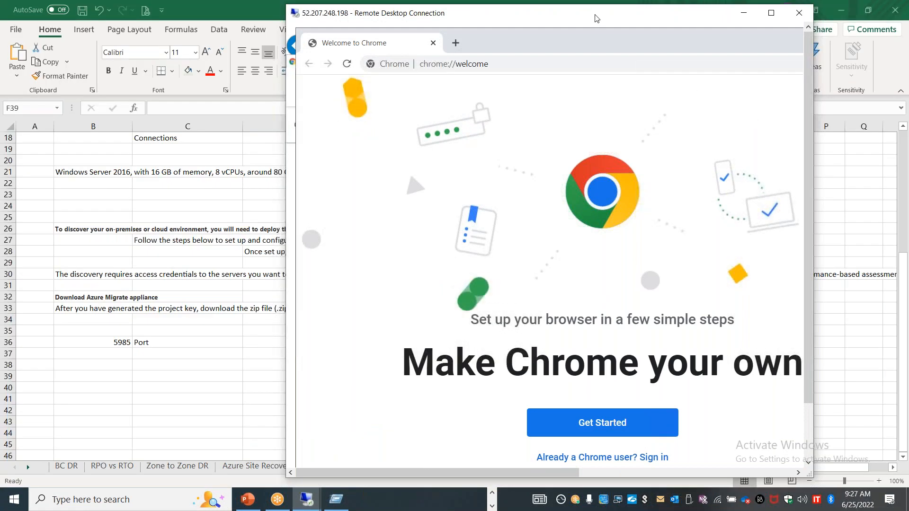
{"action": "double_click", "coordinate": [597, 18]}
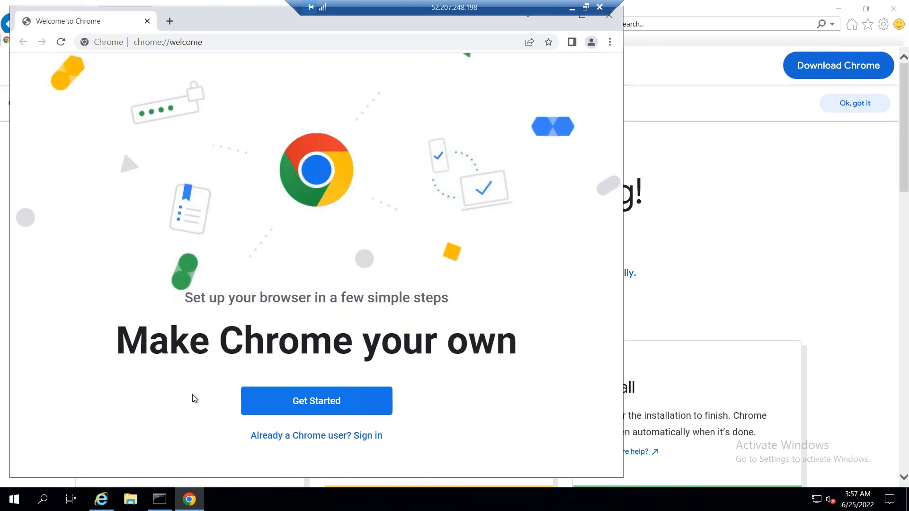
{"action": "left_click", "coordinate": [572, 8]}
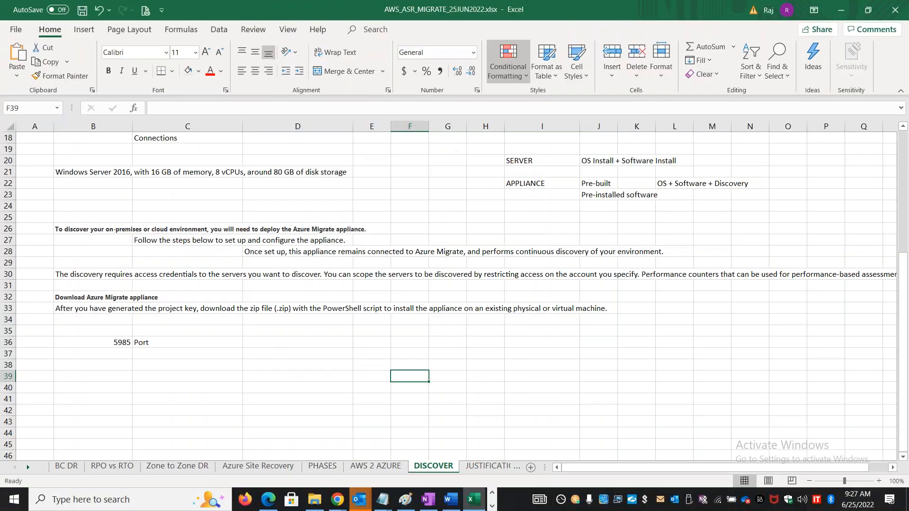
{"action": "left_click", "coordinate": [492, 507]}
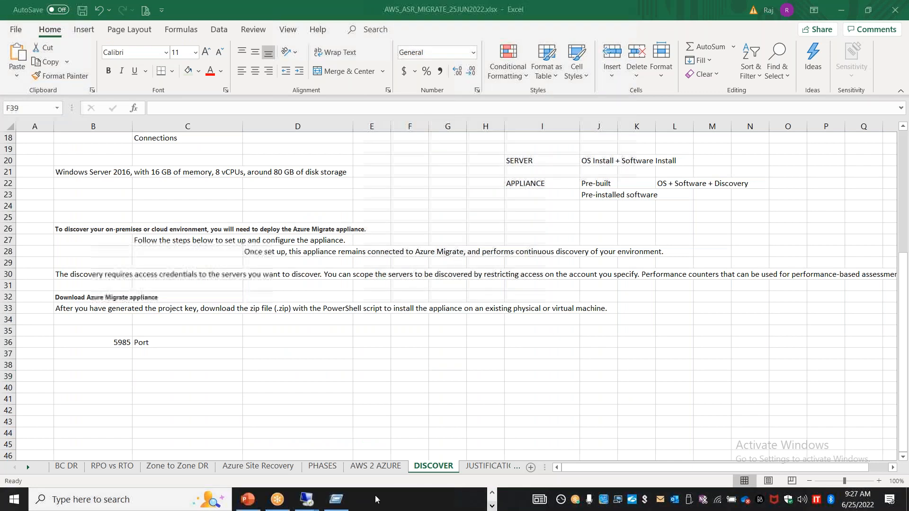
{"action": "left_click", "coordinate": [307, 499]}
{"action": "left_click", "coordinate": [243, 445]}
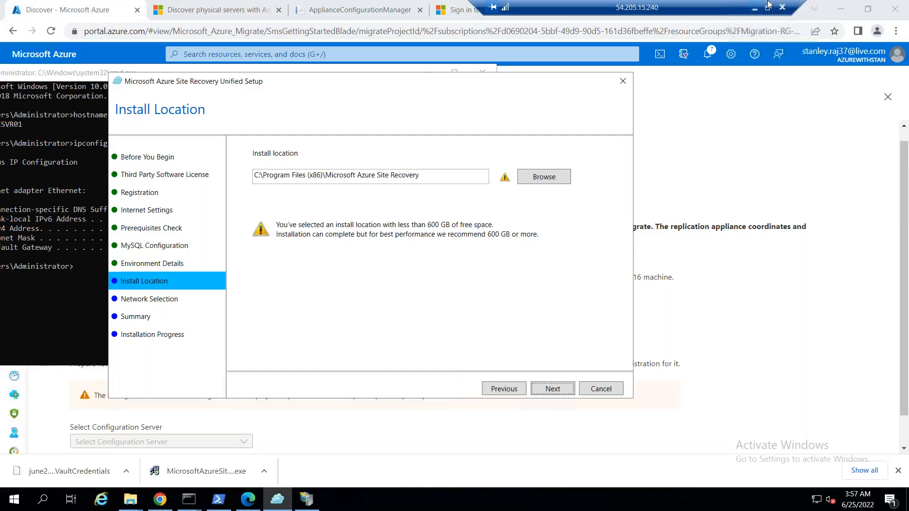
{"action": "left_click", "coordinate": [553, 389]}
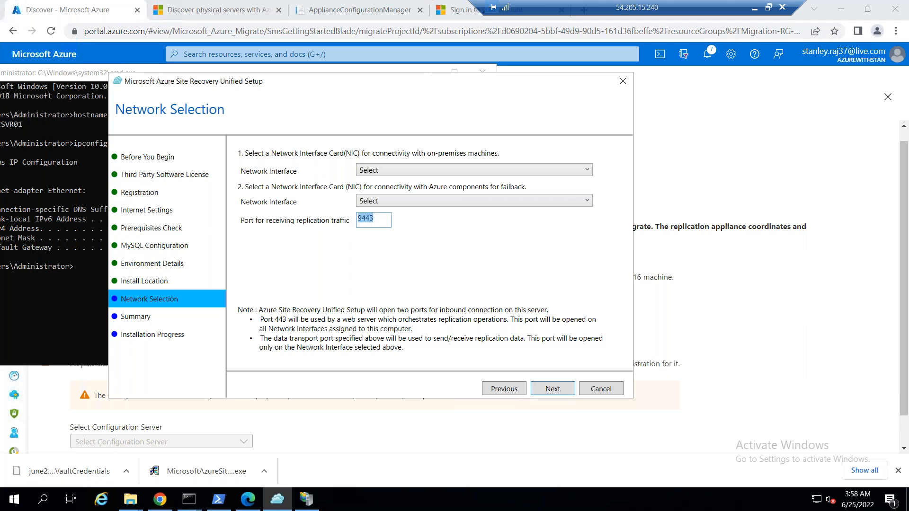
Switch to the Excel workbook, record port 9443 in cell B38 of the DISCOVER sheet and return to the 54.205.15.240 remote session
{"action": "left_click", "coordinate": [755, 6]}
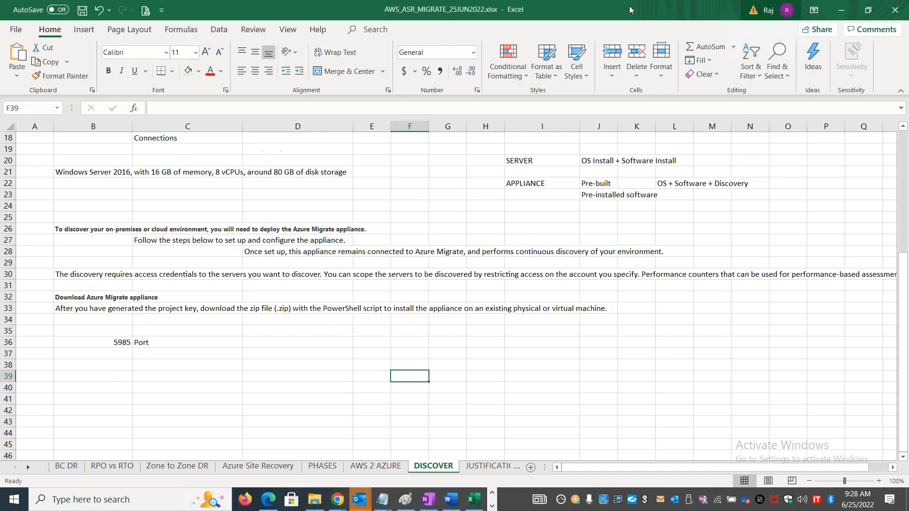
{"action": "left_click", "coordinate": [121, 364]}
{"action": "left_click", "coordinate": [181, 383]}
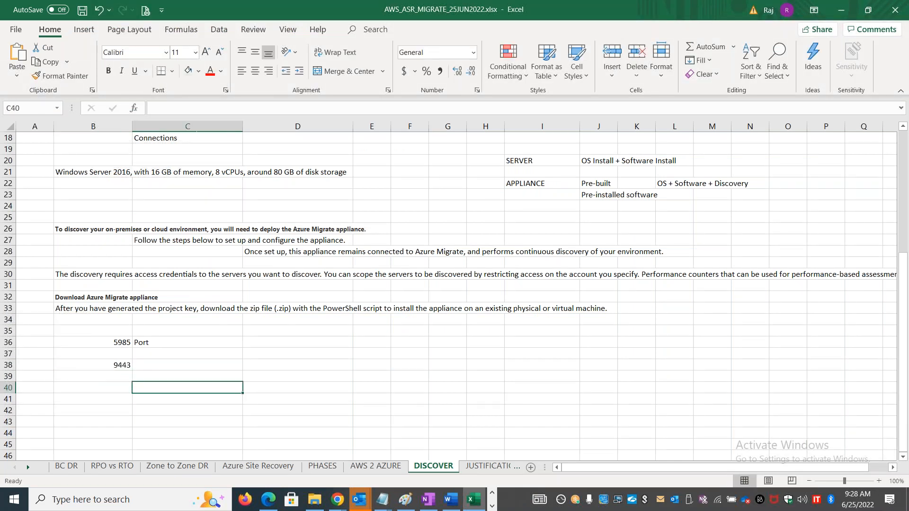
{"action": "left_click", "coordinate": [492, 506]}
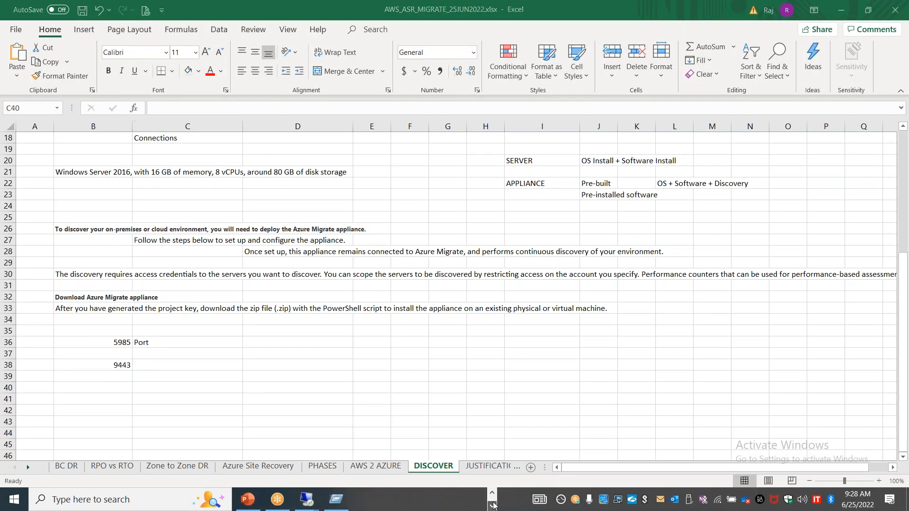
{"action": "mouse_move", "coordinate": [314, 501]}
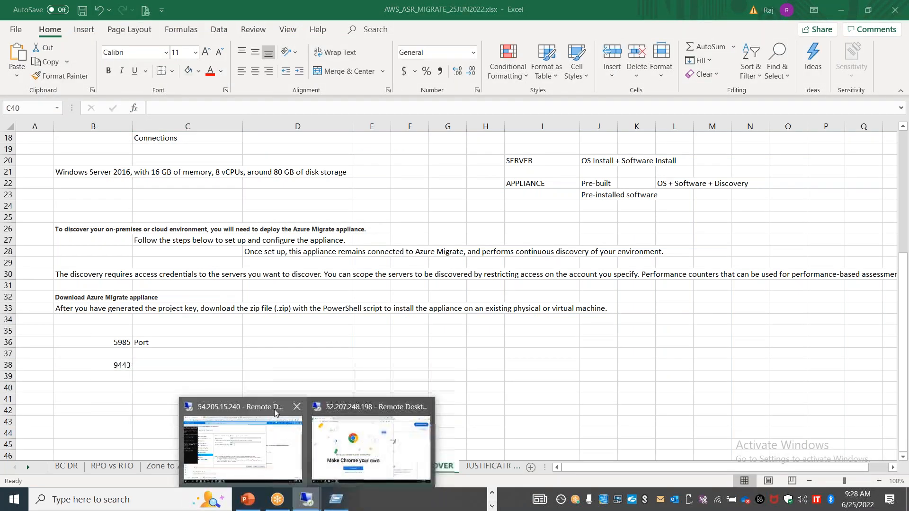
{"action": "left_click", "coordinate": [242, 449]}
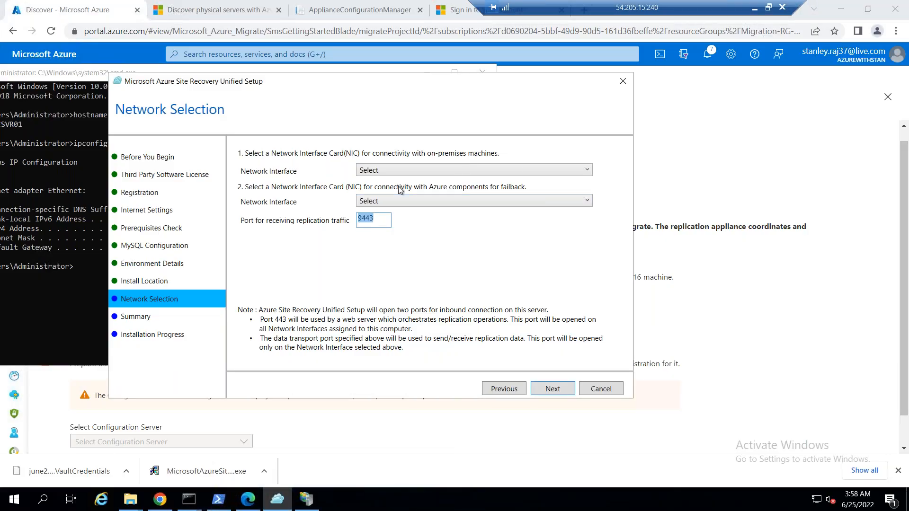
Select Ethernet [172.31.91.106] for both the on-premises and Azure failback connectivity, keep port 9443 and continue to the summary
{"action": "left_click", "coordinate": [419, 171]}
{"action": "left_click", "coordinate": [414, 193]}
{"action": "left_click", "coordinate": [416, 201]}
{"action": "left_click", "coordinate": [398, 226]}
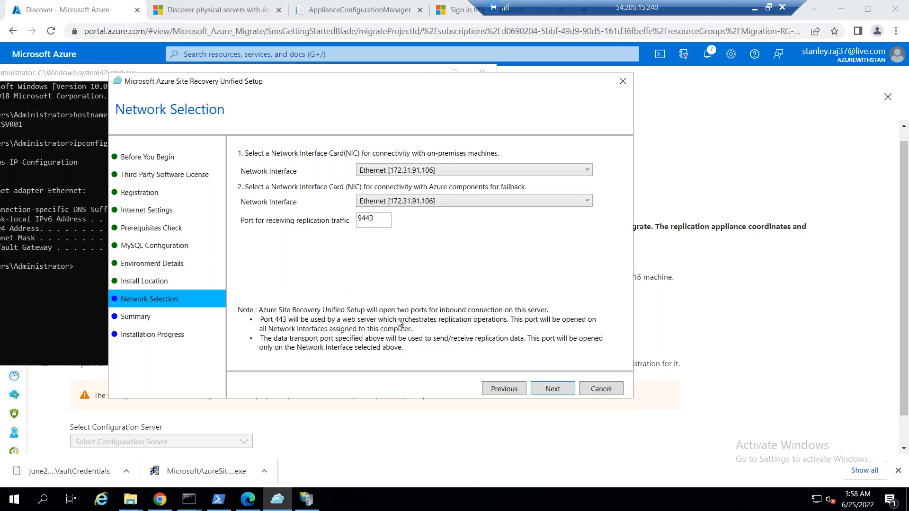
{"action": "left_click", "coordinate": [549, 389]}
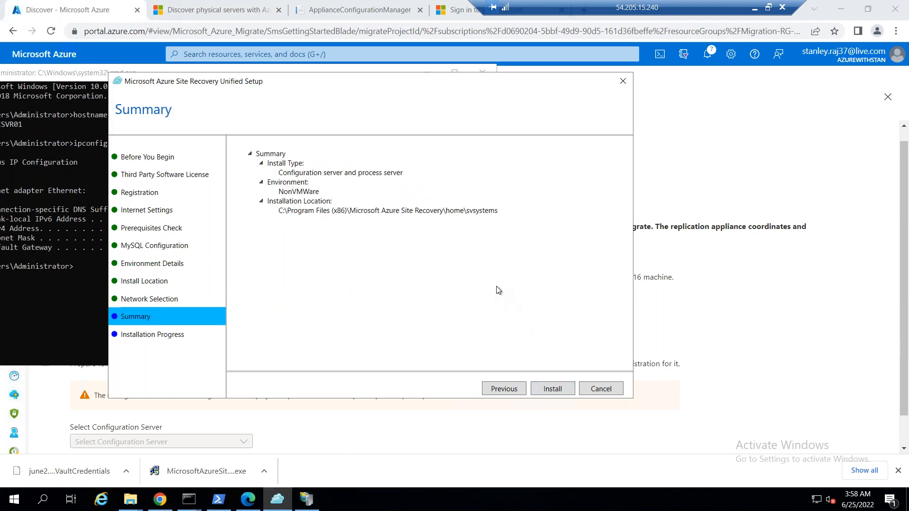
Start the configuration server and process server installation and restore the remote session to a smaller window over the workbook
{"action": "left_click", "coordinate": [553, 387]}
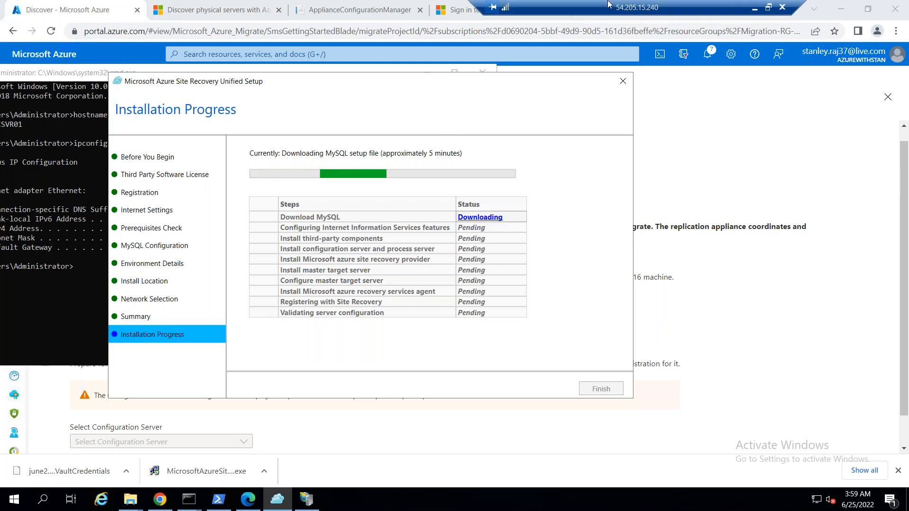
{"action": "left_click", "coordinate": [575, 8]}
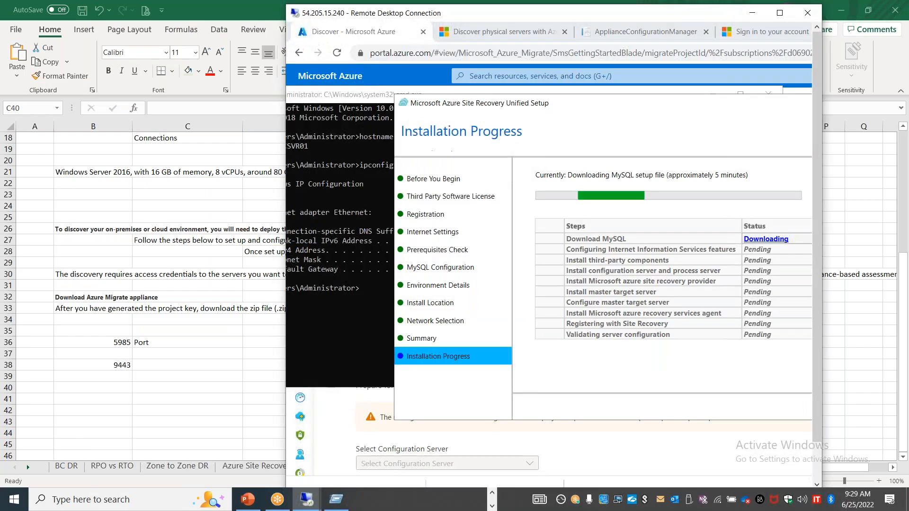
{"action": "left_click_drag", "start_coordinate": [547, 15], "coordinate": [573, 16]}
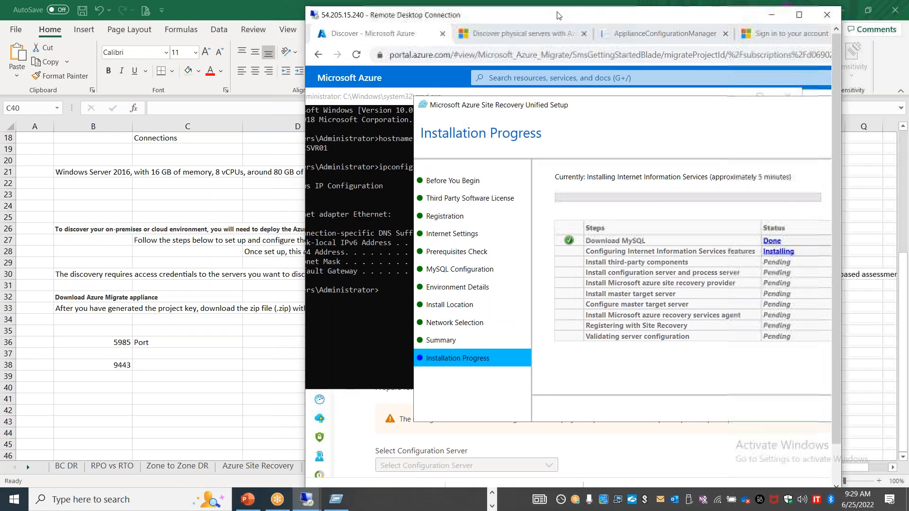
Reposition the 54.205.15.240 remote session window and the Unified Setup window inside it so the full installation progress is in view
{"action": "left_click_drag", "start_coordinate": [848, 173], "coordinate": [901, 172]}
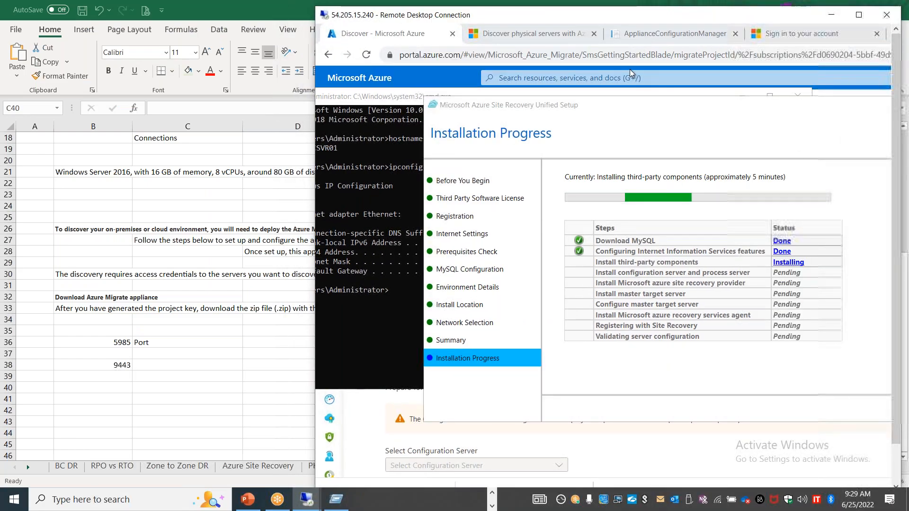
{"action": "mouse_move", "coordinate": [571, 94]}
{"action": "left_mouse_down"}
{"action": "mouse_move", "coordinate": [544, 91]}
{"action": "mouse_move", "coordinate": [571, 88]}
{"action": "left_mouse_up"}
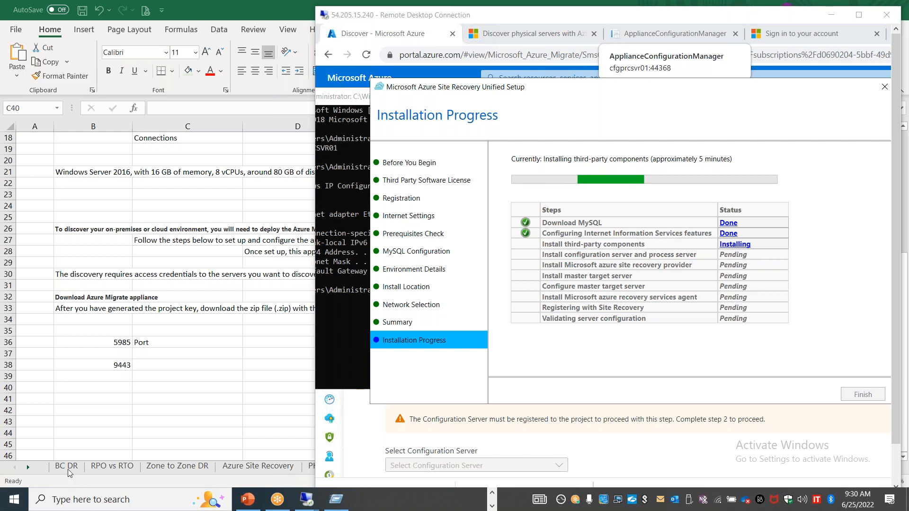
Search the local computer for Timer and open the Alarms & Clock app
{"action": "right_click", "coordinate": [14, 499]}
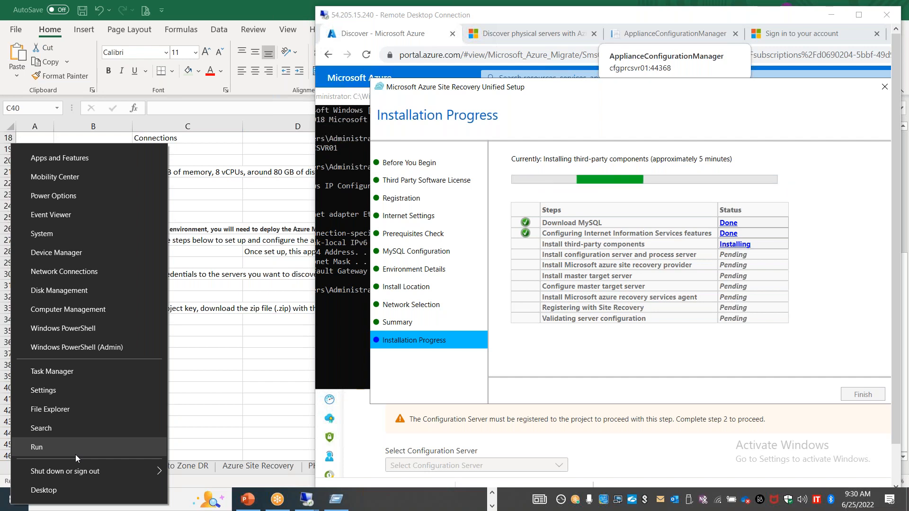
{"action": "left_click", "coordinate": [13, 508]}
{"action": "left_click", "coordinate": [15, 508]}
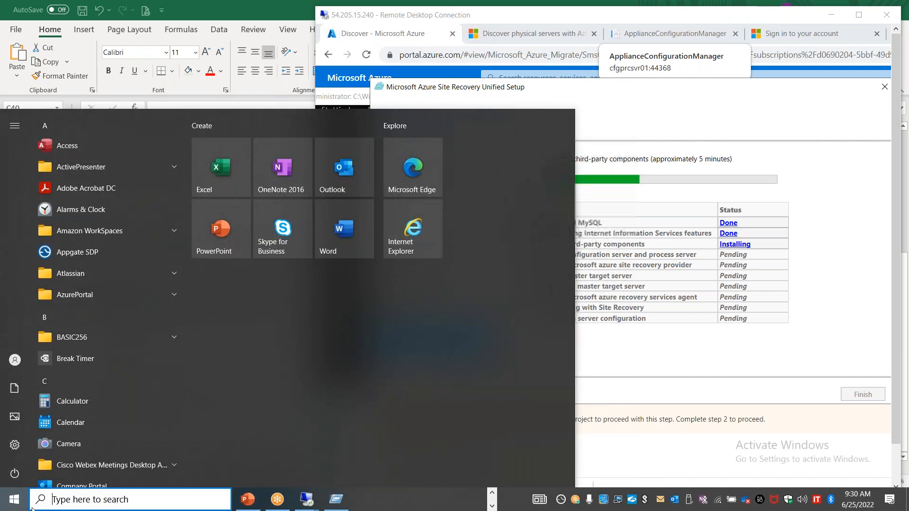
{"action": "left_click", "coordinate": [73, 504]}
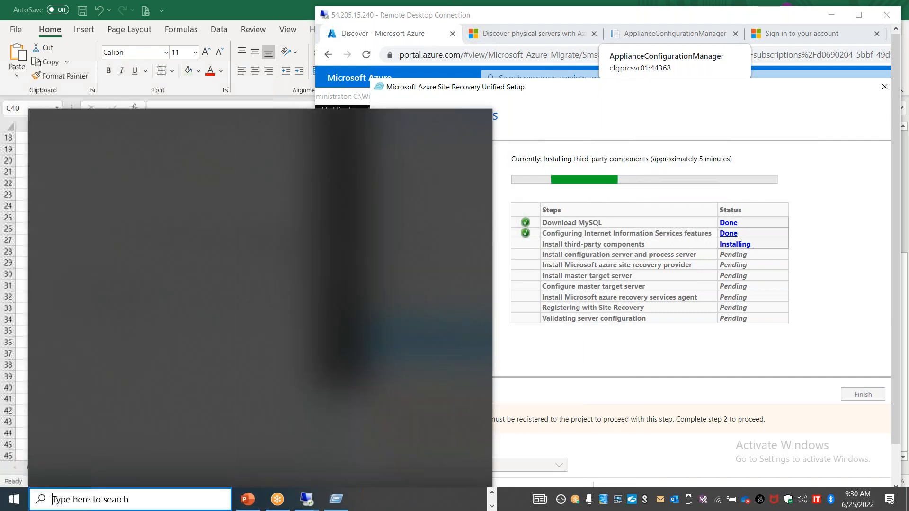
{"action": "type", "text": "Timer"}
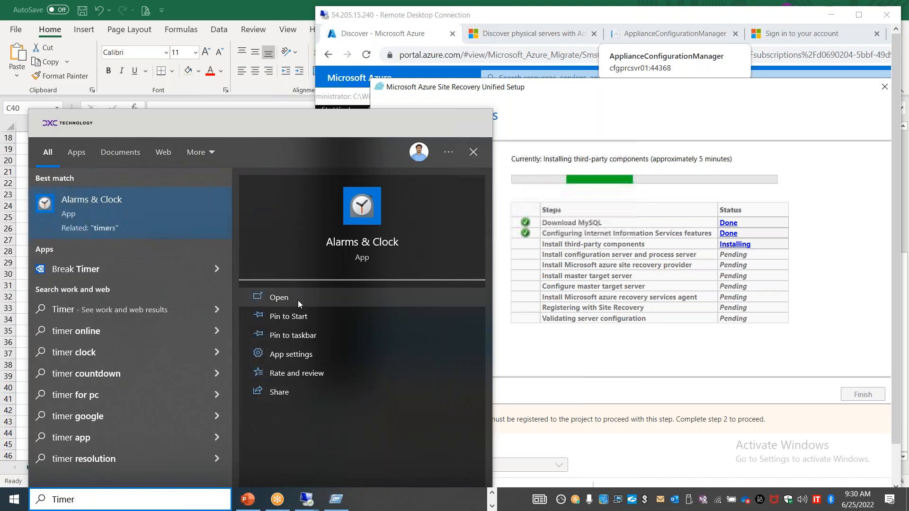
{"action": "left_click", "coordinate": [296, 300]}
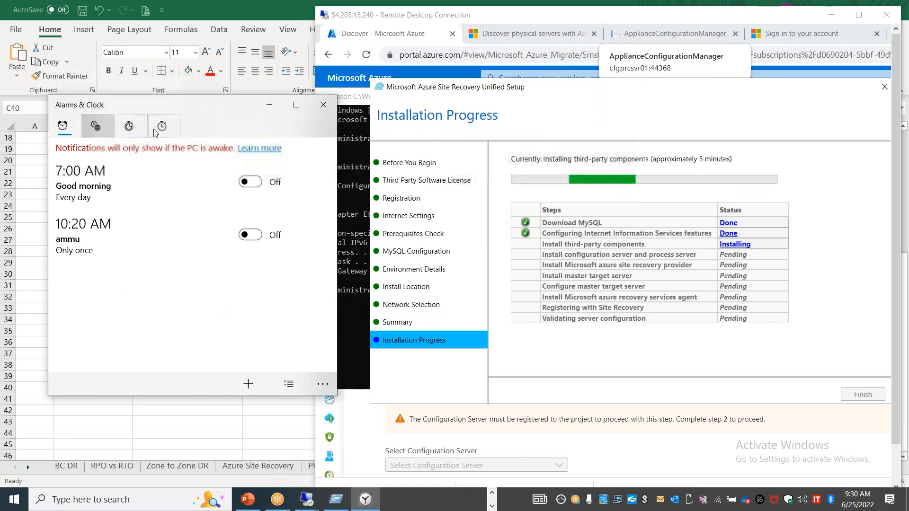
{"action": "left_click", "coordinate": [158, 129]}
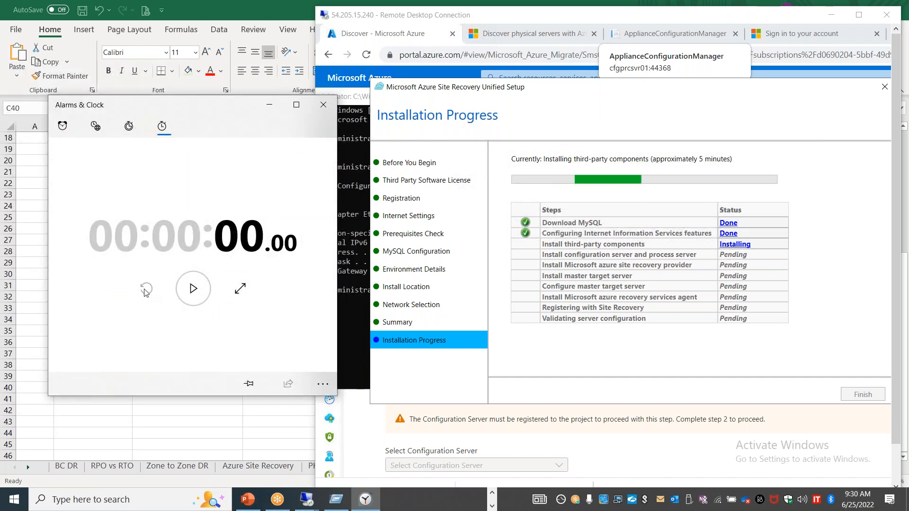
{"action": "left_click", "coordinate": [297, 105]}
{"action": "left_click", "coordinate": [501, 287]}
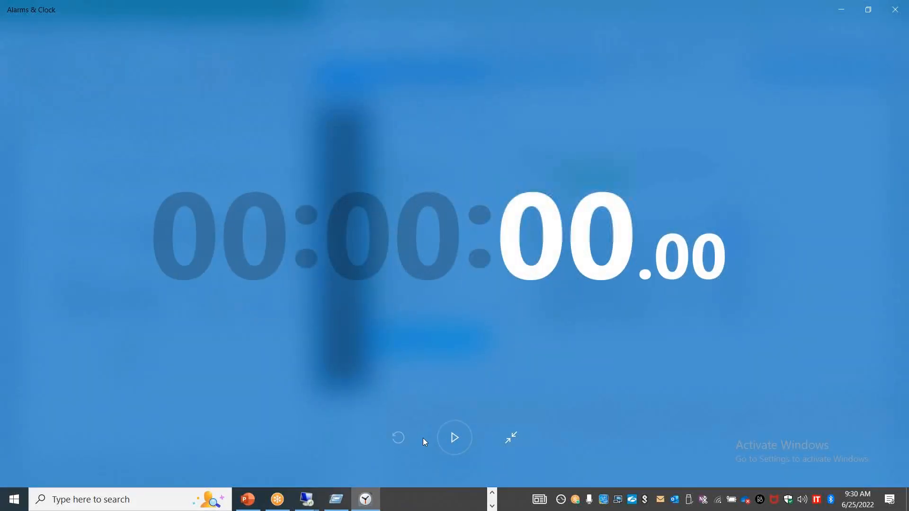
{"action": "left_click", "coordinate": [510, 440]}
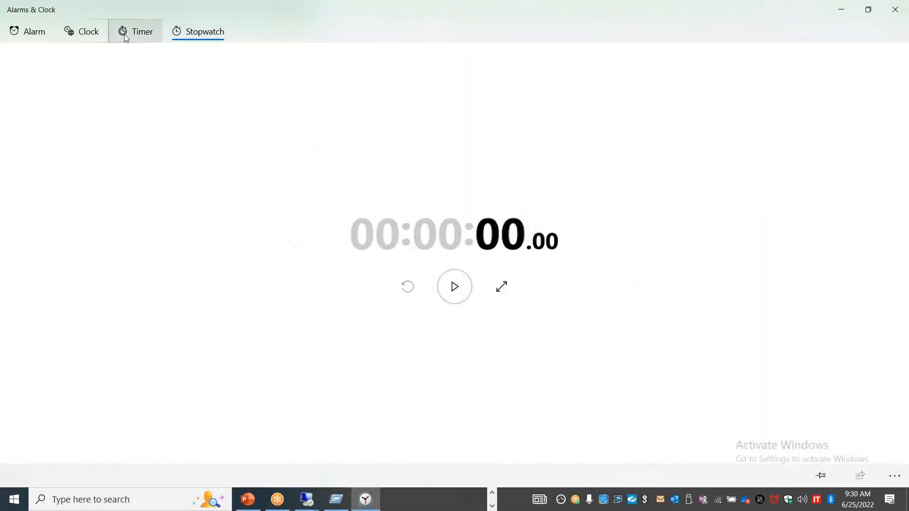
Start the 10-minute Tea Break timer in expanded view and place it in a smaller window beside the 54.205.15.240 remote session
{"action": "left_click", "coordinate": [146, 32]}
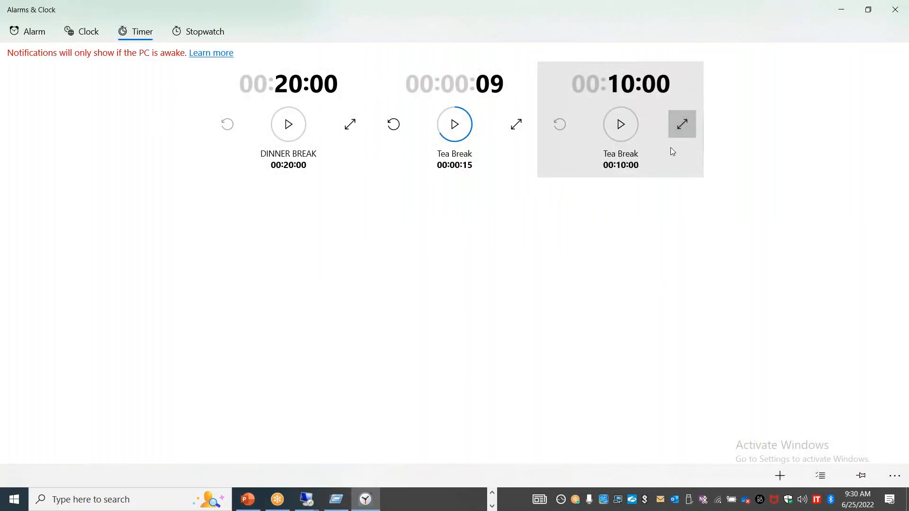
{"action": "left_click", "coordinate": [680, 134]}
{"action": "left_click", "coordinate": [469, 437]}
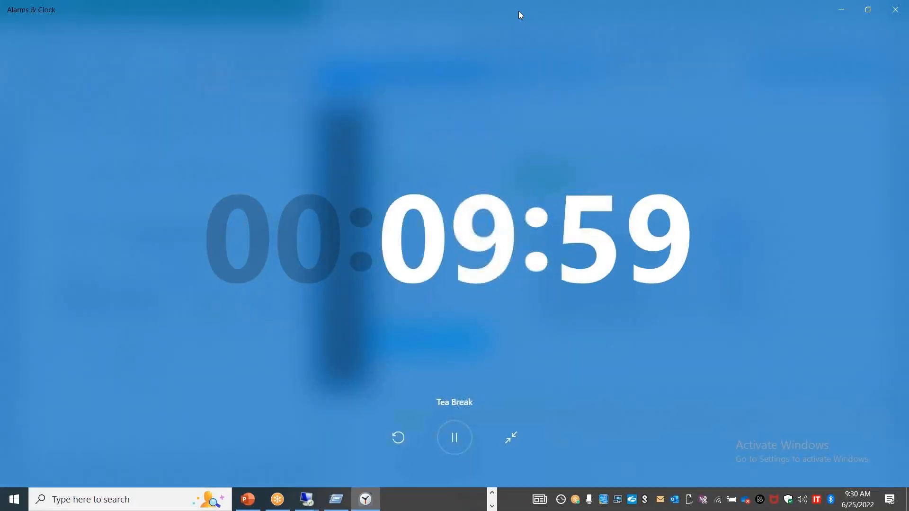
{"action": "left_click_drag", "start_coordinate": [493, 37], "coordinate": [177, 125]}
{"action": "left_click", "coordinate": [697, 17]}
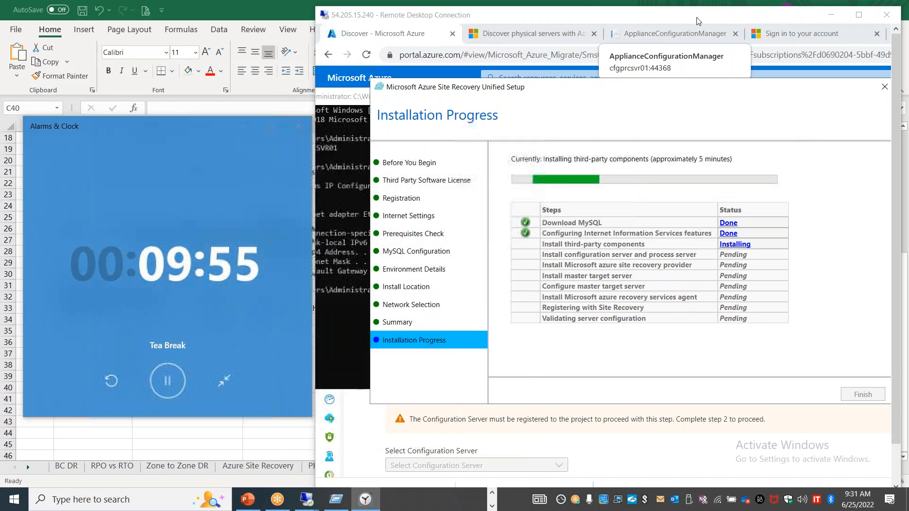
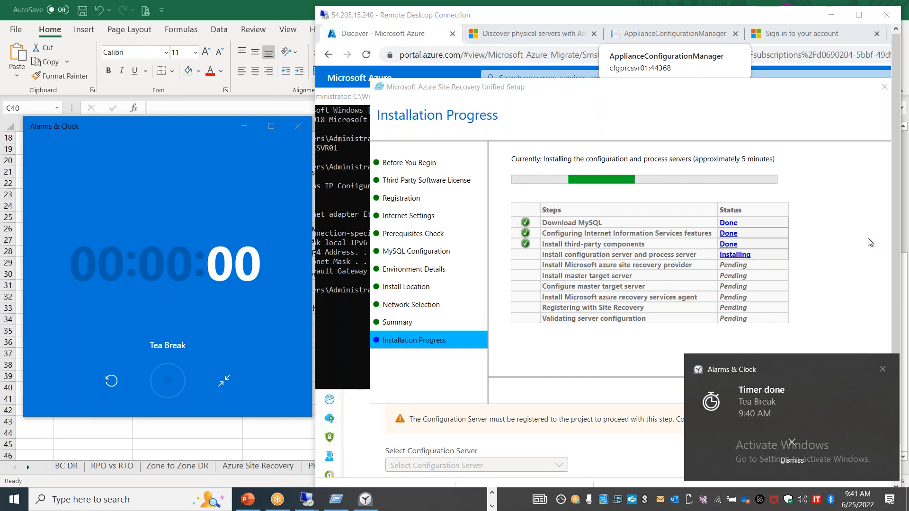
Dismiss the finished Tea Break timer, close the clock, and expand the Remote Desktop session to full screen
{"action": "left_click", "coordinate": [790, 453]}
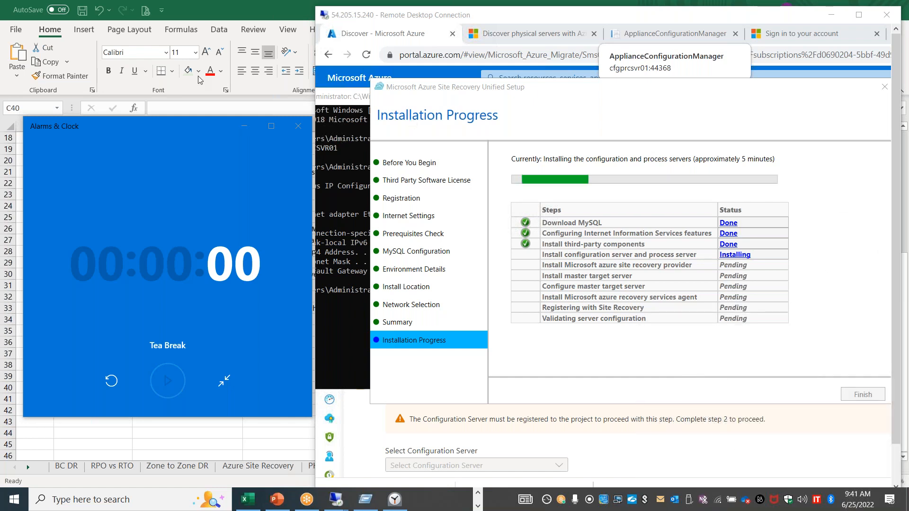
{"action": "left_click", "coordinate": [299, 126]}
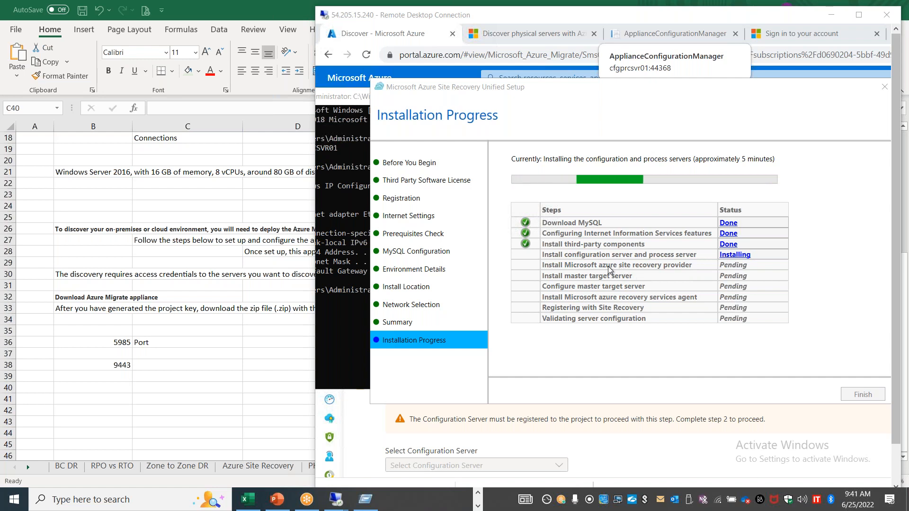
{"action": "left_click_drag", "start_coordinate": [503, 18], "coordinate": [381, 33]}
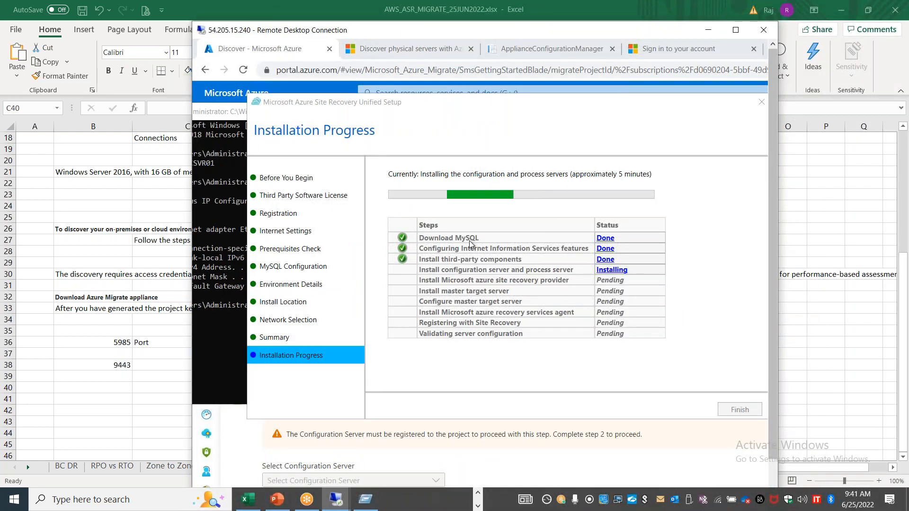
{"action": "double_click", "coordinate": [500, 29]}
Bring up IIS Manager, refresh the CFGPRCSVR01 server connection to check its sites, and close it
{"action": "left_click", "coordinate": [306, 499]}
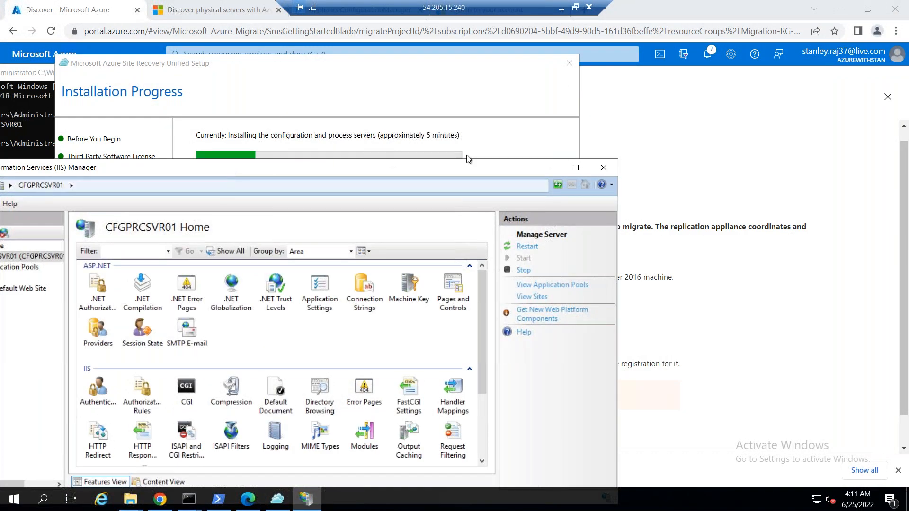
{"action": "left_click_drag", "start_coordinate": [469, 166], "coordinate": [758, 137]}
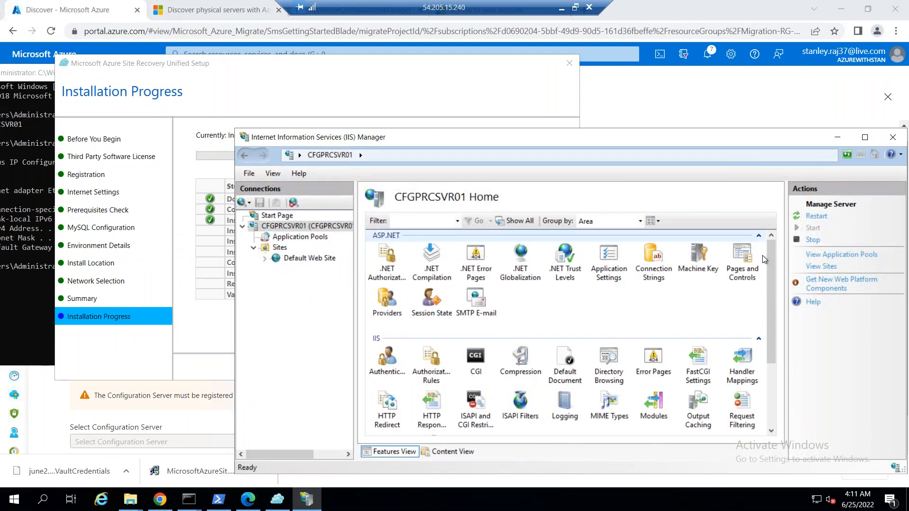
{"action": "right_click", "coordinate": [299, 228]}
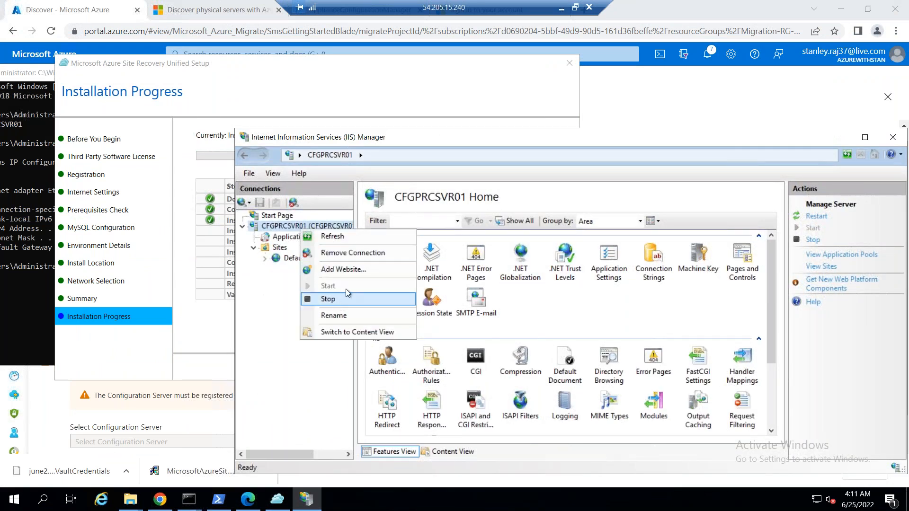
{"action": "left_click", "coordinate": [243, 227]}
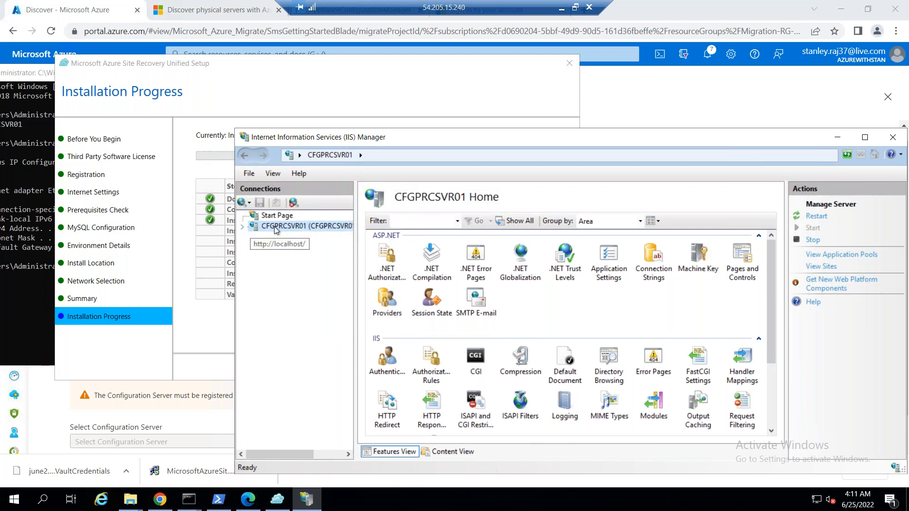
{"action": "right_click", "coordinate": [274, 227]}
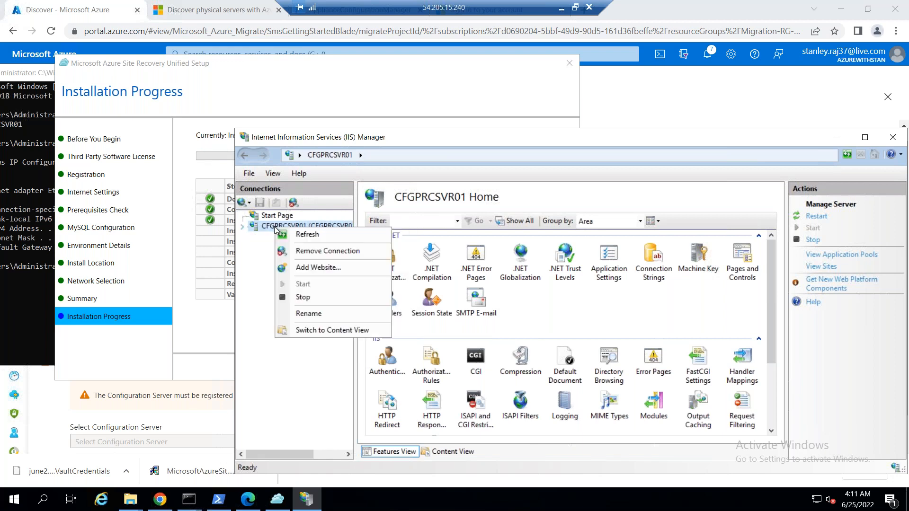
{"action": "left_click", "coordinate": [305, 235]}
{"action": "left_click", "coordinate": [243, 227]}
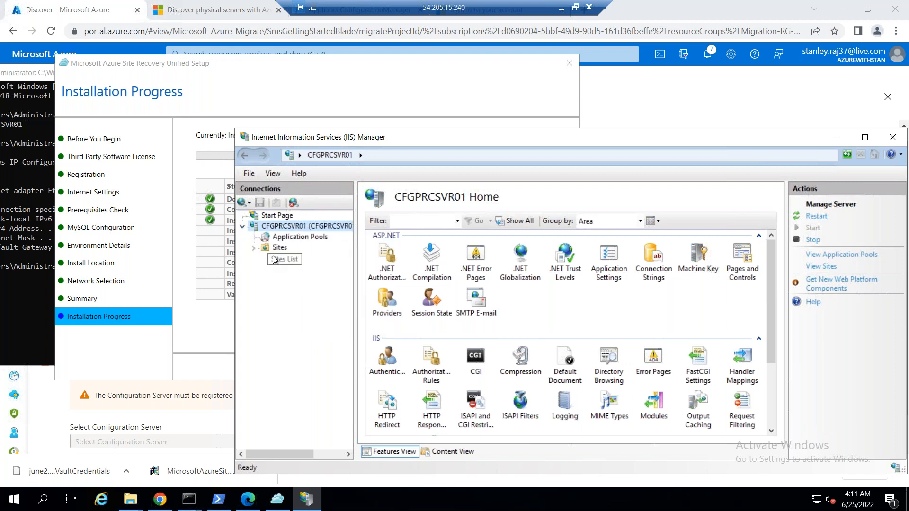
{"action": "left_click", "coordinate": [254, 248]}
{"action": "left_click", "coordinate": [254, 248]}
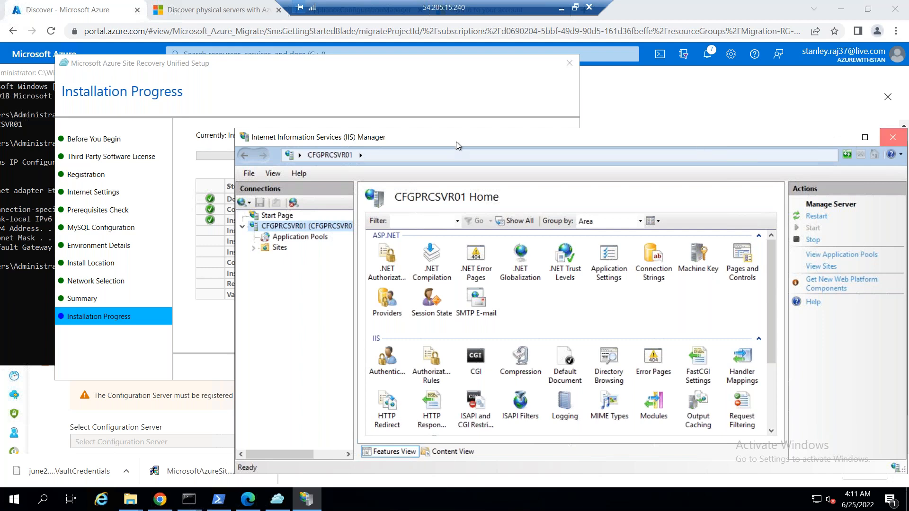
{"action": "left_click", "coordinate": [893, 137]}
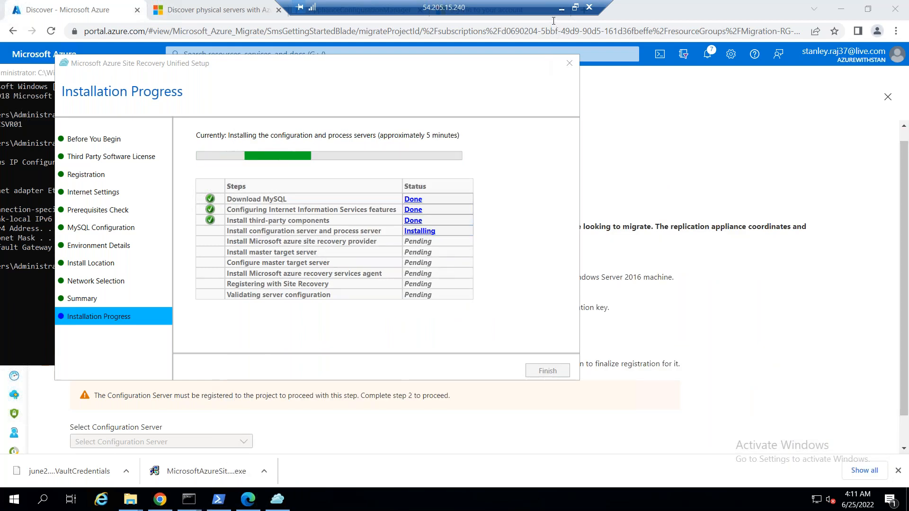
Move the Site Recovery setup window aside and minimize the remote session to return to the DISCOVER worksheet in Excel
{"action": "left_click_drag", "start_coordinate": [452, 61], "coordinate": [673, 91]}
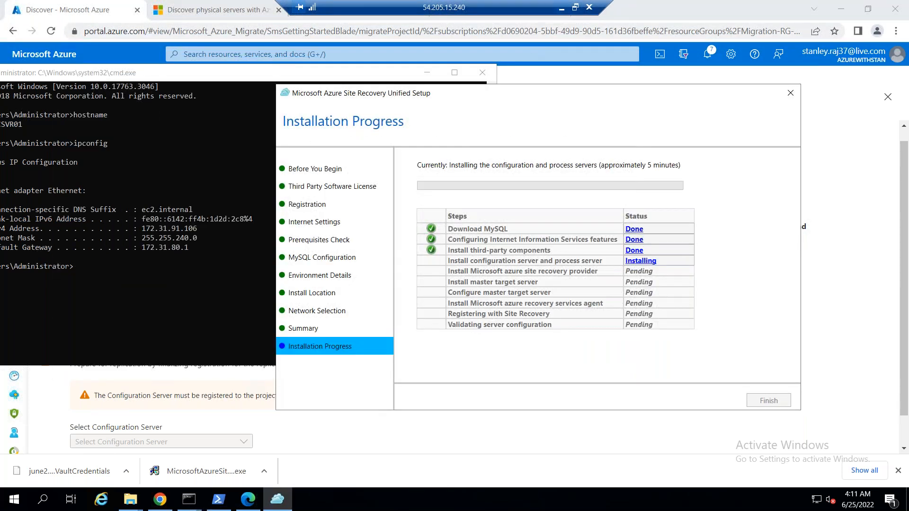
{"action": "left_click", "coordinate": [561, 8]}
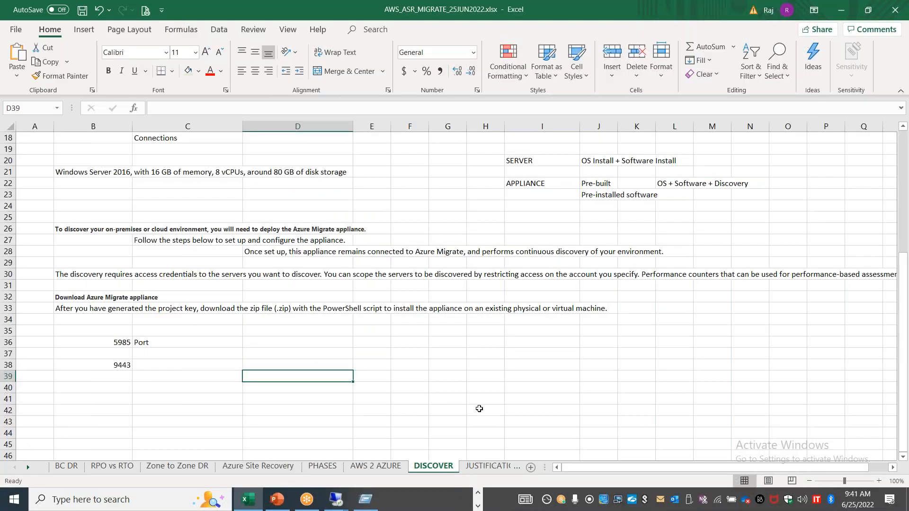
{"action": "scroll", "coordinate": [372, 374], "scroll_direction": "up", "scroll_amount": 6}
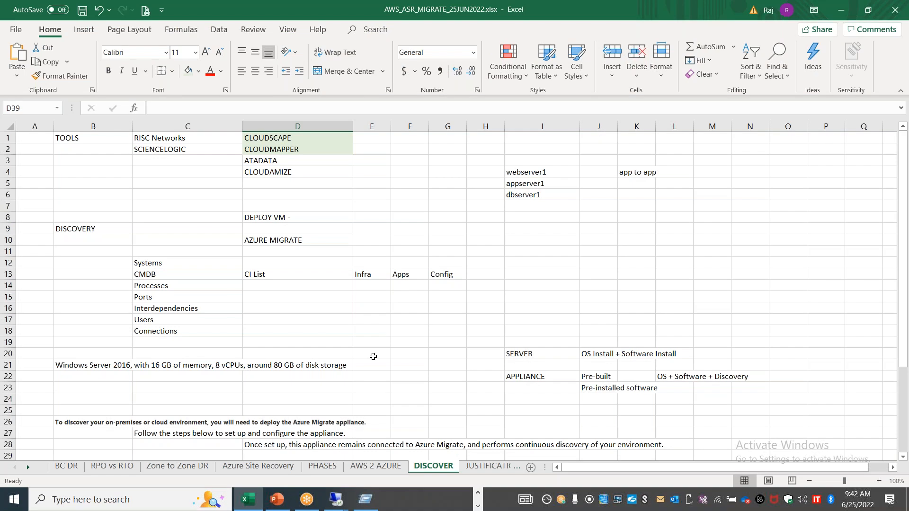
{"action": "scroll", "coordinate": [371, 359], "scroll_direction": "down", "scroll_amount": 4}
{"action": "scroll", "coordinate": [298, 139], "scroll_direction": "up", "scroll_amount": 4}
Move the AZURE MIGRATE entry from cell D10 to D6, below the discovery tools list
{"action": "left_click", "coordinate": [282, 193]}
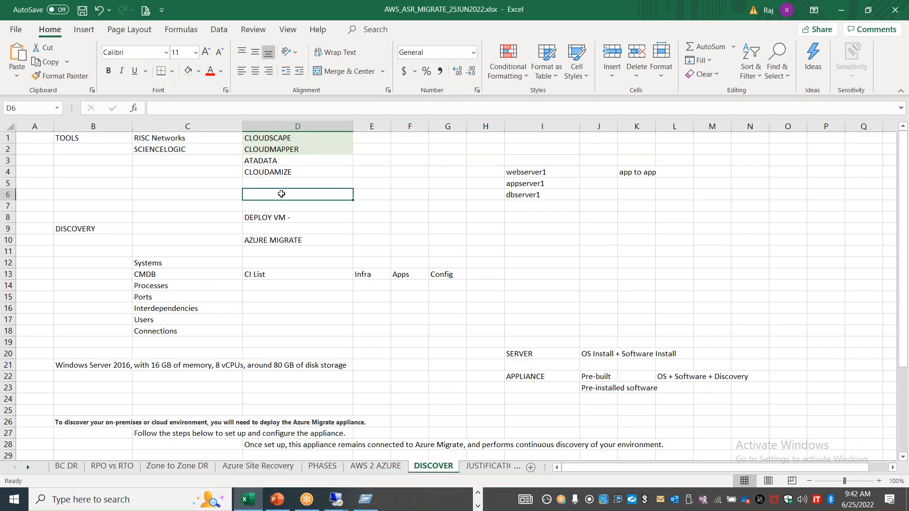
{"action": "type", "text": "A"}
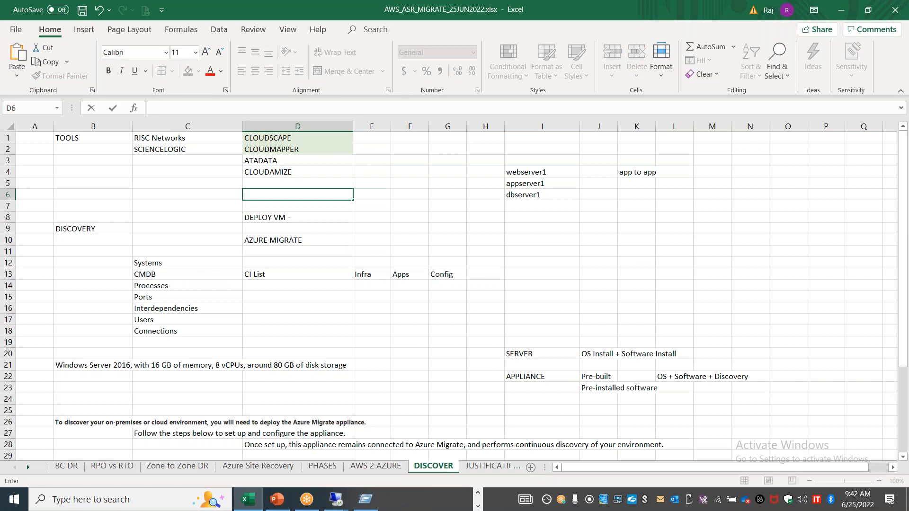
{"action": "left_click", "coordinate": [278, 238]}
{"action": "key", "text": "ctrl+c"}
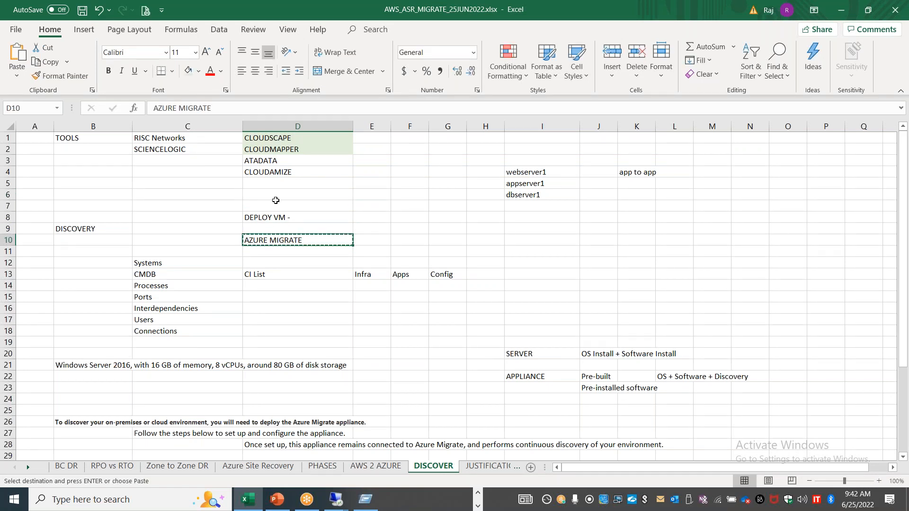
{"action": "left_click", "coordinate": [272, 194]}
{"action": "key", "text": "ctrl+v"}
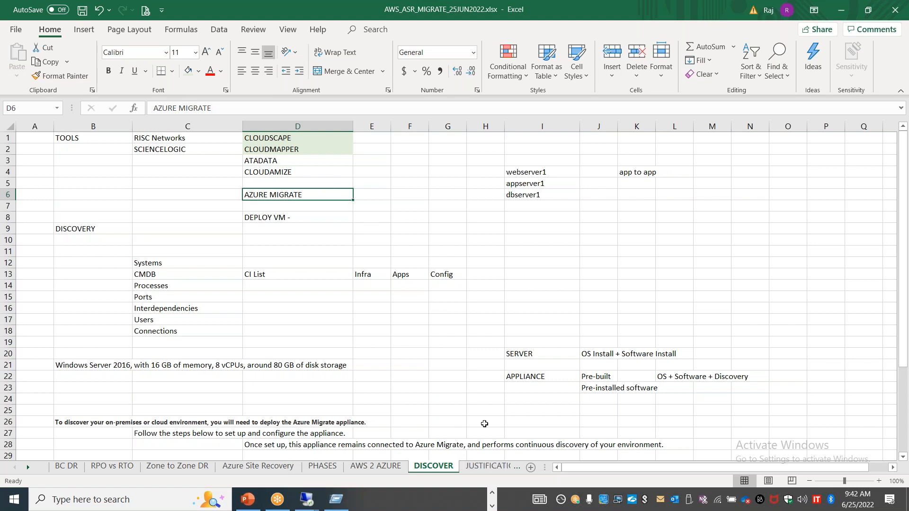
Add a worksheet named ASSESS after DISCOVER and widen its columns A and B
{"action": "left_click", "coordinate": [530, 468]}
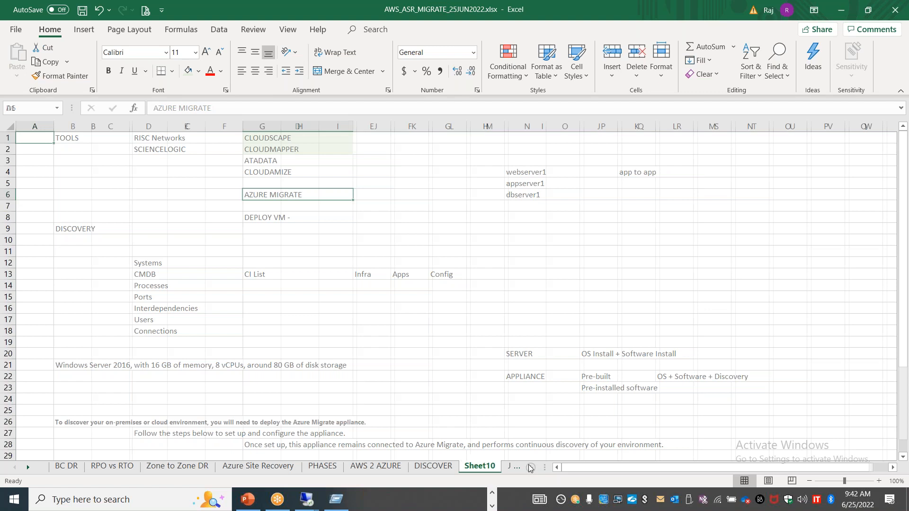
{"action": "type", "text": "ASSESS"}
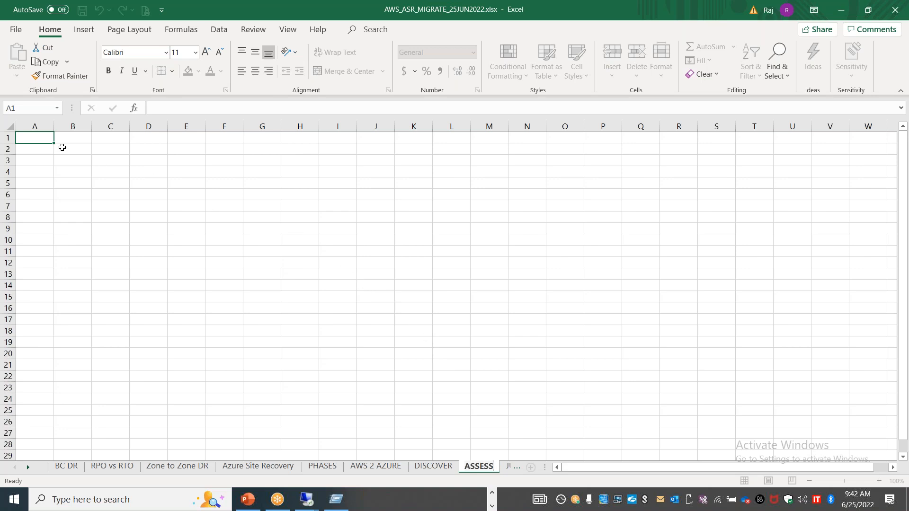
{"action": "left_click_drag", "start_coordinate": [54, 126], "coordinate": [313, 125]}
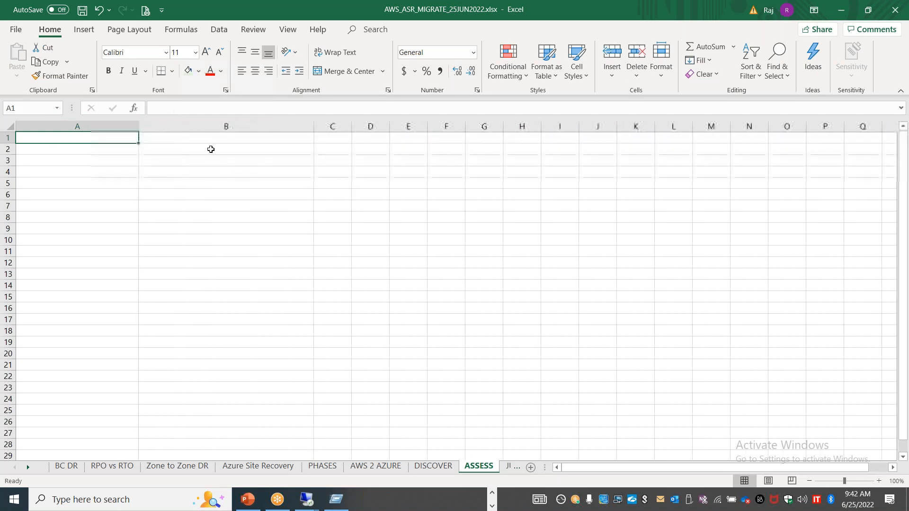
Enter "MAPS - Microsoft Assessment and Planning Toolkit" in cell B1
{"action": "left_click", "coordinate": [206, 137]}
{"action": "type", "text": "MA"}
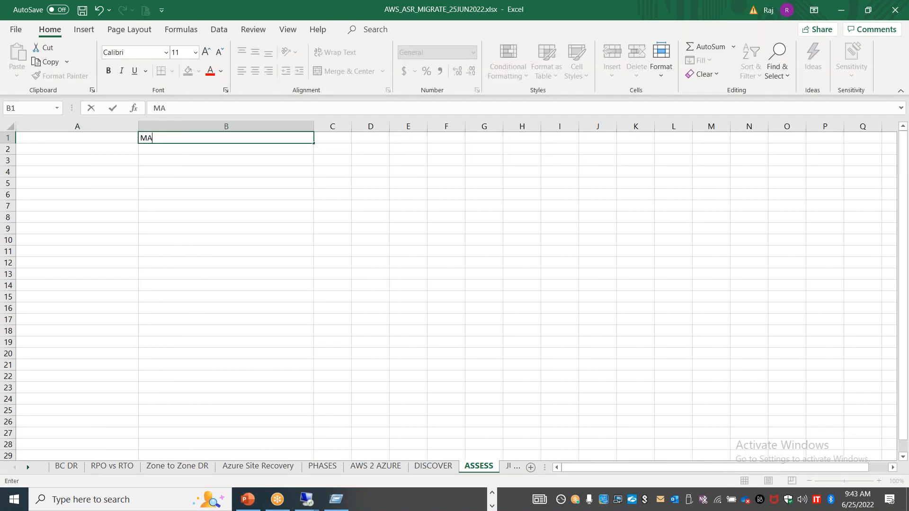
{"action": "type", "text": "PS - Microsoft Assessme"}
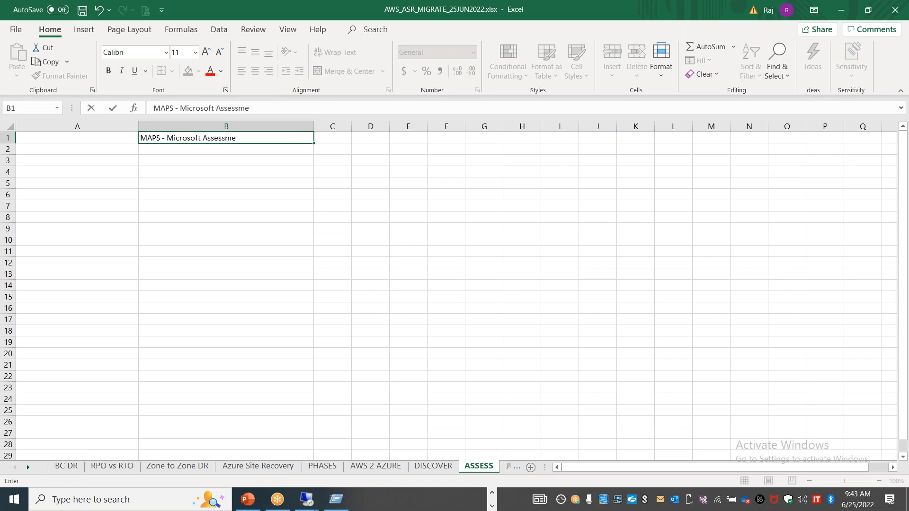
{"action": "type", "text": "nt and Planning Toolkit"}
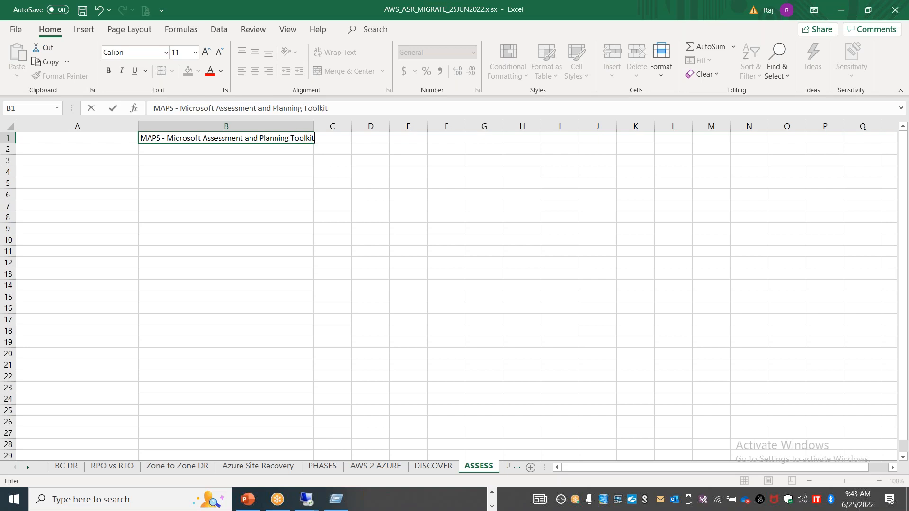
List AZURE MIGRATE in cell B2 and CLOUDAMIZE in B3 as further assessment tools
{"action": "left_click", "coordinate": [176, 149]}
{"action": "type", "text": "2"}
{"action": "key", "text": "BackSpace"}
{"action": "type", "text": "AZURE MIGRATE"}
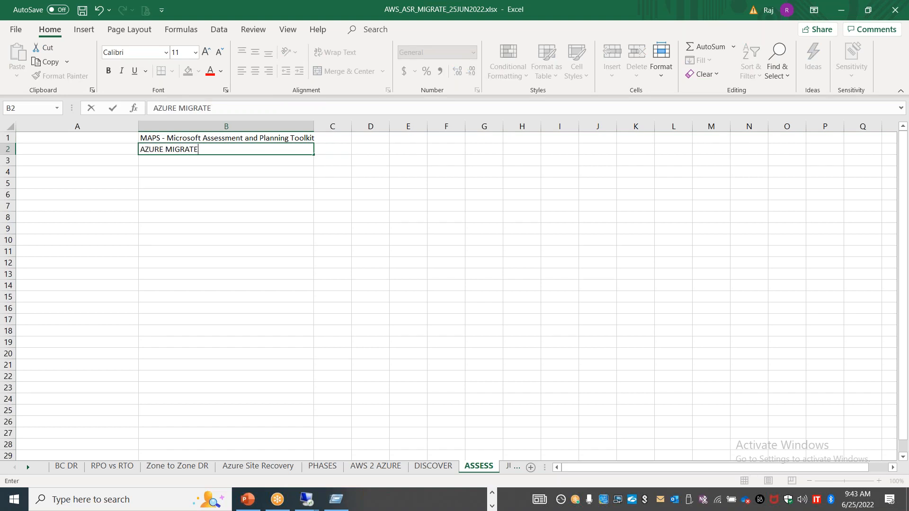
{"action": "key", "text": "Return"}
{"action": "type", "text": "C"}
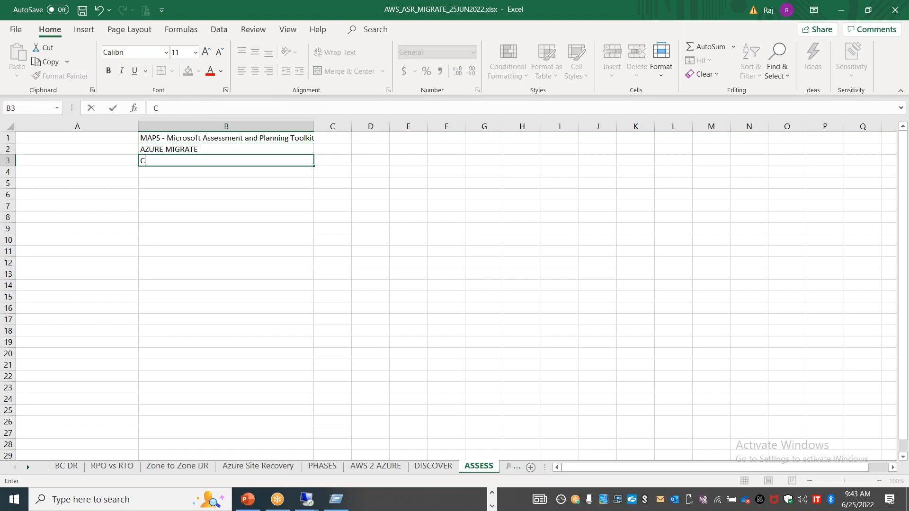
{"action": "type", "text": "LOUDAMIZE"}
{"action": "key", "text": "Return"}
Extend the tools list with DEVICE42, CORRENT TECH and FLEXERA in cells B4 to B6
{"action": "type", "text": "DEVICE"}
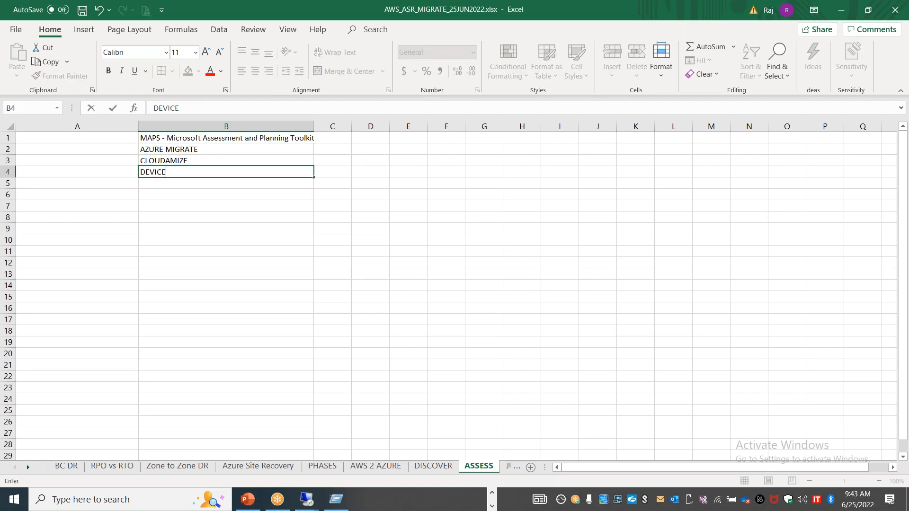
{"action": "type", "text": "42"}
{"action": "key", "text": "Return"}
{"action": "type", "text": "C"}
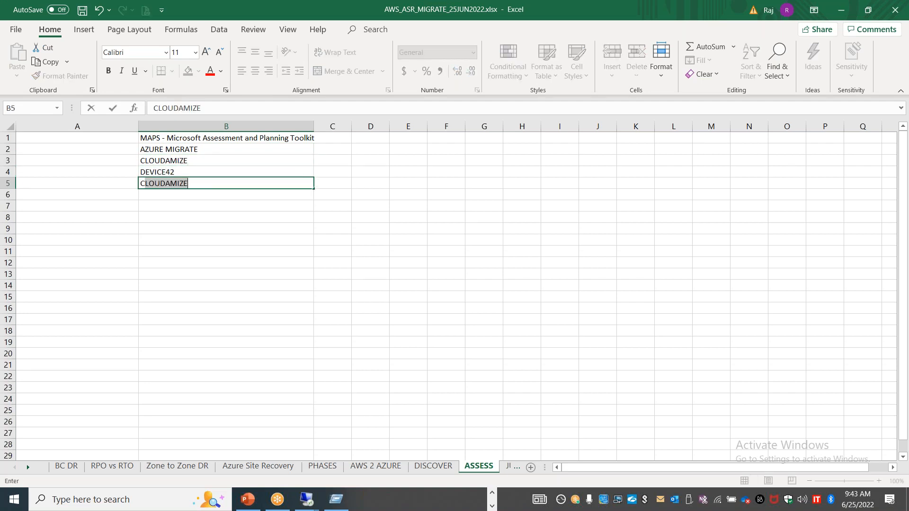
{"action": "type", "text": "ORRENT TECH"}
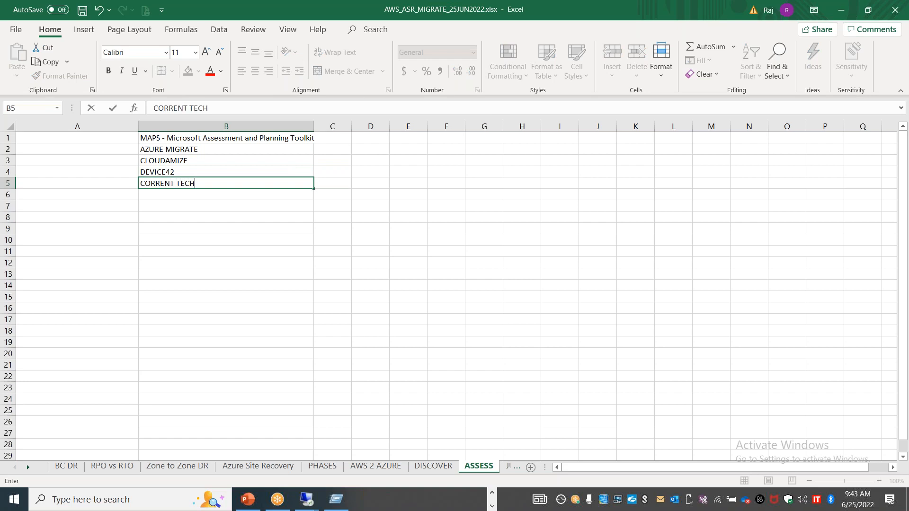
{"action": "key", "text": "Return"}
{"action": "type", "text": "FLEXERA"}
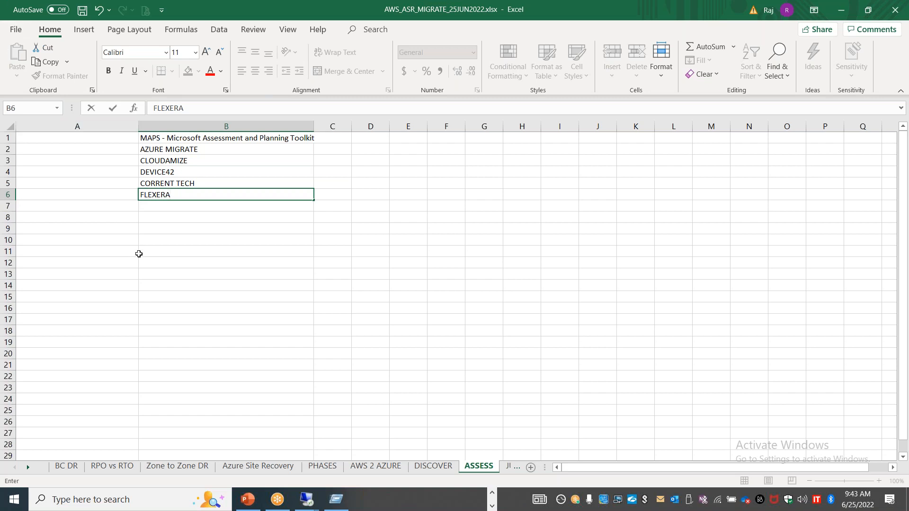
Add a Workload row with the label in A10 and "VDI, Server, Apps, DB...etc" in B10
{"action": "left_click", "coordinate": [92, 238]}
{"action": "type", "text": "Workload"}
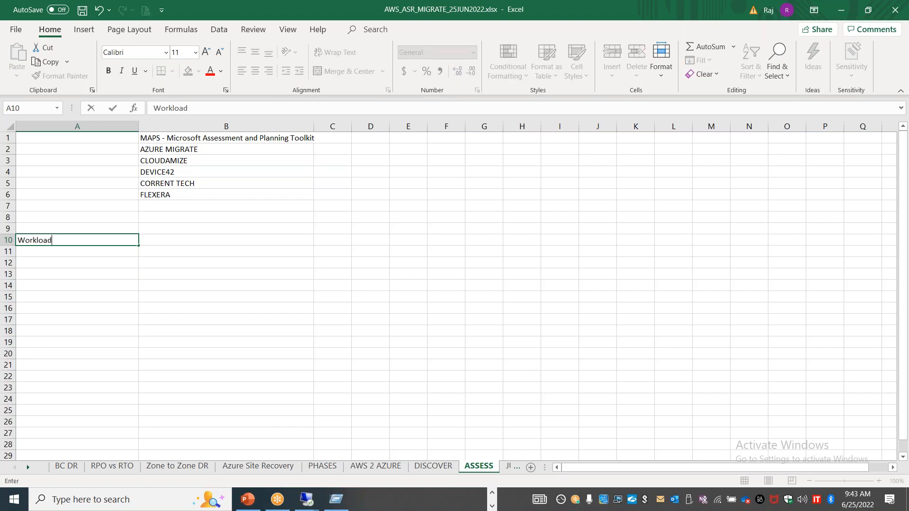
{"action": "key", "text": "Tab"}
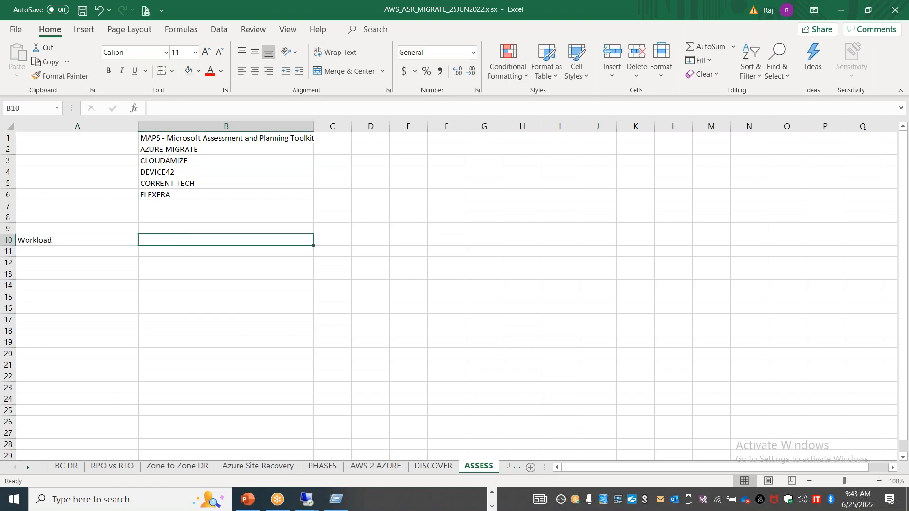
{"action": "type", "text": "VDI, Server, Apps, "}
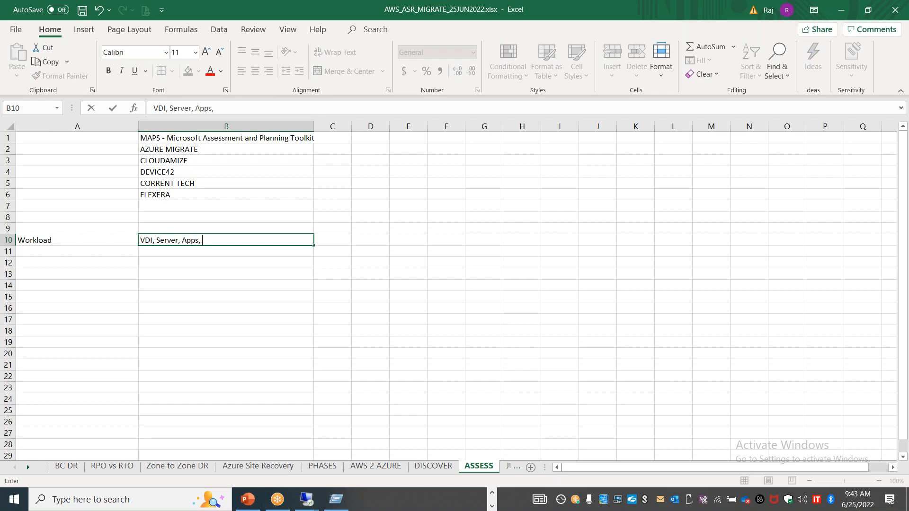
{"action": "type", "text": "DB...etc"}
List Server in cell B13 and Apps in B14 below the Workload row
{"action": "left_click", "coordinate": [216, 275]}
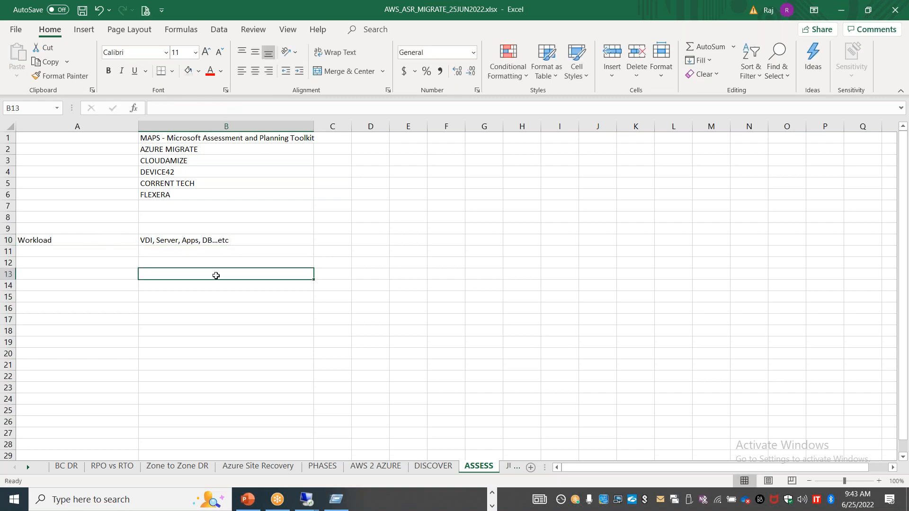
{"action": "type", "text": "Server"}
{"action": "key", "text": "Return"}
{"action": "type", "text": "Apps"}
{"action": "key", "text": "Return"}
{"action": "key", "text": "Up"}
{"action": "key", "text": "Up"}
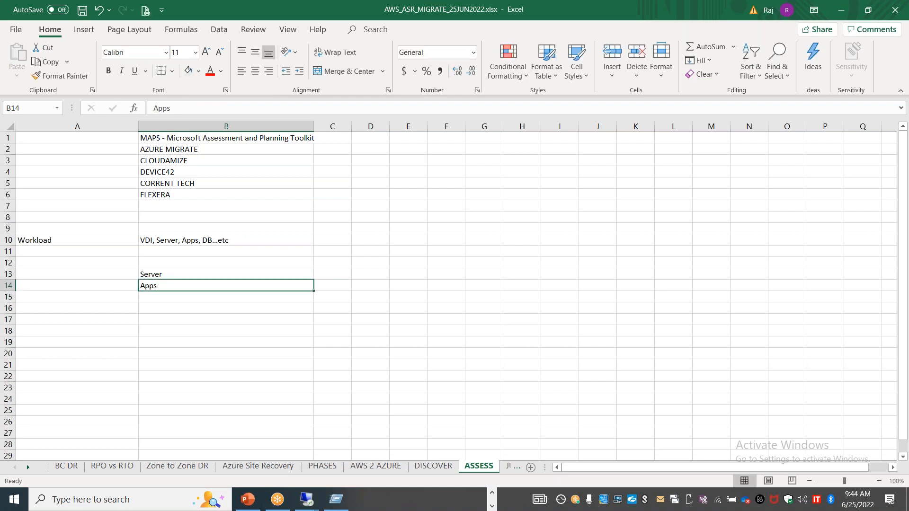
Enter the server tools "Zerto, Carbonite, Rackware, Rivermeadow, Corrent Tech, Azure MIgrate" in cell C13 beside Server
{"action": "key", "text": "Right"}
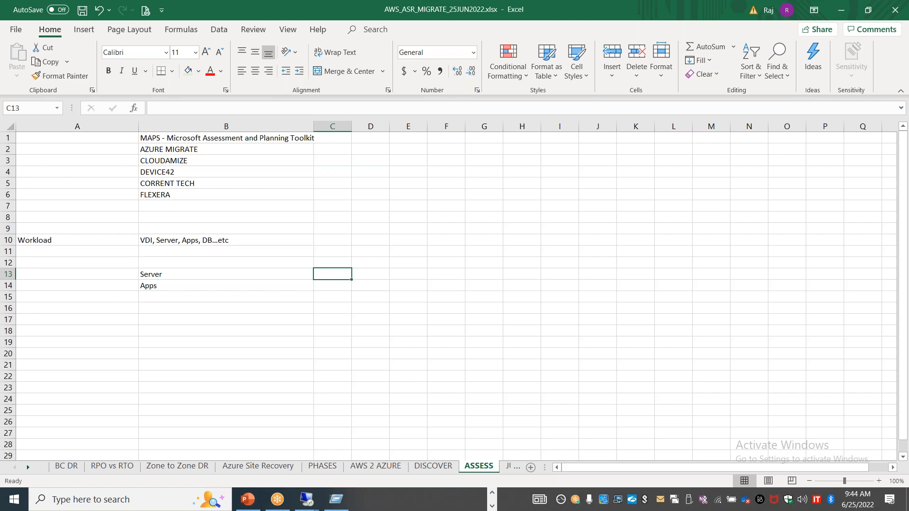
{"action": "type", "text": "Zerto, Ca"}
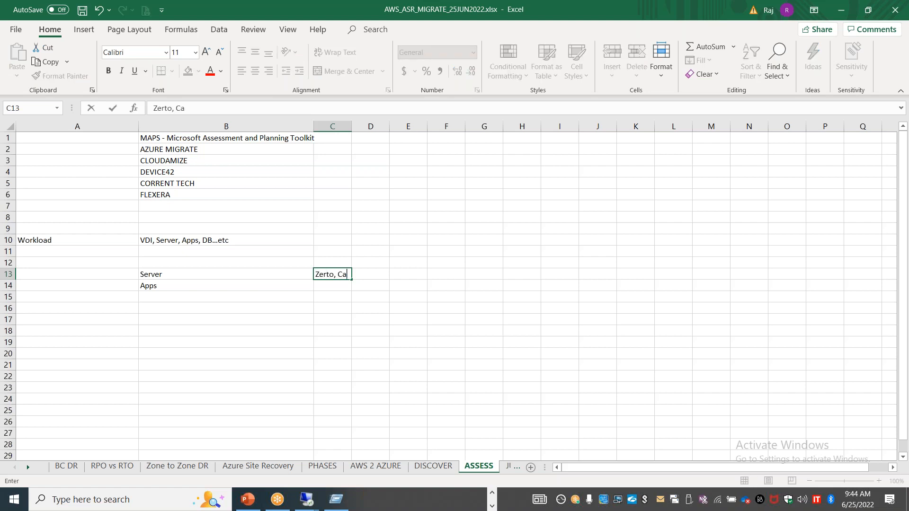
{"action": "type", "text": "rbonite, Rackware,"}
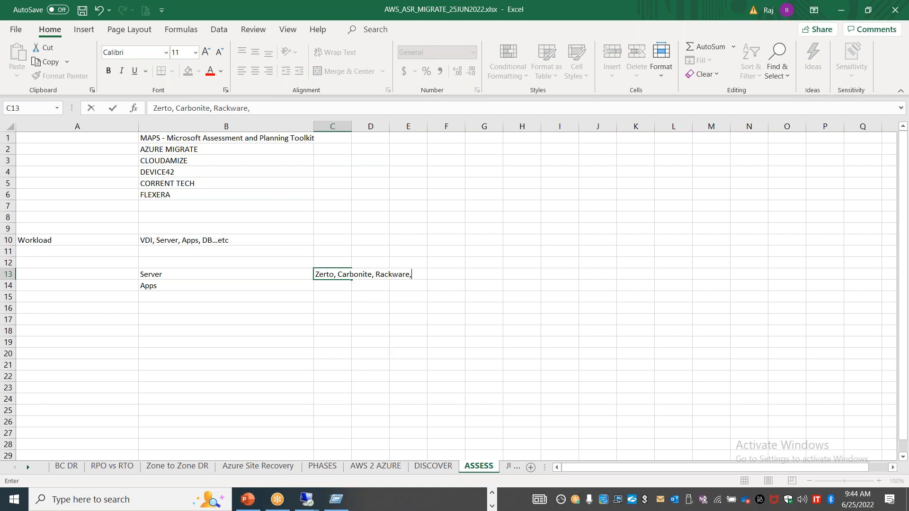
{"action": "type", "text": " Rivermeadow, Corrent Tech"}
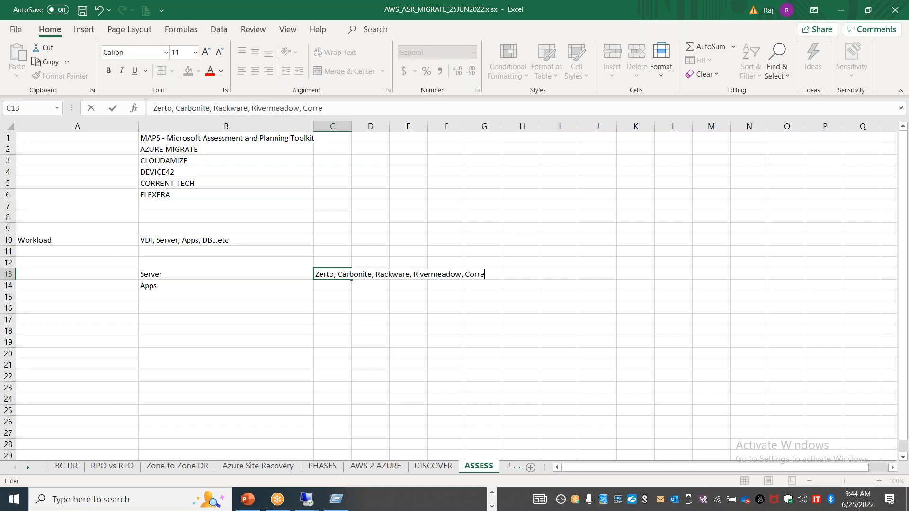
{"action": "type", "text": "Azure MIgrate"}
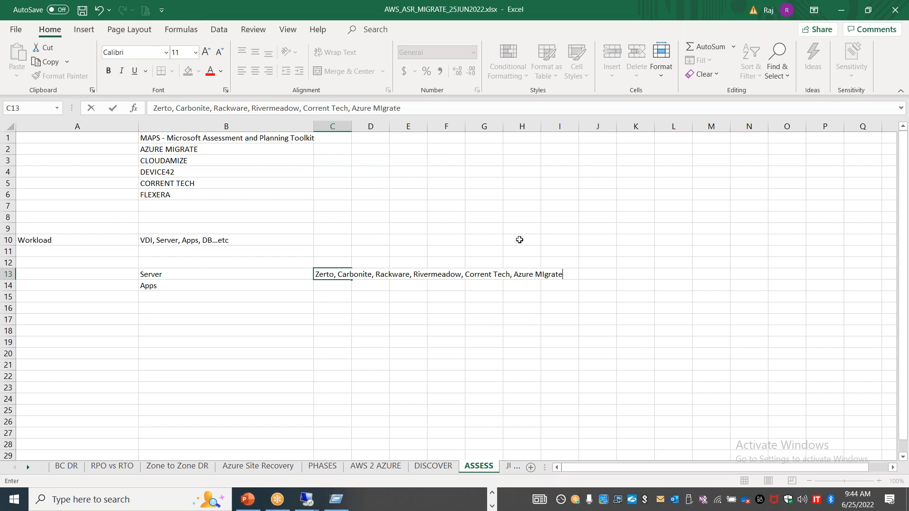
Move the Azure Migrate entry from the end of the C13 list into its own cell J13
{"action": "left_click_drag", "start_coordinate": [562, 275], "coordinate": [513, 279]}
{"action": "key", "text": "ctrl+c"}
{"action": "key", "text": "BackSpace"}
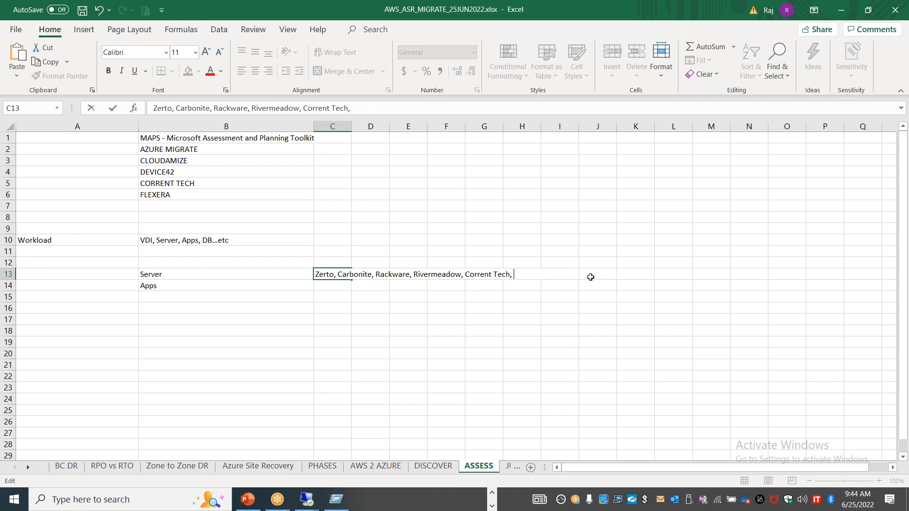
{"action": "left_click", "coordinate": [605, 275]}
{"action": "key", "text": "ctrl+v"}
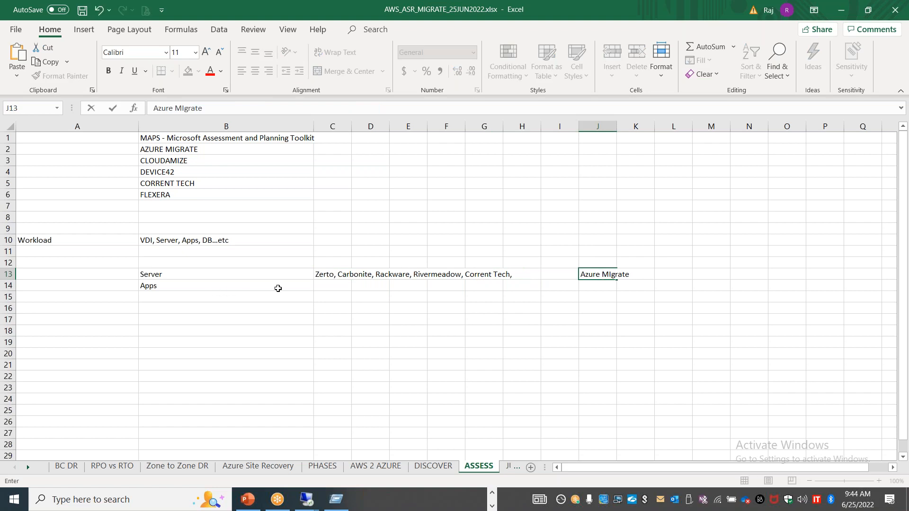
Enter Appzero in C14 for the Apps row and copy Azure Migrate down into J14
{"action": "left_click", "coordinate": [324, 287]}
{"action": "type", "text": "Appzero,"}
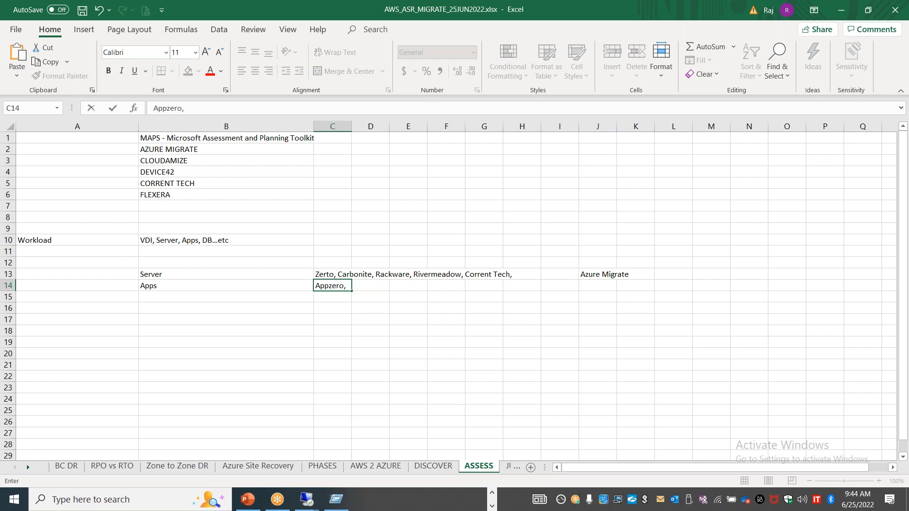
{"action": "key", "text": "BackSpace"}
{"action": "key", "text": "Right"}
{"action": "key", "text": "Right"}
{"action": "key", "text": "Right"}
{"action": "key", "text": "Right"}
{"action": "key", "text": "Right"}
{"action": "key", "text": "Right"}
{"action": "key", "text": "Right"}
{"action": "key", "text": "ctrl+d"}
Add a Virtual Desktop row with the label in B15 and "Lakeside, Systrack" in C15
{"action": "left_click", "coordinate": [182, 298]}
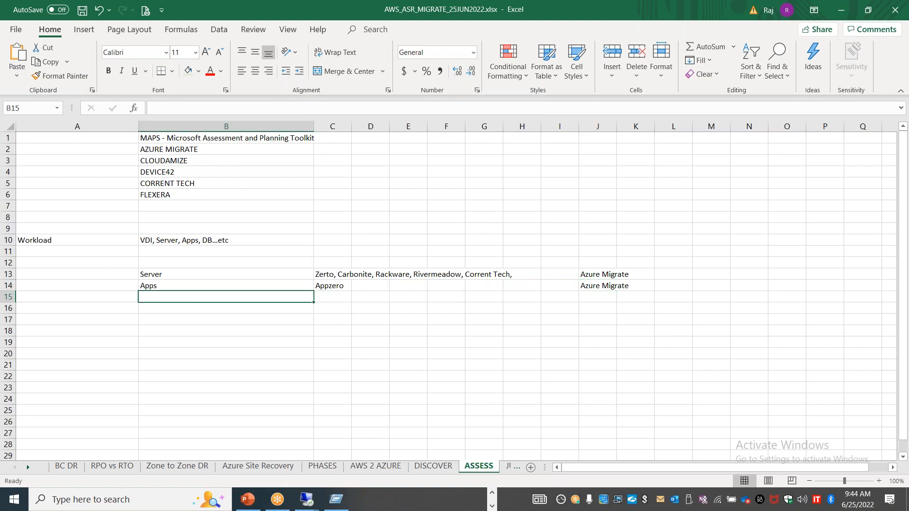
{"action": "type", "text": "VDI"}
{"action": "key", "text": "BackSpace"}
{"action": "key", "text": "BackSpace"}
{"action": "type", "text": "irtual Desktop"}
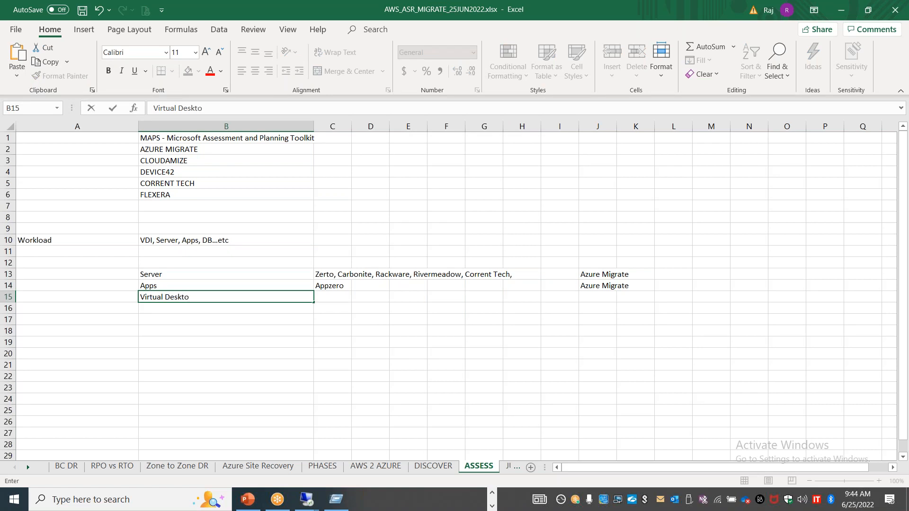
{"action": "key", "text": "Tab"}
{"action": "type", "text": "Lak"}
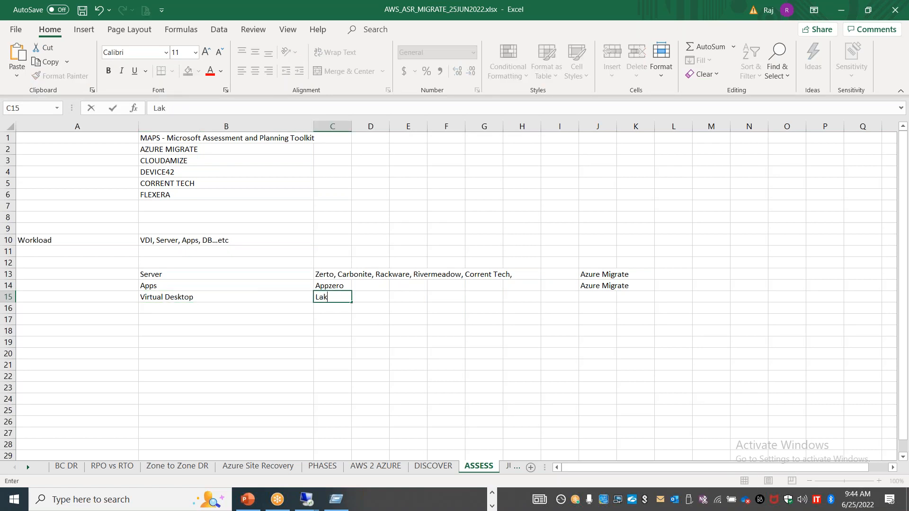
{"action": "type", "text": "eside, Systrack"}
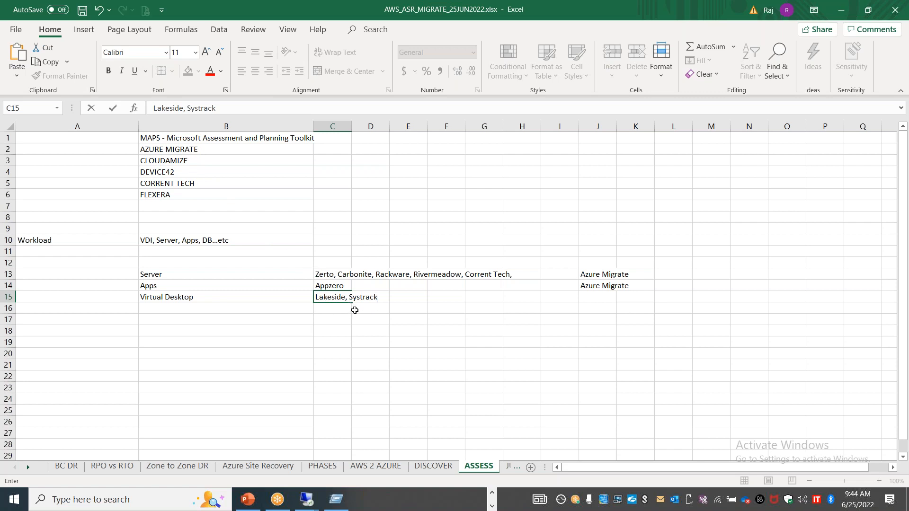
Add a Data row with the label in B16 and "Azure Data box" in C16
{"action": "left_click", "coordinate": [237, 312]}
{"action": "type", "text": "Dta"}
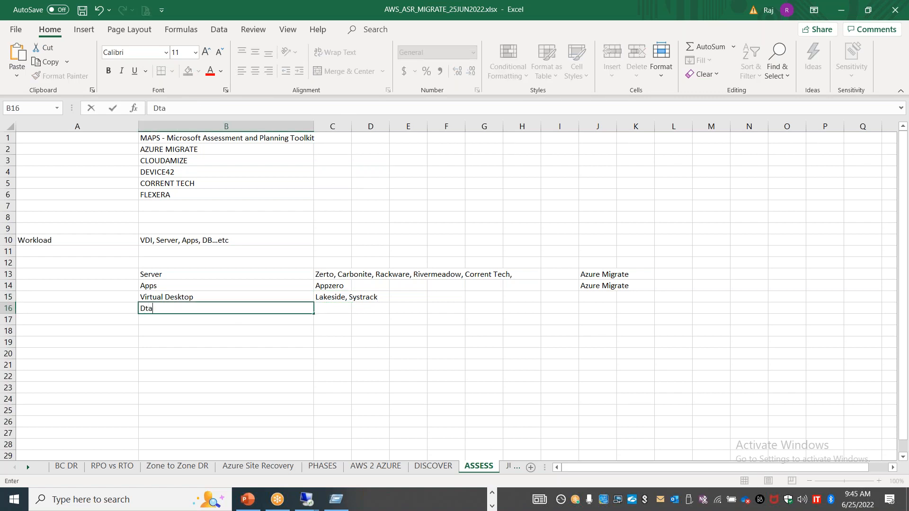
{"action": "key", "text": "BackSpace"}
{"action": "type", "text": "ata"}
{"action": "key", "text": "Tab"}
{"action": "type", "text": "Azure Data box"}
Enter "Azure Data Edge" in cell E16 as another data migration tool
{"action": "key", "text": "Tab"}
{"action": "key", "text": "Tab"}
{"action": "type", "text": "Azure Data Edg"}
{"action": "key", "text": "BackSpace"}
{"action": "type", "text": "ge,"}
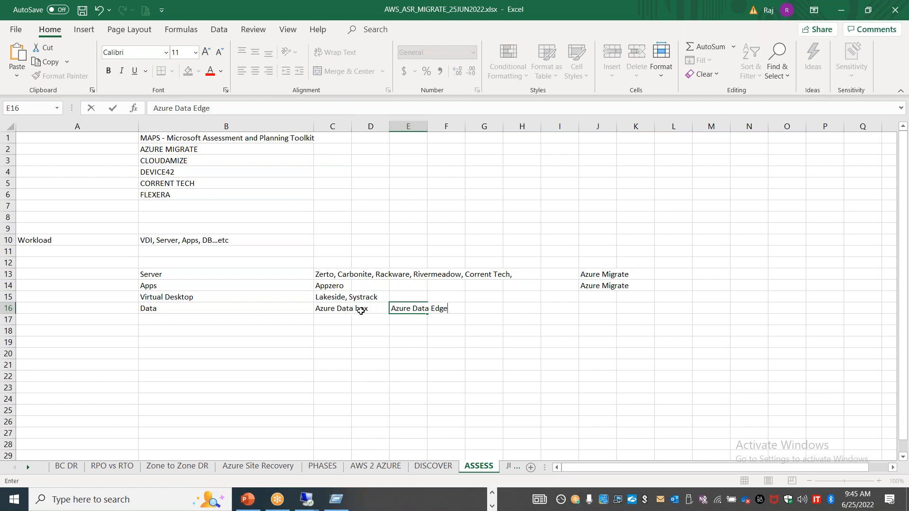
Complete the Data row with "Storage Explorer" in H16 and "Azure File Sync" in K16
{"action": "left_click", "coordinate": [521, 310]}
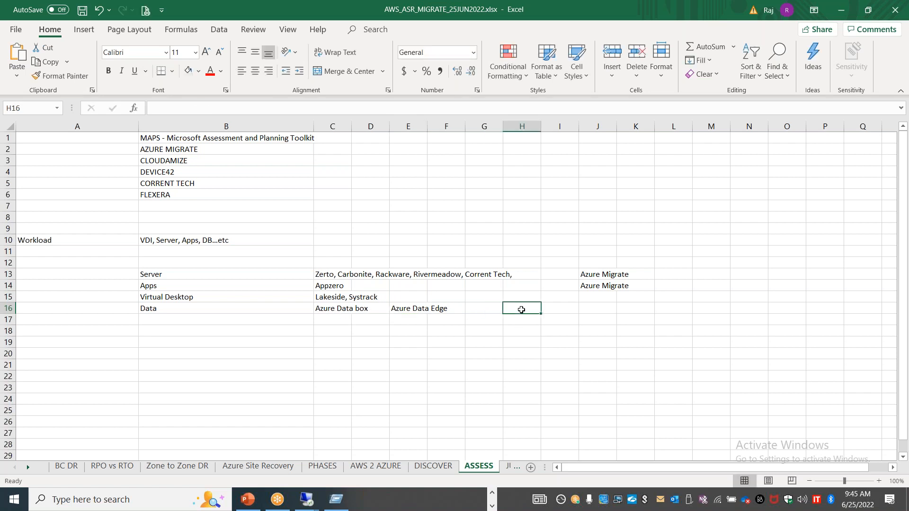
{"action": "type", "text": "Sto"}
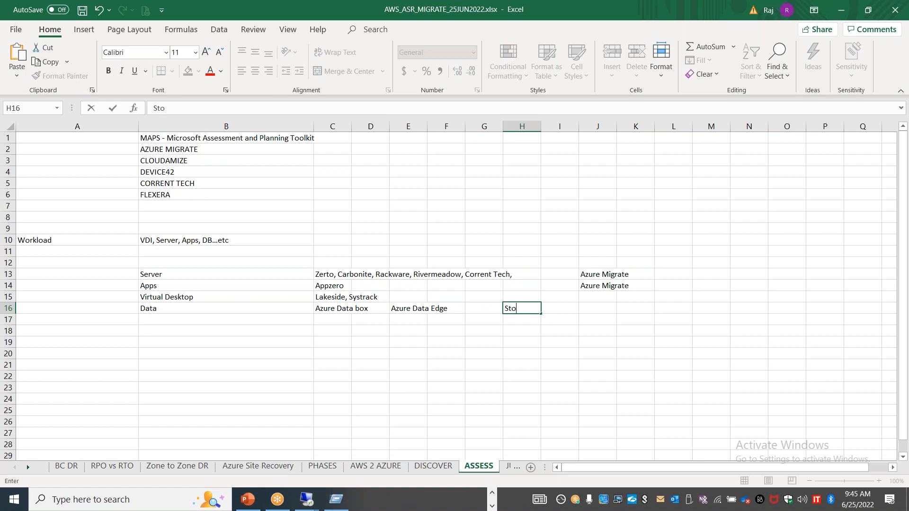
{"action": "type", "text": "rage Explore"}
{"action": "key", "text": "Right"}
{"action": "key", "text": "Right"}
{"action": "key", "text": "Right"}
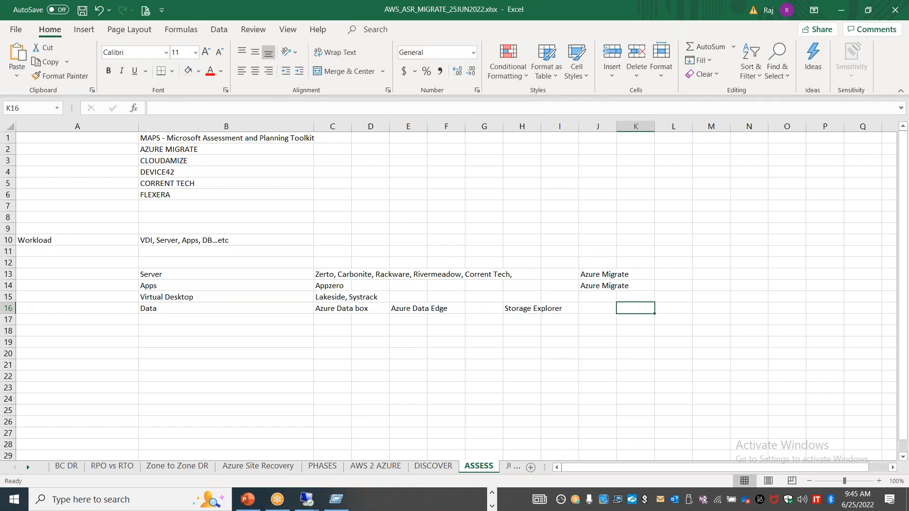
{"action": "type", "text": "Azr"}
{"action": "key", "text": "BackSpace"}
{"action": "type", "text": "ure F"}
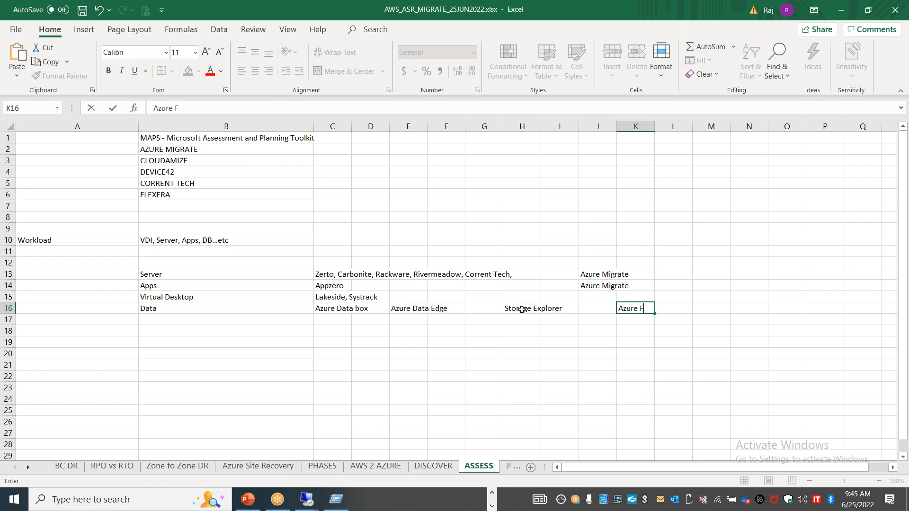
{"action": "type", "text": "ile Sync"}
{"action": "left_click", "coordinate": [164, 276]}
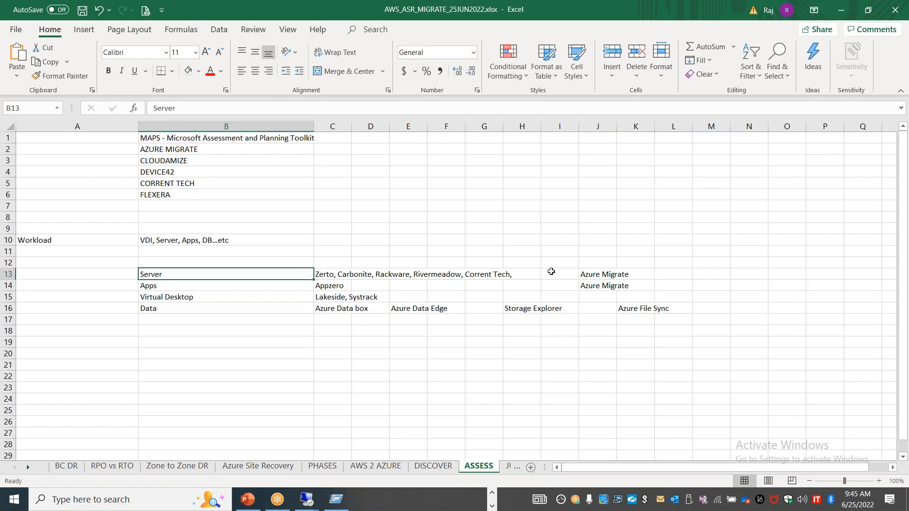
Fill the AZURE MIGRATE cell B2, the Azure Migrate cell J13 and the Workload cell A10 with light green
{"action": "left_click", "coordinate": [187, 151]}
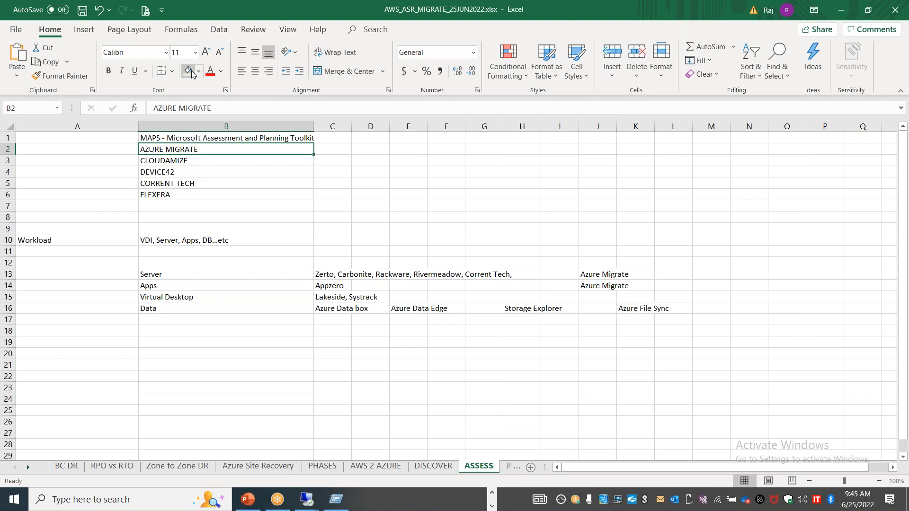
{"action": "left_click", "coordinate": [605, 270]}
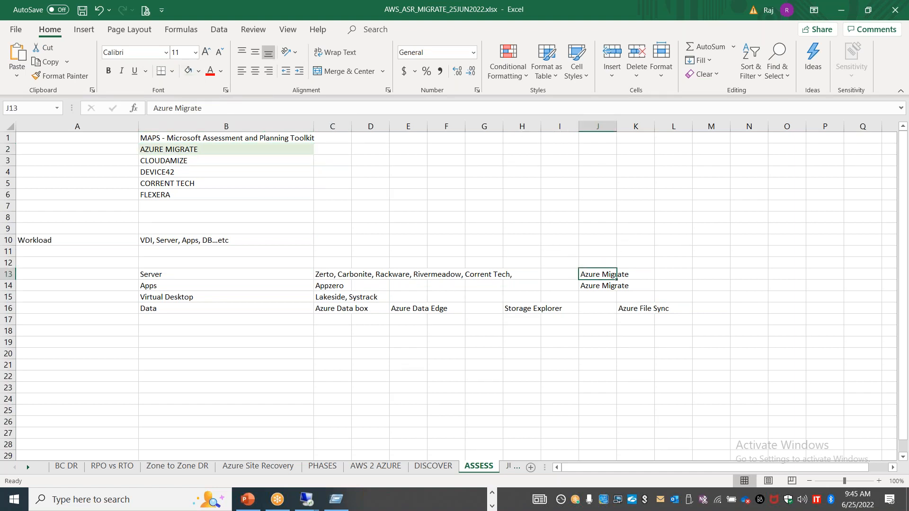
{"action": "left_click", "coordinate": [188, 71]}
{"action": "left_click", "coordinate": [68, 240]}
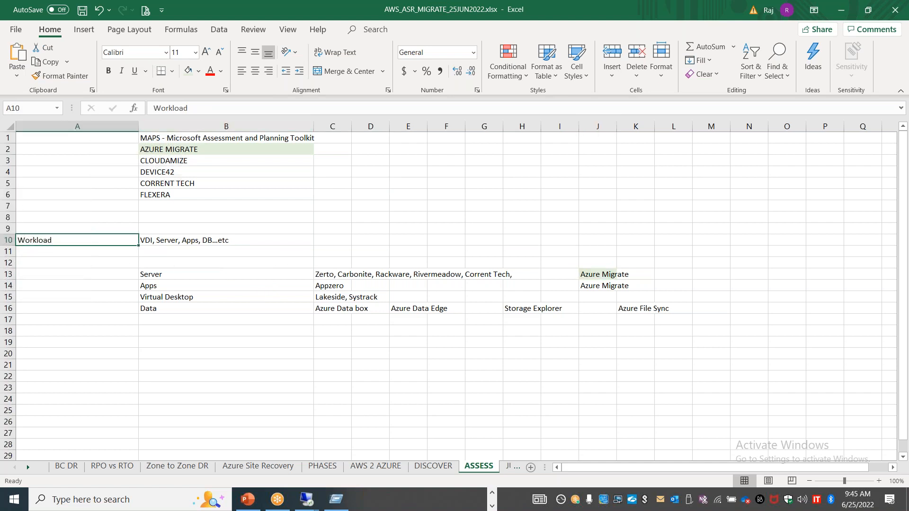
{"action": "left_click", "coordinate": [187, 71]}
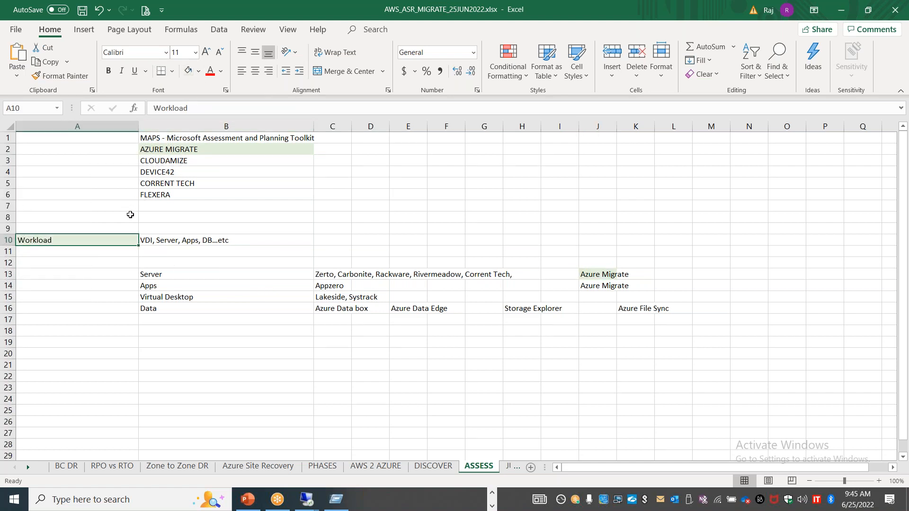
Enter "Agent based or Agentless" in cell B11 below the workload types
{"action": "left_click", "coordinate": [175, 251]}
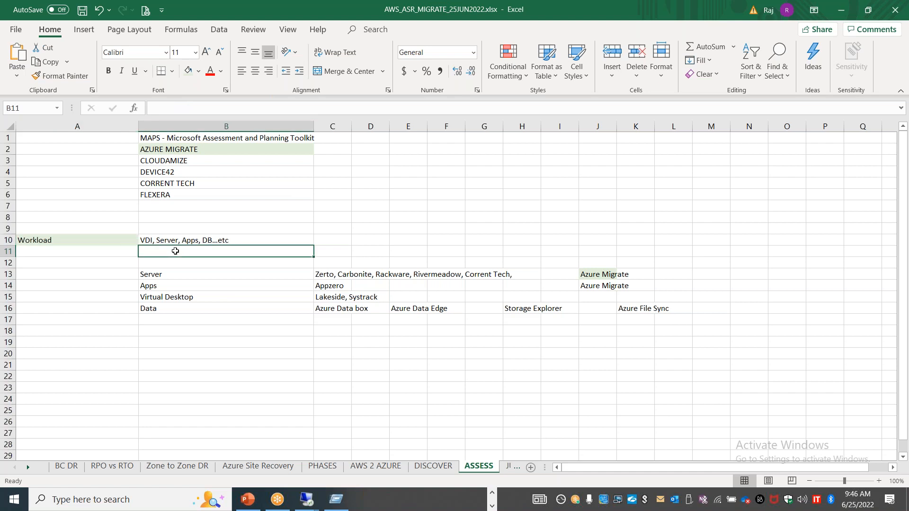
{"action": "type", "text": "Agent b"}
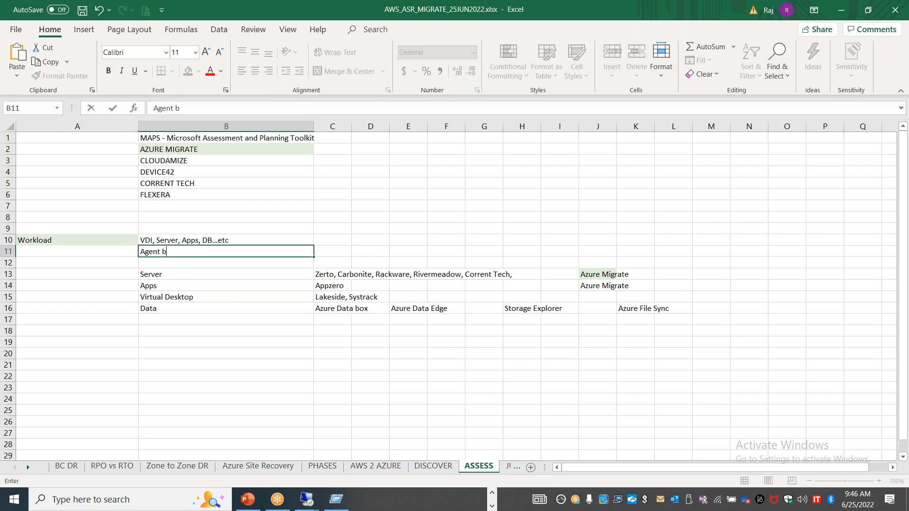
{"action": "type", "text": "ased or Agentless"}
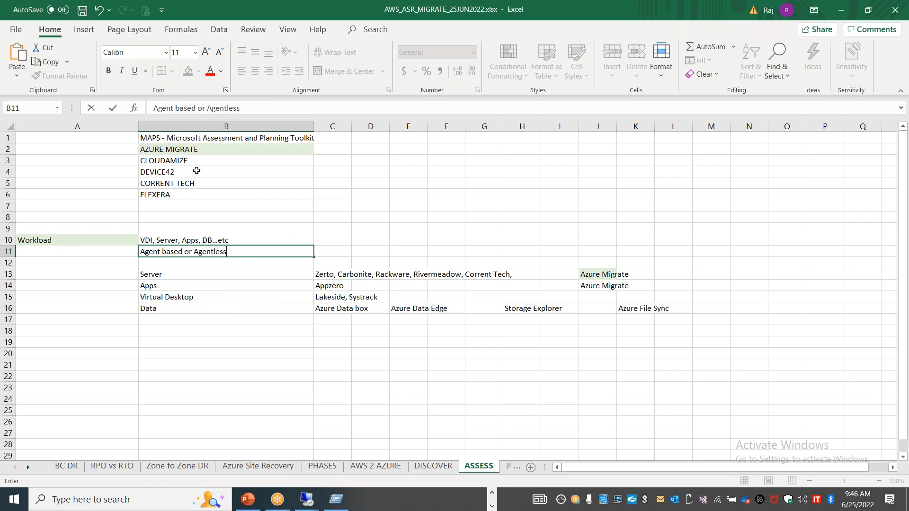
{"action": "left_click", "coordinate": [184, 198]}
{"action": "left_click", "coordinate": [183, 206]}
{"action": "left_click", "coordinate": [187, 216]}
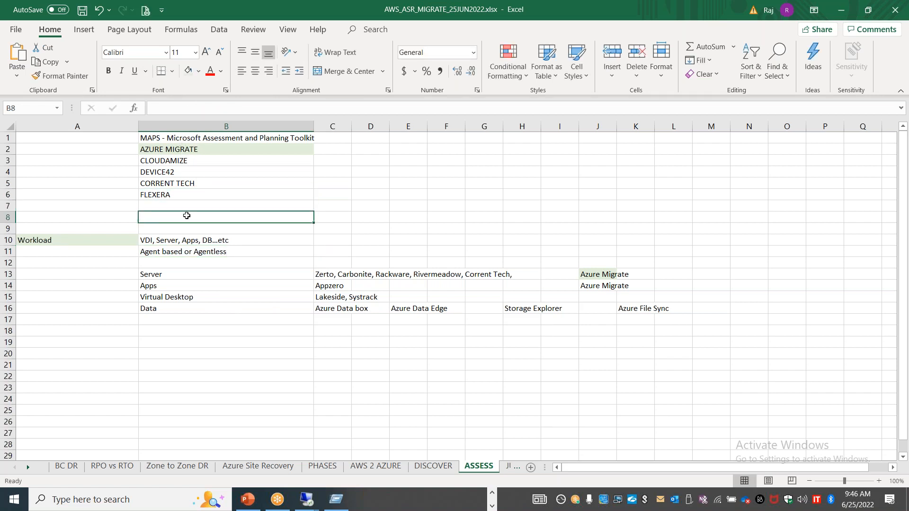
Add a Carbonite row with the name in B18 and "Agent based" in C18
{"action": "left_click", "coordinate": [191, 330]}
{"action": "type", "text": "Cabon"}
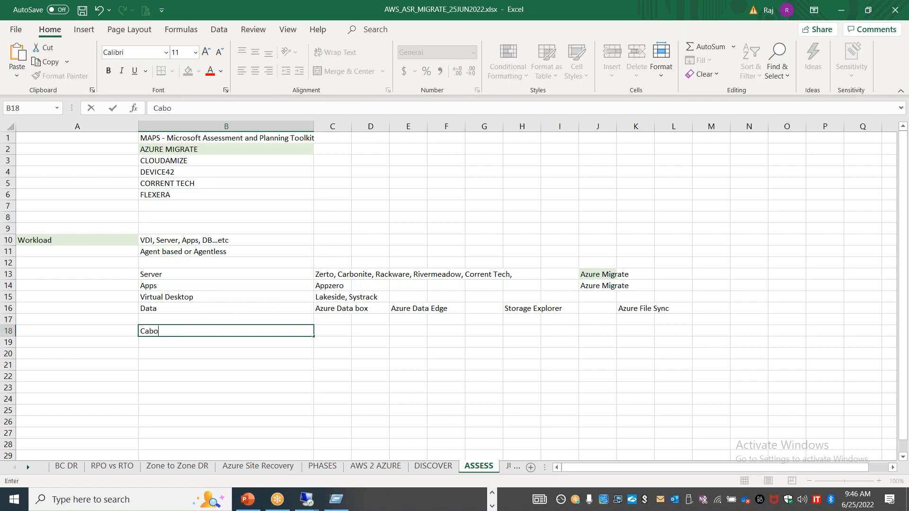
{"action": "key", "text": "BackSpace"}
{"action": "key", "text": "BackSpace"}
{"action": "key", "text": "BackSpace"}
{"action": "type", "text": "rbonite"}
{"action": "key", "text": "Tab"}
{"action": "type", "text": "Agetn"}
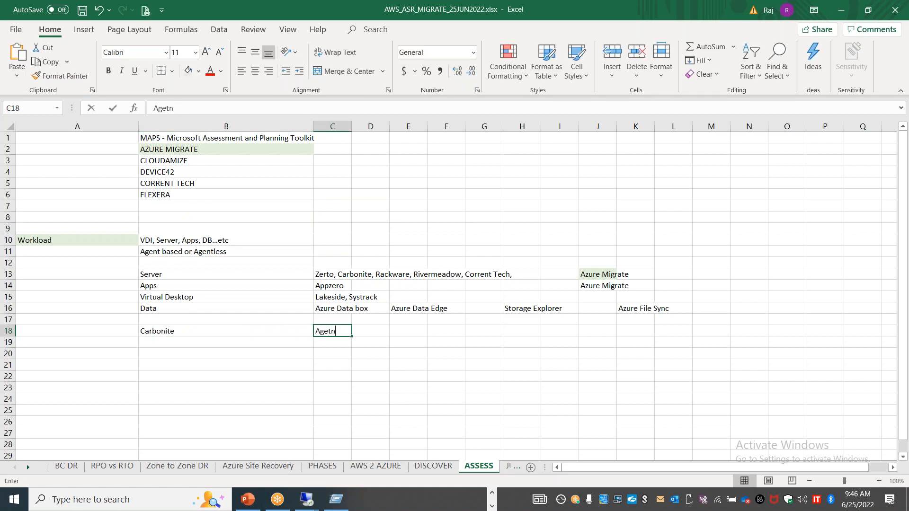
{"action": "key", "text": "BackSpace"}
{"action": "key", "text": "BackSpace"}
{"action": "key", "text": "BackSpace"}
{"action": "type", "text": "ent "}
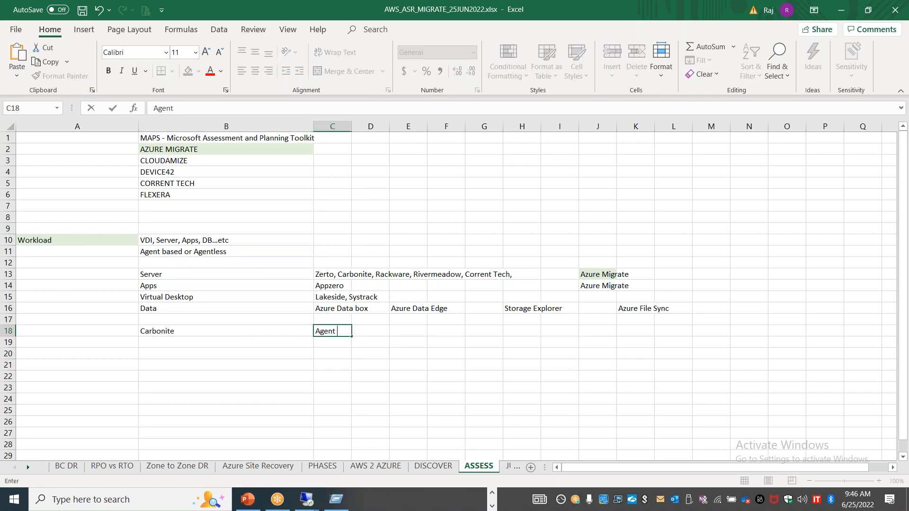
{"action": "type", "text": "based"}
{"action": "key", "text": "Return"}
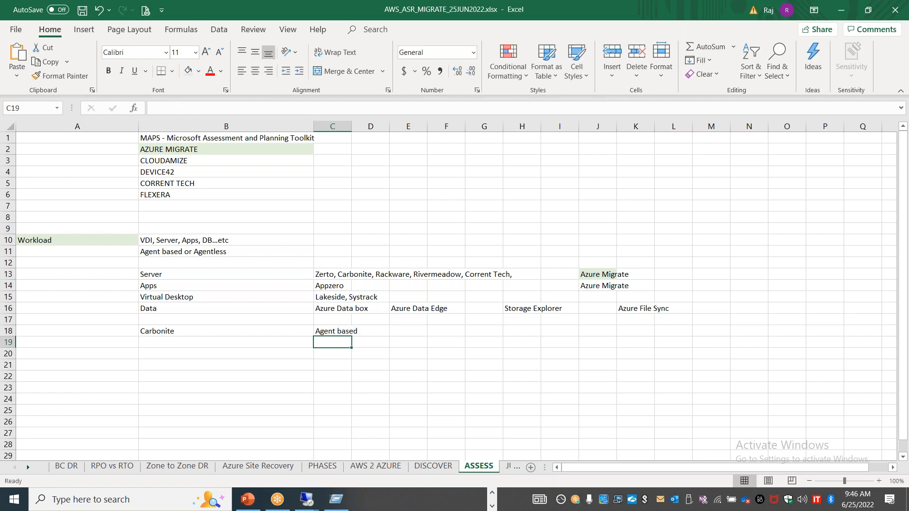
{"action": "type", "text": "Moved"}
{"action": "key", "text": "BackSpace"}
{"action": "key", "text": "BackSpace"}
{"action": "key", "text": "BackSpace"}
{"action": "key", "text": "BackSpace"}
{"action": "key", "text": "BackSpace"}
{"action": "key", "text": "Escape"}
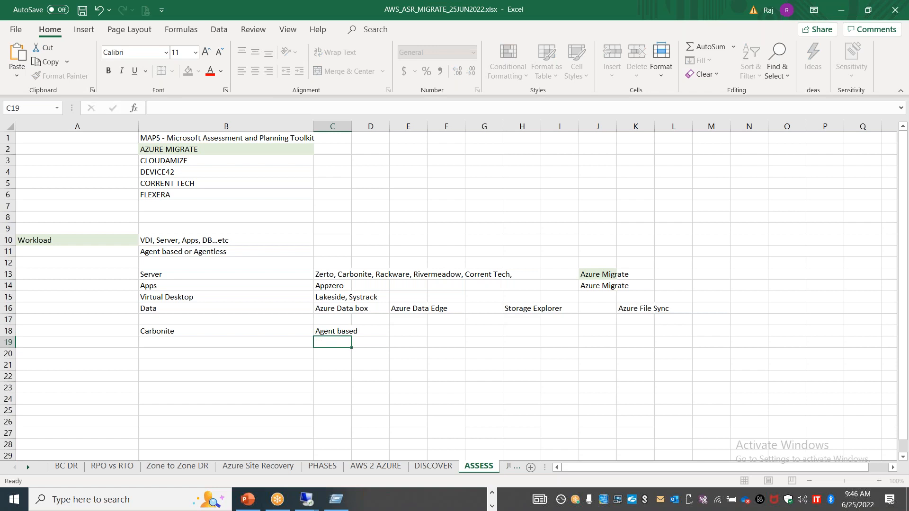
Add a Movere row with the name in B19 and "Agentless or Agent Based" in C19
{"action": "key", "text": "Left"}
{"action": "type", "text": "Movere"}
{"action": "key", "text": "Tab"}
{"action": "type", "text": "Agent"}
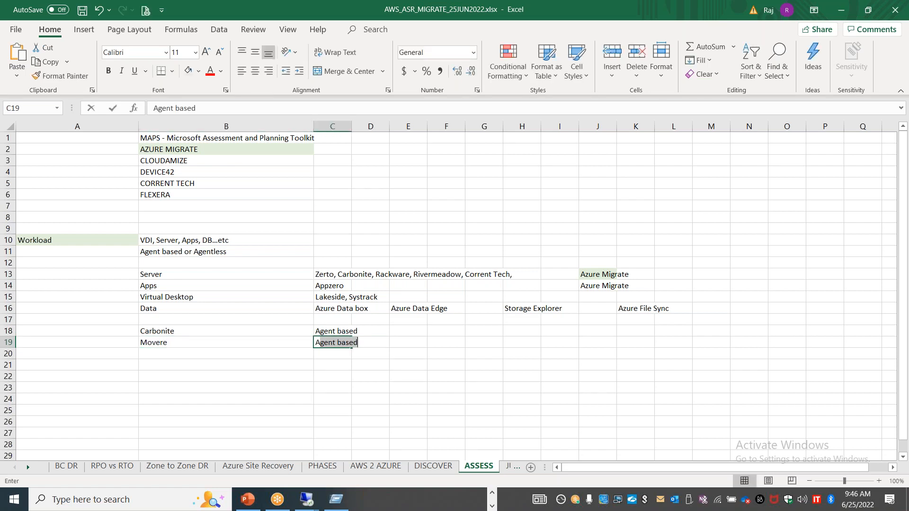
{"action": "key", "text": "BackSpace"}
{"action": "key", "text": "BackSpace"}
{"action": "type", "text": "less or Agent"}
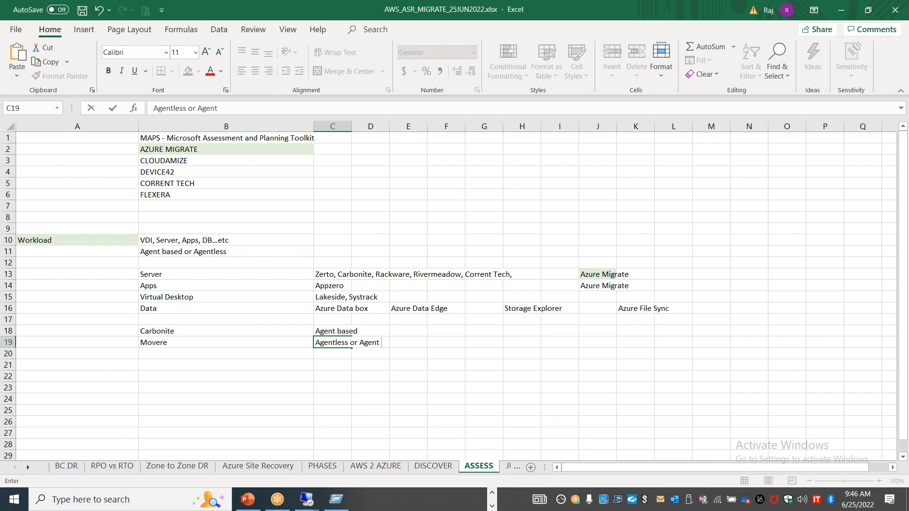
{"action": "type", "text": "Based"}
{"action": "left_click", "coordinate": [192, 395]}
{"action": "left_click", "coordinate": [192, 376]}
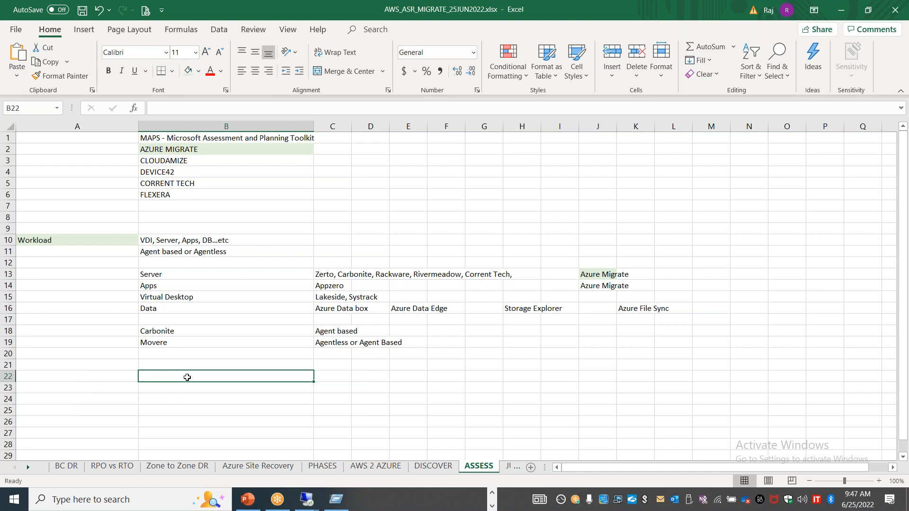
Add a hypervisor row with "Xen, KVM...etc" in B22 and "Rackware" in C22
{"action": "type", "text": "X"}
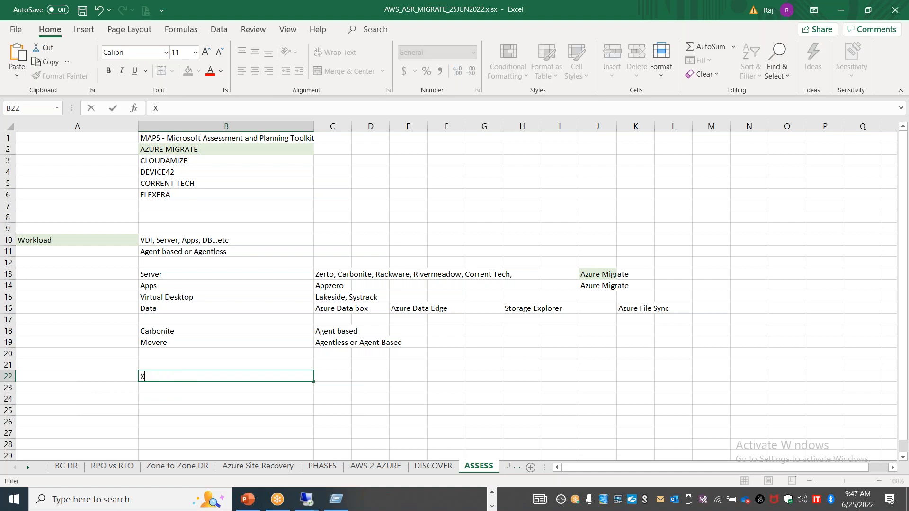
{"action": "type", "text": "en, KVM...etc"}
{"action": "key", "text": "Tab"}
{"action": "type", "text": "Rackware"}
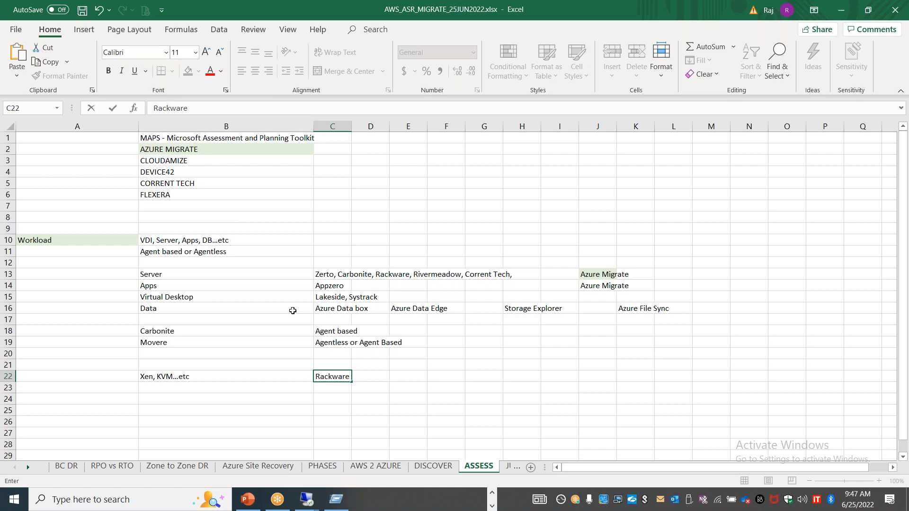
Add a Database row with the name in B17 and "CLoudPilot, UnifyCloud" in C17
{"action": "left_click", "coordinate": [170, 316]}
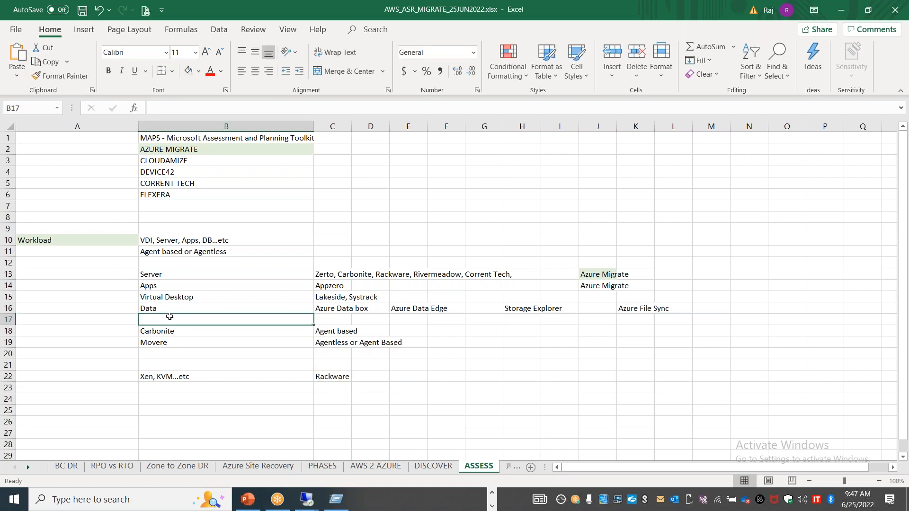
{"action": "type", "text": "Database"}
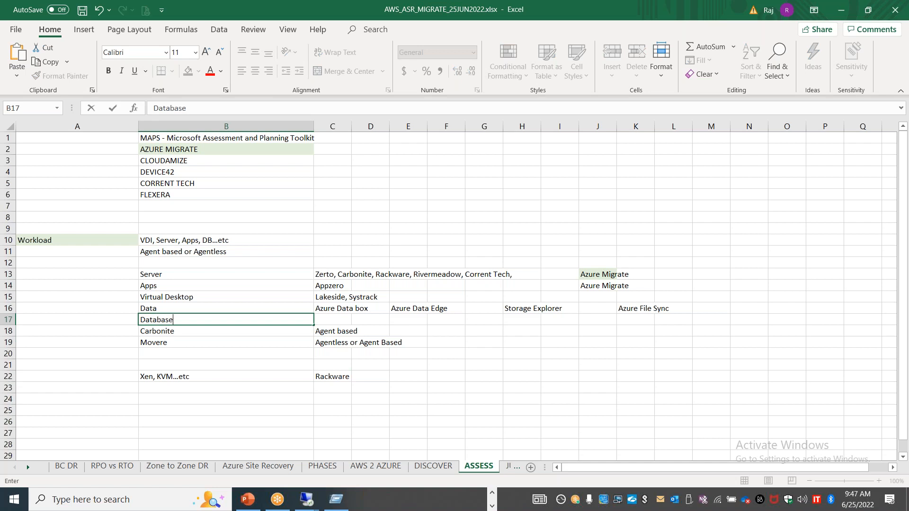
{"action": "key", "text": "Tab"}
{"action": "type", "text": "CLoudP"}
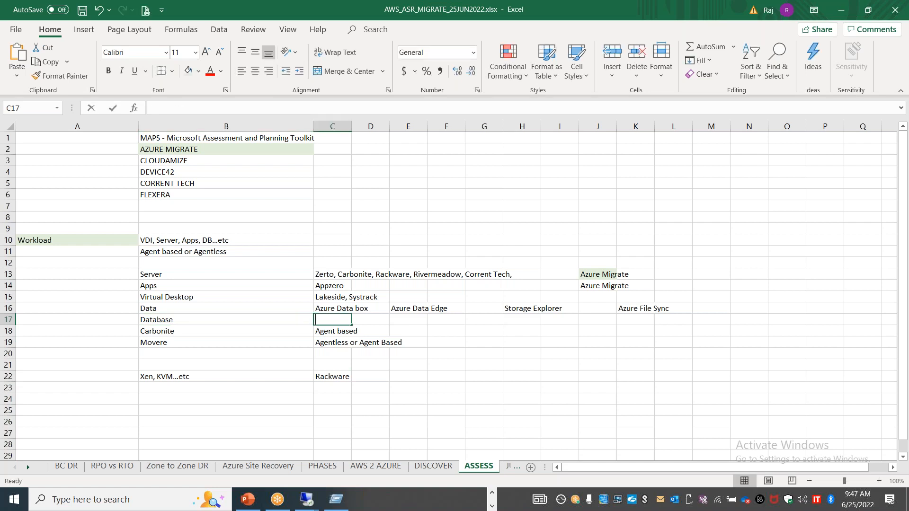
{"action": "type", "text": "ilot, "}
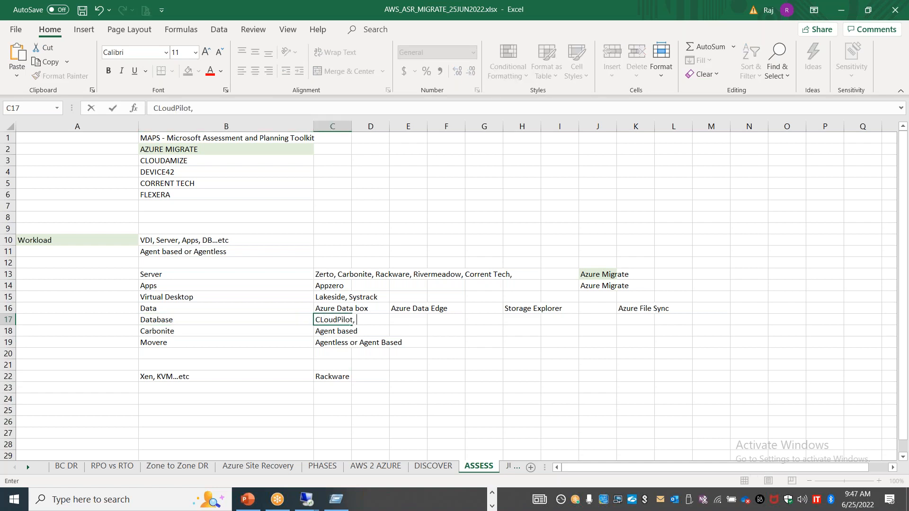
{"action": "type", "text": "UnifyClou"}
Enter "Azure migrate" in J17 of the Database row
{"action": "key", "text": "Tab"}
{"action": "key", "text": "Tab"}
{"action": "key", "text": "Right"}
{"action": "key", "text": "Right"}
{"action": "key", "text": "Right"}
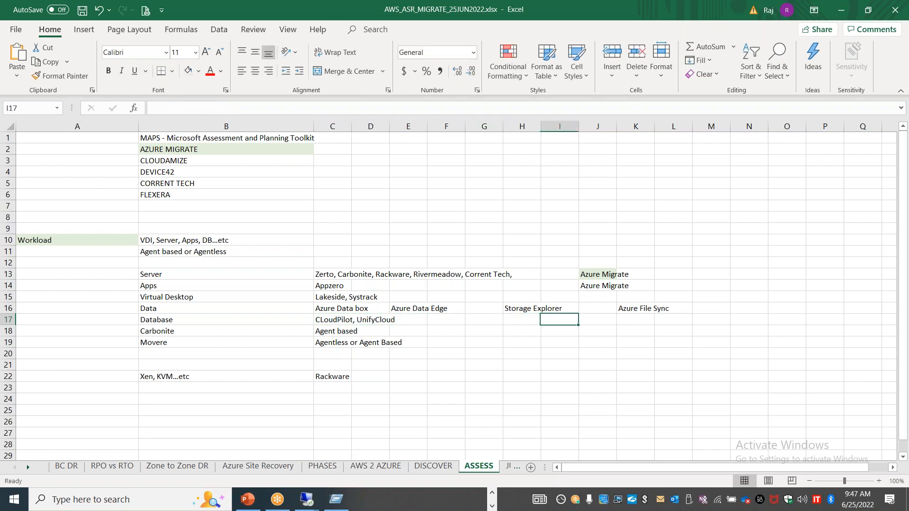
{"action": "type", "text": "Azure migrate"}
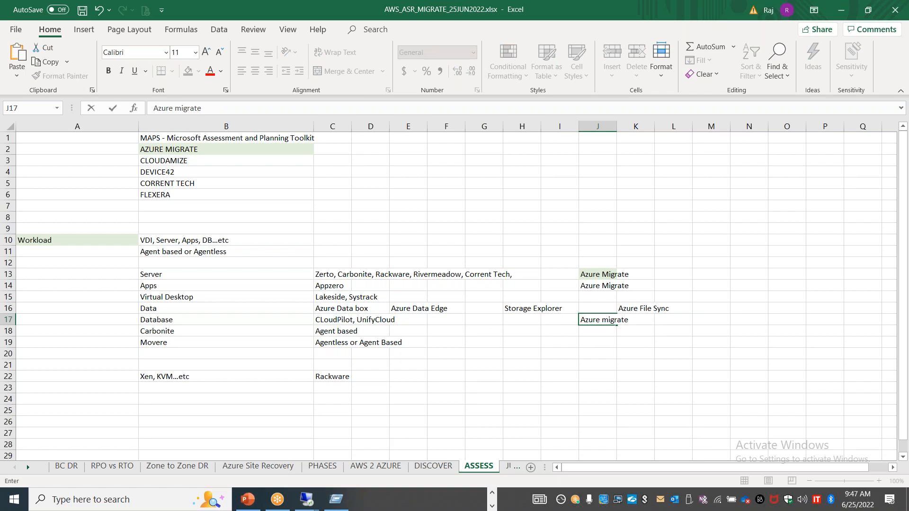
{"action": "left_click", "coordinate": [601, 377]}
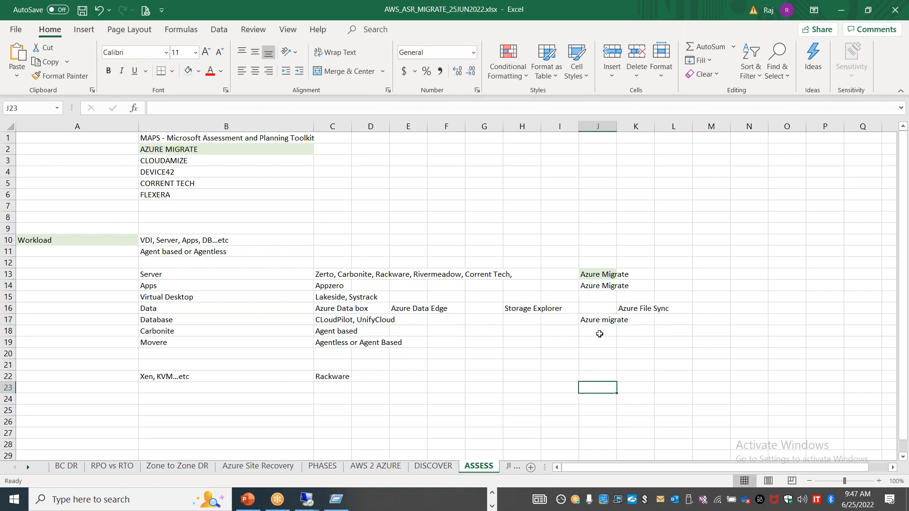
Fill the Azure migrate cell J17 with light green and save the workbook
{"action": "left_click", "coordinate": [606, 320]}
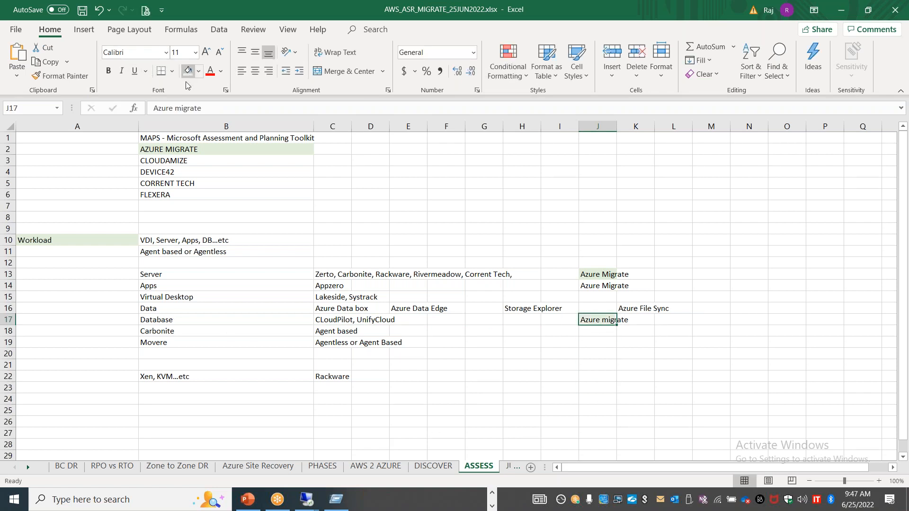
{"action": "key", "text": "ctrl+s"}
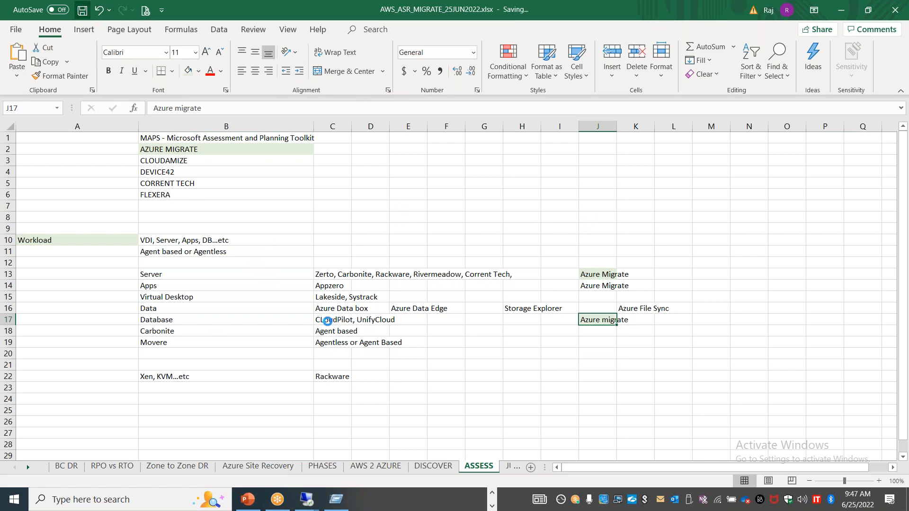
Switch to the 54.205.15.240 remote session to check the Azure Site Recovery Unified Setup installation progress, and return to the workbook
{"action": "mouse_move", "coordinate": [308, 505]}
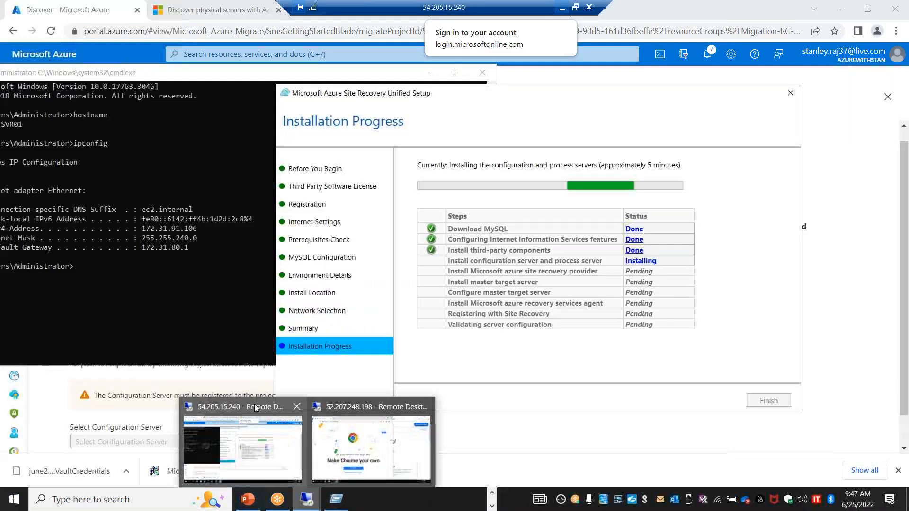
{"action": "left_click", "coordinate": [254, 408]}
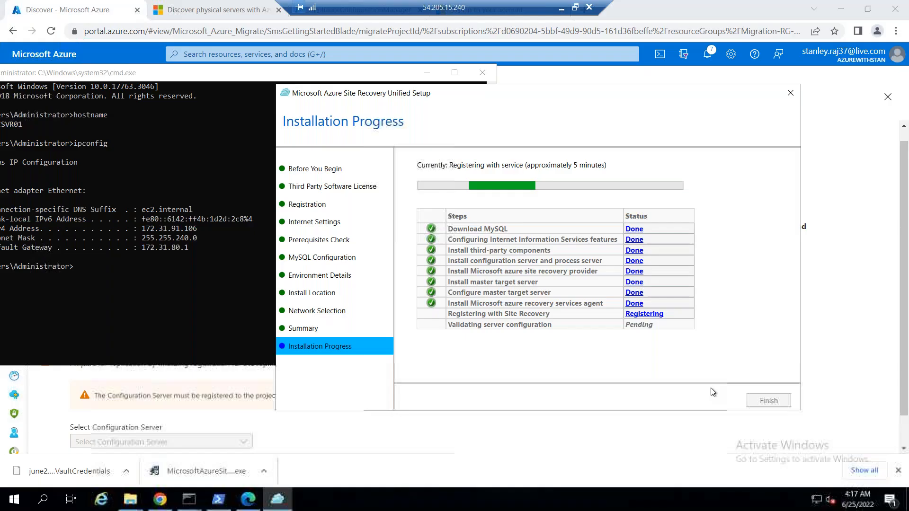
{"action": "left_click", "coordinate": [559, 9]}
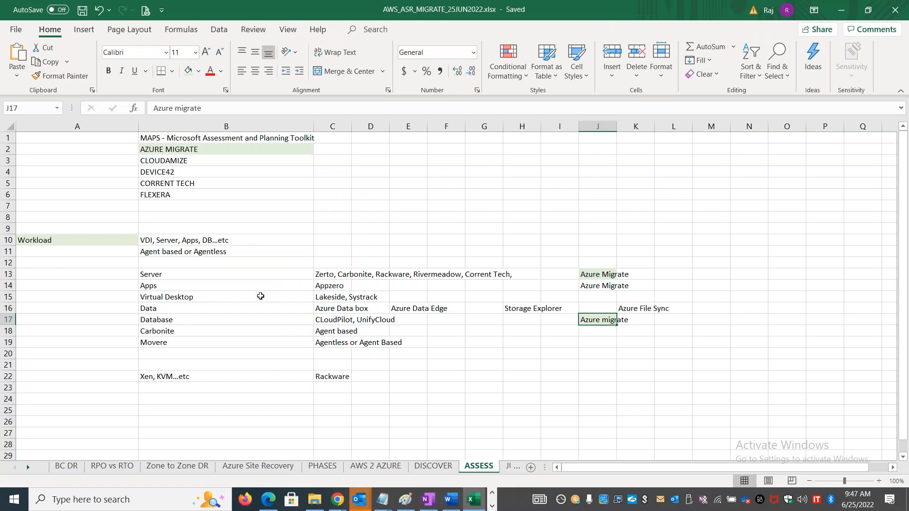
Copy the workload and tool range B13:K23 and add a new sheet named MIGRATE after ASSESS
{"action": "left_click_drag", "start_coordinate": [176, 279], "coordinate": [645, 385]}
{"action": "key", "text": "ctrl+c"}
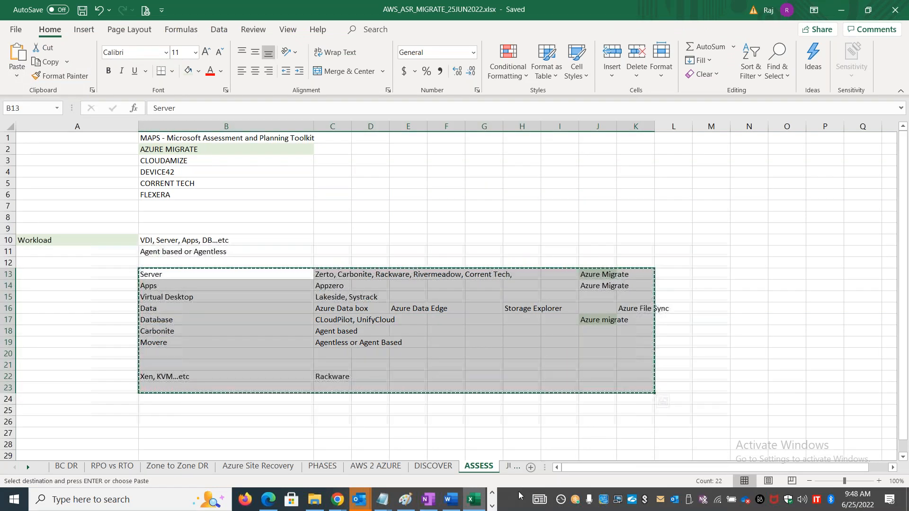
{"action": "left_click", "coordinate": [530, 467]}
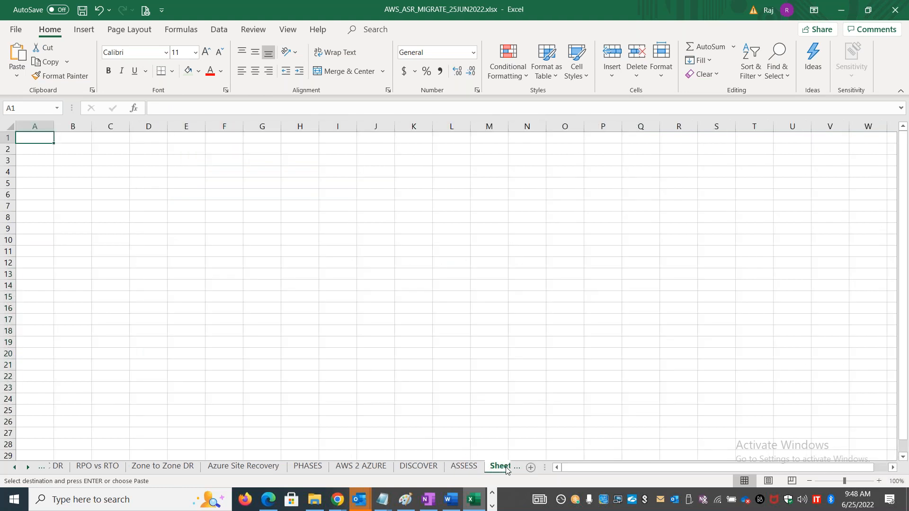
{"action": "left_click", "coordinate": [517, 468]}
{"action": "double_click", "coordinate": [363, 467]}
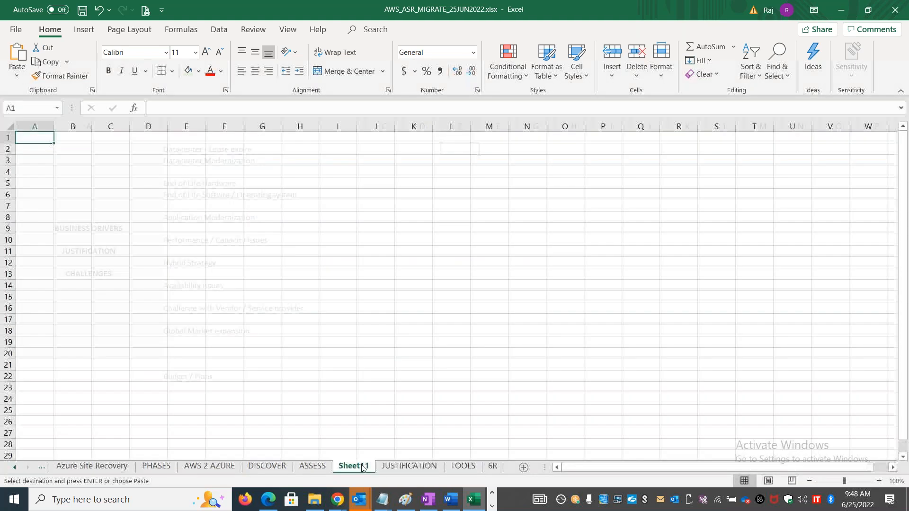
{"action": "type", "text": "MIGRATE"}
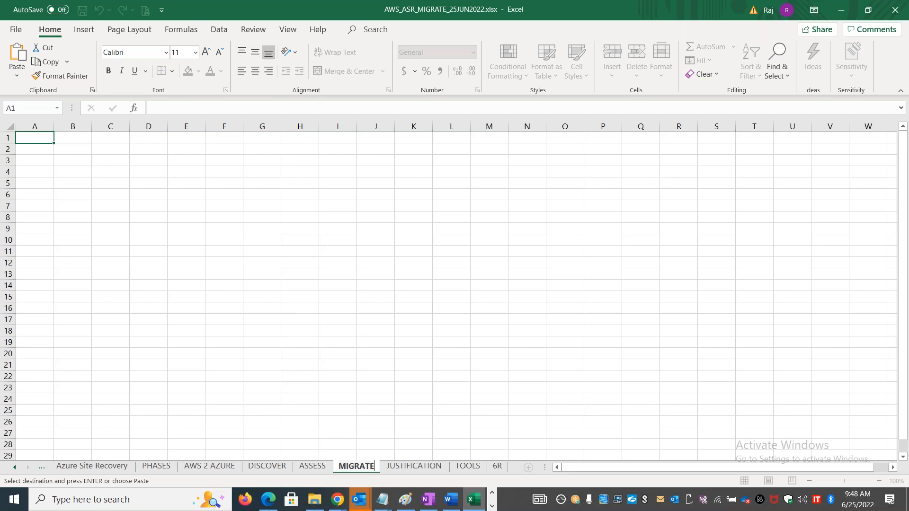
Paste the copied range at A2 of the MIGRATE sheet and autofit all column widths
{"action": "left_click", "coordinate": [39, 151]}
{"action": "key", "text": "ctrl+v"}
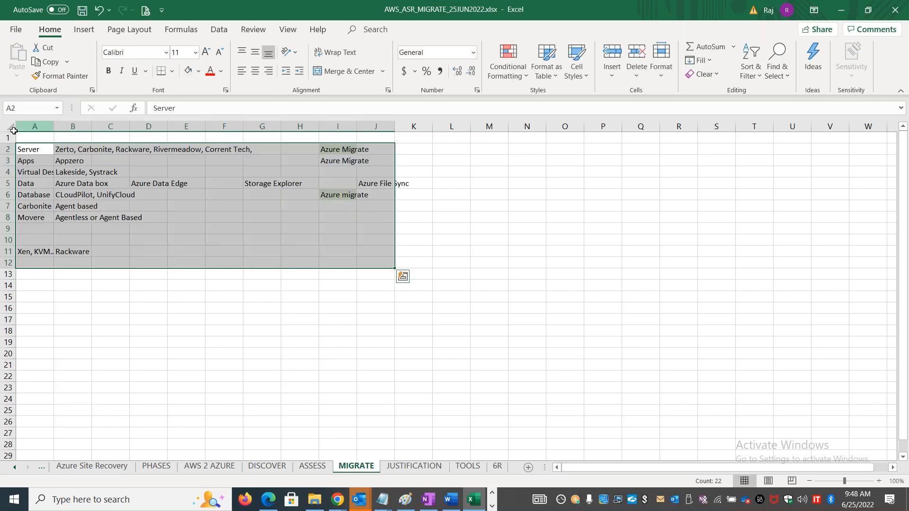
{"action": "left_click", "coordinate": [11, 127]}
{"action": "double_click", "coordinate": [54, 127]}
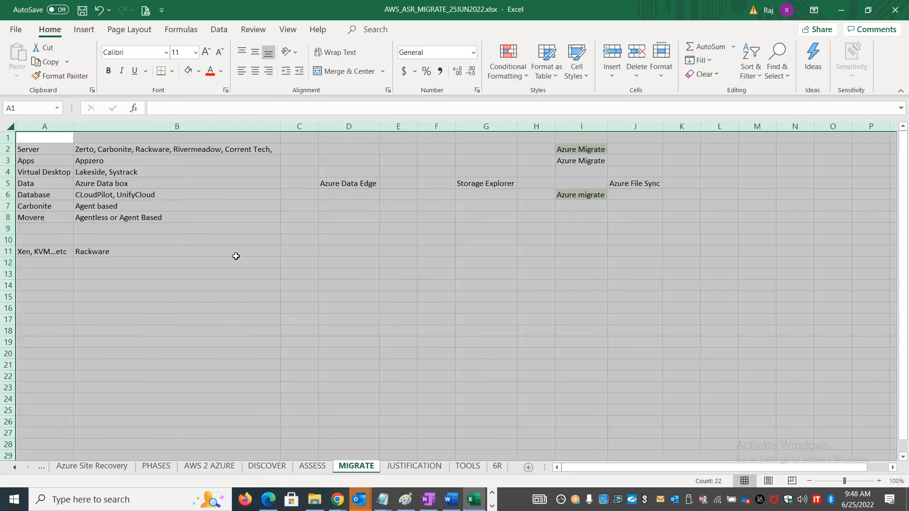
{"action": "left_click", "coordinate": [261, 321]}
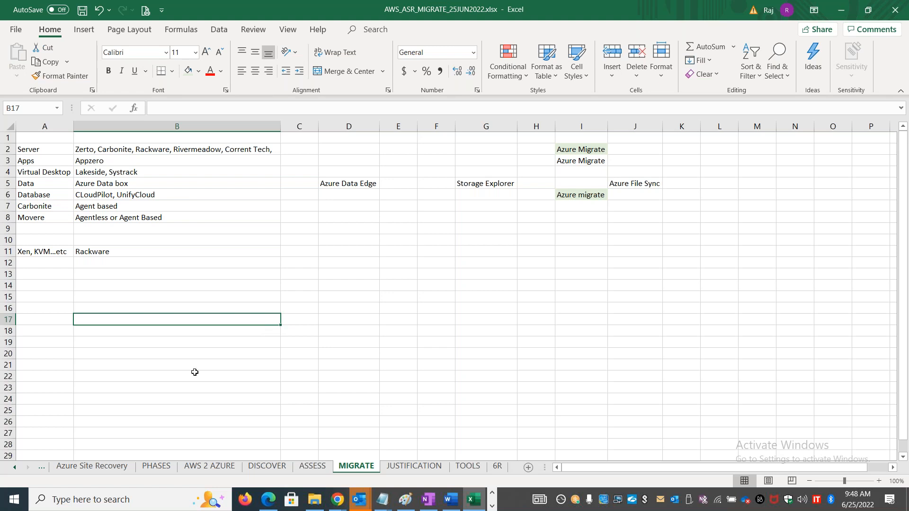
Recheck the Site Recovery registration status in the 54.205.15.240 remote session and return to the workbook
{"action": "left_click", "coordinate": [489, 507]}
{"action": "left_click", "coordinate": [489, 507]}
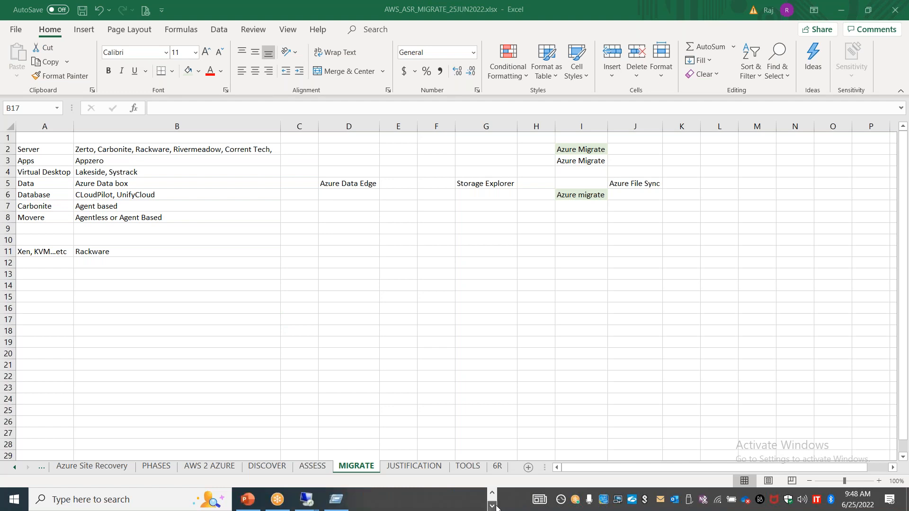
{"action": "mouse_move", "coordinate": [308, 503]}
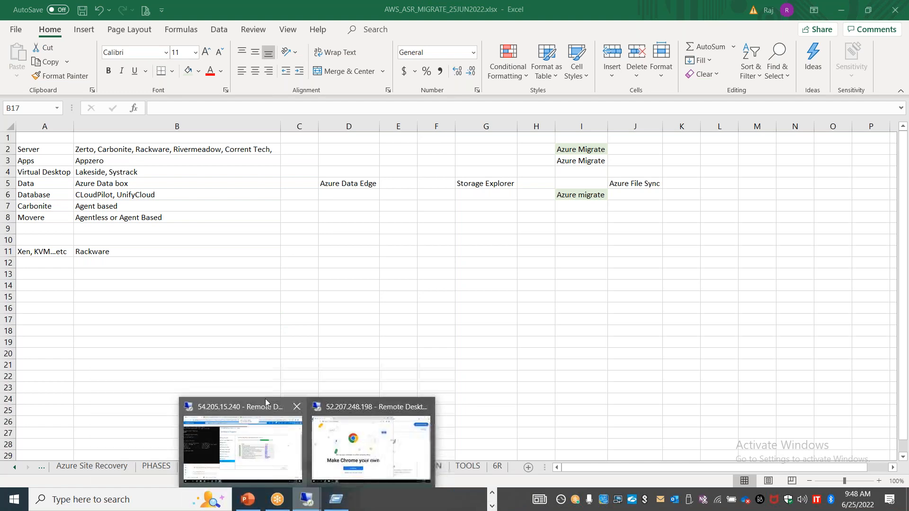
{"action": "left_click", "coordinate": [251, 440]}
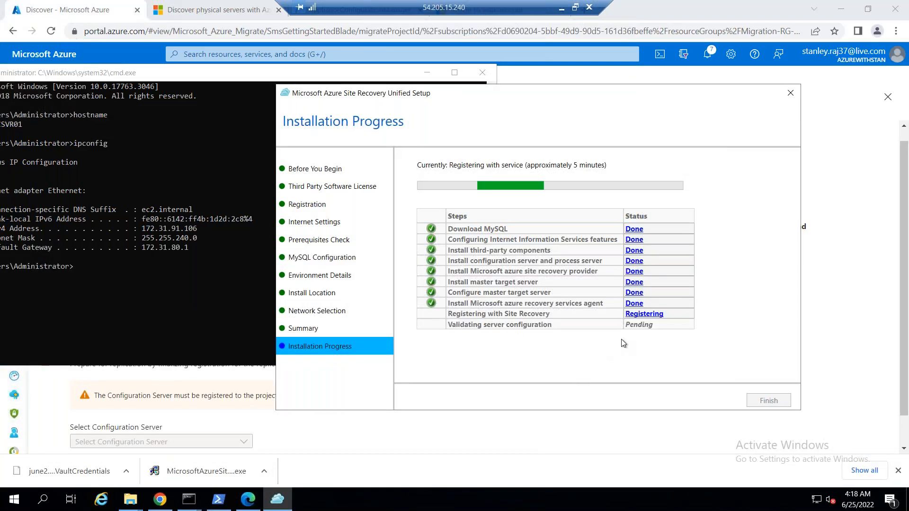
{"action": "left_click", "coordinate": [561, 8]}
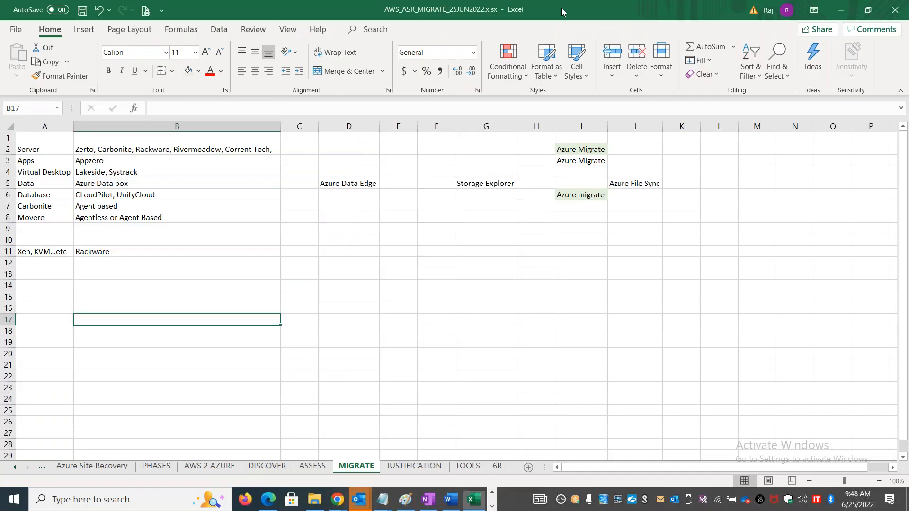
Move the 6R sheet directly after the MIGRATE sheet
{"action": "left_click", "coordinate": [499, 468]}
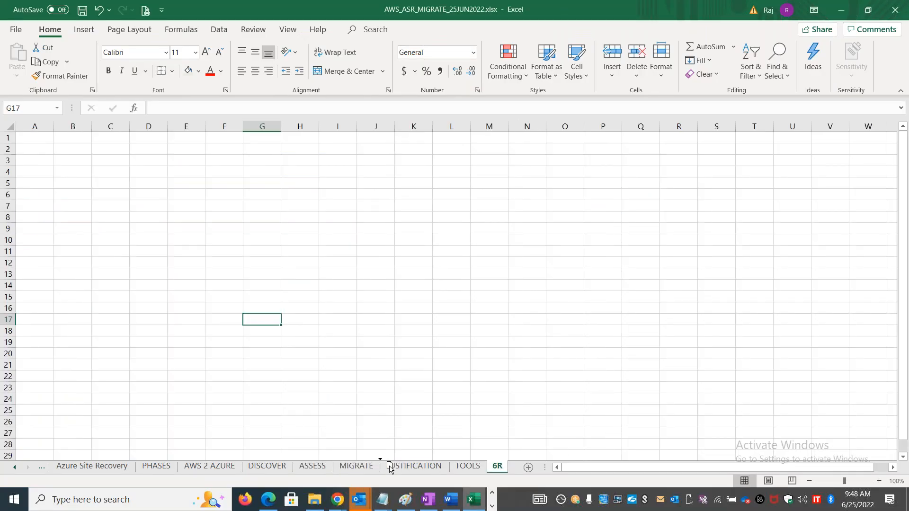
{"action": "left_click_drag", "start_coordinate": [386, 469], "coordinate": [382, 467]}
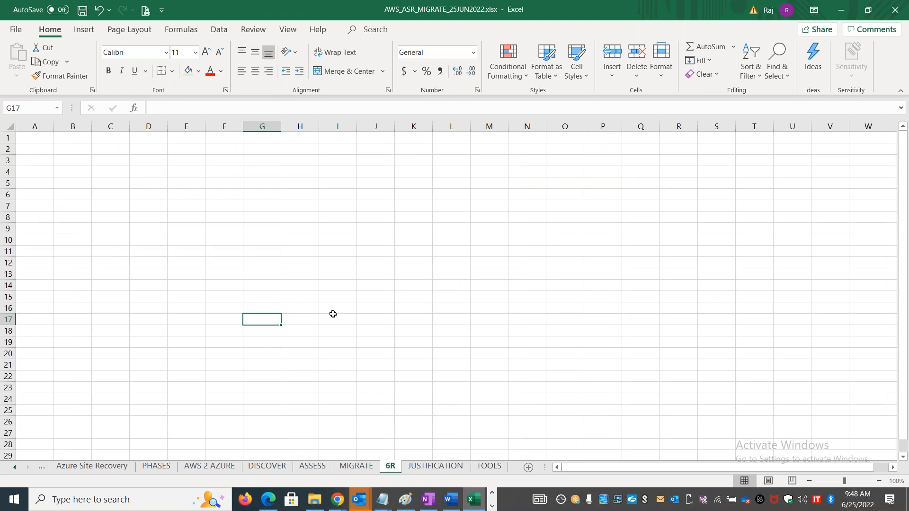
Enter the heading "MIGRATION / TRANSFORMATION / MODERNIZATION" in A1 of the 6R sheet and widen column A to fit it
{"action": "left_click", "coordinate": [33, 139]}
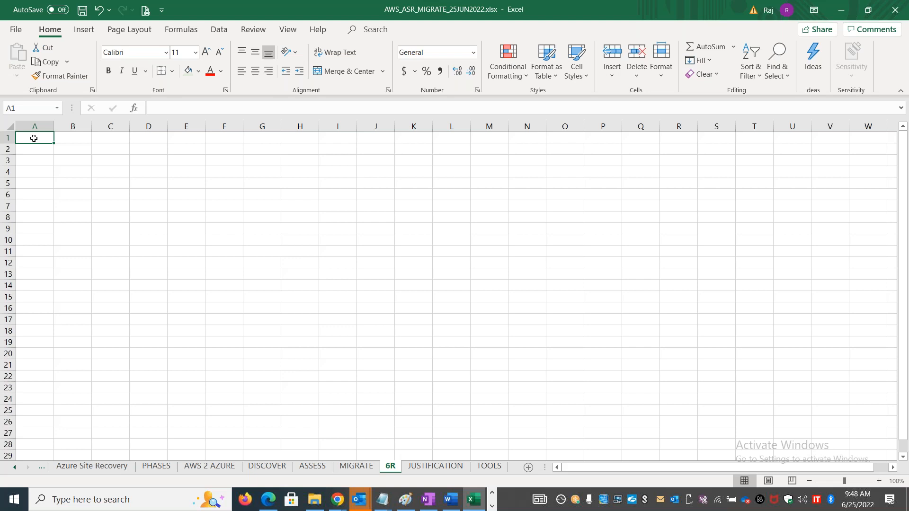
{"action": "type", "text": "MIGRATION"}
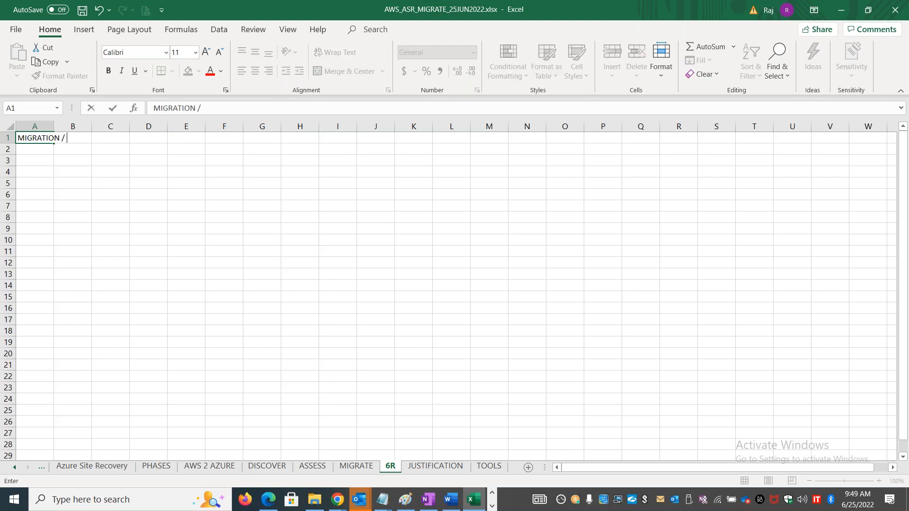
{"action": "type", "text": " / TRANSFORMATION"}
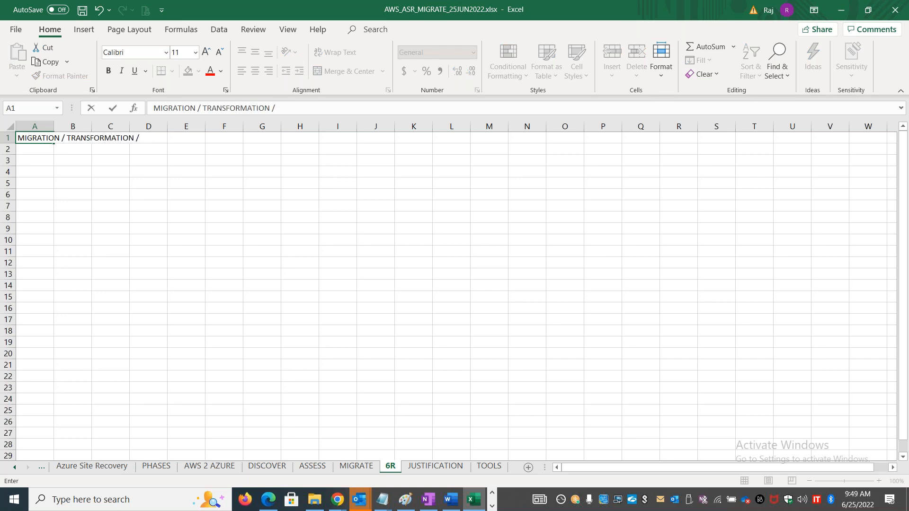
{"action": "type", "text": " / MODERNIZATION"}
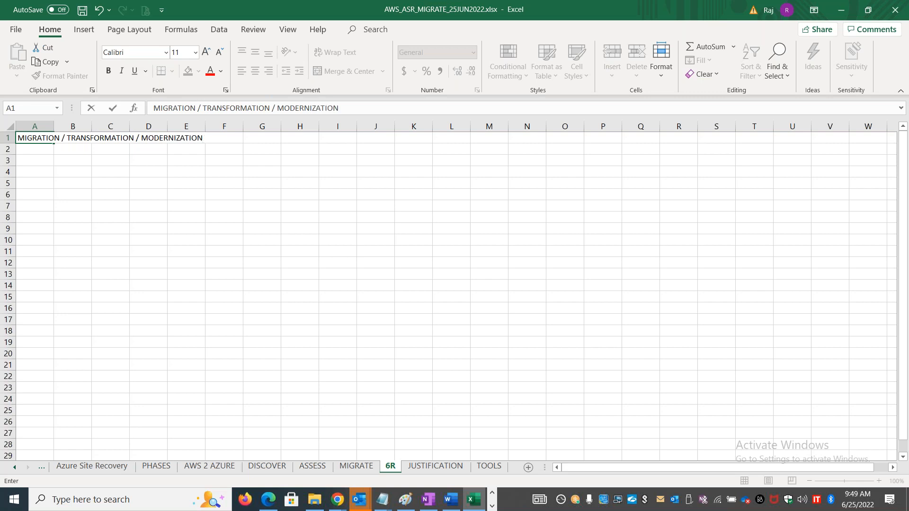
{"action": "left_click", "coordinate": [35, 224]}
{"action": "left_click_drag", "start_coordinate": [54, 126], "coordinate": [229, 123]}
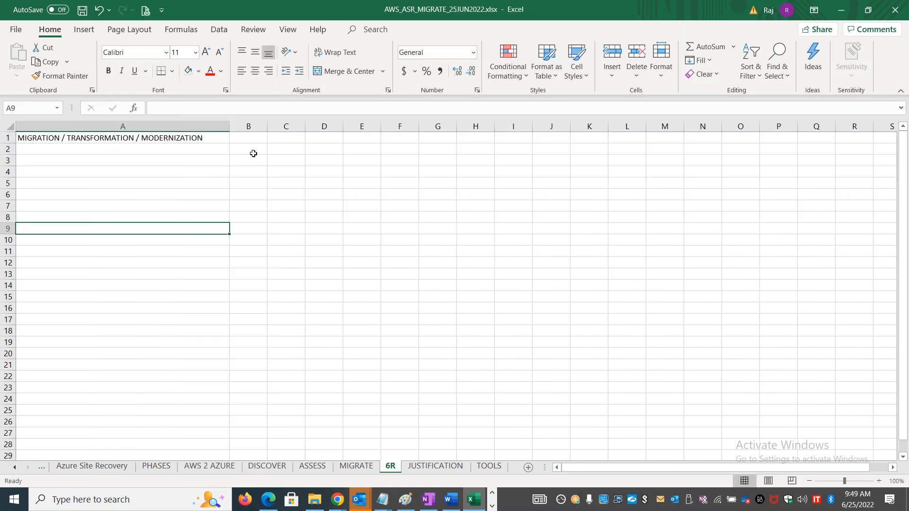
Enter "APPROACH" in B2 of the 6R sheet and widen column B to fit it
{"action": "left_click", "coordinate": [253, 153]}
{"action": "type", "text": "APPROACH"}
{"action": "left_click", "coordinate": [248, 193]}
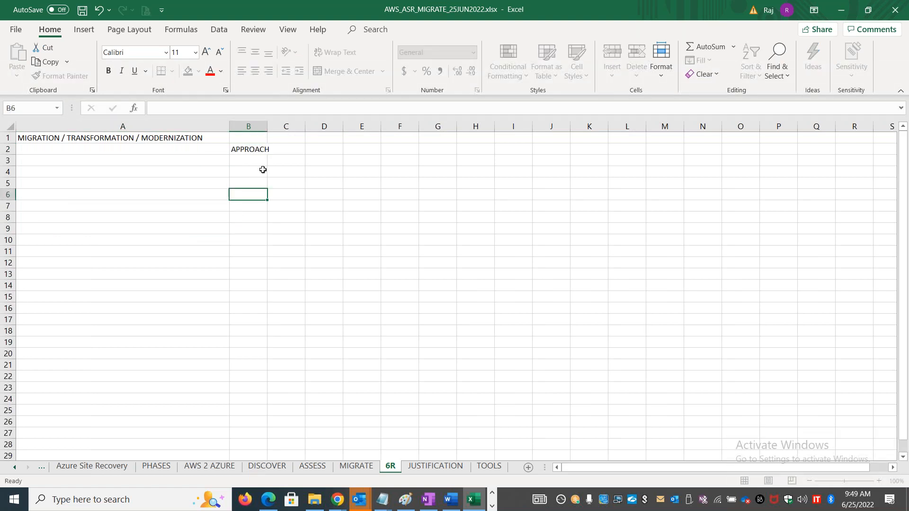
{"action": "left_click_drag", "start_coordinate": [268, 125], "coordinate": [299, 122]}
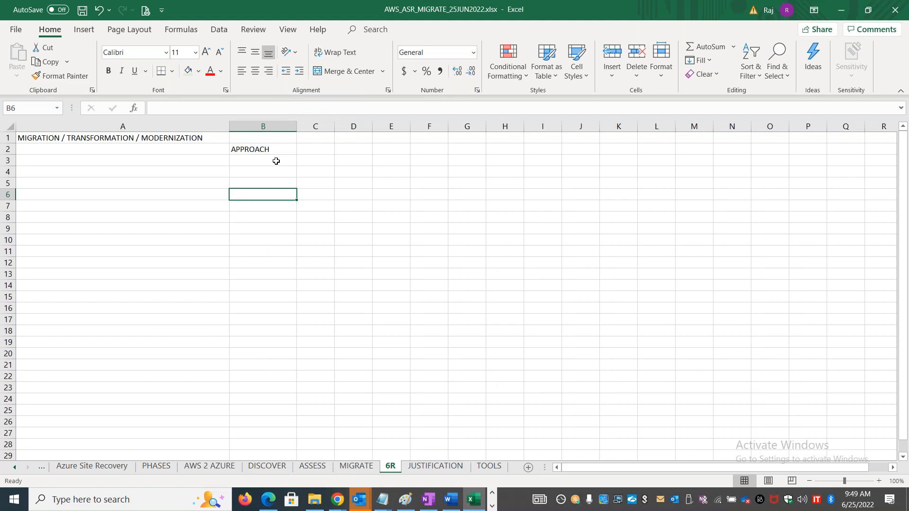
{"action": "left_click", "coordinate": [197, 172]}
{"action": "left_click", "coordinate": [313, 151]}
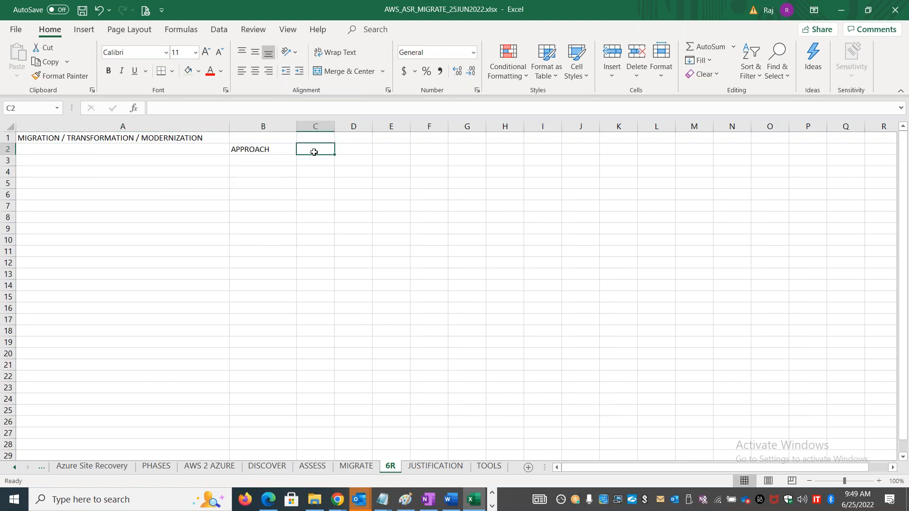
Enter "6R" in C2 and list REHOST, REPLATFORM, REPURCHASE, REFACTOR, RETAIN and RETIRE in C4:C9
{"action": "type", "text": "6R"}
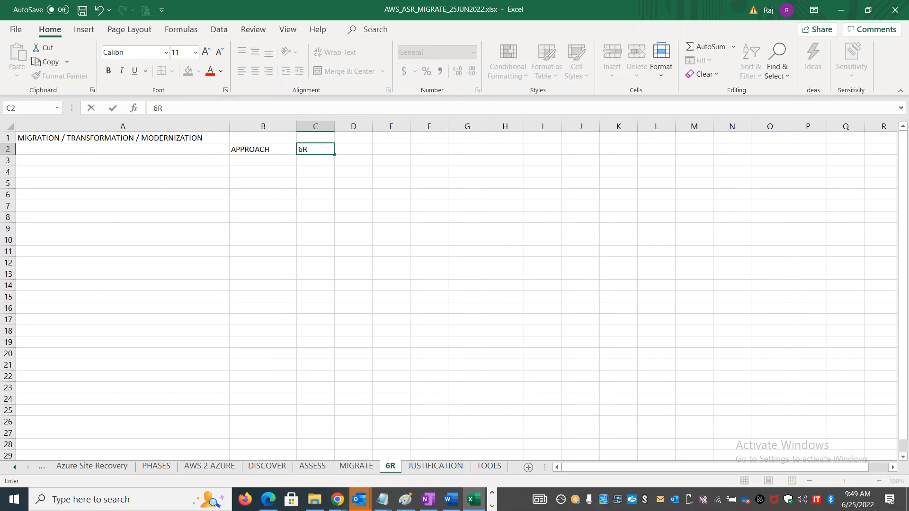
{"action": "key", "text": "Return"}
{"action": "key", "text": "Return"}
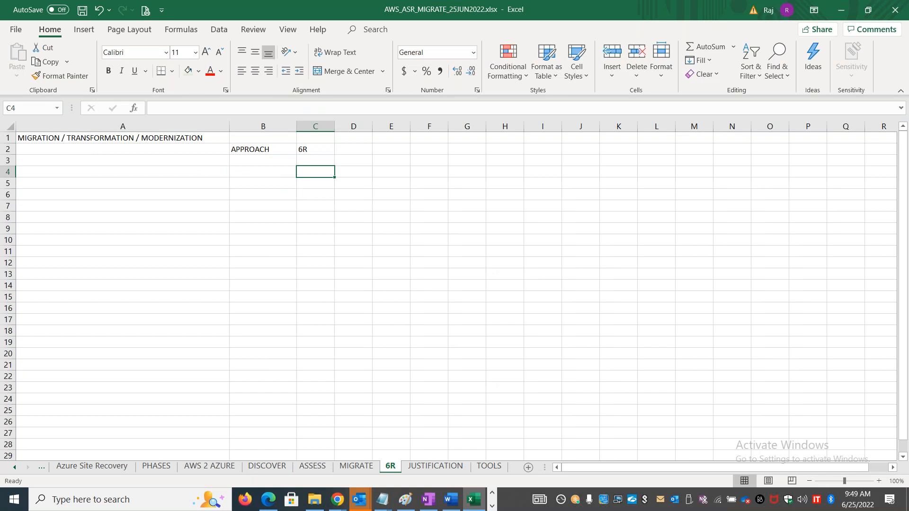
{"action": "type", "text": "REHOST"}
{"action": "key", "text": "Return"}
{"action": "type", "text": "REPLATFORM"}
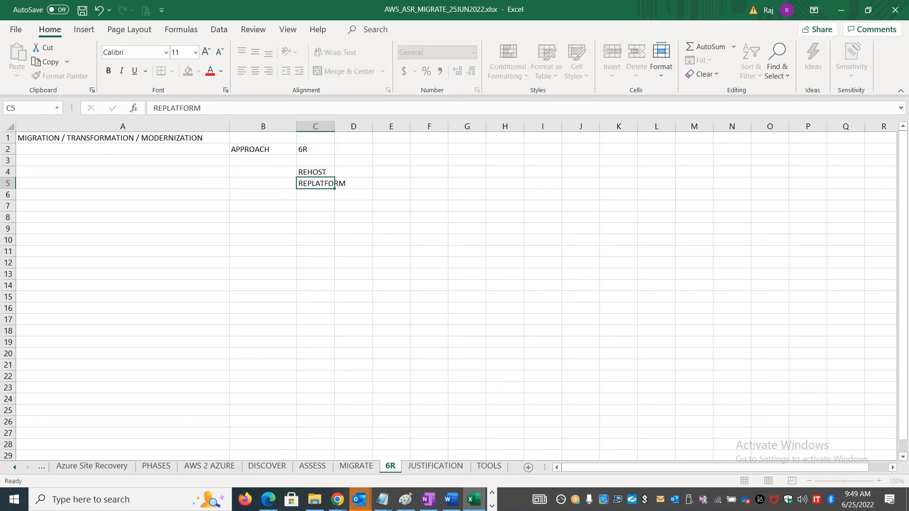
{"action": "key", "text": "Return"}
{"action": "type", "text": "REPURCH"}
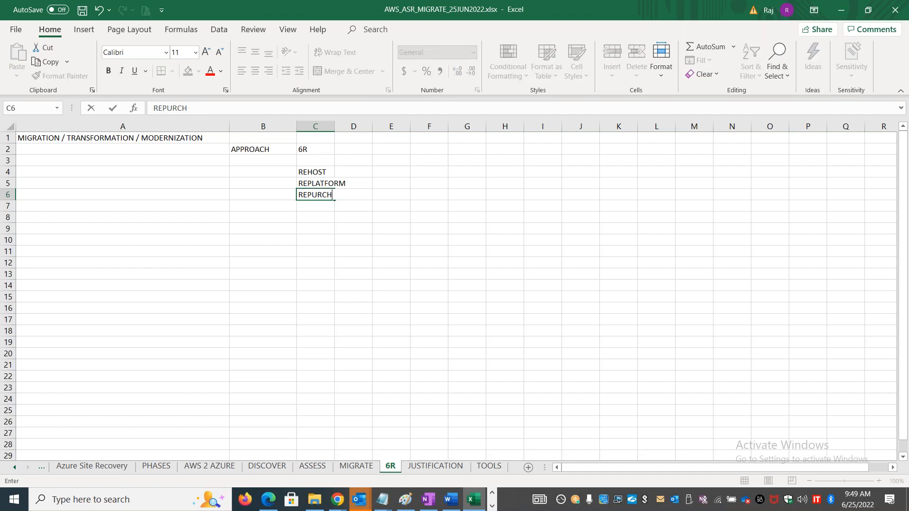
{"action": "type", "text": "ASE"}
{"action": "key", "text": "Return"}
{"action": "type", "text": "REFACTOR"}
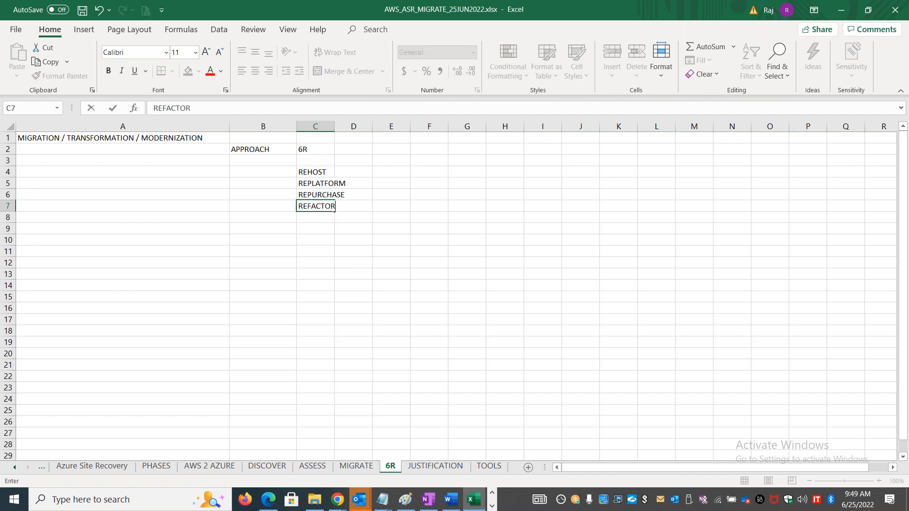
{"action": "key", "text": "Return"}
{"action": "type", "text": "RETAIN"}
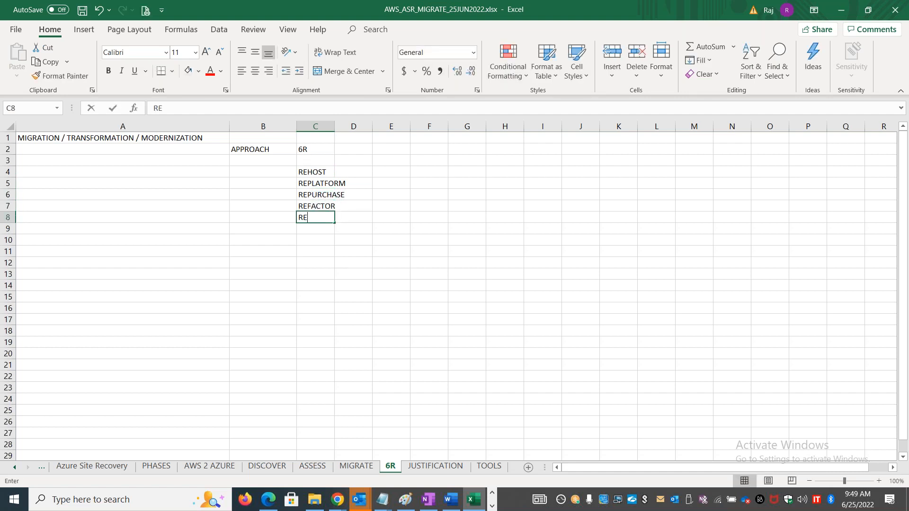
{"action": "key", "text": "Return"}
{"action": "type", "text": "RETIRE"}
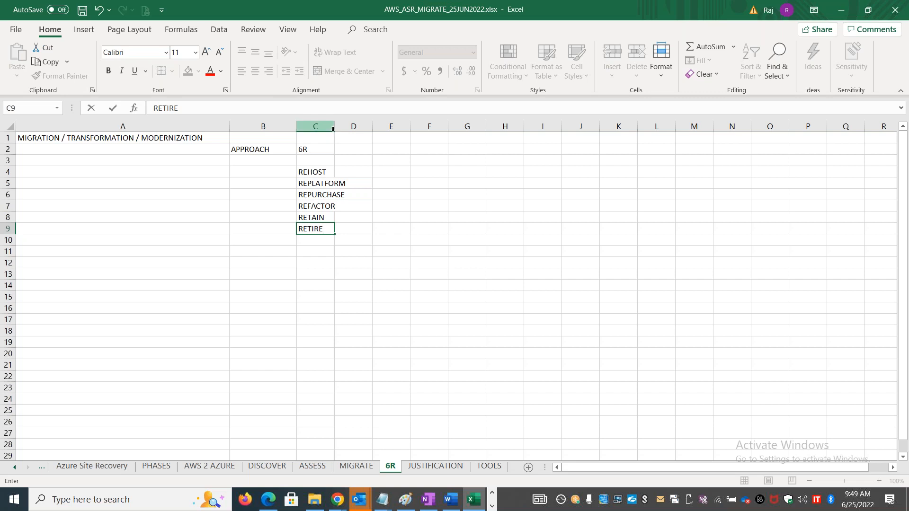
Widen column C so the six approach names fit within it
{"action": "double_click", "coordinate": [311, 150]}
{"action": "double_click", "coordinate": [311, 150]}
{"action": "left_click", "coordinate": [365, 185]}
{"action": "left_click_drag", "start_coordinate": [335, 127], "coordinate": [375, 130]}
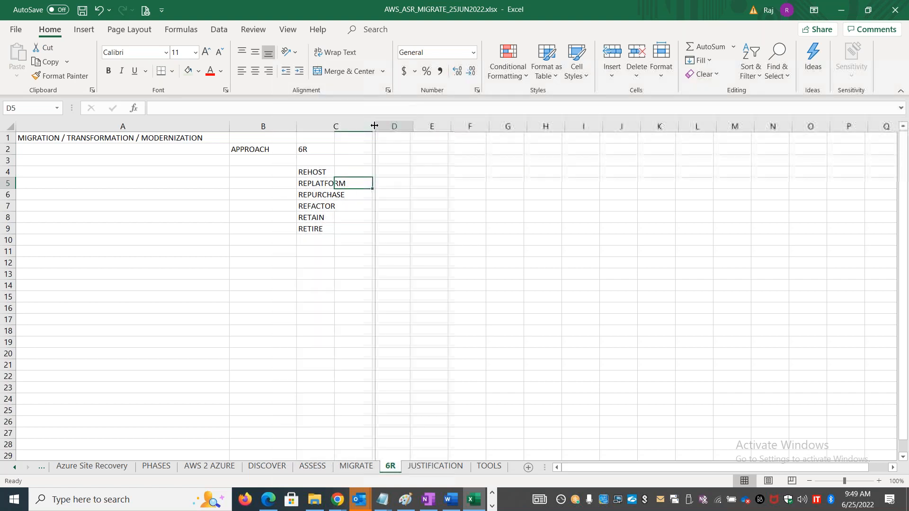
Enter "Lift & Shift" in D4 and make only the HOST part of REHOST in C4 bold
{"action": "left_click", "coordinate": [334, 173]}
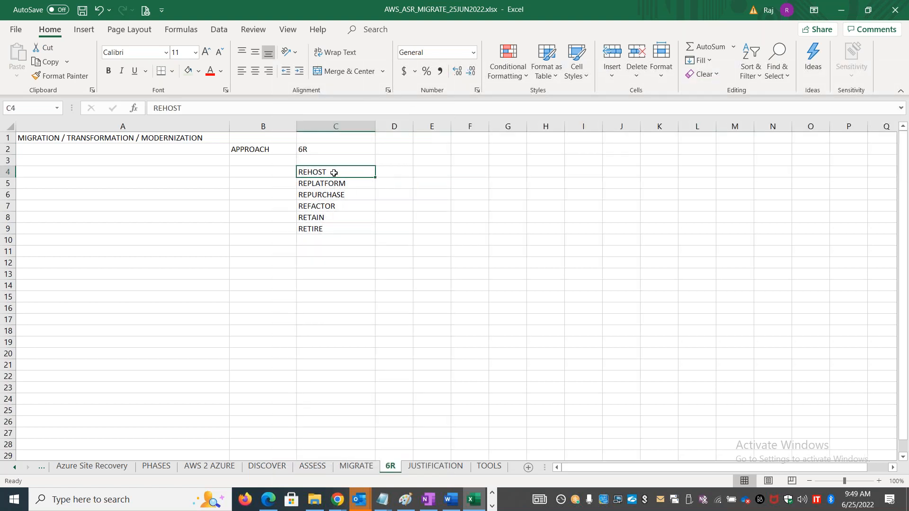
{"action": "left_click", "coordinate": [392, 172]}
{"action": "type", "text": "Lif"}
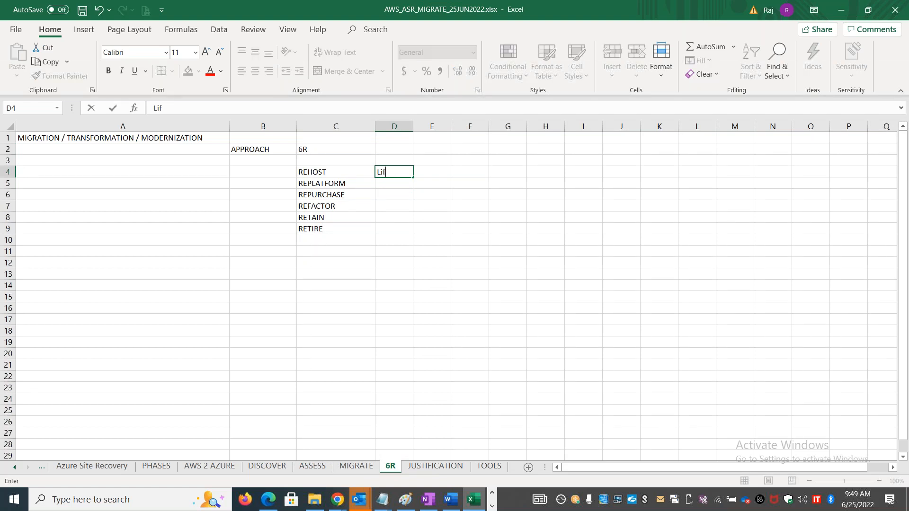
{"action": "type", "text": "t & Shift"}
{"action": "double_click", "coordinate": [327, 172]}
{"action": "left_click_drag", "start_coordinate": [326, 171], "coordinate": [310, 172]}
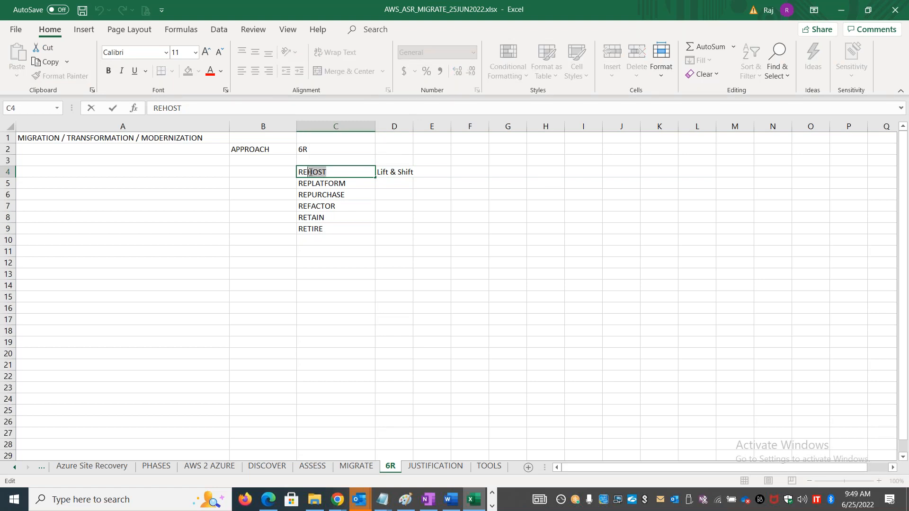
{"action": "key", "text": "ctrl+b"}
Enter the note "Host - Physical Server / Hardware" in J4 on the REHOST row
{"action": "left_click", "coordinate": [609, 173]}
{"action": "type", "text": "Host - Physical Server / Hardware"}
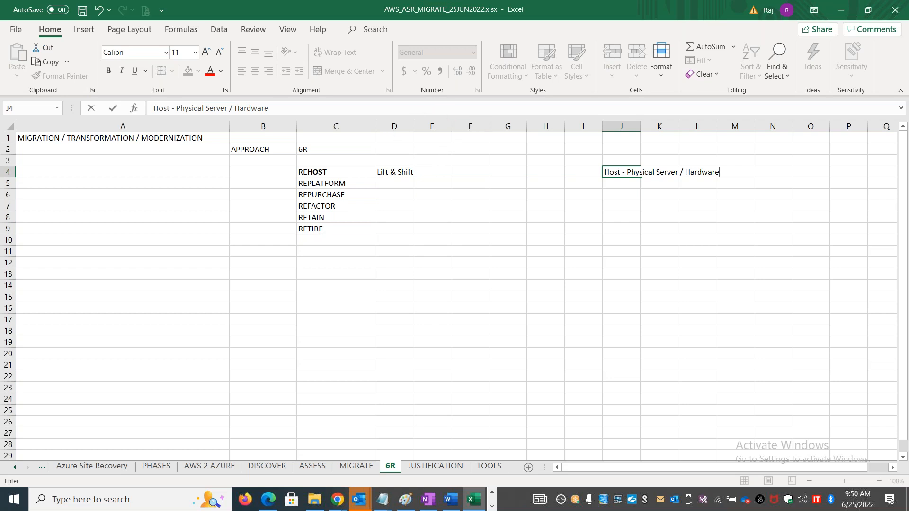
Widen column D slightly and enter "Change the Host" in F4
{"action": "left_click", "coordinate": [408, 127]}
{"action": "left_click_drag", "start_coordinate": [413, 126], "coordinate": [427, 126]}
{"action": "left_click", "coordinate": [471, 169]}
{"action": "type", "text": "Cha"}
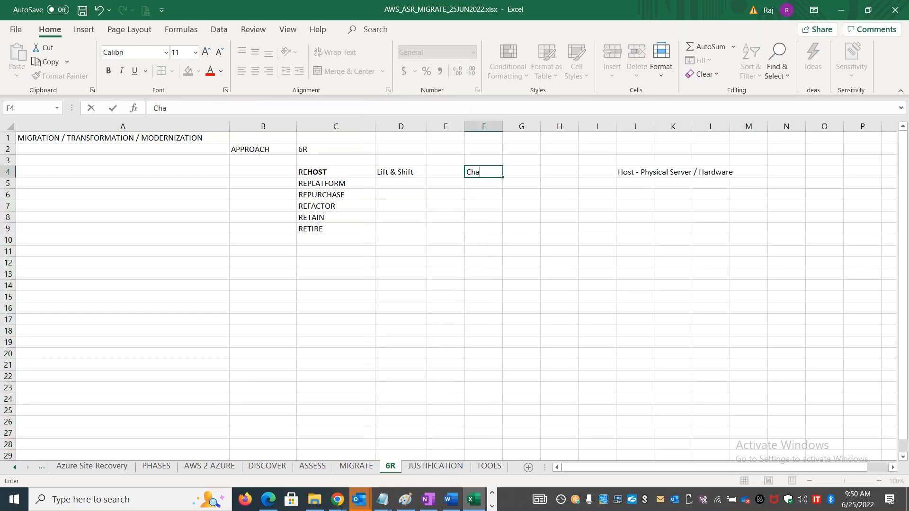
{"action": "type", "text": "nge the Host"}
Make only the PLATFORM part of REPLATFORM in C5 bold
{"action": "double_click", "coordinate": [355, 183]}
{"action": "left_click_drag", "start_coordinate": [356, 183], "coordinate": [308, 185]}
{"action": "key", "text": "ctrl+b"}
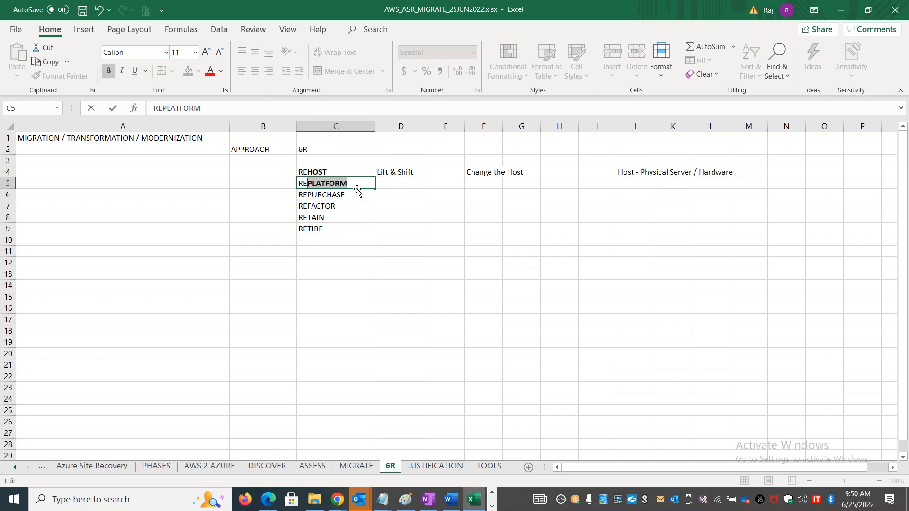
Enter "Lift, Tinker & Shift" in D5 and widen column D to fit it
{"action": "left_click", "coordinate": [390, 184]}
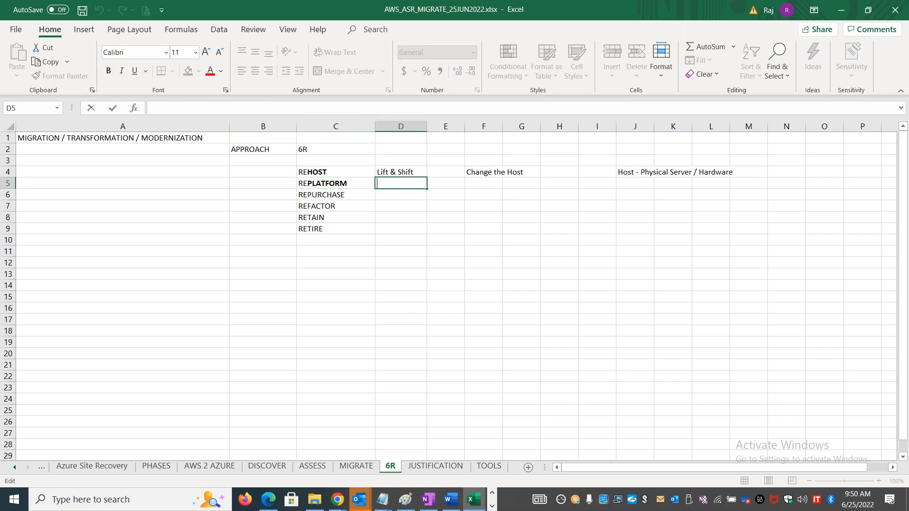
{"action": "type", "text": "Lift ,"}
{"action": "type", "text": "Tikner"}
{"action": "key", "text": "BackSpace"}
{"action": "key", "text": "BackSpace"}
{"action": "key", "text": "BackSpace"}
{"action": "key", "text": "BackSpace"}
{"action": "type", "text": "nek"}
{"action": "key", "text": "BackSpace"}
{"action": "key", "text": "BackSpace"}
{"action": "type", "text": "ker & Shif"}
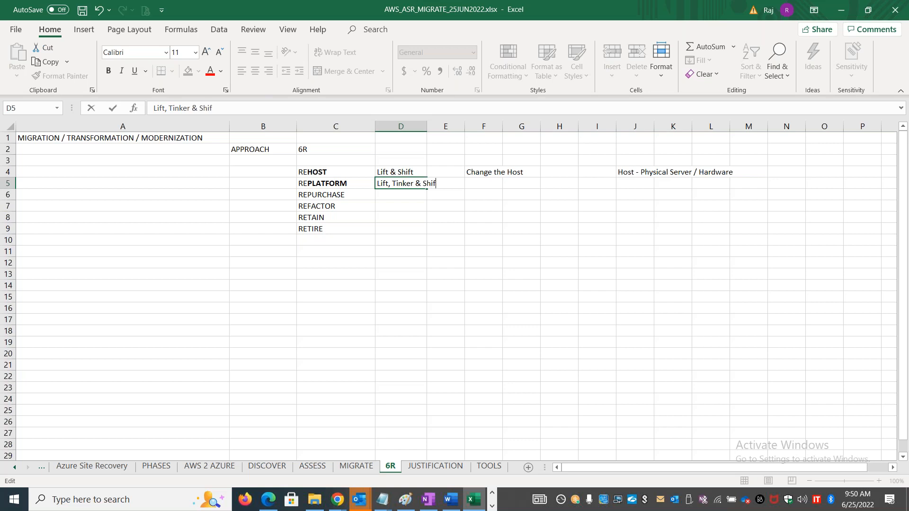
{"action": "type", "text": "t"}
{"action": "left_click", "coordinate": [384, 247]}
{"action": "left_click_drag", "start_coordinate": [427, 131], "coordinate": [457, 130]}
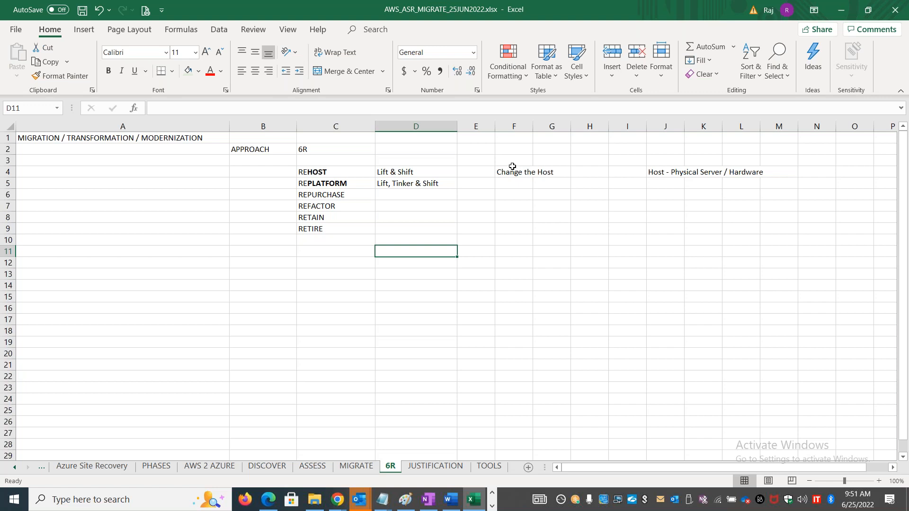
Widen column F and narrow column A to make room for further notes
{"action": "left_click", "coordinate": [507, 187]}
{"action": "left_click_drag", "start_coordinate": [533, 127], "coordinate": [572, 127]}
{"action": "left_click_drag", "start_coordinate": [229, 127], "coordinate": [119, 128]}
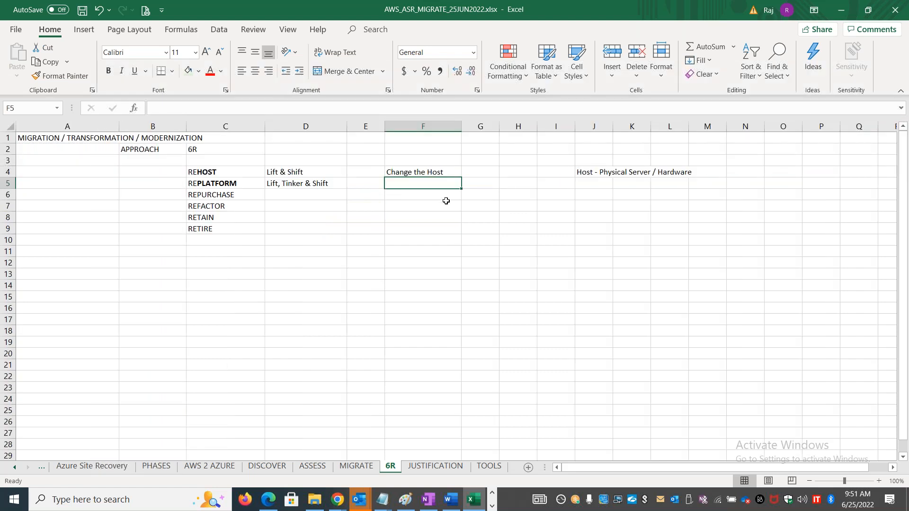
Enter "Move to PaaS" in F5 and "Azure App Services" in G5, widening column G to fit
{"action": "type", "text": "Move to PaaS"}
{"action": "key", "text": "Tab"}
{"action": "type", "text": "Azure"}
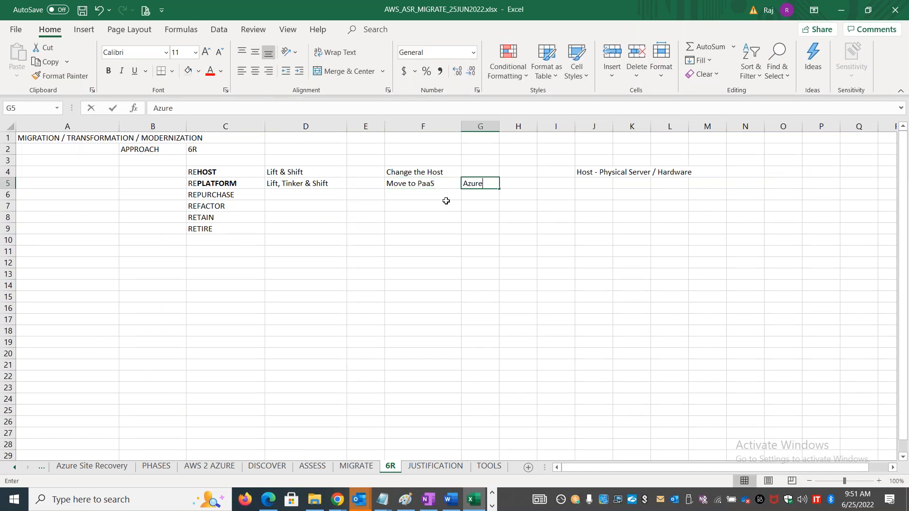
{"action": "type", "text": " App Services"}
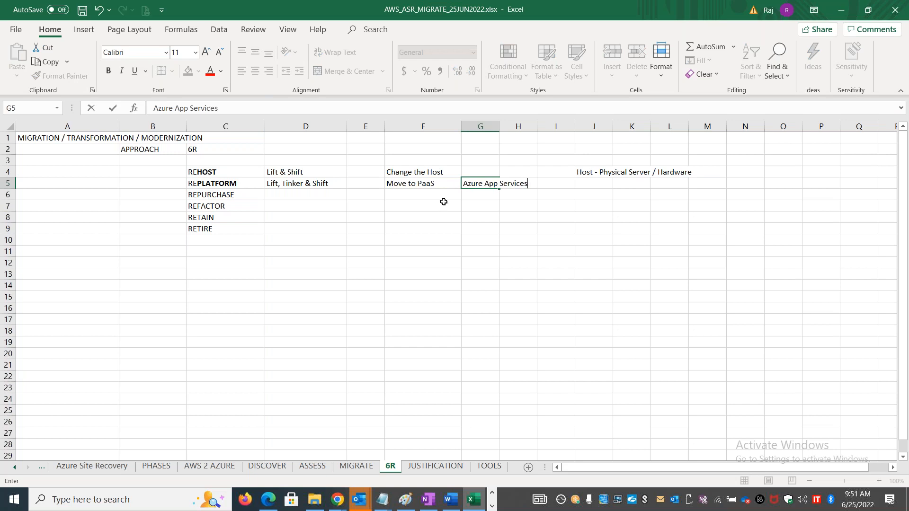
{"action": "left_click", "coordinate": [443, 273]}
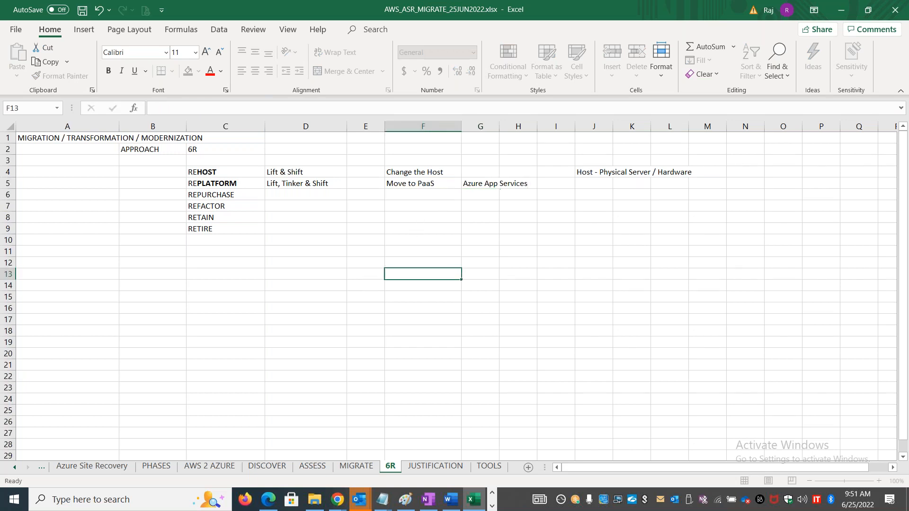
{"action": "left_click_drag", "start_coordinate": [499, 127], "coordinate": [534, 129]}
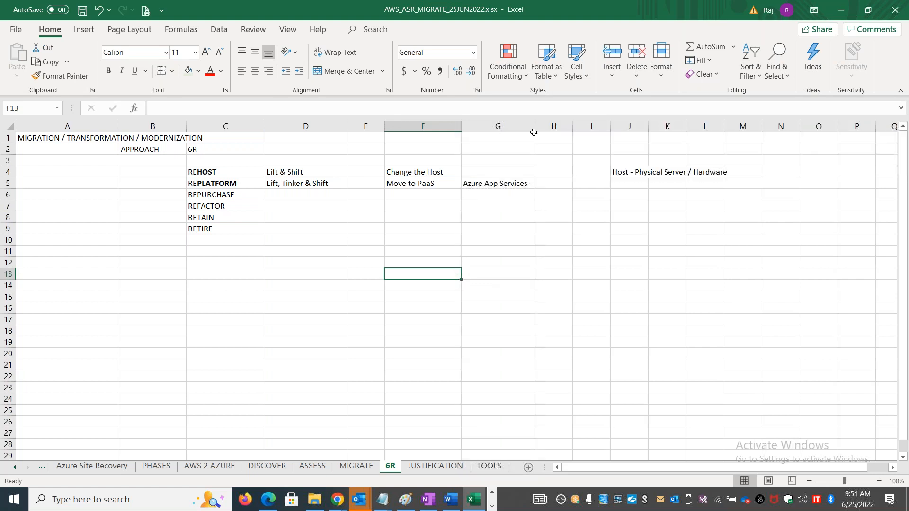
Enter "Code Changes; Platform version; No Major Application overhaul" in I5 on the REPLATFORM row
{"action": "left_click", "coordinate": [598, 181]}
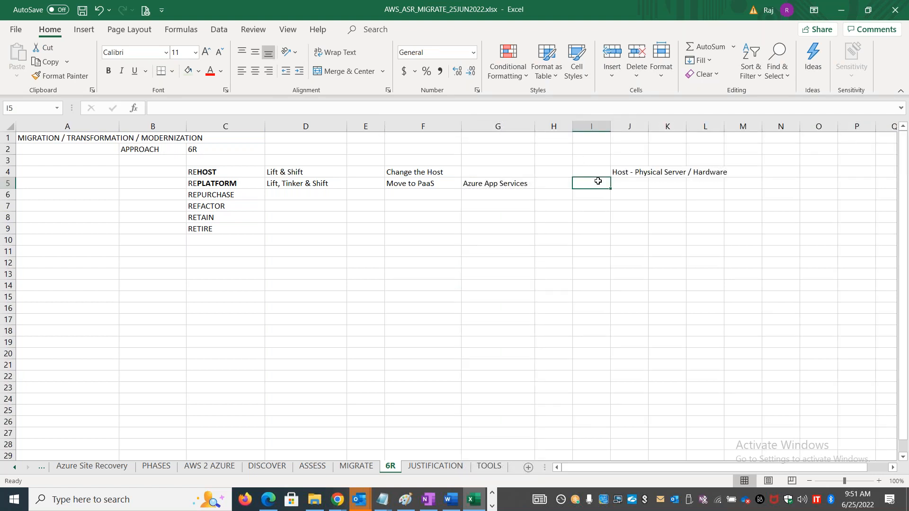
{"action": "type", "text": "Code Changes; "}
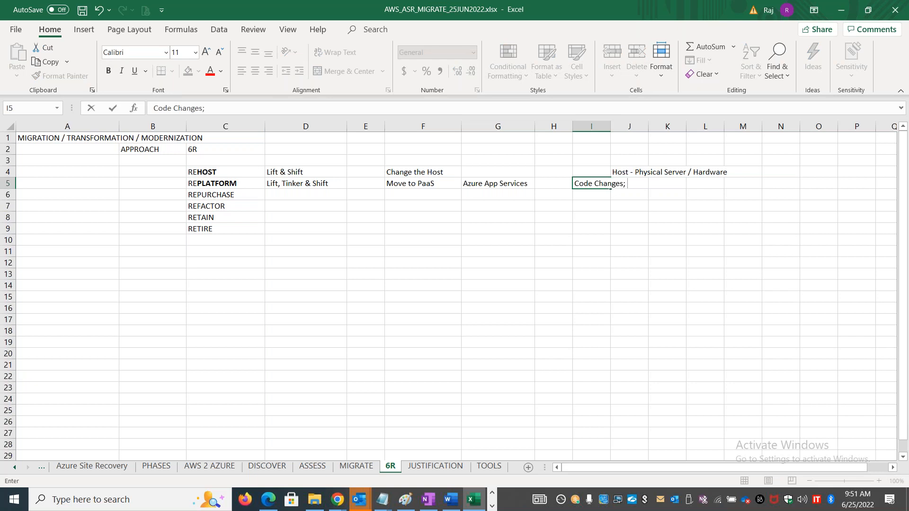
{"action": "type", "text": "Platform version"}
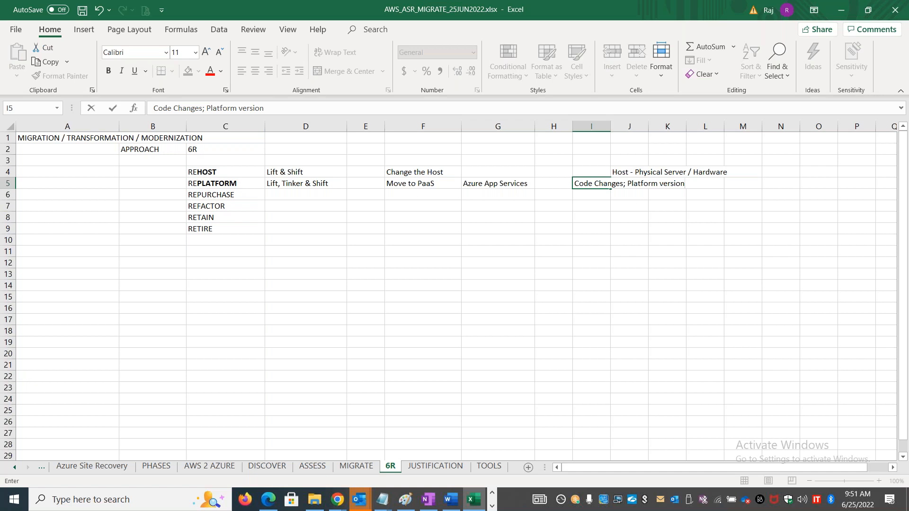
{"action": "type", "text": "No Major Application over"}
{"action": "key", "text": "BackSpace"}
{"action": "key", "text": "BackSpace"}
{"action": "type", "text": "erhaul"}
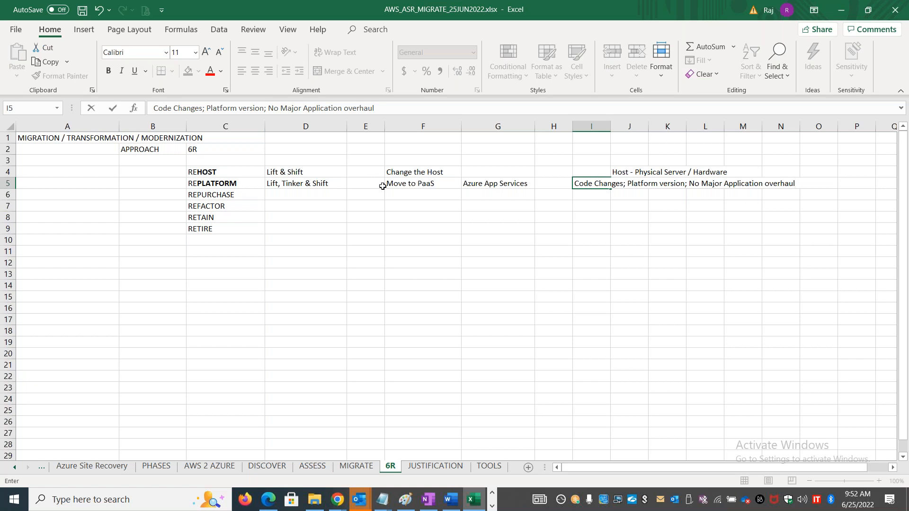
Make the PURCHASE part of REPURCHASE in C6 bold and enter "Drop & Shop" in D6
{"action": "left_click", "coordinate": [243, 194]}
{"action": "double_click", "coordinate": [243, 194]}
{"action": "left_click_drag", "start_coordinate": [243, 194], "coordinate": [197, 192]}
{"action": "key", "text": "ctrl+b"}
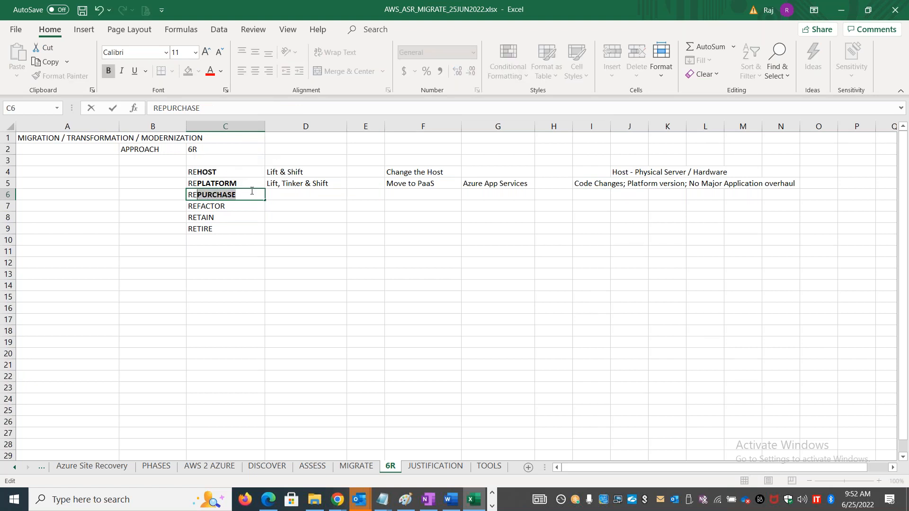
{"action": "left_click", "coordinate": [294, 193]}
{"action": "type", "text": "Drop & Shop"}
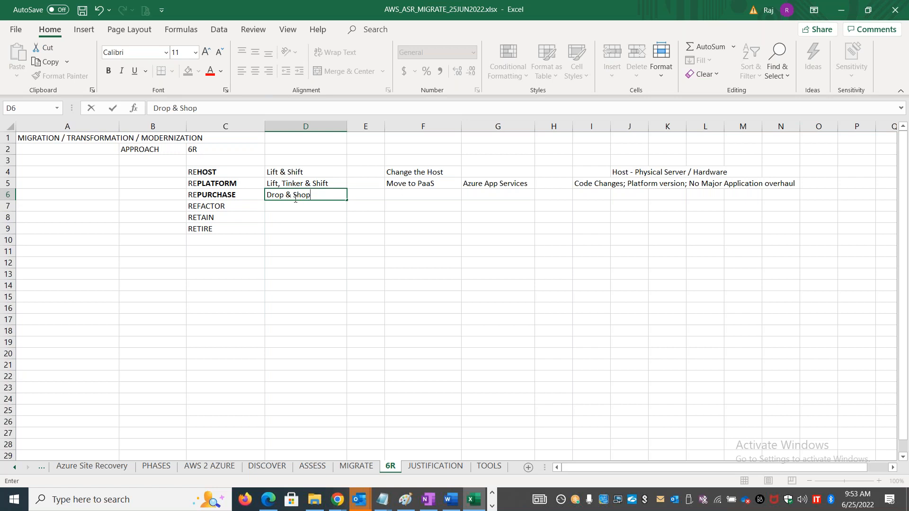
Make the FACTOR part of REFACTOR in C7 bold and enter "Re - Architect" in D7
{"action": "double_click", "coordinate": [238, 205]}
{"action": "left_click_drag", "start_coordinate": [237, 206], "coordinate": [200, 206]}
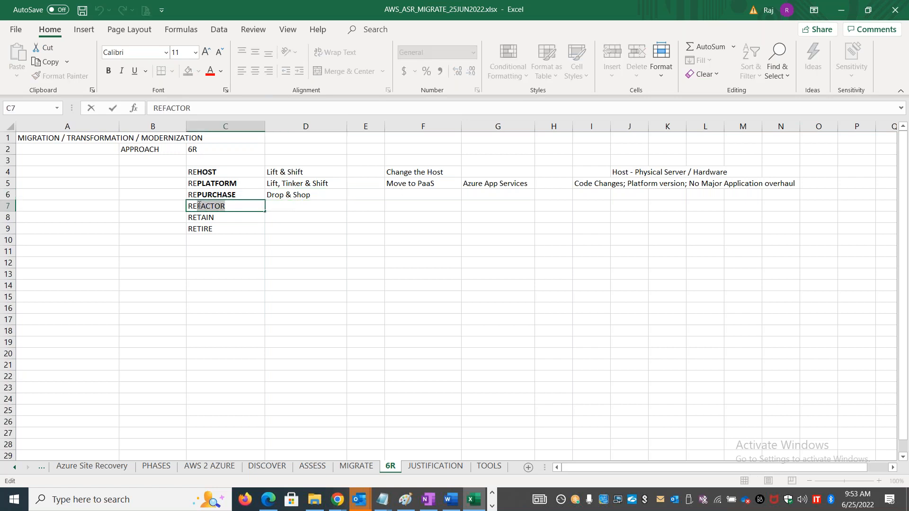
{"action": "key", "text": "ctrl+b"}
{"action": "left_click", "coordinate": [302, 207]}
{"action": "type", "text": "Re - Architect"}
Enter "Cost Invovled, Budget, Complex; Service Disruption" in I7 on the REFACTOR row
{"action": "key", "text": "Right"}
{"action": "key", "text": "Right"}
{"action": "key", "text": "Right"}
{"action": "key", "text": "Right"}
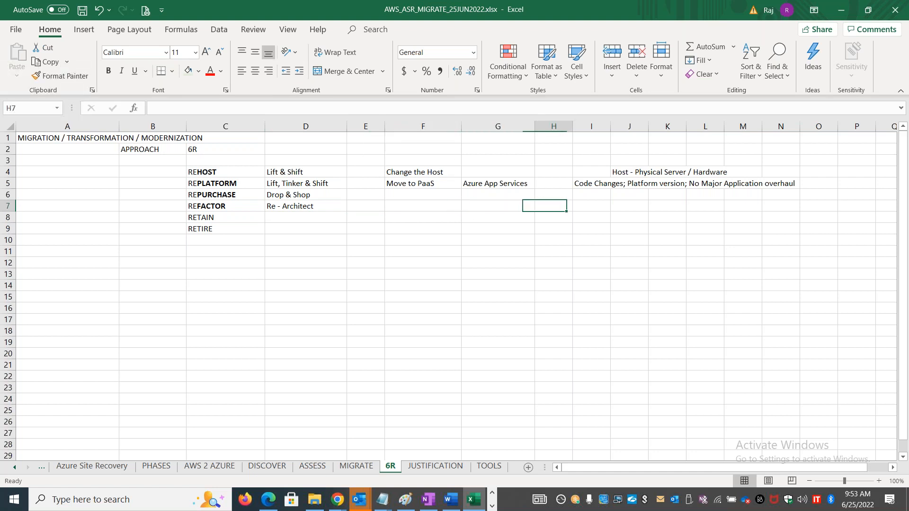
{"action": "key", "text": "Right"}
{"action": "type", "text": "Cost Invovl"}
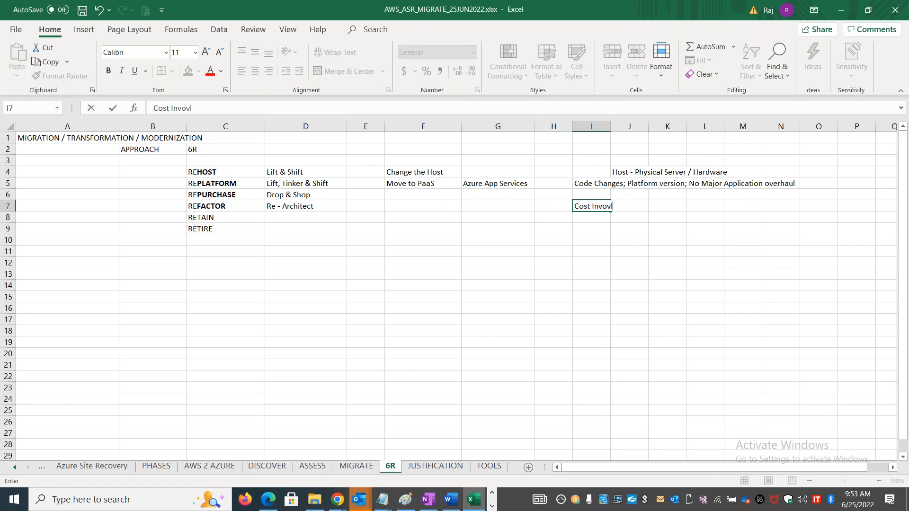
{"action": "type", "text": "ed, Bugget, Complex,"}
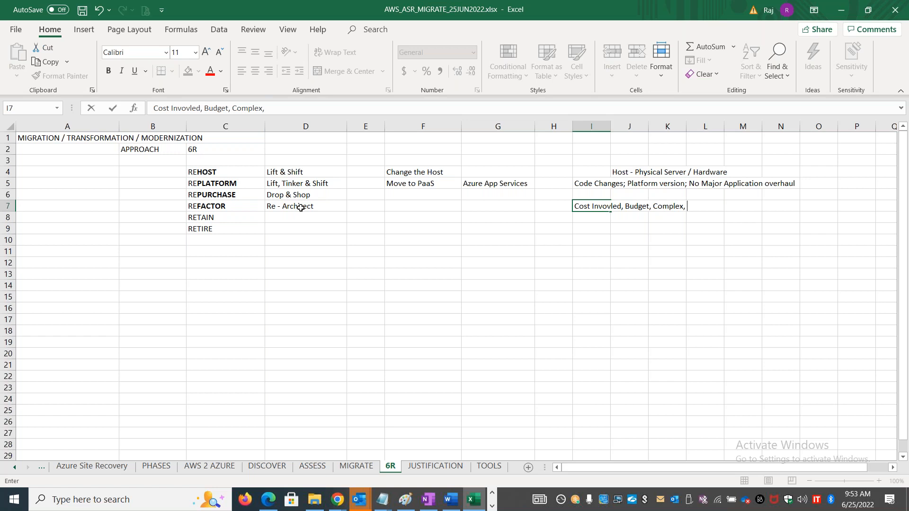
{"action": "key", "text": "BackSpace"}
{"action": "key", "text": "BackSpace"}
{"action": "type", "text": "Service Disruption"}
{"action": "double_click", "coordinate": [301, 208]}
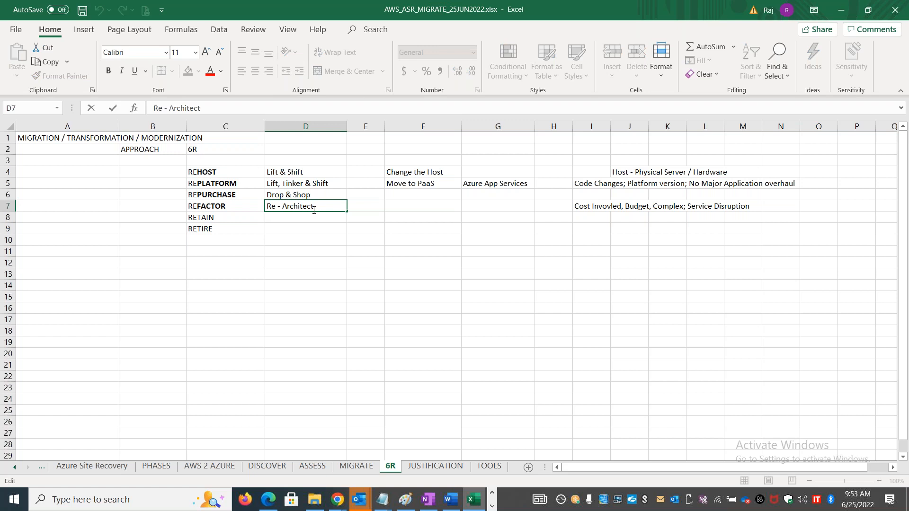
Make the TAIN part of RETAIN in C8 bold and enter "Re-Visit" in D8
{"action": "double_click", "coordinate": [215, 218]}
{"action": "left_click_drag", "start_coordinate": [214, 217], "coordinate": [198, 217]}
{"action": "key", "text": "ctrl+b"}
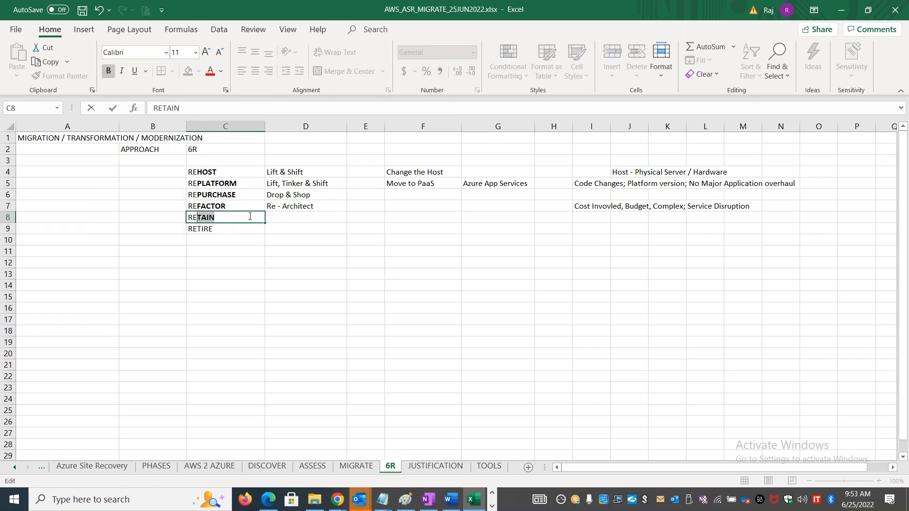
{"action": "double_click", "coordinate": [274, 217]}
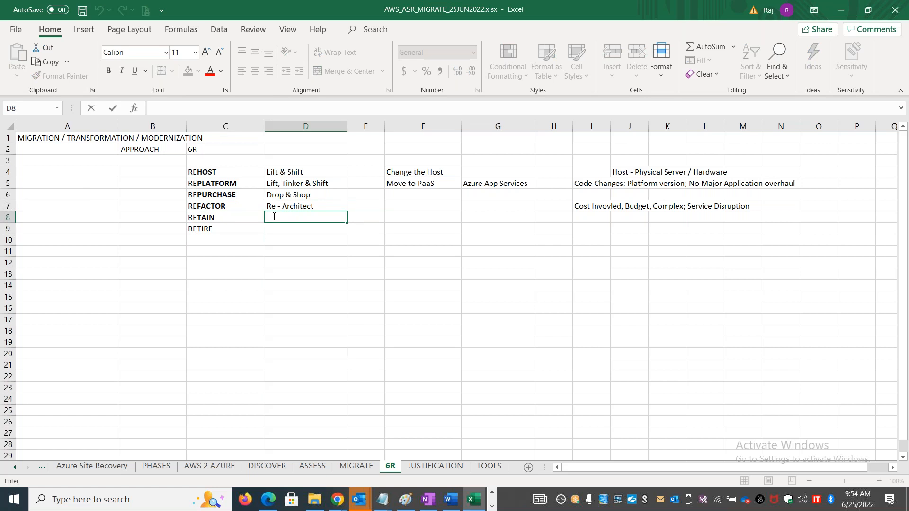
{"action": "type", "text": "Re-Visit"}
Make the TIRE part of RETIRE in C9 bold and enter "Decommission" in D9
{"action": "double_click", "coordinate": [220, 229]}
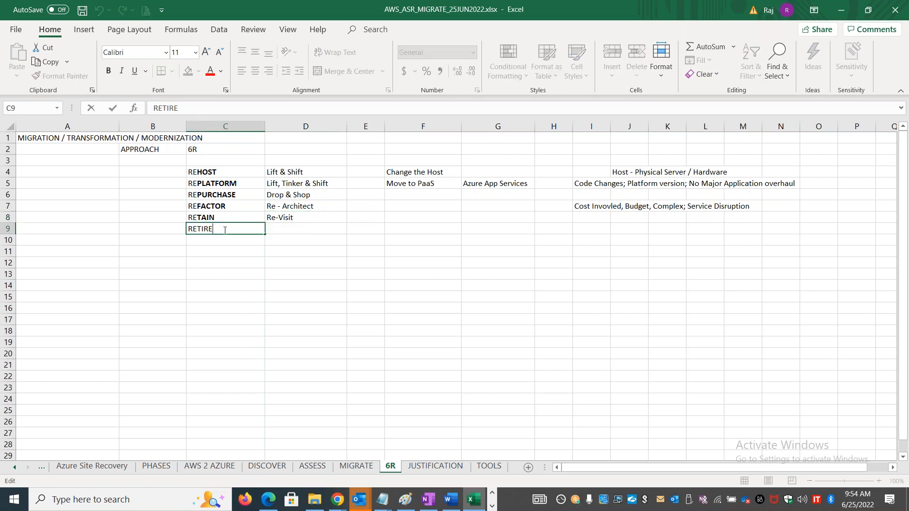
{"action": "left_click_drag", "start_coordinate": [212, 230], "coordinate": [197, 229]}
{"action": "key", "text": "ctrl+b"}
{"action": "left_click", "coordinate": [279, 230]}
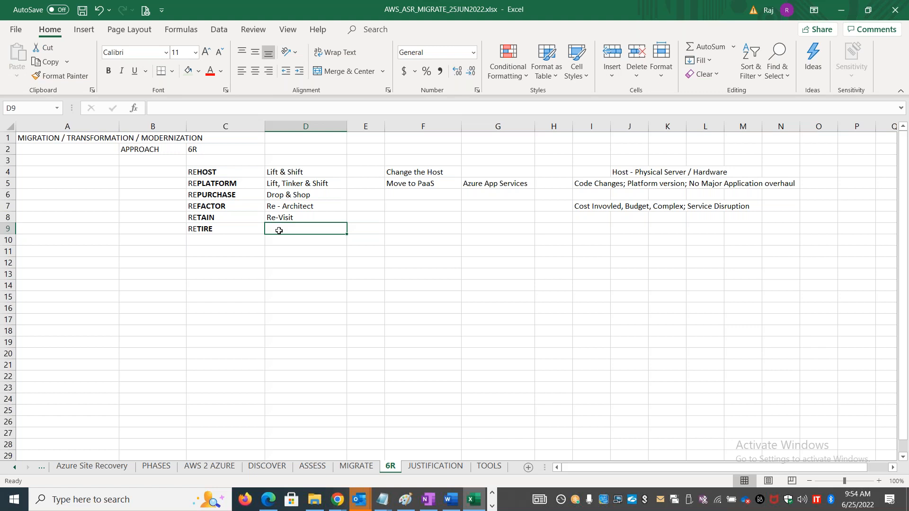
{"action": "type", "text": "Decommission"}
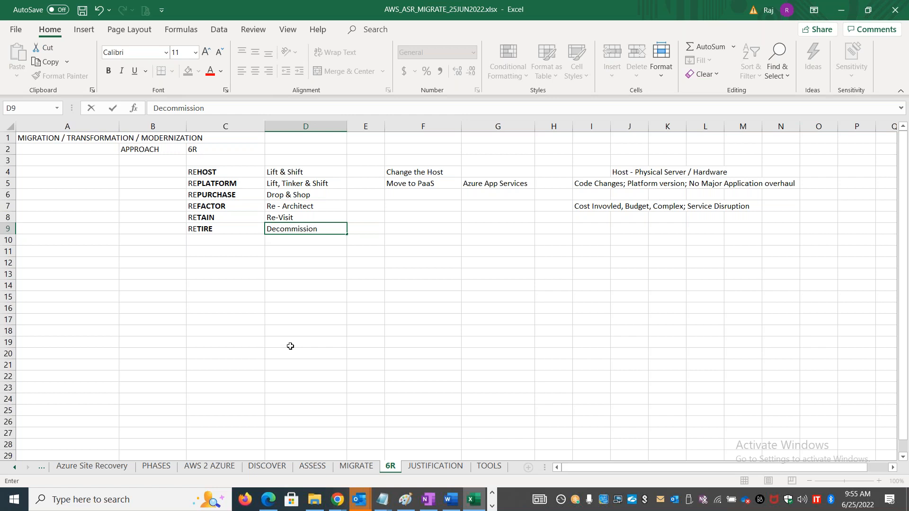
Enter "Power off, 2 down cooldown period; Full backup; Decommison" in I9 on the RETIRE row
{"action": "left_click", "coordinate": [588, 232]}
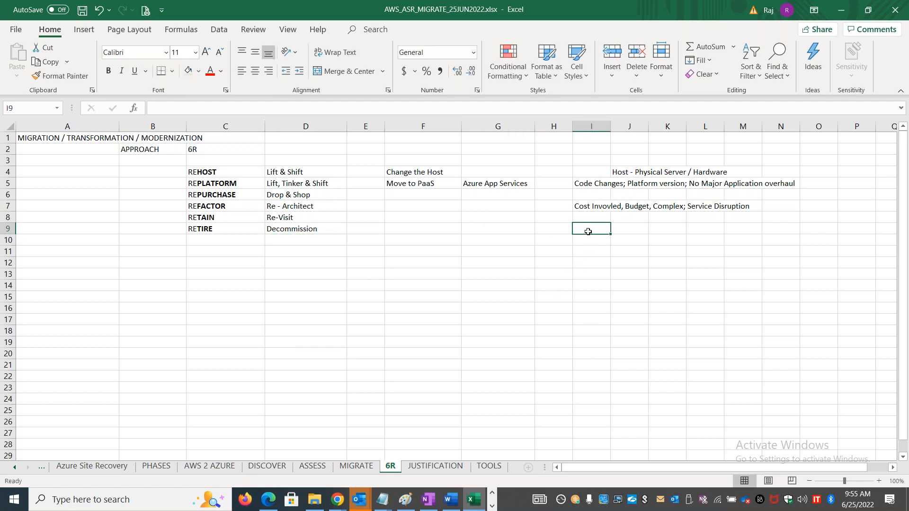
{"action": "type", "text": "Power off, 2 down cooldown period;"}
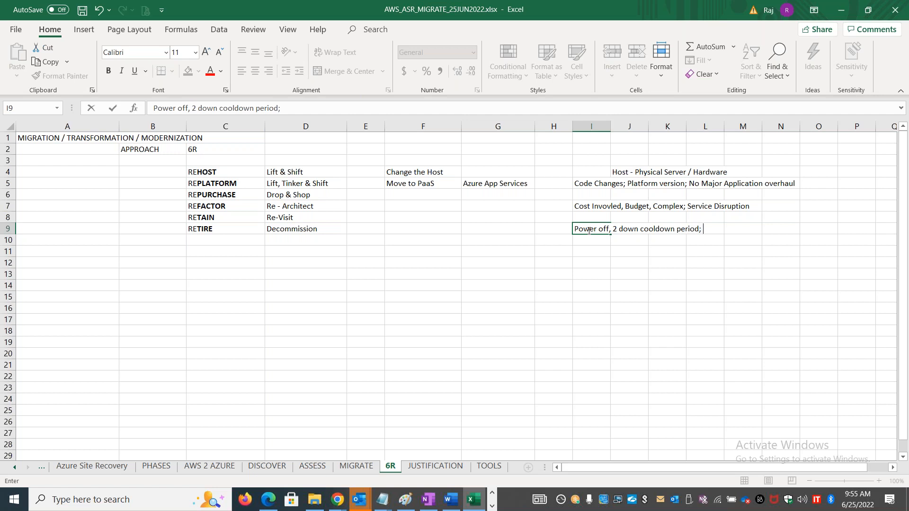
{"action": "type", "text": " Full backup; Decommison"}
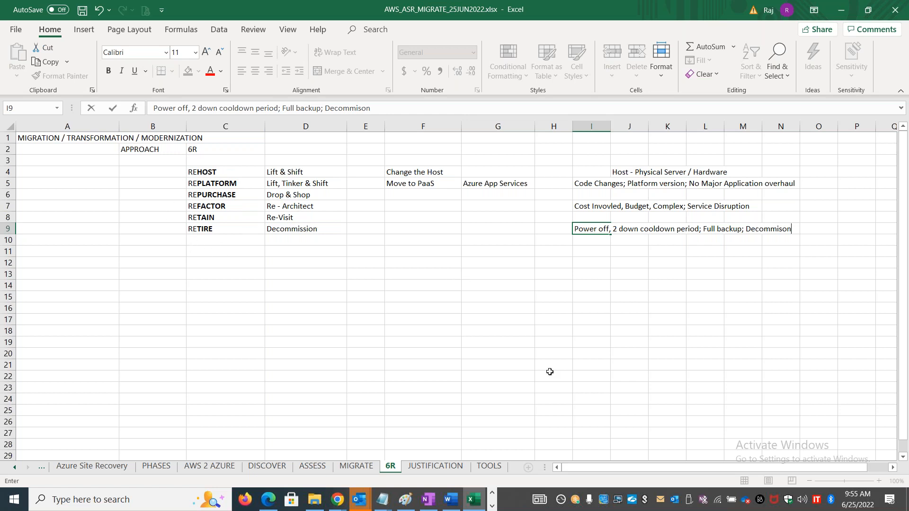
Switch to the 54.205.15.240 remote desktop session and finish the Azure Site Recovery Unified Setup, copying the connection passphrase to the clipboard
{"action": "left_click", "coordinate": [492, 506]}
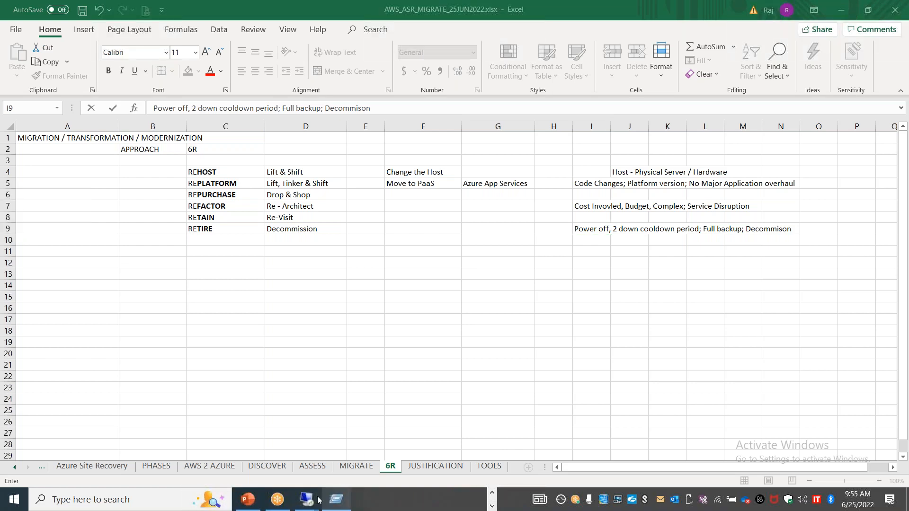
{"action": "mouse_move", "coordinate": [307, 503]}
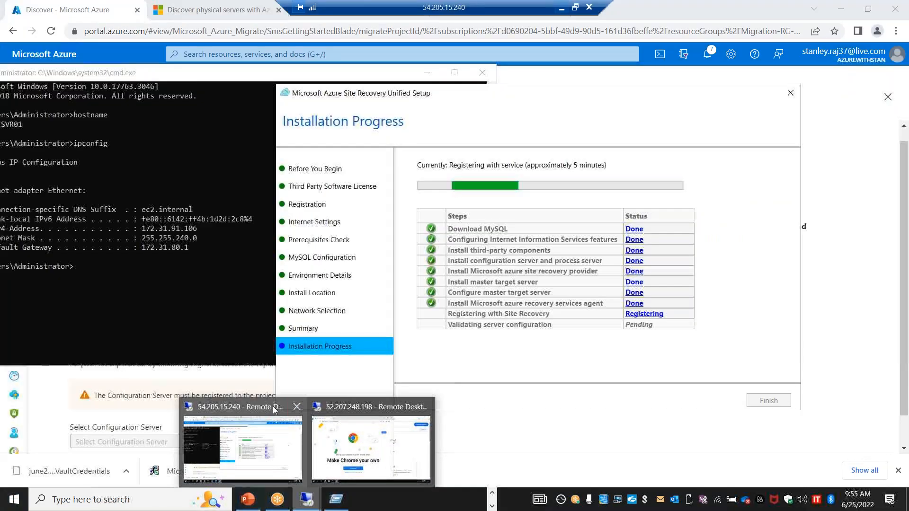
{"action": "left_click", "coordinate": [237, 440]}
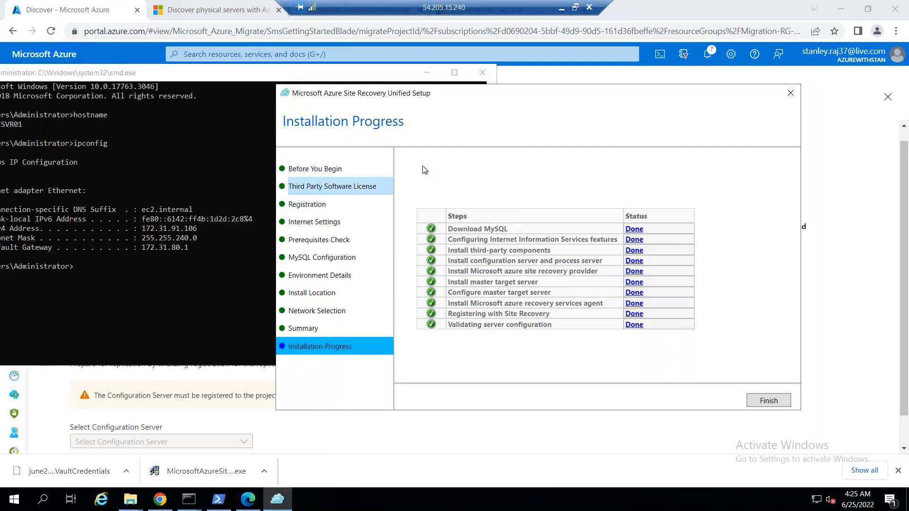
{"action": "left_click", "coordinate": [771, 403]}
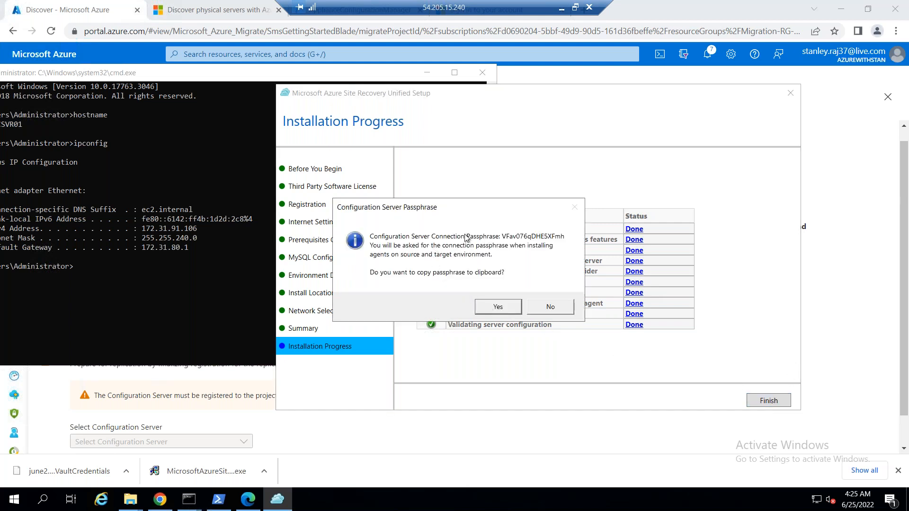
{"action": "left_click", "coordinate": [501, 309]}
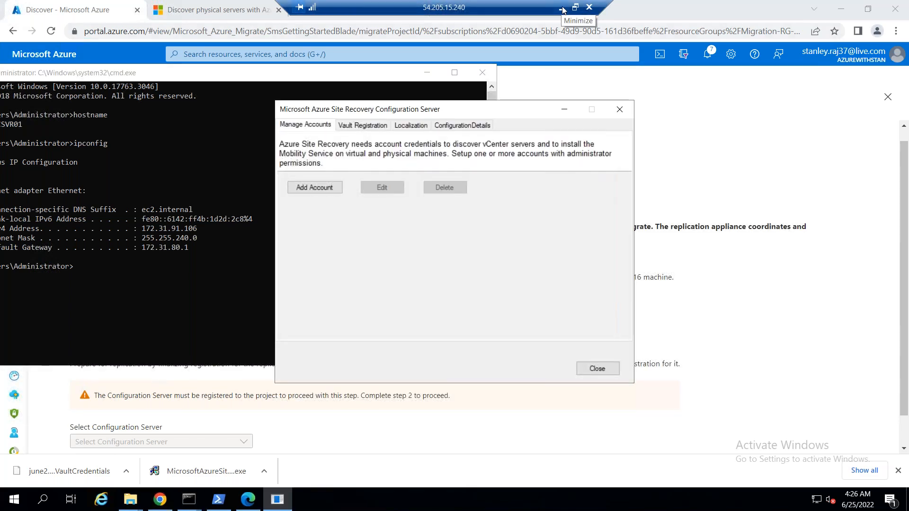
Minimize the remote session and paste the configuration server passphrase into the untitled Notepad notes
{"action": "left_click", "coordinate": [562, 8]}
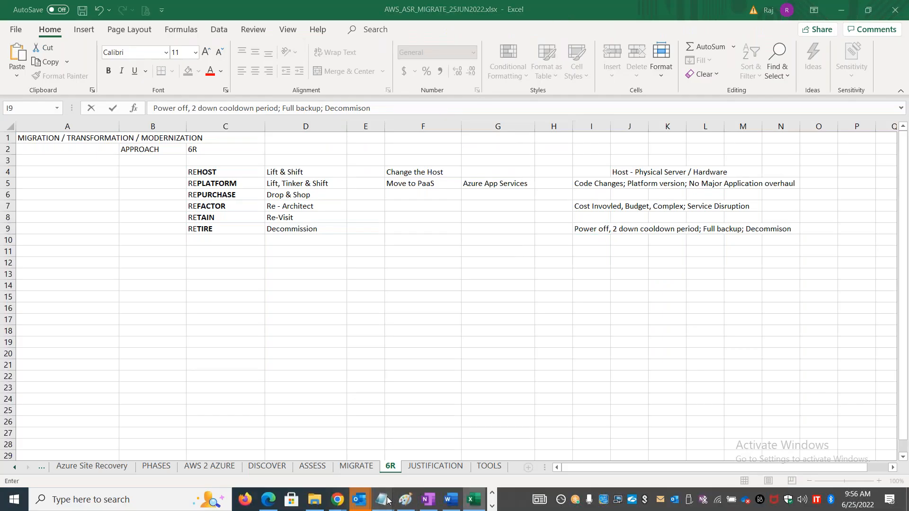
{"action": "mouse_move", "coordinate": [385, 500]}
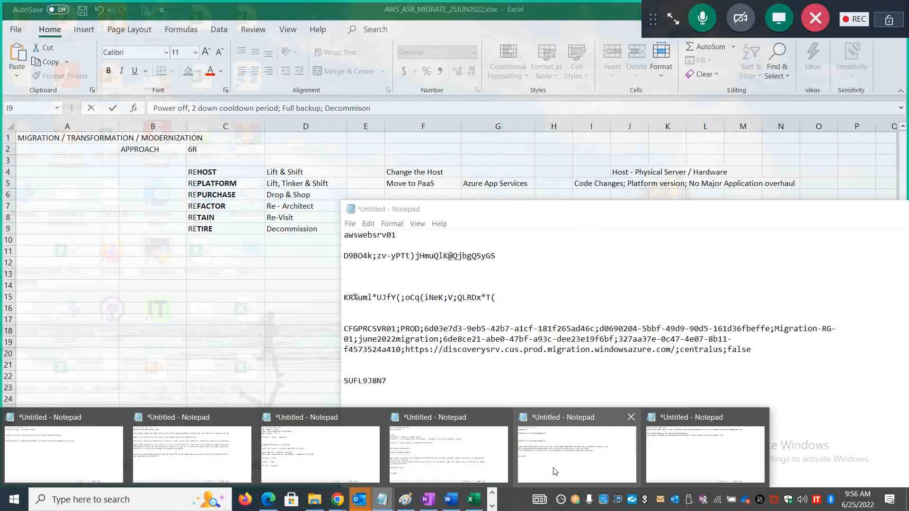
{"action": "left_click", "coordinate": [552, 469]}
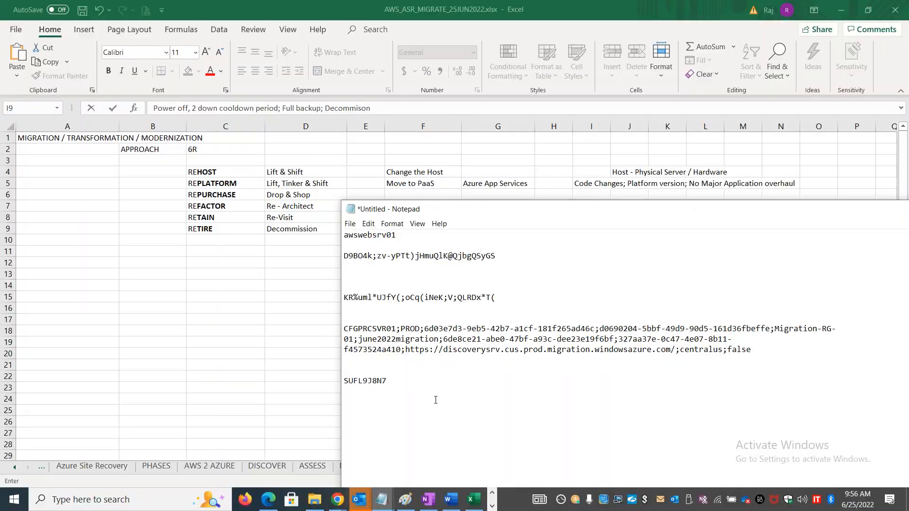
Switch back to the 54.205.15.240 remote desktop session and start adding an account in the Site Recovery Configuration Server tool
{"action": "left_click", "coordinate": [492, 505]}
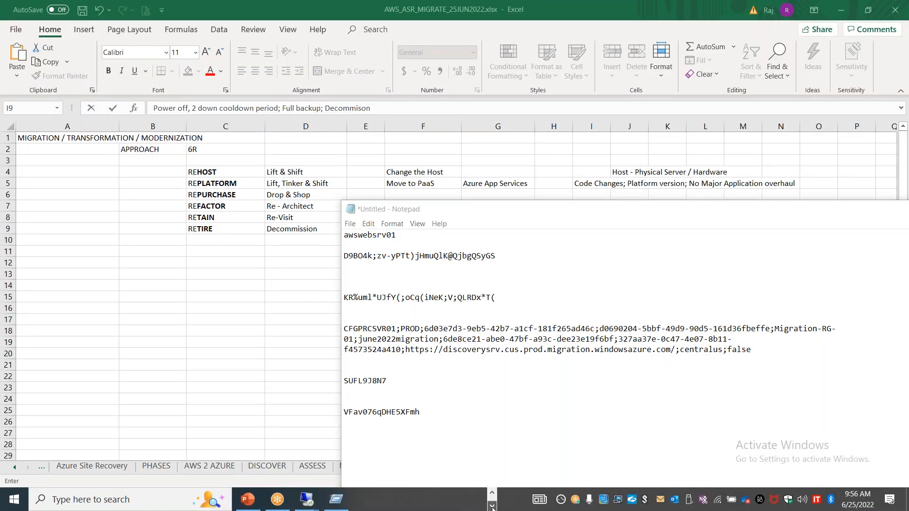
{"action": "mouse_move", "coordinate": [307, 499]}
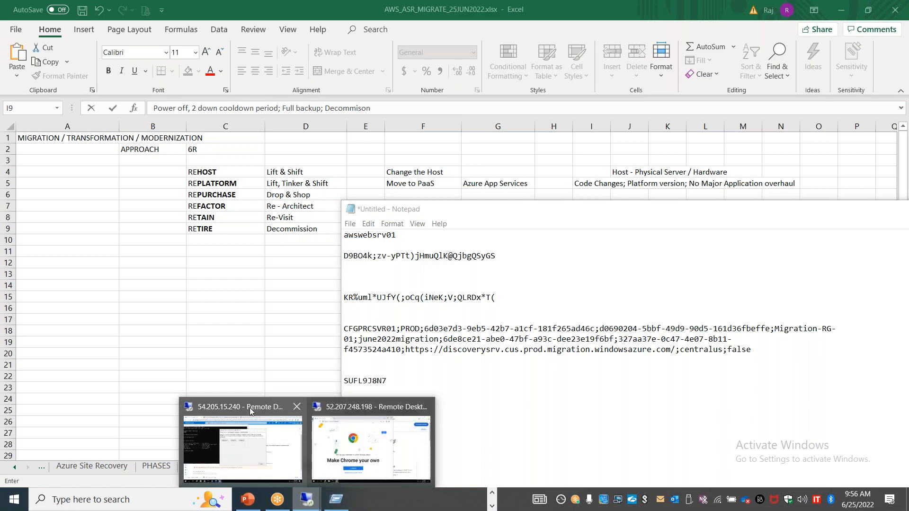
{"action": "left_click", "coordinate": [287, 471]}
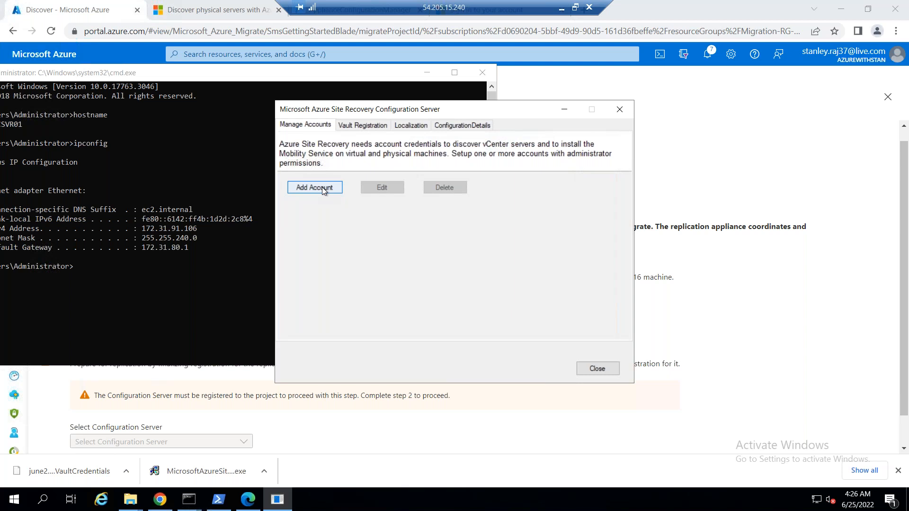
{"action": "left_click", "coordinate": [322, 187]}
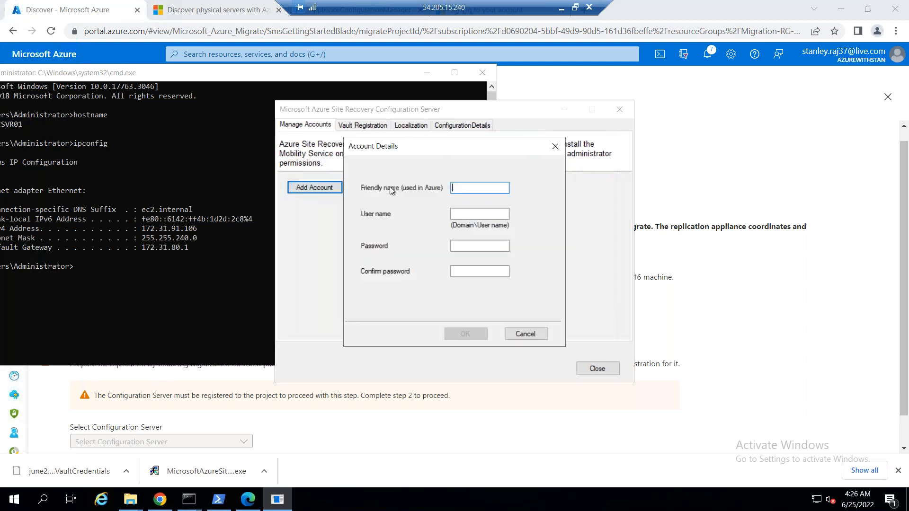
Launch the Local Users and Groups console (lusrmgr) on the remote server
{"action": "right_click", "coordinate": [16, 507]}
{"action": "left_click", "coordinate": [85, 463]}
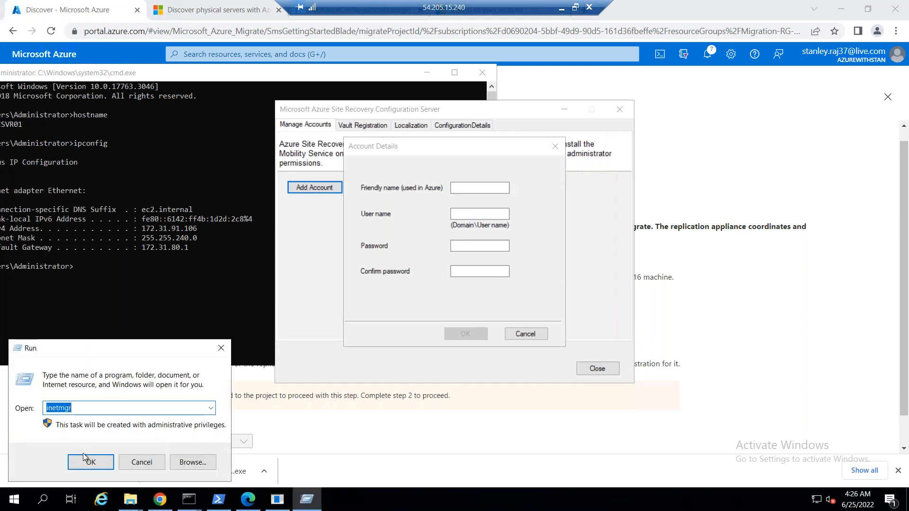
{"action": "type", "text": "l"}
{"action": "key", "text": "Down"}
{"action": "type", "text": "\\"}
{"action": "key", "text": "BackSpace"}
{"action": "key", "text": "Return"}
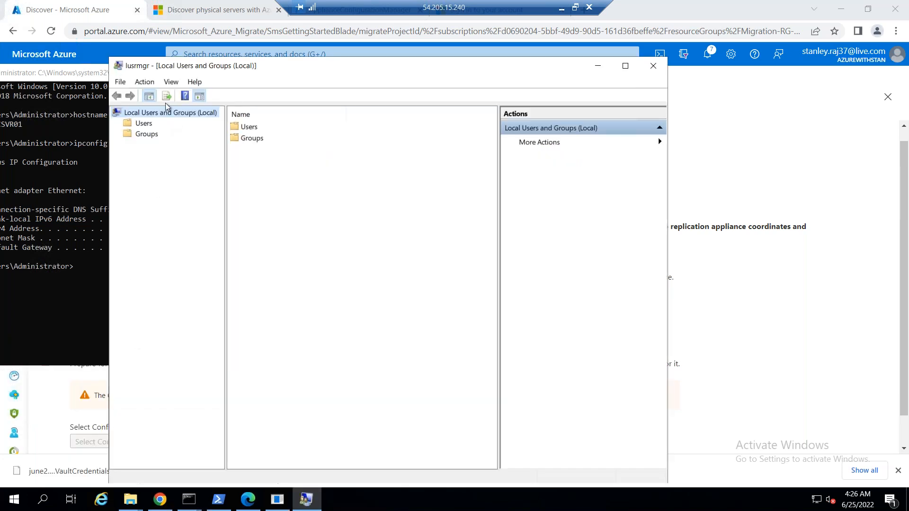
Open the properties of the local user awstoazuresvc and copy its full name
{"action": "left_click", "coordinate": [145, 124]}
{"action": "double_click", "coordinate": [264, 140]}
{"action": "left_click_drag", "start_coordinate": [400, 212], "coordinate": [342, 211]}
{"action": "key", "text": "ctrl+c"}
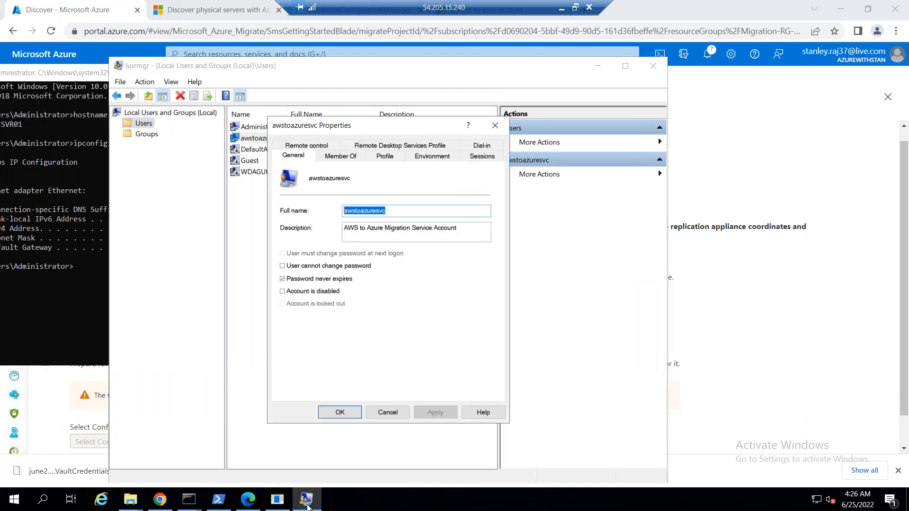
Return to the Account Details form and paste awstoazuresvc as both the friendly name and the user name
{"action": "left_click", "coordinate": [306, 500]}
{"action": "left_click", "coordinate": [536, 273]}
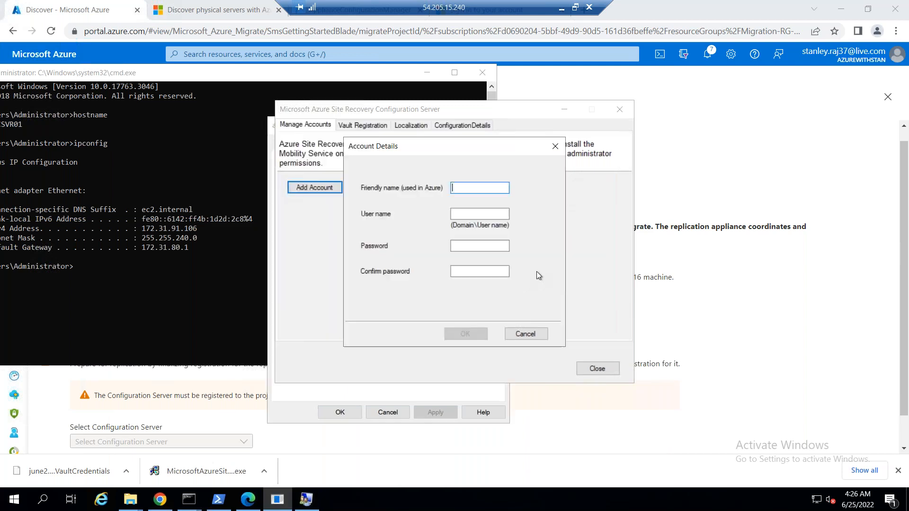
{"action": "key", "text": "ctrl+v"}
{"action": "left_click", "coordinate": [478, 214]}
{"action": "key", "text": "ctrl+v"}
Enter and confirm the service account's password, save the account, and close the Site Recovery Configuration Server tool
{"action": "left_click", "coordinate": [471, 246]}
{"action": "type", "text": "**************"}
{"action": "key", "text": "Tab"}
{"action": "type", "text": "********"}
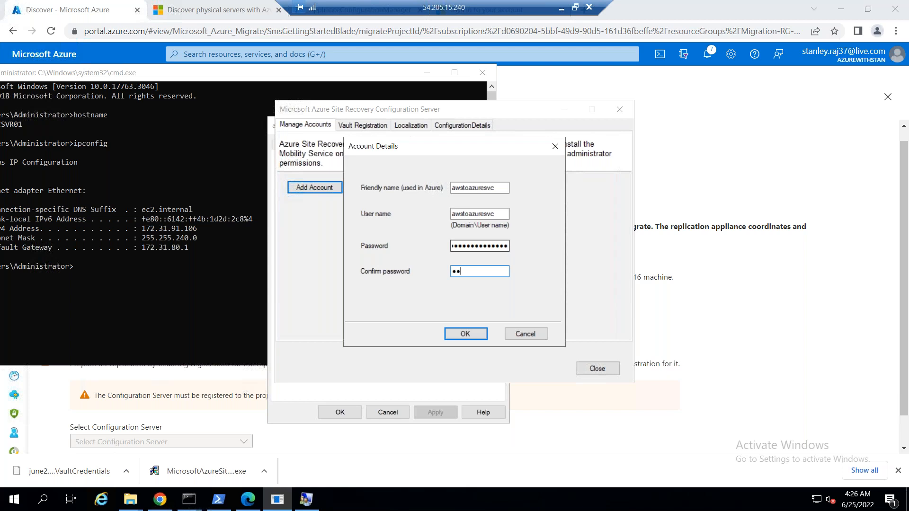
{"action": "type", "text": "******"}
{"action": "key", "text": "BackSpace"}
{"action": "key", "text": "BackSpace"}
{"action": "key", "text": "BackSpace"}
{"action": "key", "text": "BackSpace"}
{"action": "key", "text": "BackSpace"}
{"action": "key", "text": "BackSpace"}
{"action": "key", "text": "BackSpace"}
{"action": "key", "text": "BackSpace"}
{"action": "key", "text": "BackSpace"}
{"action": "key", "text": "BackSpace"}
{"action": "key", "text": "BackSpace"}
{"action": "key", "text": "BackSpace"}
{"action": "key", "text": "BackSpace"}
{"action": "key", "text": "BackSpace"}
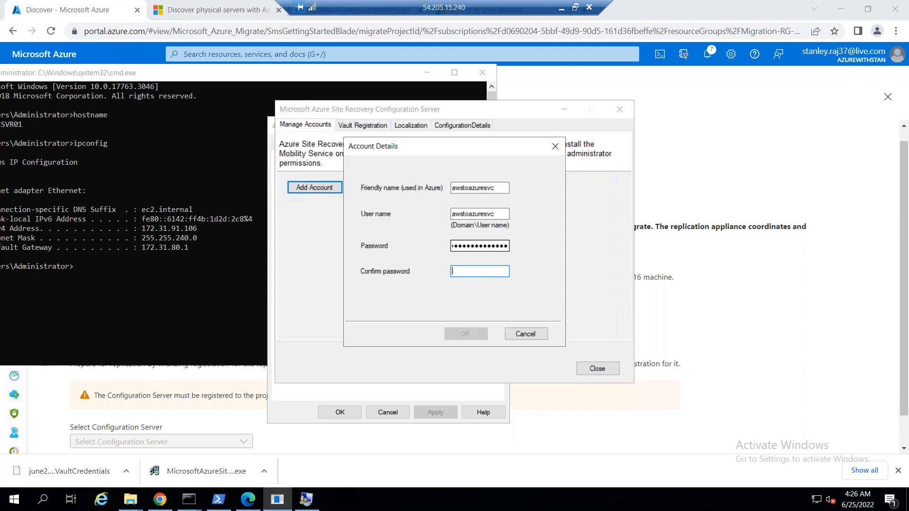
{"action": "type", "text": "*******"}
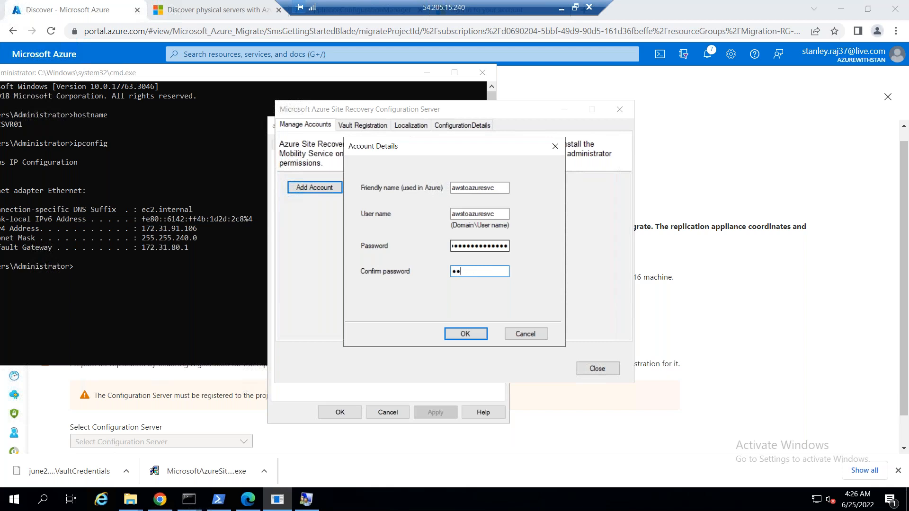
{"action": "type", "text": "*******"}
{"action": "left_click", "coordinate": [490, 333]}
{"action": "left_click", "coordinate": [515, 293]}
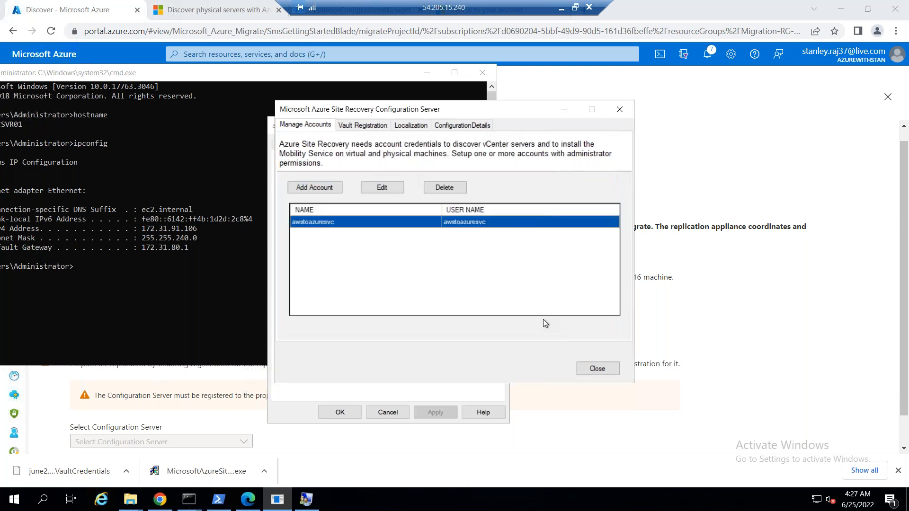
{"action": "left_click", "coordinate": [596, 369]}
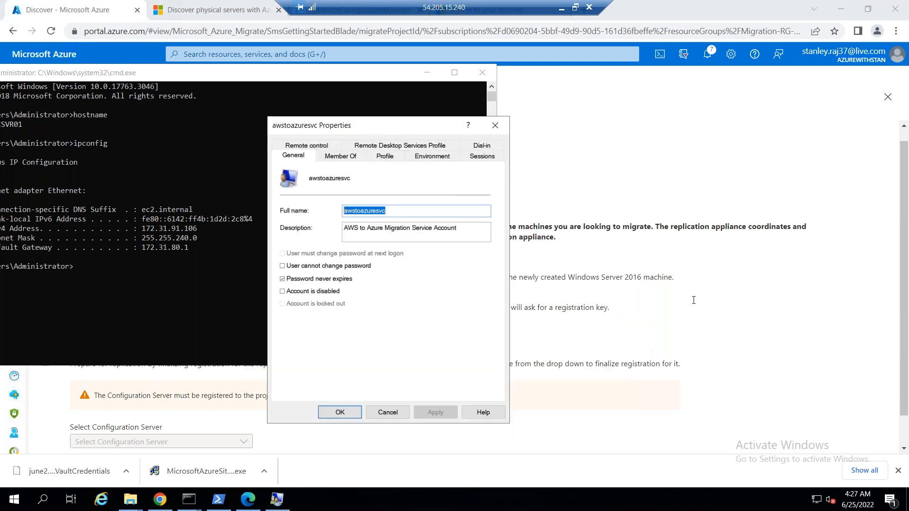
Close the awstoazuresvc properties and the Local Users and Groups console, and minimize the Command Prompt to reveal the Azure Migrate Discover page
{"action": "left_click", "coordinate": [339, 412]}
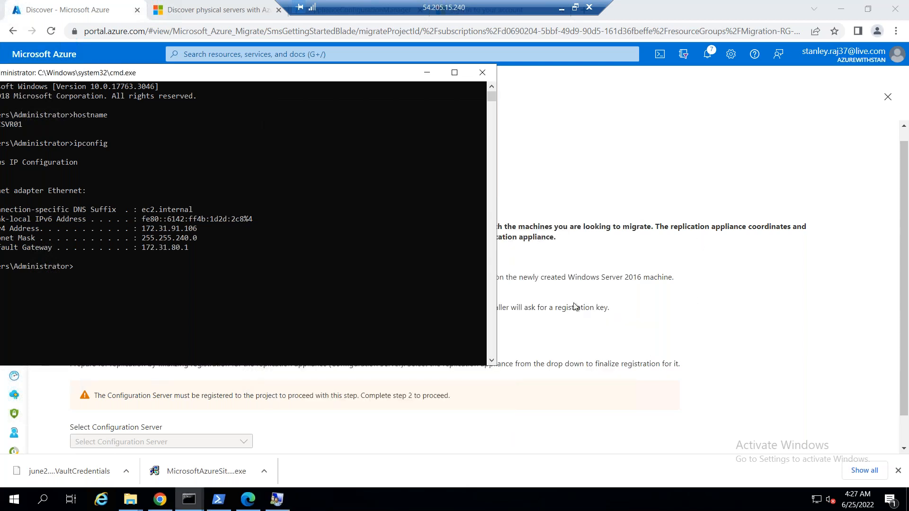
{"action": "left_click", "coordinate": [427, 74]}
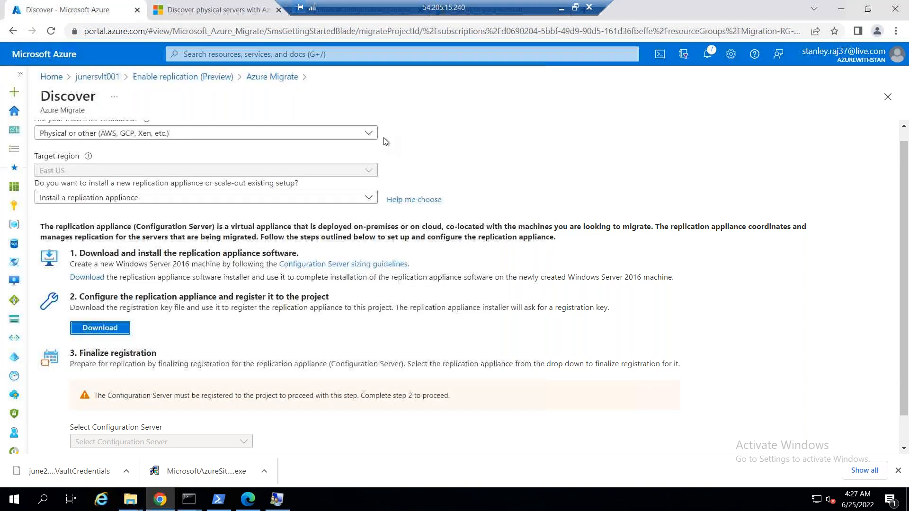
{"action": "scroll", "coordinate": [314, 354], "scroll_direction": "down", "scroll_amount": 1}
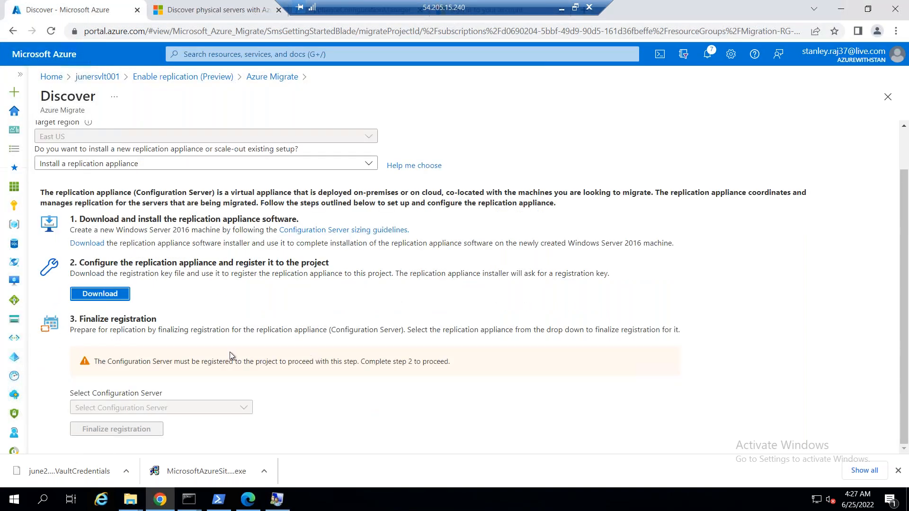
{"action": "scroll", "coordinate": [189, 264], "scroll_direction": "up", "scroll_amount": 1}
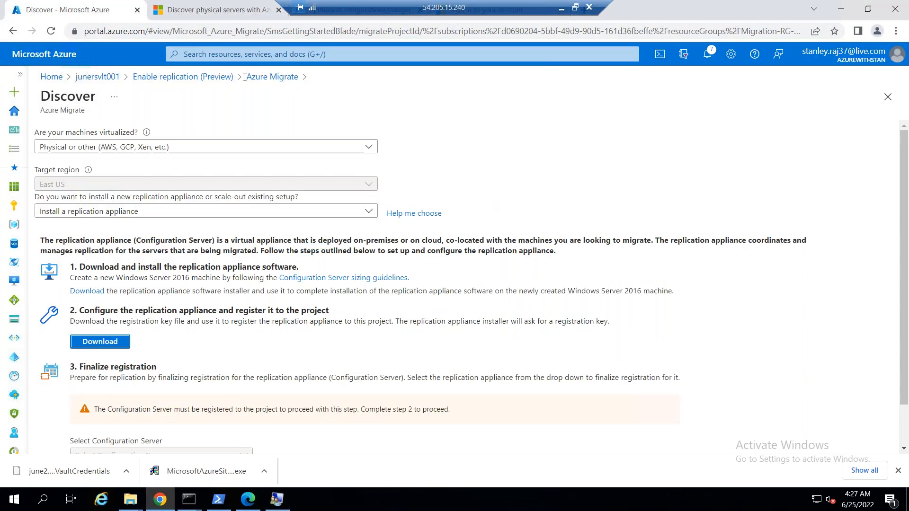
{"action": "scroll", "coordinate": [374, 271], "scroll_direction": "down", "scroll_amount": 1}
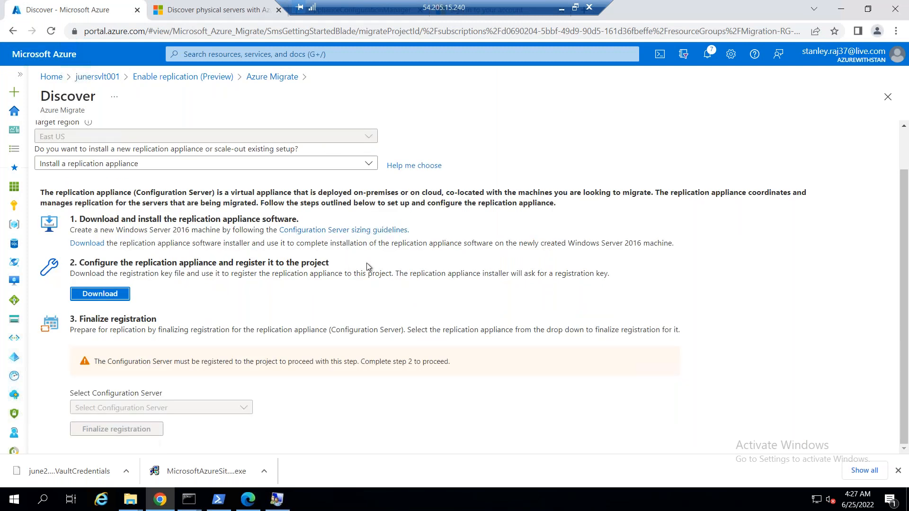
{"action": "left_click", "coordinate": [279, 503]}
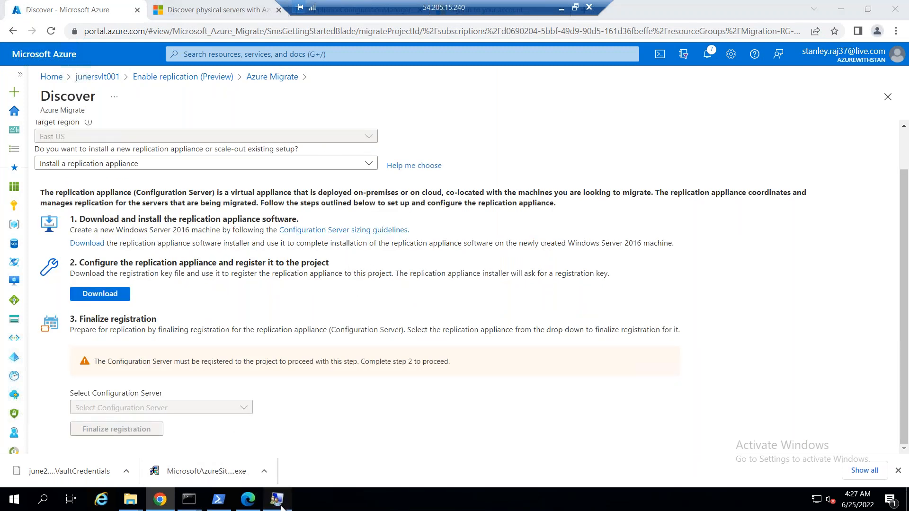
{"action": "left_click", "coordinate": [653, 69]}
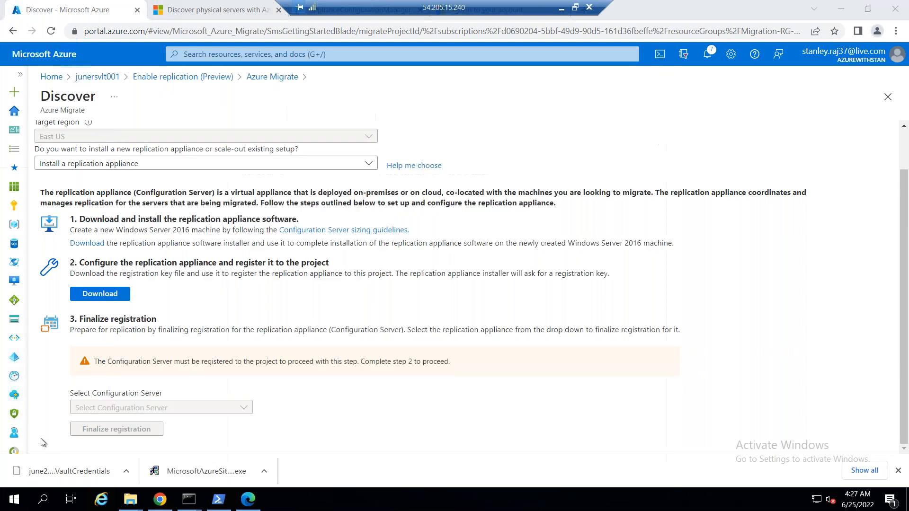
Refresh the tools of the june2022migration project in Azure Migrate and reopen Discover for Migration and modernization
{"action": "left_click", "coordinate": [899, 471]}
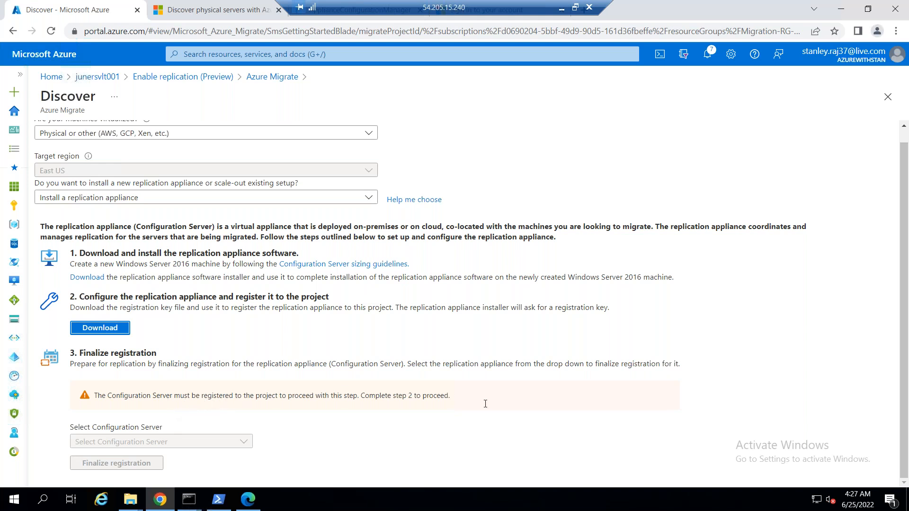
{"action": "scroll", "coordinate": [420, 365], "scroll_direction": "up", "scroll_amount": 1}
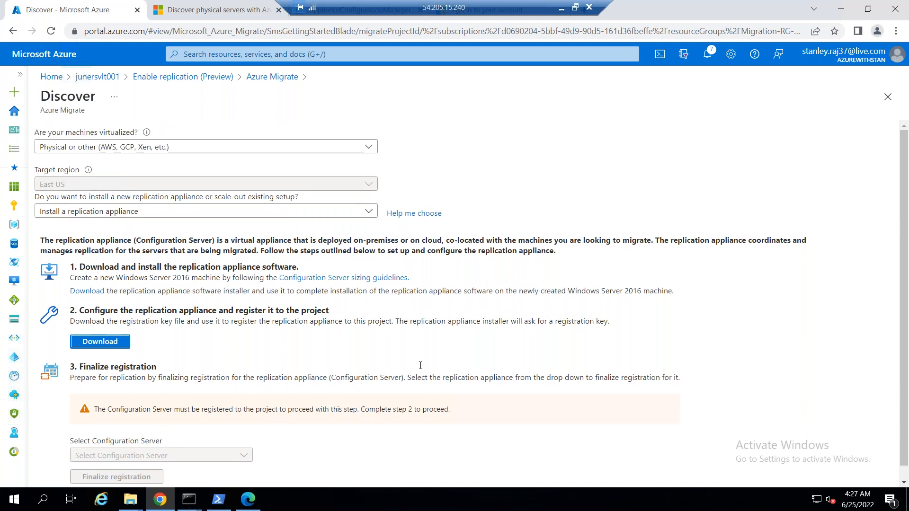
{"action": "left_click", "coordinate": [277, 77]}
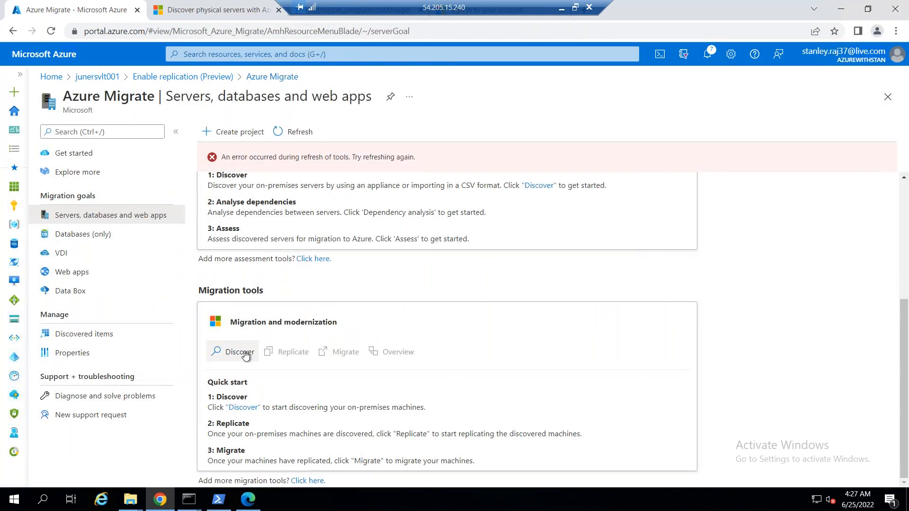
{"action": "left_click", "coordinate": [293, 135]}
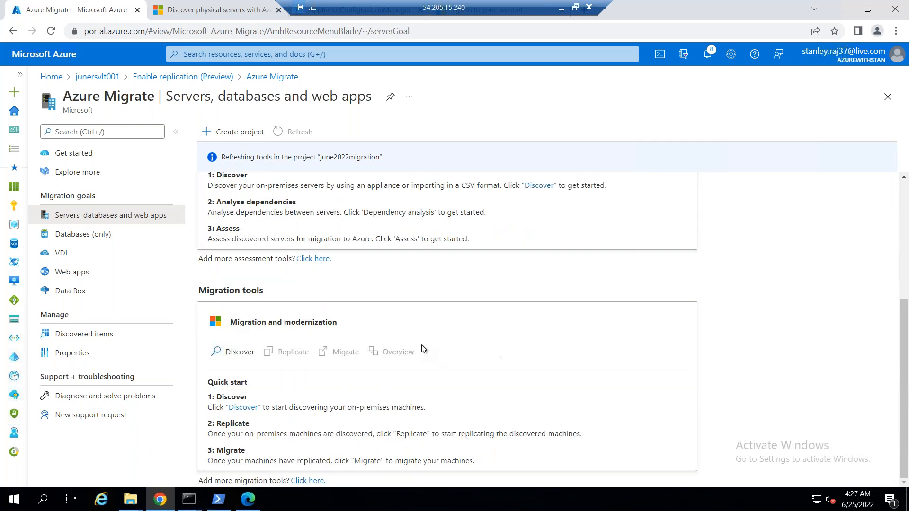
{"action": "left_click", "coordinate": [238, 356]}
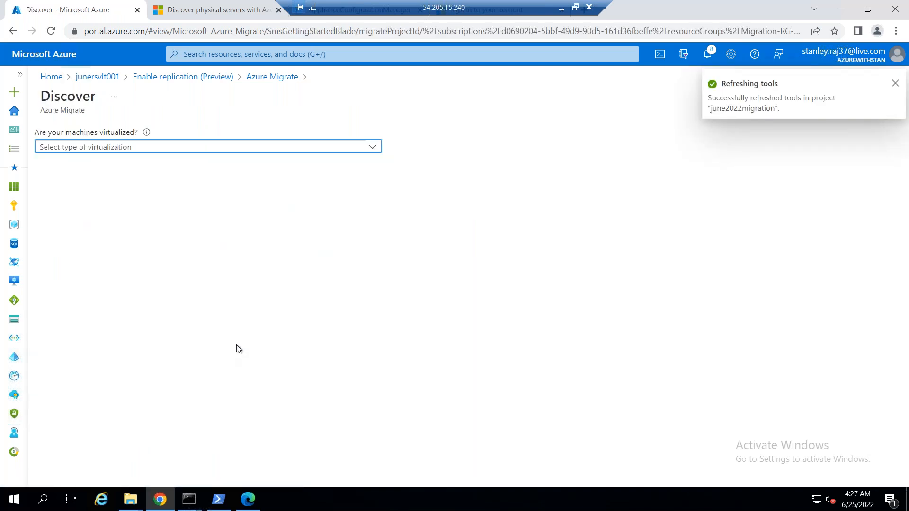
Set the machine type to Physical or other (AWS, GCP, Xen, etc.) and choose to install a replication appliance
{"action": "left_click", "coordinate": [151, 148]}
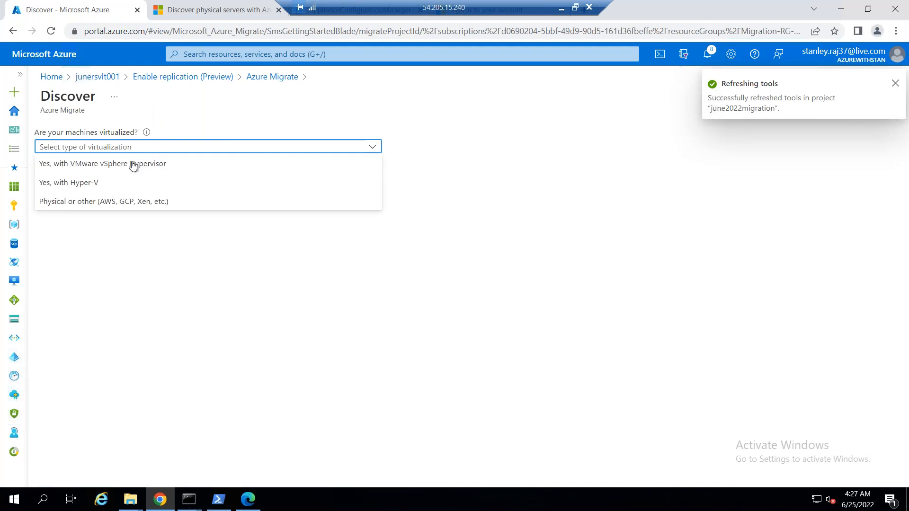
{"action": "left_click", "coordinate": [112, 202]}
{"action": "left_click", "coordinate": [118, 210]}
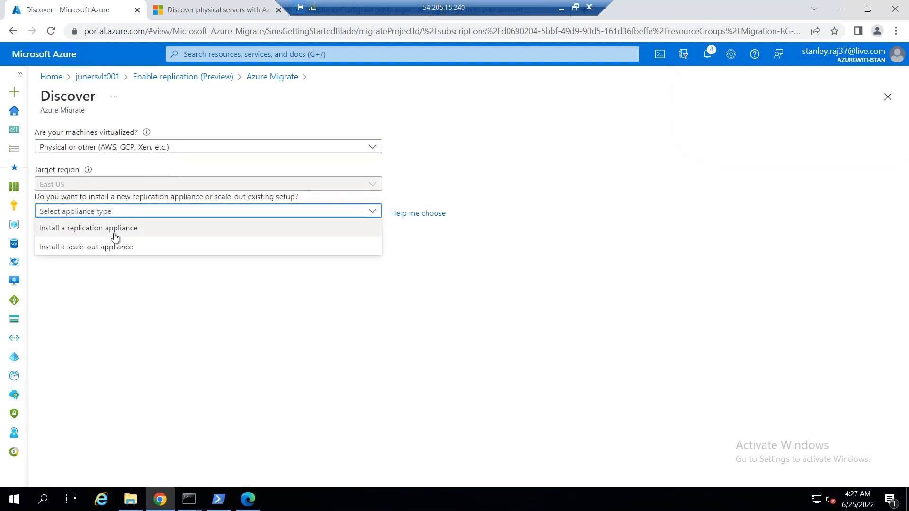
{"action": "left_click", "coordinate": [95, 228]}
{"action": "scroll", "coordinate": [230, 442], "scroll_direction": "down", "scroll_amount": 1}
Check the configuration server's host name in the Command Prompt, and finalize registration with CFGPRCSVR01 selected
{"action": "left_click", "coordinate": [232, 444]}
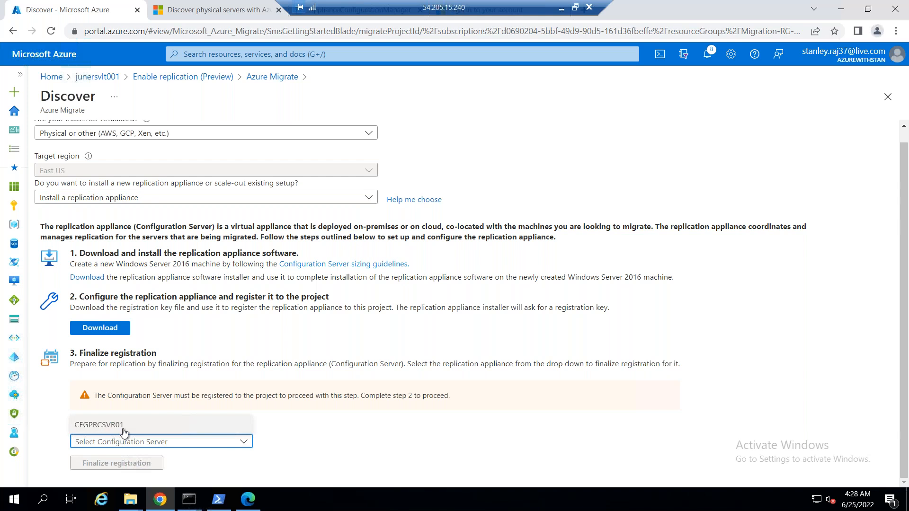
{"action": "left_click", "coordinate": [197, 504]}
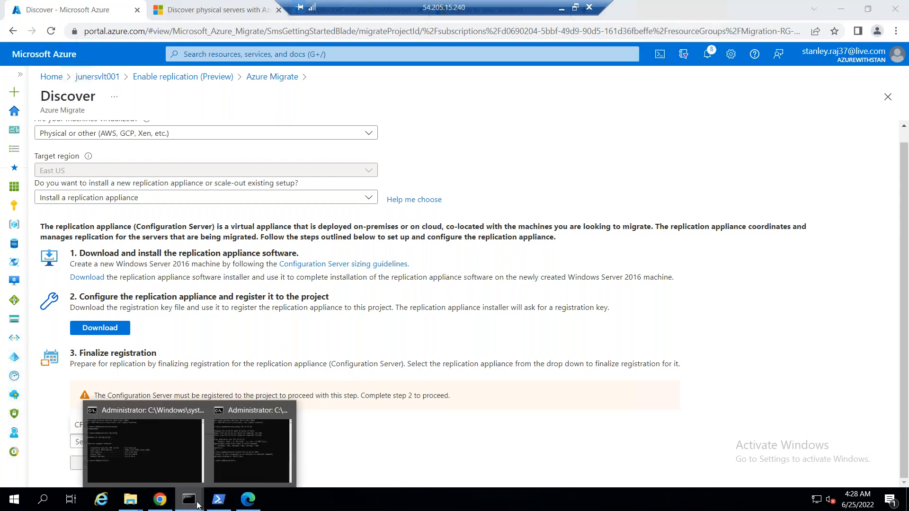
{"action": "left_click", "coordinate": [167, 439]}
{"action": "left_click_drag", "start_coordinate": [65, 79], "coordinate": [463, 86]}
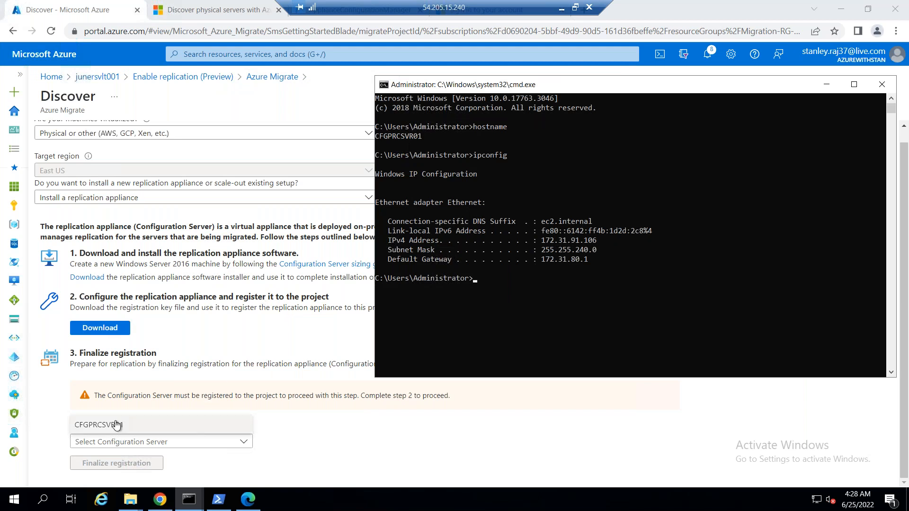
{"action": "left_click", "coordinate": [141, 424]}
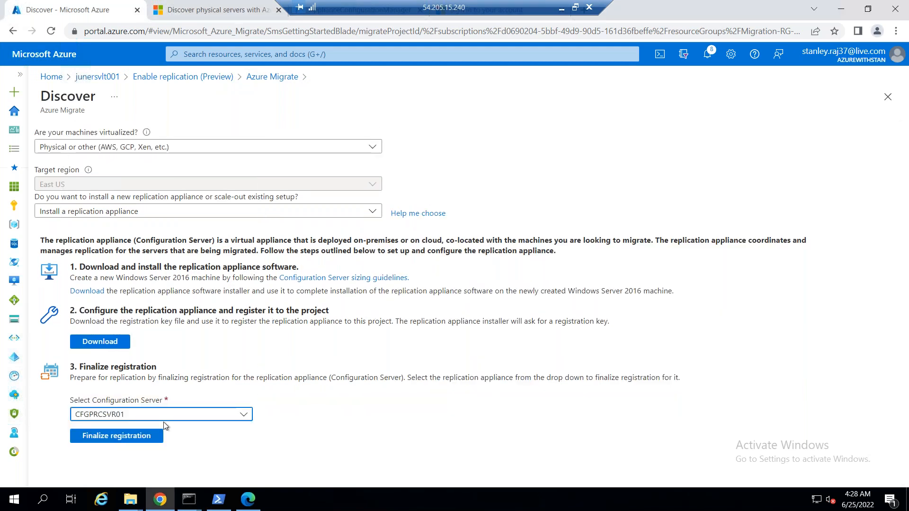
{"action": "left_click", "coordinate": [147, 434]}
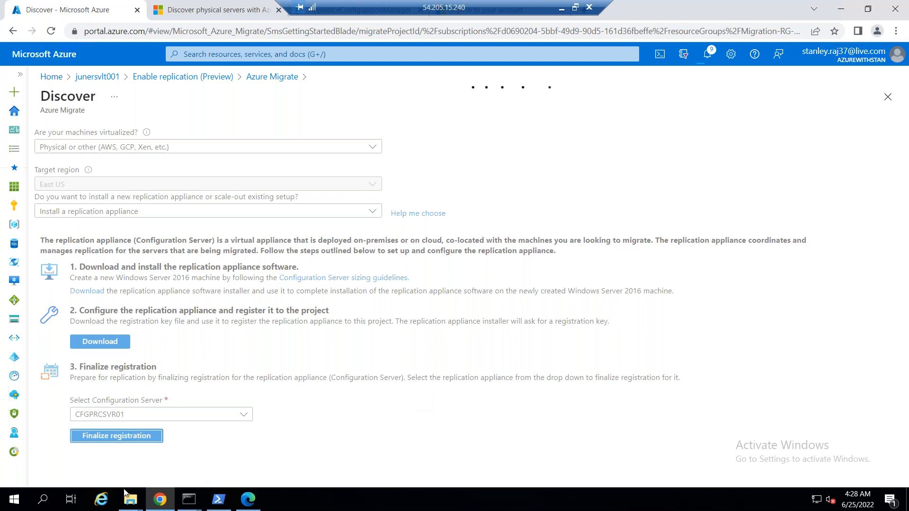
Search This PC for *ASR*.exe in File Explorer, and return to the Discover page, dismissing the deployment notification
{"action": "mouse_move", "coordinate": [129, 497]}
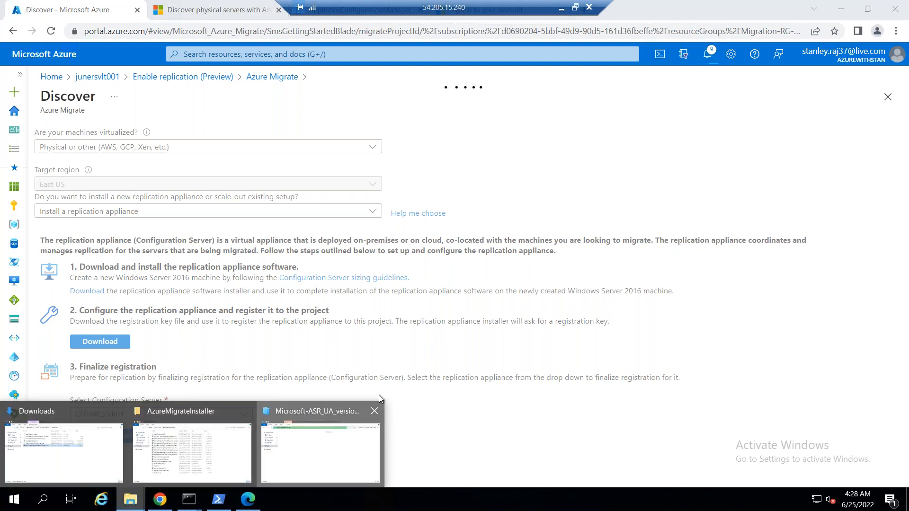
{"action": "left_click", "coordinate": [360, 445]}
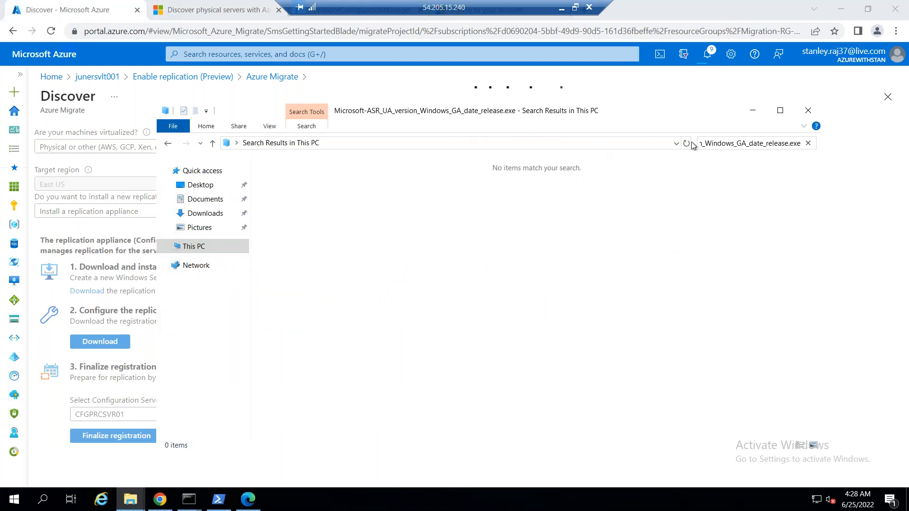
{"action": "left_click", "coordinate": [793, 147]}
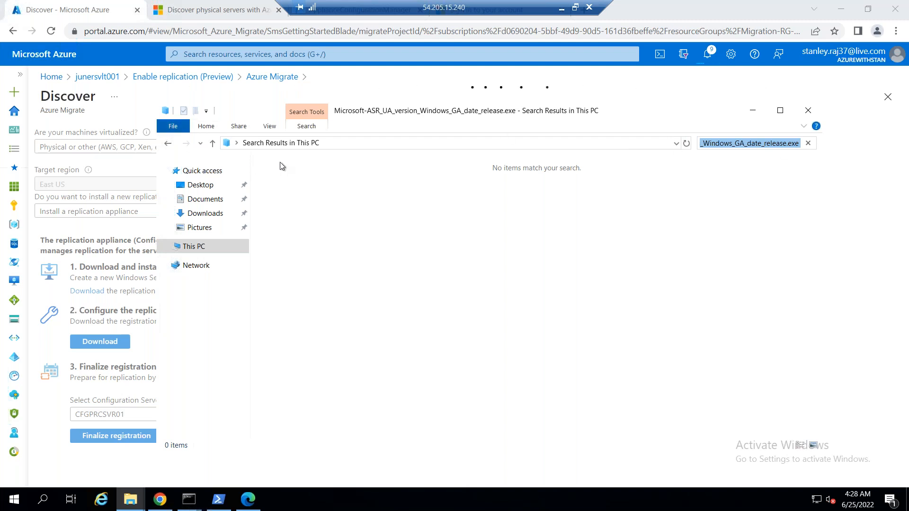
{"action": "left_click", "coordinate": [169, 143]}
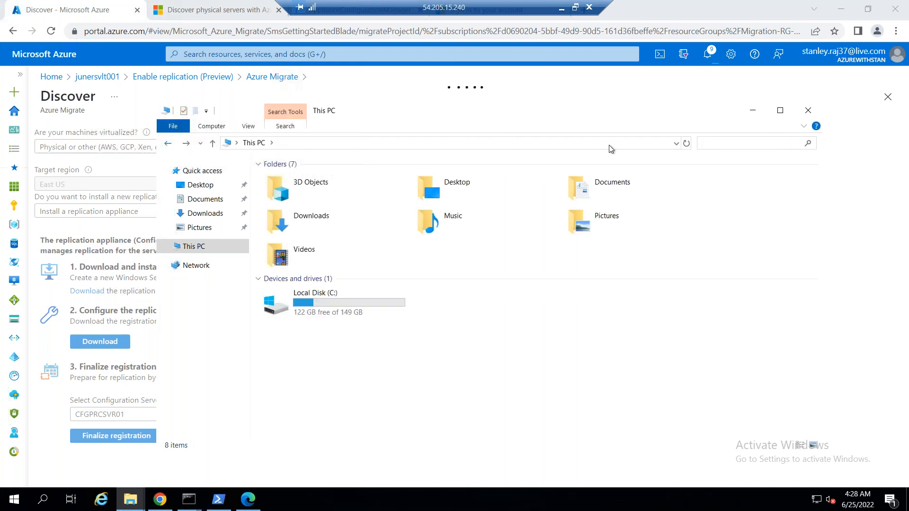
{"action": "type", "text": "*ASR*.exe"}
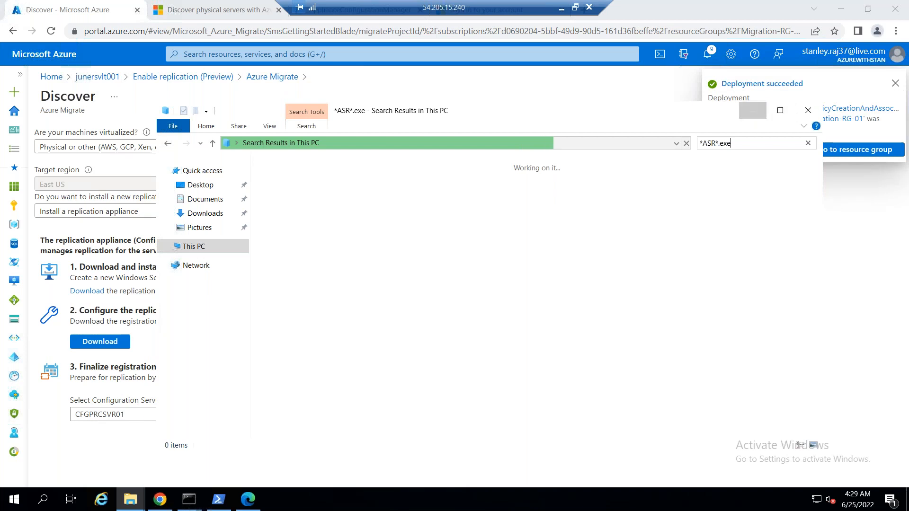
{"action": "left_click", "coordinate": [752, 111]}
{"action": "left_click", "coordinate": [895, 83]}
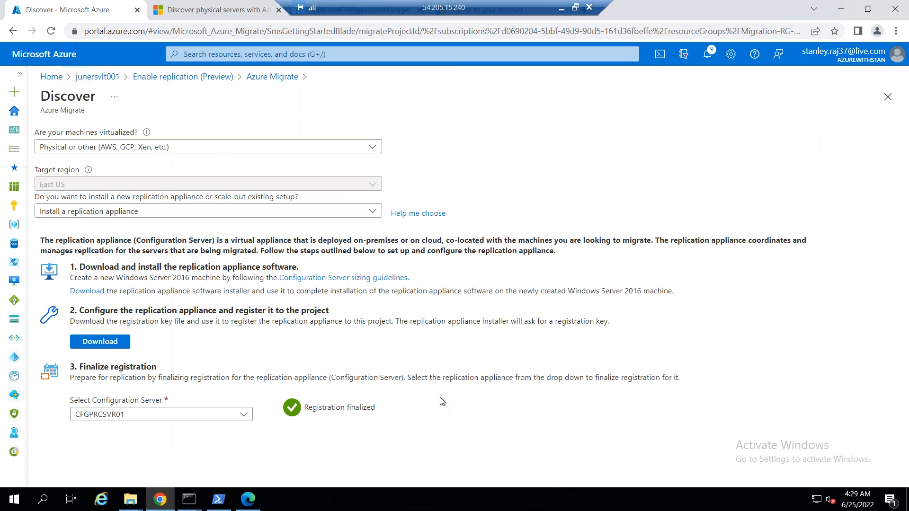
Go back to the replicated items of the junersvlt001 vault and refresh the list
{"action": "left_click", "coordinate": [272, 77]}
{"action": "left_click", "coordinate": [203, 77]}
{"action": "left_click", "coordinate": [101, 78]}
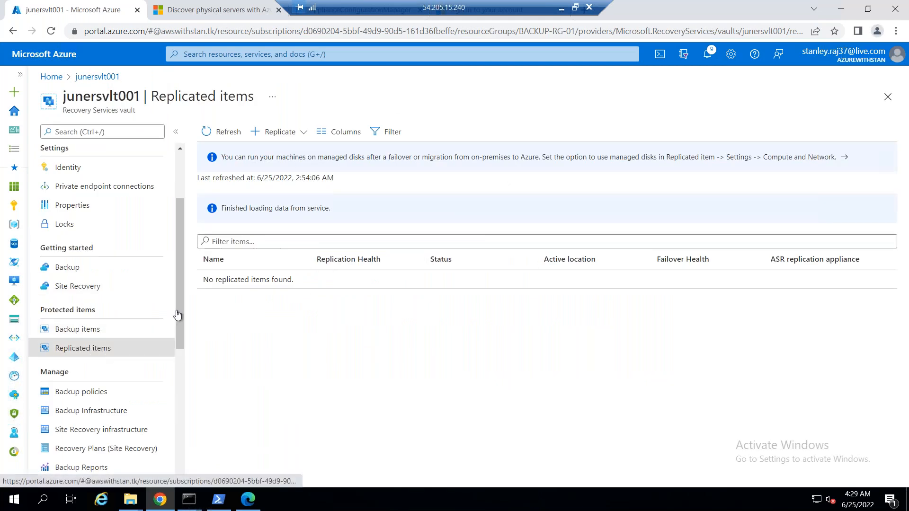
{"action": "left_click", "coordinate": [220, 133]}
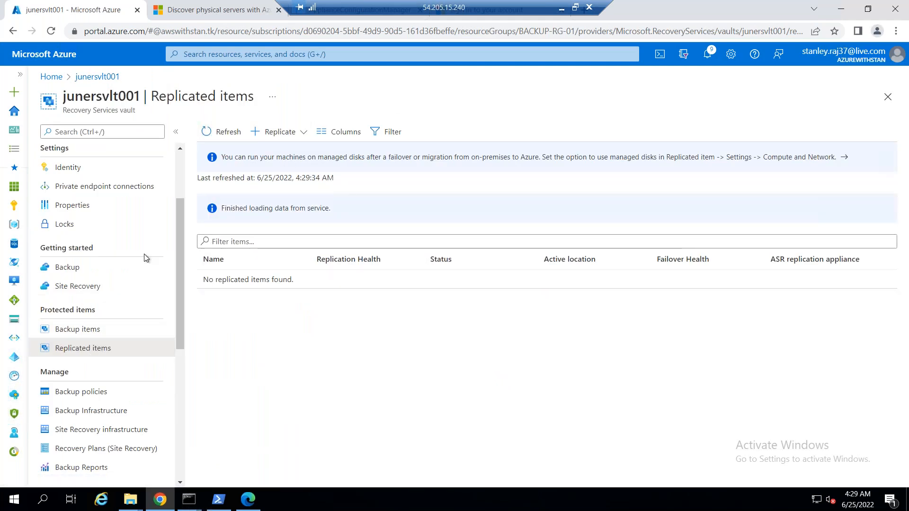
Start replication of VMware and physical machines to Azure, and go from there to Azure Migrate's Servers, databases and web apps page
{"action": "left_click", "coordinate": [304, 135]}
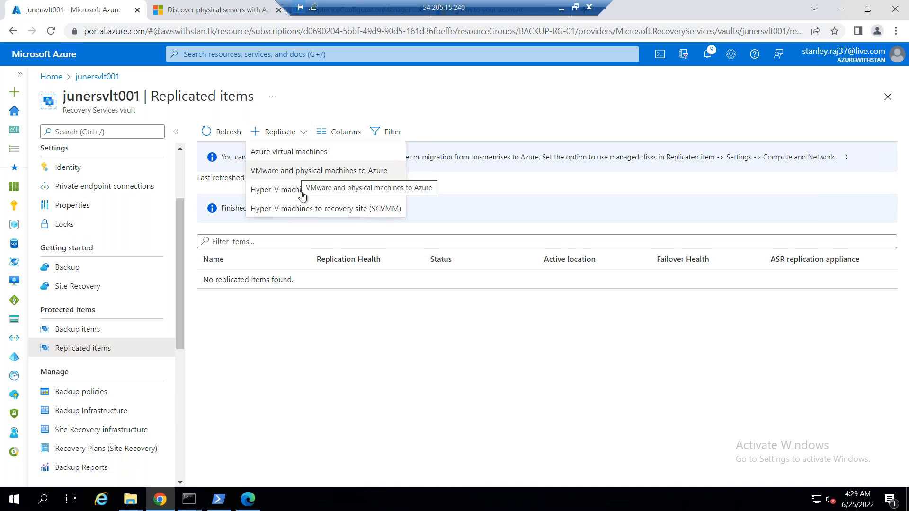
{"action": "left_click", "coordinate": [316, 172]}
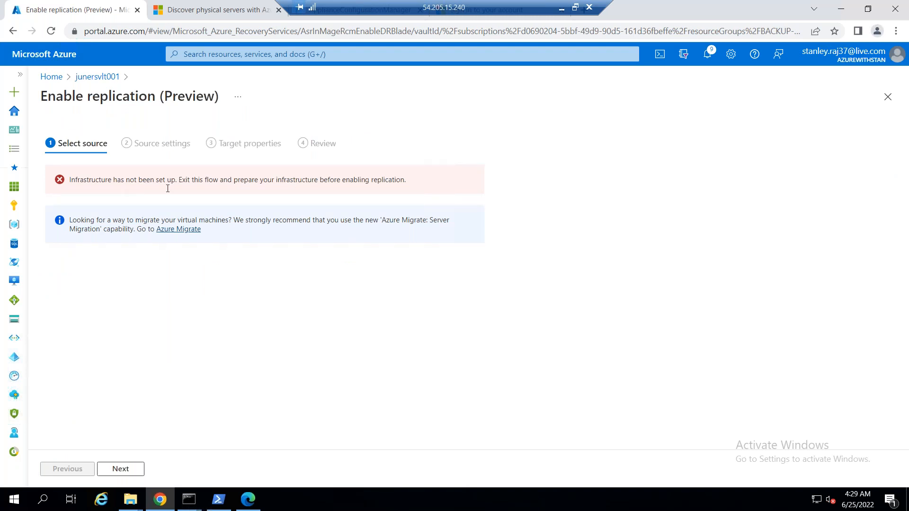
{"action": "left_click", "coordinate": [179, 229]}
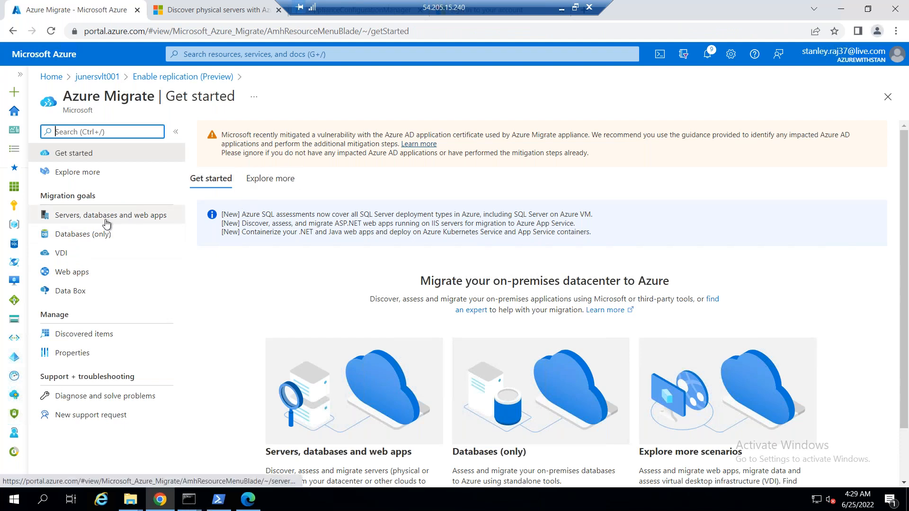
{"action": "left_click", "coordinate": [106, 219]}
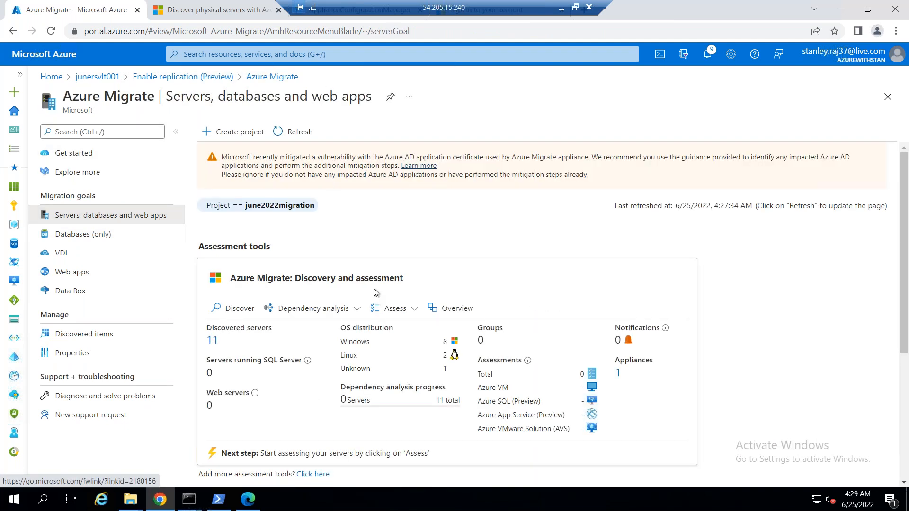
Start Replicate under Migration and modernization, and specify migrating Servers or virtual machines (VM) to Azure VM
{"action": "scroll", "coordinate": [374, 288], "scroll_direction": "down", "scroll_amount": 5}
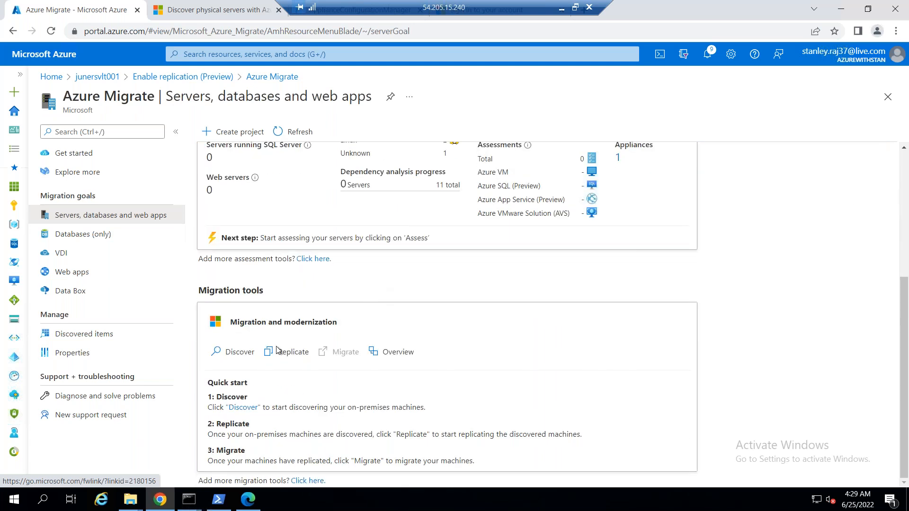
{"action": "left_click", "coordinate": [287, 352]}
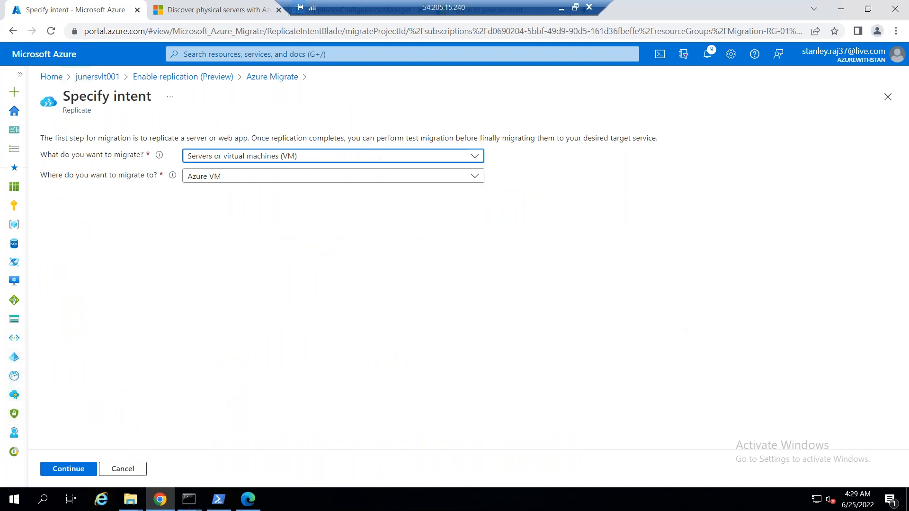
{"action": "left_click", "coordinate": [334, 156]}
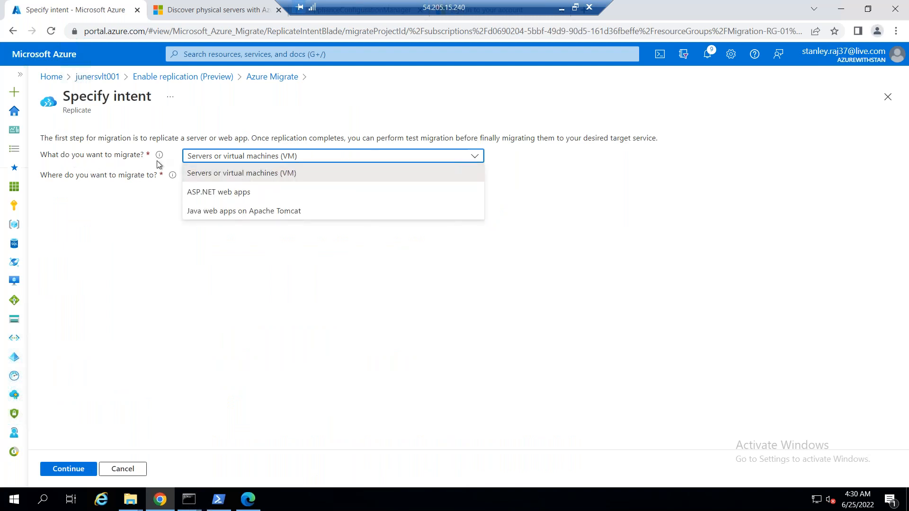
{"action": "left_click", "coordinate": [277, 178]}
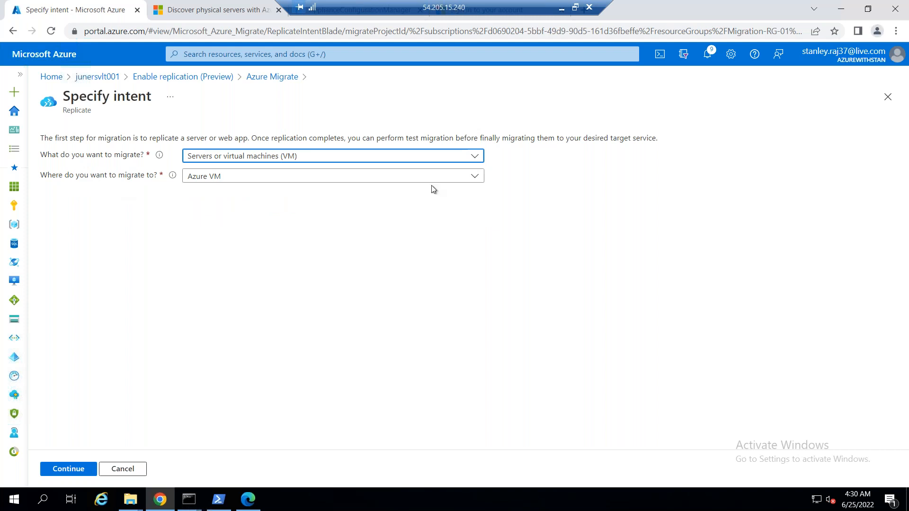
{"action": "left_click", "coordinate": [395, 179]}
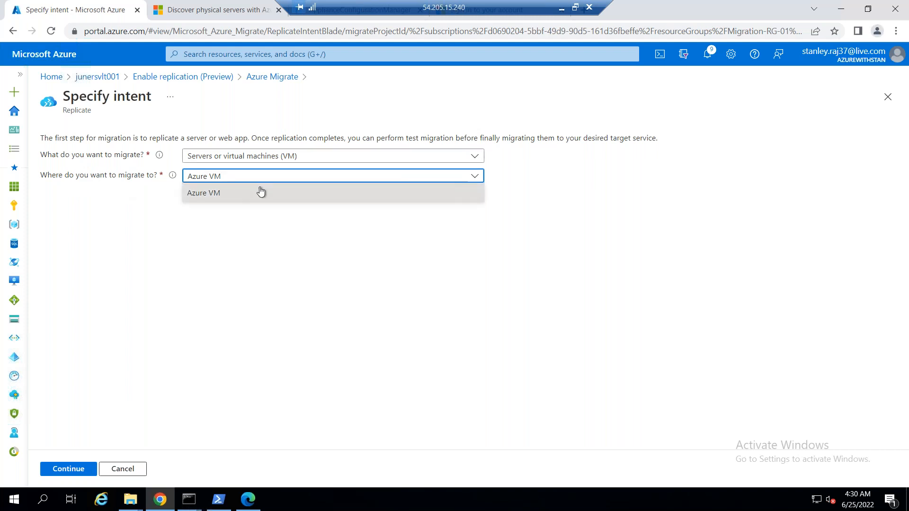
{"action": "left_click", "coordinate": [260, 193]}
{"action": "left_click", "coordinate": [68, 469]}
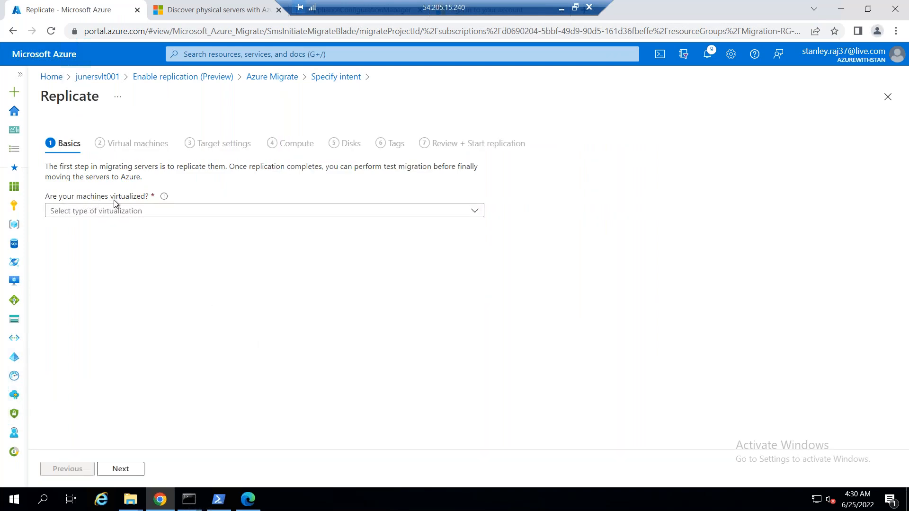
Set the virtualization type to Physical or other (AWS, GCP, Xen, etc.) in the replication basics and open the on-premises appliance choices
{"action": "left_click", "coordinate": [112, 210]}
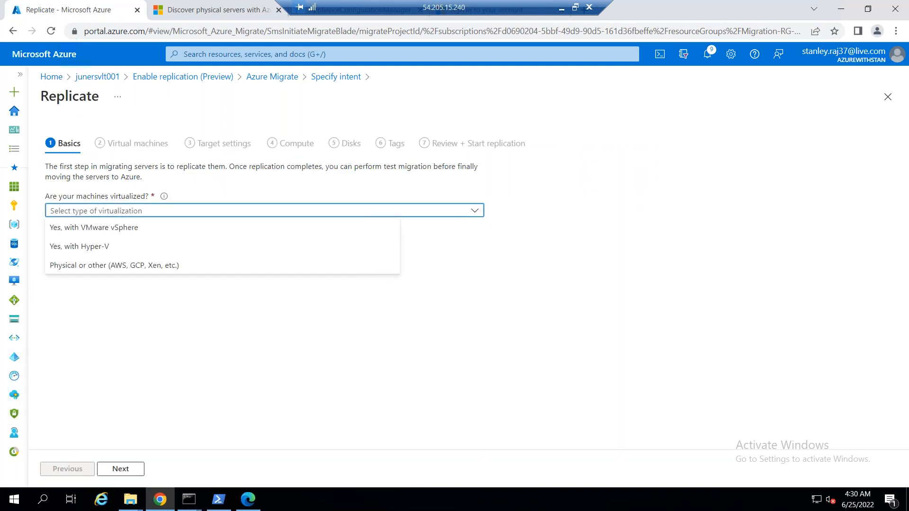
{"action": "left_click", "coordinate": [128, 266]}
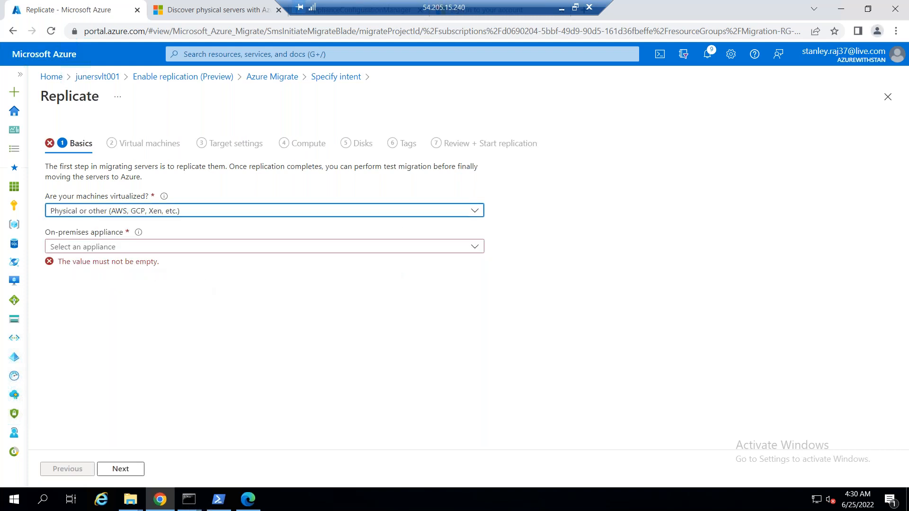
{"action": "left_click", "coordinate": [184, 254]}
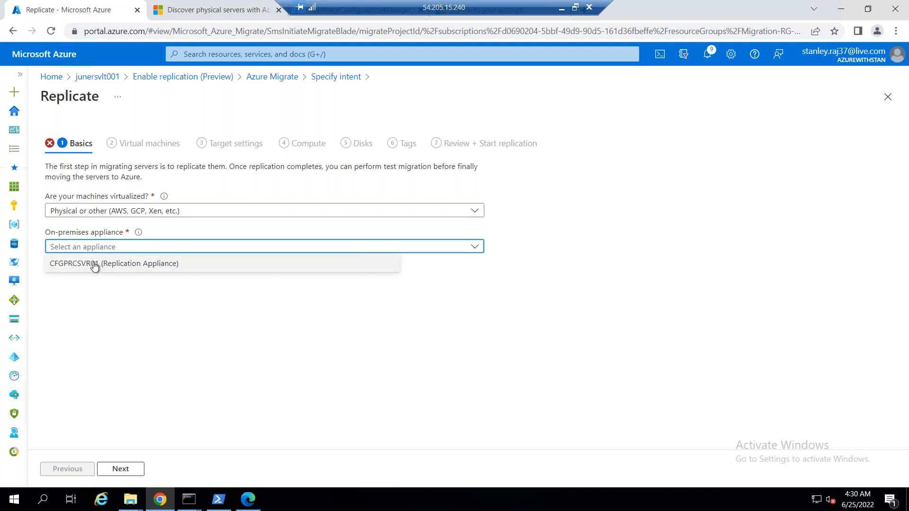
Choose CFGPRCSVR01 as the on-premises appliance and process server, and try to pick a guest credential
{"action": "left_click", "coordinate": [94, 264]}
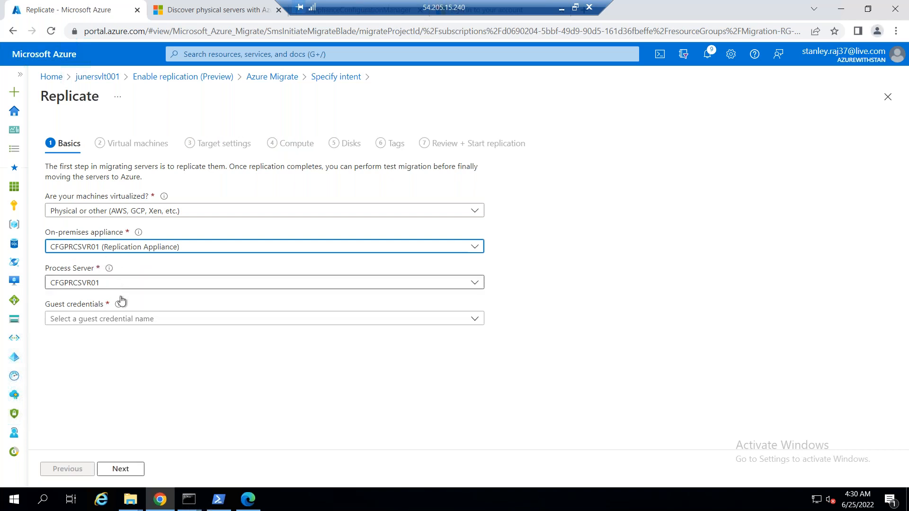
{"action": "left_click", "coordinate": [156, 319]}
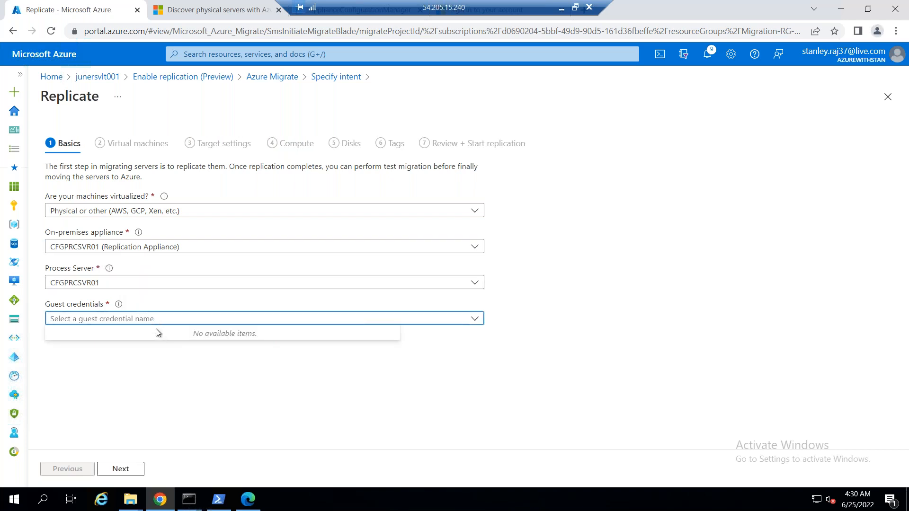
{"action": "left_click", "coordinate": [360, 286]}
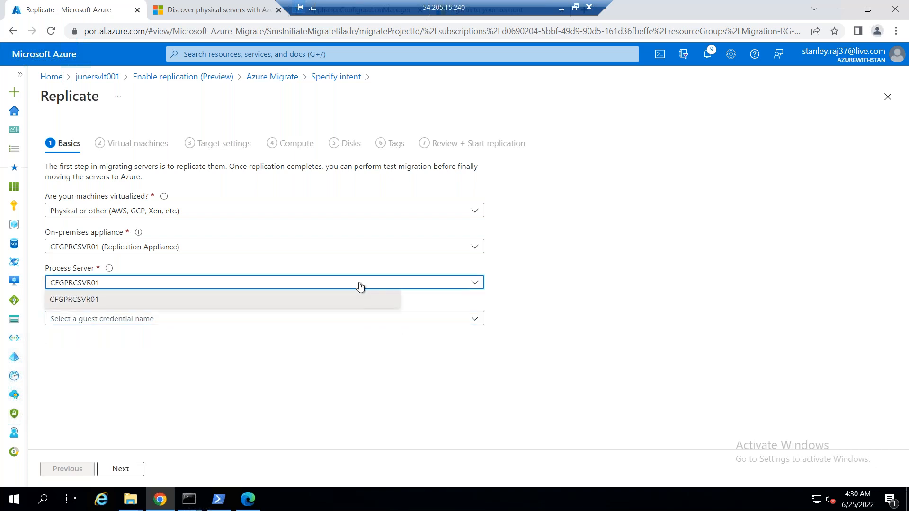
{"action": "left_click", "coordinate": [353, 299]}
{"action": "left_click", "coordinate": [331, 318]}
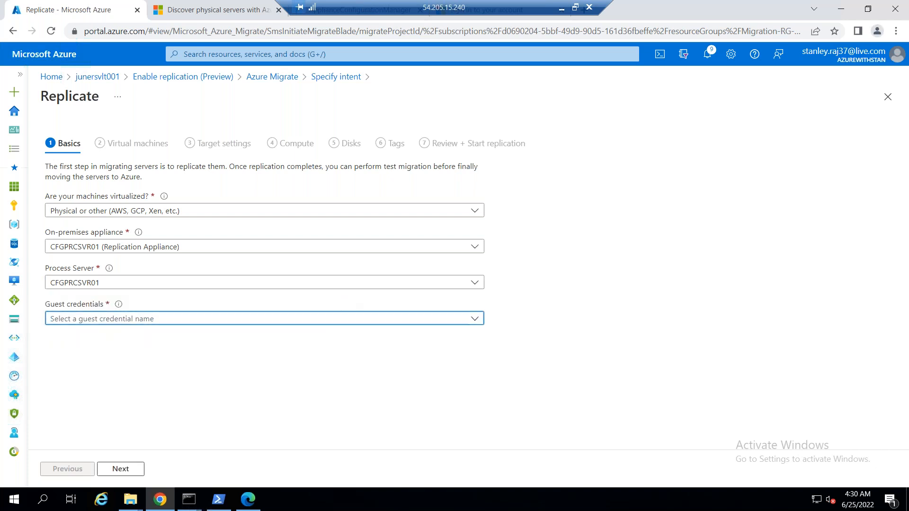
{"action": "left_click", "coordinate": [417, 349]}
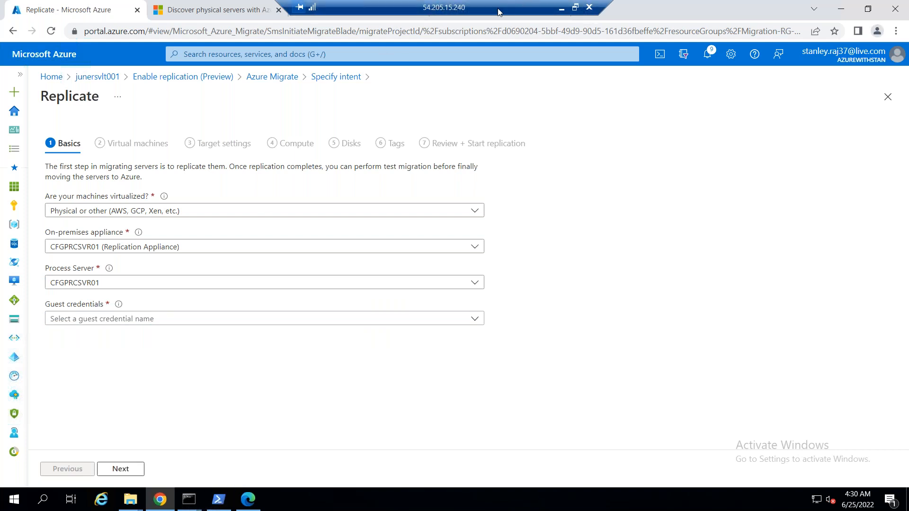
Minimize the browser and both command prompt windows, and open the Cspsconfigtool from the desktop
{"action": "left_click_drag", "start_coordinate": [498, 8], "coordinate": [347, 9]}
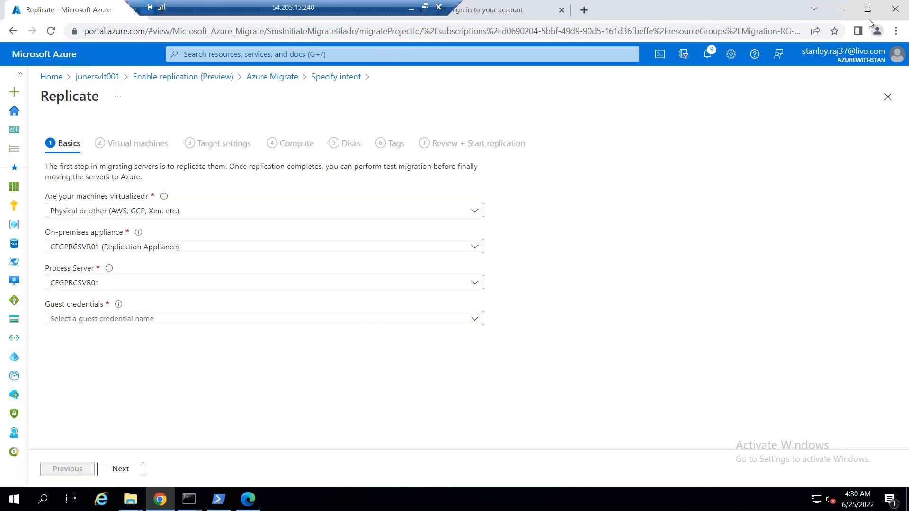
{"action": "left_click", "coordinate": [843, 10]}
{"action": "left_click", "coordinate": [841, 3]}
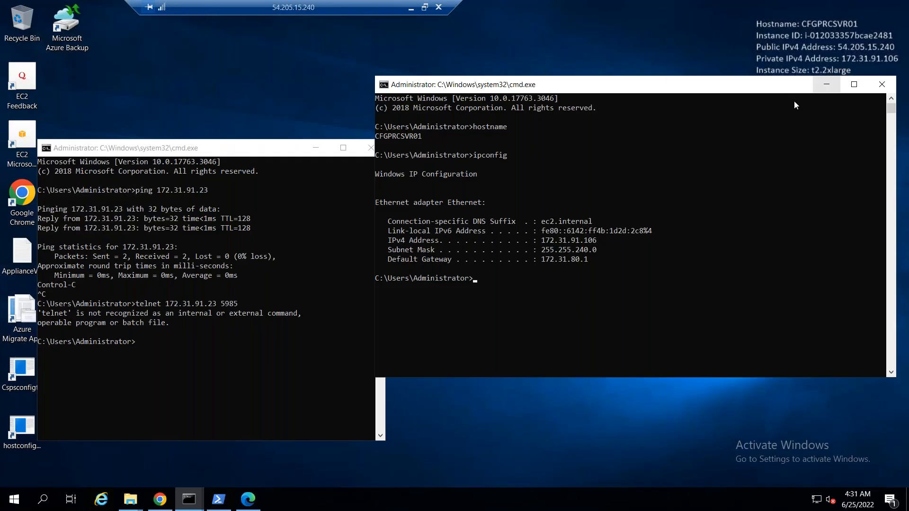
{"action": "left_click", "coordinate": [826, 85]}
{"action": "left_click", "coordinate": [316, 148]}
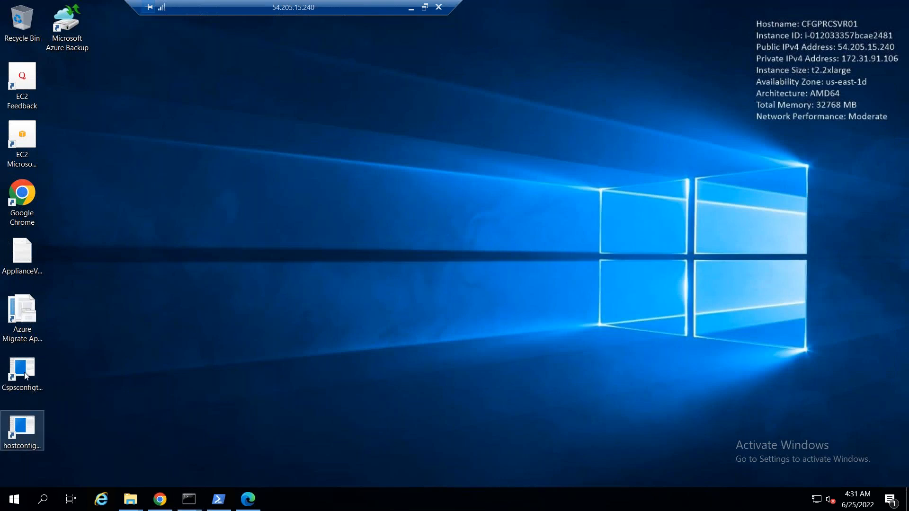
{"action": "left_click", "coordinate": [32, 391]}
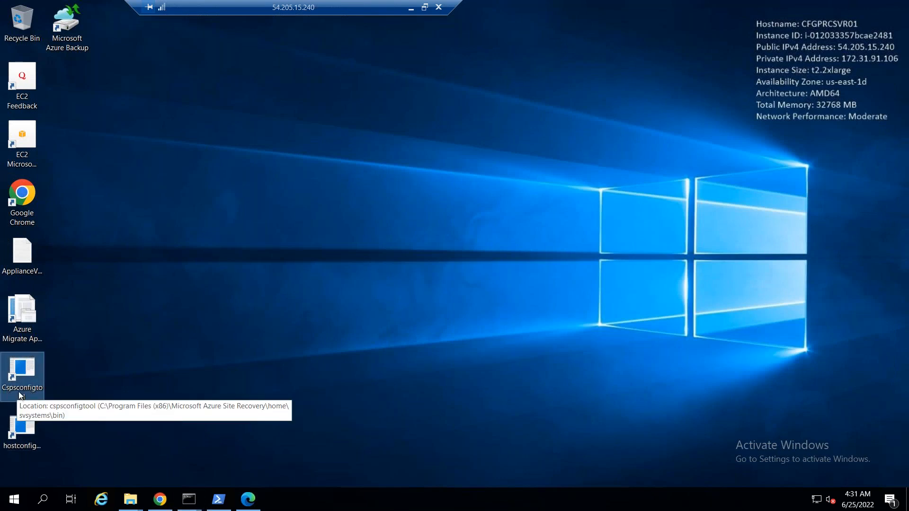
{"action": "double_click", "coordinate": [27, 372]}
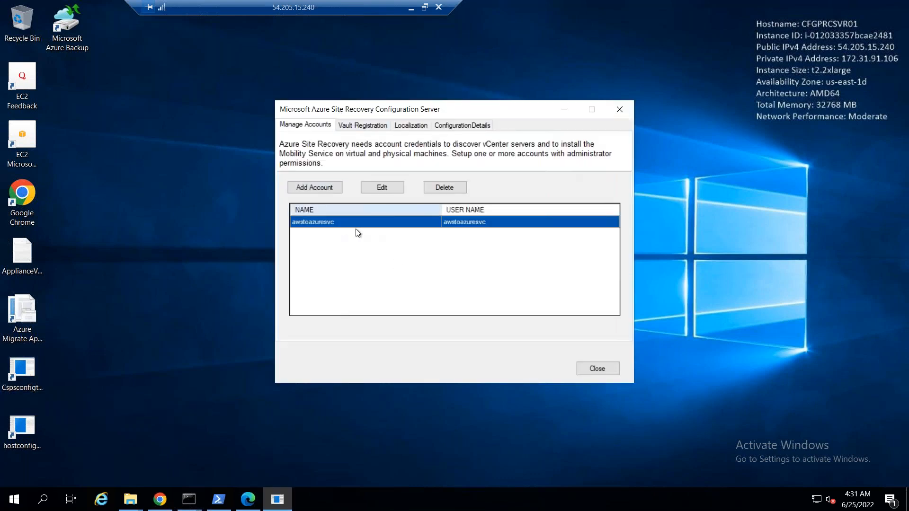
Check the vault registration and localization settings of the configuration server, and return to its managed accounts
{"action": "left_click", "coordinate": [362, 126]}
{"action": "left_click", "coordinate": [313, 125]}
{"action": "left_click", "coordinate": [411, 125]}
{"action": "left_click", "coordinate": [310, 126]}
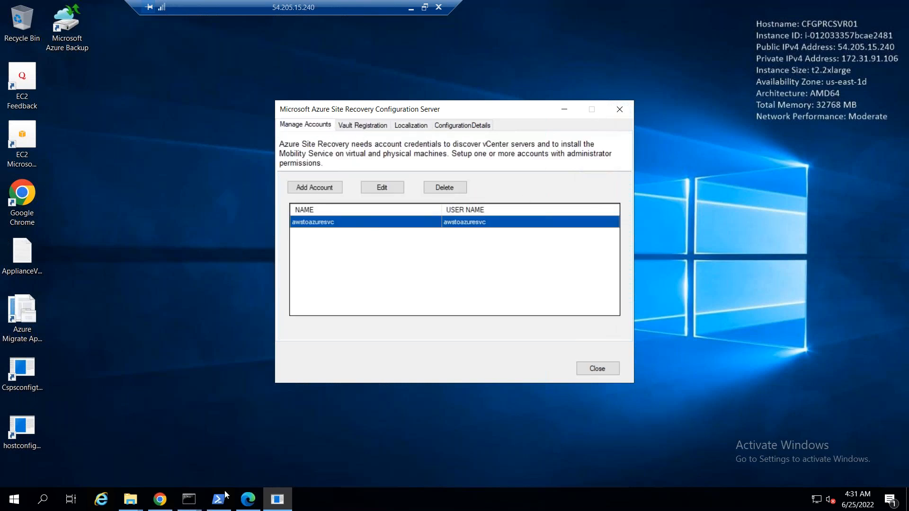
Switch back to Chrome and check the available guest credentials in the replication basics again
{"action": "left_click", "coordinate": [160, 499]}
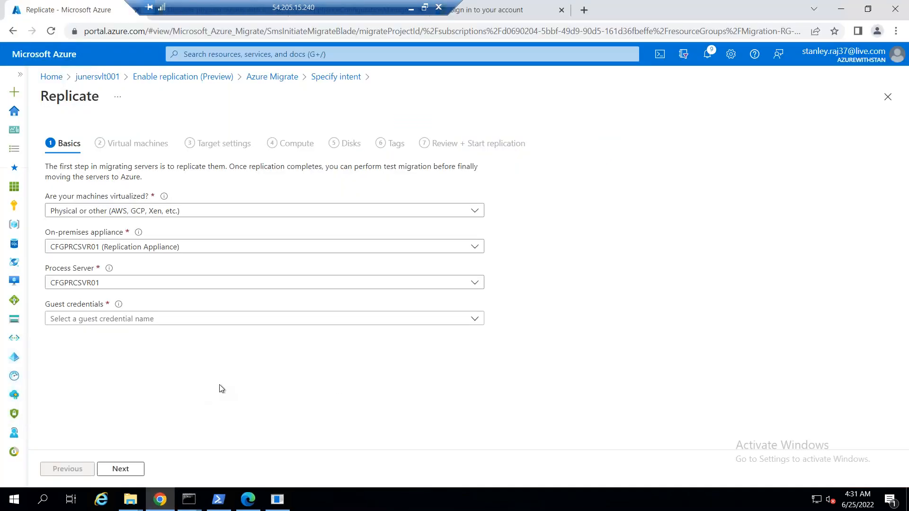
{"action": "left_click", "coordinate": [234, 320]}
{"action": "left_click", "coordinate": [612, 327]}
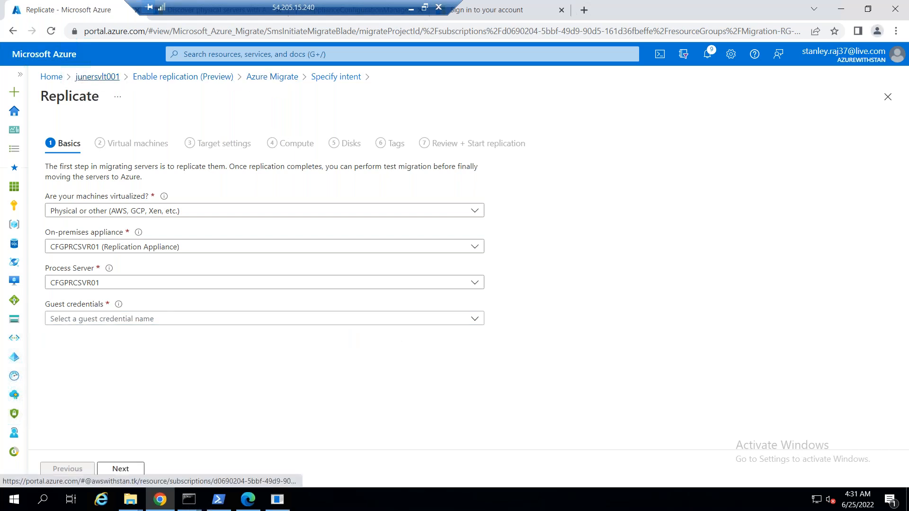
Return to the junersvlt001 vault's replicated items, refresh them, and look at the vault's Site Recovery and Overview pages
{"action": "left_click", "coordinate": [97, 76]}
{"action": "left_click", "coordinate": [213, 132]}
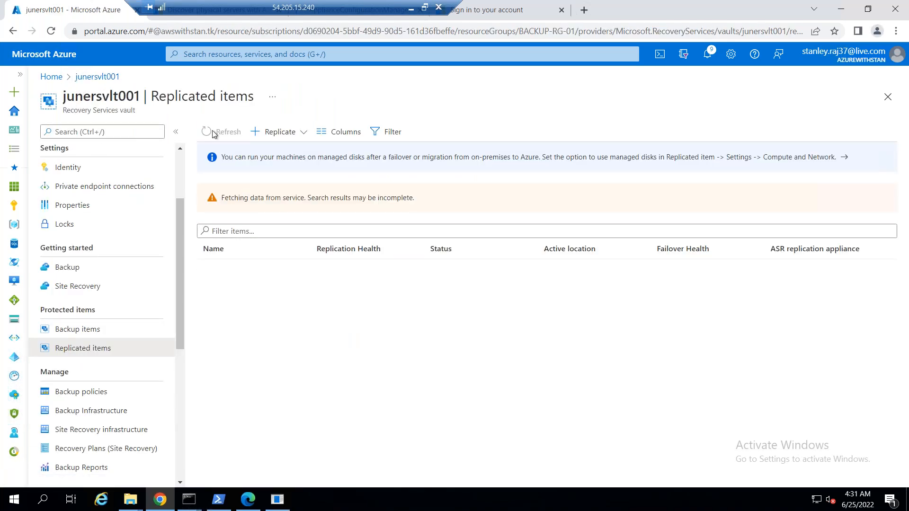
{"action": "left_click", "coordinate": [105, 287]}
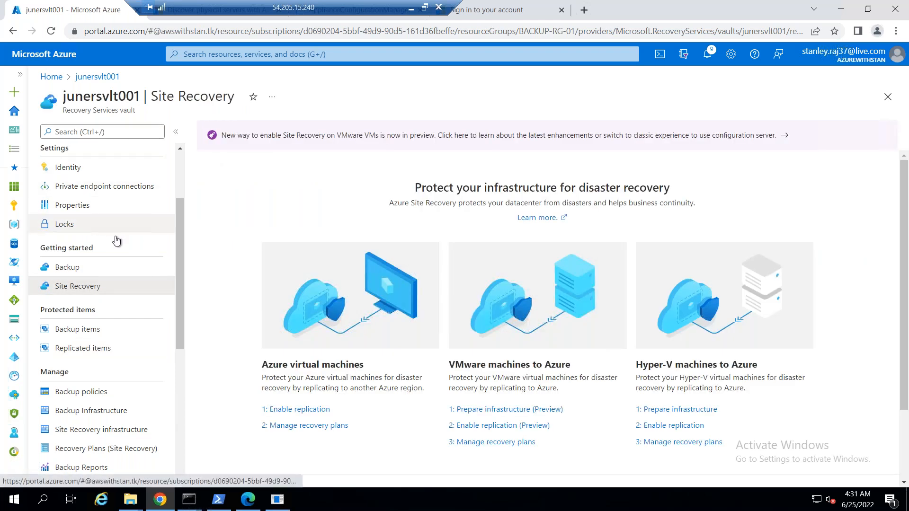
{"action": "scroll", "coordinate": [116, 241], "scroll_direction": "up", "scroll_amount": 3}
{"action": "left_click", "coordinate": [106, 155]}
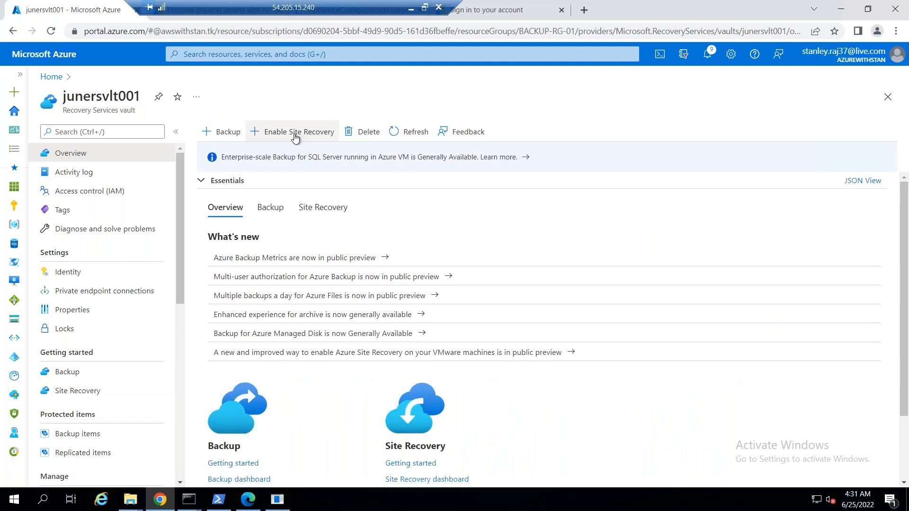
From Enable Site Recovery, check the VMware replication setup and the recovery plans, returning to the Site Recovery page each time
{"action": "left_click", "coordinate": [294, 134]}
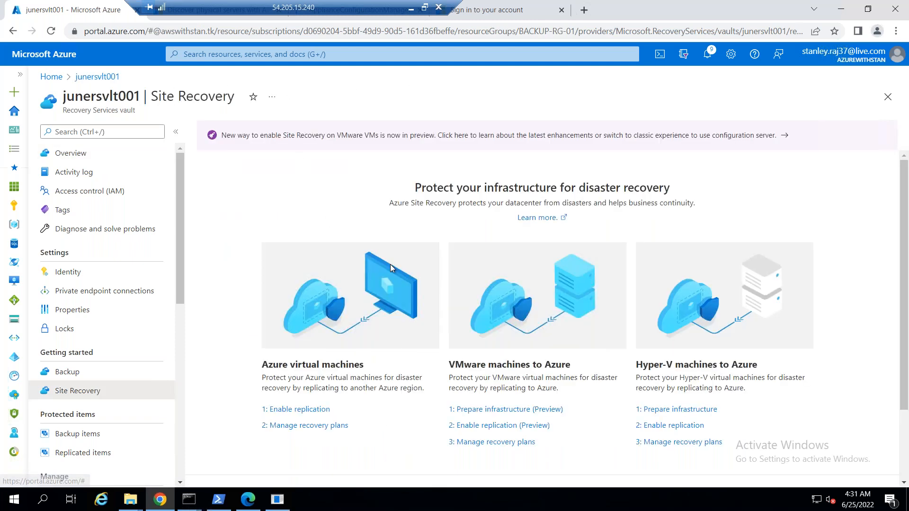
{"action": "scroll", "coordinate": [390, 264], "scroll_direction": "down", "scroll_amount": 2}
{"action": "left_click", "coordinate": [319, 325]}
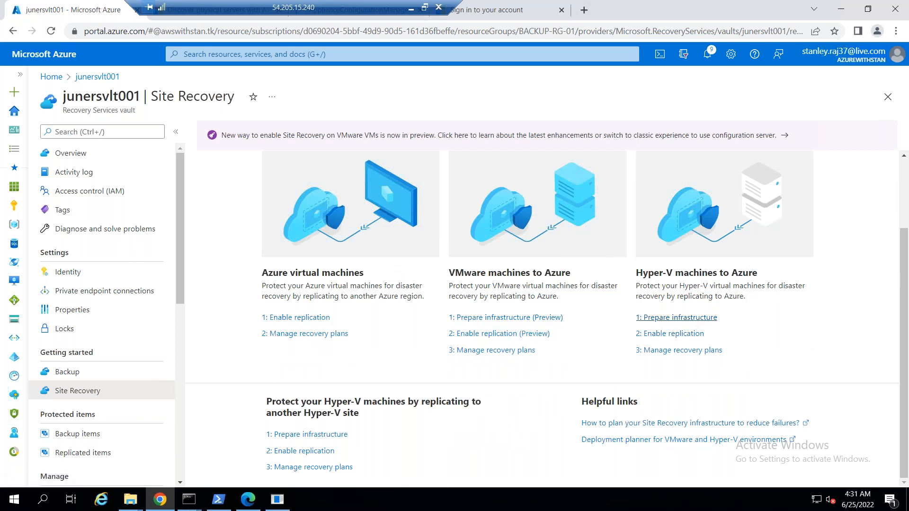
{"action": "left_click", "coordinate": [518, 335]}
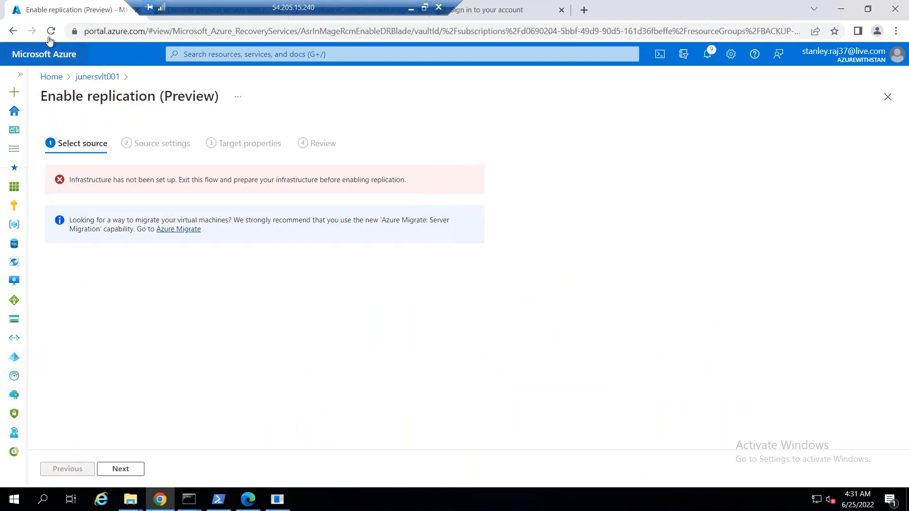
{"action": "left_click", "coordinate": [12, 31]}
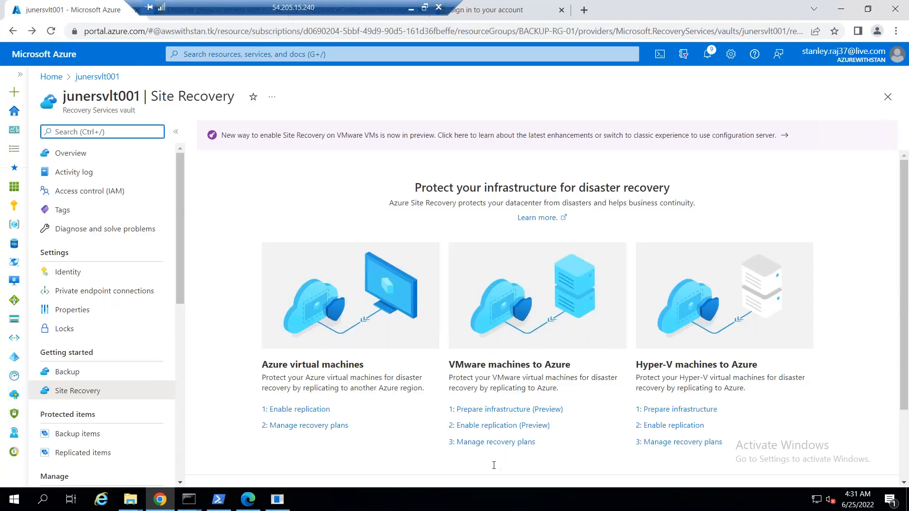
{"action": "left_click", "coordinate": [503, 442]}
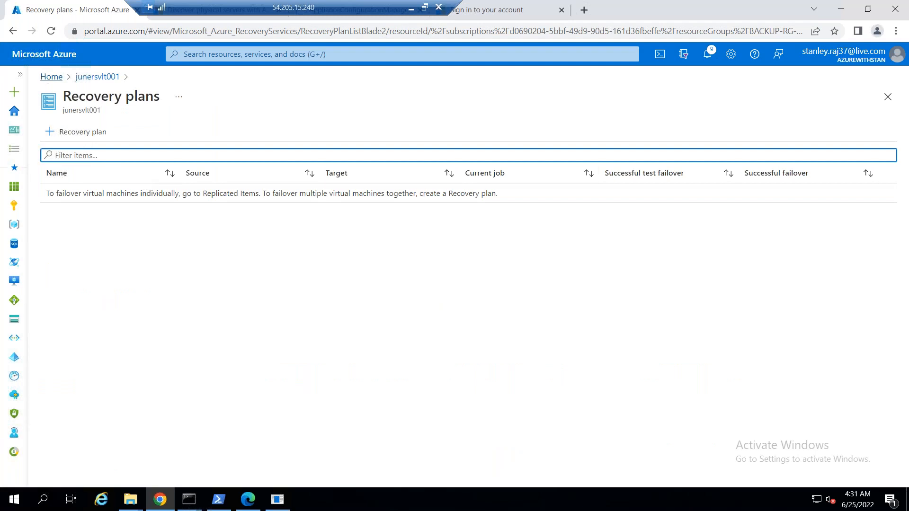
{"action": "left_click", "coordinate": [15, 30]}
Start replicating VMware and physical machines from the vault's replicated items, and continue to Azure Migrate's Servers, databases and web apps page
{"action": "scroll", "coordinate": [141, 362], "scroll_direction": "down", "scroll_amount": 2}
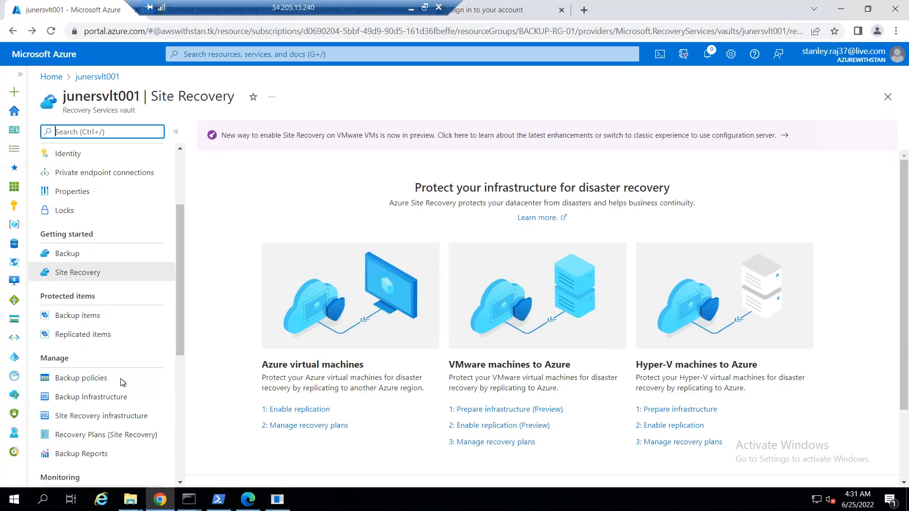
{"action": "left_click", "coordinate": [82, 334]}
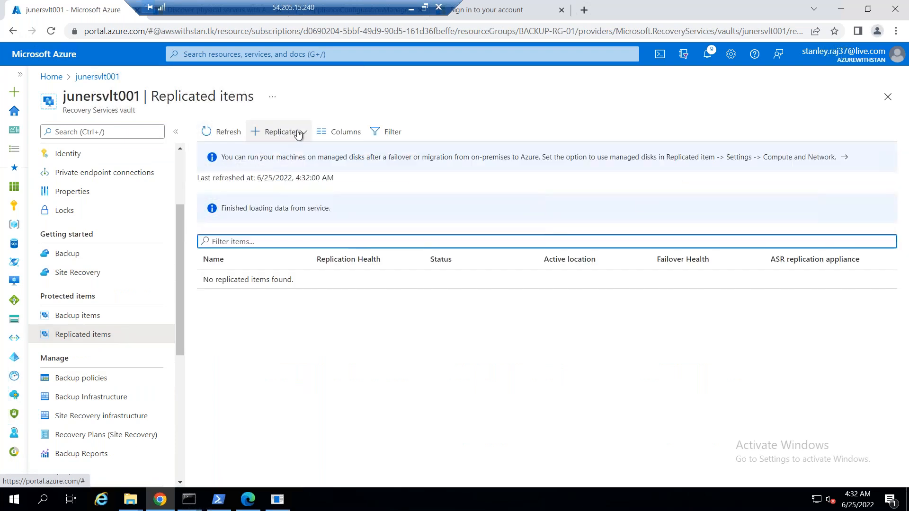
{"action": "left_click", "coordinate": [305, 134]}
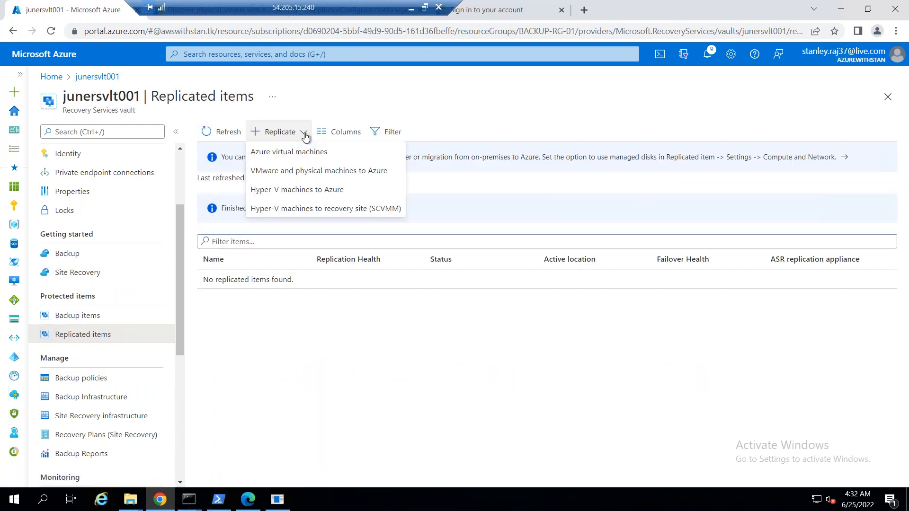
{"action": "left_click", "coordinate": [303, 175]}
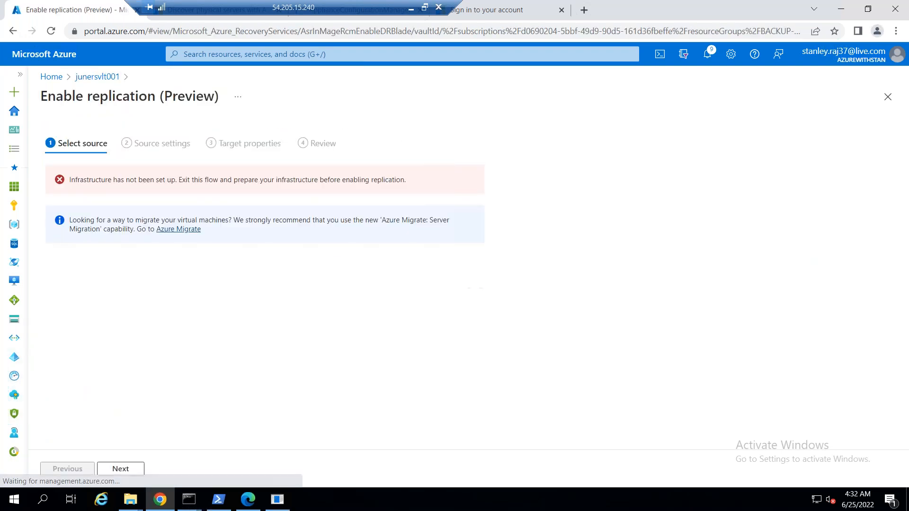
{"action": "left_click", "coordinate": [177, 229]}
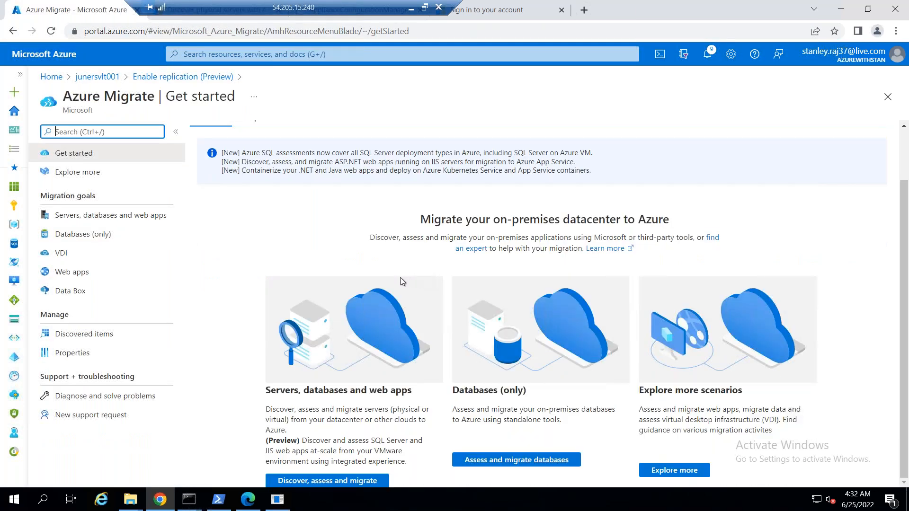
{"action": "left_click", "coordinate": [344, 481]}
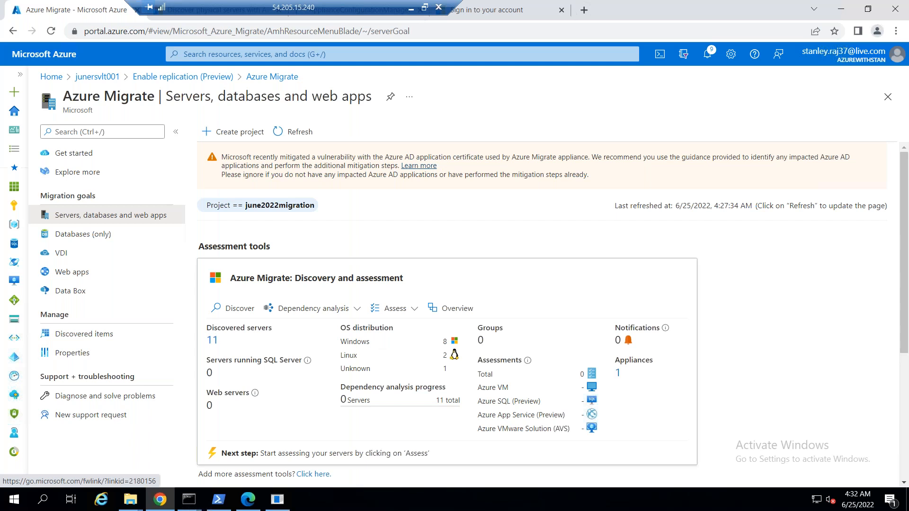
Start Replicate in the Migration and modernization tool and continue with Servers or virtual machines (VM) to Azure VM
{"action": "scroll", "coordinate": [336, 232], "scroll_direction": "down", "scroll_amount": 5}
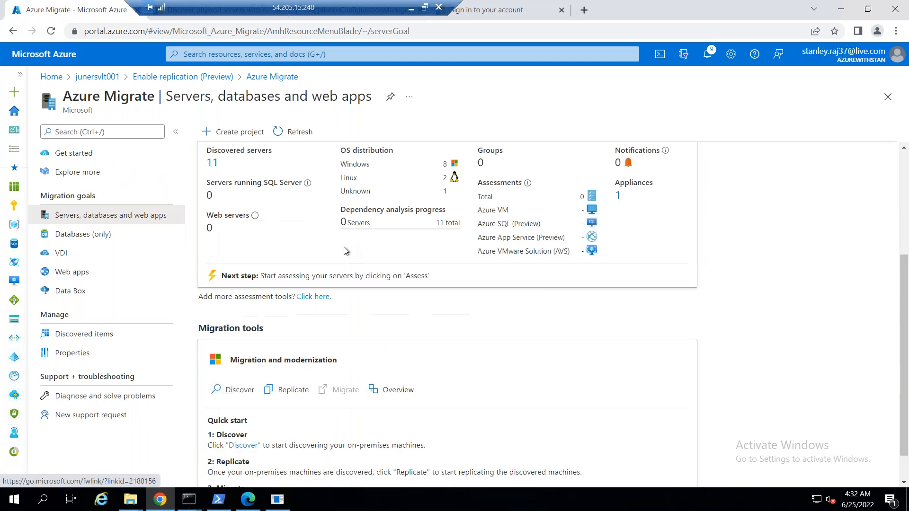
{"action": "left_click", "coordinate": [295, 350]}
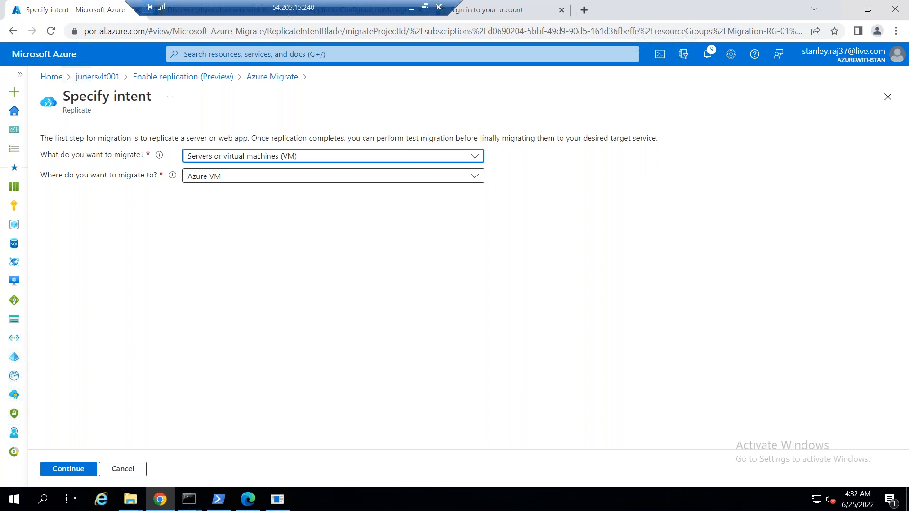
{"action": "left_click", "coordinate": [263, 176]}
{"action": "left_click", "coordinate": [270, 156]}
{"action": "left_click", "coordinate": [271, 156]}
{"action": "left_click", "coordinate": [52, 466]}
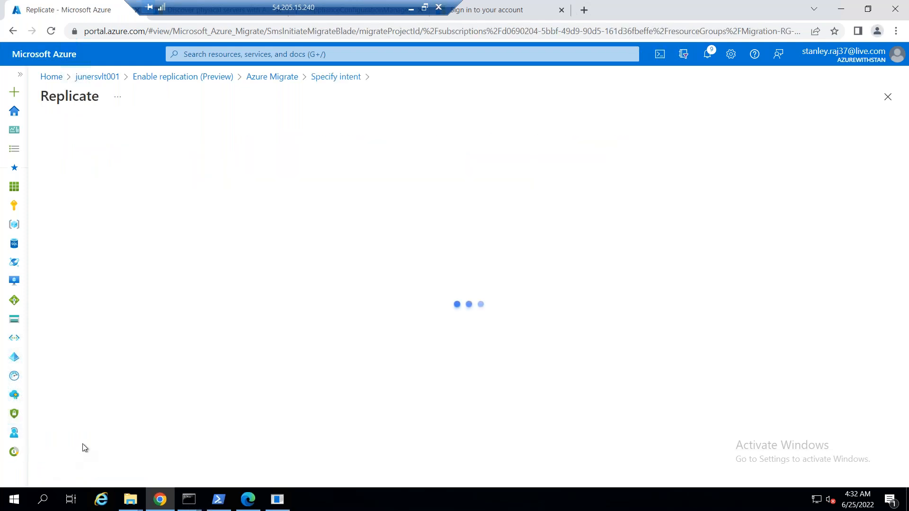
Set virtualization to Physical or other (AWS, GCP, Xen, etc.) with CFGPRCSVR01 as appliance and process server, and try to pick a guest credential
{"action": "left_click", "coordinate": [188, 209]}
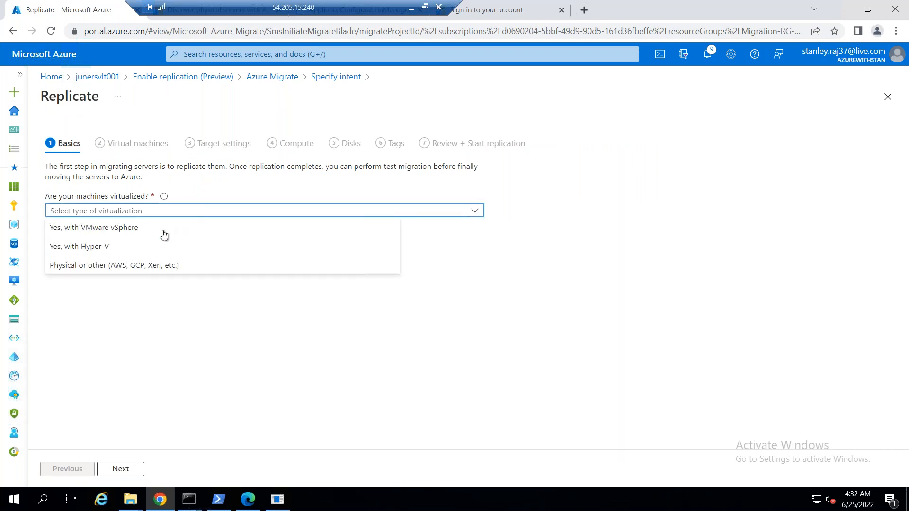
{"action": "left_click", "coordinate": [136, 264]}
{"action": "left_click", "coordinate": [127, 246]}
{"action": "left_click", "coordinate": [125, 262]}
{"action": "left_click", "coordinate": [150, 316]}
{"action": "left_click", "coordinate": [170, 283]}
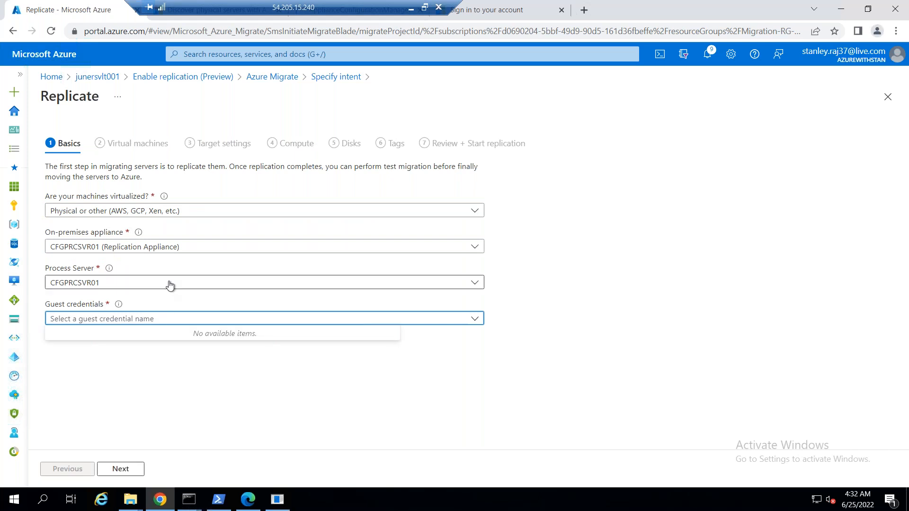
{"action": "left_click", "coordinate": [170, 300]}
{"action": "left_click", "coordinate": [172, 318]}
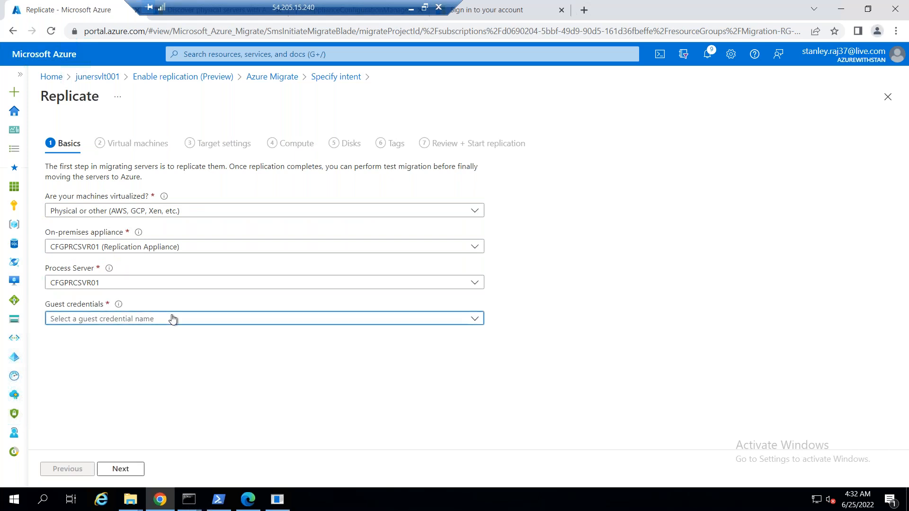
{"action": "left_click", "coordinate": [196, 168]}
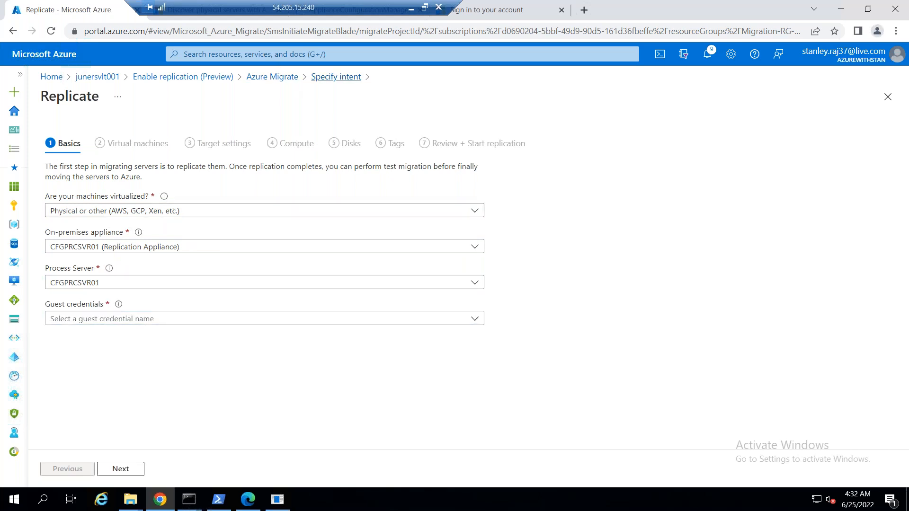
Leave the replication setup and go back to the assessment tools on Azure Migrate's Servers, databases and web apps page
{"action": "left_click", "coordinate": [316, 78]}
{"action": "left_click", "coordinate": [281, 77]}
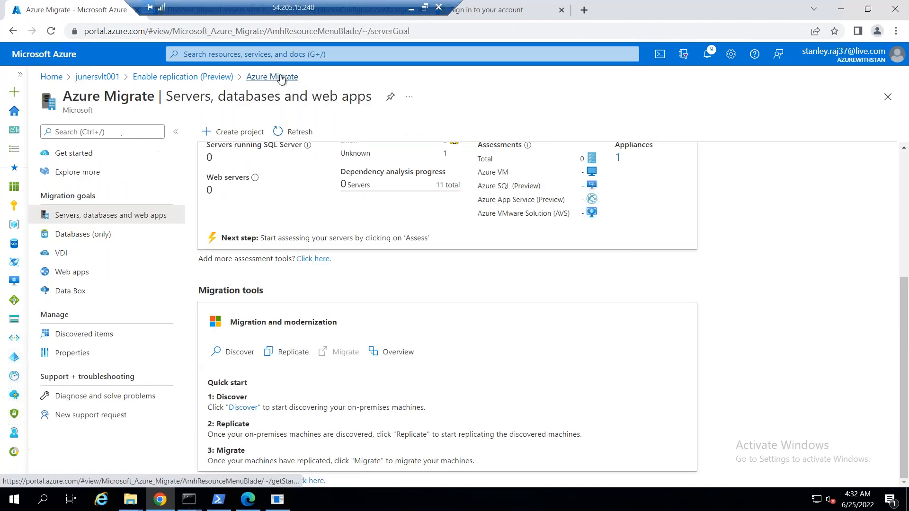
{"action": "scroll", "coordinate": [419, 294], "scroll_direction": "up", "scroll_amount": 3}
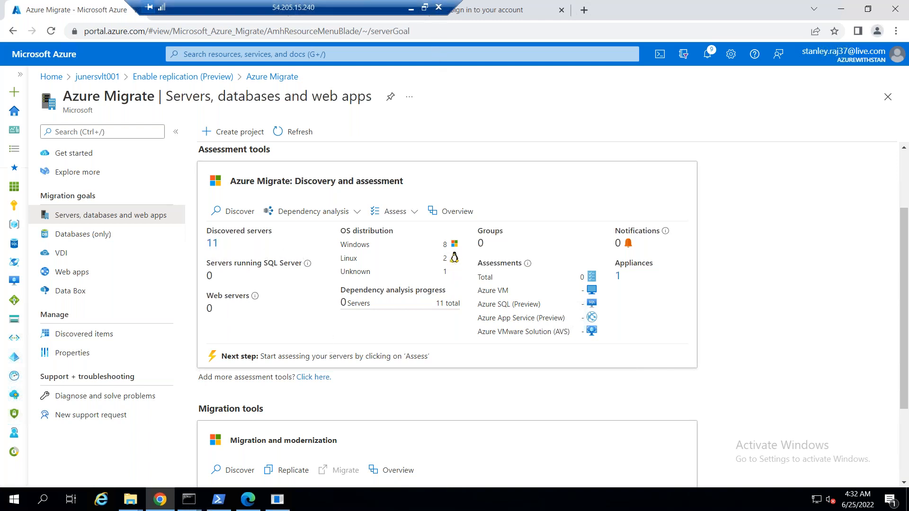
Switch to the local desktop, bring up Azure Migrate import template - Populated.csv in Excel, and review its server names in A2:A12
{"action": "left_click", "coordinate": [424, 7]}
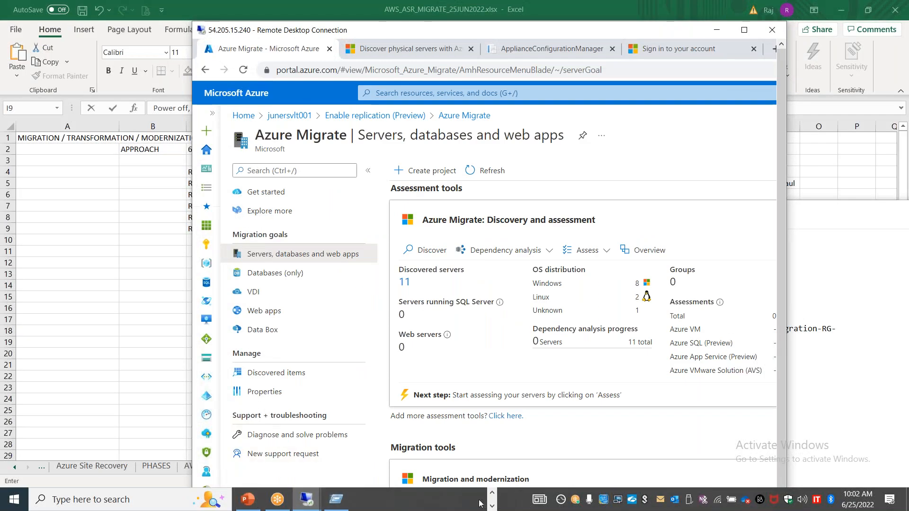
{"action": "left_click", "coordinate": [492, 505]}
{"action": "left_click", "coordinate": [314, 499]}
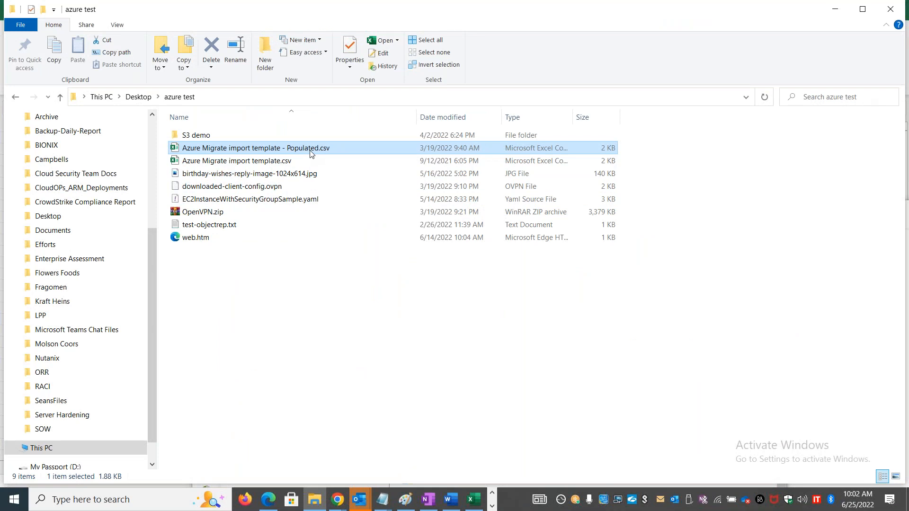
{"action": "key", "text": "alt+Tab"}
{"action": "left_click", "coordinate": [260, 328]}
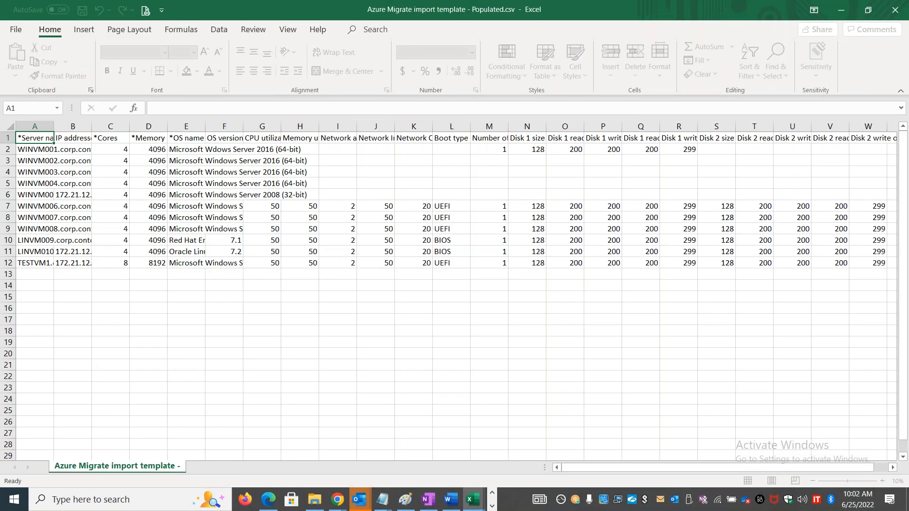
{"action": "left_click_drag", "start_coordinate": [58, 148], "coordinate": [45, 263]}
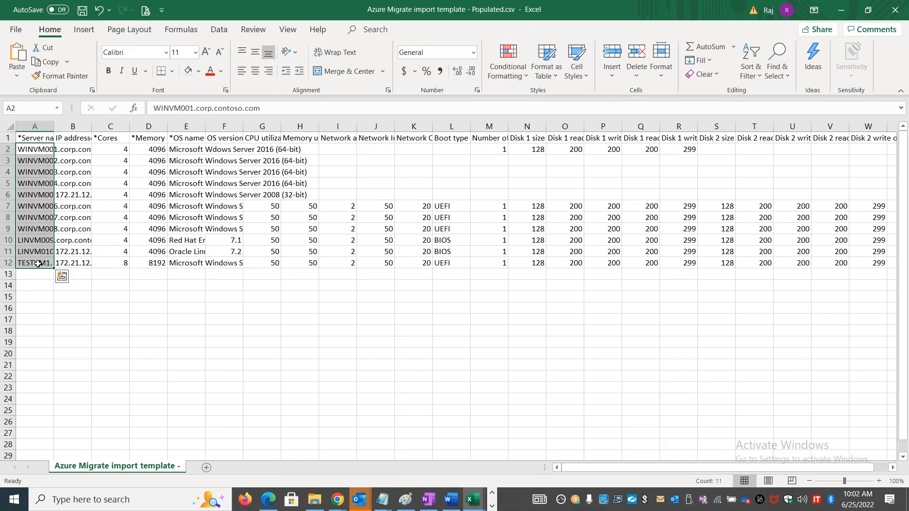
{"action": "key", "text": "alt+Tab"}
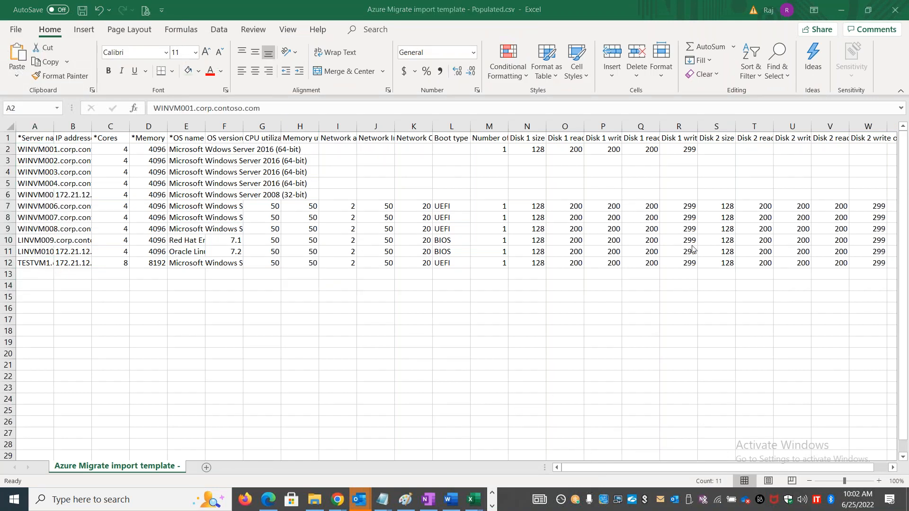
{"action": "key", "text": "alt+Tab"}
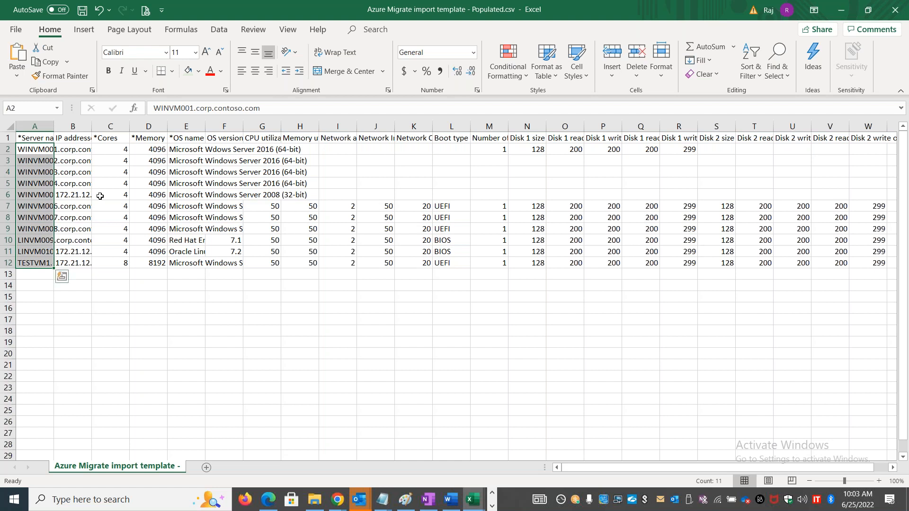
Widen the OS name column of the import template to fit its entries and check the Linux servers in rows 10 and 11
{"action": "left_click", "coordinate": [8, 126]}
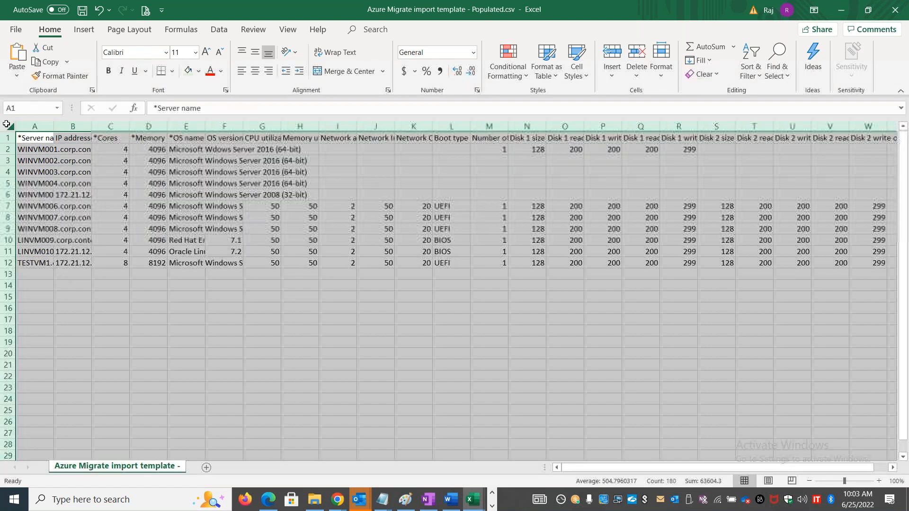
{"action": "left_click_drag", "start_coordinate": [54, 127], "coordinate": [55, 126]}
{"action": "left_click", "coordinate": [305, 321]}
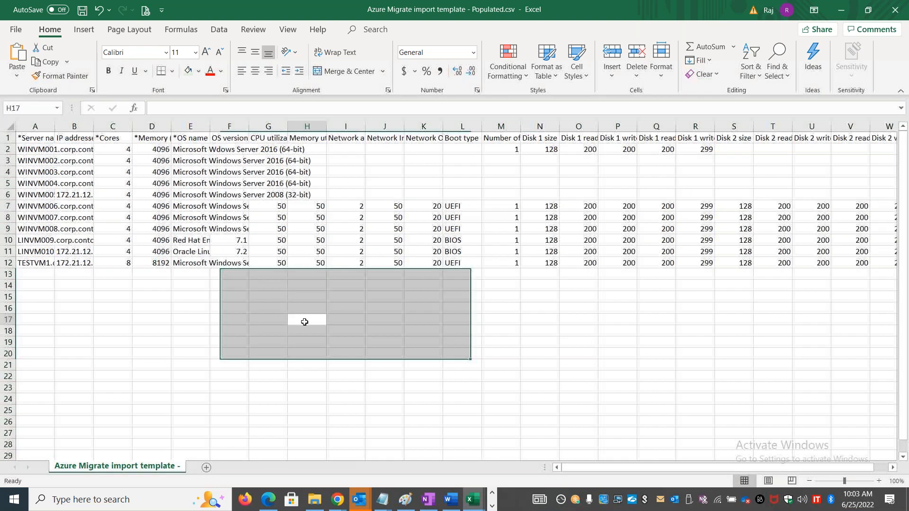
{"action": "double_click", "coordinate": [249, 126]}
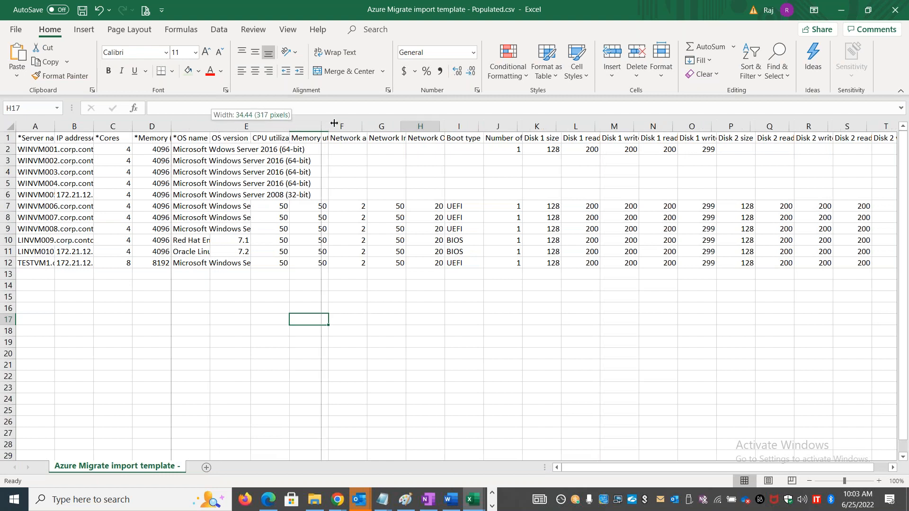
{"action": "double_click", "coordinate": [211, 126]}
{"action": "left_click", "coordinate": [234, 243]}
{"action": "left_click", "coordinate": [231, 257]}
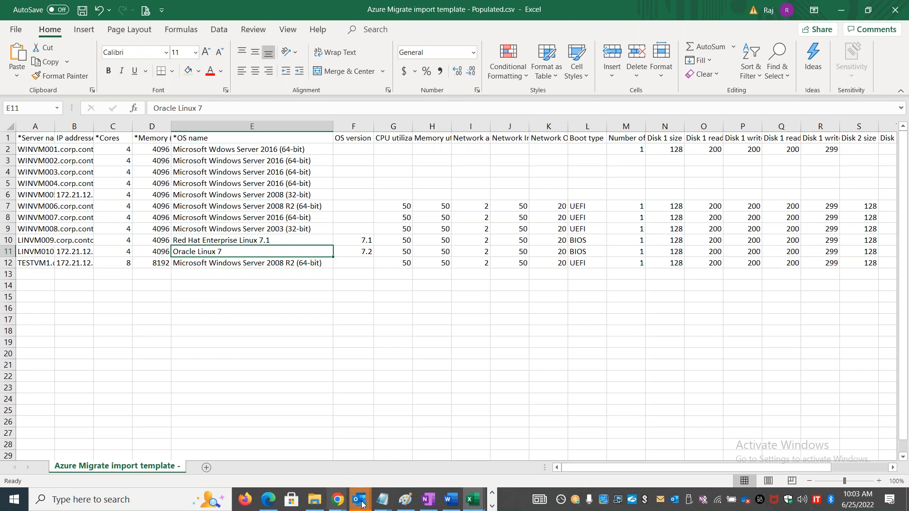
Switch back to the 54.205.15.240 remote session, open the project's discovered servers list, and make the session full screen
{"action": "left_click", "coordinate": [336, 501]}
{"action": "left_click", "coordinate": [492, 506]}
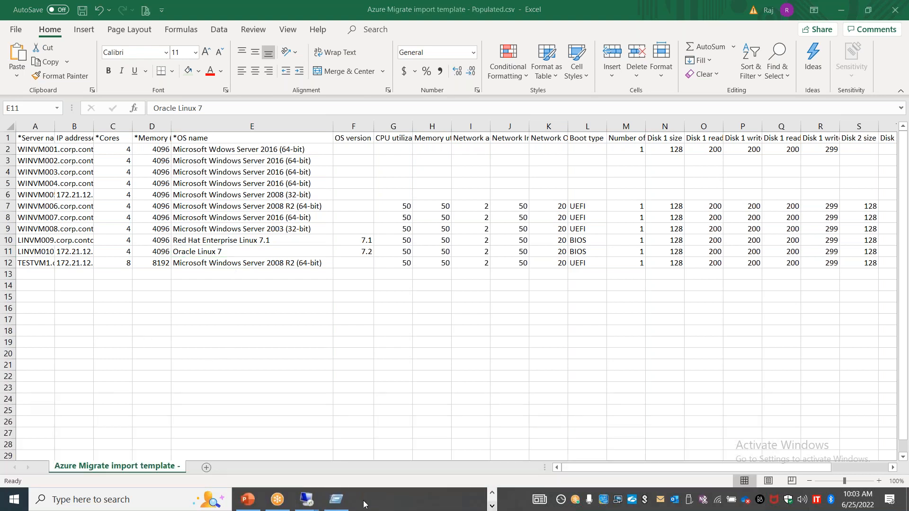
{"action": "left_click", "coordinate": [307, 500]}
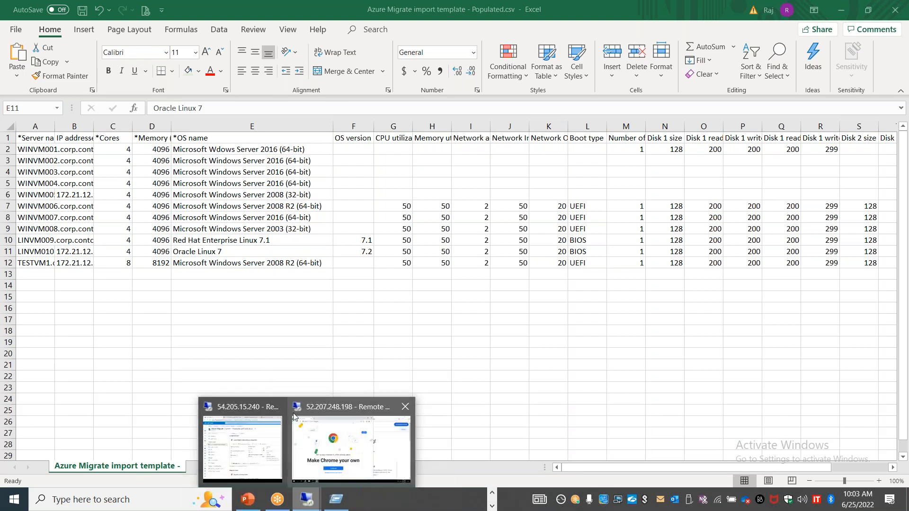
{"action": "left_click", "coordinate": [246, 407]}
{"action": "left_click", "coordinate": [405, 281]}
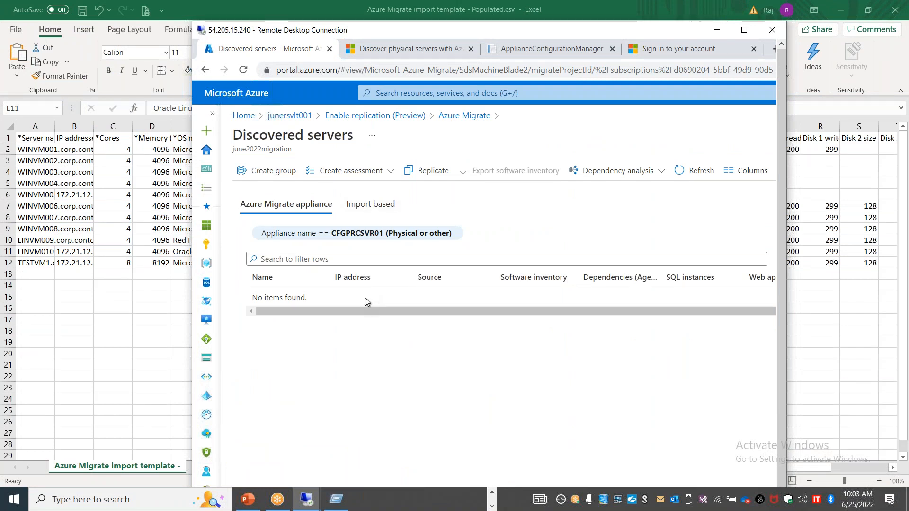
{"action": "left_click_drag", "start_coordinate": [372, 34], "coordinate": [519, 51]}
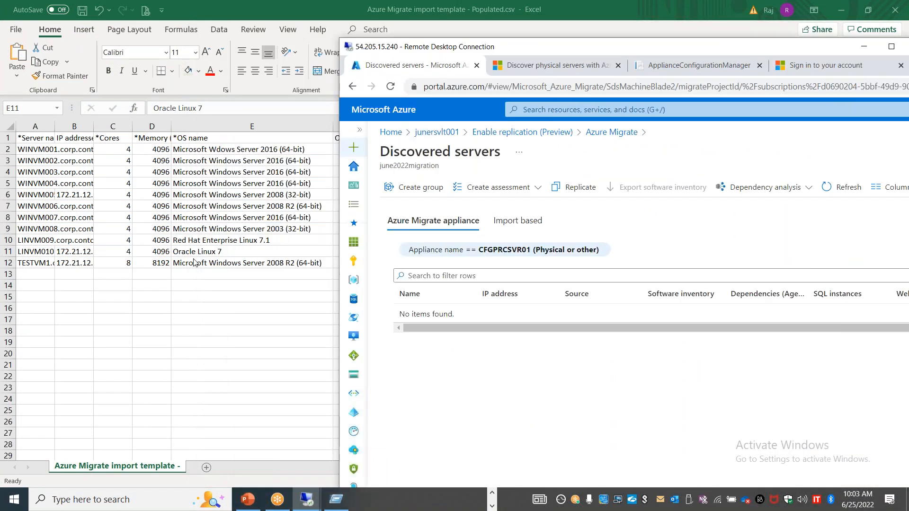
{"action": "double_click", "coordinate": [557, 48]}
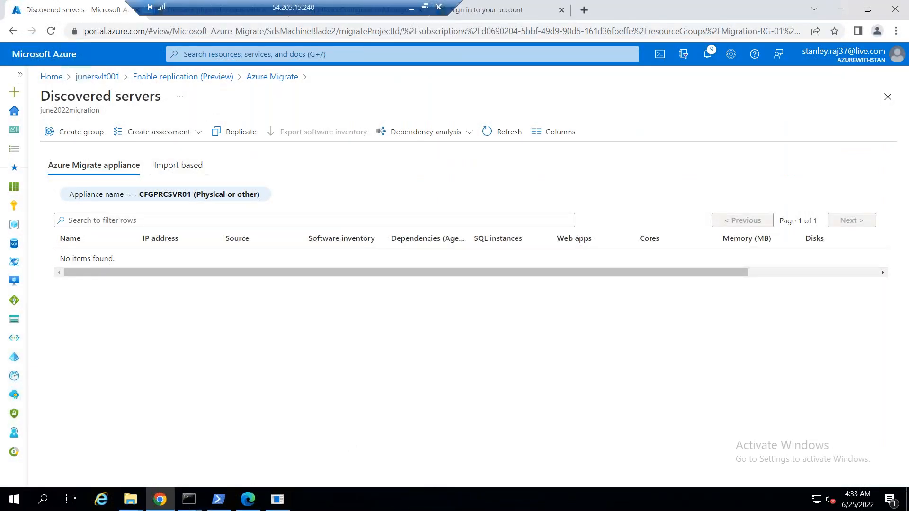
Return to Azure Migrate's Servers, databases and web apps page and check the Unknown and Linux entries in the OS distribution
{"action": "left_click", "coordinate": [272, 76]}
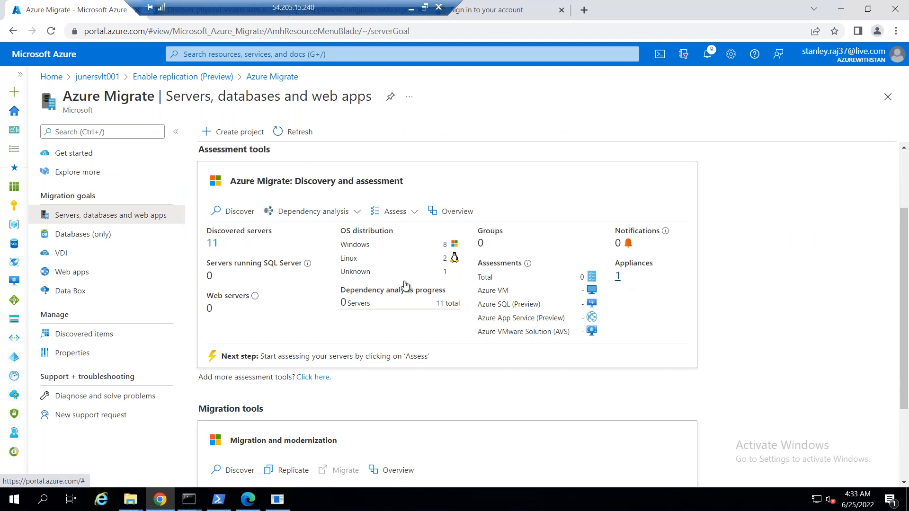
{"action": "double_click", "coordinate": [370, 272]}
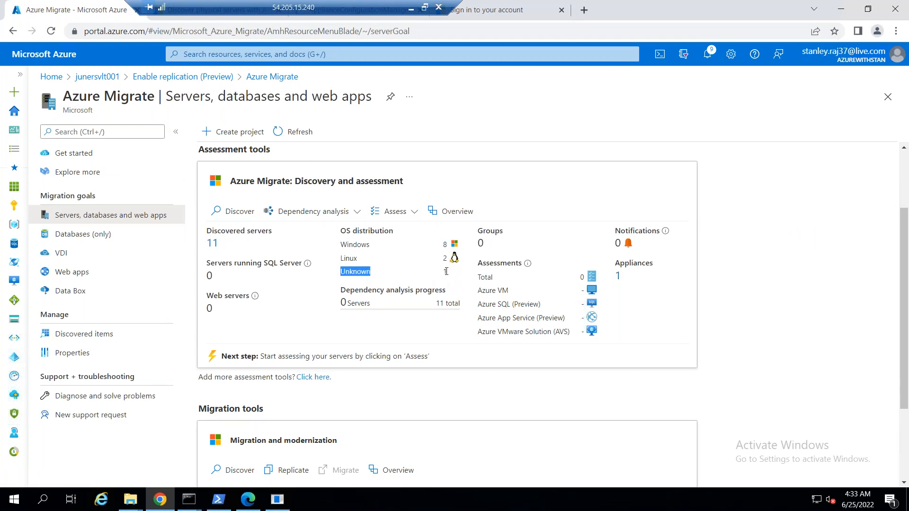
{"action": "left_click", "coordinate": [442, 257]}
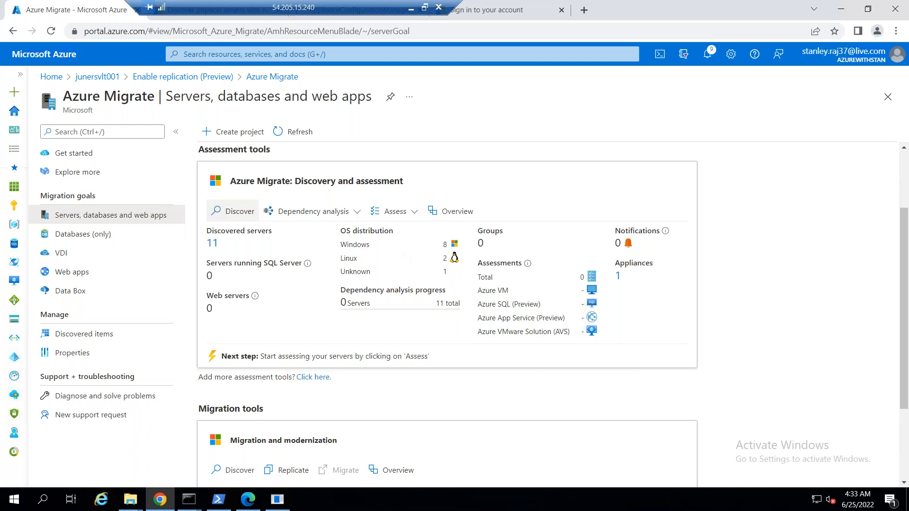
Review the assessment tool's appliance discovery instructions for Physical or other (AWS, GCP, Xen, etc.), and return to the Azure Migrate page
{"action": "left_click", "coordinate": [234, 212]}
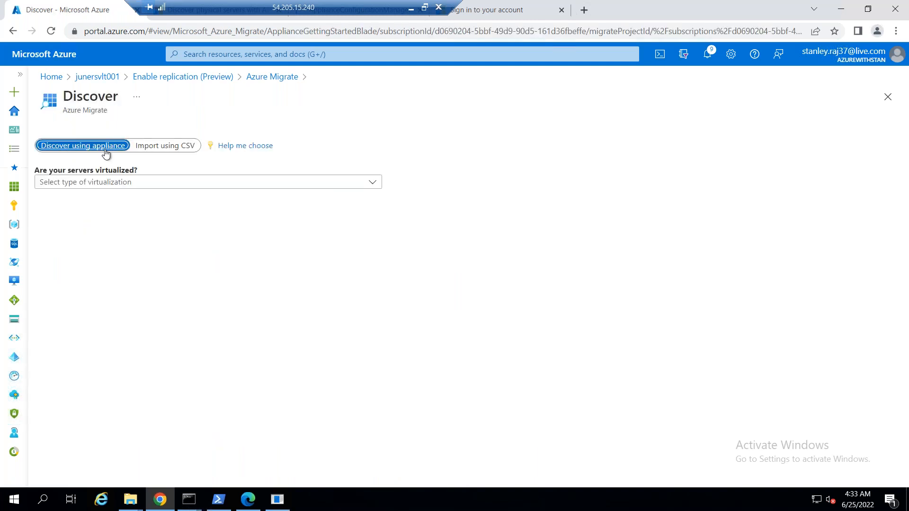
{"action": "left_click", "coordinate": [170, 182]}
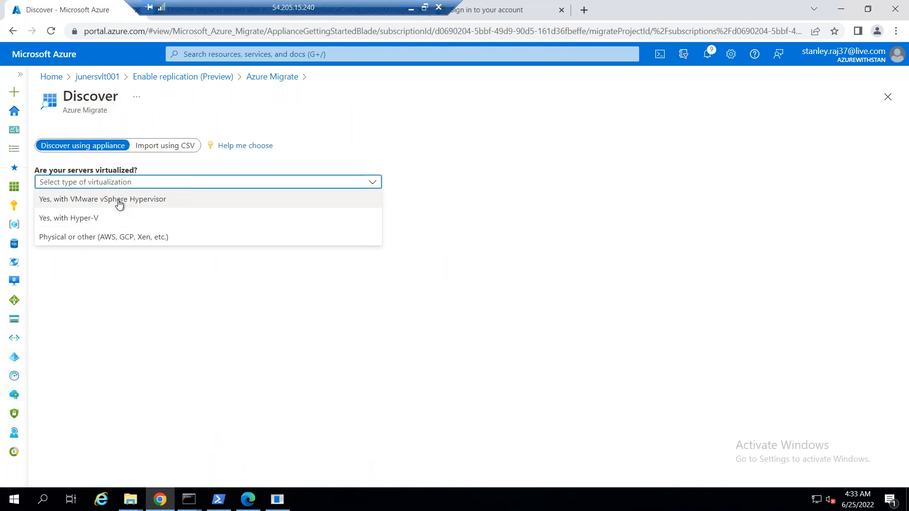
{"action": "left_click", "coordinate": [147, 237]}
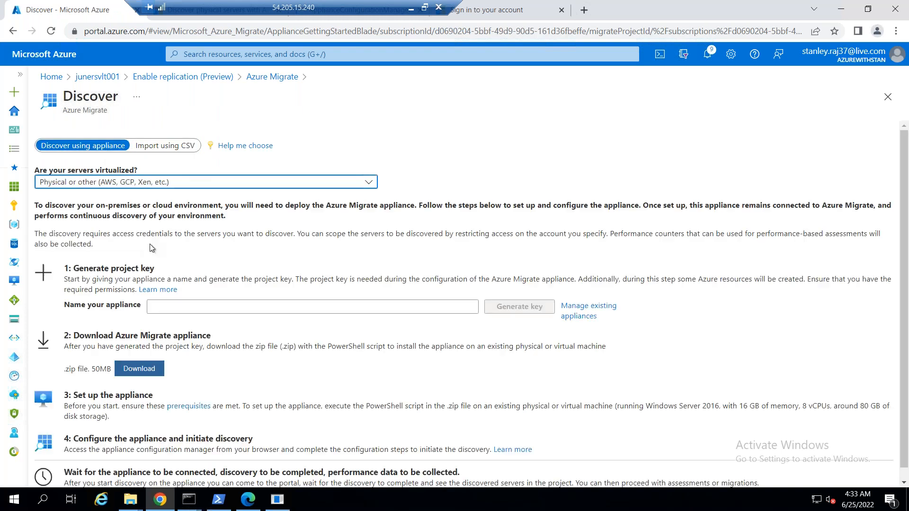
{"action": "scroll", "coordinate": [269, 331], "scroll_direction": "down", "scroll_amount": 1}
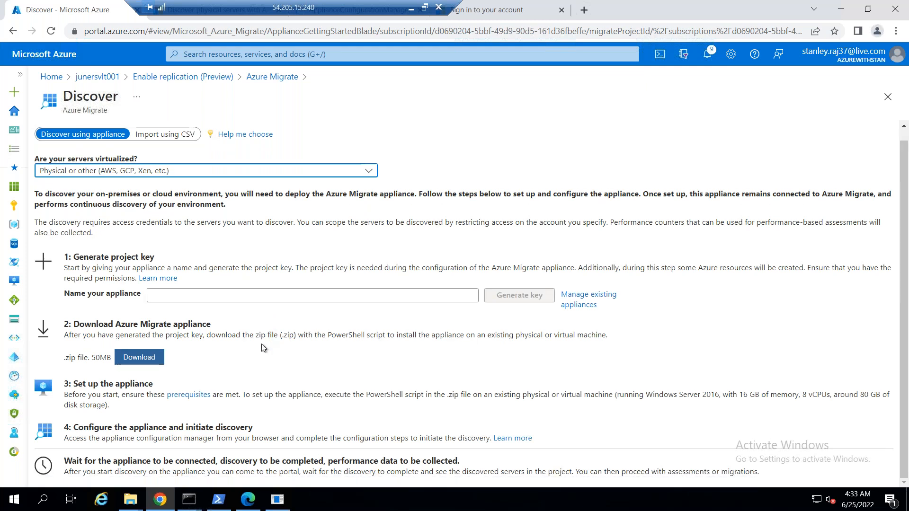
{"action": "scroll", "coordinate": [263, 348], "scroll_direction": "up", "scroll_amount": 1}
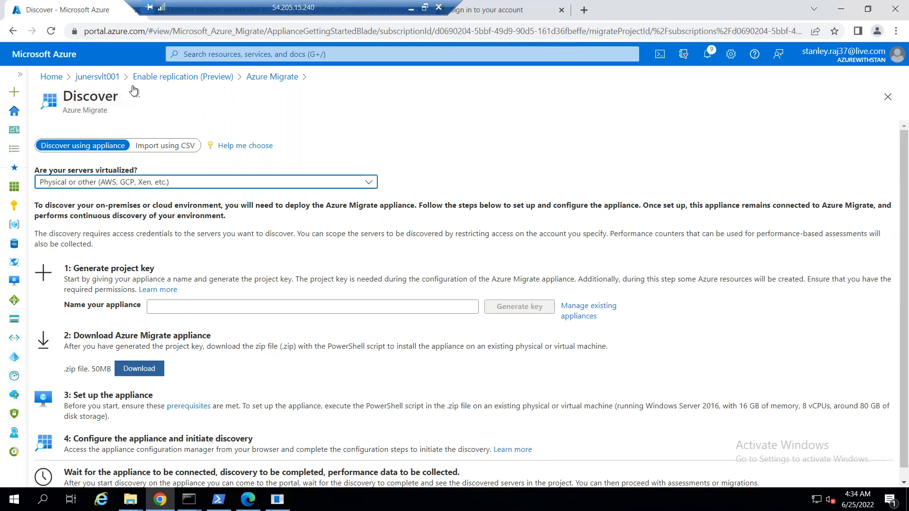
{"action": "left_click", "coordinate": [267, 77]}
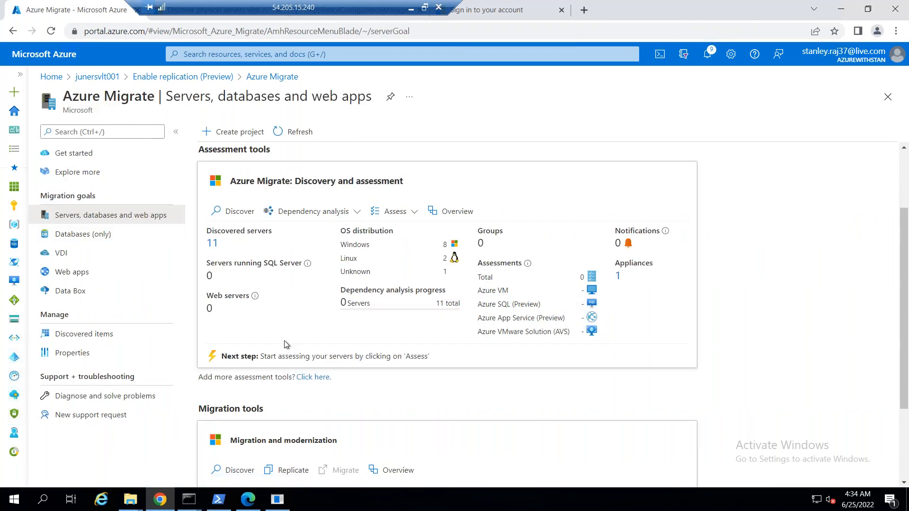
Check CFGPRCSVR01's registration in the migration tool's Discover page, using Physical or other (AWS, GCP, Xen, etc.) and Install a replication appliance, and close it
{"action": "scroll", "coordinate": [284, 339], "scroll_direction": "down", "scroll_amount": 2}
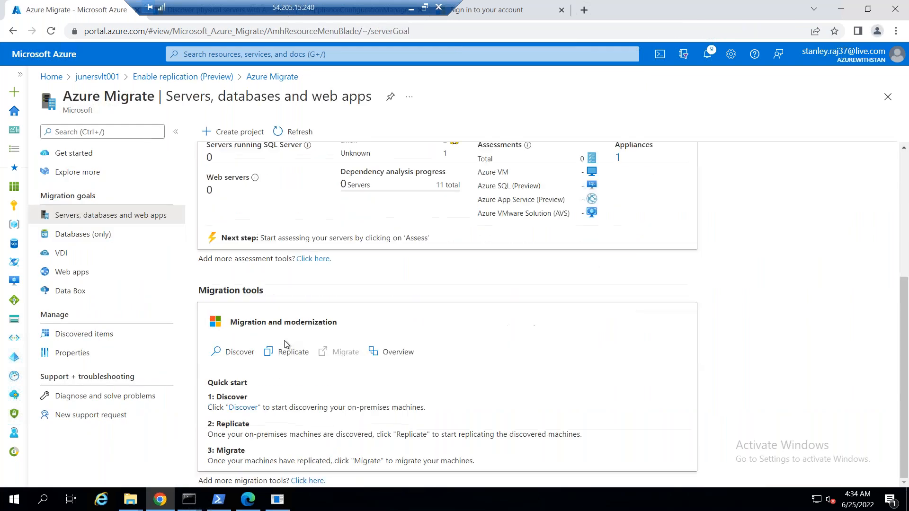
{"action": "left_click", "coordinate": [235, 352]}
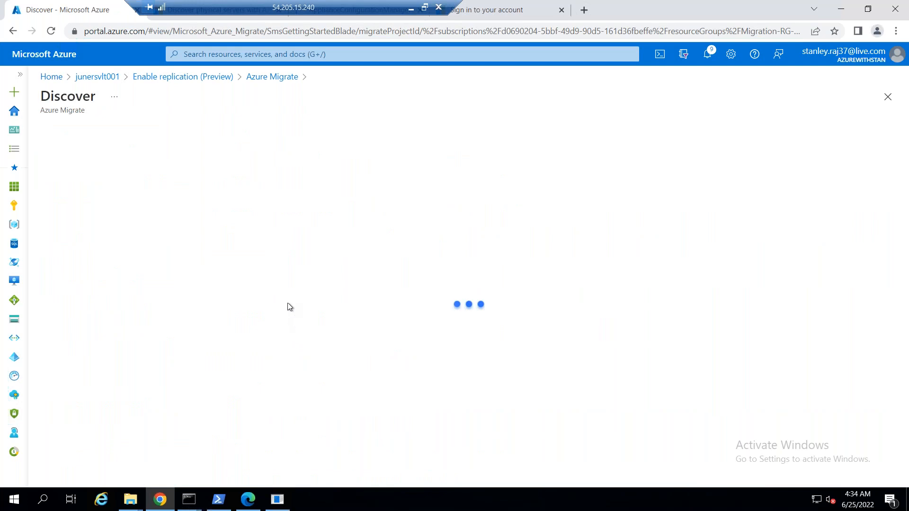
{"action": "left_click", "coordinate": [149, 147]}
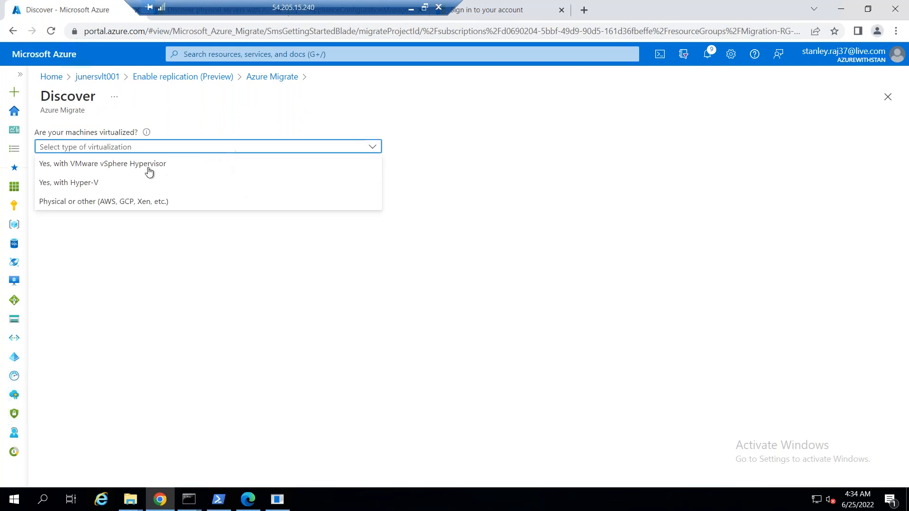
{"action": "left_click", "coordinate": [118, 202]}
{"action": "left_click", "coordinate": [139, 209]}
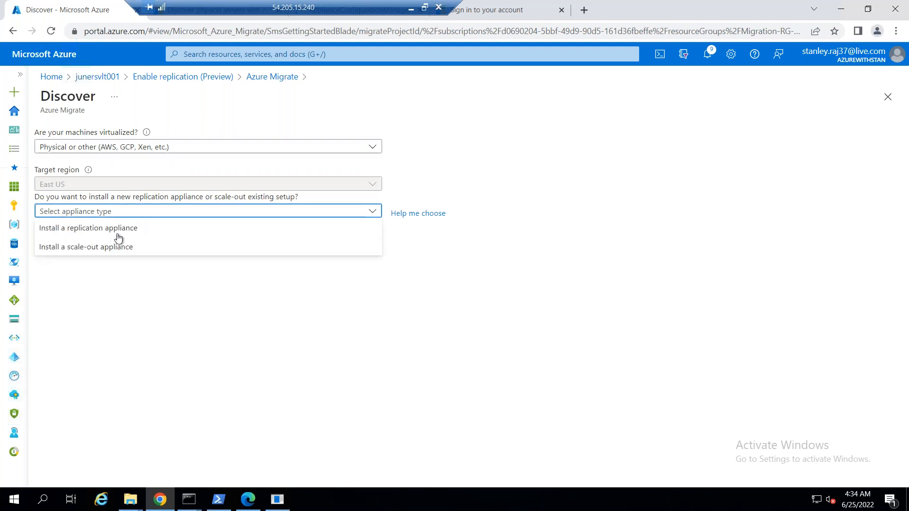
{"action": "left_click", "coordinate": [114, 232]}
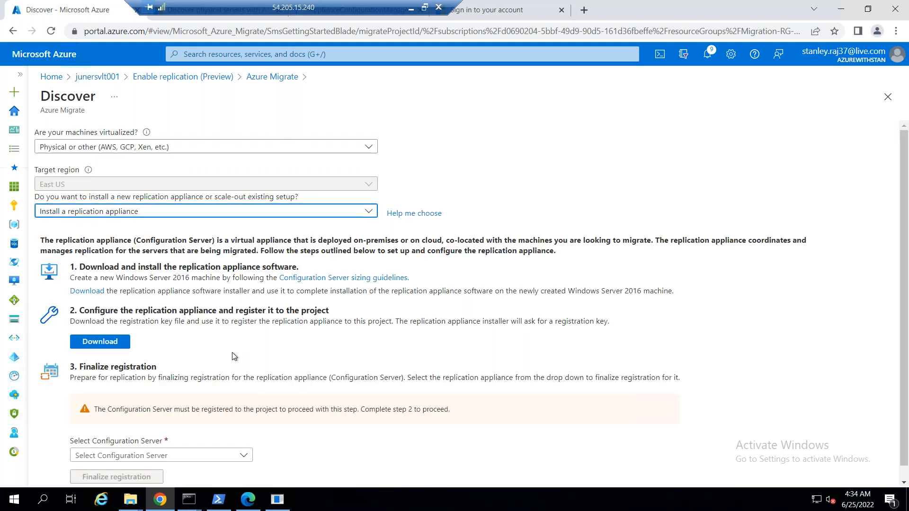
{"action": "scroll", "coordinate": [211, 427], "scroll_direction": "down", "scroll_amount": 1}
{"action": "left_click", "coordinate": [142, 424]}
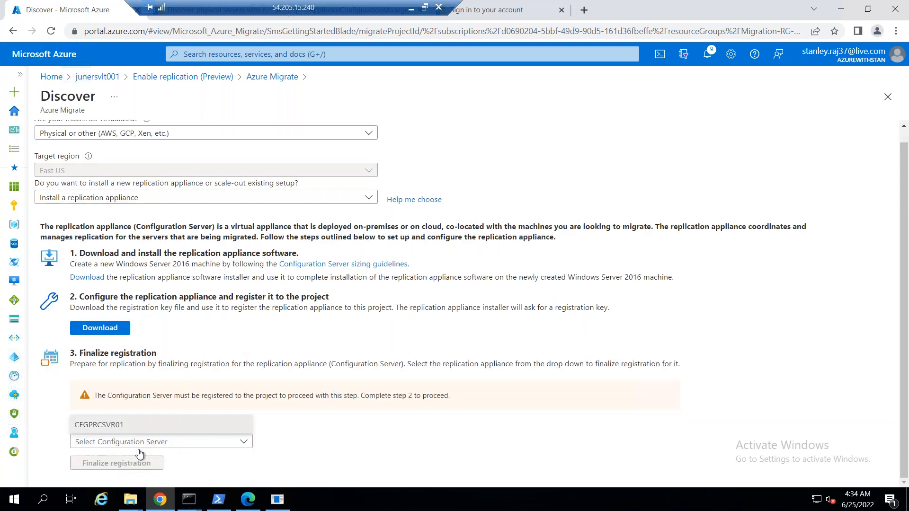
{"action": "left_click", "coordinate": [142, 460]}
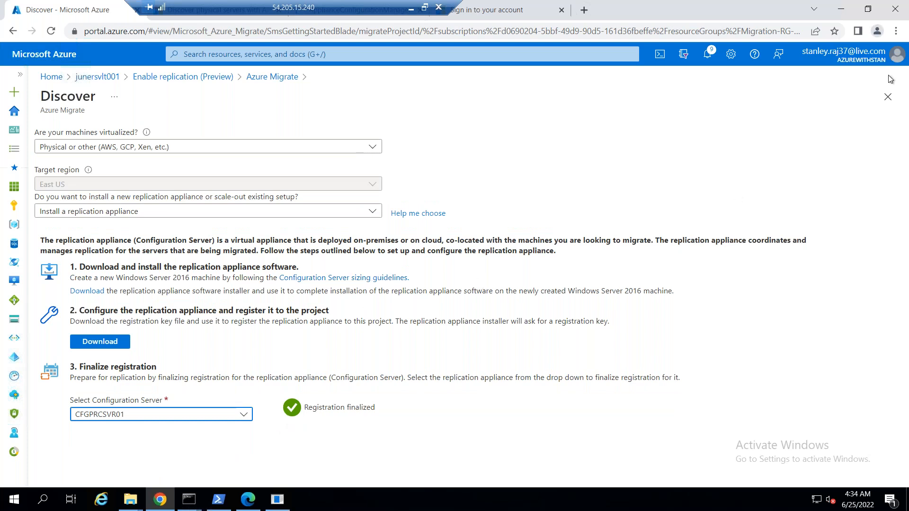
{"action": "left_click", "coordinate": [888, 97]}
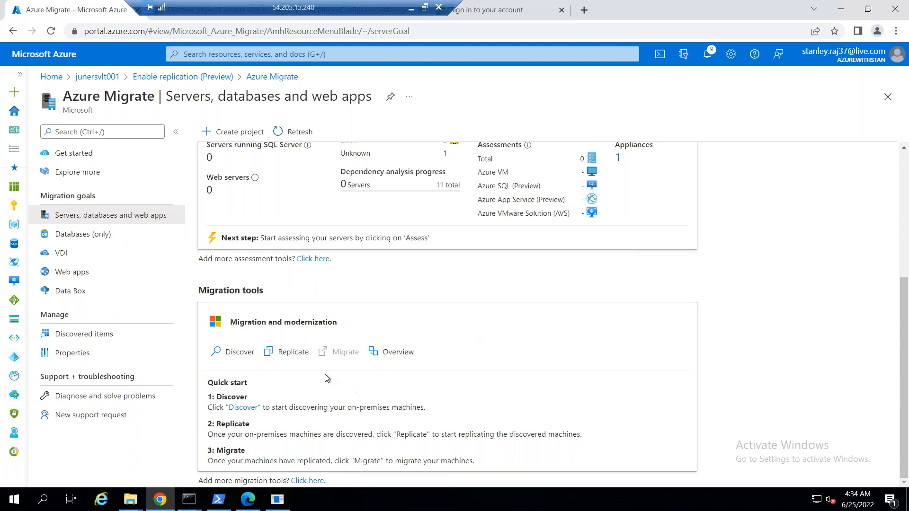
Start replication from the migration tool with Servers or virtual machines (VM) as the source and Azure VM as the target
{"action": "left_click", "coordinate": [275, 354]}
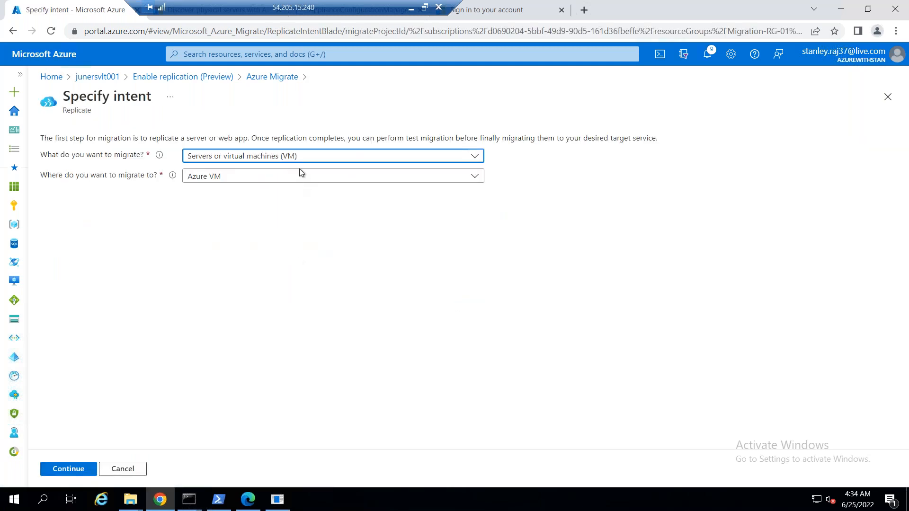
{"action": "left_click", "coordinate": [299, 174]}
{"action": "left_click", "coordinate": [298, 170]}
{"action": "left_click", "coordinate": [290, 156]}
{"action": "left_click", "coordinate": [290, 174]}
{"action": "left_click", "coordinate": [55, 469]}
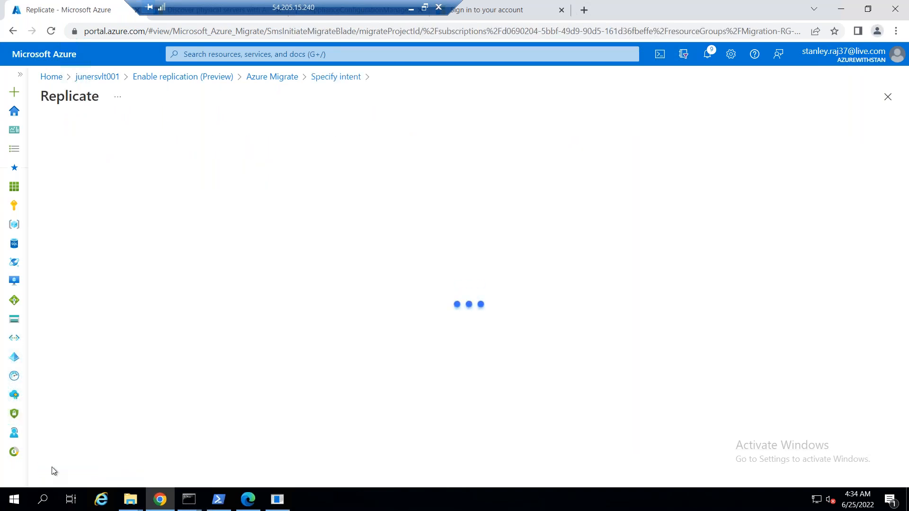
Set the replication basics to Physical or other (AWS, GCP, Xen, etc.) with the CFGPRCSVR01 appliance, and check the available guest credentials
{"action": "left_click", "coordinate": [124, 211]}
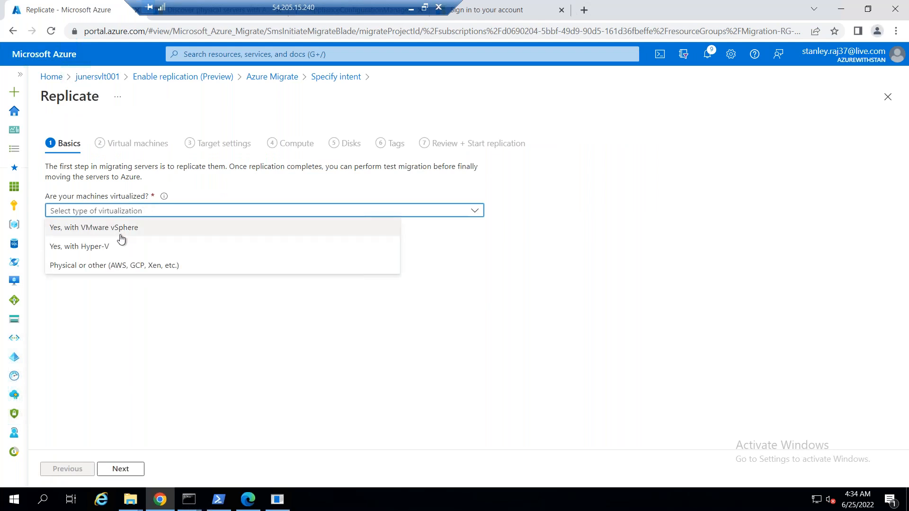
{"action": "left_click", "coordinate": [125, 266]}
{"action": "left_click", "coordinate": [151, 246]}
{"action": "left_click", "coordinate": [144, 263]}
{"action": "left_click", "coordinate": [140, 323]}
{"action": "left_click", "coordinate": [449, 344]}
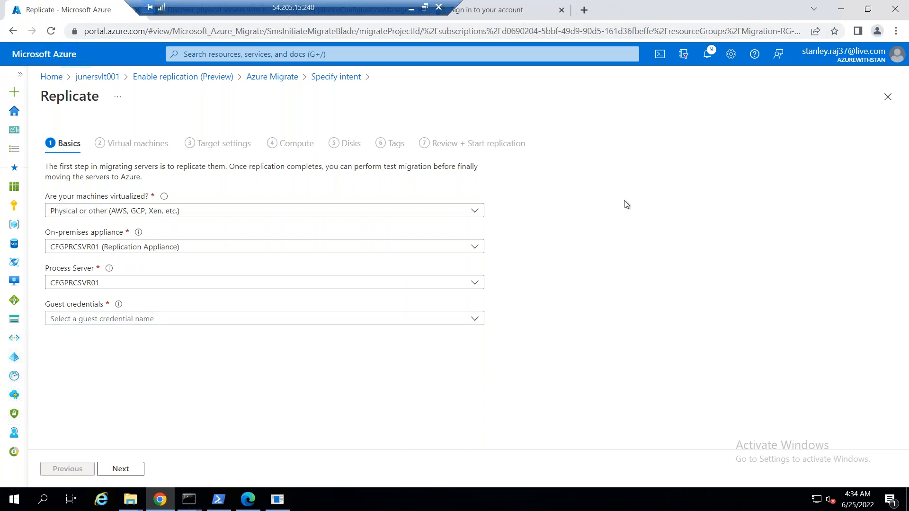
Minimize the browser and open the Users folder of Local Users and Groups (lusrmgr.msc) on CFGPRCSVR01
{"action": "left_click", "coordinate": [841, 10]}
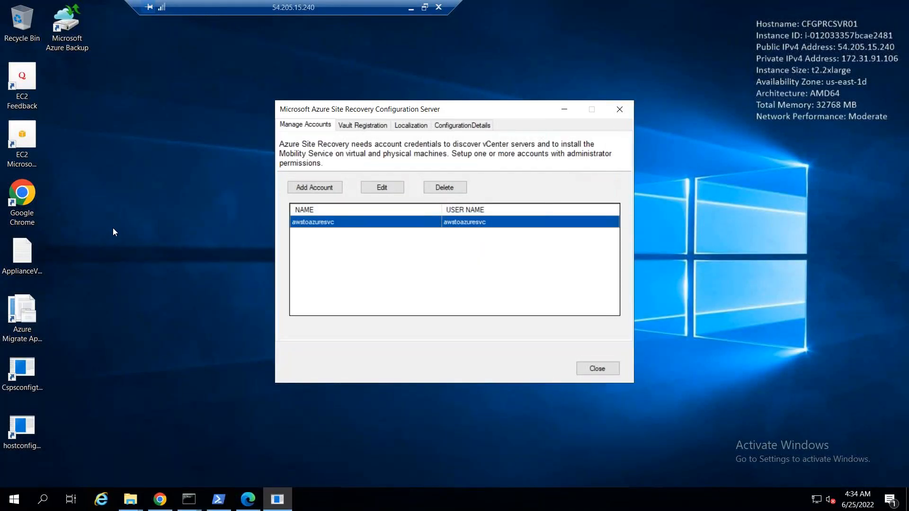
{"action": "right_click", "coordinate": [14, 499]}
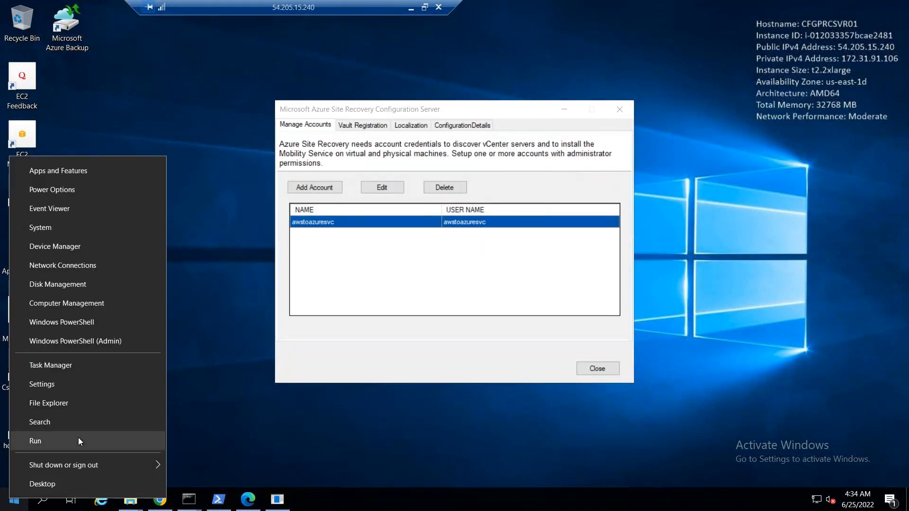
{"action": "left_click", "coordinate": [35, 441]}
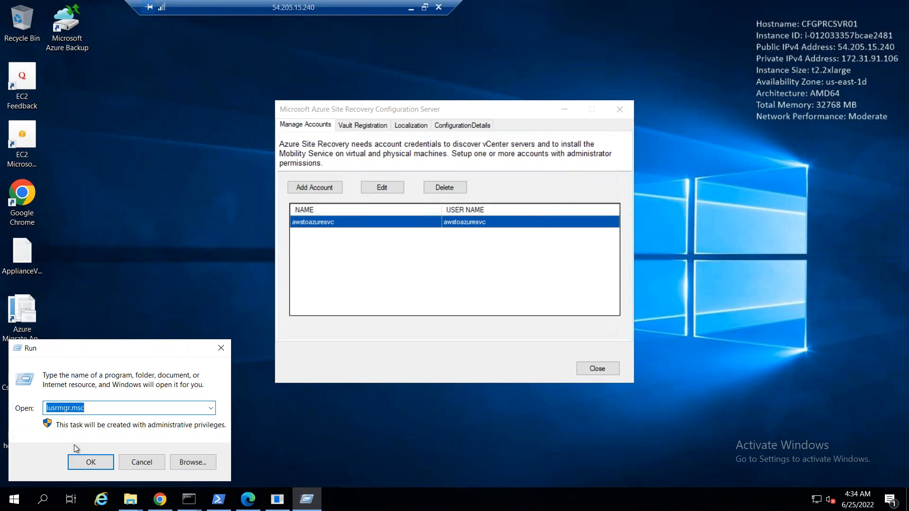
{"action": "key", "text": "Return"}
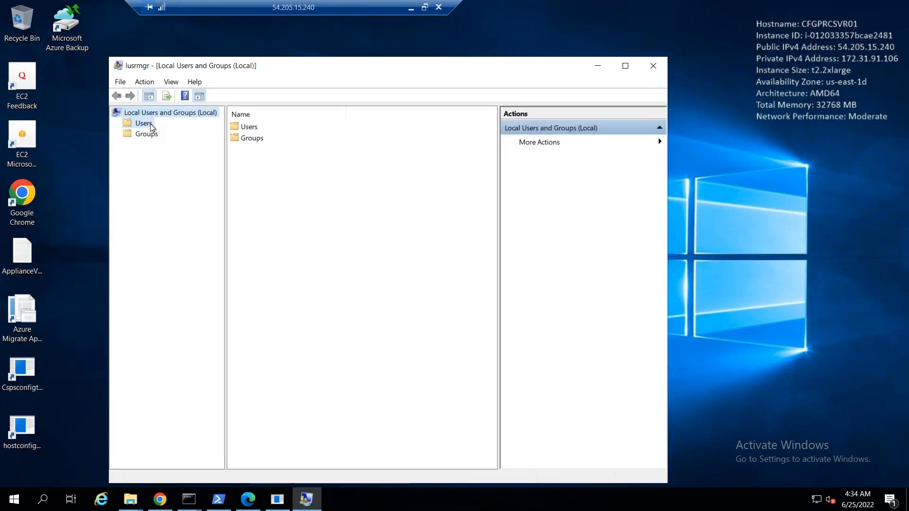
{"action": "left_click", "coordinate": [146, 123]}
Start a new local user with aws2azure as the user name, full name and description
{"action": "right_click", "coordinate": [283, 203]}
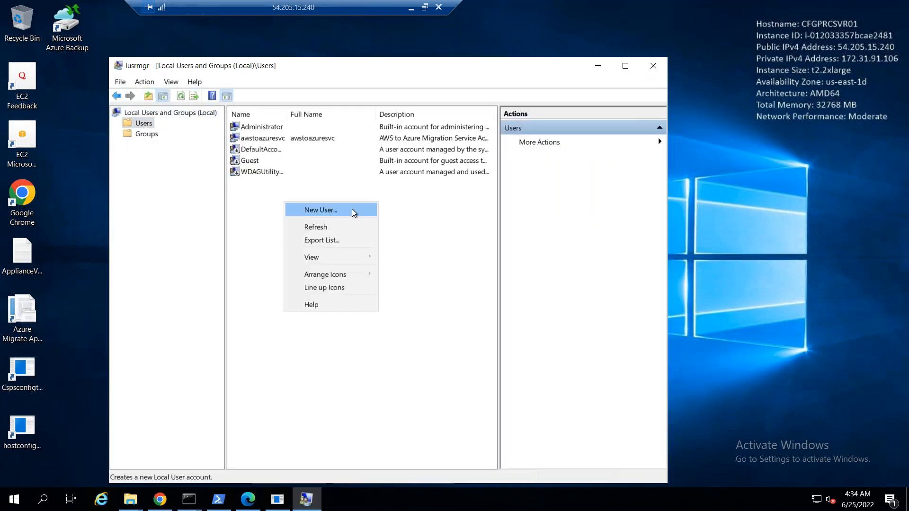
{"action": "left_click", "coordinate": [352, 209]}
{"action": "type", "text": "aws2azure"}
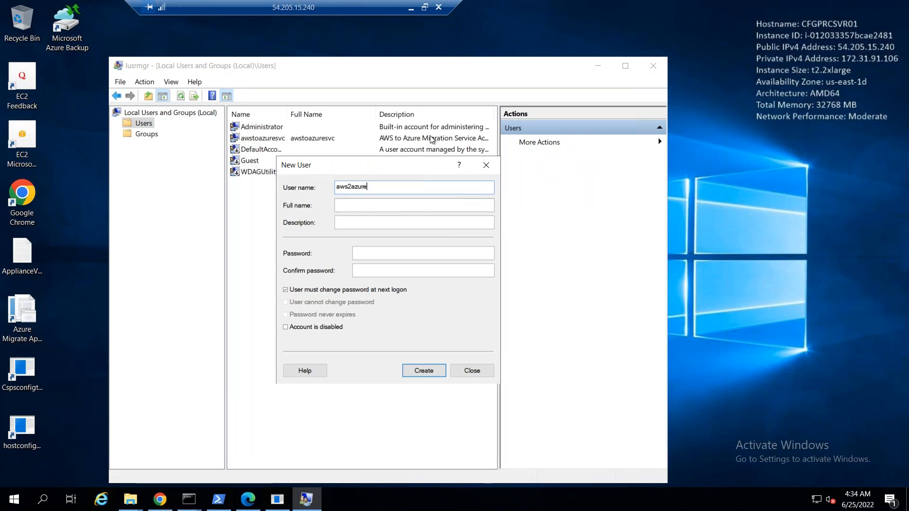
{"action": "key", "text": "ctrl+a"}
{"action": "key", "text": "ctrl+c"}
{"action": "key", "text": "Tab"}
{"action": "key", "text": "ctrl+v"}
{"action": "key", "text": "Tab"}
{"action": "key", "text": "ctrl+v"}
Enter and confirm the account password, replace the password change requirement at next logon with Password never expires, and create the user
{"action": "key", "text": "Tab"}
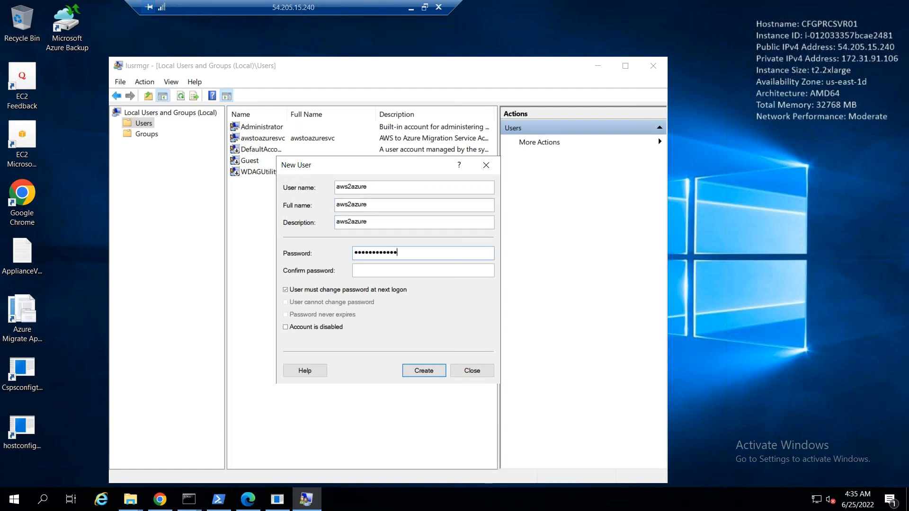
{"action": "key", "text": "Tab"}
{"action": "left_click", "coordinate": [308, 290]}
{"action": "left_click", "coordinate": [308, 312]}
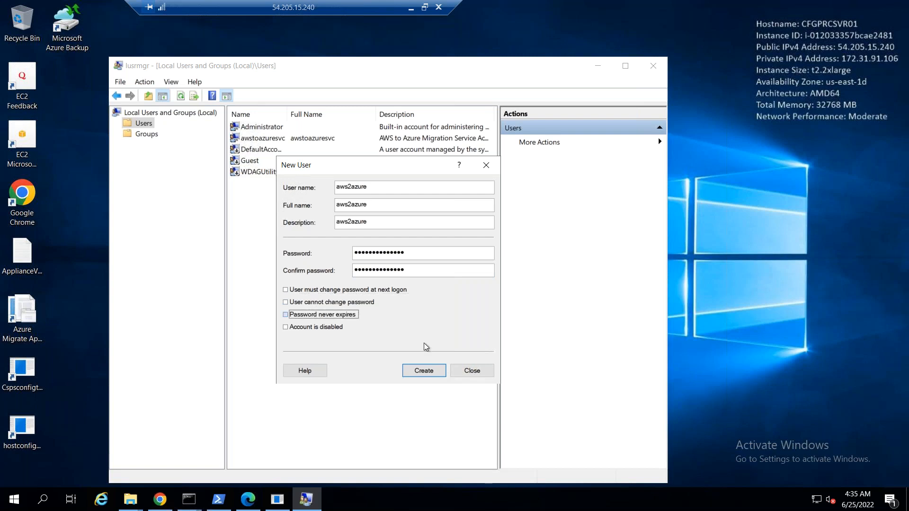
{"action": "left_click", "coordinate": [424, 372]}
{"action": "left_click", "coordinate": [471, 371]}
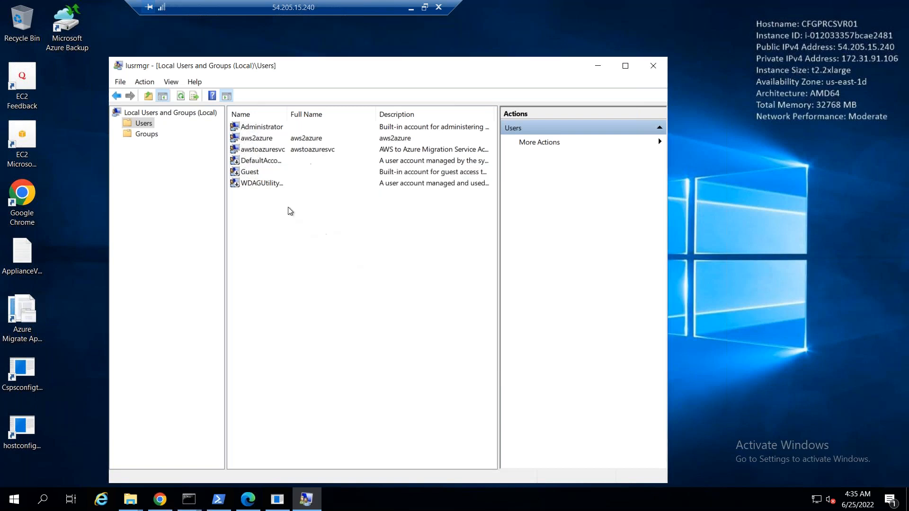
Add the aws2azure user to the Administrators group, apply the change, and close Local Users and Groups
{"action": "double_click", "coordinate": [267, 139]}
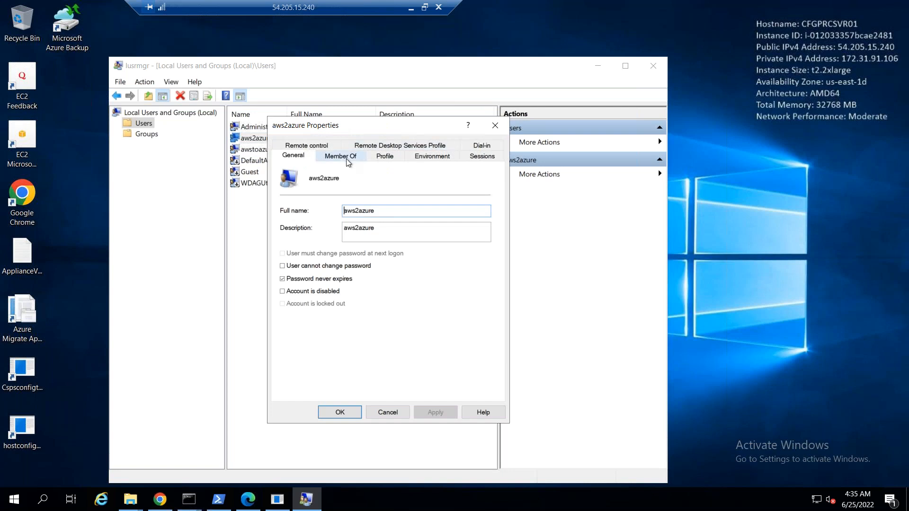
{"action": "left_click", "coordinate": [347, 161]}
{"action": "left_click", "coordinate": [301, 358]}
{"action": "type", "text": "administrators"}
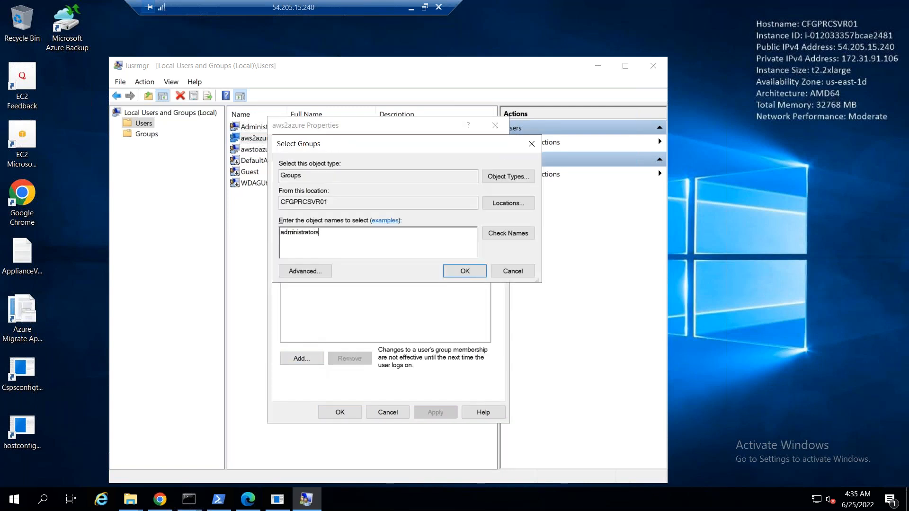
{"action": "left_click", "coordinate": [505, 236]}
{"action": "left_click", "coordinate": [482, 269]}
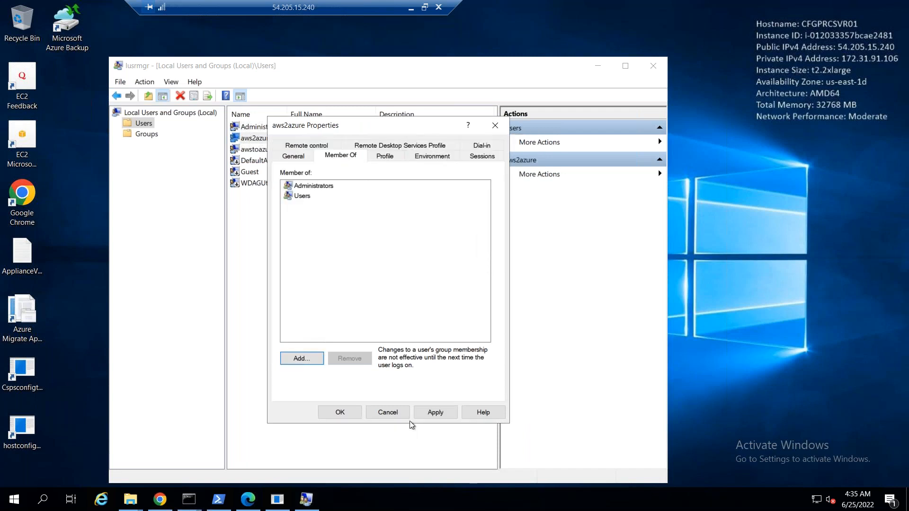
{"action": "left_click", "coordinate": [423, 416]}
{"action": "left_click", "coordinate": [340, 412]}
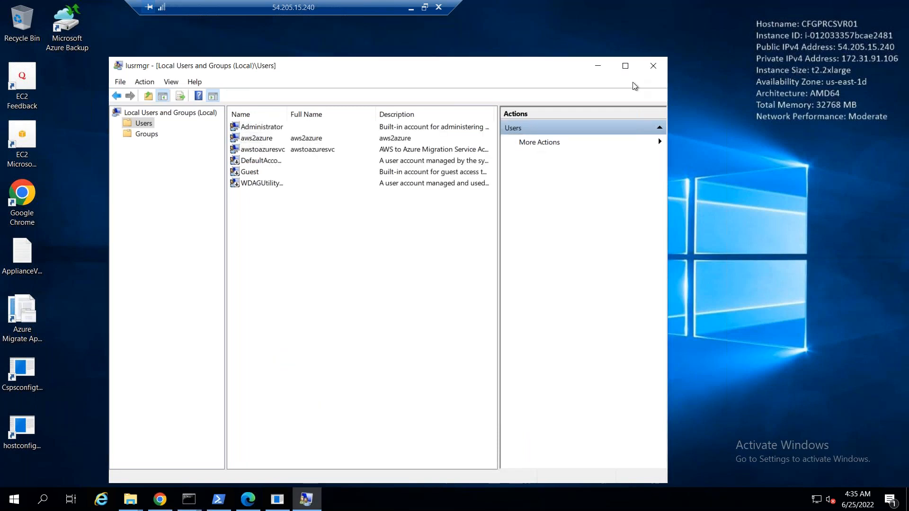
{"action": "left_click", "coordinate": [653, 66]}
Add an account in the Site Recovery Configuration Server with friendly name and user name aws2azure and its password, and close the tool
{"action": "left_click", "coordinate": [315, 189]}
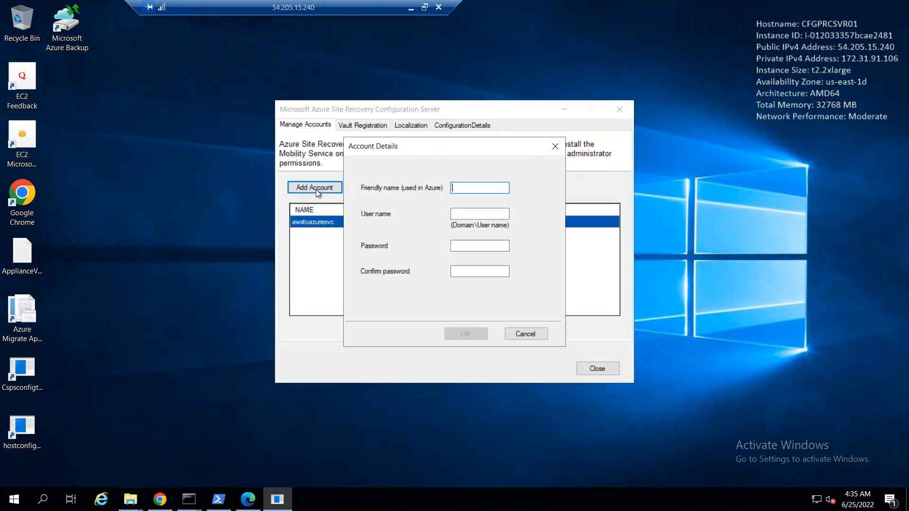
{"action": "key", "text": "ctrl+v"}
{"action": "left_click", "coordinate": [466, 213]}
{"action": "key", "text": "ctrl+v"}
{"action": "left_click", "coordinate": [478, 246]}
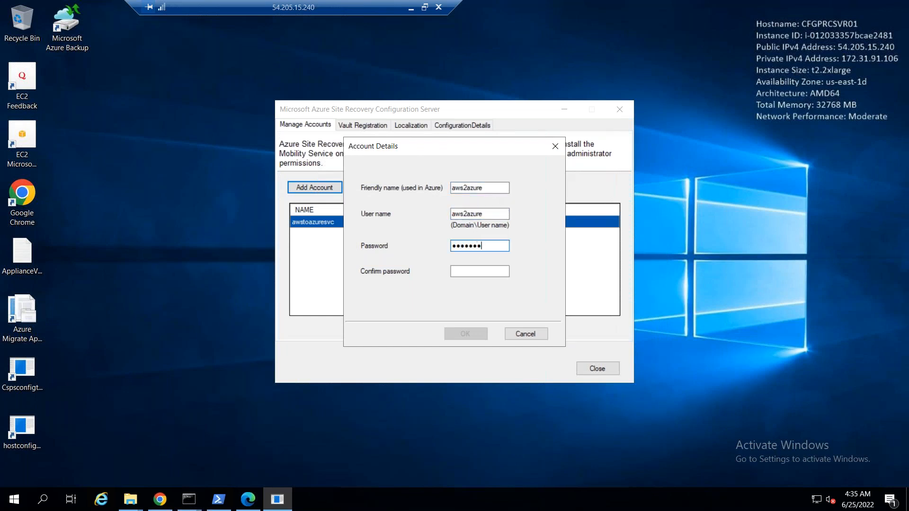
{"action": "key", "text": "Tab"}
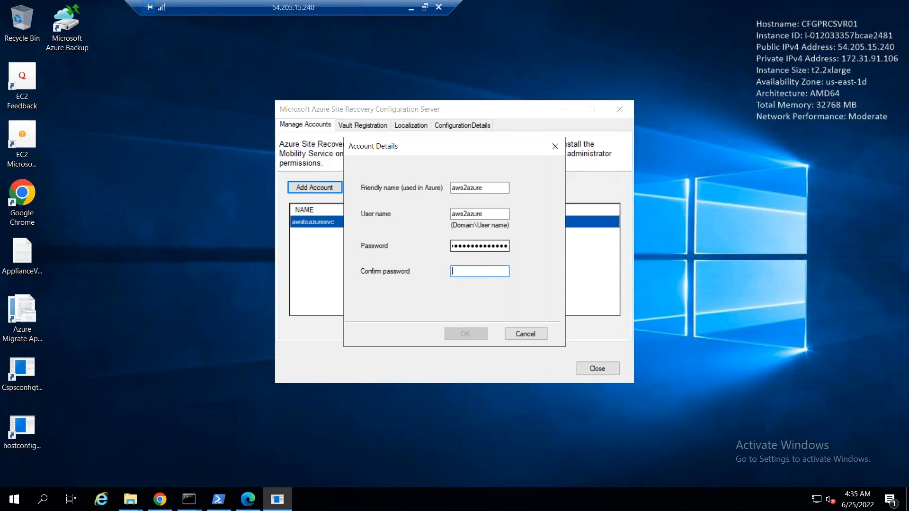
{"action": "type", "text": "•"}
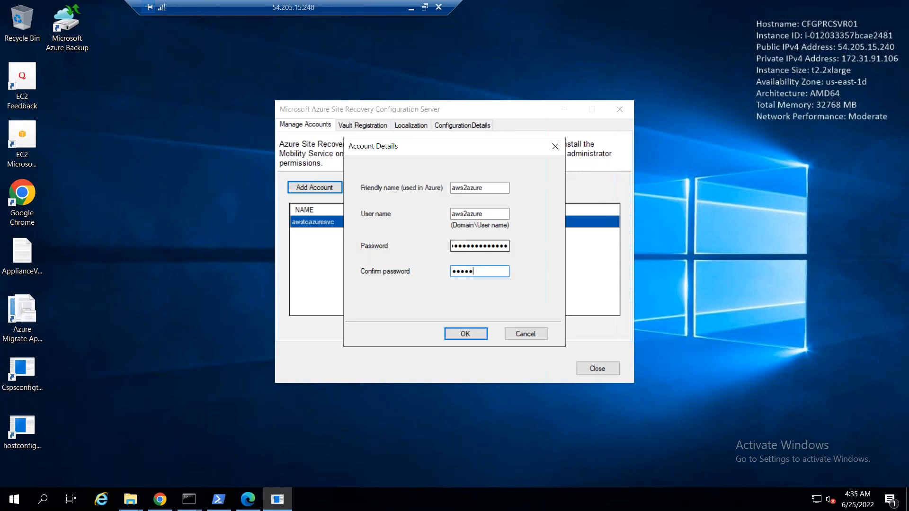
{"action": "type", "text": "•••••••••••••"}
{"action": "left_click", "coordinate": [450, 334]}
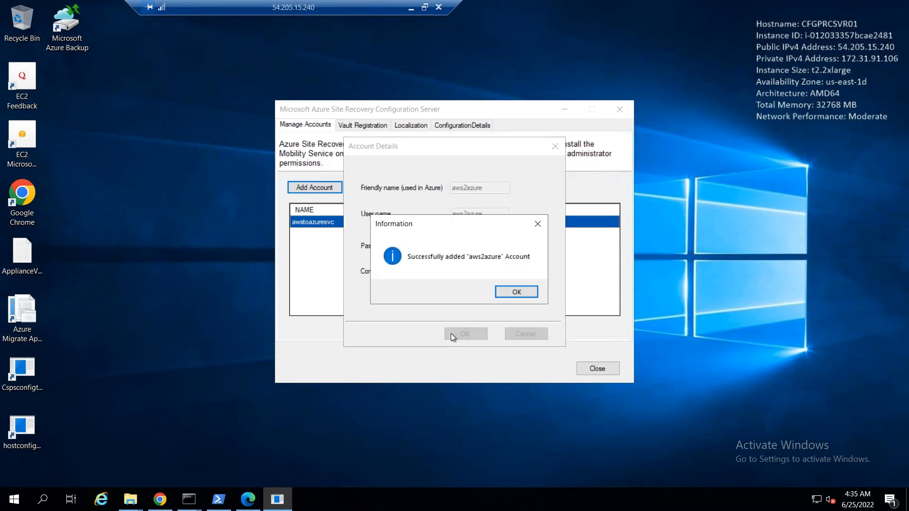
{"action": "left_click", "coordinate": [509, 293]}
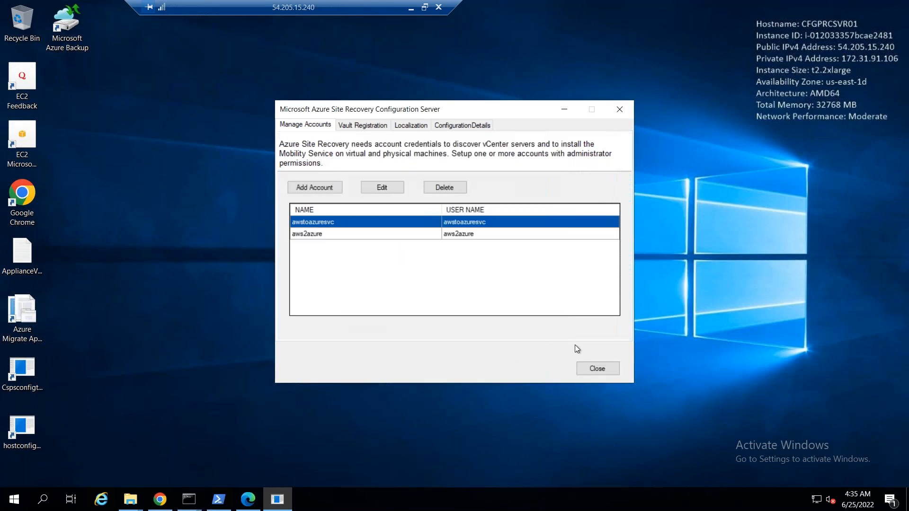
{"action": "left_click", "coordinate": [596, 374]}
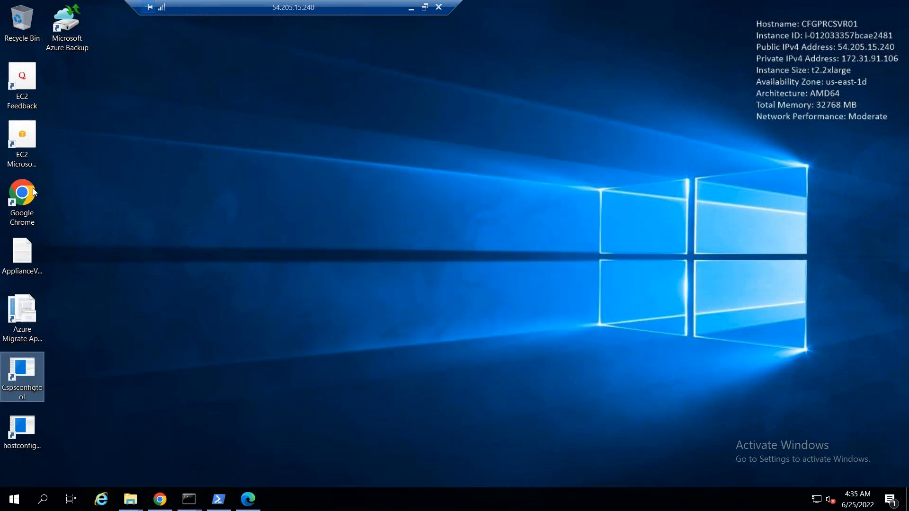
Minimize the 54.205.15.240 session and switch to the 52.207.248.198 remote session, leaving it in full screen
{"action": "left_click", "coordinate": [411, 7]}
{"action": "left_click", "coordinate": [492, 505]}
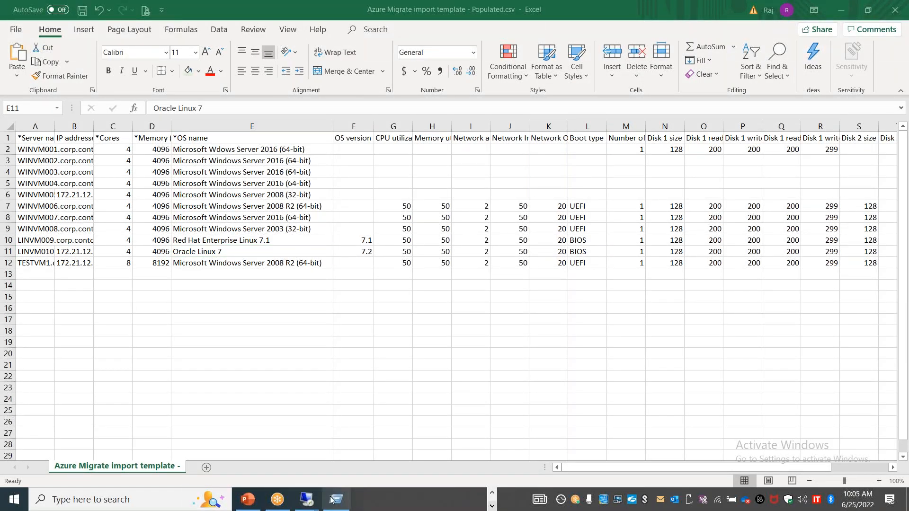
{"action": "mouse_move", "coordinate": [307, 500]}
{"action": "left_click", "coordinate": [385, 408]}
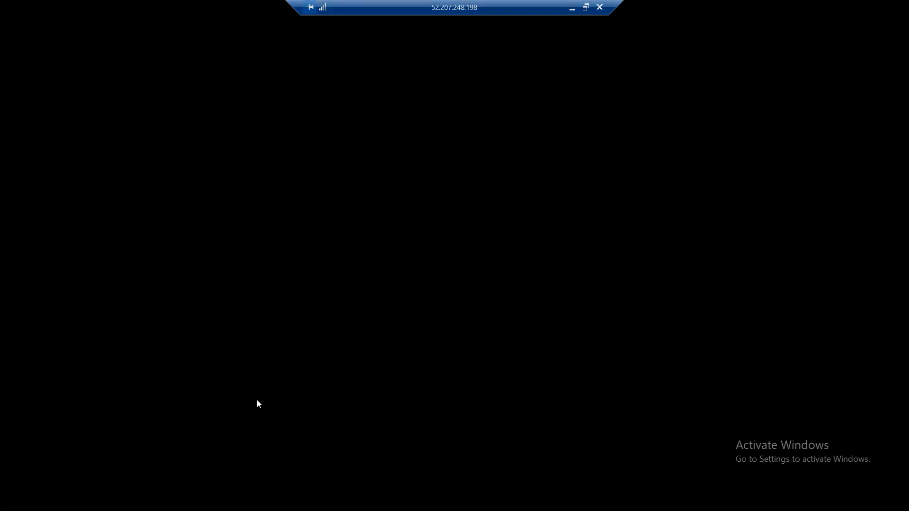
{"action": "left_click", "coordinate": [586, 7]}
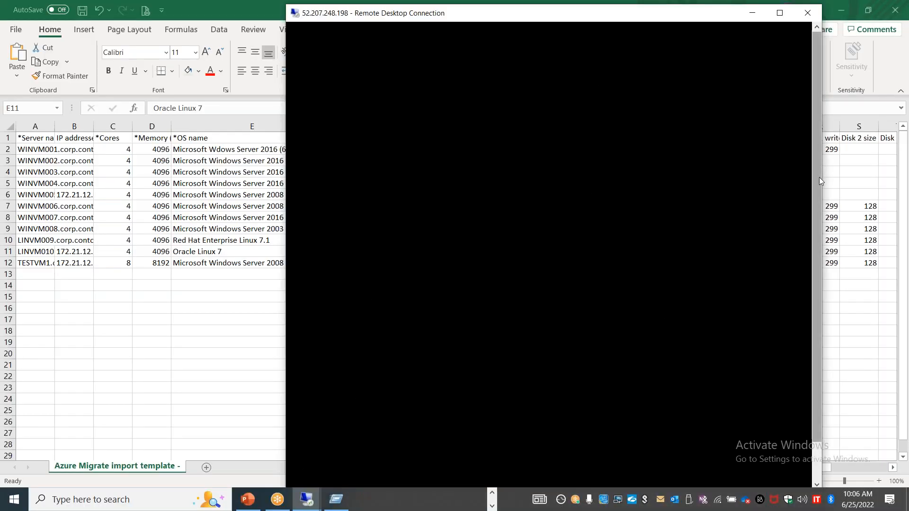
{"action": "left_click_drag", "start_coordinate": [452, 13], "coordinate": [306, 1]}
{"action": "left_click", "coordinate": [586, 7]}
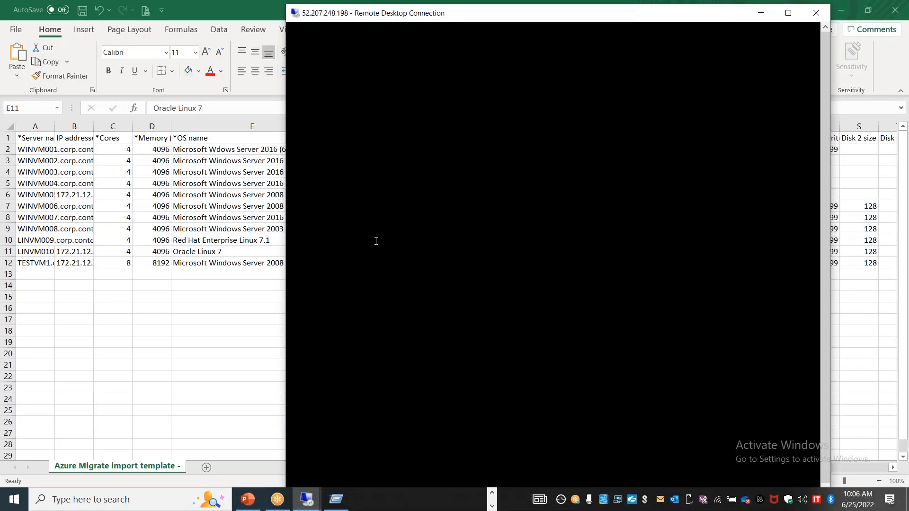
{"action": "left_click_drag", "start_coordinate": [347, 18], "coordinate": [150, 0]}
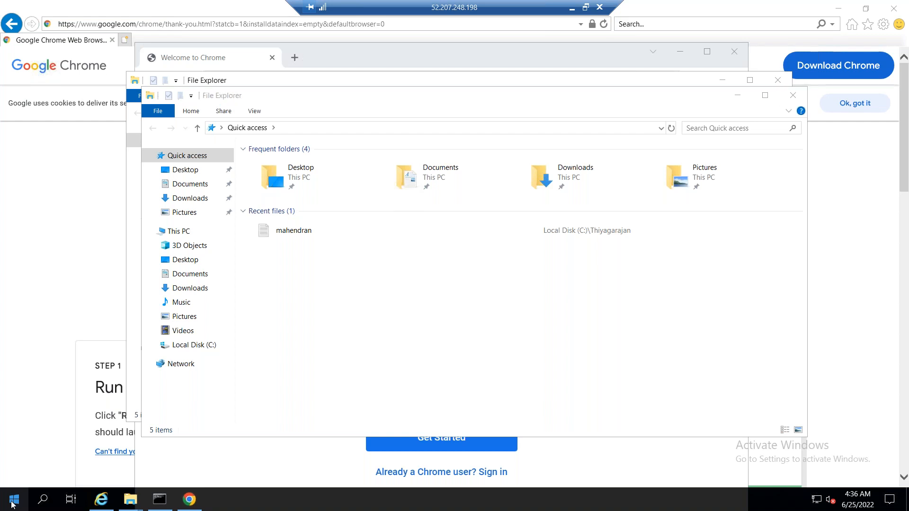
{"action": "left_click", "coordinate": [586, 7]}
{"action": "left_click_drag", "start_coordinate": [502, 21], "coordinate": [464, 16]}
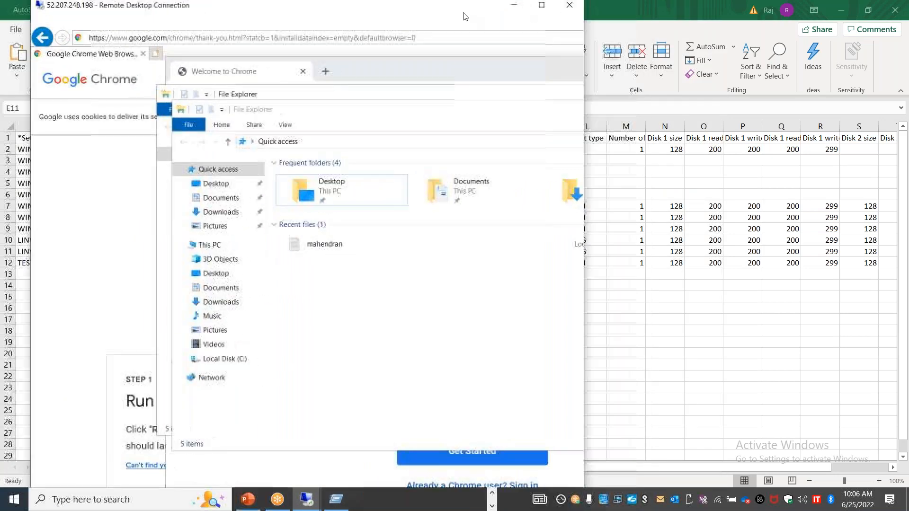
{"action": "double_click", "coordinate": [463, 16]}
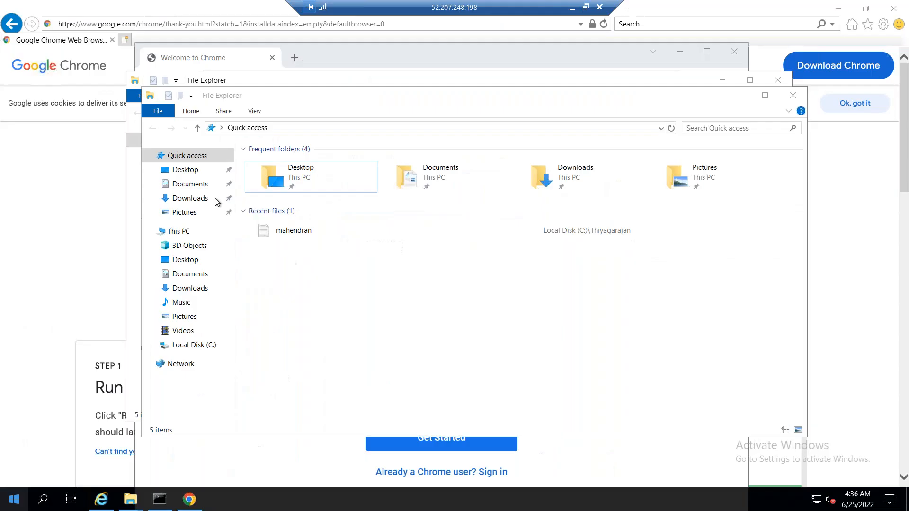
Minimize both File Explorer windows on the 52.207.248.198 server and open the Run dialog
{"action": "left_click", "coordinate": [736, 95]}
{"action": "left_click", "coordinate": [723, 80]}
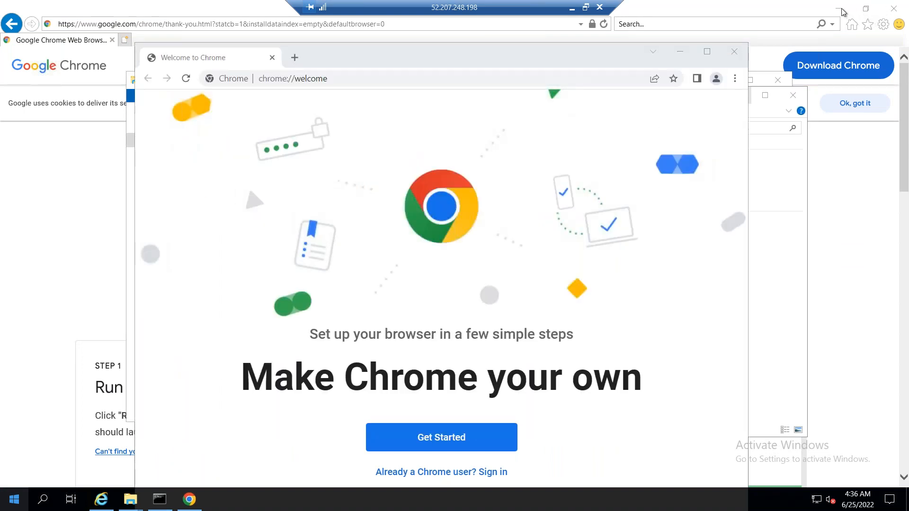
{"action": "right_click", "coordinate": [15, 502]}
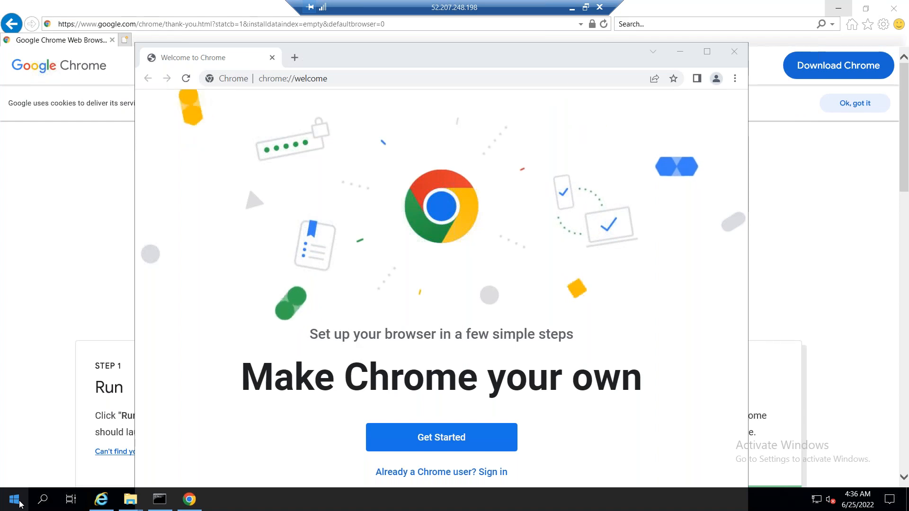
{"action": "right_click", "coordinate": [13, 502]}
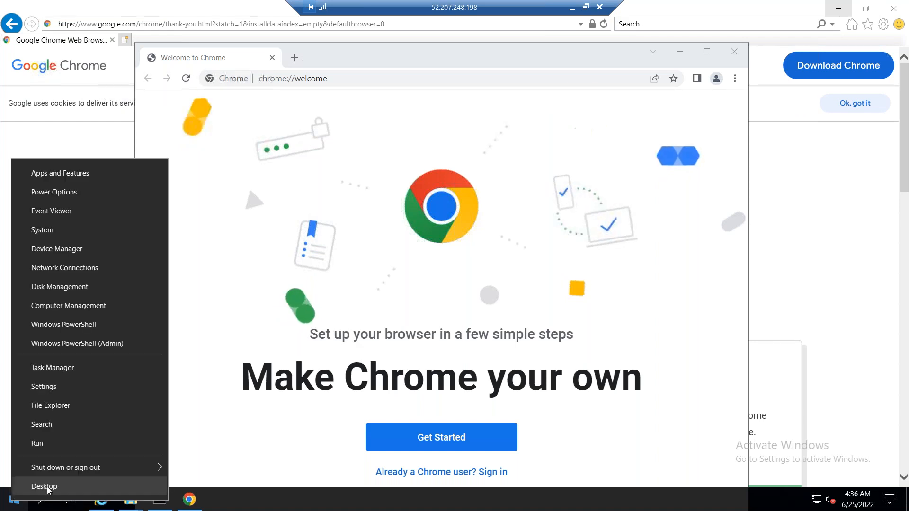
{"action": "left_click", "coordinate": [55, 443]}
{"action": "right_click", "coordinate": [14, 502]}
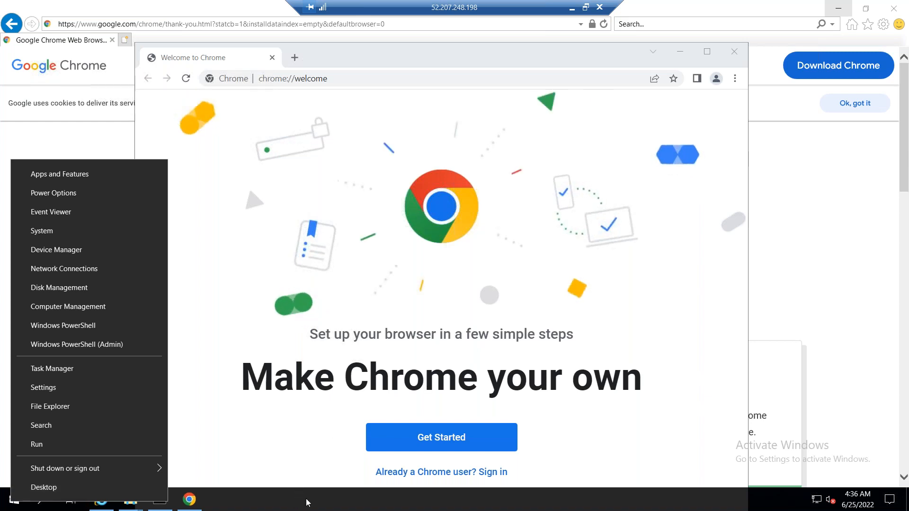
{"action": "left_click", "coordinate": [86, 448]}
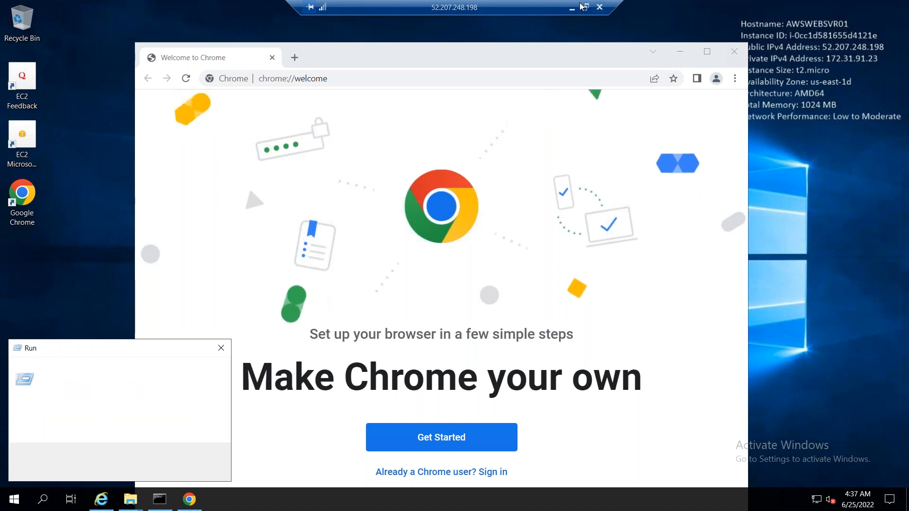
Try to launch Local Users and Groups by running lusrmgr.msc
{"action": "key", "text": "super+x"}
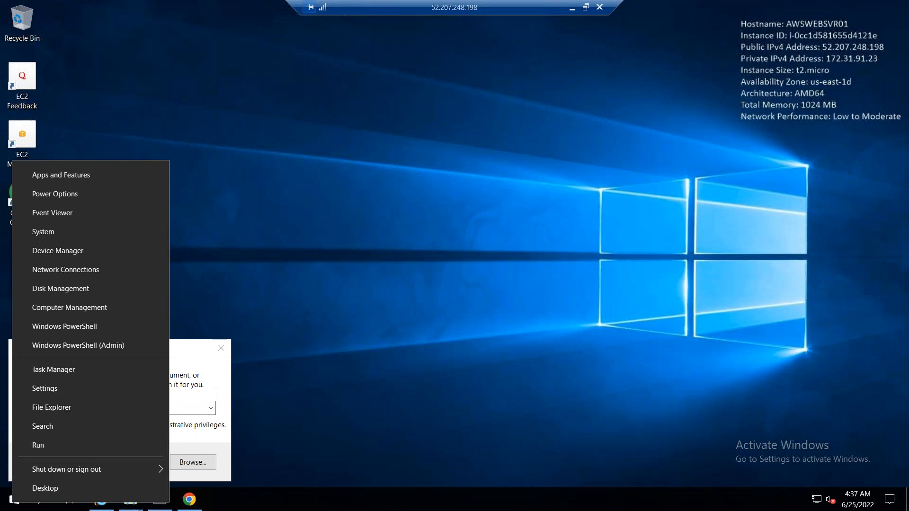
{"action": "left_click", "coordinate": [212, 375]}
{"action": "type", "text": "lusrmgr.msc"}
{"action": "key", "text": "Return"}
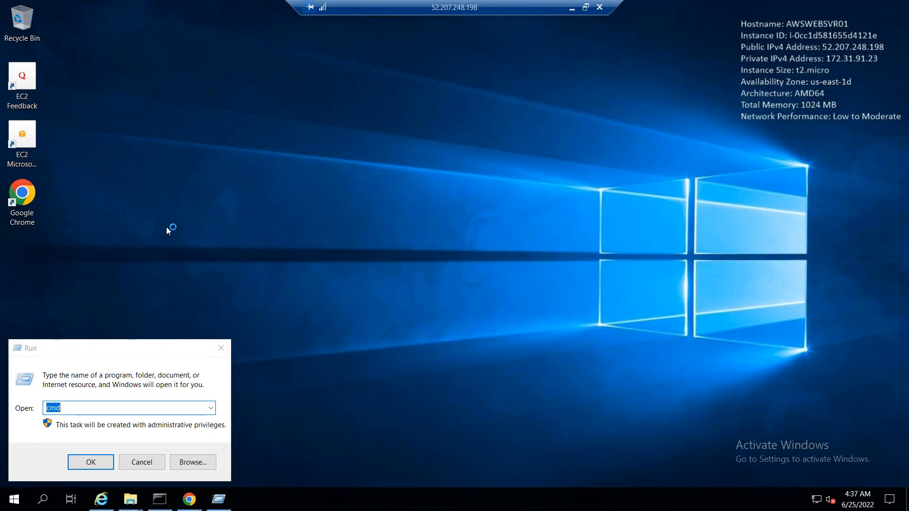
Take the 52.207.248.198 session out of full screen and switch to the Replicate page in Chrome on the 54.205.15.240 session
{"action": "left_click", "coordinate": [585, 8]}
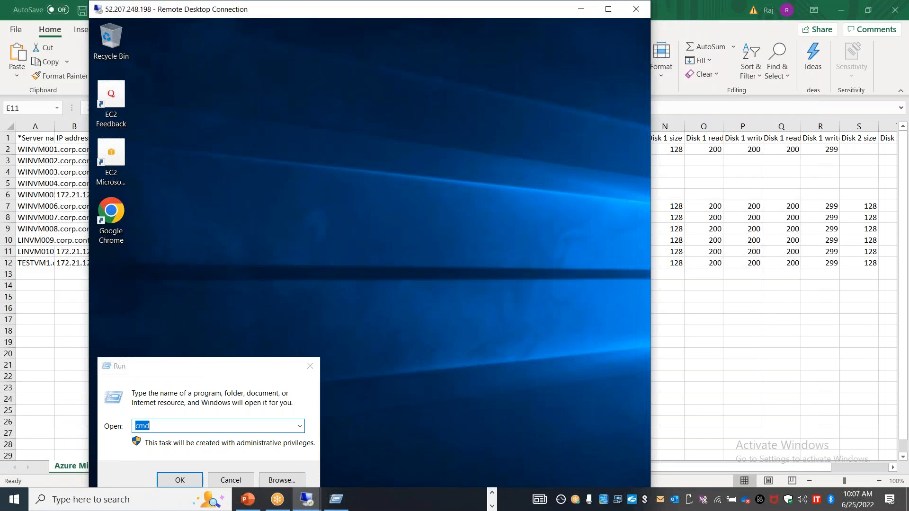
{"action": "mouse_move", "coordinate": [307, 500]}
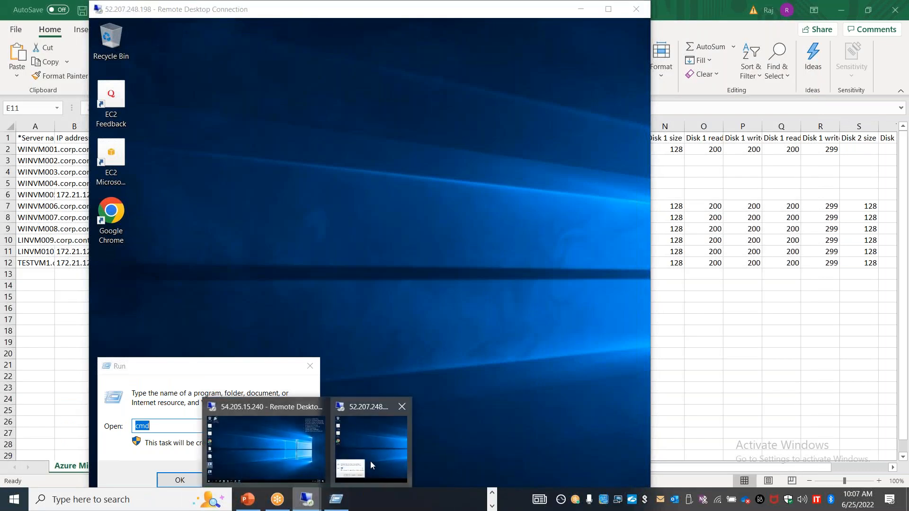
{"action": "left_click", "coordinate": [269, 407]}
{"action": "left_click", "coordinate": [160, 499]}
{"action": "left_click", "coordinate": [212, 324]}
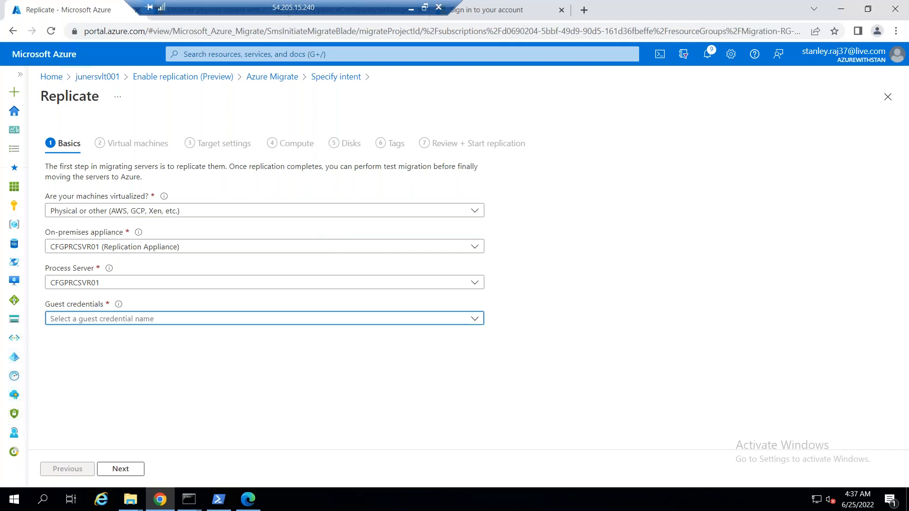
Return to the Azure Migrate page for servers, databases and web apps and refresh the project's tools
{"action": "left_click", "coordinate": [336, 76]}
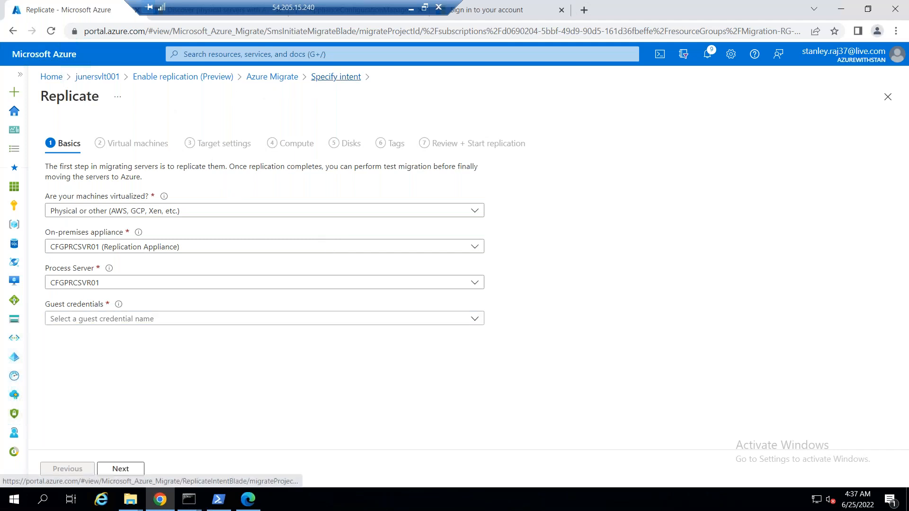
{"action": "left_click", "coordinate": [272, 76]}
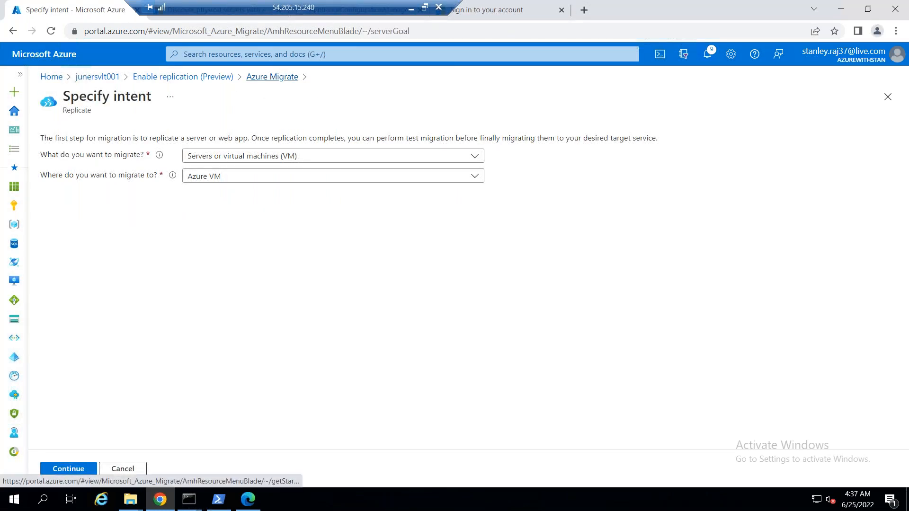
{"action": "left_click", "coordinate": [293, 131]}
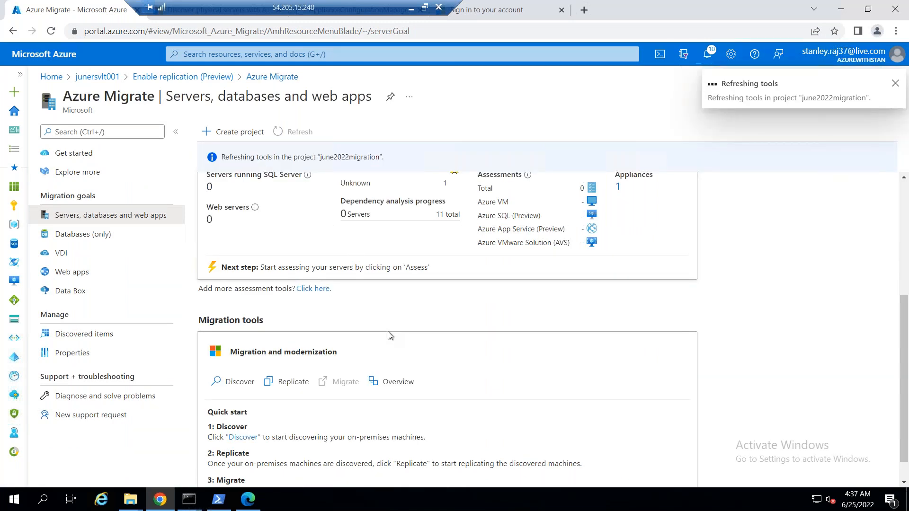
Start Replicate under Migration and modernization, choose Servers or virtual machines (VM) with Azure VM as the destination, and continue
{"action": "scroll", "coordinate": [390, 331], "scroll_direction": "down", "scroll_amount": 2}
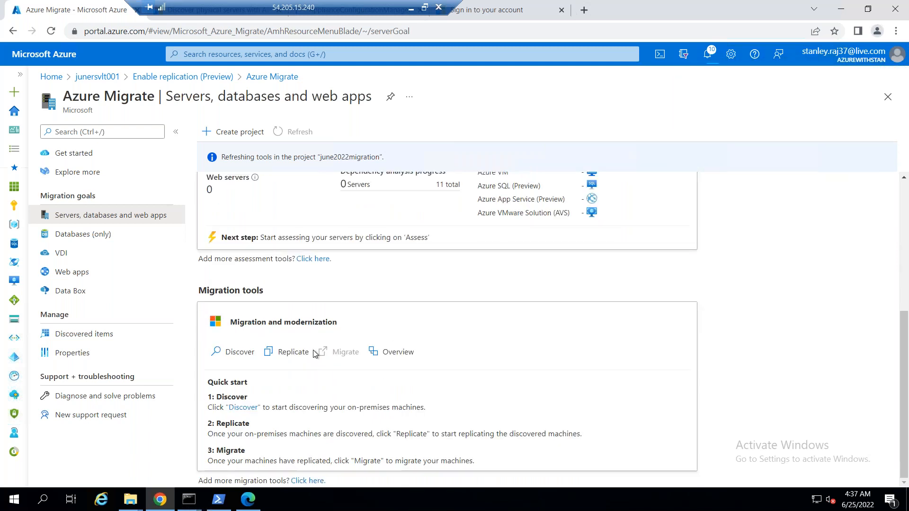
{"action": "left_click", "coordinate": [294, 349]}
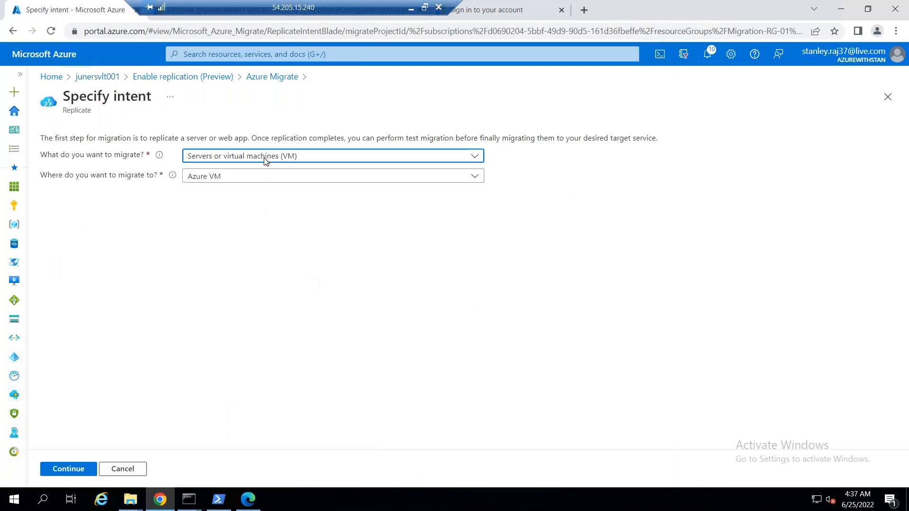
{"action": "left_click", "coordinate": [265, 159]}
{"action": "left_click", "coordinate": [254, 177]}
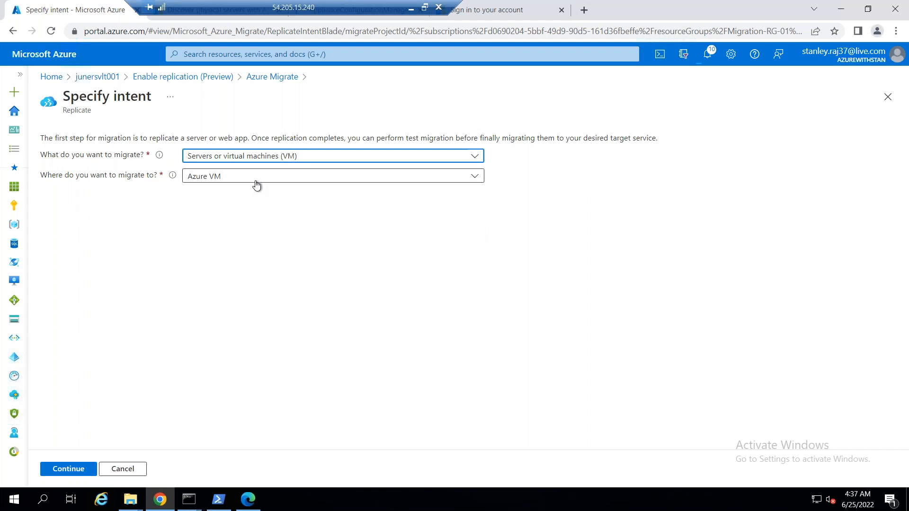
{"action": "left_click", "coordinate": [258, 183]}
{"action": "left_click", "coordinate": [260, 194]}
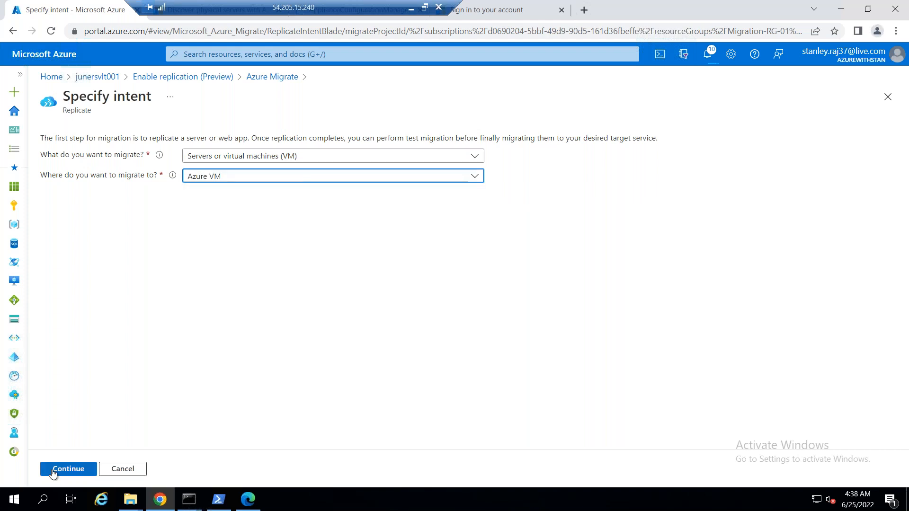
{"action": "left_click", "coordinate": [54, 474]}
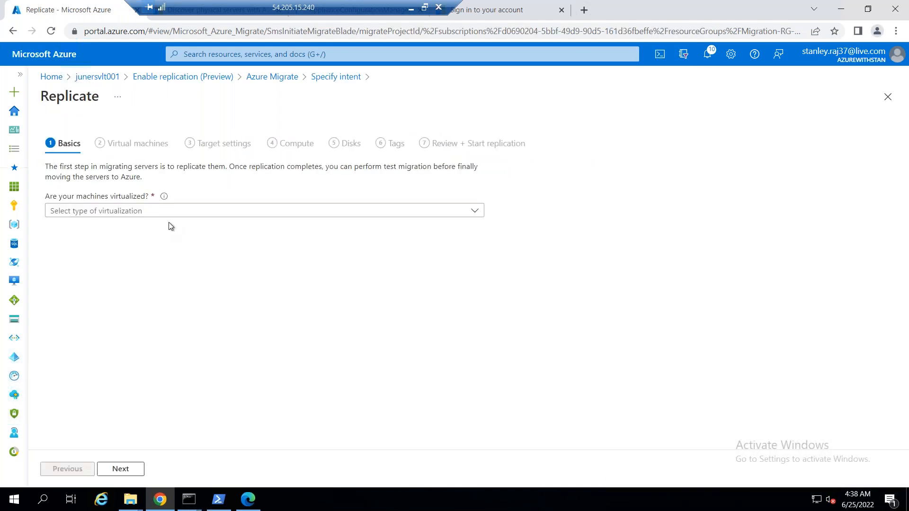
Set the virtualization type to Physical or other (AWS, GCP, Xen, etc.) and the on-premises appliance to CFGPRCSVR01
{"action": "left_click", "coordinate": [142, 211]}
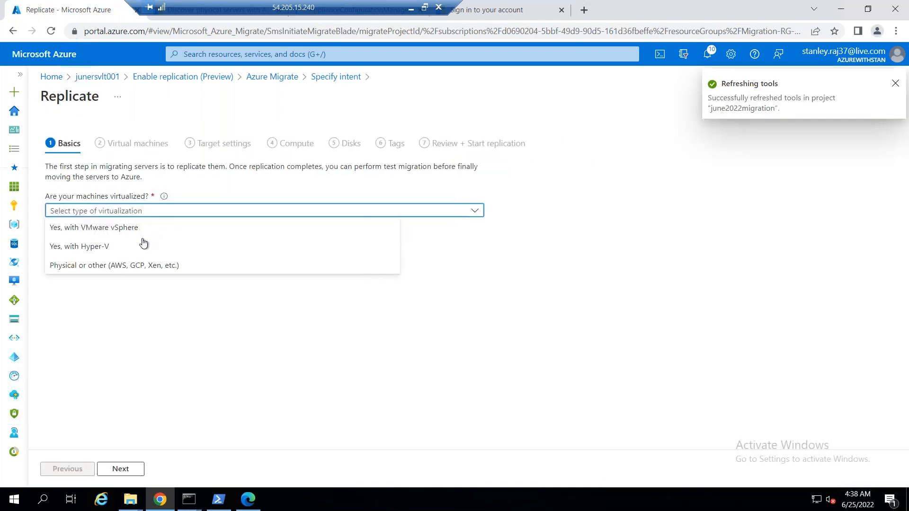
{"action": "left_click", "coordinate": [138, 266]}
{"action": "left_click", "coordinate": [178, 250]}
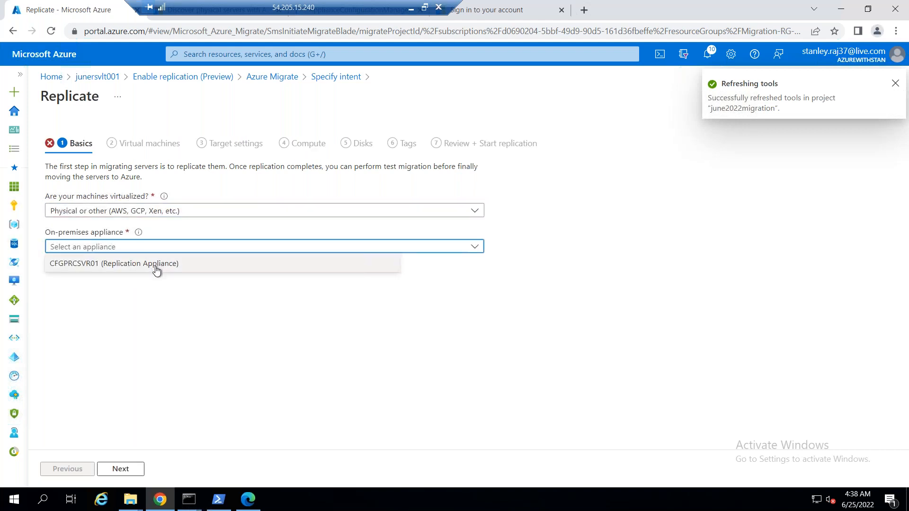
{"action": "left_click", "coordinate": [161, 265]}
Check the portal notifications, select awstoazuresvc as the guest credentials, and continue to the Virtual machines stage
{"action": "left_click", "coordinate": [162, 319]}
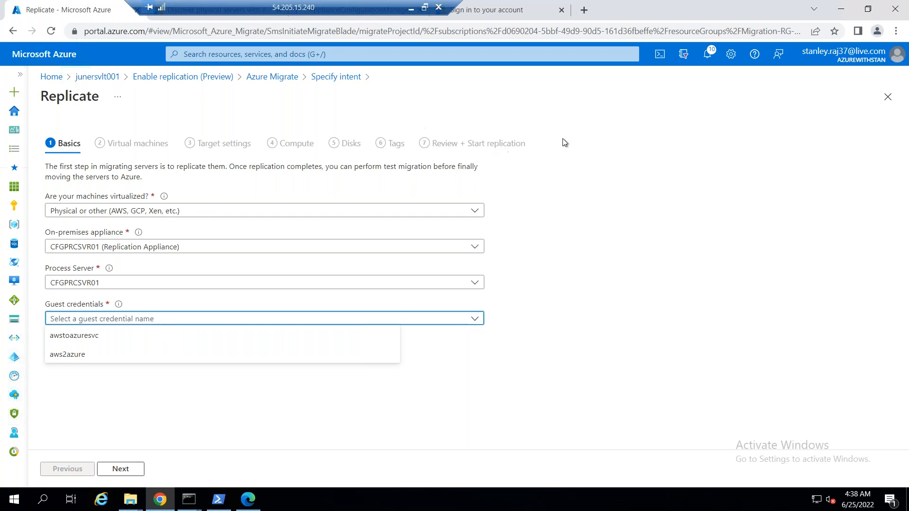
{"action": "left_click", "coordinate": [707, 54]}
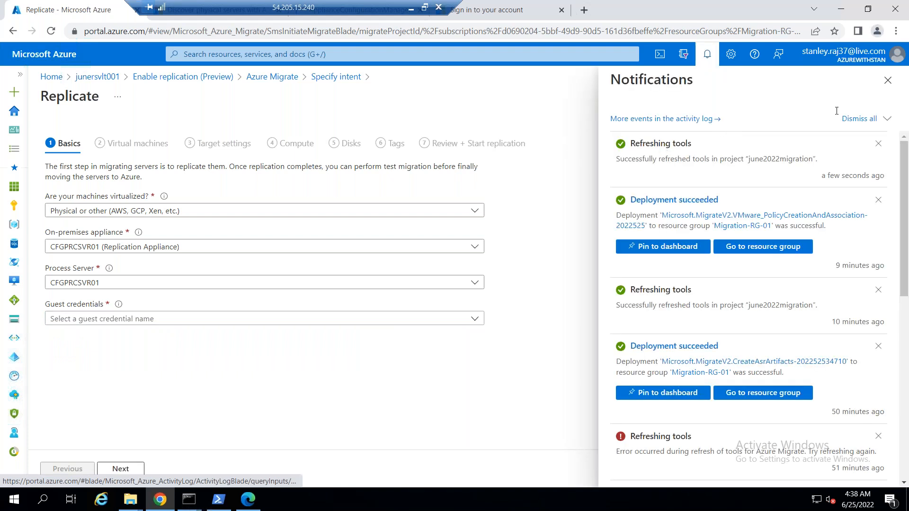
{"action": "left_click", "coordinate": [887, 81]}
{"action": "left_click", "coordinate": [179, 323]}
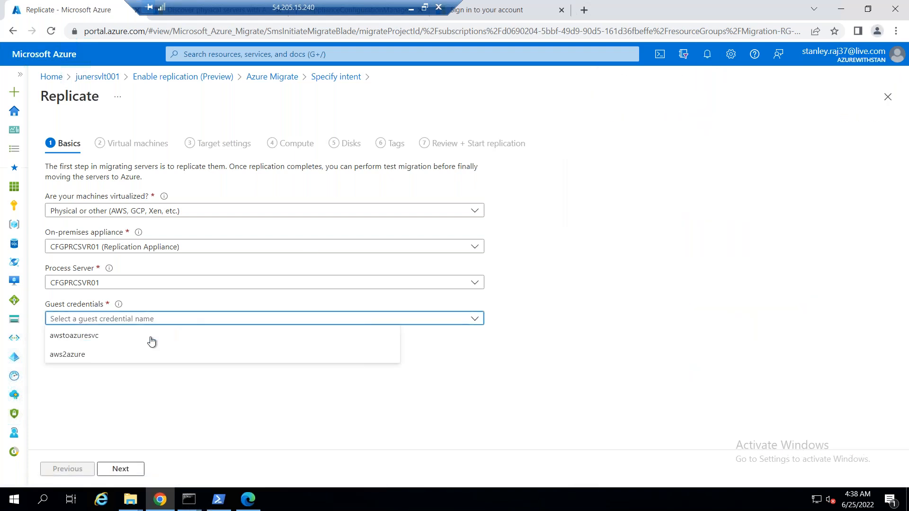
{"action": "left_click", "coordinate": [91, 338]}
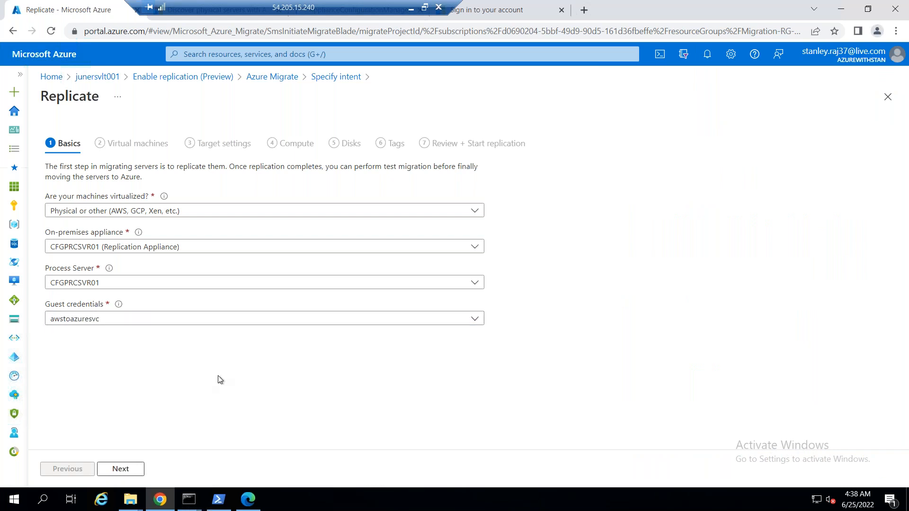
{"action": "left_click", "coordinate": [124, 469]}
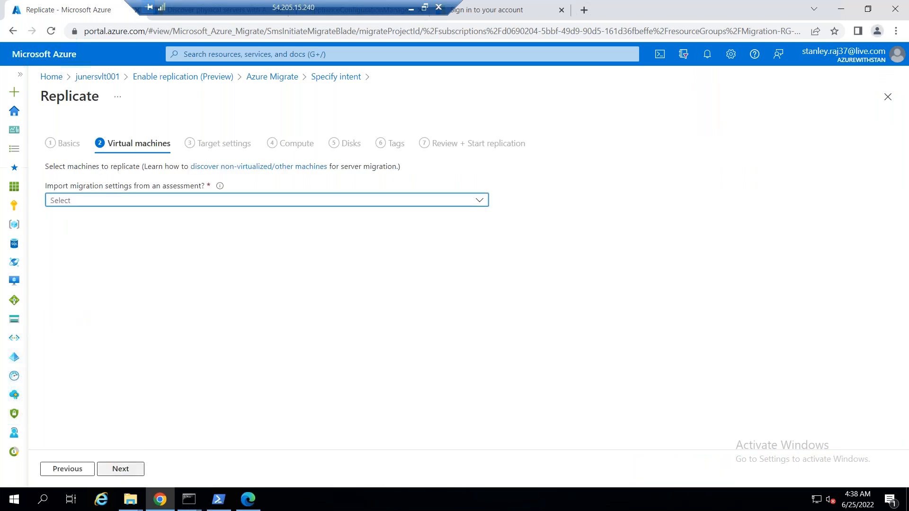
Choose to specify the migration settings manually, and recheck the Basics settings before returning to the Virtual machines stage
{"action": "left_click", "coordinate": [141, 202]}
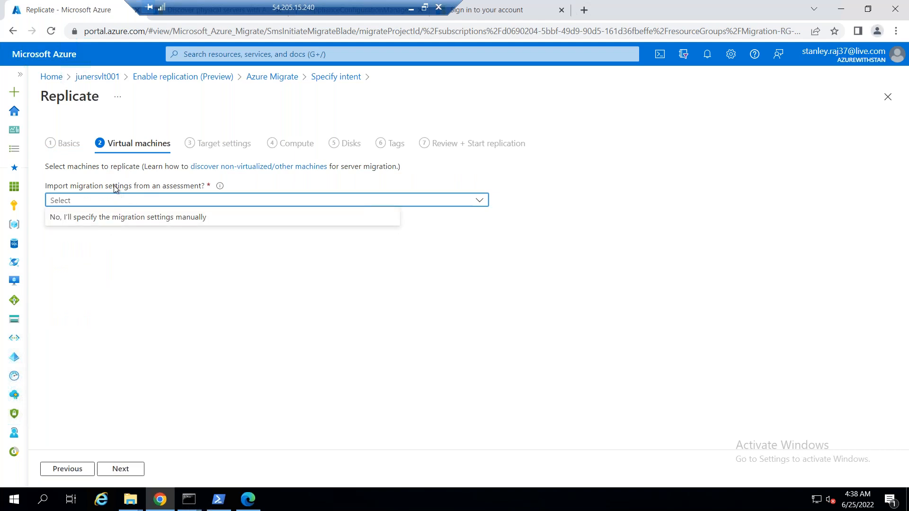
{"action": "left_click", "coordinate": [122, 221]}
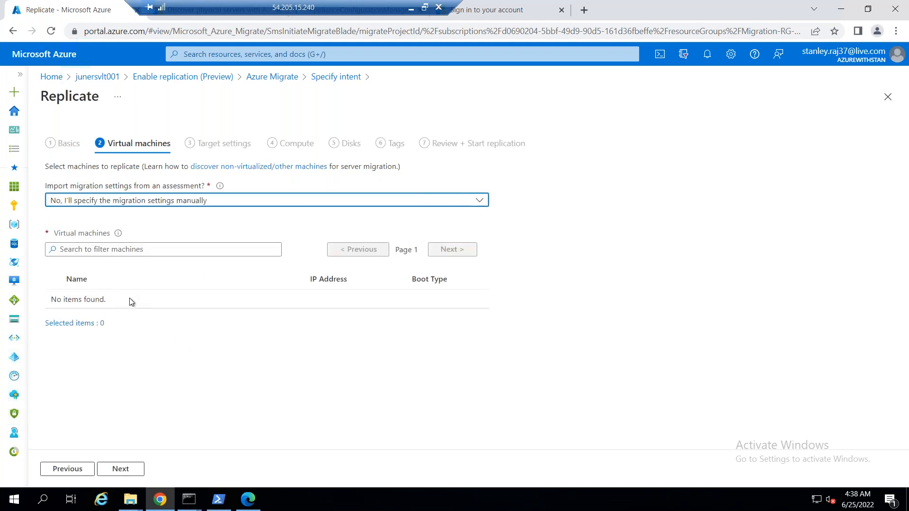
{"action": "left_click", "coordinate": [168, 201]}
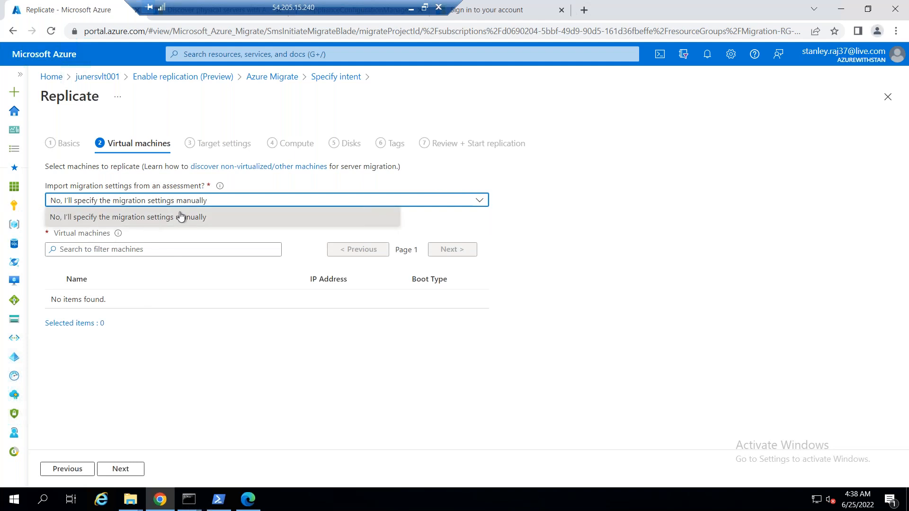
{"action": "left_click", "coordinate": [157, 234]}
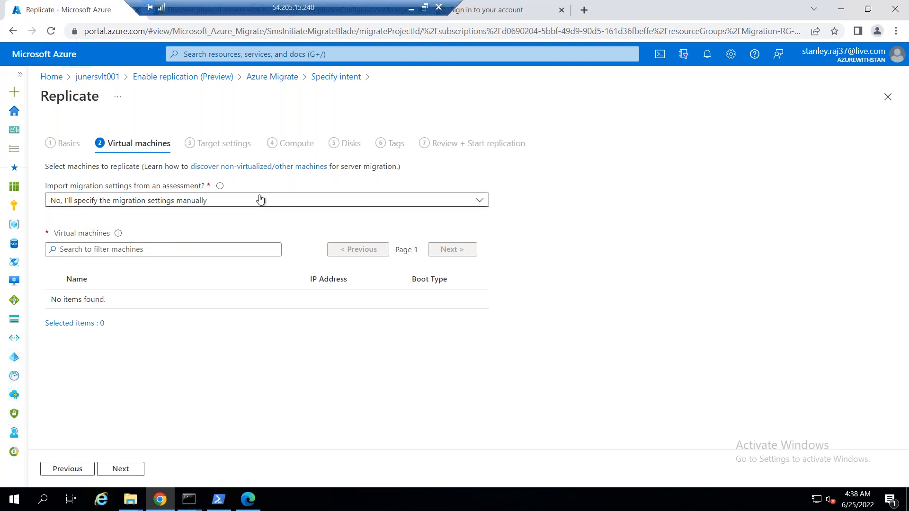
{"action": "left_click", "coordinate": [259, 200]}
{"action": "left_click", "coordinate": [154, 216]}
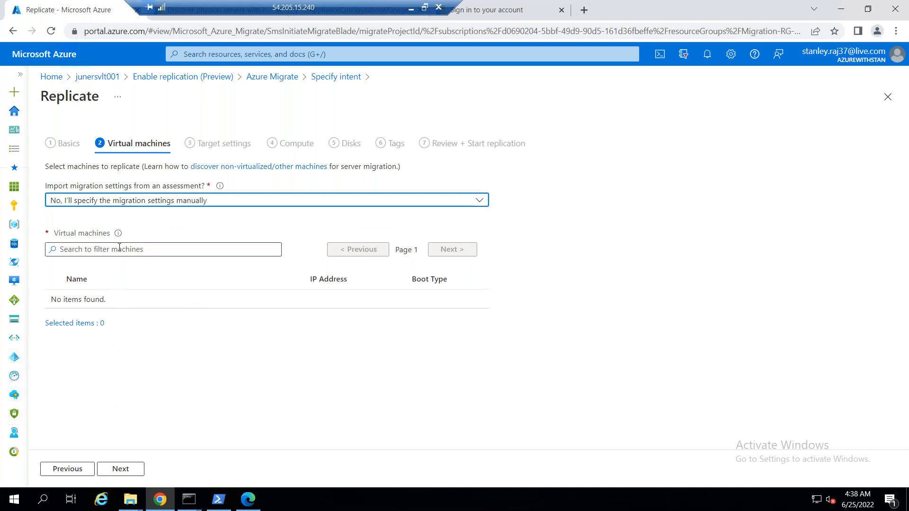
{"action": "left_click", "coordinate": [78, 467]}
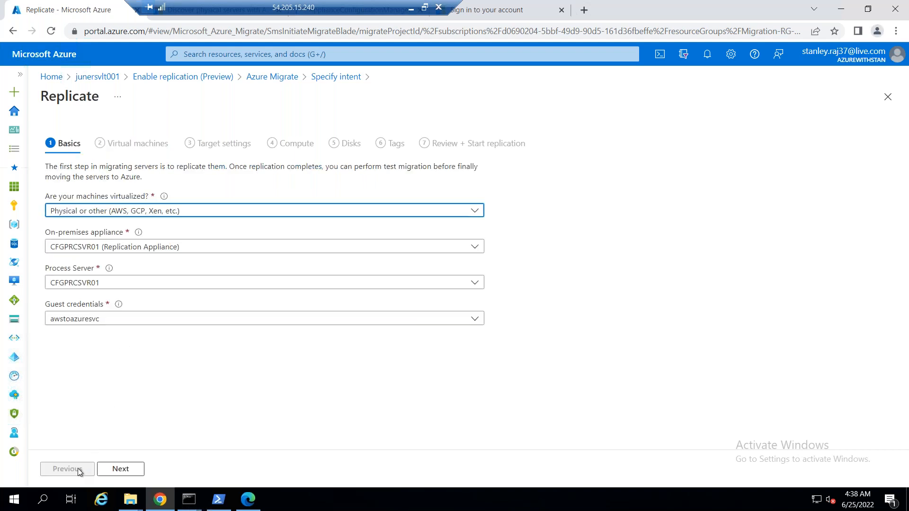
{"action": "left_click", "coordinate": [120, 467]}
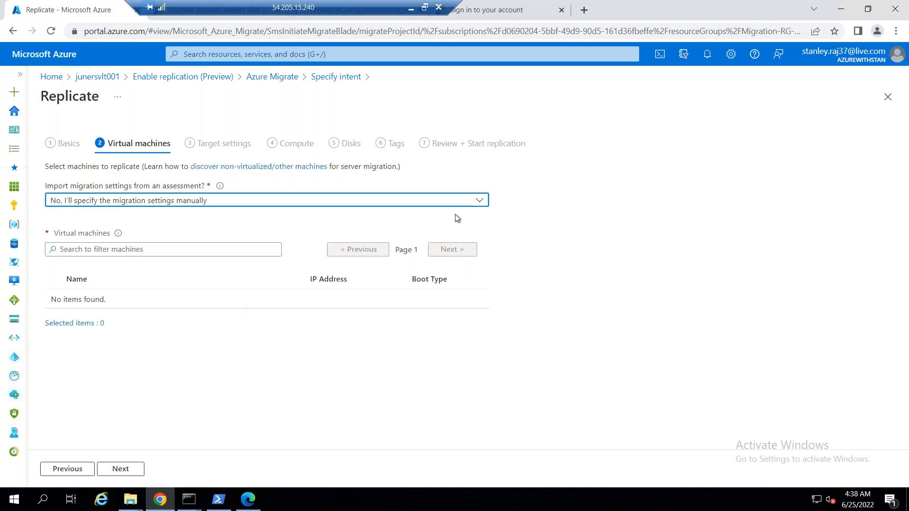
Open the linked documentation on discovering non-virtualized/other machines and read the instructions for installing the Mobility service
{"action": "left_click", "coordinate": [257, 168]}
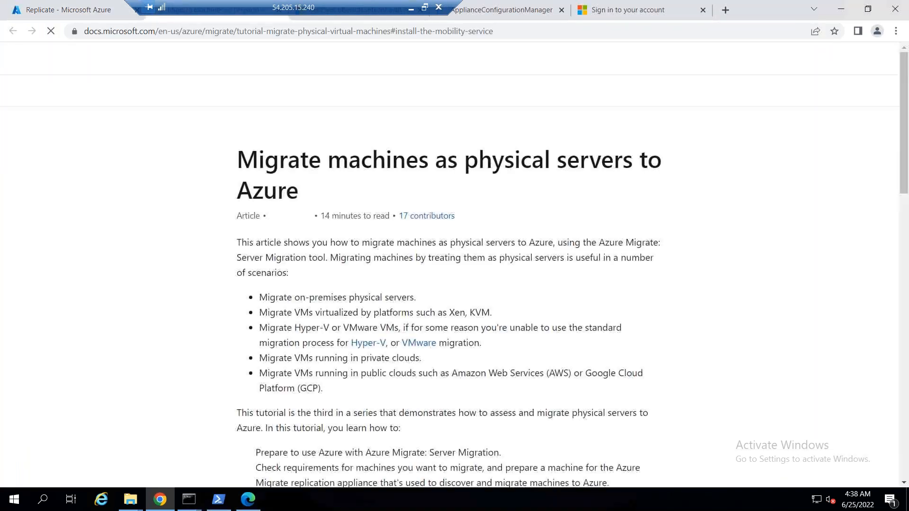
{"action": "left_click_drag", "start_coordinate": [314, 8], "coordinate": [769, 17]}
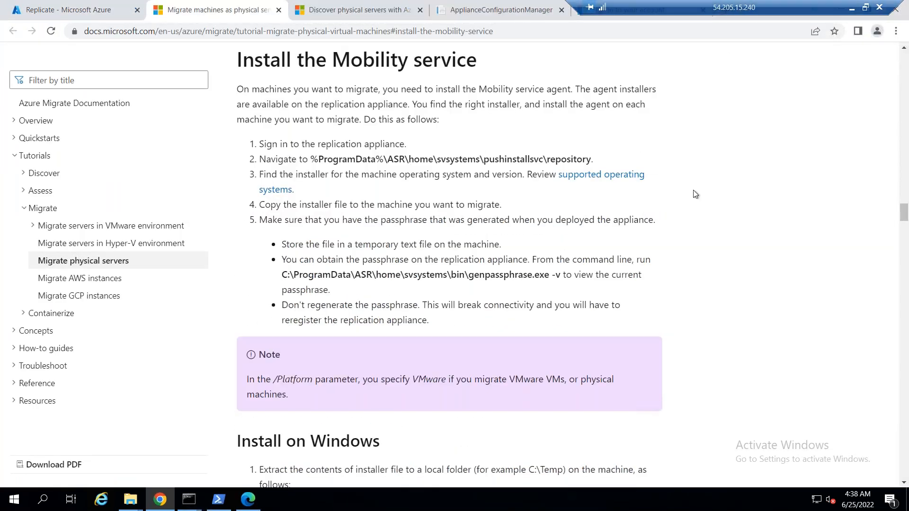
{"action": "scroll", "coordinate": [738, 286], "scroll_direction": "down", "scroll_amount": 1}
{"action": "scroll", "coordinate": [719, 284], "scroll_direction": "up", "scroll_amount": 1}
{"action": "scroll", "coordinate": [483, 199], "scroll_direction": "down", "scroll_amount": 3}
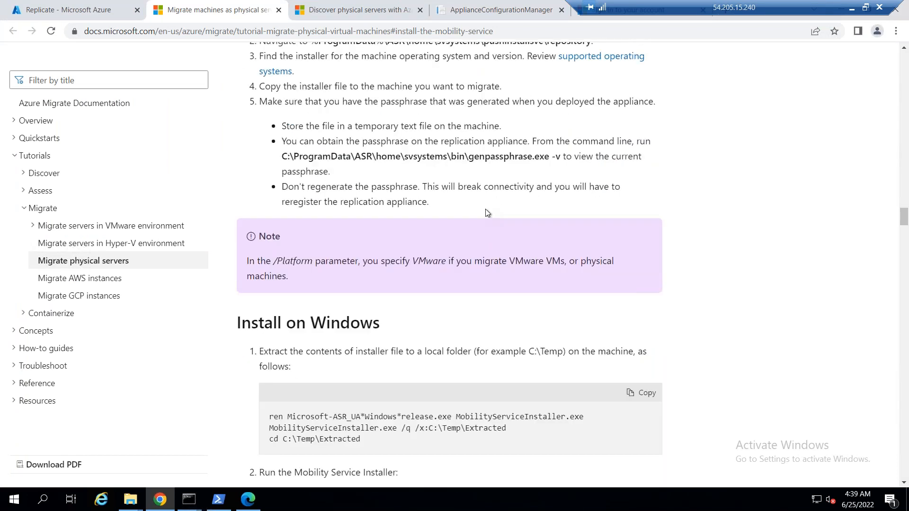
From the *ASR*.exe file search results, open the pushinstallsvc repository folder that holds the Microsoft-ASR_UA_9.48.0.0_Windows_GA_21May2022_Release installer
{"action": "scroll", "coordinate": [394, 285], "scroll_direction": "down", "scroll_amount": 4}
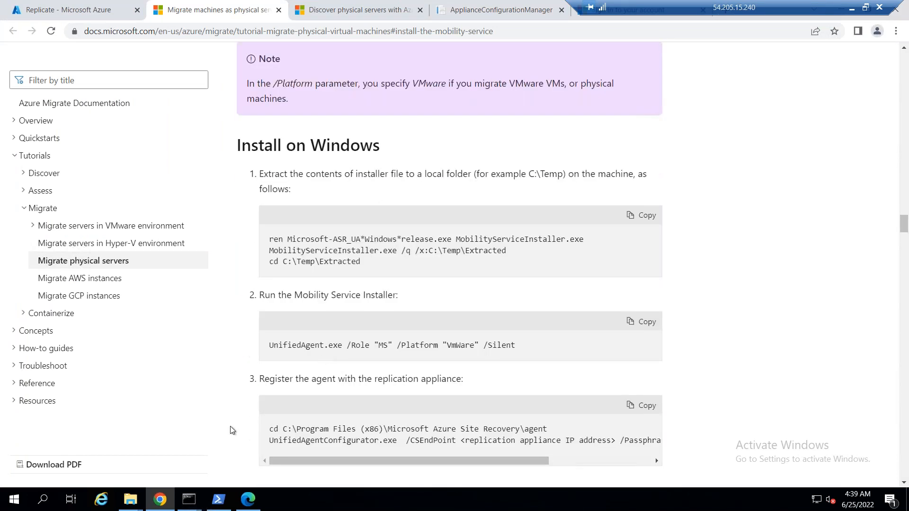
{"action": "mouse_move", "coordinate": [189, 507]}
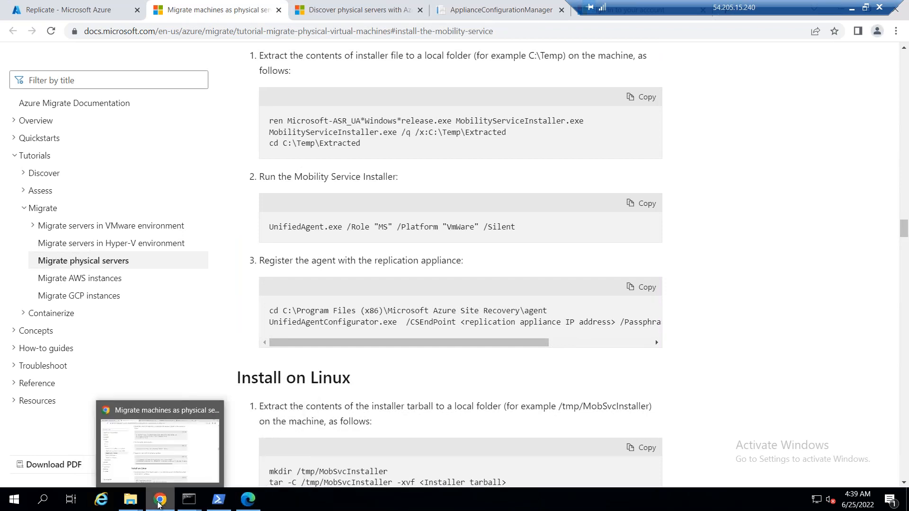
{"action": "mouse_move", "coordinate": [130, 499]}
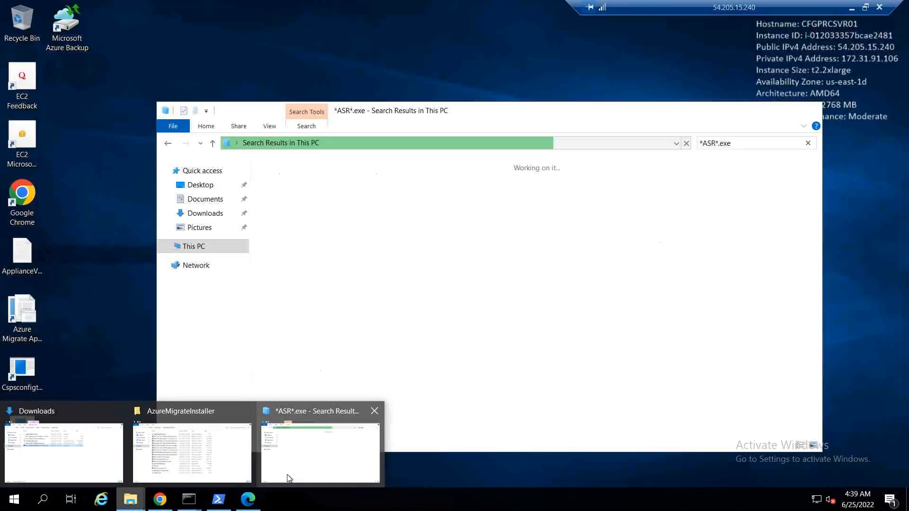
{"action": "left_click", "coordinate": [287, 474]}
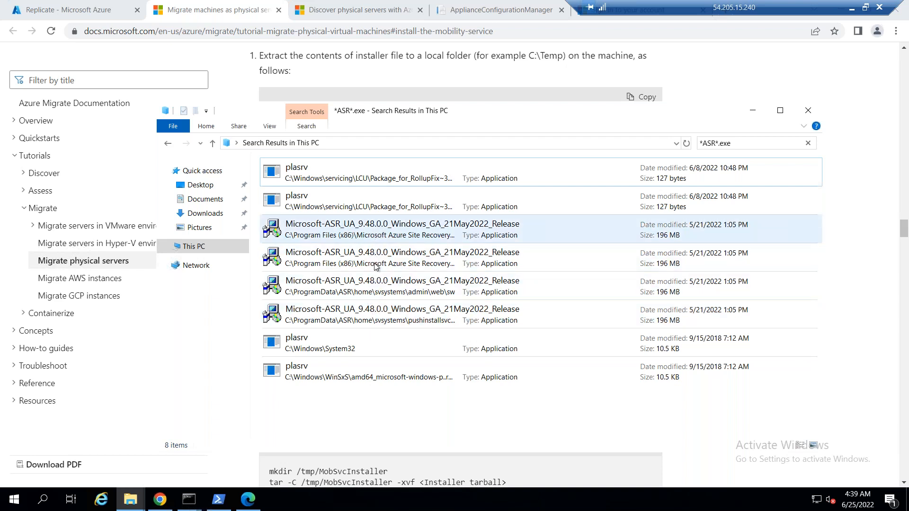
{"action": "right_click", "coordinate": [386, 322]}
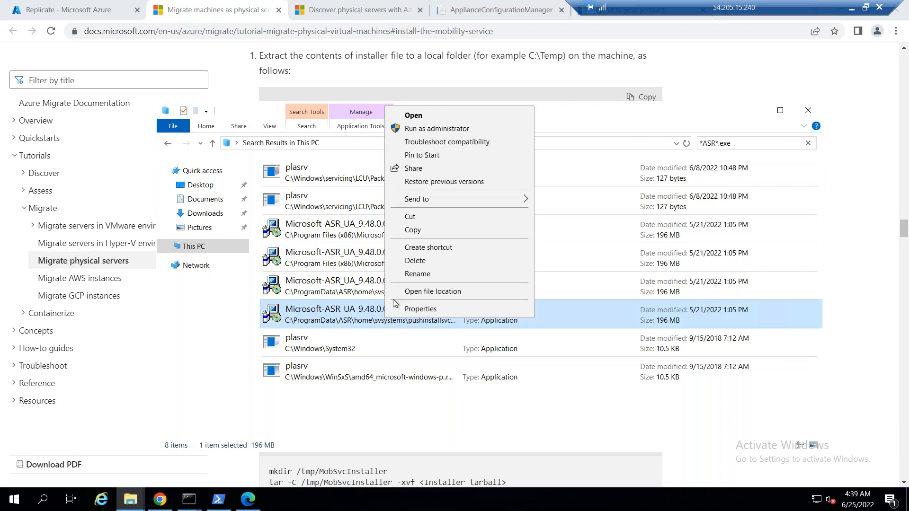
{"action": "left_click", "coordinate": [432, 292]}
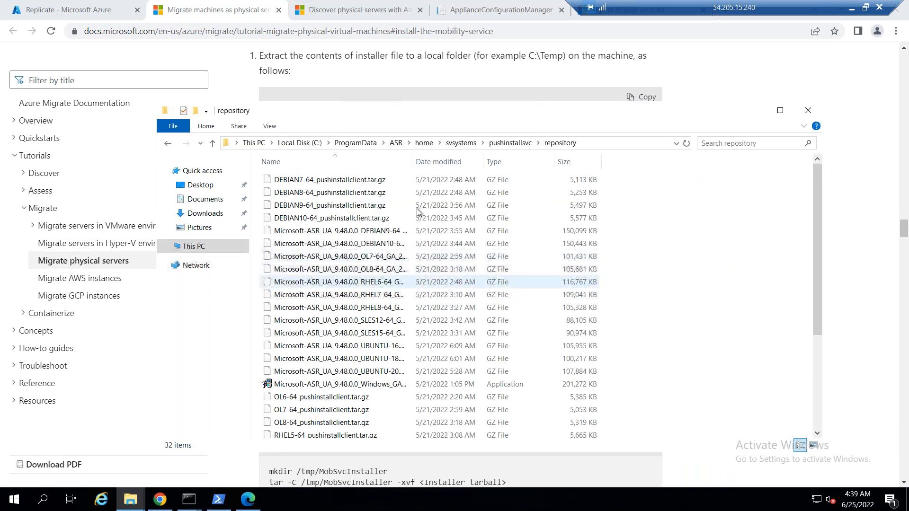
Widen the Name column to show full file names and copy the Microsoft-ASR_UA_9.48.0.0_Windows_GA_21May2022_Release application
{"action": "left_click_drag", "start_coordinate": [515, 163], "coordinate": [605, 162]}
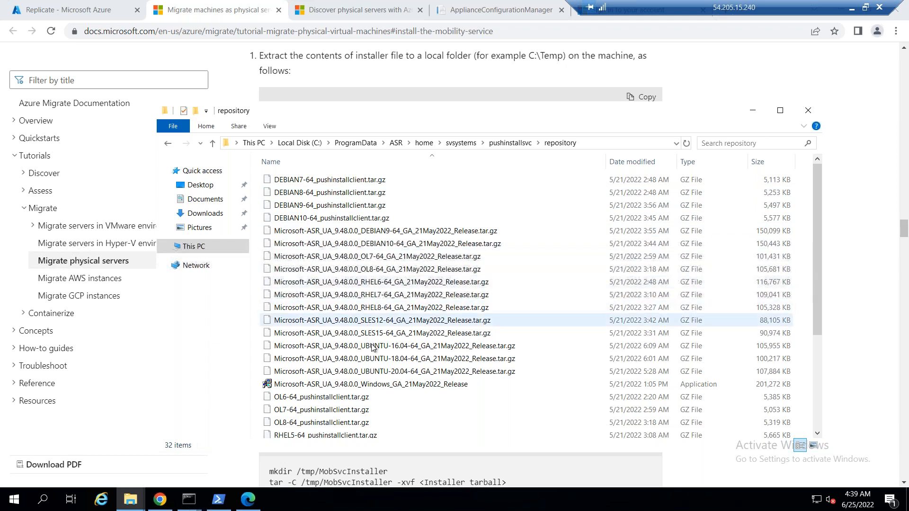
{"action": "scroll", "coordinate": [388, 322], "scroll_direction": "down", "scroll_amount": 3}
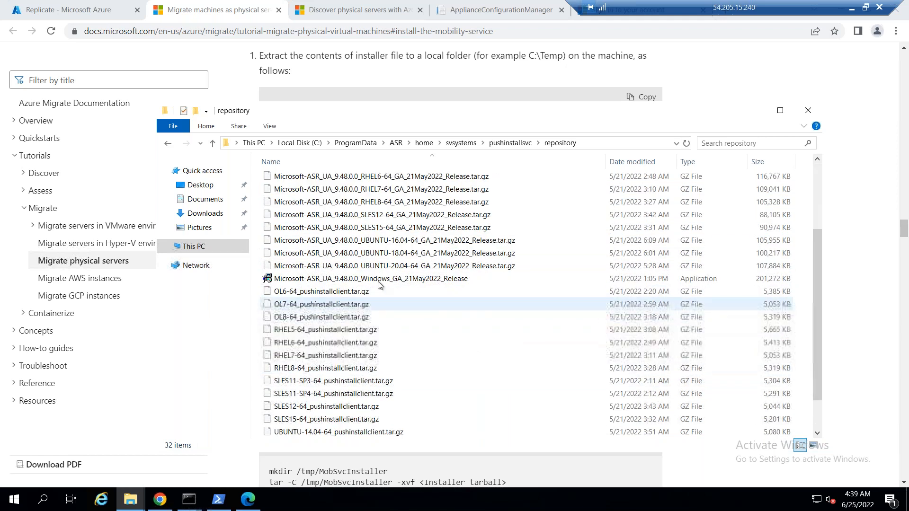
{"action": "right_click", "coordinate": [378, 280]}
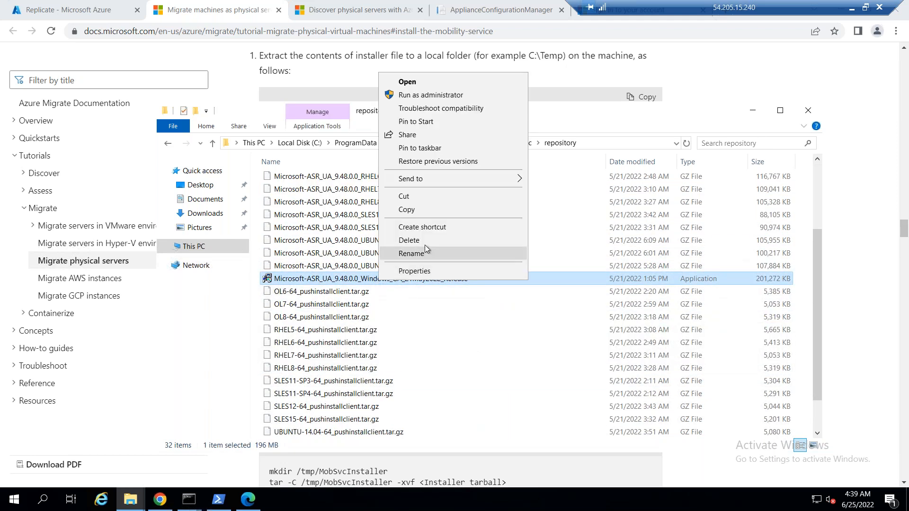
{"action": "left_click", "coordinate": [427, 210]}
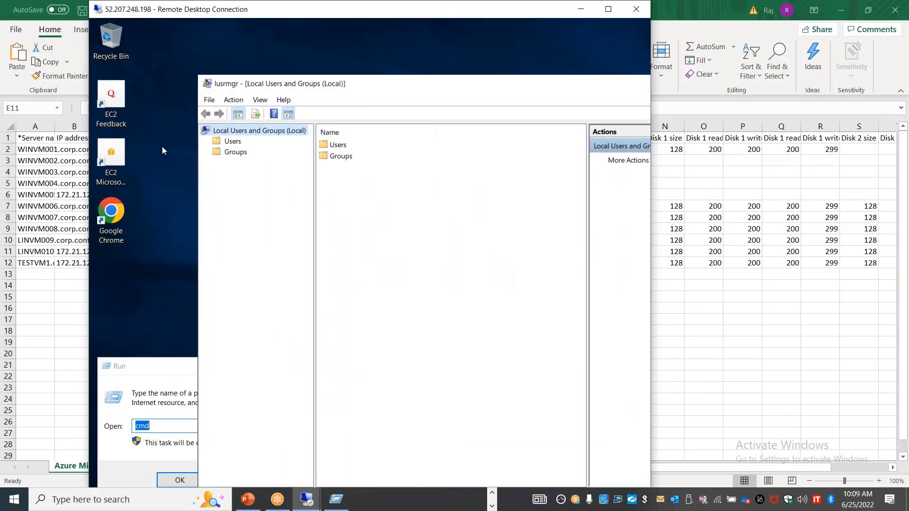
Paste the installer onto the AWSWEBSVR01 desktop, maximize that remote session, and clear away the Local Users and Groups and Run windows
{"action": "left_click", "coordinate": [162, 147]}
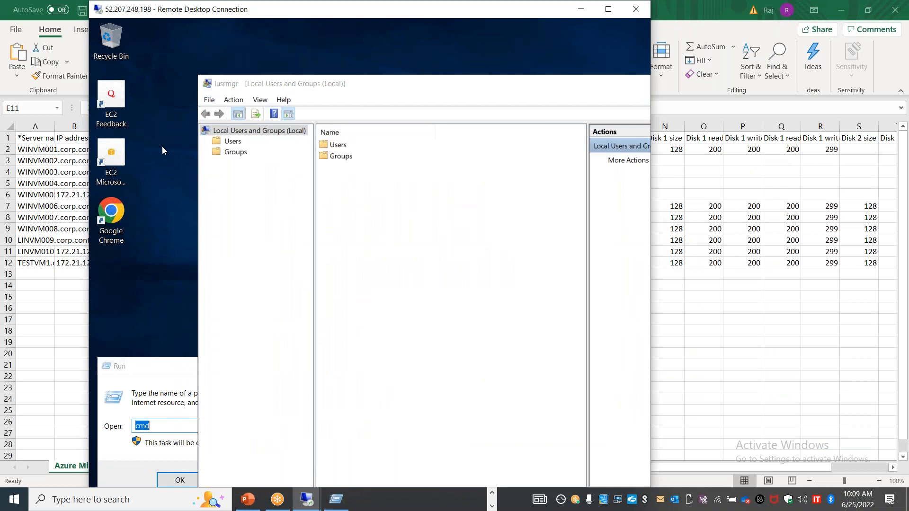
{"action": "right_click", "coordinate": [162, 150]}
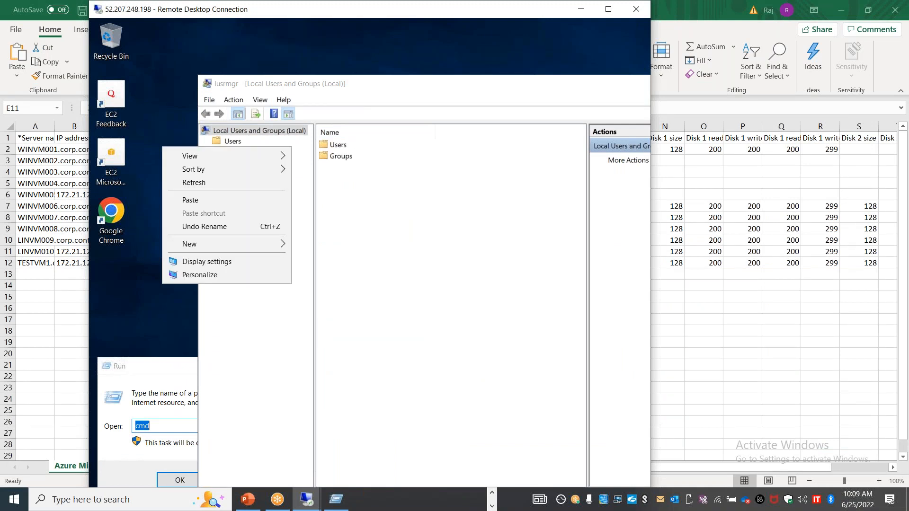
{"action": "left_click", "coordinate": [194, 201]}
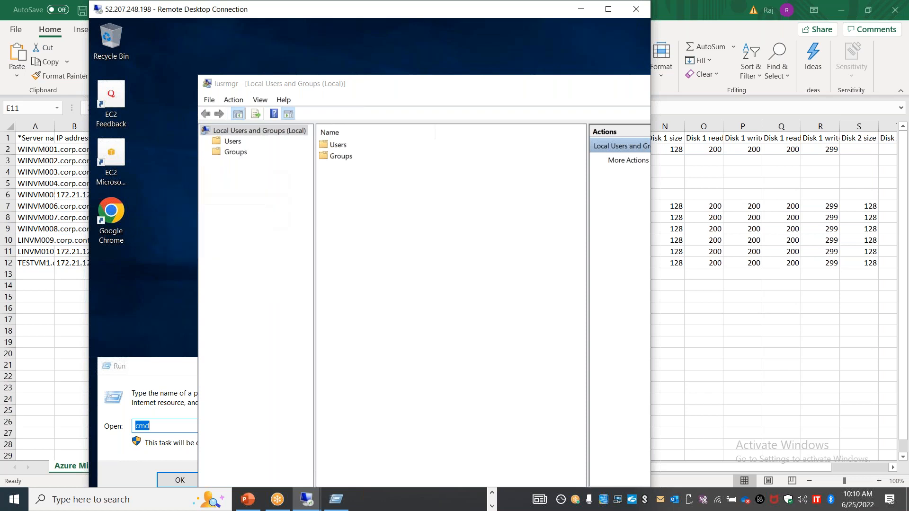
{"action": "left_click", "coordinate": [608, 9]}
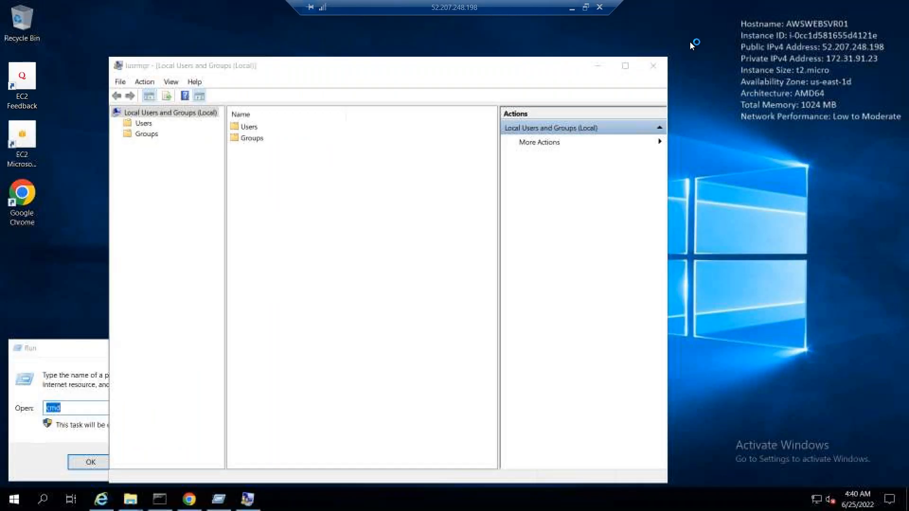
{"action": "left_click", "coordinate": [598, 66]}
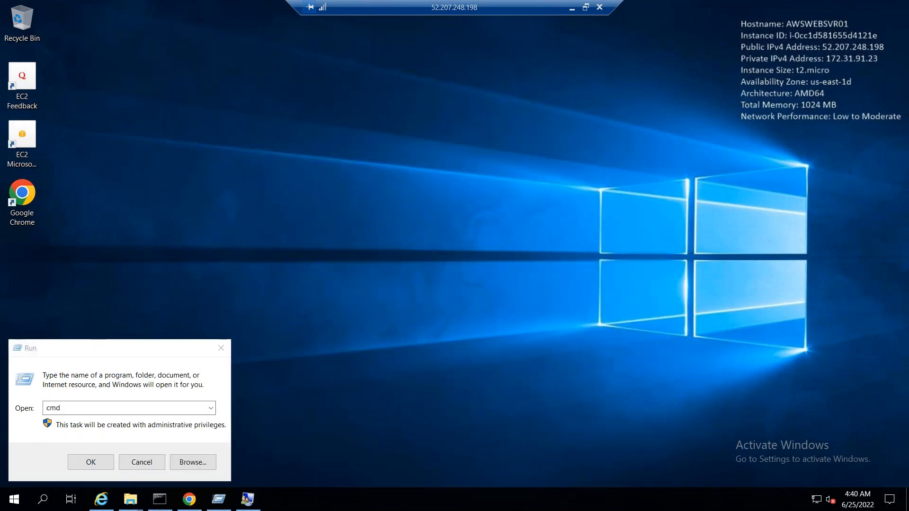
{"action": "left_click", "coordinate": [221, 348]}
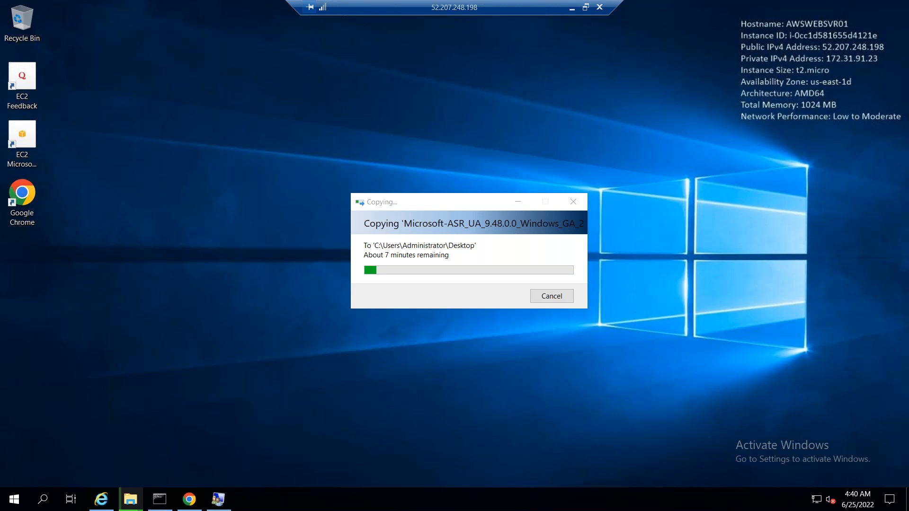
Return to the CFGPRCSVR01 remote session, look through the installer files in the repository folder, and minimize that folder window
{"action": "left_click", "coordinate": [586, 8]}
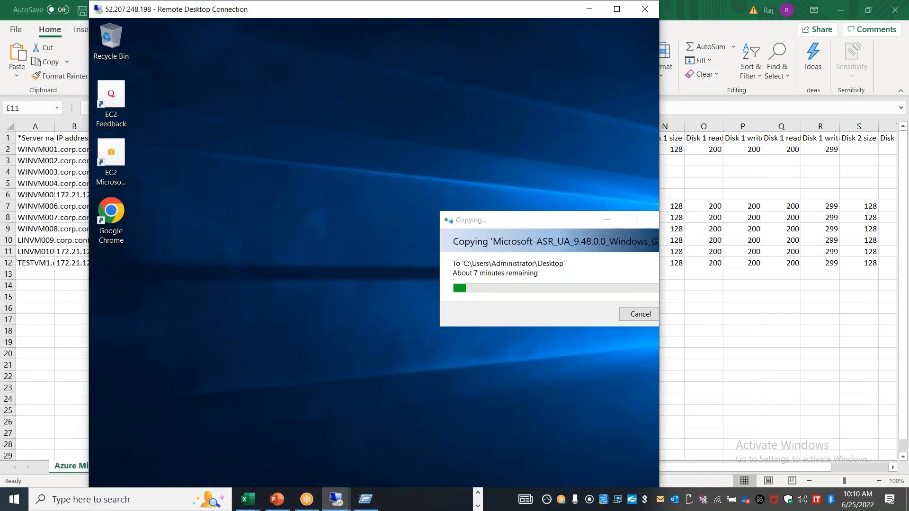
{"action": "mouse_move", "coordinate": [335, 498]}
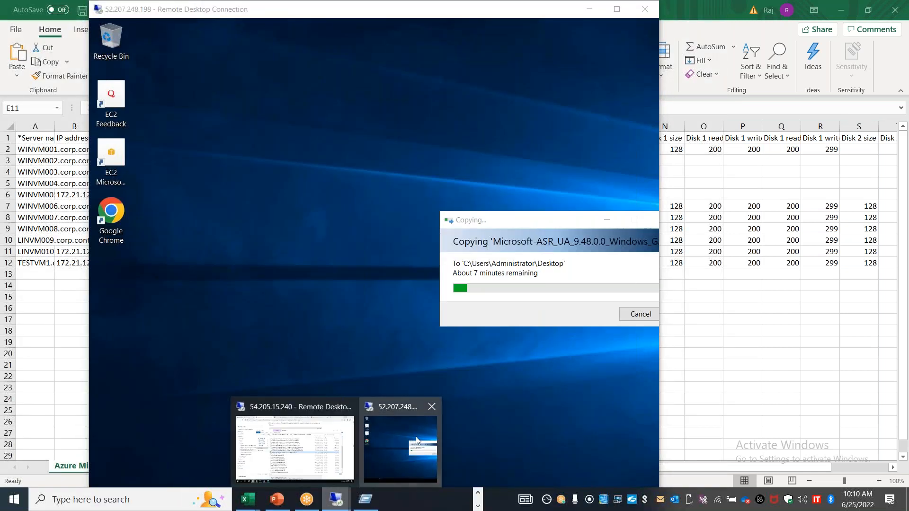
{"action": "left_click", "coordinate": [308, 406]}
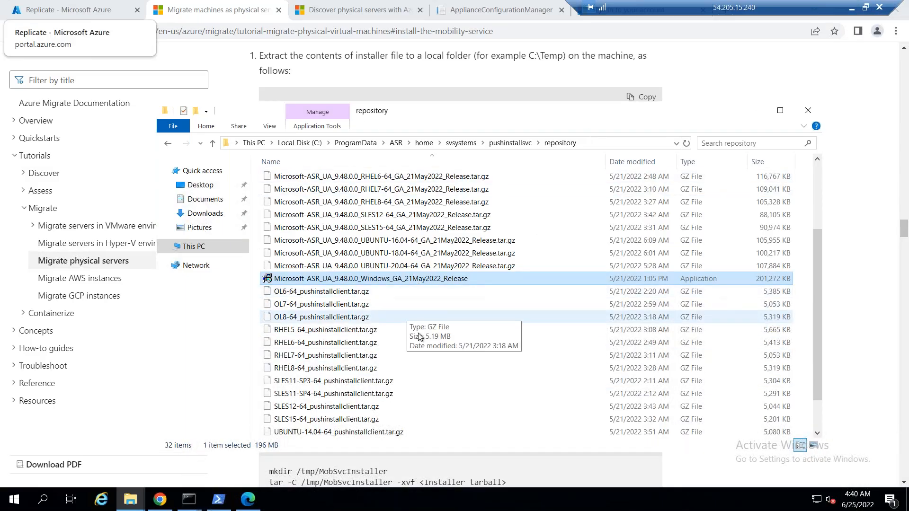
{"action": "scroll", "coordinate": [422, 345], "scroll_direction": "down", "scroll_amount": 1}
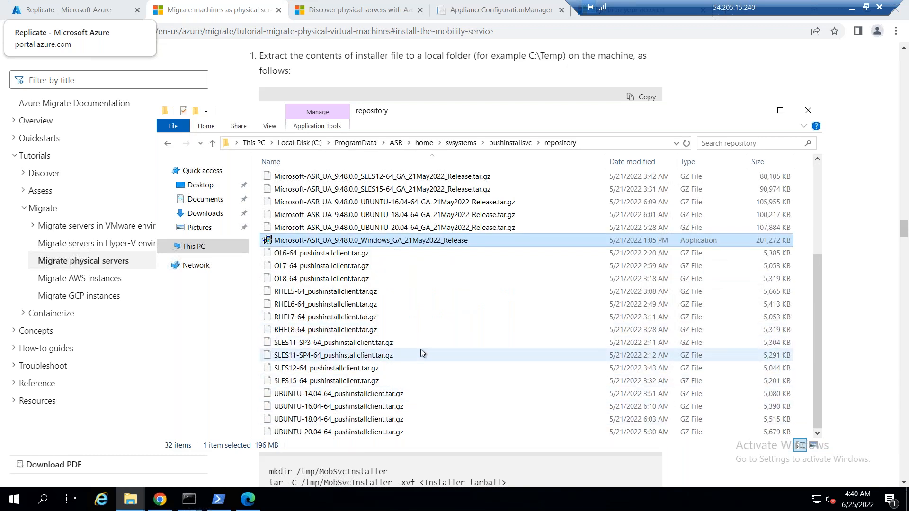
{"action": "scroll", "coordinate": [420, 349], "scroll_direction": "up", "scroll_amount": 4}
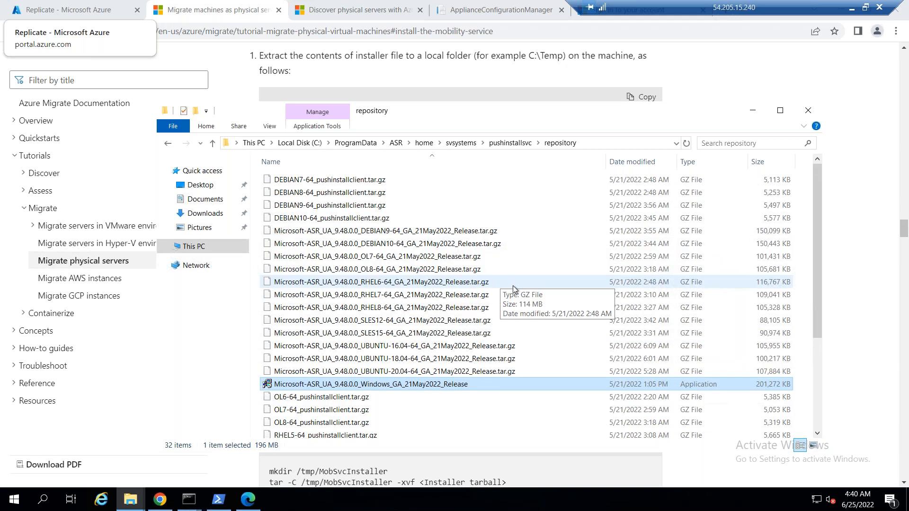
{"action": "left_click", "coordinate": [753, 111]}
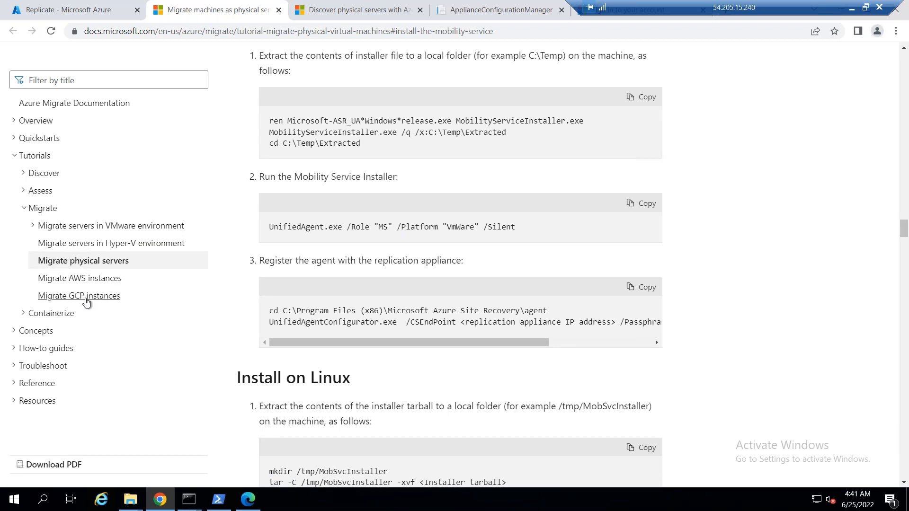
Examine the documentation's Windows and Linux Mobility service installation commands and the Replicate machines instructions
{"action": "scroll", "coordinate": [615, 258], "scroll_direction": "up", "scroll_amount": 4}
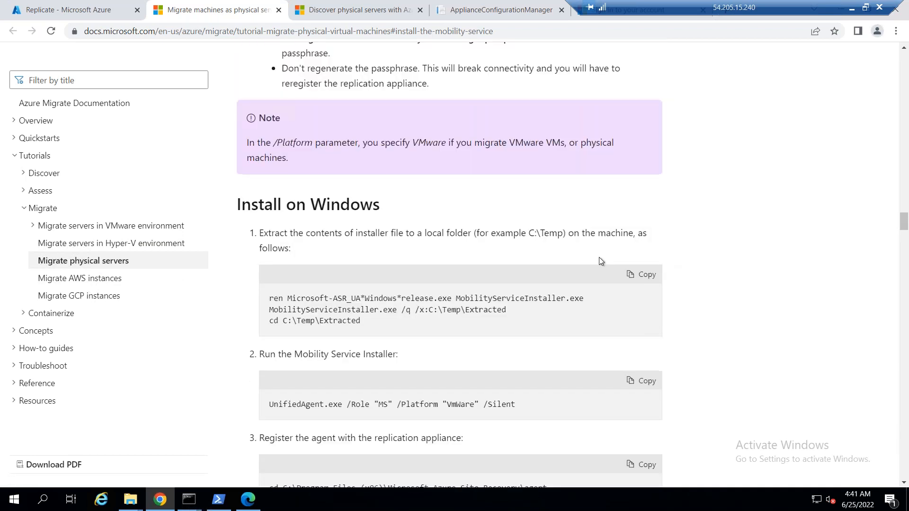
{"action": "scroll", "coordinate": [544, 284], "scroll_direction": "down", "scroll_amount": 2}
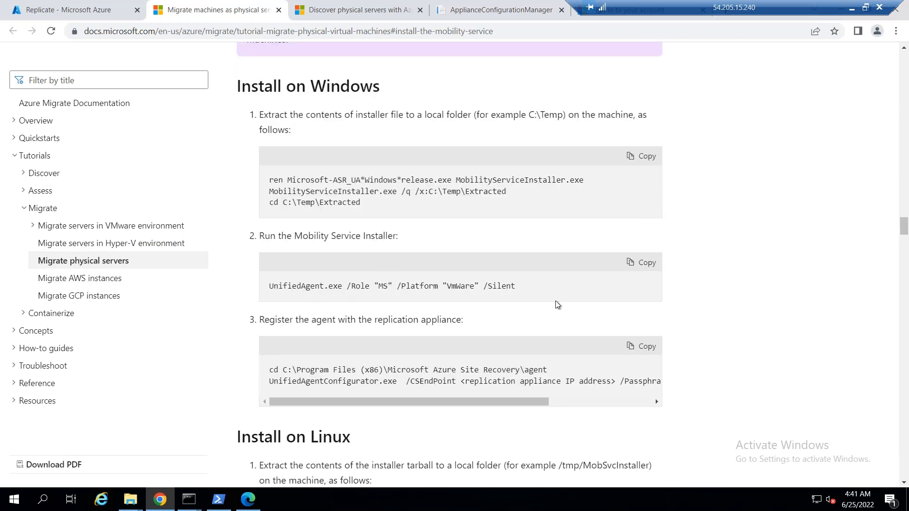
{"action": "scroll", "coordinate": [666, 283], "scroll_direction": "down", "scroll_amount": 1}
{"action": "scroll", "coordinate": [667, 283], "scroll_direction": "down", "scroll_amount": 1}
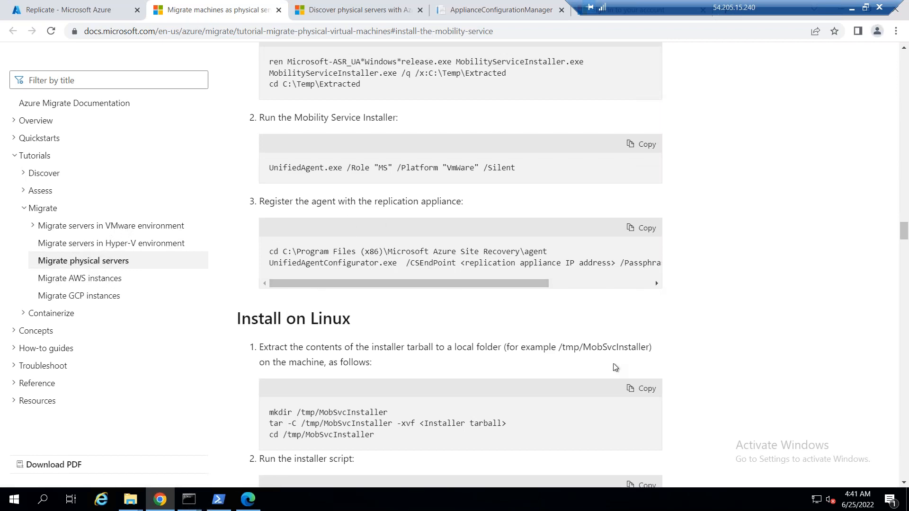
{"action": "scroll", "coordinate": [613, 367], "scroll_direction": "down", "scroll_amount": 2}
{"action": "scroll", "coordinate": [607, 364], "scroll_direction": "down", "scroll_amount": 1}
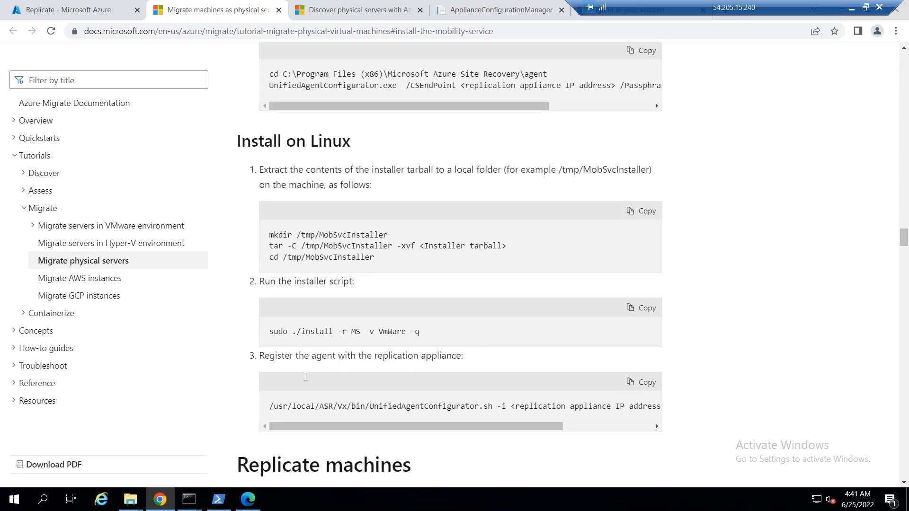
{"action": "scroll", "coordinate": [493, 357], "scroll_direction": "down", "scroll_amount": 7}
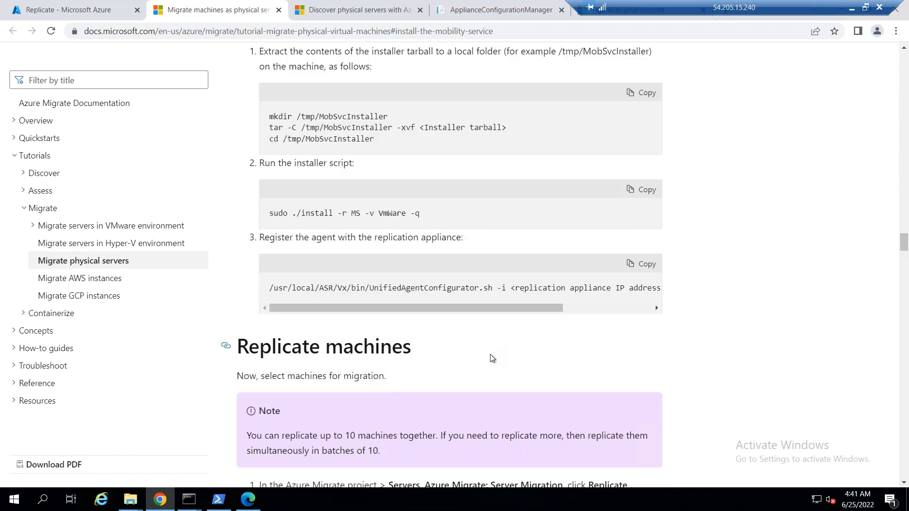
{"action": "scroll", "coordinate": [486, 352], "scroll_direction": "down", "scroll_amount": 2}
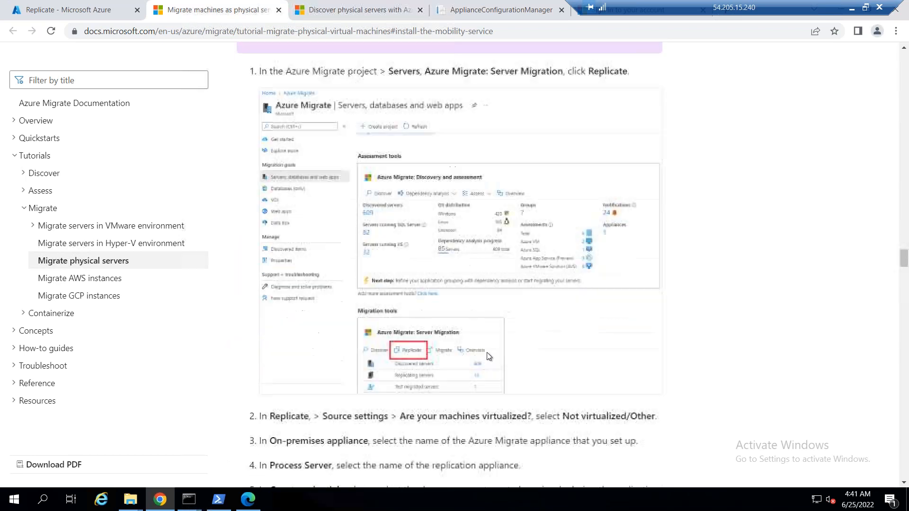
{"action": "scroll", "coordinate": [502, 335], "scroll_direction": "down", "scroll_amount": 1}
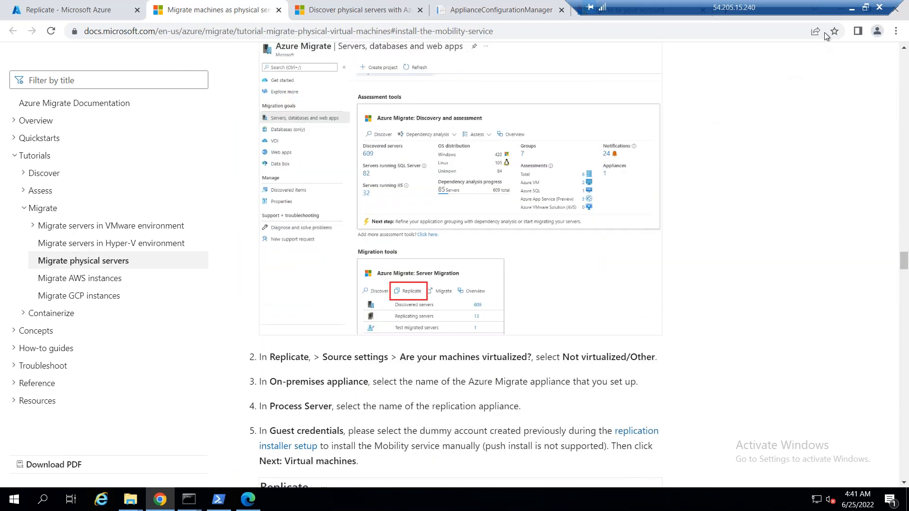
Switch to the AWSWEBSVR01 remote session, open its Run dialog, and take the session out of full screen
{"action": "left_click", "coordinate": [851, 8]}
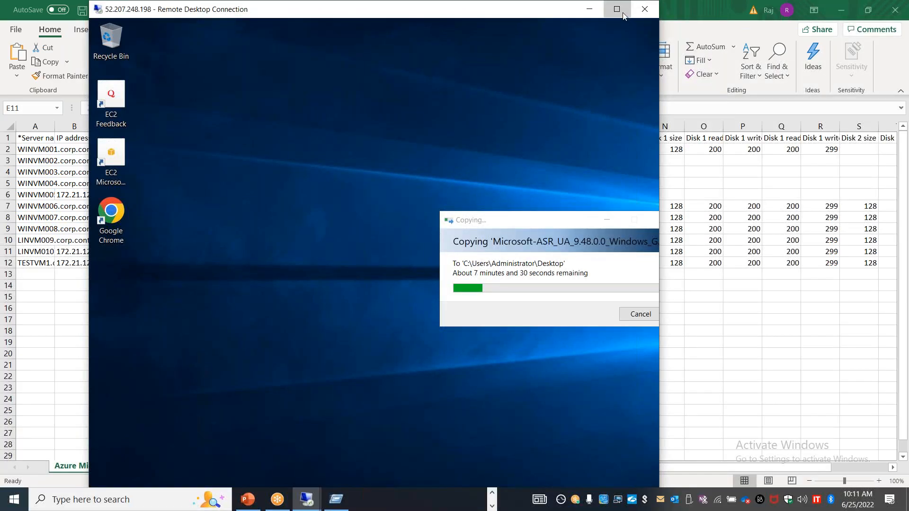
{"action": "left_click", "coordinate": [616, 9]}
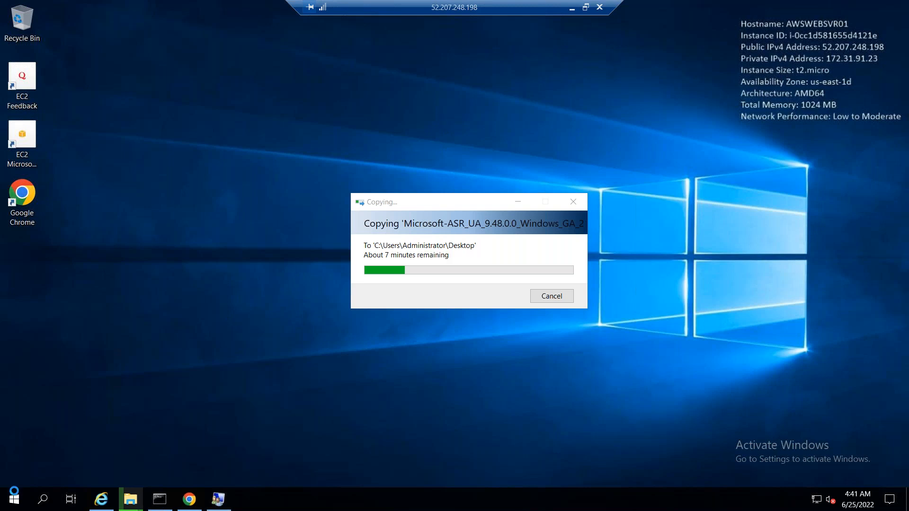
{"action": "right_click", "coordinate": [15, 504]}
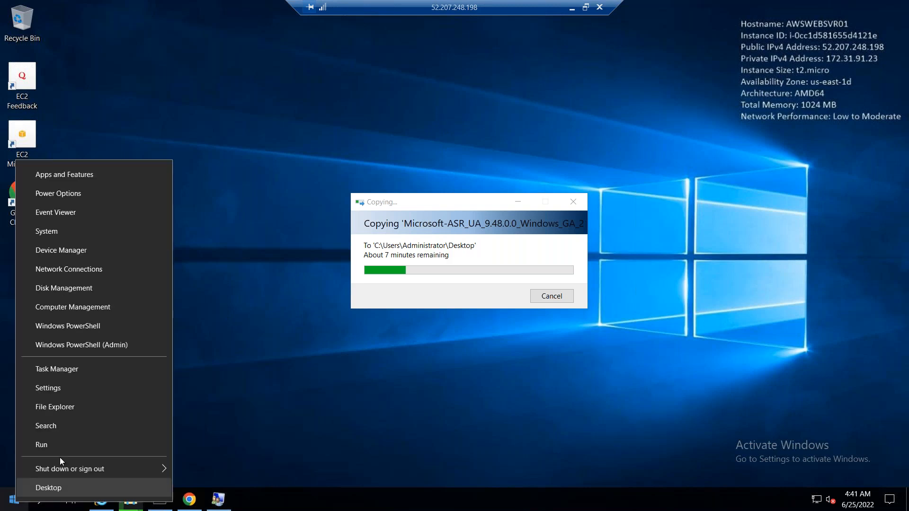
{"action": "left_click", "coordinate": [67, 447]}
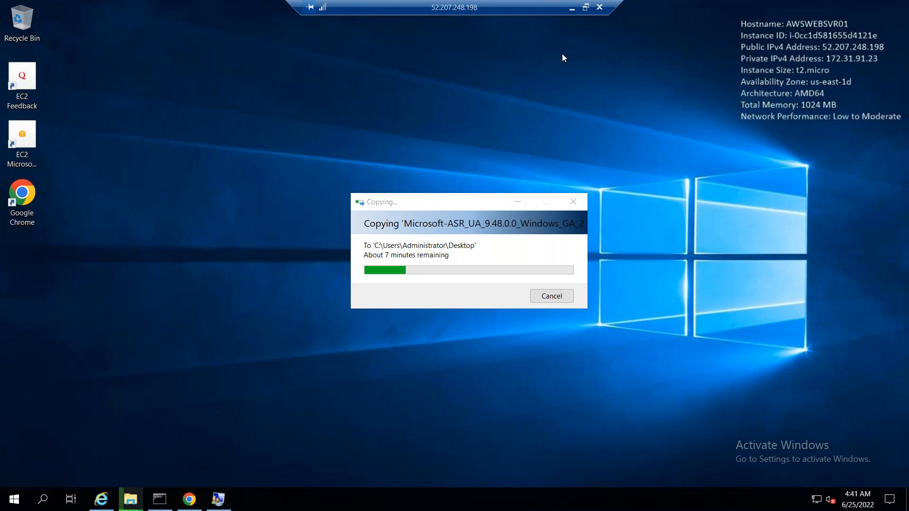
{"action": "left_click", "coordinate": [585, 8]}
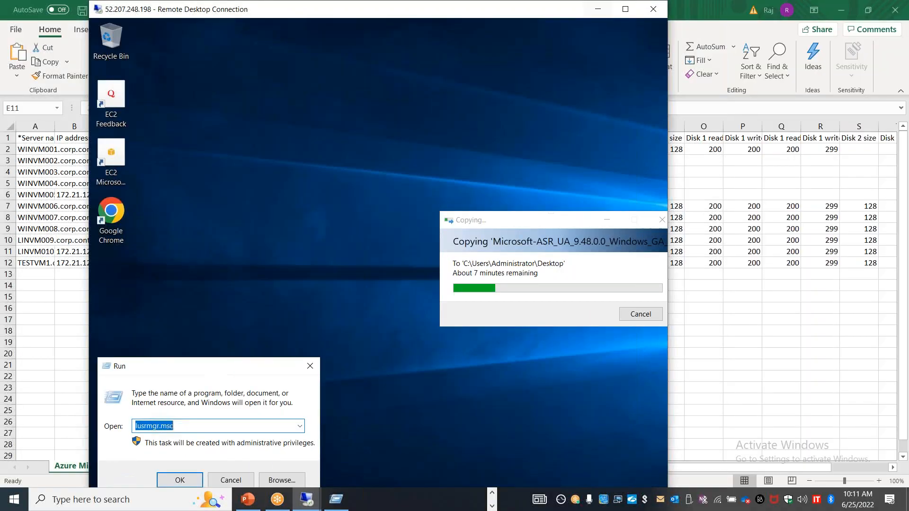
In the CFGPRCSVR01 remote session, open a command prompt with cmd and run ipconfig
{"action": "mouse_move", "coordinate": [305, 505]}
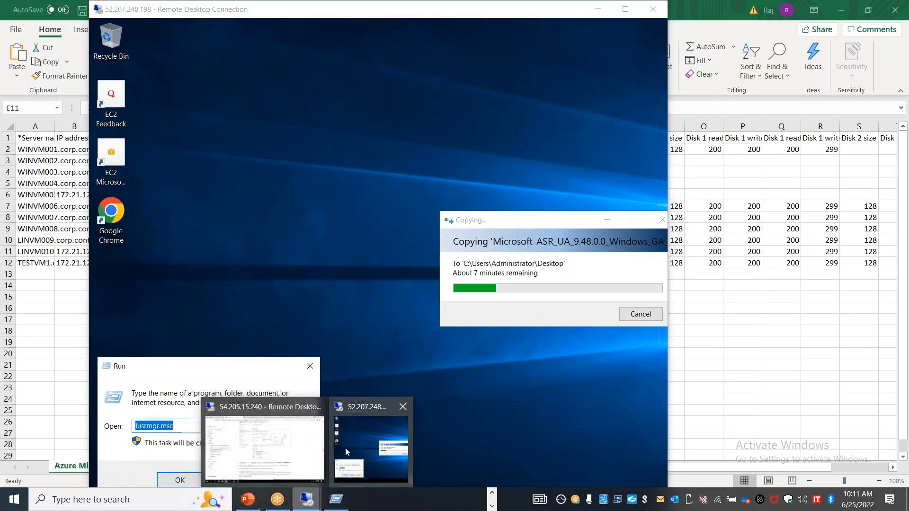
{"action": "left_click", "coordinate": [287, 423]}
{"action": "right_click", "coordinate": [18, 503]}
{"action": "left_click", "coordinate": [44, 446]}
{"action": "type", "text": "cmd"}
{"action": "key", "text": "Return"}
{"action": "type", "text": "ipconfig"}
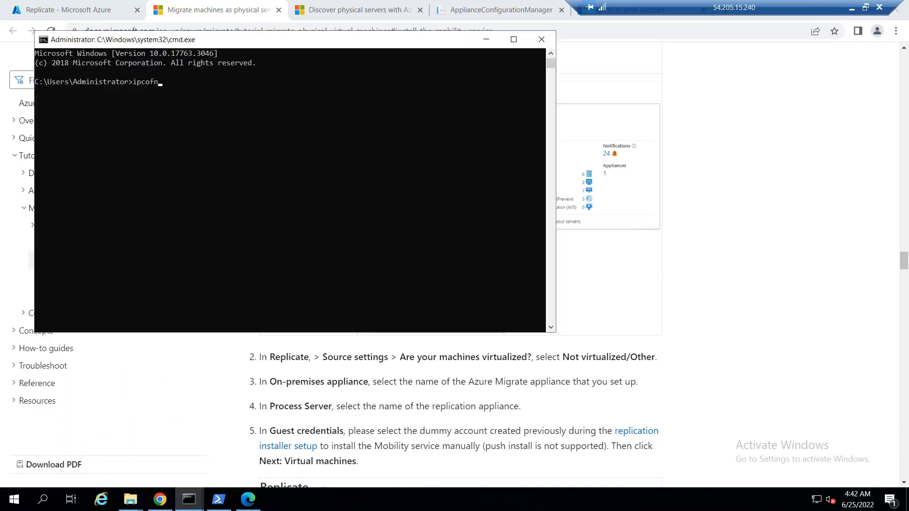
{"action": "key", "text": "BackSpace"}
{"action": "key", "text": "BackSpace"}
{"action": "key", "text": "BackSpace"}
{"action": "key", "text": "BackSpace"}
{"action": "type", "text": "nfig"}
{"action": "key", "text": "Return"}
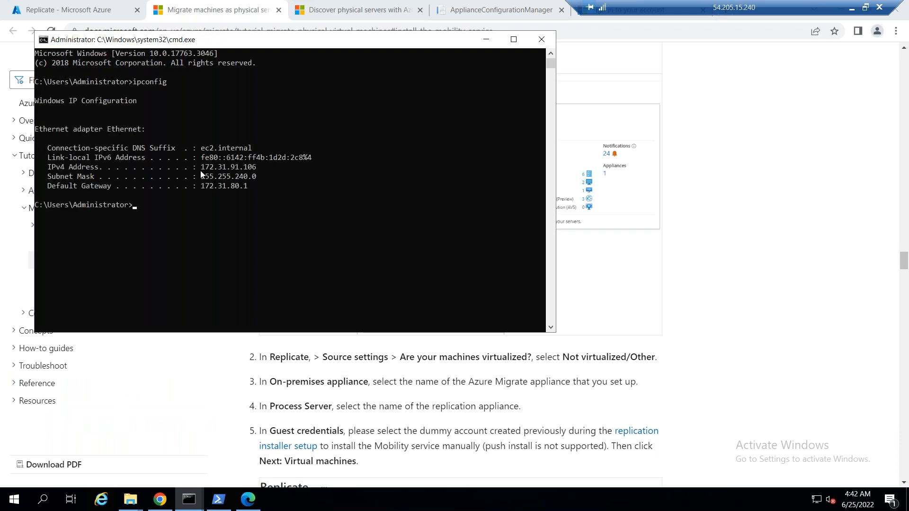
Copy the appliance's IPv4 address and use it to enter \\172.31.91.106\C$\ in AWSWEBSVR01's Run dialog
{"action": "left_click_drag", "start_coordinate": [202, 167], "coordinate": [254, 165]}
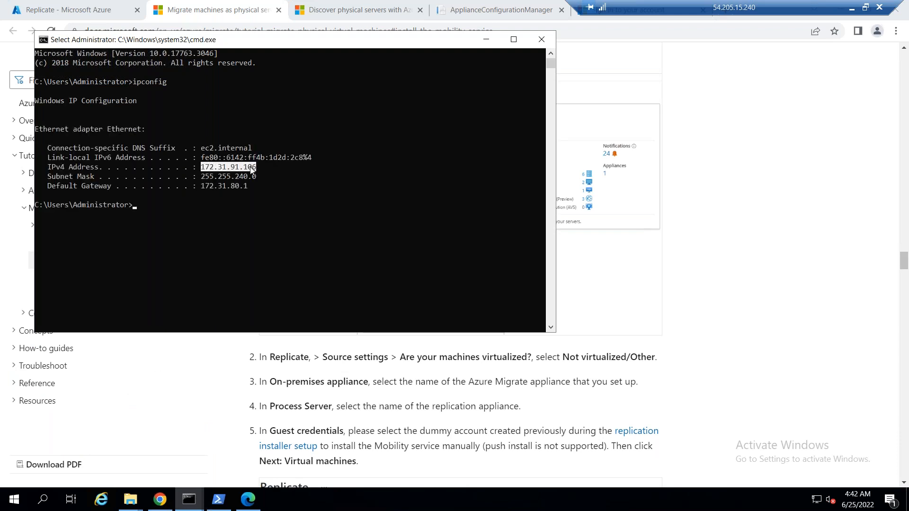
{"action": "right_click", "coordinate": [250, 167]}
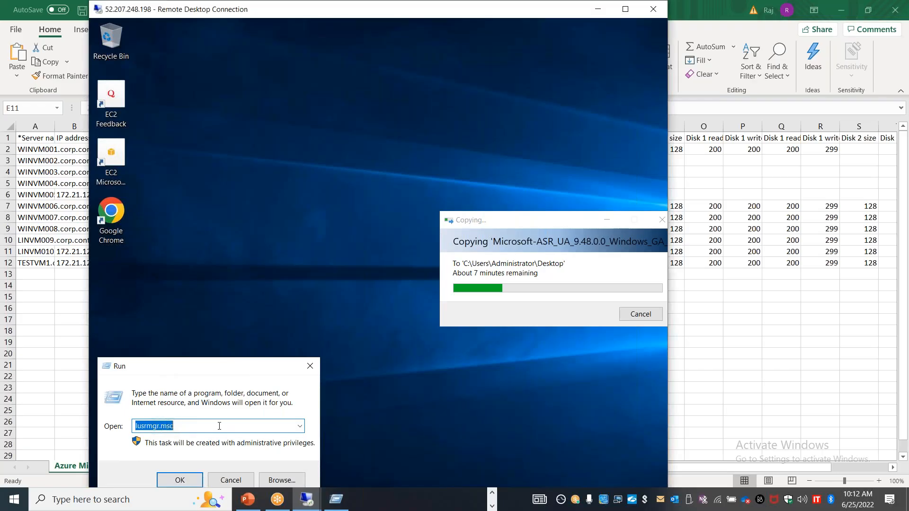
{"action": "left_click", "coordinate": [221, 426]}
{"action": "key", "text": "ctrl+a"}
{"action": "type", "text": "\\"}
{"action": "type", "text": "172.31.91.106"}
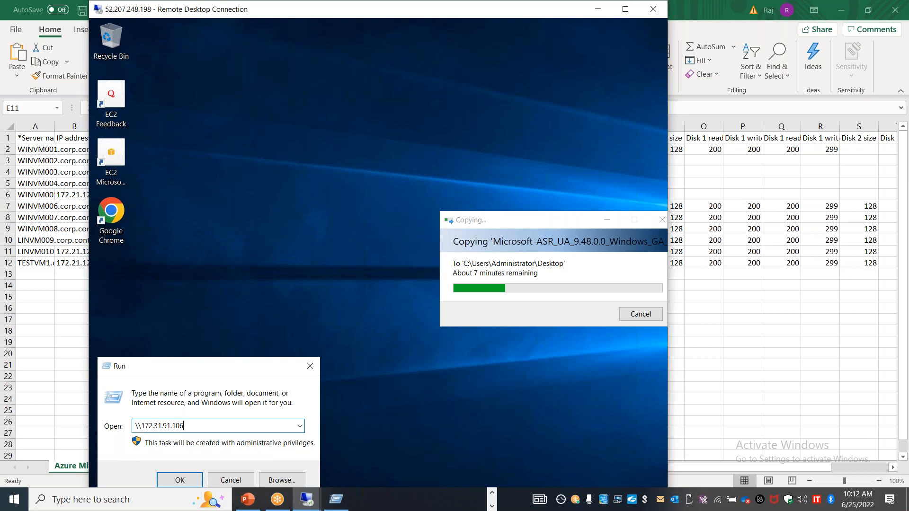
{"action": "type", "text": "\\C$\\"}
Copy ProgramData\ASR\home\svsystems\pushinstallsvc\repository from CFGPRCSVR01's folder path, append it to AWSWEBSVR01's Run path, and open that share
{"action": "mouse_move", "coordinate": [306, 499]}
{"action": "left_click", "coordinate": [289, 408]}
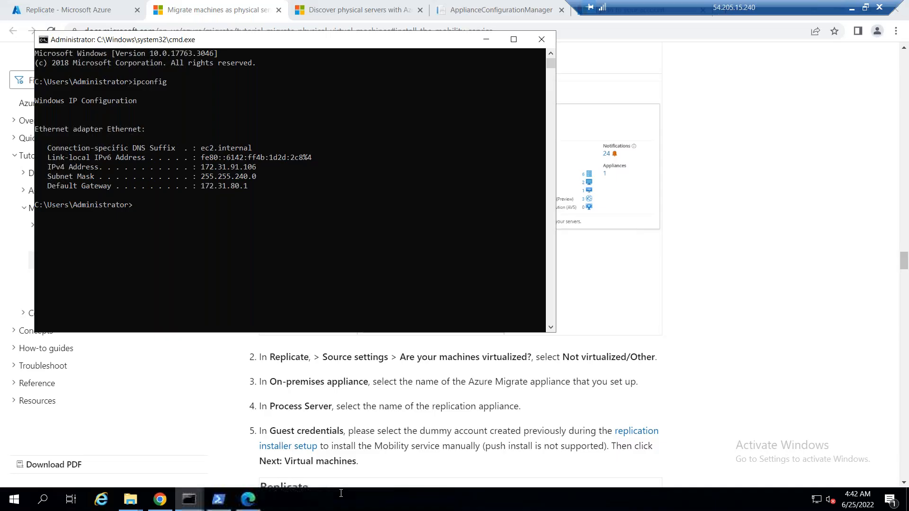
{"action": "left_click", "coordinate": [130, 499]}
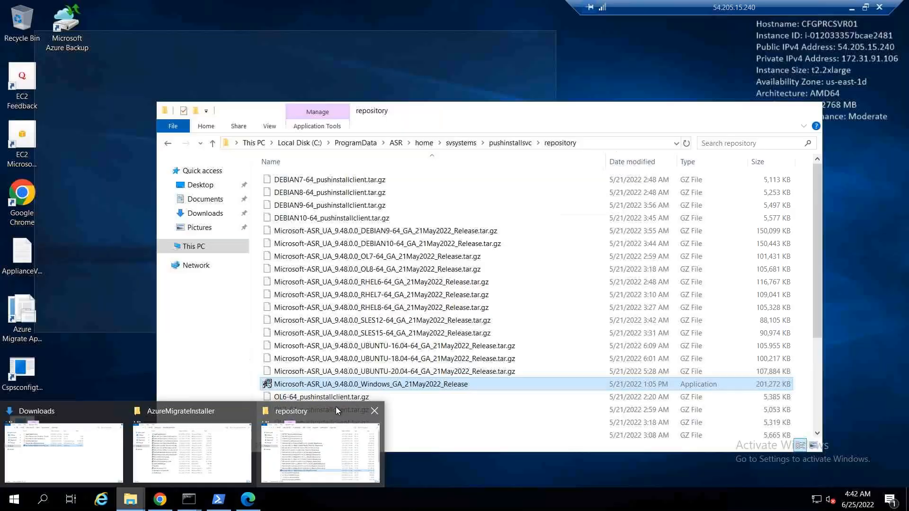
{"action": "left_click", "coordinate": [336, 409]}
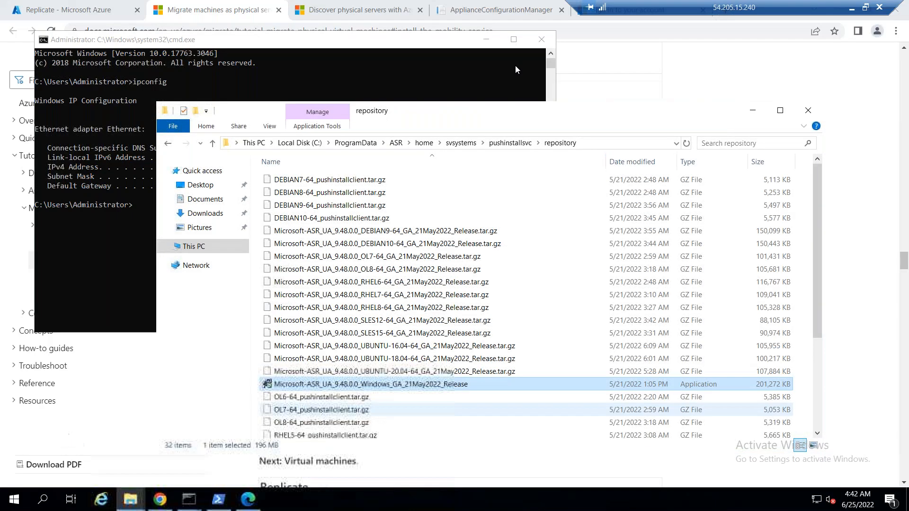
{"action": "left_click", "coordinate": [603, 148]}
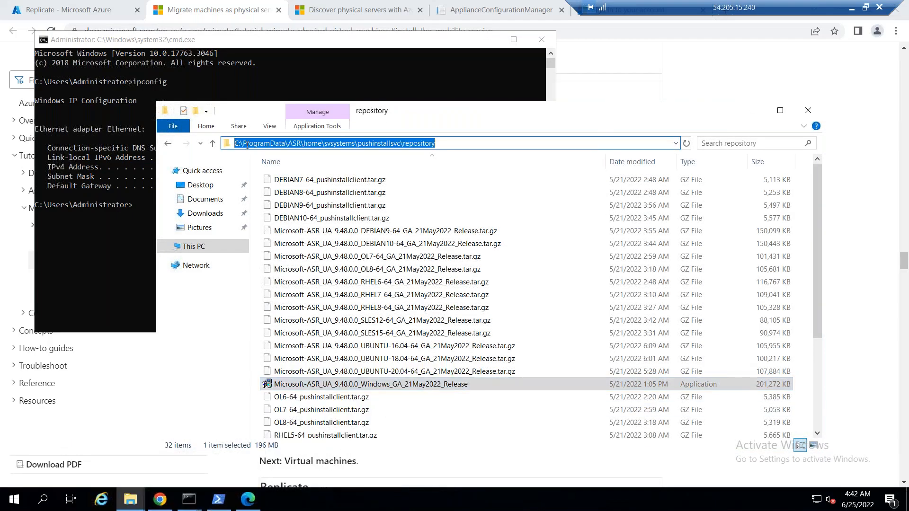
{"action": "left_click", "coordinate": [245, 144]}
{"action": "left_click_drag", "start_coordinate": [245, 144], "coordinate": [468, 144]}
{"action": "left_click", "coordinate": [851, 8]}
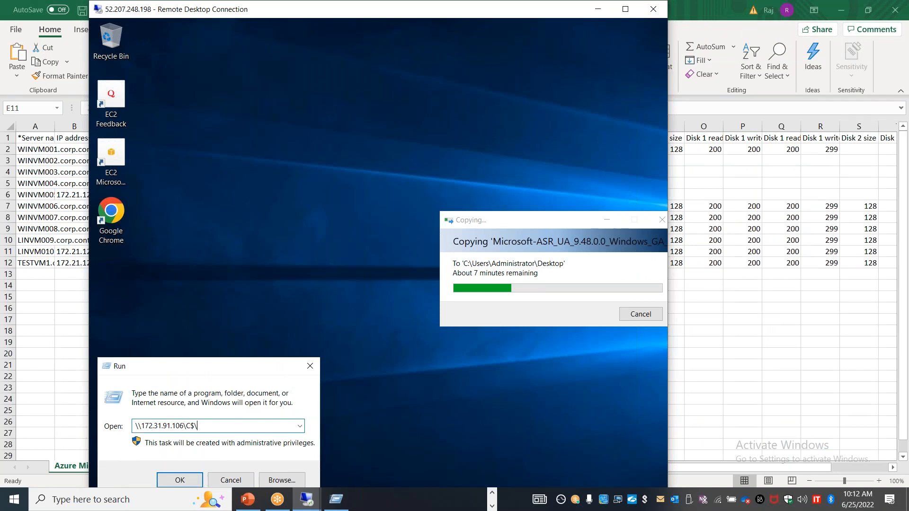
{"action": "key", "text": "ctrl+v"}
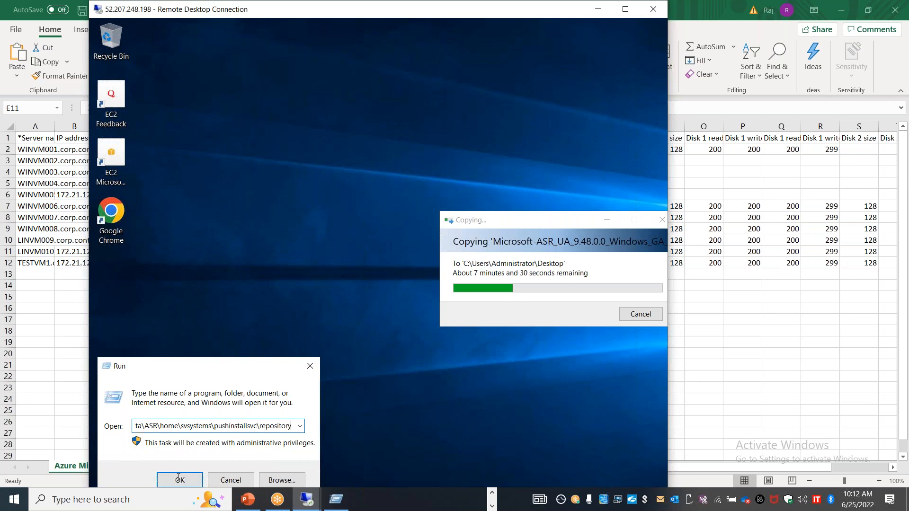
{"action": "left_click", "coordinate": [180, 479]}
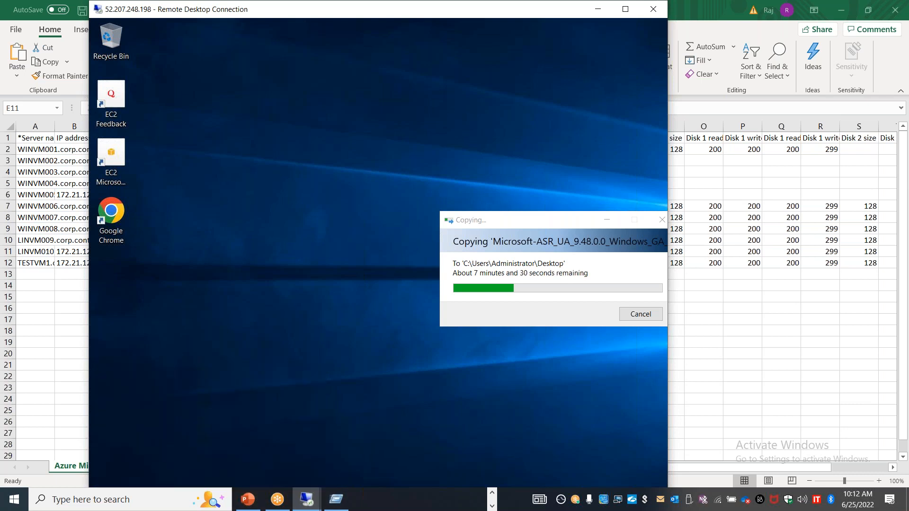
Switch to the untitled Notepad notes on the local computer and copy the saved password for the appliance server
{"action": "left_click", "coordinate": [492, 493]}
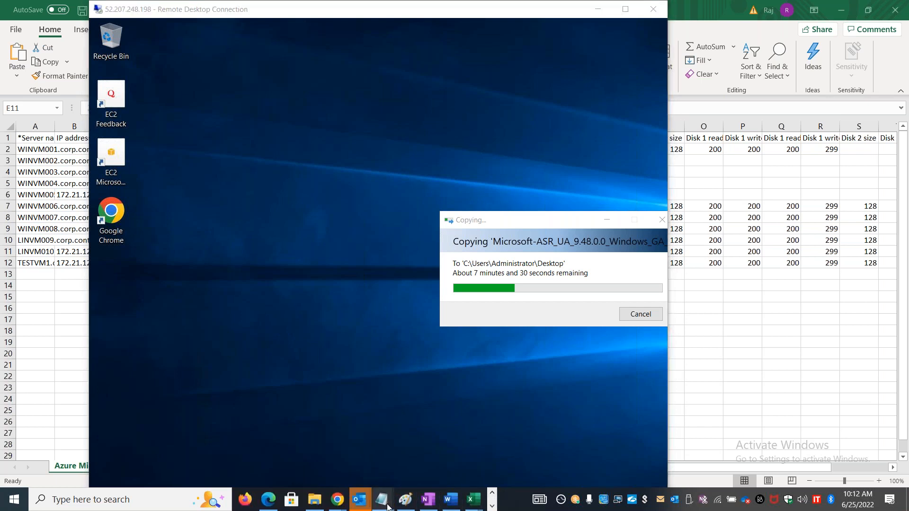
{"action": "mouse_move", "coordinate": [382, 499]}
{"action": "left_click", "coordinate": [574, 471]}
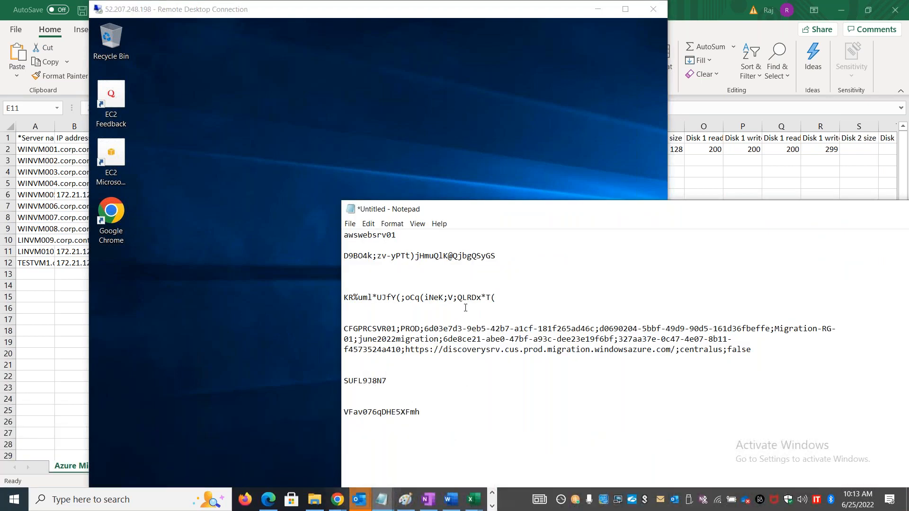
{"action": "left_click_drag", "start_coordinate": [503, 299], "coordinate": [343, 298]}
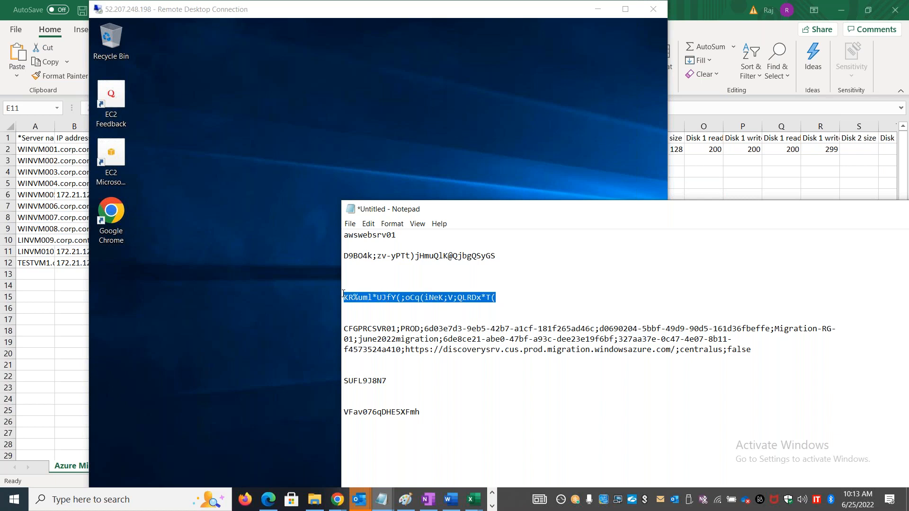
Return to the AWSWEBSVR01 session in full screen, dismiss the file copy error, and cancel the old installer copy
{"action": "left_click", "coordinate": [524, 46]}
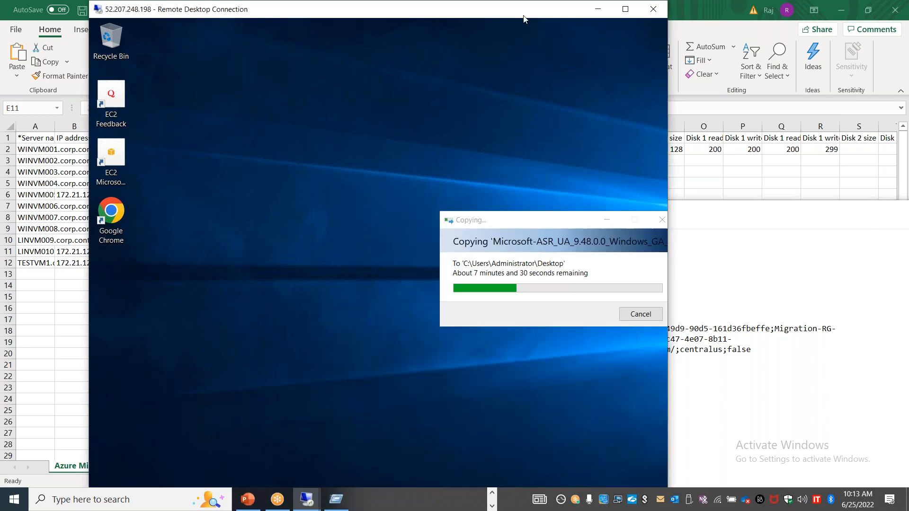
{"action": "left_click", "coordinate": [625, 9]}
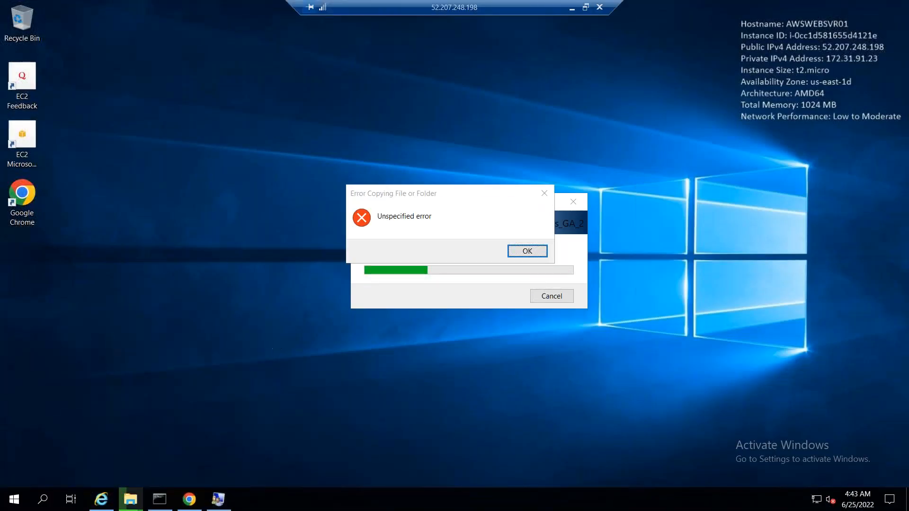
{"action": "left_click", "coordinate": [528, 253]}
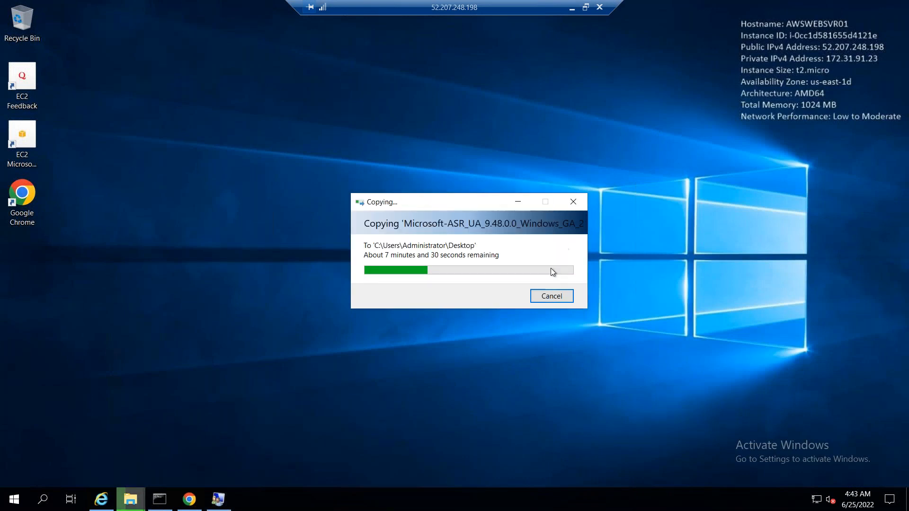
{"action": "left_click", "coordinate": [574, 202]}
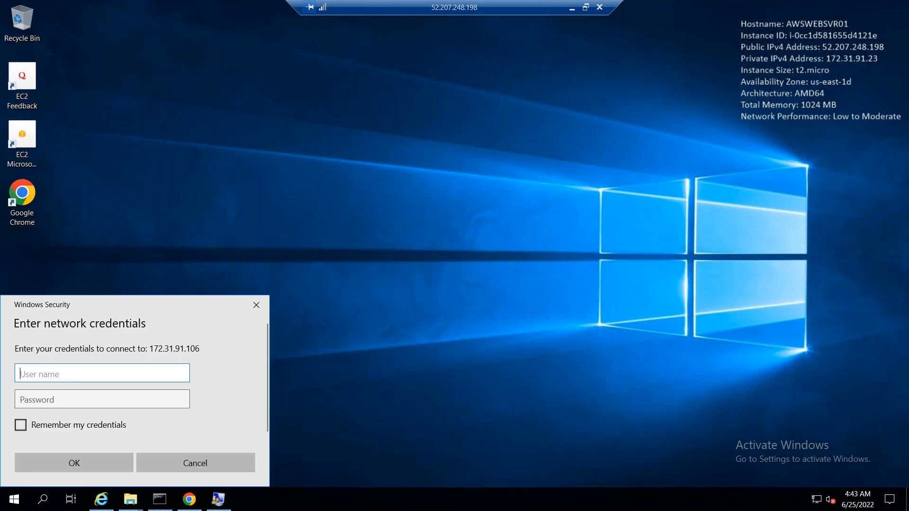
Connect to 172.31.91.106 with the user name Administrator and paste the account password into the network credentials
{"action": "key", "text": "Tab"}
{"action": "key", "text": "ctrl+v"}
{"action": "left_click", "coordinate": [73, 375]}
{"action": "type", "text": "Admi"}
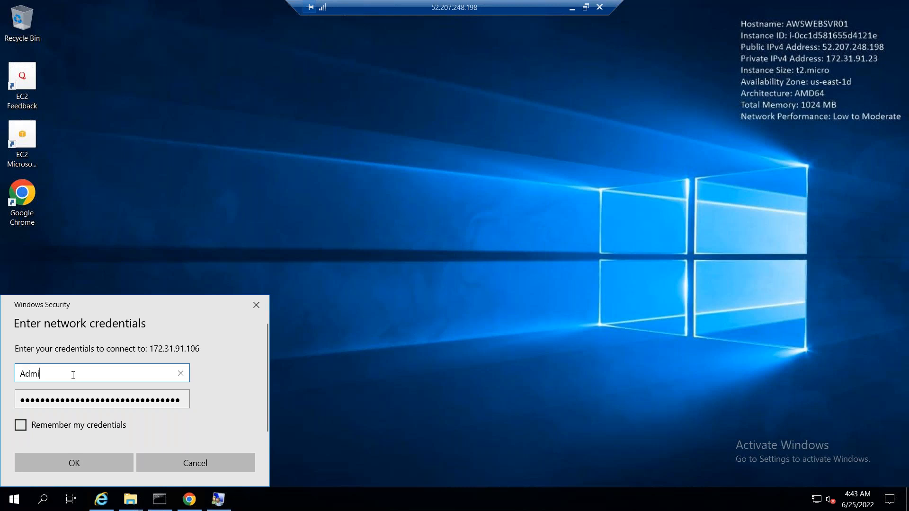
{"action": "type", "text": "nistrator"}
{"action": "left_click", "coordinate": [81, 464]}
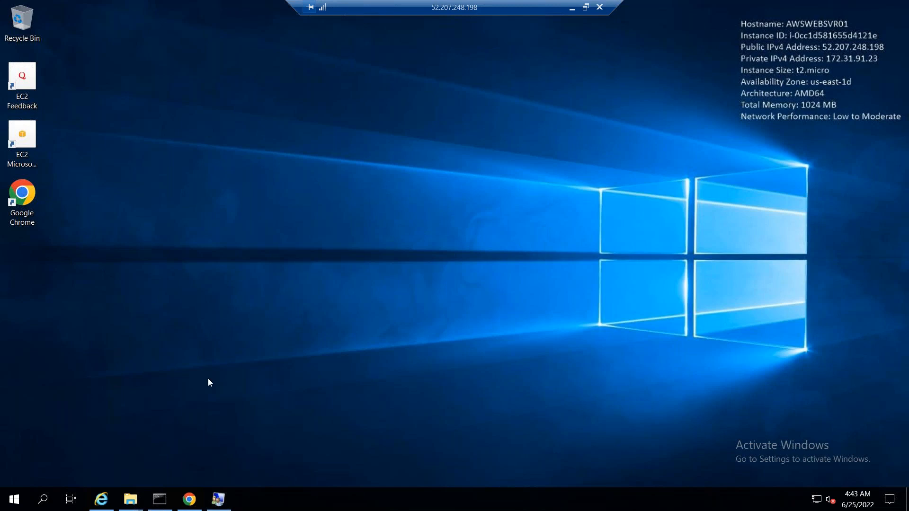
In the shared repository folder, copy the Microsoft-ASR_UA_9.48.0.0_Windows_GA installer application
{"action": "left_click", "coordinate": [130, 498]}
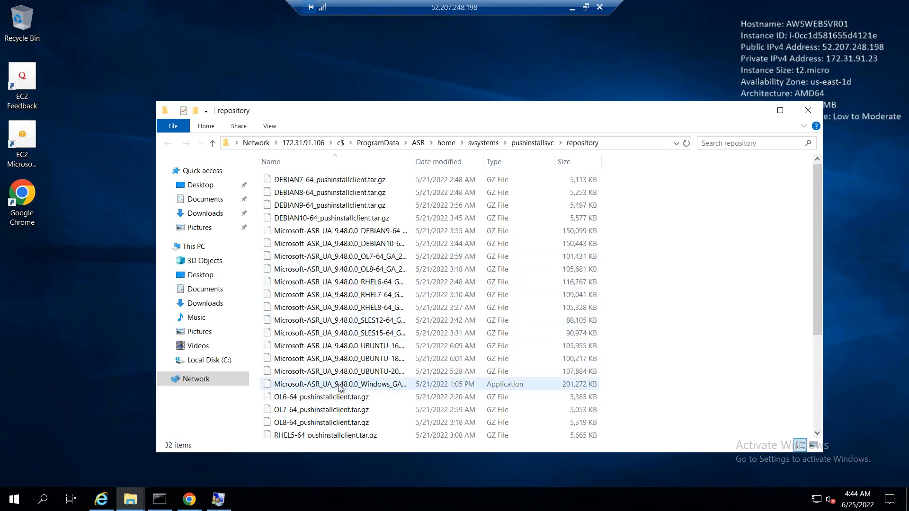
{"action": "left_click", "coordinate": [340, 387]}
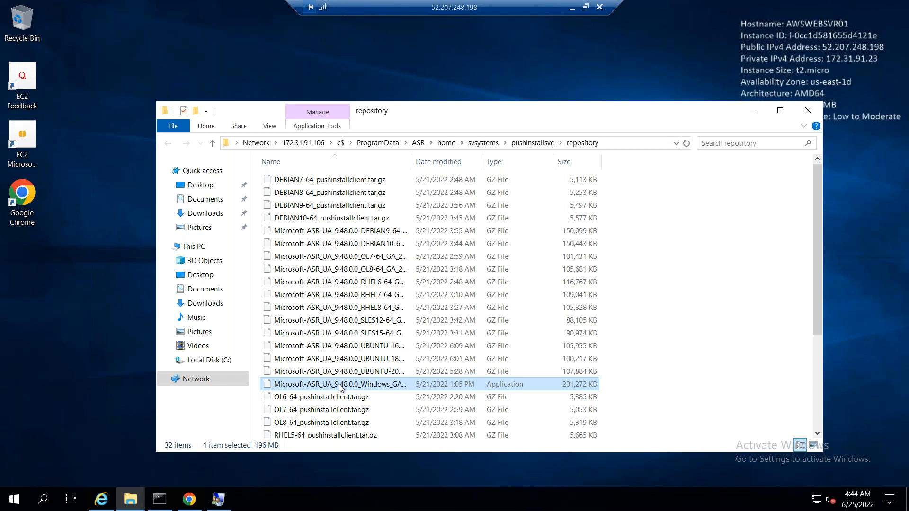
{"action": "right_click", "coordinate": [340, 387]}
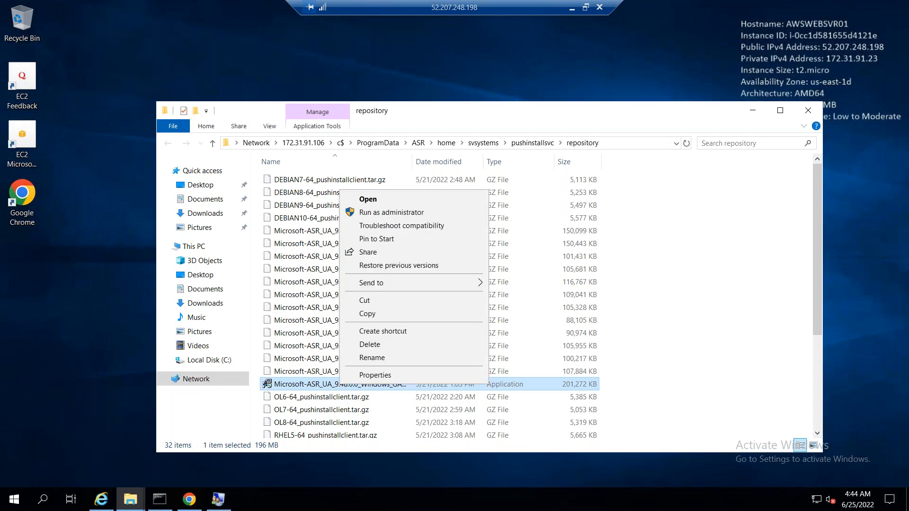
{"action": "left_click", "coordinate": [382, 315]}
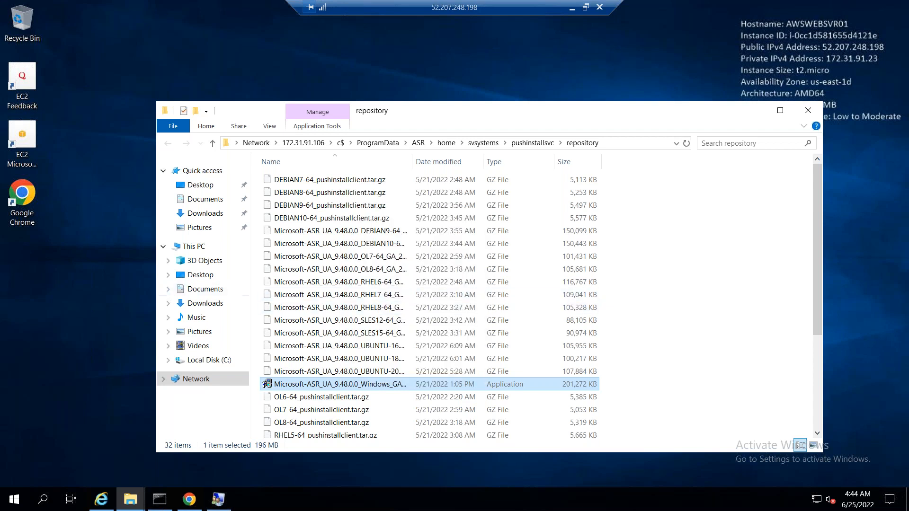
Paste the installer onto the AWSWEBSVR01 desktop, minimize the repository folder, and expand the copy progress details
{"action": "right_click", "coordinate": [59, 274]}
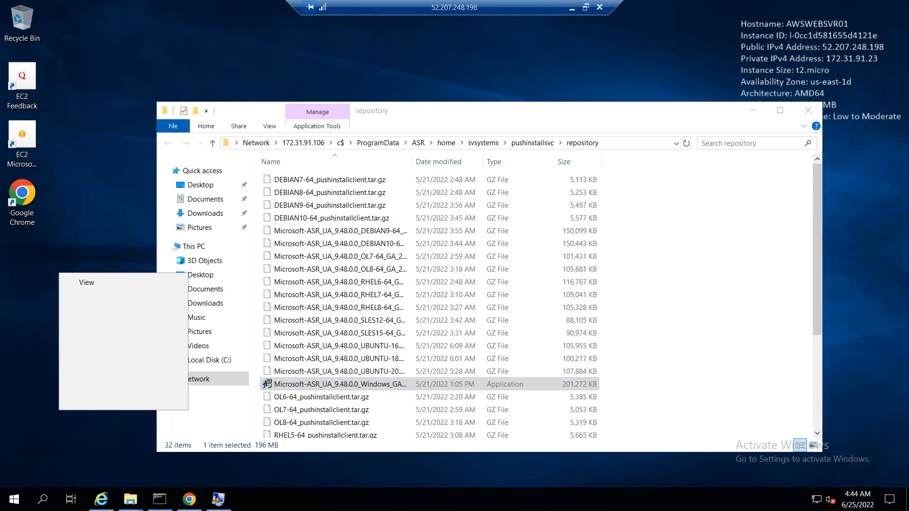
{"action": "left_click", "coordinate": [88, 326]}
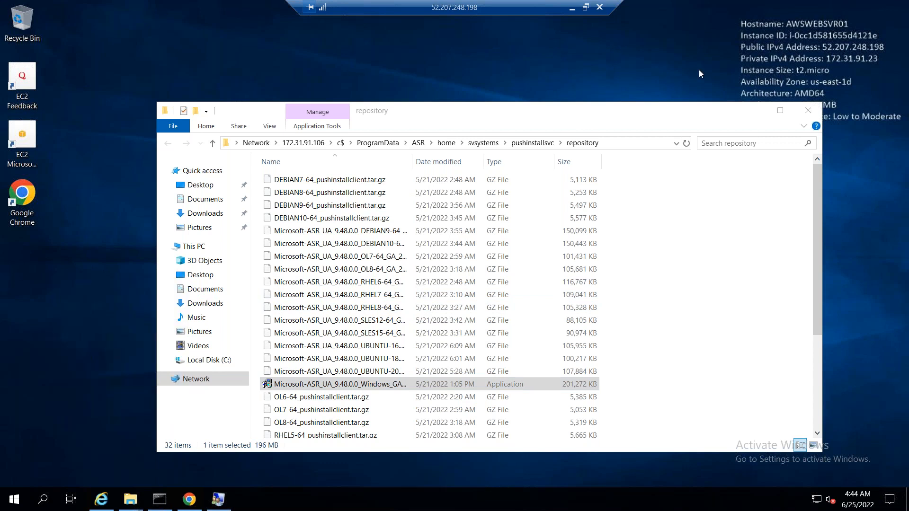
{"action": "left_click", "coordinate": [751, 109]}
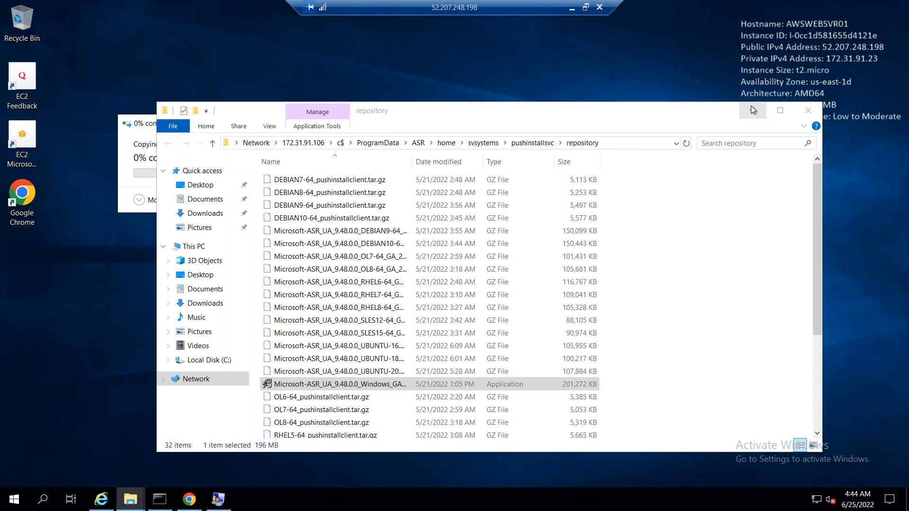
{"action": "left_click", "coordinate": [752, 110]}
{"action": "left_click", "coordinate": [140, 200]}
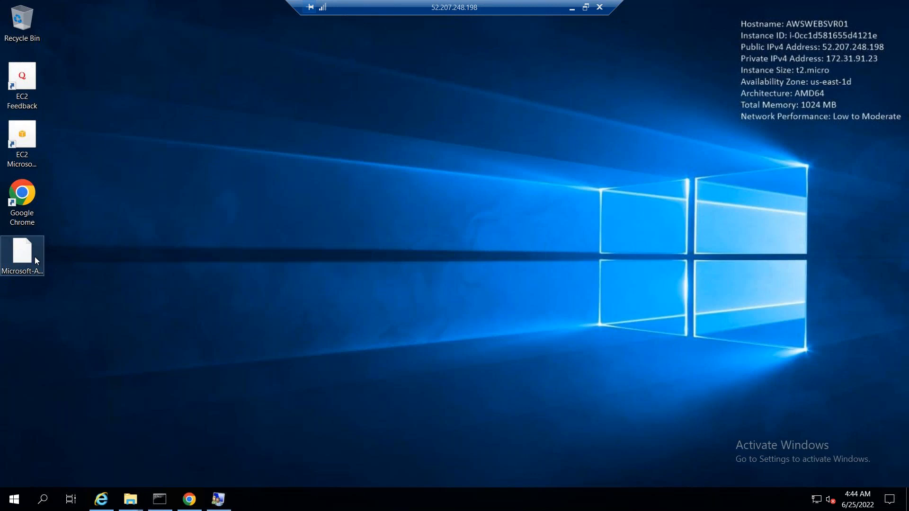
Move the Microsoft-ASR_UA_9.48.0.0 installer aside on the AWSWEBSVR01 desktop and launch it
{"action": "left_click_drag", "start_coordinate": [35, 257], "coordinate": [71, 258]}
{"action": "double_click", "coordinate": [70, 258]}
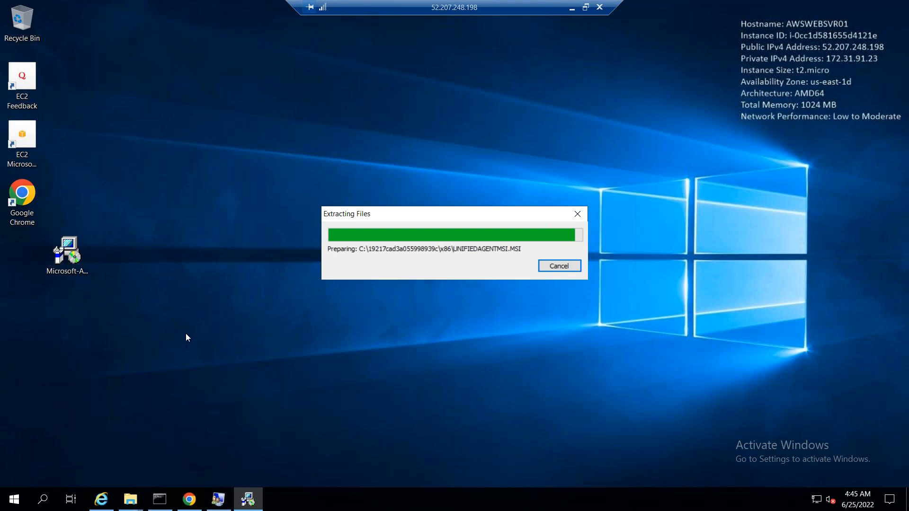
Open the C:\inetpub\wwwroot folder and move the Extracting Files window clear of it
{"action": "left_click", "coordinate": [128, 500]}
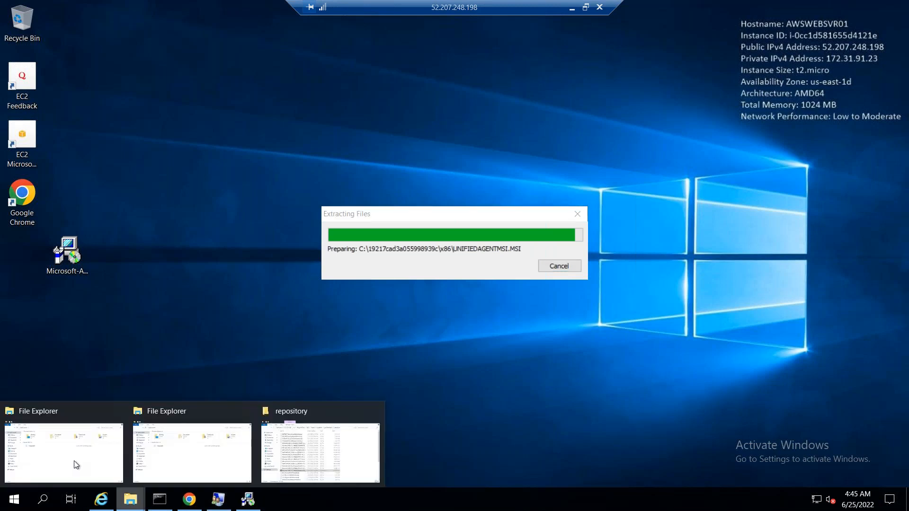
{"action": "left_click", "coordinate": [74, 461]}
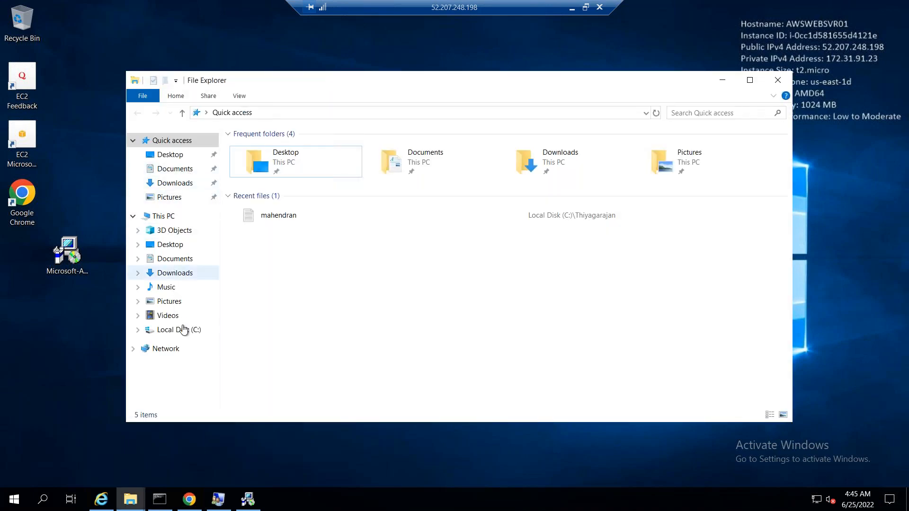
{"action": "left_click", "coordinate": [185, 330]}
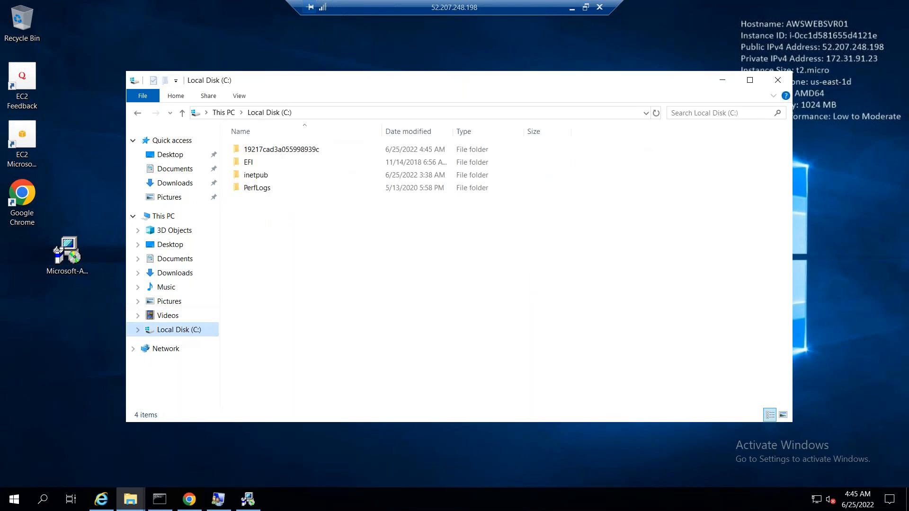
{"action": "left_click", "coordinate": [265, 179]}
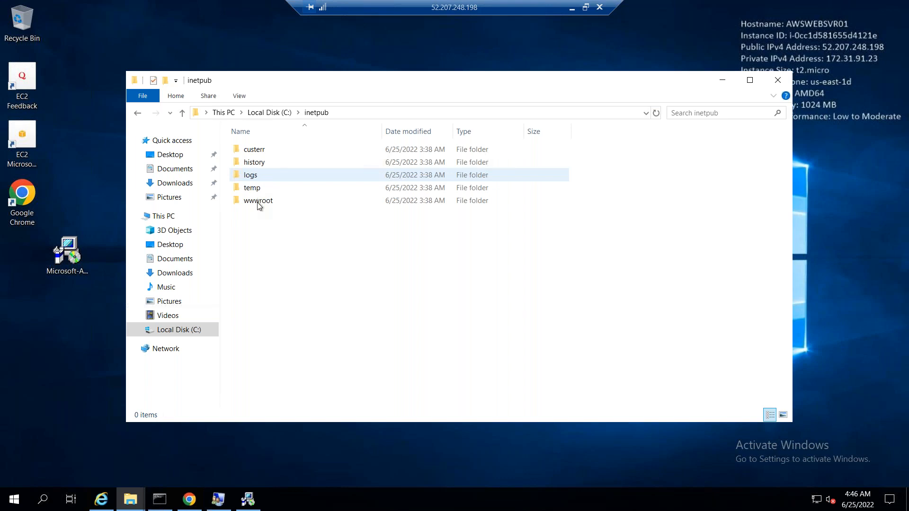
{"action": "double_click", "coordinate": [259, 205]}
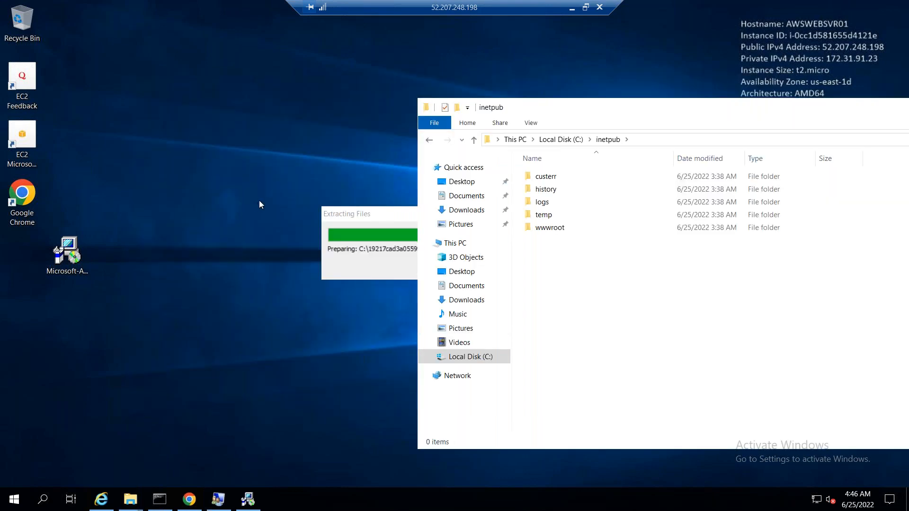
{"action": "left_click", "coordinate": [552, 231]}
{"action": "left_click", "coordinate": [551, 231]}
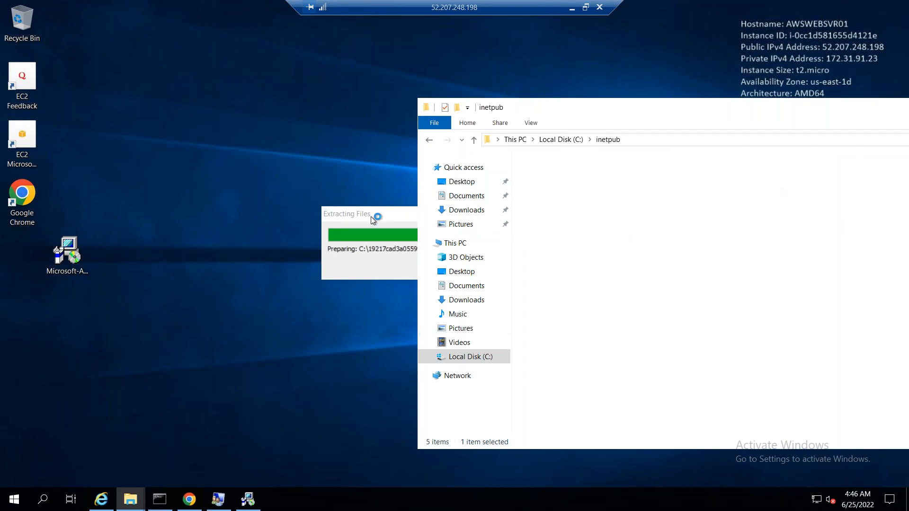
{"action": "left_click", "coordinate": [382, 210]}
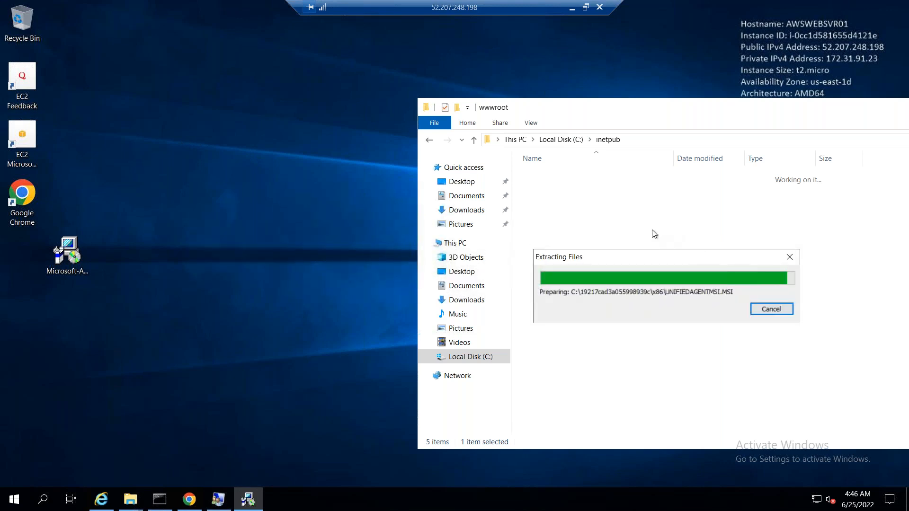
{"action": "left_click_drag", "start_coordinate": [335, 232], "coordinate": [241, 180]}
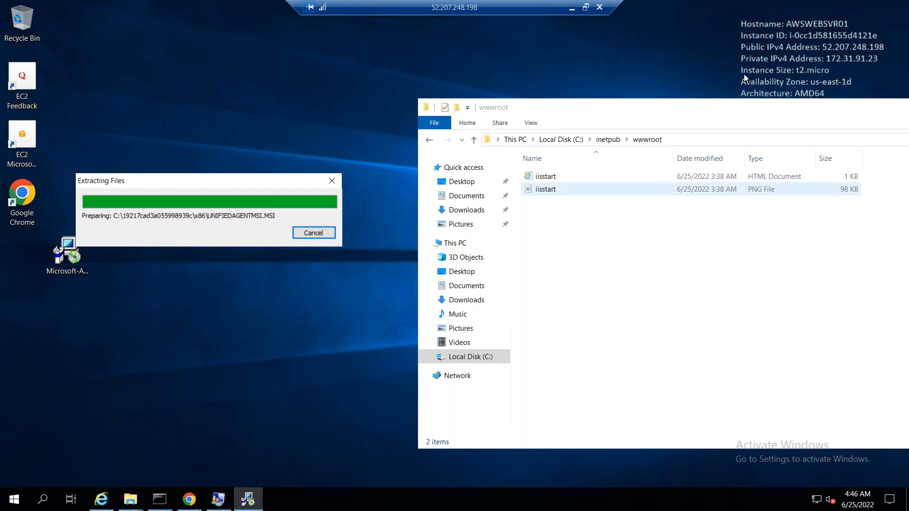
Open the iisstart PNG file from the wwwroot folder for editing in Paint
{"action": "left_click", "coordinate": [551, 194]}
{"action": "left_click", "coordinate": [551, 194]}
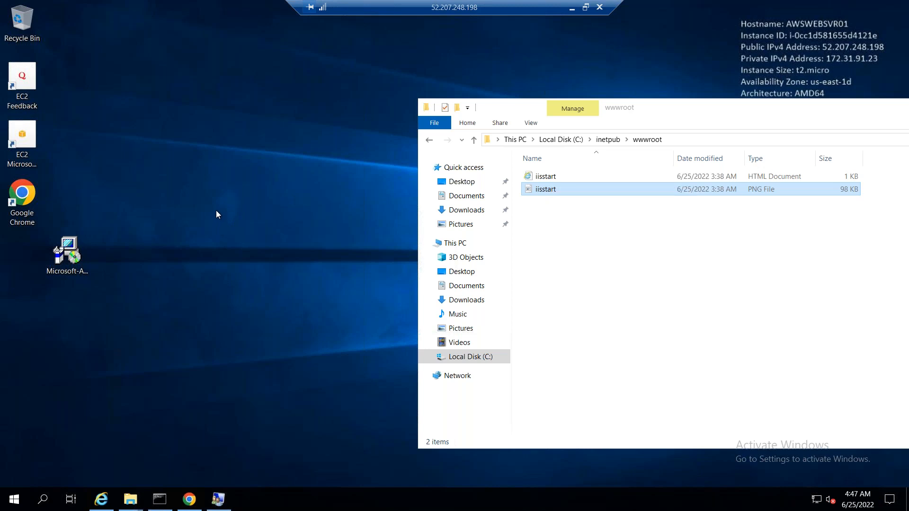
{"action": "right_click", "coordinate": [551, 190]}
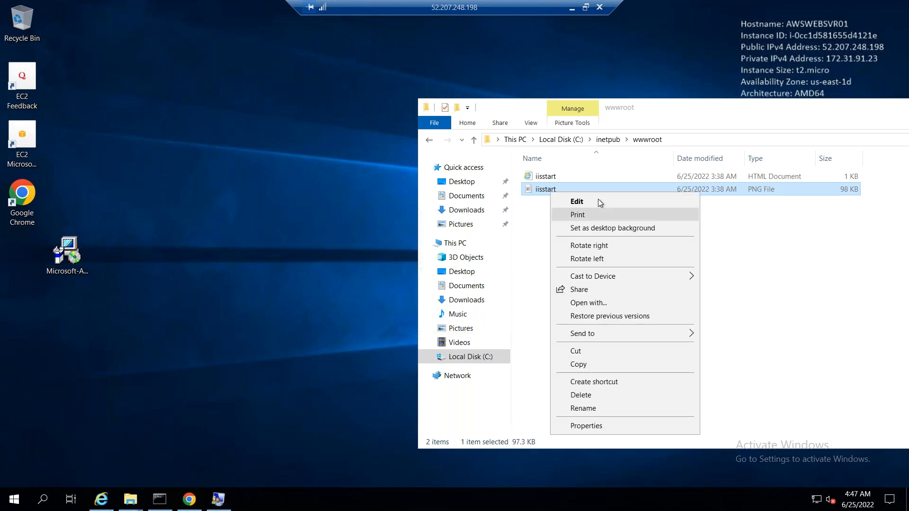
{"action": "left_click", "coordinate": [598, 201]}
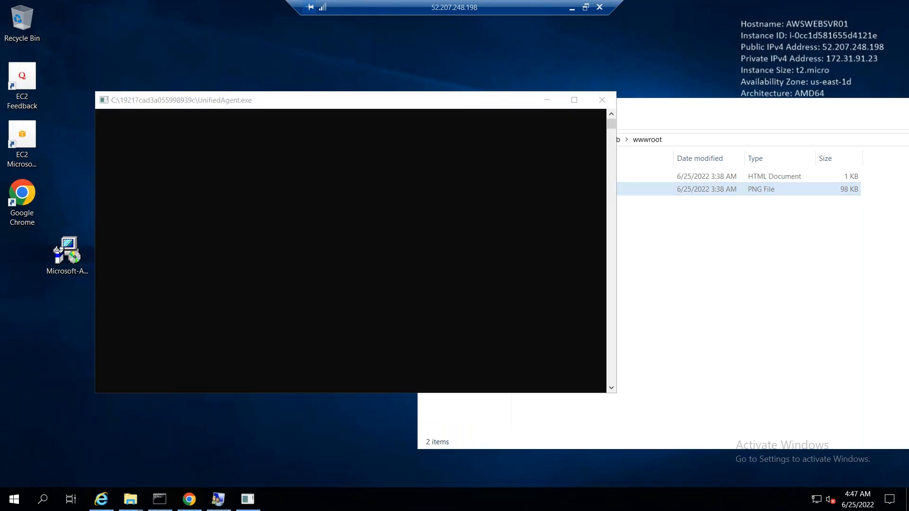
{"action": "right_click", "coordinate": [590, 189]}
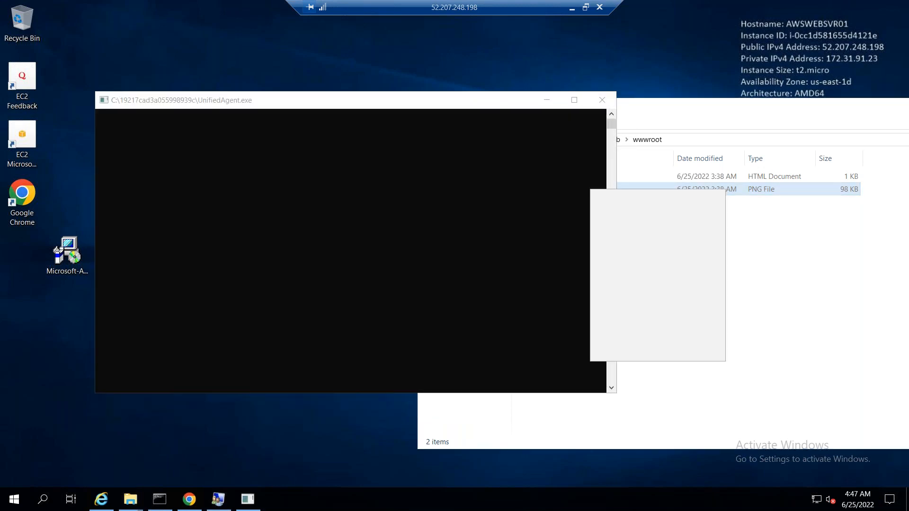
{"action": "left_click", "coordinate": [808, 265]}
{"action": "left_click", "coordinate": [654, 192]}
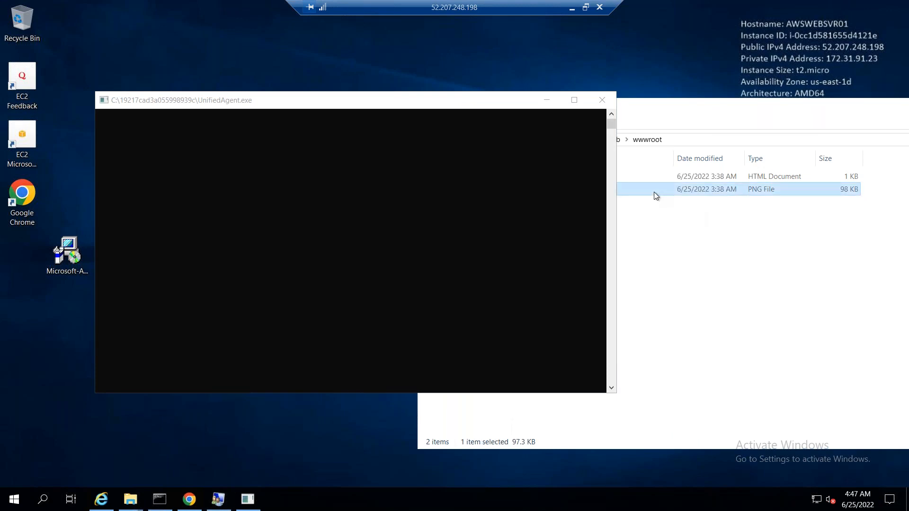
{"action": "right_click", "coordinate": [656, 195]}
{"action": "left_click", "coordinate": [680, 202]}
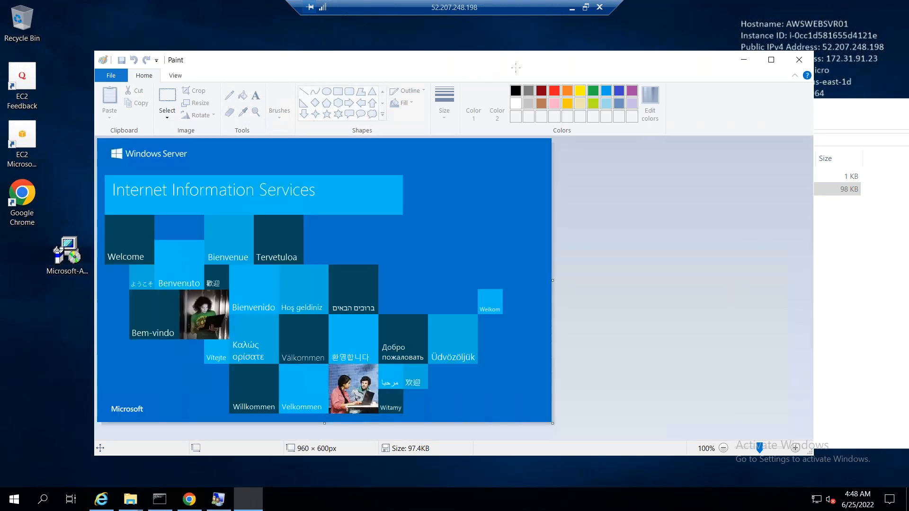
Handwrite "AWS" in yellow, "2" in black and "AZURE" in orange on the blank blue area beside the Internet Information Services banner
{"action": "left_click", "coordinate": [580, 94]}
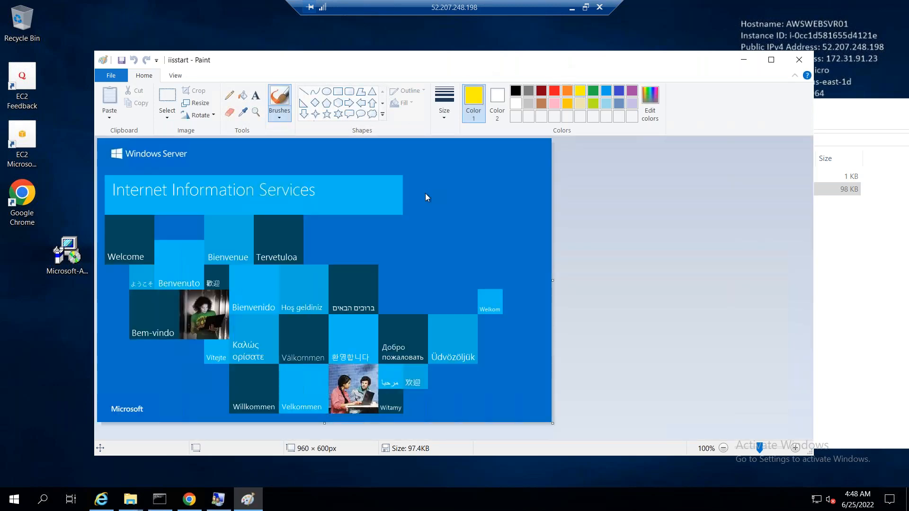
{"action": "mouse_move", "coordinate": [429, 213]}
{"action": "left_mouse_down"}
{"action": "mouse_move", "coordinate": [456, 196]}
{"action": "mouse_move", "coordinate": [447, 178]}
{"action": "mouse_move", "coordinate": [419, 185]}
{"action": "left_mouse_up"}
{"action": "mouse_move", "coordinate": [466, 168]}
{"action": "left_mouse_down"}
{"action": "mouse_move", "coordinate": [487, 174]}
{"action": "mouse_move", "coordinate": [491, 147]}
{"action": "mouse_move", "coordinate": [512, 155]}
{"action": "mouse_move", "coordinate": [504, 167]}
{"action": "left_mouse_up"}
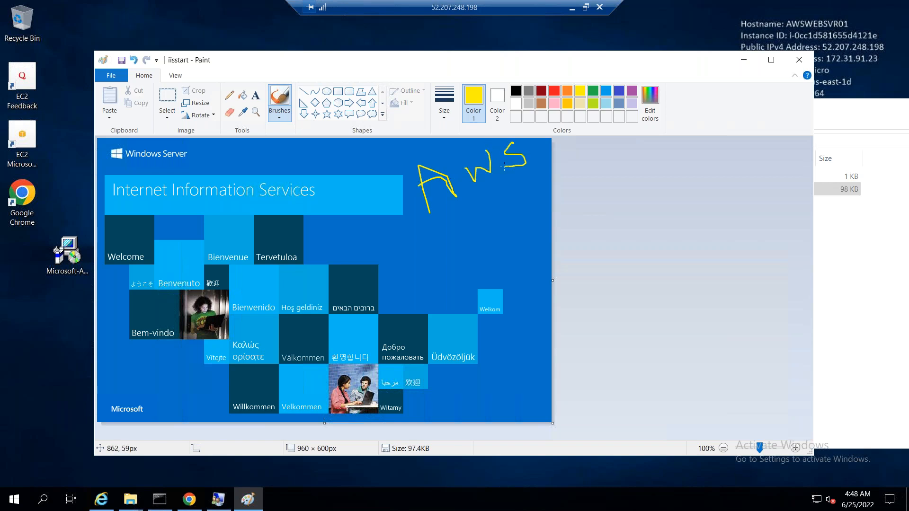
{"action": "left_click", "coordinate": [516, 90]}
{"action": "mouse_move", "coordinate": [462, 210]}
{"action": "left_mouse_down"}
{"action": "mouse_move", "coordinate": [483, 231]}
{"action": "mouse_move", "coordinate": [476, 240]}
{"action": "mouse_move", "coordinate": [509, 225]}
{"action": "left_mouse_up"}
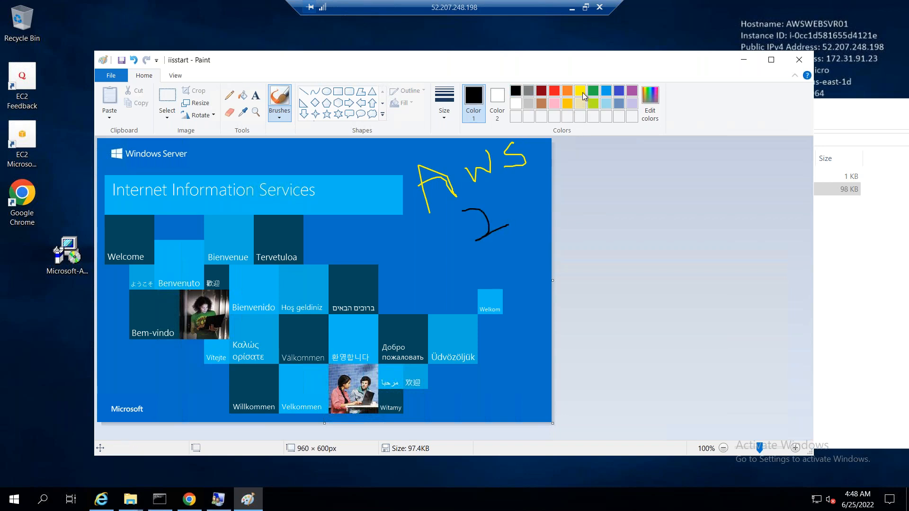
{"action": "left_click", "coordinate": [566, 92]}
{"action": "mouse_move", "coordinate": [450, 287]}
{"action": "left_mouse_down"}
{"action": "mouse_move", "coordinate": [465, 272]}
{"action": "mouse_move", "coordinate": [460, 263]}
{"action": "mouse_move", "coordinate": [489, 254]}
{"action": "mouse_move", "coordinate": [488, 273]}
{"action": "mouse_move", "coordinate": [514, 256]}
{"action": "mouse_move", "coordinate": [517, 234]}
{"action": "mouse_move", "coordinate": [532, 242]}
{"action": "left_mouse_up"}
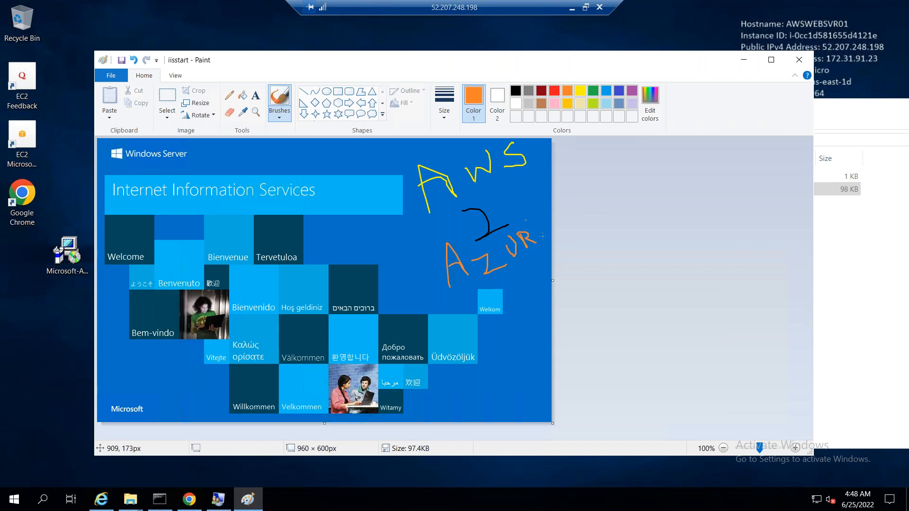
{"action": "left_click_drag", "start_coordinate": [548, 234], "coordinate": [537, 227]}
Close the iisstart image, saving the changes, and minimize the wwwroot folder window
{"action": "left_click", "coordinate": [799, 60]}
{"action": "left_click", "coordinate": [424, 269]}
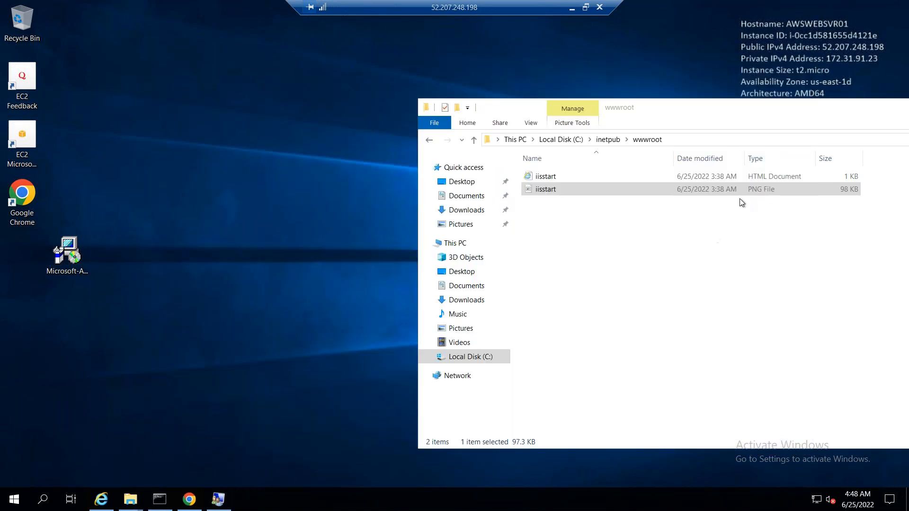
{"action": "left_click", "coordinate": [841, 110]}
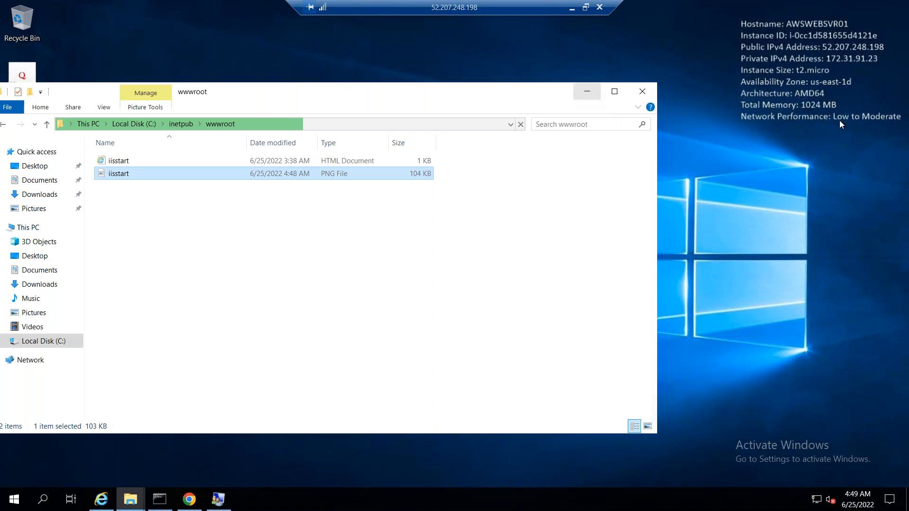
{"action": "left_click", "coordinate": [587, 95]}
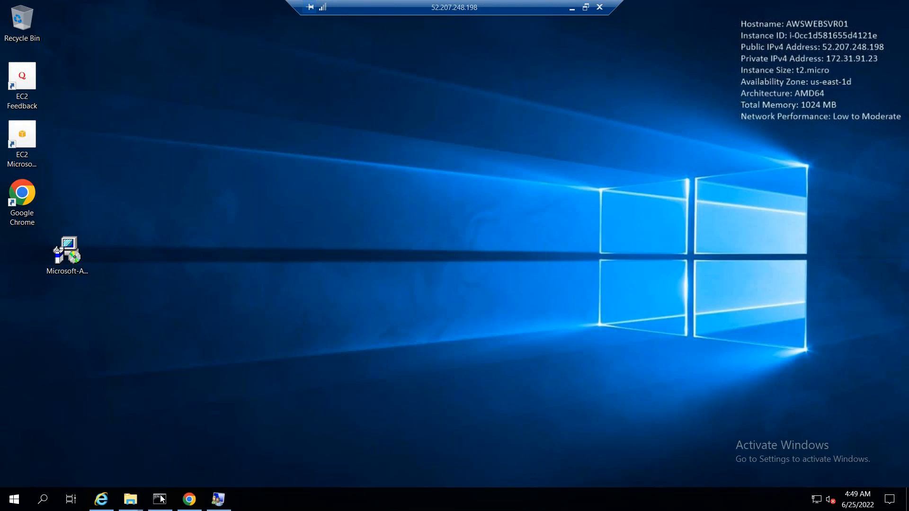
Select the Microsoft-ASR_UA_9.48.0.0_Windows_GA_21May2022_Release installer on the desktop
{"action": "left_click", "coordinate": [69, 244]}
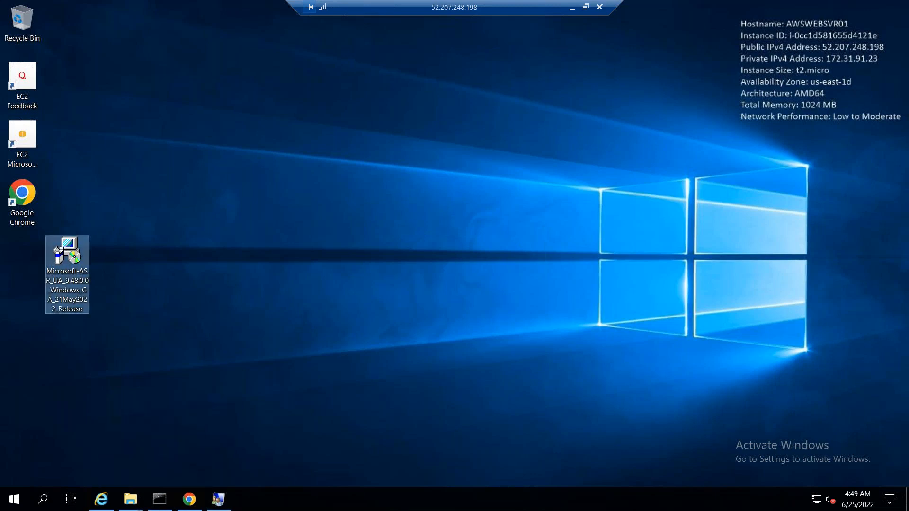
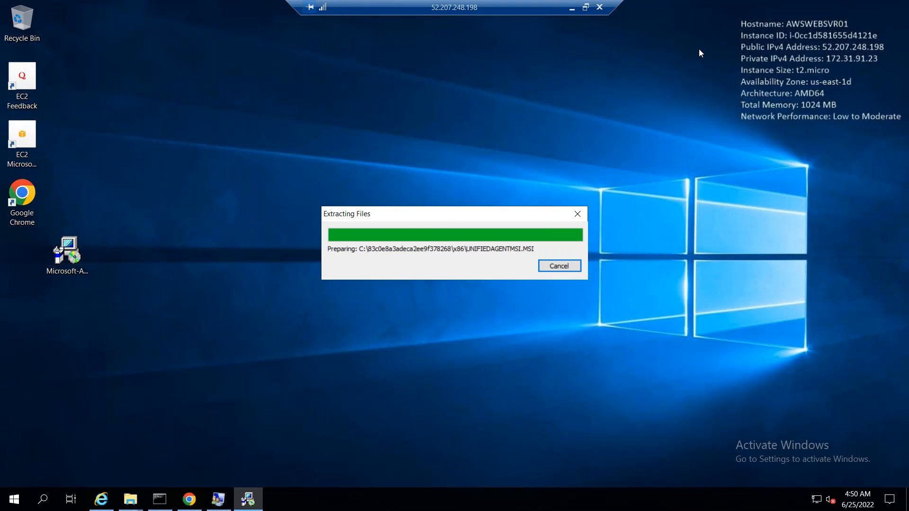
Leave the remote session and look through the recordings in the SESSION RECORDING folder in Google Drive
{"action": "left_click", "coordinate": [572, 7]}
{"action": "left_click", "coordinate": [492, 493]}
{"action": "left_click", "coordinate": [337, 499]}
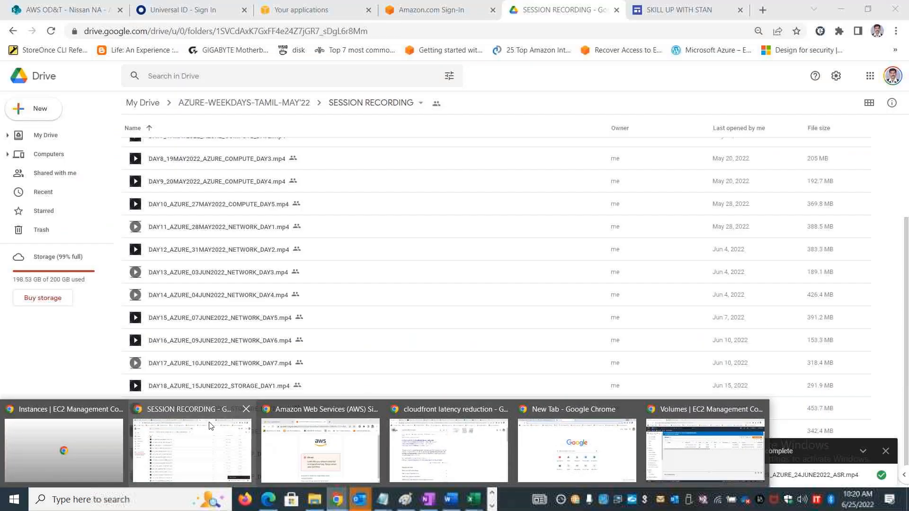
{"action": "left_click", "coordinate": [210, 427]}
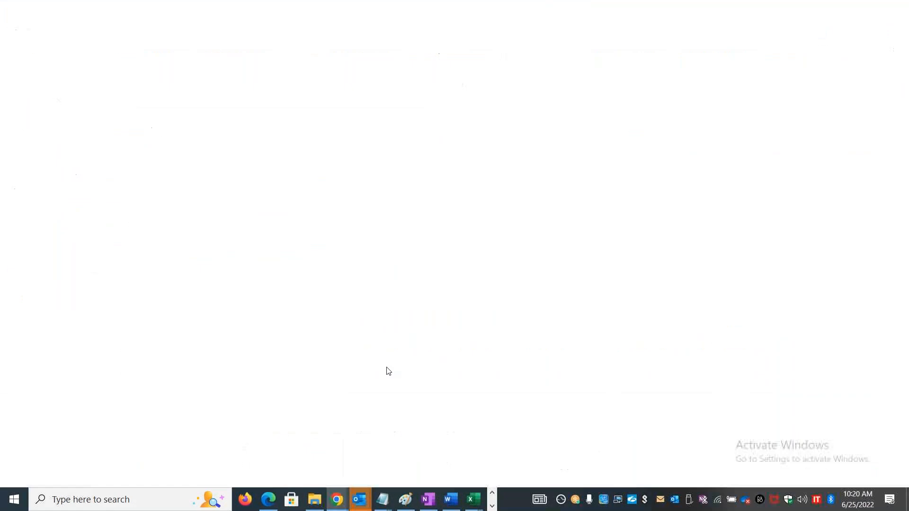
{"action": "scroll", "coordinate": [383, 374], "scroll_direction": "down", "scroll_amount": 3}
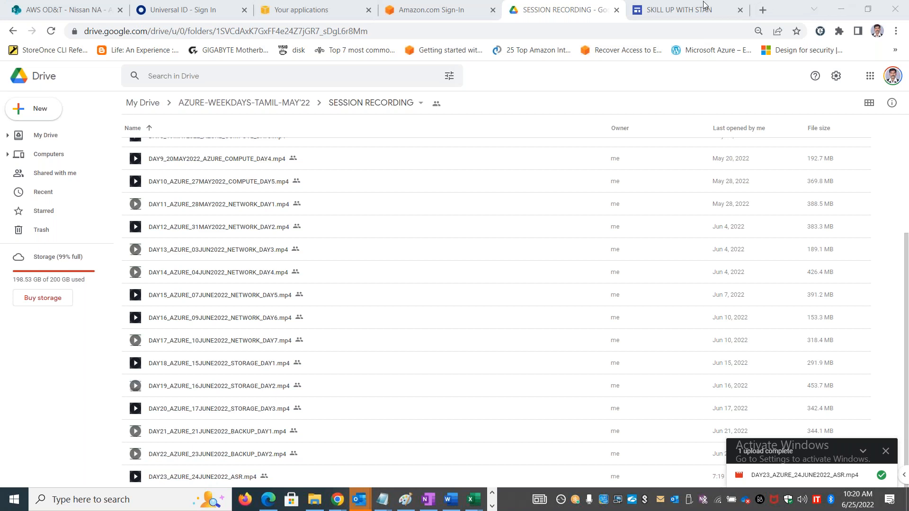
{"action": "left_click", "coordinate": [839, 6]}
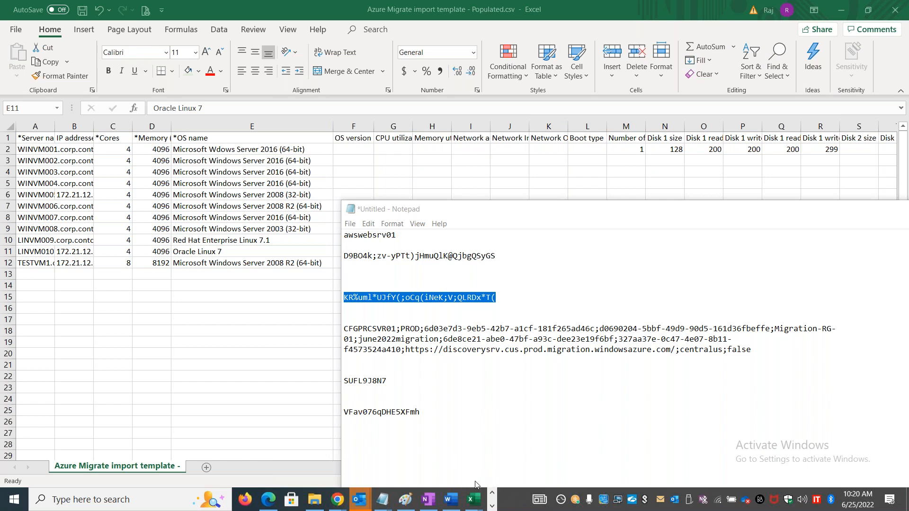
Return to the AWSWEBSVR01 remote session, dismiss the extra Unified Agent message and start installing the mobility service at the default location
{"action": "left_click", "coordinate": [492, 506]}
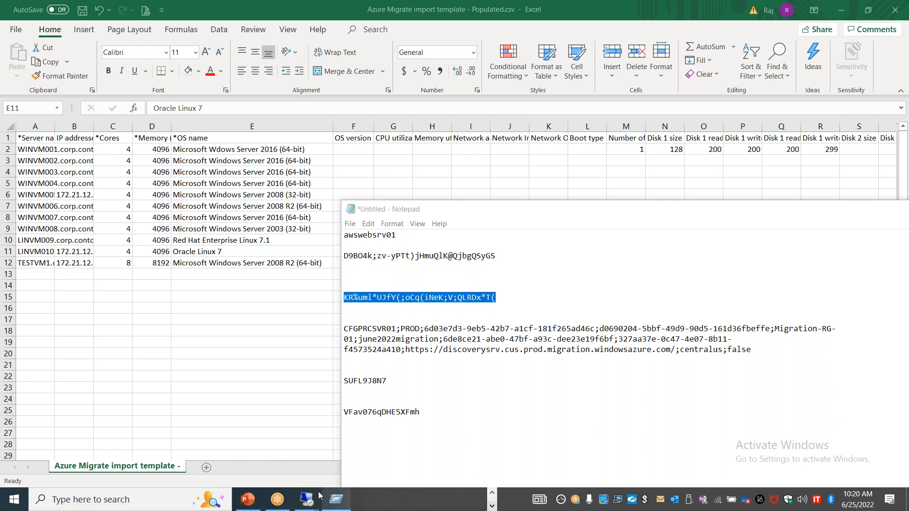
{"action": "mouse_move", "coordinate": [306, 499]}
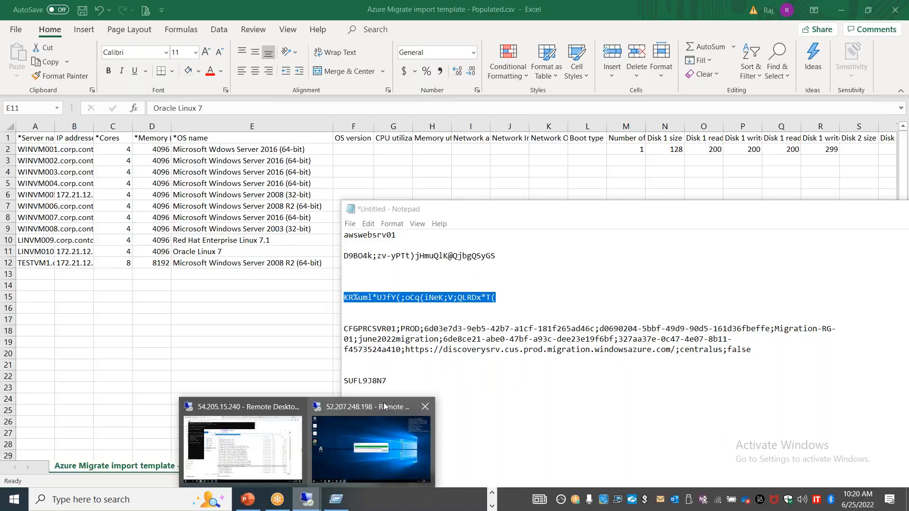
{"action": "left_click", "coordinate": [353, 458]}
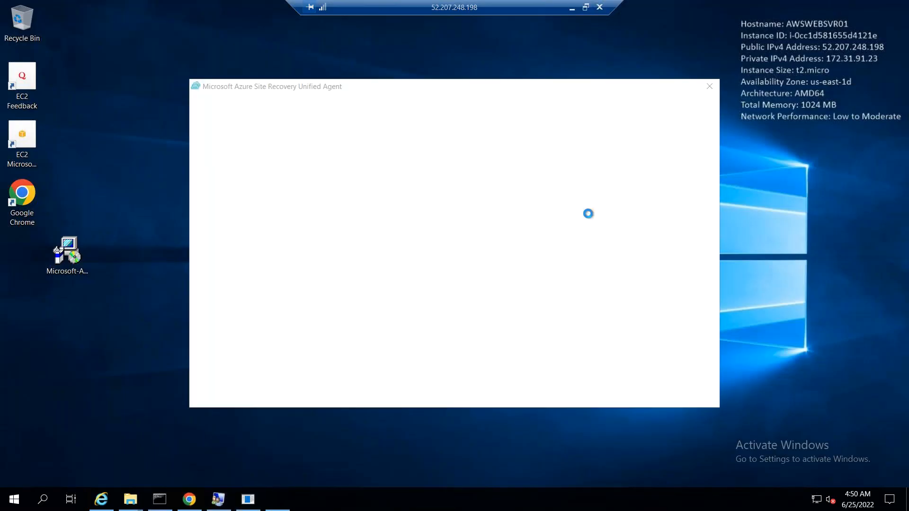
{"action": "left_click", "coordinate": [453, 145]}
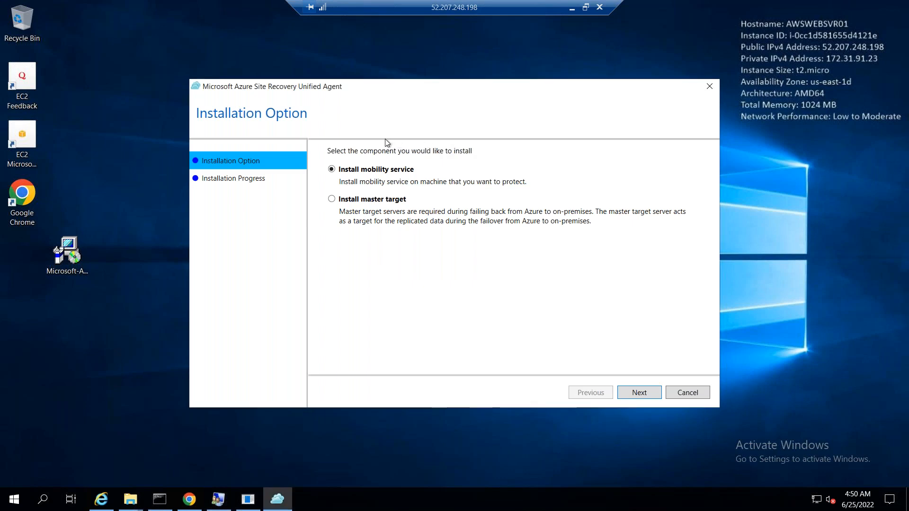
{"action": "left_click_drag", "start_coordinate": [395, 114], "coordinate": [177, 167]}
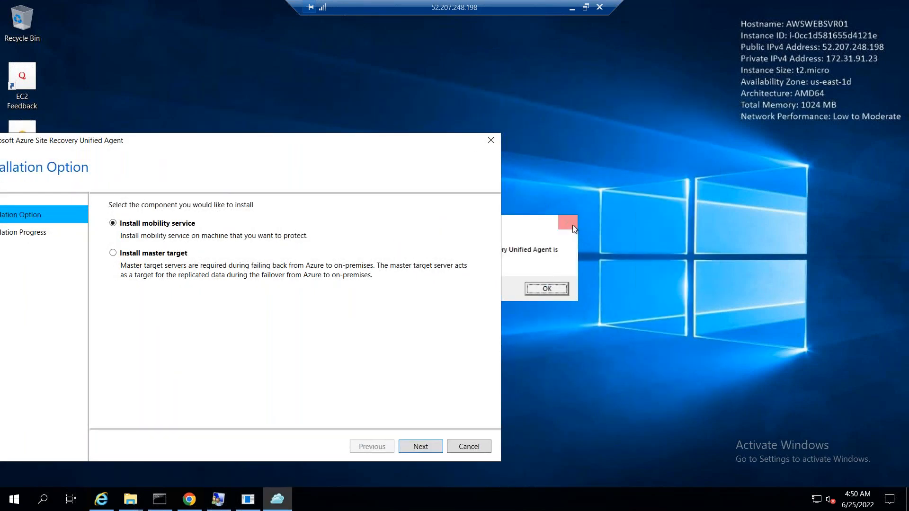
{"action": "left_click", "coordinate": [573, 225]}
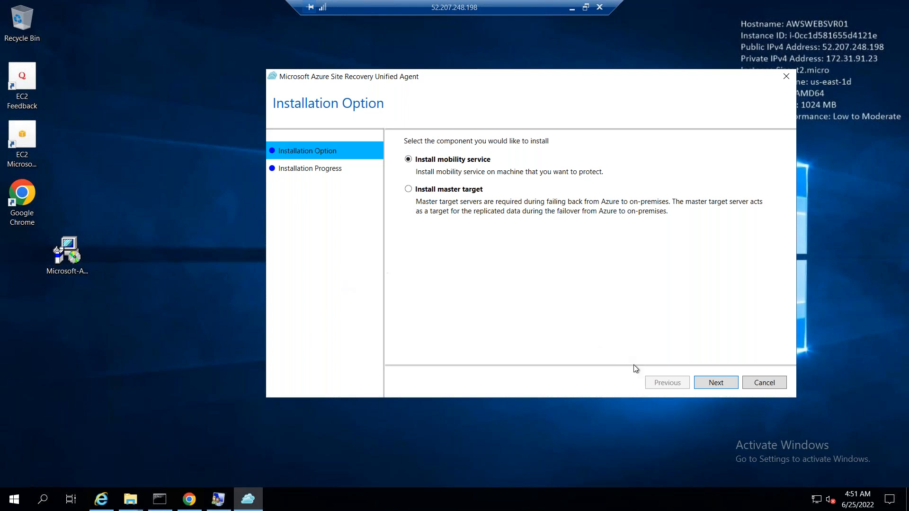
{"action": "left_click", "coordinate": [702, 383]}
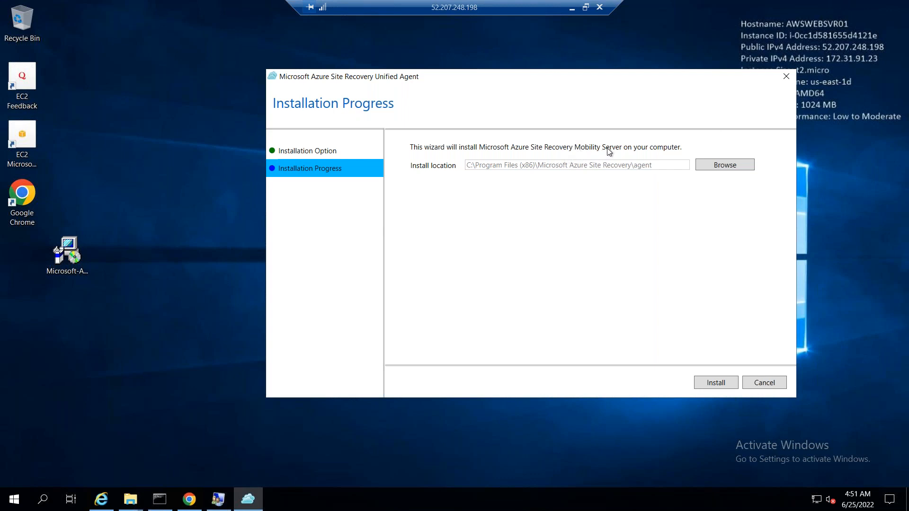
{"action": "left_click", "coordinate": [716, 383]}
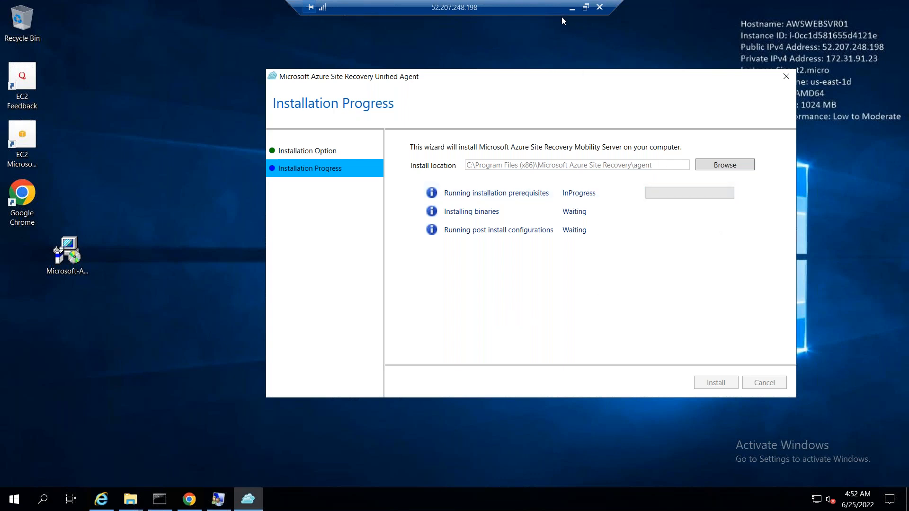
Leave the remote session and show the ASSESS sheet of the AWS_ASR_MIGRATE_25JUN2022 workbook in Excel
{"action": "left_click", "coordinate": [572, 8]}
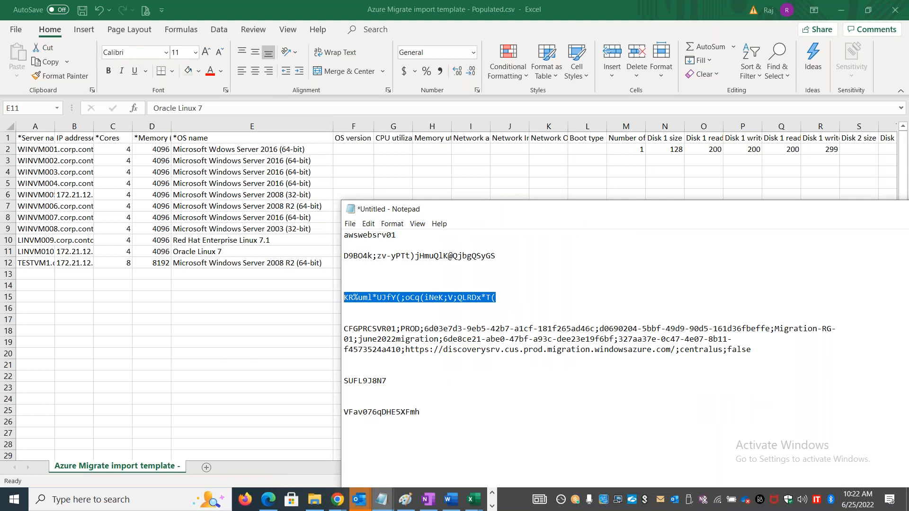
{"action": "left_click", "coordinate": [207, 354]}
{"action": "mouse_move", "coordinate": [476, 504]}
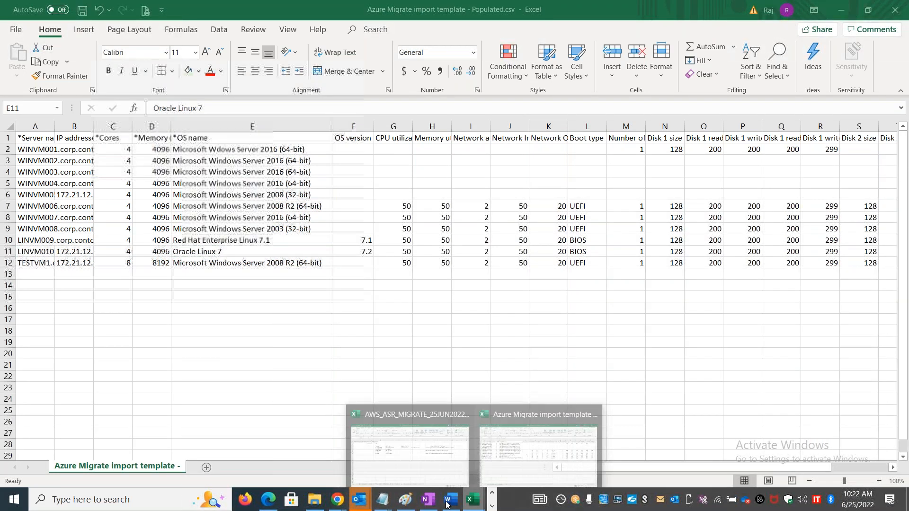
{"action": "left_click", "coordinate": [426, 461]}
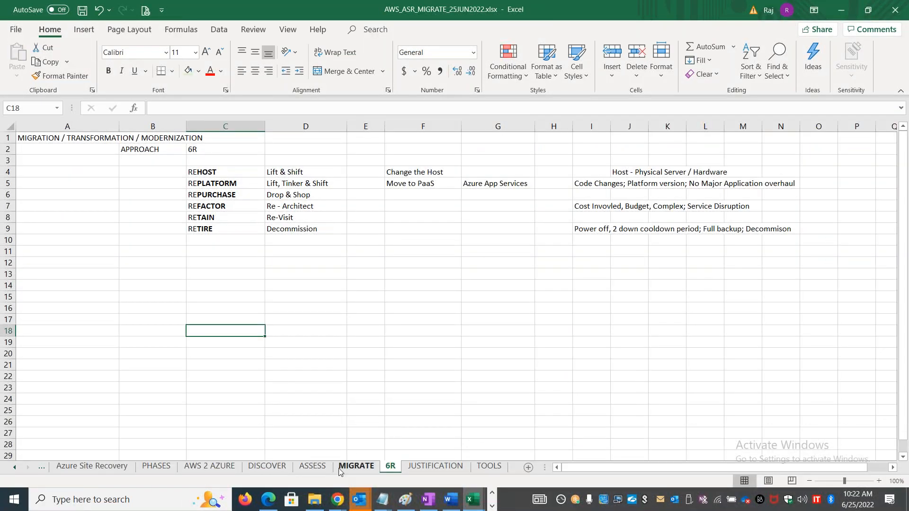
{"action": "left_click", "coordinate": [312, 466]}
{"action": "left_click", "coordinate": [355, 352]}
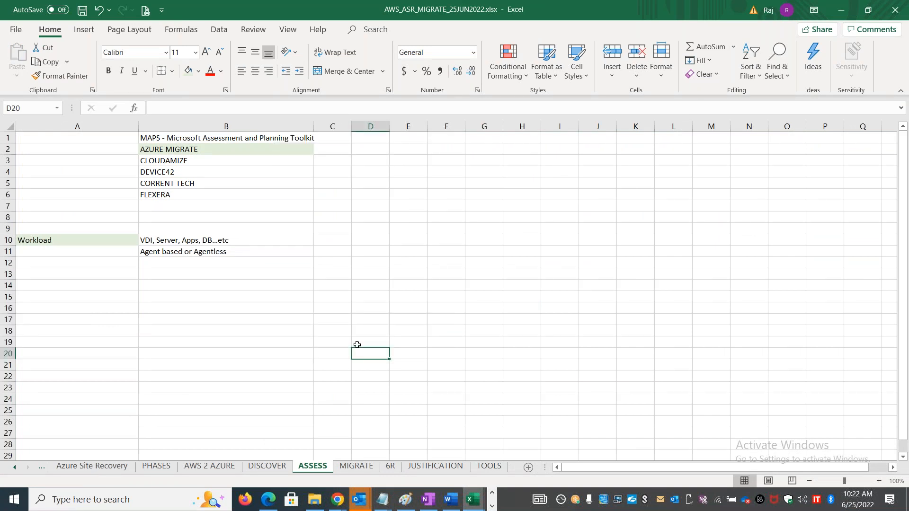
Enter the labels "Quantitative" in cell A15 and "Qualititative" in cell A18
{"action": "left_click", "coordinate": [89, 295]}
{"action": "type", "text": "Quanti"}
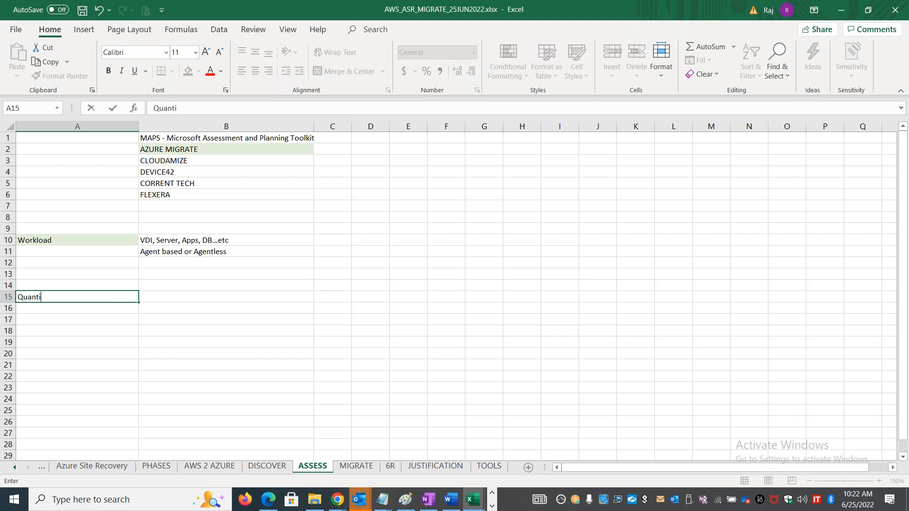
{"action": "type", "text": "vative"}
{"action": "key", "text": "Return"}
{"action": "key", "text": "Return"}
{"action": "key", "text": "Return"}
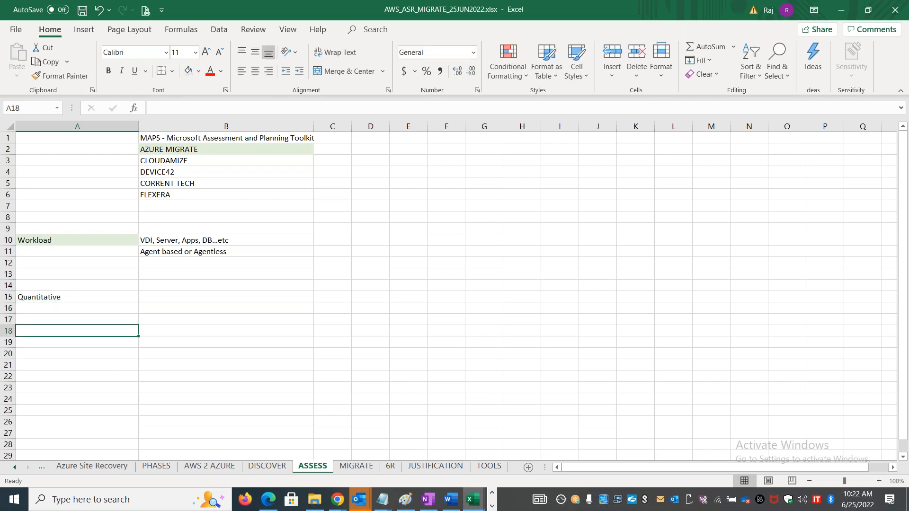
{"action": "type", "text": "Q"}
{"action": "type", "text": "ualit"}
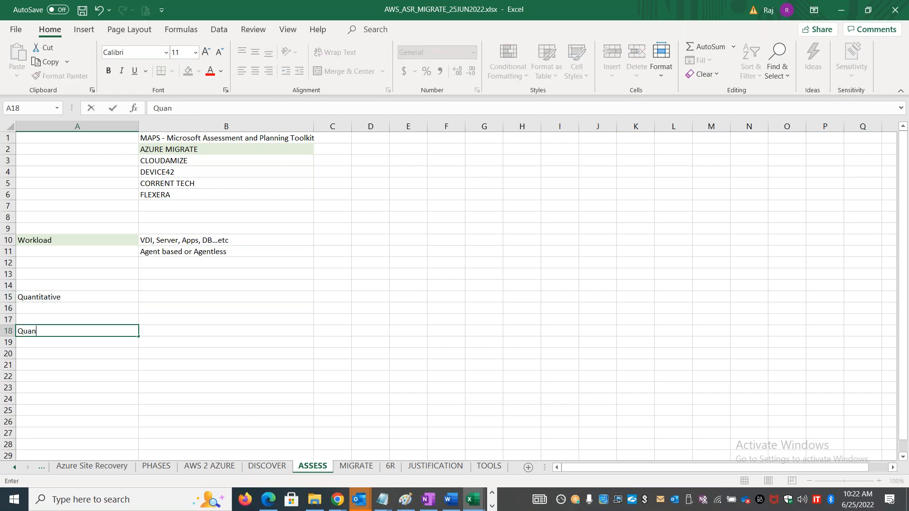
{"action": "type", "text": "itative"}
Enter "CPU capacity, Memory, Disk, Performance, Network traffic, User connection..etc" in cell B15 beside the Quantitative label
{"action": "key", "text": "Up"}
{"action": "key", "text": "Up"}
{"action": "key", "text": "Up"}
{"action": "key", "text": "Right"}
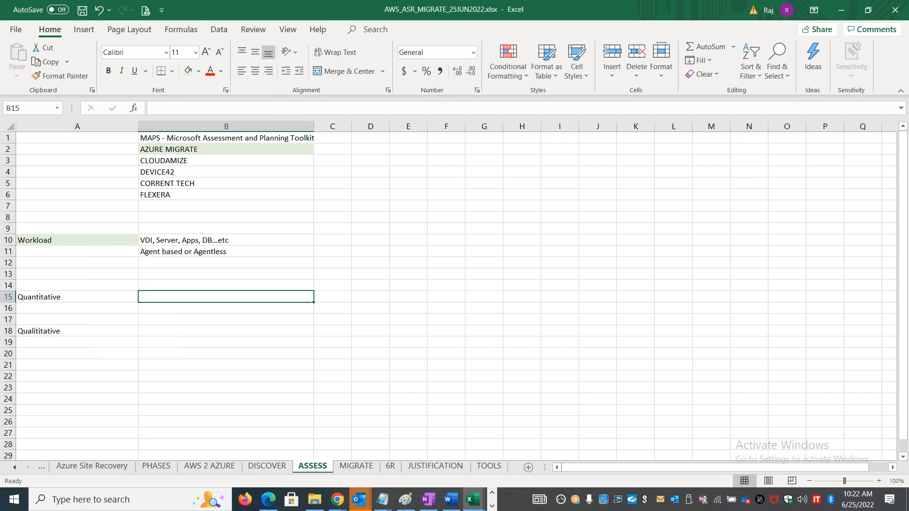
{"action": "type", "text": "CPU ca"}
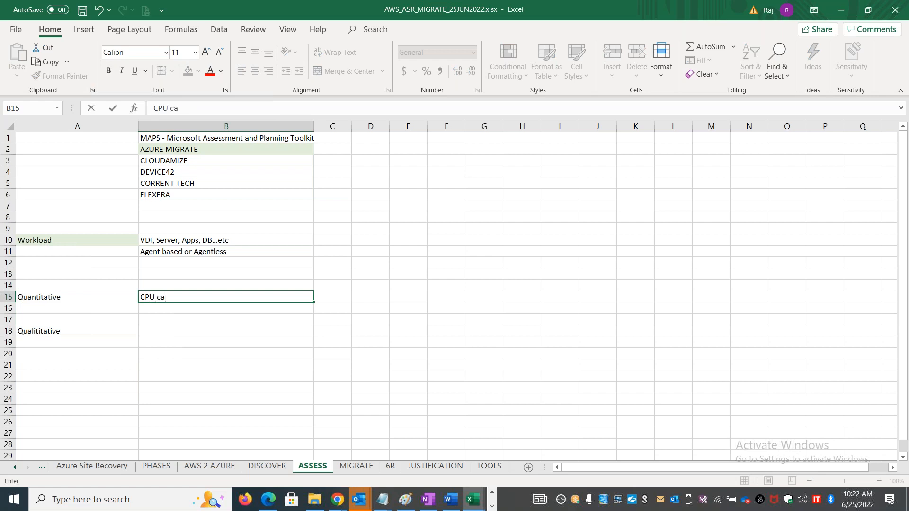
{"action": "type", "text": "pacity, Memory, Disk, Performance,"}
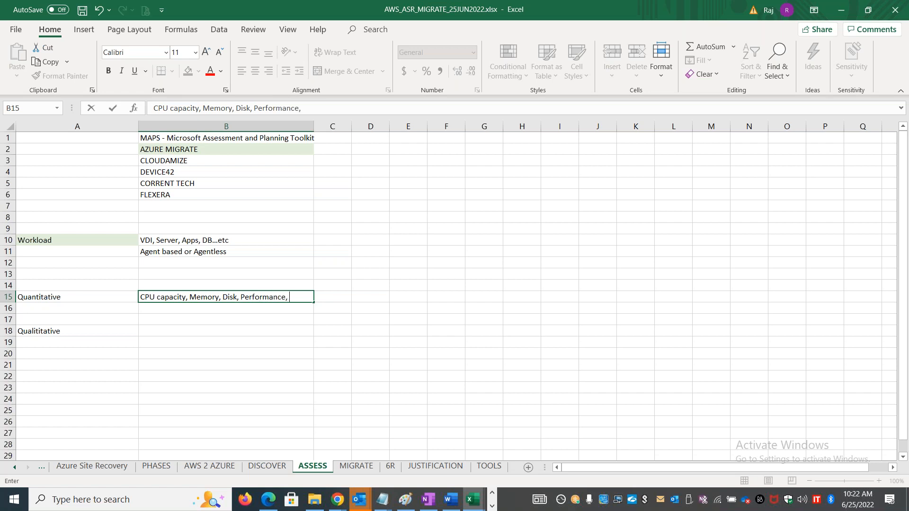
{"action": "type", "text": " Network traffic, Users"}
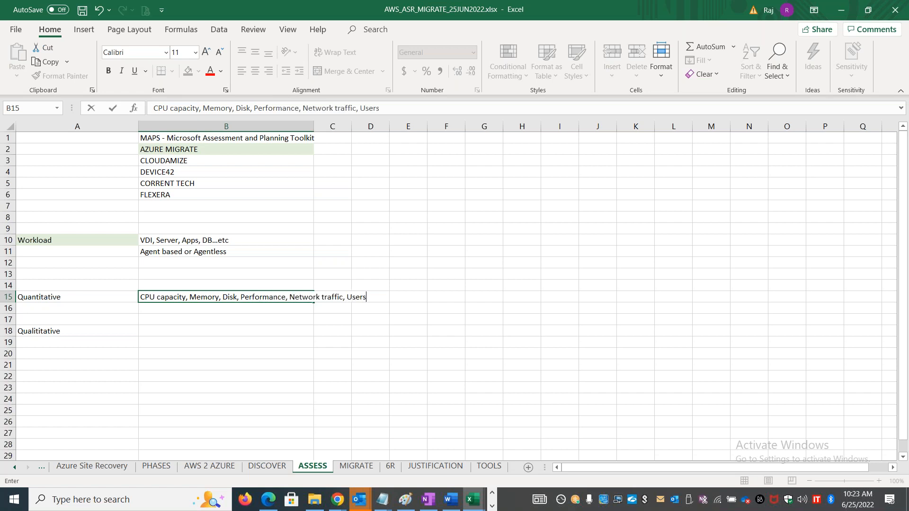
{"action": "key", "text": "BackSpace"}
{"action": "type", "text": " connection..etc"}
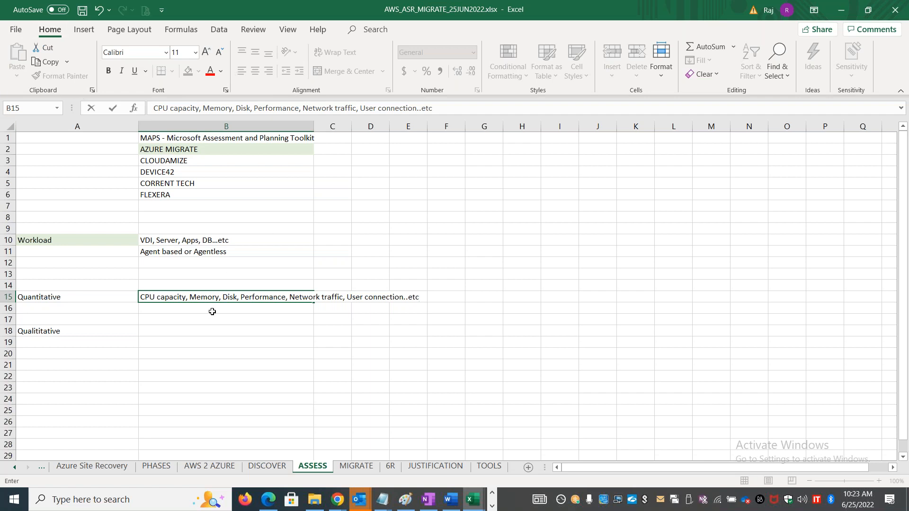
{"action": "left_click", "coordinate": [183, 317]}
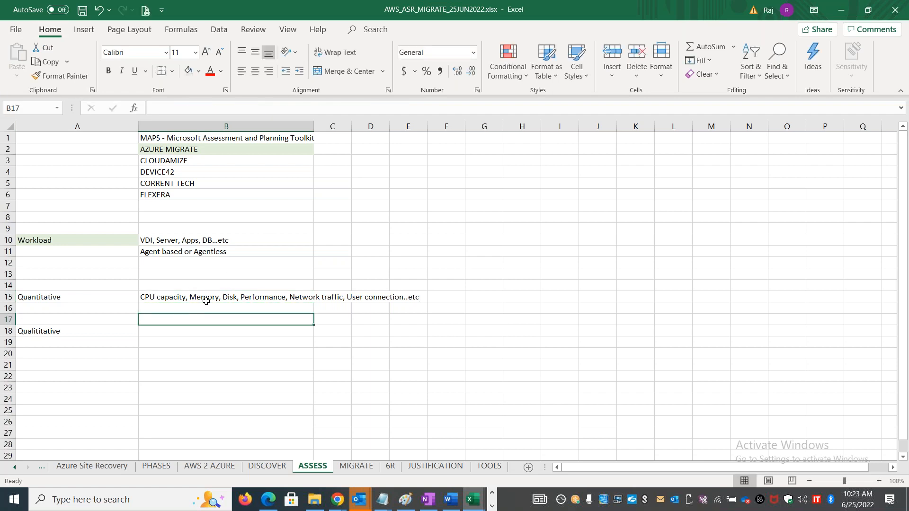
Enter "Version of OS, Flavour, Unix, ..." in cell B16 under the Quantitative details
{"action": "left_click", "coordinate": [198, 308]}
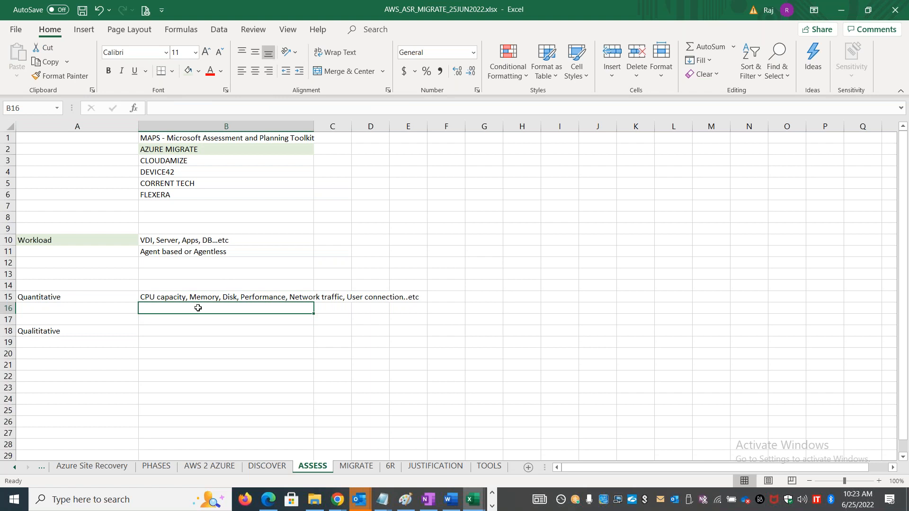
{"action": "type", "text": "Version of OS"}
{"action": "type", "text": ", Falv"}
{"action": "key", "text": "BackSpace"}
{"action": "key", "text": "BackSpace"}
{"action": "key", "text": "BackSpace"}
{"action": "type", "text": "l"}
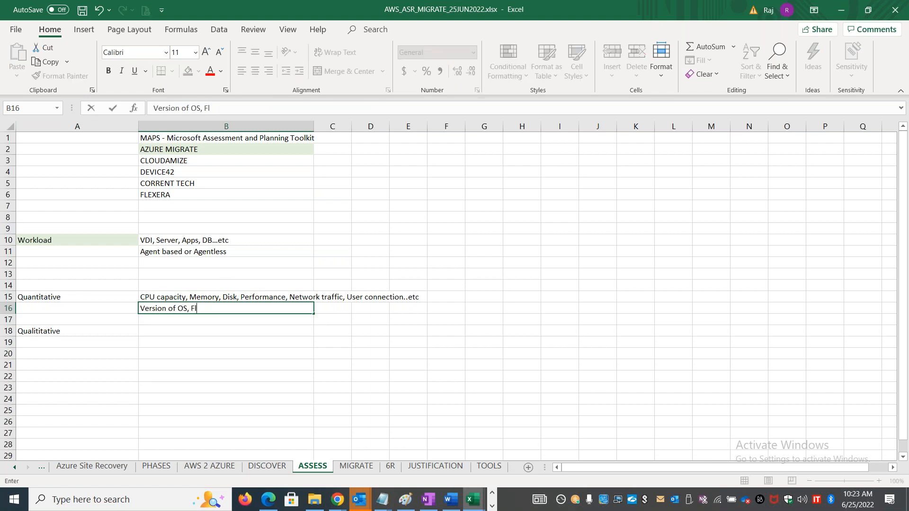
{"action": "type", "text": "avour, Unix, ..."}
Add "Load time, User traffic, spending on a page, DB.." in cell B17 as the third Quantitative line
{"action": "double_click", "coordinate": [168, 318]}
{"action": "type", "text": "Load time, User traffic"}
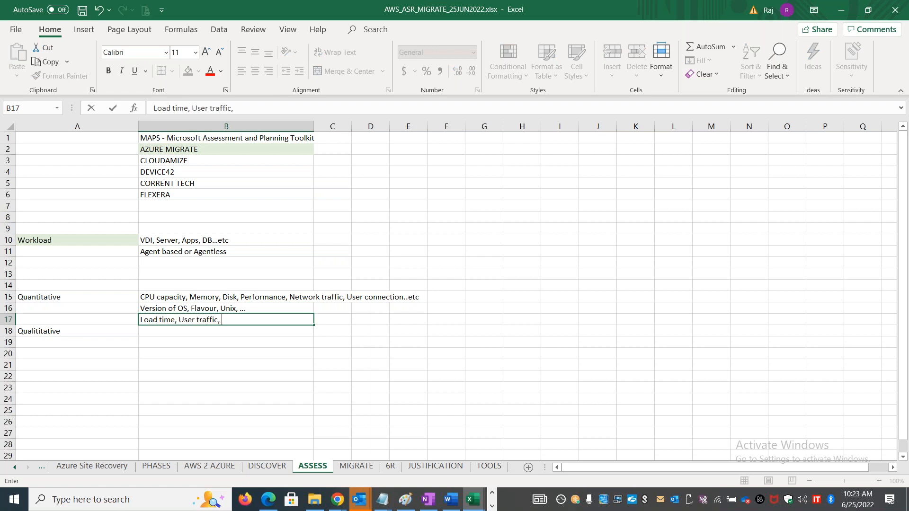
{"action": "type", "text": ", spending on a page"}
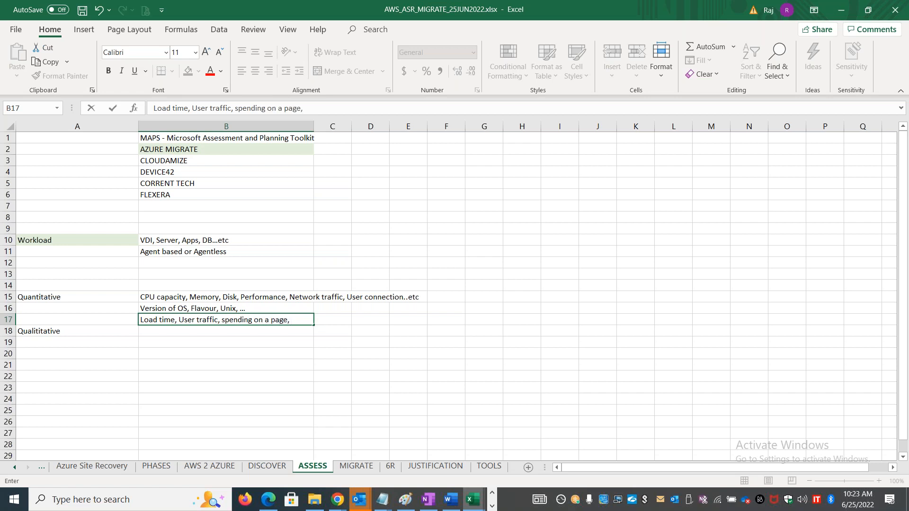
{"action": "type", "text": ", DB.."}
Move the Qualititative label down to A19 and enter "App priority, criticality, environments, Importance" in B19
{"action": "left_click", "coordinate": [87, 333]}
{"action": "left_click_drag", "start_coordinate": [83, 337], "coordinate": [83, 345]}
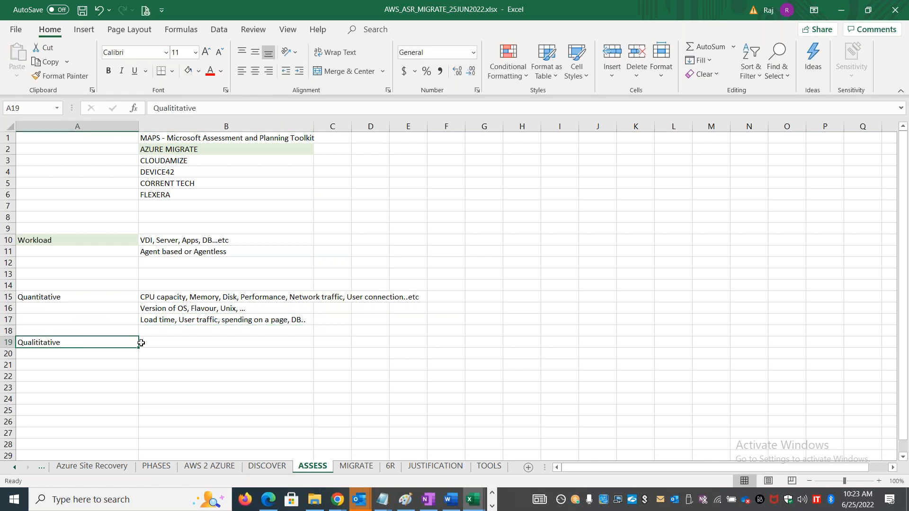
{"action": "left_click", "coordinate": [155, 342]}
{"action": "type", "text": "A"}
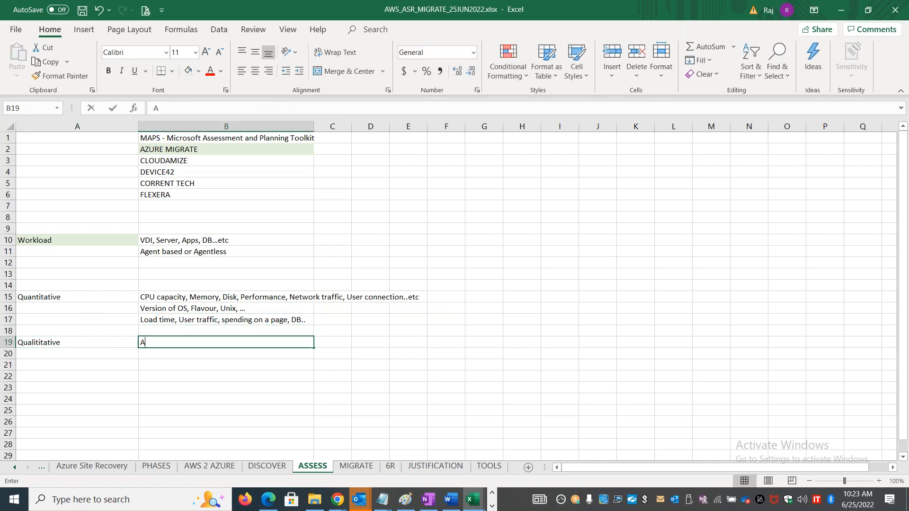
{"action": "type", "text": "pp priority, c"}
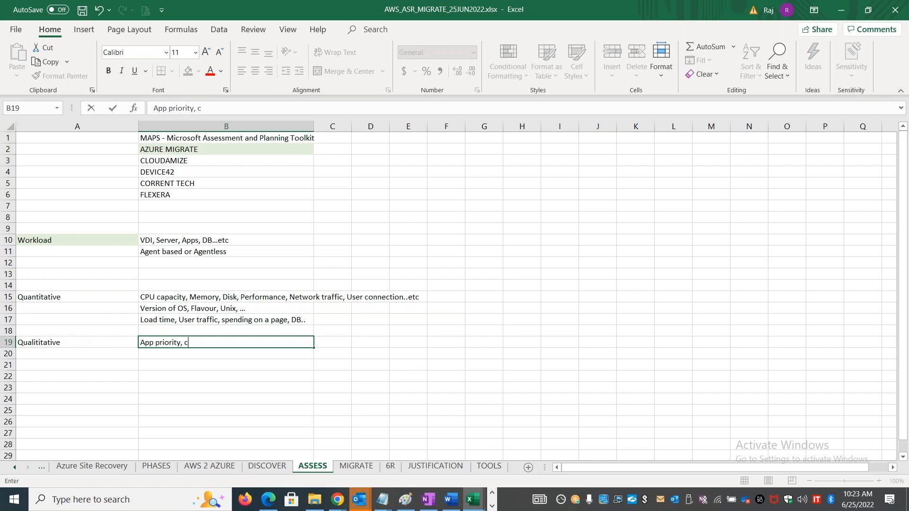
{"action": "type", "text": "riticality, envior"}
{"action": "key", "text": "BackSpace"}
{"action": "key", "text": "BackSpace"}
{"action": "type", "text": "ro"}
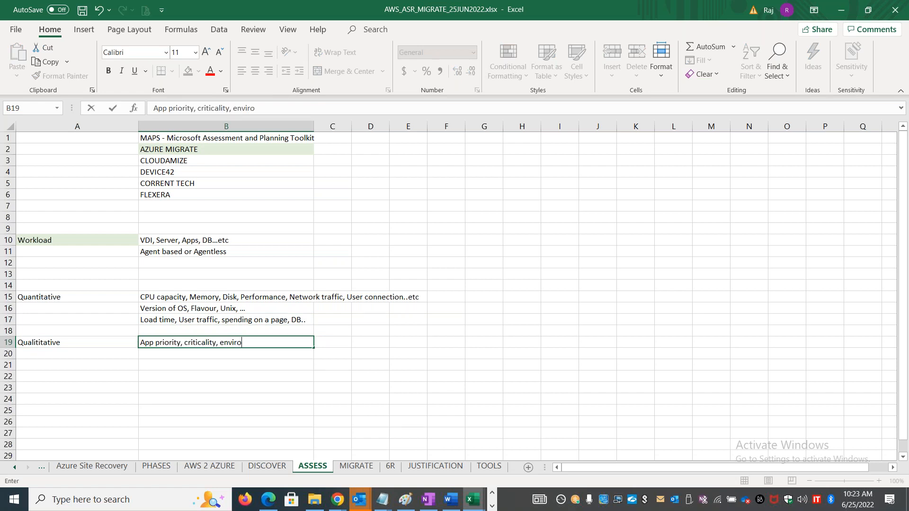
{"action": "type", "text": "nments, Importance"}
{"action": "key", "text": "Return"}
Enter "dependency, App Schema, DB schema, End user connections from, experience" in cell B20 as the second Qualititative line
{"action": "type", "text": "depen"}
{"action": "key", "text": "BackSpace"}
{"action": "key", "text": "BackSpace"}
{"action": "type", "text": "endncy,"}
{"action": "key", "text": "BackSpace"}
{"action": "key", "text": "BackSpace"}
{"action": "key", "text": "BackSpace"}
{"action": "type", "text": "ency, App Schema, DB schema, End user "}
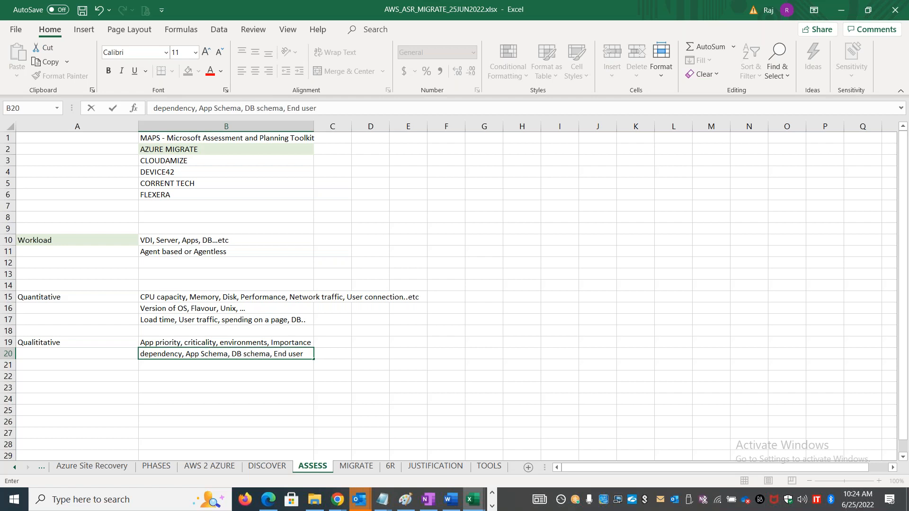
{"action": "type", "text": "connections from, ex"}
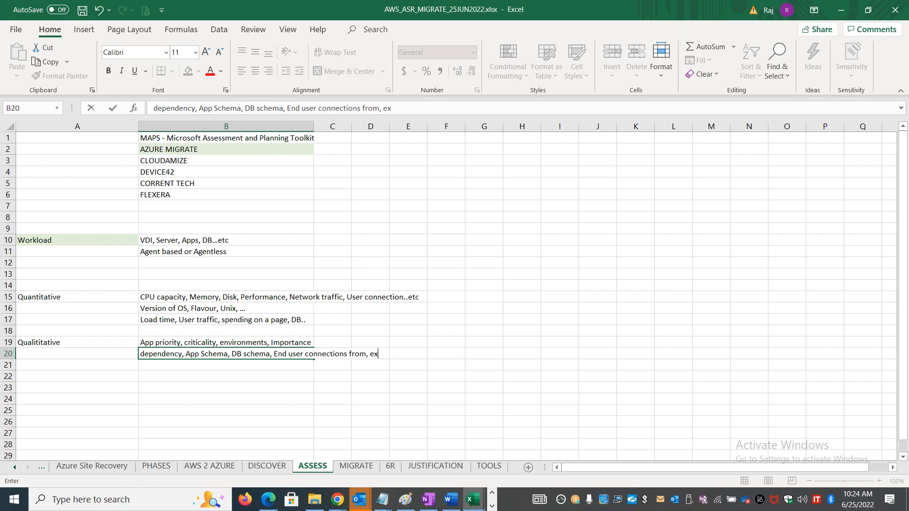
{"action": "type", "text": "perience"}
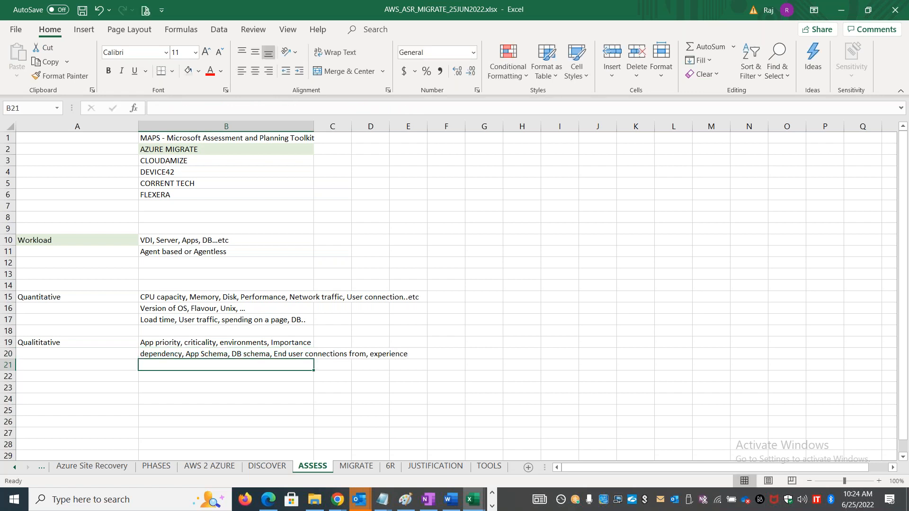
Enter "Busienss roadmap, investments, Change frequency" in cell B21 as the third Qualititative line
{"action": "type", "text": "Busienss "}
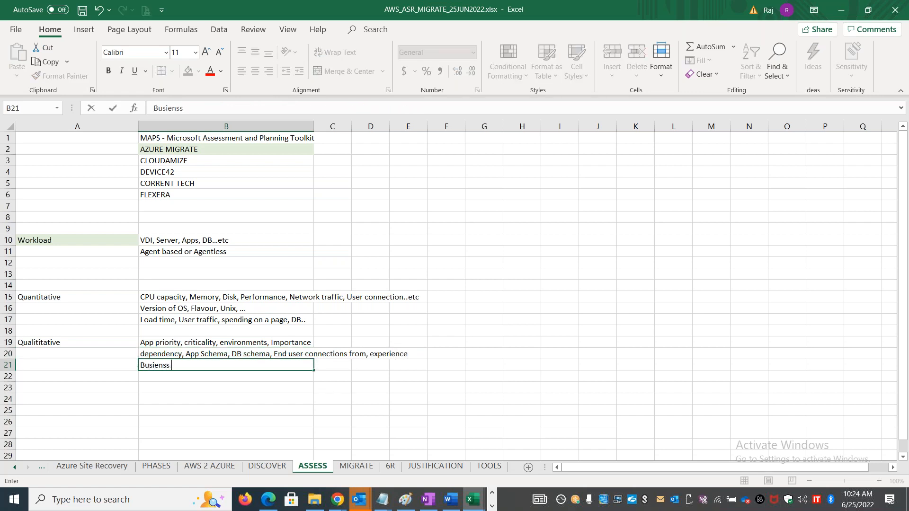
{"action": "type", "text": "roadmap, investmen"}
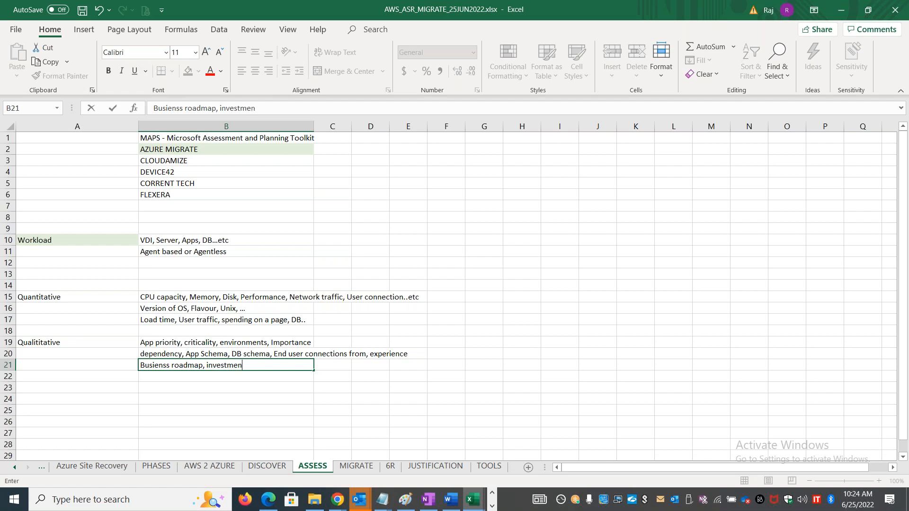
{"action": "type", "text": "ts, Changefre"}
{"action": "key", "text": "BackSpace"}
{"action": "key", "text": "BackSpace"}
{"action": "key", "text": "BackSpace"}
{"action": "type", "text": "frequency"}
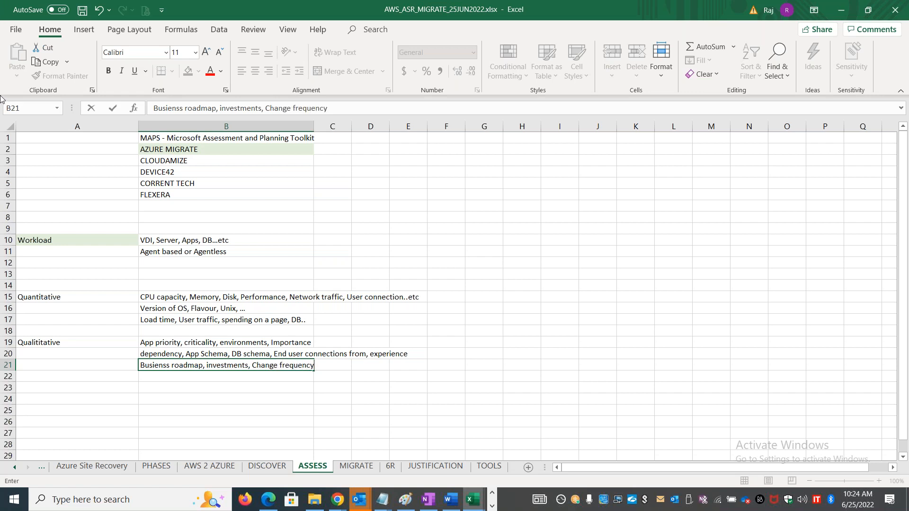
Merge cells A19:A21 holding the Qualititative label and align its text to the vertical middle and left
{"action": "left_click_drag", "start_coordinate": [101, 342], "coordinate": [96, 365]}
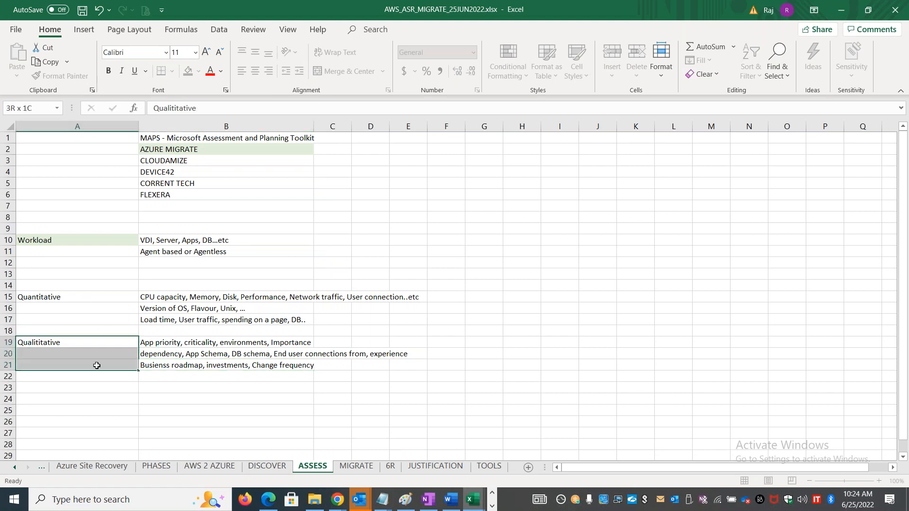
{"action": "left_click", "coordinate": [343, 71]}
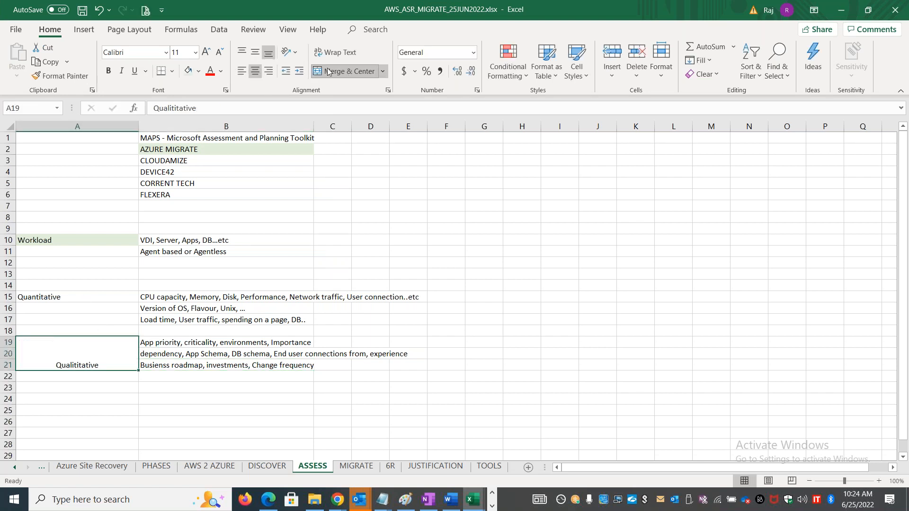
{"action": "left_click", "coordinate": [256, 51]}
{"action": "left_click", "coordinate": [241, 72]}
Merge cells A15:A17 holding the Quantitative label and align its text to the vertical middle and left
{"action": "left_click_drag", "start_coordinate": [107, 297], "coordinate": [106, 320]}
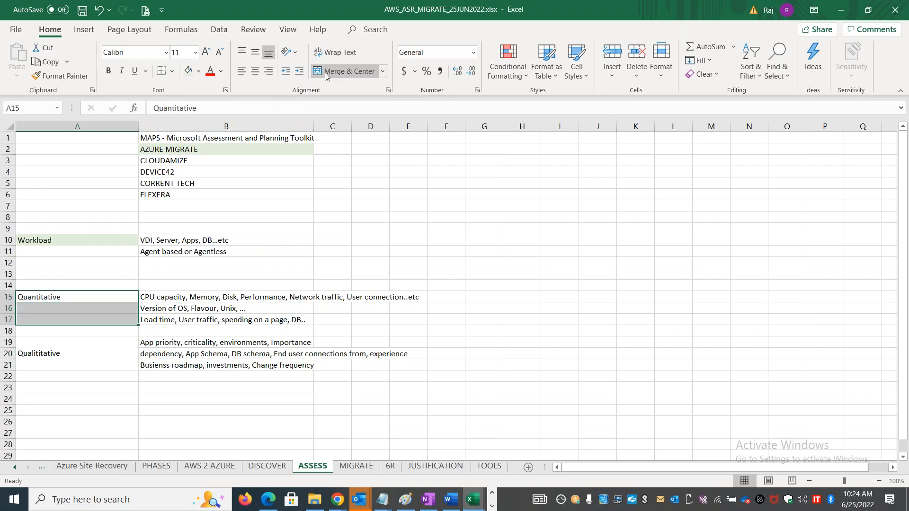
{"action": "left_click", "coordinate": [343, 71]}
{"action": "left_click", "coordinate": [255, 52]}
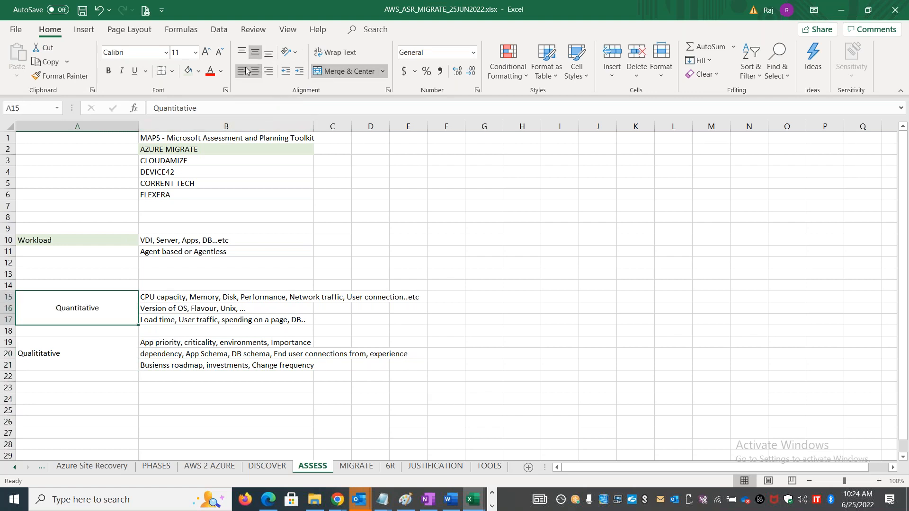
{"action": "left_click", "coordinate": [241, 71]}
Fill the merged Quantitative and Qualititative label cells with light green and make both labels bold
{"action": "left_click", "coordinate": [195, 72]}
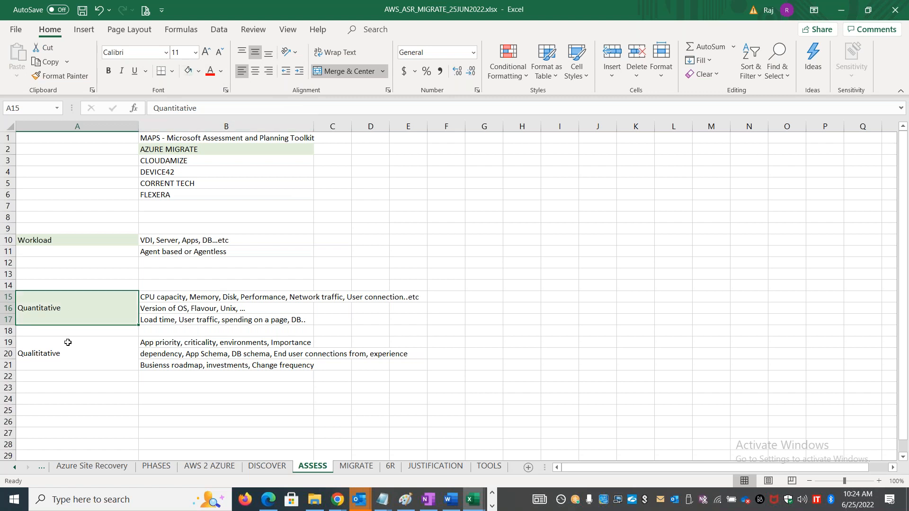
{"action": "left_click", "coordinate": [68, 342]}
{"action": "left_click", "coordinate": [189, 72]}
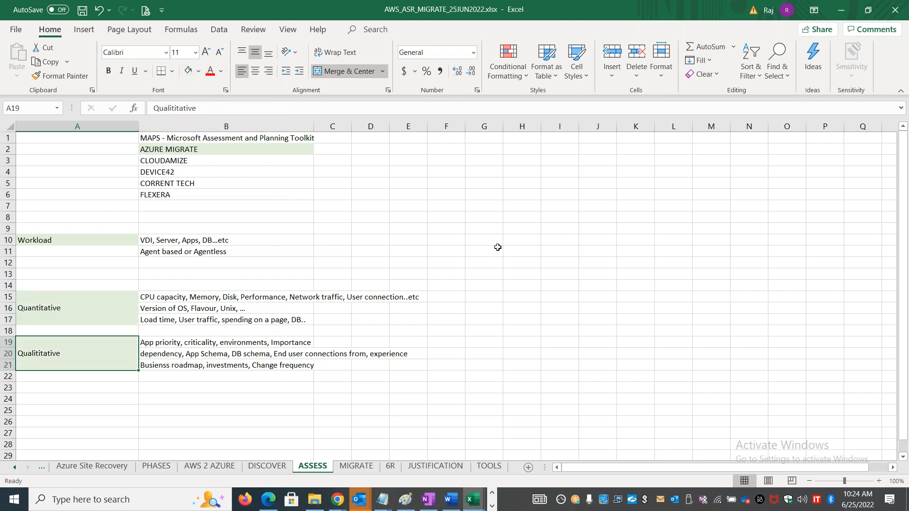
{"action": "key", "text": "ctrl+b"}
{"action": "left_click", "coordinate": [120, 323]}
{"action": "key", "text": "ctrl+b"}
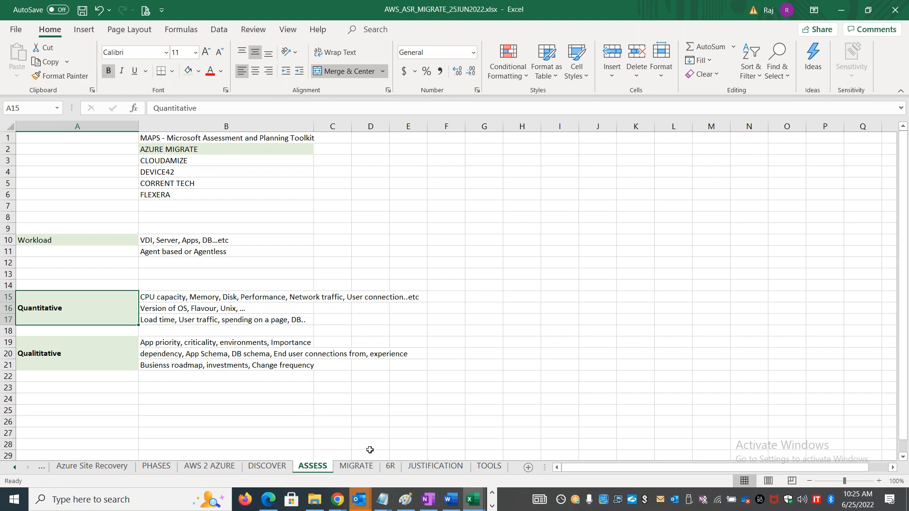
On the 6R sheet, fill the strategy descriptions in D4:D9, from Lift & Shift to Decommission, with light green
{"action": "left_click", "coordinate": [390, 465]}
{"action": "left_click", "coordinate": [291, 170]}
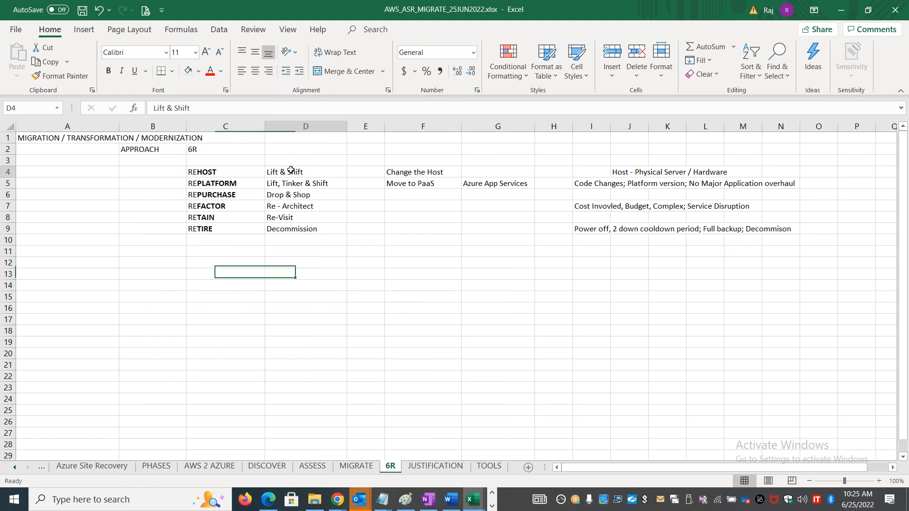
{"action": "left_click_drag", "start_coordinate": [290, 170], "coordinate": [293, 227]}
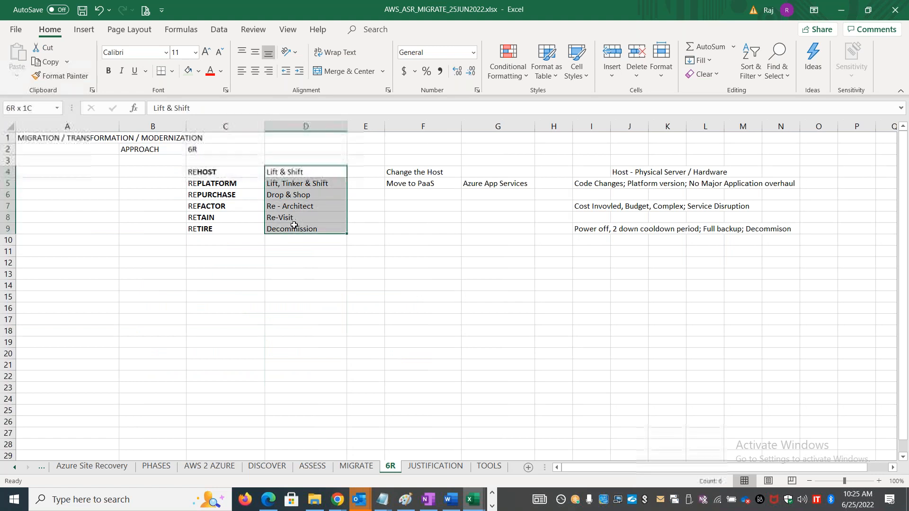
{"action": "left_click", "coordinate": [186, 71]}
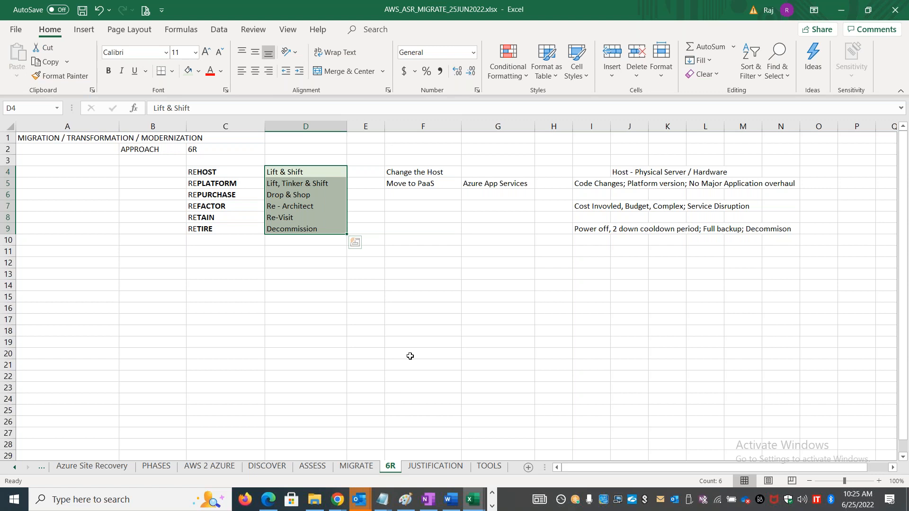
Check the Mobility service installation progress in the AWSWEBSVR01 remote desktop session, then return to the Excel workbook
{"action": "left_click", "coordinate": [492, 505]}
{"action": "left_click", "coordinate": [307, 500]}
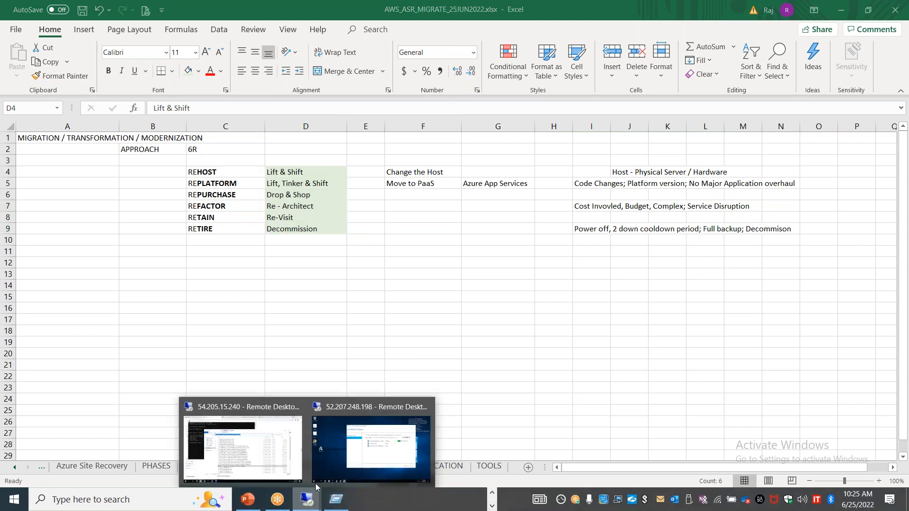
{"action": "left_click", "coordinate": [382, 404]}
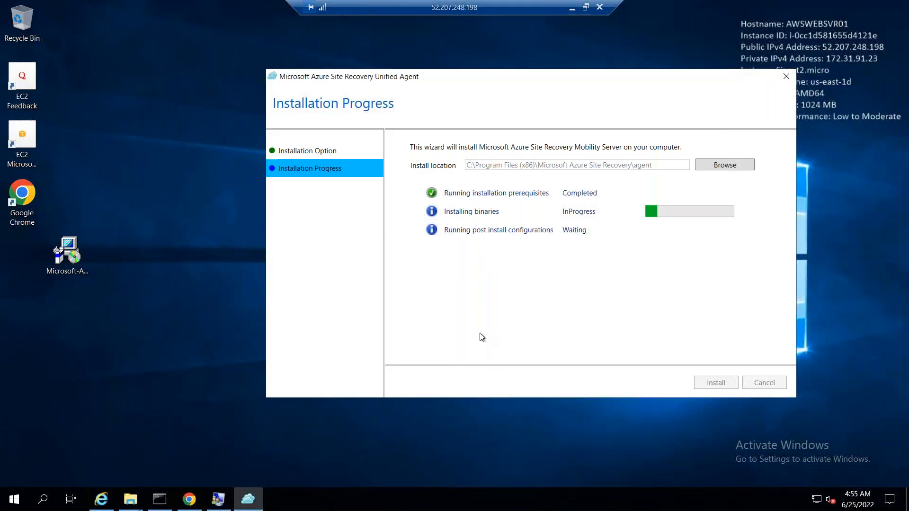
{"action": "left_click", "coordinate": [573, 11]}
{"action": "left_click", "coordinate": [381, 331]}
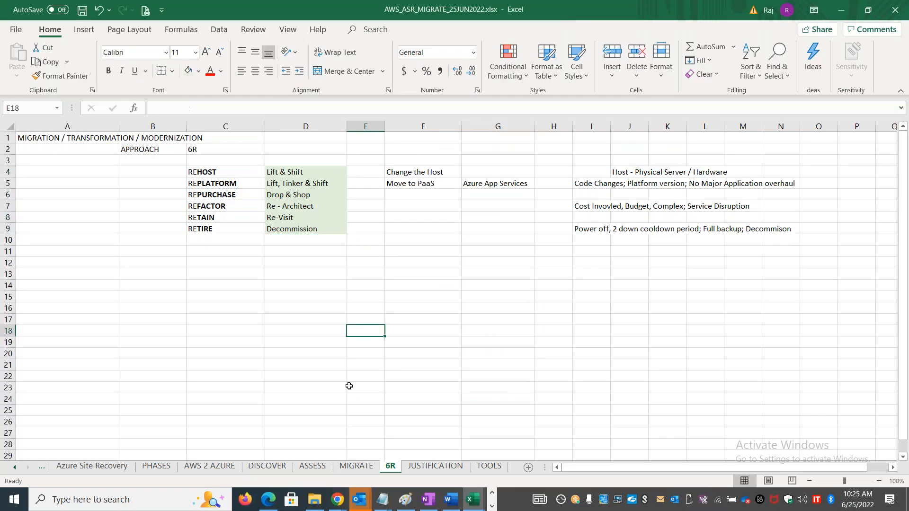
Insert a new worksheet after the 6R sheet and name it "Migration %"
{"action": "left_click", "coordinate": [528, 467]}
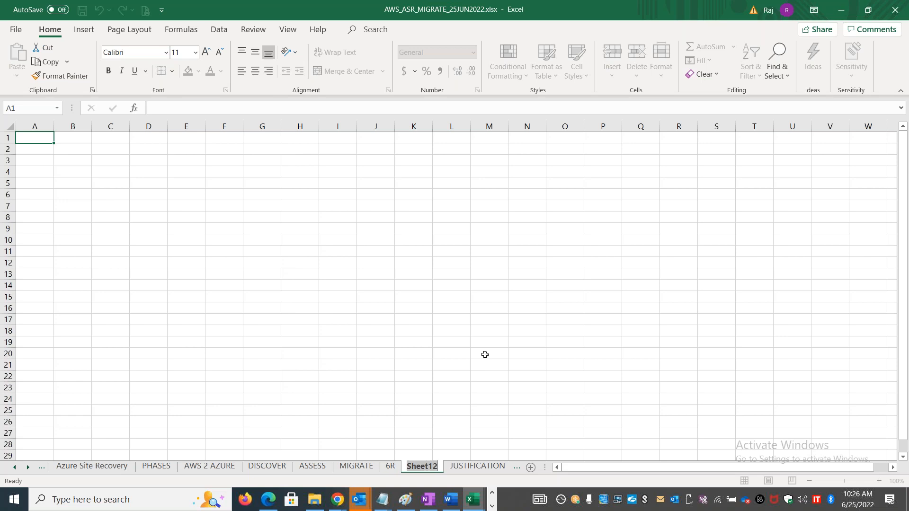
{"action": "type", "text": "Migration"}
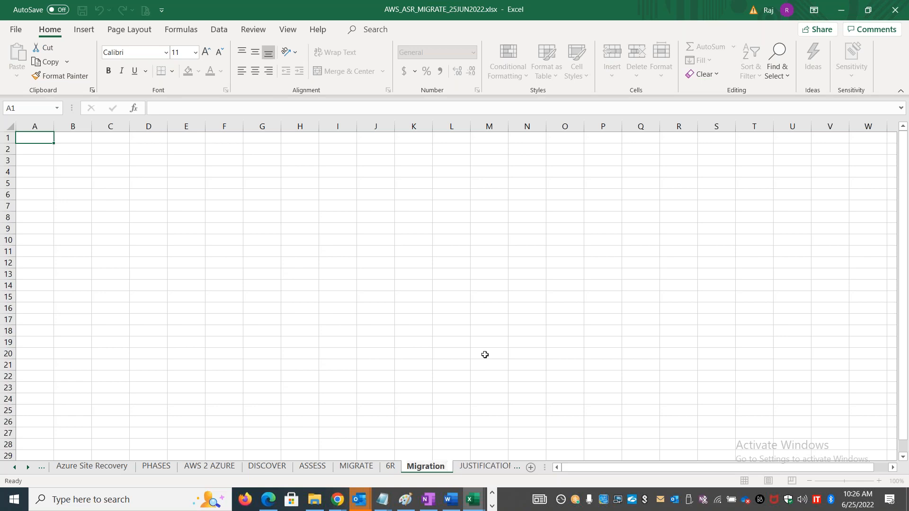
{"action": "type", "text": " %"}
On the Migration % sheet, enter "Failure" in cell B2 and "Progress %" in cell B3
{"action": "left_click", "coordinate": [78, 147]}
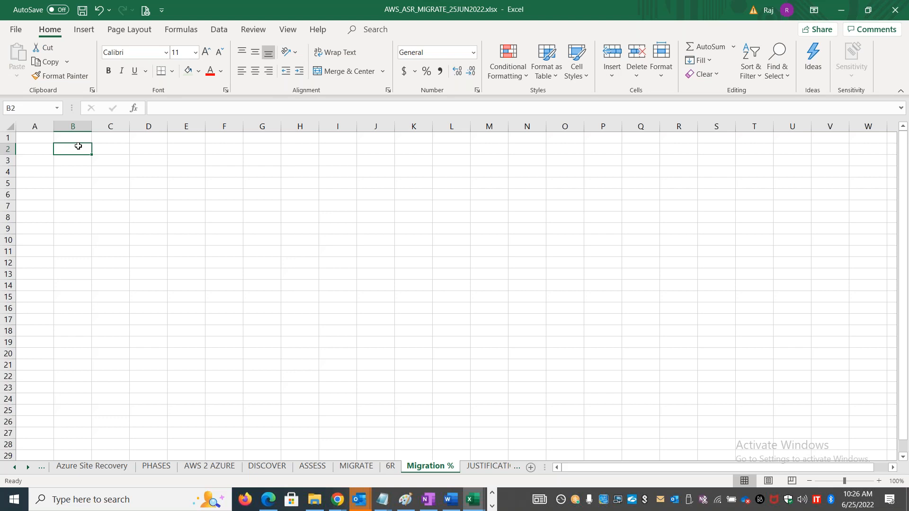
{"action": "type", "text": "Failure"}
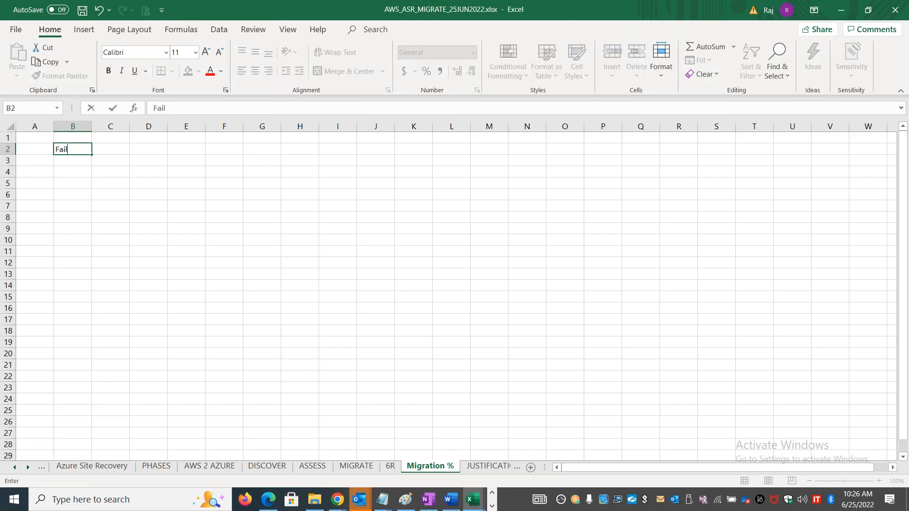
{"action": "key", "text": "Return"}
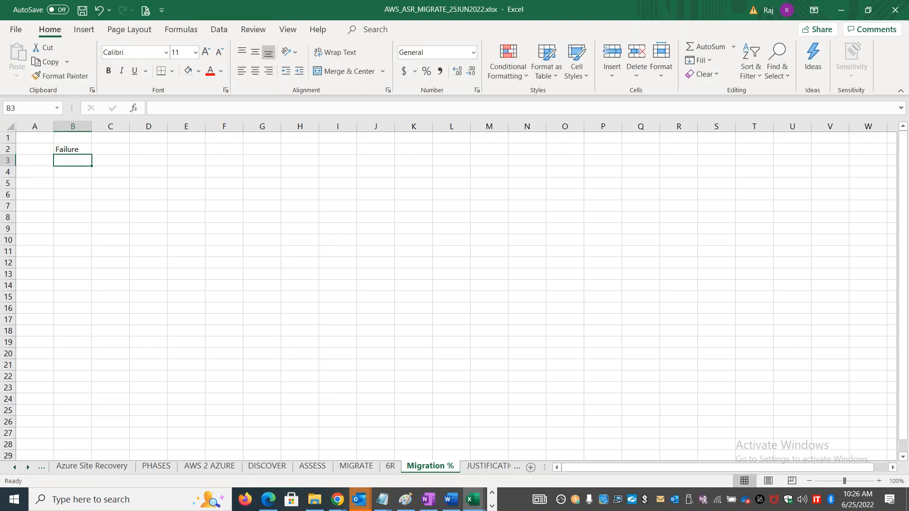
{"action": "type", "text": "Progress"}
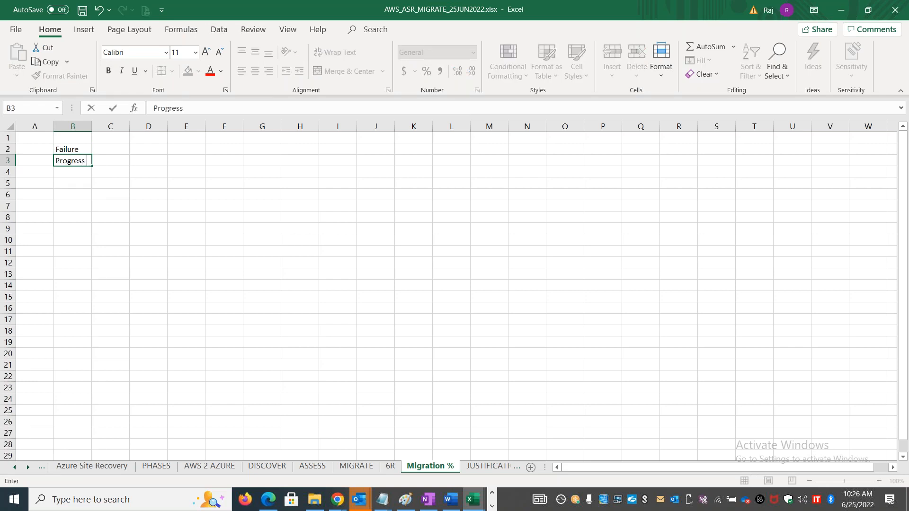
{"action": "type", "text": " %"}
{"action": "key", "text": "Return"}
{"action": "key", "text": "Return"}
Enter "0 to 5%" in cell B5 and its first failure cause, "Permissions", in cell D5
{"action": "type", "text": "o to"}
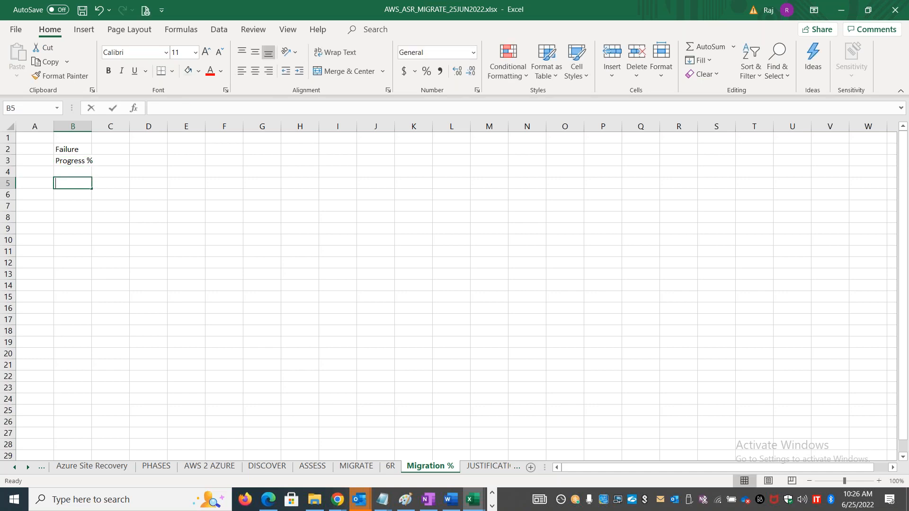
{"action": "key", "text": "BackSpace"}
{"action": "key", "text": "BackSpace"}
{"action": "key", "text": "BackSpace"}
{"action": "key", "text": "BackSpace"}
{"action": "key", "text": "BackSpace"}
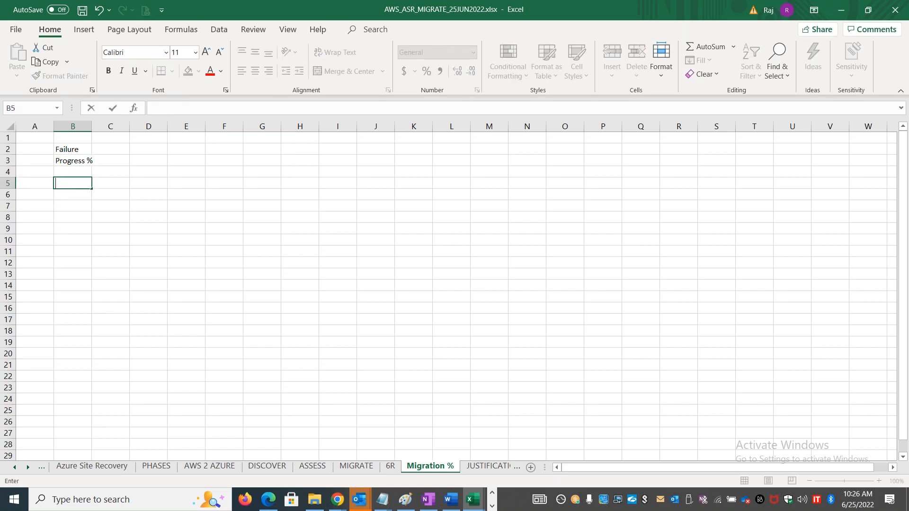
{"action": "type", "text": "0 to 5%"}
{"action": "key", "text": "Tab"}
{"action": "key", "text": "Tab"}
{"action": "type", "text": "Permissions"}
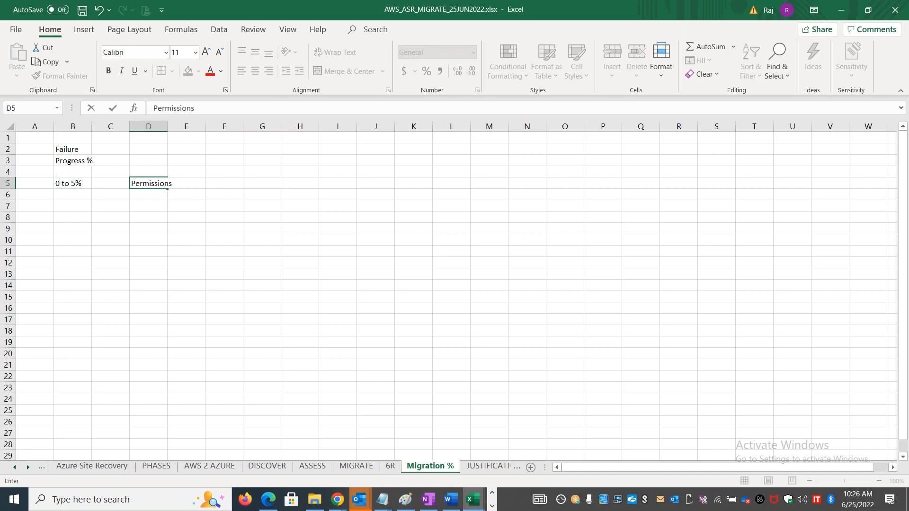
Enter "Network Mismatch" in cell E5 and widen columns D and E to show their full text
{"action": "key", "text": "Tab"}
{"action": "type", "text": "Networ"}
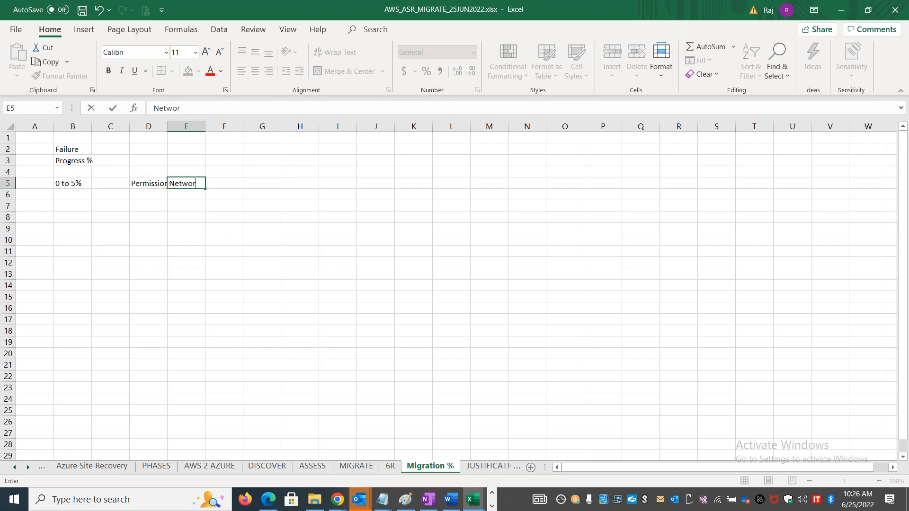
{"action": "type", "text": "k Mismatch"}
{"action": "left_click", "coordinate": [169, 214]}
{"action": "left_click_drag", "start_coordinate": [203, 127], "coordinate": [260, 126]}
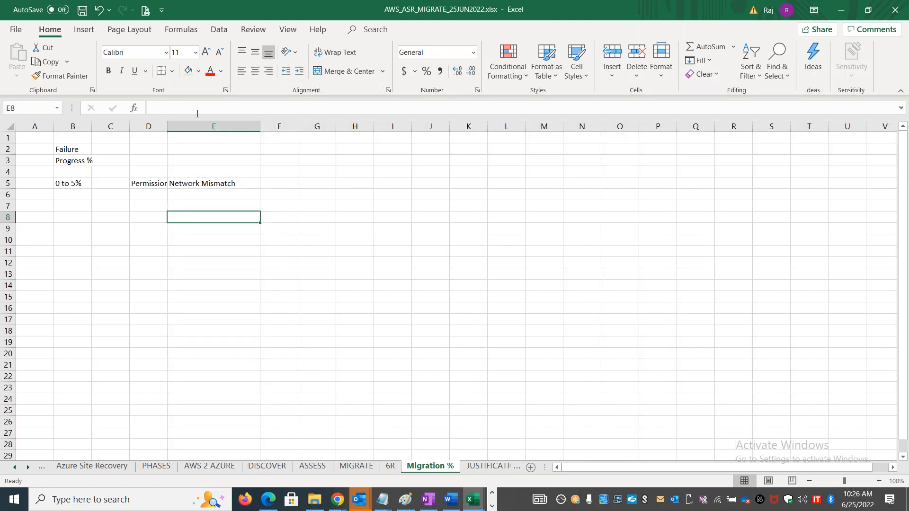
{"action": "left_click_drag", "start_coordinate": [168, 125], "coordinate": [201, 125]}
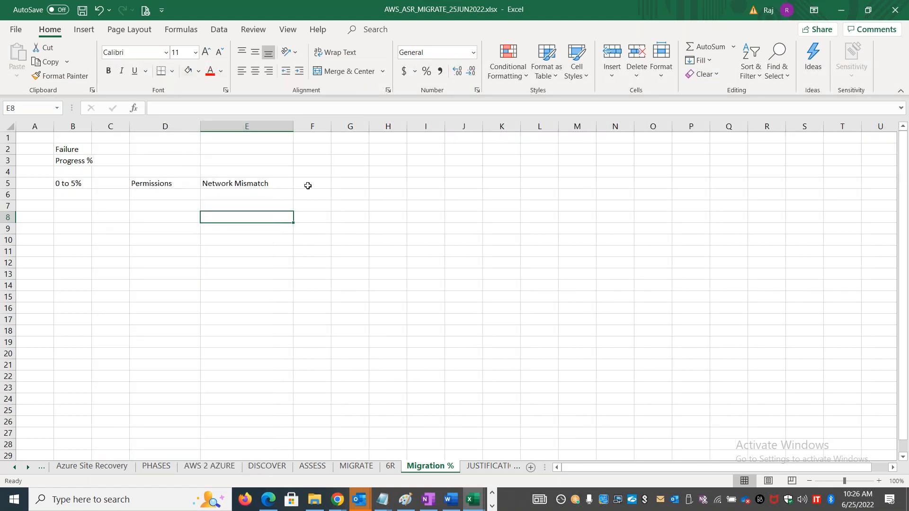
Enter "Network config" in F5 and "Firewall port" in H5, fitting the widths of columns F and H to their text
{"action": "left_click", "coordinate": [308, 186]}
{"action": "type", "text": "Network config"}
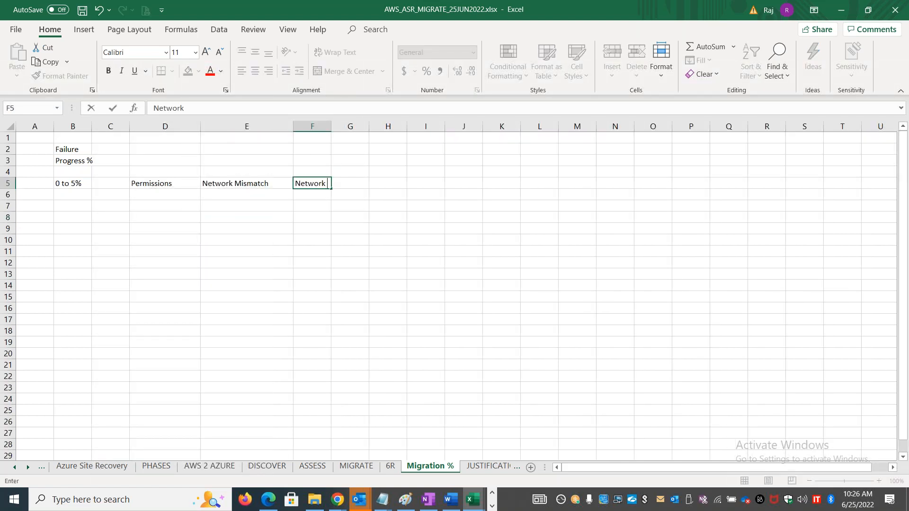
{"action": "key", "text": "Right"}
{"action": "key", "text": "Right"}
{"action": "type", "text": "Fir"}
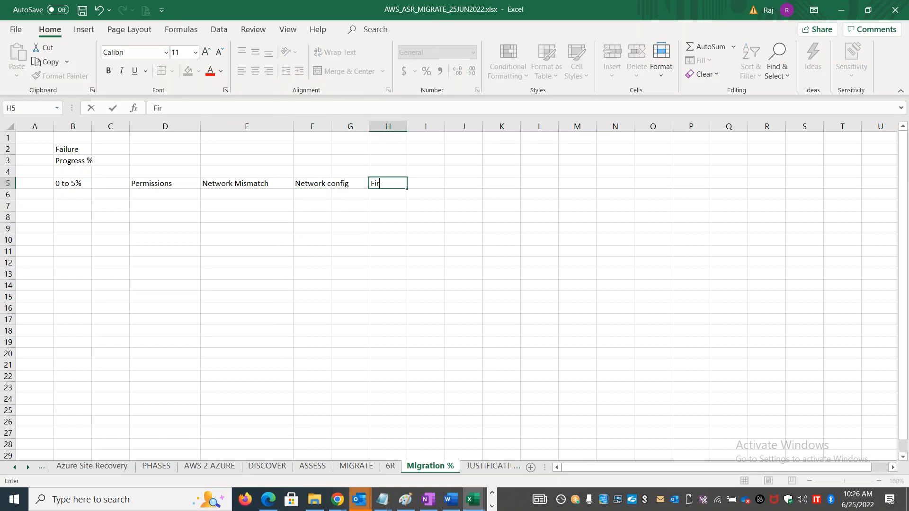
{"action": "type", "text": "ewall port"}
{"action": "key", "text": "Right"}
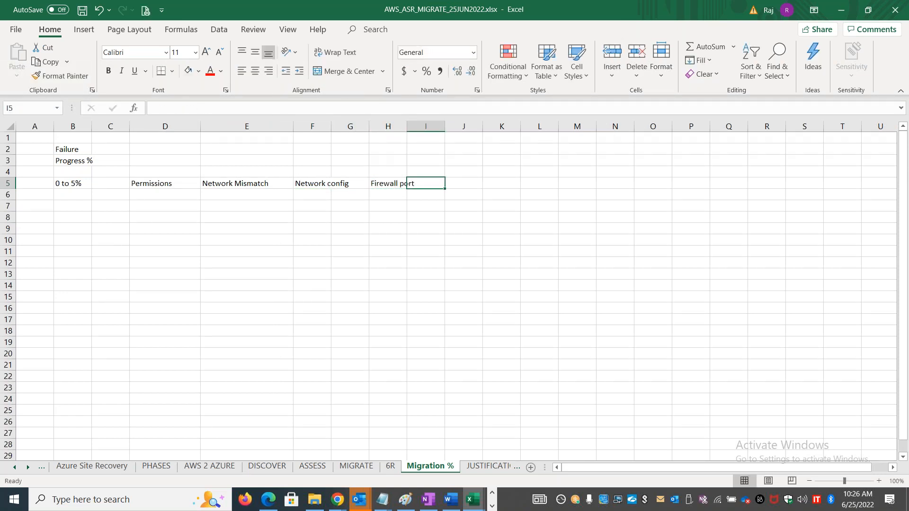
{"action": "double_click", "coordinate": [331, 125]}
{"action": "double_click", "coordinate": [427, 126]}
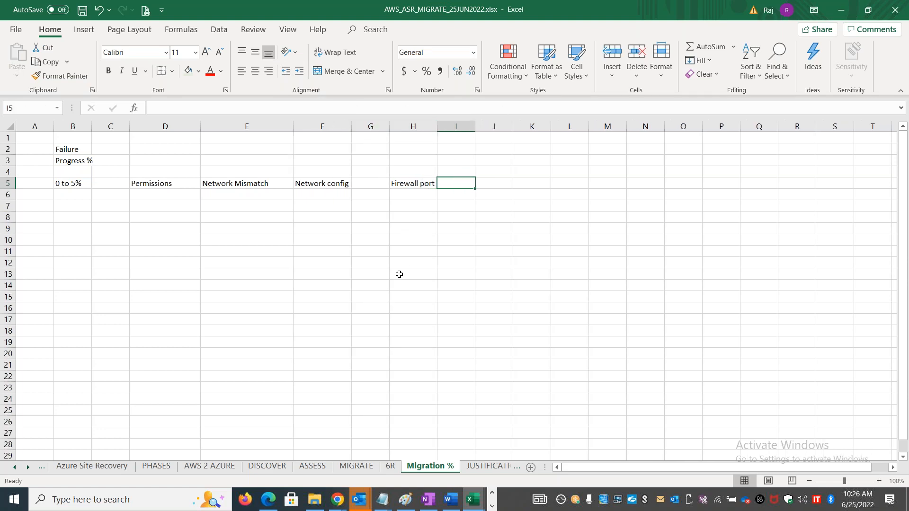
Enter "Pre-req" in K5 as another 0 to 5% failure cause, and enter the progress range "5 to 10%" in B6
{"action": "left_click", "coordinate": [514, 184]}
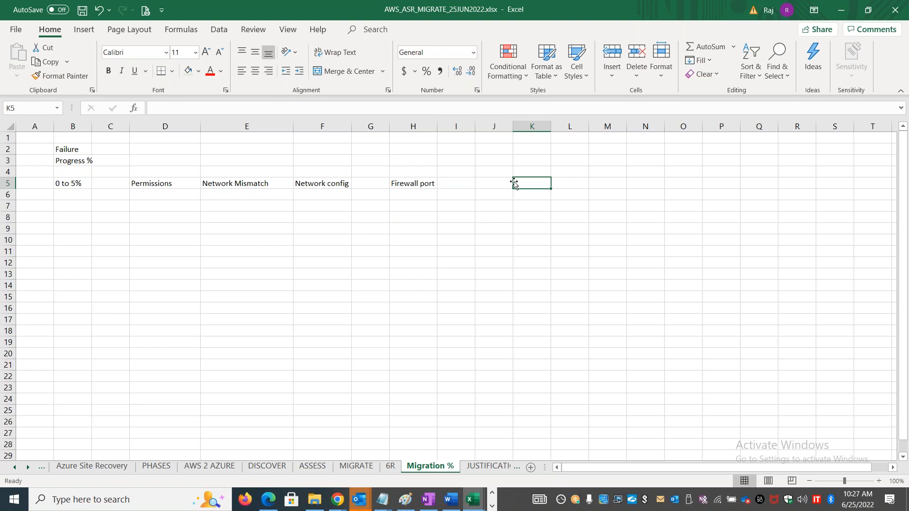
{"action": "type", "text": "Pre-req"}
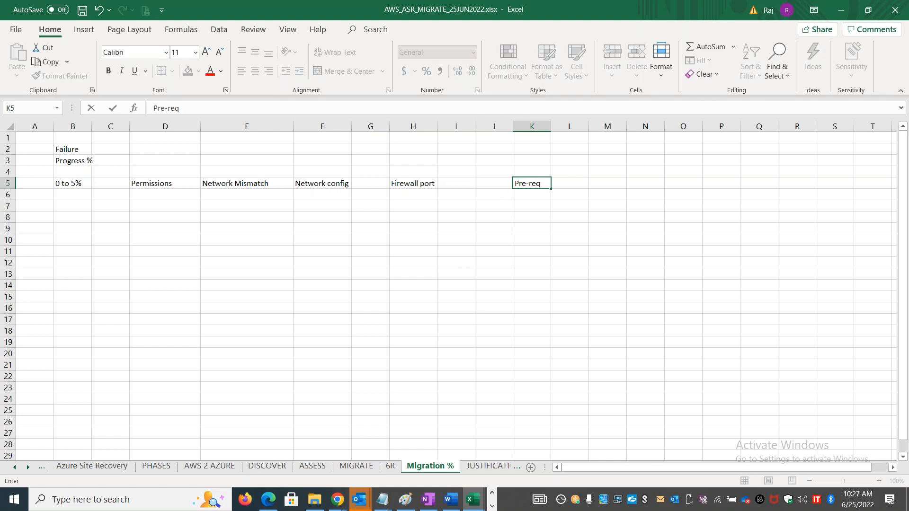
{"action": "left_click", "coordinate": [76, 197]}
{"action": "type", "text": "1"}
{"action": "key", "text": "BackSpace"}
{"action": "type", "text": "5 to 10%"}
{"action": "key", "text": "Tab"}
{"action": "key", "text": "Tab"}
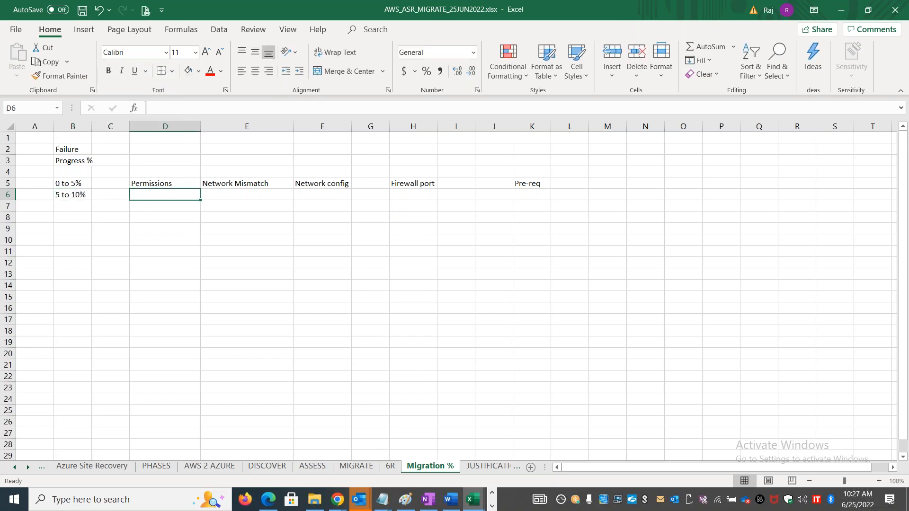
For the 5 to 10% range, enter "Precheck" in D6 and "Disk - Copy / Clone / Migrate...etc" in E6
{"action": "type", "text": "Pre"}
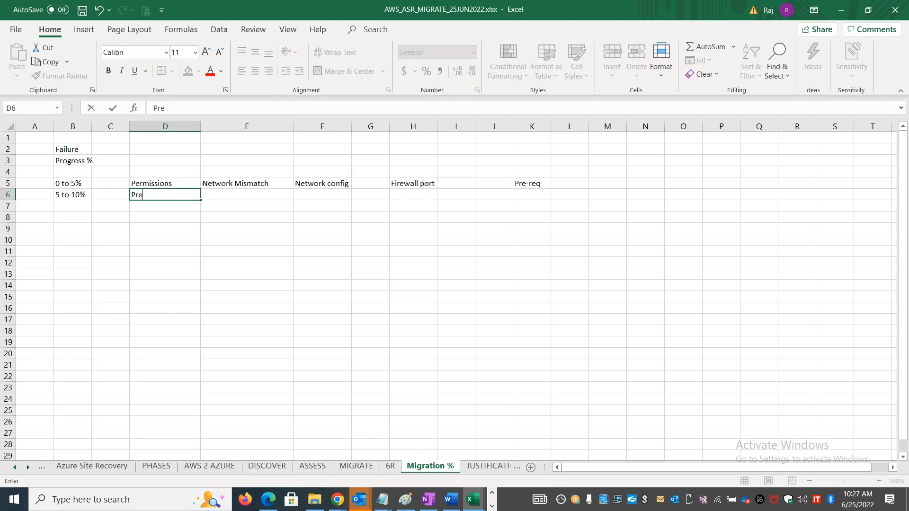
{"action": "type", "text": "check"}
{"action": "key", "text": "Tab"}
{"action": "type", "text": "Dis"}
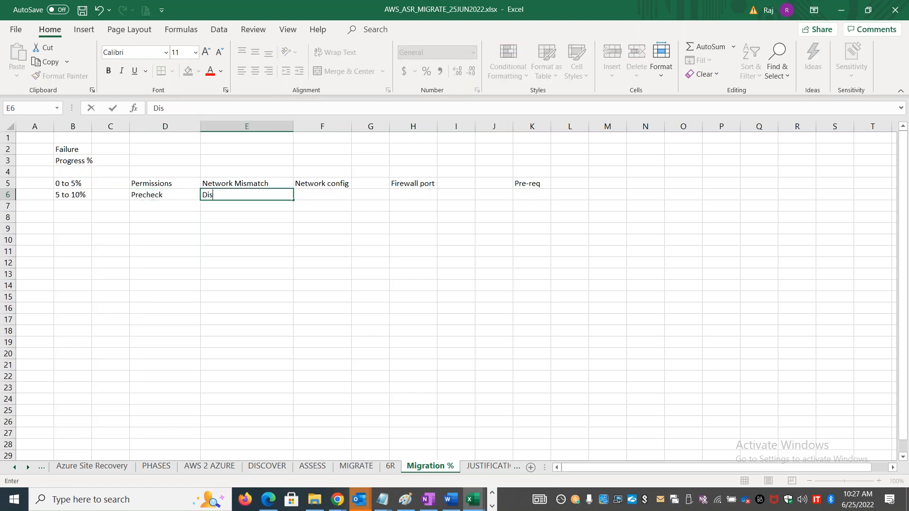
{"action": "type", "text": "k - Copy / Clone / Mig"}
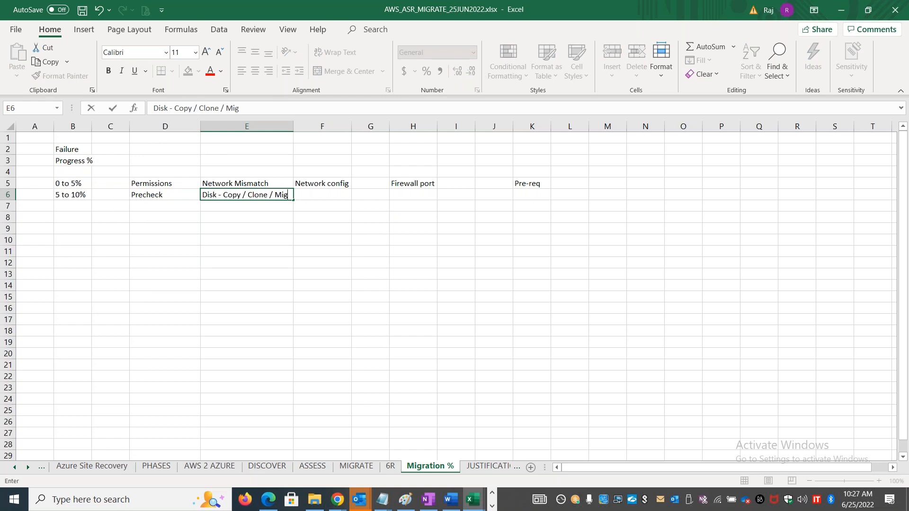
{"action": "type", "text": "rate...etc"}
Enter "Disk Level issues / Chkdsk" in G6 as a further 5 to 10% failure cause
{"action": "left_click", "coordinate": [373, 195]}
{"action": "type", "text": "Disk"}
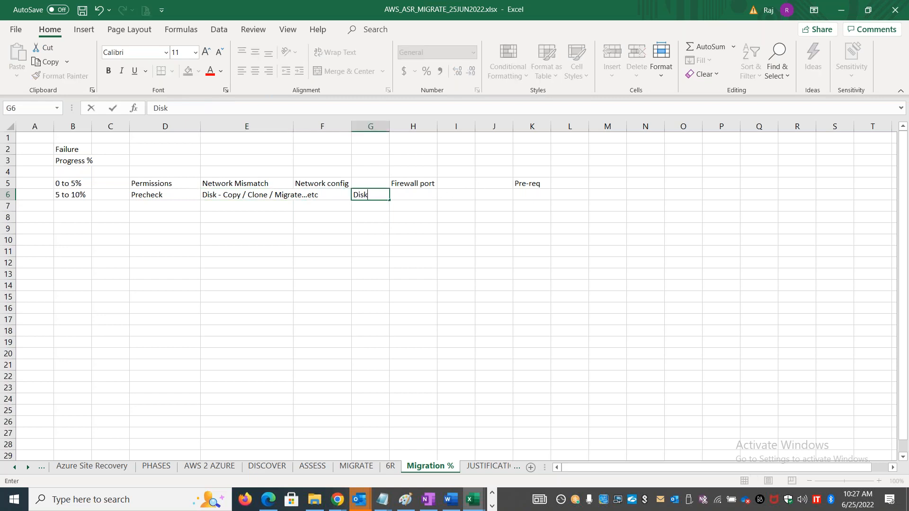
{"action": "type", "text": " Level issues / Chkdsk"}
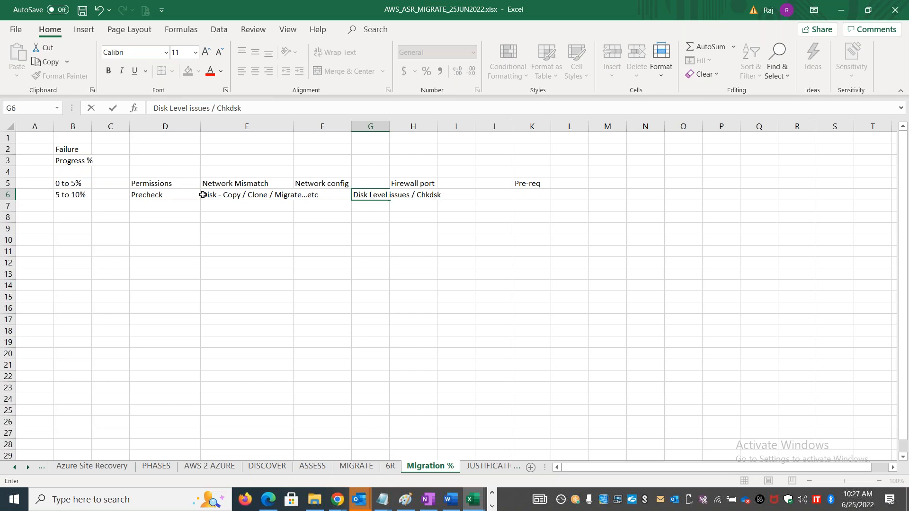
Enter the progress range "10 to 95%" in B7 and its causes "Data copy / Network outage / Disk /" in D7
{"action": "left_click", "coordinate": [72, 205]}
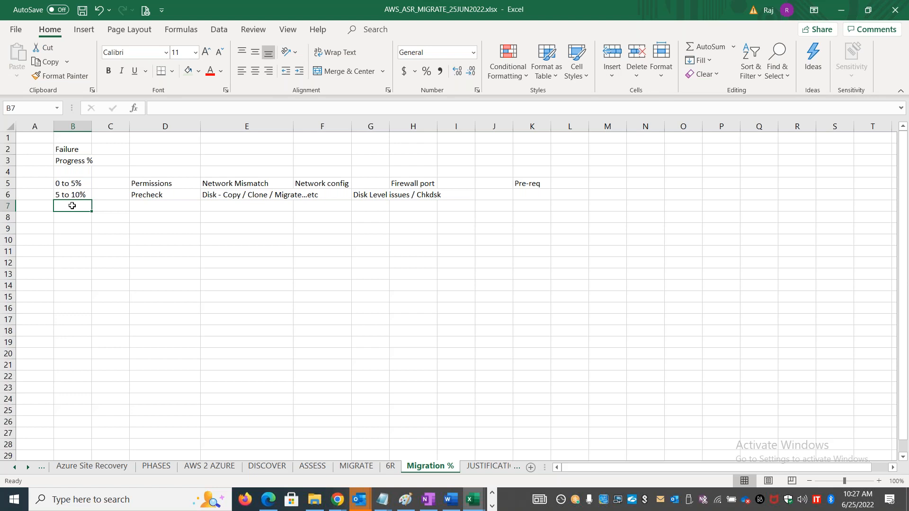
{"action": "type", "text": "10 to"}
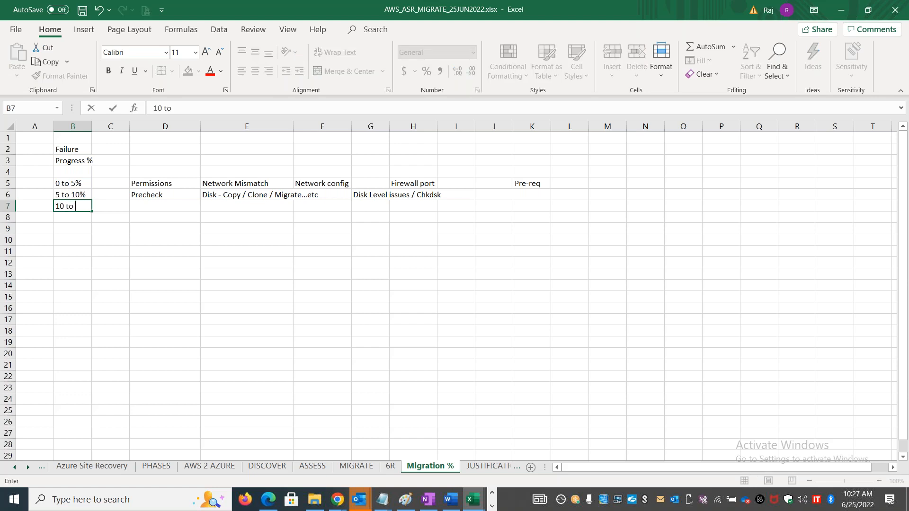
{"action": "type", "text": " 95%"}
{"action": "key", "text": "Tab"}
{"action": "key", "text": "Tab"}
{"action": "type", "text": "Data copy "}
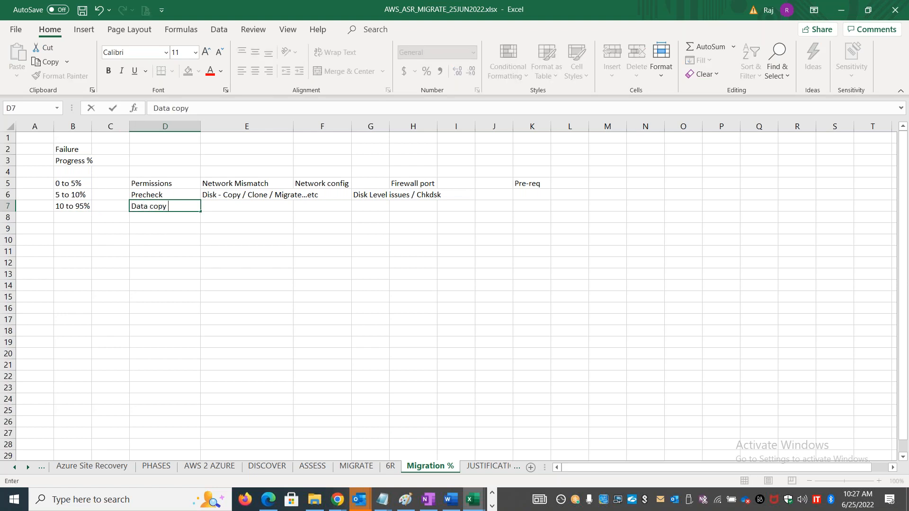
{"action": "type", "text": "/ Network outage / Disk /"}
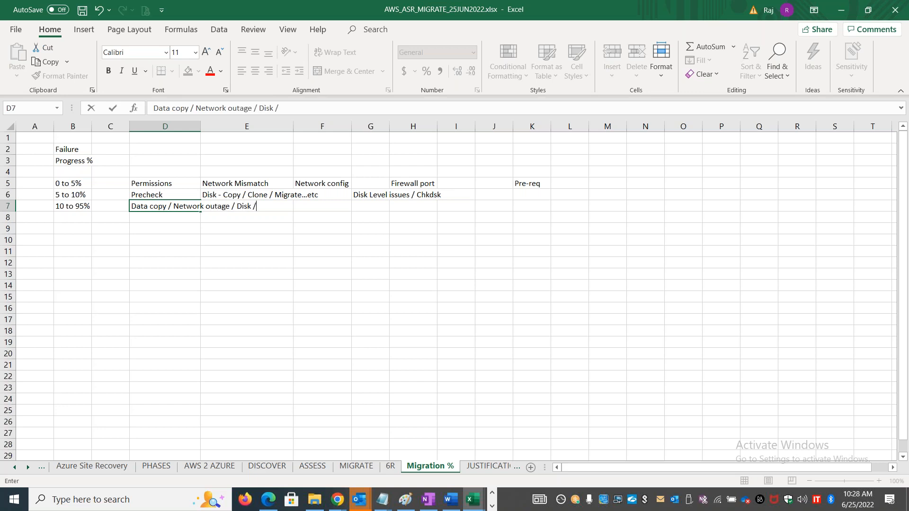
Add "Snapshot" in F7 and "Backup" in G7 to the 10 to 95% causes
{"action": "key", "text": "Tab"}
{"action": "key", "text": "Tab"}
{"action": "type", "text": "S"}
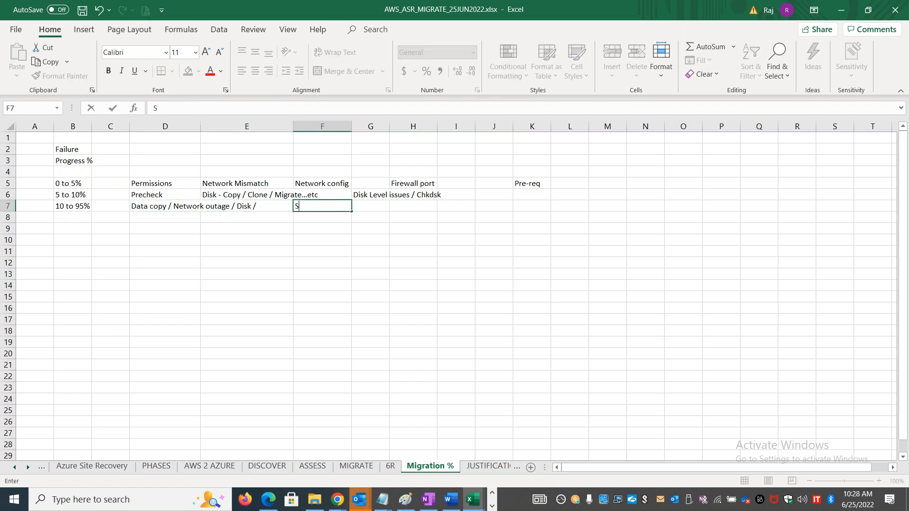
{"action": "type", "text": "napshot"}
{"action": "key", "text": "Tab"}
{"action": "type", "text": "Backup"}
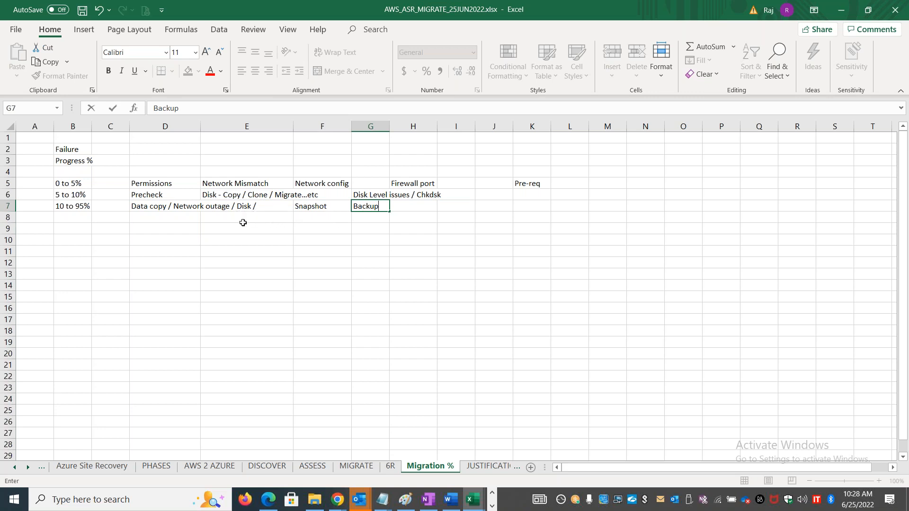
Enter the progress range "95 to 97%" in B9 and its cause "Reconfiguration" in D9
{"action": "left_click", "coordinate": [82, 228]}
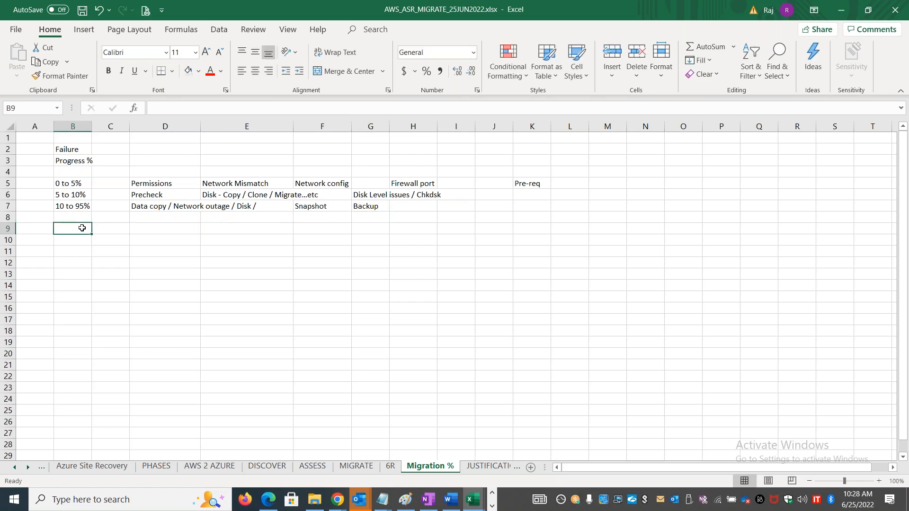
{"action": "type", "text": "95 to 9"}
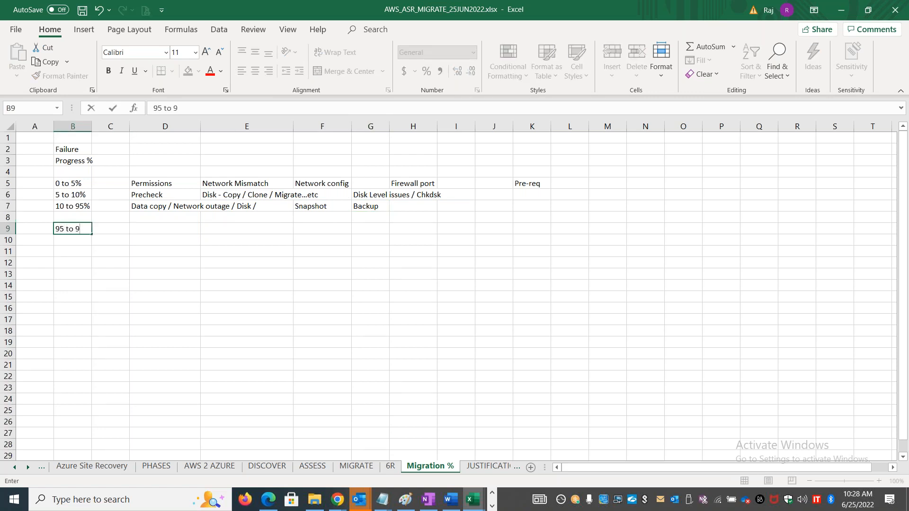
{"action": "type", "text": "7%"}
{"action": "key", "text": "Tab"}
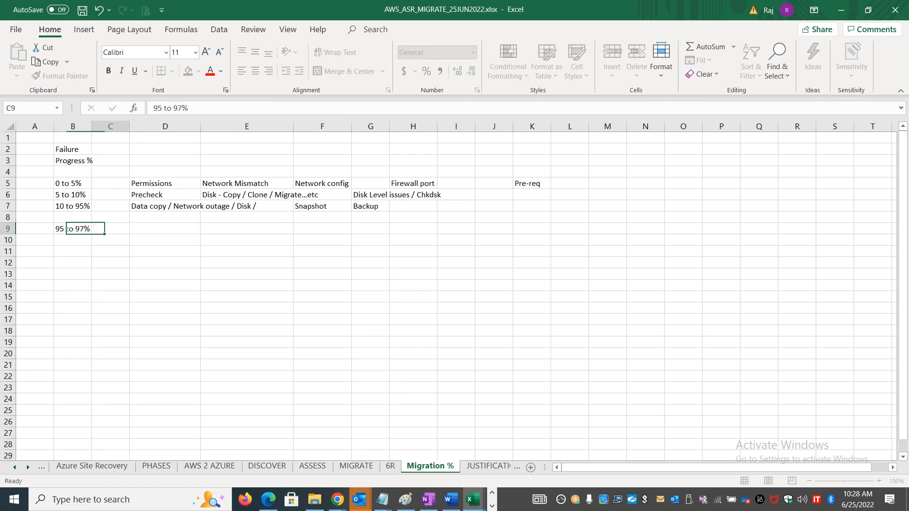
{"action": "key", "text": "Tab"}
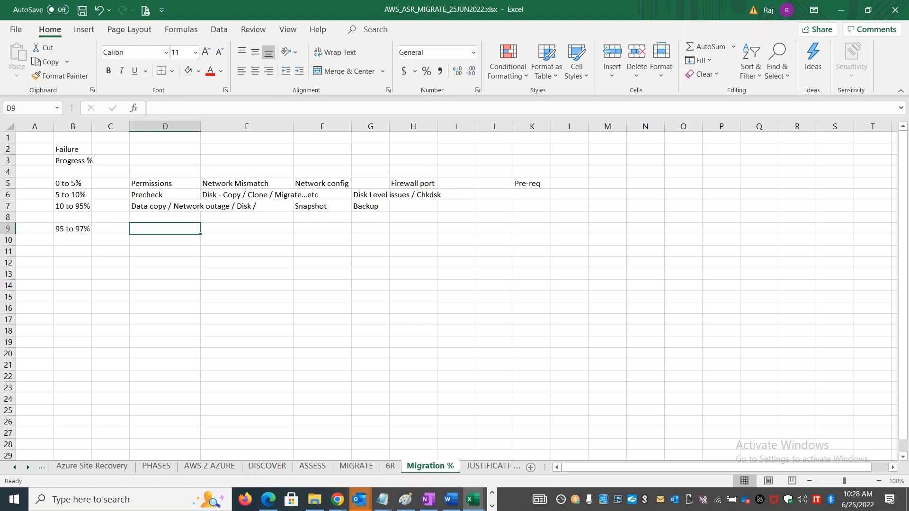
{"action": "type", "text": "Recon"}
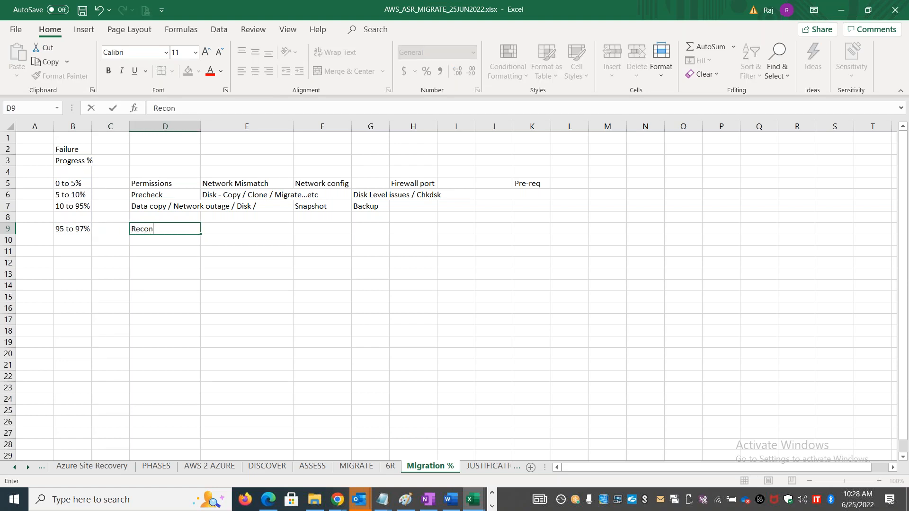
{"action": "type", "text": "figuration"}
Enter "Agent, tools..size..." in E9 as details of the reconfiguration cause
{"action": "key", "text": "Tab"}
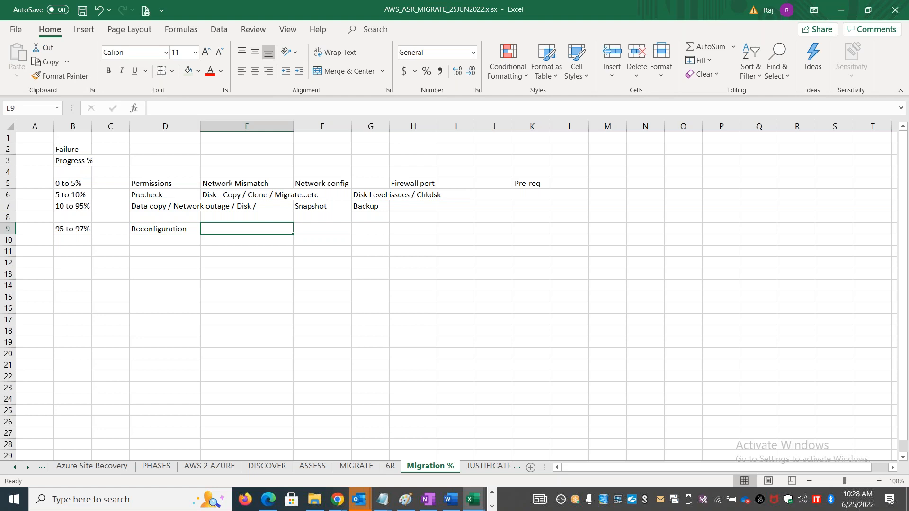
{"action": "type", "text": "Agent, tools..size..."}
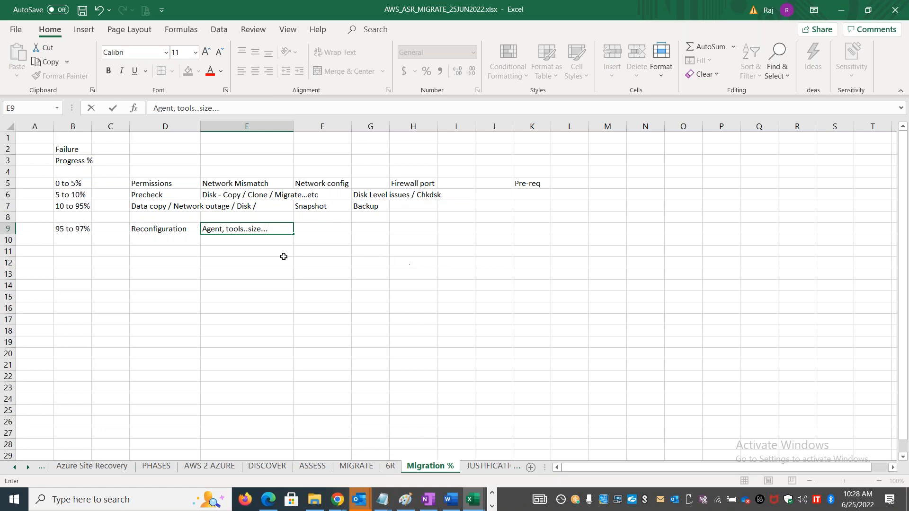
Enter the progress range "97 to 99%" in B10 and its cause "Customization" in D10
{"action": "left_click", "coordinate": [79, 242]}
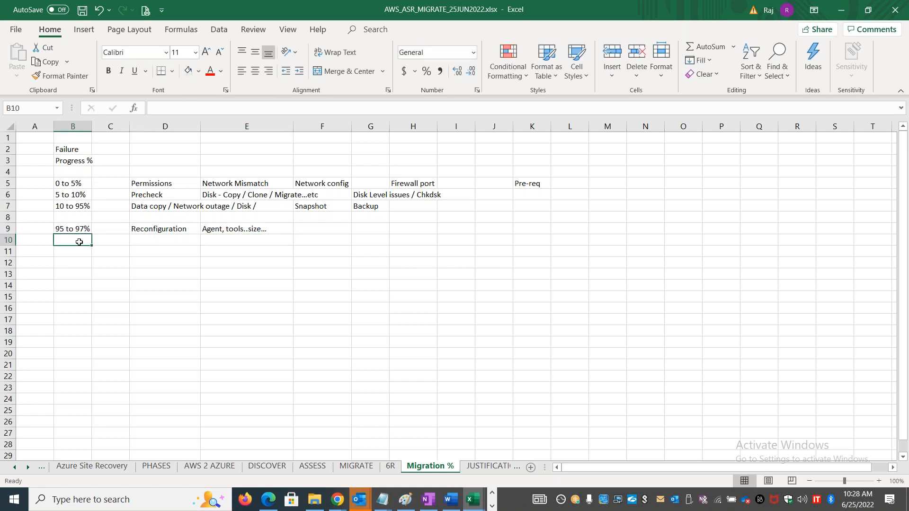
{"action": "type", "text": "9"}
{"action": "key", "text": "BackSpace"}
{"action": "type", "text": "7 to 995"}
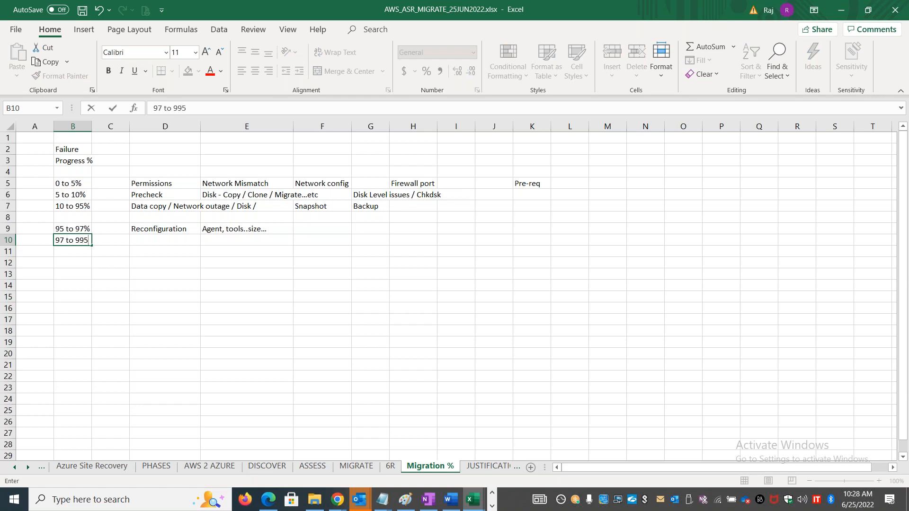
{"action": "key", "text": "BackSpace"}
{"action": "type", "text": "%"}
{"action": "key", "text": "Tab"}
{"action": "key", "text": "Tab"}
{"action": "type", "text": "Customization"}
Enter "Extensions..." in F10 as a further cause for the 97 to 99% range
{"action": "key", "text": "Tab"}
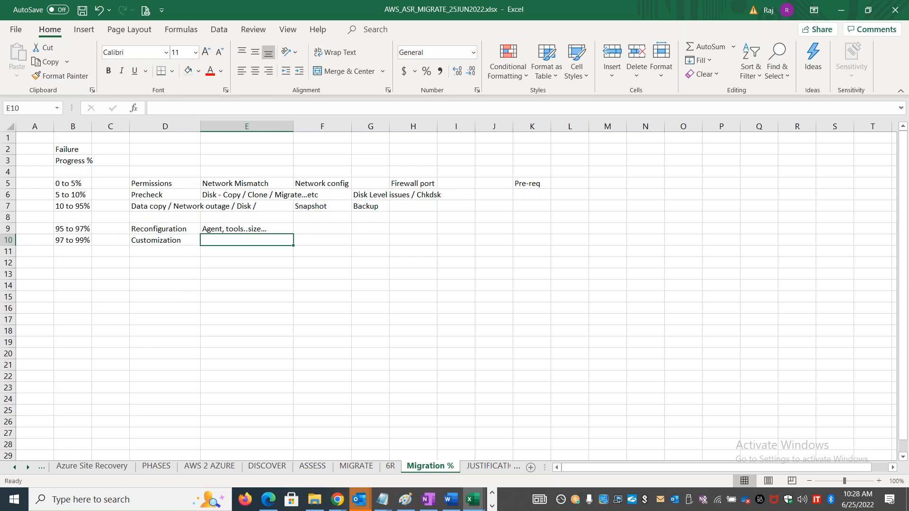
{"action": "key", "text": "Tab"}
{"action": "type", "text": "Extensions"}
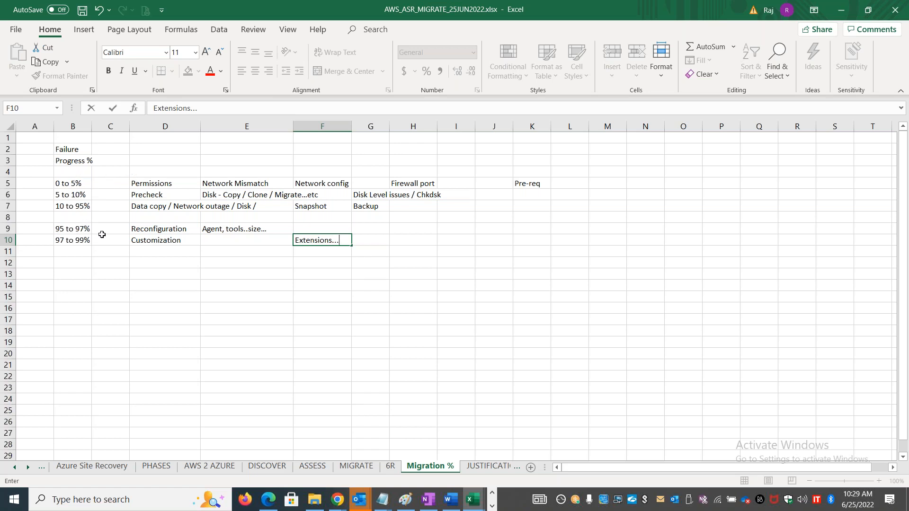
Enter the progress range "99 to 100%" in B11 and "Restart, final , Power ON, ...etc" in D11
{"action": "left_click", "coordinate": [83, 252]}
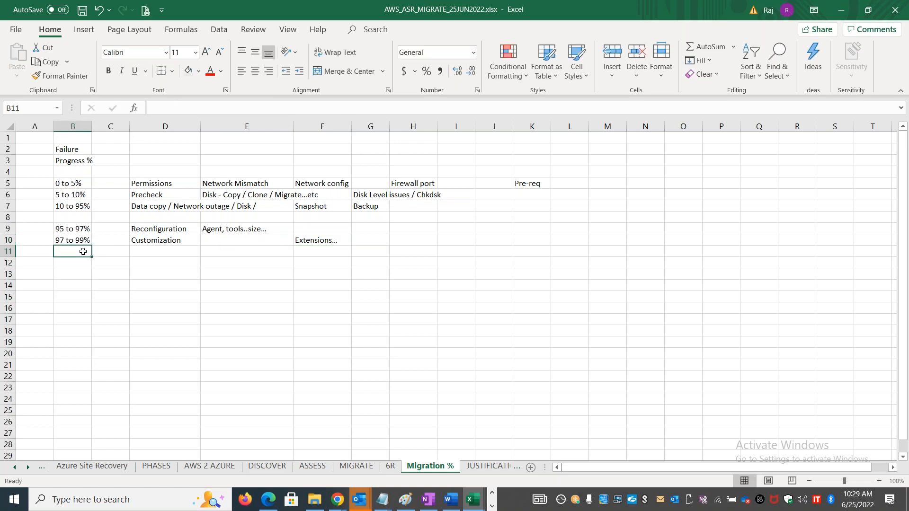
{"action": "type", "text": "99 to 100"}
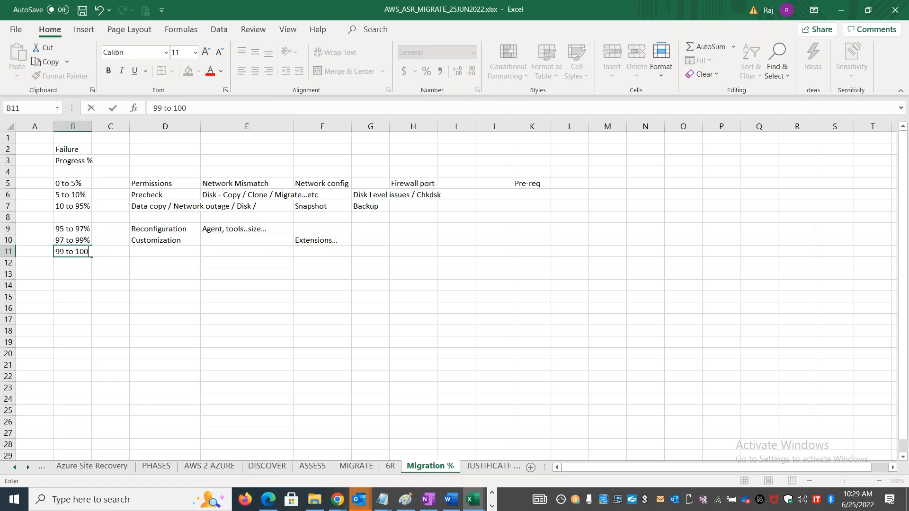
{"action": "type", "text": "%"}
{"action": "key", "text": "Tab"}
{"action": "key", "text": "Tab"}
{"action": "type", "text": "Restart, final"}
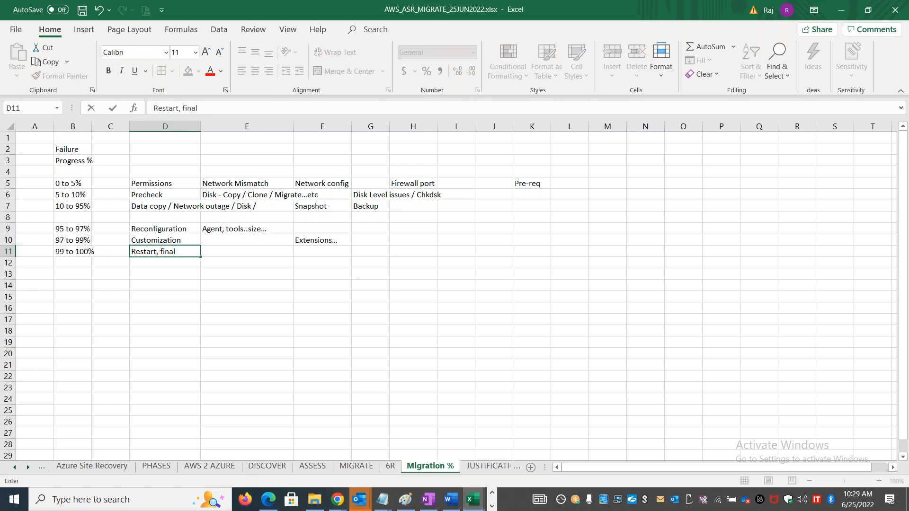
{"action": "type", "text": " , Power ON, ...etc"}
Fill the progress ranges in B5:B11 with light green
{"action": "left_click", "coordinate": [69, 187]}
{"action": "left_click_drag", "start_coordinate": [73, 193], "coordinate": [73, 251]}
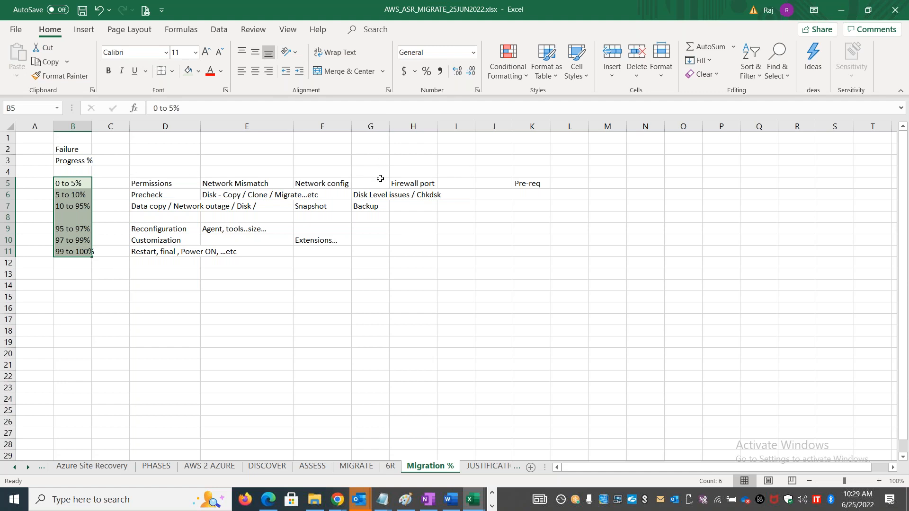
{"action": "left_click", "coordinate": [270, 310]}
Widen column B and make the progress ranges in B5:B11 bold
{"action": "left_click_drag", "start_coordinate": [92, 127], "coordinate": [149, 126]}
{"action": "left_click_drag", "start_coordinate": [103, 183], "coordinate": [112, 252]}
{"action": "key", "text": "ctrl+b"}
{"action": "left_click", "coordinate": [128, 318]}
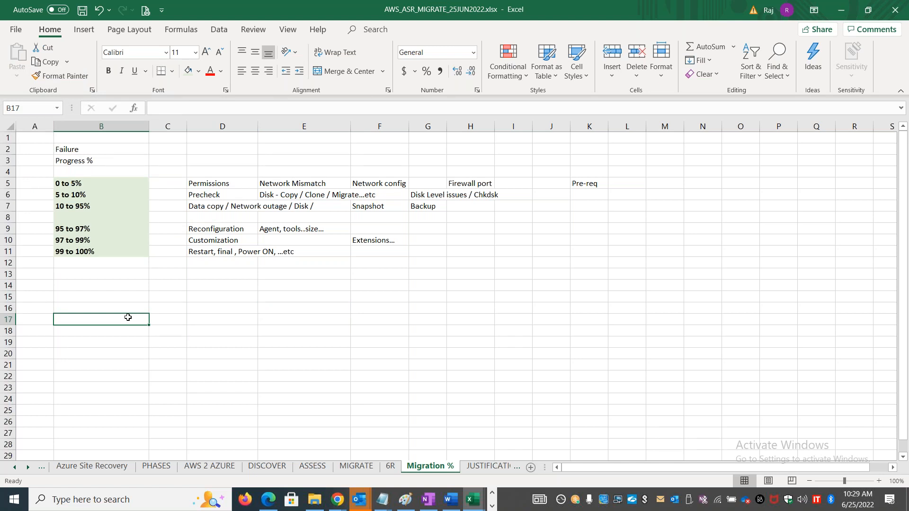
Check the Mobility service installation progress in the AWSWEBSVR01 remote desktop session, and return to the Excel workbook
{"action": "left_click", "coordinate": [492, 505]}
{"action": "mouse_move", "coordinate": [306, 500]}
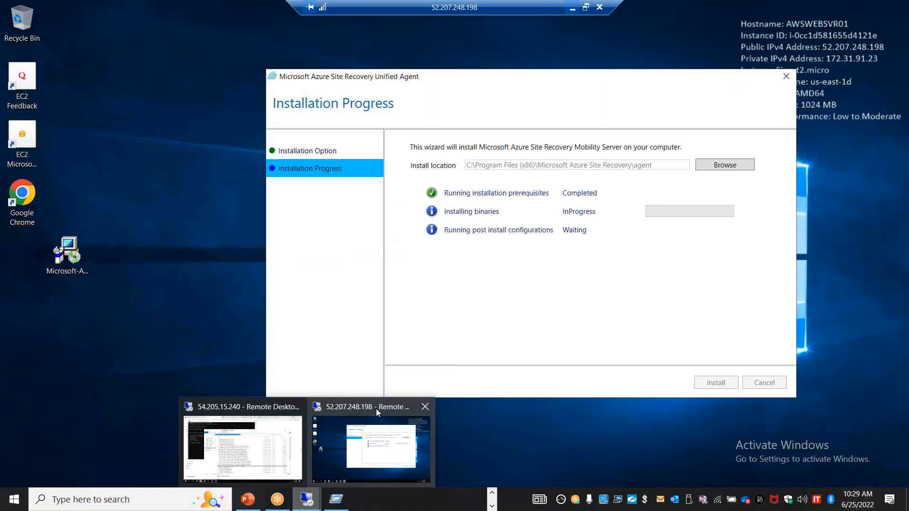
{"action": "left_click", "coordinate": [376, 408]}
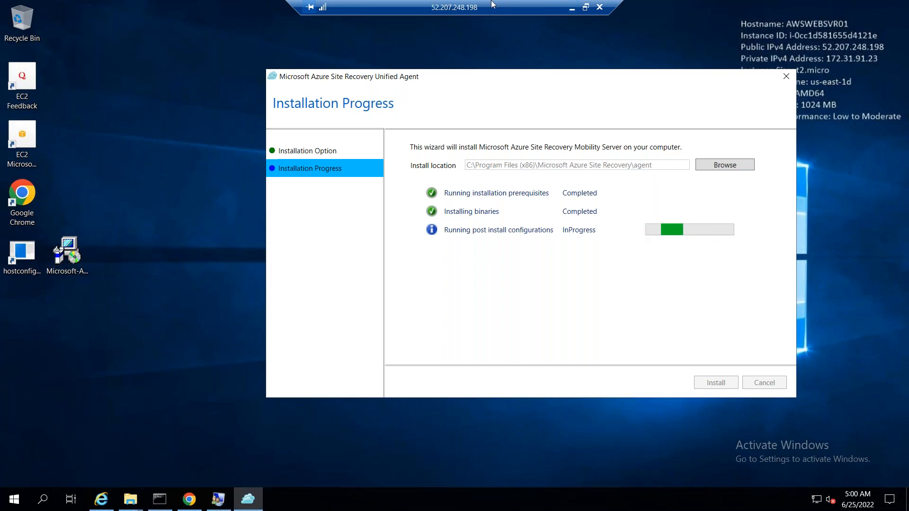
{"action": "left_click", "coordinate": [572, 8]}
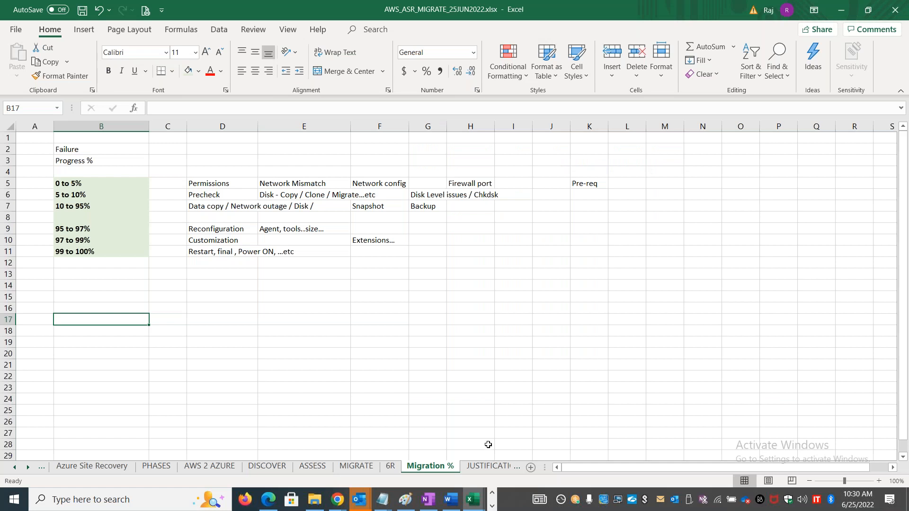
Add a new worksheet named "Prepare" after the Migration % sheet and select its cell B2
{"action": "left_click", "coordinate": [531, 467]}
{"action": "type", "text": "Prepare"}
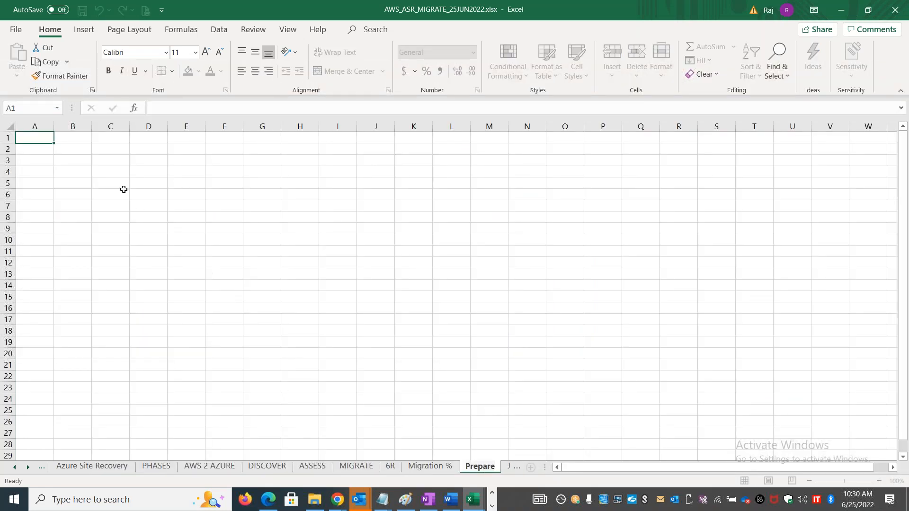
{"action": "left_click", "coordinate": [72, 148]}
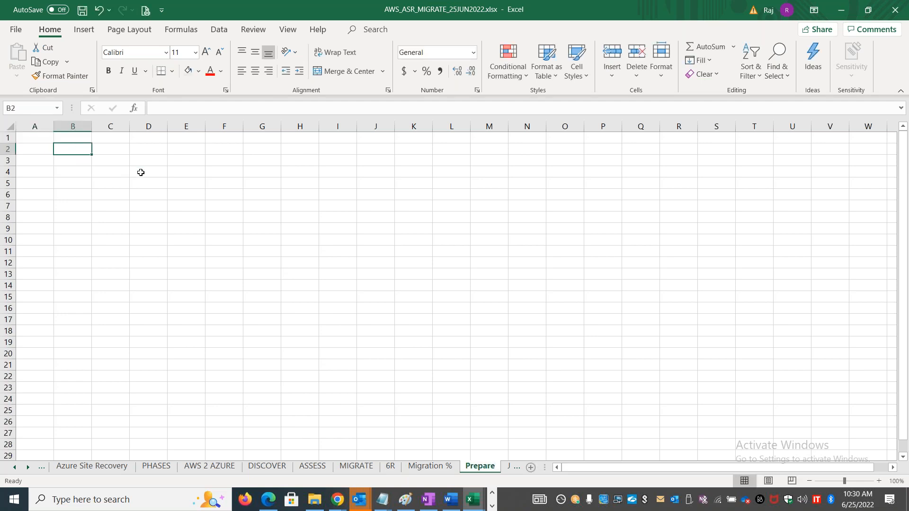
Enter "Permissions check", "OS licensing" and "Software up to date" in cells B2:B4
{"action": "type", "text": "Permissions check"}
{"action": "key", "text": "Return"}
{"action": "type", "text": "OS licensing"}
{"action": "key", "text": "Return"}
{"action": "type", "text": "Software up to date"}
{"action": "key", "text": "Return"}
Enter "Antivirus - definition" in B5 and widen column B to fit the entries
{"action": "type", "text": "An"}
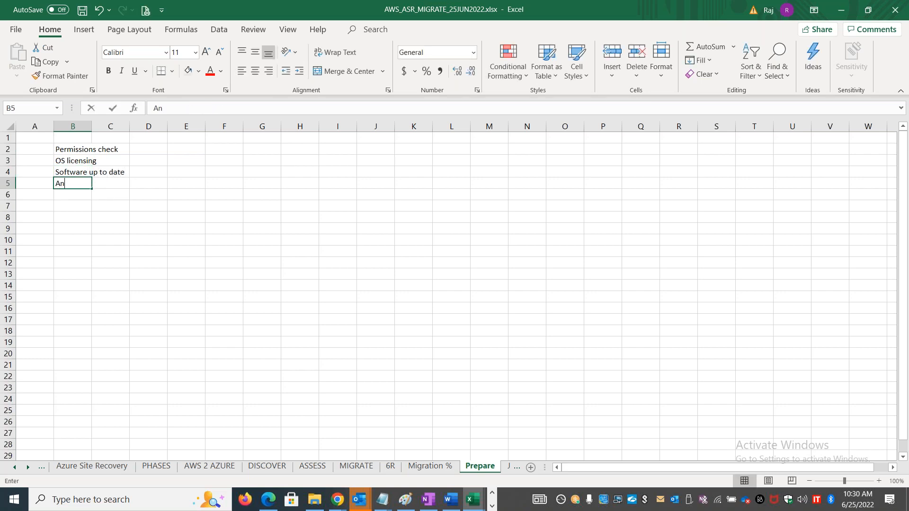
{"action": "type", "text": "tivirus "}
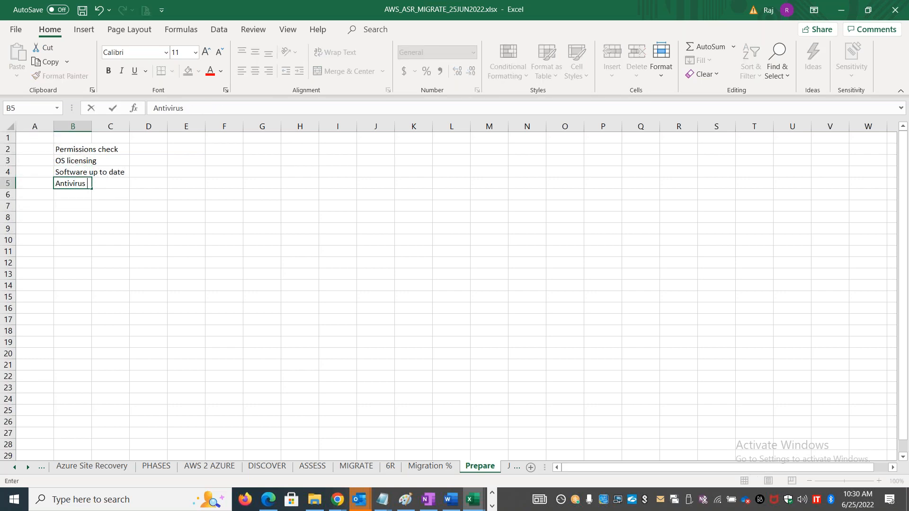
{"action": "type", "text": "- definitin"}
{"action": "key", "text": "BackSpace"}
{"action": "type", "text": "on"}
{"action": "left_click", "coordinate": [68, 203]}
{"action": "left_click_drag", "start_coordinate": [92, 126], "coordinate": [174, 126]}
Add the note "Disable - during migration" in D5 beside the antivirus entry
{"action": "left_click", "coordinate": [234, 186]}
{"action": "type", "text": "Disa"}
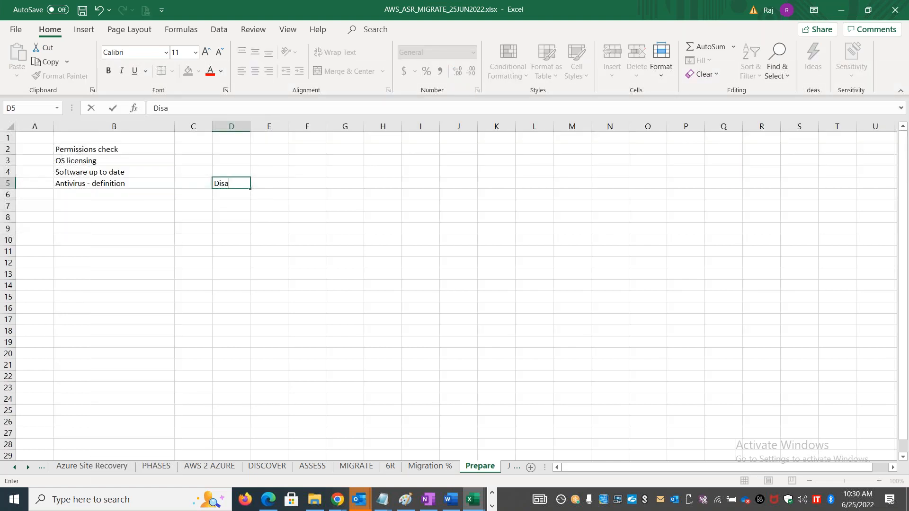
{"action": "type", "text": "ble - during migration"}
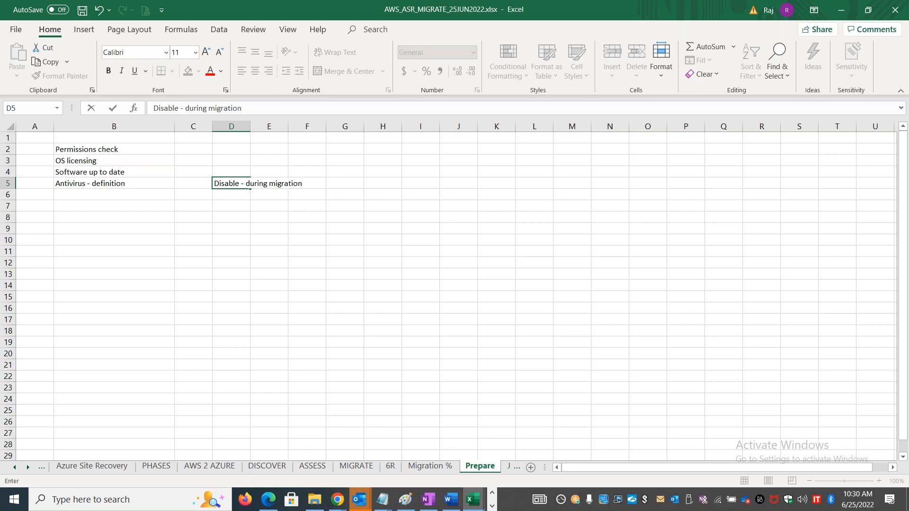
Enter "Storage space" in B7, with "Temp files cleanup" and "Unwanted files delete" as sub-items in C8:C9
{"action": "left_click", "coordinate": [136, 207]}
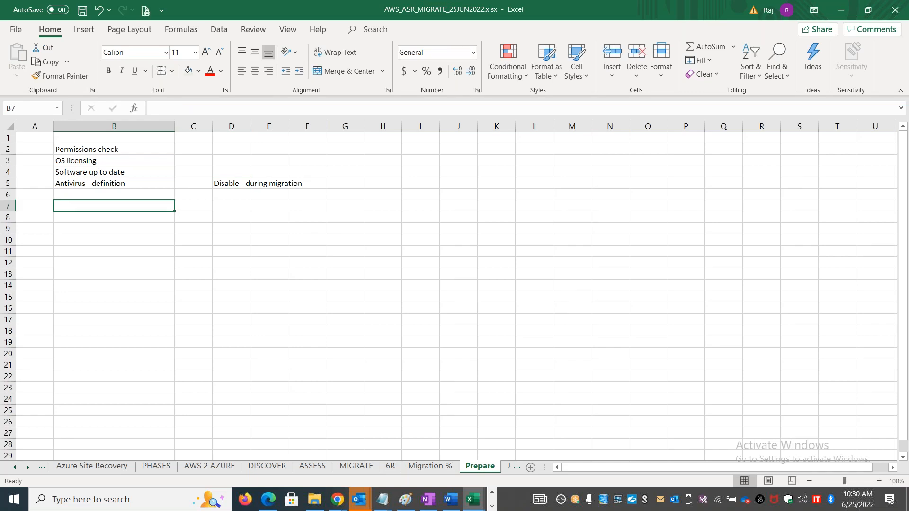
{"action": "type", "text": "Storage space"}
{"action": "key", "text": "Tab"}
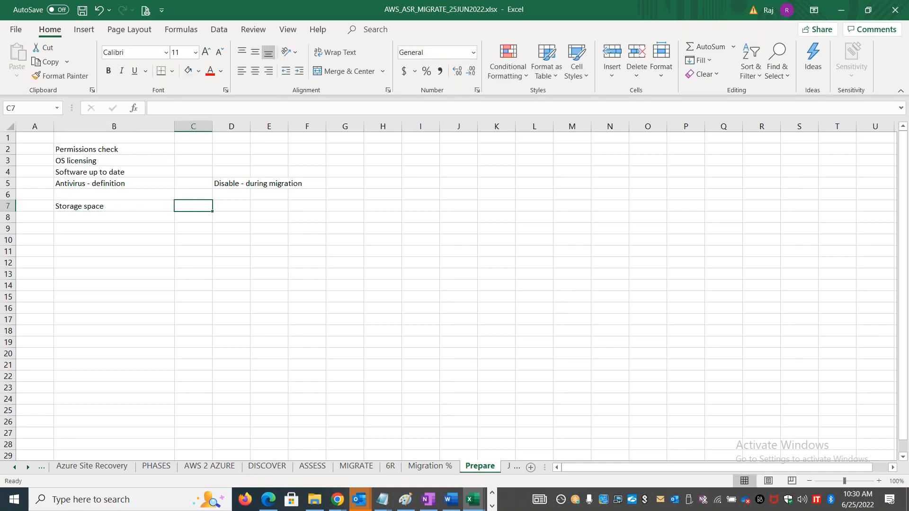
{"action": "key", "text": "Down"}
{"action": "type", "text": "Temp files cleanup"}
{"action": "key", "text": "Return"}
{"action": "type", "text": "Unwant"}
{"action": "key", "text": "BackSpace"}
{"action": "key", "text": "BackSpace"}
{"action": "type", "text": "w"}
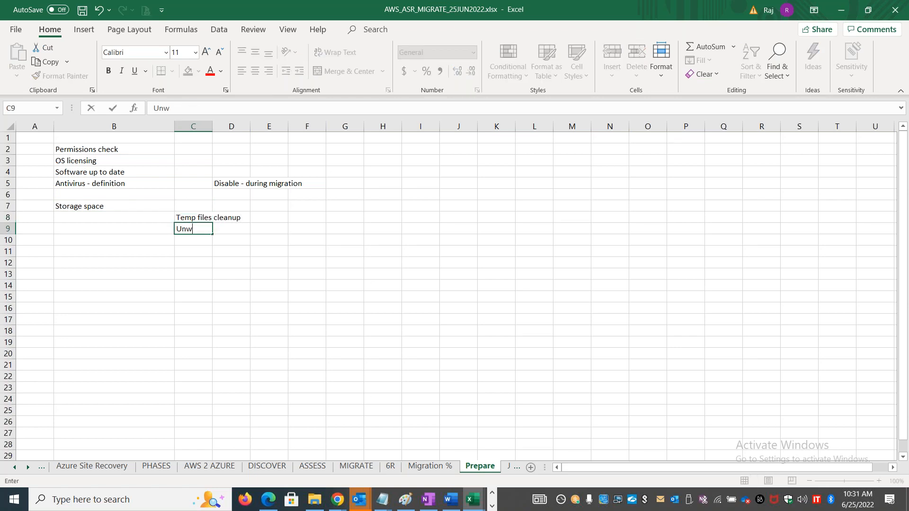
{"action": "type", "text": "anted files  delete"}
Add the note "10% of data size - free space" in G7 on the storage space row
{"action": "left_click", "coordinate": [342, 212]}
{"action": "left_click", "coordinate": [342, 207]}
{"action": "type", "text": "10% "}
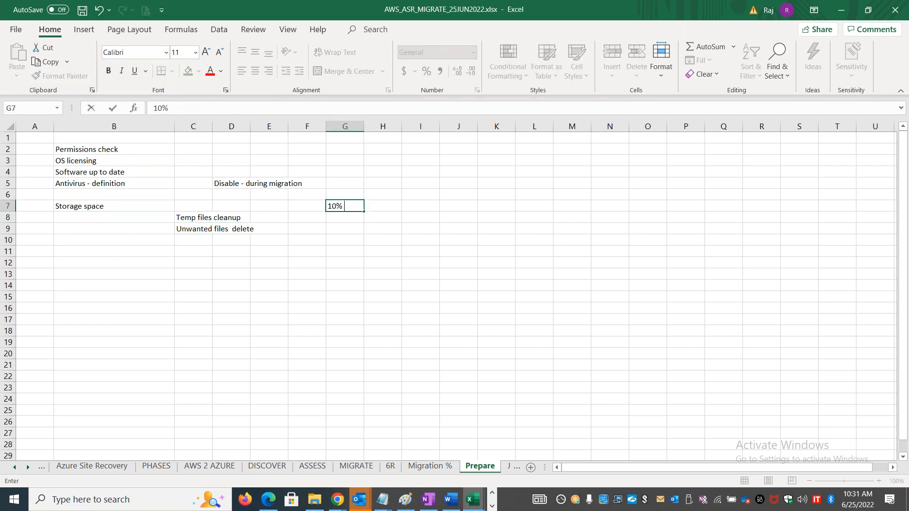
{"action": "type", "text": "of data size - free space"}
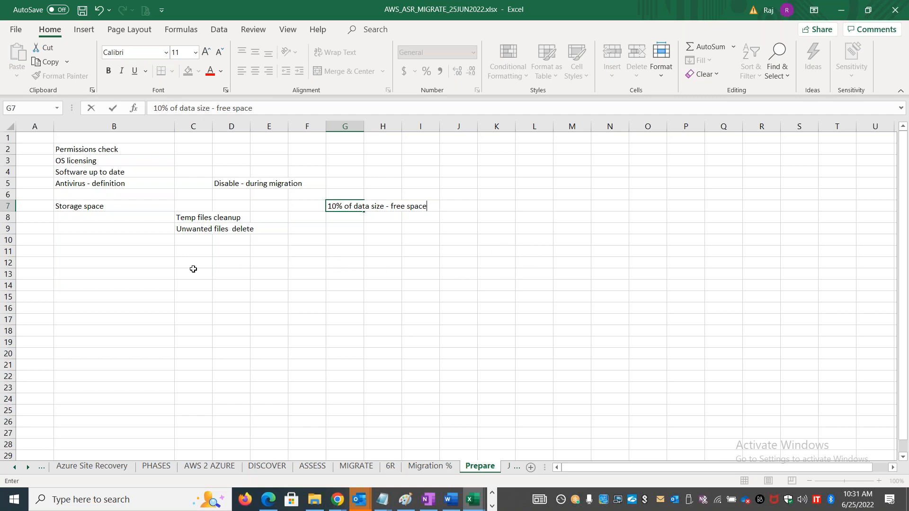
Enter "Connectivty speed" in B10 and its sub-item "Network - Duplex, MTU, Speed...etc" in C11
{"action": "left_click", "coordinate": [140, 242]}
{"action": "type", "text": "Co"}
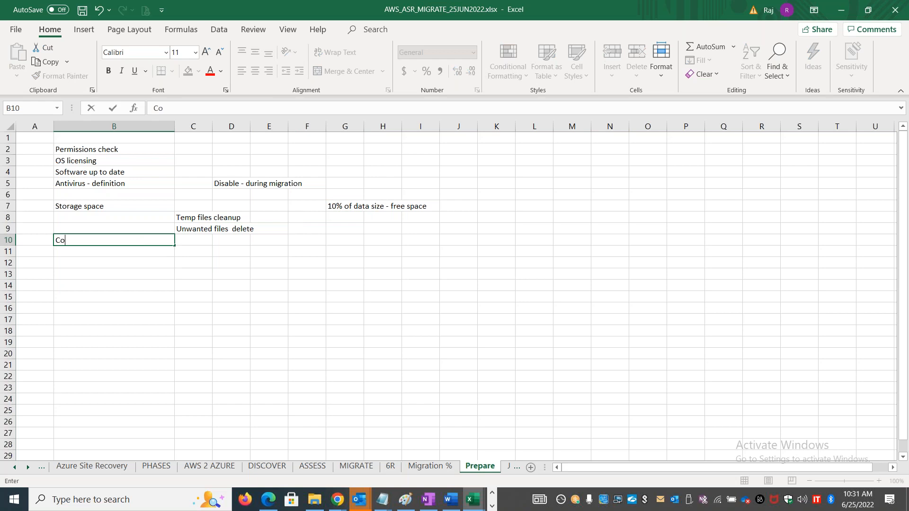
{"action": "type", "text": "nnectivty speed"}
{"action": "key", "text": "Return"}
{"action": "key", "text": "Right"}
{"action": "type", "text": "B"}
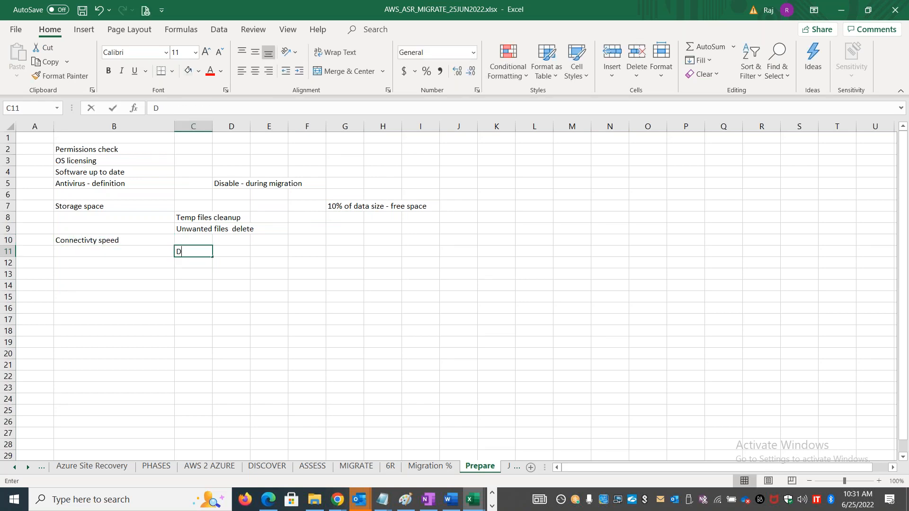
{"action": "key", "text": "BackSpace"}
{"action": "type", "text": "Network - Dup"}
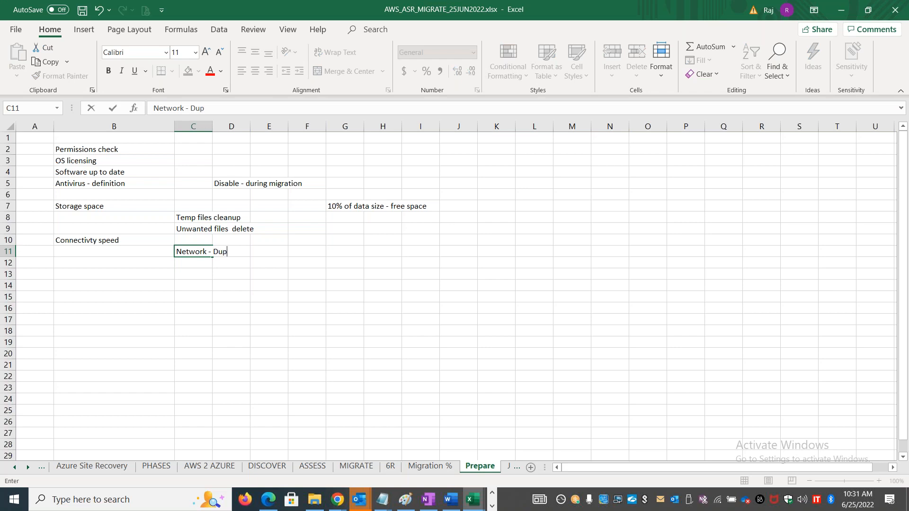
{"action": "type", "text": "lex, MTU, Speed...etc"}
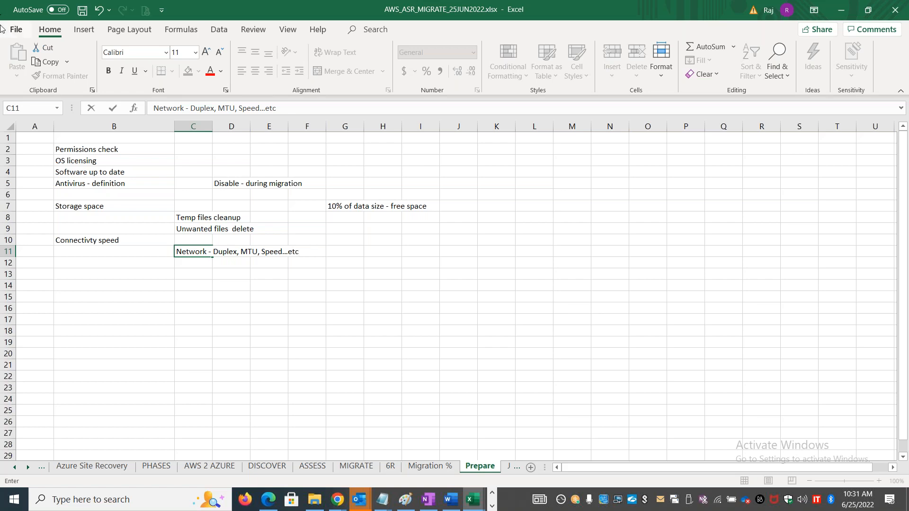
Enter "Firewall Rules / Policies / Ports" in B12
{"action": "left_click", "coordinate": [118, 264]}
{"action": "type", "text": "F"}
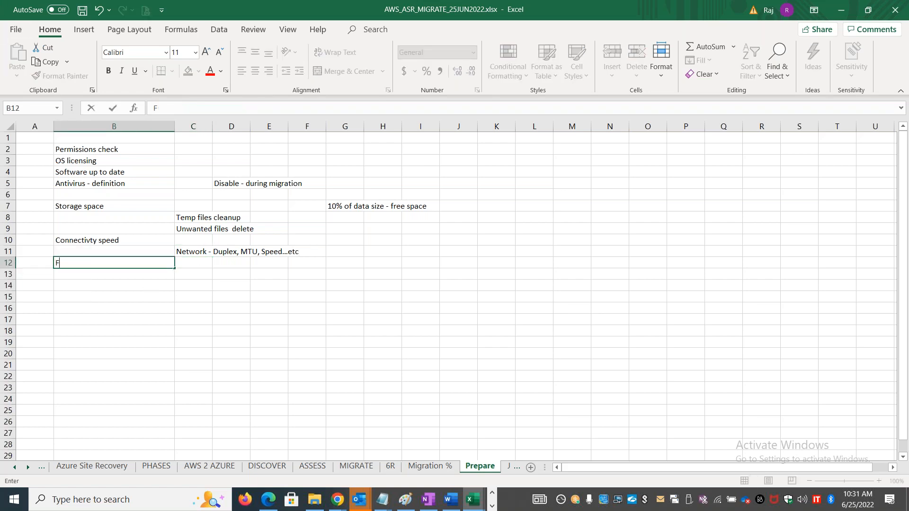
{"action": "type", "text": "irewall Rules / Policies. P"}
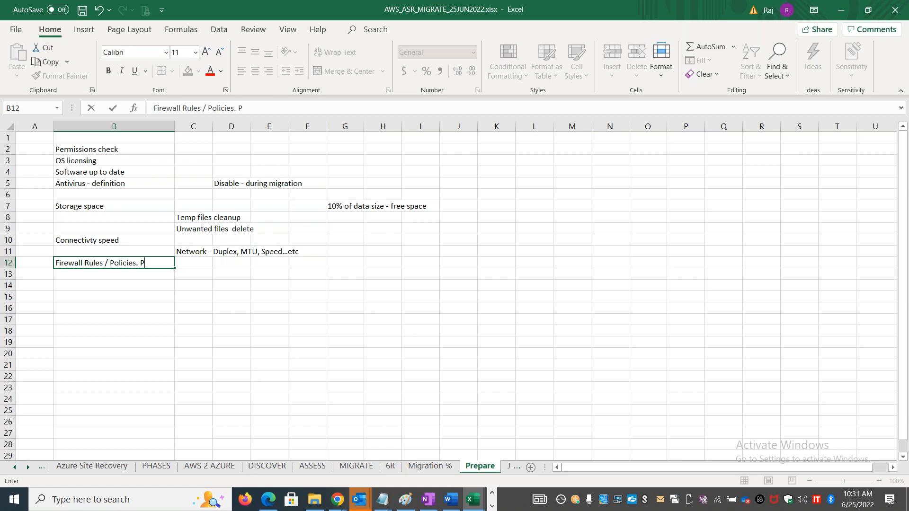
{"action": "key", "text": "BackSpace"}
{"action": "key", "text": "BackSpace"}
{"action": "type", "text": "/ Por"}
List the firewall sub-items "Disable Windows Firewall", "IPTables" and "UFW disable" in C13:C15
{"action": "left_click", "coordinate": [187, 271]}
{"action": "type", "text": "Disable Windows Firewall"}
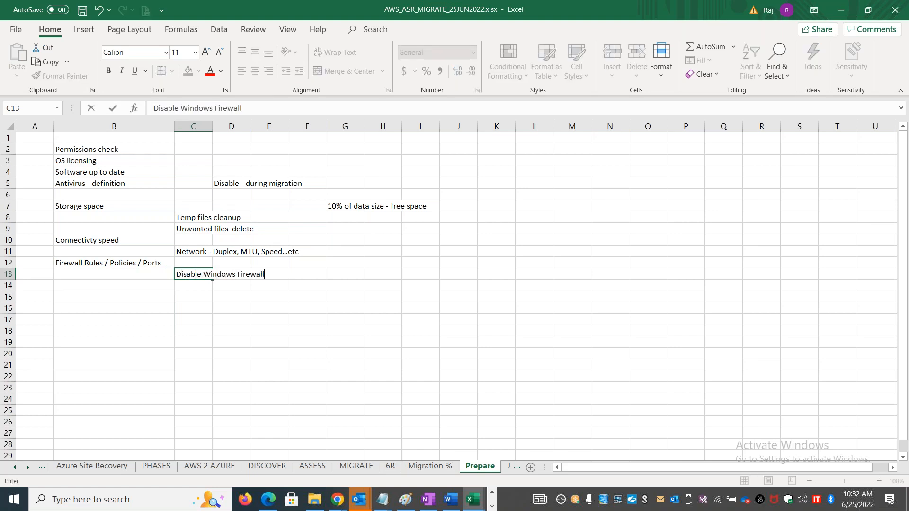
{"action": "key", "text": "Return"}
{"action": "type", "text": "IPTables"}
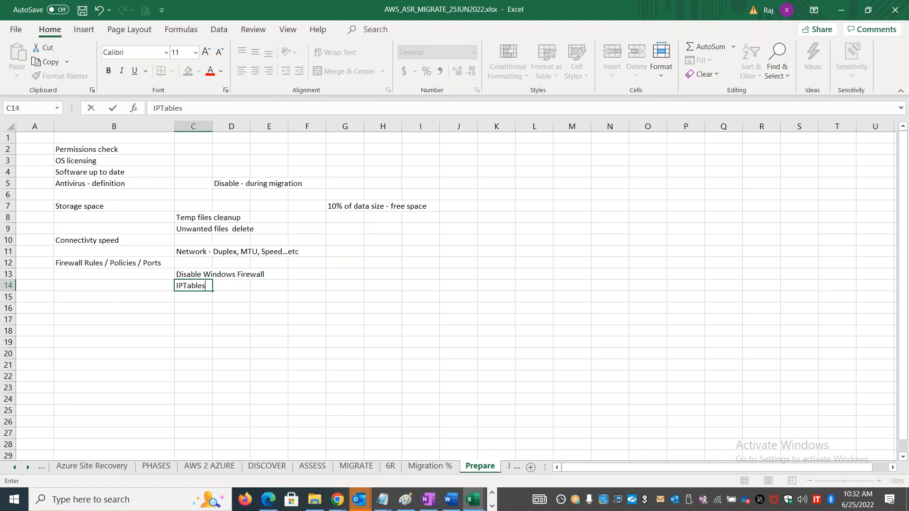
{"action": "key", "text": "Return"}
{"action": "type", "text": "U"}
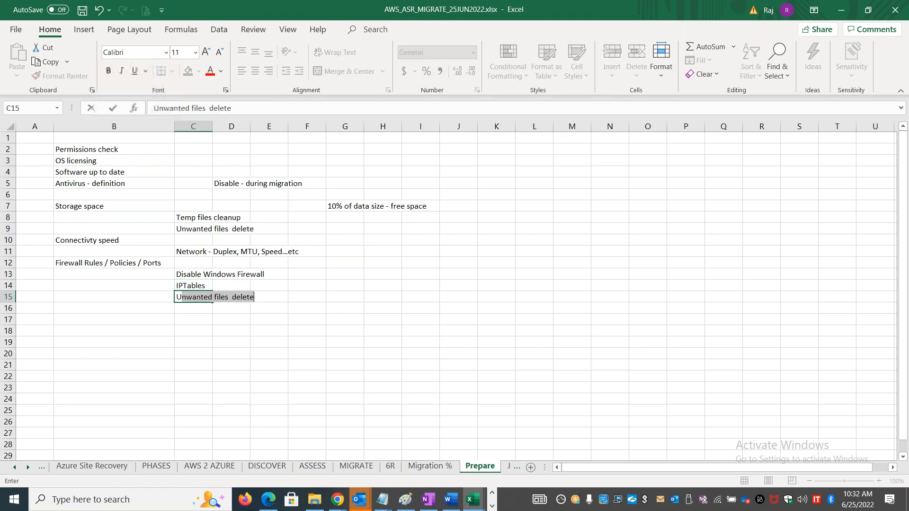
{"action": "type", "text": "FW disabel"}
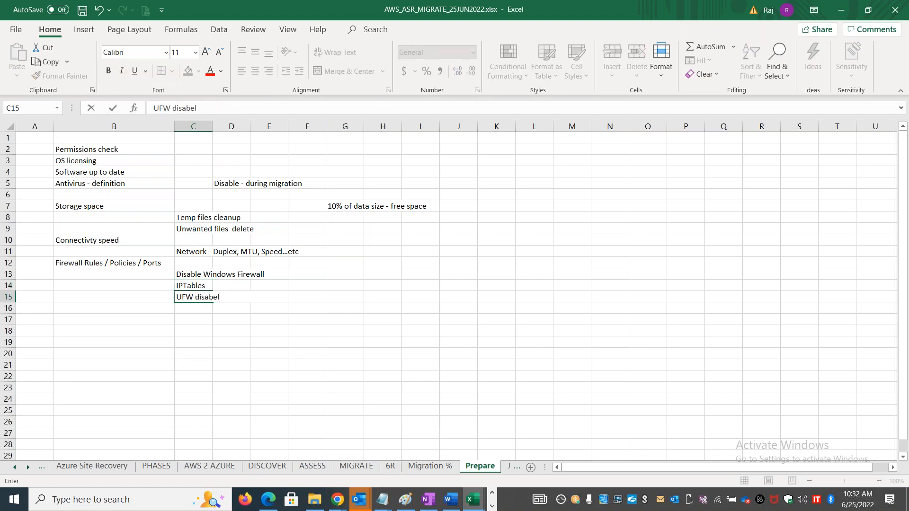
{"action": "key", "text": "BackSpace"}
{"action": "key", "text": "BackSpace"}
{"action": "type", "text": "le"}
Enter "ITSM" in B17 and its first sub-item "Current incidents" in C18
{"action": "left_click", "coordinate": [126, 317]}
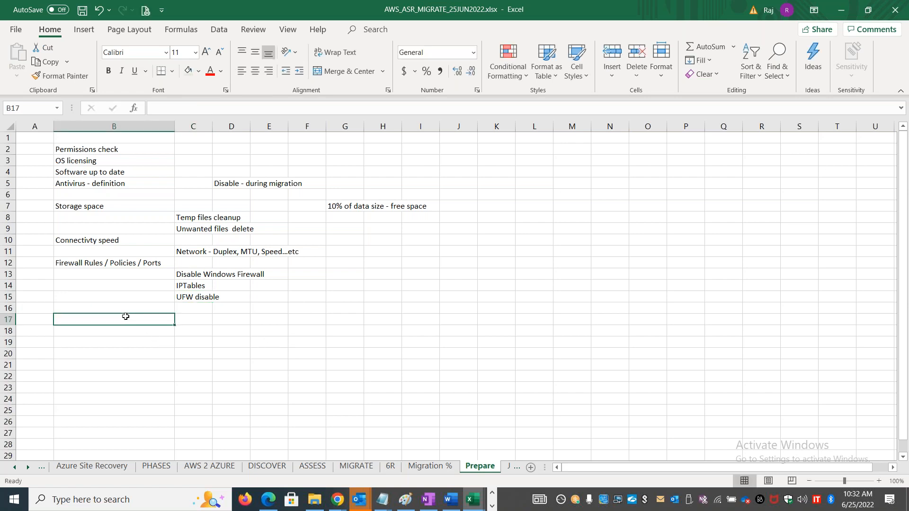
{"action": "type", "text": "ITSM"}
{"action": "key", "text": "Tab"}
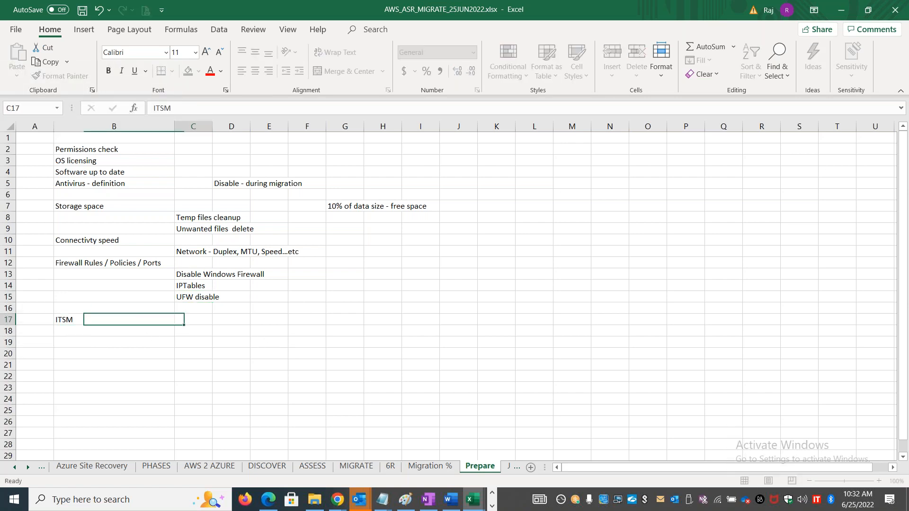
{"action": "key", "text": "Down"}
{"action": "type", "text": "Current"}
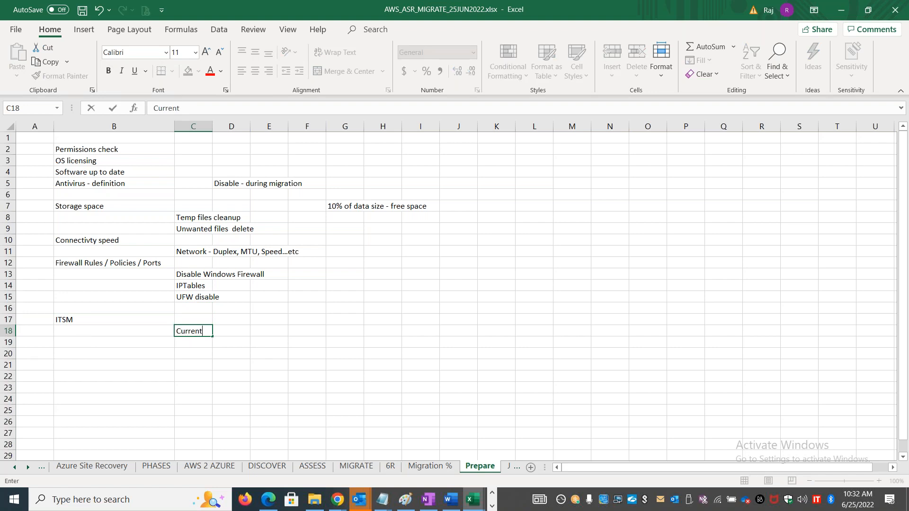
{"action": "type", "text": " incidents"}
{"action": "key", "text": "Return"}
Add the ITSM sub-items "current ongoing issues", "problem tickets" and "Issues / Risks" in C19:C21
{"action": "type", "text": "current"}
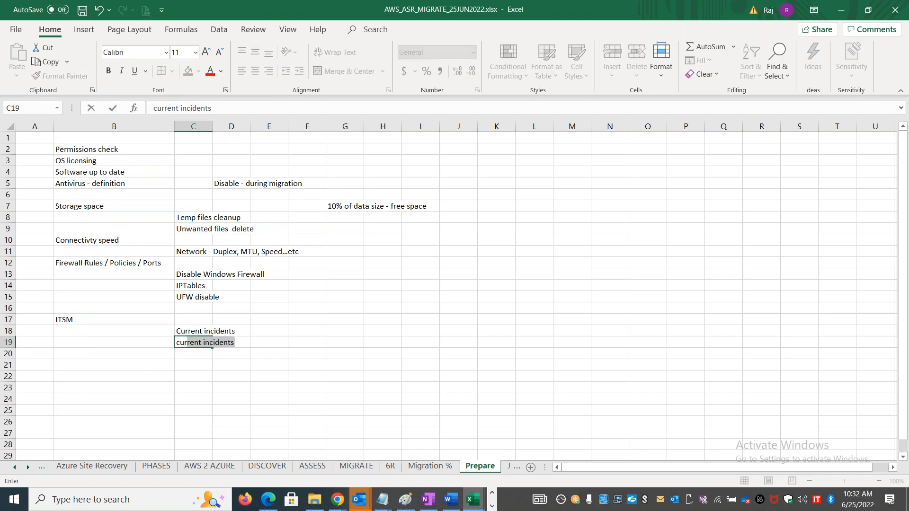
{"action": "type", "text": " ongoing "}
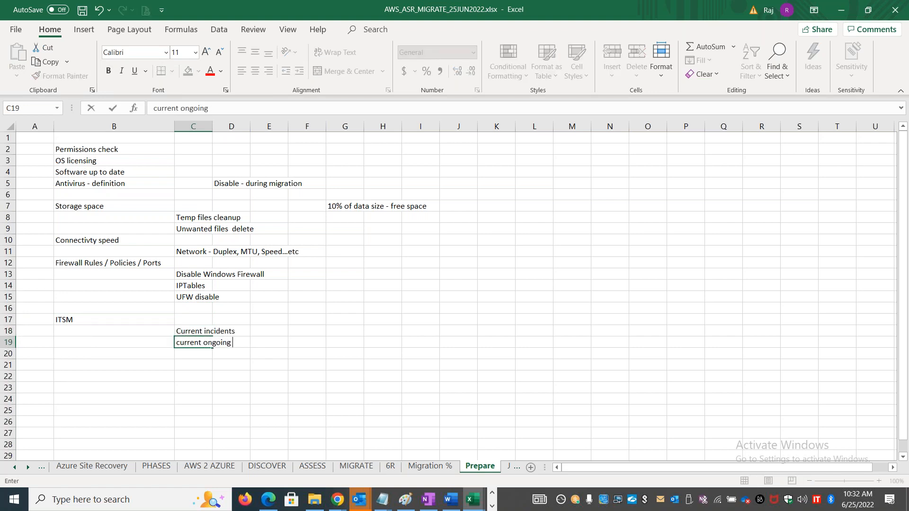
{"action": "type", "text": "issues"}
{"action": "key", "text": "Return"}
{"action": "type", "text": "prbl"}
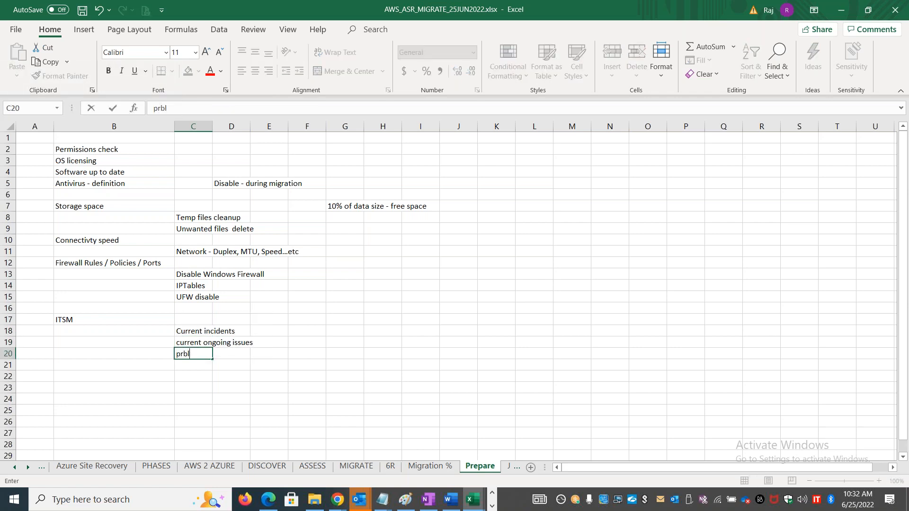
{"action": "type", "text": "oblem tickets"}
{"action": "key", "text": "Return"}
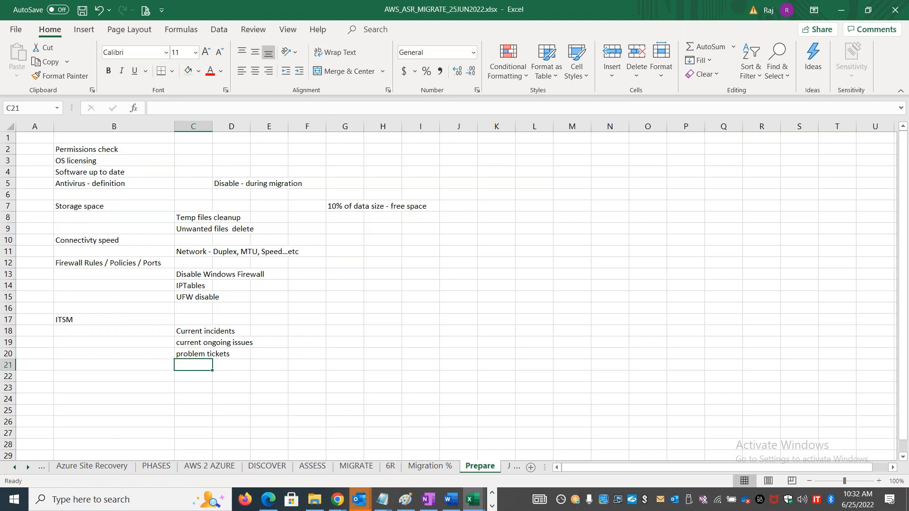
{"action": "type", "text": "I"}
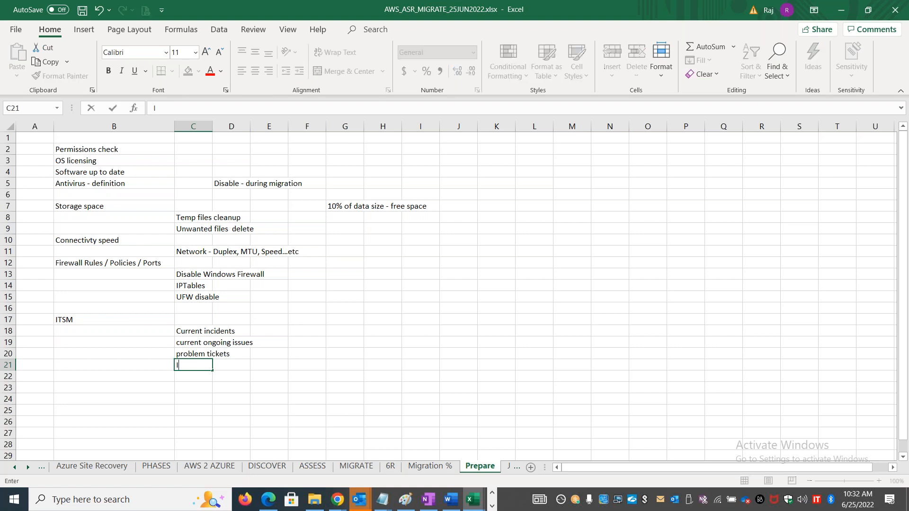
{"action": "type", "text": "ssues / Risks"}
Enter "Backup" in B23 and "conflict" beside it in C23
{"action": "left_click", "coordinate": [130, 389]}
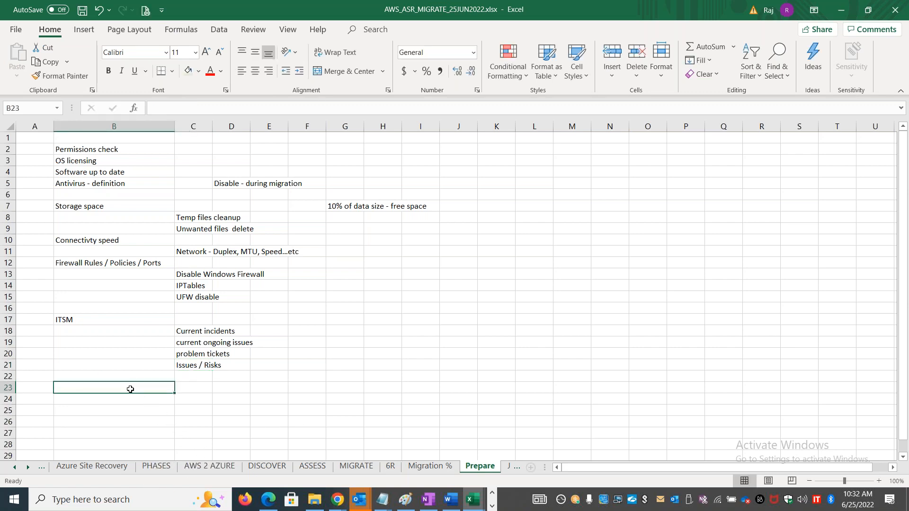
{"action": "type", "text": "Backup"}
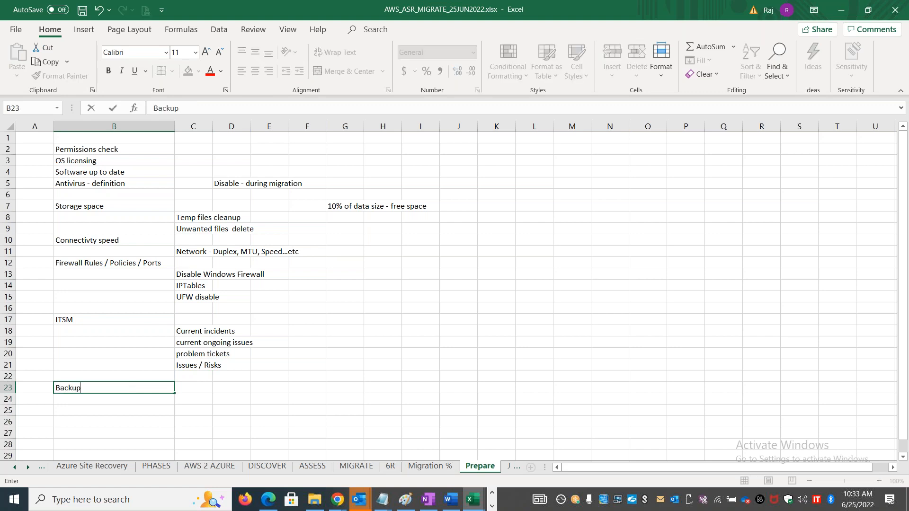
{"action": "key", "text": "Tab"}
{"action": "type", "text": "conflict"}
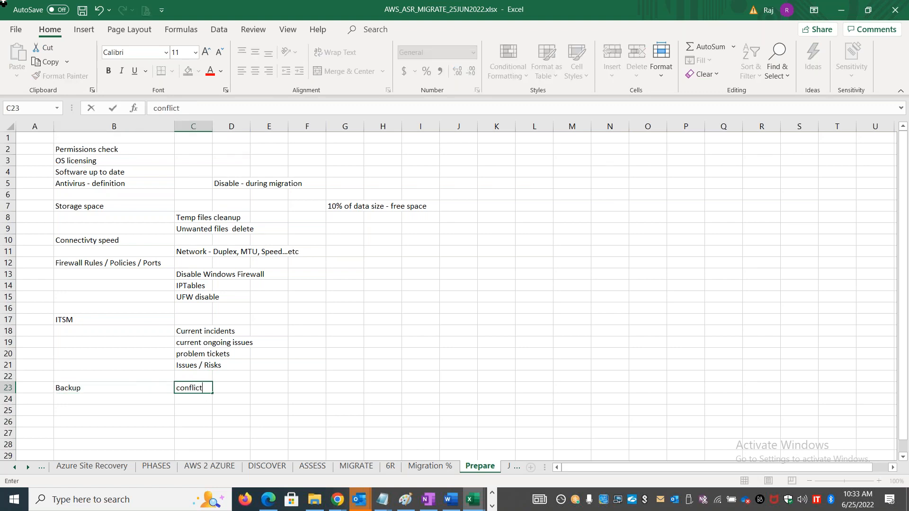
{"action": "key", "text": "Return"}
Add the note "before migration - full image / backup /" in B24 under the backup entry
{"action": "type", "text": "before mir"}
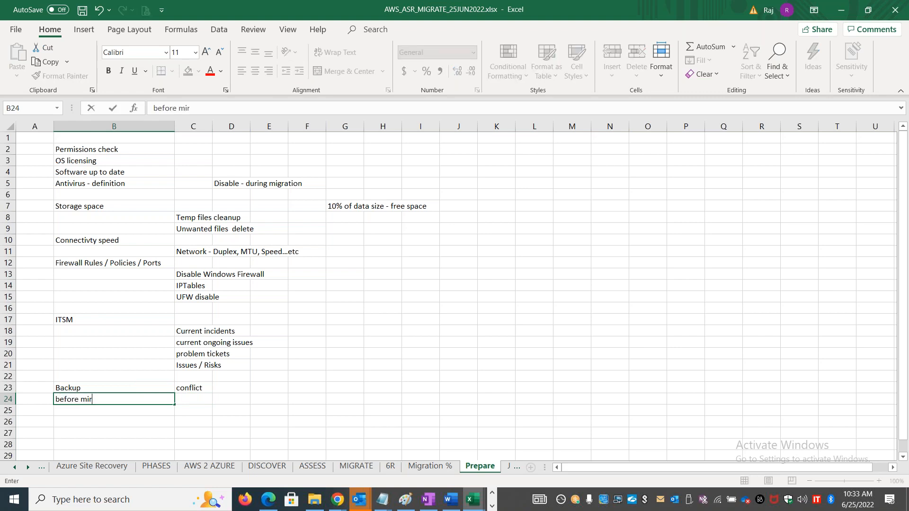
{"action": "key", "text": "BackSpace"}
{"action": "type", "text": "gration - full image / backup /"}
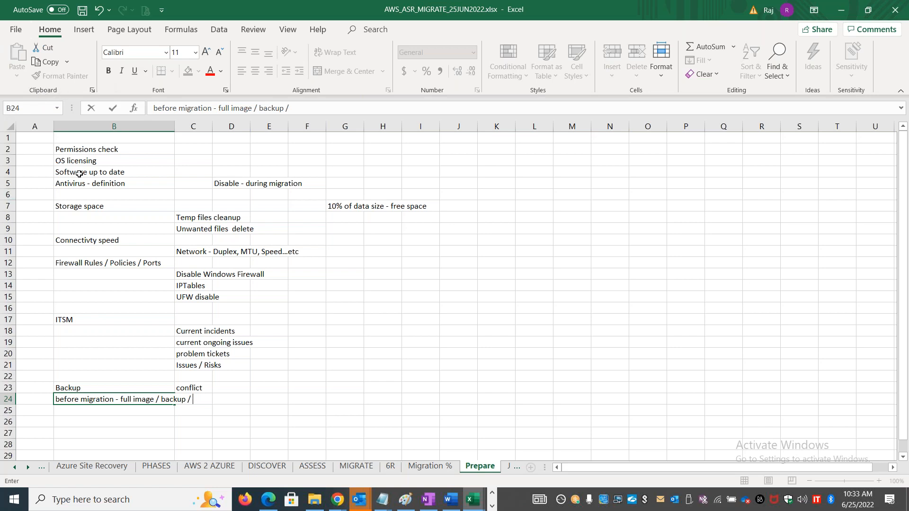
Enter "Encryption - disable" in B26
{"action": "left_click", "coordinate": [136, 420]}
{"action": "type", "text": "Encruption"}
{"action": "key", "text": "BackSpace"}
{"action": "key", "text": "BackSpace"}
{"action": "key", "text": "BackSpace"}
{"action": "type", "text": "ption "}
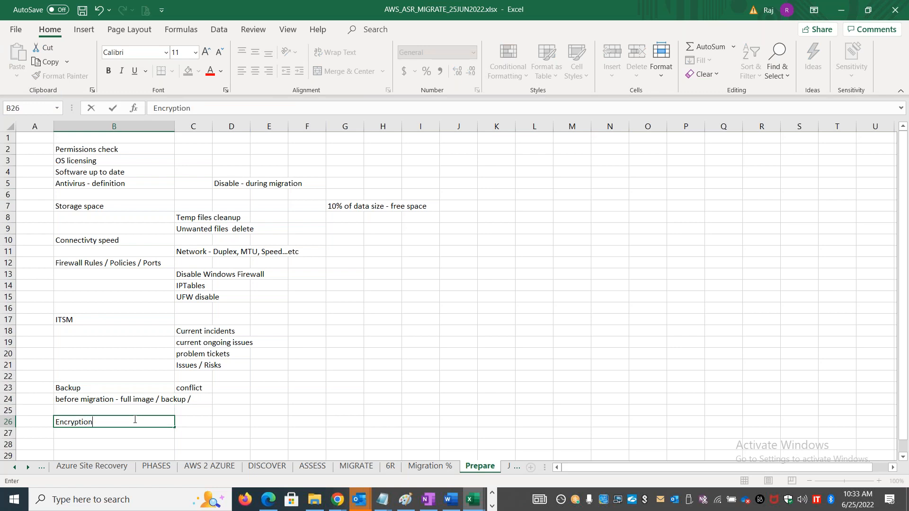
{"action": "type", "text": "0"}
{"action": "key", "text": "BackSpace"}
{"action": "type", "text": "- disable"}
{"action": "key", "text": "Return"}
{"action": "key", "text": "Return"}
{"action": "key", "text": "Return"}
{"action": "key", "text": "Return"}
{"action": "key", "text": "Return"}
{"action": "key", "text": "Return"}
Enter "Patch - Patches are up to date" in B28
{"action": "key", "text": "Up"}
{"action": "key", "text": "Up"}
{"action": "key", "text": "Up"}
{"action": "key", "text": "Up"}
{"action": "type", "text": "Patch - Patches are "}
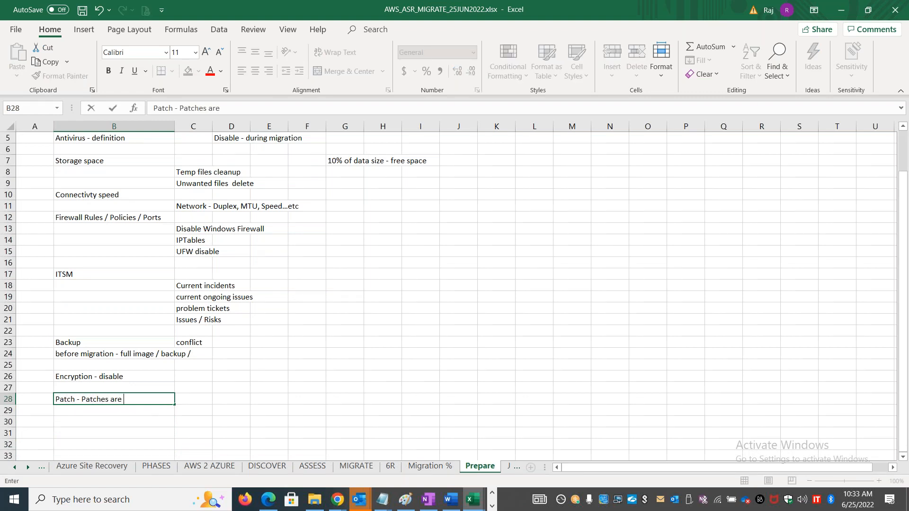
{"action": "type", "text": "up to date"}
Under the patch entry, enter "agent is old" in C29 and "patches are outdated" in C30
{"action": "left_click", "coordinate": [199, 410]}
{"action": "type", "text": "agent is old"}
{"action": "key", "text": "Return"}
{"action": "type", "text": "patches a"}
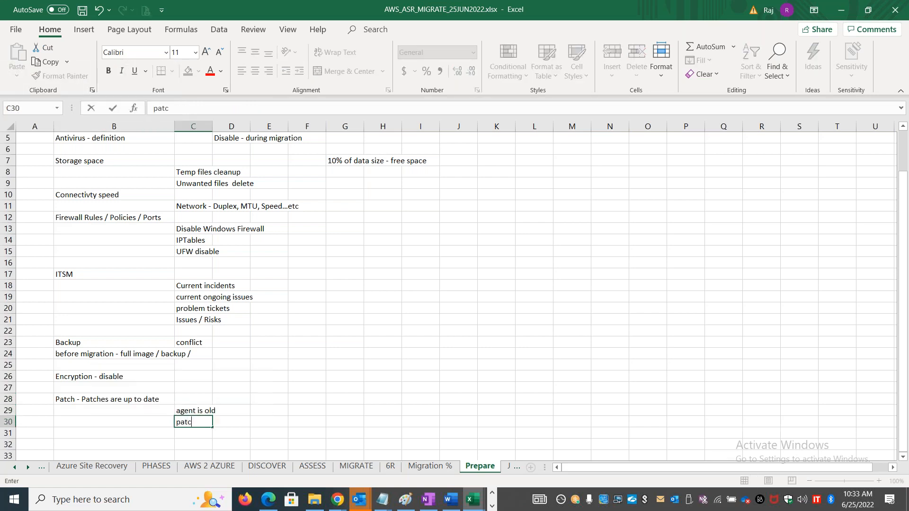
{"action": "type", "text": "re outdated"}
{"action": "key", "text": "Return"}
{"action": "key", "text": "Return"}
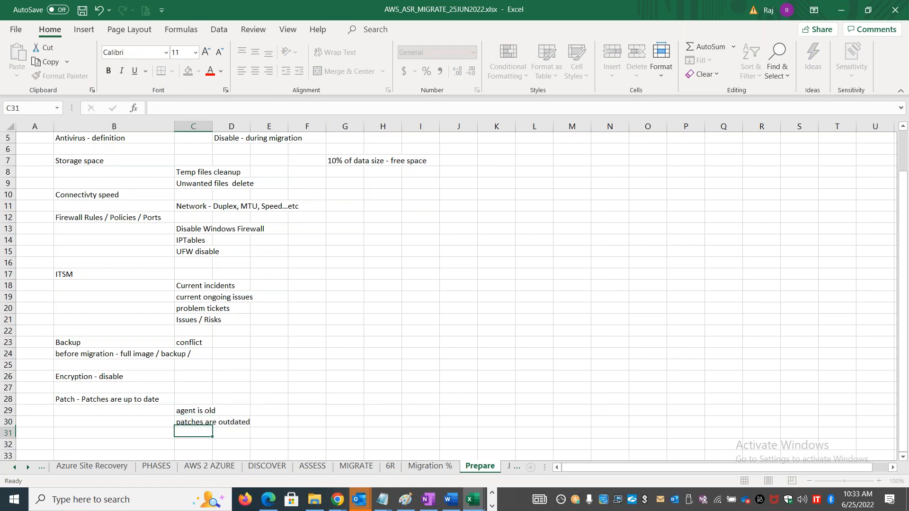
{"action": "key", "text": "Left"}
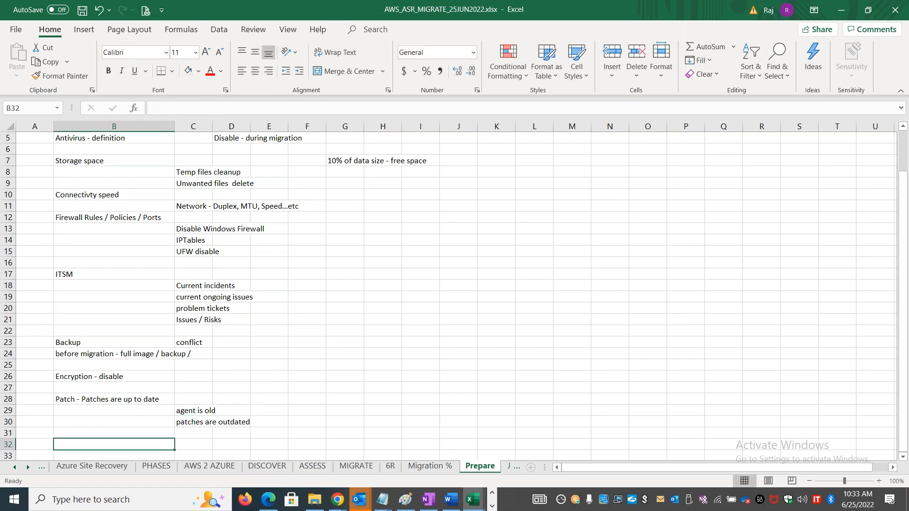
Check the Mobility service installation progress in the AWSWEBSVR01 remote session, then return to the workbook
{"action": "left_click", "coordinate": [492, 506]}
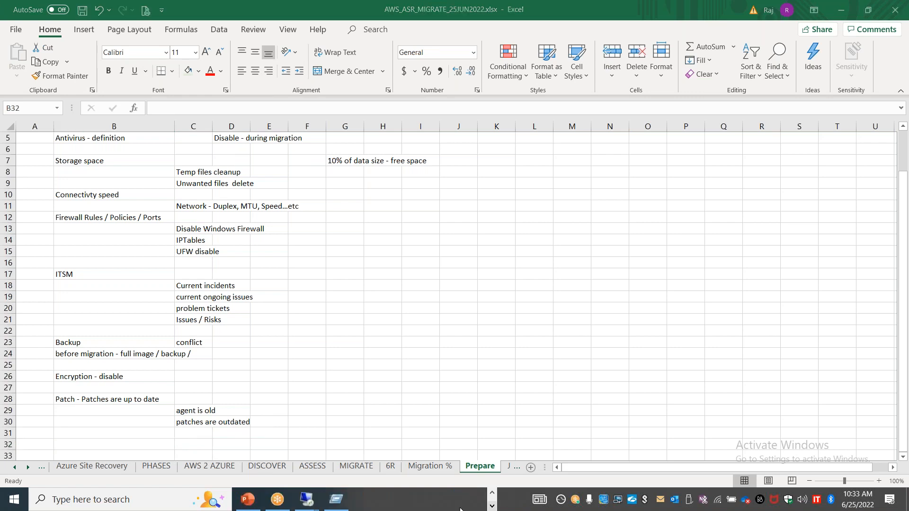
{"action": "mouse_move", "coordinate": [306, 499]}
{"action": "left_click", "coordinate": [374, 467]}
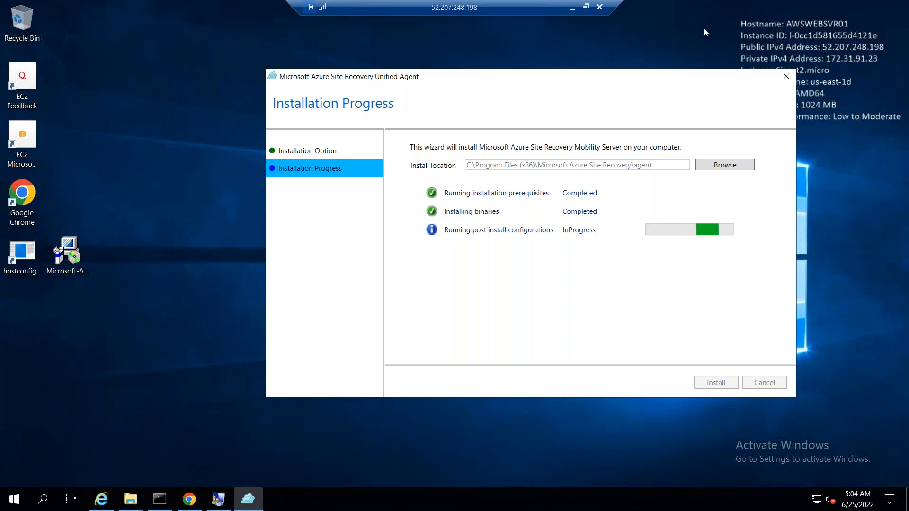
{"action": "left_click", "coordinate": [573, 7]}
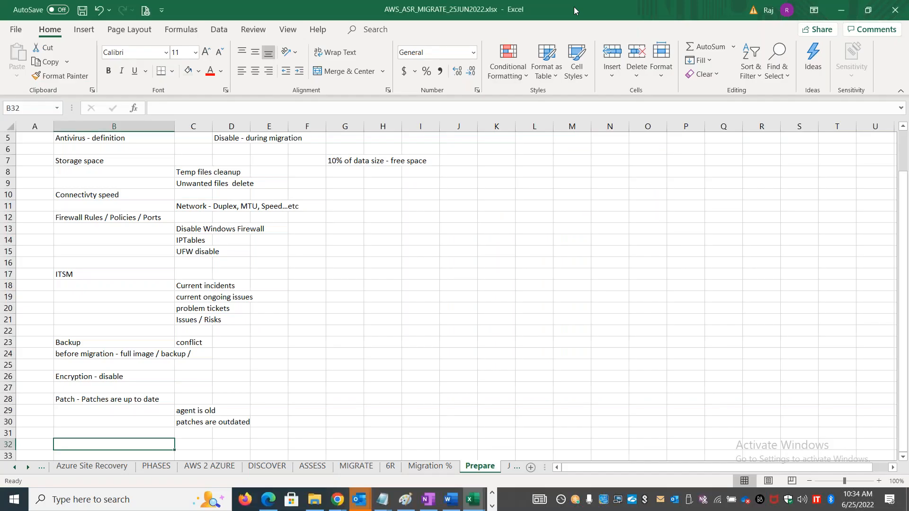
Enter "Which environment" in B32 of the Prepare sheet
{"action": "type", "text": "Which environment"}
{"action": "key", "text": "Return"}
{"action": "key", "text": "Up"}
{"action": "key", "text": "Down"}
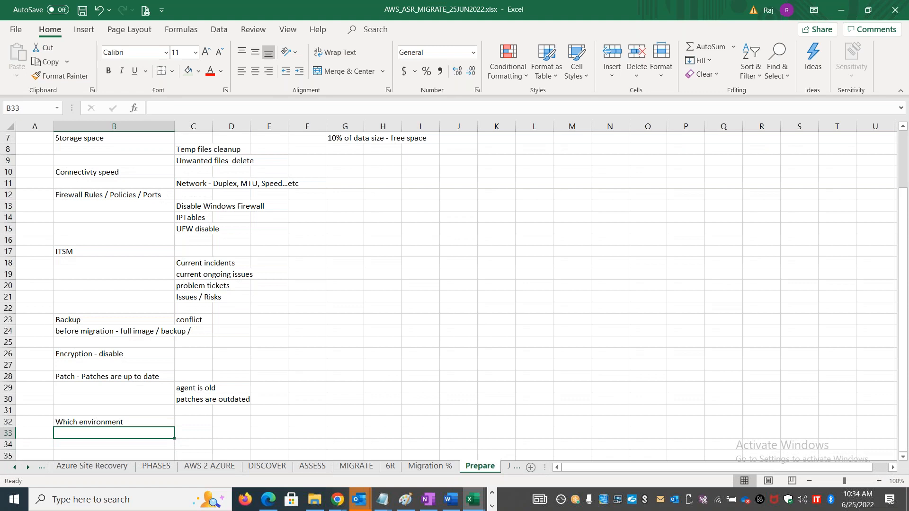
Enter "Which apps" in B33 and "Which location" in B34
{"action": "type", "text": "Which apps"}
{"action": "key", "text": "Return"}
{"action": "type", "text": "wic"}
{"action": "key", "text": "BackSpace"}
{"action": "key", "text": "BackSpace"}
{"action": "key", "text": "BackSpace"}
{"action": "type", "text": "Which location"}
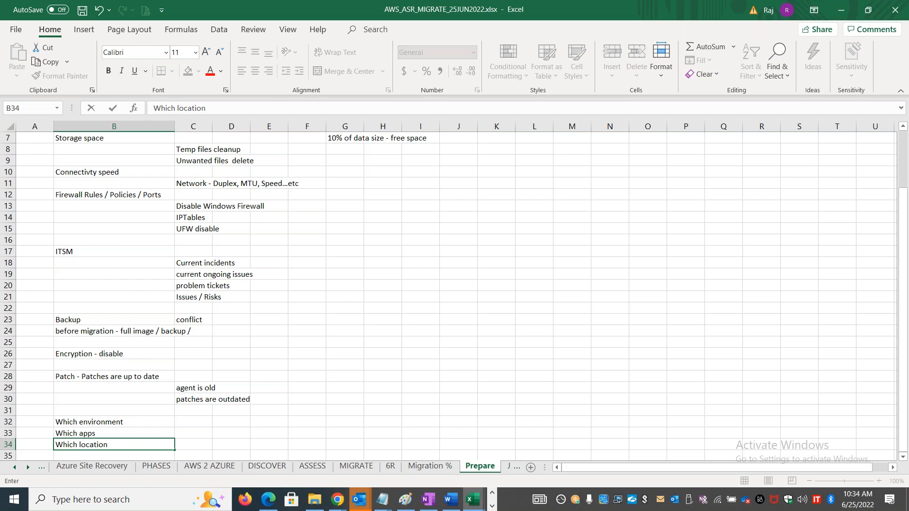
{"action": "key", "text": "Return"}
{"action": "key", "text": "Return"}
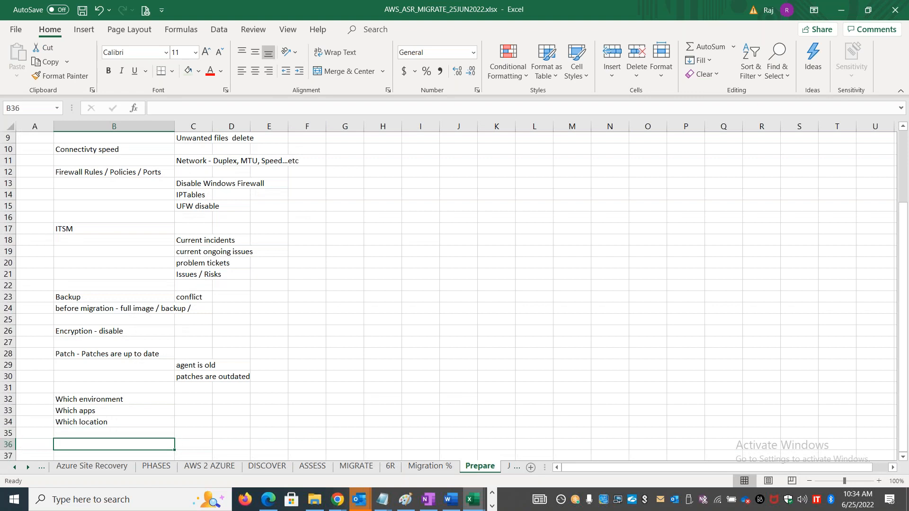
Enter "Vmware" in B36 and start the note in C36 with "RDM, Disk, Physical , Virtual"
{"action": "type", "text": "VMware"}
{"action": "key", "text": "Tab"}
{"action": "type", "text": "RDM"}
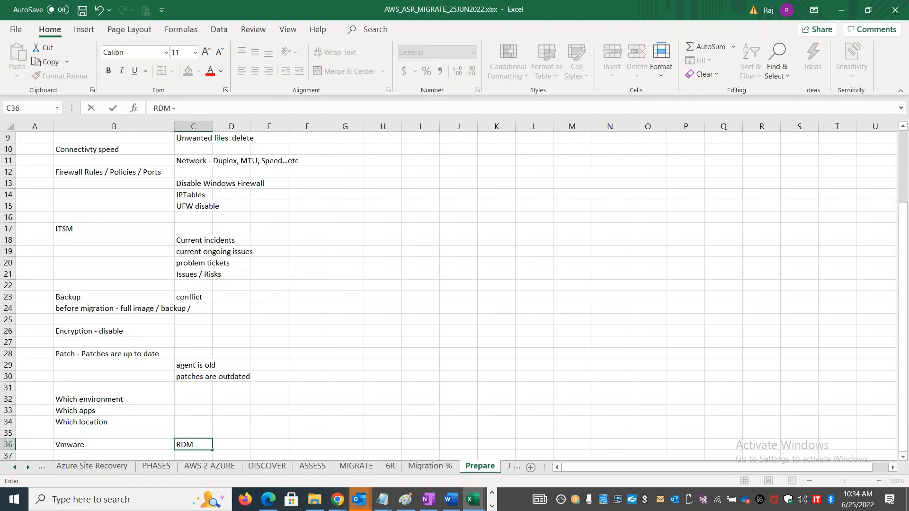
{"action": "type", "text": ", Disk, Physical , Virtual.."}
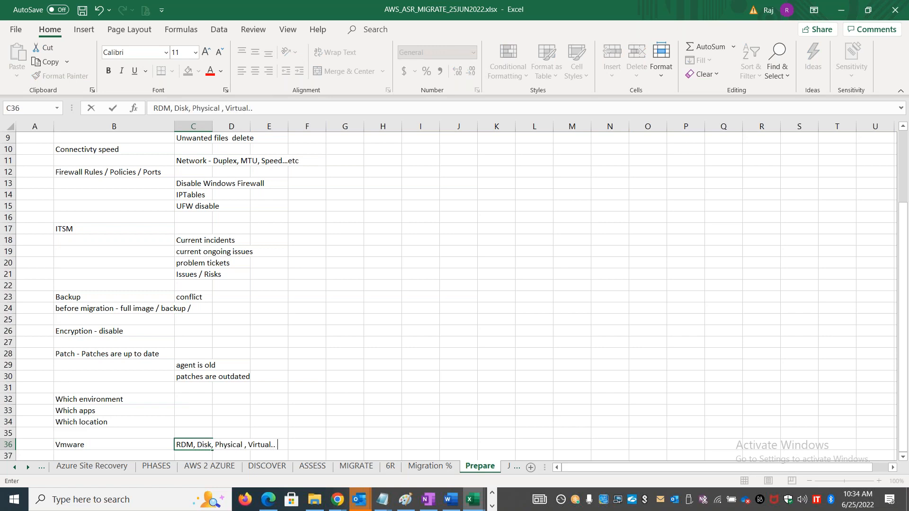
{"action": "type", "text": " Mounted drives, "}
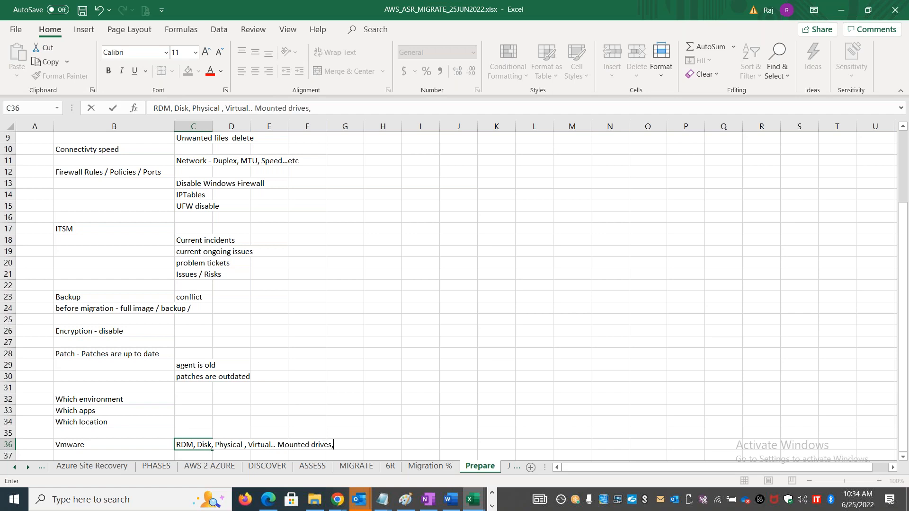
{"action": "type", "text": "Mapped File system"}
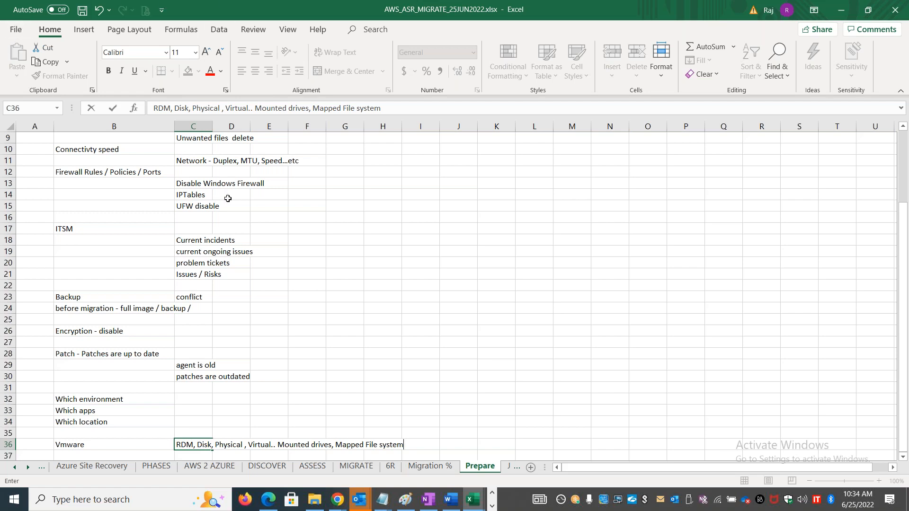
Extend the C36 note with ".. Mounted drives, Mapped File system" and save the workbook
{"action": "scroll", "coordinate": [233, 194], "scroll_direction": "up", "scroll_amount": 3}
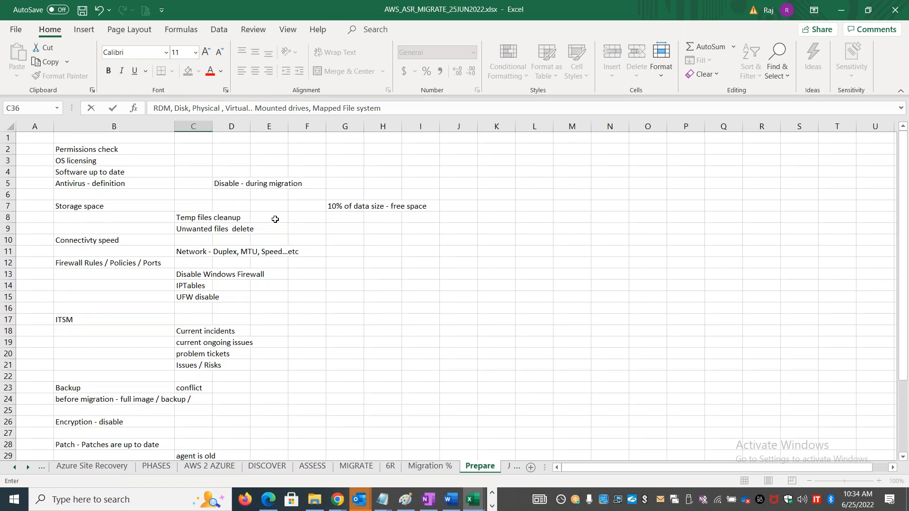
{"action": "left_click", "coordinate": [82, 9]}
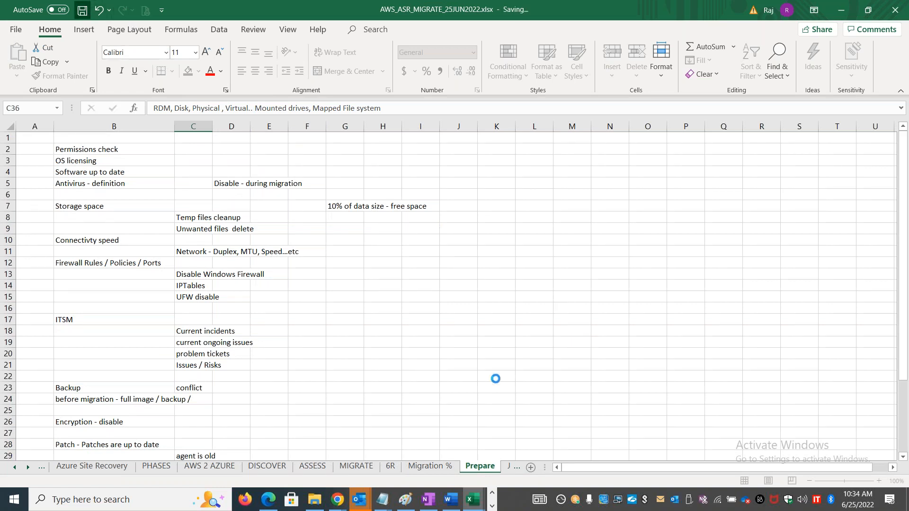
Switch to the AWSWEBSVR01 remote session and examine the post install configuration progress of the Site Recovery agent
{"action": "left_click", "coordinate": [492, 506]}
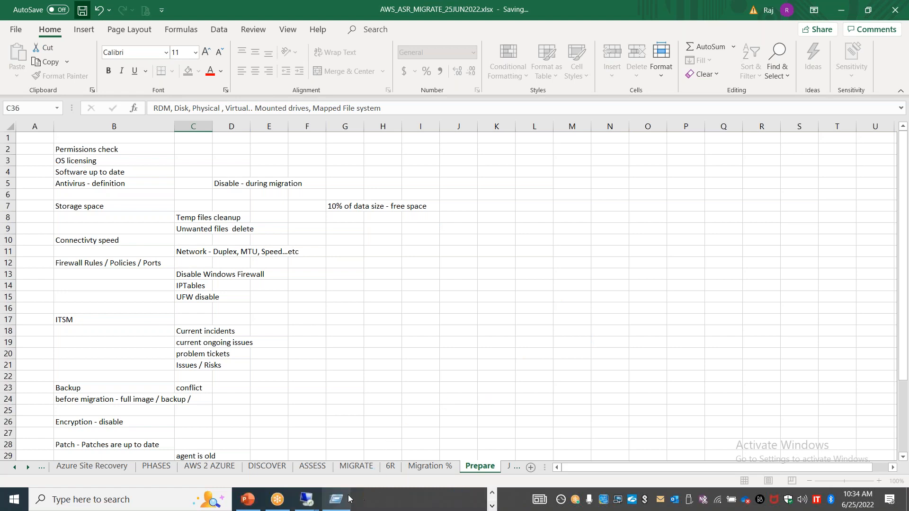
{"action": "mouse_move", "coordinate": [306, 501]}
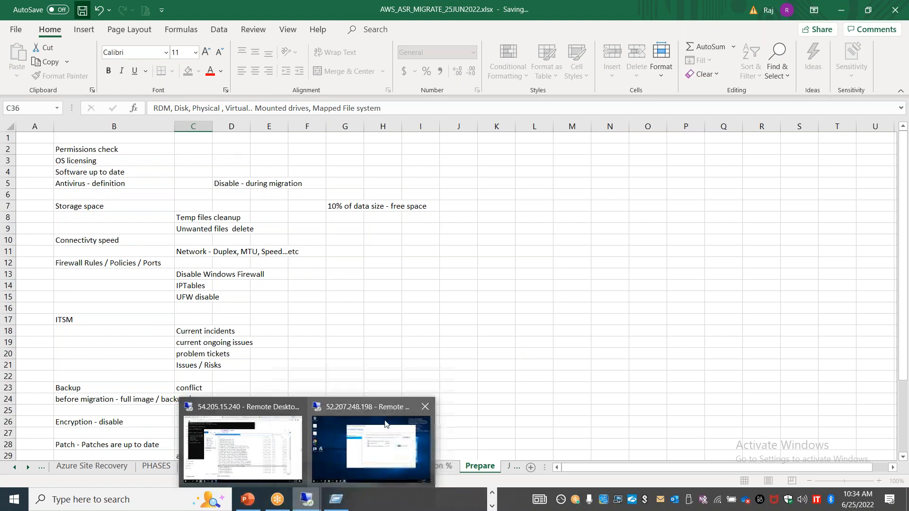
{"action": "left_click", "coordinate": [373, 404]}
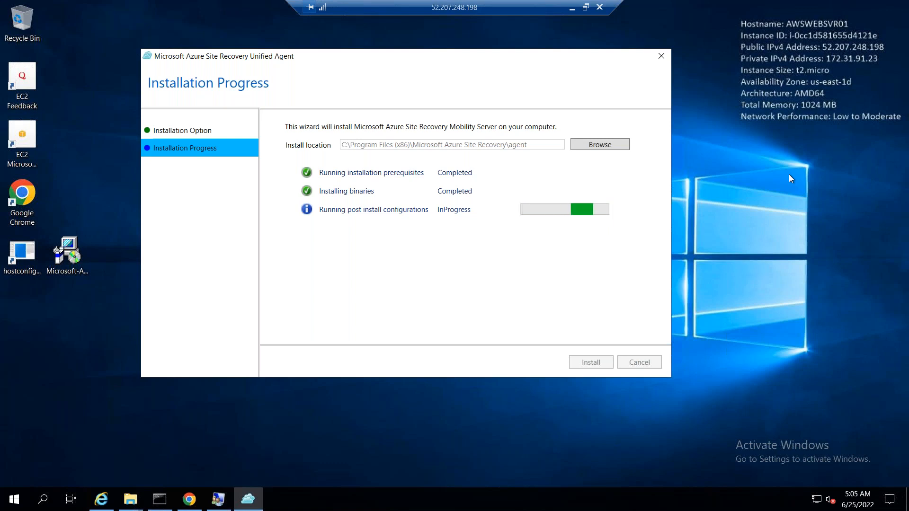
{"action": "left_click", "coordinate": [572, 7]}
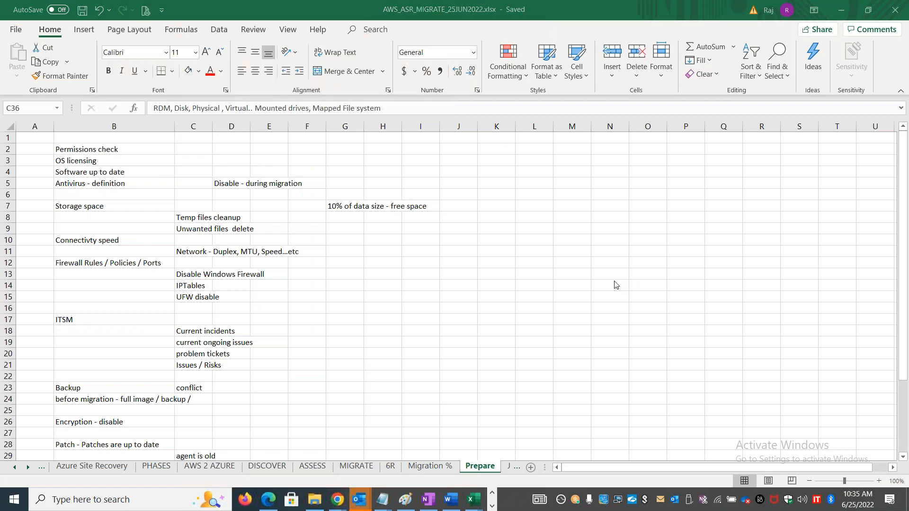
{"action": "left_click", "coordinate": [492, 505]}
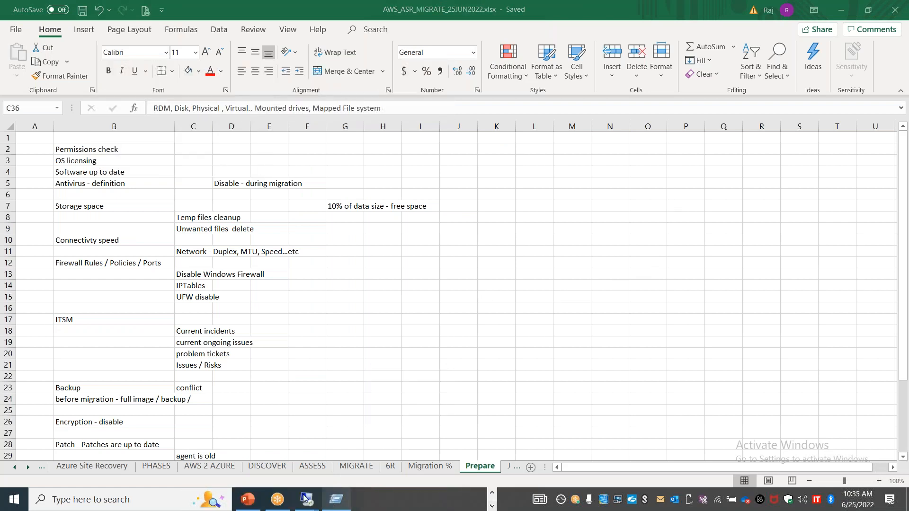
{"action": "mouse_move", "coordinate": [305, 498]}
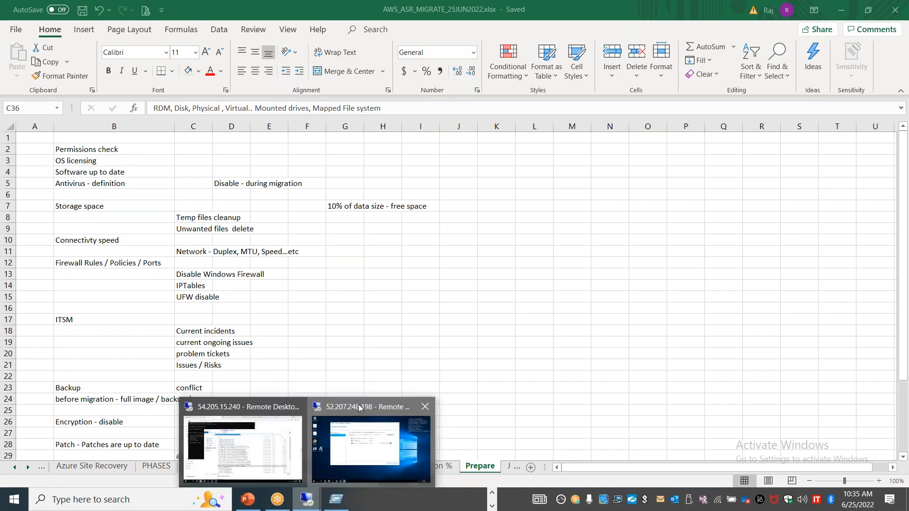
{"action": "left_click", "coordinate": [359, 406]}
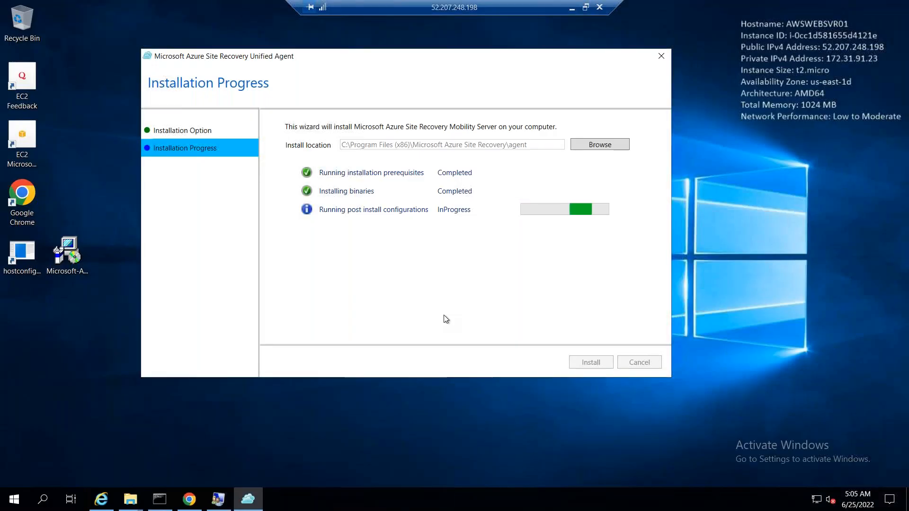
{"action": "left_click_drag", "start_coordinate": [430, 59], "coordinate": [496, 48]}
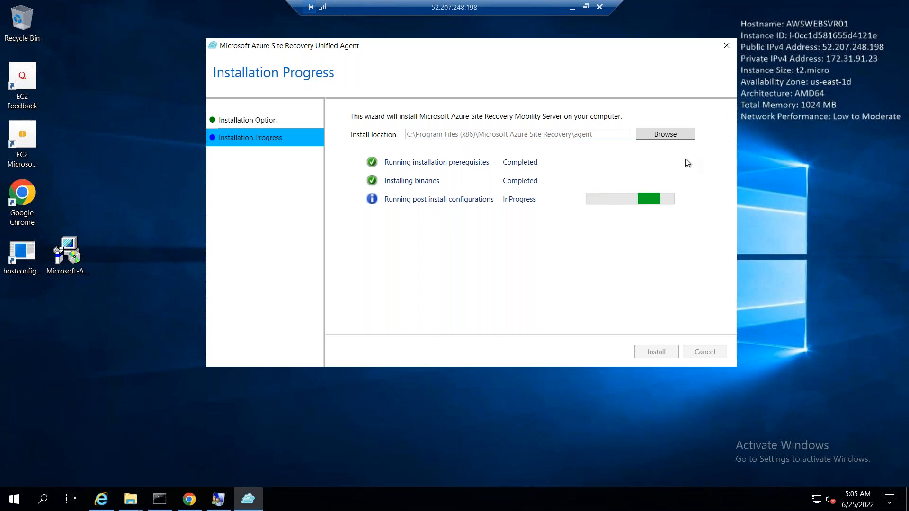
{"action": "left_click", "coordinate": [572, 8]}
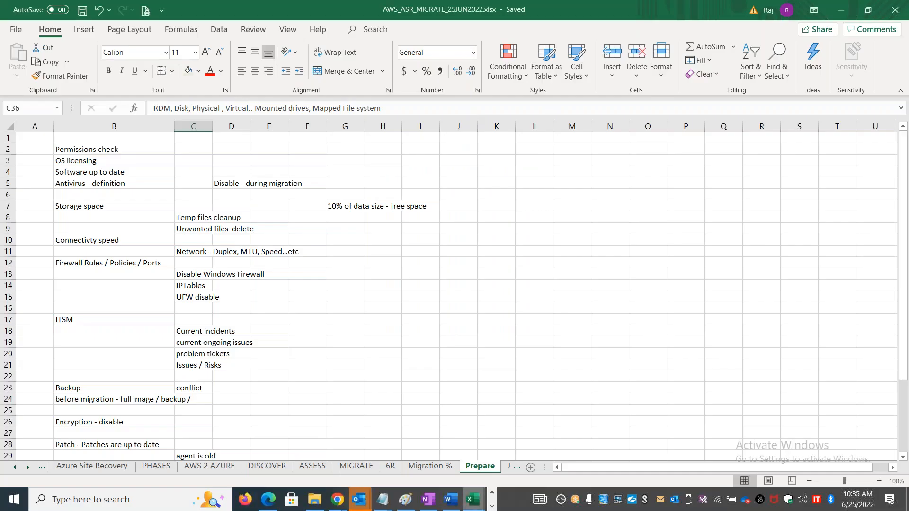
Switch to the 54.205.15.240 remote session, show the Azure Replicate page in its browser, and reduce the full-screen session to a window
{"action": "left_click", "coordinate": [493, 506]}
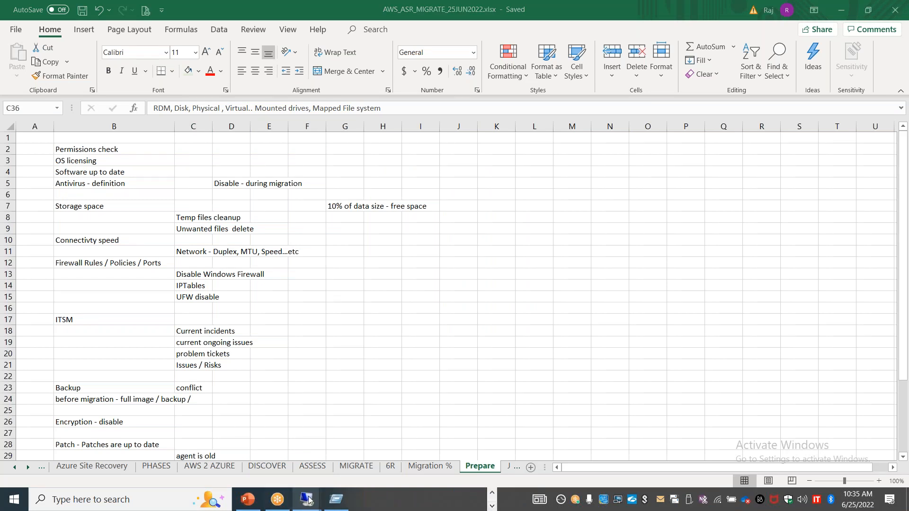
{"action": "mouse_move", "coordinate": [308, 501]}
{"action": "left_click", "coordinate": [263, 417]}
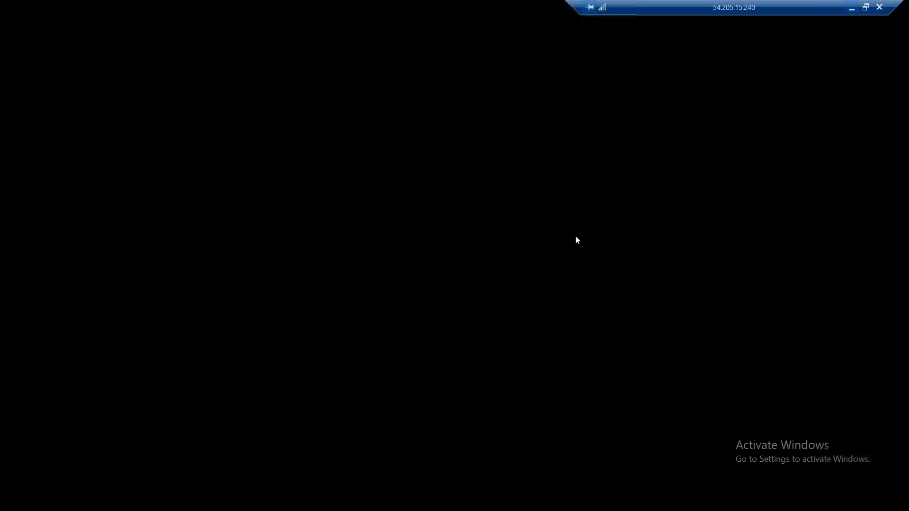
{"action": "left_click", "coordinate": [807, 113]}
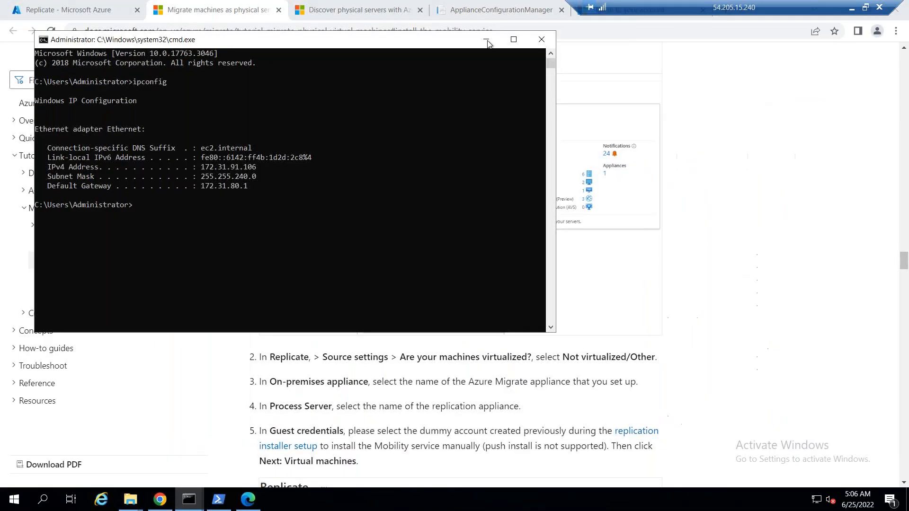
{"action": "left_click", "coordinate": [486, 42]}
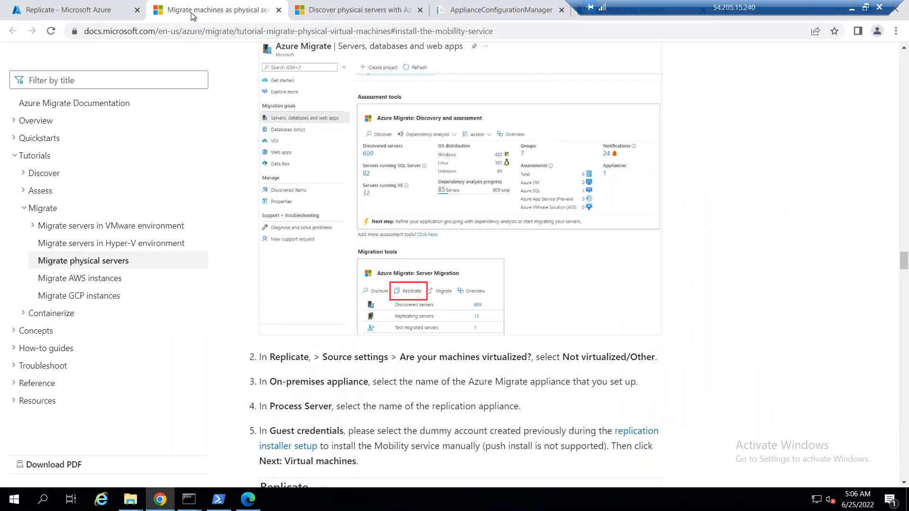
{"action": "left_click", "coordinate": [96, 13]}
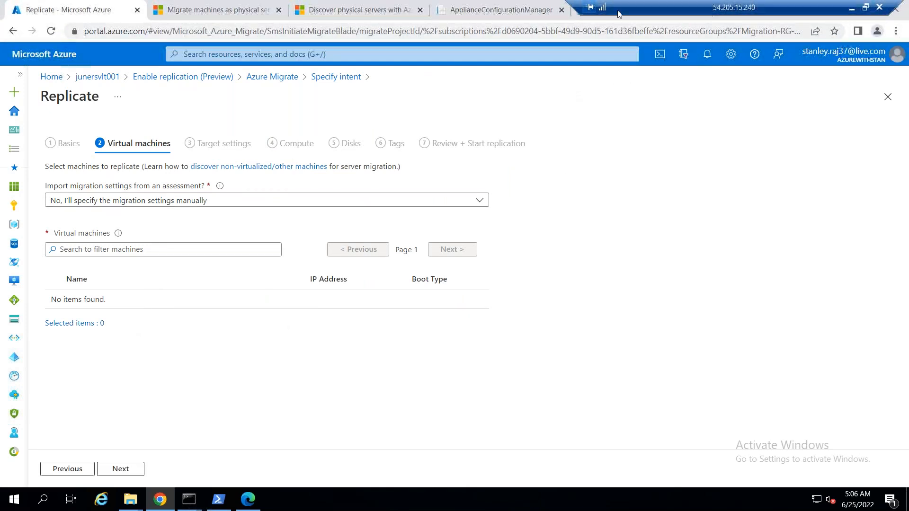
{"action": "left_click_drag", "start_coordinate": [618, 11], "coordinate": [141, 11]}
{"action": "left_click", "coordinate": [388, 7]}
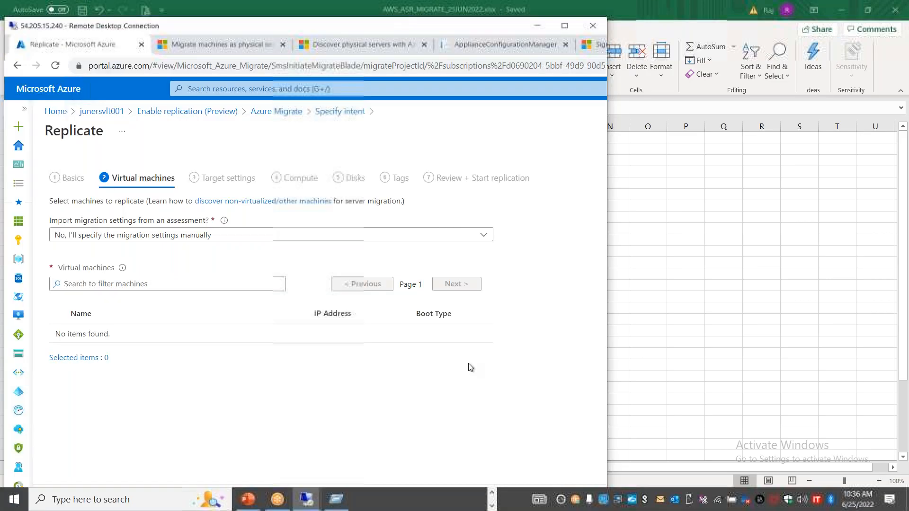
Recheck the agent installer's progress in the 52.207.248.198 remote session and minimize that session
{"action": "mouse_move", "coordinate": [306, 499]}
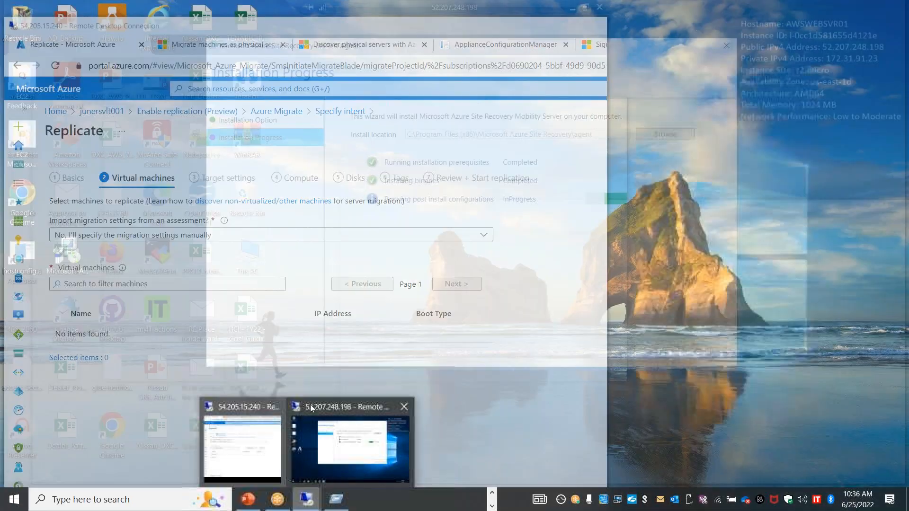
{"action": "left_click", "coordinate": [312, 411]}
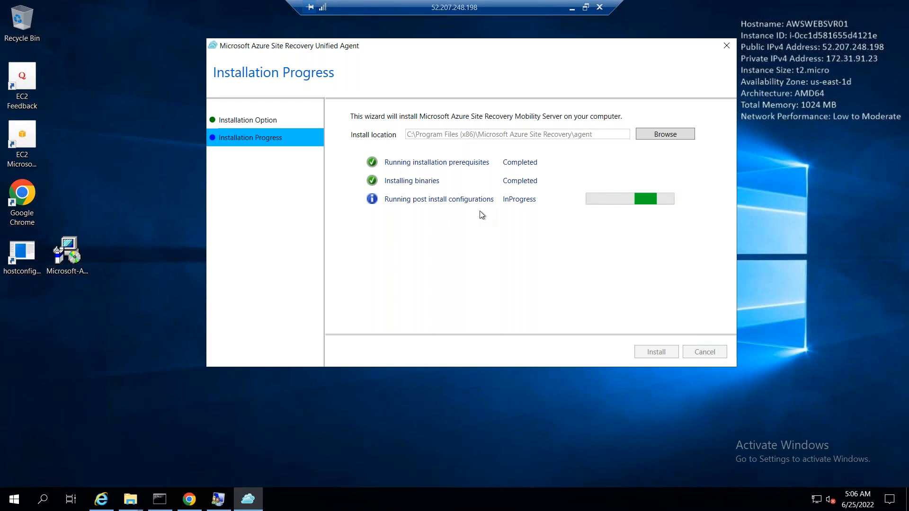
{"action": "left_click", "coordinate": [572, 9]}
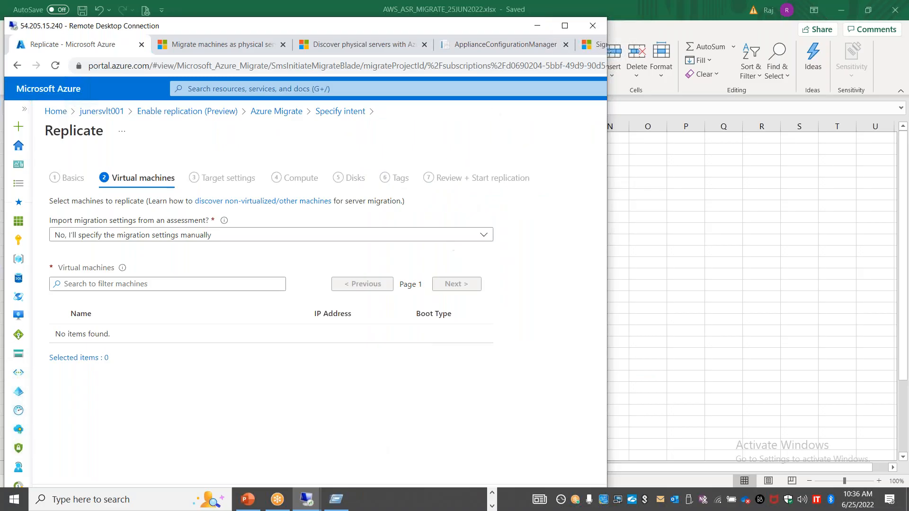
Switch to the AWS_ASR_MIGRATE_25JUN2022 workbook and review the server preparation checklist on the Prepare sheet
{"action": "left_click", "coordinate": [492, 497]}
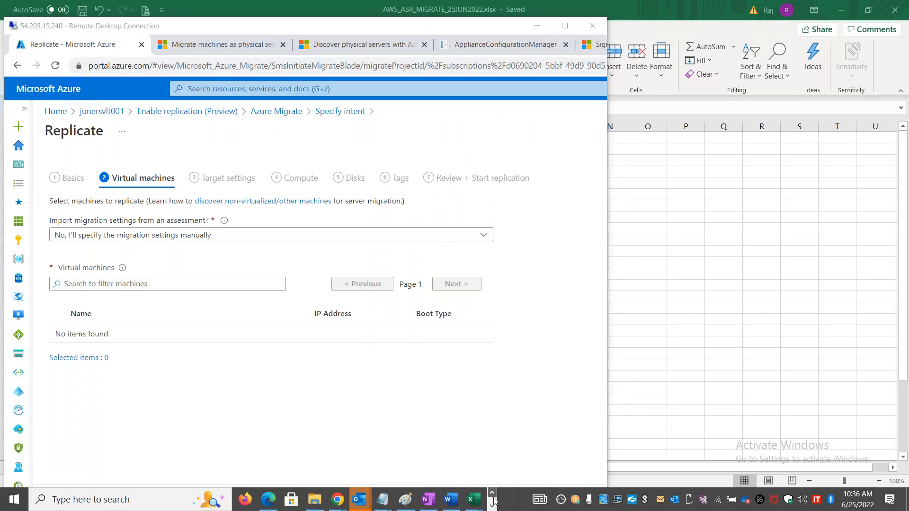
{"action": "mouse_move", "coordinate": [429, 506]}
{"action": "mouse_move", "coordinate": [473, 500]}
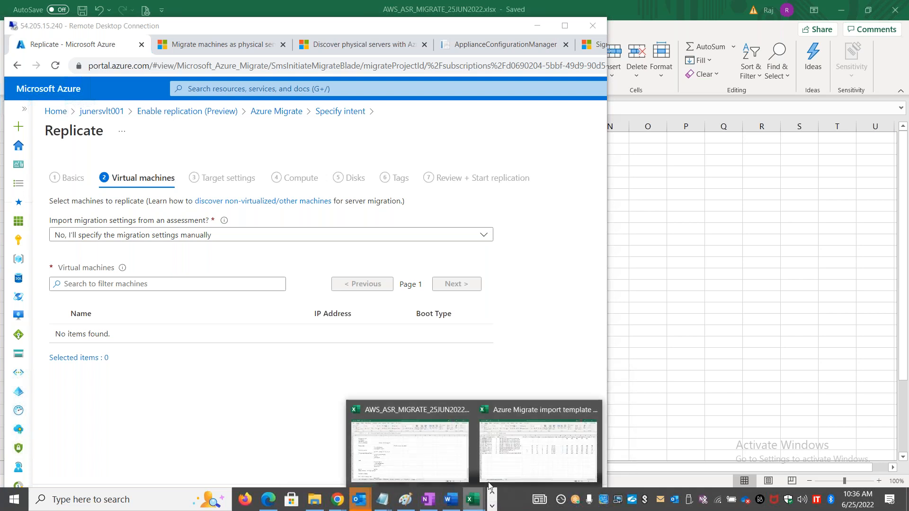
{"action": "left_click", "coordinate": [428, 459]}
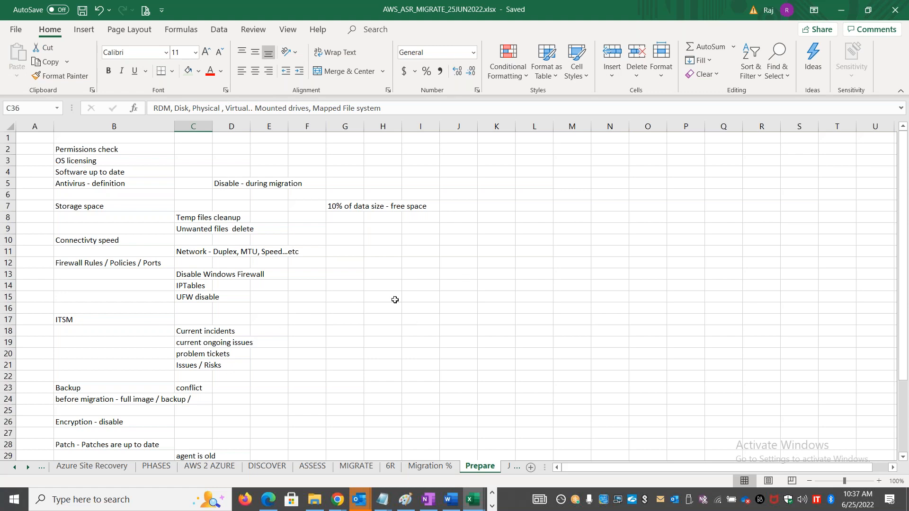
Check the Site Recovery agent's installation progress in the 52.207.248.198 remote session and minimize that session
{"action": "left_click", "coordinate": [492, 506]}
{"action": "left_click", "coordinate": [313, 505]}
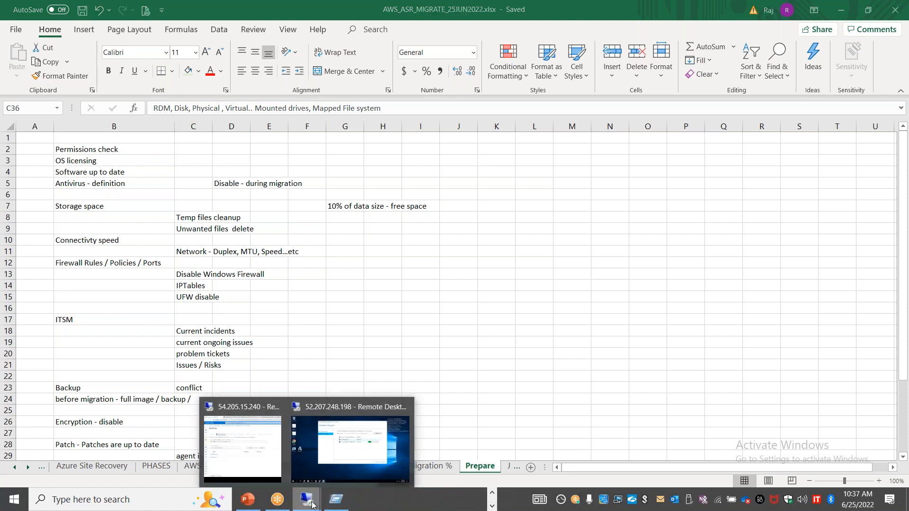
{"action": "left_click", "coordinate": [251, 408]}
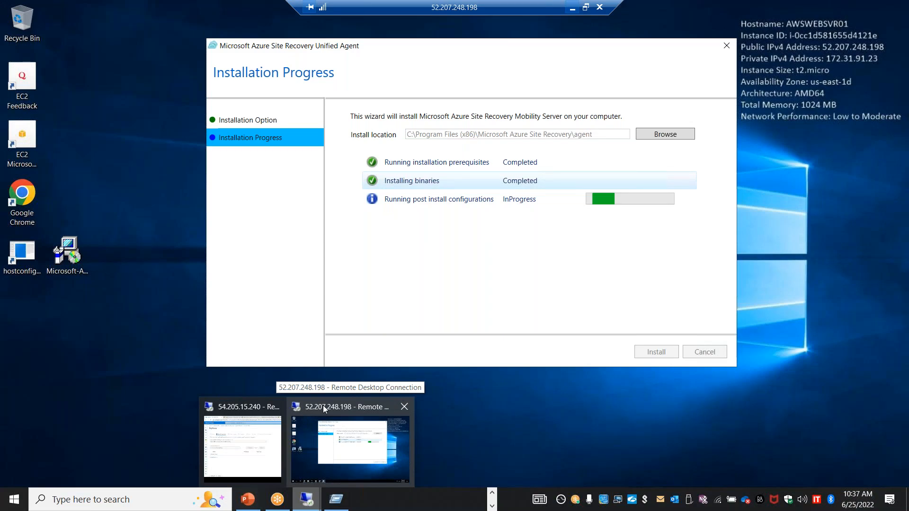
{"action": "left_click", "coordinate": [322, 408]}
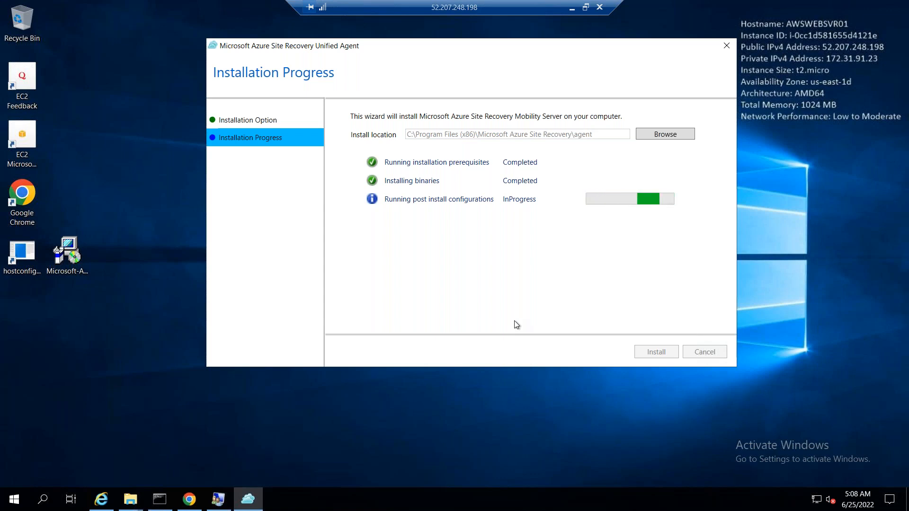
{"action": "left_click", "coordinate": [572, 8]}
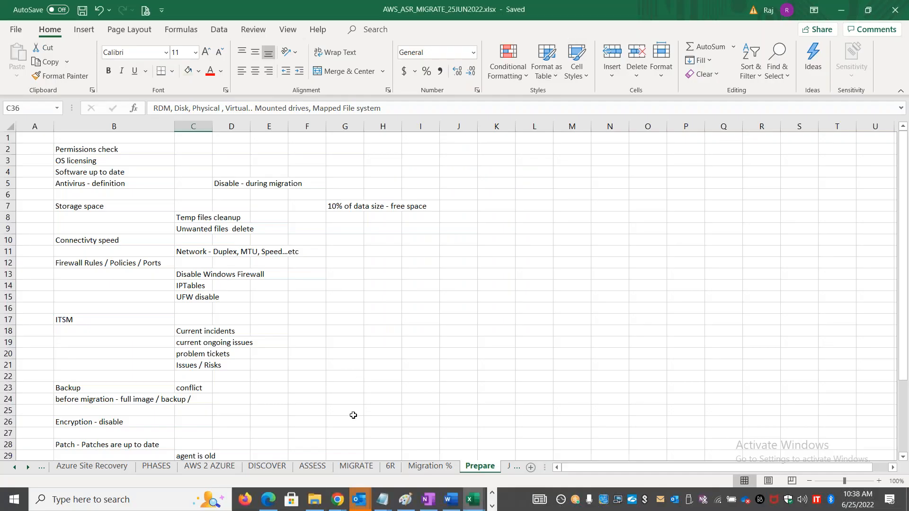
In the 54.205.15.240 session, go back to the junersvlt001 vault's replicated items and start replicating VMware and physical machines to Azure
{"action": "left_click", "coordinate": [493, 505]}
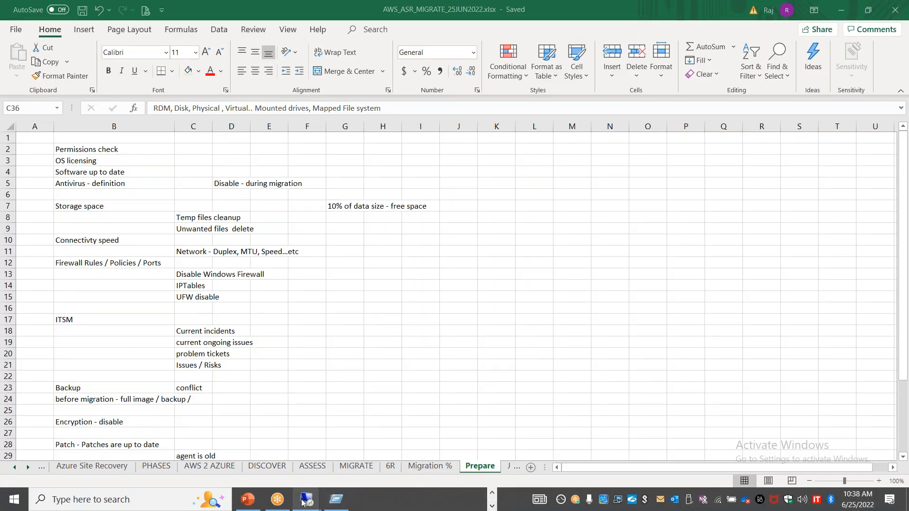
{"action": "mouse_move", "coordinate": [307, 499]}
{"action": "left_click", "coordinate": [243, 450]}
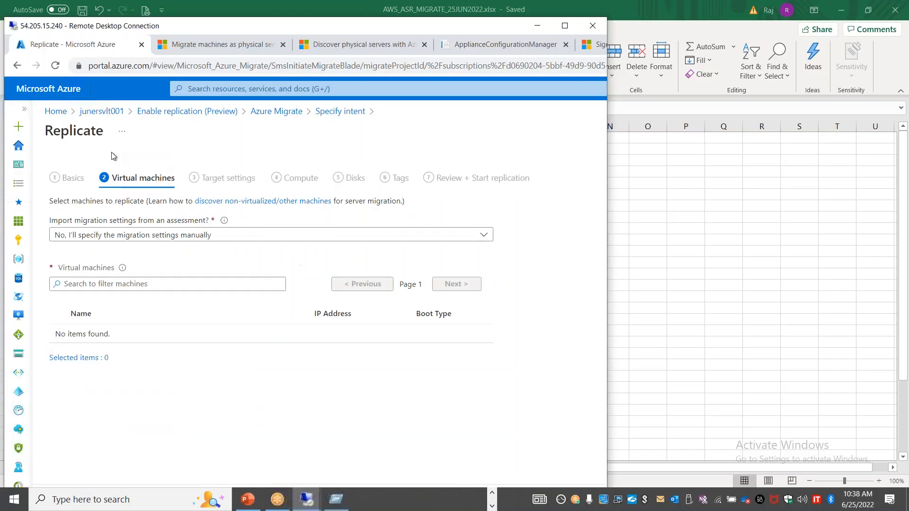
{"action": "left_click", "coordinate": [340, 111]}
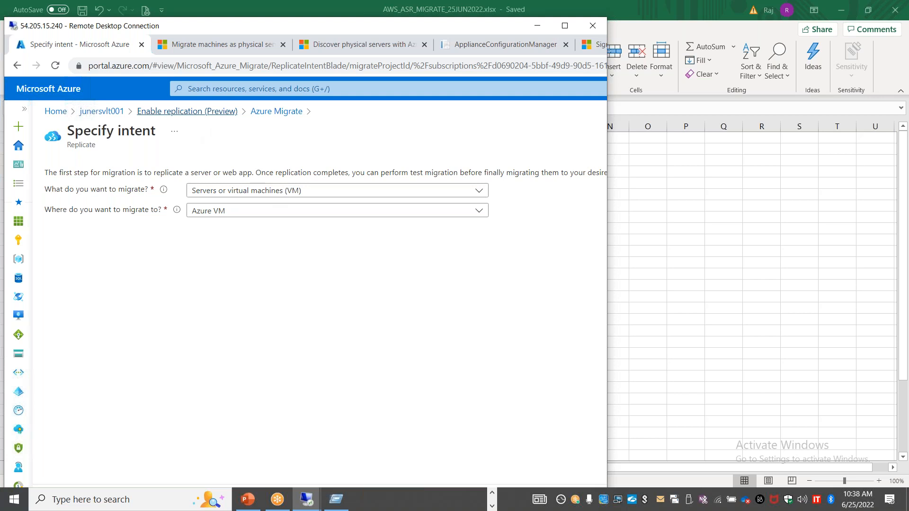
{"action": "left_click", "coordinate": [212, 112]}
{"action": "left_click", "coordinate": [113, 113]}
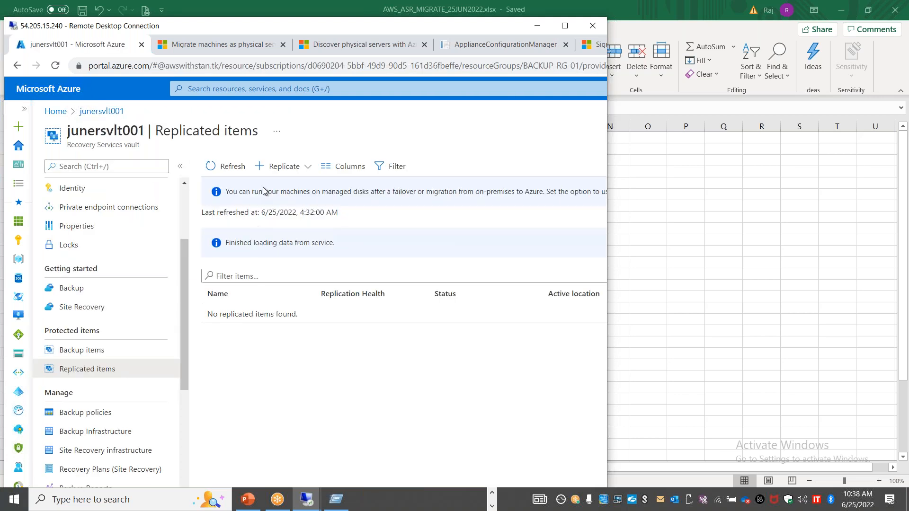
{"action": "left_click", "coordinate": [290, 167]}
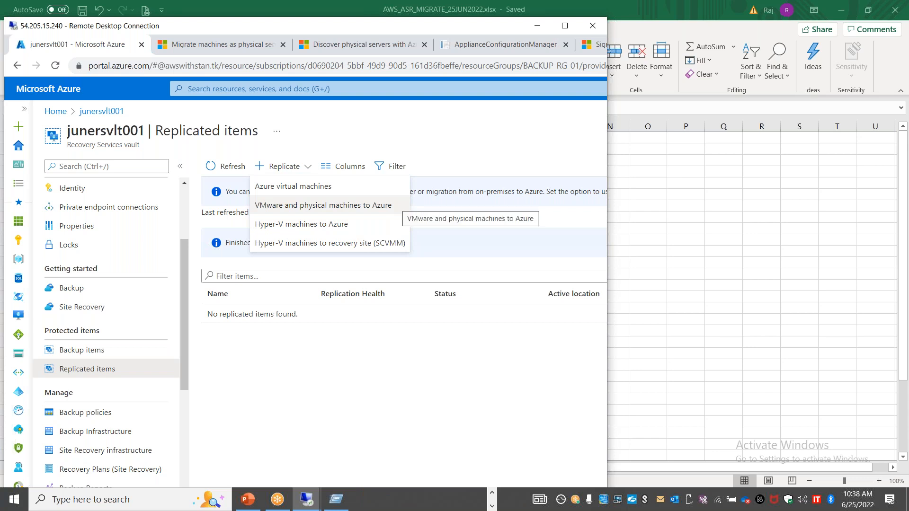
{"action": "left_click", "coordinate": [330, 209]}
Switch to the workbook's MIGRATE sheet and enter "Physical 2 Virtual" in B17 and "P2V" in C17
{"action": "left_click", "coordinate": [672, 244]}
{"action": "scroll", "coordinate": [305, 385], "scroll_direction": "down", "scroll_amount": 6}
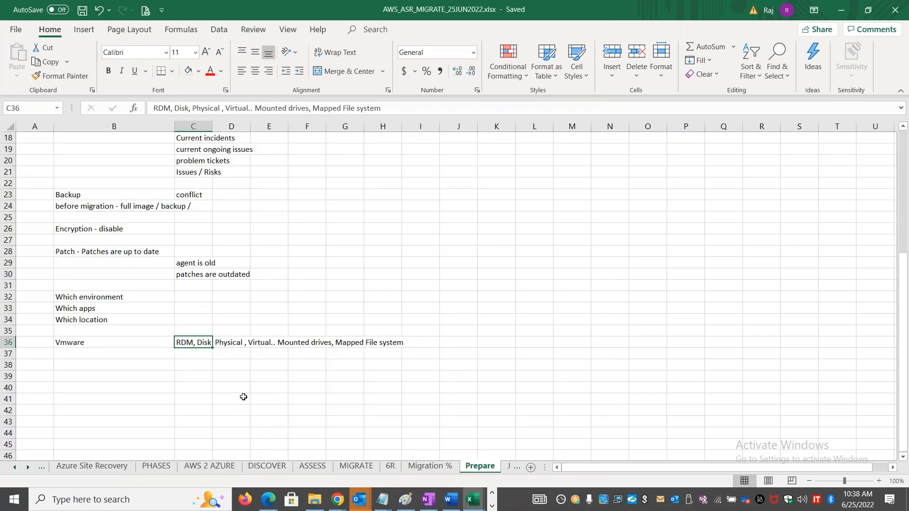
{"action": "left_click", "coordinate": [355, 466]}
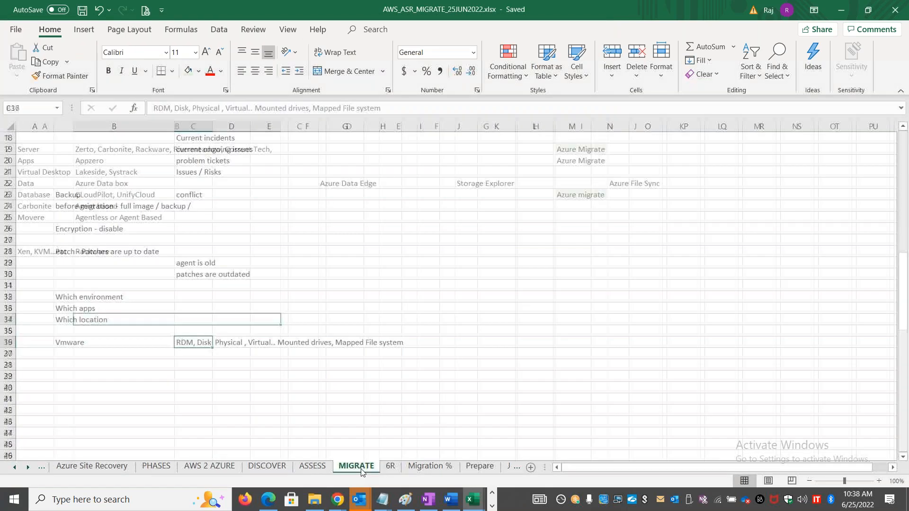
{"action": "type", "text": "Physical 2 Virtual"}
{"action": "key", "text": "Tab"}
{"action": "type", "text": "P2C"}
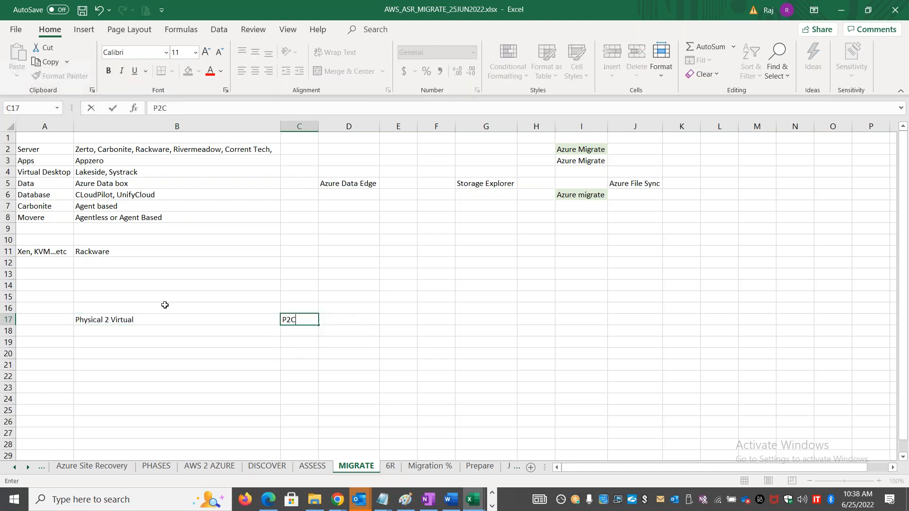
{"action": "type", "text": "V"}
Add "Virtual 2 Virtual" in B18 and "V2V" in C18
{"action": "key", "text": "Down"}
{"action": "key", "text": "Left"}
{"action": "type", "text": "VIrtual 2 Virtual"}
{"action": "key", "text": "Right"}
{"action": "type", "text": "V2V"}
In the 54.205.15.240 session, open Azure Migrate's Servers, databases and web apps page and expand the session to full screen
{"action": "left_click", "coordinate": [491, 504]}
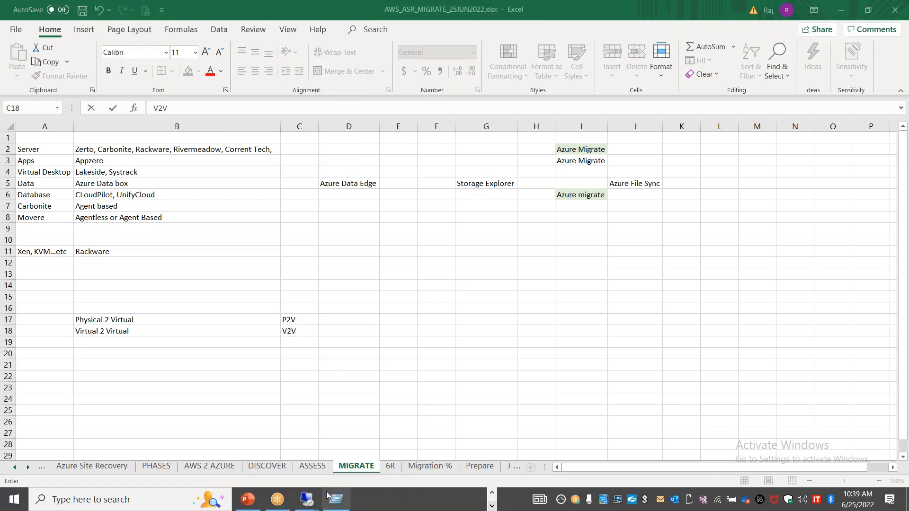
{"action": "mouse_move", "coordinate": [307, 498]}
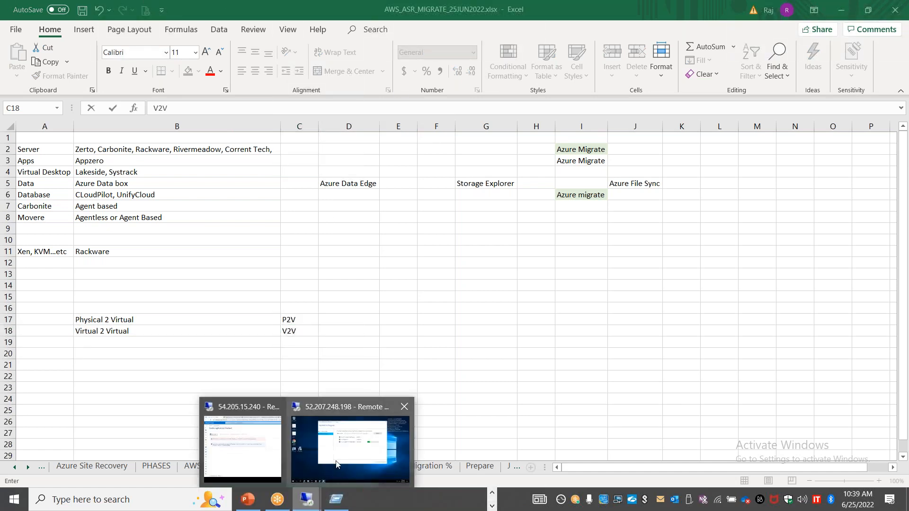
{"action": "left_click", "coordinate": [248, 407]}
{"action": "left_click", "coordinate": [182, 266]}
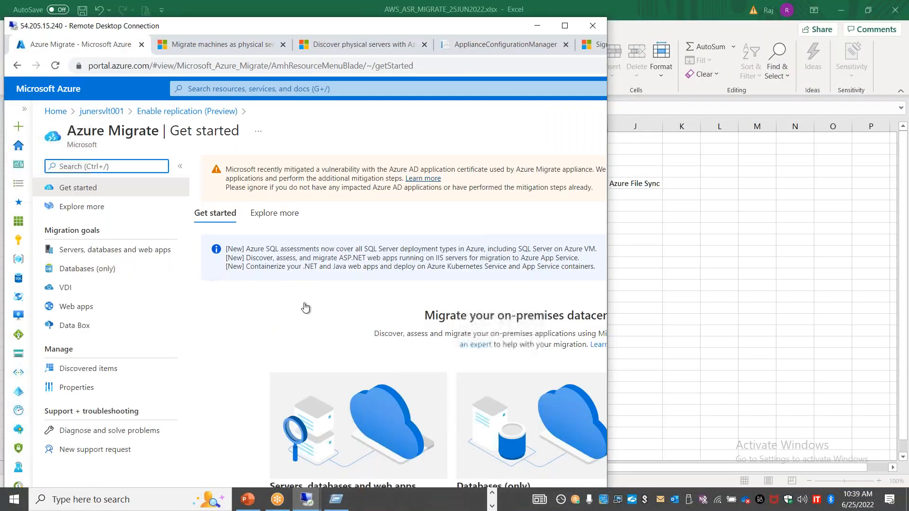
{"action": "left_click", "coordinate": [95, 249]}
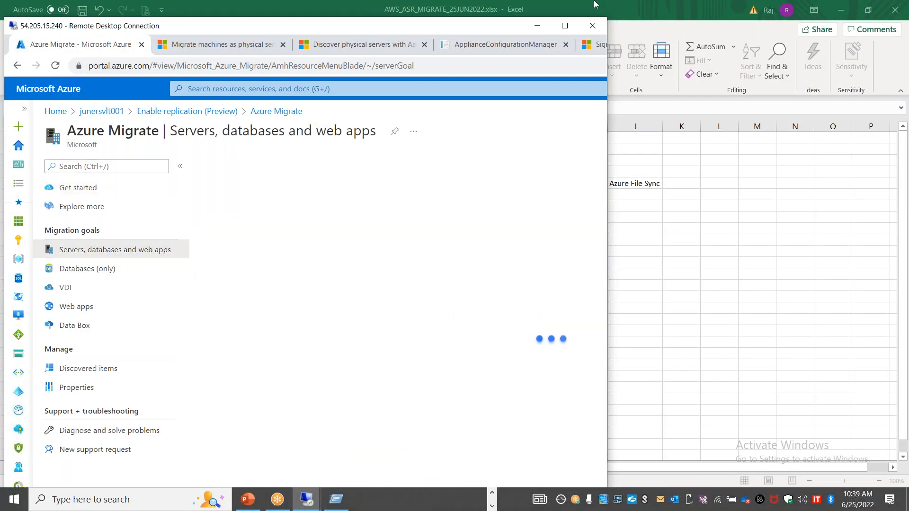
{"action": "left_click", "coordinate": [564, 26]}
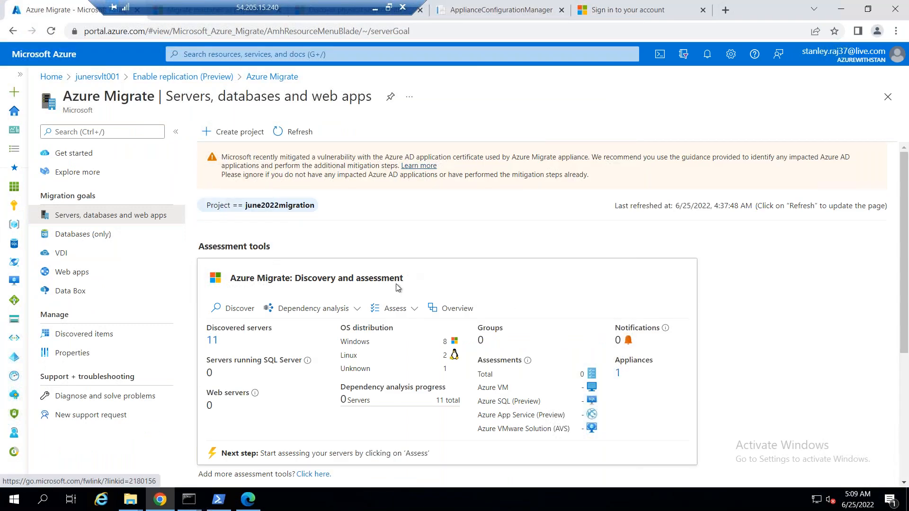
Start replication of servers or virtual machines to Azure VM, continue to the wizard's Basics stage, and reduce the session to a window
{"action": "scroll", "coordinate": [409, 306], "scroll_direction": "down", "scroll_amount": 5}
{"action": "left_click", "coordinate": [287, 351]}
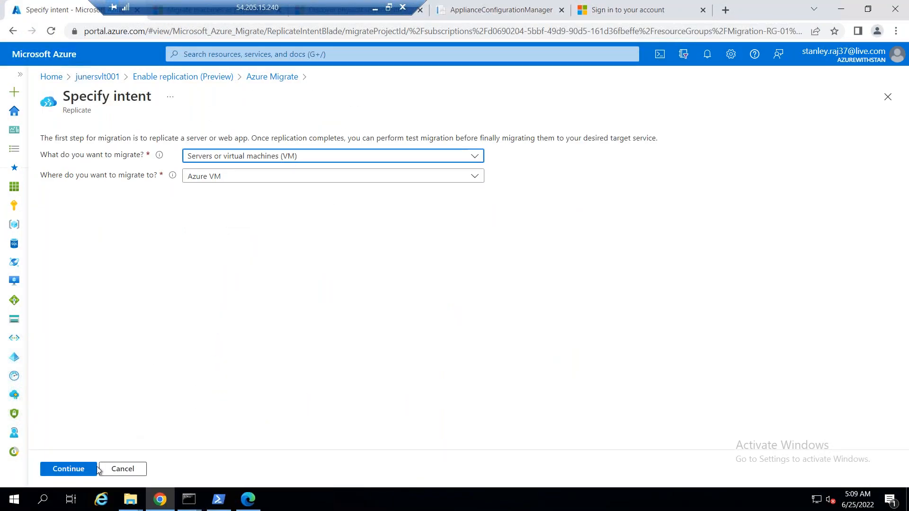
{"action": "left_click", "coordinate": [69, 469]}
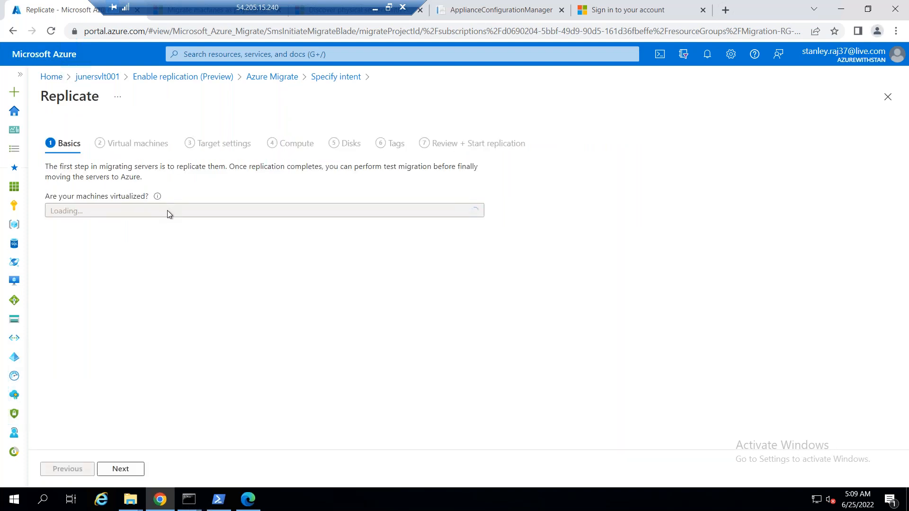
{"action": "left_click", "coordinate": [388, 7]}
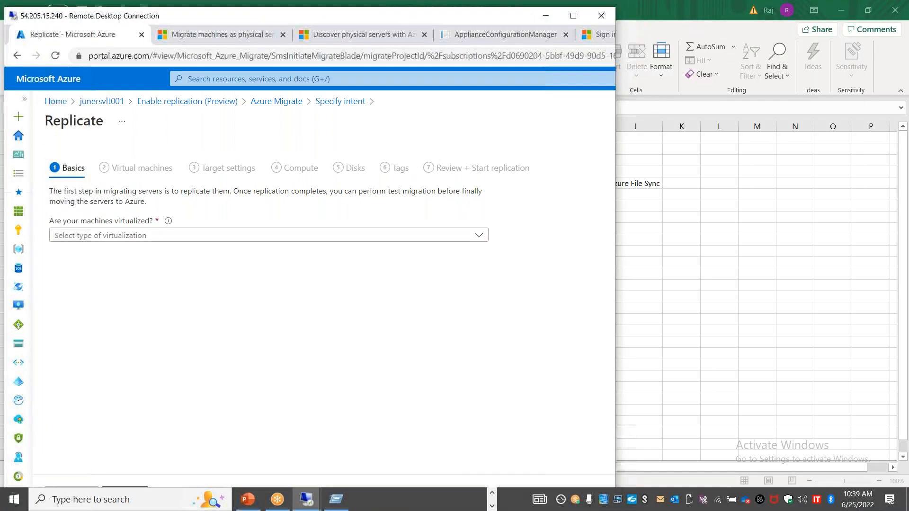
Recheck the agent installer in the 52.207.248.198 session, reduce that session to a window, and return to the 54.205.15.240 session
{"action": "left_click", "coordinate": [307, 499]}
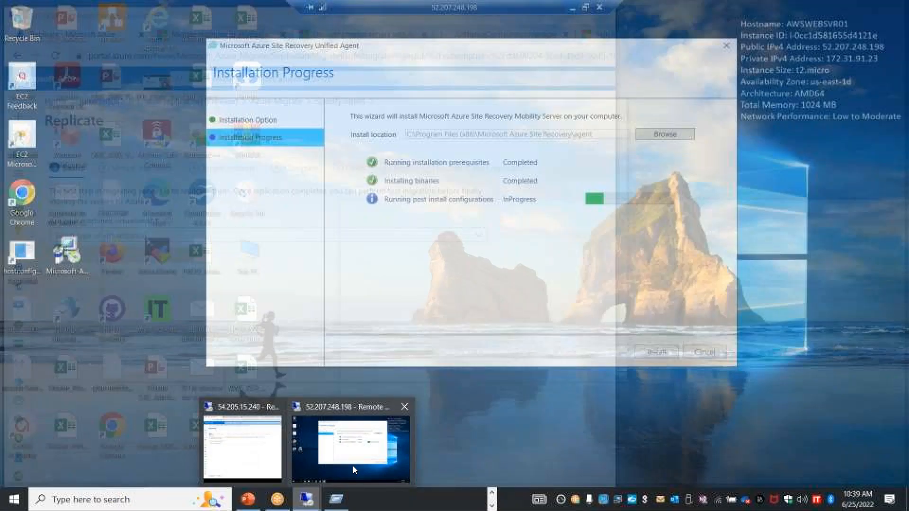
{"action": "left_click", "coordinate": [354, 466]}
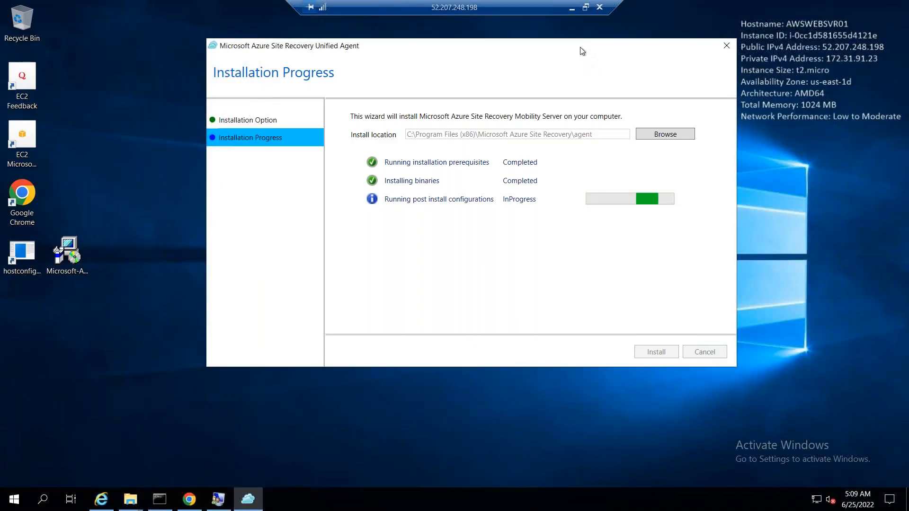
{"action": "left_click_drag", "start_coordinate": [474, 76], "coordinate": [428, 93]}
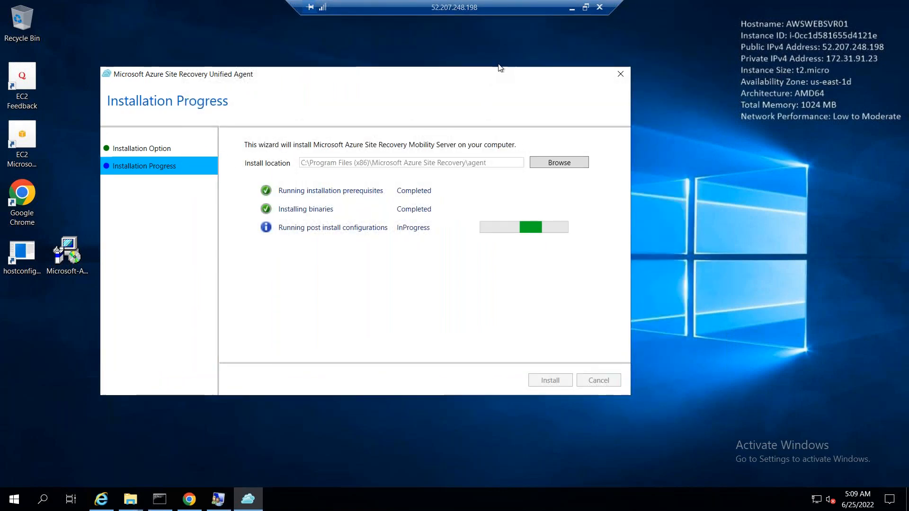
{"action": "left_click", "coordinate": [585, 7]}
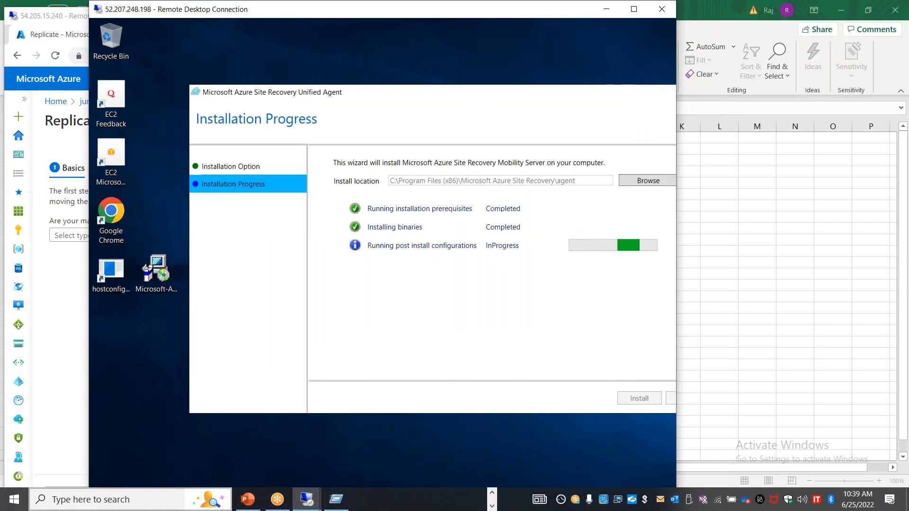
{"action": "mouse_move", "coordinate": [306, 498]}
{"action": "left_click", "coordinate": [281, 411]}
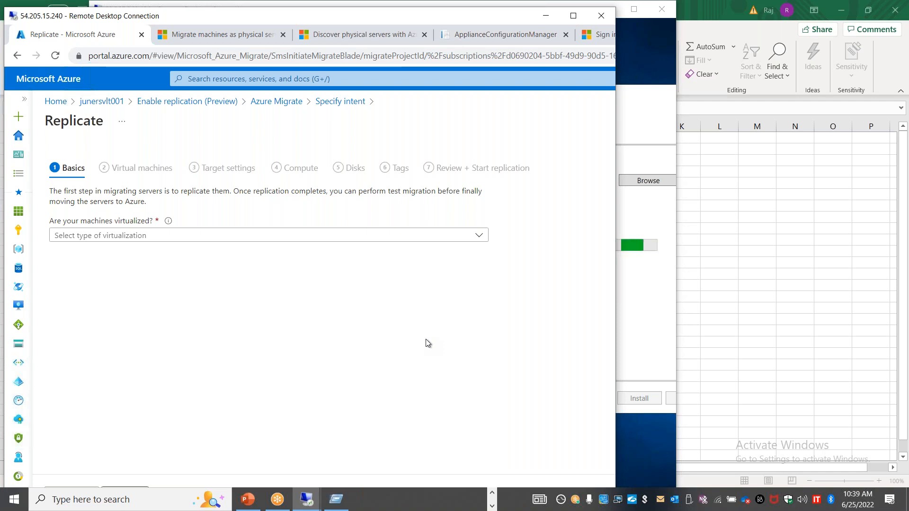
Switch to the workbook's Prepare sheet and auto-fit column C to its contents
{"action": "left_click", "coordinate": [800, 300]}
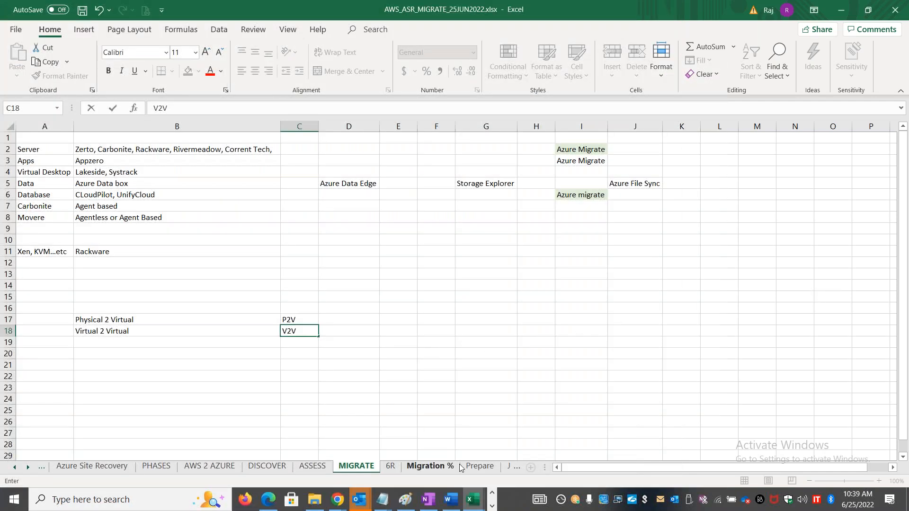
{"action": "left_click", "coordinate": [480, 466]}
{"action": "scroll", "coordinate": [373, 367], "scroll_direction": "up", "scroll_amount": 6}
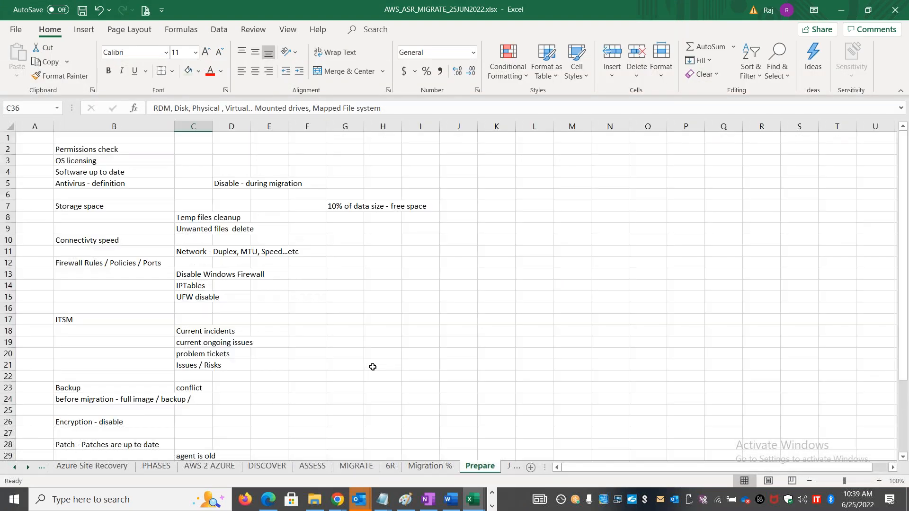
{"action": "double_click", "coordinate": [212, 126]}
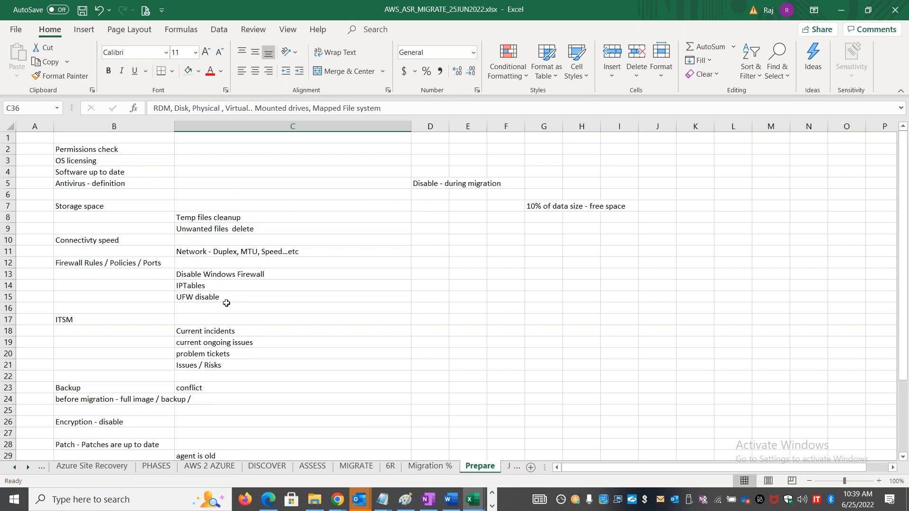
Add "msconfig" to the checklist in B38, with "services - disabled" in C38 and "apps - uninstall / cleanup" in C39
{"action": "scroll", "coordinate": [227, 303], "scroll_direction": "down", "scroll_amount": 11}
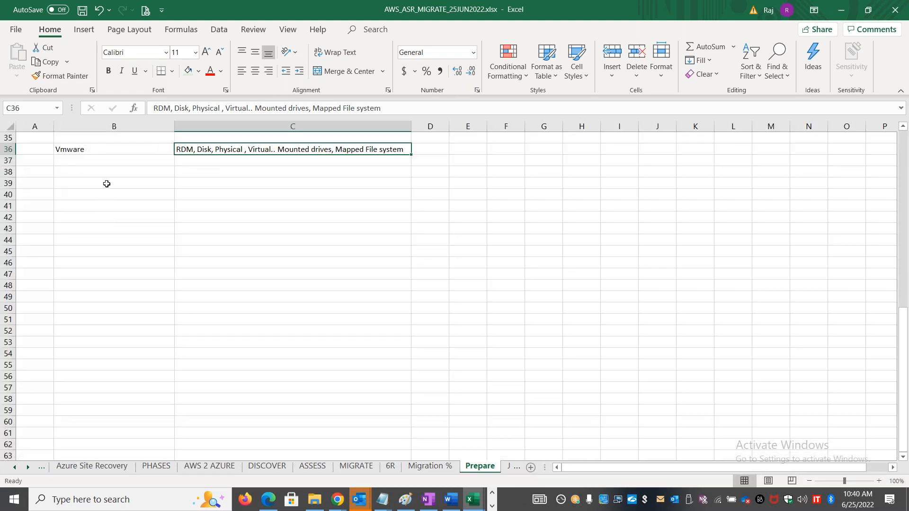
{"action": "left_click", "coordinate": [110, 170]}
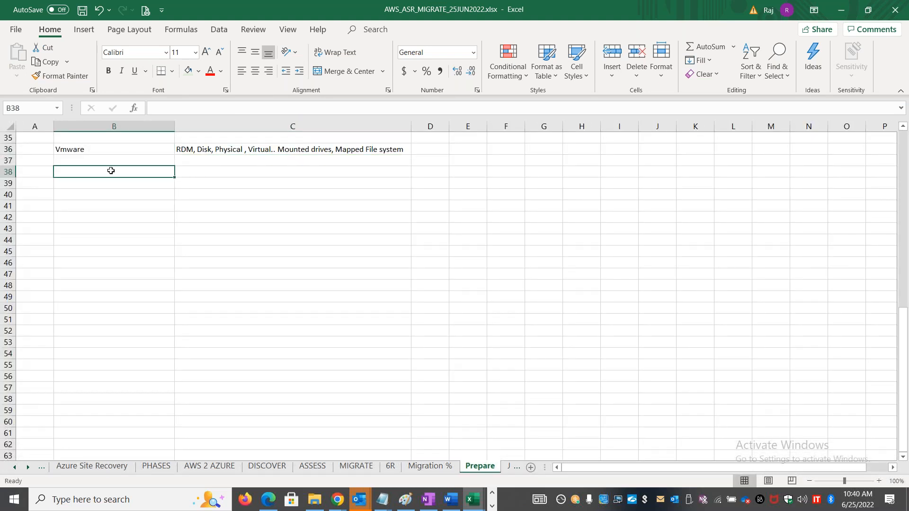
{"action": "type", "text": "msconfig"}
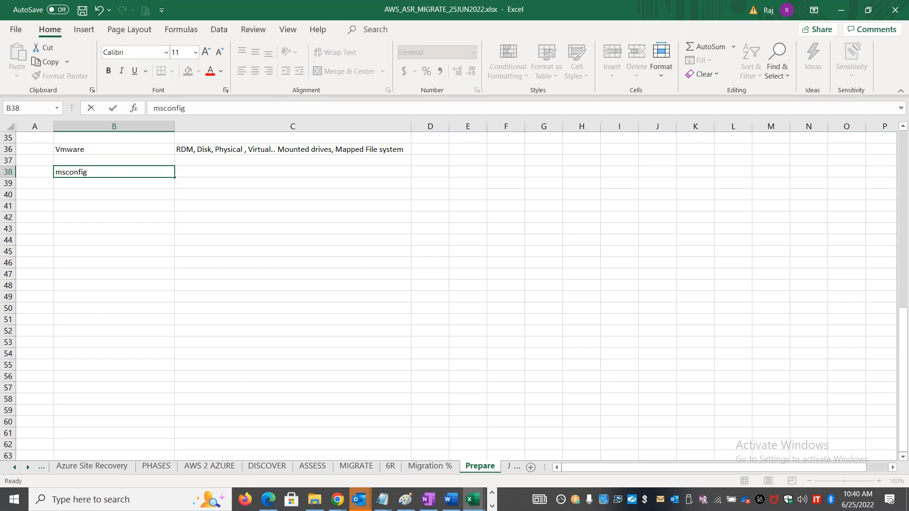
{"action": "key", "text": "Tab"}
{"action": "type", "text": "services - "}
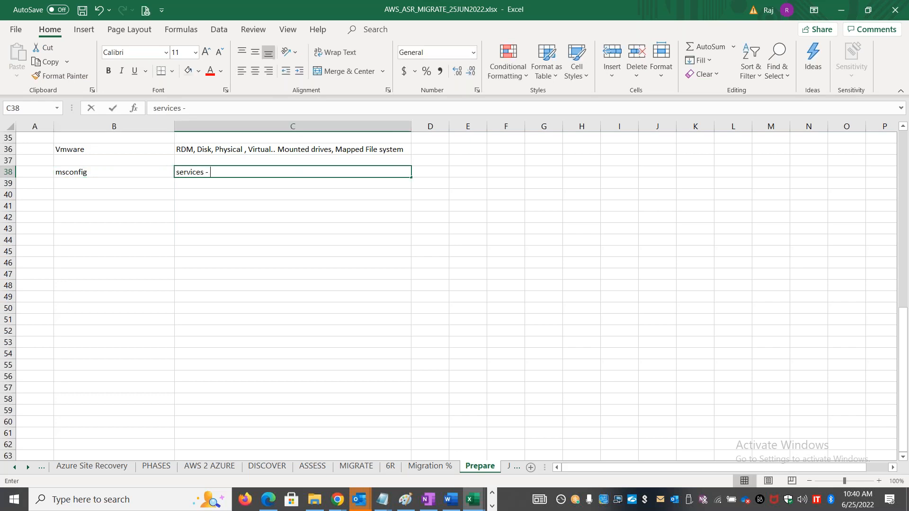
{"action": "type", "text": "disabled"}
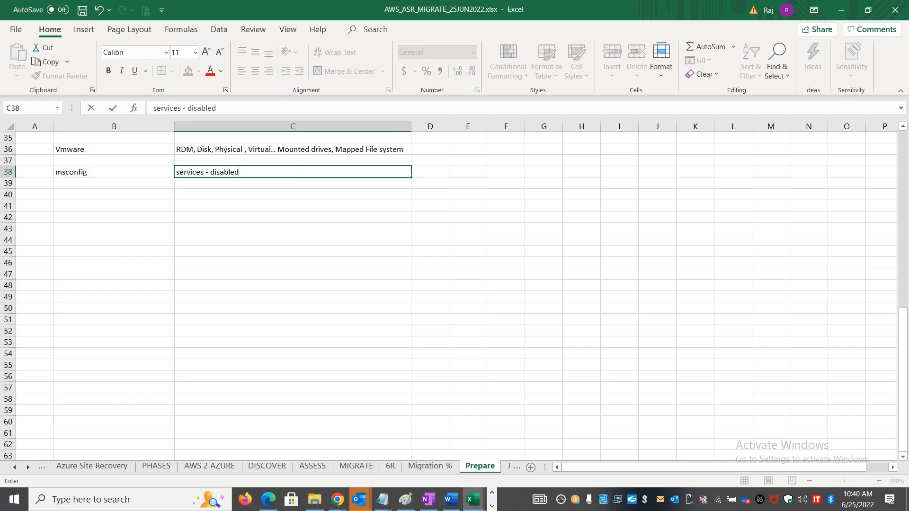
{"action": "key", "text": "Return"}
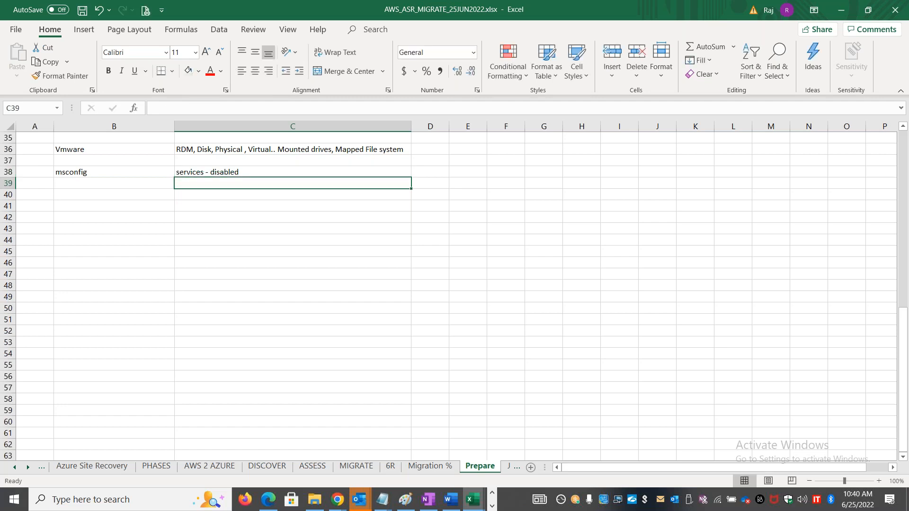
{"action": "type", "text": "app "}
{"action": "type", "text": " - uninstall / cleanup"}
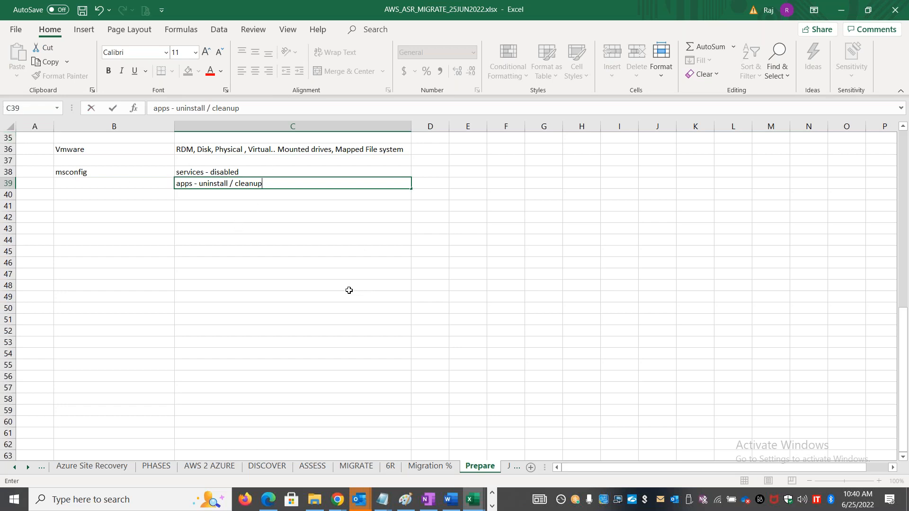
Add the checklist item "Identity validation / Prepartion" in cell B41 of the Prepare sheet
{"action": "scroll", "coordinate": [348, 290], "scroll_direction": "up", "scroll_amount": 11}
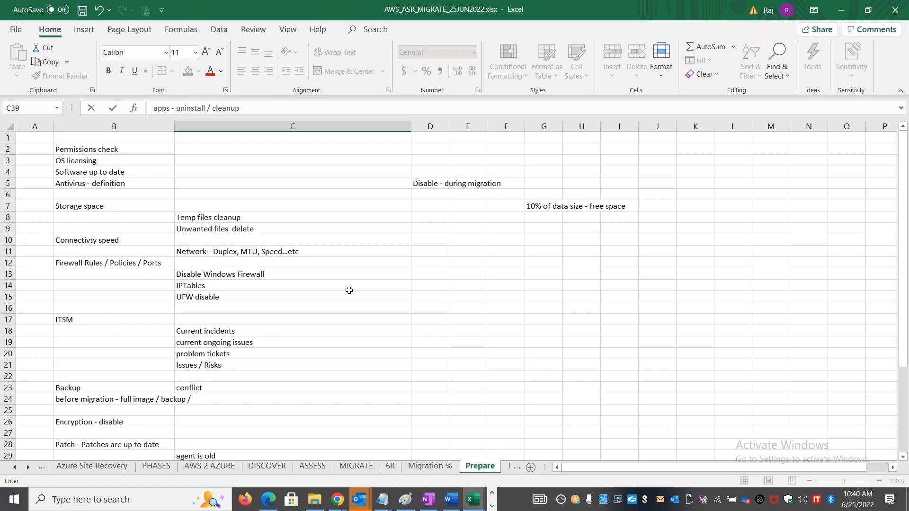
{"action": "scroll", "coordinate": [328, 308], "scroll_direction": "down", "scroll_amount": 6}
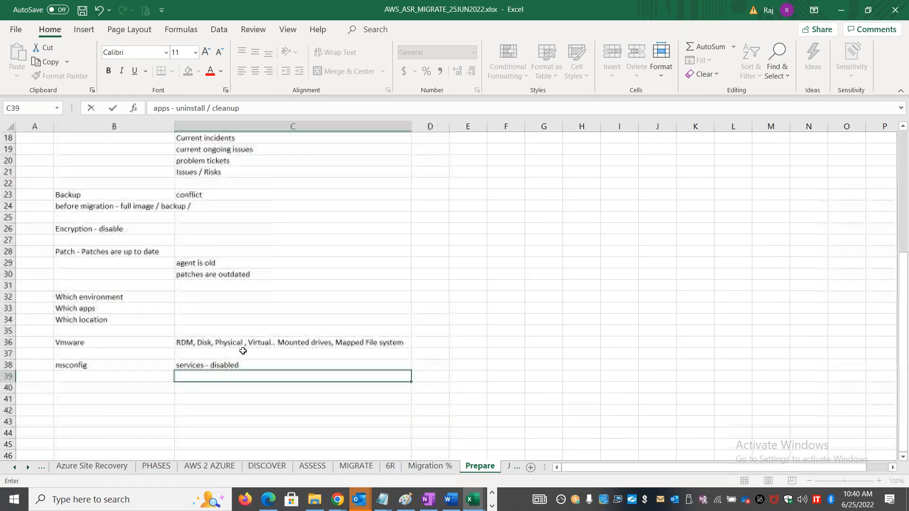
{"action": "left_click", "coordinate": [166, 400]}
{"action": "type", "text": "Id"}
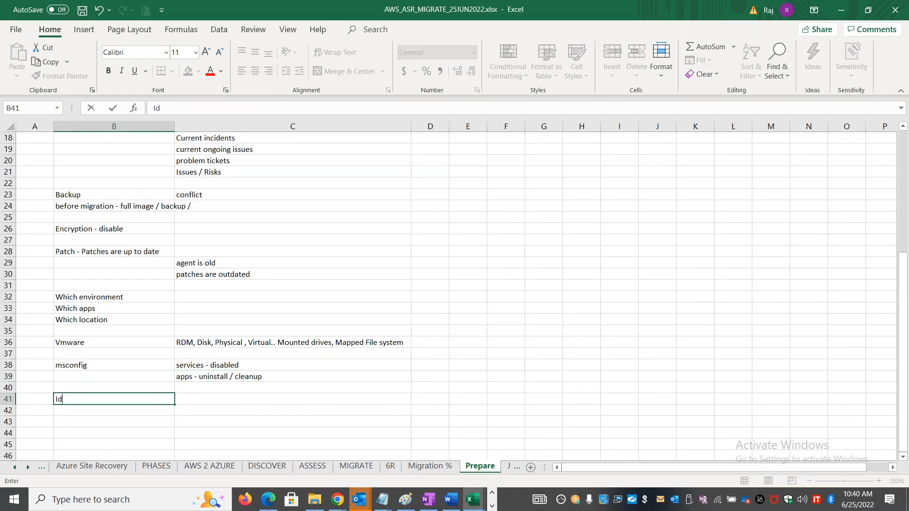
{"action": "type", "text": "entity validation / Prepartion"}
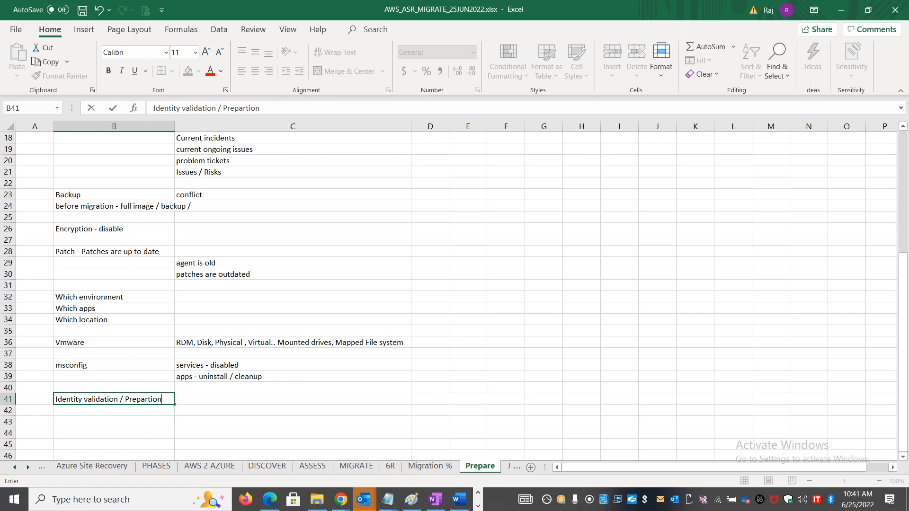
{"action": "scroll", "coordinate": [293, 345], "scroll_direction": "up", "scroll_amount": 6}
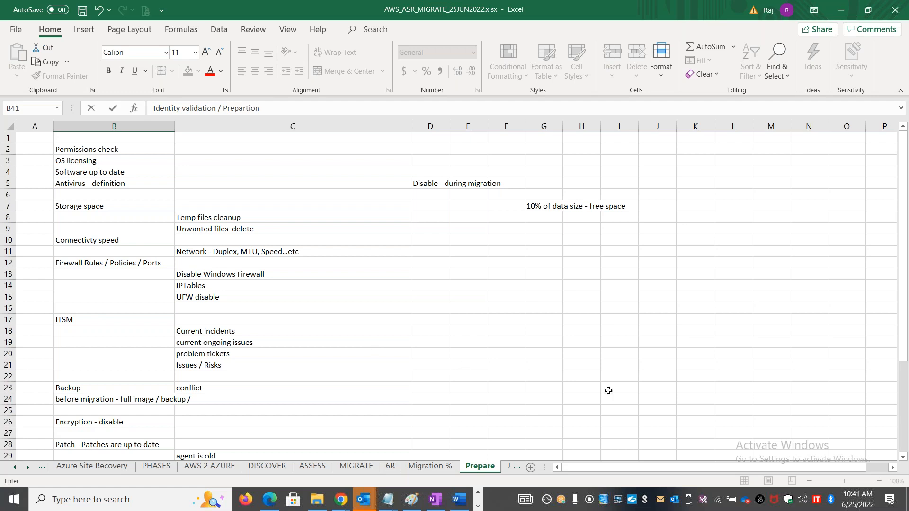
Switch to the 52.207.248.198 session and reposition the Site Recovery Unified Agent installer so its whole window shows, checking the installation progress
{"action": "left_click", "coordinate": [478, 505]}
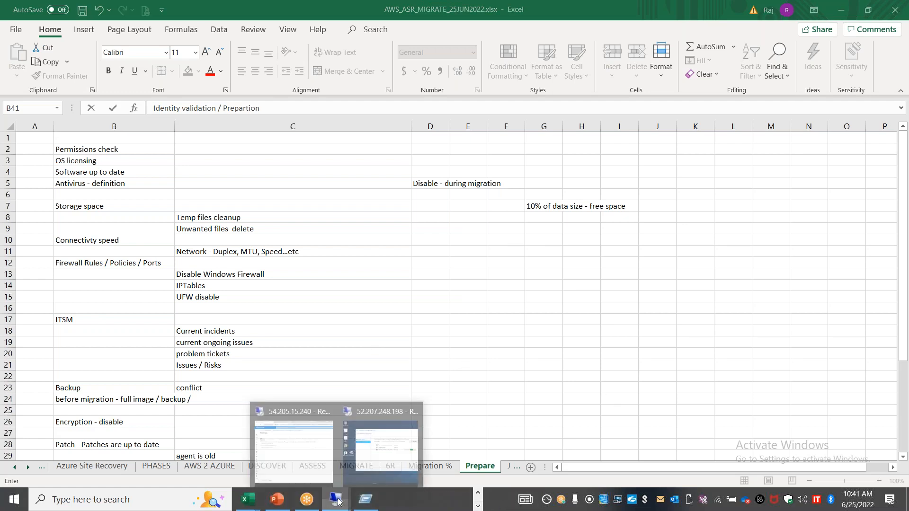
{"action": "left_click", "coordinate": [374, 405]}
{"action": "left_click", "coordinate": [374, 405]}
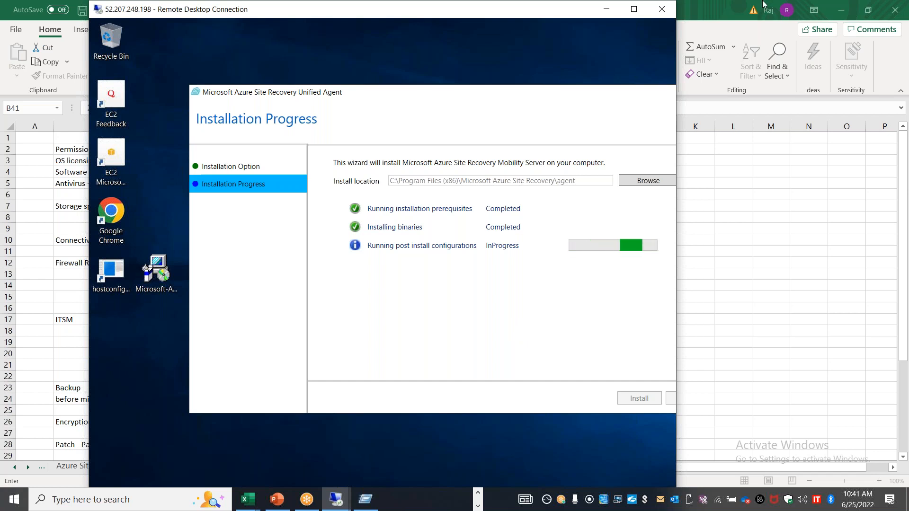
{"action": "left_click", "coordinate": [673, 16]}
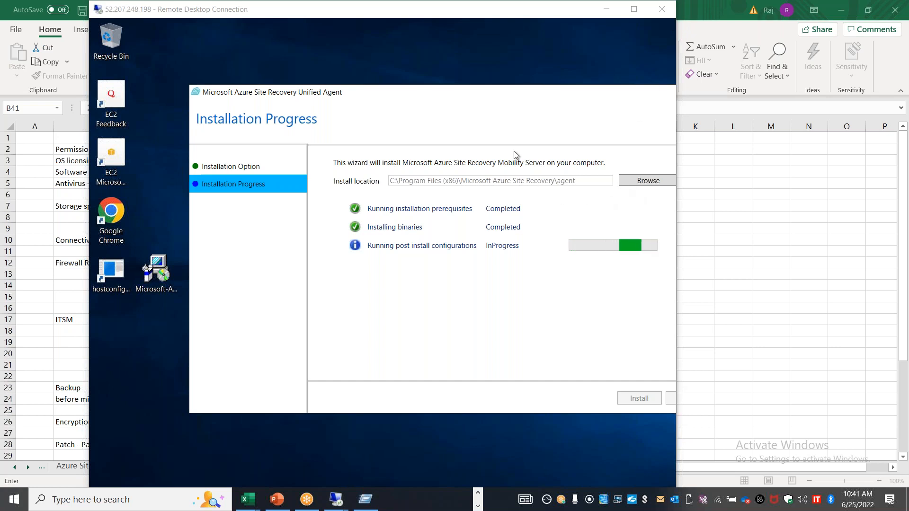
{"action": "left_click", "coordinate": [460, 68]}
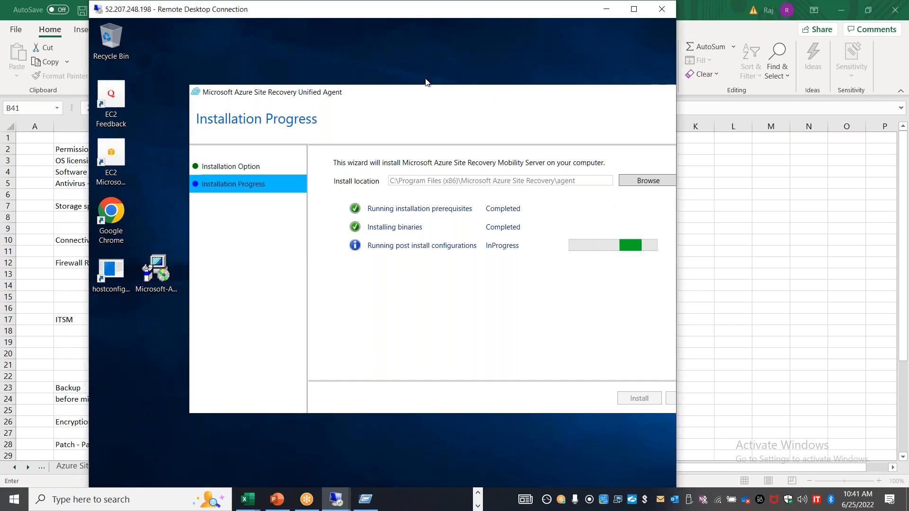
{"action": "left_click", "coordinate": [353, 79]}
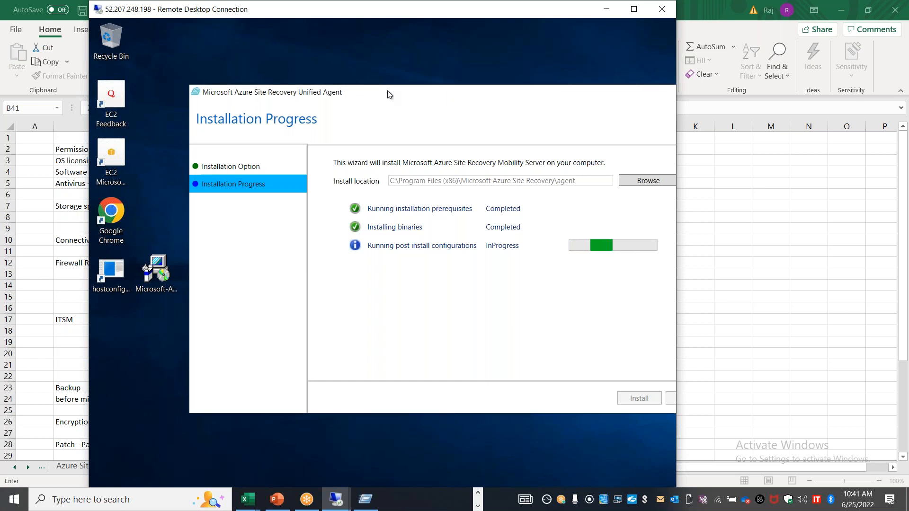
{"action": "left_click_drag", "start_coordinate": [387, 91], "coordinate": [299, 81]}
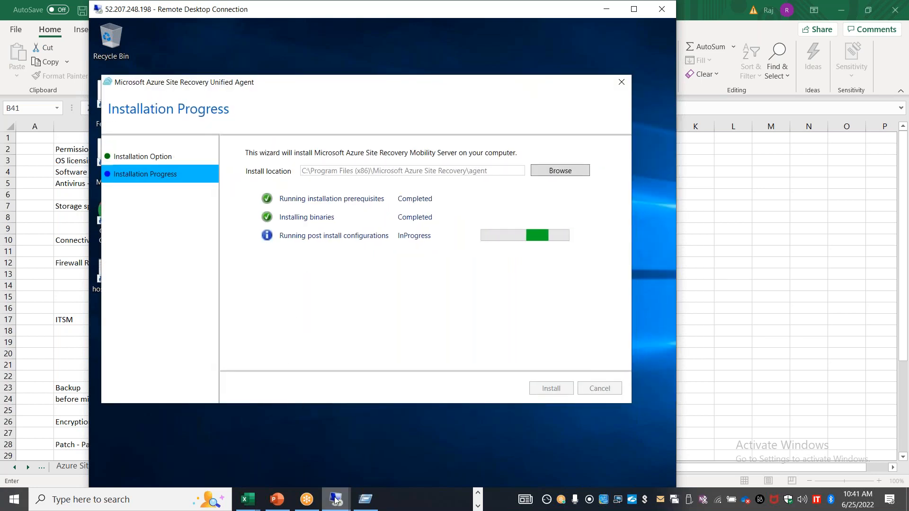
{"action": "mouse_move", "coordinate": [335, 504]}
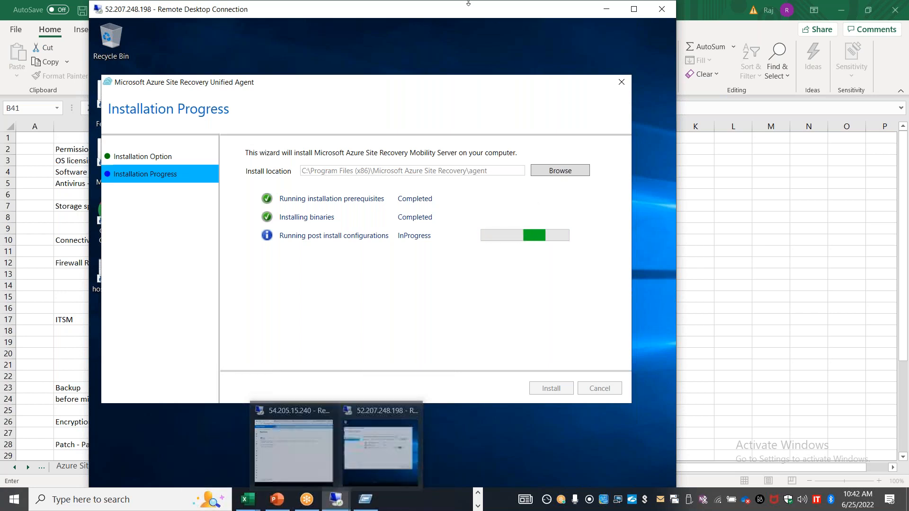
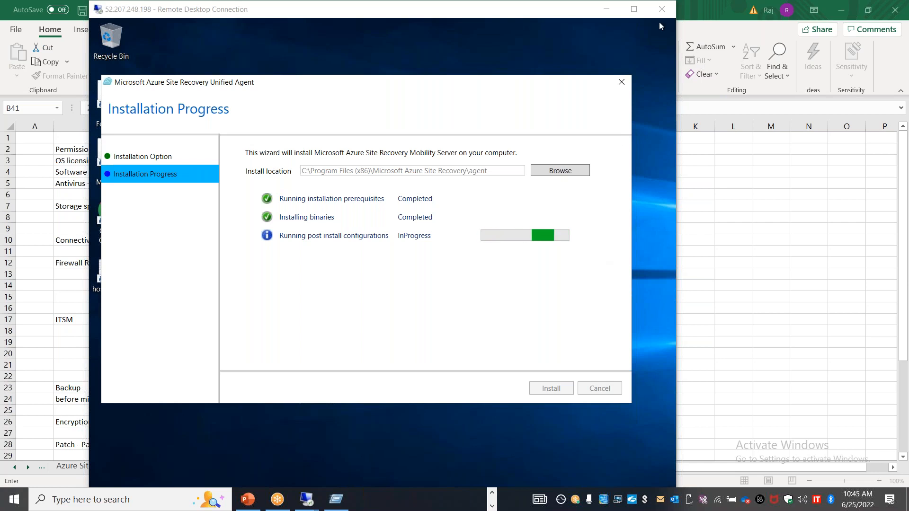
Maximize the 52.207.248.198 session and move the Site Recovery Unified Agent installer clear of the desktop icons
{"action": "double_click", "coordinate": [539, 12]}
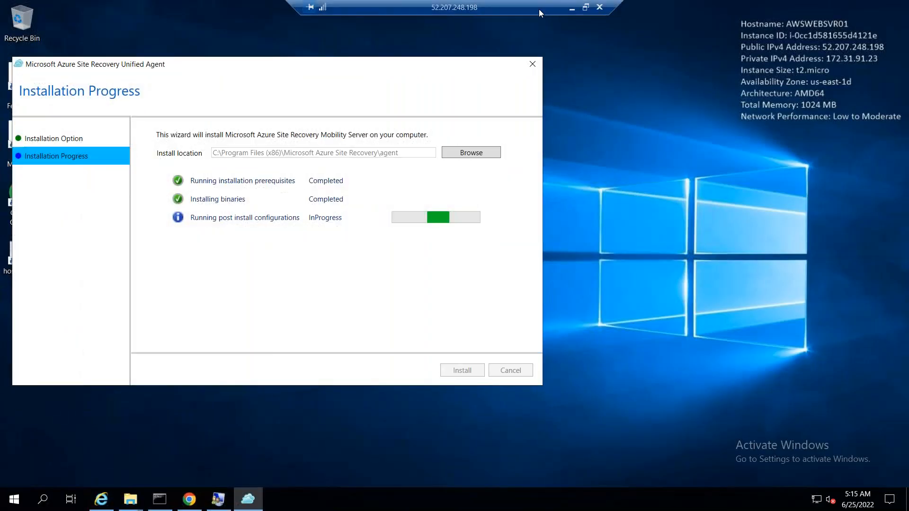
{"action": "left_click", "coordinate": [247, 499]}
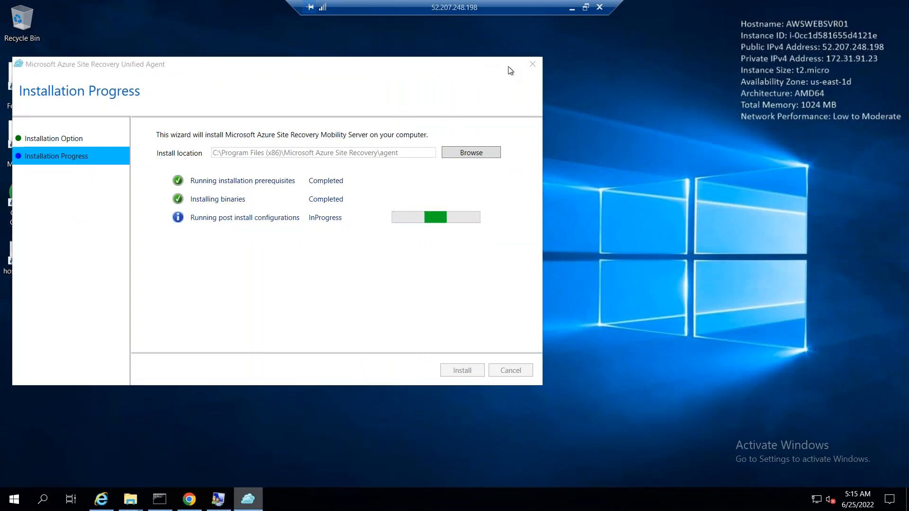
{"action": "left_click_drag", "start_coordinate": [317, 70], "coordinate": [189, 52]}
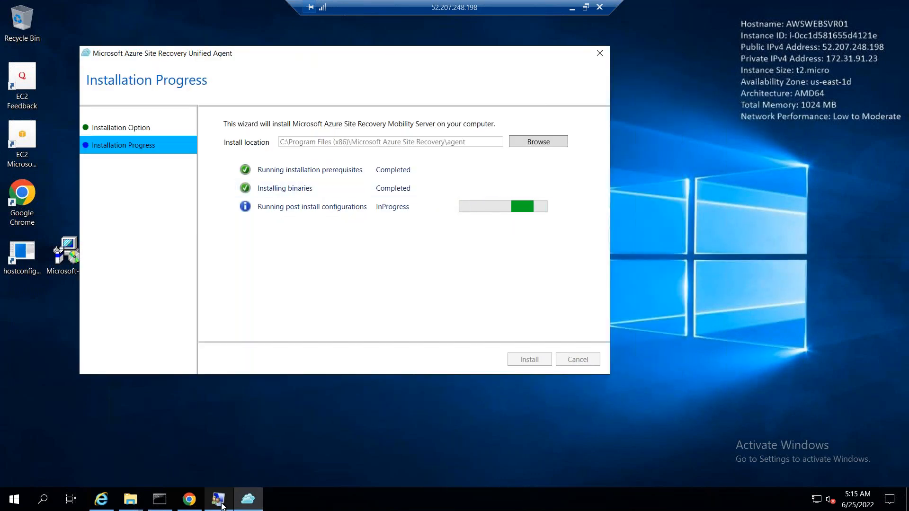
{"action": "mouse_move", "coordinate": [222, 505]}
{"action": "left_click", "coordinate": [258, 409]}
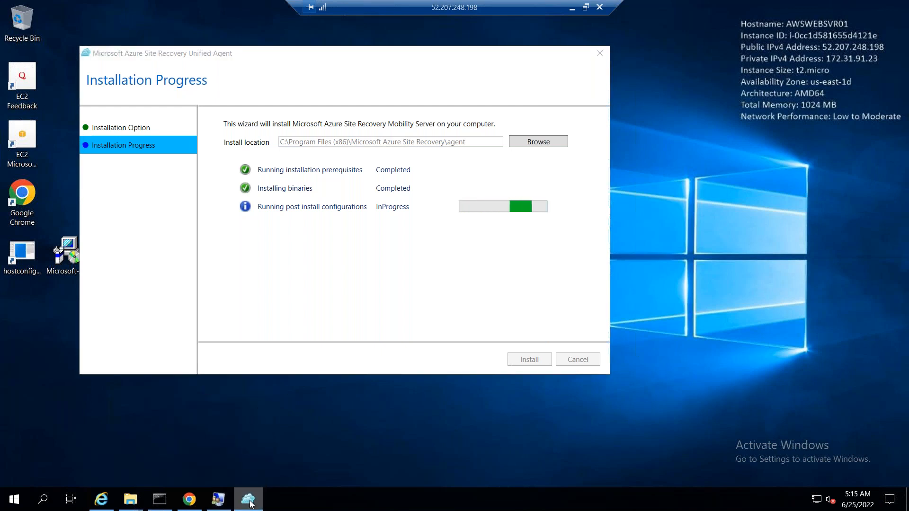
Open Task Manager on AWSWEBSVR01 while the Mobility service installation runs
{"action": "right_click", "coordinate": [320, 504]}
{"action": "left_click", "coordinate": [379, 443]}
{"action": "key", "text": "ctrl+shift+Escape"}
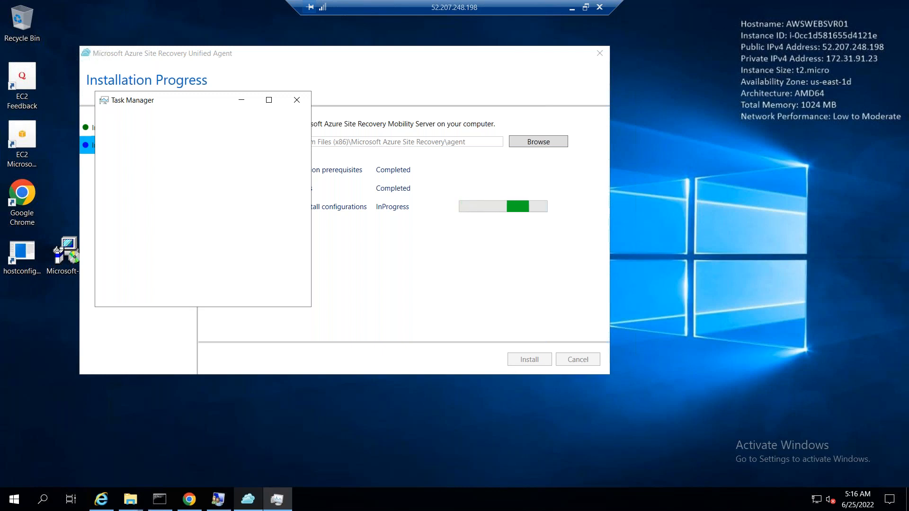
{"action": "right_click", "coordinate": [218, 500]}
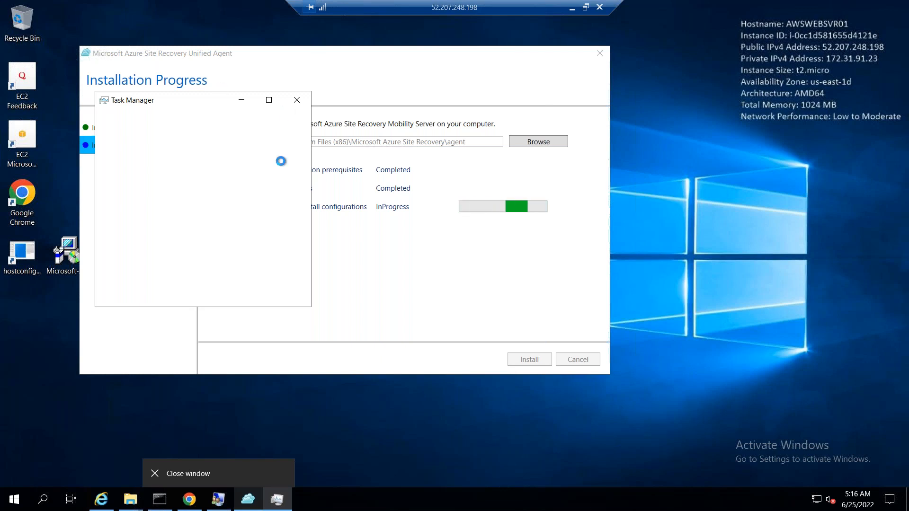
Check the local computer's clock and calendar outside the remote session, and return the 52.207.248.198 session to full screen
{"action": "left_click", "coordinate": [586, 7]}
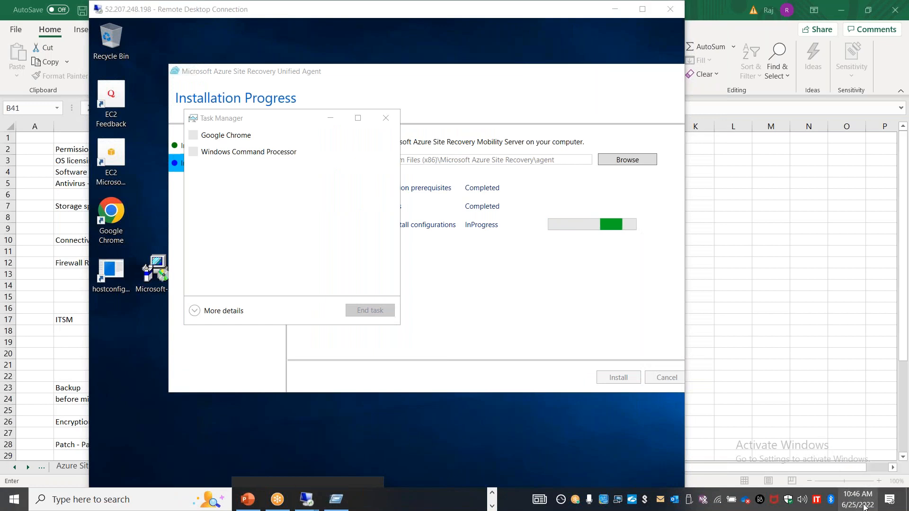
{"action": "left_click", "coordinate": [864, 506]}
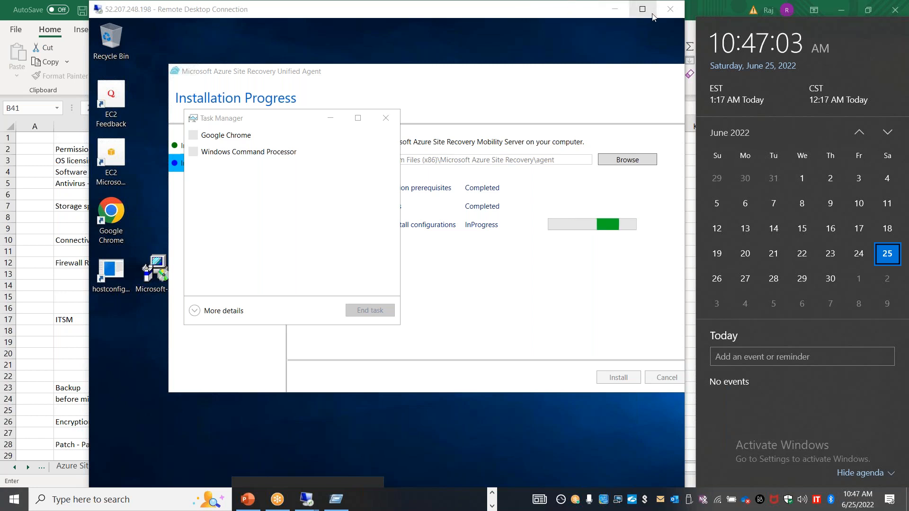
{"action": "left_click", "coordinate": [452, 13]}
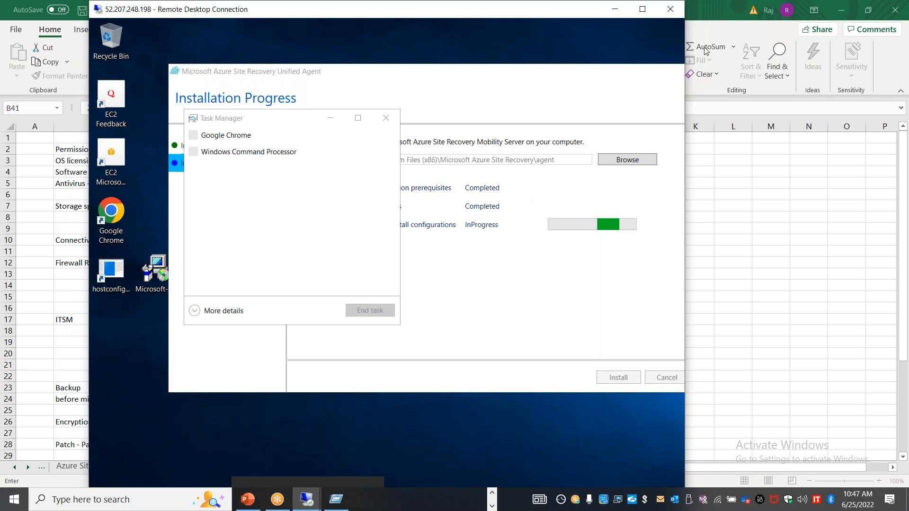
{"action": "left_click", "coordinate": [756, 54]}
{"action": "double_click", "coordinate": [470, 14]}
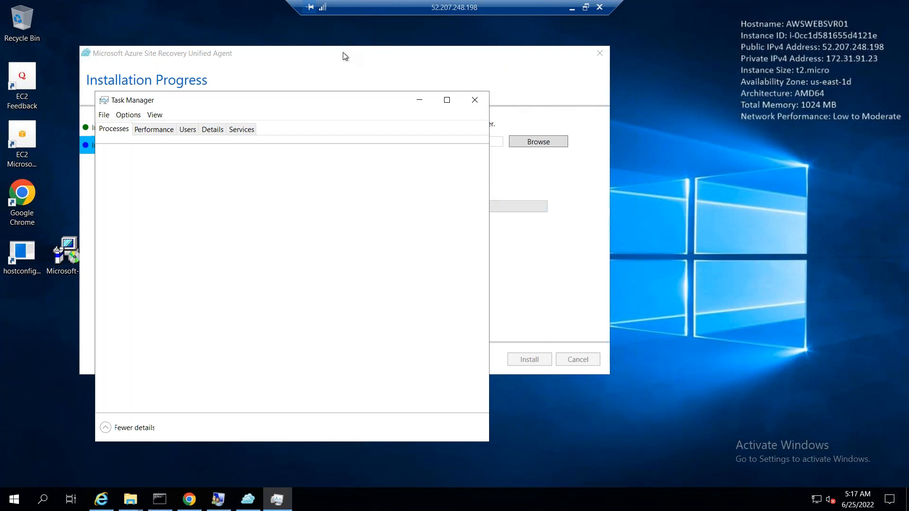
Switch to the 54.205.15.240 session and restart the Replicate wizard from Specify intent with Servers or virtual machines (VM) to Azure VM
{"action": "left_click", "coordinate": [571, 11]}
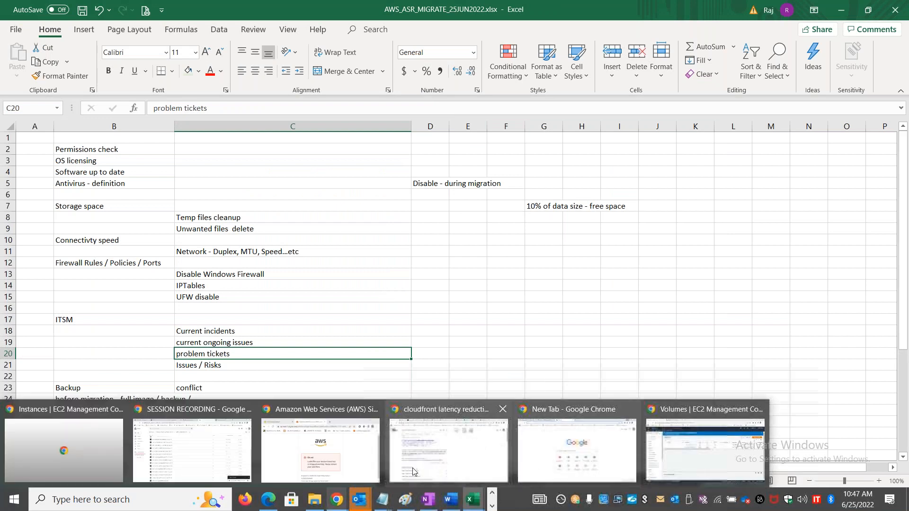
{"action": "left_click", "coordinate": [491, 505]}
{"action": "mouse_move", "coordinate": [306, 500]}
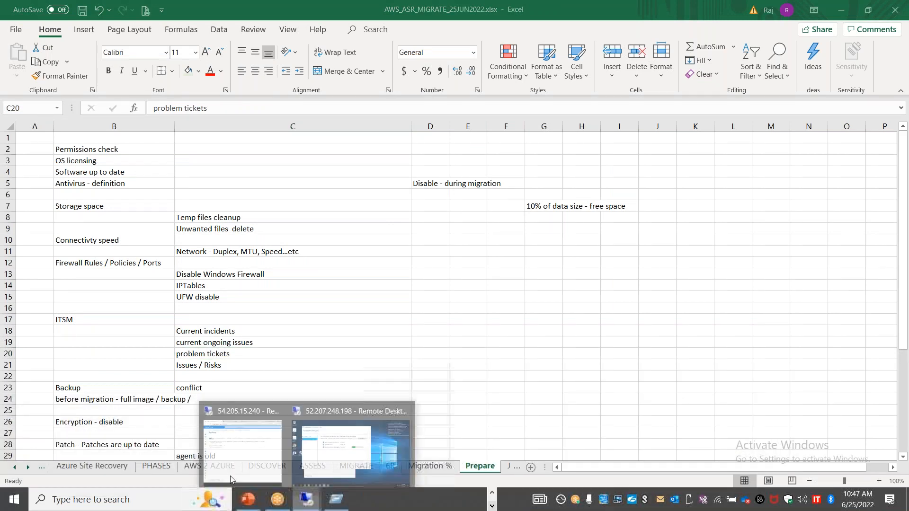
{"action": "left_click", "coordinate": [241, 405]}
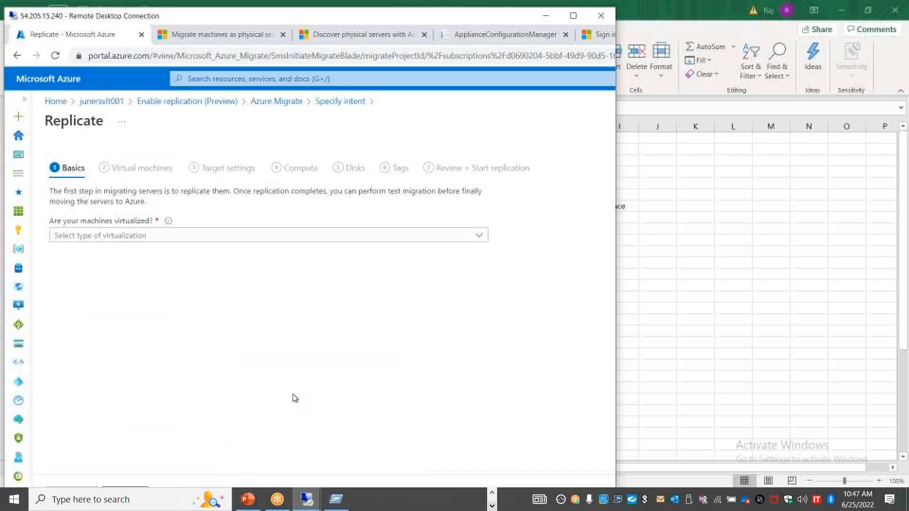
{"action": "left_click", "coordinate": [353, 101]}
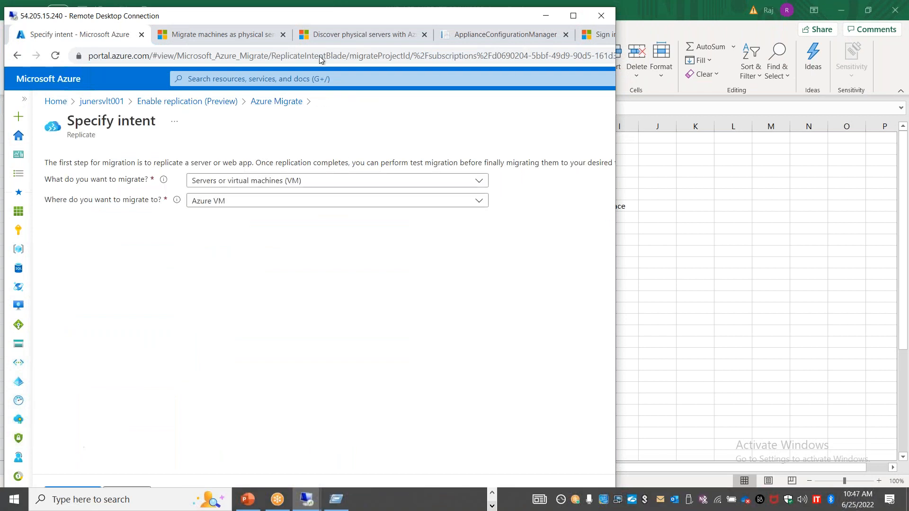
{"action": "double_click", "coordinate": [342, 17]}
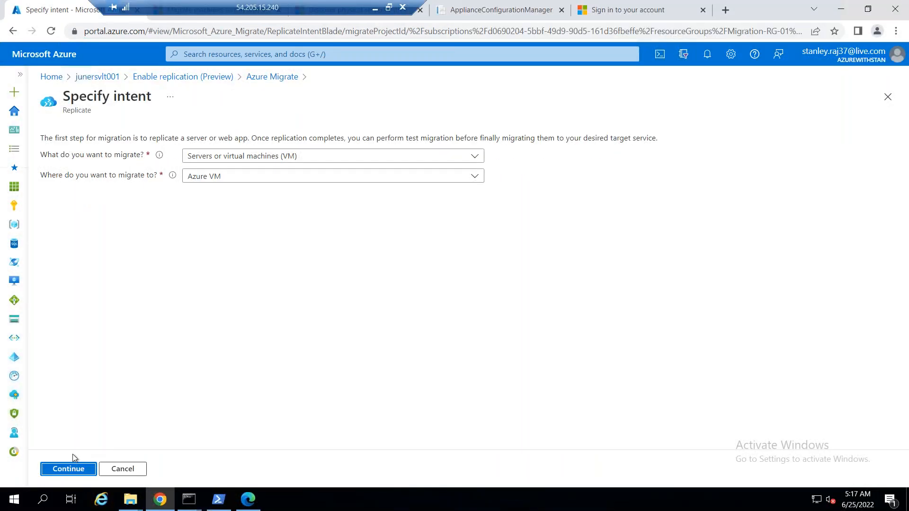
{"action": "left_click", "coordinate": [69, 469]}
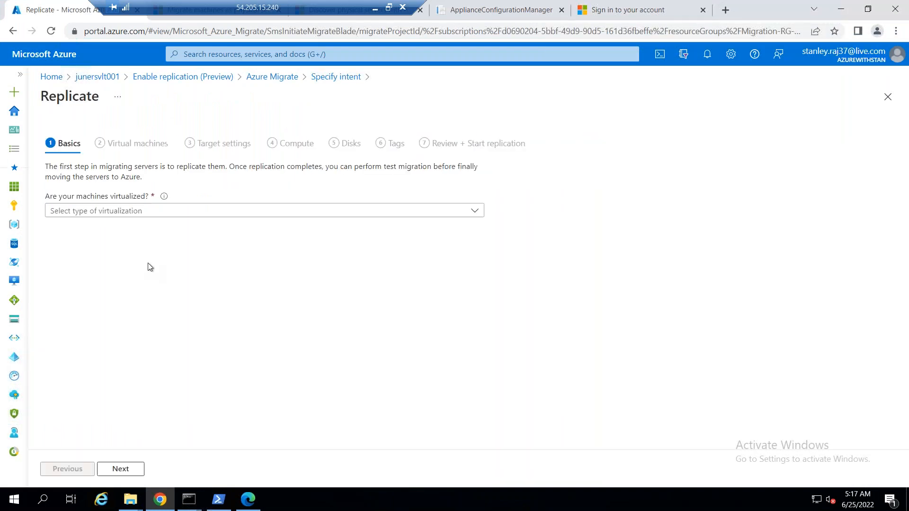
Complete the replication basics with Physical or other (AWS, GCP, Xen, etc.), appliance and process server CFGPRCSVR01, and a guest credential
{"action": "left_click", "coordinate": [130, 210]}
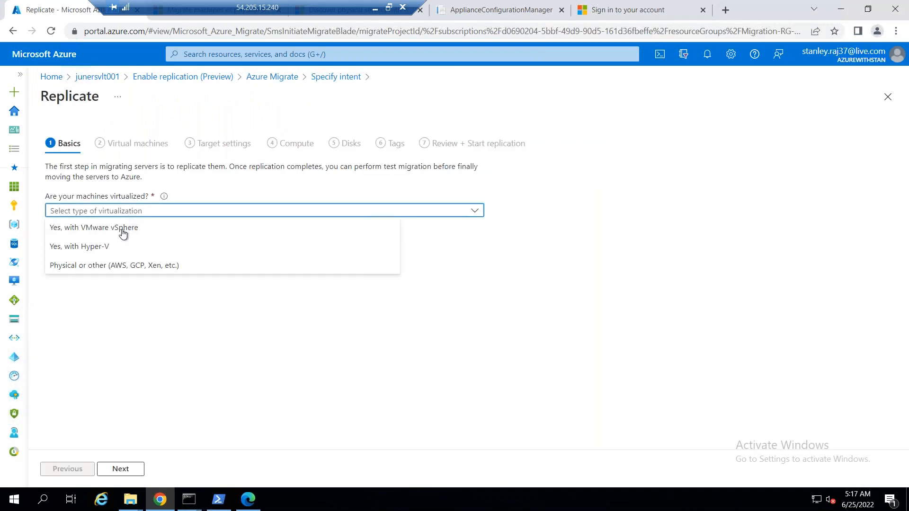
{"action": "left_click", "coordinate": [117, 264]}
{"action": "left_click", "coordinate": [122, 247]}
{"action": "left_click", "coordinate": [119, 264]}
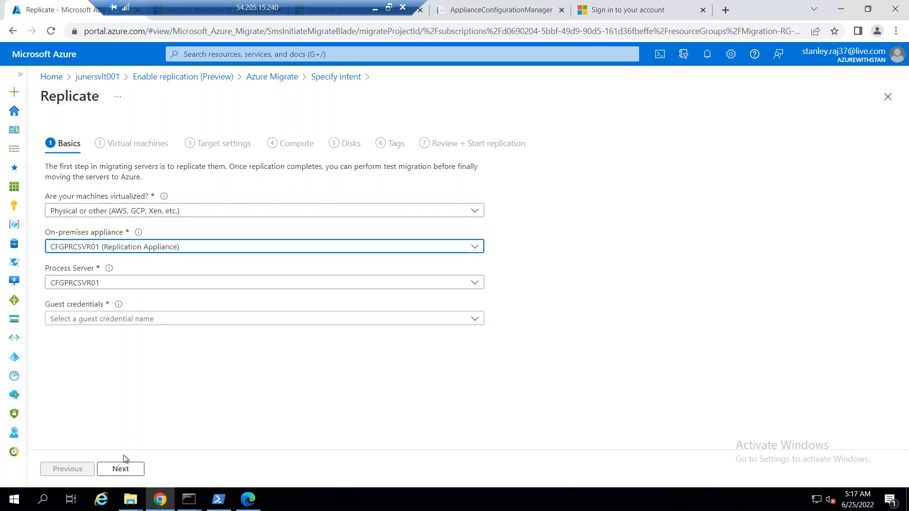
{"action": "left_click", "coordinate": [154, 318]}
{"action": "left_click", "coordinate": [155, 334]}
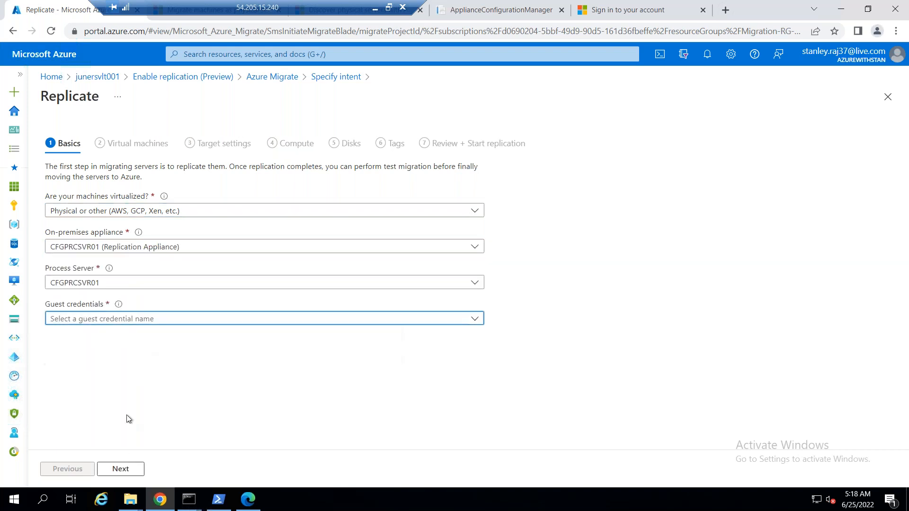
{"action": "left_click", "coordinate": [122, 469]}
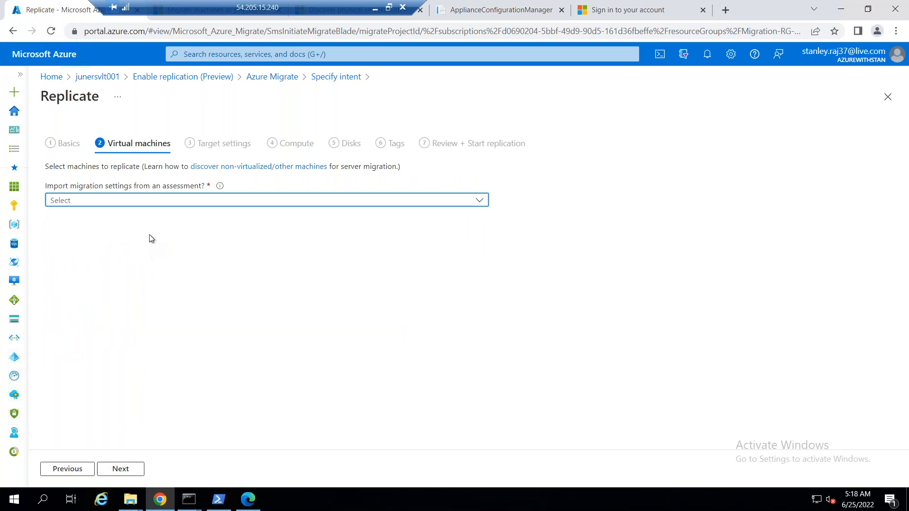
Choose to specify the migration settings manually for the virtual machines, and check the list of selected machines
{"action": "left_click", "coordinate": [157, 200]}
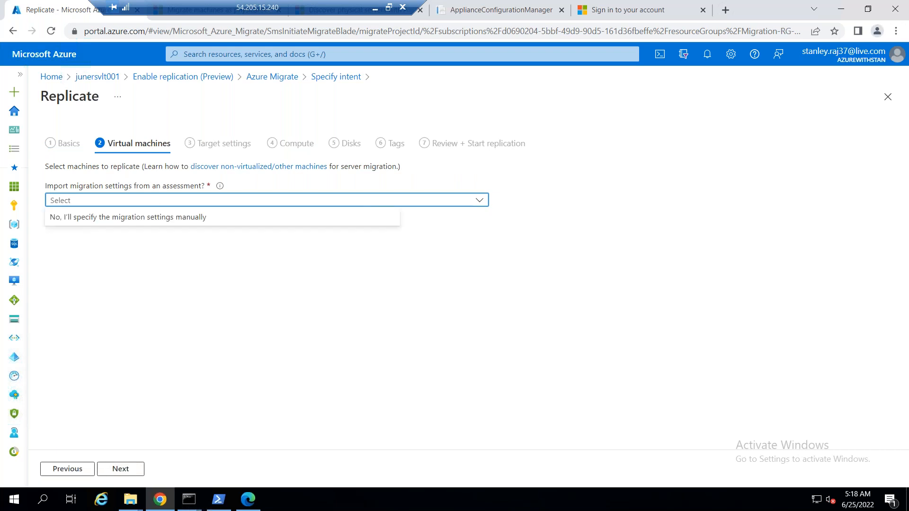
{"action": "left_click", "coordinate": [150, 219]}
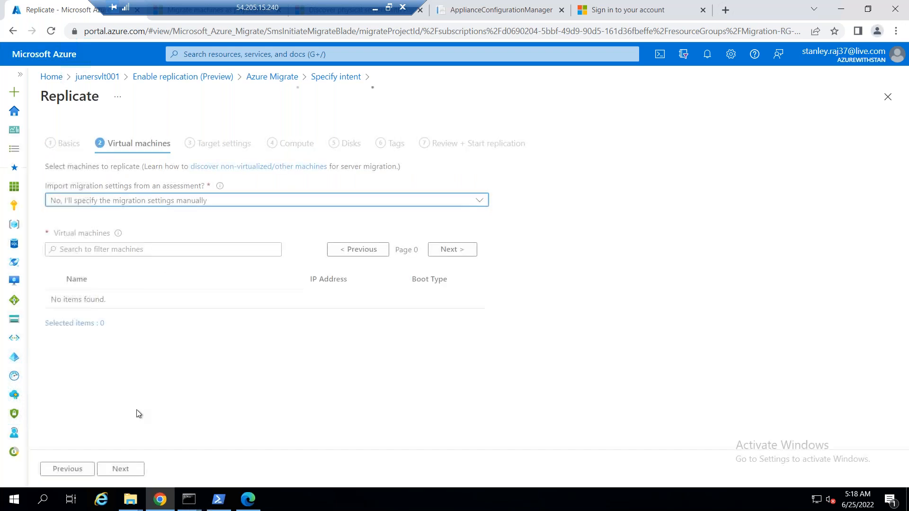
{"action": "left_click", "coordinate": [83, 326]}
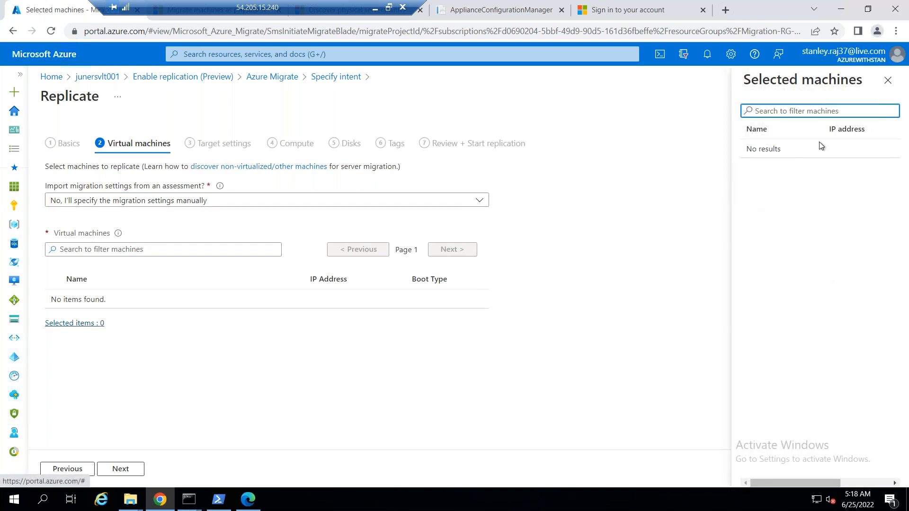
{"action": "left_click", "coordinate": [888, 80]}
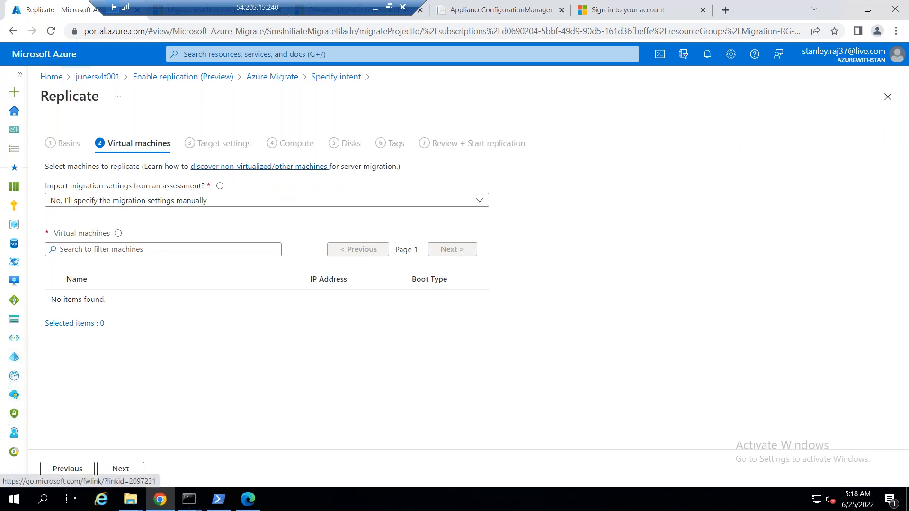
Open the "discover non-virtualized/other machines" help link in a new tab, and move the remote session's connection bar off the browser tabs
{"action": "right_click", "coordinate": [224, 173]}
{"action": "left_click", "coordinate": [270, 180]}
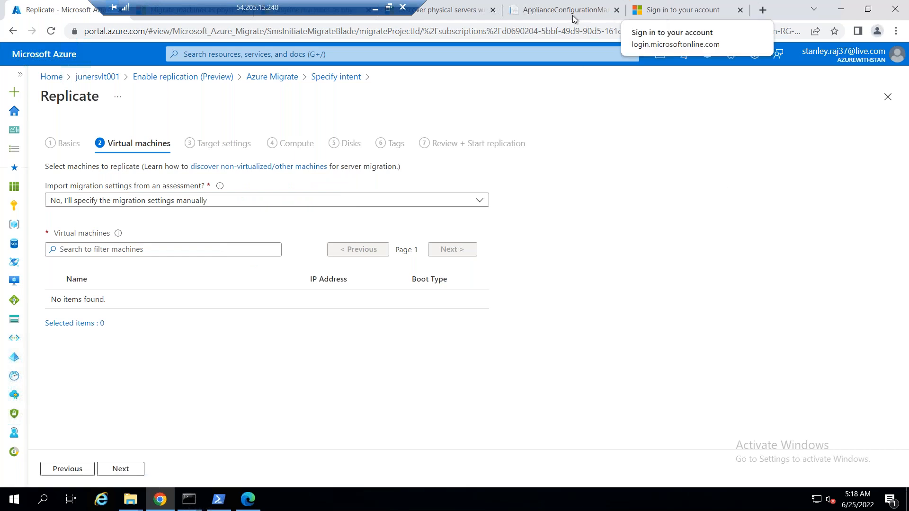
{"action": "left_click", "coordinate": [388, 7]}
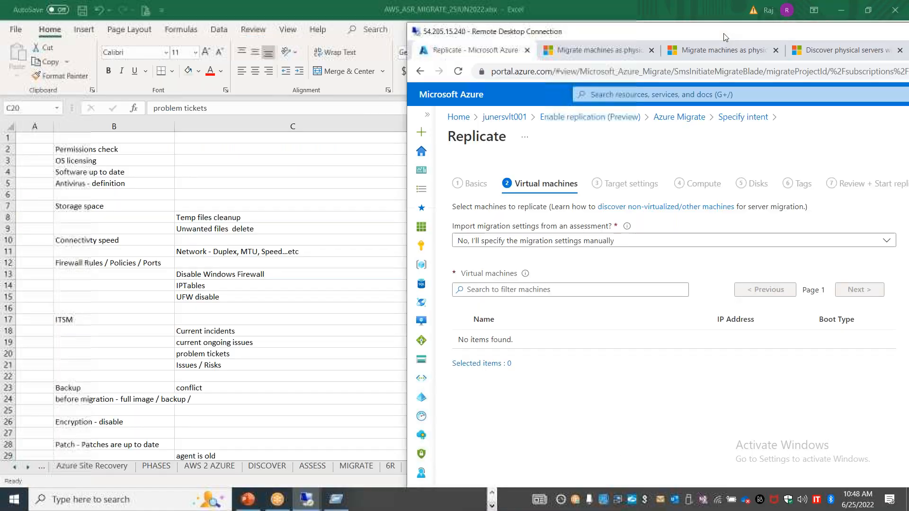
{"action": "double_click", "coordinate": [543, 26]}
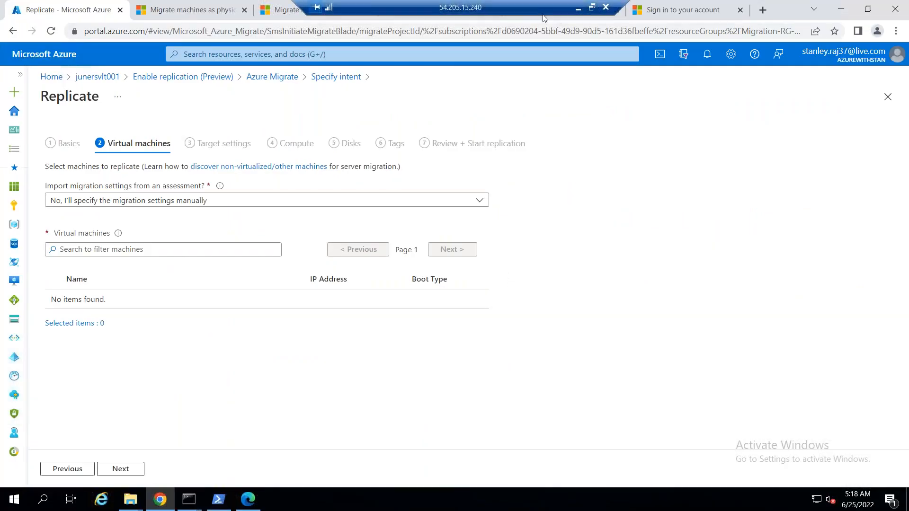
{"action": "left_click_drag", "start_coordinate": [350, 5], "coordinate": [669, 17]}
Read the Azure Migrate tutorial on discovering physical servers, from the prerequisites and account permissions to the Linux server account options
{"action": "left_click", "coordinate": [447, 9]}
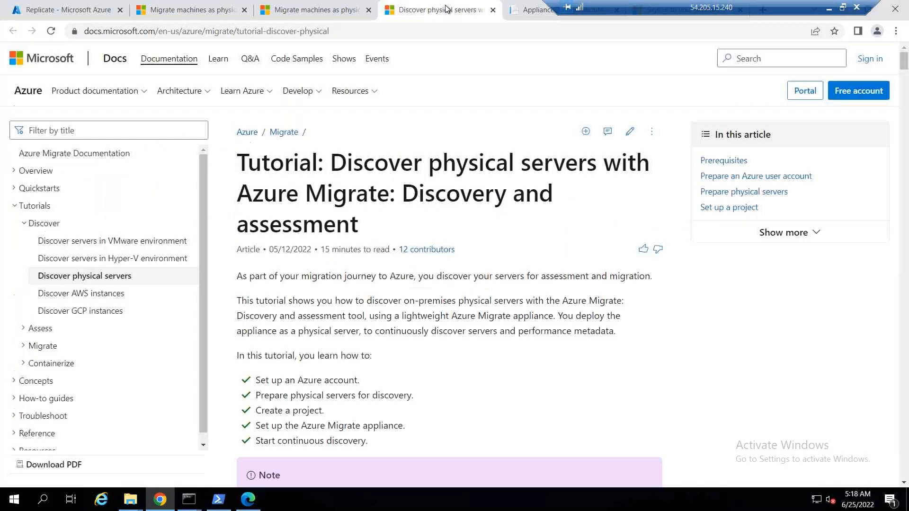
{"action": "scroll", "coordinate": [430, 276], "scroll_direction": "down", "scroll_amount": 13}
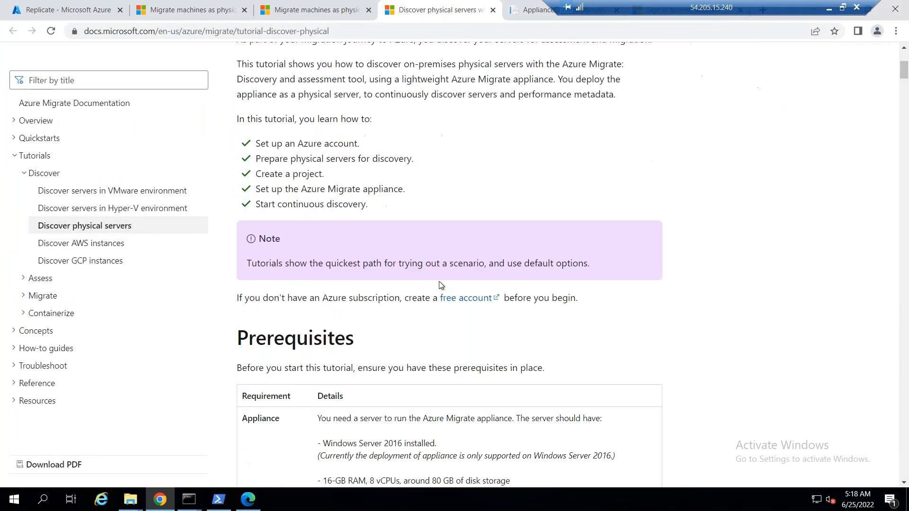
{"action": "scroll", "coordinate": [430, 276], "scroll_direction": "down", "scroll_amount": 3}
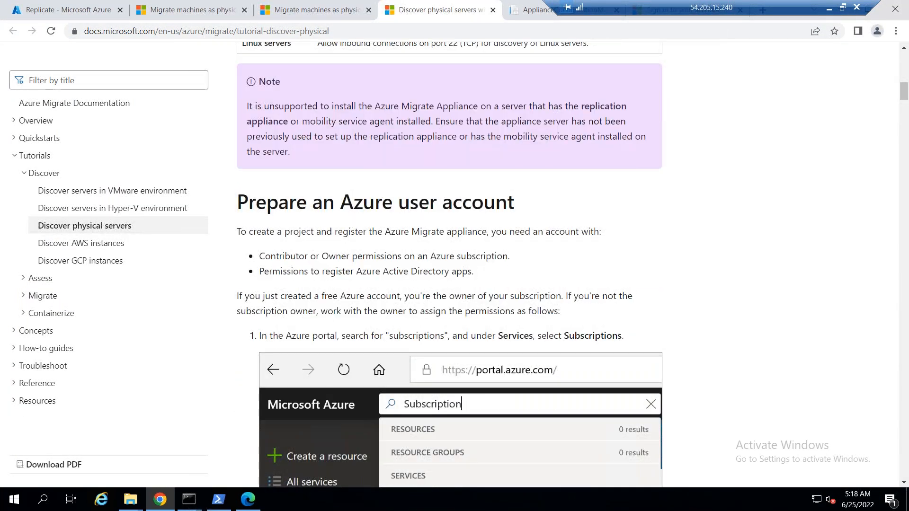
{"action": "scroll", "coordinate": [425, 275], "scroll_direction": "down", "scroll_amount": 8}
{"action": "scroll", "coordinate": [424, 274], "scroll_direction": "down", "scroll_amount": 4}
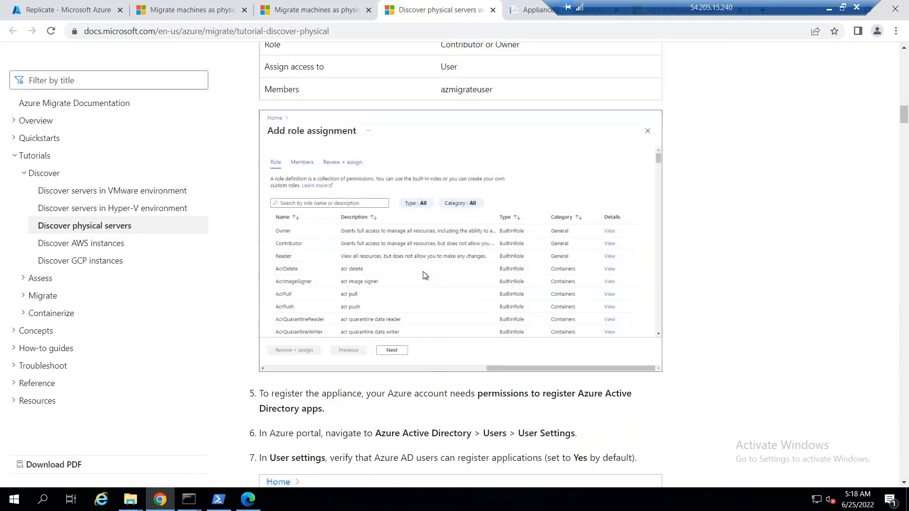
{"action": "scroll", "coordinate": [423, 275], "scroll_direction": "down", "scroll_amount": 10}
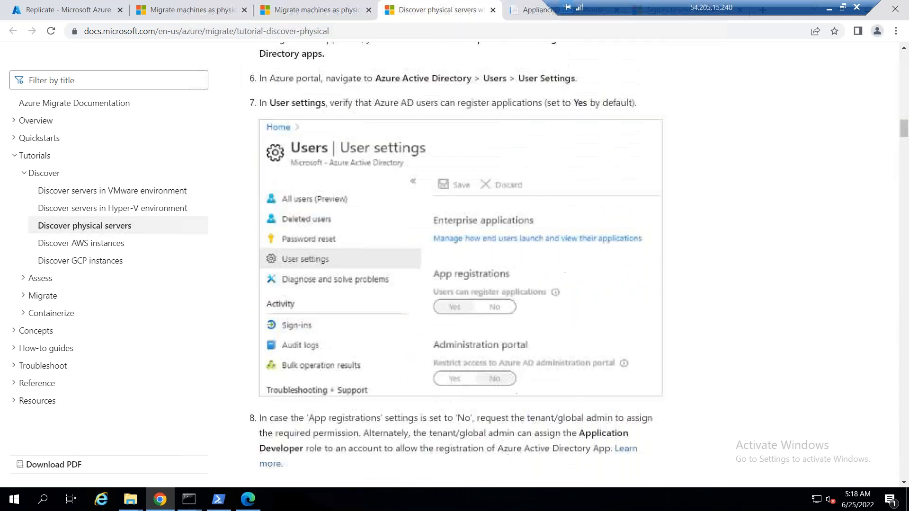
{"action": "scroll", "coordinate": [421, 271], "scroll_direction": "down", "scroll_amount": 7}
{"action": "scroll", "coordinate": [422, 271], "scroll_direction": "down", "scroll_amount": 9}
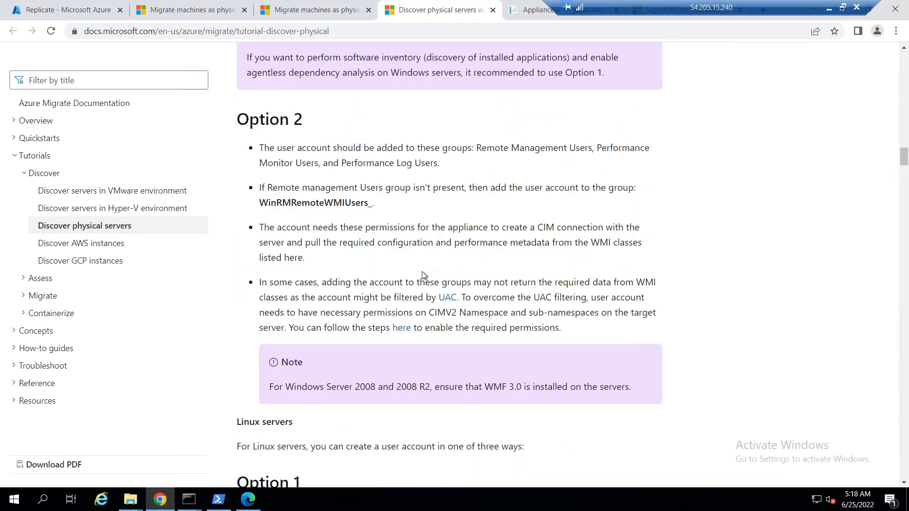
{"action": "scroll", "coordinate": [422, 271], "scroll_direction": "down", "scroll_amount": 10}
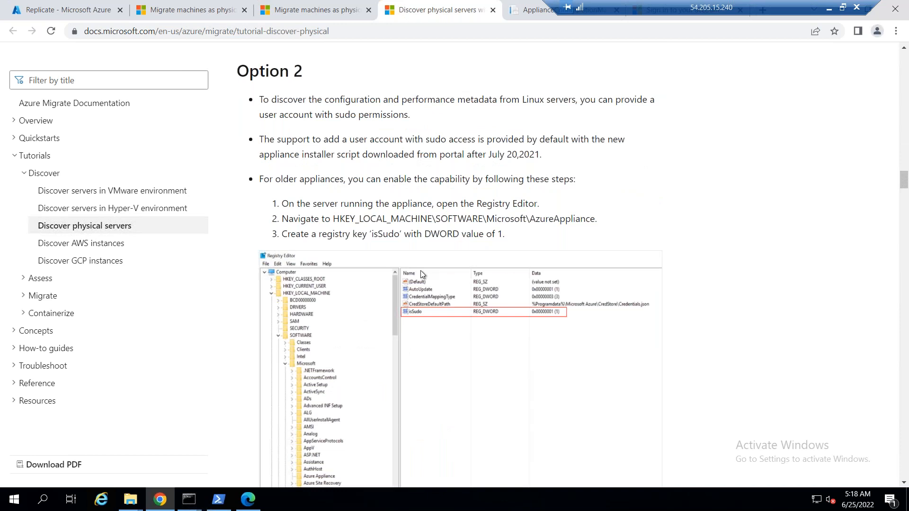
{"action": "scroll", "coordinate": [420, 271], "scroll_direction": "down", "scroll_amount": 9}
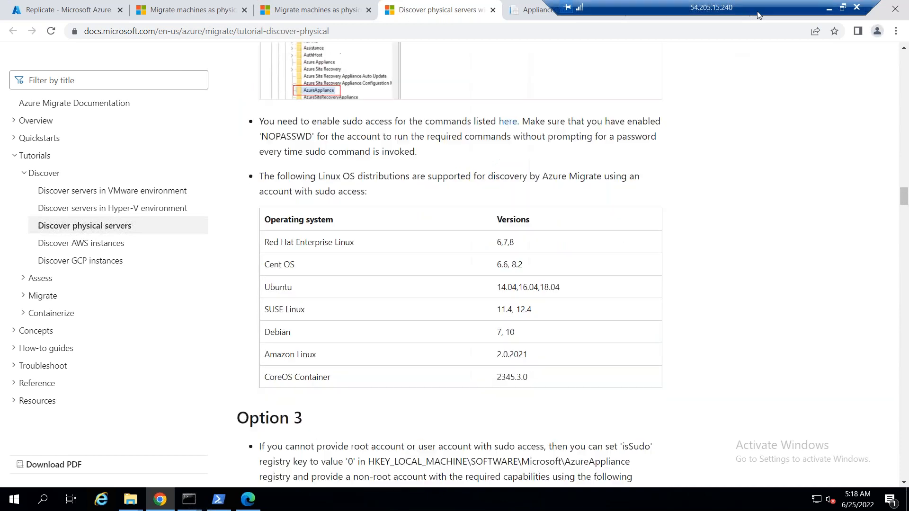
Switch from the Replicate wizard to the AWSWEBSVR01 remote session and check the Mobility service installation, keeping the setup running
{"action": "left_click", "coordinate": [70, 7]}
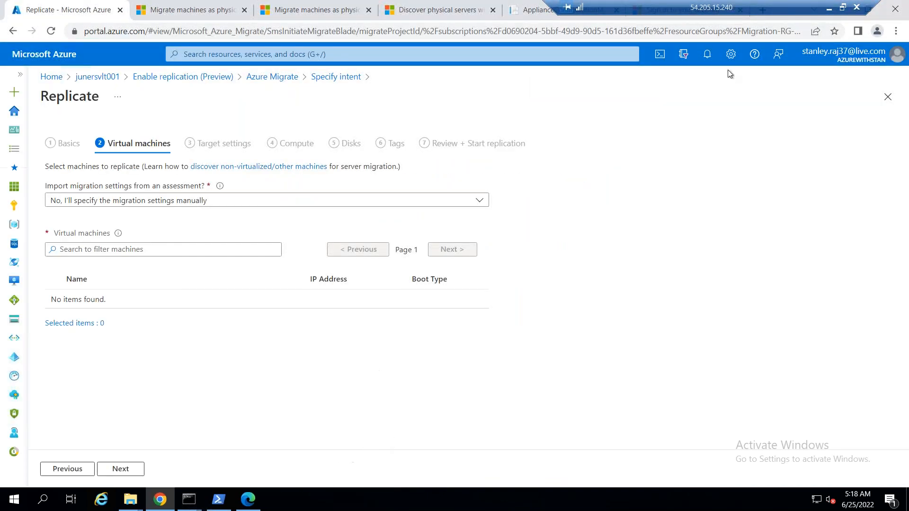
{"action": "left_click", "coordinate": [843, 6]}
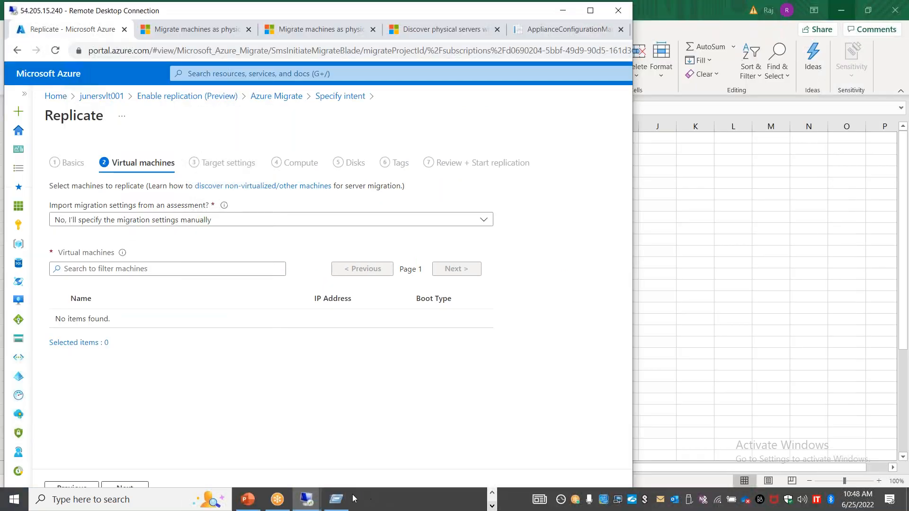
{"action": "mouse_move", "coordinate": [306, 500]}
{"action": "left_click", "coordinate": [341, 450]}
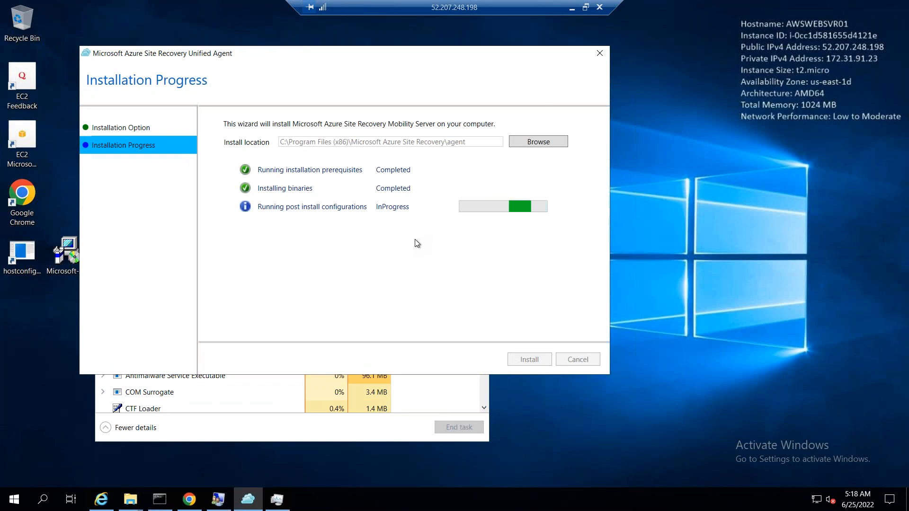
{"action": "left_click", "coordinate": [599, 52]}
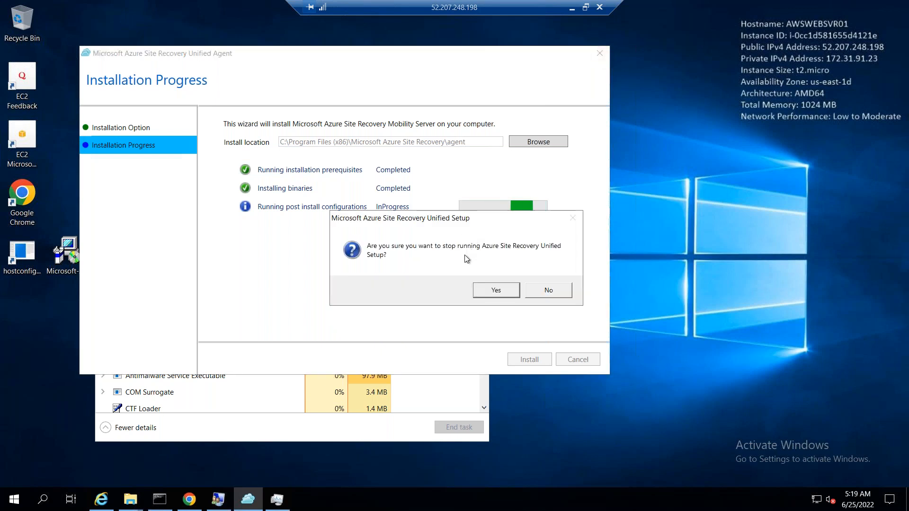
{"action": "left_click", "coordinate": [547, 290]}
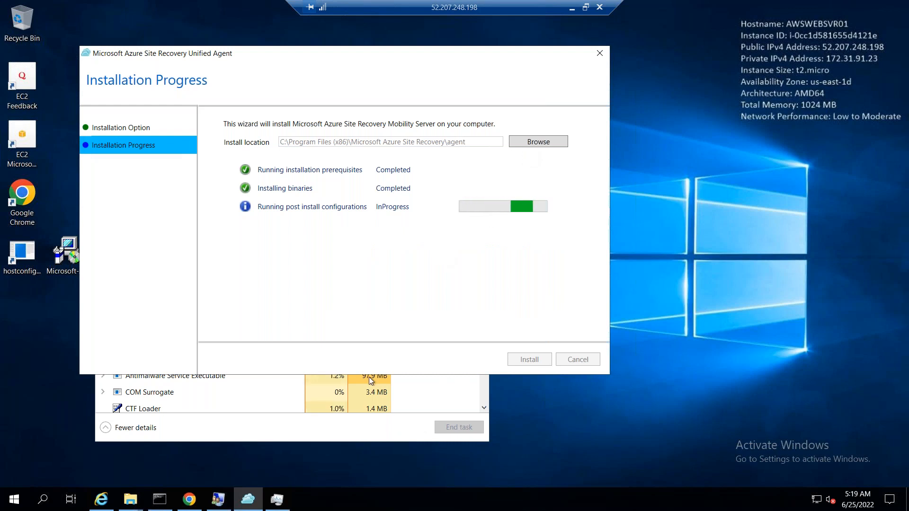
Place Task Manager beside the installer to check the server's CPU and memory load, leaving the setup running
{"action": "left_click", "coordinate": [355, 434]}
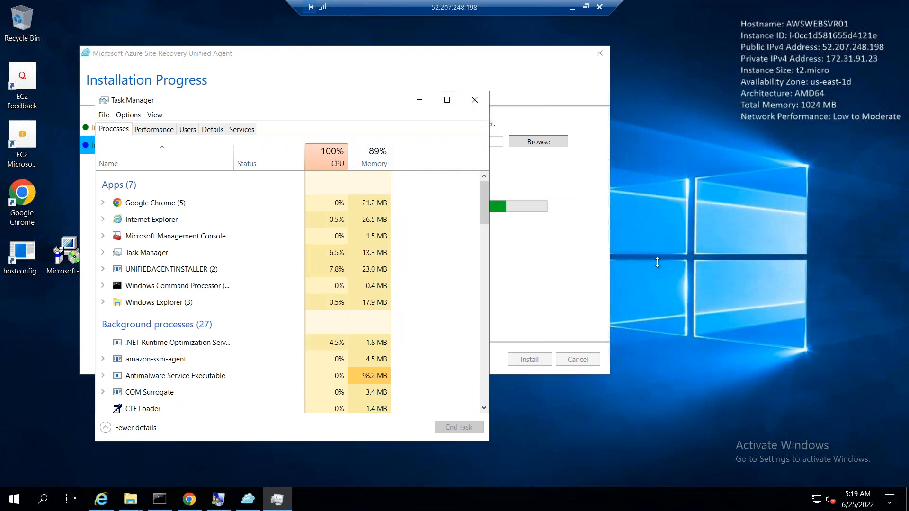
{"action": "left_click_drag", "start_coordinate": [397, 100], "coordinate": [532, 222]}
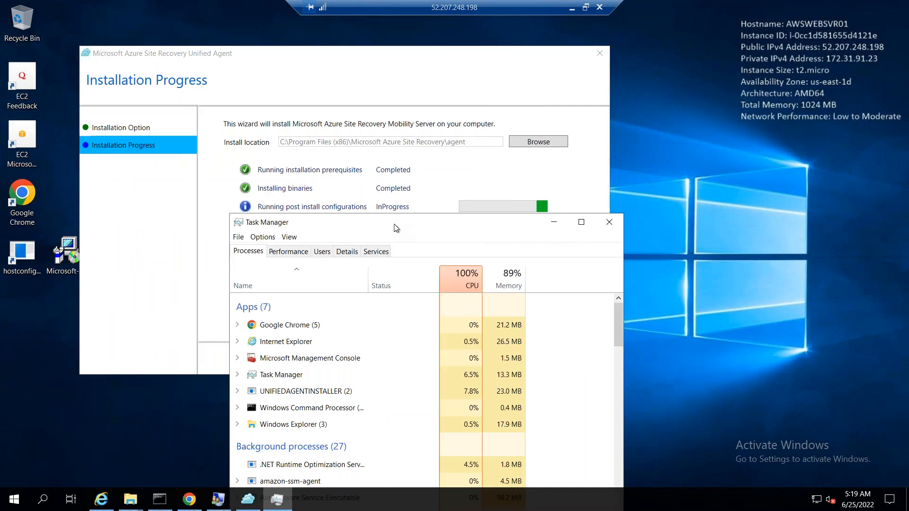
{"action": "left_click_drag", "start_coordinate": [397, 229], "coordinate": [337, 217]}
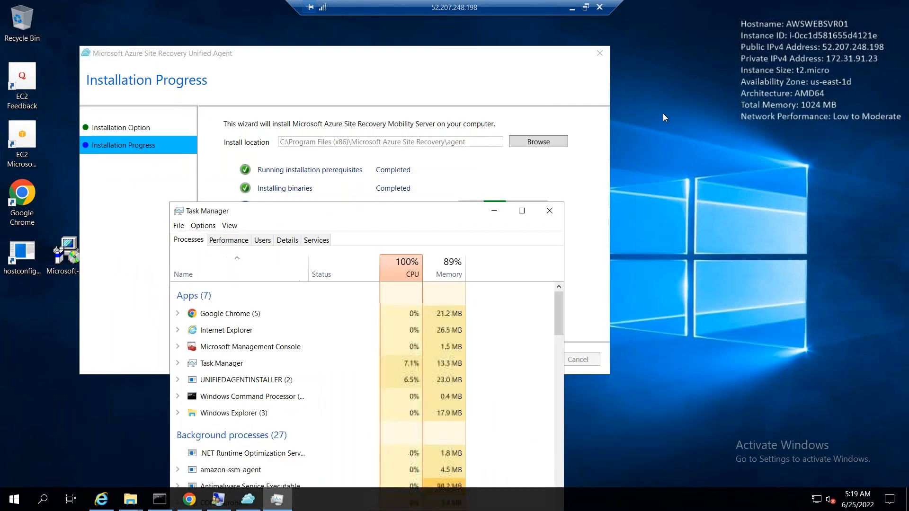
{"action": "left_click_drag", "start_coordinate": [437, 214], "coordinate": [699, 104]}
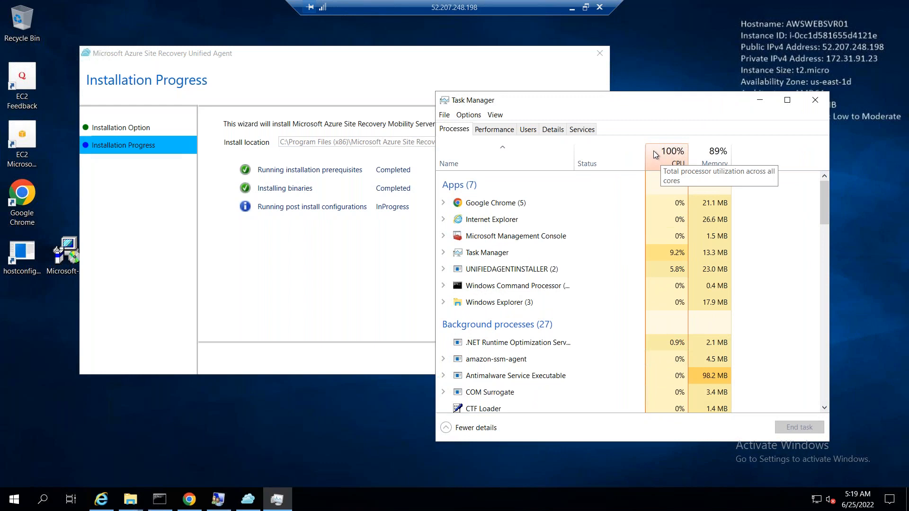
{"action": "left_click_drag", "start_coordinate": [716, 88], "coordinate": [717, 88]}
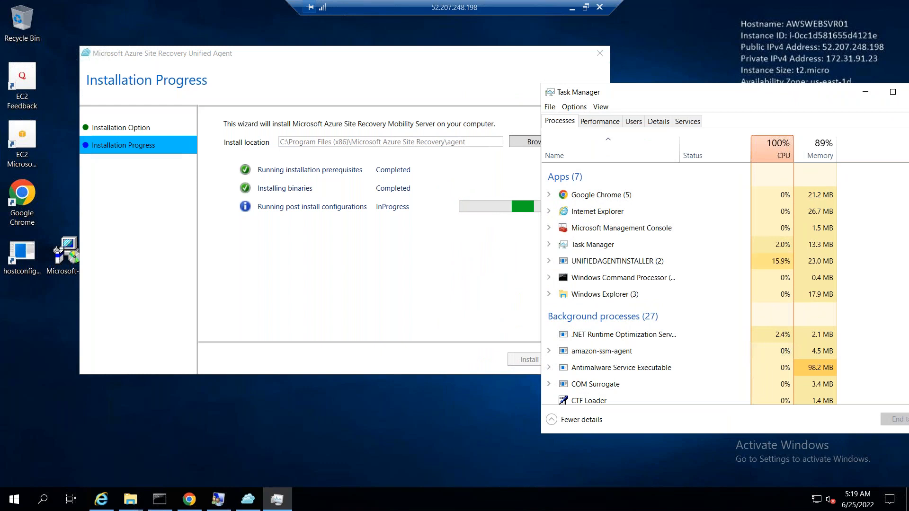
{"action": "left_click", "coordinate": [600, 53]}
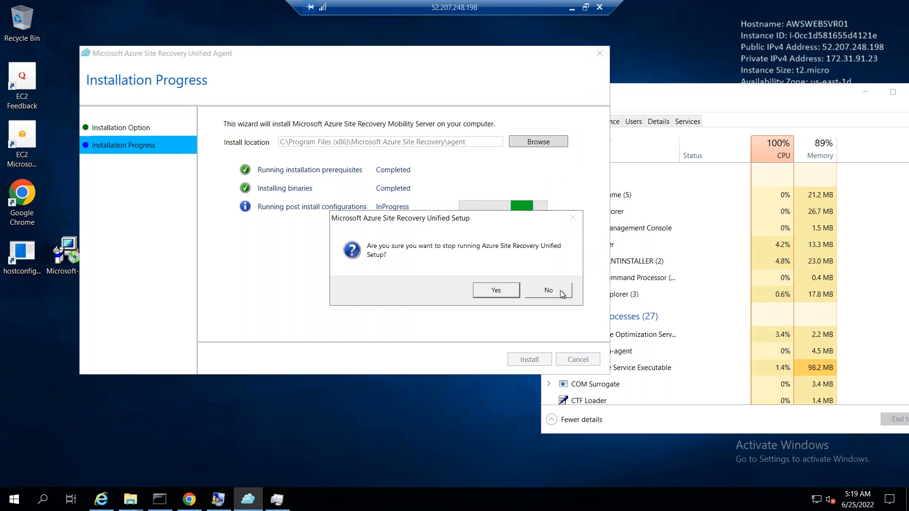
{"action": "left_click", "coordinate": [561, 291]}
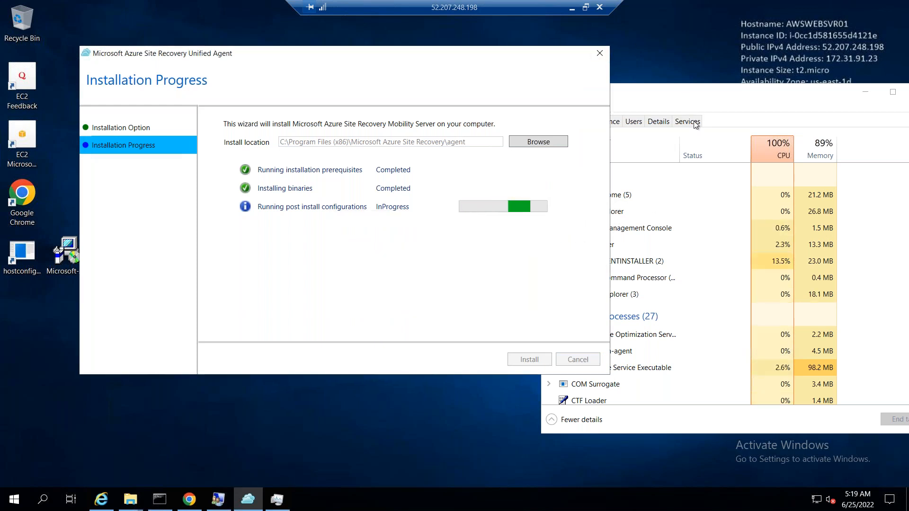
{"action": "left_click", "coordinate": [783, 195]}
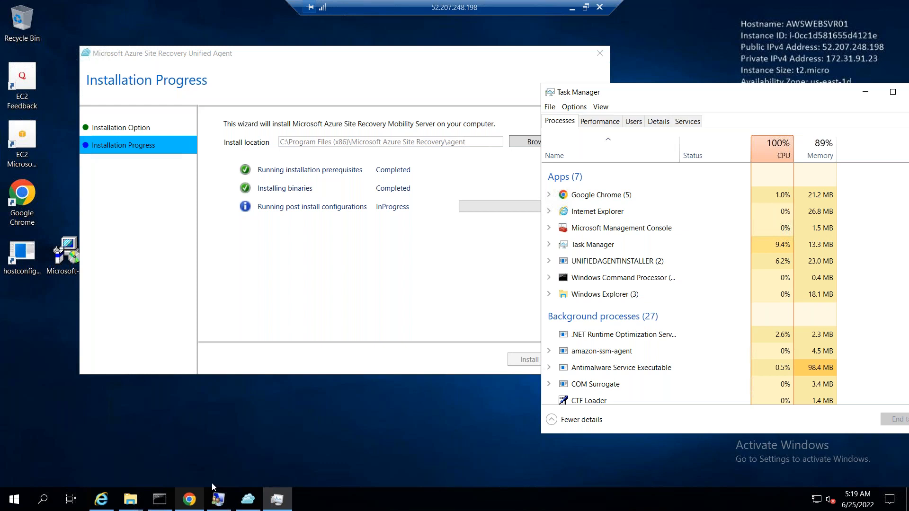
Close the Google Chrome, Microsoft Management Console and Internet Explorer windows on the AWSWEBSVR01 server
{"action": "left_click", "coordinate": [189, 499]}
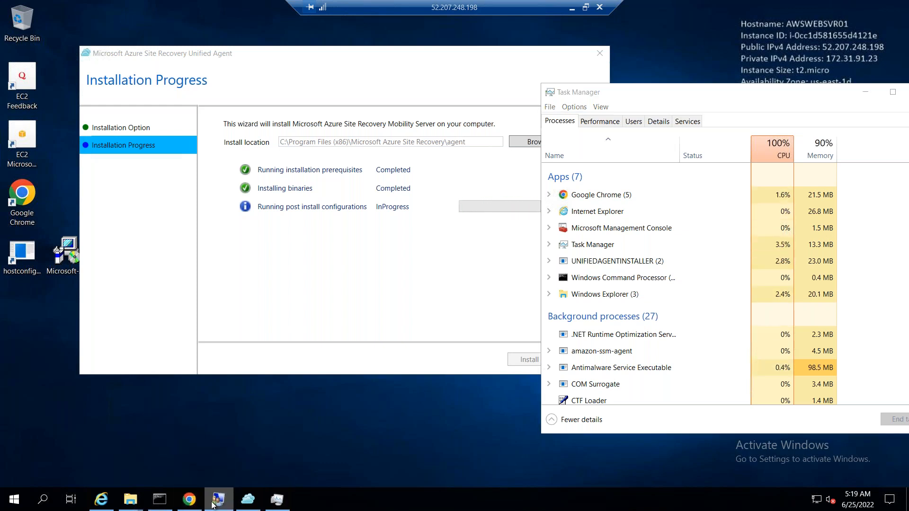
{"action": "left_click", "coordinate": [231, 495]}
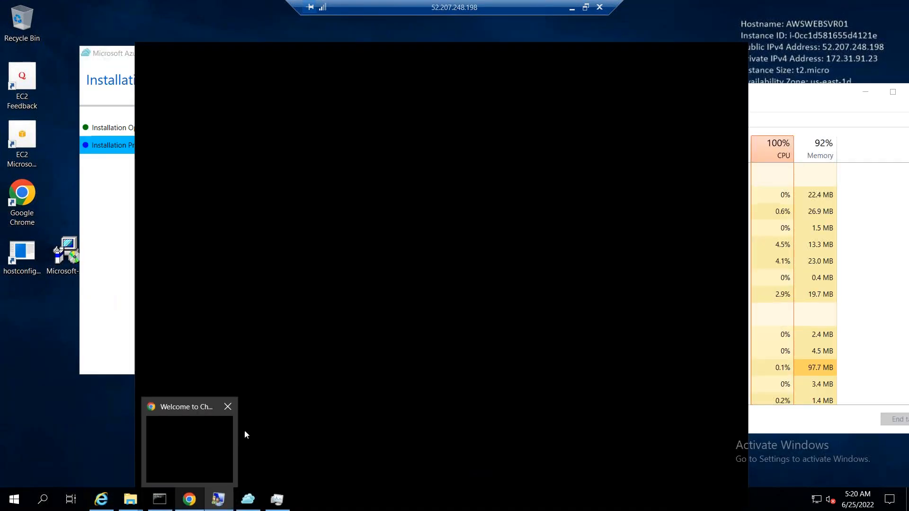
{"action": "left_click", "coordinate": [228, 407]}
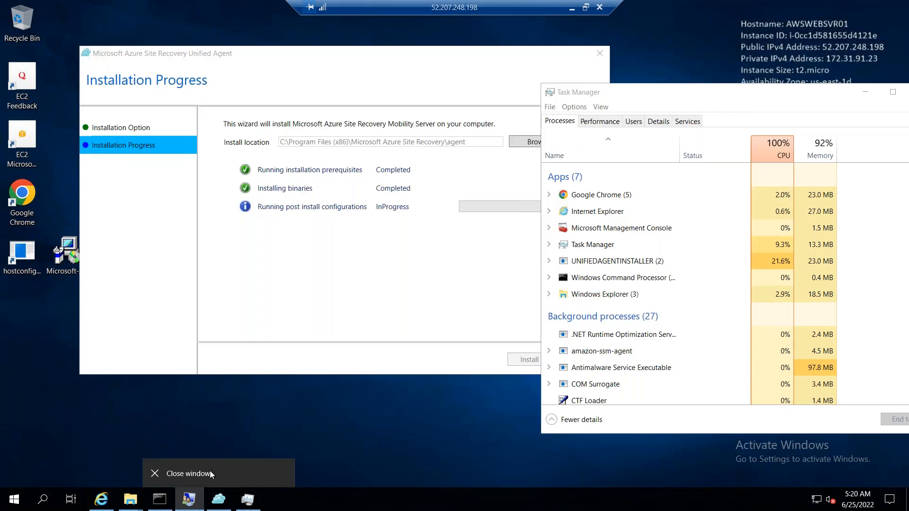
{"action": "left_click", "coordinate": [209, 470]}
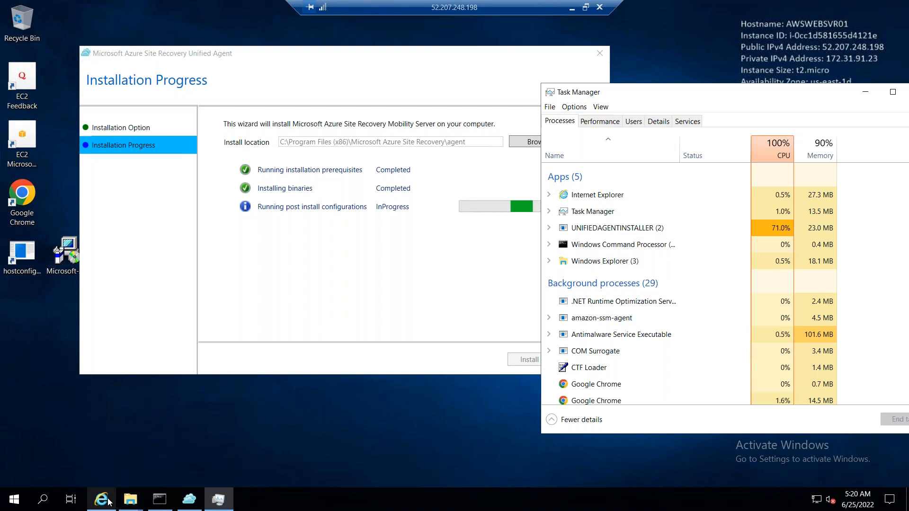
{"action": "mouse_move", "coordinate": [103, 500]}
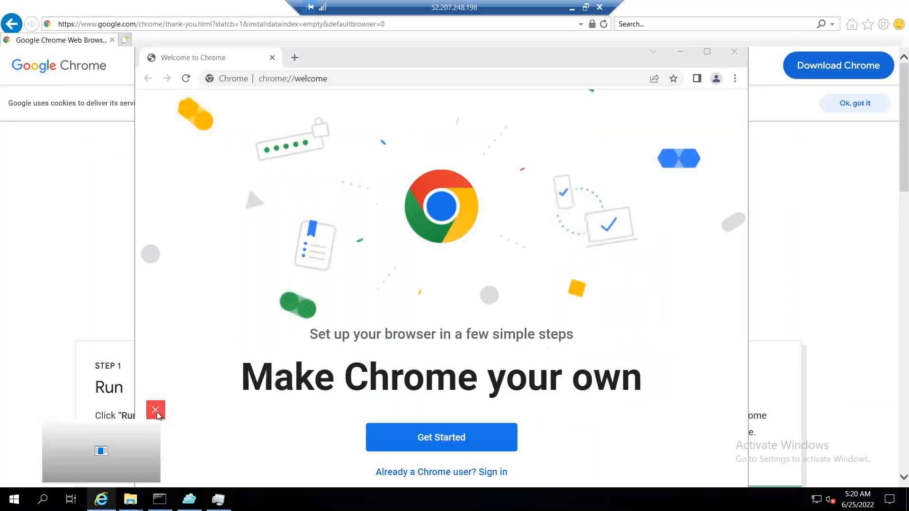
{"action": "left_click", "coordinate": [155, 410]}
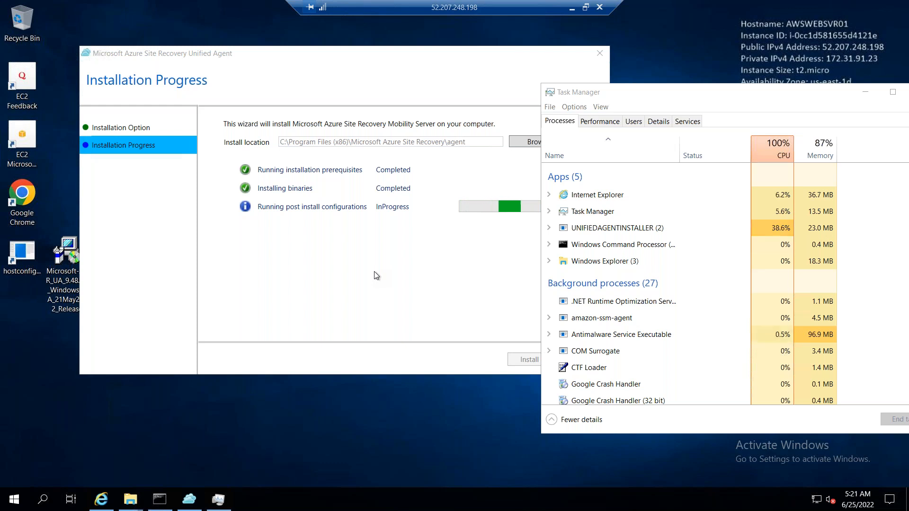
Switch to the EC2 console in Chrome, select the awswebsvr01 instance and look through its available instance settings
{"action": "left_click", "coordinate": [585, 7]}
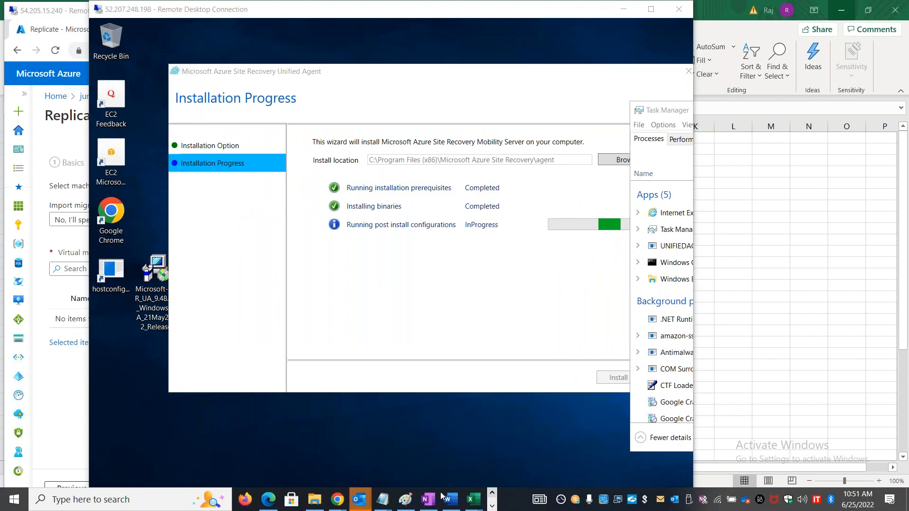
{"action": "mouse_move", "coordinate": [338, 501]}
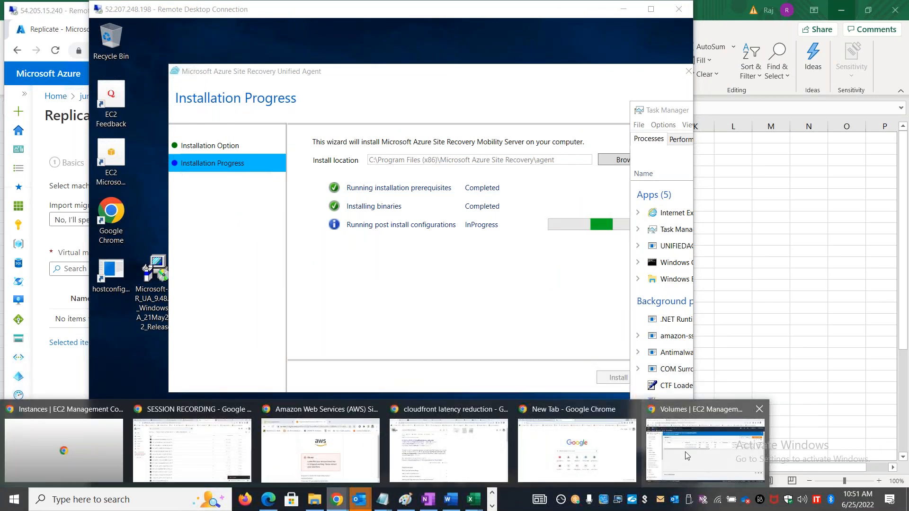
{"action": "left_click", "coordinate": [686, 451]}
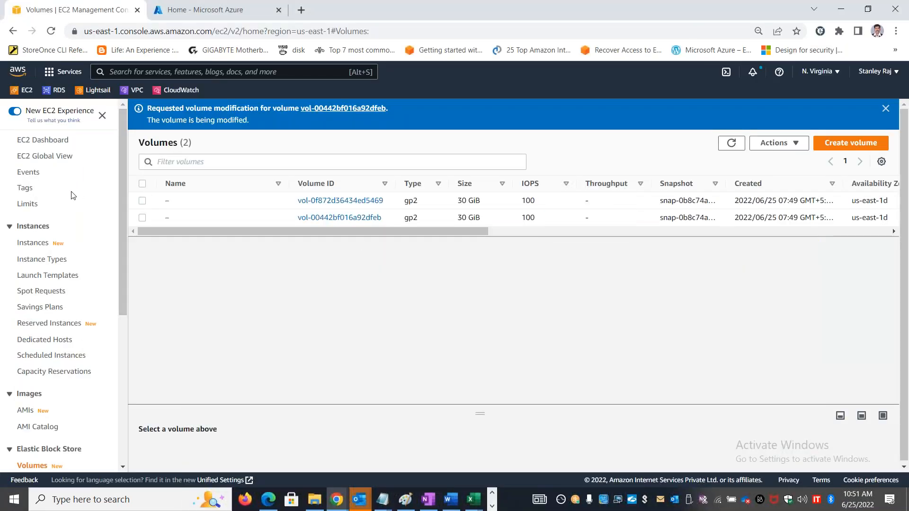
{"action": "left_click", "coordinate": [33, 243]}
{"action": "left_click", "coordinate": [142, 185]}
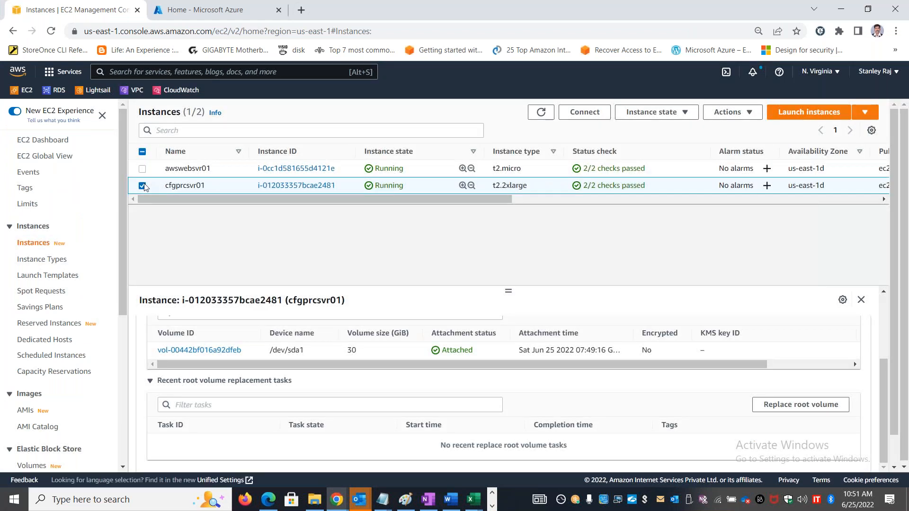
{"action": "left_click", "coordinate": [142, 168]}
{"action": "left_click", "coordinate": [745, 114]}
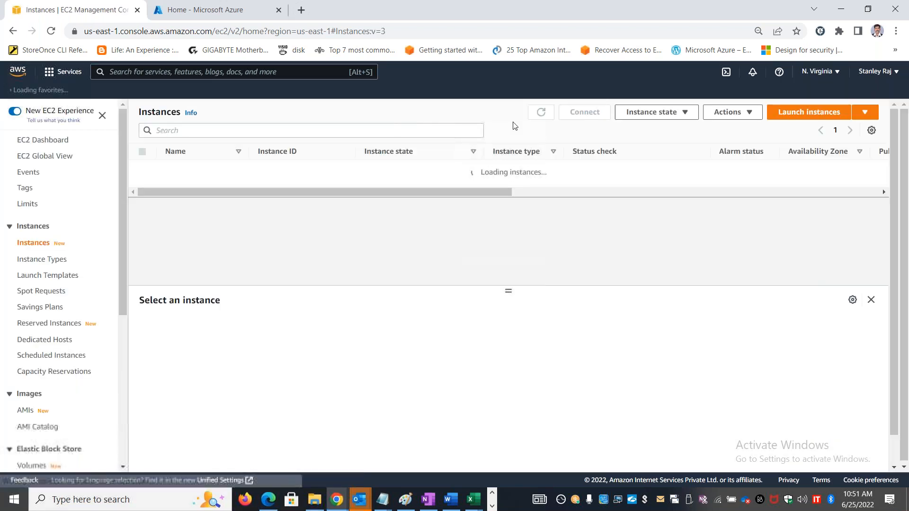
{"action": "left_click", "coordinate": [143, 169]}
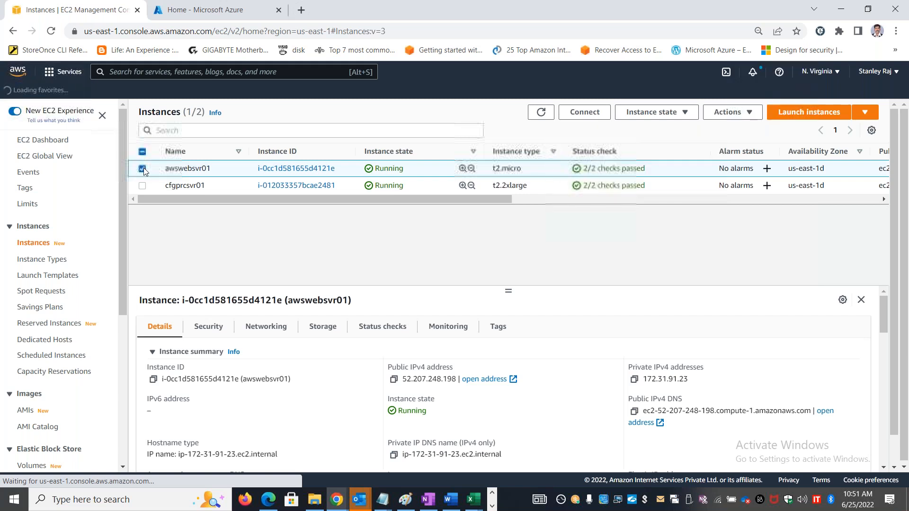
{"action": "left_click", "coordinate": [743, 114]}
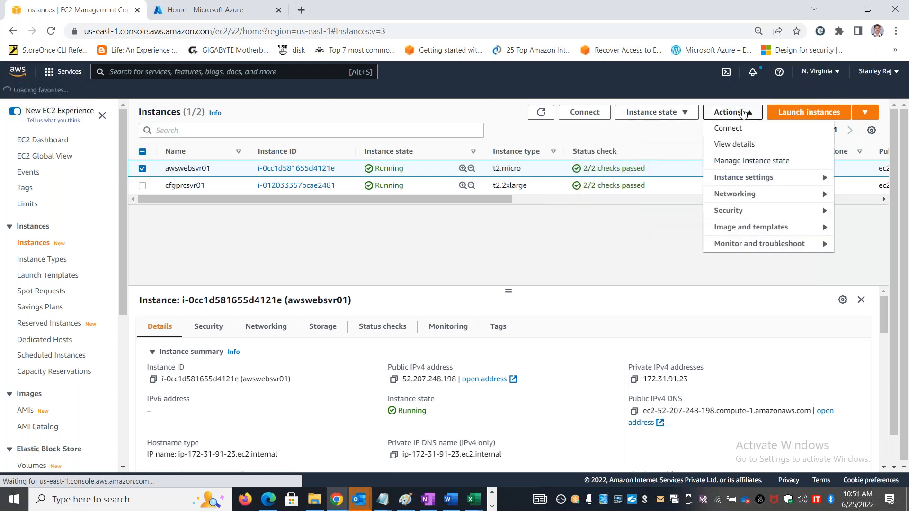
{"action": "mouse_move", "coordinate": [750, 177]}
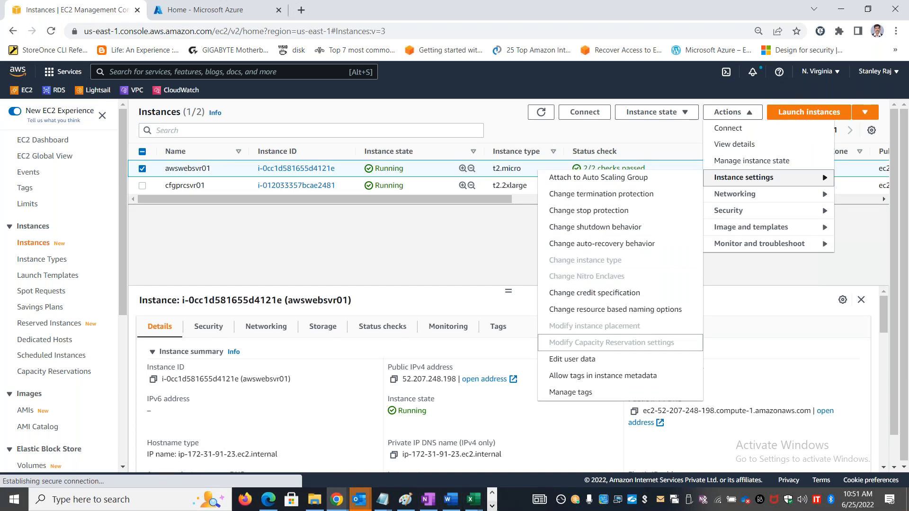
Check the Mobility service installation in the AWSWEBSVR01 remote session once more, and minimize that session
{"action": "left_click", "coordinate": [493, 507]}
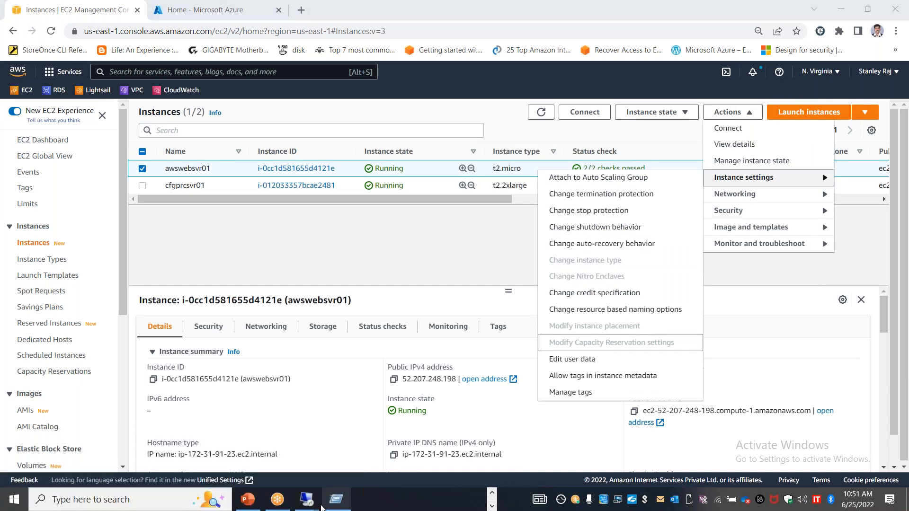
{"action": "mouse_move", "coordinate": [307, 499]}
{"action": "left_click", "coordinate": [333, 464]}
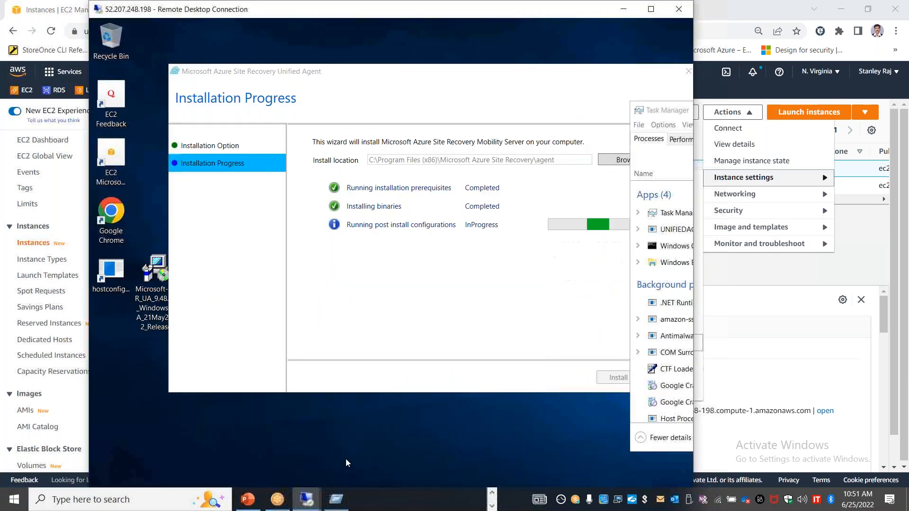
{"action": "left_click", "coordinate": [626, 7]}
Stop the awswebsvr01 instance and refresh the instances list
{"action": "left_click", "coordinate": [659, 118]}
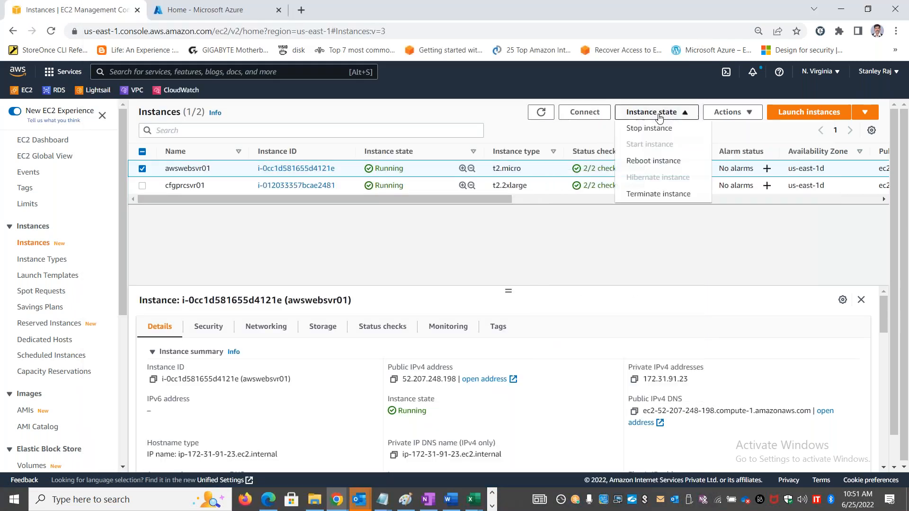
{"action": "left_click", "coordinate": [657, 129]}
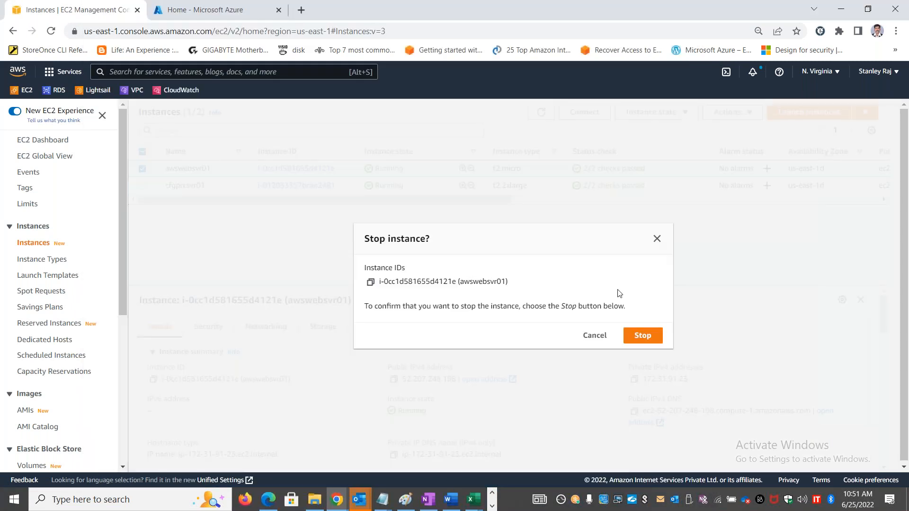
{"action": "left_click", "coordinate": [638, 338]}
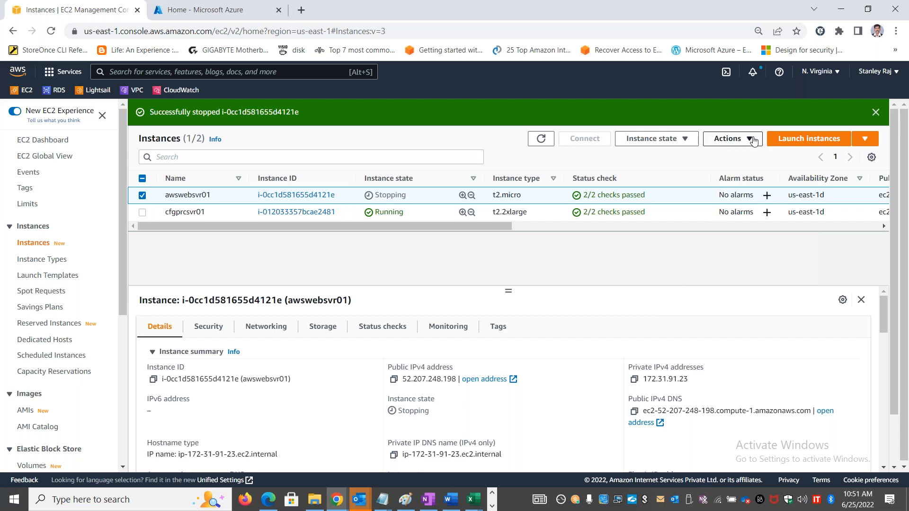
{"action": "left_click", "coordinate": [541, 138]}
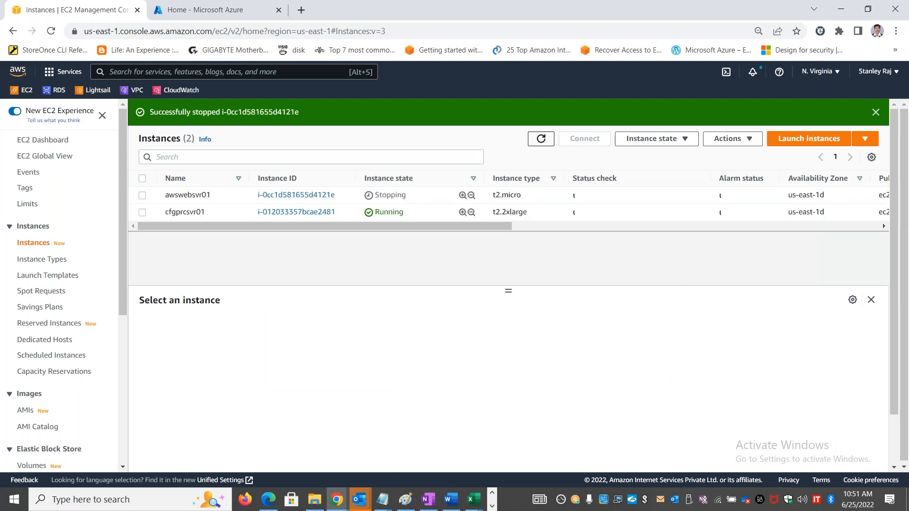
Switch to the AWS_ASR_MIGRATE_25JUN2022.xlsx workbook in Excel and save it
{"action": "left_click", "coordinate": [473, 499]}
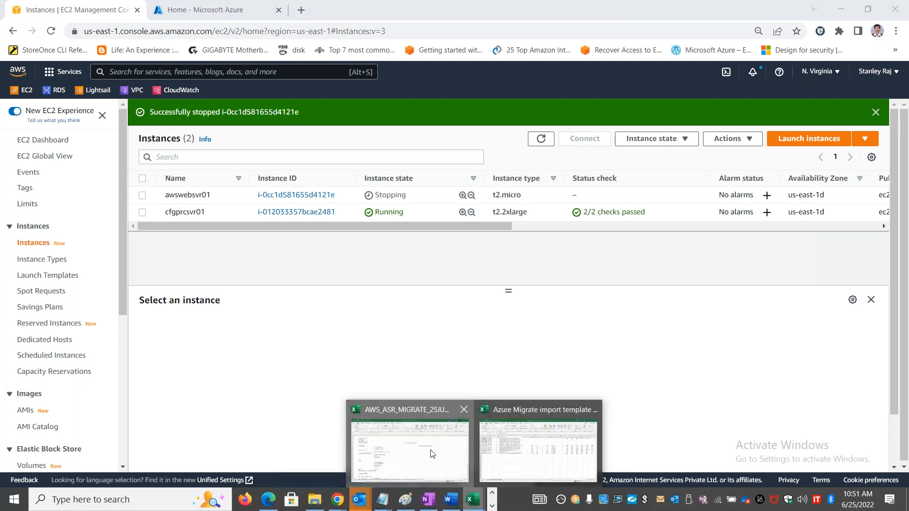
{"action": "left_click", "coordinate": [417, 450]}
{"action": "left_click", "coordinate": [81, 10]}
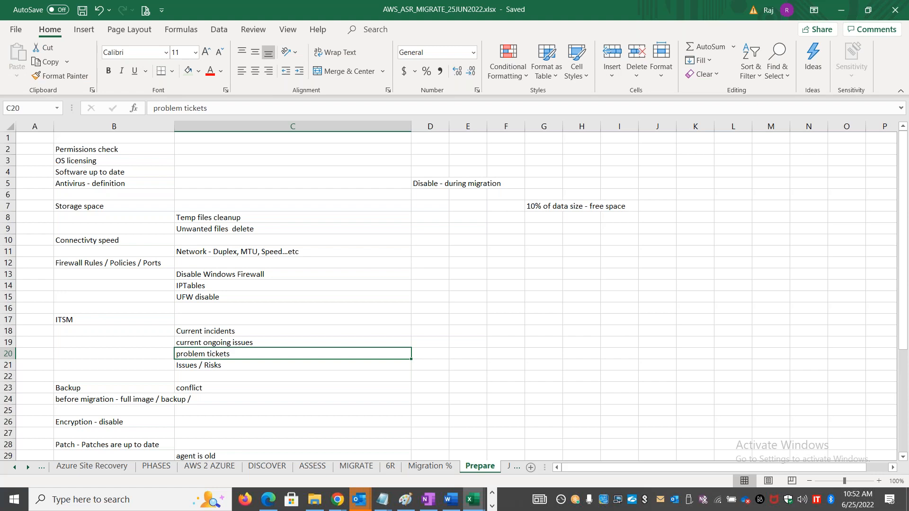
Switch to the Chrome window with the new tab and search the web for device42 webinars
{"action": "left_click", "coordinate": [338, 499]}
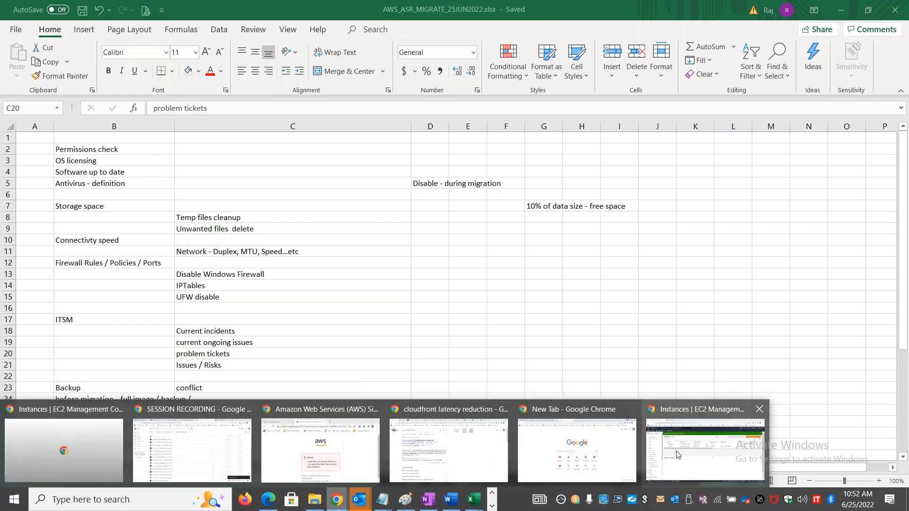
{"action": "left_click", "coordinate": [582, 444]}
{"action": "left_click", "coordinate": [288, 30]}
{"action": "type", "text": "device"}
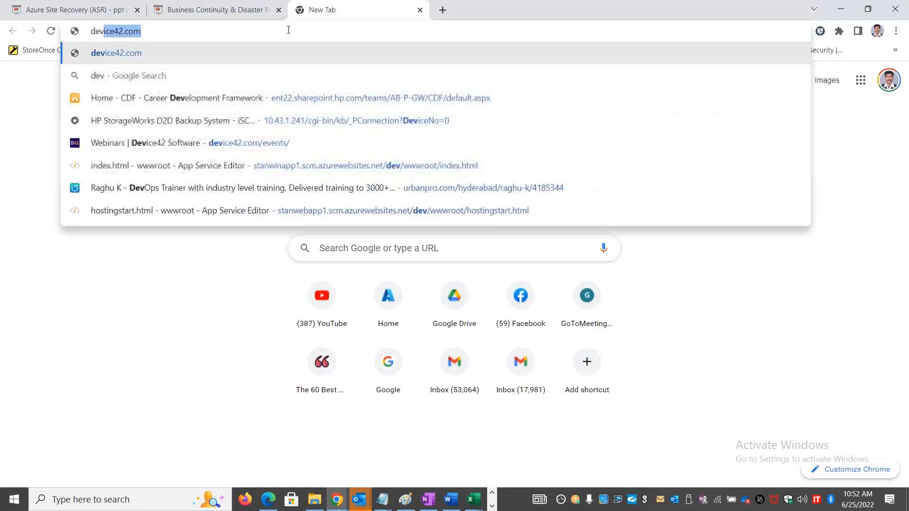
{"action": "type", "text": "42 "}
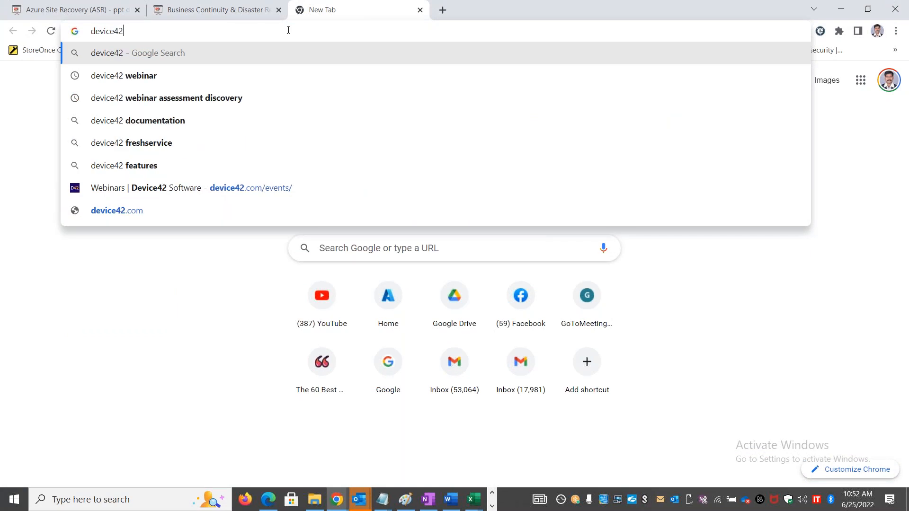
{"action": "type", "text": "webinars"}
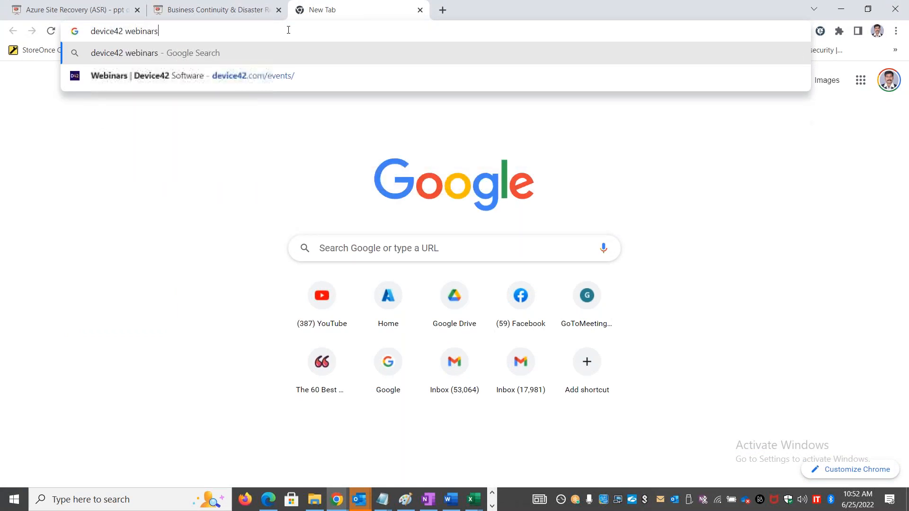
{"action": "key", "text": "Return"}
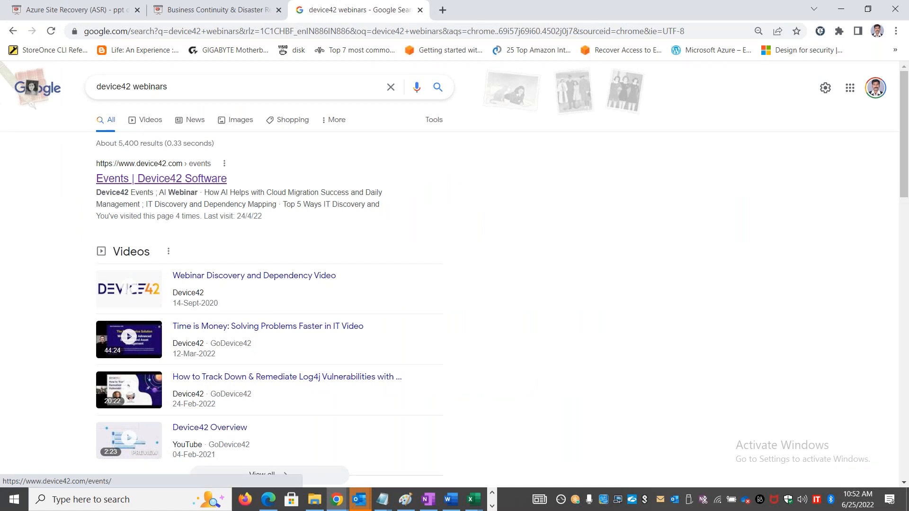
Open the Events | Device42 Software search result and look through the webinars listed on the page
{"action": "scroll", "coordinate": [502, 230], "scroll_direction": "down", "scroll_amount": 7}
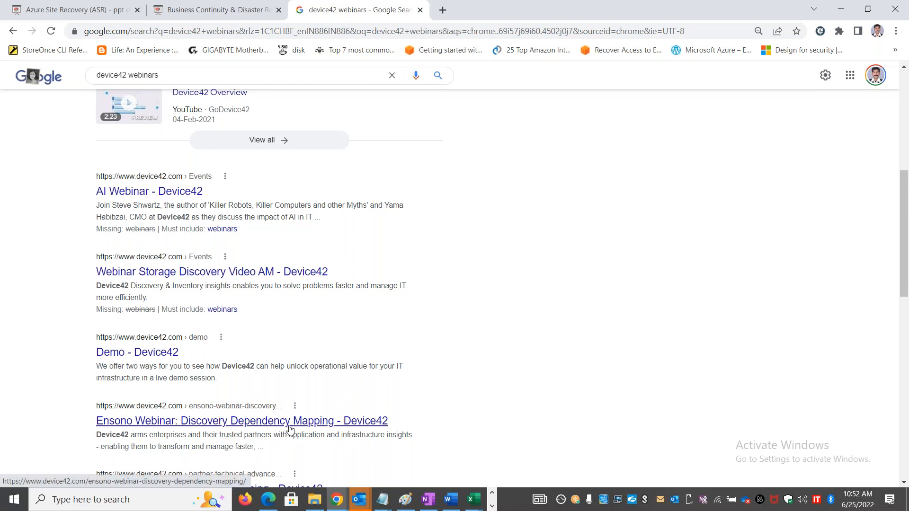
{"action": "scroll", "coordinate": [300, 247], "scroll_direction": "up", "scroll_amount": 7}
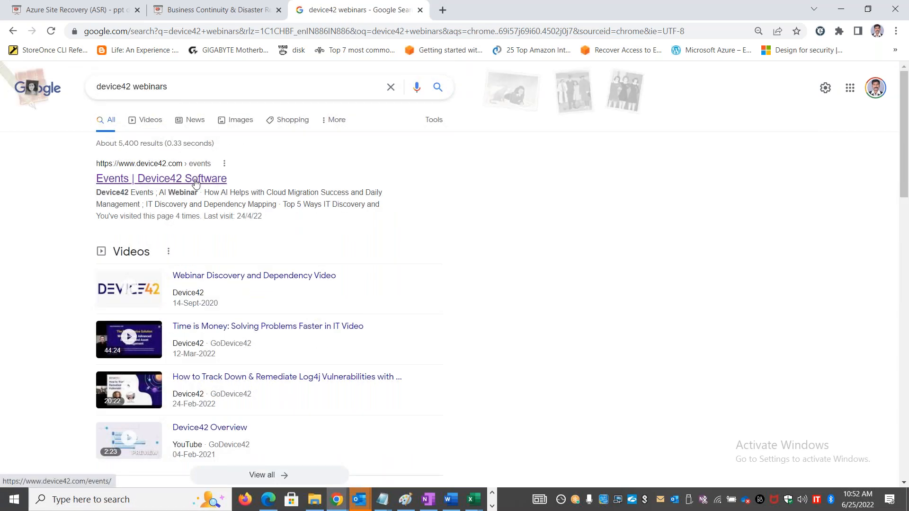
{"action": "left_click", "coordinate": [196, 184]}
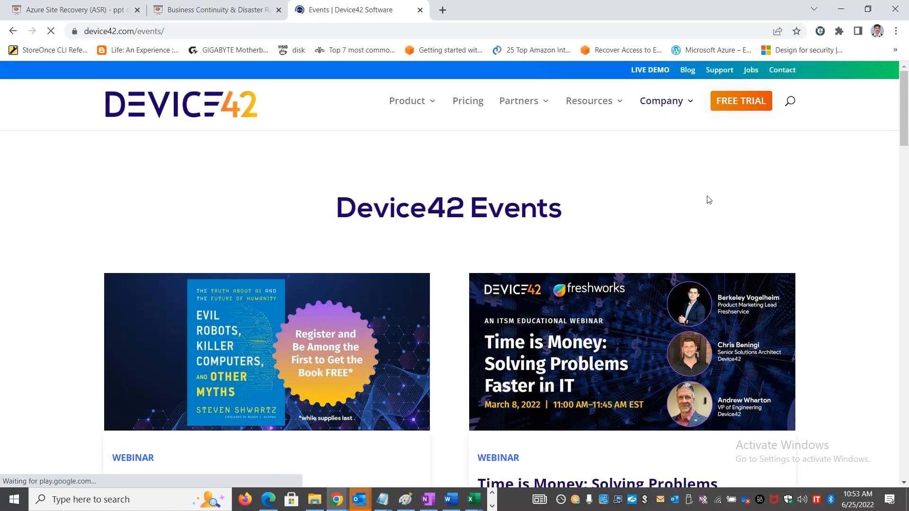
{"action": "scroll", "coordinate": [725, 187], "scroll_direction": "down", "scroll_amount": 8}
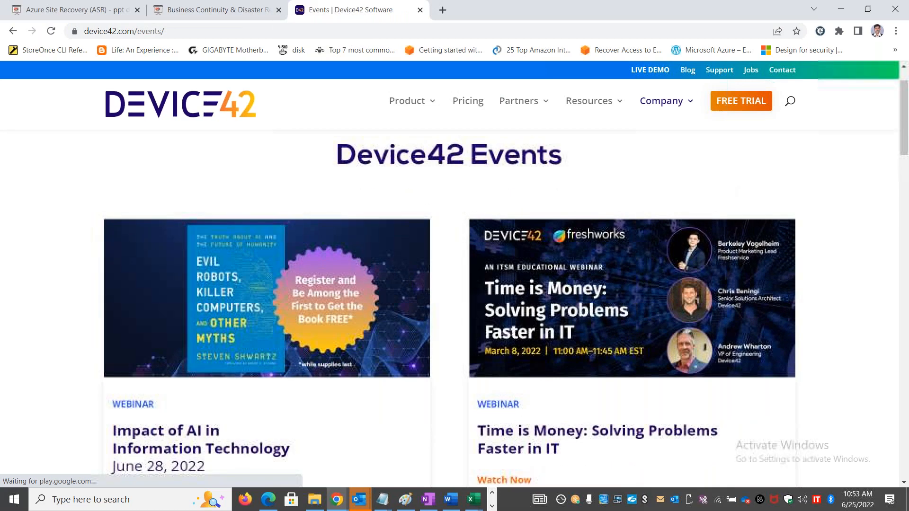
{"action": "scroll", "coordinate": [722, 192], "scroll_direction": "down", "scroll_amount": 12}
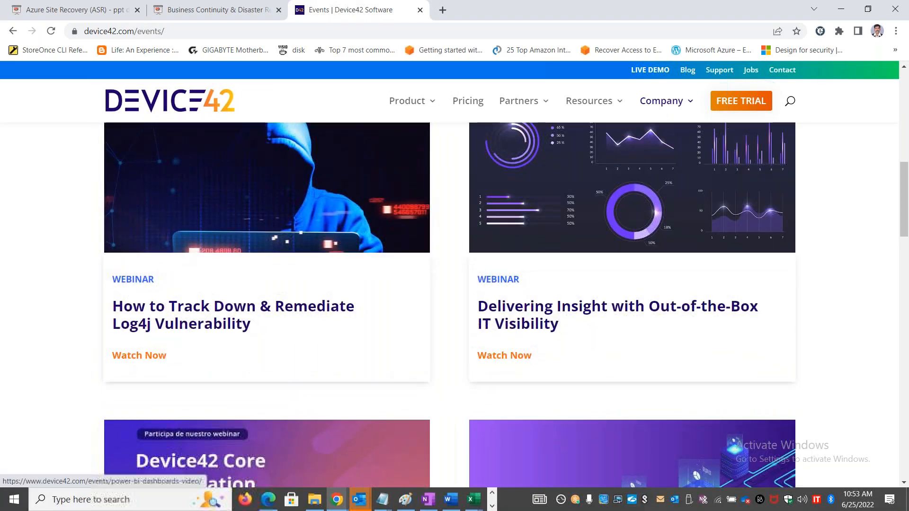
{"action": "scroll", "coordinate": [450, 284], "scroll_direction": "down", "scroll_amount": 3}
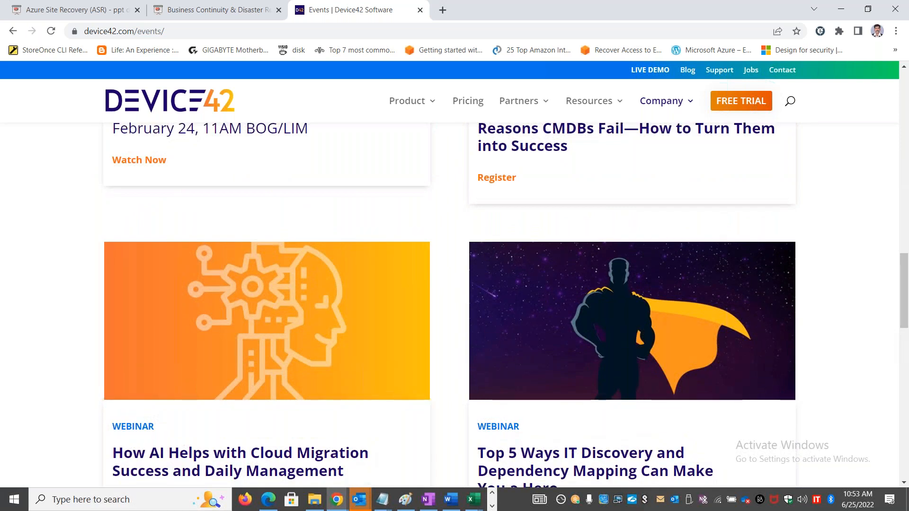
{"action": "scroll", "coordinate": [661, 138], "scroll_direction": "up", "scroll_amount": 1}
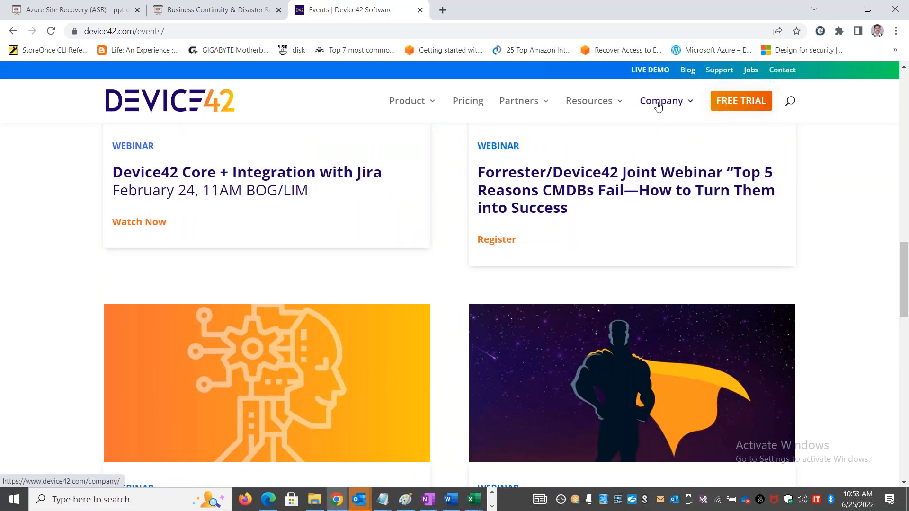
{"action": "scroll", "coordinate": [544, 339], "scroll_direction": "down", "scroll_amount": 12}
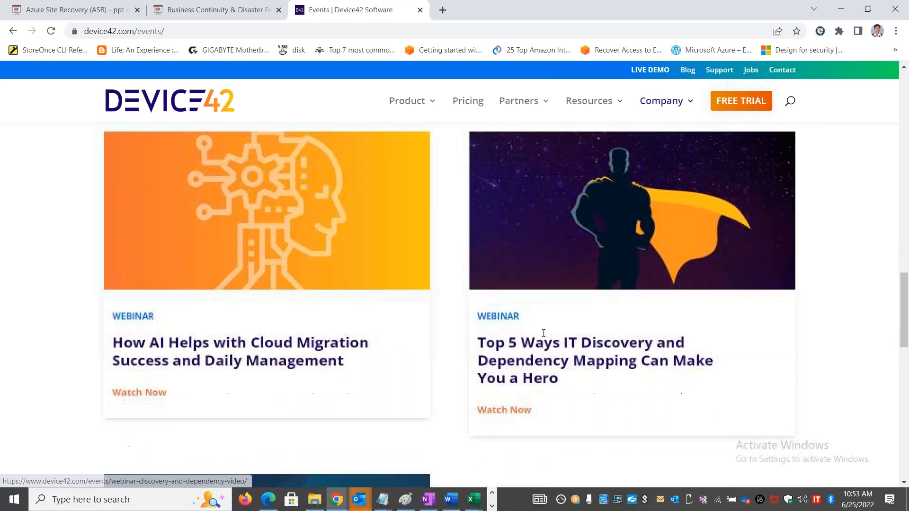
{"action": "scroll", "coordinate": [537, 331], "scroll_direction": "up", "scroll_amount": 15}
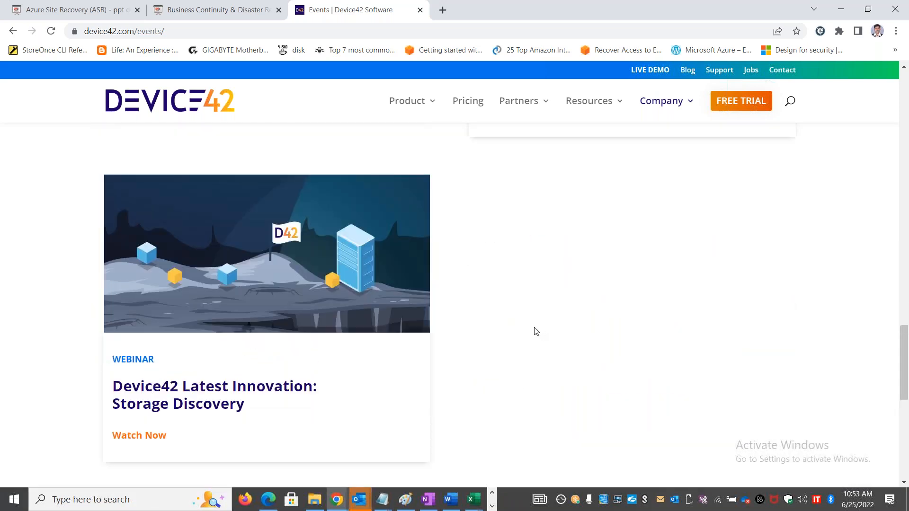
{"action": "scroll", "coordinate": [506, 315], "scroll_direction": "up", "scroll_amount": 12}
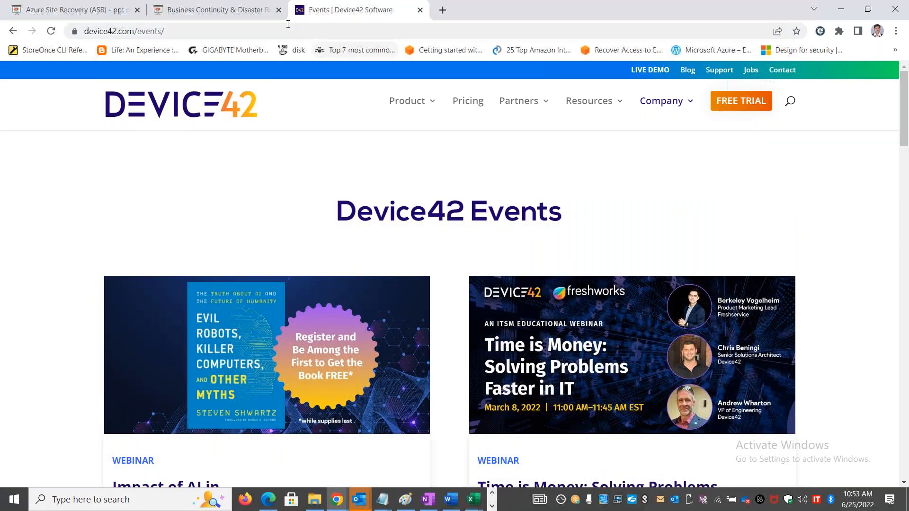
Copy the Device42 events page address, and on the workbook's DISCOVER sheet enter DEVICE42 in D11 and the copied address in E11
{"action": "left_click", "coordinate": [257, 26]}
{"action": "key", "text": "ctrl+c"}
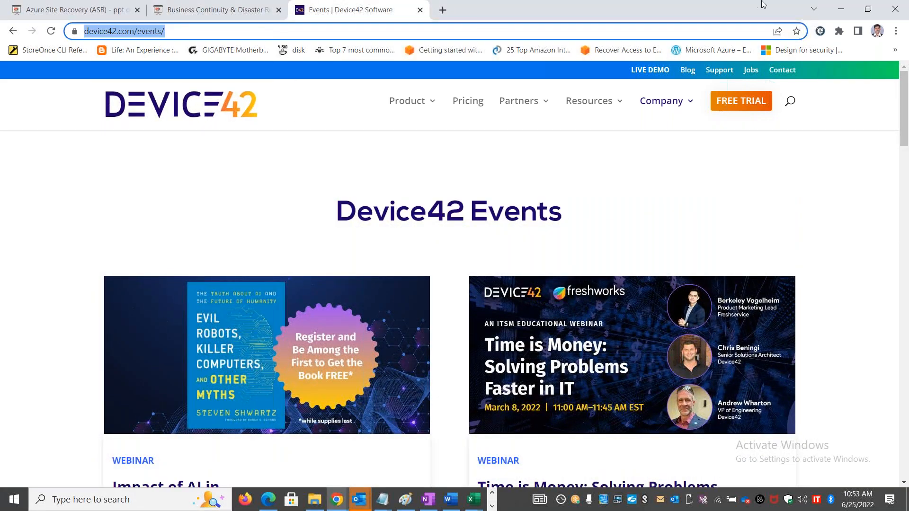
{"action": "left_click", "coordinate": [840, 9]}
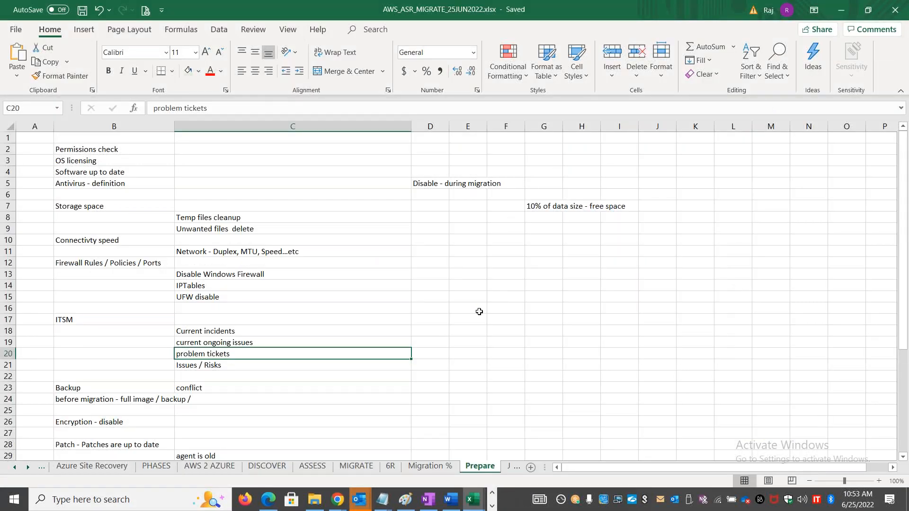
{"action": "left_click", "coordinate": [267, 466]}
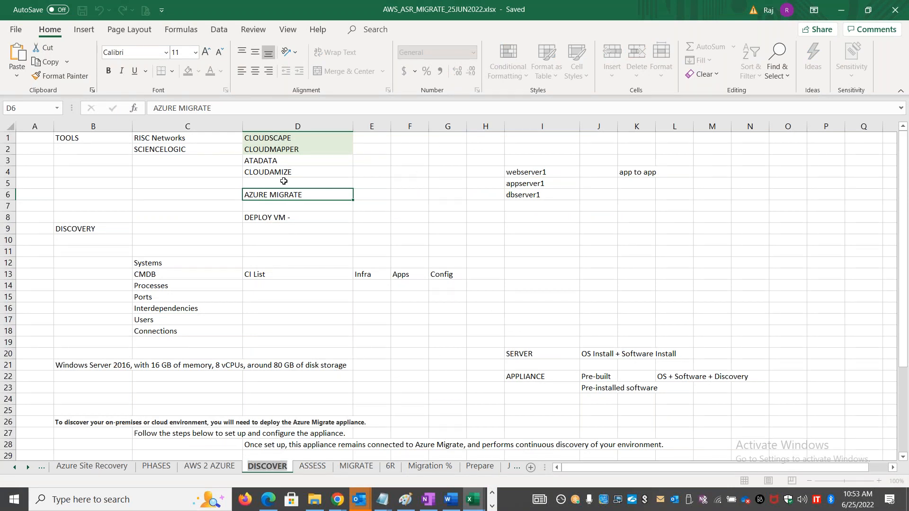
{"action": "left_click", "coordinate": [310, 231]}
{"action": "left_click", "coordinate": [314, 249]}
{"action": "type", "text": "DEVICE"}
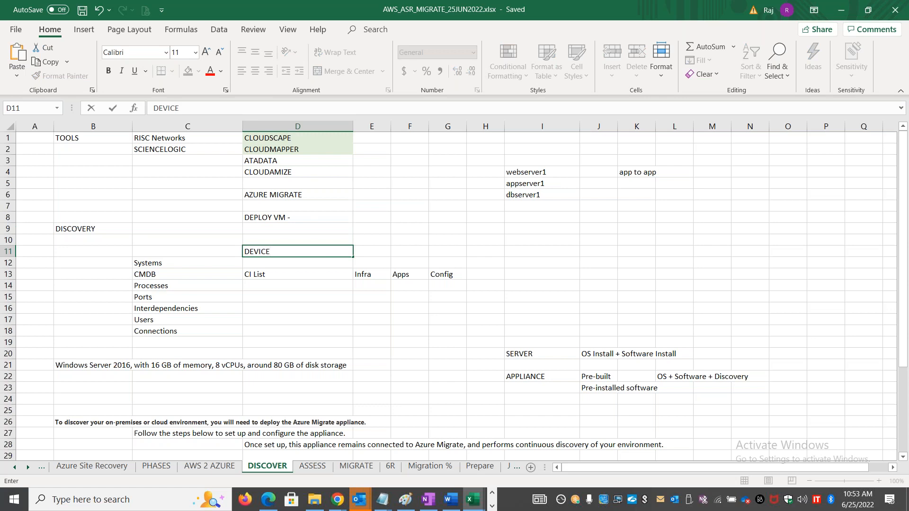
{"action": "type", "text": "42"}
{"action": "key", "text": "Tab"}
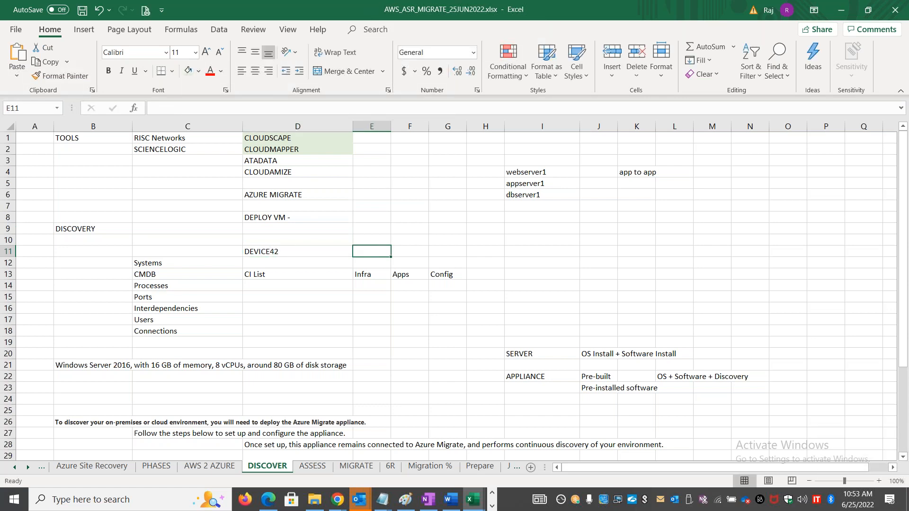
{"action": "key", "text": "ctrl+v"}
{"action": "left_click", "coordinate": [584, 248]}
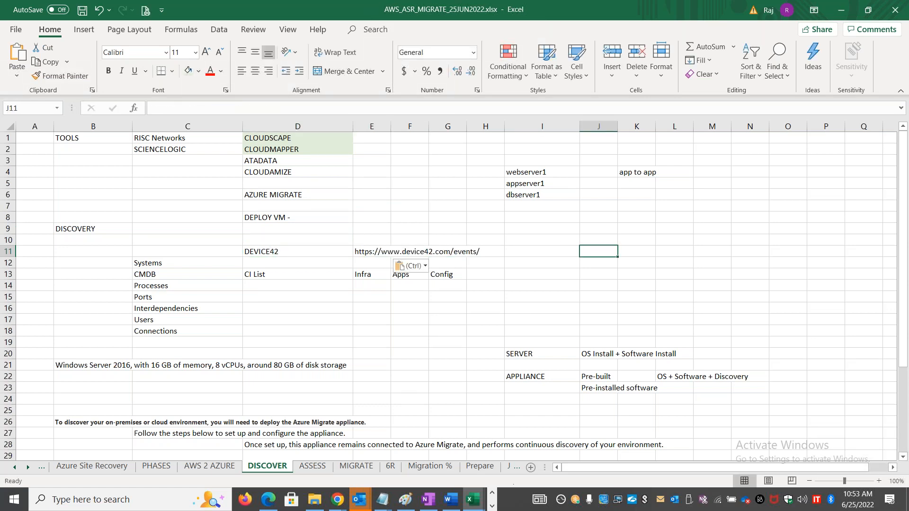
Switch to the EC2 console in Chrome and open the instance type change for the stopped awswebsvr01 instance
{"action": "left_click", "coordinate": [493, 506]}
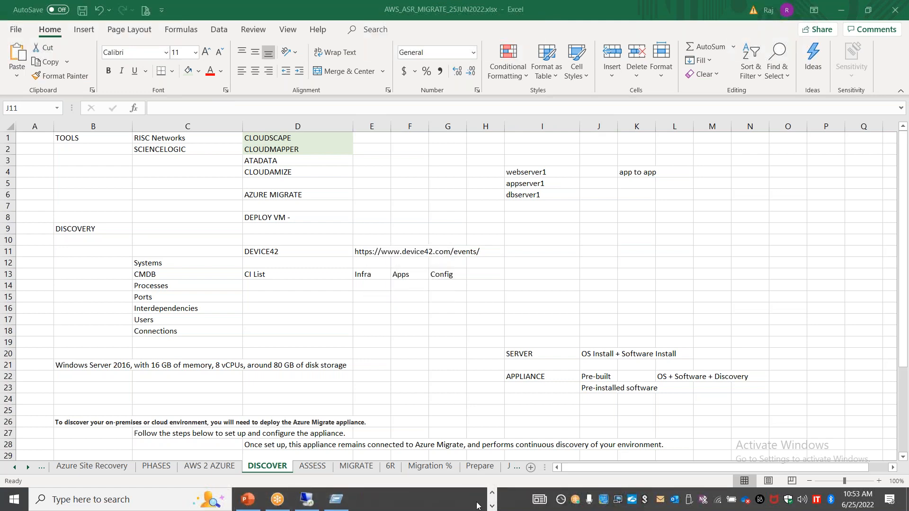
{"action": "left_click", "coordinate": [492, 494]}
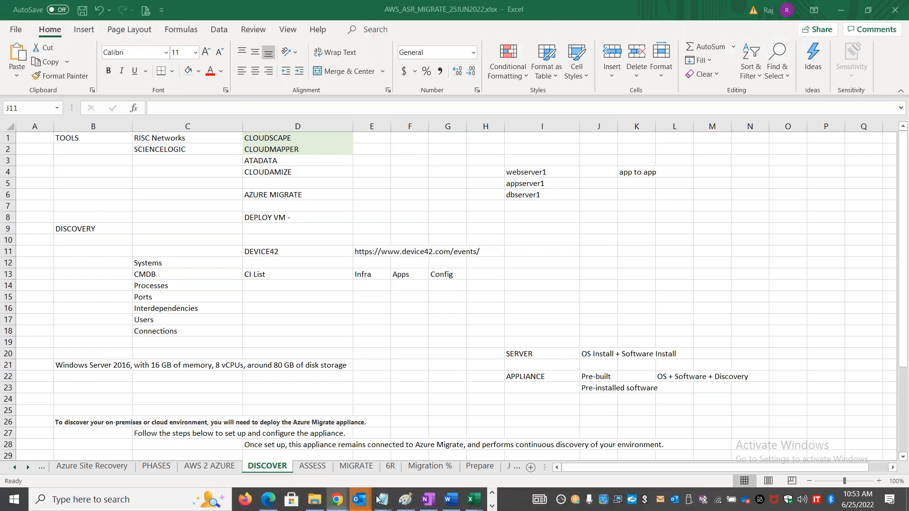
{"action": "mouse_move", "coordinate": [337, 500]}
{"action": "left_click", "coordinate": [698, 410]}
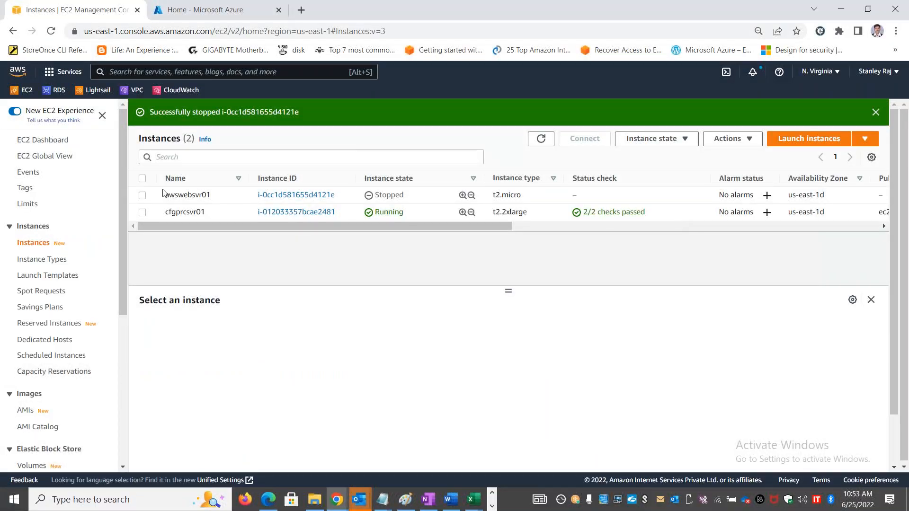
{"action": "left_click", "coordinate": [142, 196]}
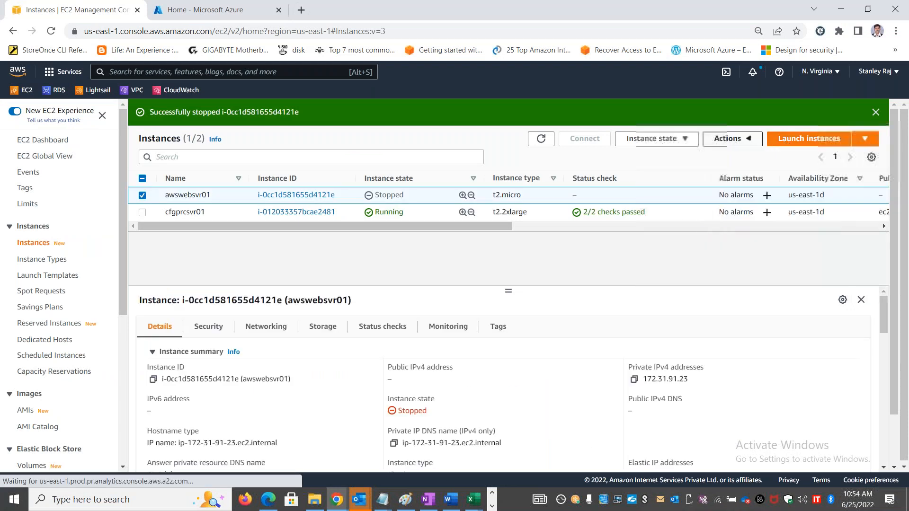
{"action": "left_click", "coordinate": [735, 141]}
{"action": "mouse_move", "coordinate": [763, 209]}
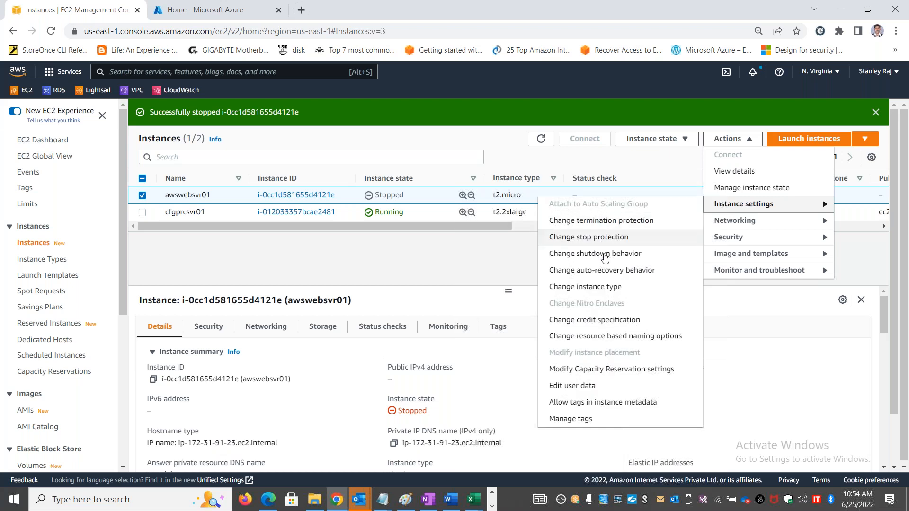
{"action": "left_click", "coordinate": [597, 288]}
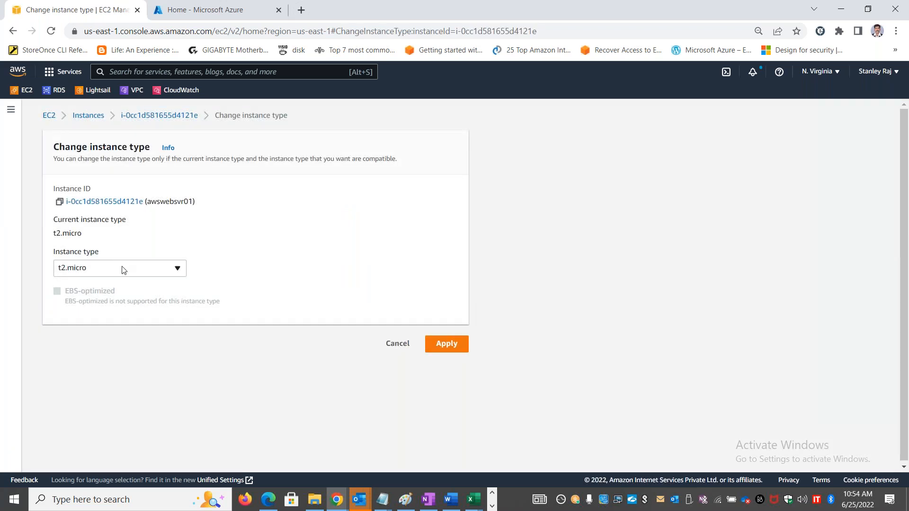
Choose t2.2xlarge as the instance type for awswebsvr01
{"action": "left_click", "coordinate": [175, 271]}
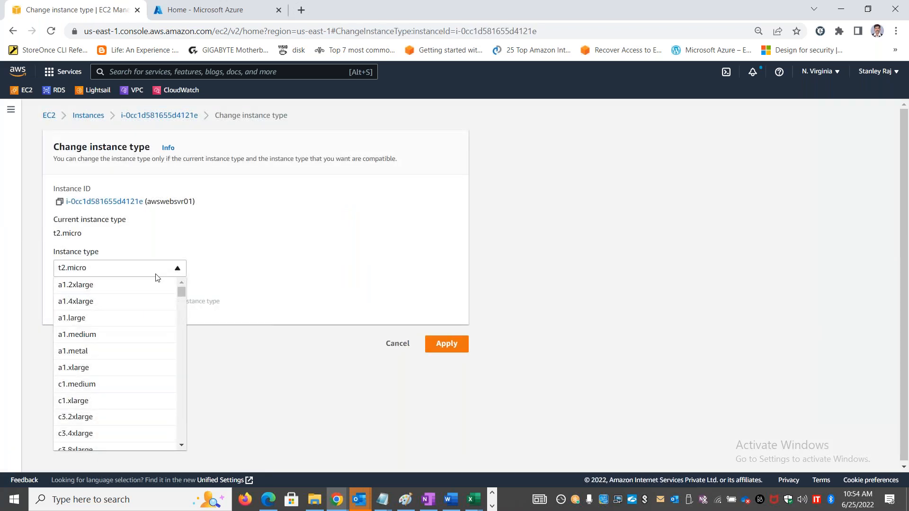
{"action": "scroll", "coordinate": [180, 446], "scroll_direction": "down", "scroll_amount": 3}
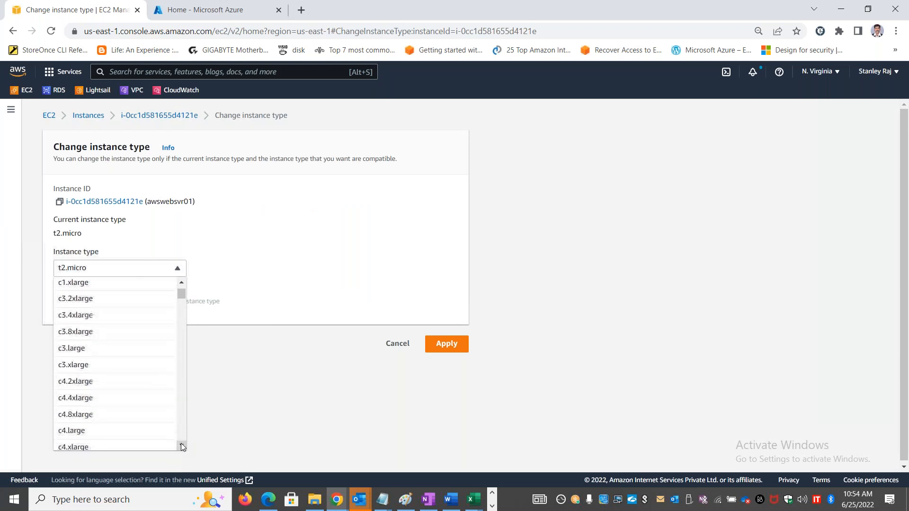
{"action": "type", "text": "t2"}
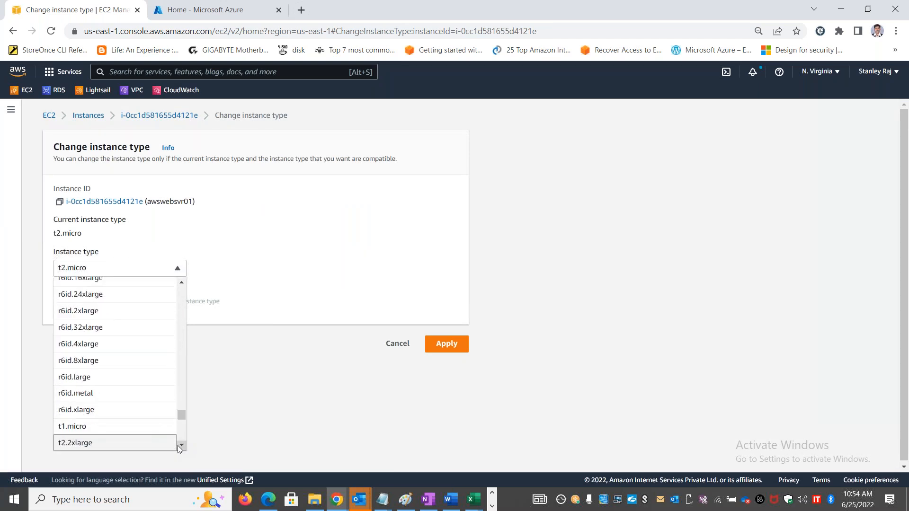
{"action": "key", "text": "Return"}
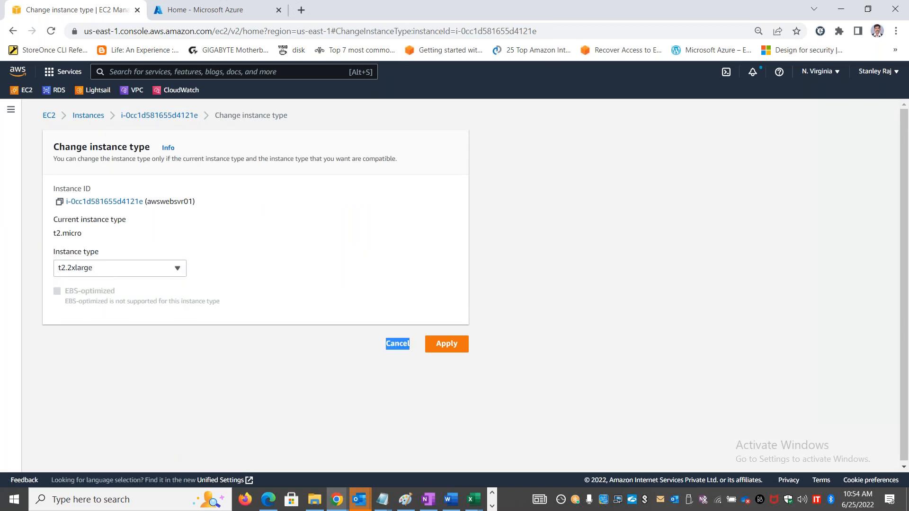
Set the instance type of awswebsvr01 to t2.large and apply the change
{"action": "left_click", "coordinate": [182, 268]}
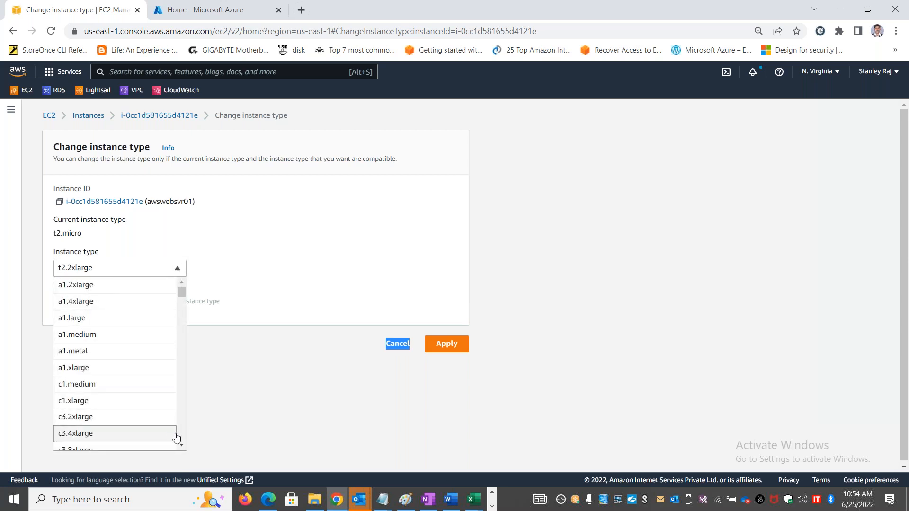
{"action": "left_click", "coordinate": [183, 450]}
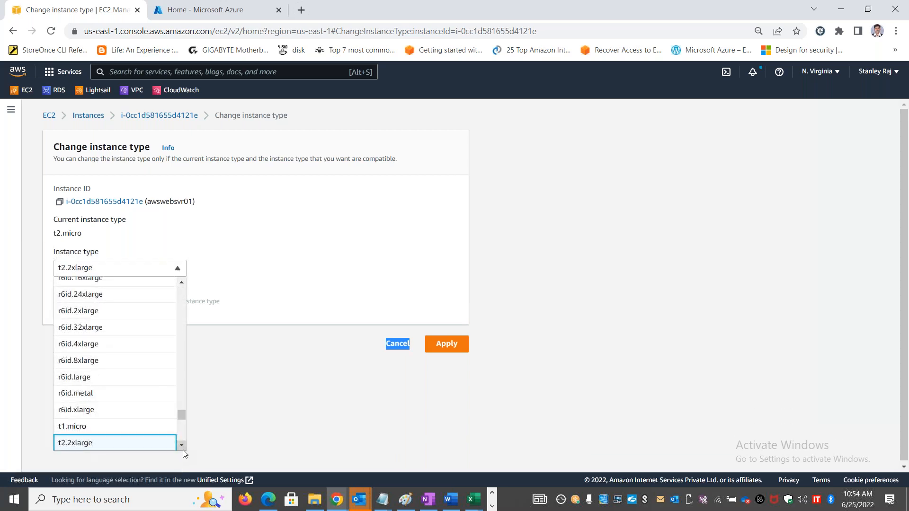
{"action": "left_click", "coordinate": [182, 446]}
{"action": "left_click", "coordinate": [183, 447]}
{"action": "left_click", "coordinate": [183, 447]}
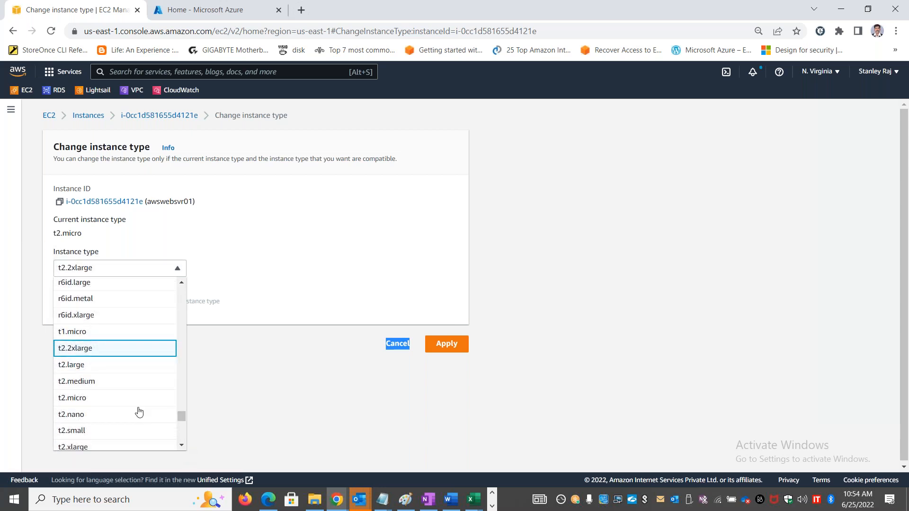
{"action": "left_click", "coordinate": [94, 365]}
{"action": "left_click", "coordinate": [453, 344]}
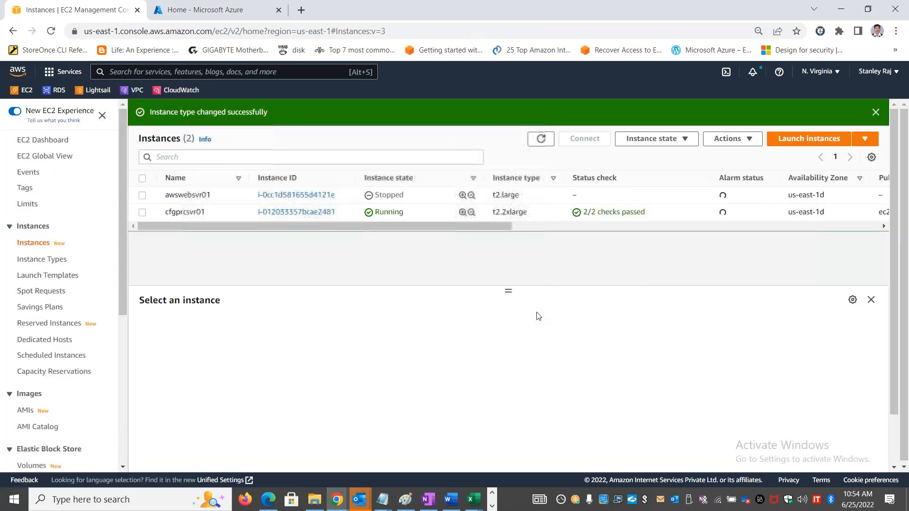
Start the stopped awswebsvr01 instance and dismiss the success notifications
{"action": "left_click", "coordinate": [142, 195]}
{"action": "scroll", "coordinate": [290, 360], "scroll_direction": "down", "scroll_amount": 10}
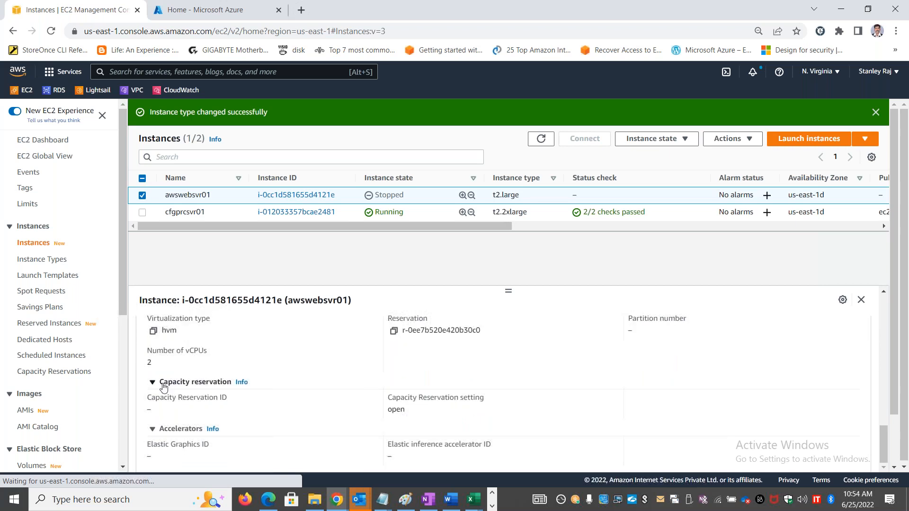
{"action": "scroll", "coordinate": [466, 375], "scroll_direction": "up", "scroll_amount": 10}
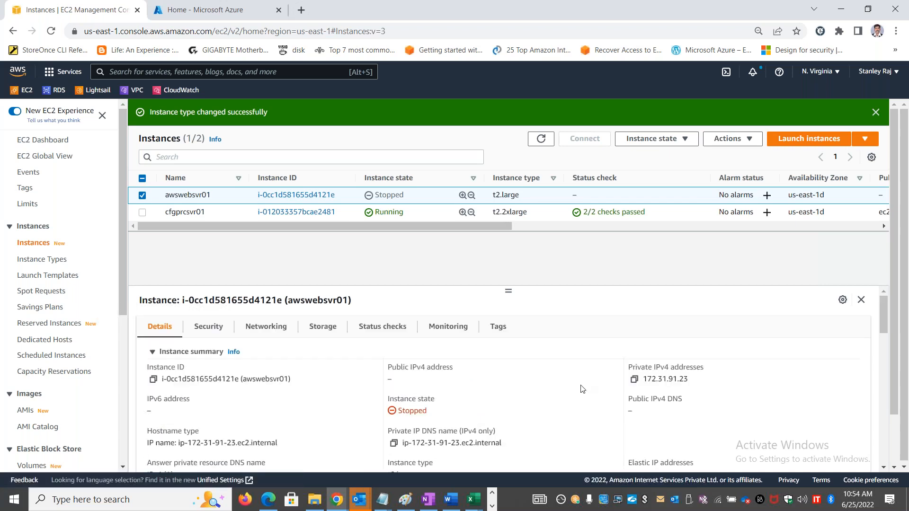
{"action": "scroll", "coordinate": [582, 392], "scroll_direction": "down", "scroll_amount": 1}
{"action": "scroll", "coordinate": [582, 392], "scroll_direction": "down", "scroll_amount": 10}
{"action": "scroll", "coordinate": [578, 385], "scroll_direction": "up", "scroll_amount": 12}
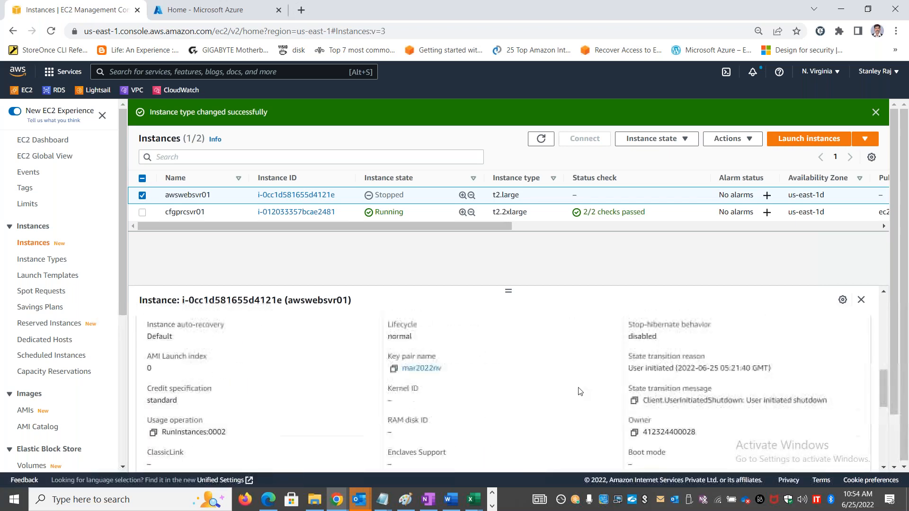
{"action": "left_click", "coordinate": [662, 139]}
{"action": "left_click", "coordinate": [658, 174]}
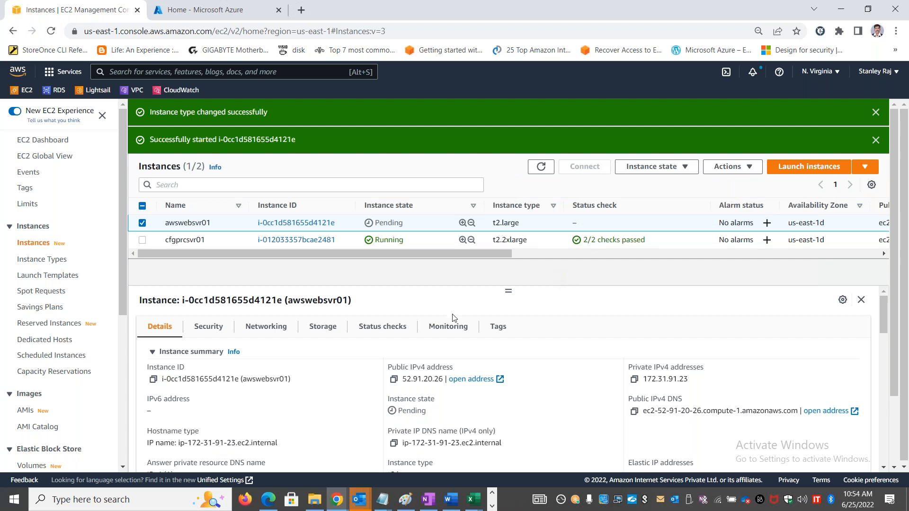
{"action": "mouse_move", "coordinate": [479, 502]}
{"action": "left_click", "coordinate": [875, 112]}
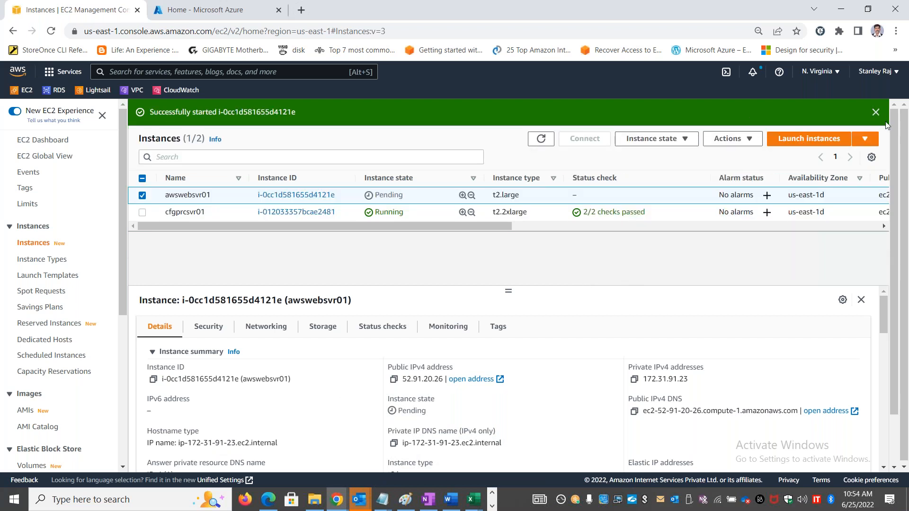
{"action": "left_click", "coordinate": [875, 112]}
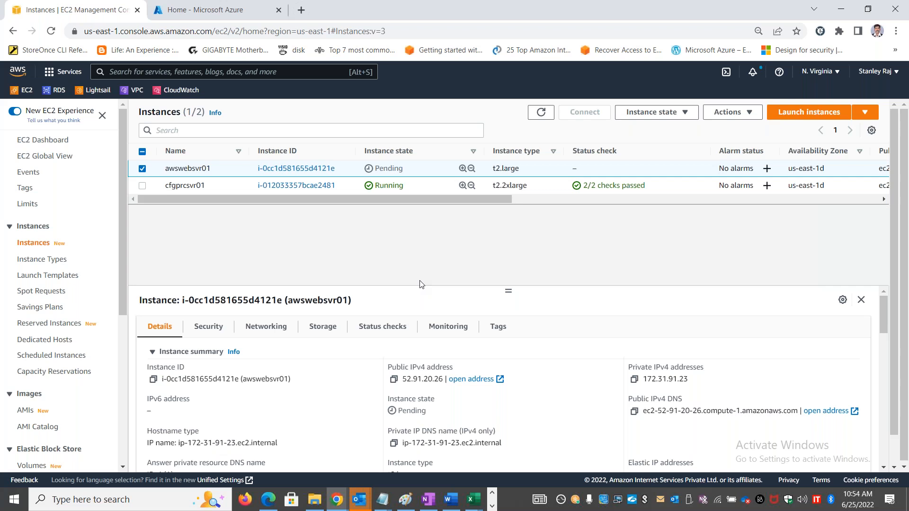
{"action": "left_click", "coordinate": [908, 218]}
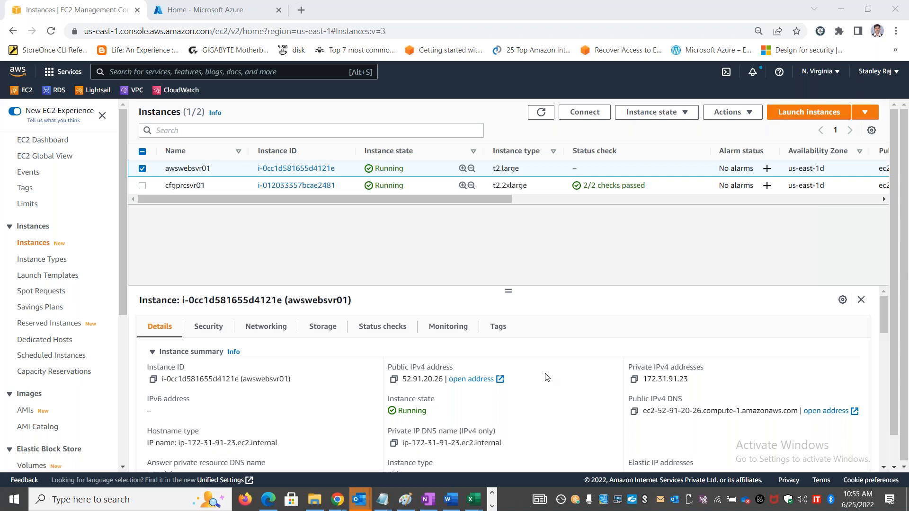
Switch to the AWS_ASR_MIGRATE_25JUN2022 workbook in Excel and fill the REPLATFORM and REFACTOR cells light green on the 6R sheet
{"action": "mouse_move", "coordinate": [471, 496]}
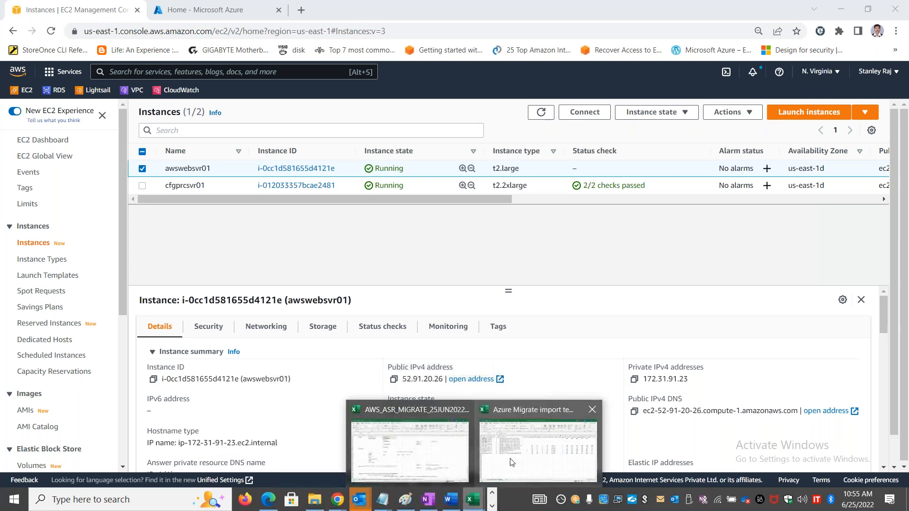
{"action": "mouse_move", "coordinate": [489, 464]}
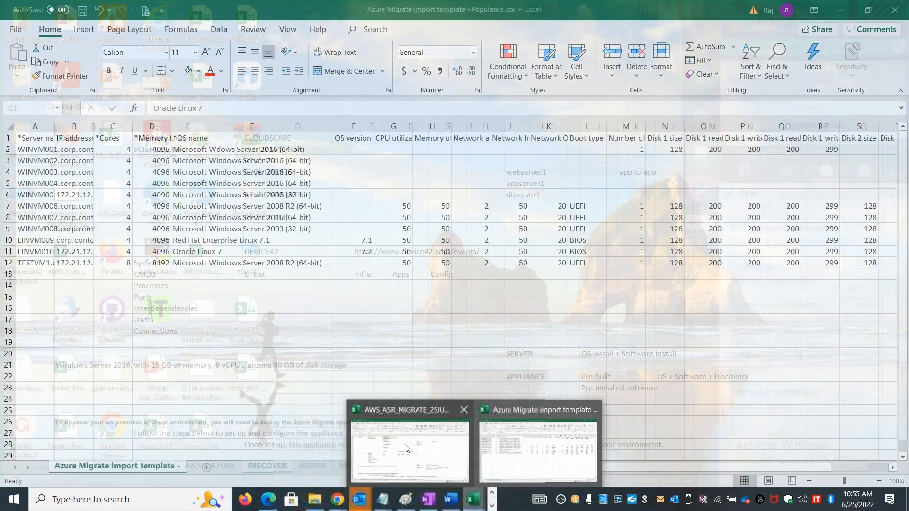
{"action": "left_click", "coordinate": [396, 468]}
{"action": "left_click", "coordinate": [395, 467]}
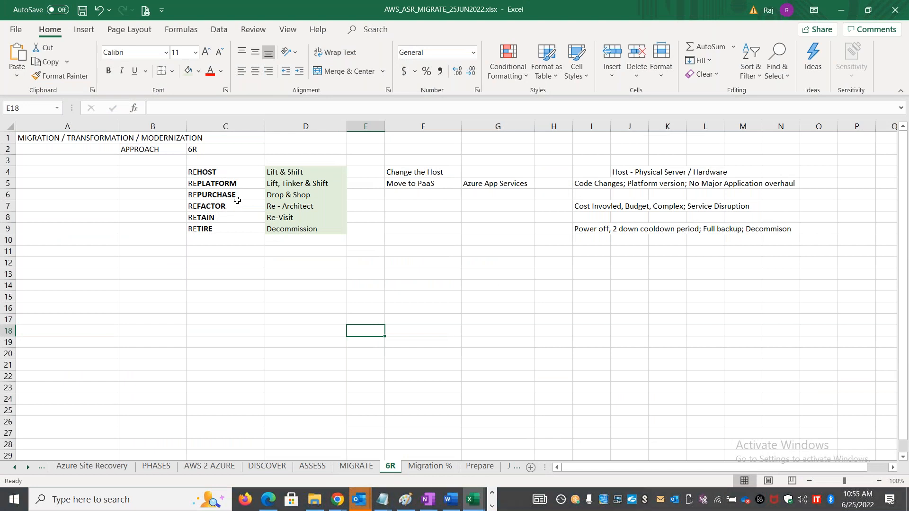
{"action": "left_click", "coordinate": [236, 185]}
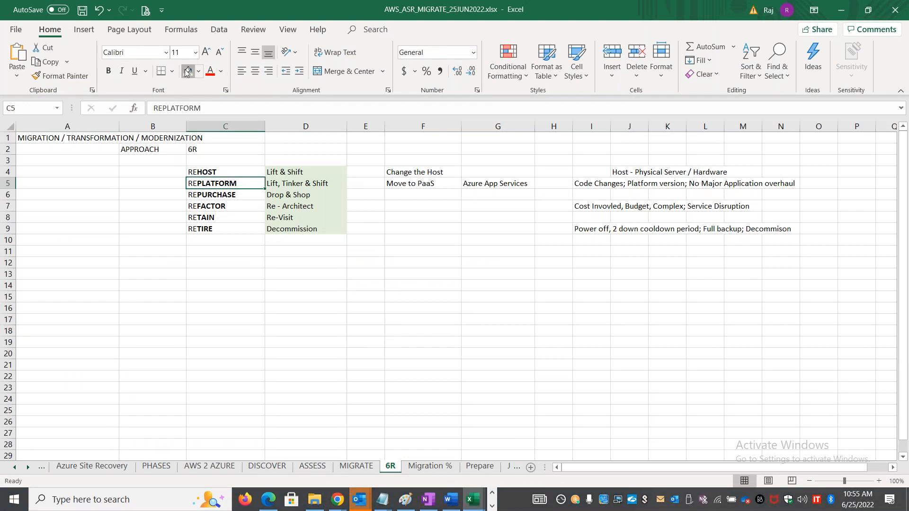
{"action": "left_click", "coordinate": [235, 211]}
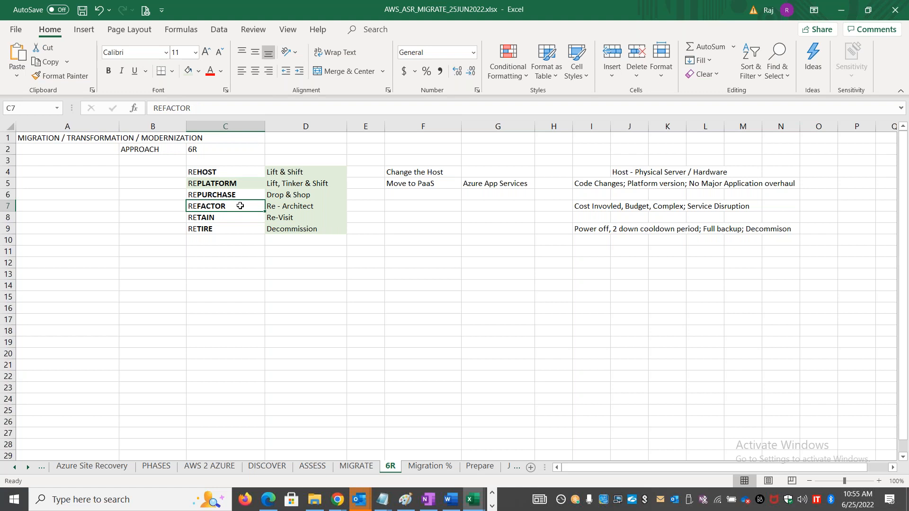
{"action": "left_click", "coordinate": [188, 71]}
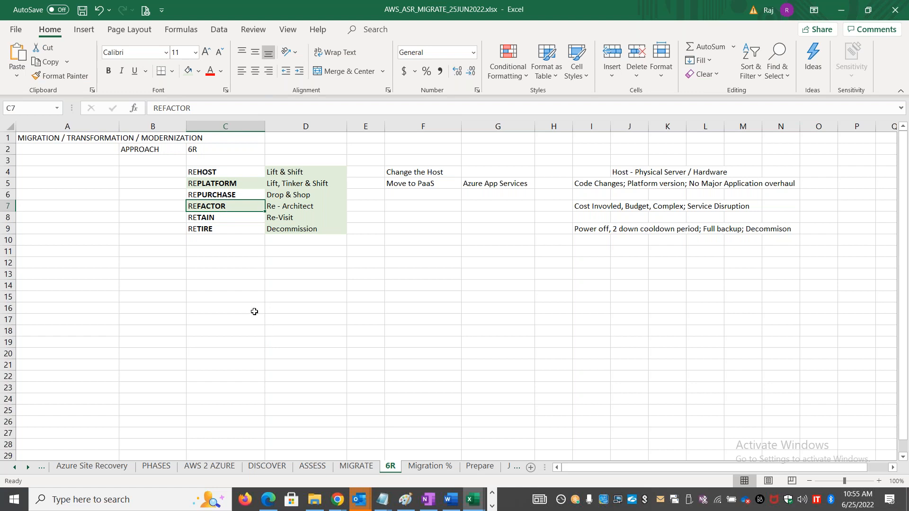
Make the word MODERNIZATION bold in the heading in cell A1
{"action": "left_click", "coordinate": [50, 135]}
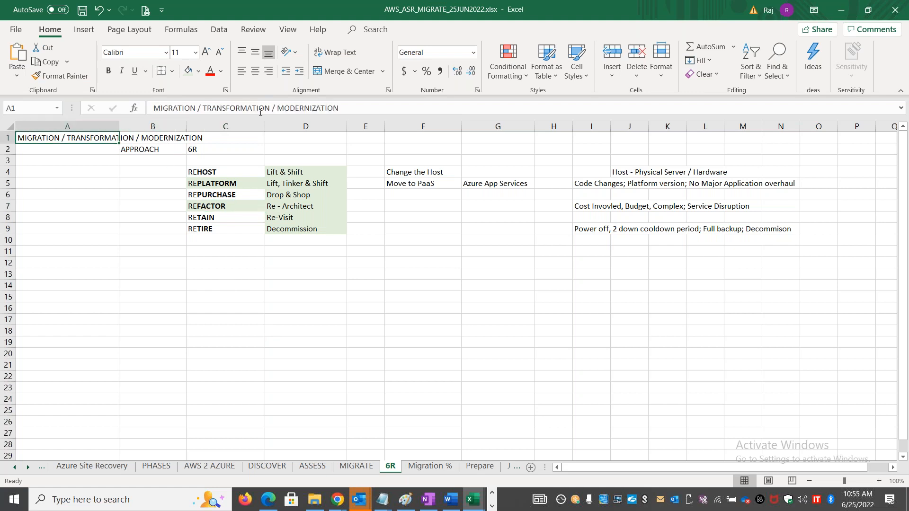
{"action": "double_click", "coordinate": [303, 108]}
{"action": "key", "text": "ctrl+b"}
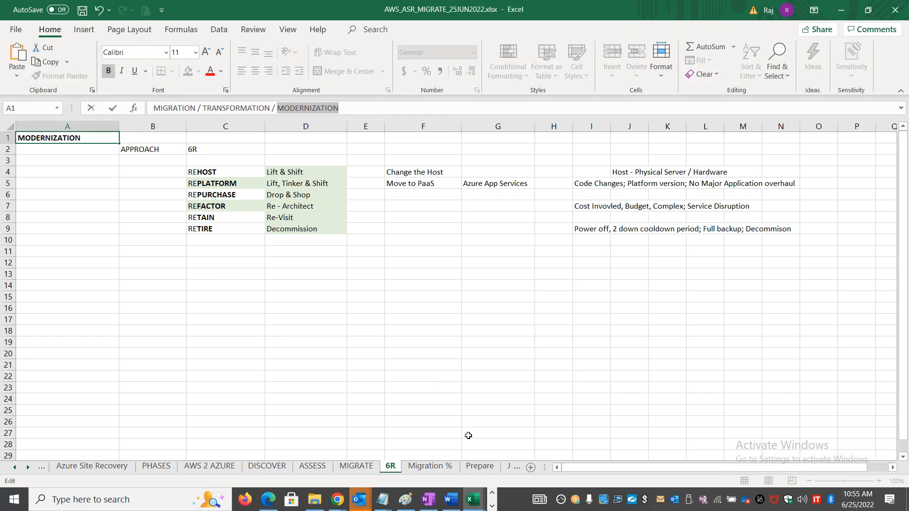
Switch to the EC2 console in Chrome and copy the public IPv4 address of awswebsvr01
{"action": "left_click", "coordinate": [491, 506]}
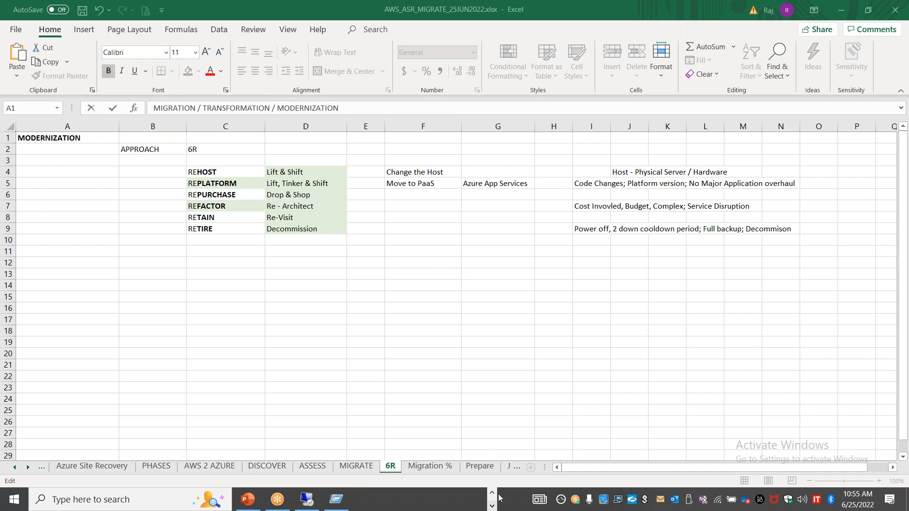
{"action": "left_click", "coordinate": [296, 497]}
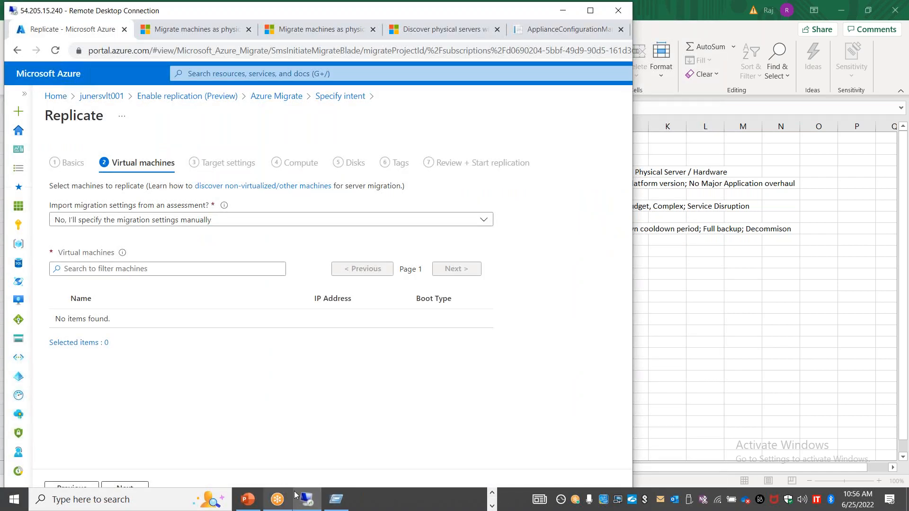
{"action": "left_click", "coordinate": [492, 492]}
{"action": "left_click", "coordinate": [344, 503]}
{"action": "left_click", "coordinate": [670, 407]}
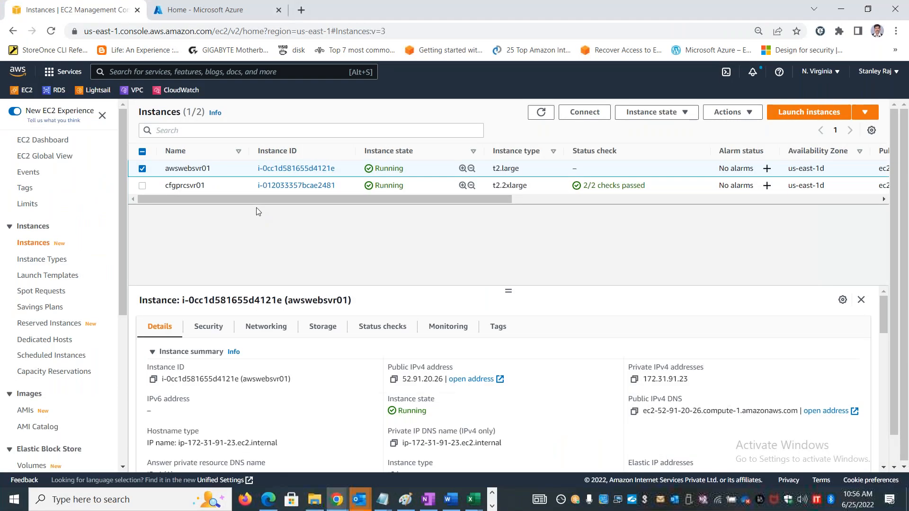
{"action": "left_click", "coordinate": [394, 380]}
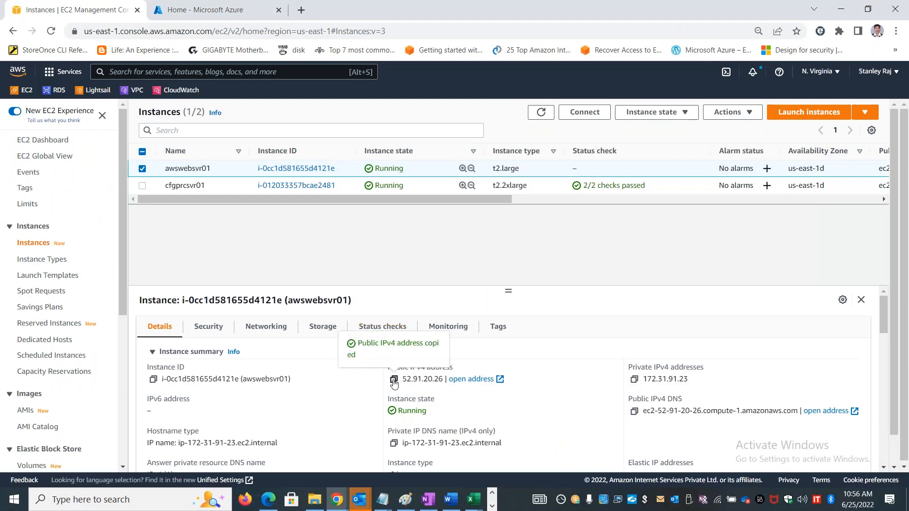
Launch Remote Desktop Connection with mstsc and connect to the copied address 52.91.20.26
{"action": "key", "text": "super+r"}
{"action": "type", "text": "mstsc"}
{"action": "key", "text": "Return"}
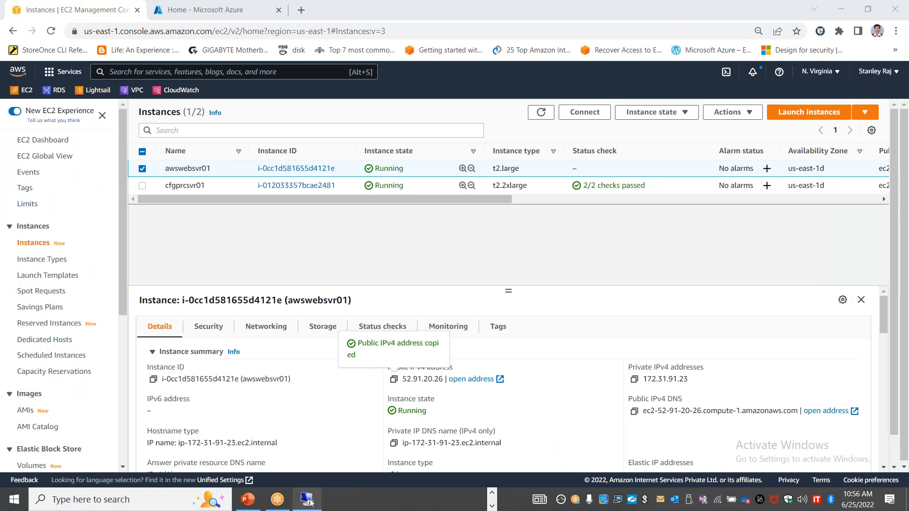
{"action": "key", "text": "ctrl+v"}
{"action": "left_click", "coordinate": [497, 220]}
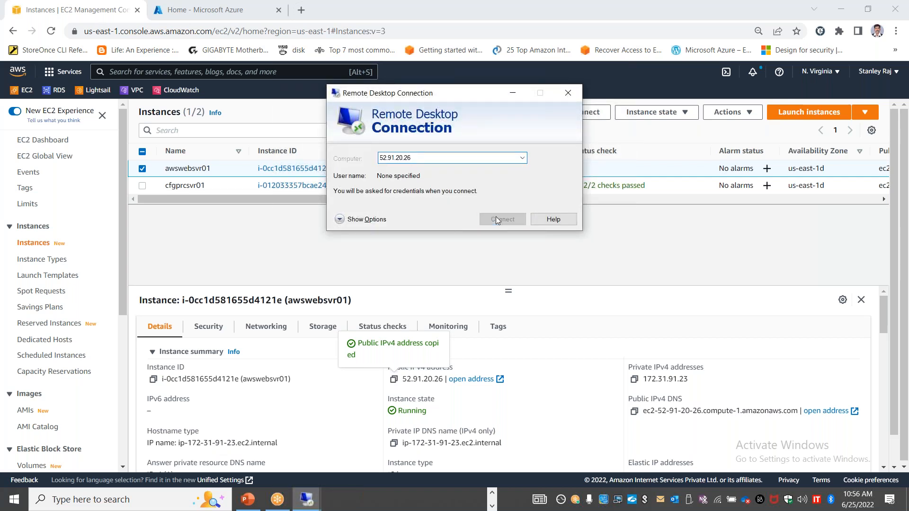
Copy the server's administrator password from the Notepad notes and return to the remote desktop credentials prompt
{"action": "left_click", "coordinate": [493, 494]}
{"action": "mouse_move", "coordinate": [382, 500]}
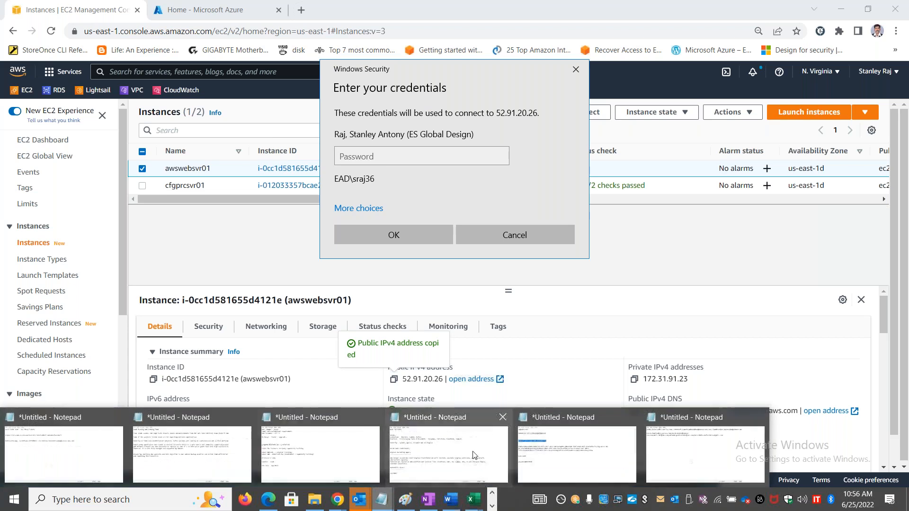
{"action": "left_click", "coordinate": [474, 455]}
{"action": "left_click_drag", "start_coordinate": [505, 256], "coordinate": [342, 254]}
{"action": "left_click", "coordinate": [387, 177]}
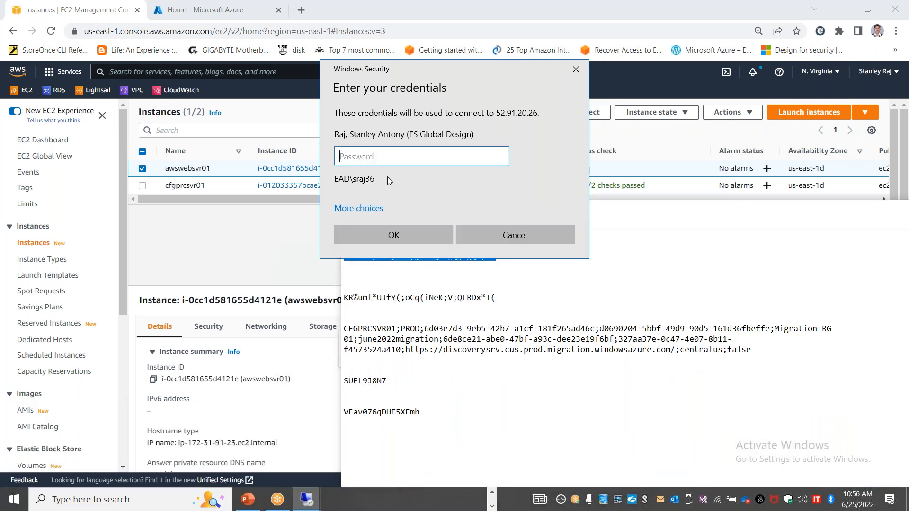
Sign in with a different account as Administrator, paste the account password, and accept the untrusted certificate
{"action": "left_click", "coordinate": [377, 207]}
{"action": "left_click", "coordinate": [385, 268]}
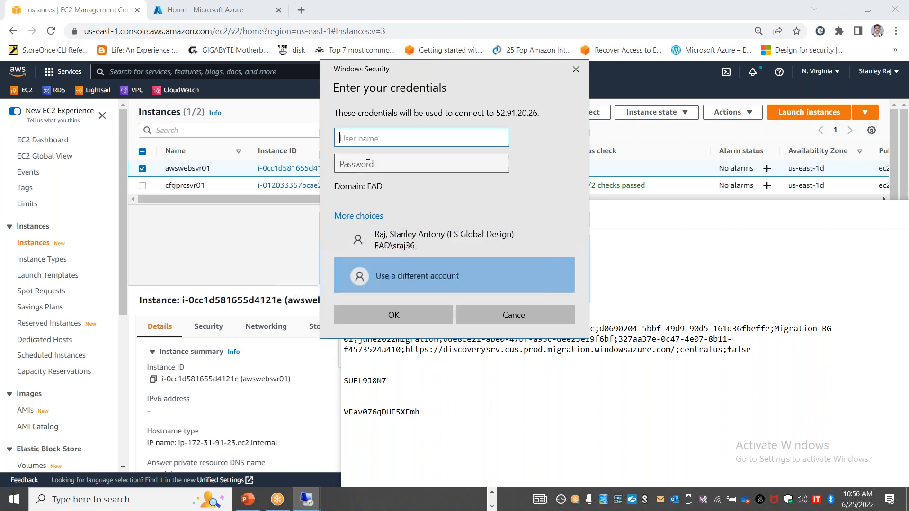
{"action": "type", "text": "Administrator"}
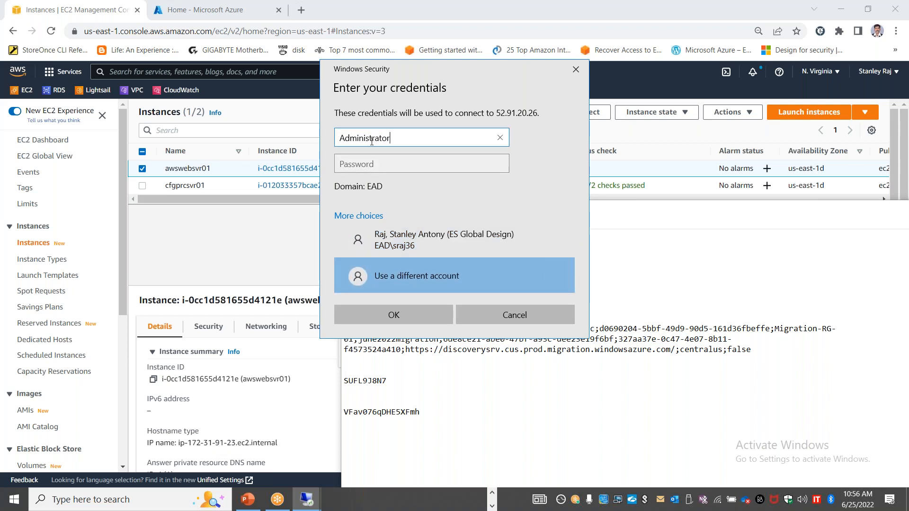
{"action": "key", "text": "Tab"}
{"action": "key", "text": "ctrl+v"}
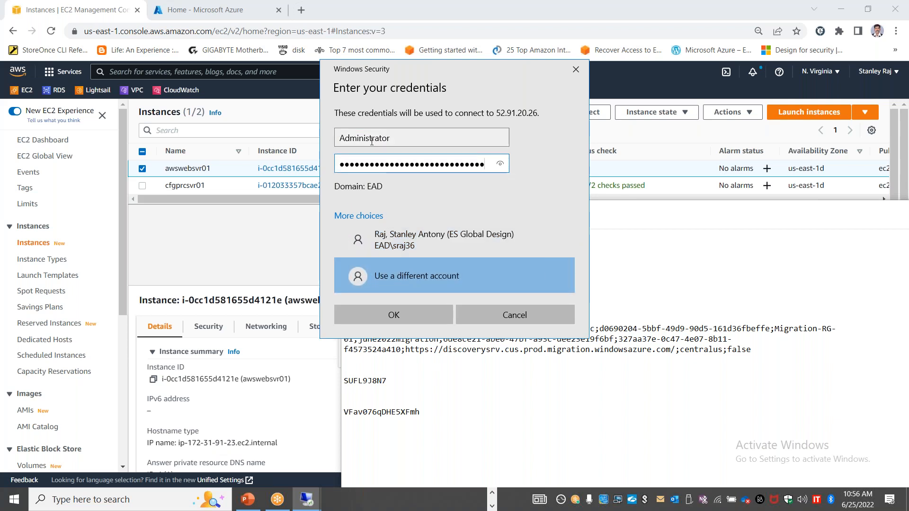
{"action": "left_click", "coordinate": [418, 313]}
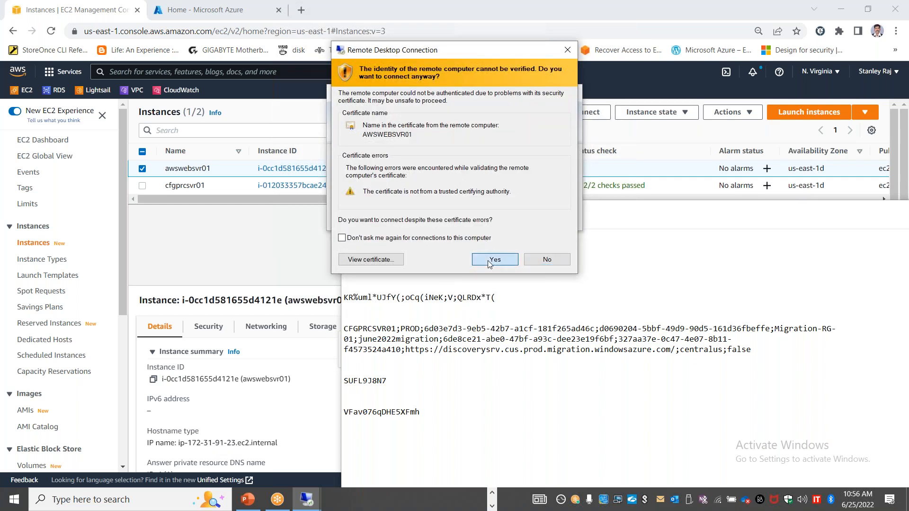
{"action": "left_click", "coordinate": [488, 261]}
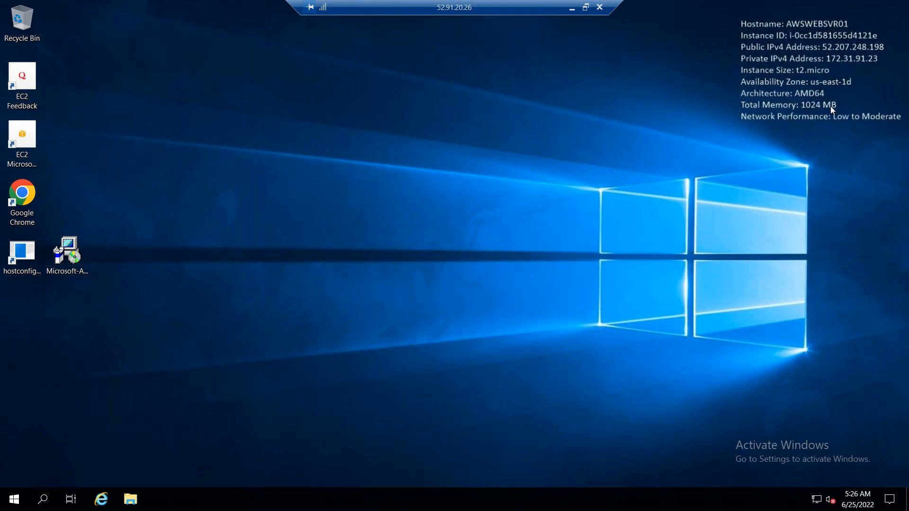
Run the Microsoft Azure Site Recovery Unified Agent installer from the remote desktop and start the Mobility Server upgrade
{"action": "double_click", "coordinate": [67, 245]}
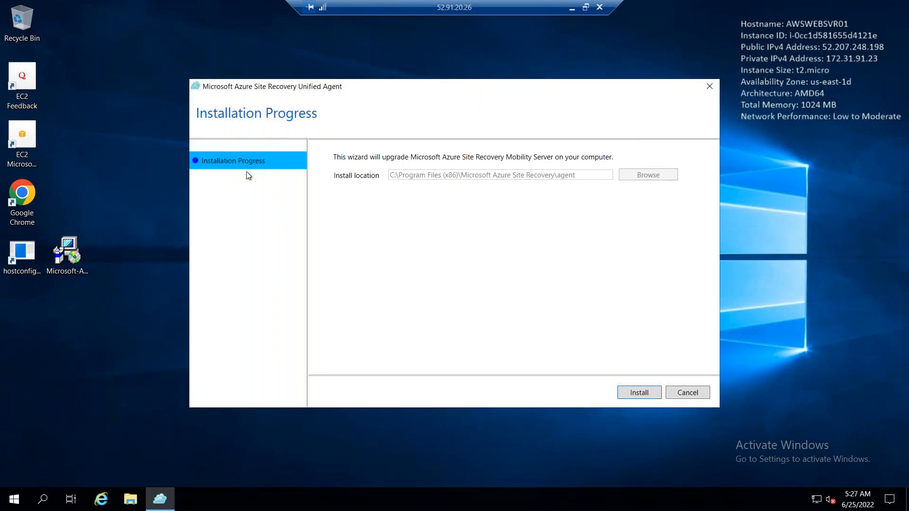
{"action": "left_click", "coordinate": [644, 395]}
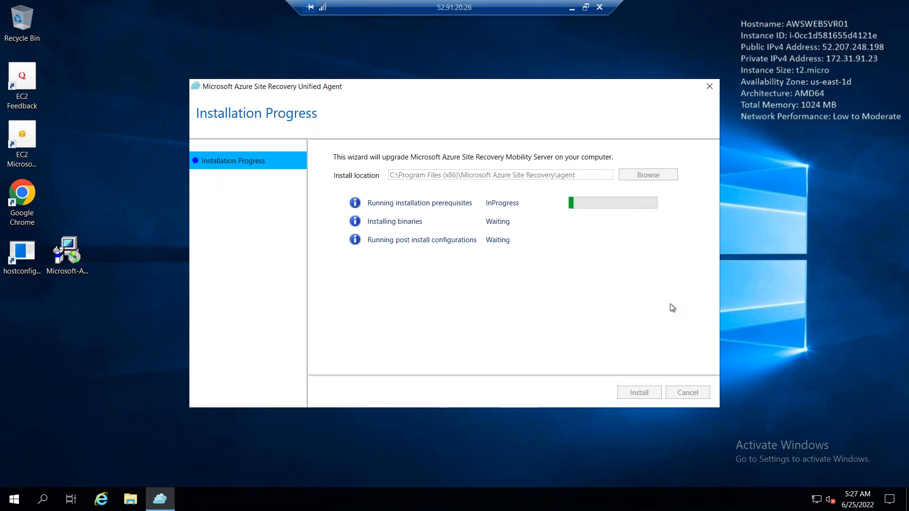
Open Task Manager on the remote server and arrange it beside the installer to examine CPU and memory usage
{"action": "right_click", "coordinate": [289, 501]}
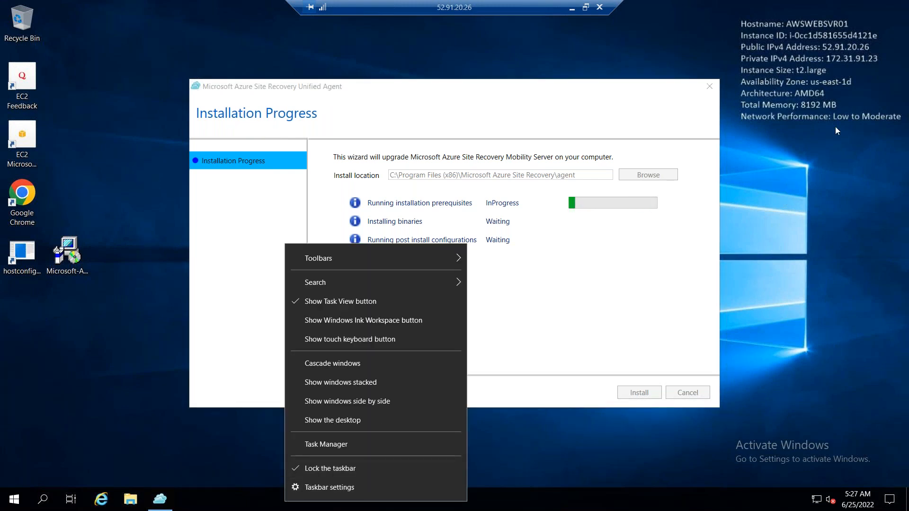
{"action": "left_click", "coordinate": [358, 444]}
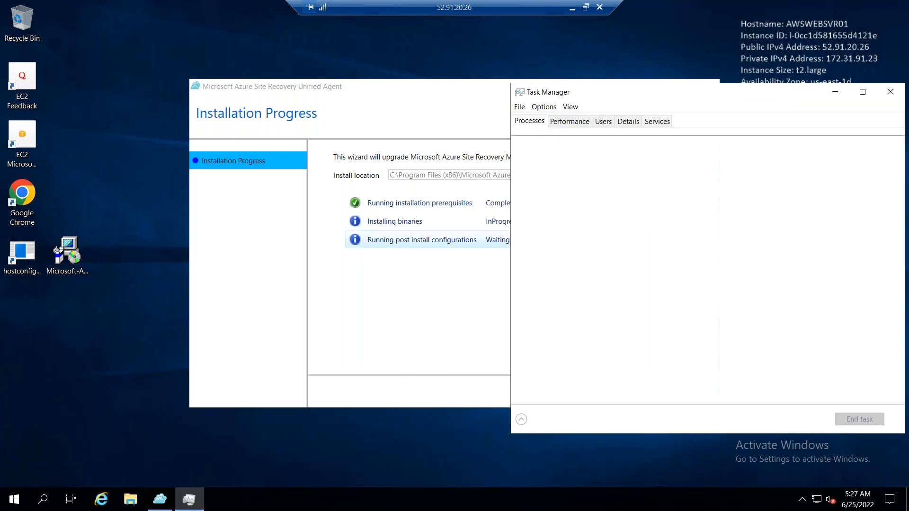
{"action": "left_click_drag", "start_coordinate": [598, 97], "coordinate": [658, 89]}
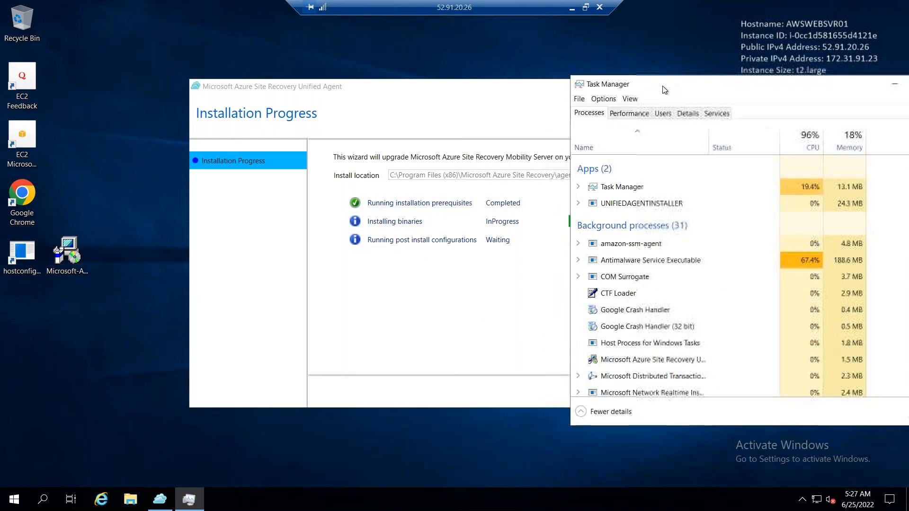
{"action": "left_click_drag", "start_coordinate": [438, 90], "coordinate": [310, 84]}
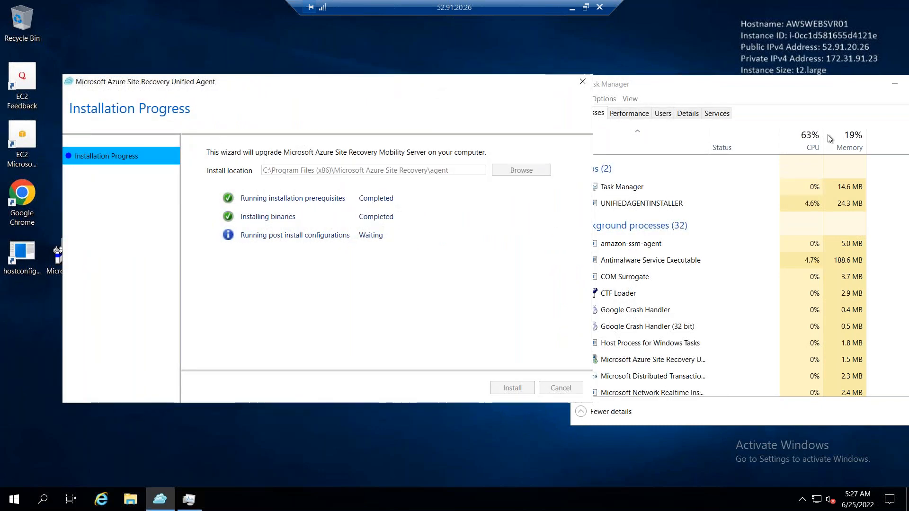
{"action": "left_click", "coordinate": [770, 87]}
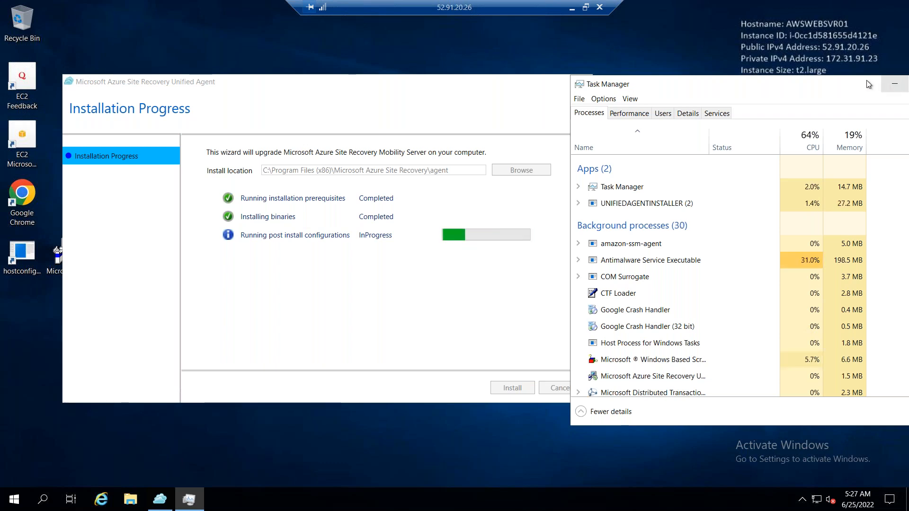
{"action": "left_click_drag", "start_coordinate": [826, 91], "coordinate": [750, 93]}
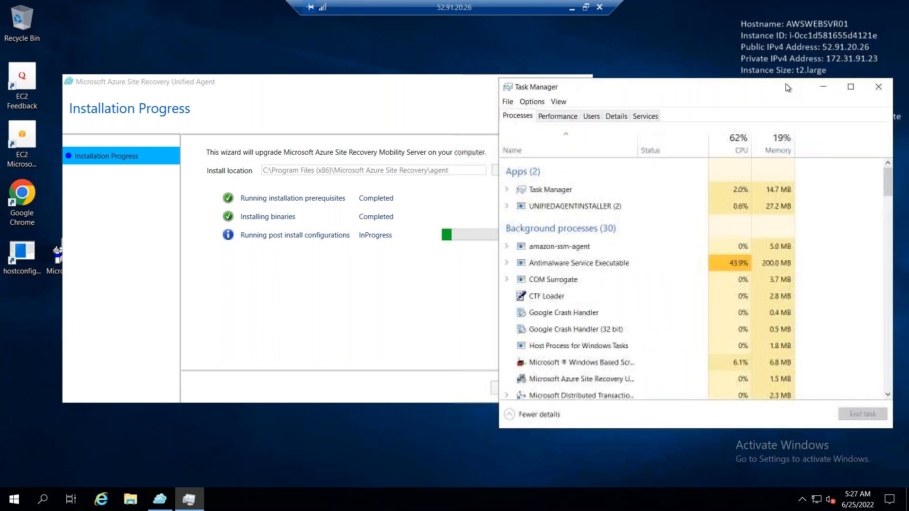
Minimize Task Manager, move the agent installer toward the desktop's centre, and leave the remote session for the Azure portal
{"action": "left_click", "coordinate": [824, 90]}
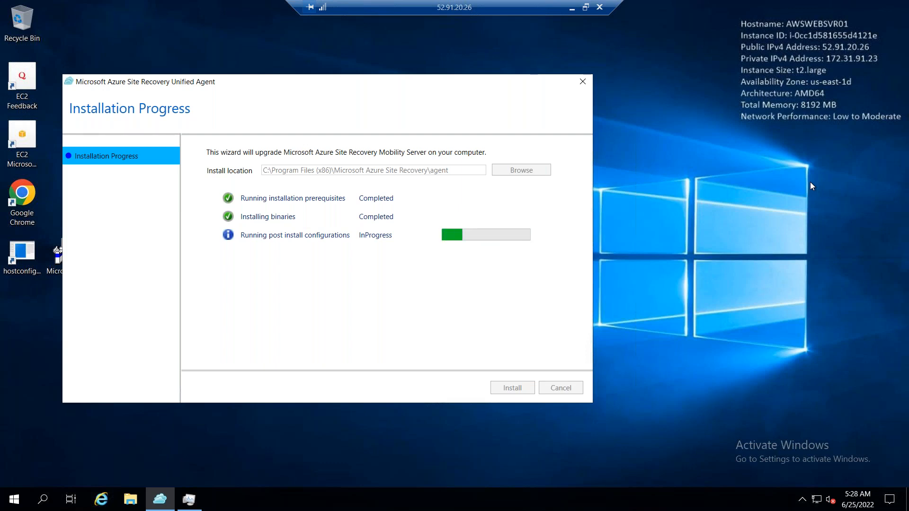
{"action": "left_click_drag", "start_coordinate": [288, 81], "coordinate": [391, 87]}
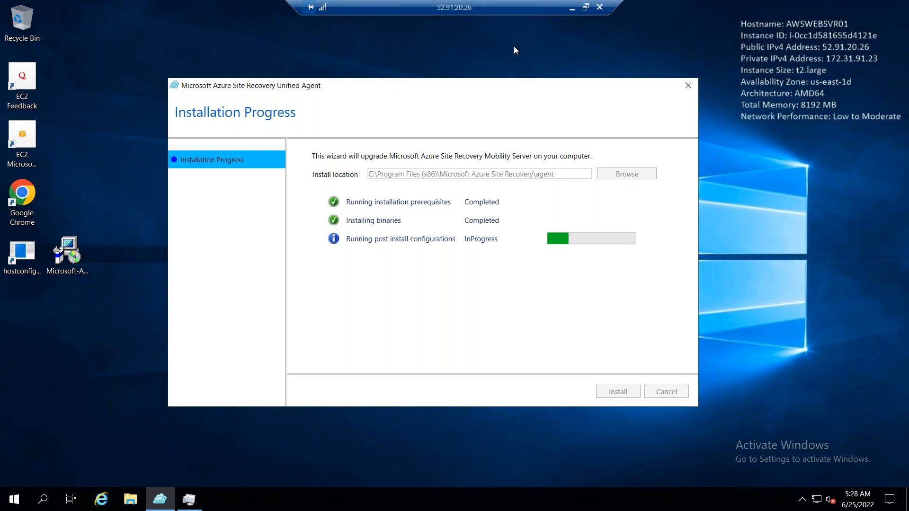
{"action": "left_click", "coordinate": [570, 9]}
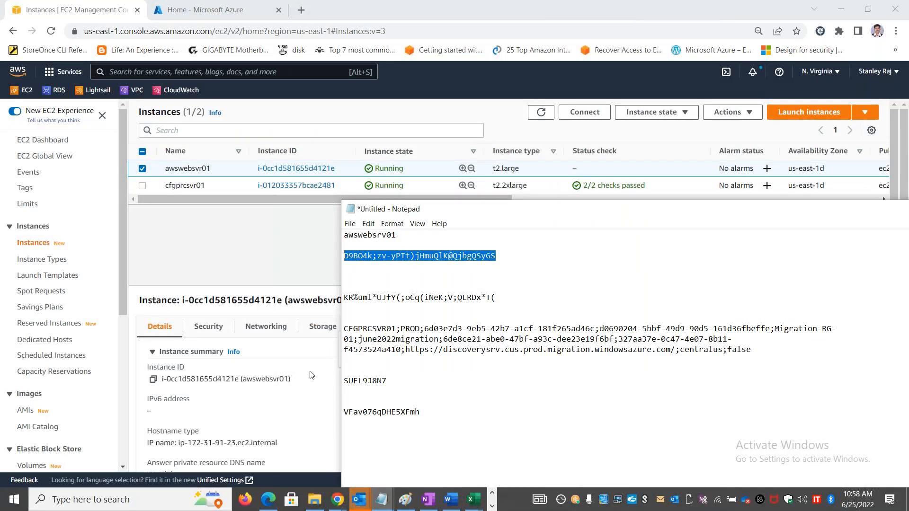
{"action": "left_click", "coordinate": [203, 9]}
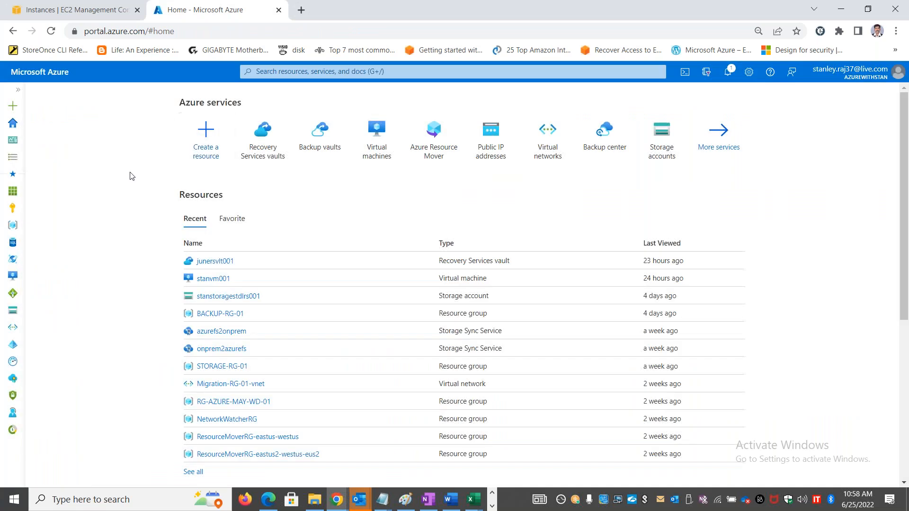
Open the junersvlt001 Recovery Services vault and look through its Site Recovery infrastructure overview
{"action": "left_click", "coordinate": [260, 147]}
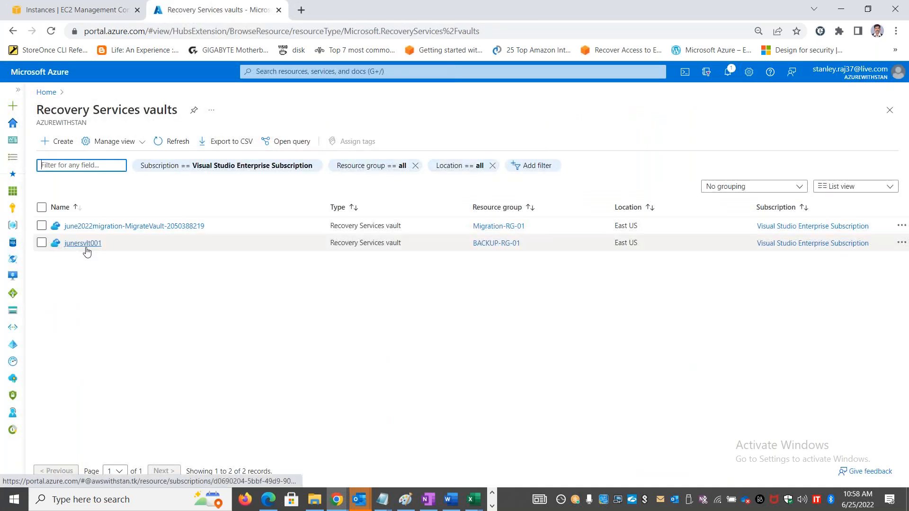
{"action": "left_click", "coordinate": [85, 246]}
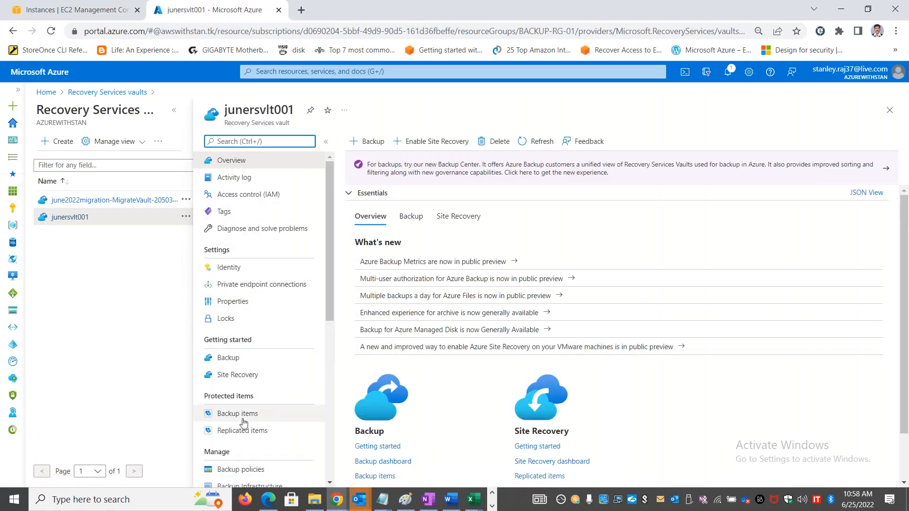
{"action": "scroll", "coordinate": [249, 428], "scroll_direction": "down", "scroll_amount": 7}
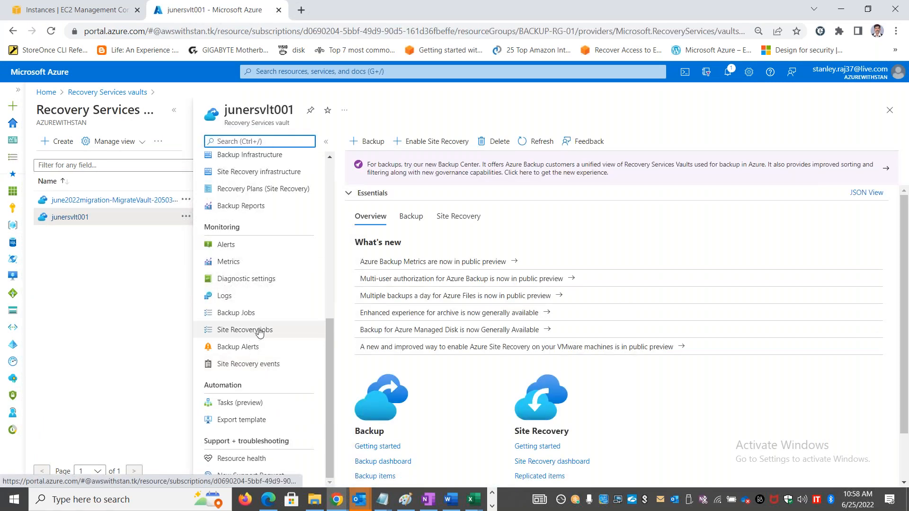
{"action": "left_click", "coordinate": [258, 178]}
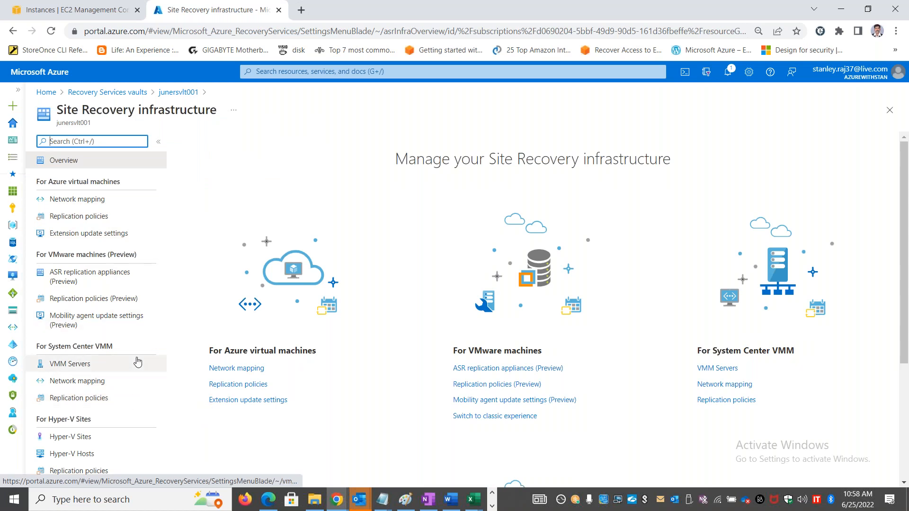
{"action": "left_click_drag", "start_coordinate": [905, 217], "coordinate": [903, 258]}
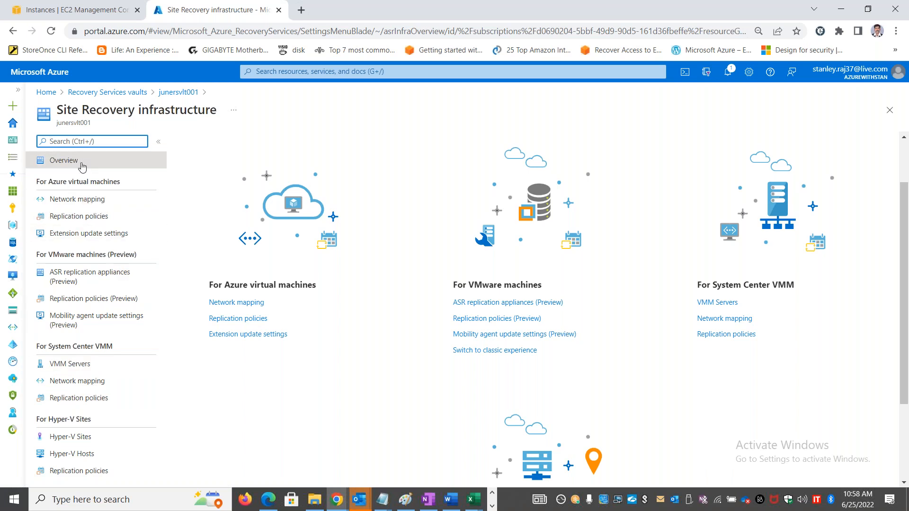
{"action": "left_click", "coordinate": [170, 93]}
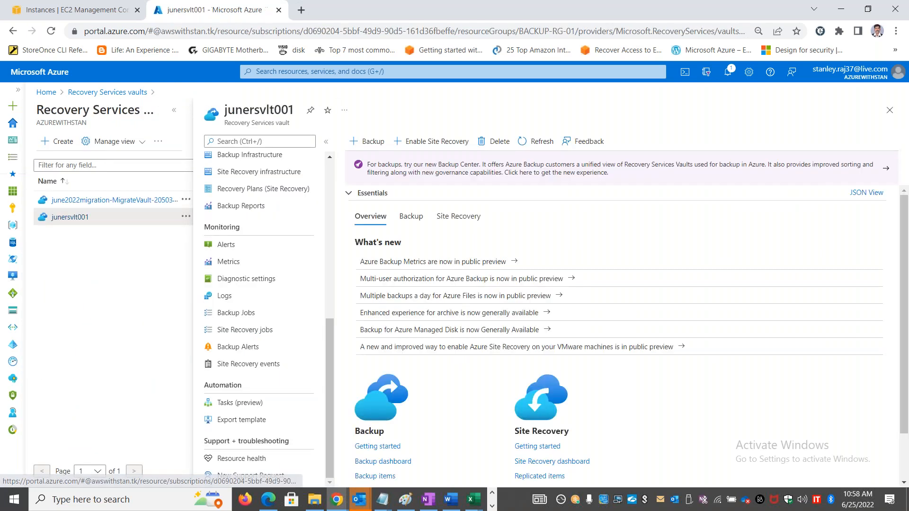
{"action": "left_click", "coordinate": [99, 205]}
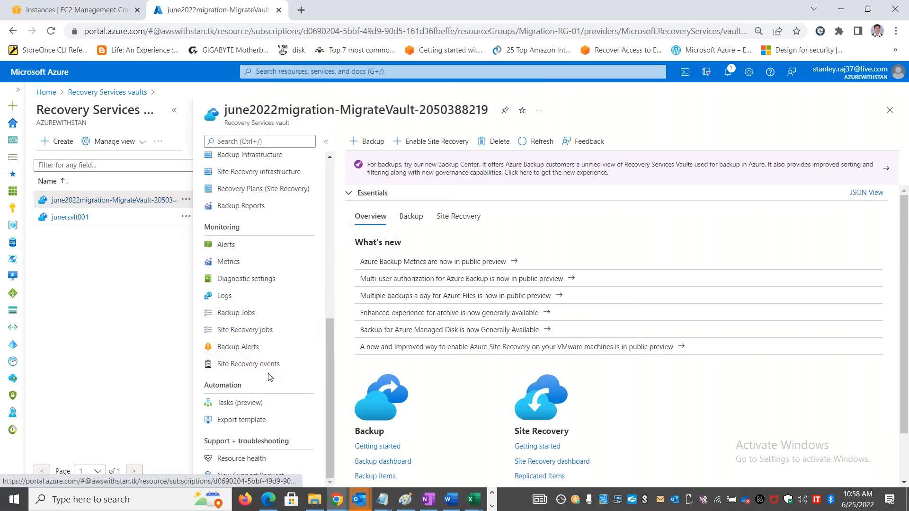
{"action": "scroll", "coordinate": [238, 316], "scroll_direction": "up", "scroll_amount": 5}
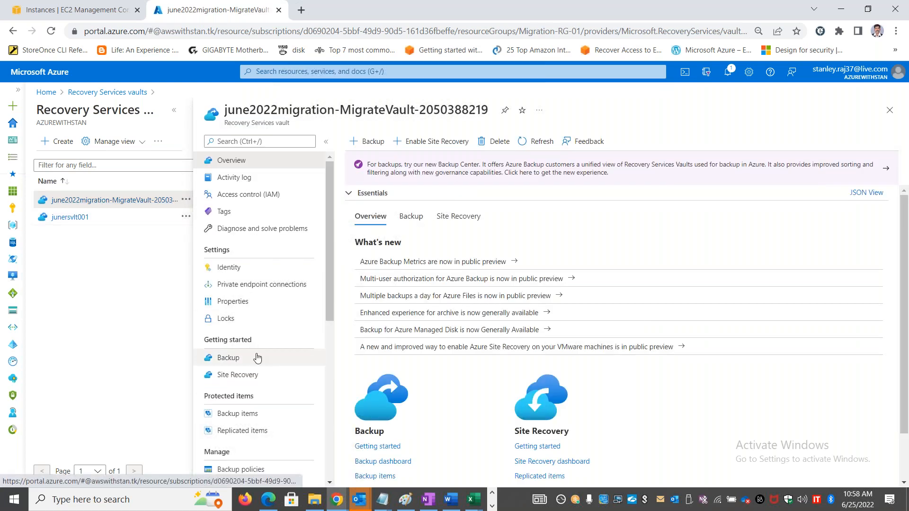
{"action": "scroll", "coordinate": [260, 339], "scroll_direction": "down", "scroll_amount": 5}
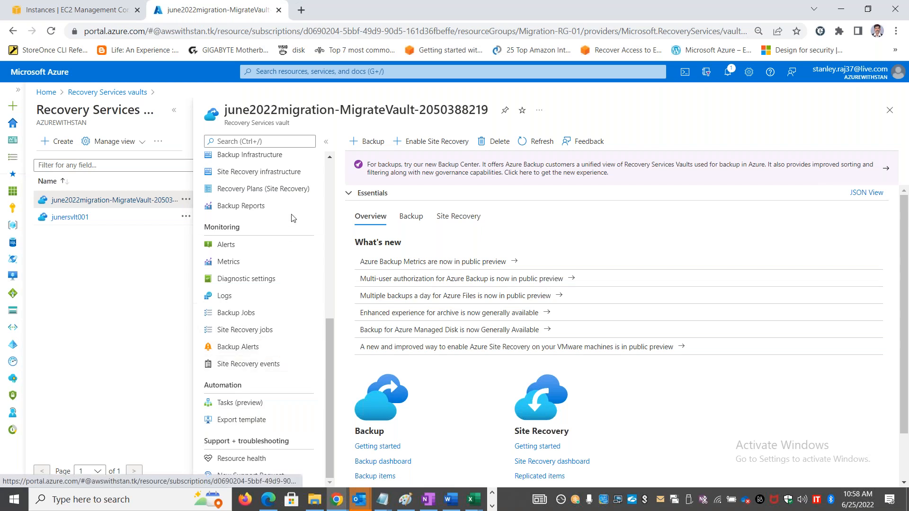
{"action": "left_click", "coordinate": [275, 171]}
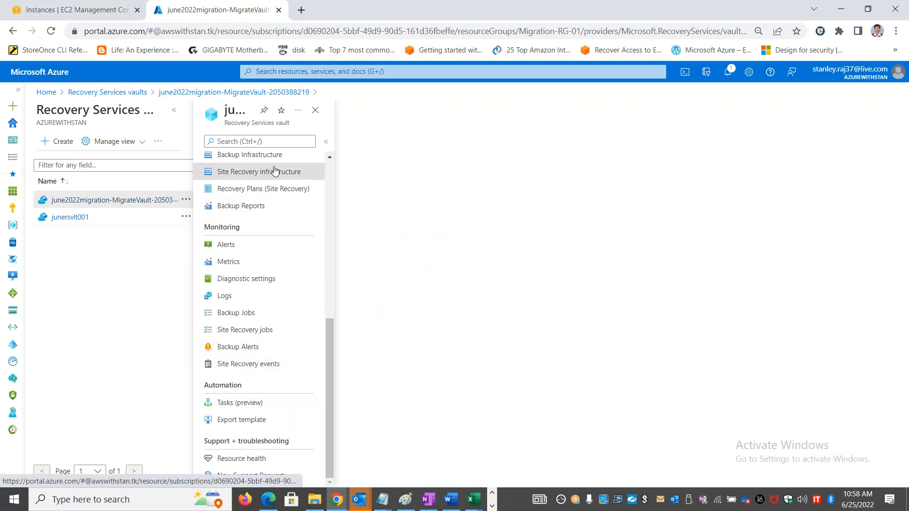
{"action": "left_click", "coordinate": [73, 273]}
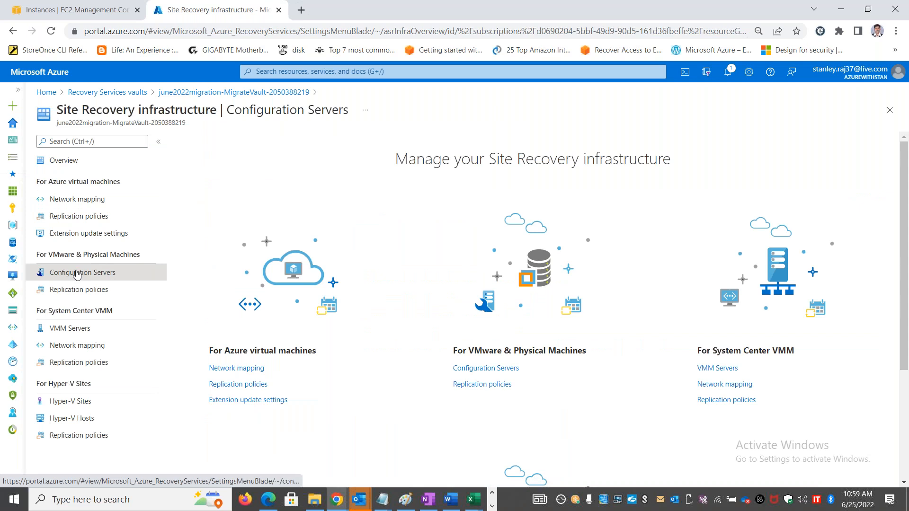
{"action": "left_click", "coordinate": [217, 244]}
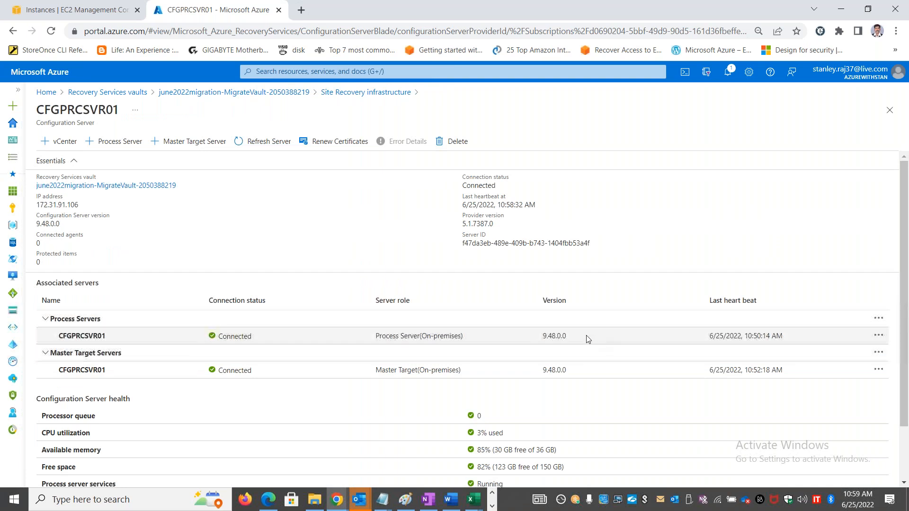
Examine the configuration server's health metrics, including CPU utilization, and check the option for adding a process server
{"action": "left_click_drag", "start_coordinate": [515, 439], "coordinate": [464, 432]}
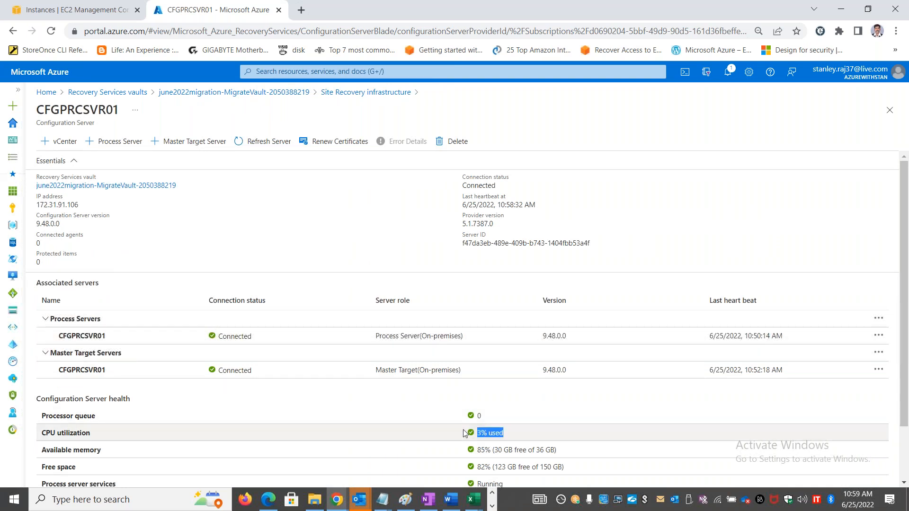
{"action": "scroll", "coordinate": [524, 431], "scroll_direction": "down", "scroll_amount": 2}
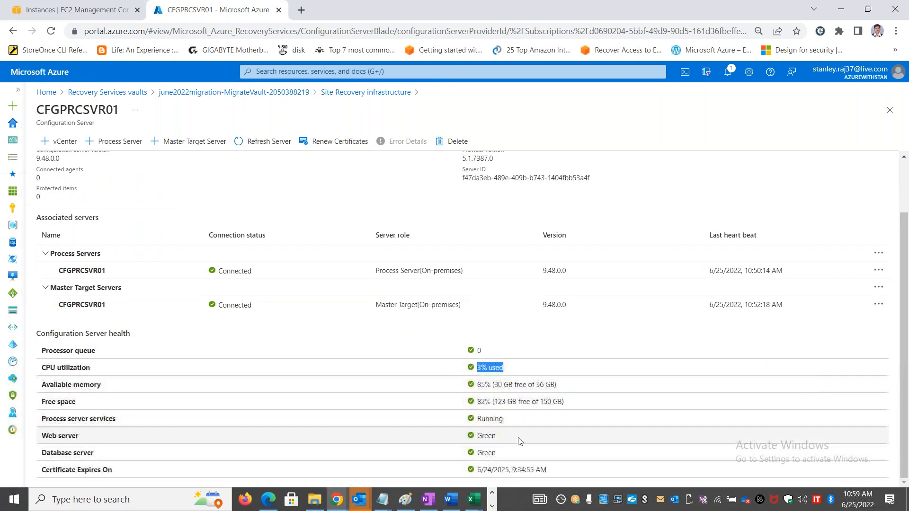
{"action": "scroll", "coordinate": [501, 420], "scroll_direction": "up", "scroll_amount": 2}
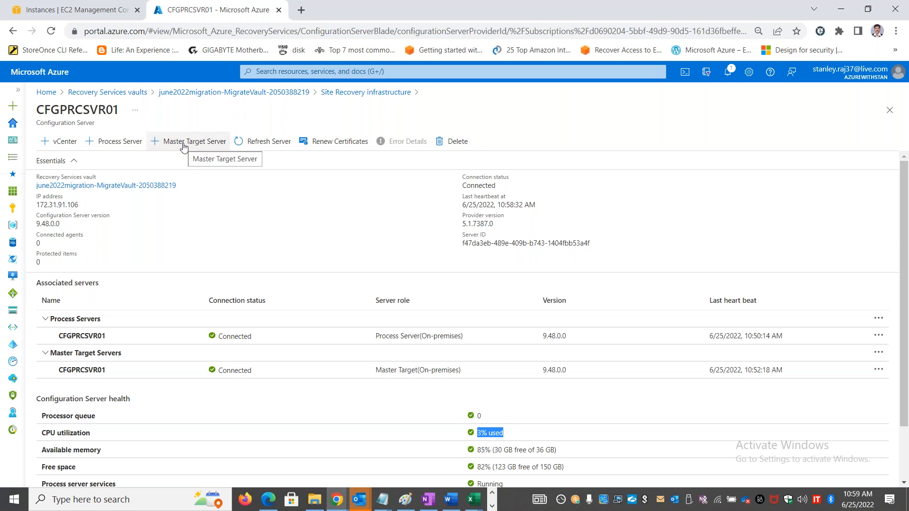
{"action": "left_click", "coordinate": [116, 145]}
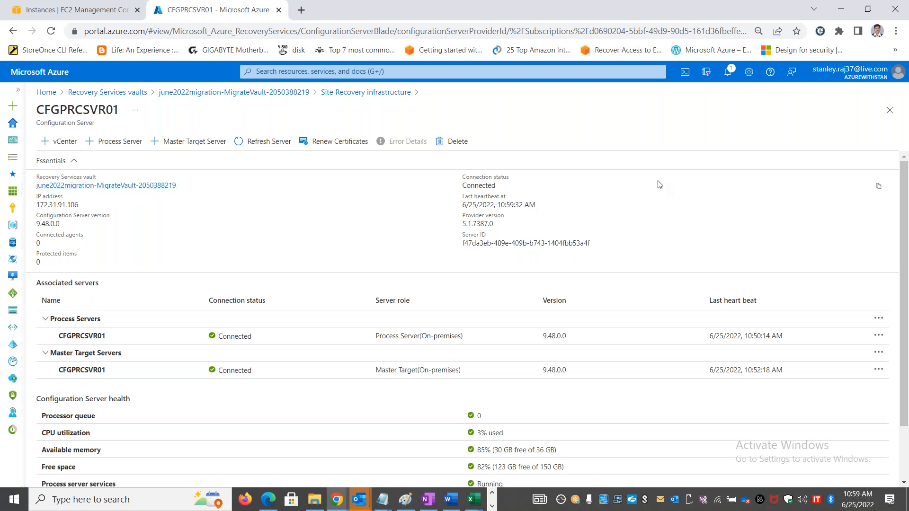
Open the CFGPRCSVR01 process server details and examine its statistics and the events of the last 72 hours
{"action": "left_click", "coordinate": [172, 331]}
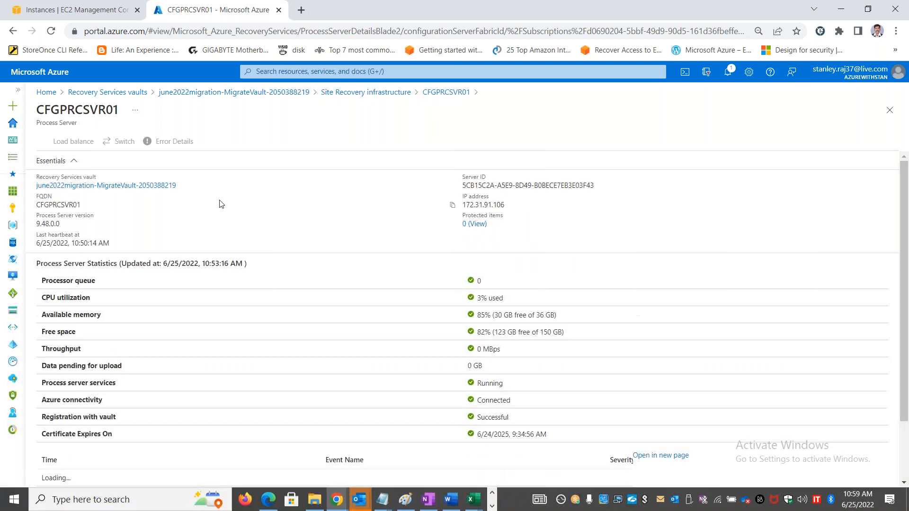
{"action": "scroll", "coordinate": [312, 317], "scroll_direction": "down", "scroll_amount": 1}
{"action": "scroll", "coordinate": [326, 328], "scroll_direction": "down", "scroll_amount": 1}
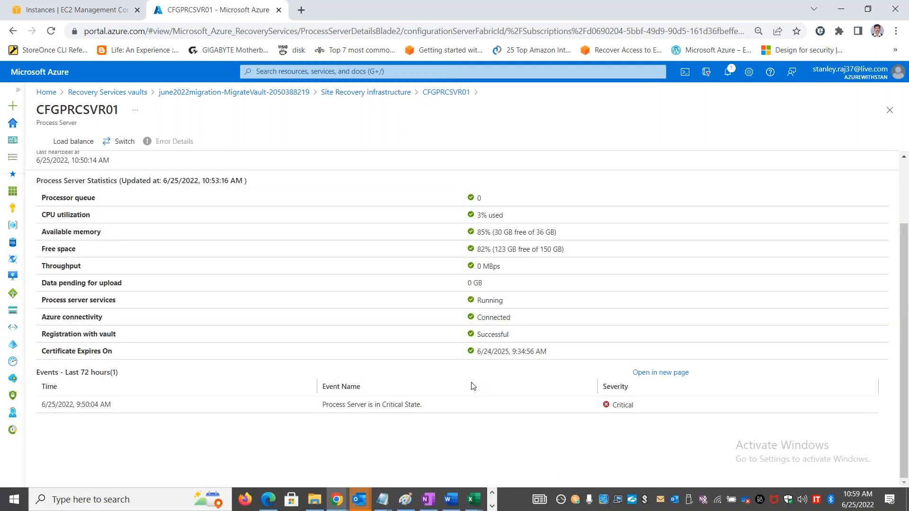
{"action": "left_click_drag", "start_coordinate": [342, 406], "coordinate": [463, 406]}
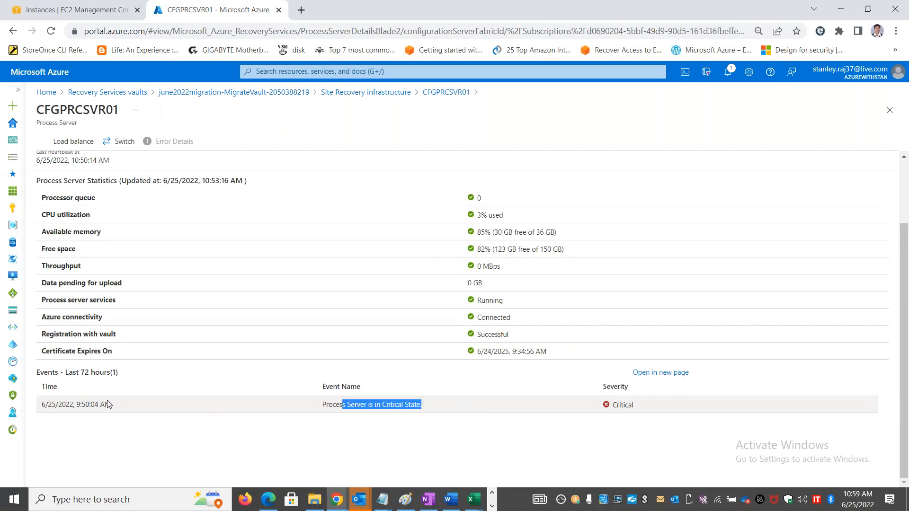
{"action": "left_click_drag", "start_coordinate": [74, 406], "coordinate": [142, 410]}
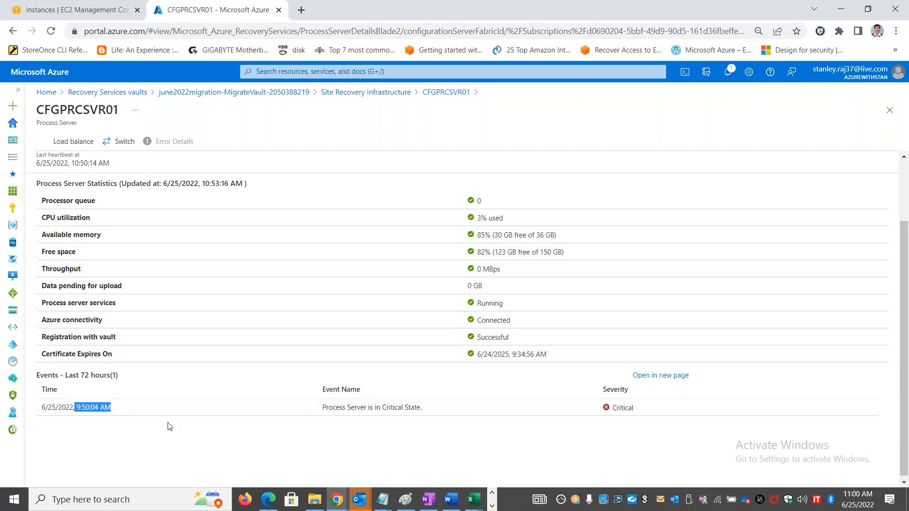
{"action": "scroll", "coordinate": [189, 398], "scroll_direction": "up", "scroll_amount": 2}
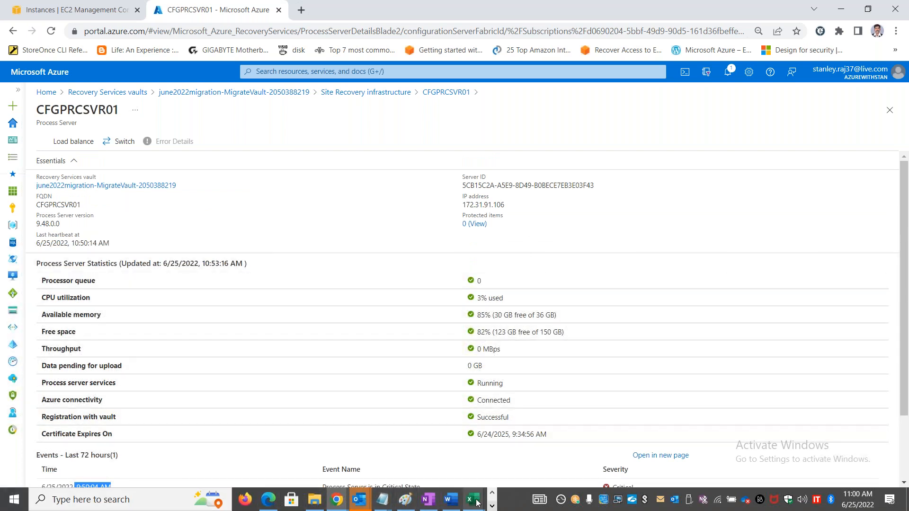
Return to the 52.91.20.26 remote desktop session and proceed from the agent installation to its configuration
{"action": "left_click", "coordinate": [492, 506]}
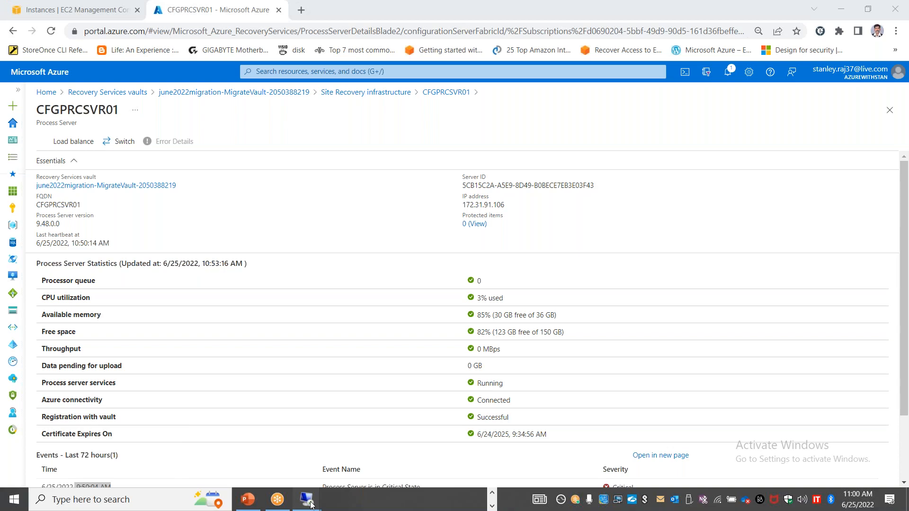
{"action": "mouse_move", "coordinate": [306, 500]}
{"action": "left_click", "coordinate": [348, 409]}
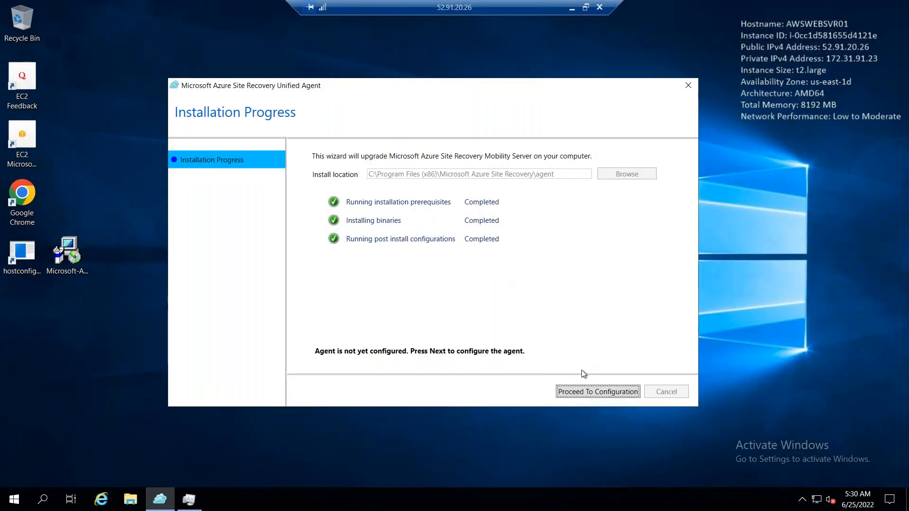
{"action": "left_click", "coordinate": [578, 394]}
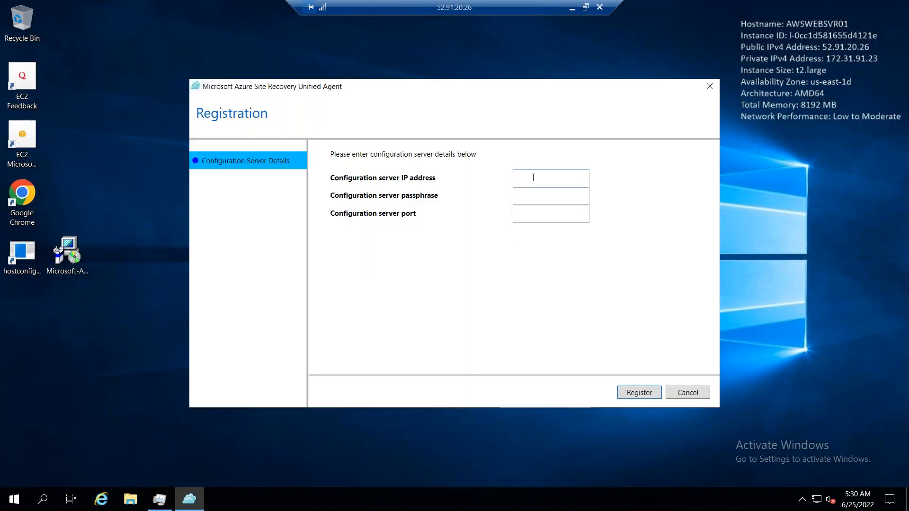
Switch to the configuration server's remote session at 54.205.15.240 and copy its IPv4 address from the command prompt's ipconfig output
{"action": "left_click", "coordinate": [585, 9]}
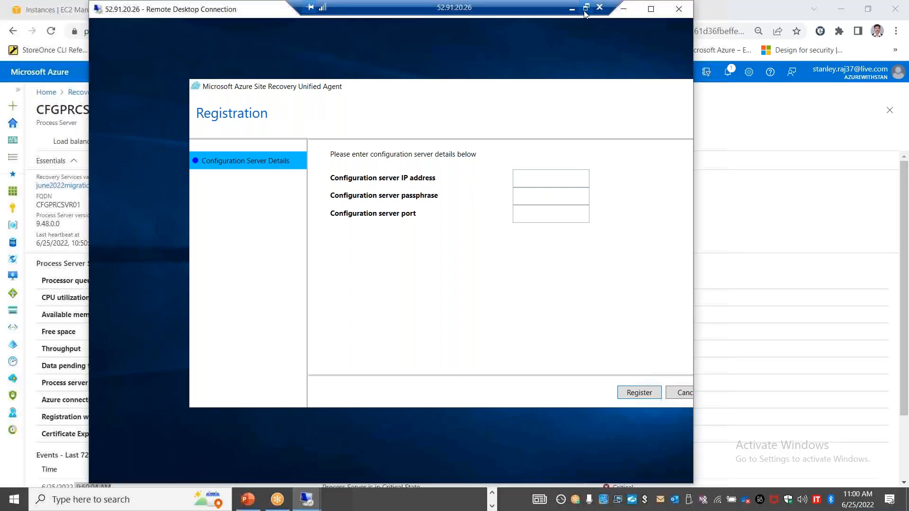
{"action": "left_click", "coordinate": [315, 498]}
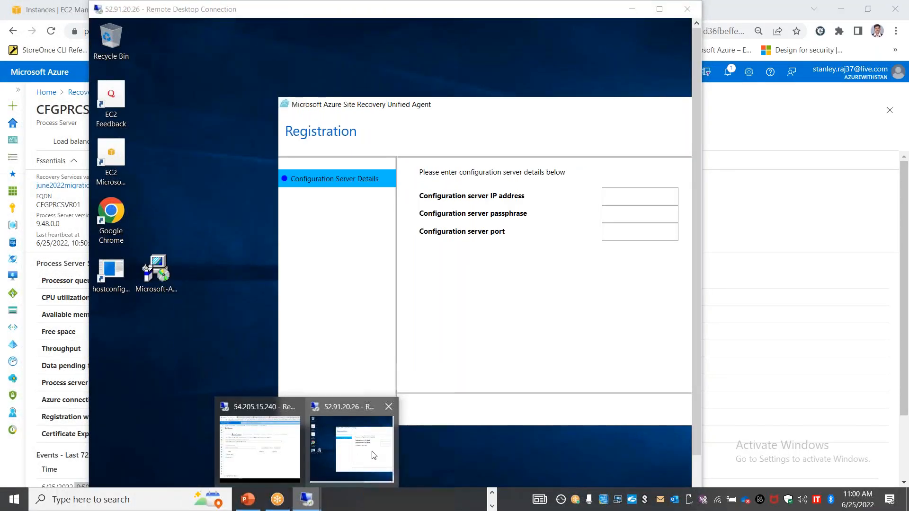
{"action": "left_click", "coordinate": [252, 465]}
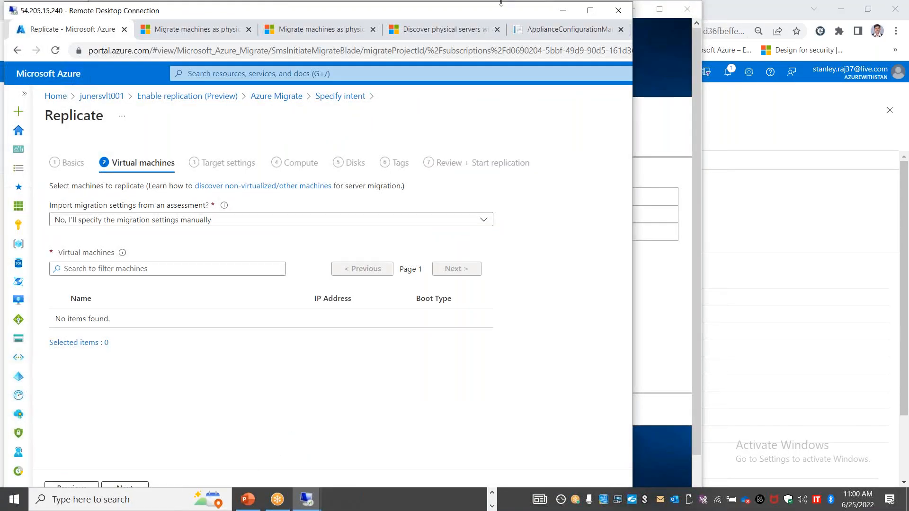
{"action": "left_click", "coordinate": [590, 10]}
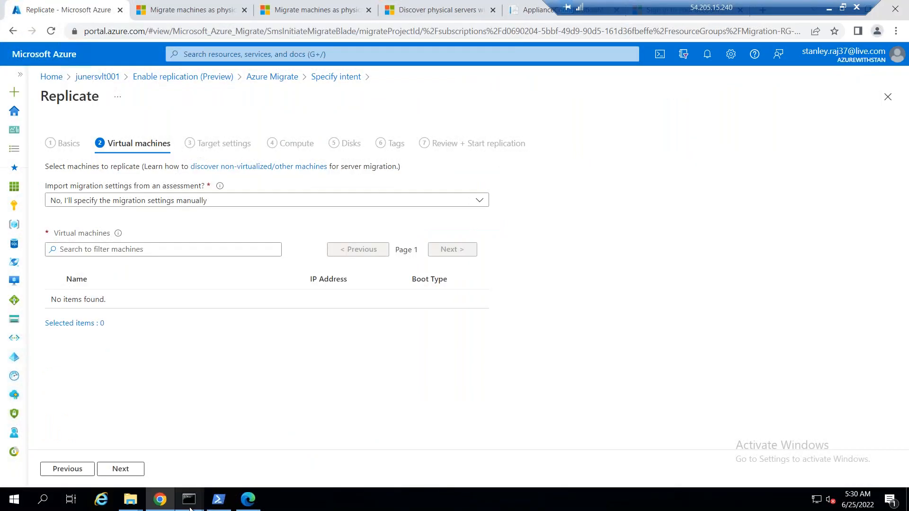
{"action": "mouse_move", "coordinate": [189, 504]}
{"action": "left_click", "coordinate": [78, 454]}
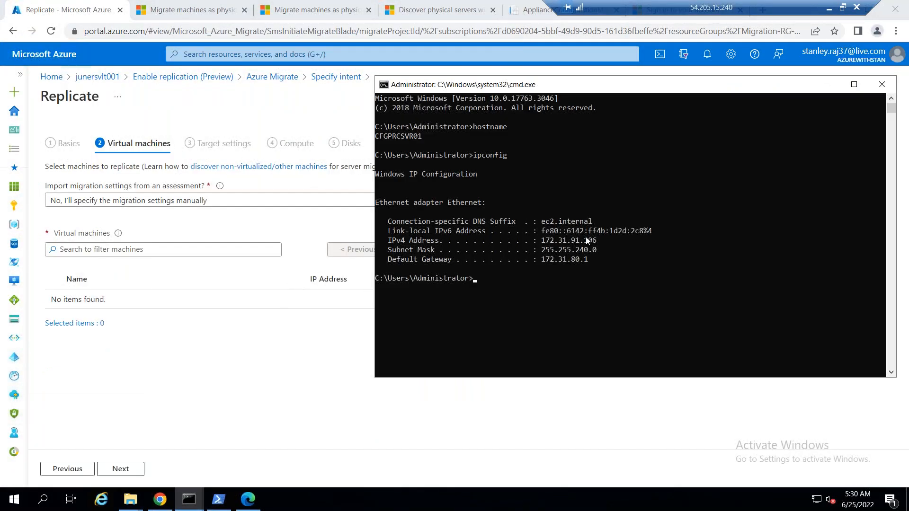
{"action": "left_click_drag", "start_coordinate": [543, 240], "coordinate": [582, 239]}
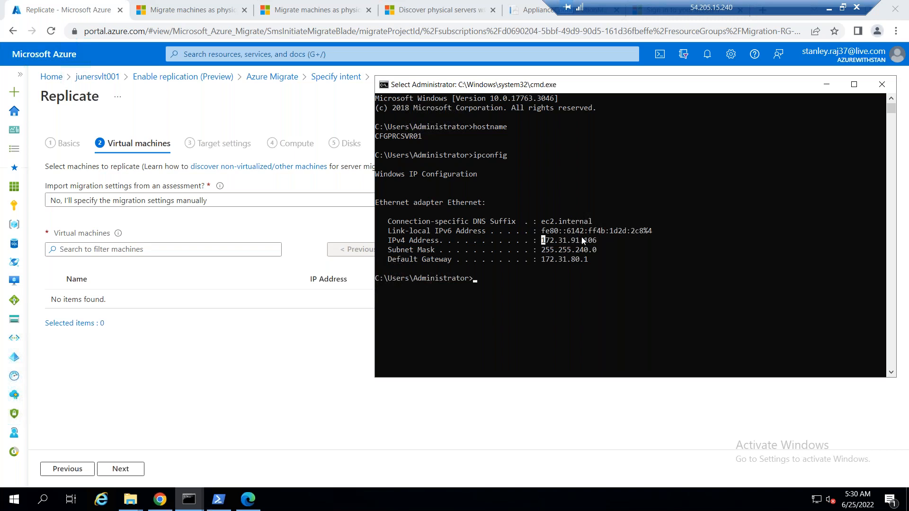
{"action": "right_click", "coordinate": [575, 242]}
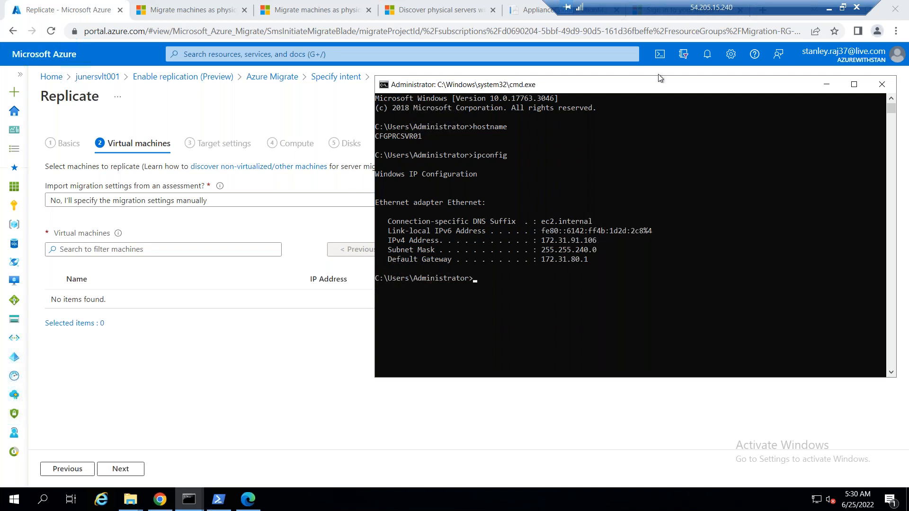
Return to the 52.91.20.26 session and enter configuration server IP address 172.31.91.106 and port 9443 in the agent registration
{"action": "left_click_drag", "start_coordinate": [673, 6], "coordinate": [351, 8]}
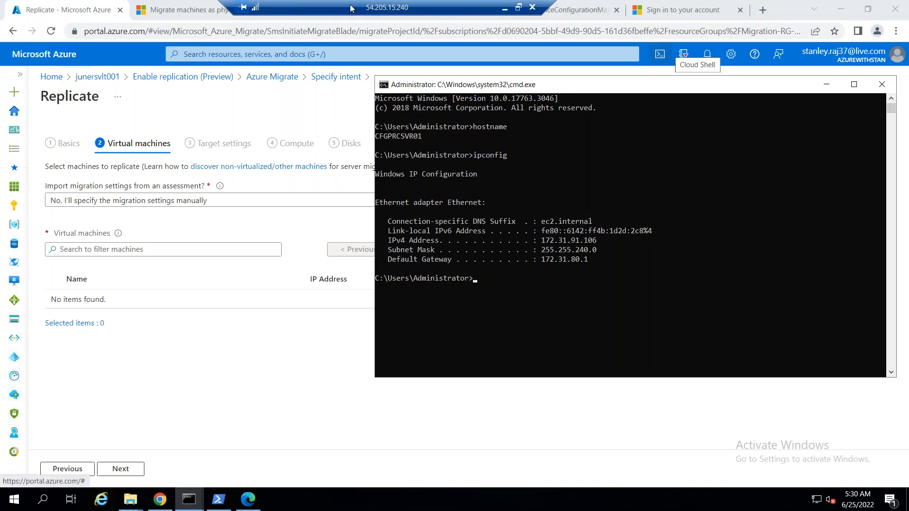
{"action": "left_click", "coordinate": [505, 8]}
{"action": "left_click", "coordinate": [613, 198]}
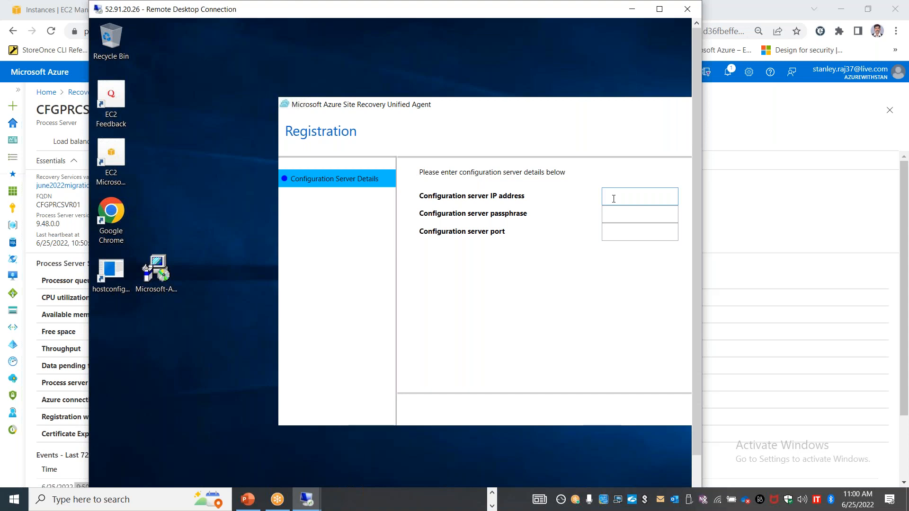
{"action": "type", "text": "172.31.91.106"}
{"action": "left_click", "coordinate": [617, 236]}
{"action": "double_click", "coordinate": [531, 14]}
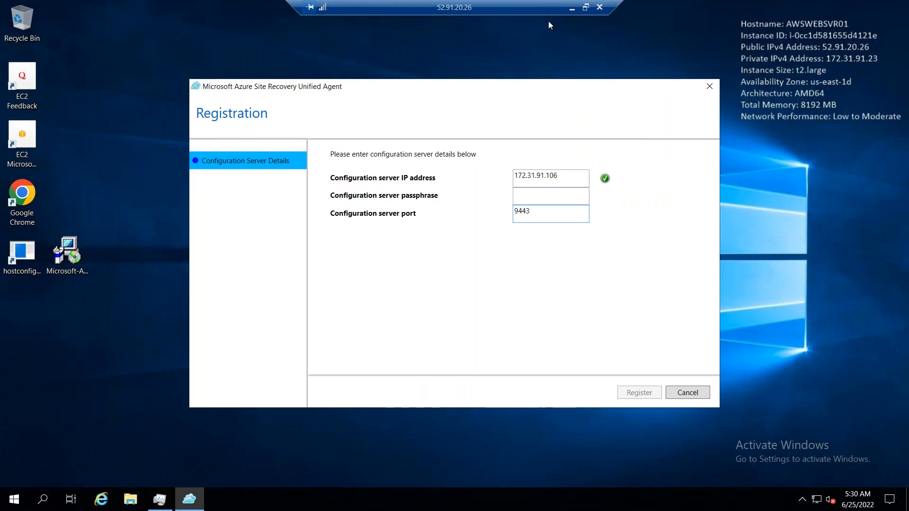
Copy the configuration server passphrase from the Notepad notes into the registration's passphrase field and try to register the agent
{"action": "left_click", "coordinate": [585, 8]}
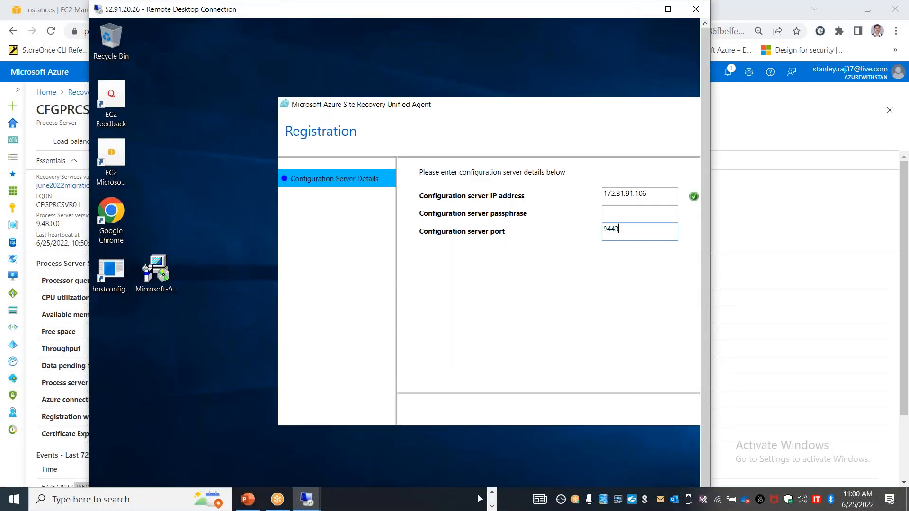
{"action": "left_click", "coordinate": [492, 492]}
{"action": "left_click", "coordinate": [387, 504]}
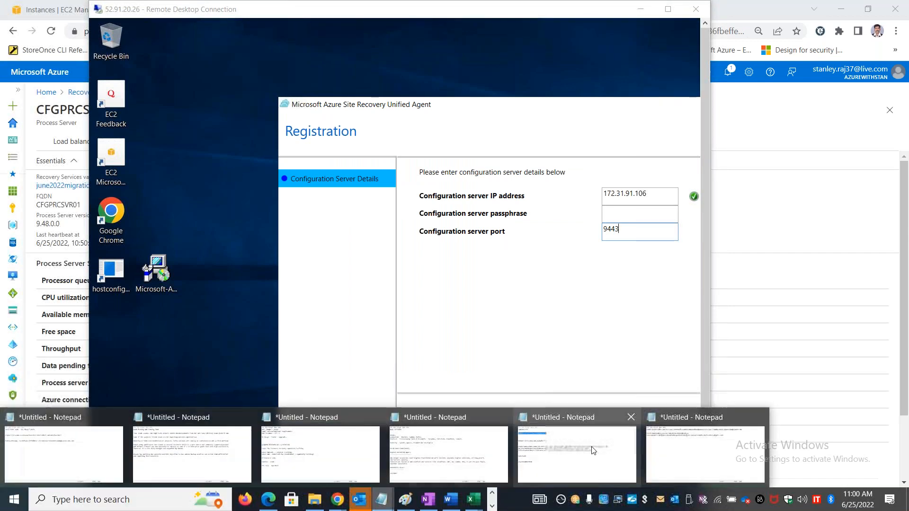
{"action": "left_click", "coordinate": [549, 474]}
{"action": "left_click_drag", "start_coordinate": [427, 411], "coordinate": [347, 411]}
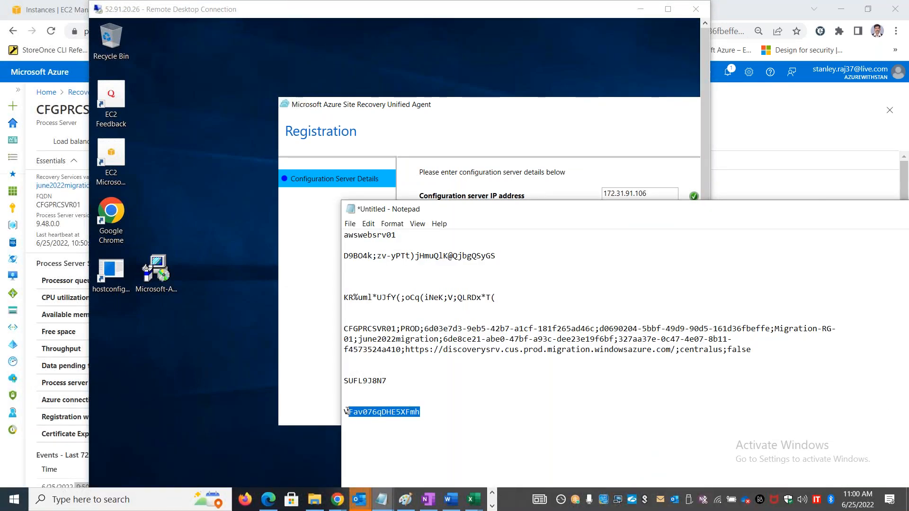
{"action": "left_click", "coordinate": [495, 140]}
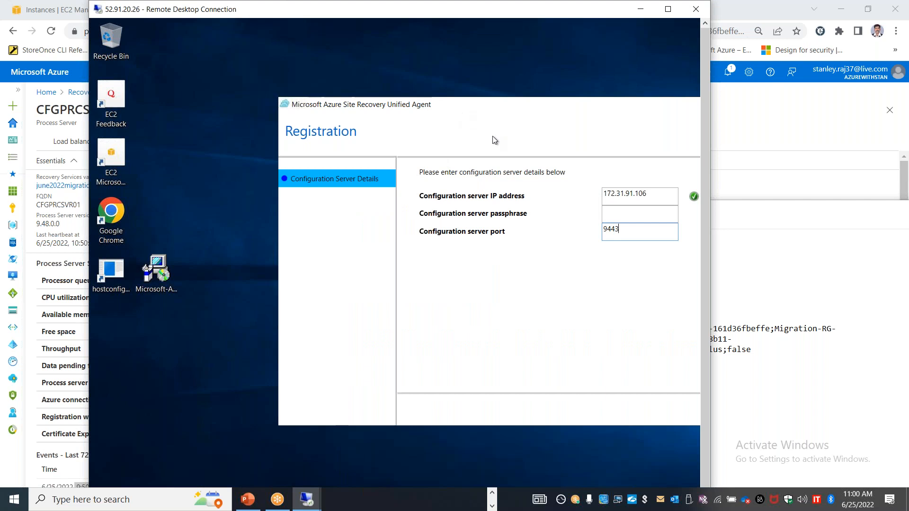
{"action": "left_click", "coordinate": [617, 213]}
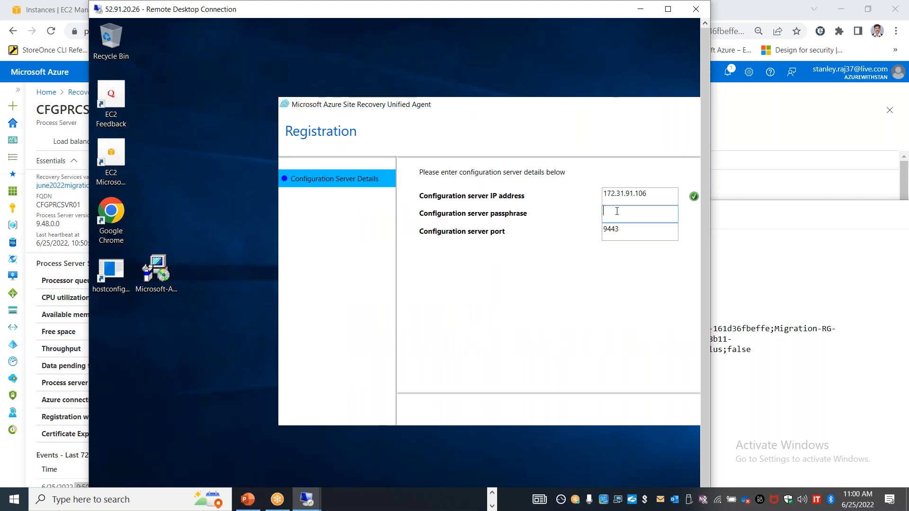
{"action": "double_click", "coordinate": [444, 14]}
{"action": "left_click", "coordinate": [641, 398]}
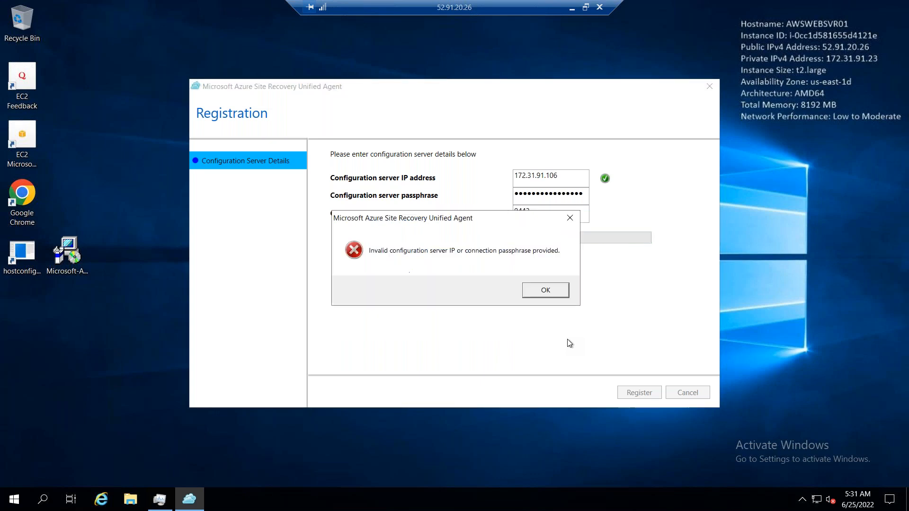
Dismiss the error, set the configuration server port to 443, register the agent again and finish the registration
{"action": "left_click", "coordinate": [545, 294]}
{"action": "left_click", "coordinate": [518, 214]}
{"action": "key", "text": "BackSpace"}
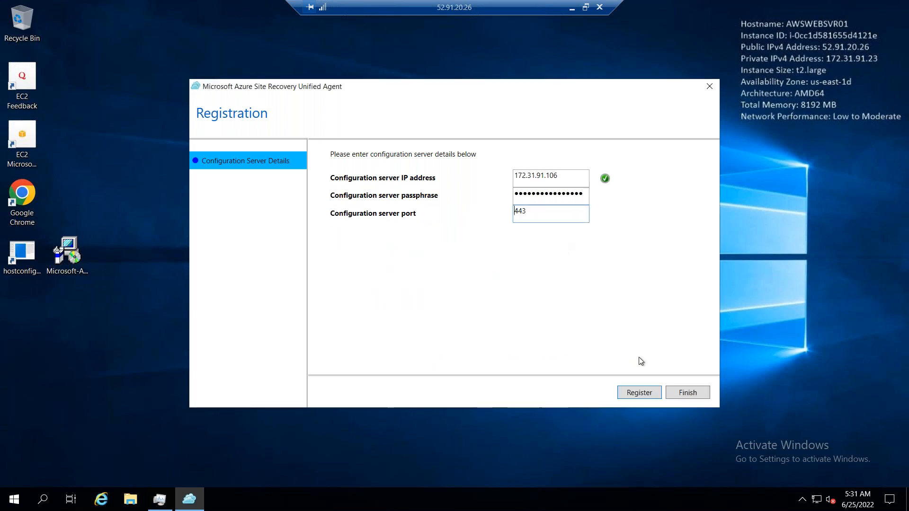
{"action": "key", "text": "Return"}
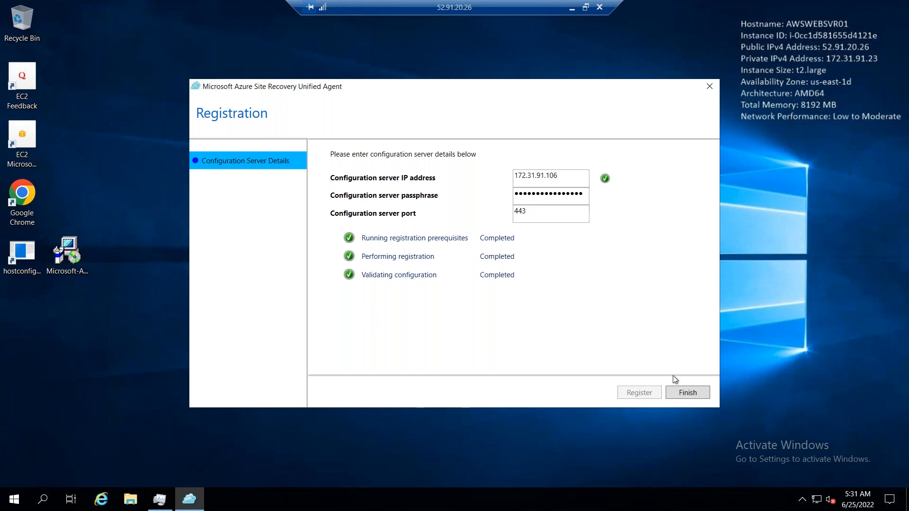
{"action": "left_click", "coordinate": [690, 393]}
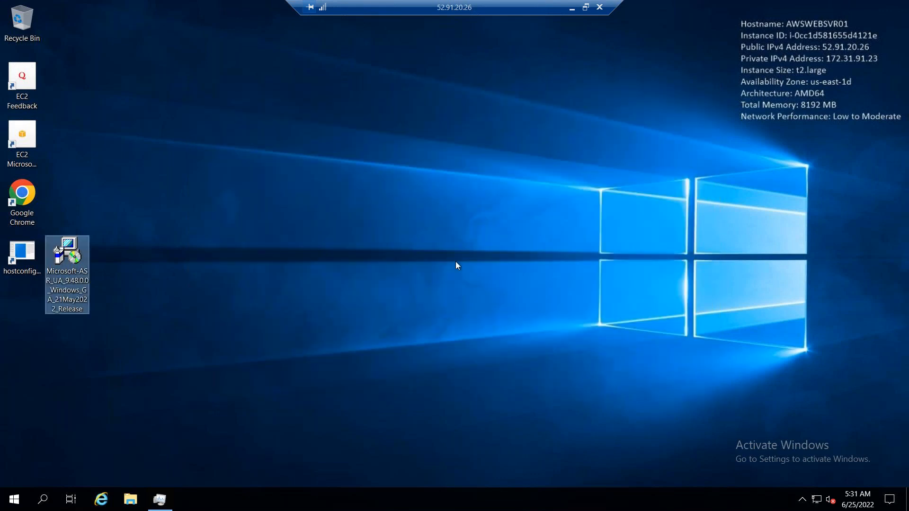
{"action": "left_click", "coordinate": [348, 306]}
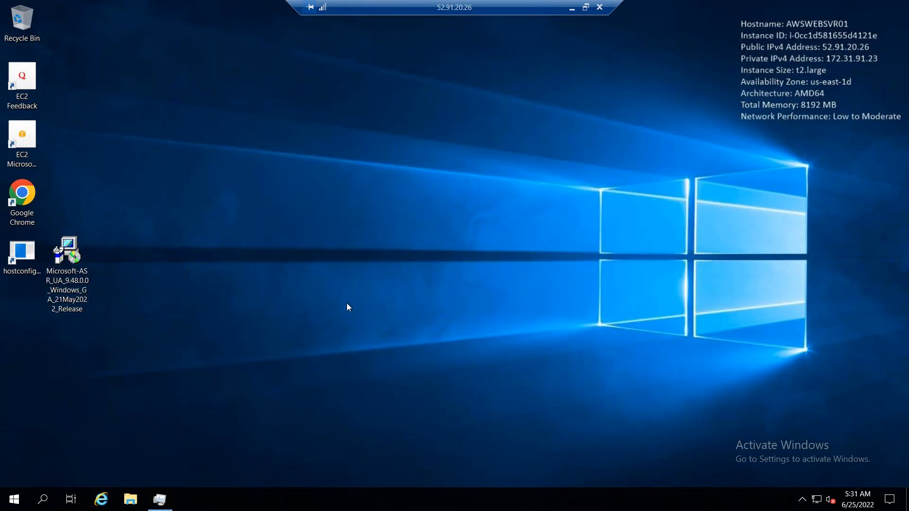
Switch to the configuration server's remote session at 54.205.15.240
{"action": "left_click", "coordinate": [572, 9]}
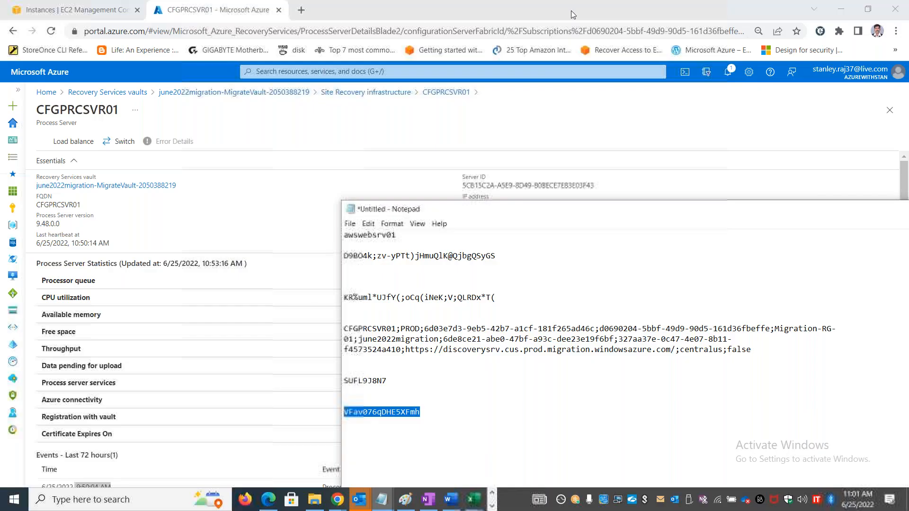
{"action": "left_click", "coordinate": [493, 506]}
{"action": "mouse_move", "coordinate": [306, 500]}
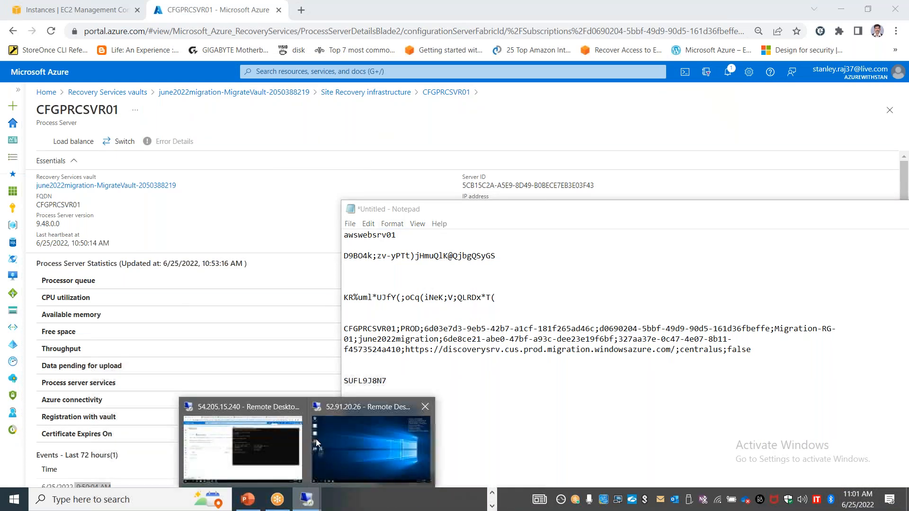
{"action": "left_click", "coordinate": [261, 408]}
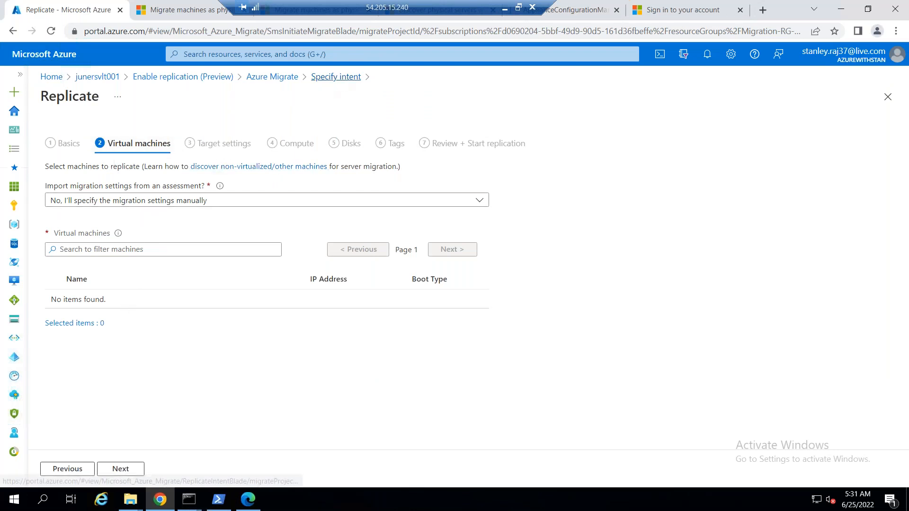
Restart the Azure VM replication wizard with Physical or other, appliance CFGPRCSVR01, guest credentials awstoazuresvc and manually specified settings to check the machine list
{"action": "left_click", "coordinate": [334, 78]}
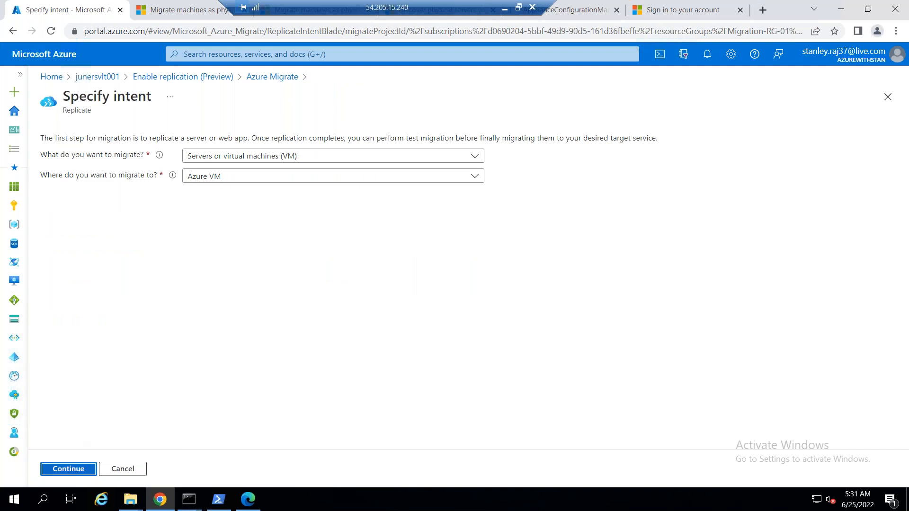
{"action": "left_click", "coordinate": [68, 468]}
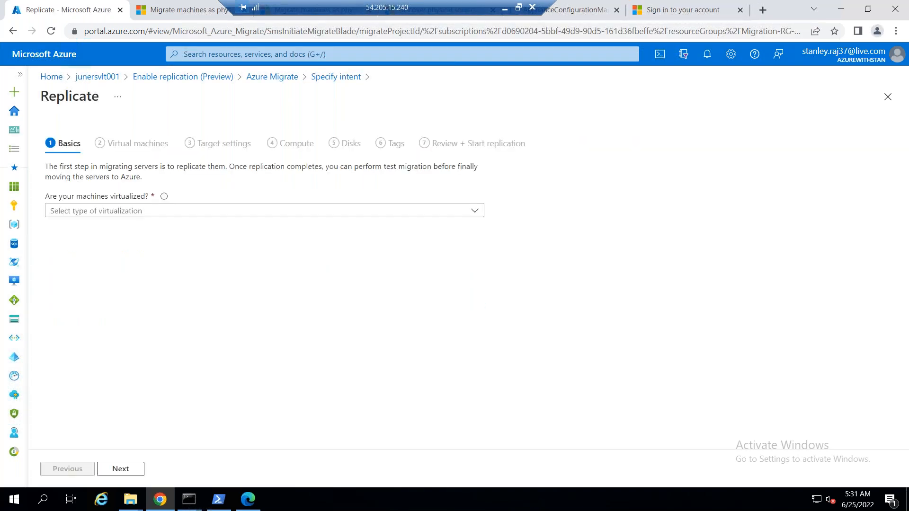
{"action": "left_click", "coordinate": [136, 211]}
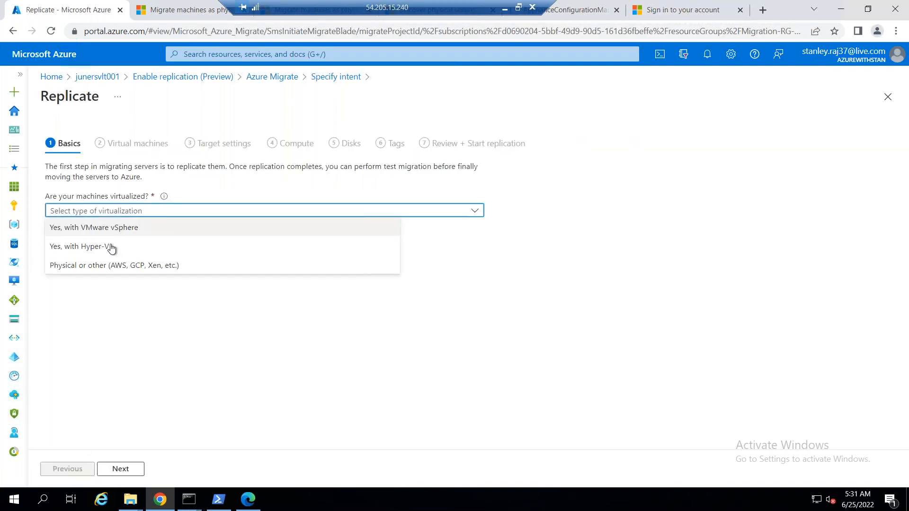
{"action": "left_click", "coordinate": [113, 265]}
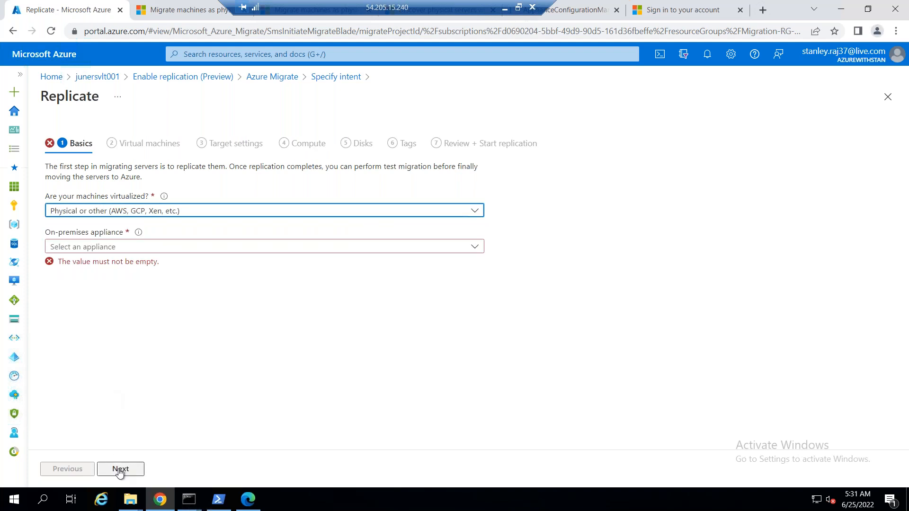
{"action": "left_click", "coordinate": [116, 248]}
{"action": "left_click", "coordinate": [118, 266]}
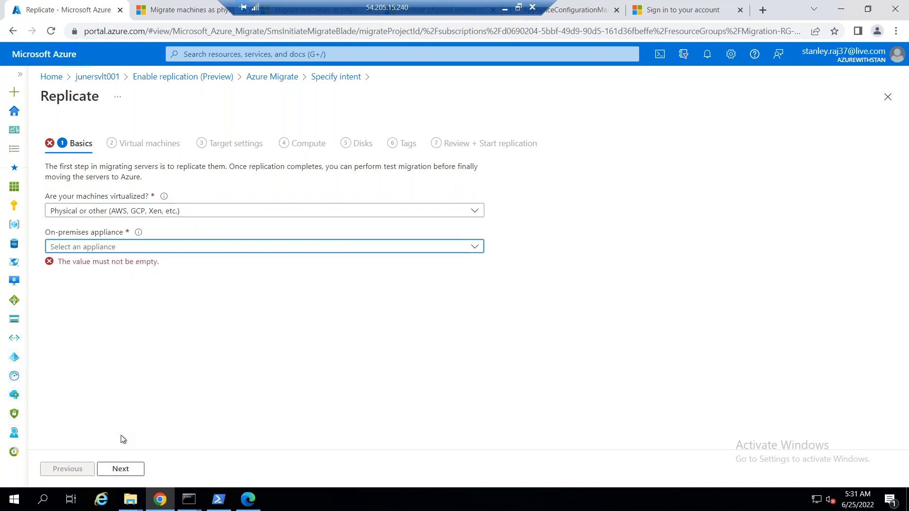
{"action": "left_click", "coordinate": [117, 320]}
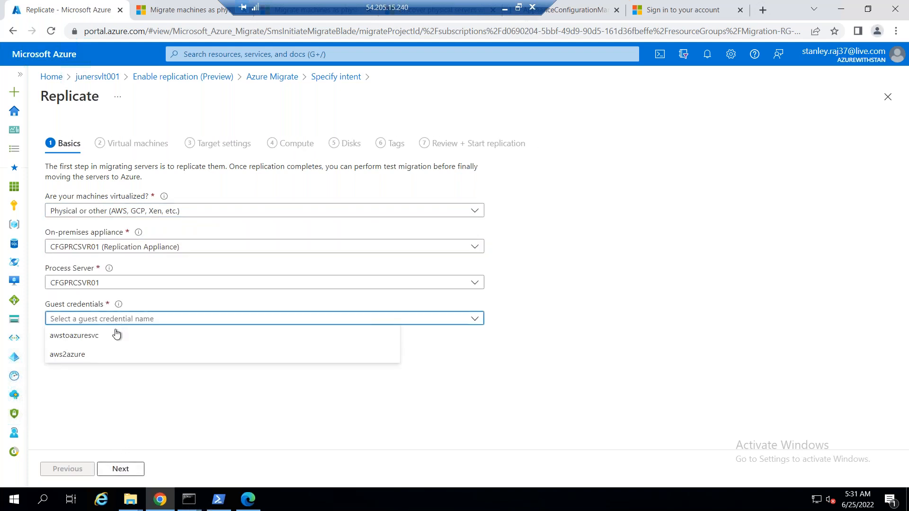
{"action": "left_click", "coordinate": [118, 337]}
{"action": "left_click", "coordinate": [120, 469]}
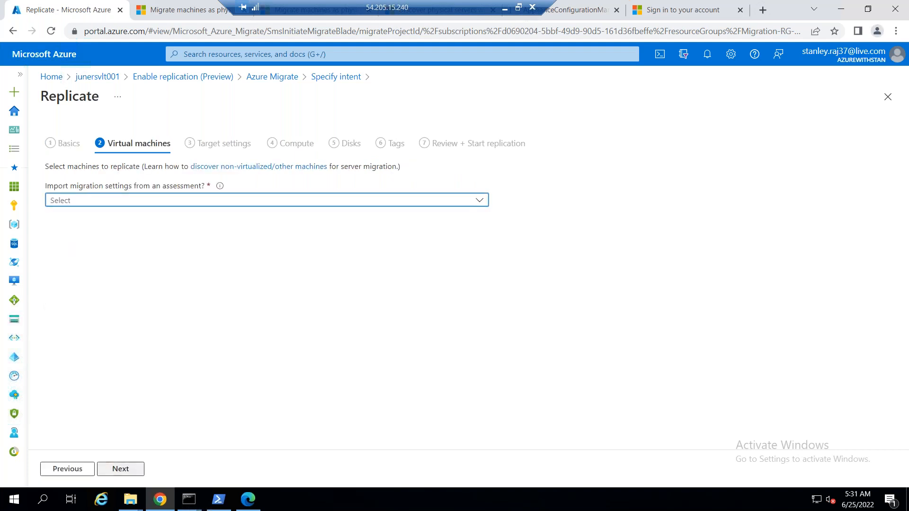
{"action": "left_click", "coordinate": [118, 196]}
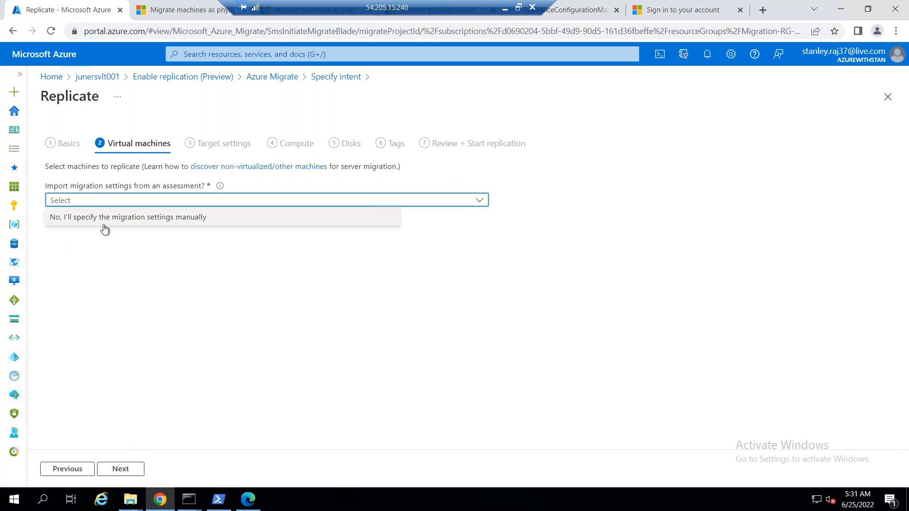
{"action": "left_click", "coordinate": [104, 220]}
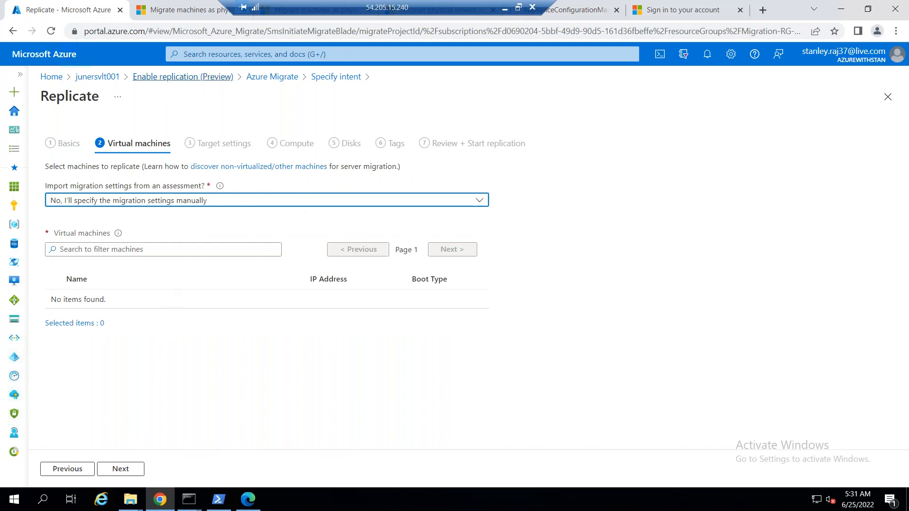
Leave the replication wizard and check the replicated items and overview of the junersvlt001 vault
{"action": "left_click", "coordinate": [182, 77]}
{"action": "left_click", "coordinate": [118, 77]}
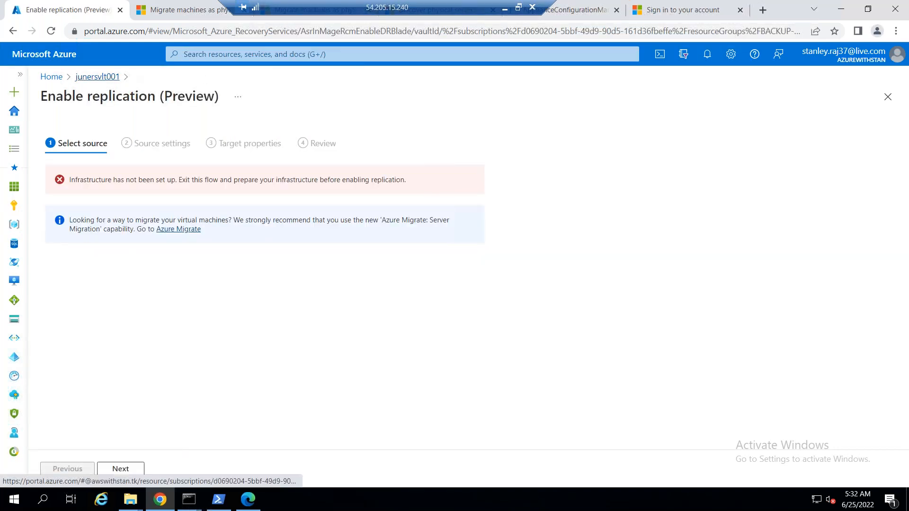
{"action": "left_click", "coordinate": [219, 134]}
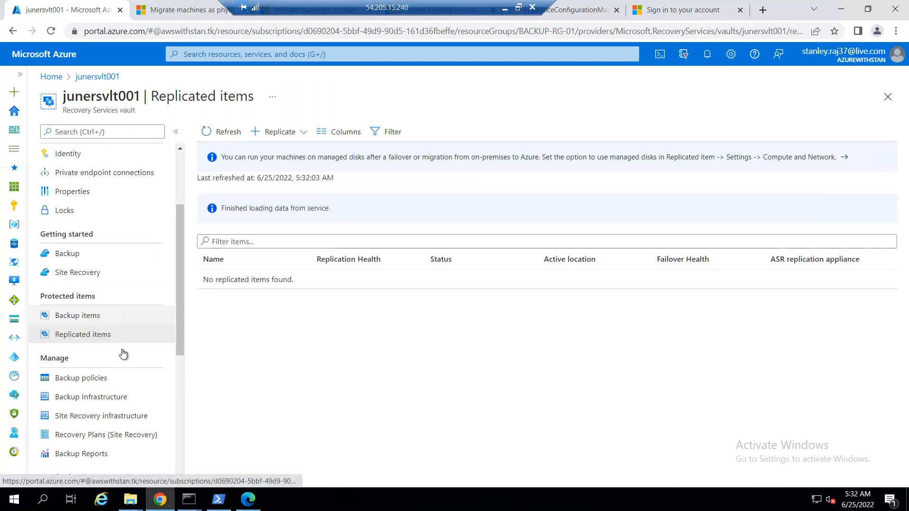
{"action": "scroll", "coordinate": [145, 396], "scroll_direction": "down", "scroll_amount": 1}
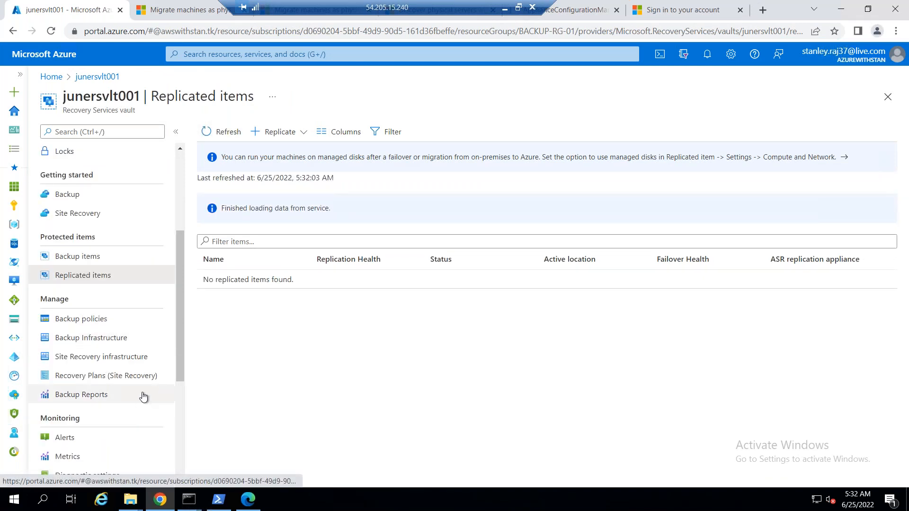
{"action": "scroll", "coordinate": [124, 340], "scroll_direction": "up", "scroll_amount": 3}
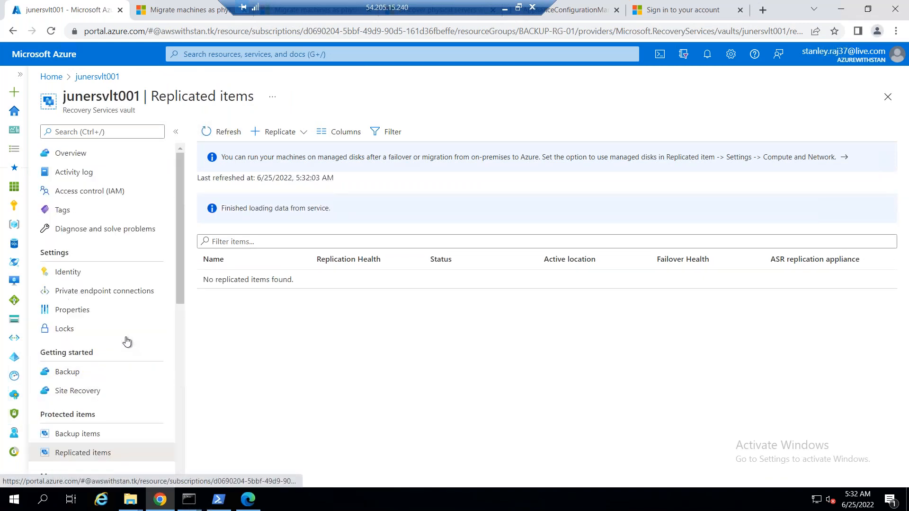
{"action": "left_click", "coordinate": [95, 153]}
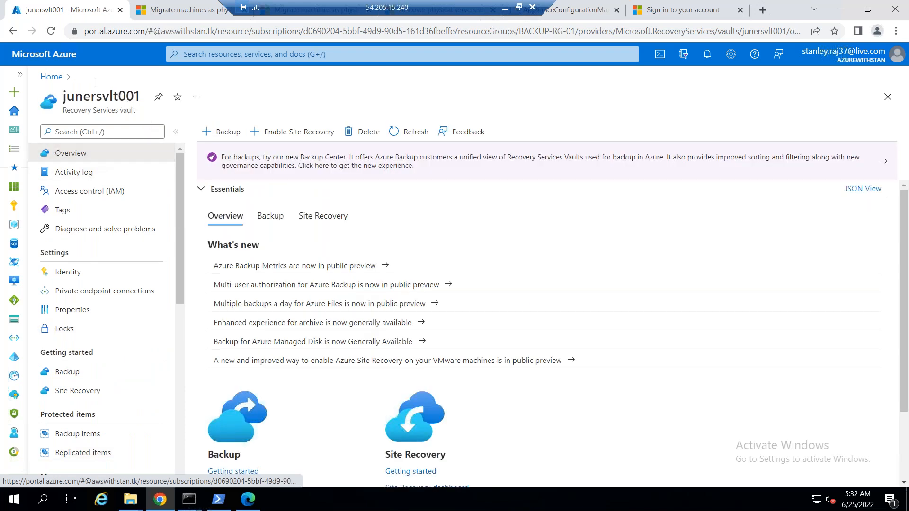
{"action": "left_click", "coordinate": [51, 77]}
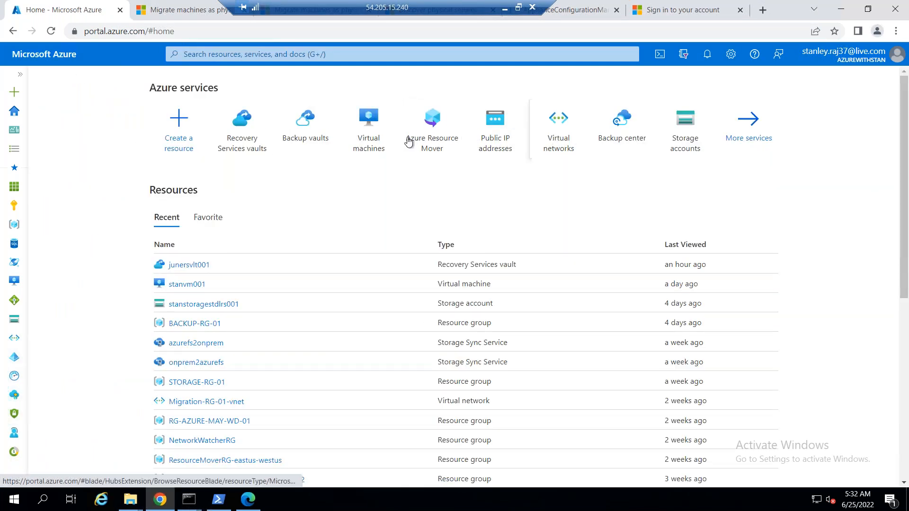
{"action": "left_click", "coordinate": [241, 129]}
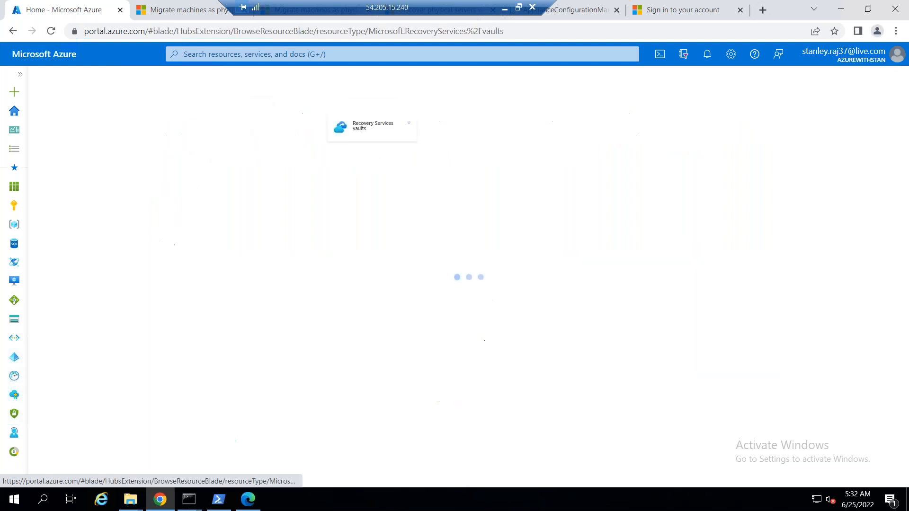
{"action": "left_click", "coordinate": [149, 226]}
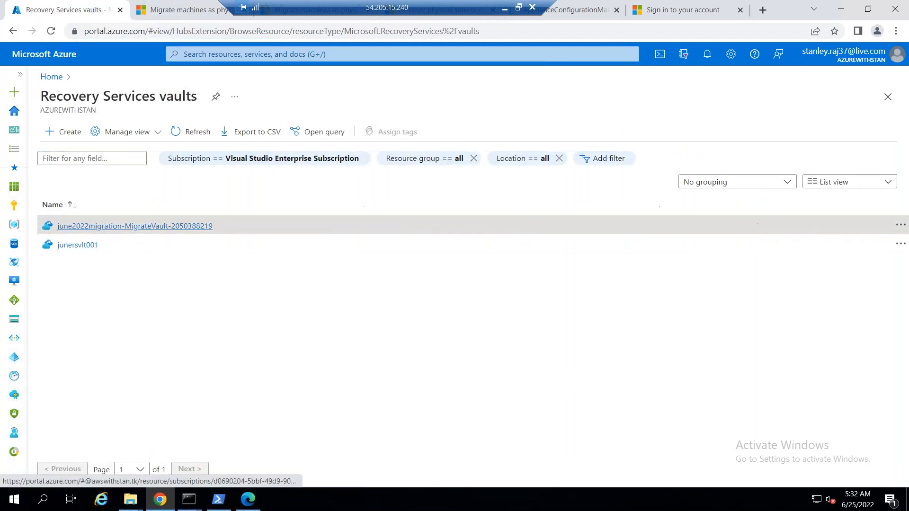
{"action": "left_click", "coordinate": [193, 97]}
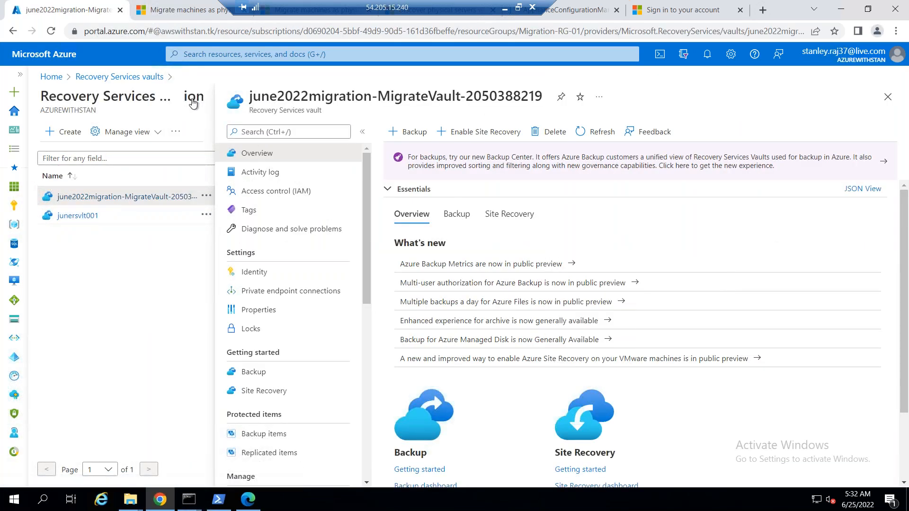
{"action": "scroll", "coordinate": [118, 436], "scroll_direction": "down", "scroll_amount": 1}
{"action": "left_click", "coordinate": [126, 395]}
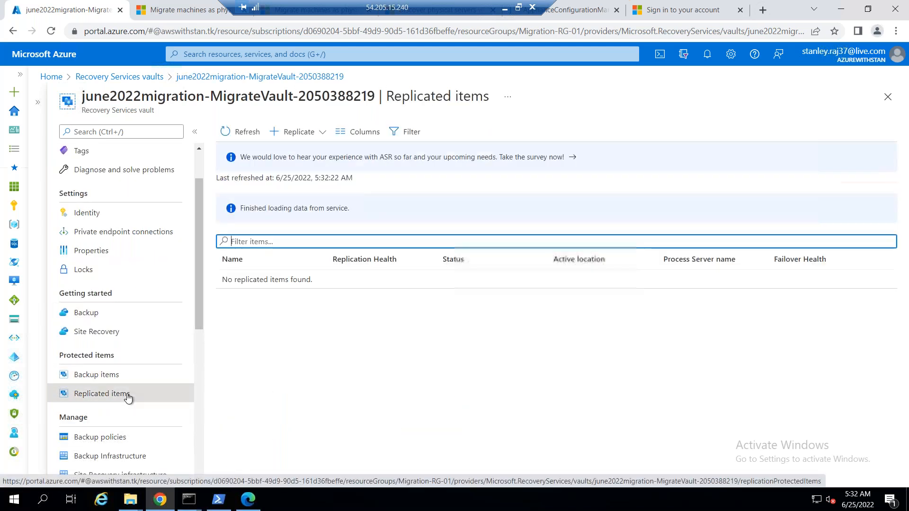
Review the migration vault's overview and Site Recovery options, and recheck its replicated items
{"action": "scroll", "coordinate": [142, 395], "scroll_direction": "down", "scroll_amount": 4}
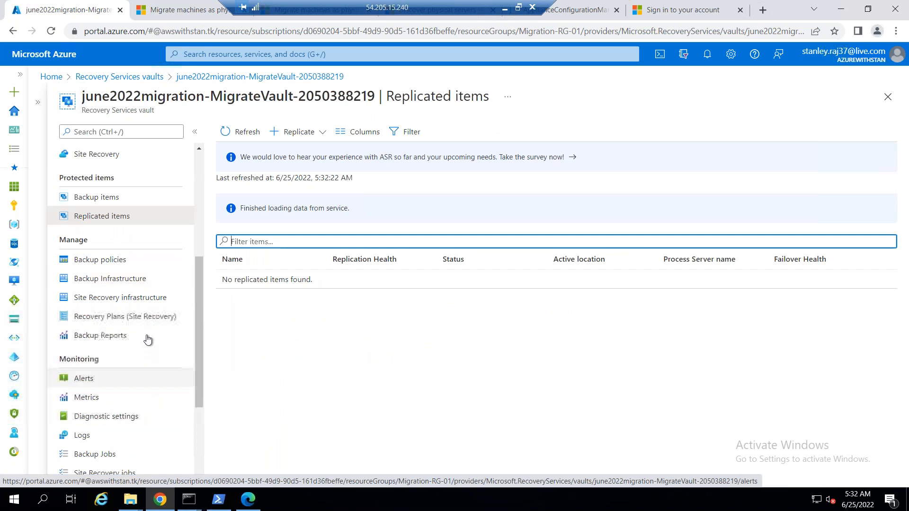
{"action": "scroll", "coordinate": [144, 331], "scroll_direction": "up", "scroll_amount": 5}
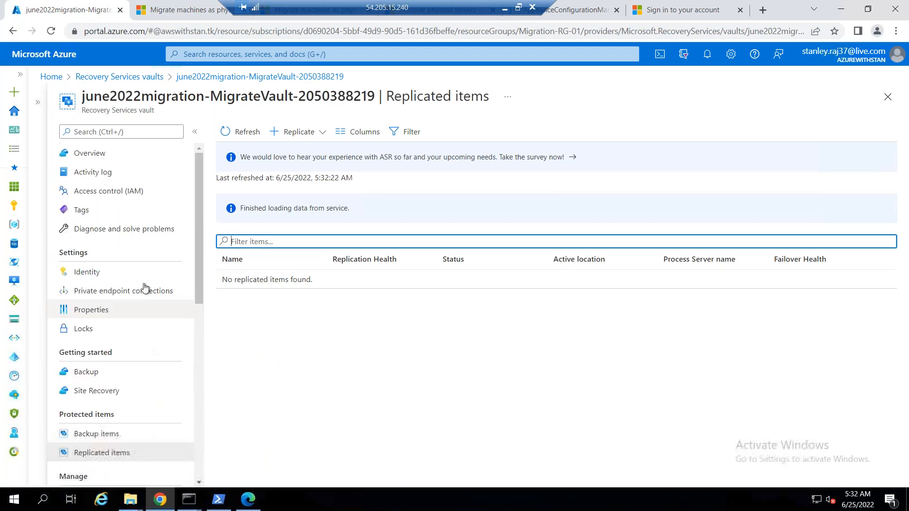
{"action": "left_click", "coordinate": [136, 161]}
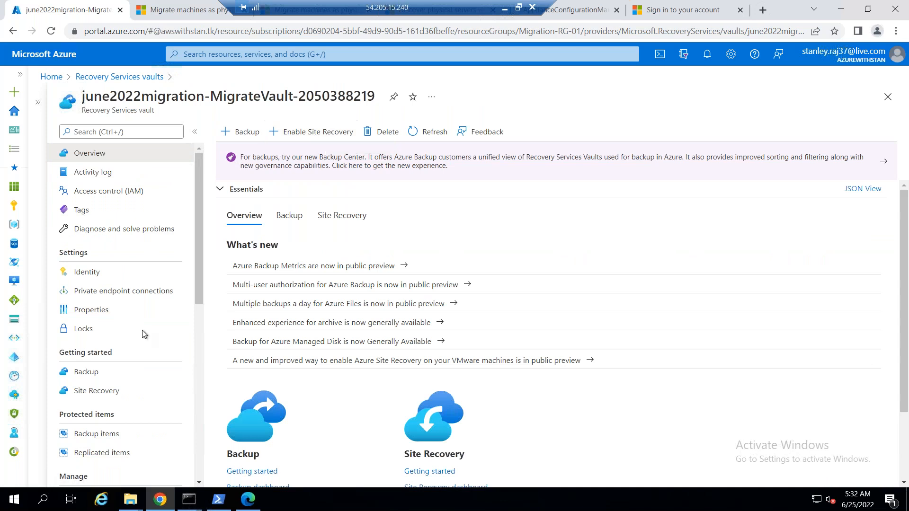
{"action": "left_click", "coordinate": [126, 394]}
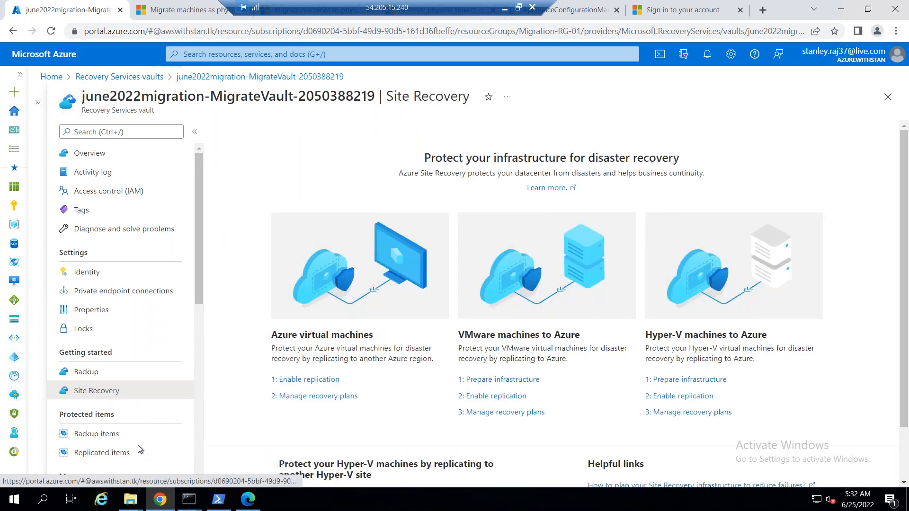
{"action": "left_click", "coordinate": [138, 450]}
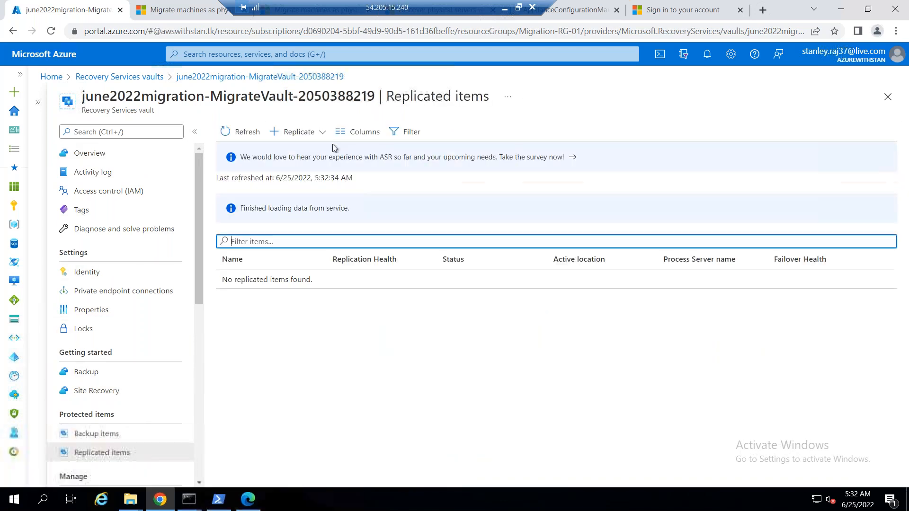
Start replicating VMware and physical machines to Azure, with Physical Machines as source type and CFGPRCSVR01 as both configuration and process server
{"action": "left_click", "coordinate": [298, 131]}
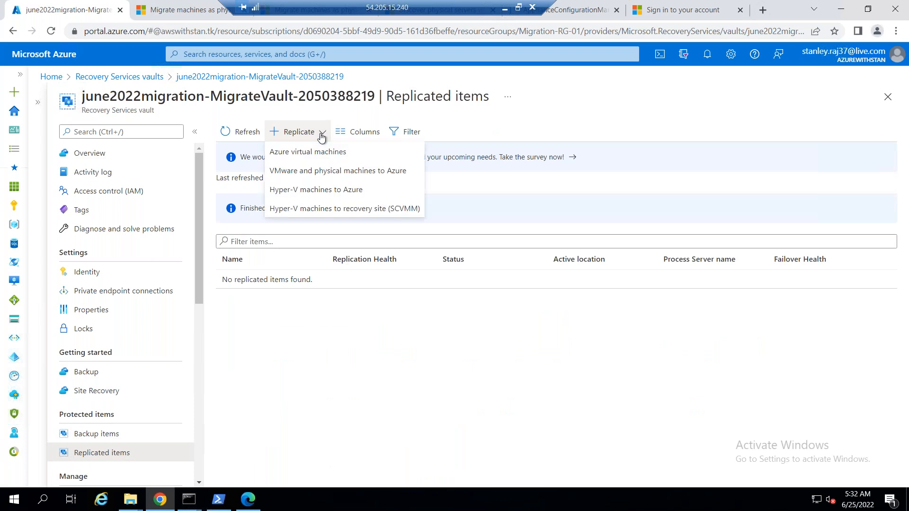
{"action": "left_click", "coordinate": [311, 170]}
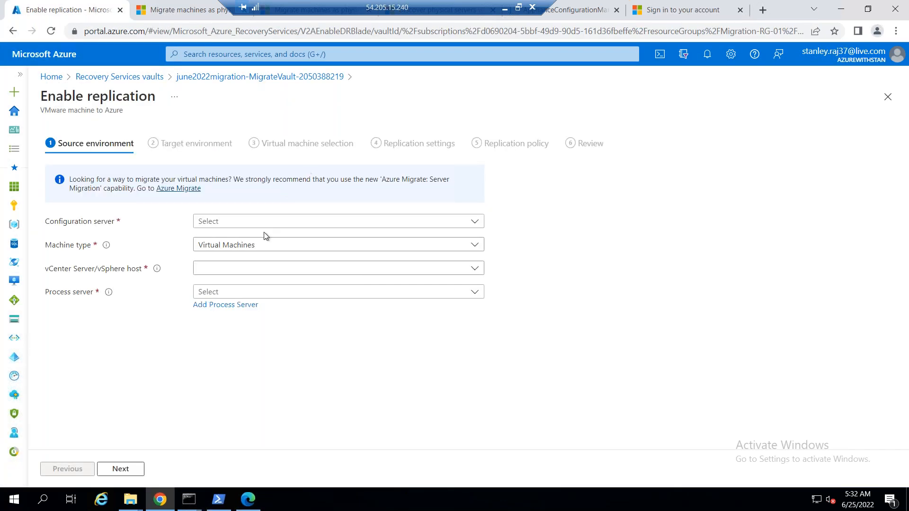
{"action": "left_click", "coordinate": [261, 221]}
{"action": "left_click", "coordinate": [253, 237]}
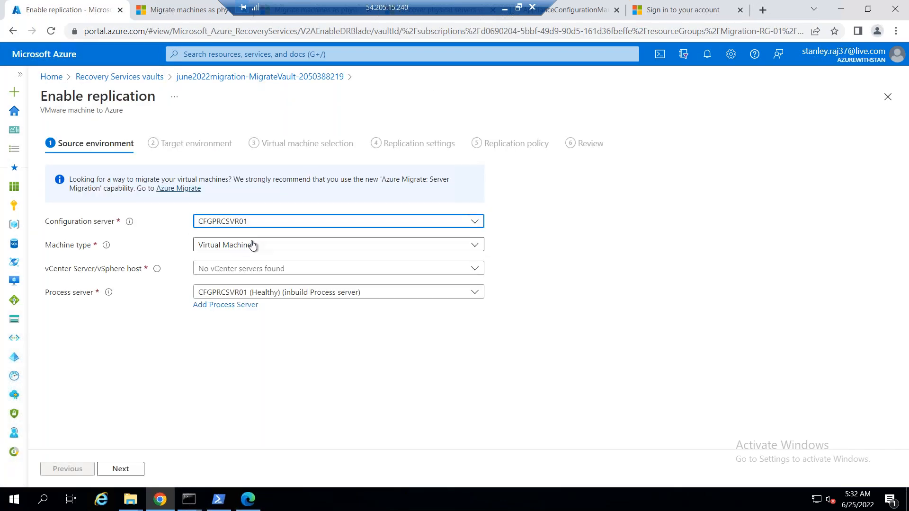
{"action": "left_click", "coordinate": [264, 246]}
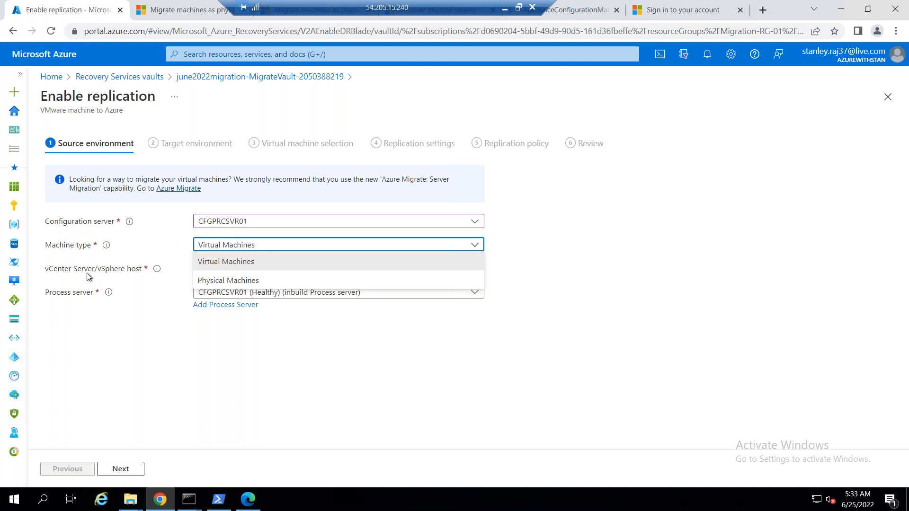
{"action": "left_click", "coordinate": [253, 281]}
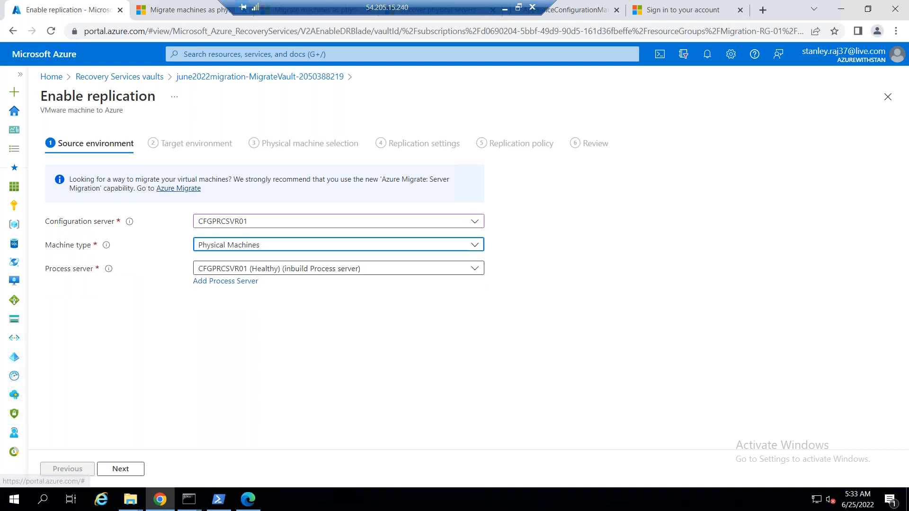
{"action": "left_click", "coordinate": [292, 269]}
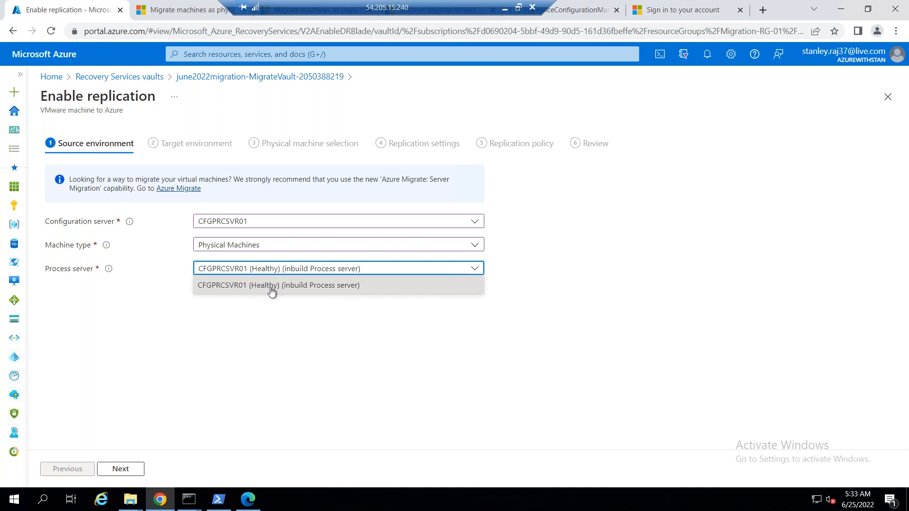
{"action": "left_click", "coordinate": [350, 286]}
{"action": "left_click", "coordinate": [112, 474]}
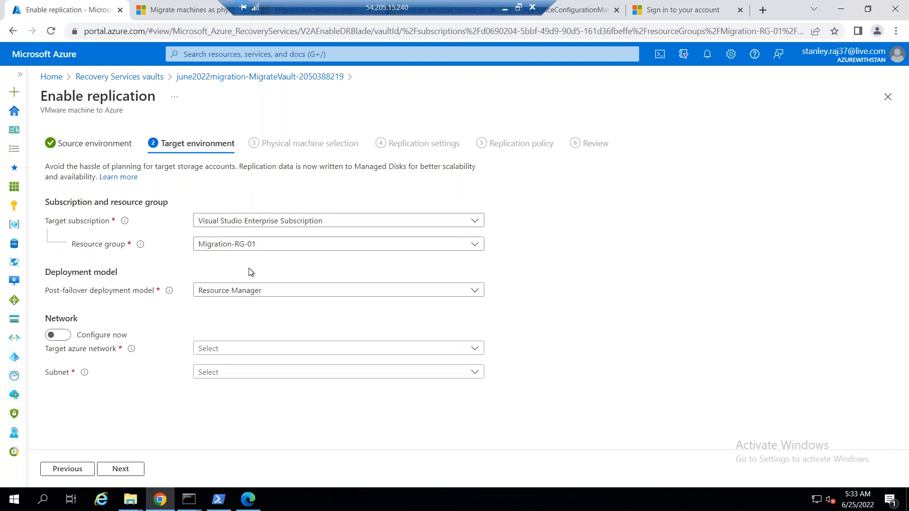
Set the target Azure network to STORAGE-RG-01-vnet, keep the other target environment settings, and continue to physical machine selection
{"action": "left_click", "coordinate": [253, 221]}
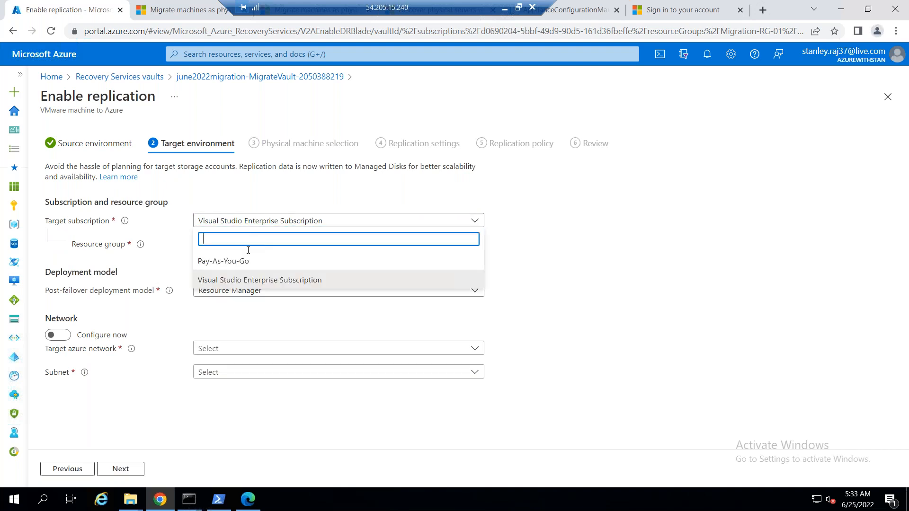
{"action": "left_click", "coordinate": [504, 271]}
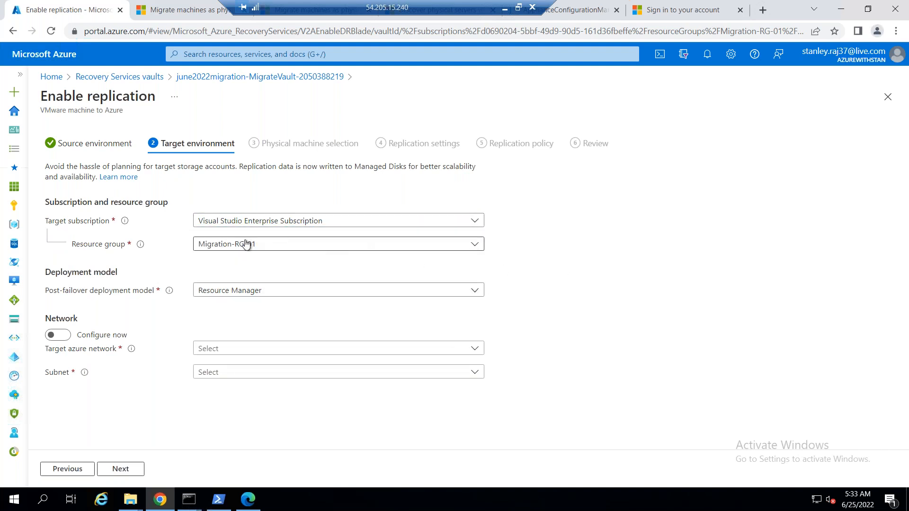
{"action": "left_click", "coordinate": [242, 354]}
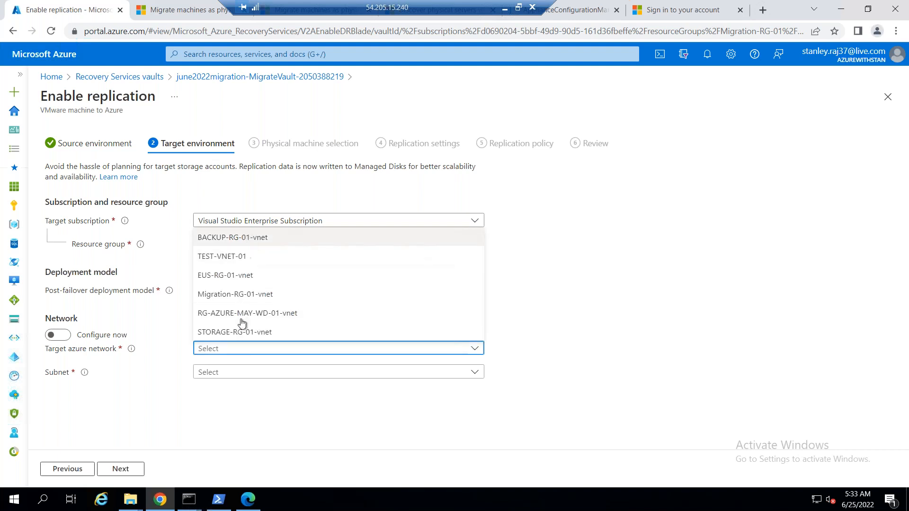
{"action": "left_click", "coordinate": [249, 333]}
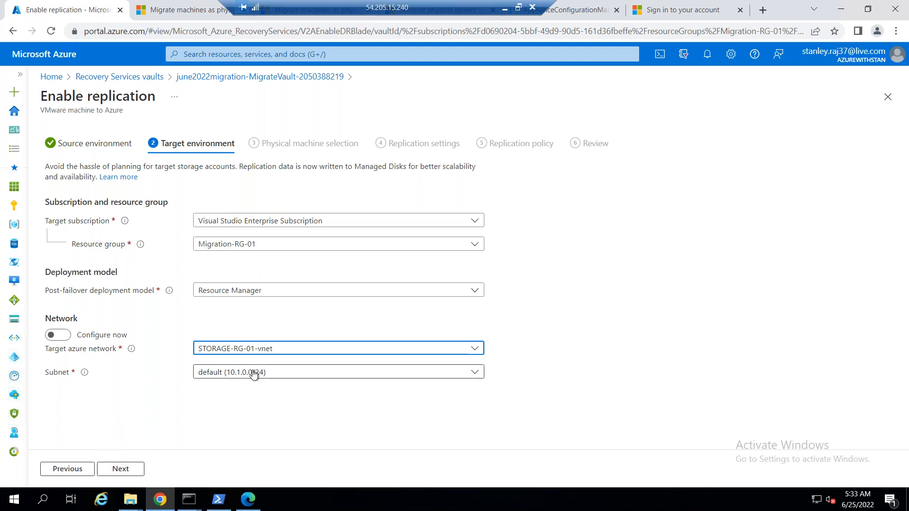
{"action": "left_click", "coordinate": [128, 468]}
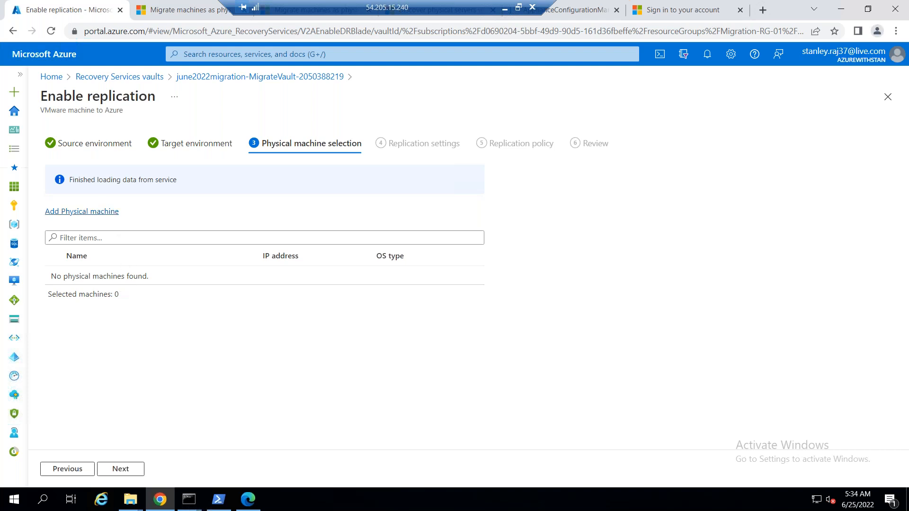
Start adding a physical machine, and look up the web server's hostname and IP configuration from a command prompt in the 52.91.20.26 remote session
{"action": "left_click", "coordinate": [97, 213]}
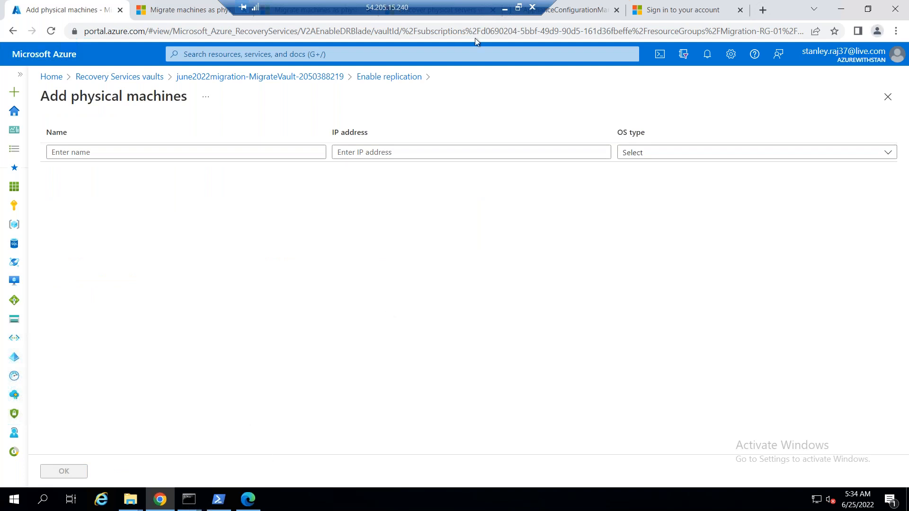
{"action": "left_click", "coordinate": [519, 8]}
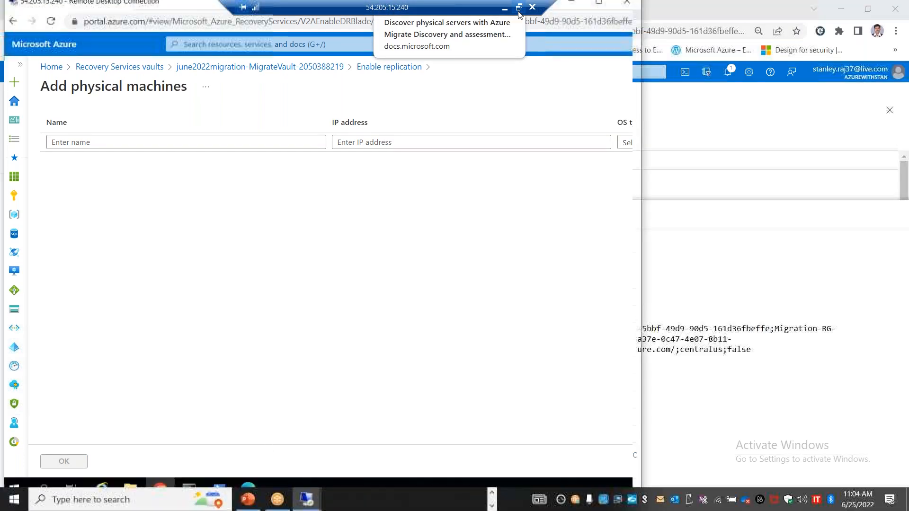
{"action": "mouse_move", "coordinate": [314, 504]}
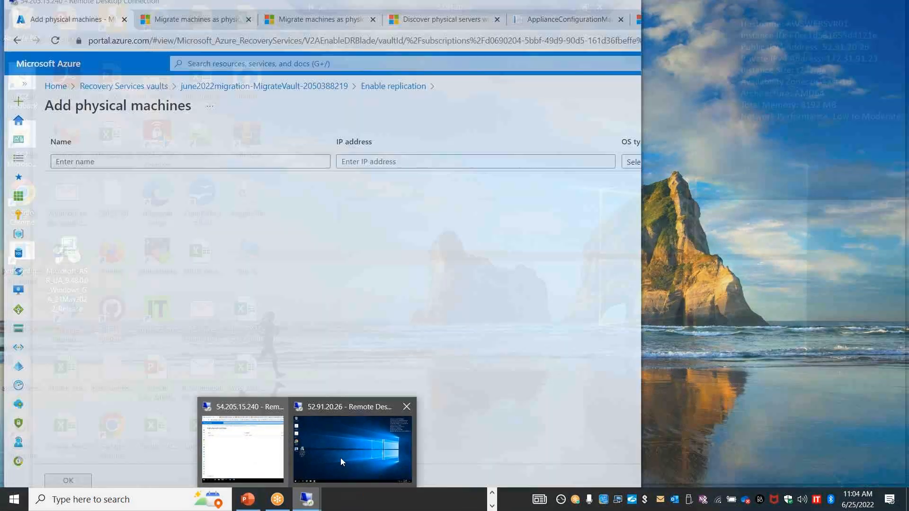
{"action": "left_click", "coordinate": [341, 461]}
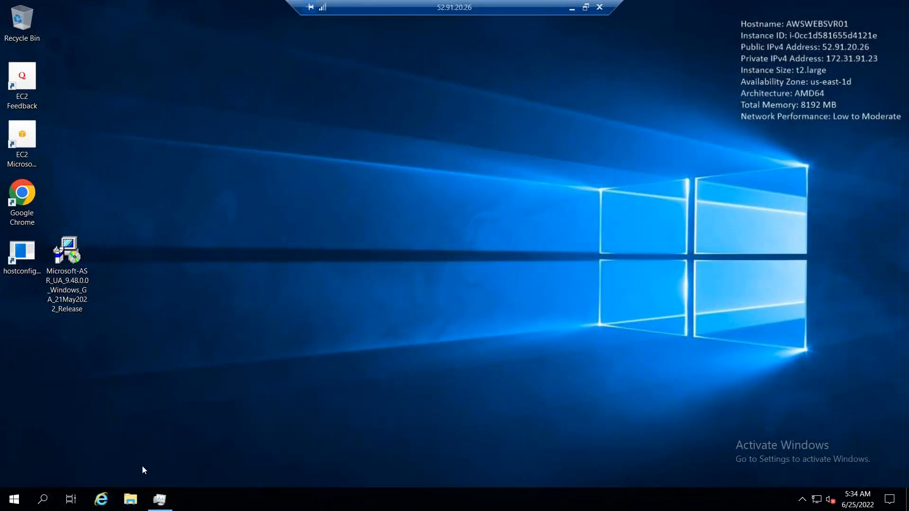
{"action": "right_click", "coordinate": [15, 499]}
{"action": "left_click", "coordinate": [84, 442]}
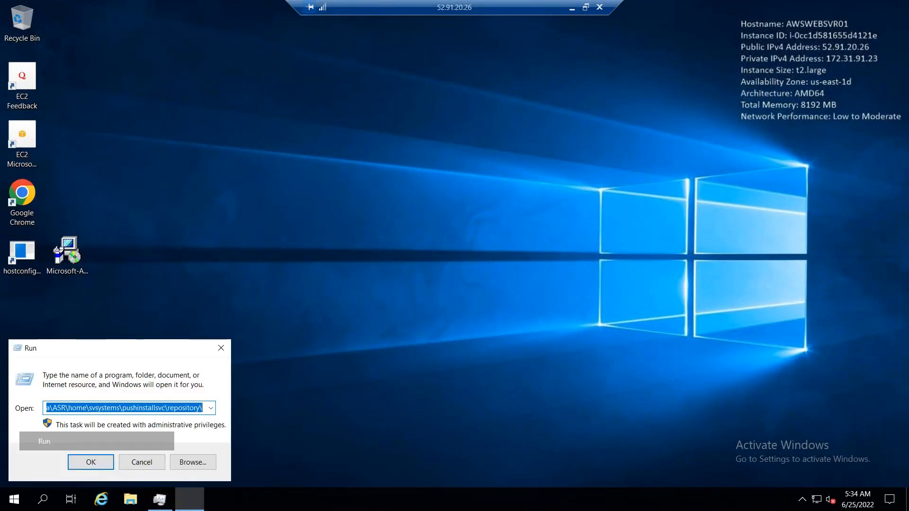
{"action": "type", "text": "hostname"}
{"action": "key", "text": "Return"}
{"action": "type", "text": "ipconfig"}
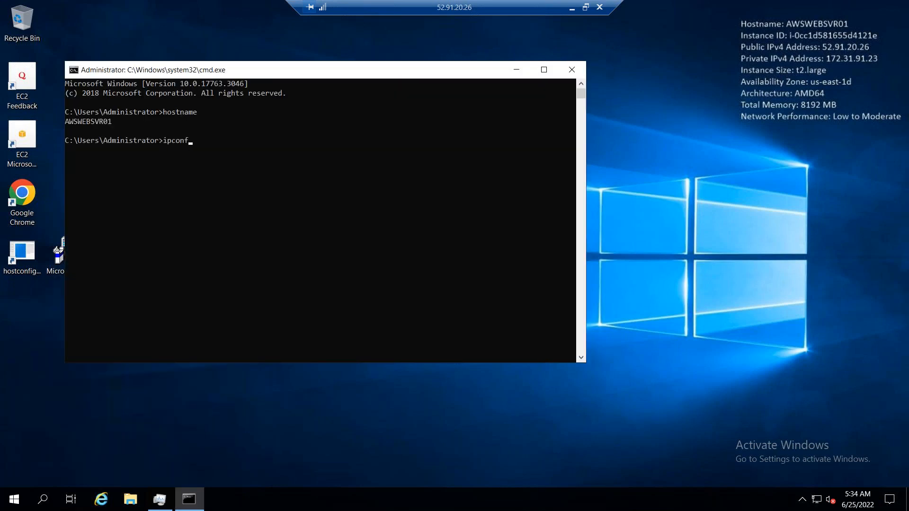
{"action": "key", "text": "Return"}
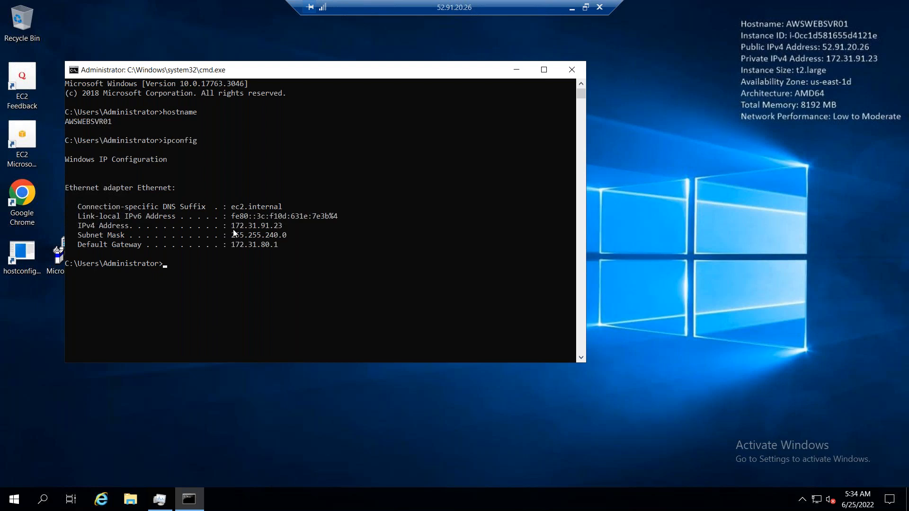
Copy the web server's IPv4 address 172.31.91.23 into the new physical machine's IP address in the 54.205.15.240 session
{"action": "left_click", "coordinate": [233, 227]}
{"action": "left_click_drag", "start_coordinate": [278, 228], "coordinate": [279, 228]}
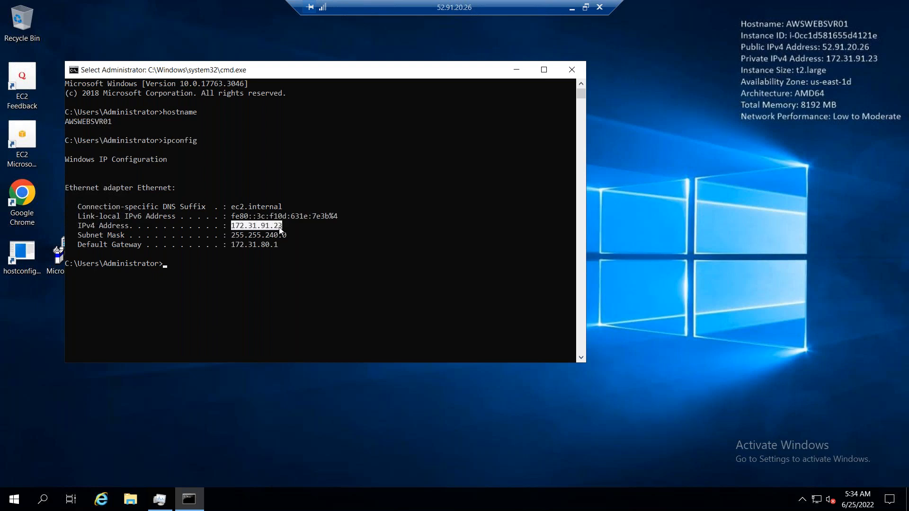
{"action": "right_click", "coordinate": [280, 226]}
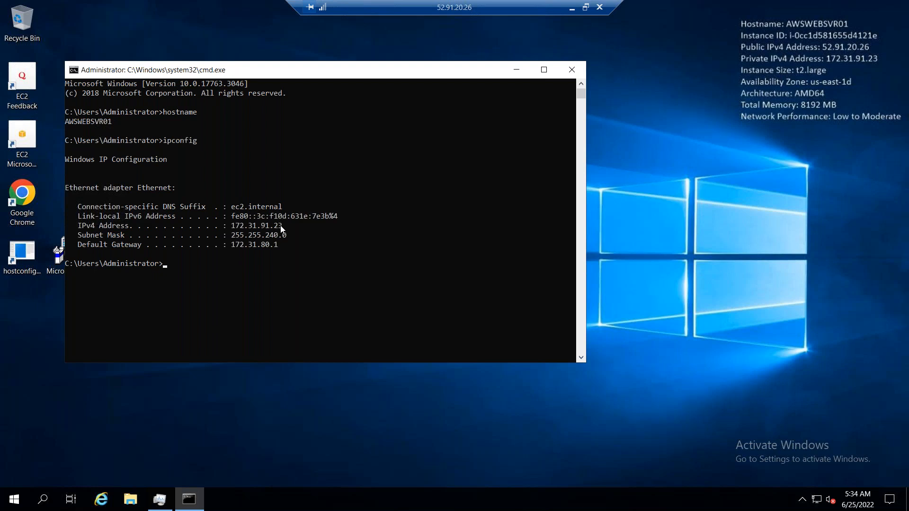
{"action": "left_click", "coordinate": [571, 8]}
{"action": "left_click", "coordinate": [371, 160]}
{"action": "type", "text": "172.31.91.23"}
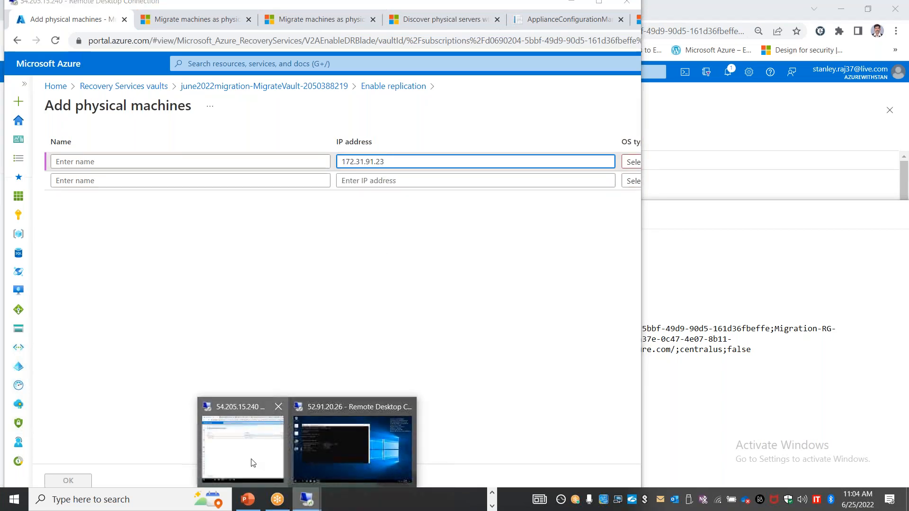
Copy the hostname AWSWEBSVR01 from the web server's session into the new physical machine's name
{"action": "mouse_move", "coordinate": [307, 500]}
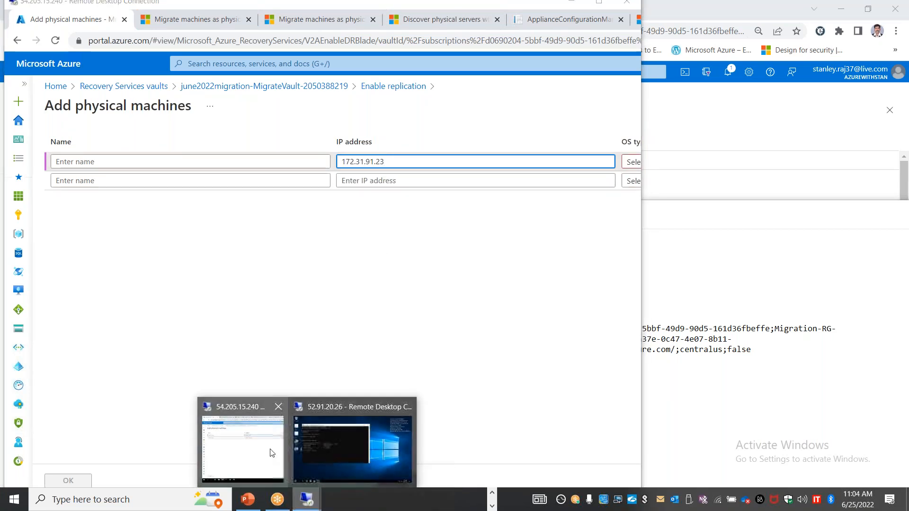
{"action": "left_click", "coordinate": [339, 459]}
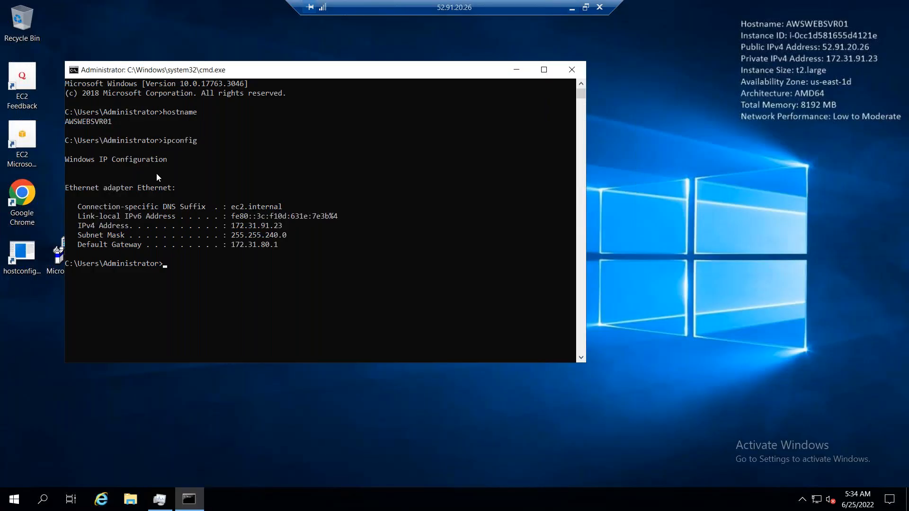
{"action": "double_click", "coordinate": [82, 121]}
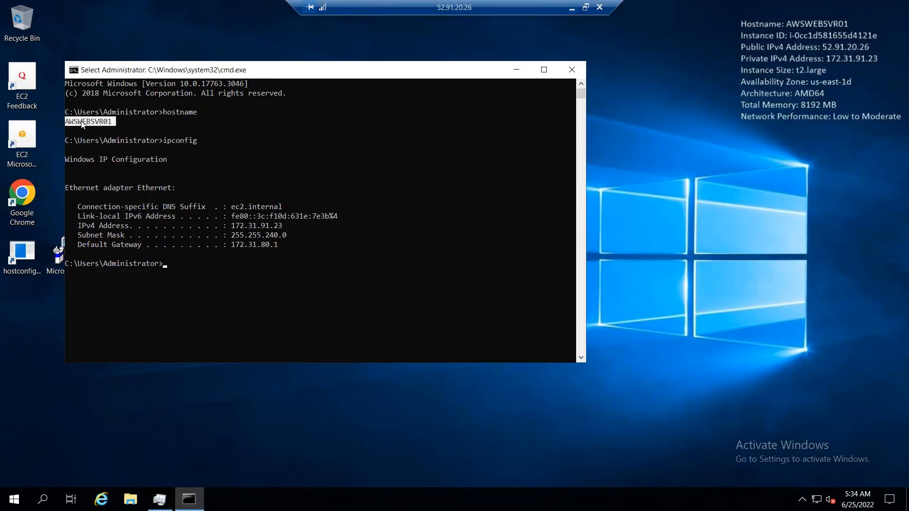
{"action": "left_click", "coordinate": [572, 7]}
{"action": "key", "text": "shift+Tab"}
{"action": "type", "text": "AWSWEBSVR01"}
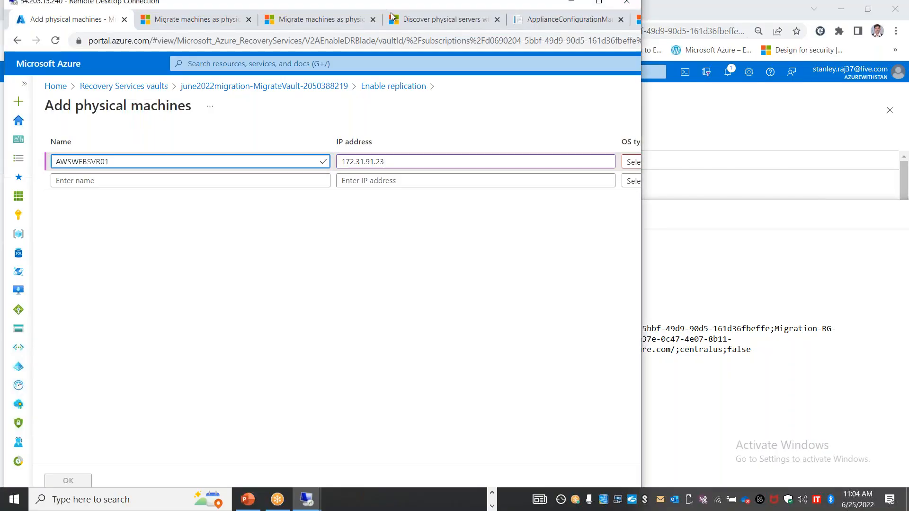
Return the configuration server session to full screen, set the machine's OS type to Windows, and submit the physical machine
{"action": "left_click_drag", "start_coordinate": [358, 4], "coordinate": [402, 71]}
{"action": "left_click", "coordinate": [642, 68]}
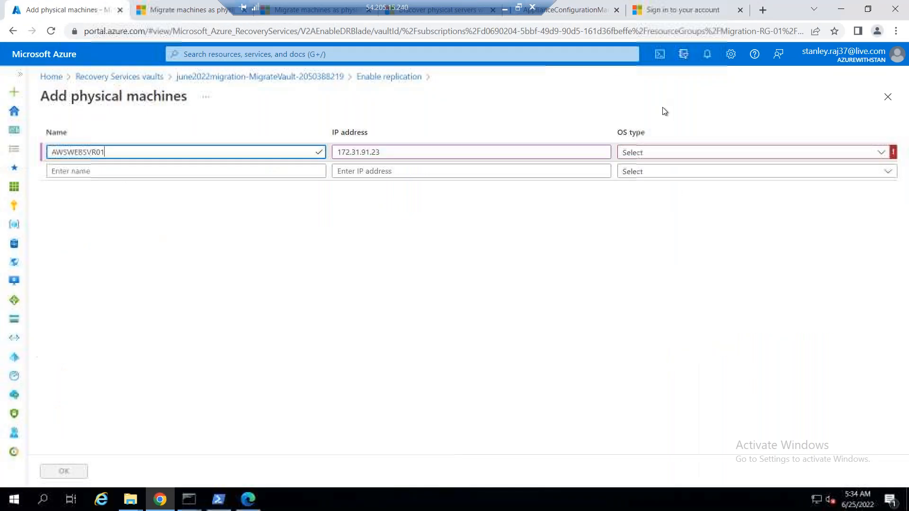
{"action": "left_click", "coordinate": [684, 153]}
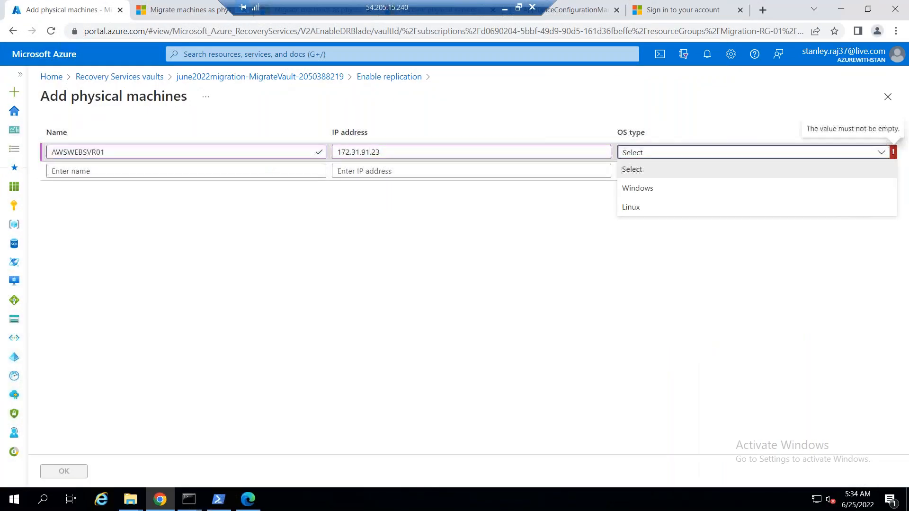
{"action": "left_click", "coordinate": [667, 188]}
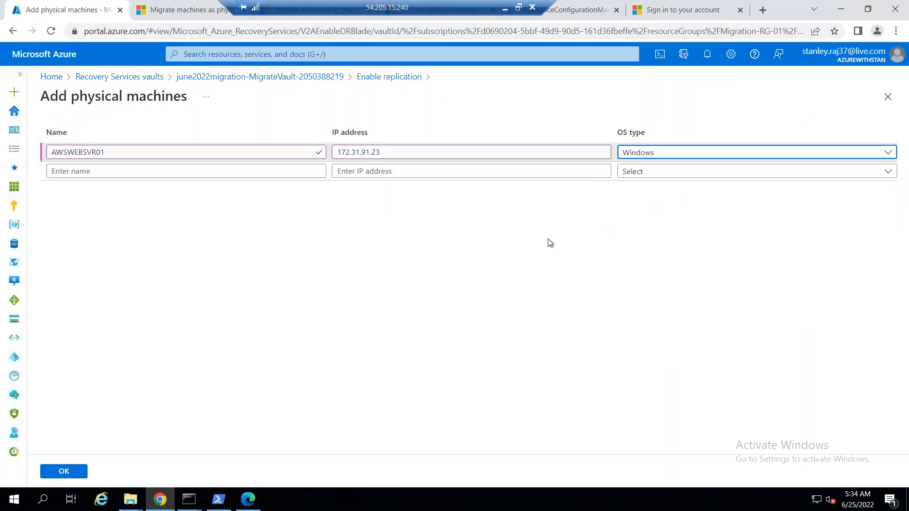
{"action": "left_click", "coordinate": [83, 471]}
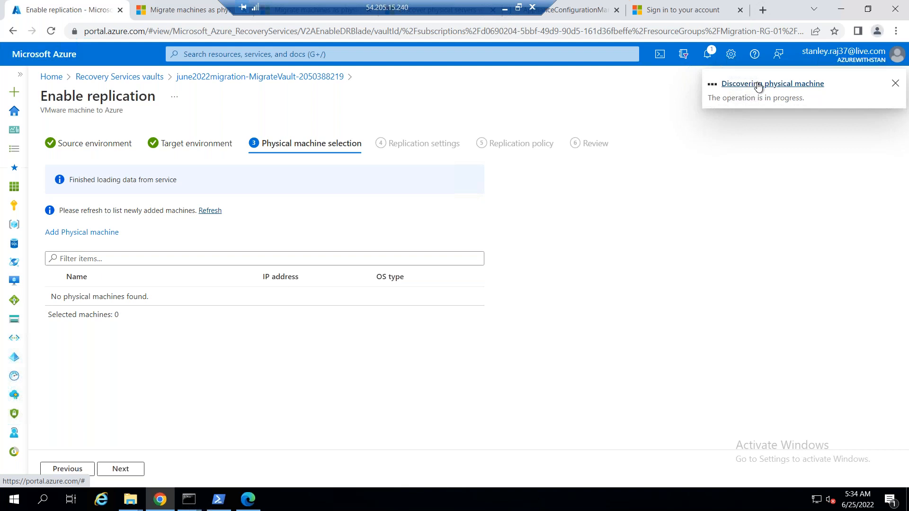
Try to open the physical machine discovery job from its notification, keep the unsaved wizard edits, and open the notifications list
{"action": "left_click", "coordinate": [757, 85]}
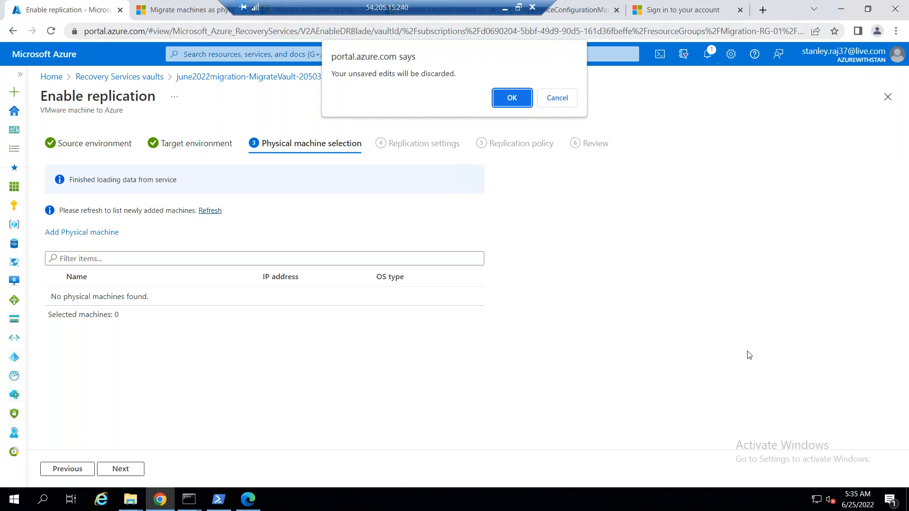
{"action": "left_click", "coordinate": [560, 104]}
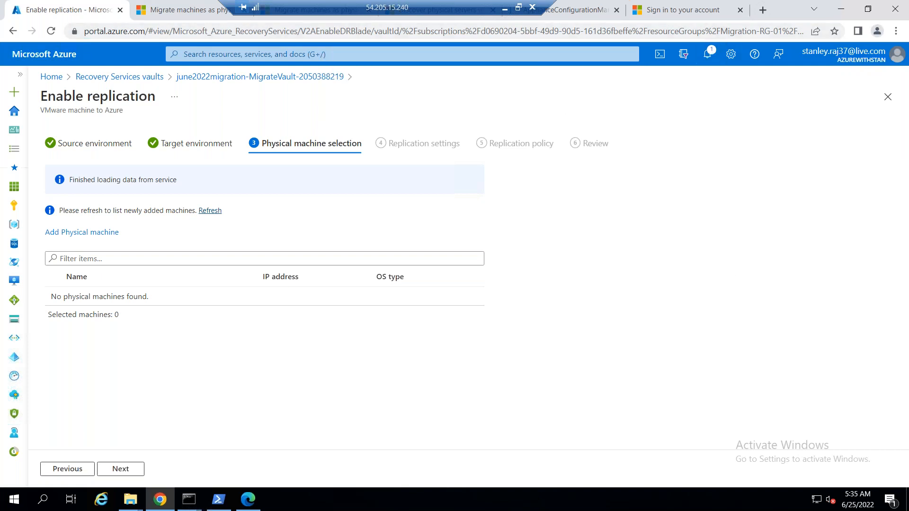
{"action": "left_click", "coordinate": [708, 54]}
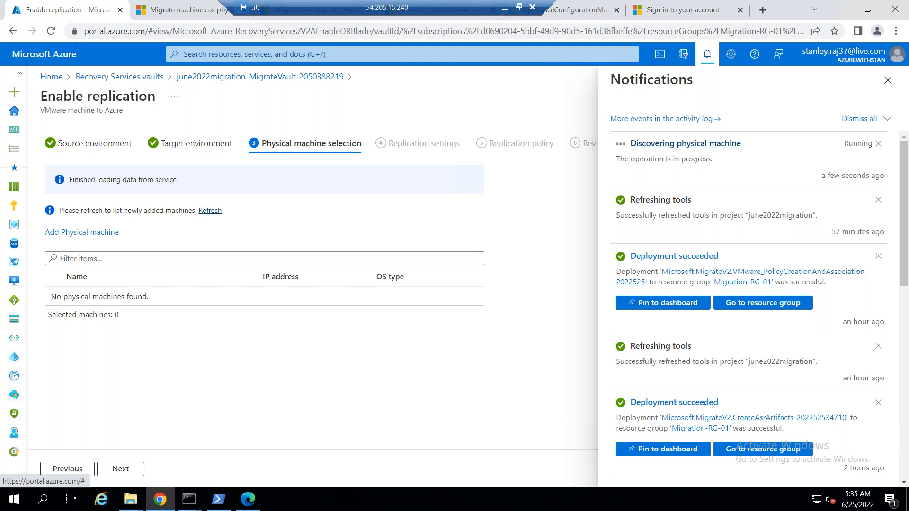
Move the remote session's connection bar aside and duplicate the Enable replication browser tab
{"action": "left_click_drag", "start_coordinate": [399, 5], "coordinate": [735, 6]}
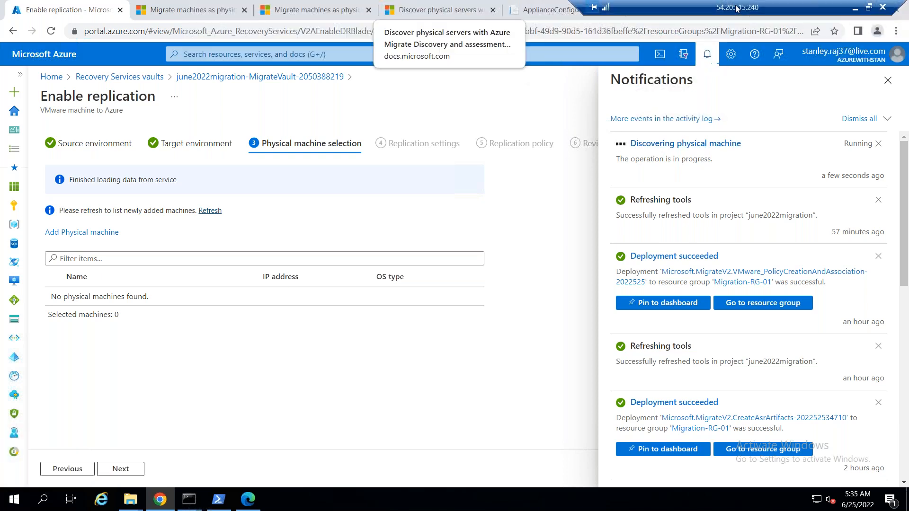
{"action": "right_click", "coordinate": [42, 12]}
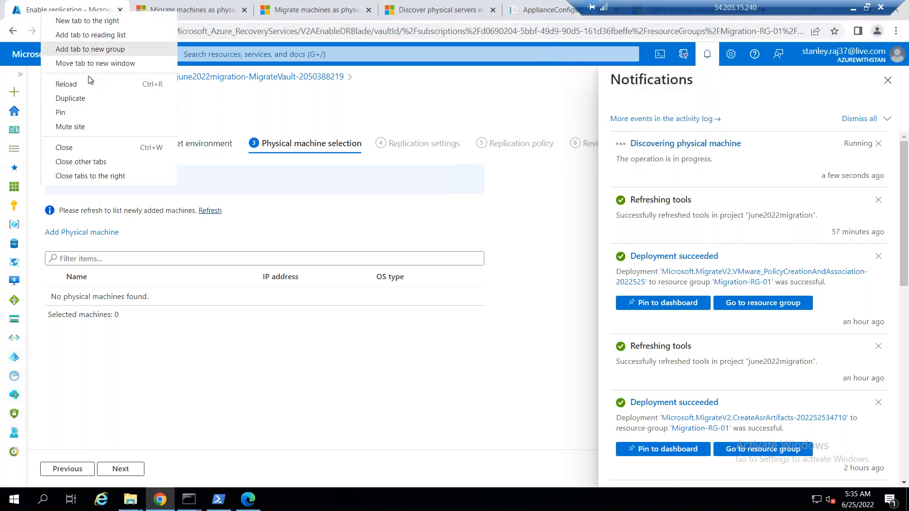
{"action": "left_click", "coordinate": [88, 99]}
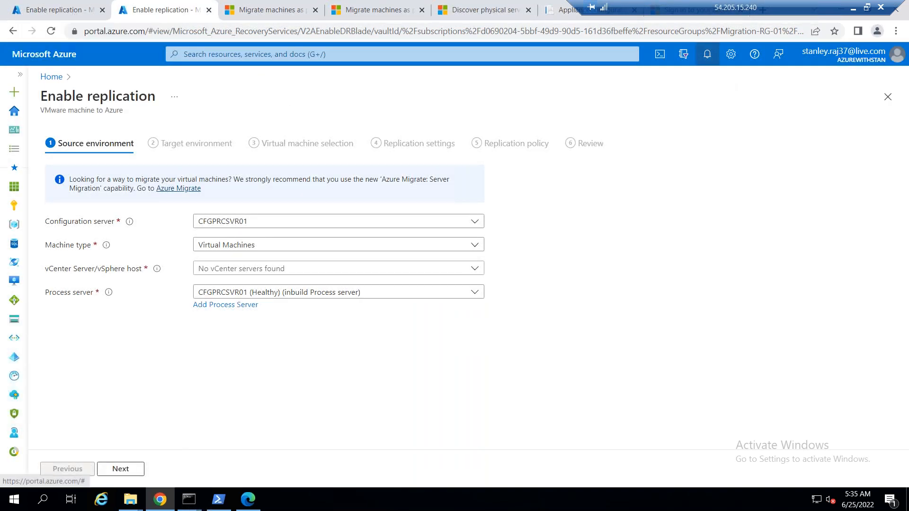
{"action": "left_click", "coordinate": [707, 54]}
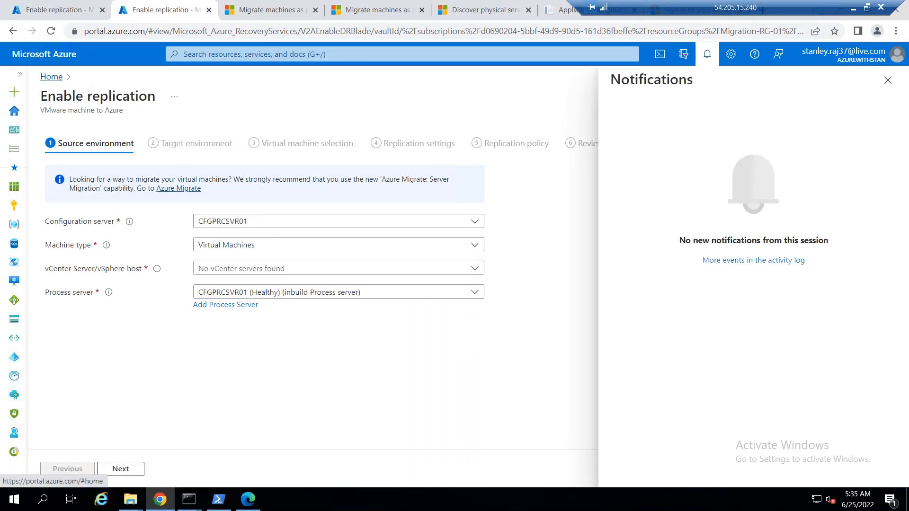
{"action": "left_click", "coordinate": [52, 76]}
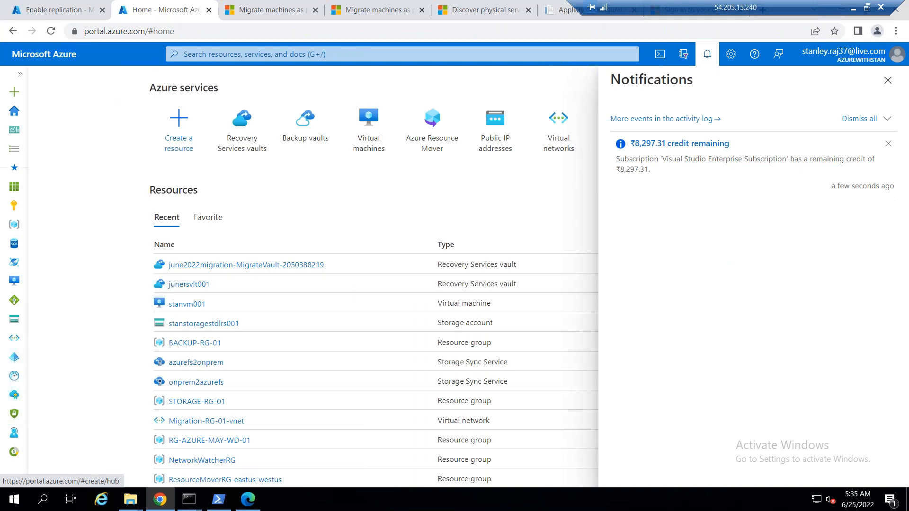
{"action": "left_click", "coordinate": [887, 80]}
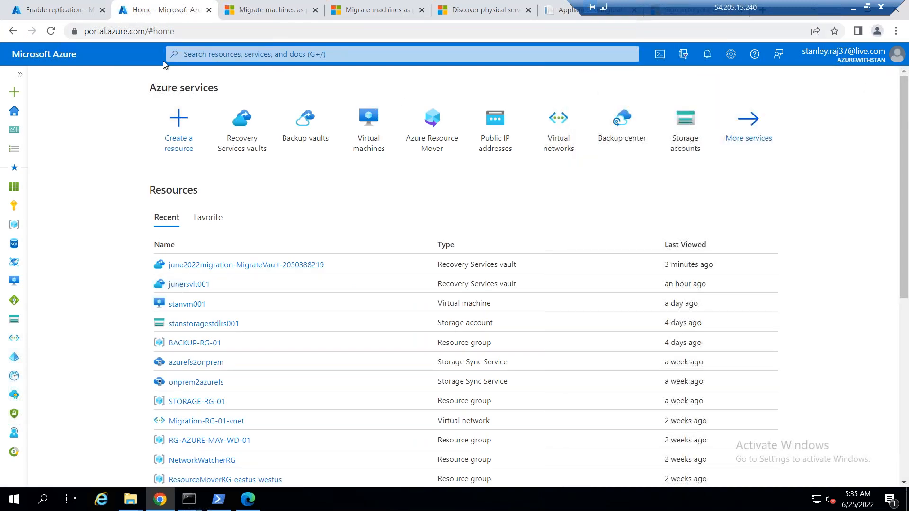
{"action": "left_click", "coordinate": [244, 264]}
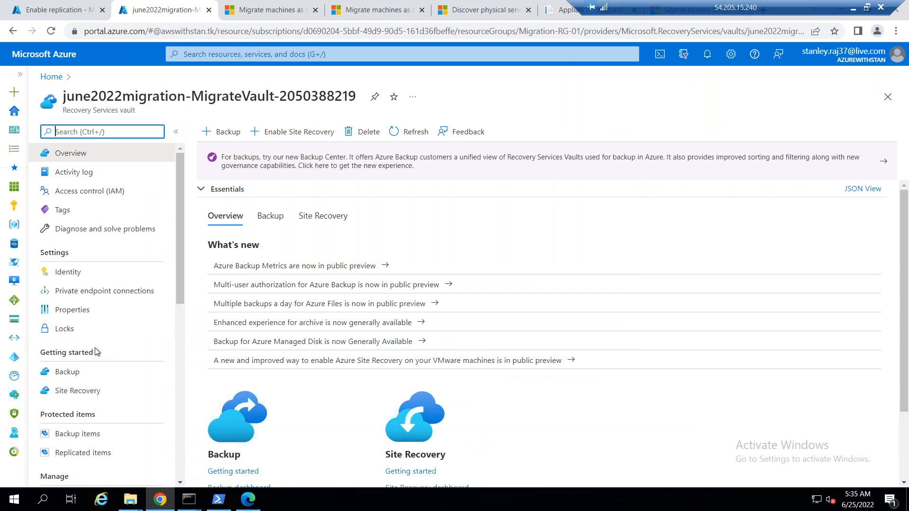
{"action": "scroll", "coordinate": [92, 352], "scroll_direction": "down", "scroll_amount": 1}
{"action": "left_click", "coordinate": [83, 394]}
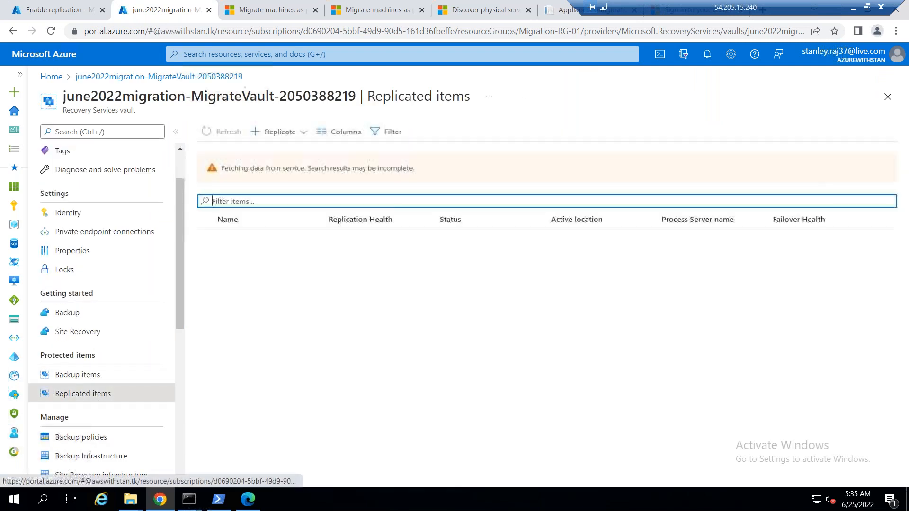
Return to the original Enable replication tab and open the Discovering physical machine job, discarding the unsaved wizard edits
{"action": "left_click", "coordinate": [60, 10]}
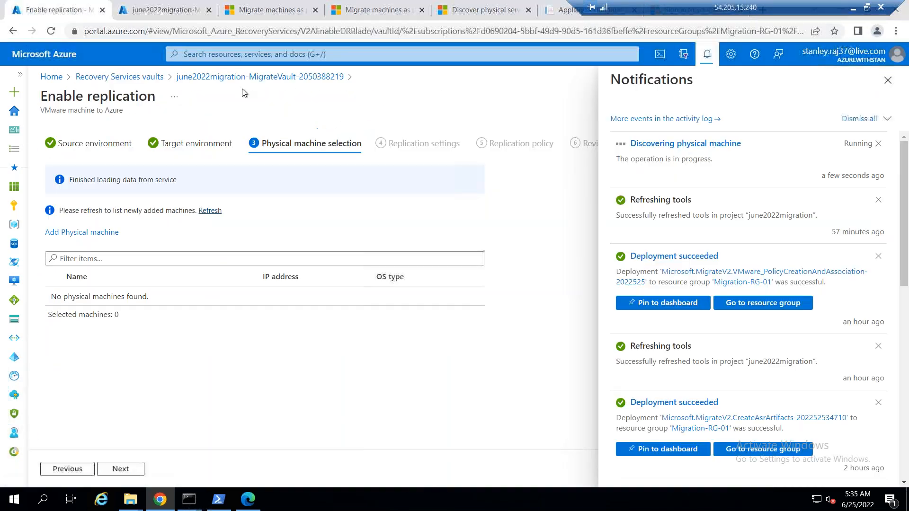
{"action": "left_click", "coordinate": [667, 143]}
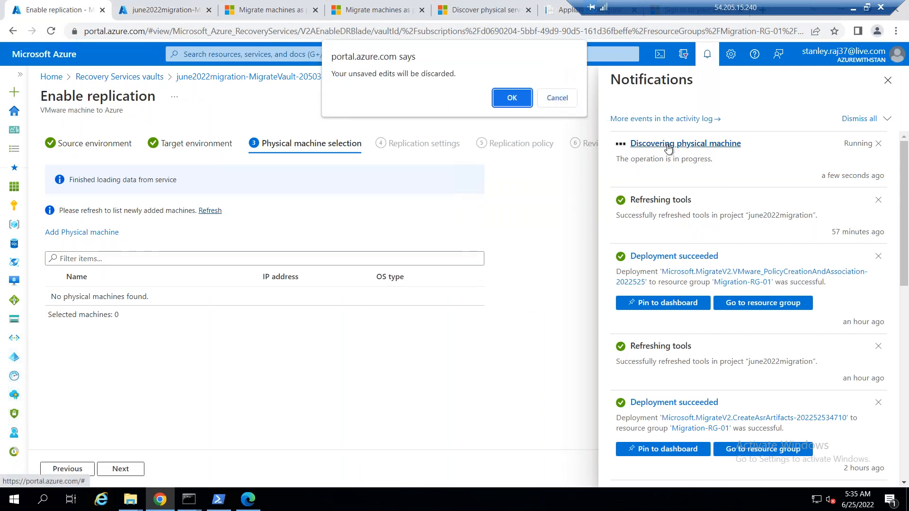
{"action": "left_click", "coordinate": [512, 96]}
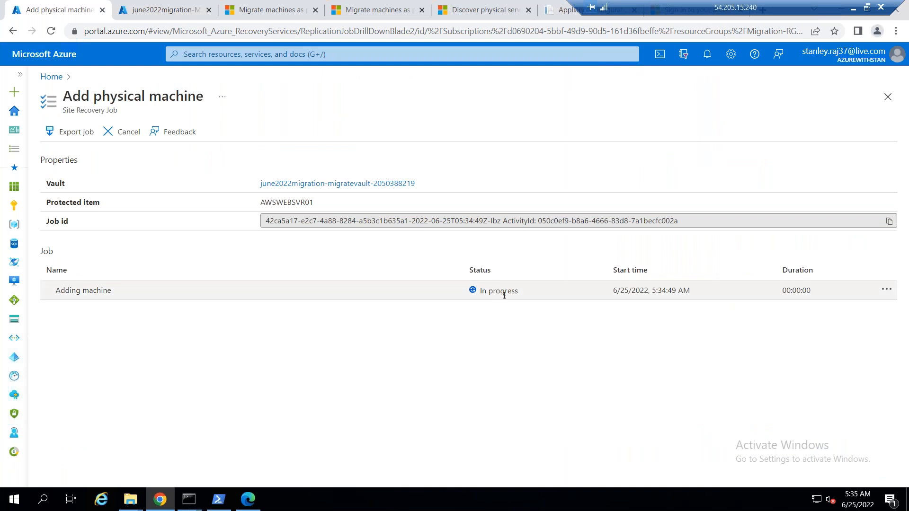
{"action": "left_click", "coordinate": [175, 294]}
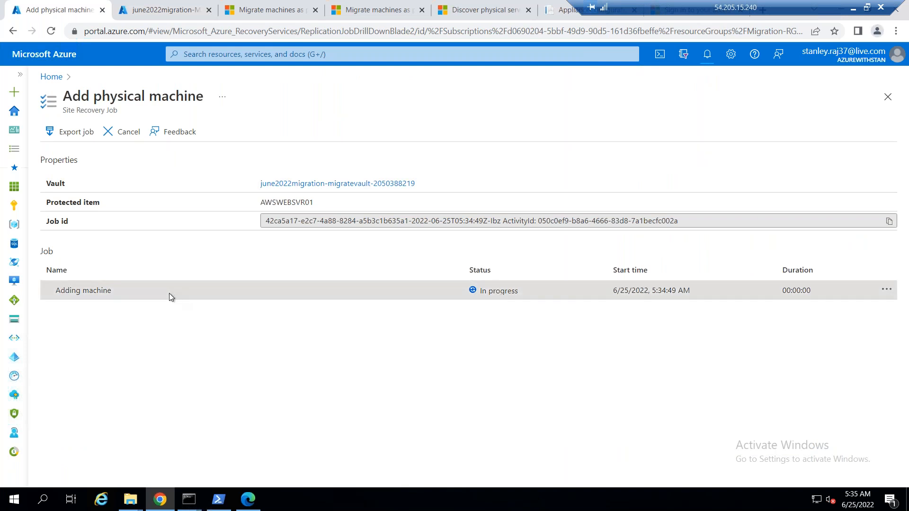
{"action": "double_click", "coordinate": [67, 291]}
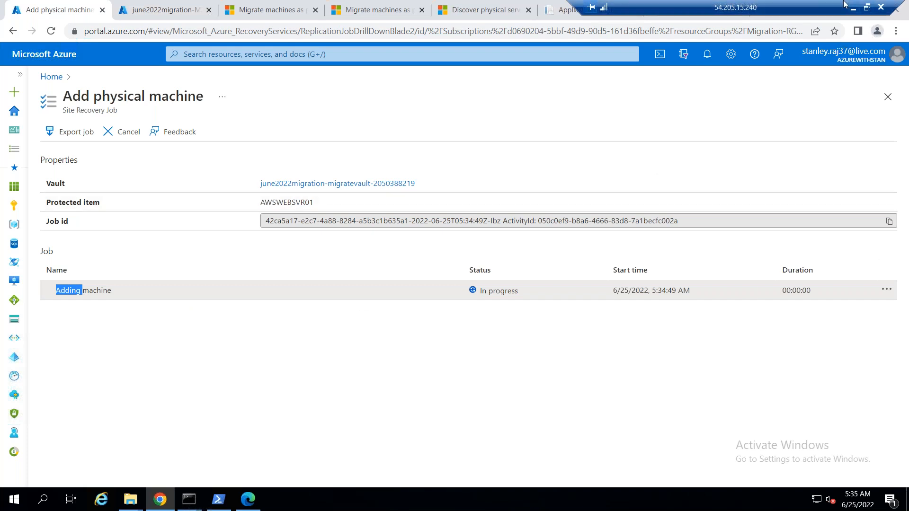
Reduce the 54.205.15.240 session to a window, switch to the 52.91.20.26 web server session, and place it beside as a window
{"action": "left_click", "coordinate": [866, 8]}
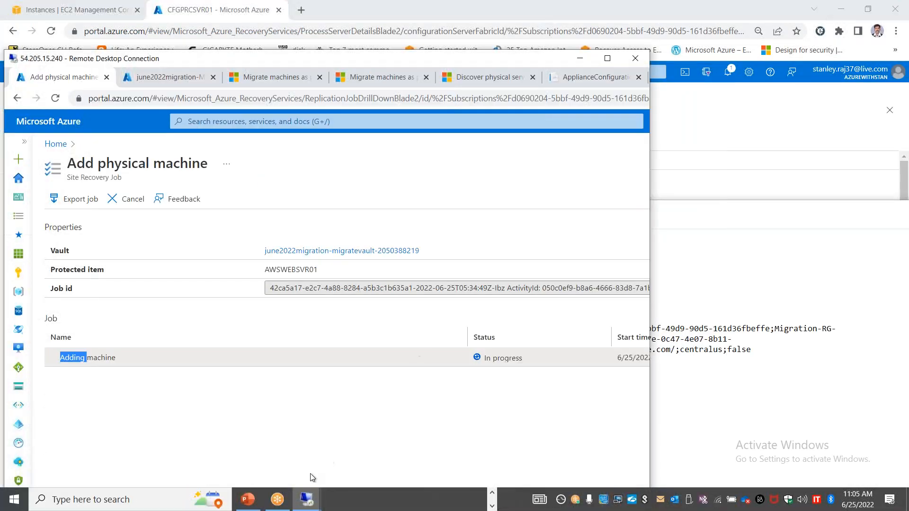
{"action": "mouse_move", "coordinate": [312, 495]}
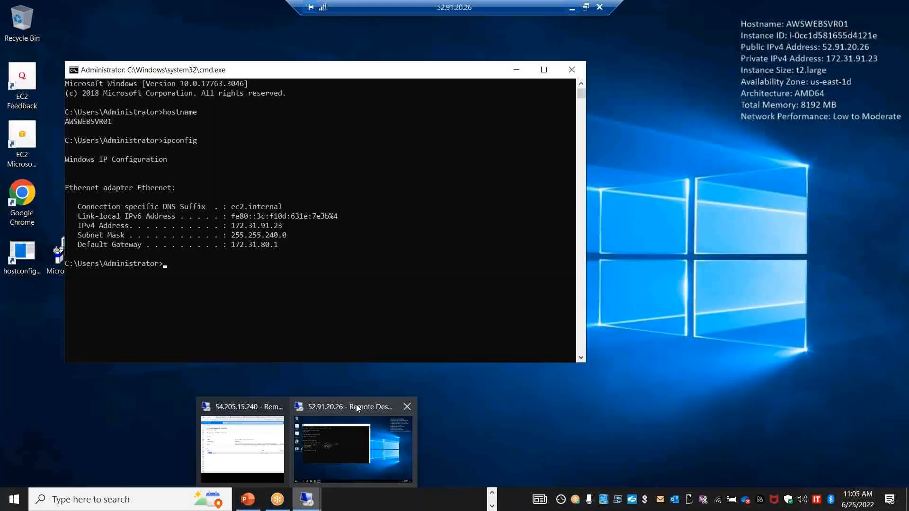
{"action": "left_click", "coordinate": [356, 404]}
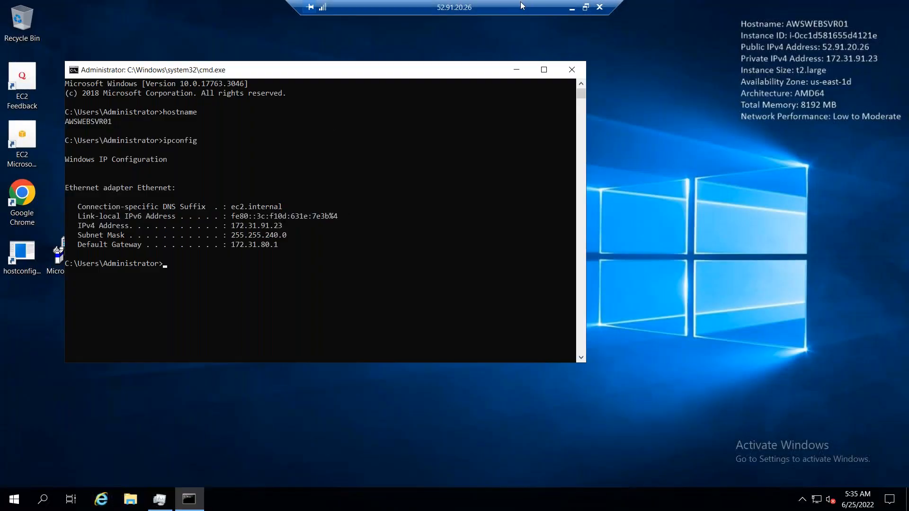
{"action": "double_click", "coordinate": [519, 4]}
{"action": "left_click_drag", "start_coordinate": [367, 11], "coordinate": [548, 17]}
Try to list the web server's network connections with netstan -an and netstat - an at its command prompt
{"action": "left_click", "coordinate": [474, 292]}
{"action": "scroll", "coordinate": [473, 291], "scroll_direction": "down", "scroll_amount": 1}
{"action": "scroll", "coordinate": [475, 297], "scroll_direction": "down", "scroll_amount": 1}
{"action": "key", "text": "Escape"}
{"action": "type", "text": "netstan -an"}
{"action": "key", "text": "Return"}
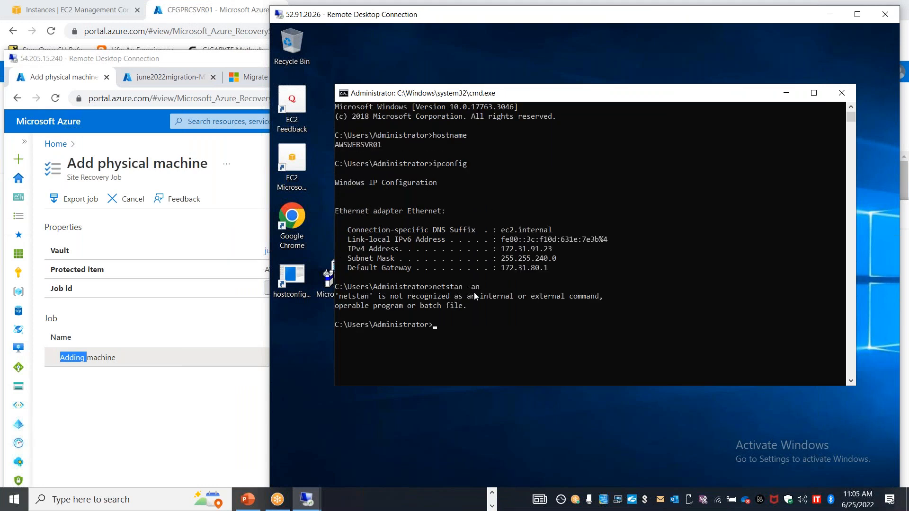
{"action": "type", "text": "netstat - an"}
{"action": "key", "text": "Return"}
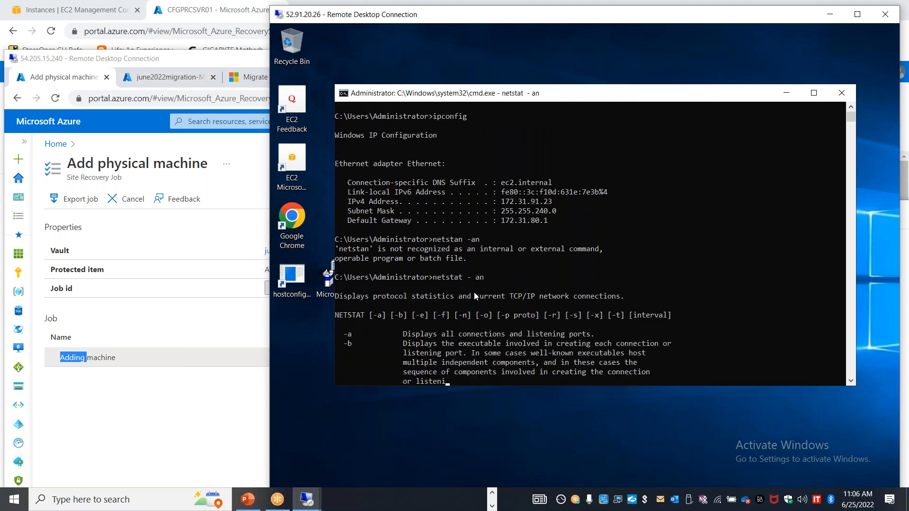
Run netstat -an on the web server and examine its TCP connections to 172.31.91.106 on port 443
{"action": "type", "text": "net"}
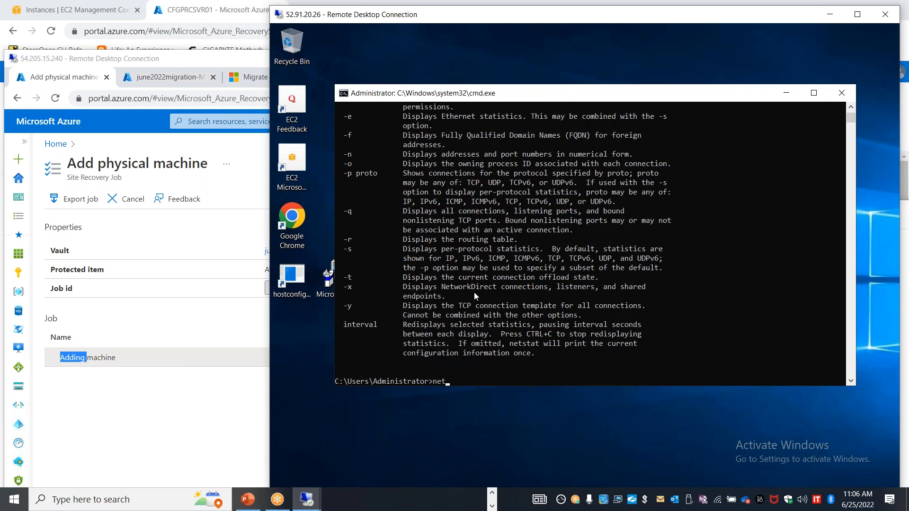
{"action": "type", "text": "stat "}
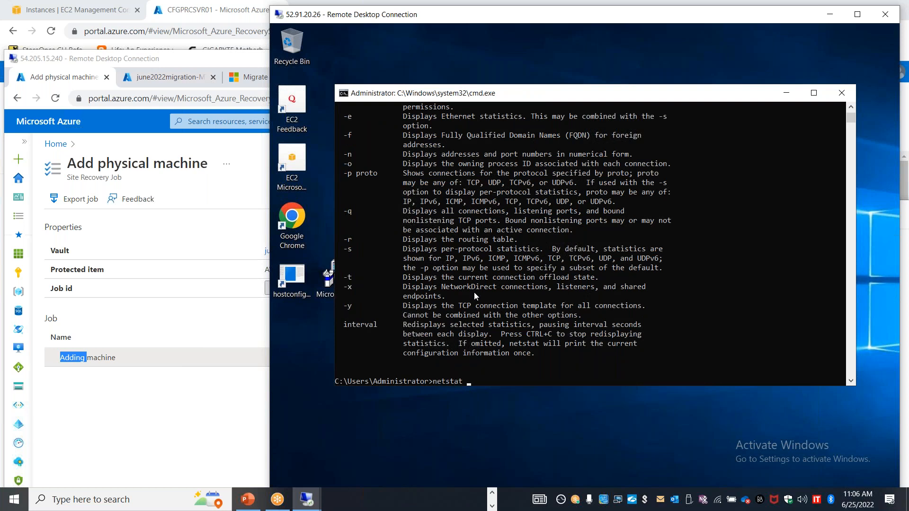
{"action": "type", "text": "-an"}
{"action": "key", "text": "Return"}
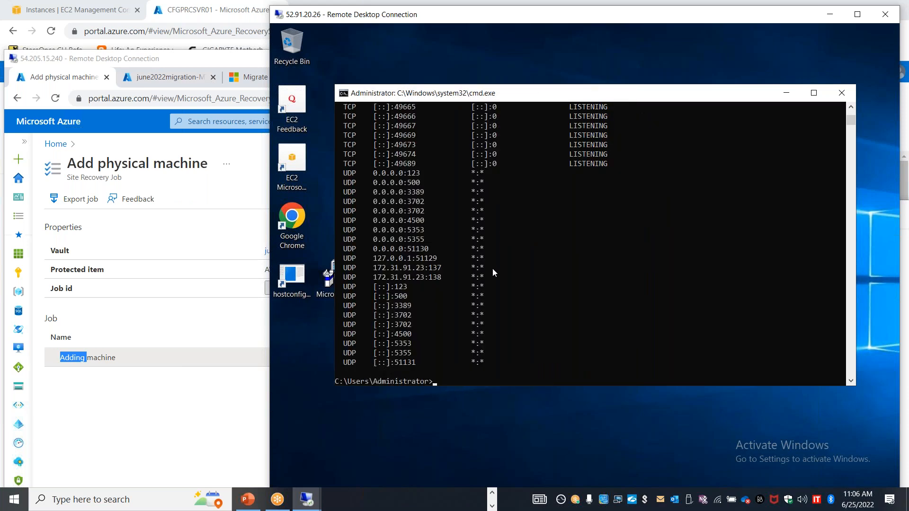
{"action": "scroll", "coordinate": [493, 268], "scroll_direction": "up", "scroll_amount": 10}
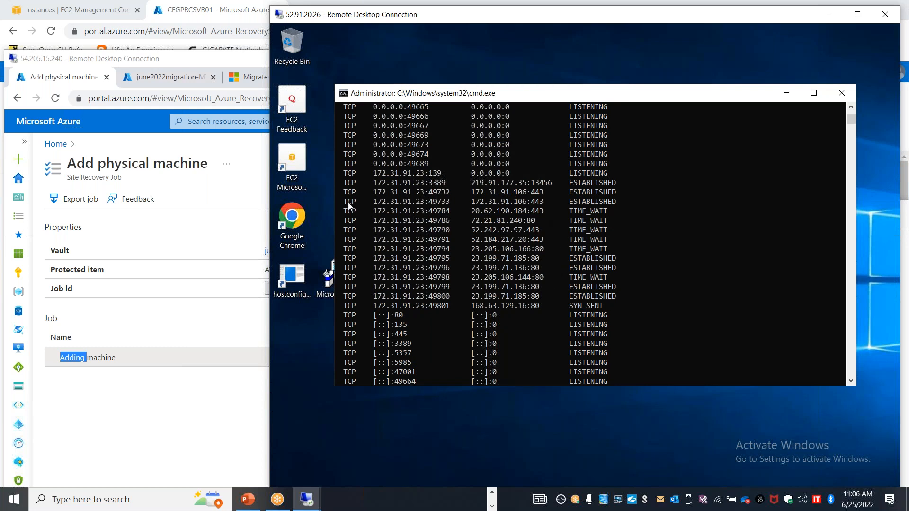
{"action": "left_click_drag", "start_coordinate": [348, 202], "coordinate": [602, 193]}
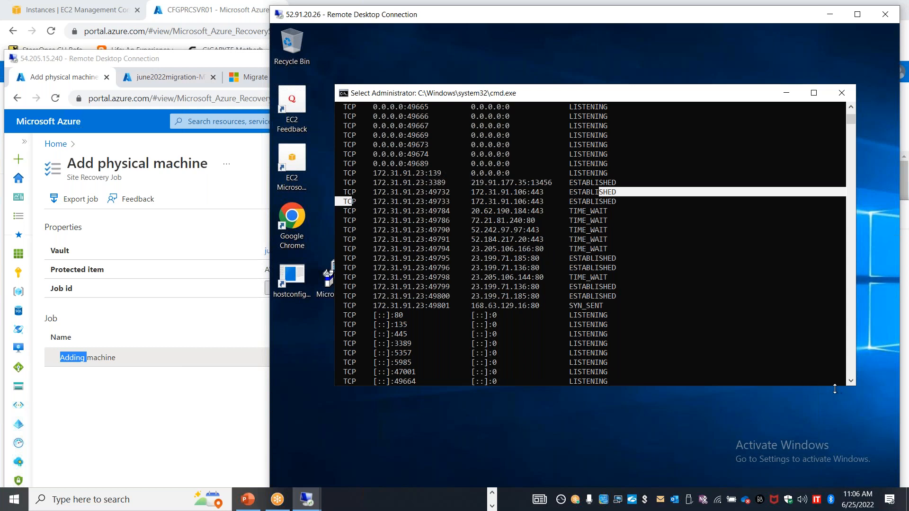
Examine the established connections to 172.31.91.106:443 in the source server's command-line network connection list
{"action": "left_click_drag", "start_coordinate": [834, 415], "coordinate": [826, 458]}
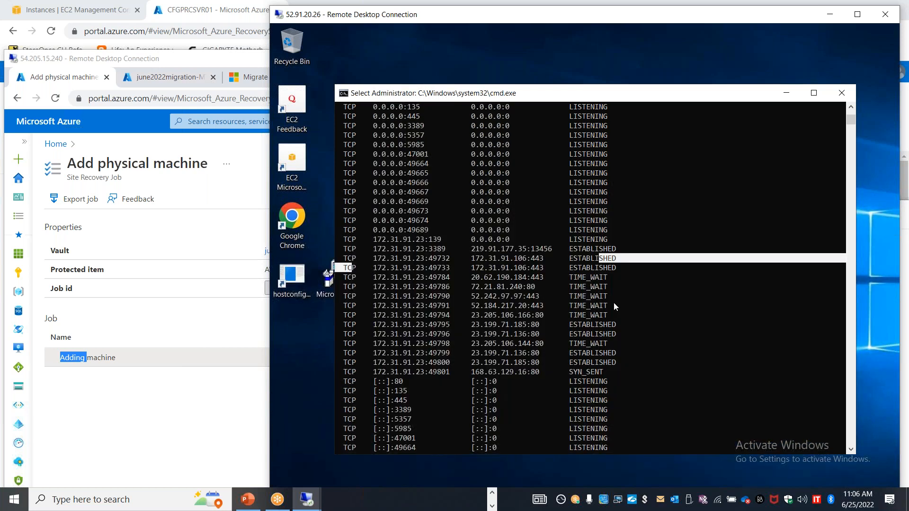
{"action": "scroll", "coordinate": [614, 302], "scroll_direction": "down", "scroll_amount": 1}
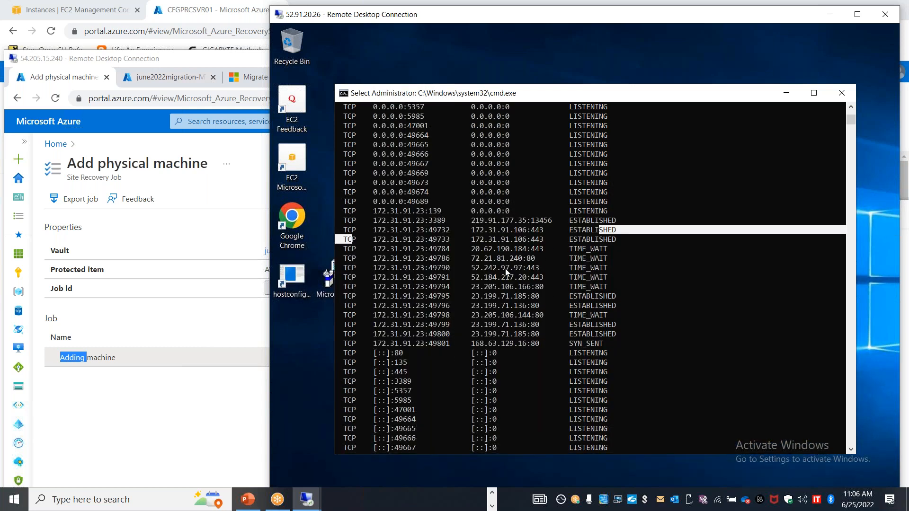
{"action": "left_click_drag", "start_coordinate": [375, 228], "coordinate": [522, 232]}
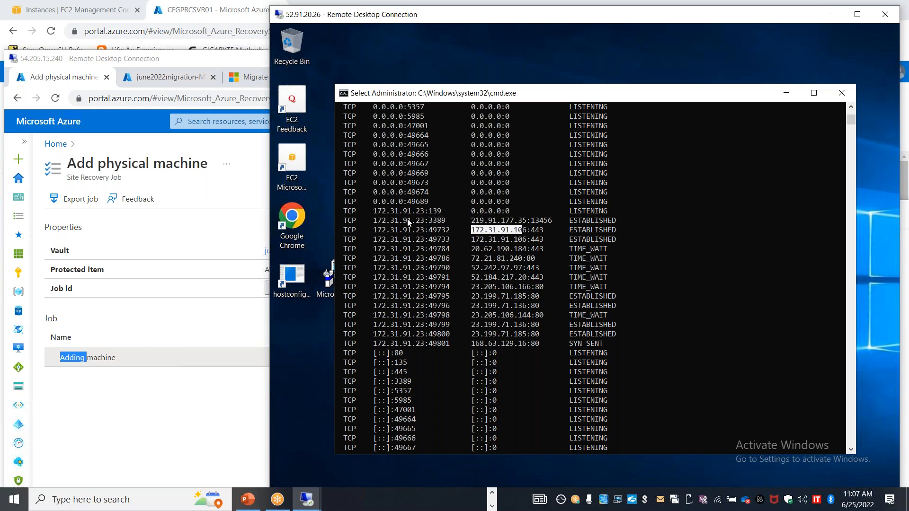
{"action": "left_click_drag", "start_coordinate": [343, 230], "coordinate": [616, 239]}
{"action": "scroll", "coordinate": [543, 308], "scroll_direction": "down", "scroll_amount": 1}
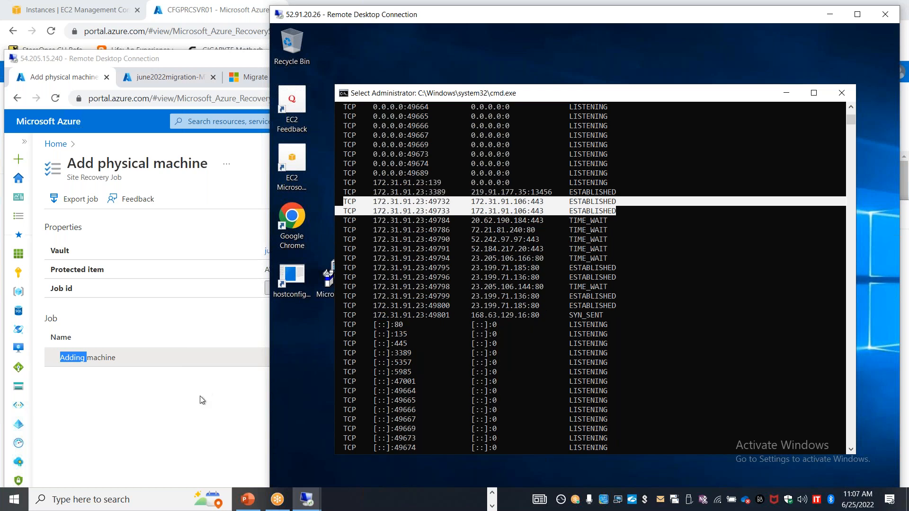
Switch to the 54.205.15.240 remote session, return to the Enable replication wizard and set the machine type to Physical Machines
{"action": "left_click", "coordinate": [169, 437]}
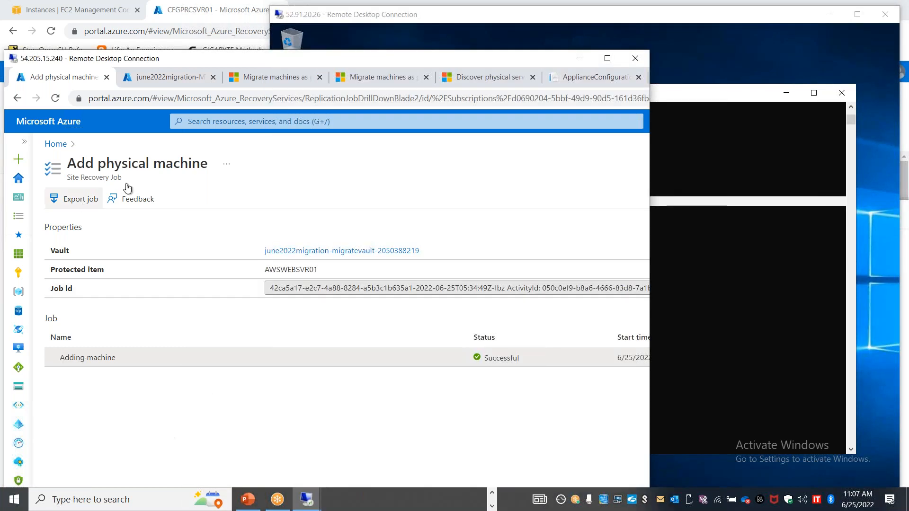
{"action": "left_click", "coordinate": [608, 58]}
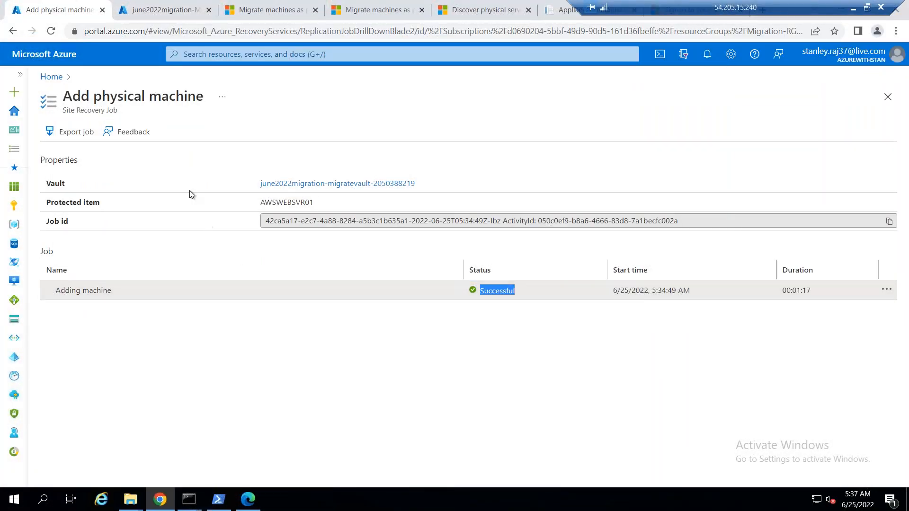
{"action": "left_click", "coordinate": [14, 33]}
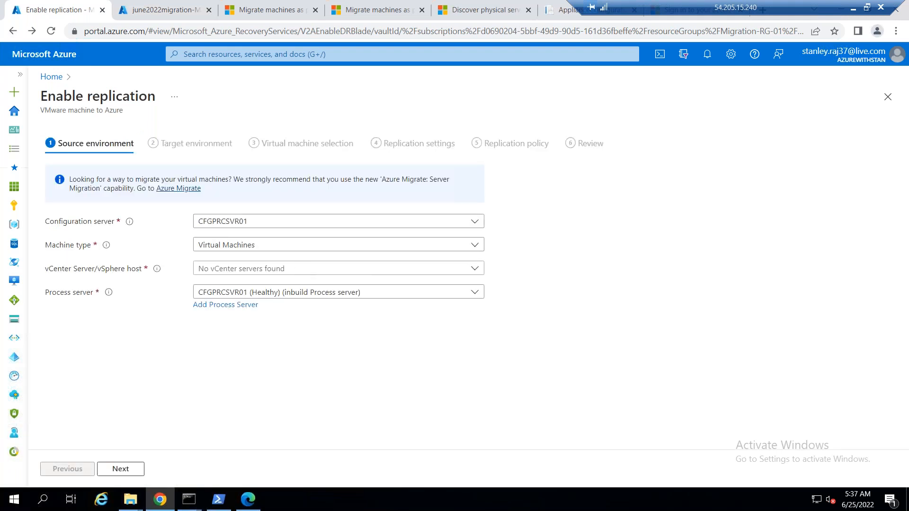
{"action": "left_click", "coordinate": [279, 244]}
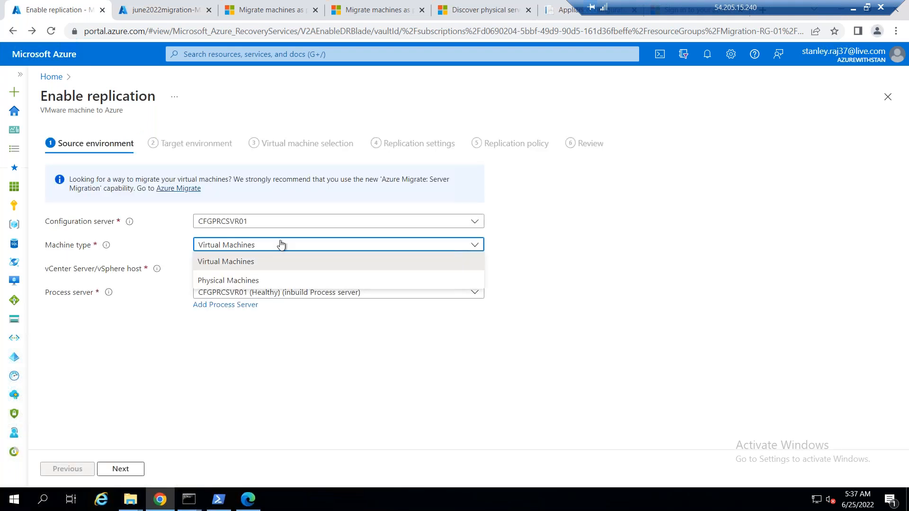
{"action": "left_click", "coordinate": [258, 282]}
Accept the source and target environments and select AWSWEBSVR01 as the physical machine to replicate
{"action": "left_click", "coordinate": [126, 471]}
{"action": "left_click", "coordinate": [125, 470]}
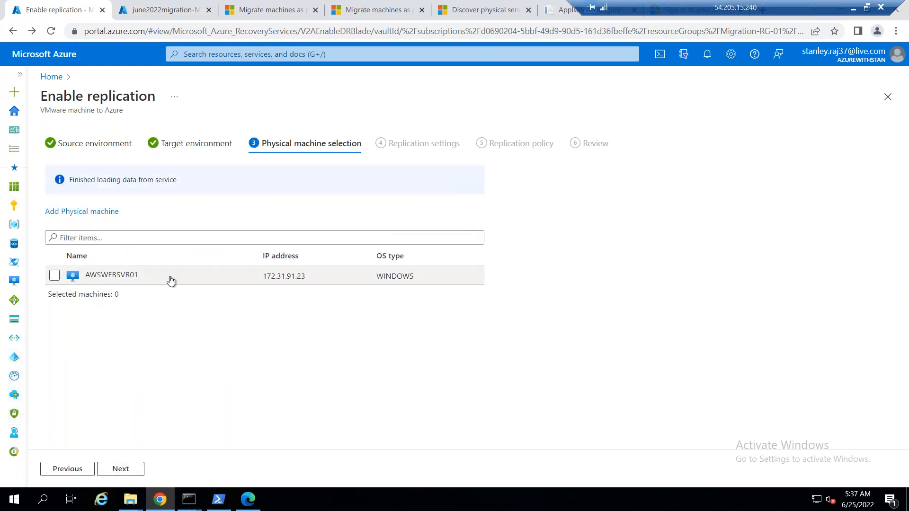
{"action": "left_click", "coordinate": [55, 275]}
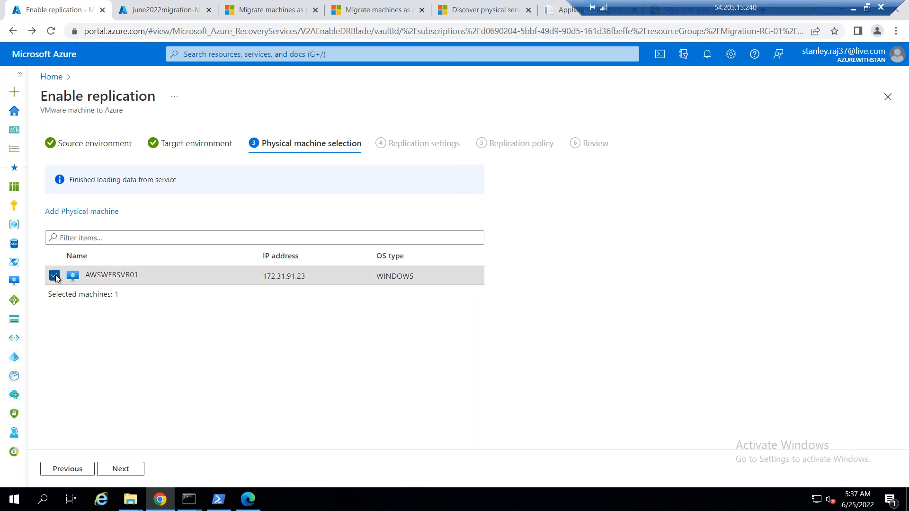
{"action": "left_click", "coordinate": [121, 470]}
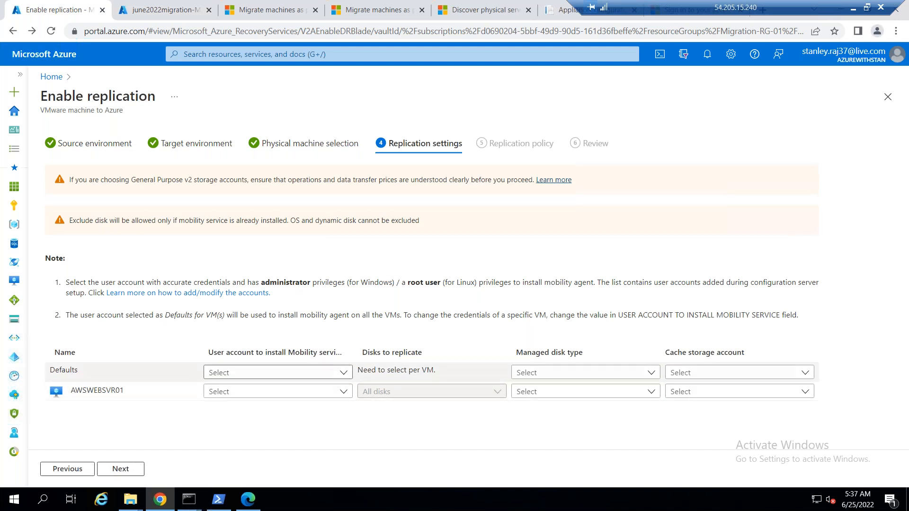
Set the default user account for installing the Mobility service to awstoazuresvc
{"action": "left_click", "coordinate": [332, 373]}
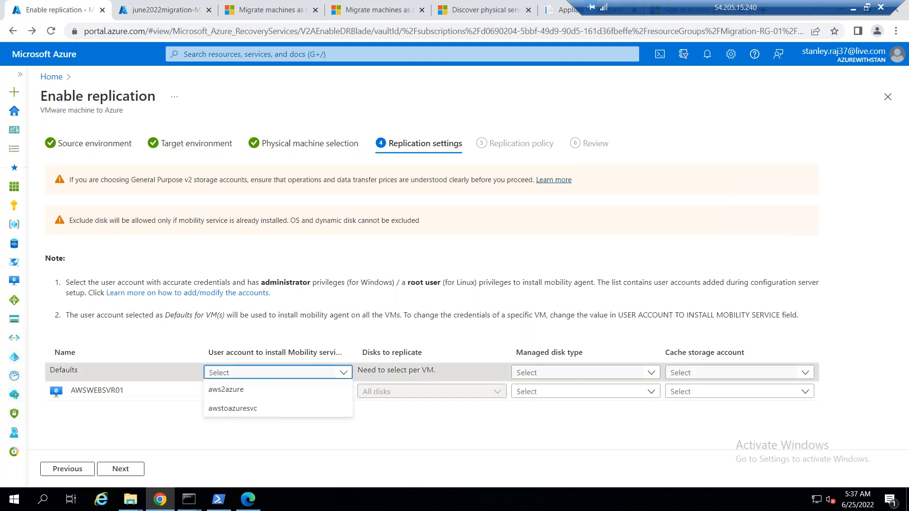
{"action": "left_click", "coordinate": [288, 413]}
{"action": "left_click", "coordinate": [284, 391]}
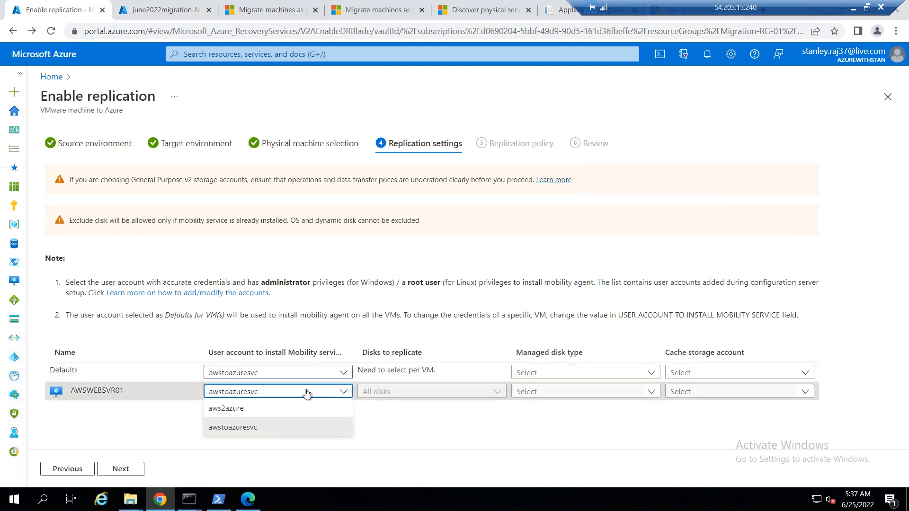
{"action": "left_click", "coordinate": [401, 413]}
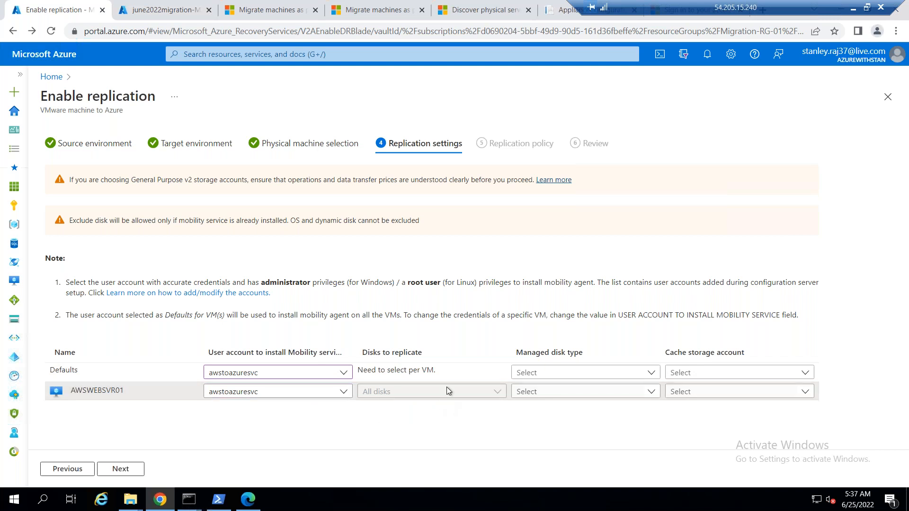
Set the default managed disk type to Standard SSD and the cache storage account to stanstoragestdlrs001, and proceed to the replication policy
{"action": "left_click", "coordinate": [562, 374]}
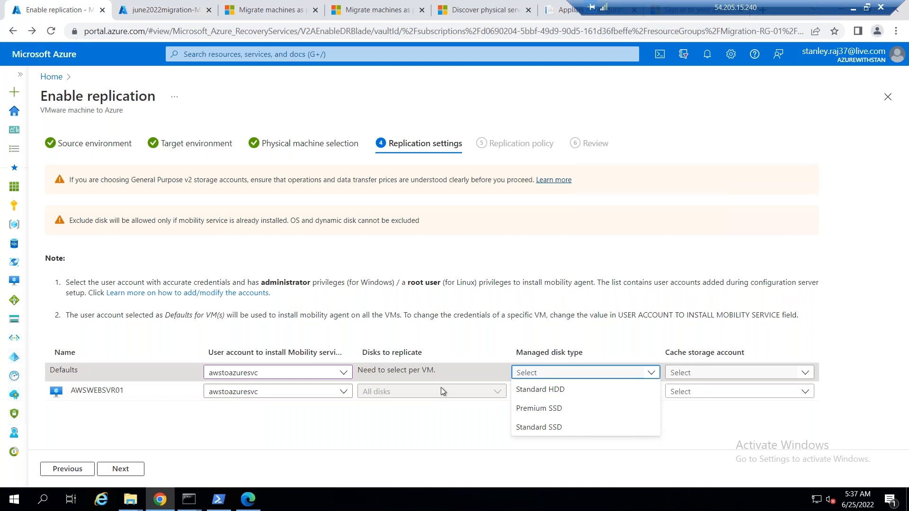
{"action": "left_click", "coordinate": [544, 428]}
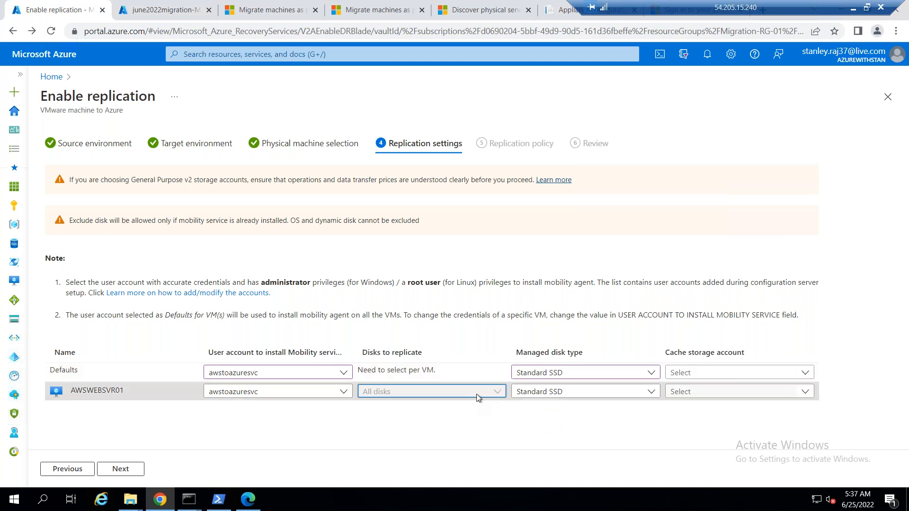
{"action": "left_click", "coordinate": [684, 374]}
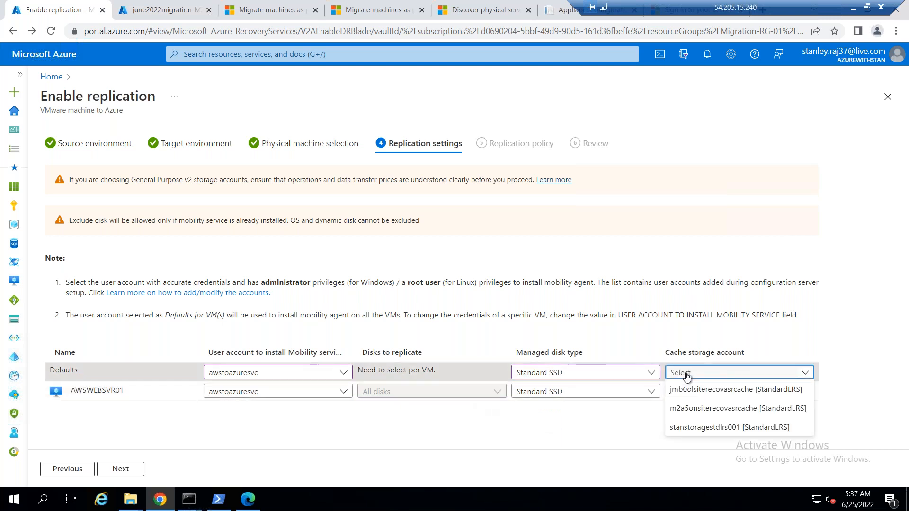
{"action": "left_click", "coordinate": [708, 428]}
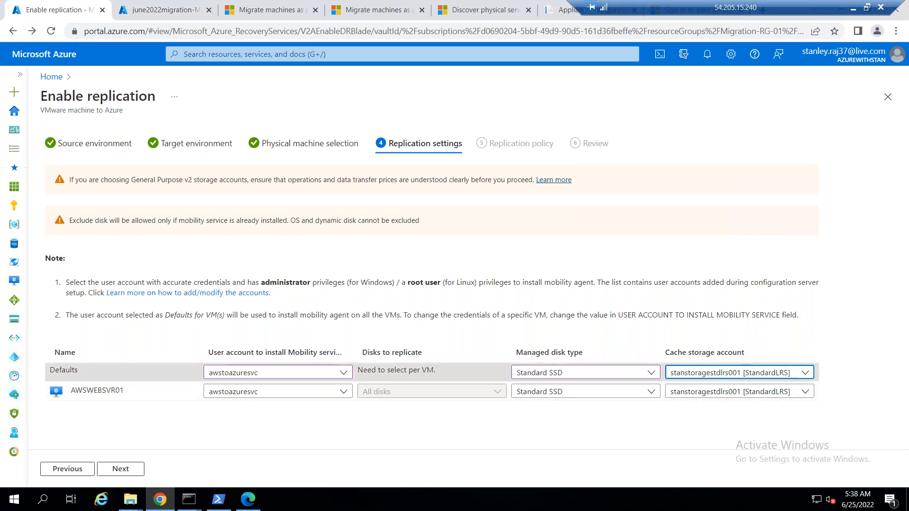
{"action": "left_click", "coordinate": [577, 375]}
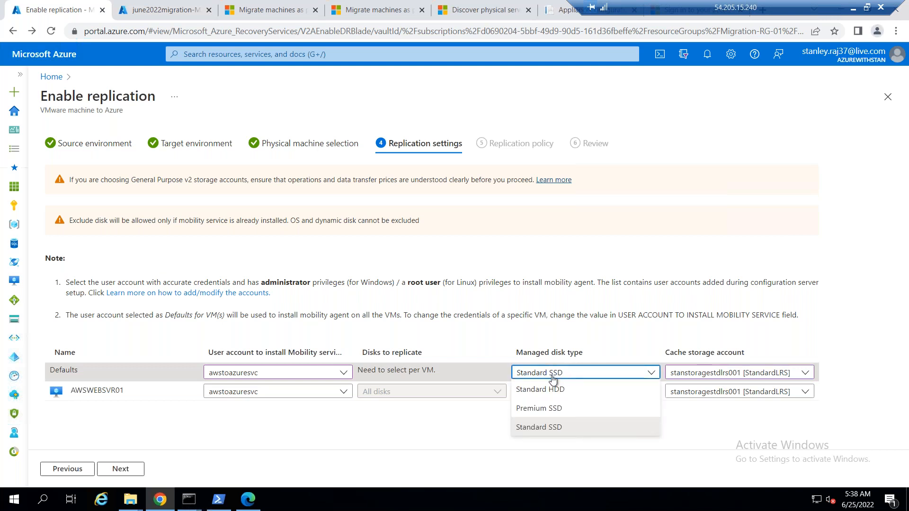
{"action": "left_click", "coordinate": [560, 427]}
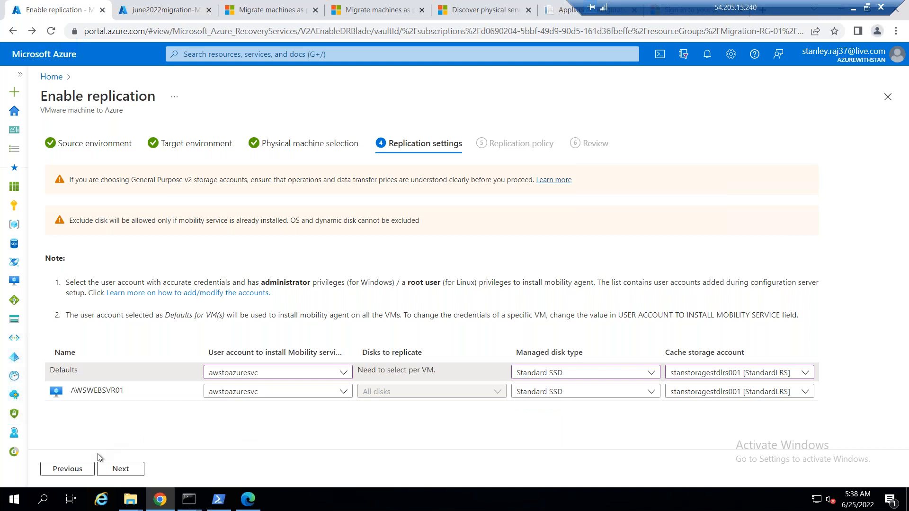
{"action": "left_click", "coordinate": [121, 468]}
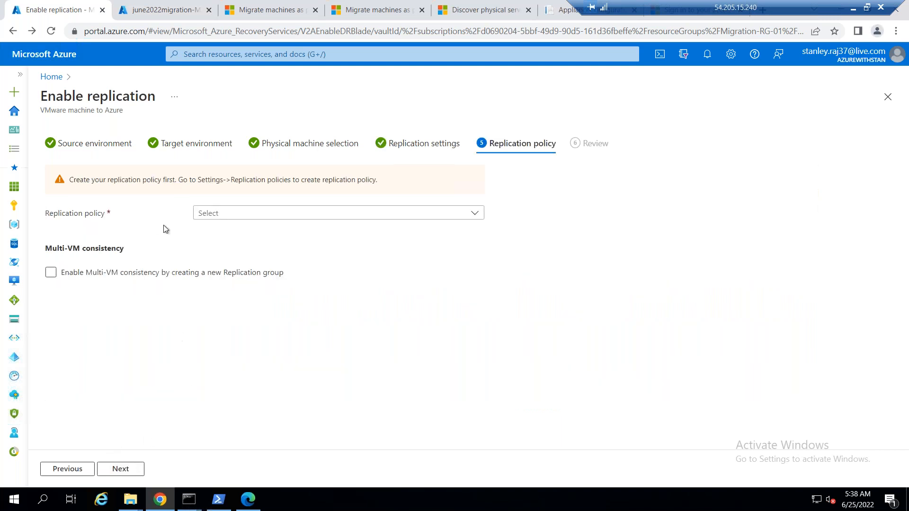
Check the selectable replication policies and look through the Recovery Services vault's sections for a place to create one
{"action": "left_click", "coordinate": [254, 216]}
{"action": "left_click", "coordinate": [167, 226]}
{"action": "left_click", "coordinate": [152, 10]}
{"action": "scroll", "coordinate": [161, 348], "scroll_direction": "down", "scroll_amount": 3}
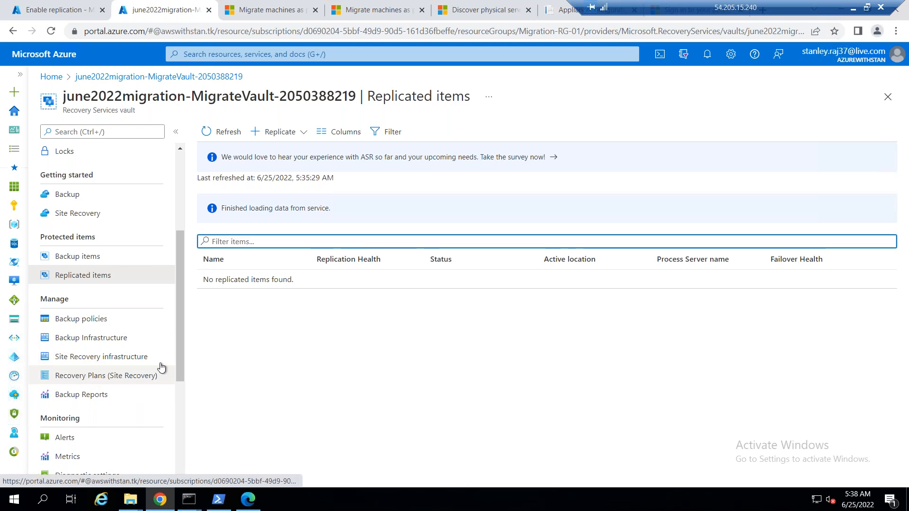
{"action": "left_click_drag", "start_coordinate": [177, 337], "coordinate": [172, 450]}
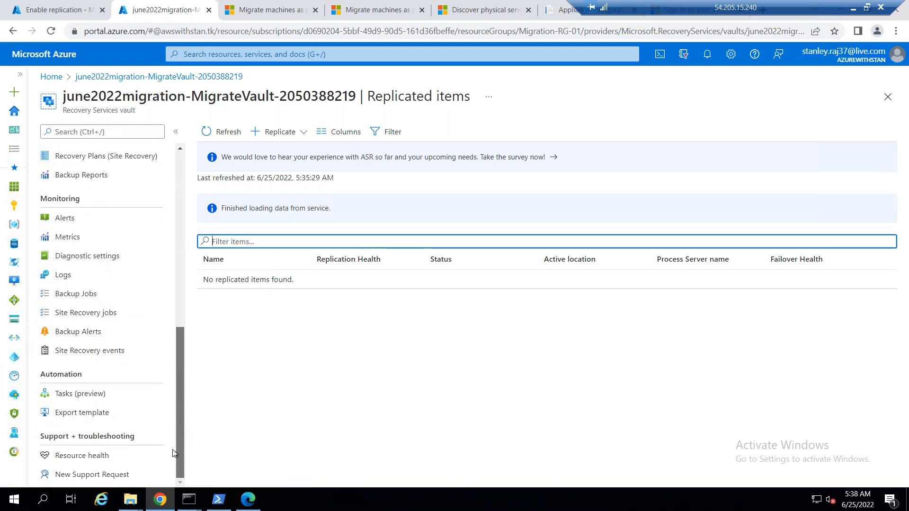
{"action": "left_click", "coordinate": [61, 13]}
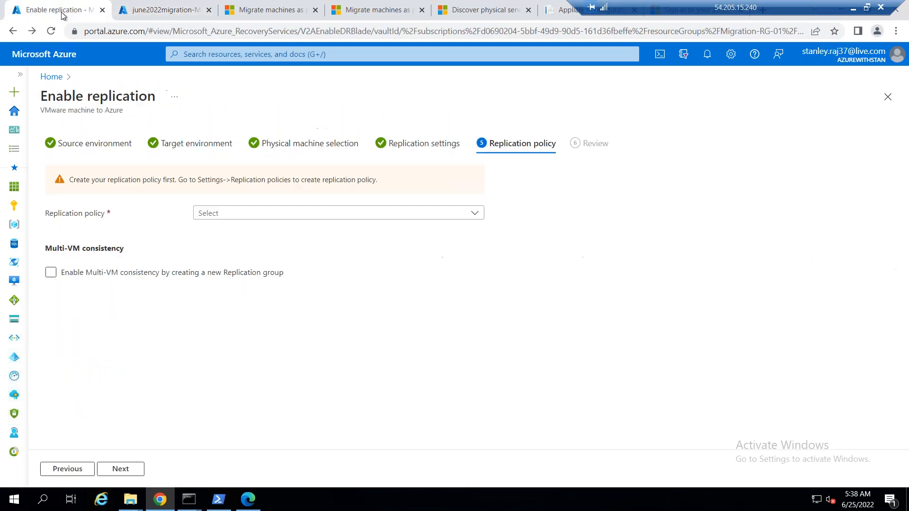
{"action": "left_click", "coordinate": [158, 7]}
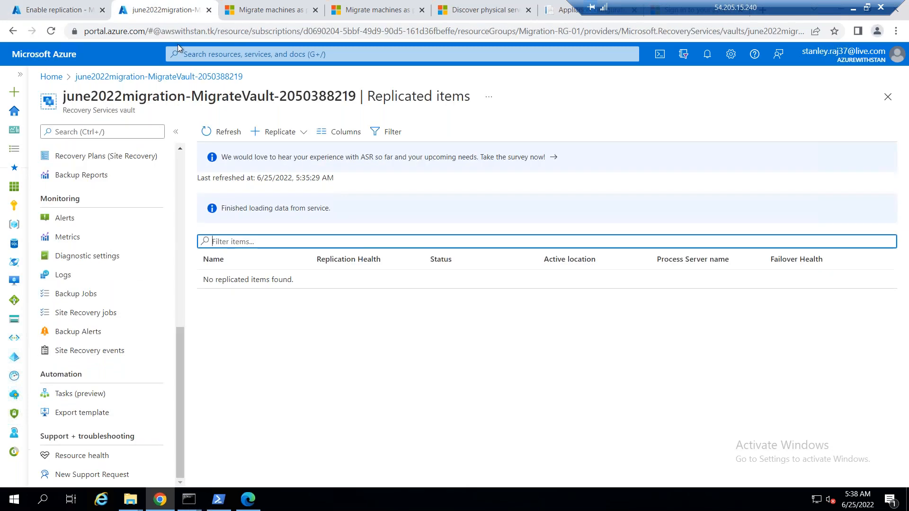
{"action": "scroll", "coordinate": [134, 309], "scroll_direction": "up", "scroll_amount": 3}
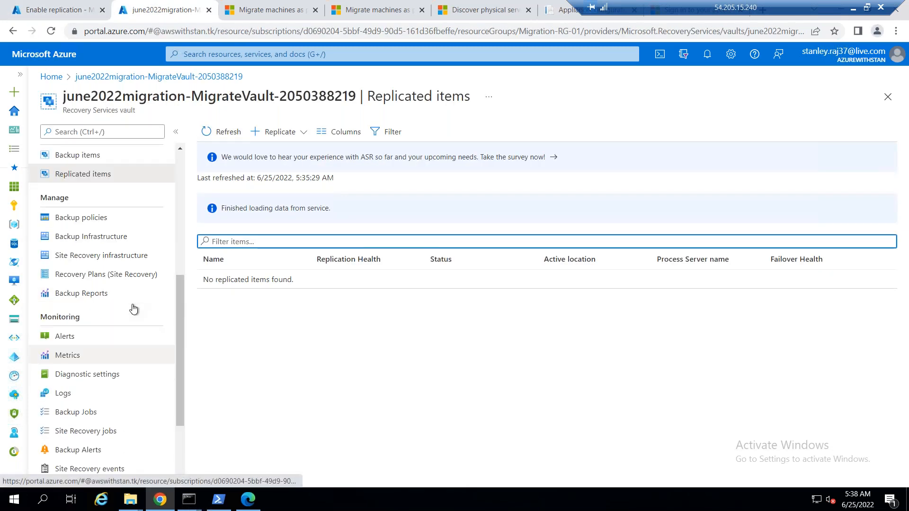
{"action": "scroll", "coordinate": [134, 309], "scroll_direction": "up", "scroll_amount": 6}
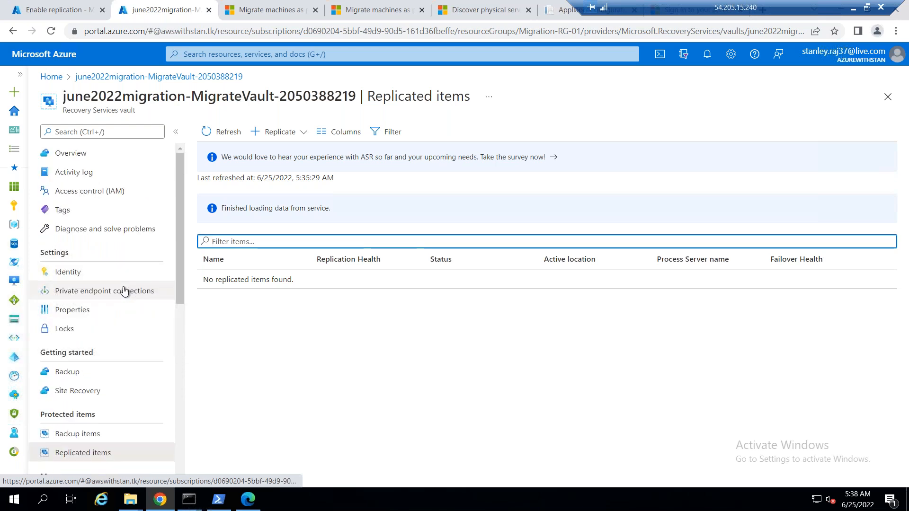
{"action": "scroll", "coordinate": [124, 289], "scroll_direction": "down", "scroll_amount": 4}
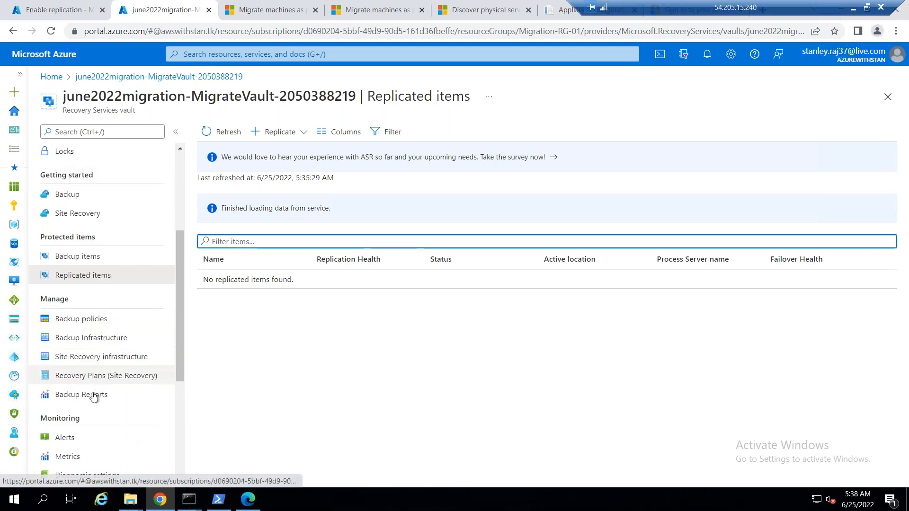
Start a new site recovery plan named aws2azureplan in the vault, allowing items with the Resource Manager deployment model
{"action": "left_click", "coordinate": [109, 375]}
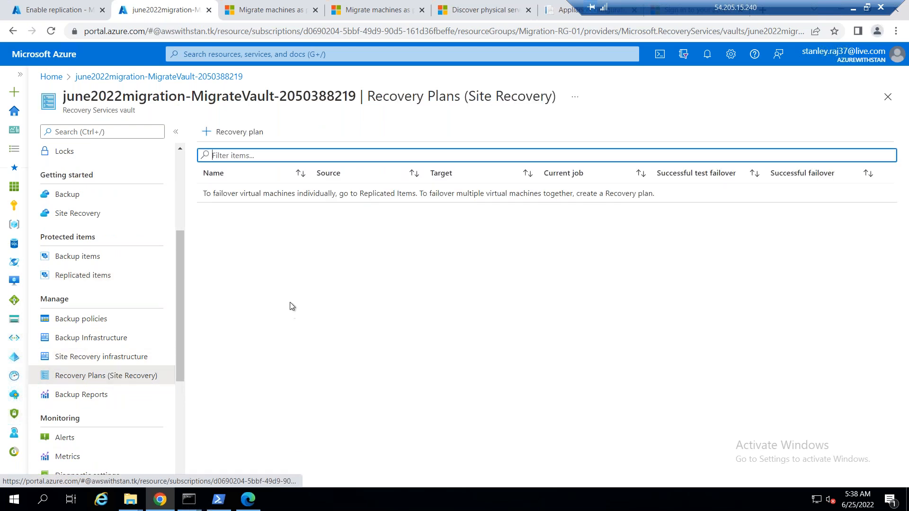
{"action": "left_click", "coordinate": [243, 132]}
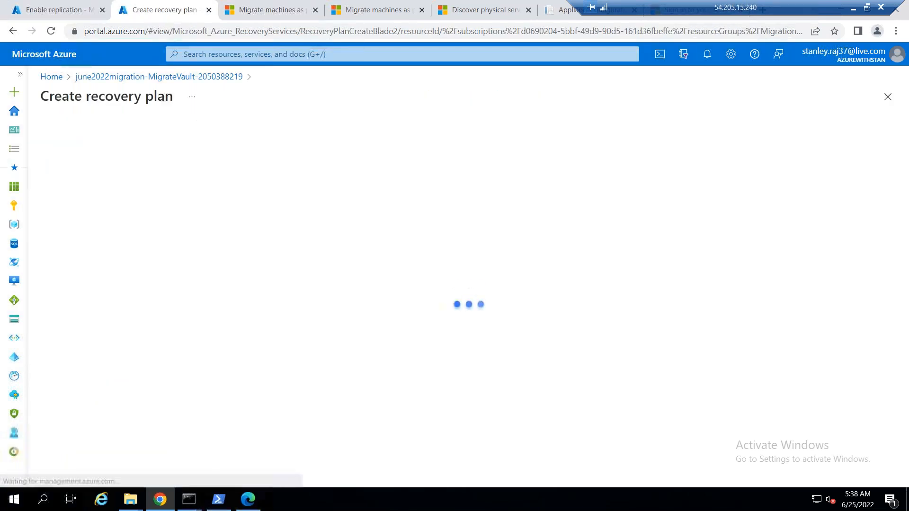
{"action": "left_click", "coordinate": [169, 206]}
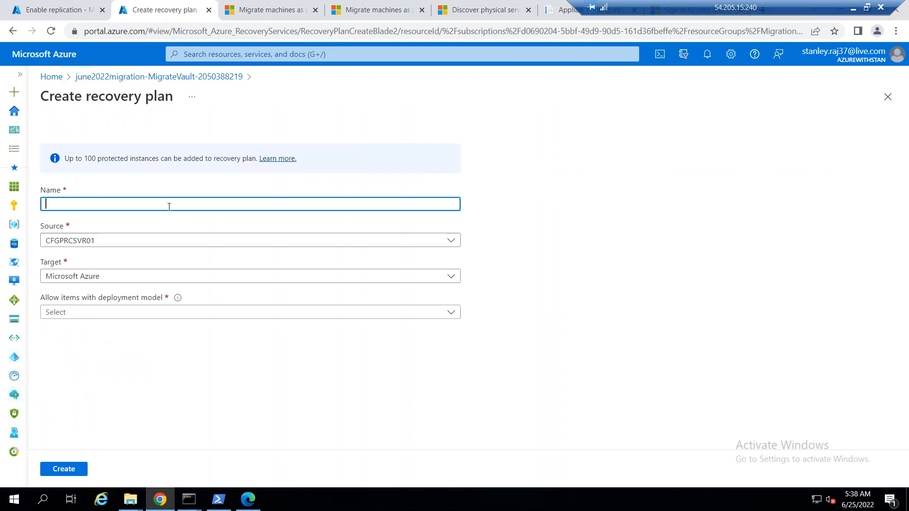
{"action": "type", "text": "aws2azureplan"}
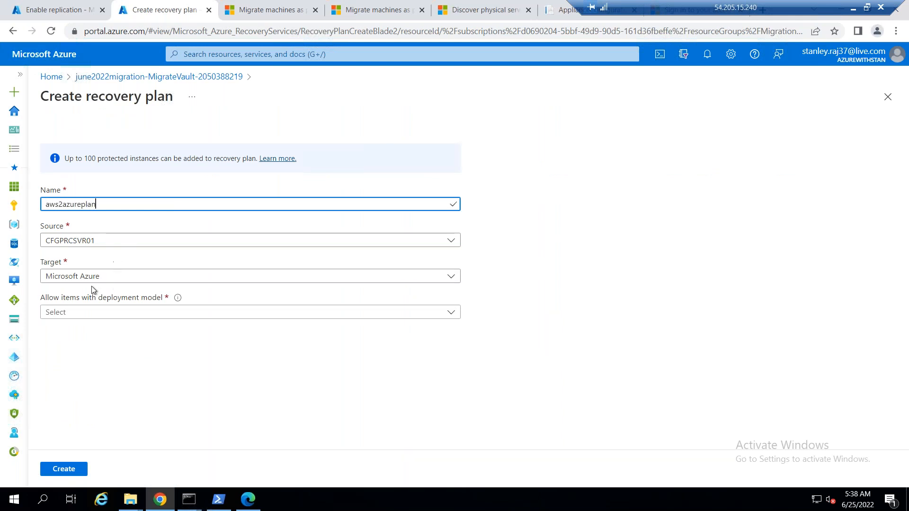
{"action": "left_click", "coordinate": [98, 313]}
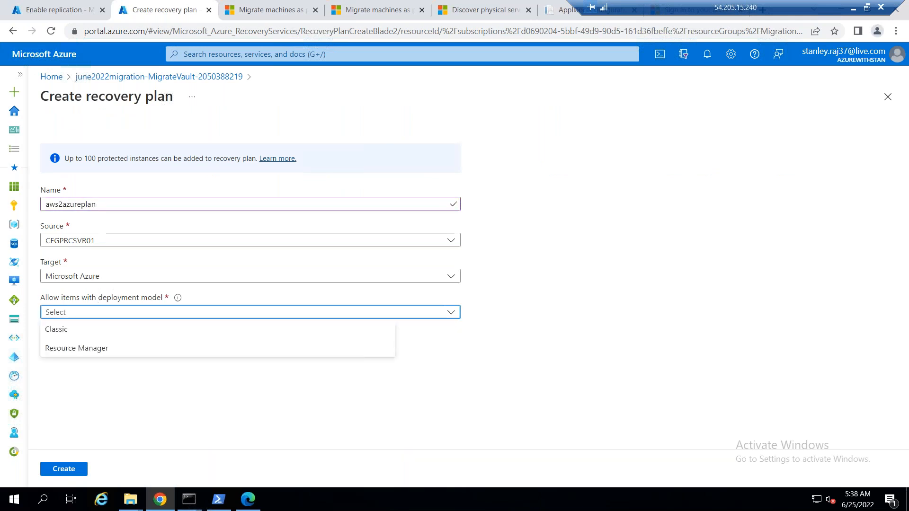
{"action": "left_click", "coordinate": [87, 349]}
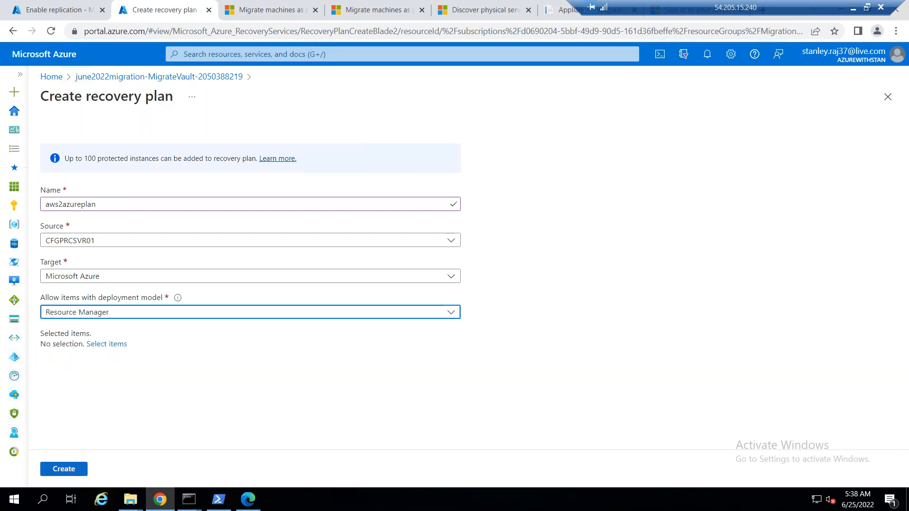
Try to create the recovery plan and check which protected items can be added to it
{"action": "left_click", "coordinate": [64, 469]}
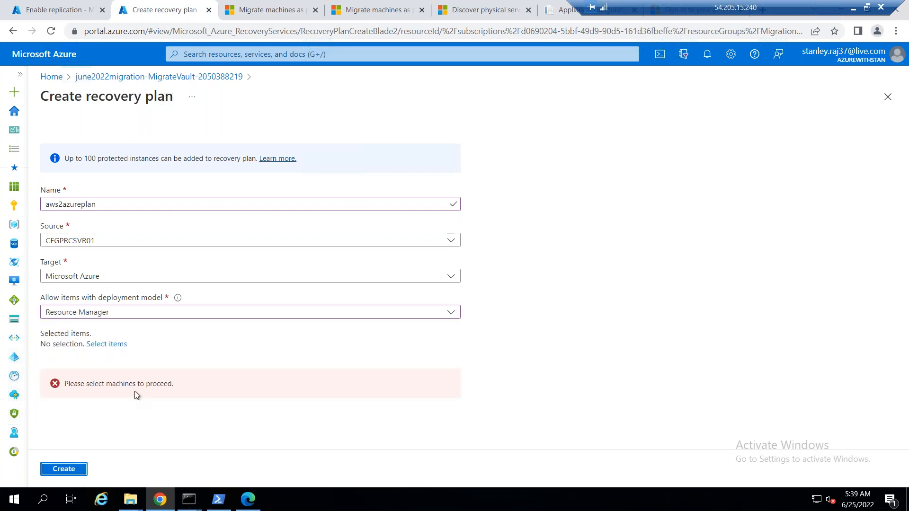
{"action": "left_click", "coordinate": [107, 344]}
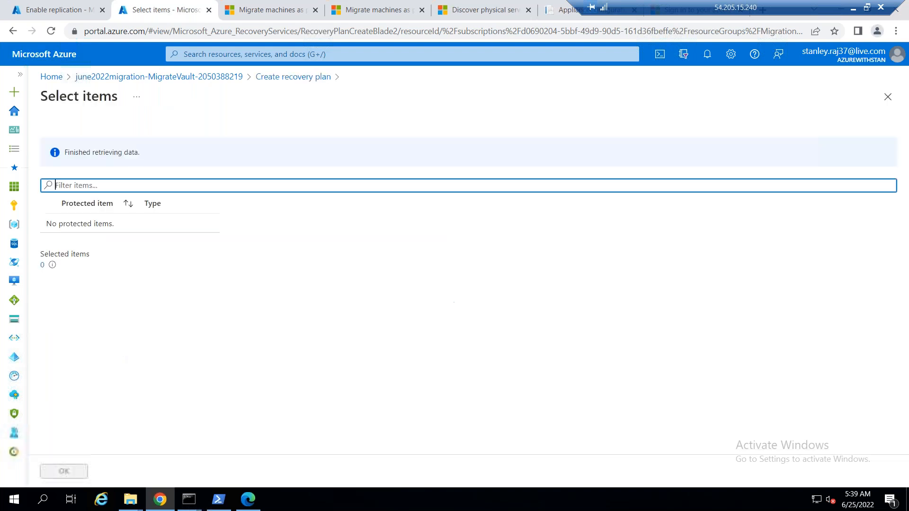
{"action": "left_click", "coordinate": [309, 78]}
Reselect source CFGPRCSVR01, target Microsoft Azure and the Resource Manager deployment model, and recheck the plan's selectable items
{"action": "left_click", "coordinate": [146, 239]}
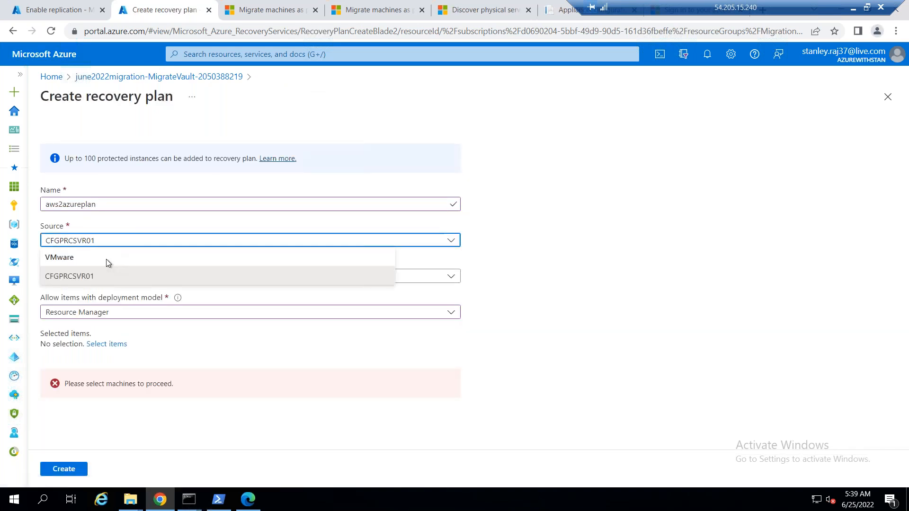
{"action": "left_click", "coordinate": [100, 279]}
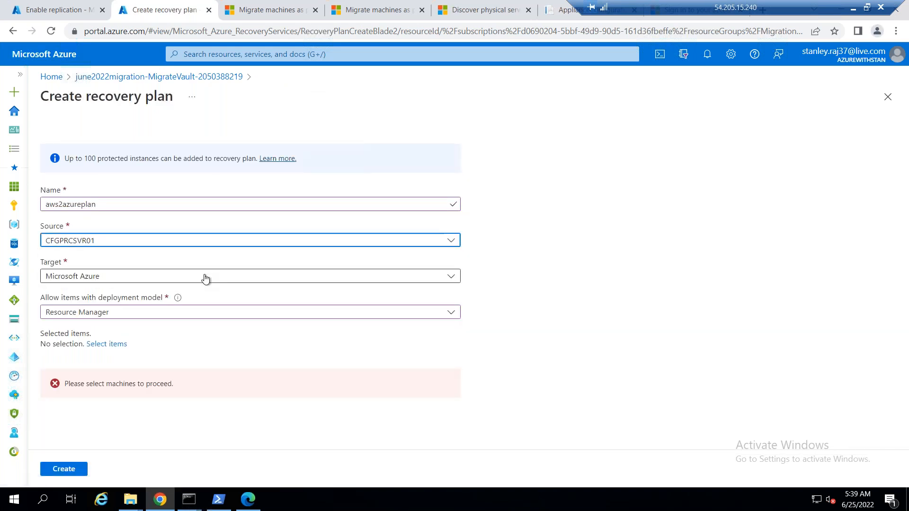
{"action": "left_click", "coordinate": [205, 278]}
{"action": "left_click", "coordinate": [185, 294]}
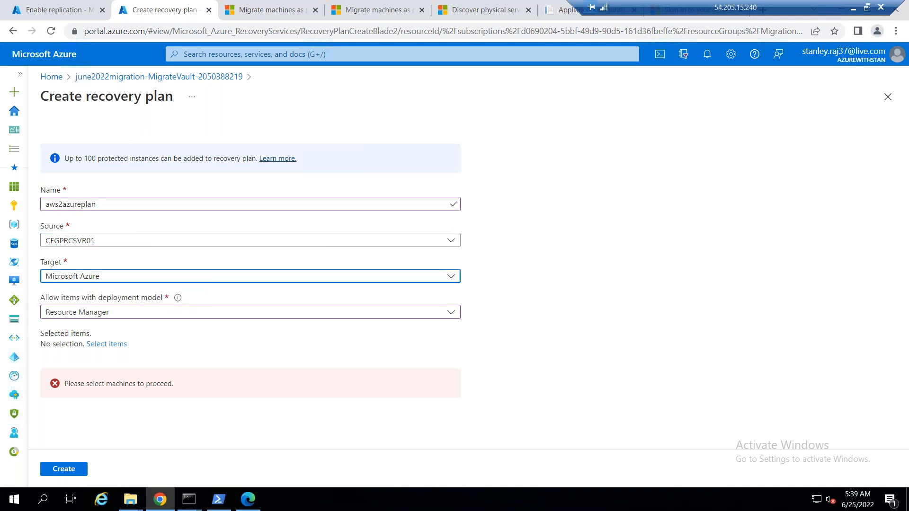
{"action": "left_click", "coordinate": [174, 311]}
{"action": "left_click", "coordinate": [140, 354]}
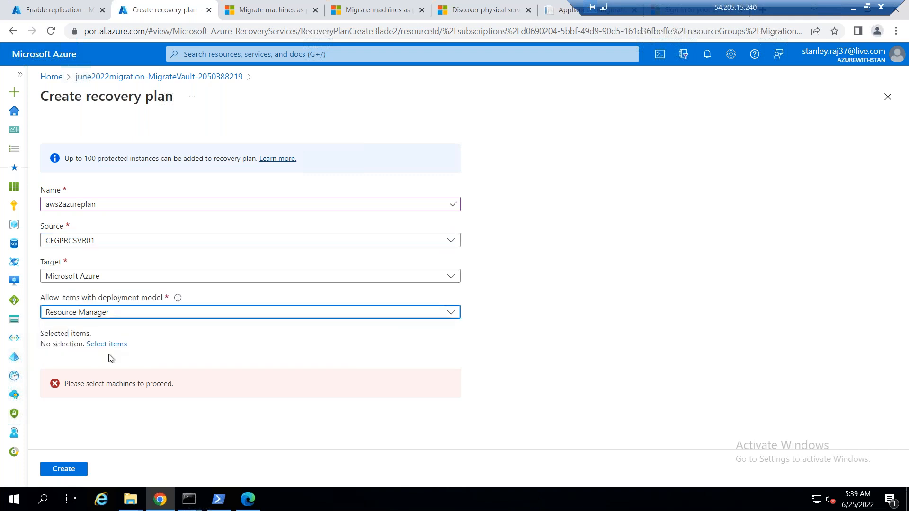
{"action": "left_click", "coordinate": [97, 344]}
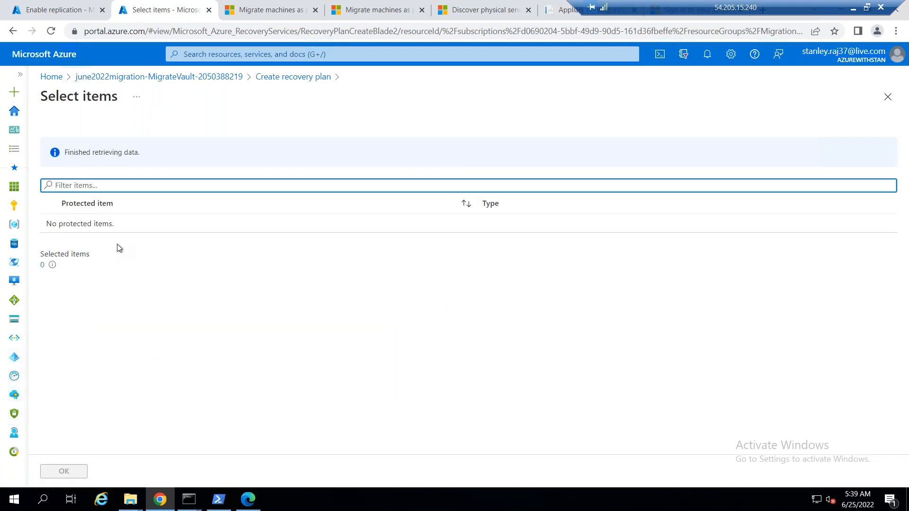
Discard the unfinished recovery plan and return to the vault's recovery plans
{"action": "left_click", "coordinate": [298, 78]}
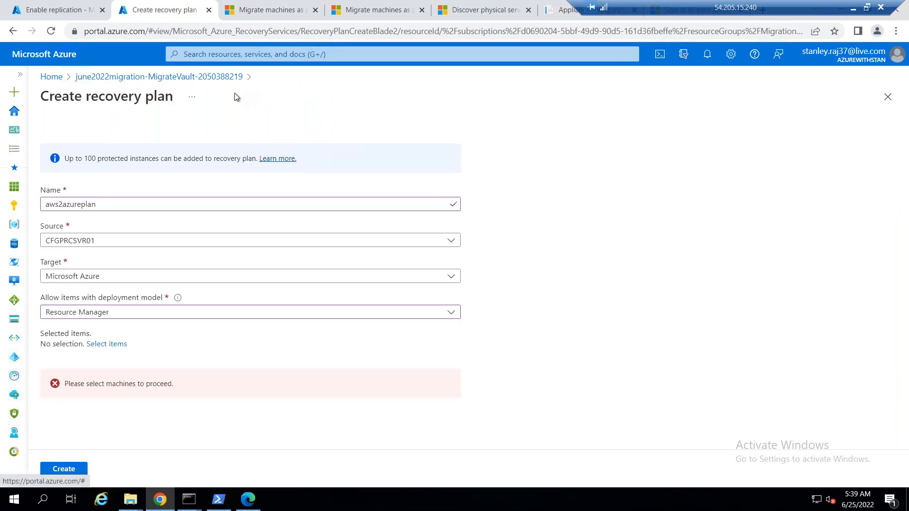
{"action": "left_click", "coordinate": [208, 82]}
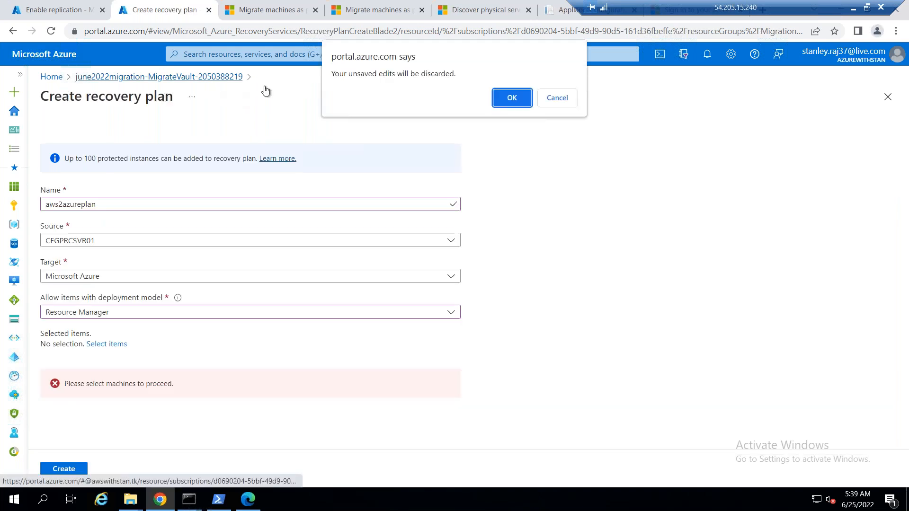
{"action": "left_click", "coordinate": [512, 97]}
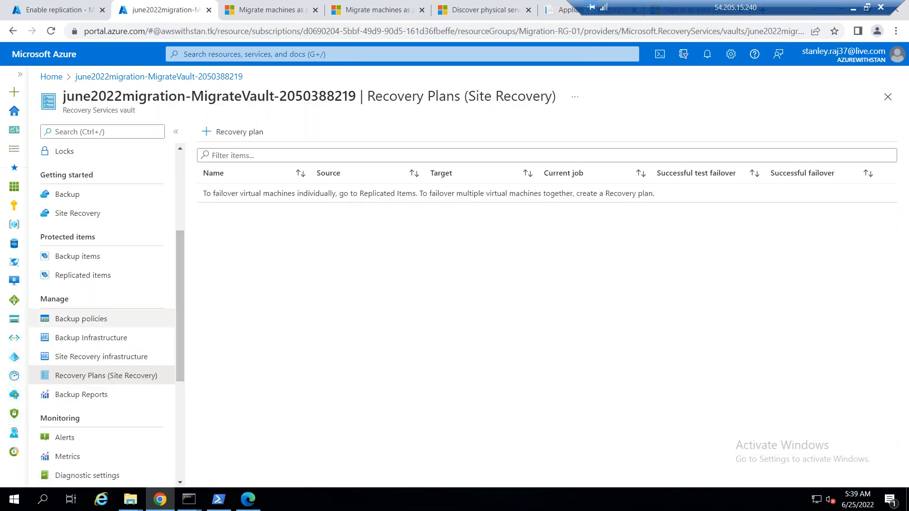
Start a new Azure Virtual Machine backup policy in the vault and name it aws2azureREPpolicy1
{"action": "scroll", "coordinate": [159, 314], "scroll_direction": "up", "scroll_amount": 3}
{"action": "scroll", "coordinate": [148, 333], "scroll_direction": "down", "scroll_amount": 3}
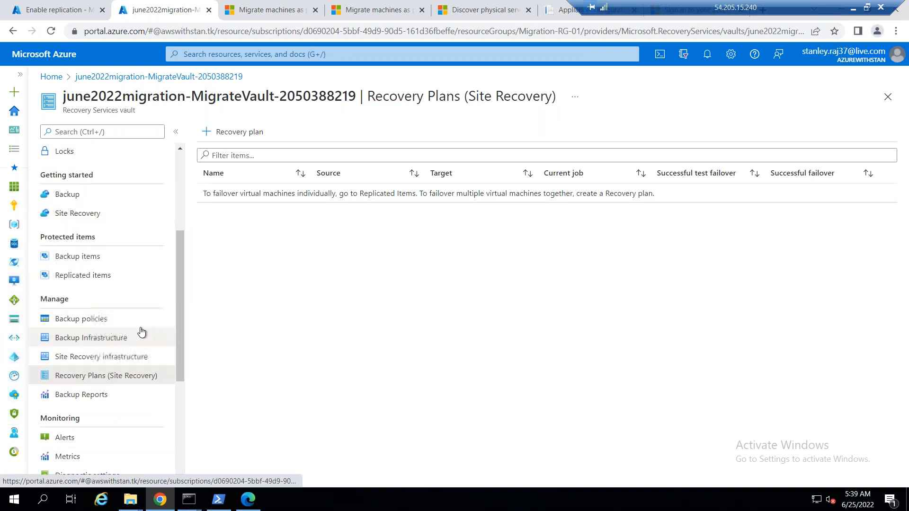
{"action": "left_click", "coordinate": [109, 318]}
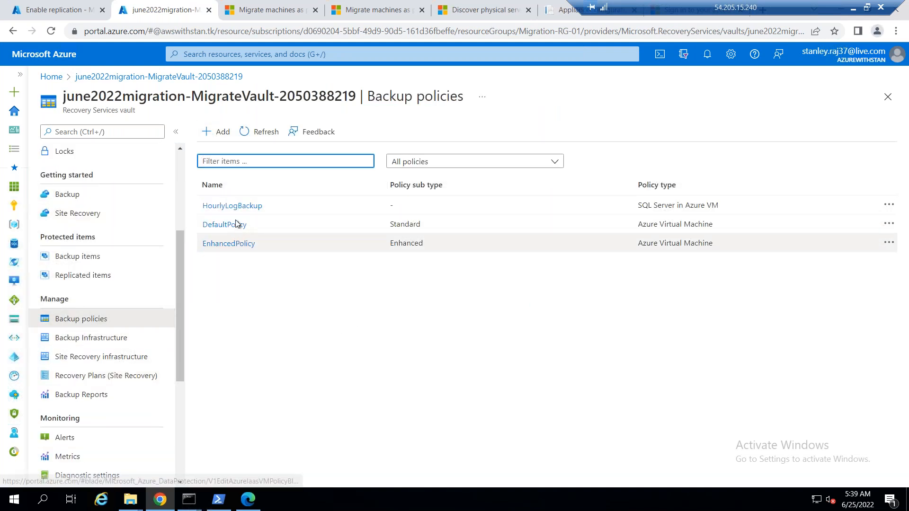
{"action": "left_click", "coordinate": [215, 133]}
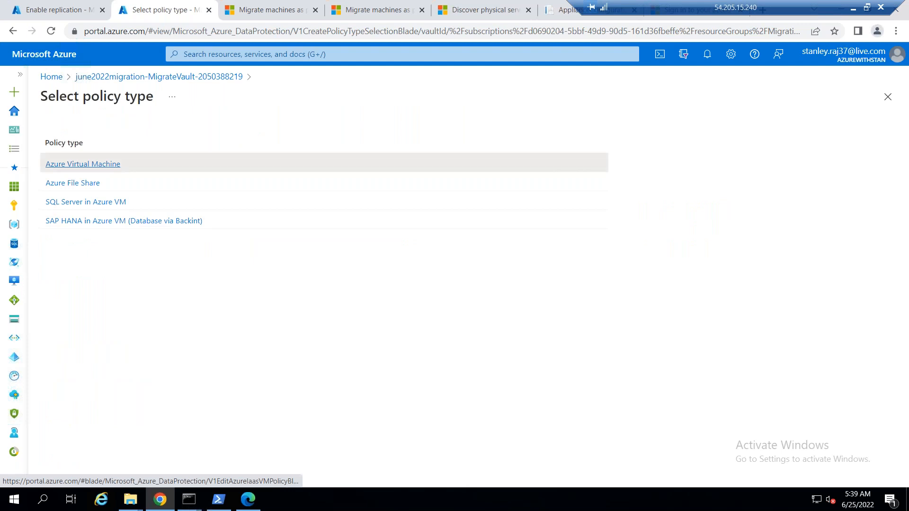
{"action": "left_click", "coordinate": [83, 164]}
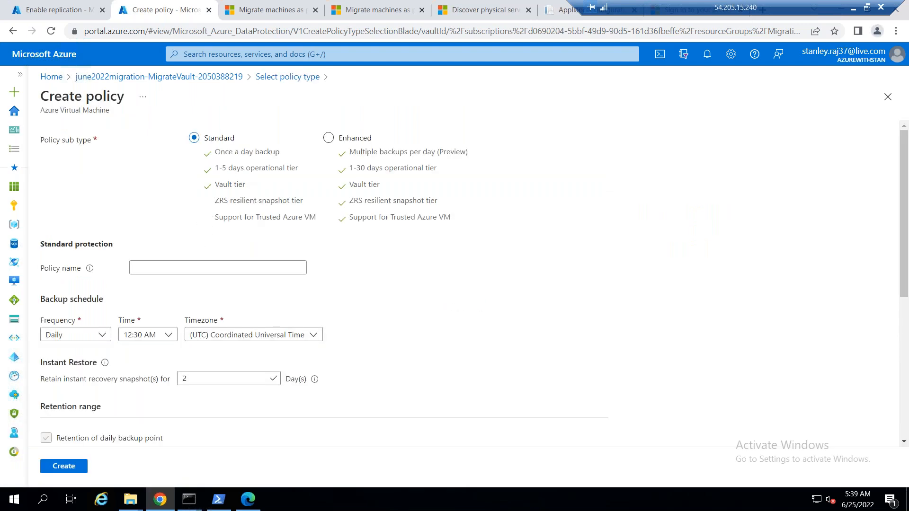
{"action": "left_click", "coordinate": [167, 271]}
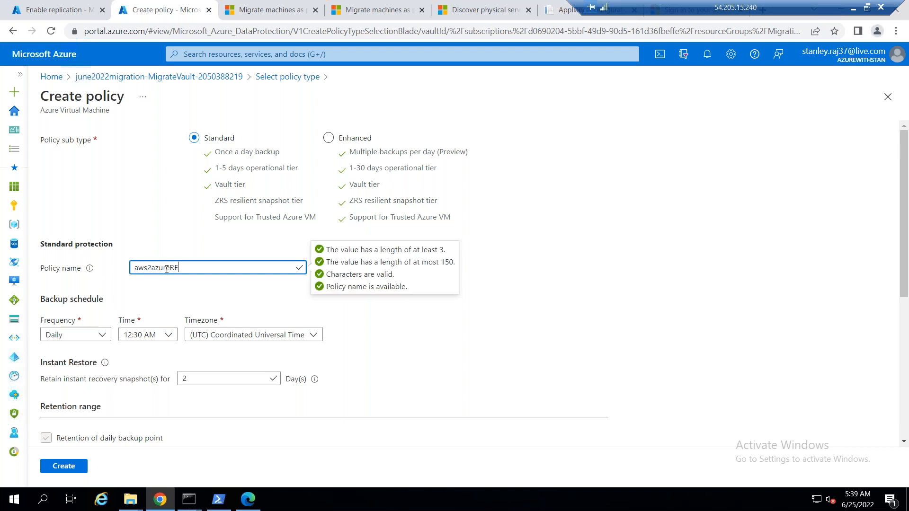
{"action": "key", "text": "BackSpace"}
{"action": "key", "text": "BackSpace"}
{"action": "type", "text": "Ppl"}
Examine the backup policy's frequency options, sub types and retention range settings
{"action": "scroll", "coordinate": [132, 315], "scroll_direction": "down", "scroll_amount": 3}
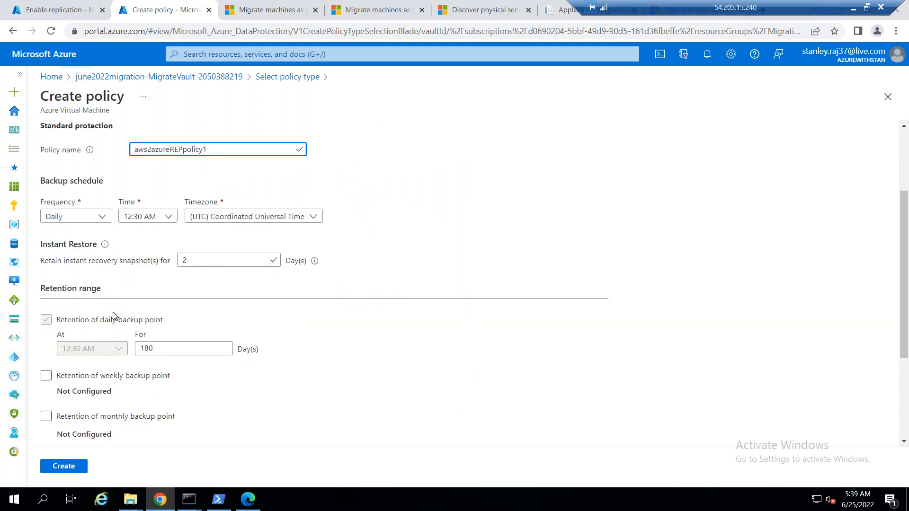
{"action": "left_click", "coordinate": [102, 216]}
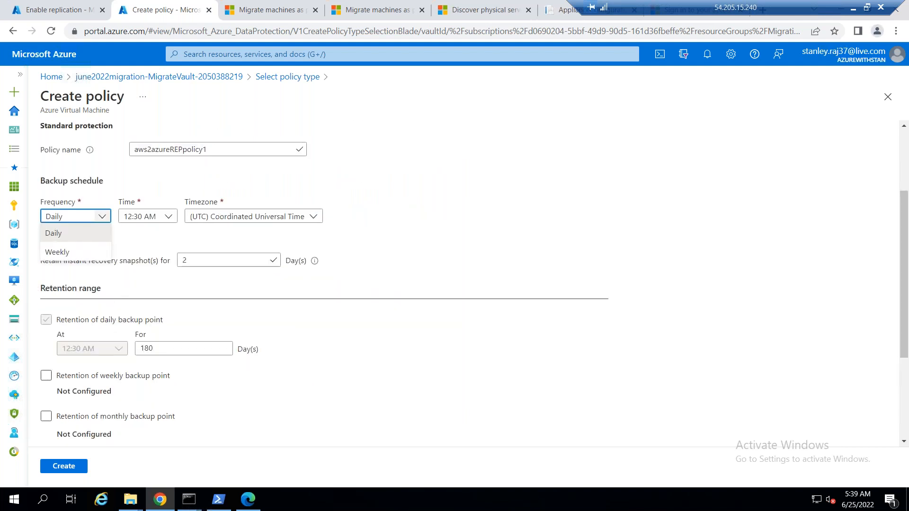
{"action": "left_click", "coordinate": [435, 229]}
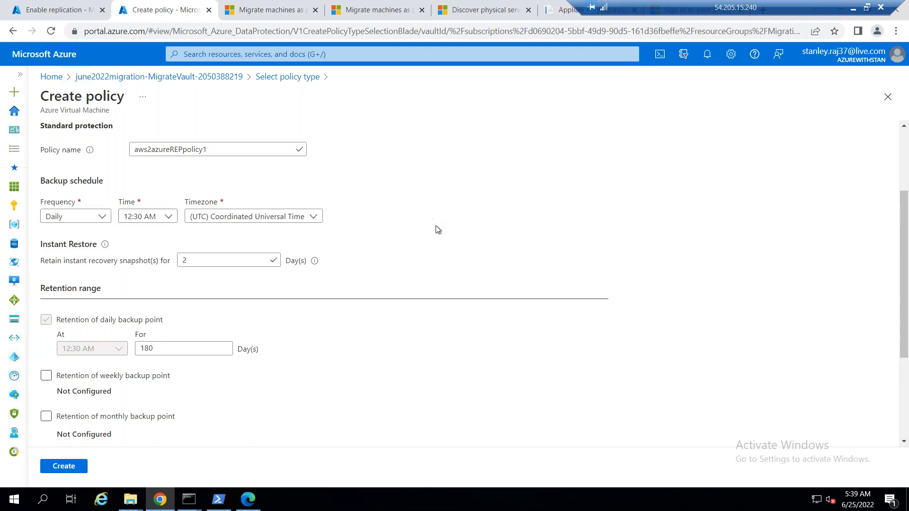
{"action": "scroll", "coordinate": [439, 229], "scroll_direction": "up", "scroll_amount": 3}
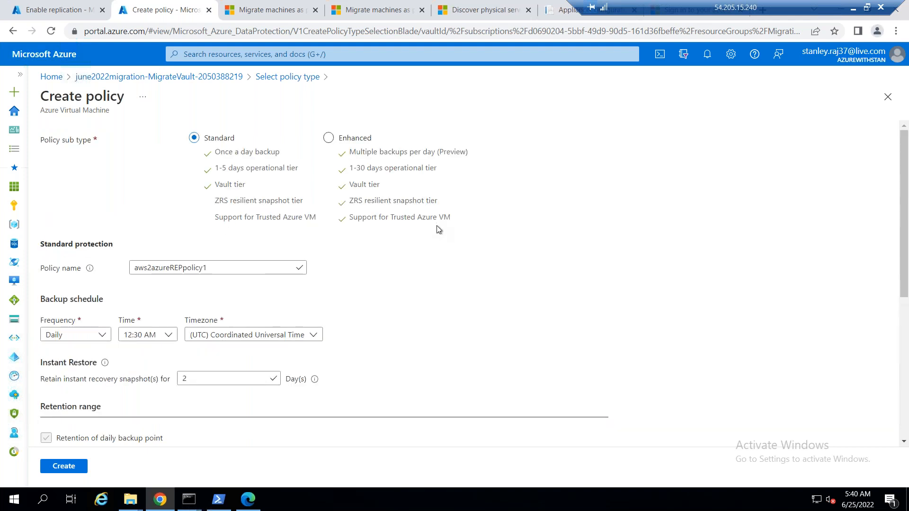
{"action": "scroll", "coordinate": [439, 229], "scroll_direction": "down", "scroll_amount": 3}
{"action": "scroll", "coordinate": [439, 229], "scroll_direction": "down", "scroll_amount": 3}
{"action": "scroll", "coordinate": [439, 229], "scroll_direction": "up", "scroll_amount": 6}
{"action": "scroll", "coordinate": [439, 231], "scroll_direction": "down", "scroll_amount": 7}
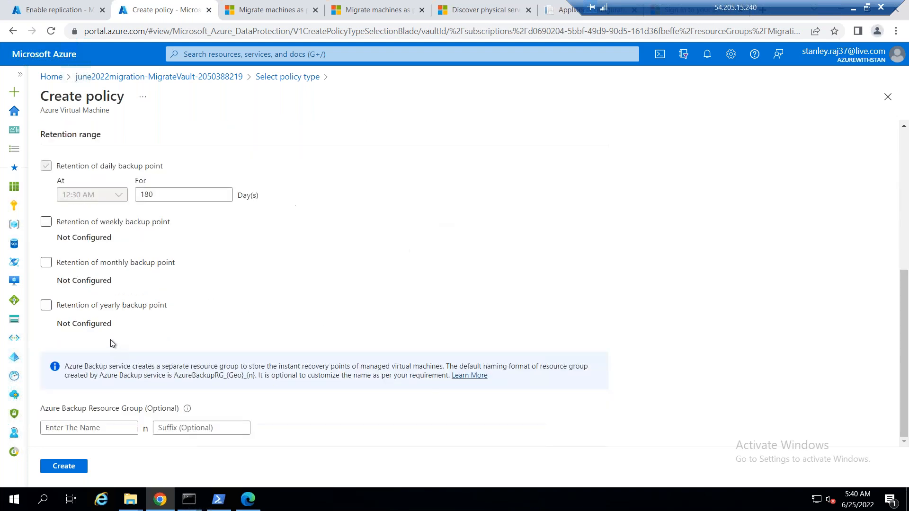
Edit the retention of the daily backup point and create the backup policy
{"action": "left_click", "coordinate": [158, 198]}
{"action": "key", "text": "ctrl+a"}
{"action": "type", "text": "1"}
{"action": "key", "text": "ctrl+a"}
{"action": "scroll", "coordinate": [379, 299], "scroll_direction": "up", "scroll_amount": 5}
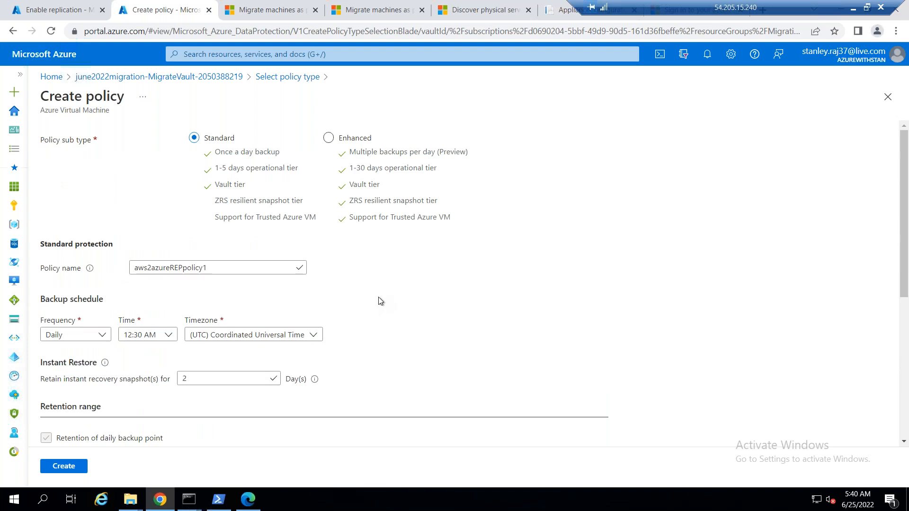
{"action": "scroll", "coordinate": [378, 300], "scroll_direction": "down", "scroll_amount": 5}
{"action": "left_click", "coordinate": [73, 467]}
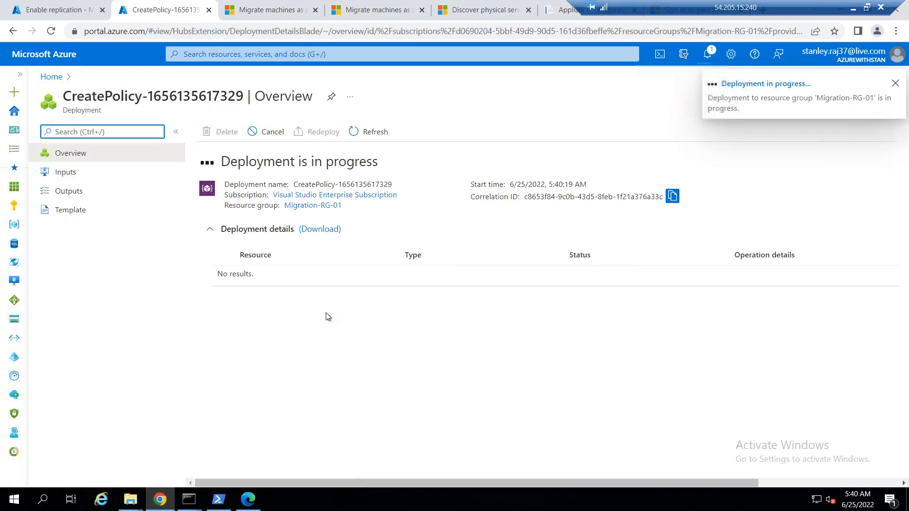
Start a new replication policy for VMware and physical machines in the june2022migration vault's Site Recovery infrastructure
{"action": "left_click", "coordinate": [51, 76]}
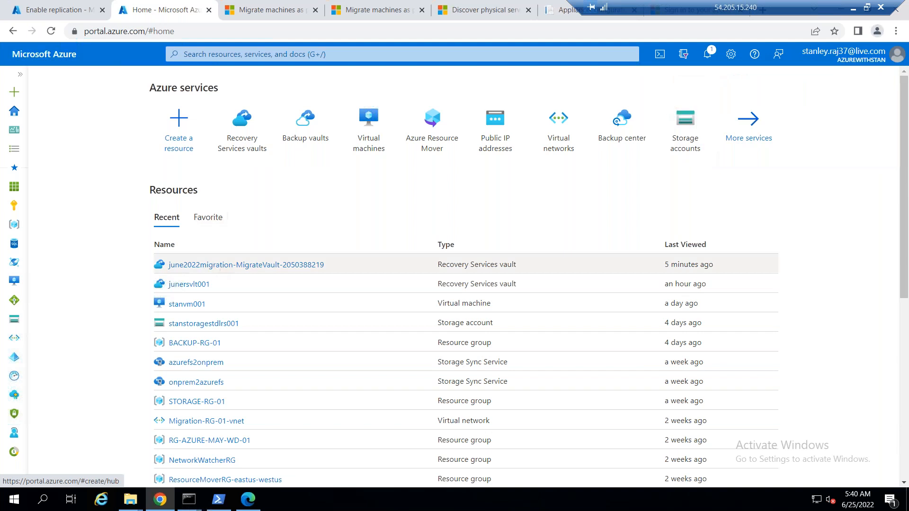
{"action": "left_click", "coordinate": [246, 265]}
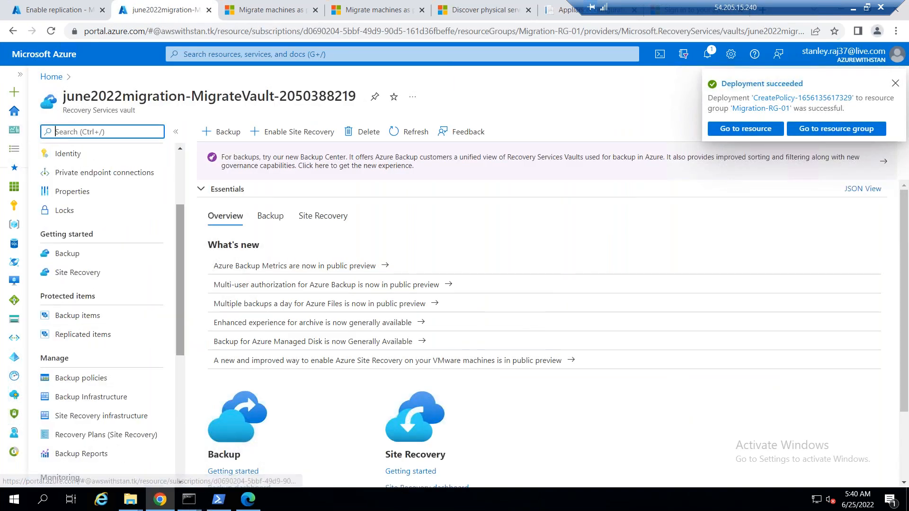
{"action": "left_click_drag", "start_coordinate": [181, 337], "coordinate": [173, 416]}
{"action": "left_click", "coordinate": [101, 231]}
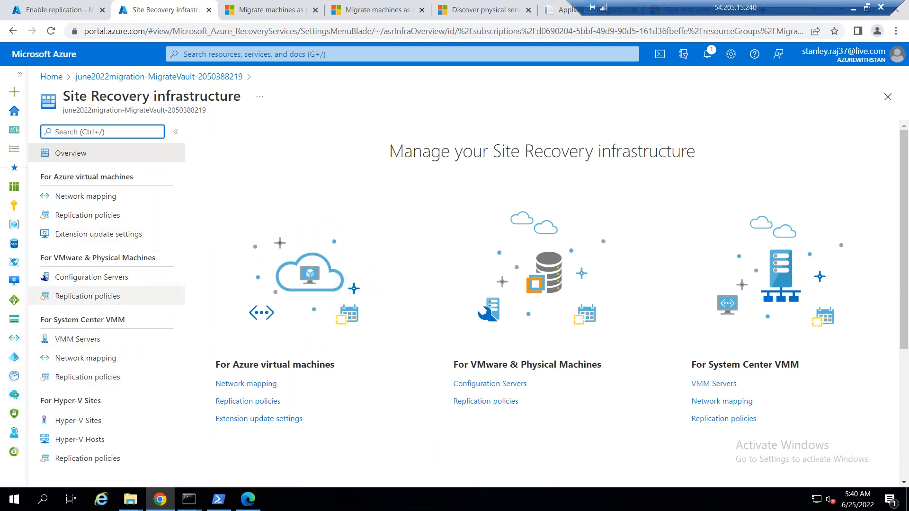
{"action": "left_click", "coordinate": [88, 296]}
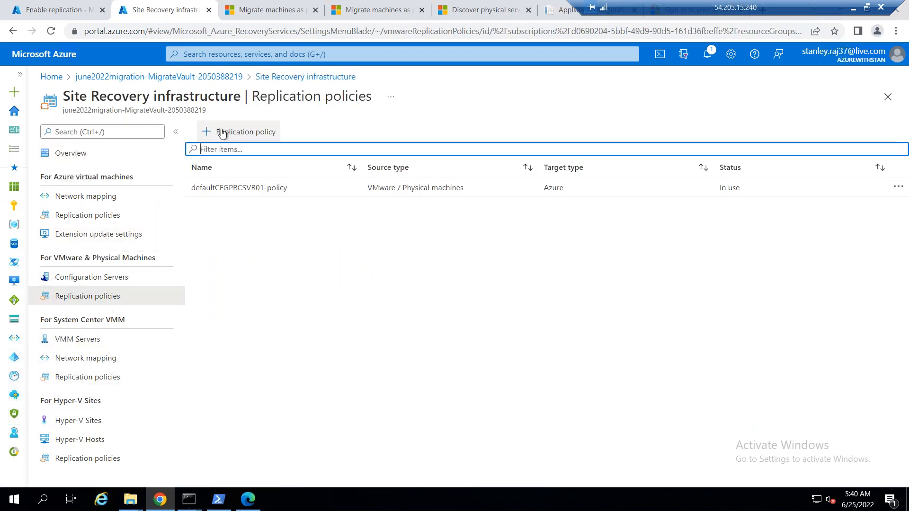
{"action": "left_click", "coordinate": [223, 132]}
Name the replication policy aws2azureREPLICATIONpolicy1, keeping VMware / Physical machines as the source type
{"action": "type", "text": "aws2azureREP"}
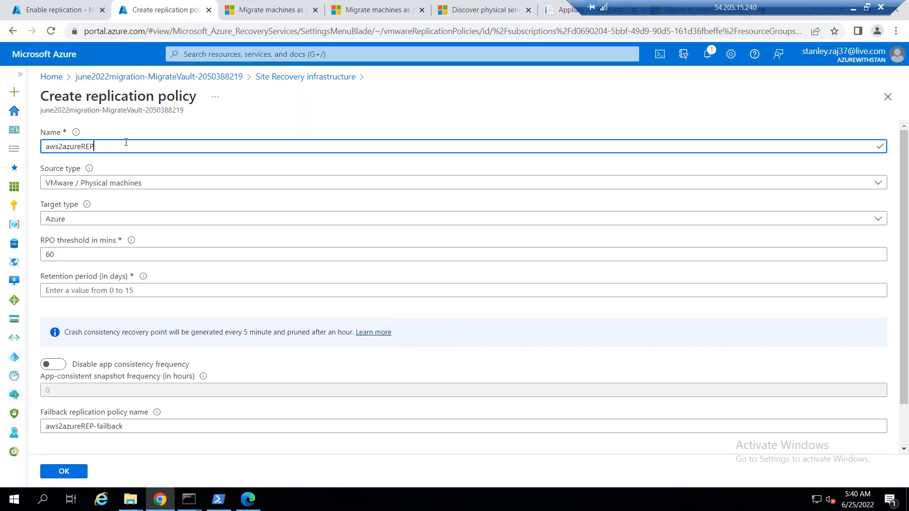
{"action": "type", "text": "LICATION policy"}
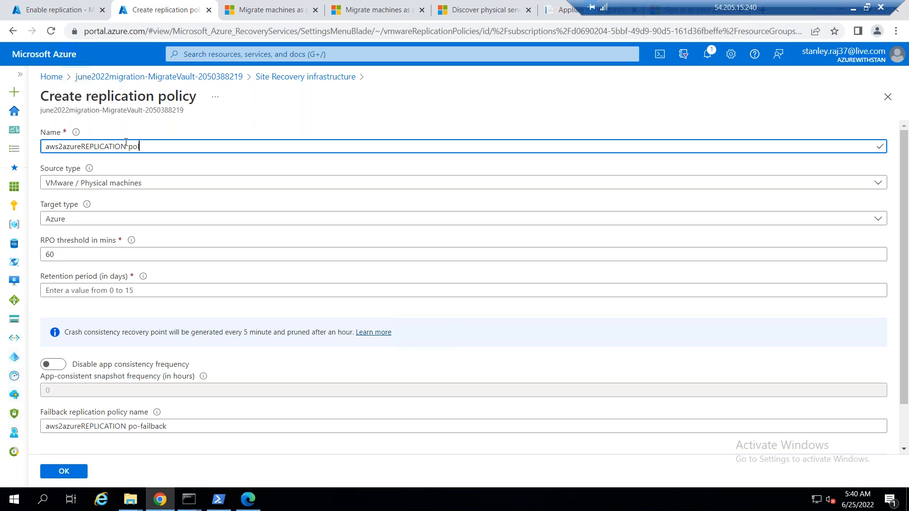
{"action": "key", "text": "BackSpace"}
{"action": "key", "text": "BackSpace"}
{"action": "key", "text": "BackSpace"}
{"action": "key", "text": "BackSpace"}
{"action": "key", "text": "BackSpace"}
{"action": "key", "text": "BackSpace"}
{"action": "key", "text": "BackSpace"}
{"action": "type", "text": "policy1"}
{"action": "left_click", "coordinate": [171, 180]}
{"action": "left_click", "coordinate": [351, 128]}
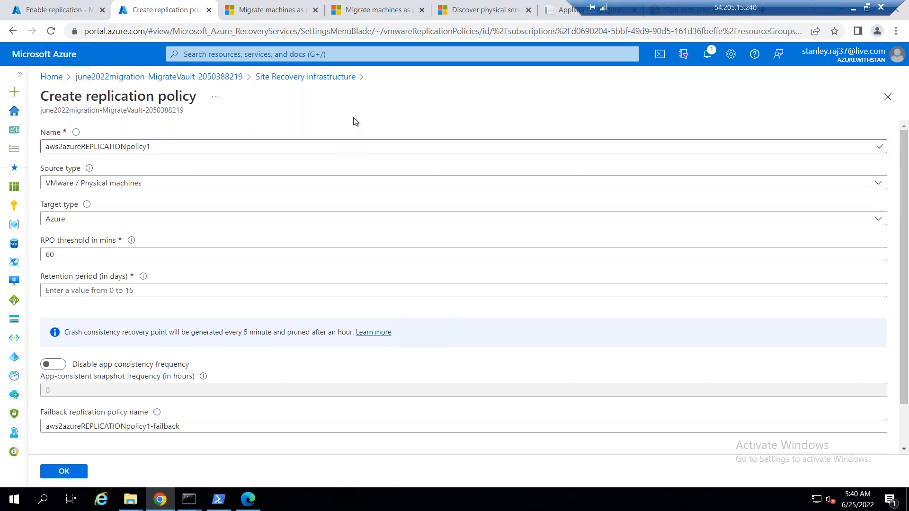
Set the replication policy's retention period to 1 day and create the policy
{"action": "scroll", "coordinate": [374, 137], "scroll_direction": "down", "scroll_amount": 2}
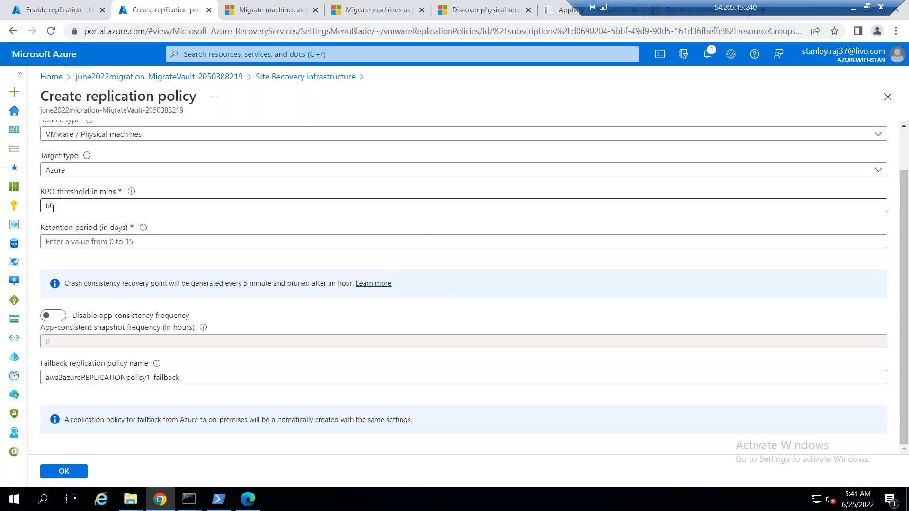
{"action": "left_click", "coordinate": [463, 241]}
{"action": "type", "text": "0"}
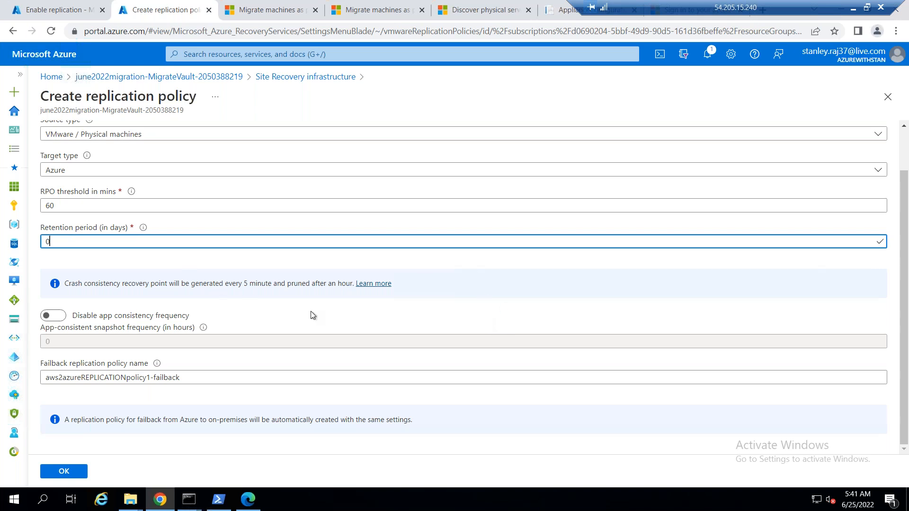
{"action": "double_click", "coordinate": [45, 244]}
{"action": "type", "text": "1"}
{"action": "left_click", "coordinate": [135, 268]}
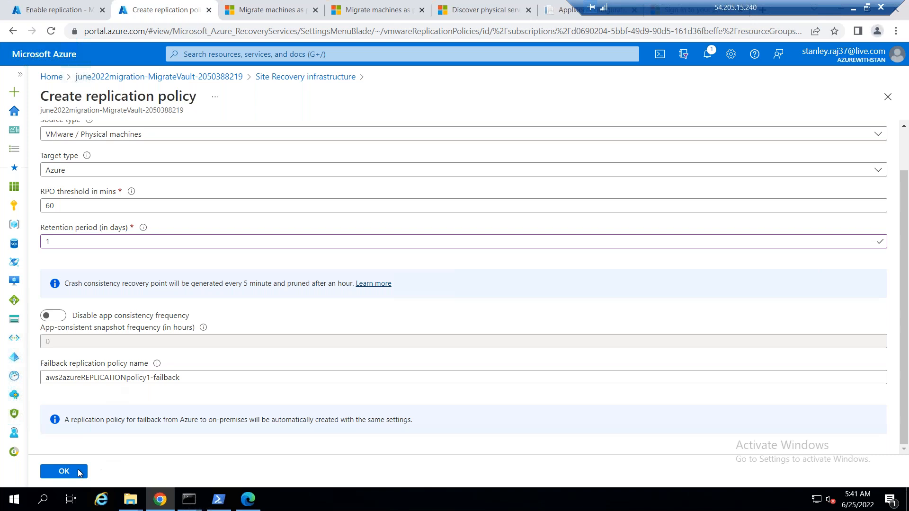
{"action": "left_click", "coordinate": [84, 470]}
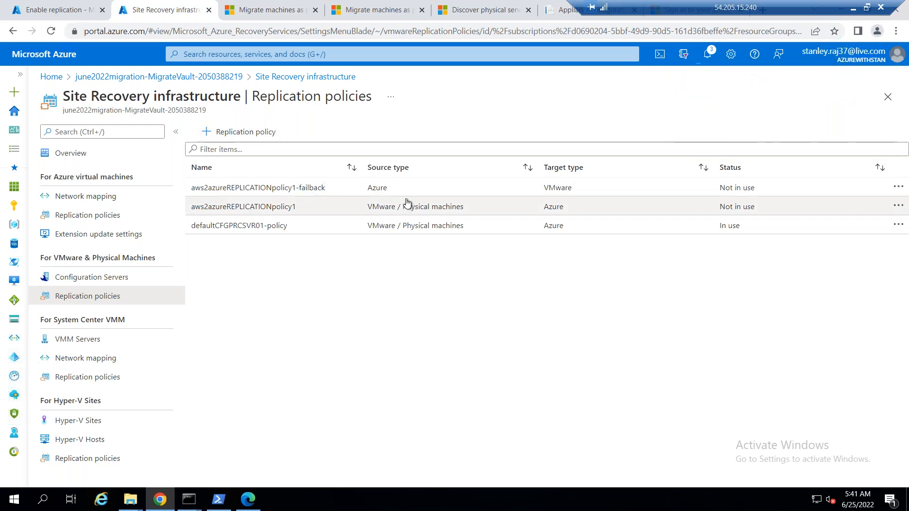
Return to the Enable replication wizard and check the selectable replication policies
{"action": "left_click", "coordinate": [54, 12]}
{"action": "left_click", "coordinate": [258, 214]}
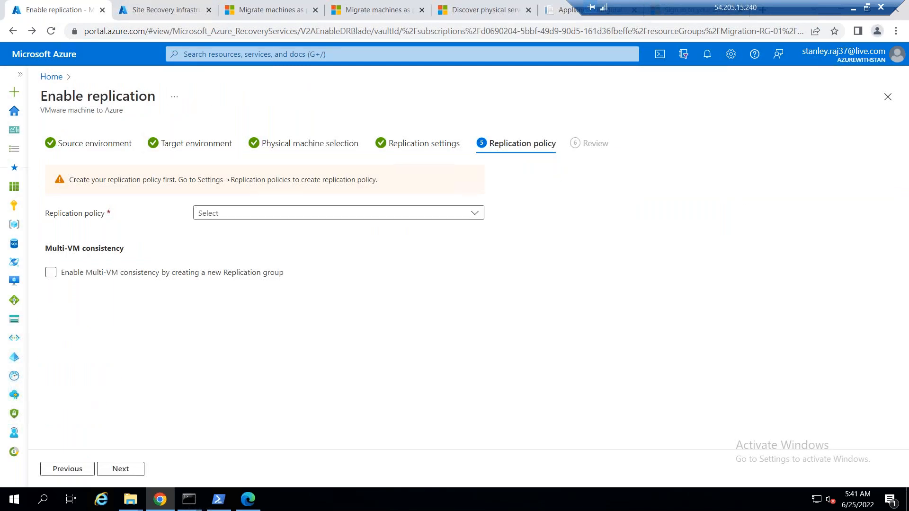
{"action": "left_click", "coordinate": [417, 200]}
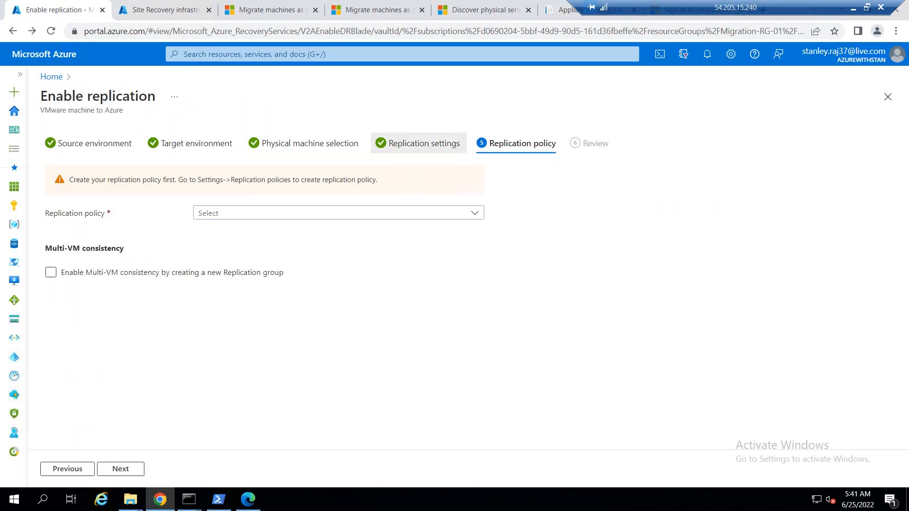
Go back to the replication settings, return to the replication policy stage and recheck the selectable policies
{"action": "left_click", "coordinate": [420, 144]}
{"action": "left_click", "coordinate": [120, 469]}
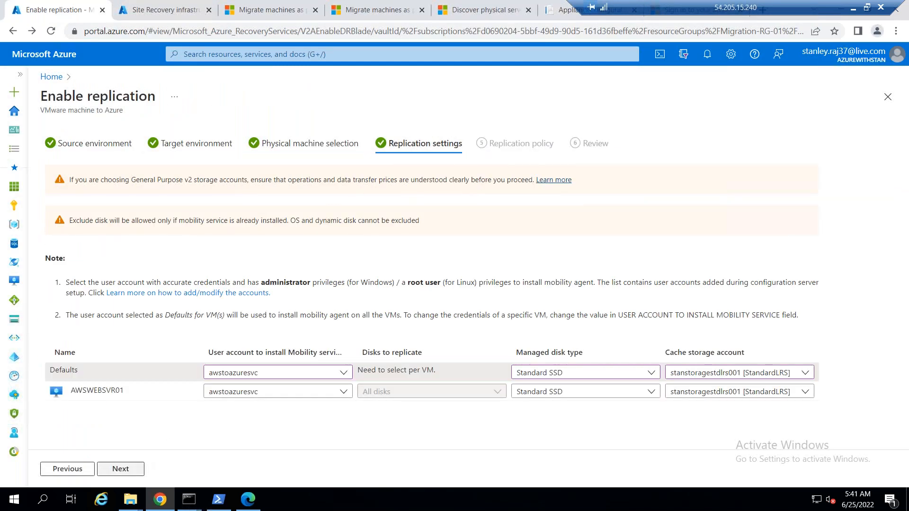
{"action": "left_click", "coordinate": [480, 217]}
{"action": "left_click", "coordinate": [343, 286]}
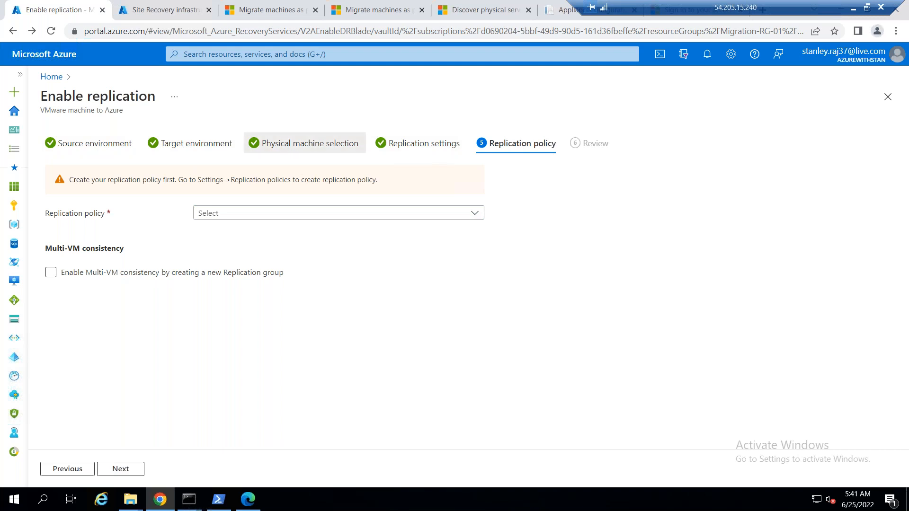
Reselect AWSWEBSVR01 as the physical machine to replicate and try to proceed past the replication settings
{"action": "left_click", "coordinate": [292, 144]}
{"action": "left_click", "coordinate": [56, 277]}
{"action": "left_click", "coordinate": [60, 278]}
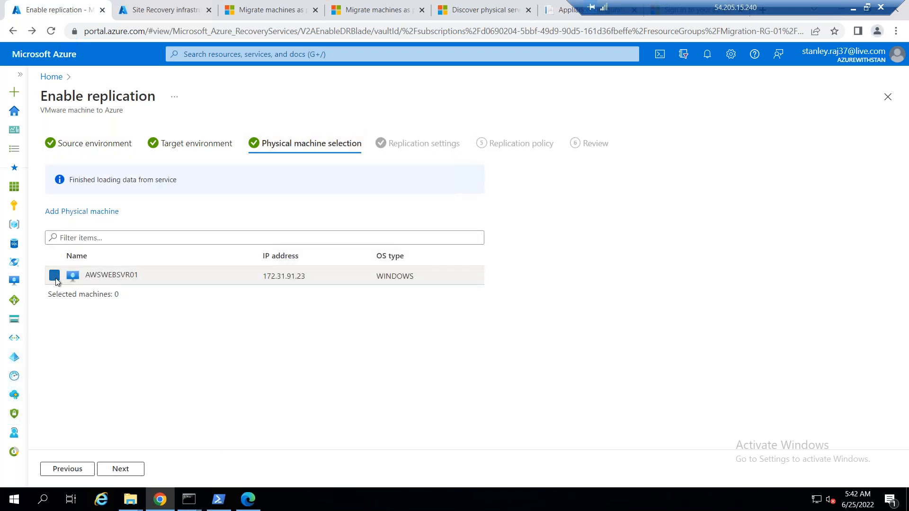
{"action": "left_click", "coordinate": [75, 279]}
{"action": "left_click", "coordinate": [124, 468]}
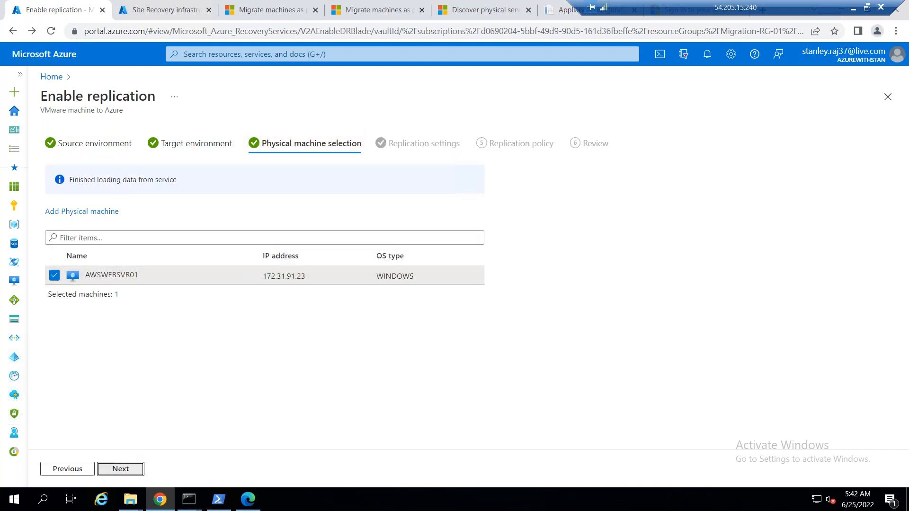
{"action": "left_click", "coordinate": [124, 469]}
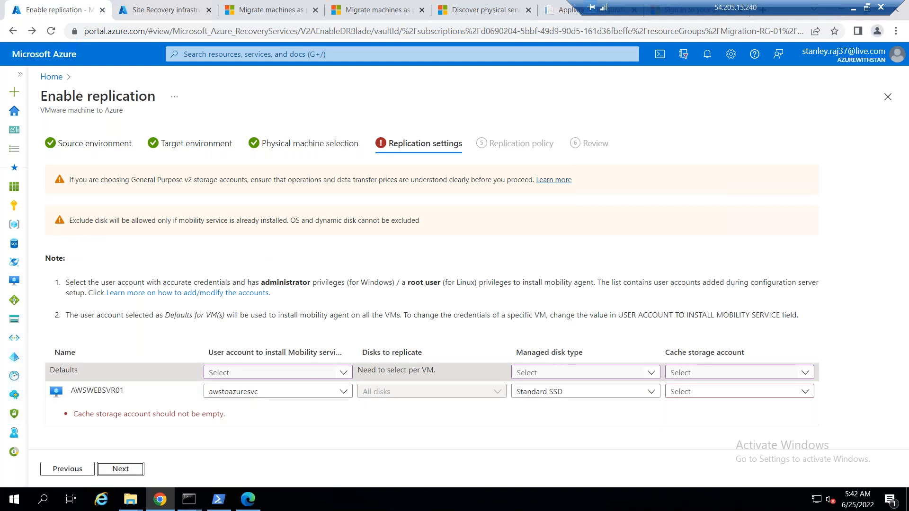
Set the default account to awstoazuresvc, disk type to Premium SSD and cache storage to stanstoragestdlrs001, and recheck the selectable replication policies
{"action": "left_click", "coordinate": [251, 373]}
{"action": "left_click", "coordinate": [246, 408]}
{"action": "left_click", "coordinate": [528, 372]}
{"action": "left_click", "coordinate": [544, 408]}
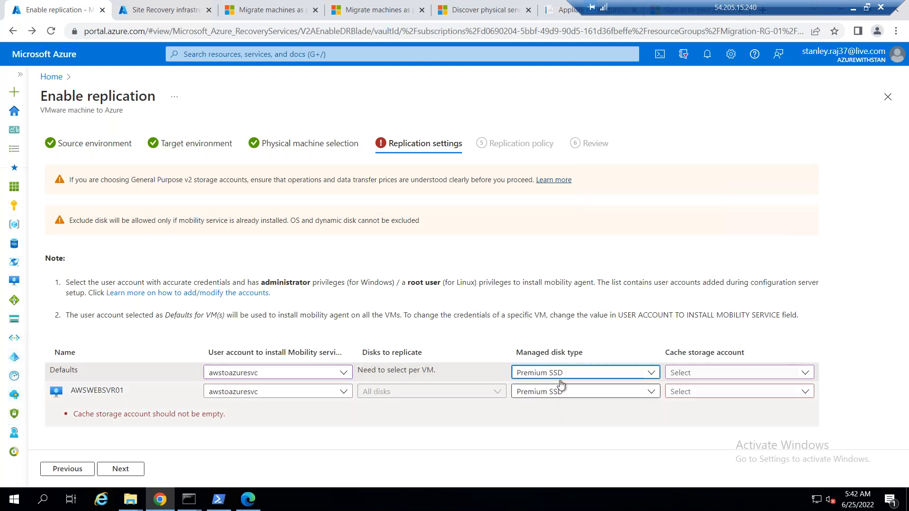
{"action": "left_click", "coordinate": [670, 374]}
{"action": "left_click", "coordinate": [714, 428]}
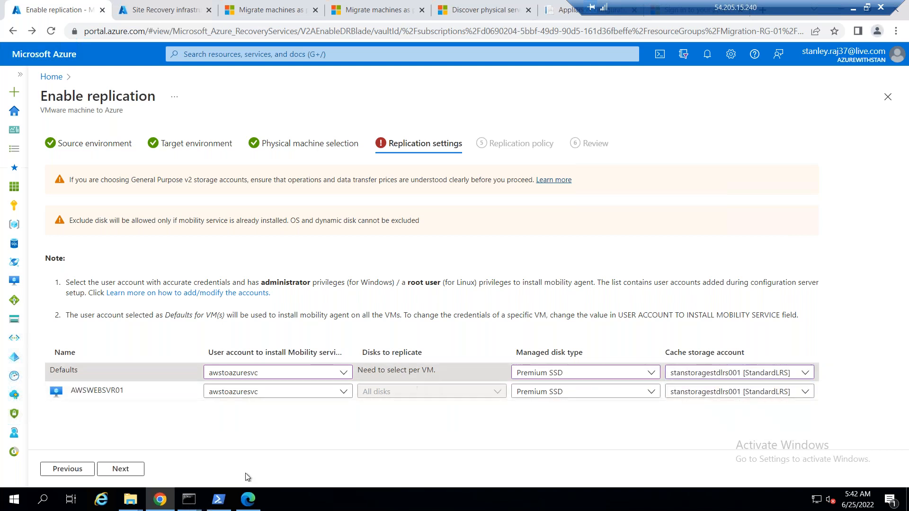
{"action": "left_click", "coordinate": [116, 469]}
{"action": "left_click", "coordinate": [243, 217]}
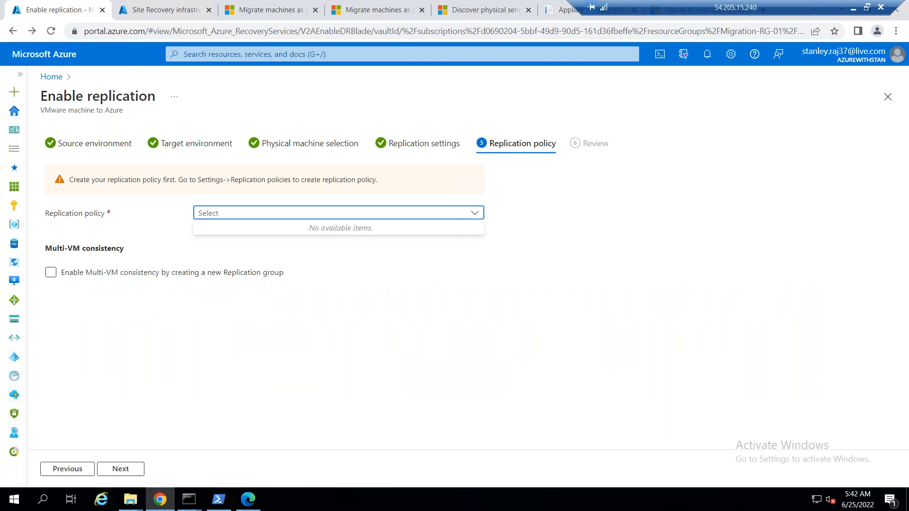
Leave the Enable replication wizard, reopen the june2022migration vault from the recent resources and refresh it
{"action": "left_click", "coordinate": [55, 78]}
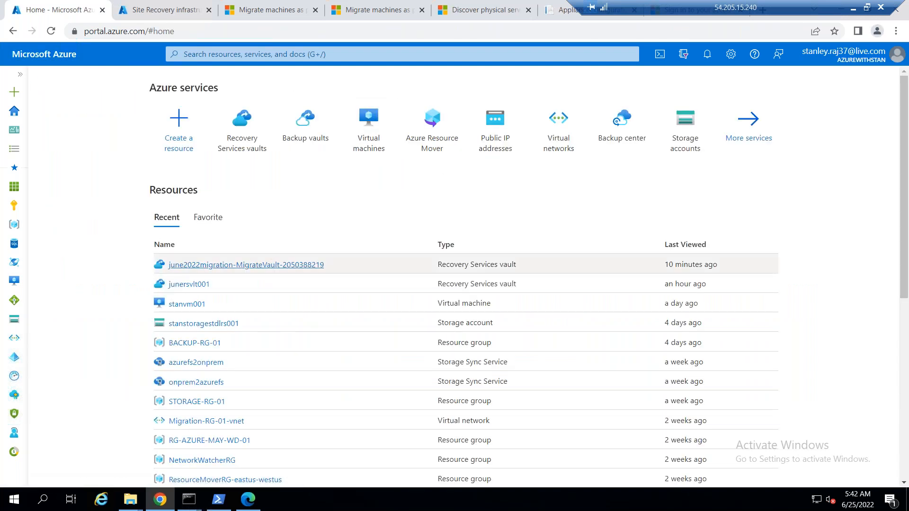
{"action": "left_click", "coordinate": [246, 264]}
{"action": "left_click", "coordinate": [396, 132]}
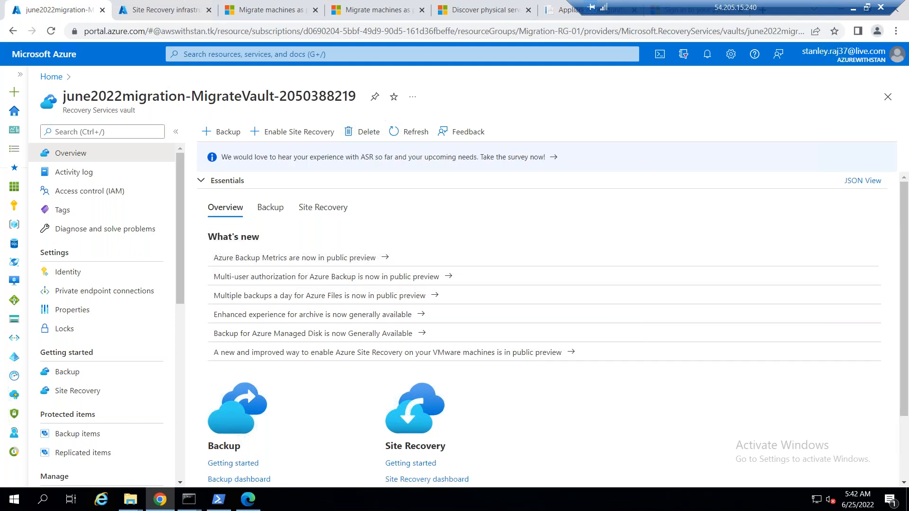
Check the vault's replication policies and open the portal notifications, and return to the vault overview
{"action": "left_click", "coordinate": [169, 14]}
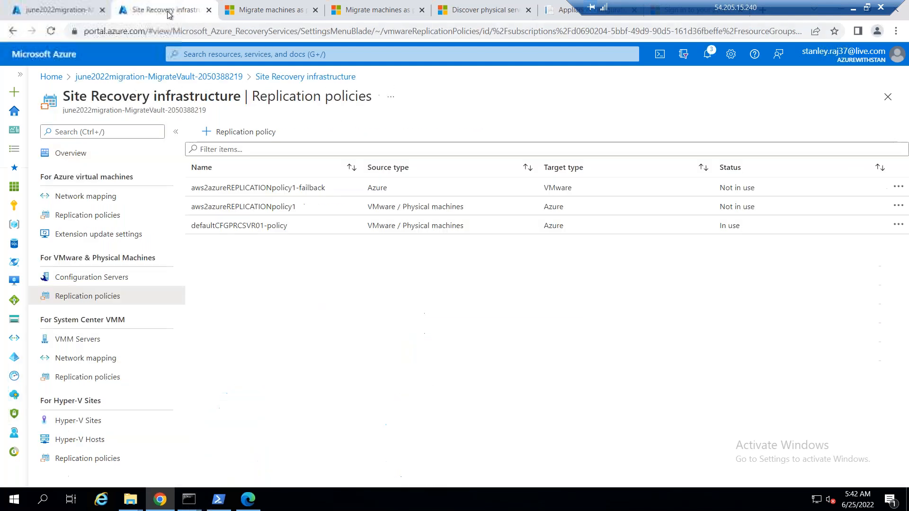
{"action": "left_click", "coordinate": [713, 55]}
{"action": "left_click", "coordinate": [61, 10]}
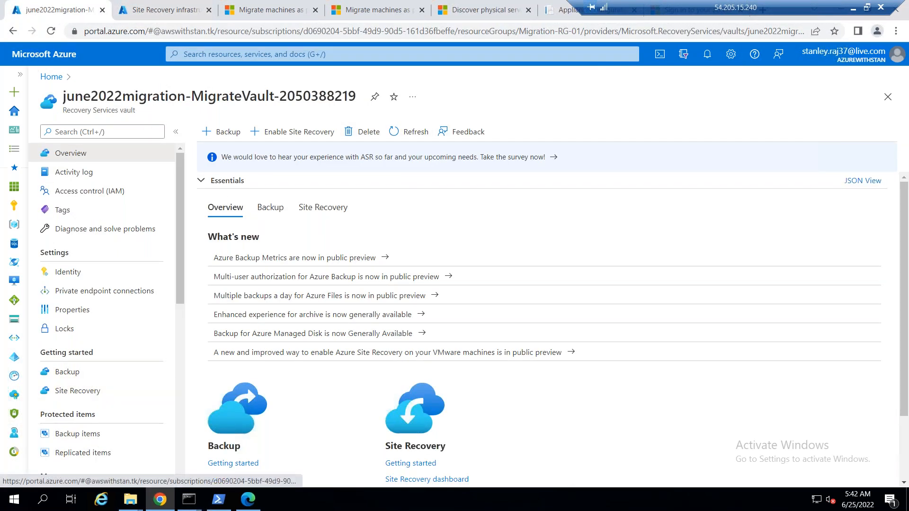
Start a new replication of VMware and physical machines to Azure from the vault's replicated items
{"action": "left_click", "coordinate": [95, 391]}
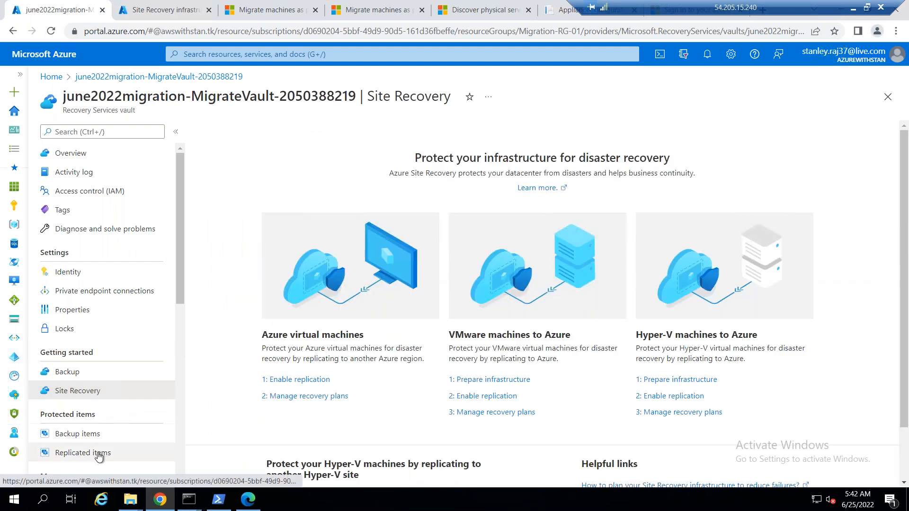
{"action": "left_click", "coordinate": [95, 452]}
{"action": "left_click", "coordinate": [303, 133]}
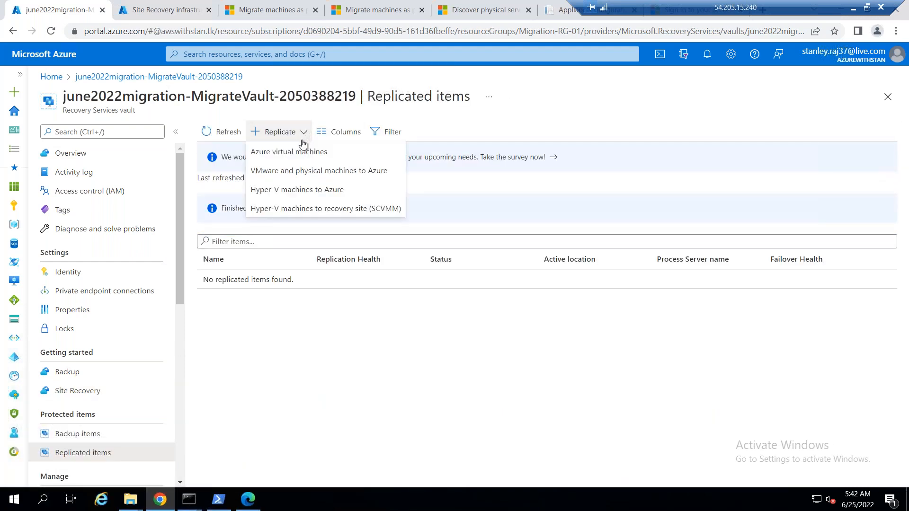
{"action": "left_click", "coordinate": [299, 171]}
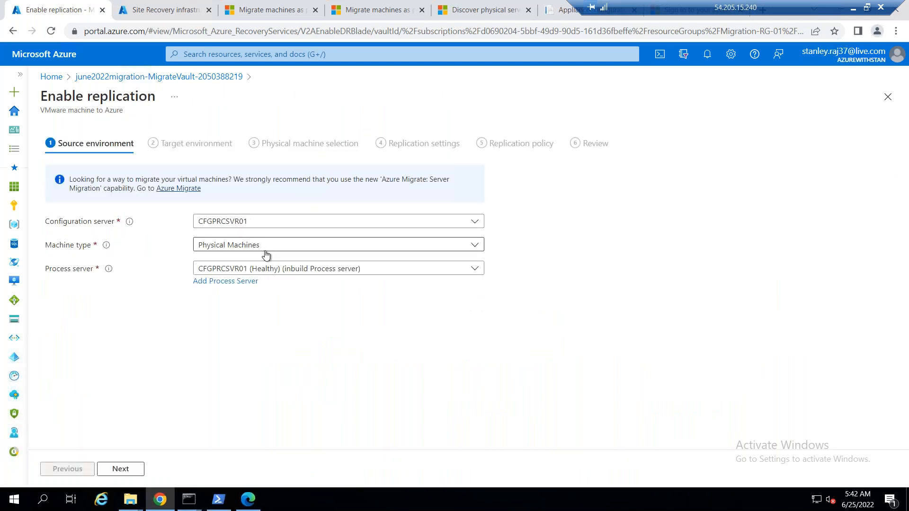
Accept the existing source and target environment settings and select AWSWEBSVR01 as the physical machine to replicate
{"action": "left_click", "coordinate": [121, 469]}
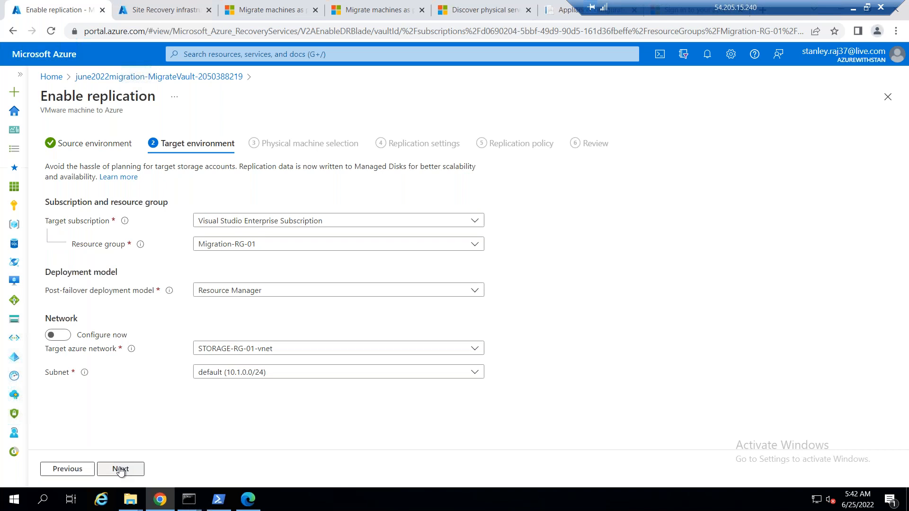
{"action": "left_click", "coordinate": [121, 469]}
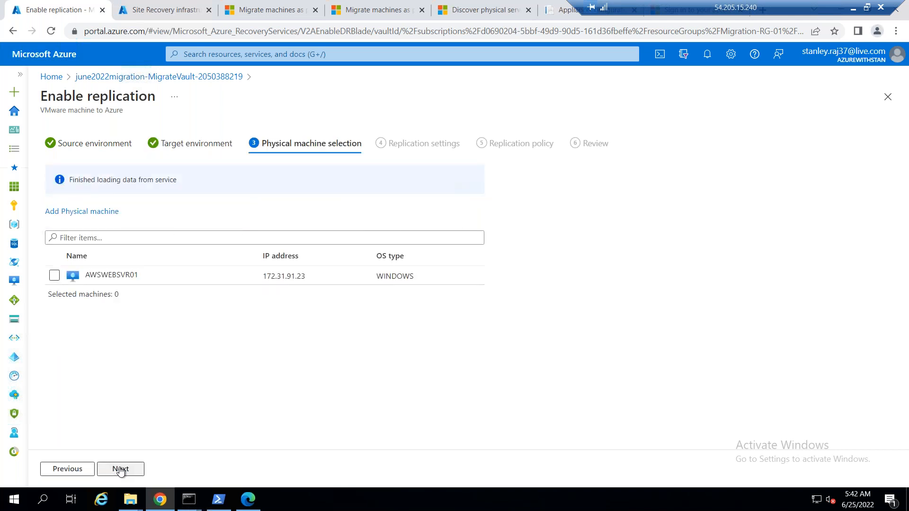
{"action": "left_click", "coordinate": [54, 275]}
{"action": "left_click", "coordinate": [119, 468]}
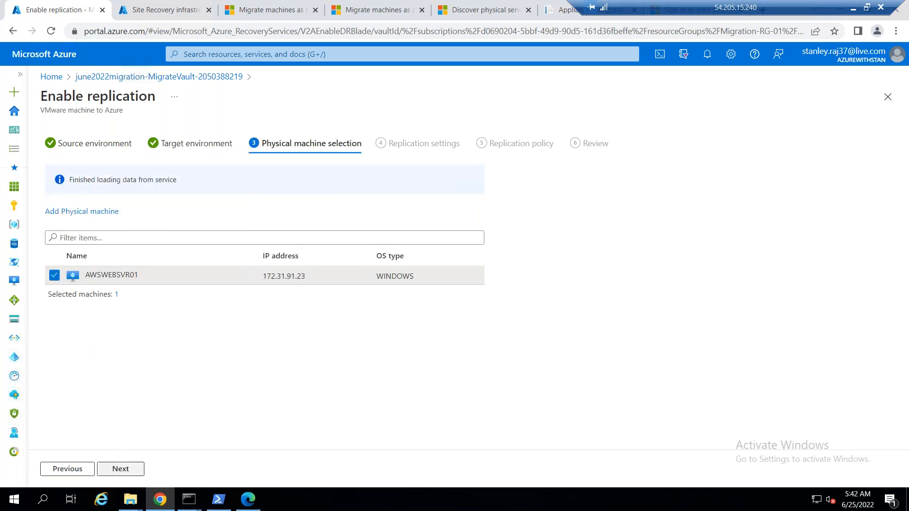
Set the default user account to awstoazuresvc, managed disk type to Premium SSD and cache storage account to stanstoragestdlrs001, and continue to the replication policy
{"action": "left_click", "coordinate": [283, 332]}
{"action": "left_click", "coordinate": [278, 368]}
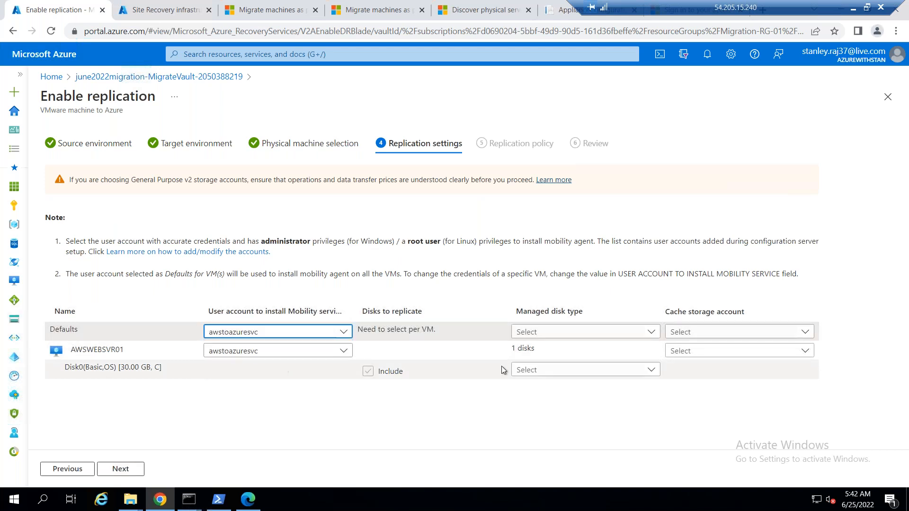
{"action": "left_click", "coordinate": [568, 336]}
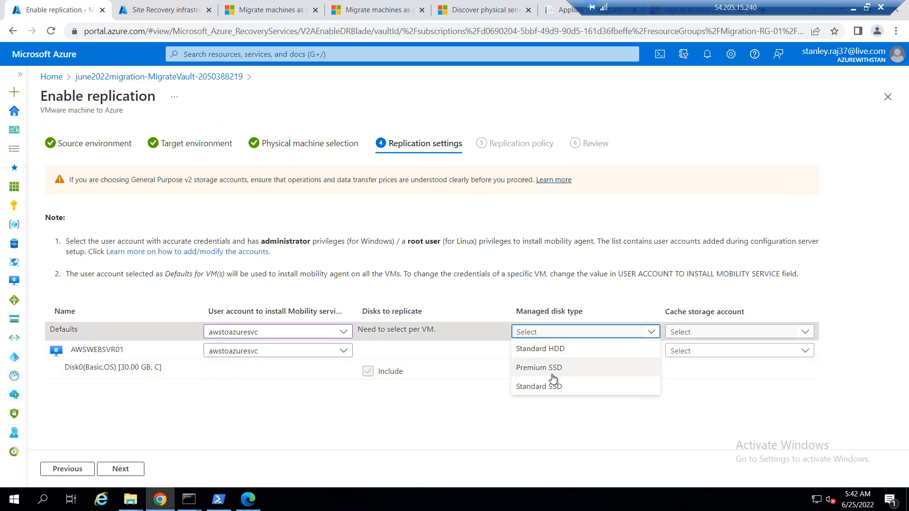
{"action": "left_click", "coordinate": [552, 371]}
{"action": "left_click", "coordinate": [708, 333]}
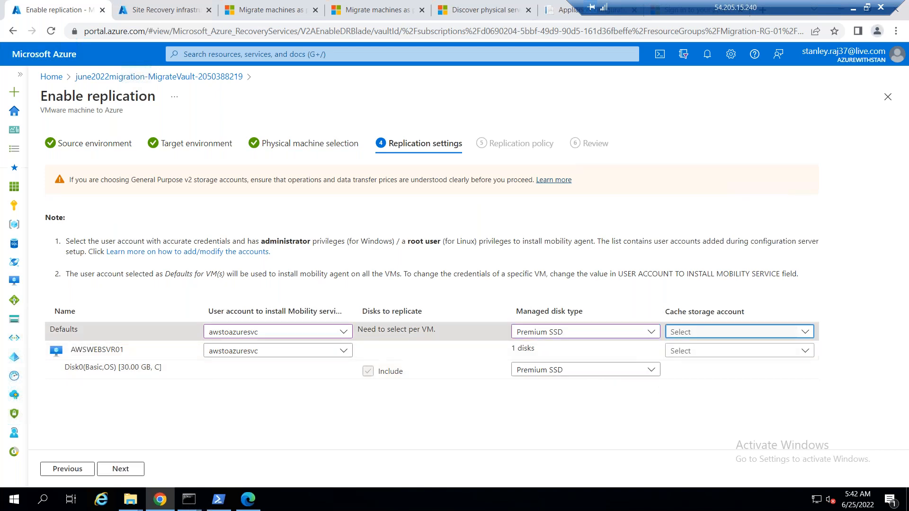
{"action": "left_click", "coordinate": [704, 388]}
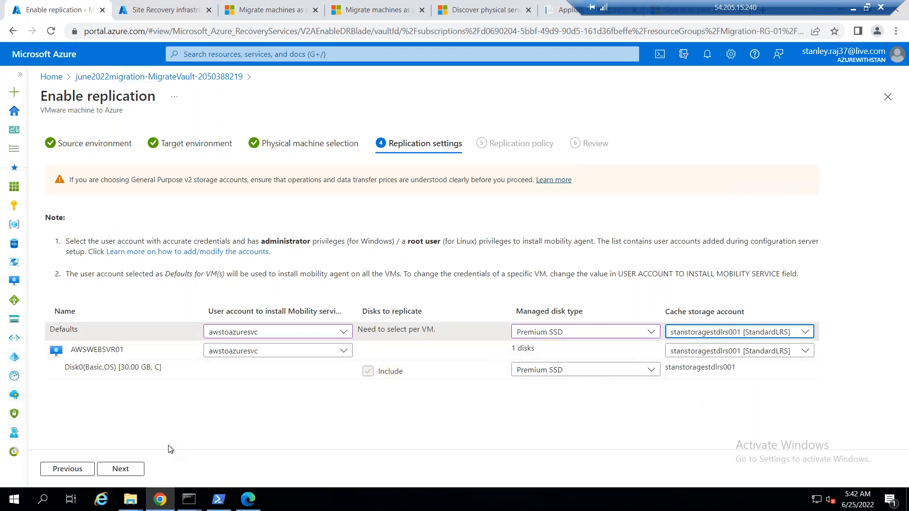
{"action": "left_click", "coordinate": [121, 470]}
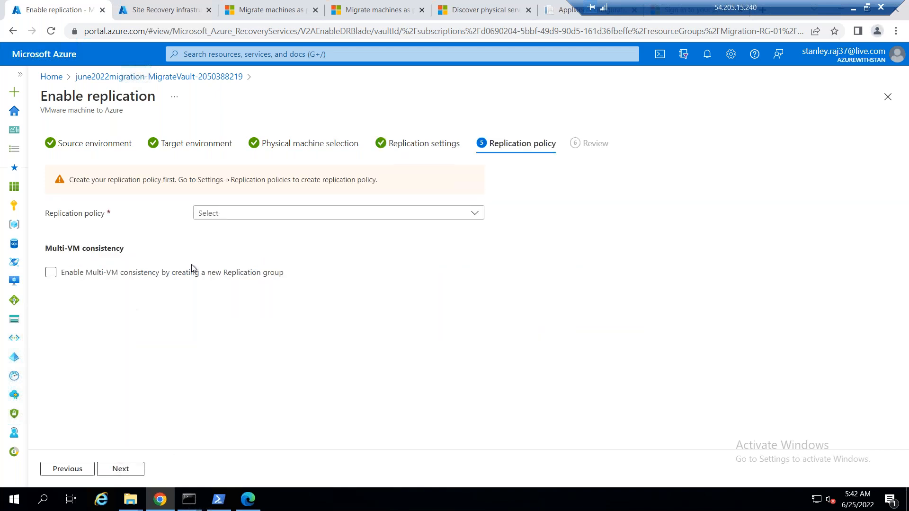
Check the wizard's selectable replication policies, and review the policy creation notifications alongside the Site Recovery infrastructure's replication policies
{"action": "left_click", "coordinate": [260, 213]}
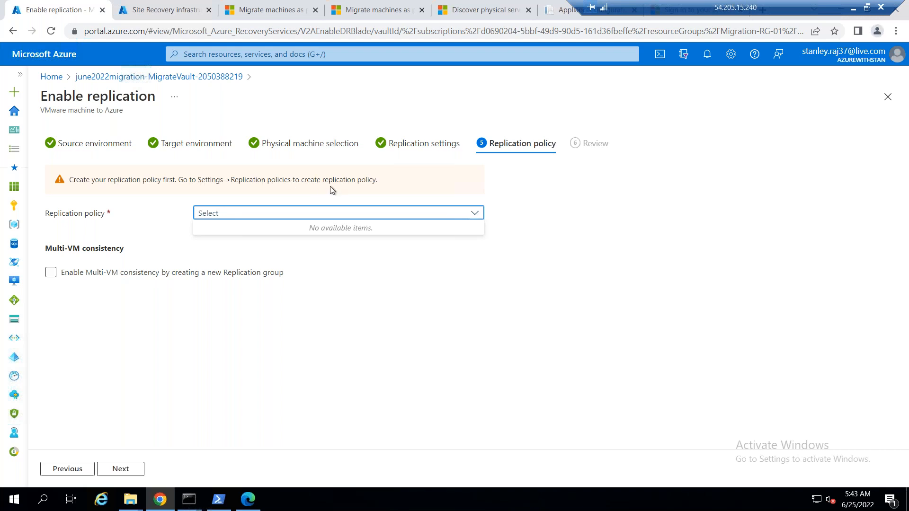
{"action": "left_click", "coordinate": [163, 10]}
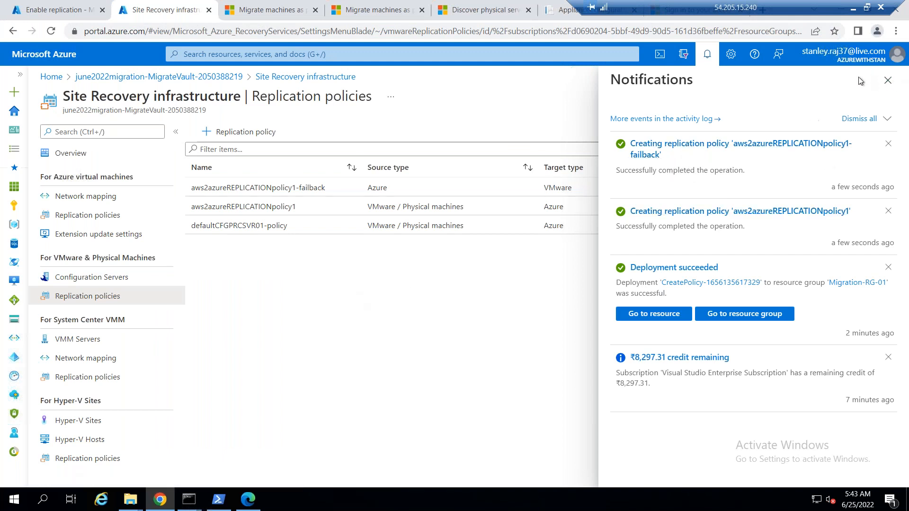
{"action": "left_click", "coordinate": [887, 80]}
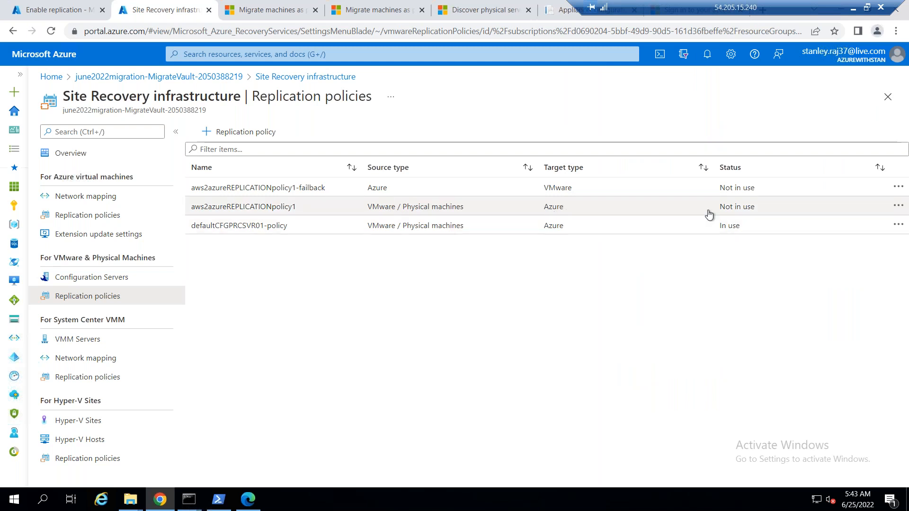
Examine the CFGPRCSVR01 configuration server's status and its available actions
{"action": "left_click", "coordinate": [88, 277]}
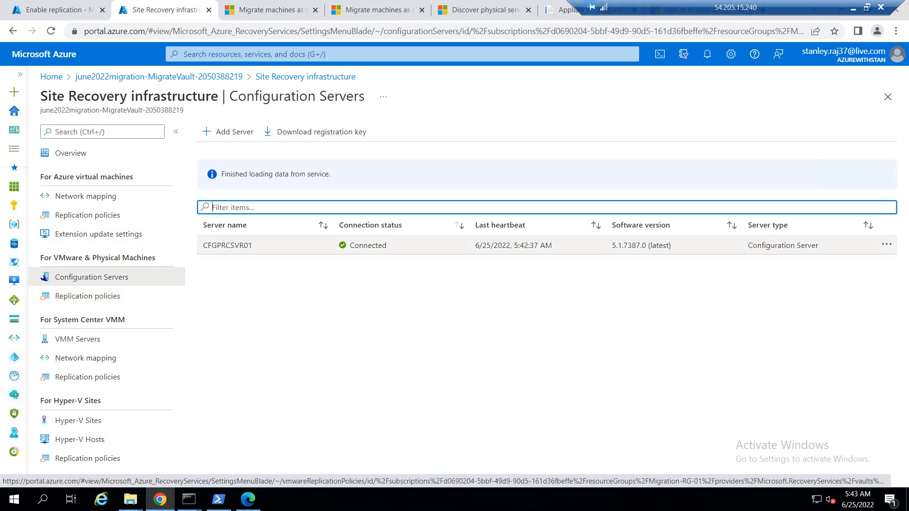
{"action": "left_click", "coordinate": [887, 244]}
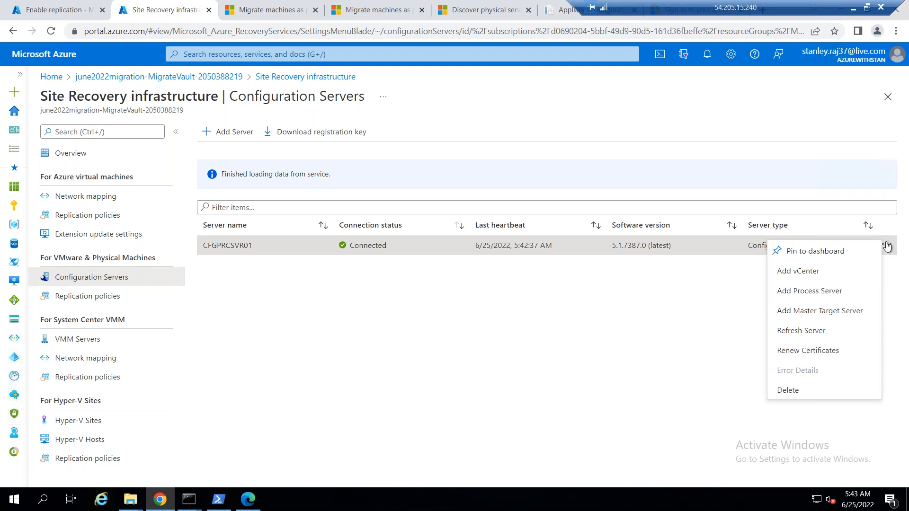
{"action": "left_click", "coordinate": [566, 328]}
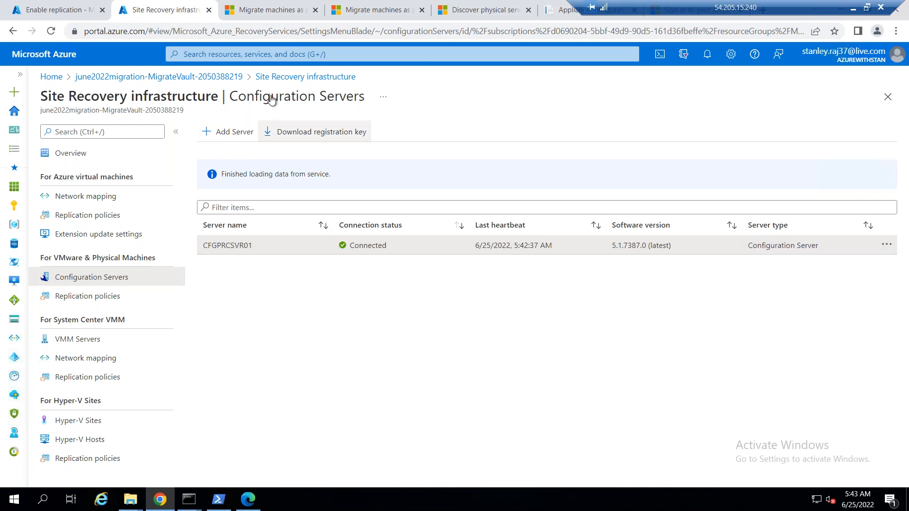
Return to the june2022migration vault, refresh it, and open and refresh its replicated items list
{"action": "left_click", "coordinate": [306, 77]}
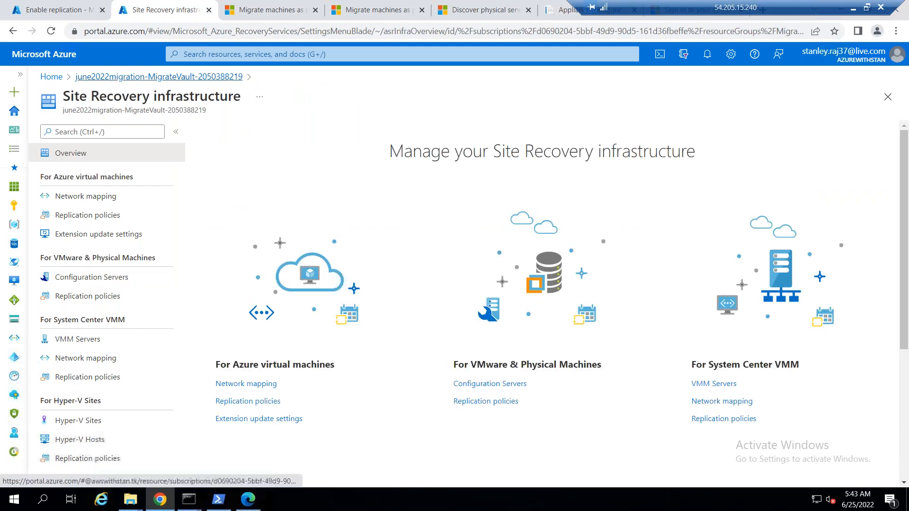
{"action": "left_click", "coordinate": [199, 77]}
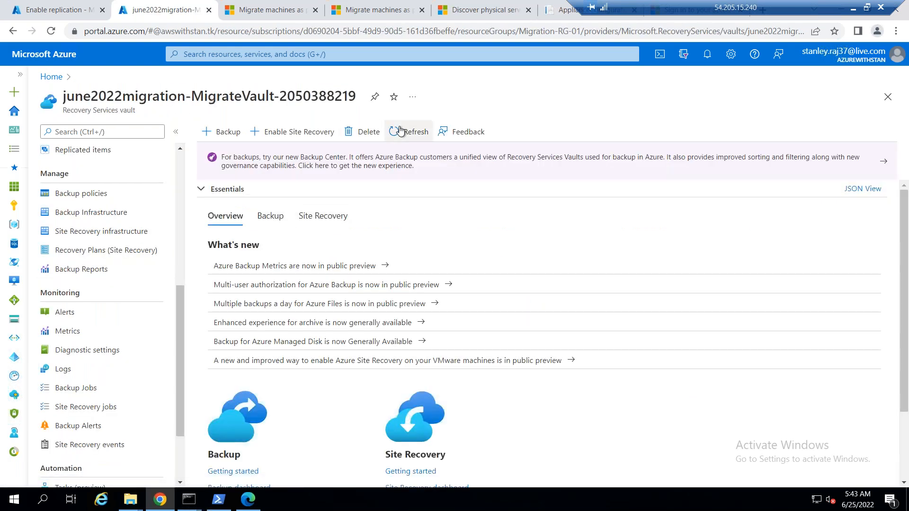
{"action": "left_click", "coordinate": [400, 131]}
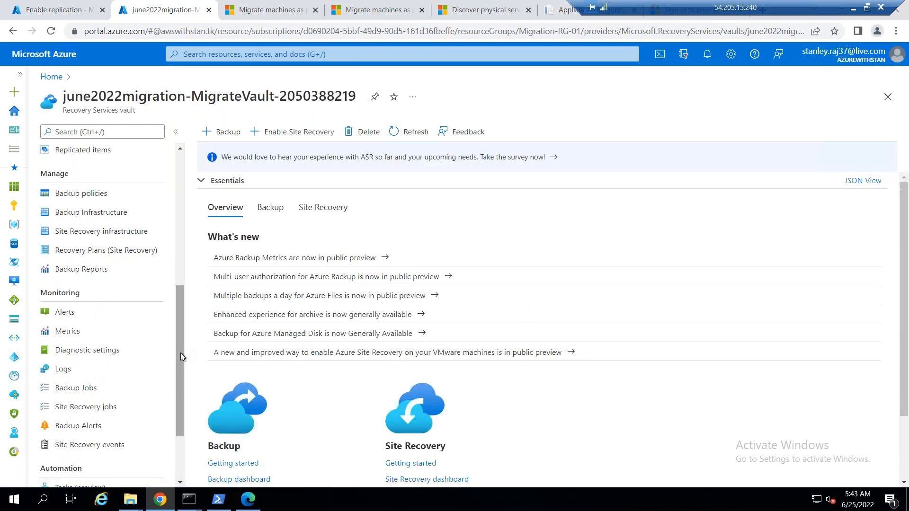
{"action": "scroll", "coordinate": [181, 291], "scroll_direction": "up", "scroll_amount": 3}
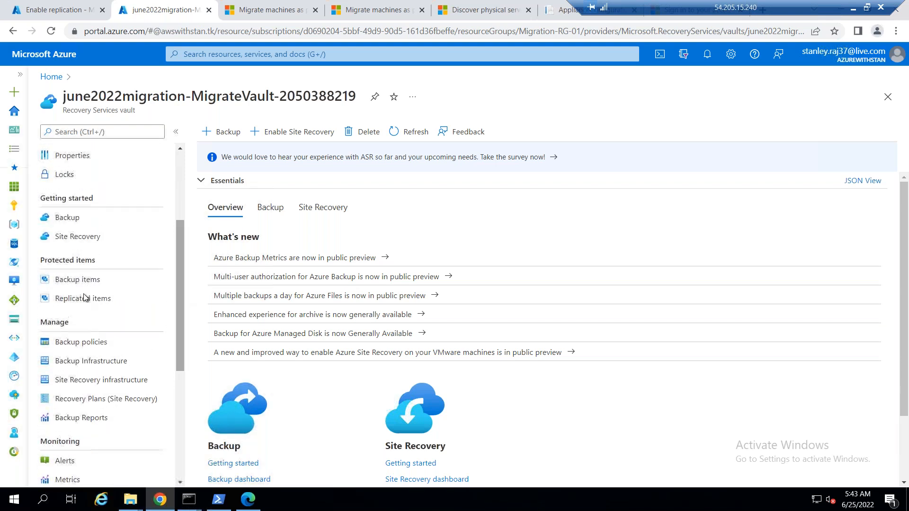
{"action": "left_click", "coordinate": [86, 299]}
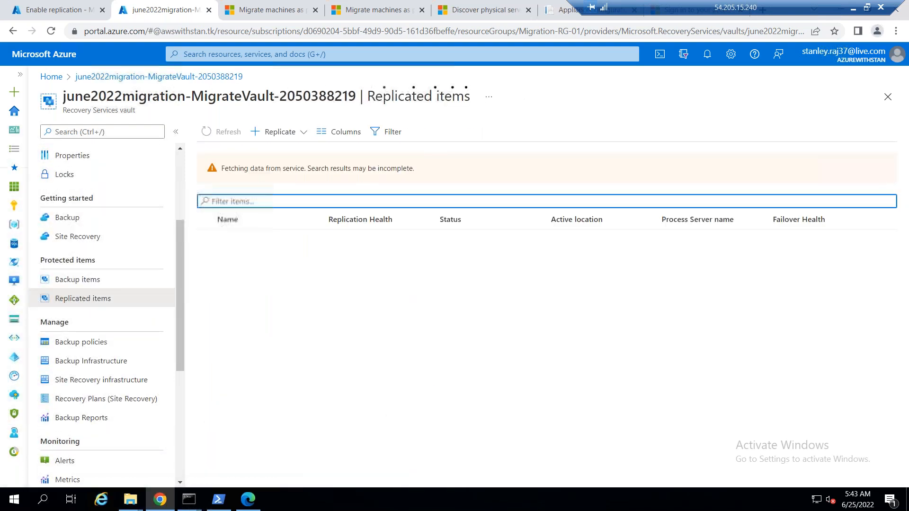
{"action": "left_click", "coordinate": [216, 133]}
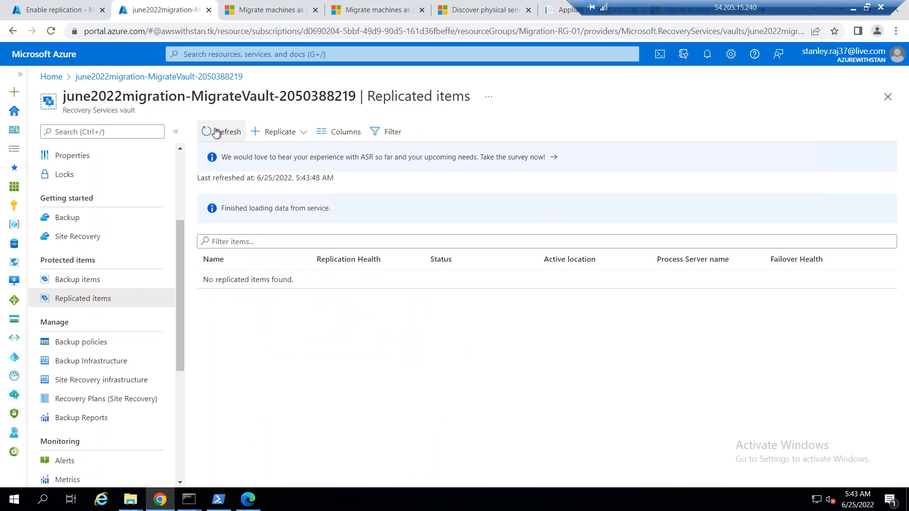
Refresh the replicated items list and start a new replication for VMware and physical machines to Azure
{"action": "left_click", "coordinate": [215, 133]}
{"action": "left_click", "coordinate": [216, 134]}
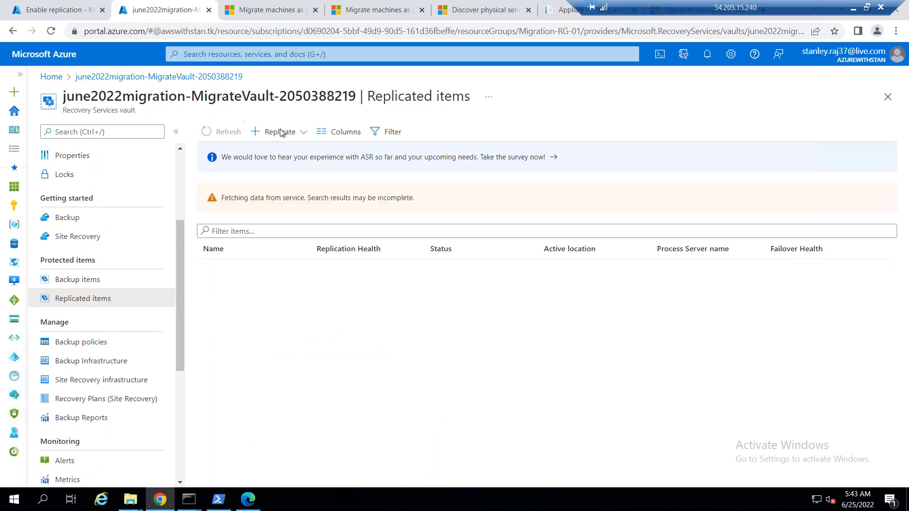
{"action": "left_click", "coordinate": [300, 133]}
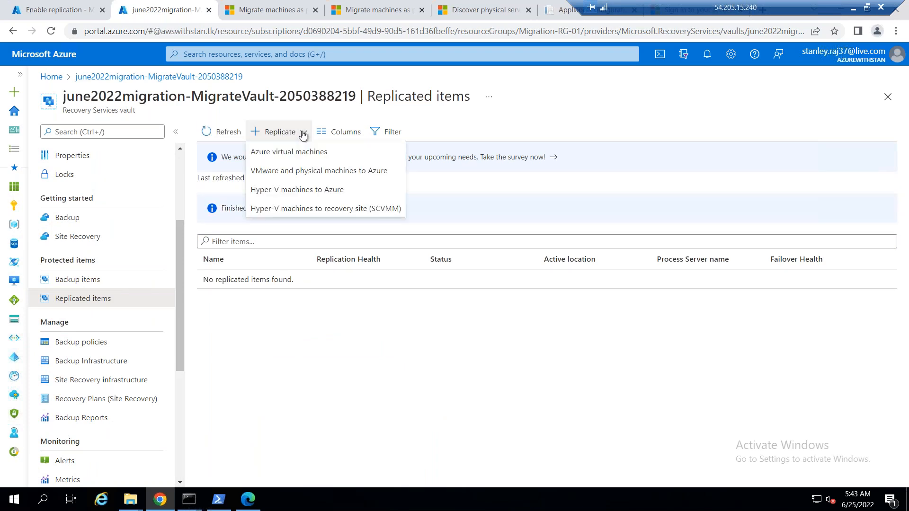
{"action": "left_click", "coordinate": [291, 174]}
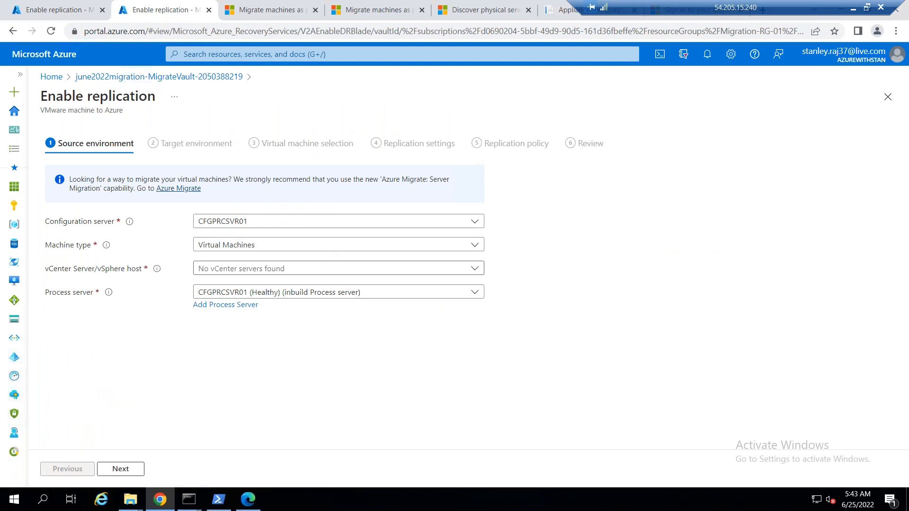
Set the source environment to Physical Machines with process server CFGPRCSVR01 and continue to the target environment
{"action": "left_click", "coordinate": [299, 247]}
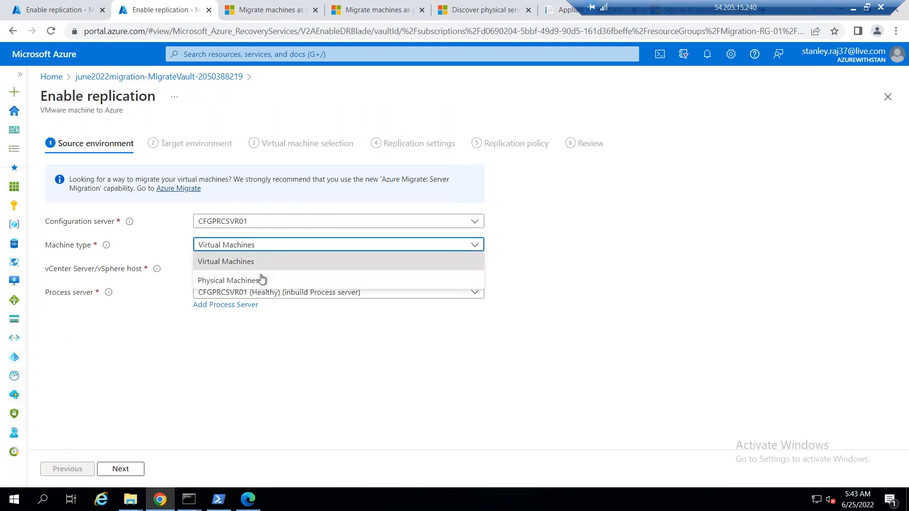
{"action": "left_click", "coordinate": [263, 278]}
{"action": "left_click", "coordinate": [268, 274]}
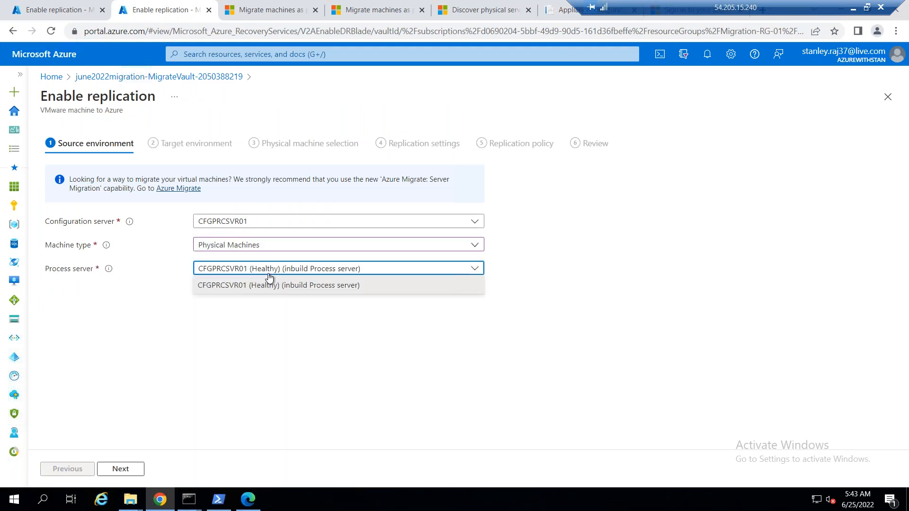
{"action": "left_click", "coordinate": [268, 282]}
{"action": "left_click", "coordinate": [120, 469]}
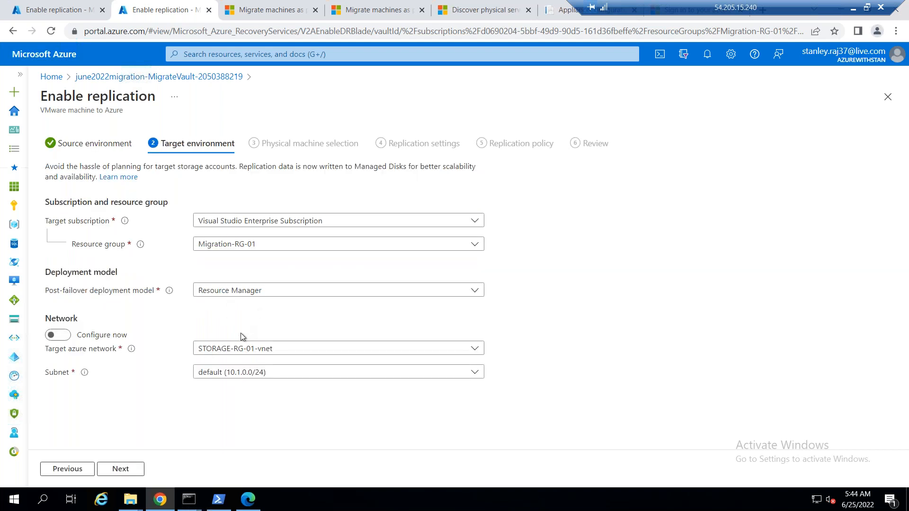
Accept the target environment, select the physical machine AWSWEBSVR01 and continue to the replication settings
{"action": "left_click", "coordinate": [125, 469]}
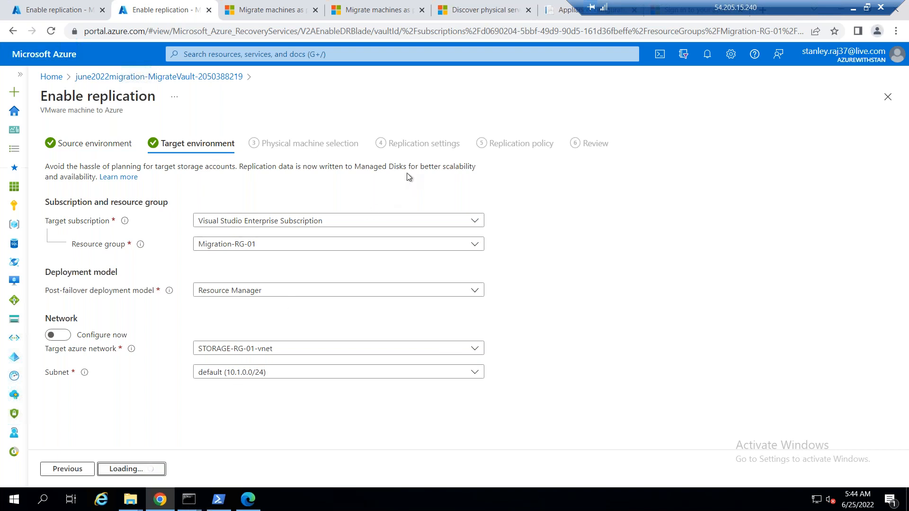
{"action": "left_click", "coordinate": [55, 276]}
{"action": "left_click", "coordinate": [127, 469]}
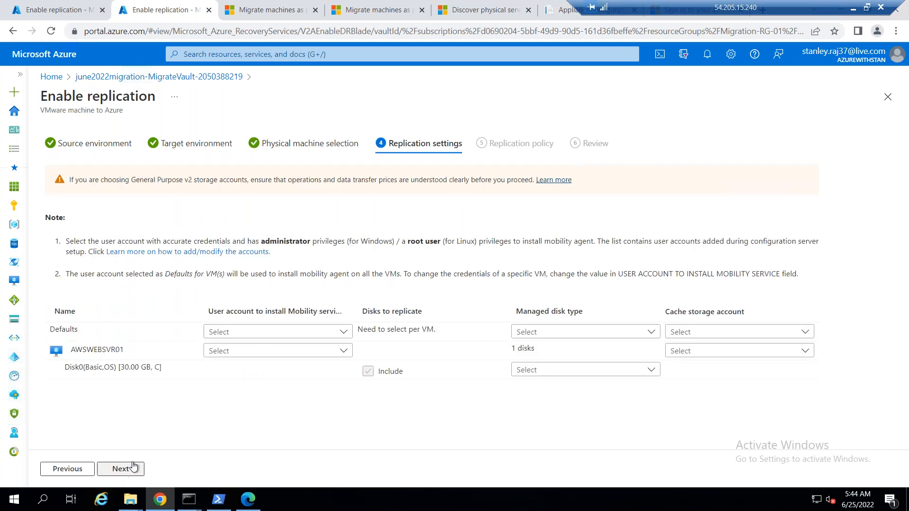
Set the default user account to awstoazuresvc, managed disk type to Premium SSD and cache storage account to stanstoragestdlrs001, and continue
{"action": "left_click", "coordinate": [309, 330]}
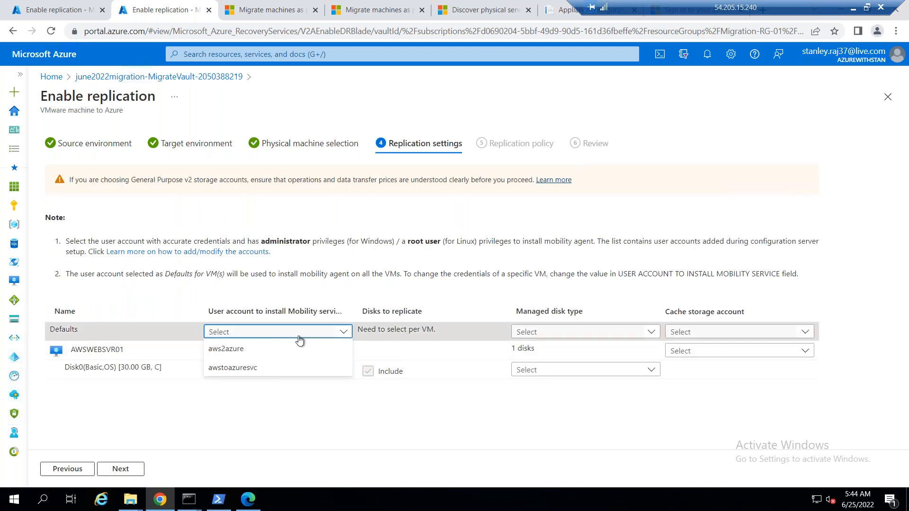
{"action": "left_click", "coordinate": [261, 368]}
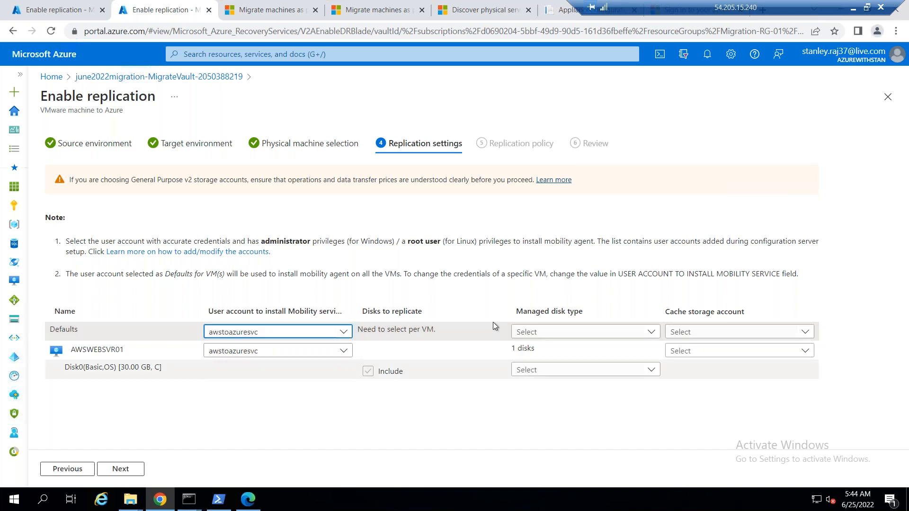
{"action": "left_click", "coordinate": [573, 332]}
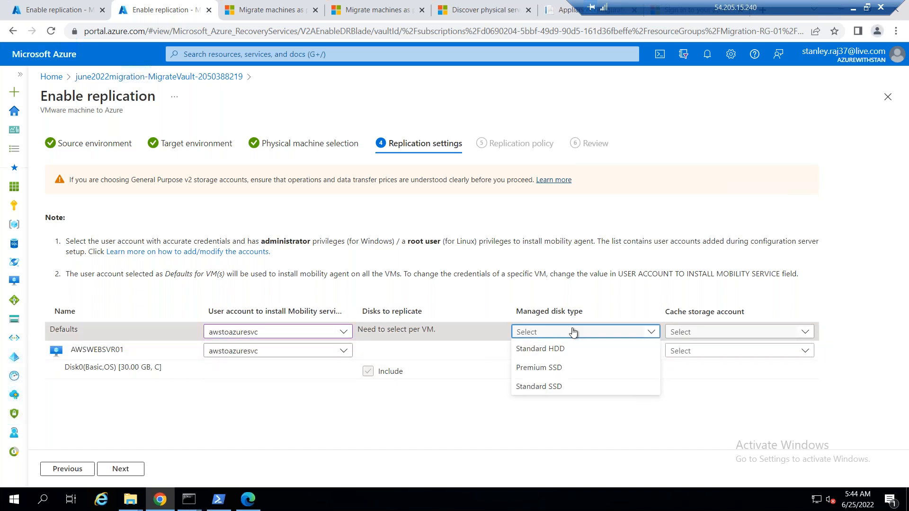
{"action": "left_click", "coordinate": [550, 369]}
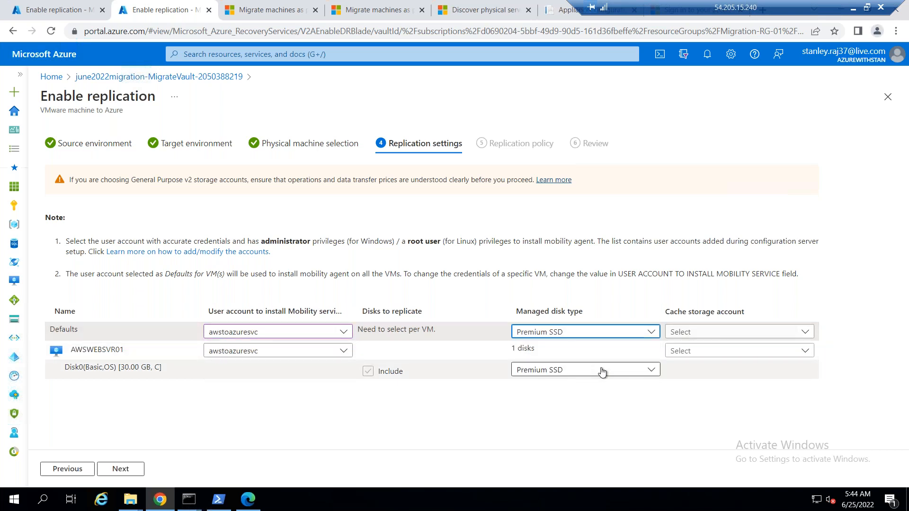
{"action": "left_click", "coordinate": [696, 334]}
{"action": "left_click", "coordinate": [706, 391]}
{"action": "left_click", "coordinate": [124, 470]}
Check which replication policies are selectable in the new wizard and compare them with the earlier Enable replication wizard
{"action": "left_click", "coordinate": [243, 213]}
{"action": "left_click", "coordinate": [265, 216]}
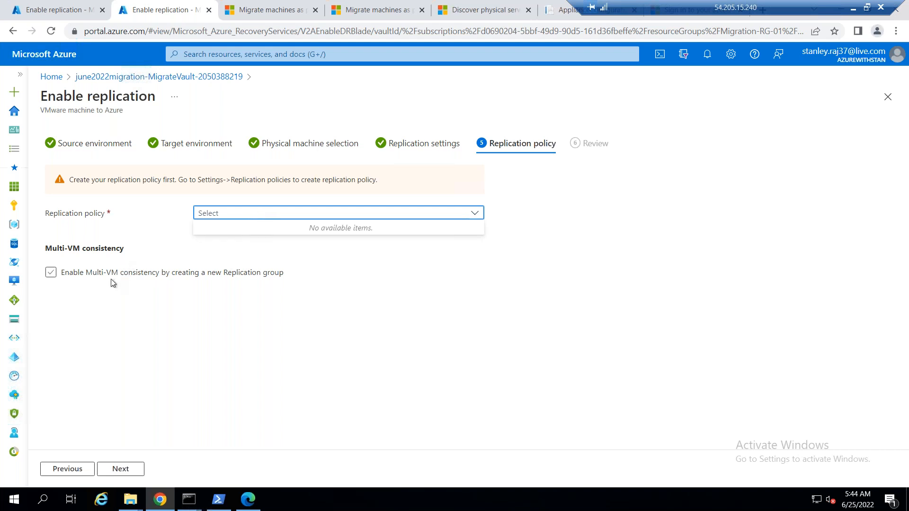
{"action": "left_click", "coordinate": [113, 274]}
{"action": "left_click", "coordinate": [276, 216]}
{"action": "left_click", "coordinate": [243, 213]}
{"action": "left_click", "coordinate": [198, 180]}
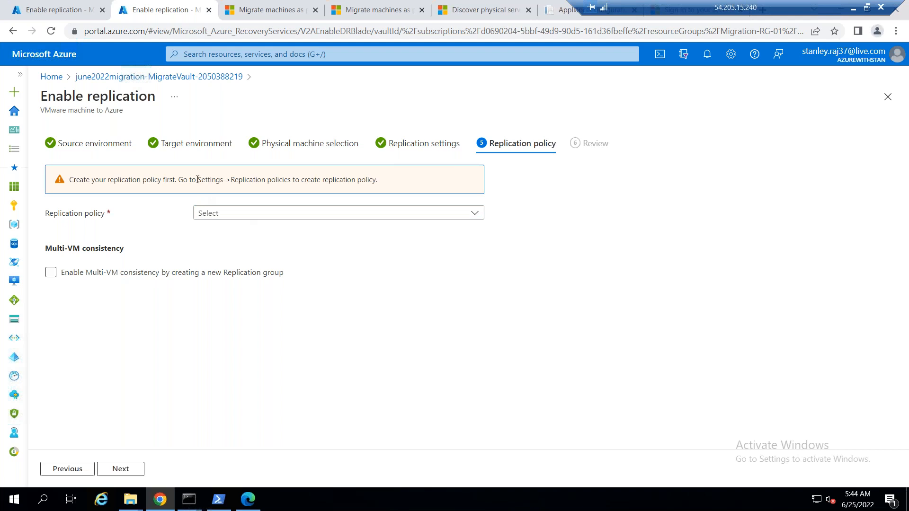
{"action": "left_click", "coordinate": [60, 4]}
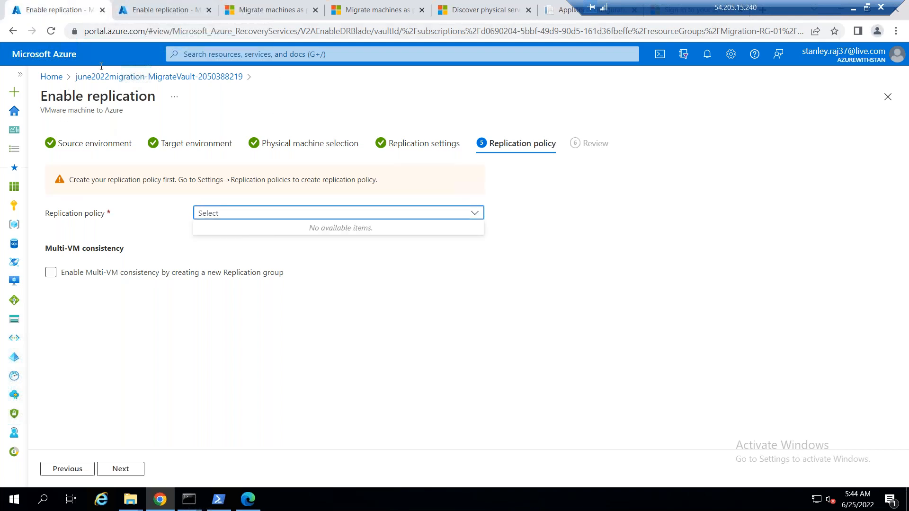
{"action": "left_click", "coordinate": [161, 15]}
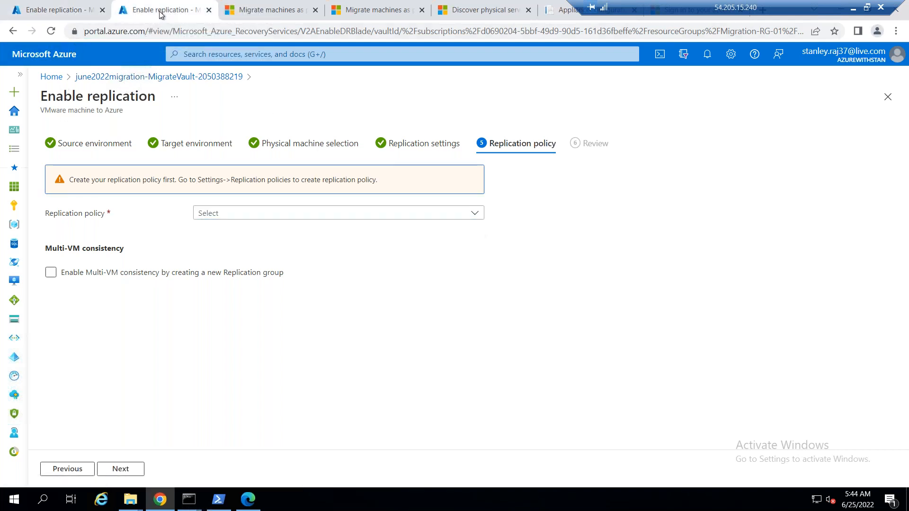
{"action": "left_click", "coordinate": [43, 9]}
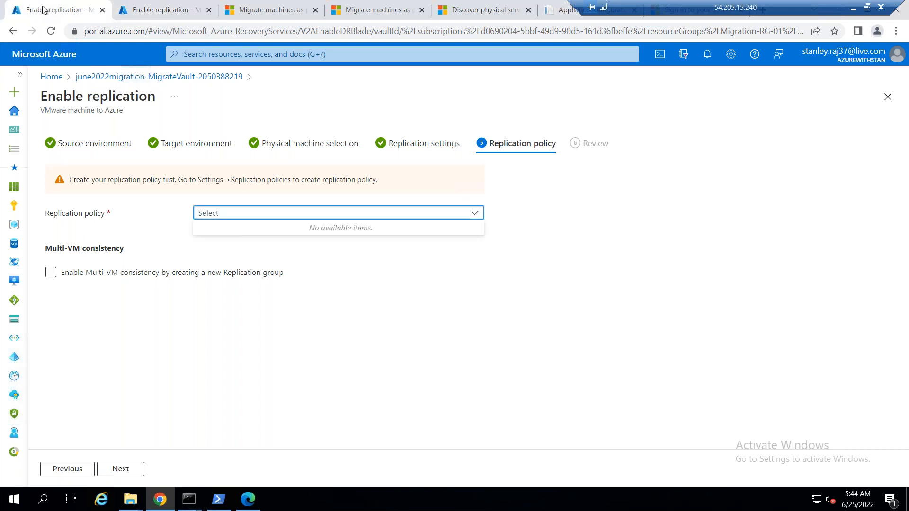
In the earlier wizard, set the target to resource group STORAGE-RG-01, Resource Manager deployment and network STORAGE-RG-01-vnet, and continue to the replication settings
{"action": "left_click", "coordinate": [187, 145]}
{"action": "left_click", "coordinate": [338, 244]}
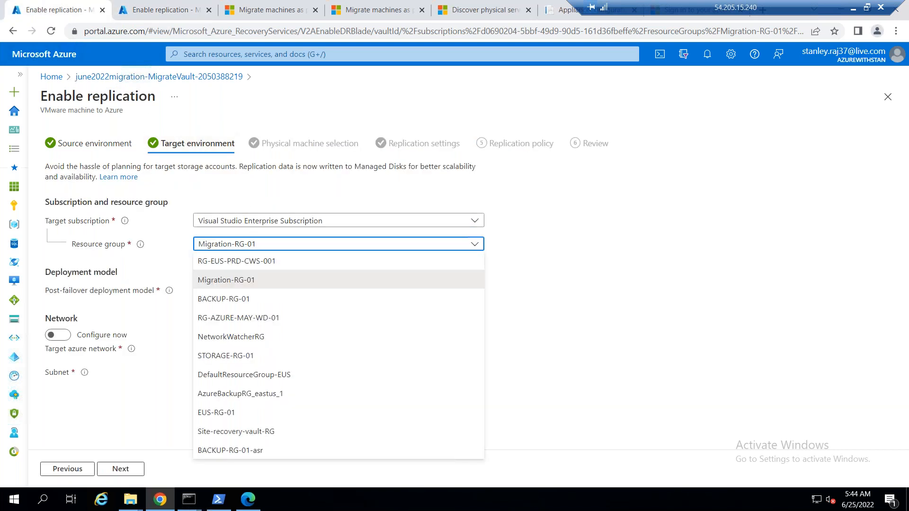
{"action": "left_click", "coordinate": [243, 357]}
{"action": "left_click", "coordinate": [241, 295]}
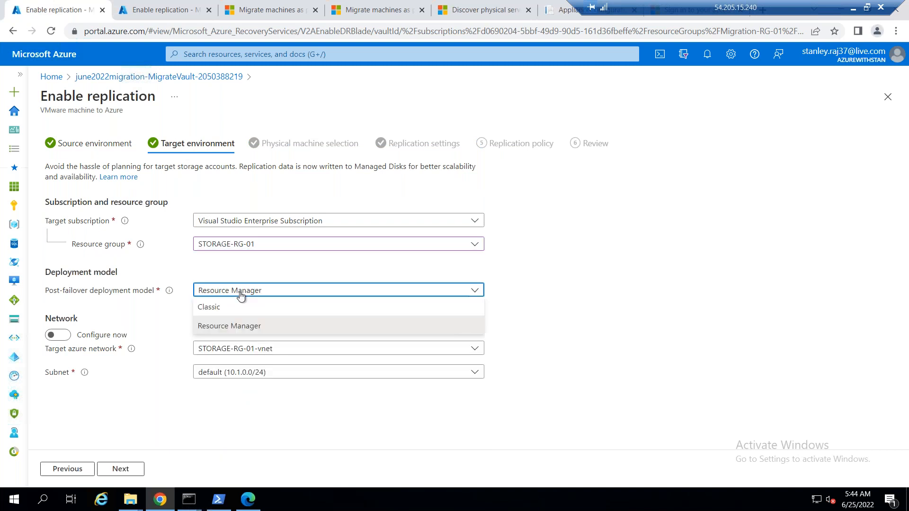
{"action": "left_click", "coordinate": [244, 304]}
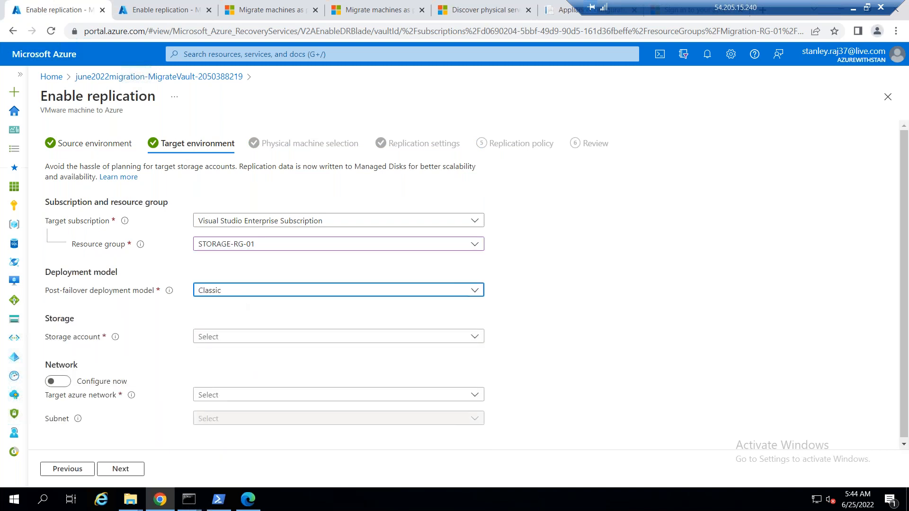
{"action": "left_click", "coordinate": [244, 291]}
{"action": "left_click", "coordinate": [237, 325]}
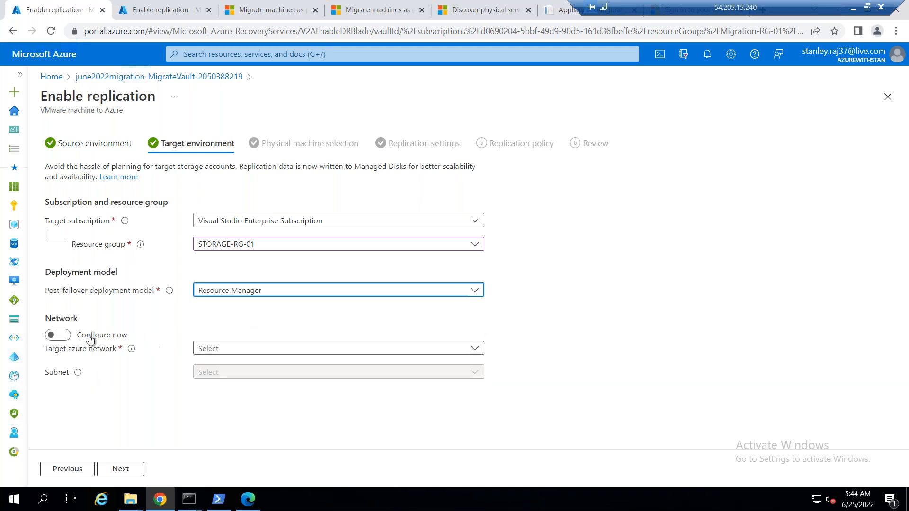
{"action": "left_click", "coordinate": [218, 350]}
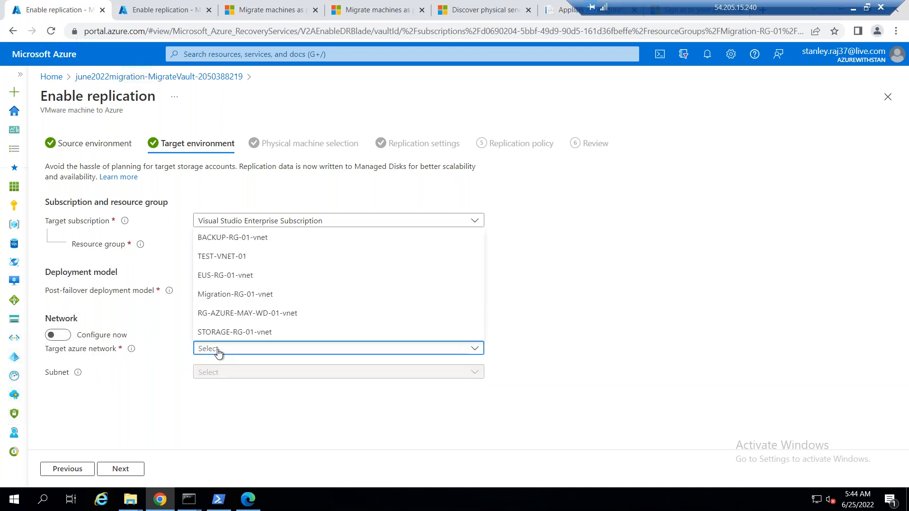
{"action": "left_click", "coordinate": [236, 331]}
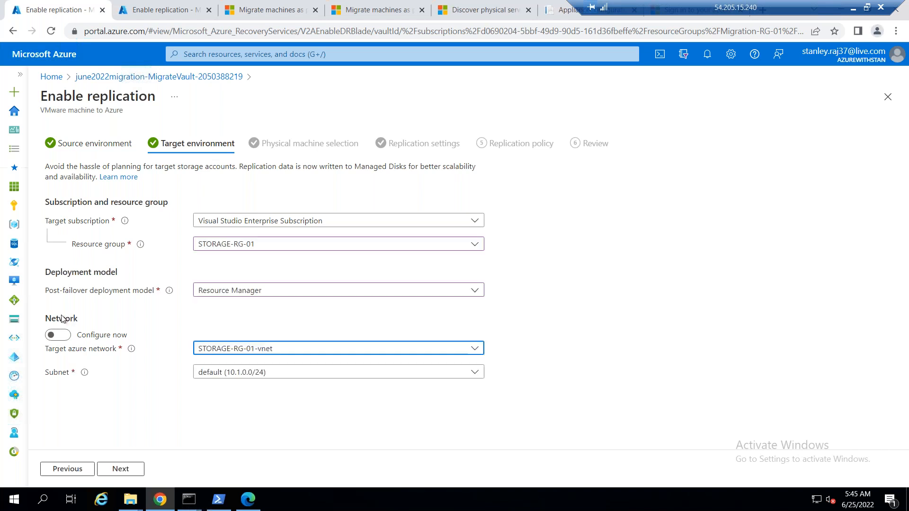
{"action": "left_click", "coordinate": [121, 469]}
{"action": "left_click", "coordinate": [121, 469]}
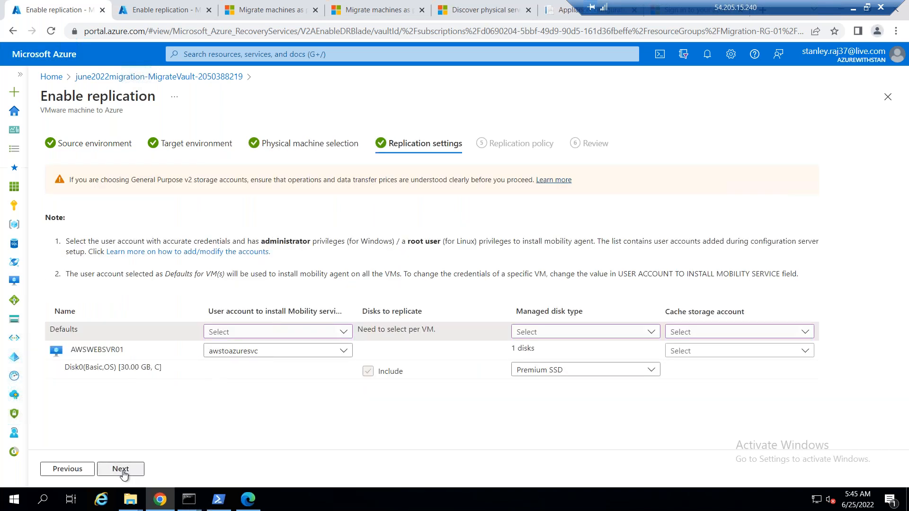
Set this wizard's defaults to awstoazuresvc, Premium SSD and cache storage account stanstoragestdlrs001, continue, and recheck the selectable replication policies
{"action": "left_click", "coordinate": [121, 470]}
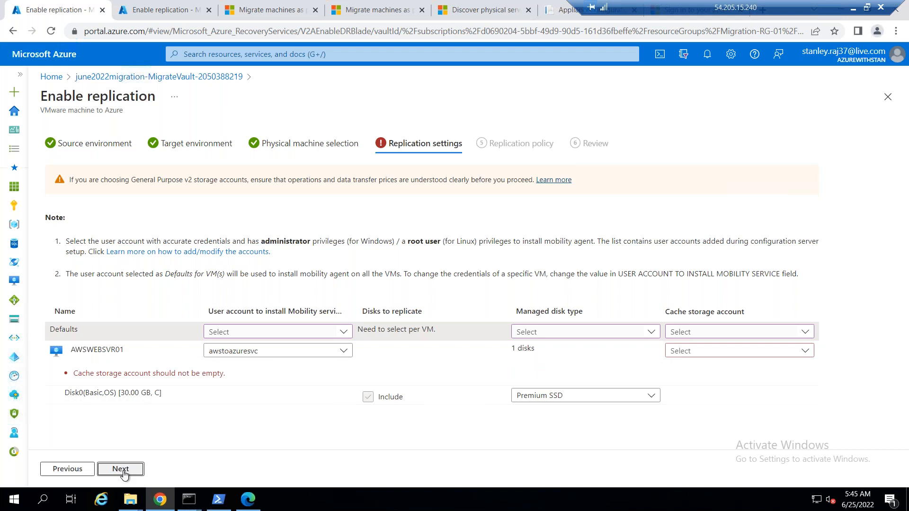
{"action": "left_click", "coordinate": [265, 353]}
{"action": "left_click", "coordinate": [277, 331]}
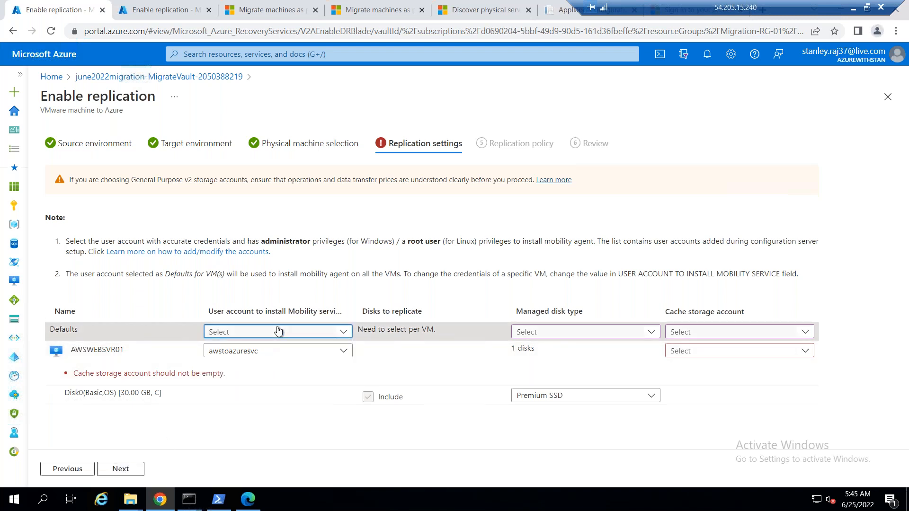
{"action": "left_click", "coordinate": [260, 368]}
{"action": "left_click", "coordinate": [621, 333]}
{"action": "left_click", "coordinate": [587, 369]}
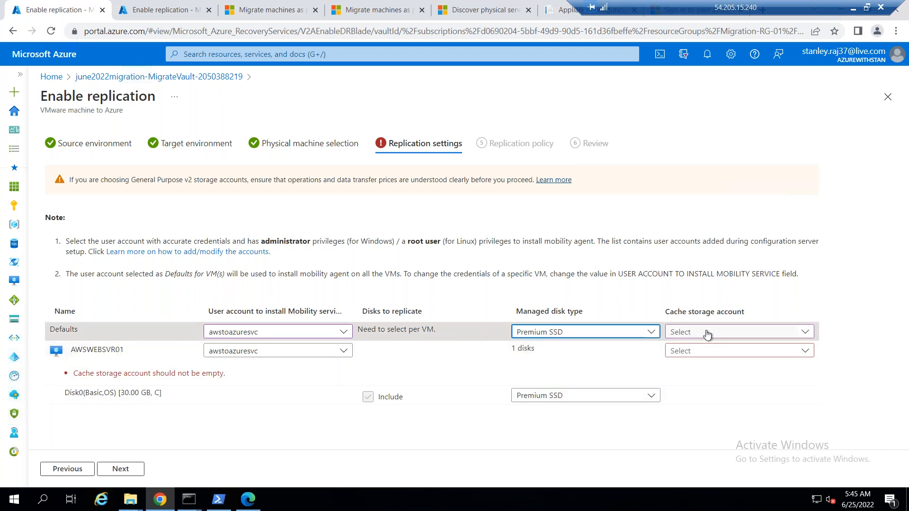
{"action": "left_click", "coordinate": [691, 332]}
{"action": "left_click", "coordinate": [691, 387]}
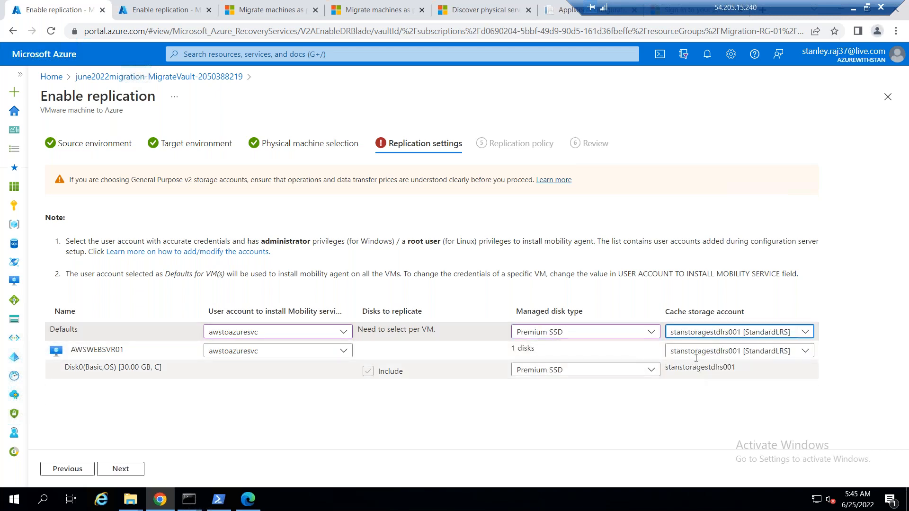
{"action": "left_click", "coordinate": [133, 474]}
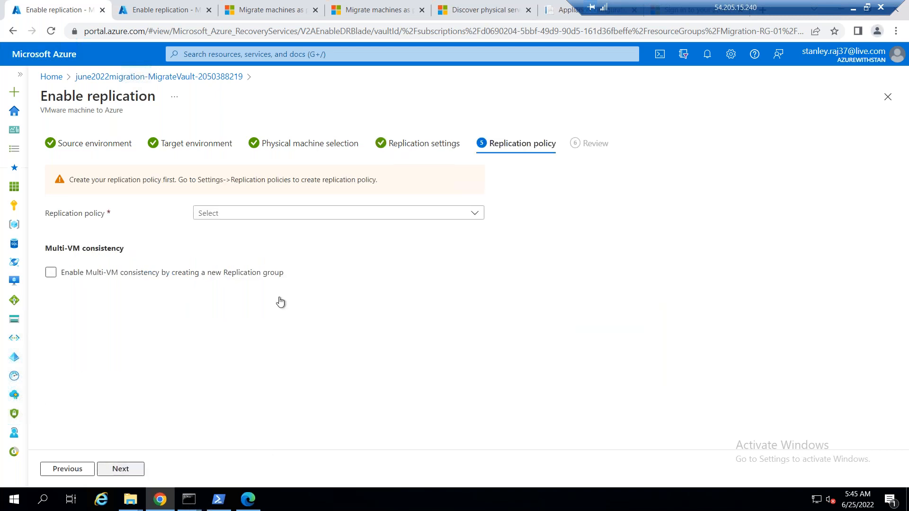
{"action": "left_click", "coordinate": [285, 213]}
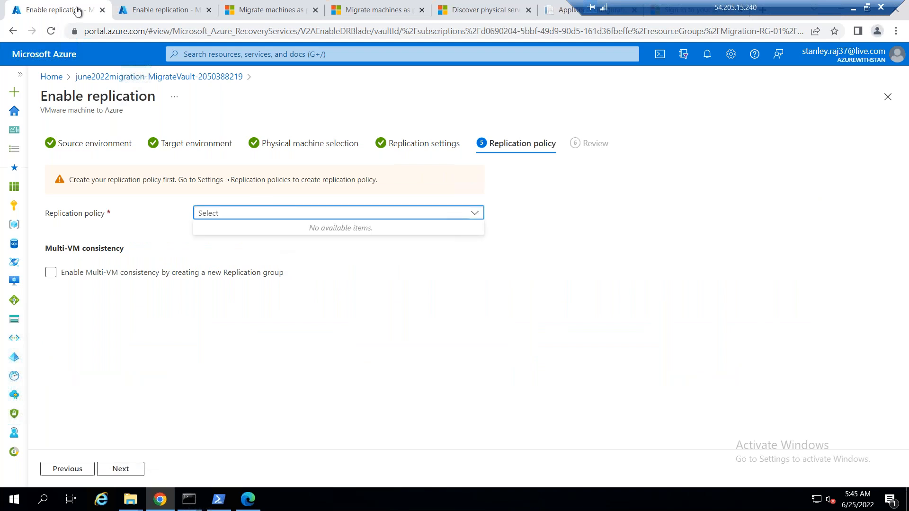
Leave the earlier wizard, reload the Azure portal home page in its own maximized window and open the Recovery Services vaults list
{"action": "left_click", "coordinate": [51, 76]}
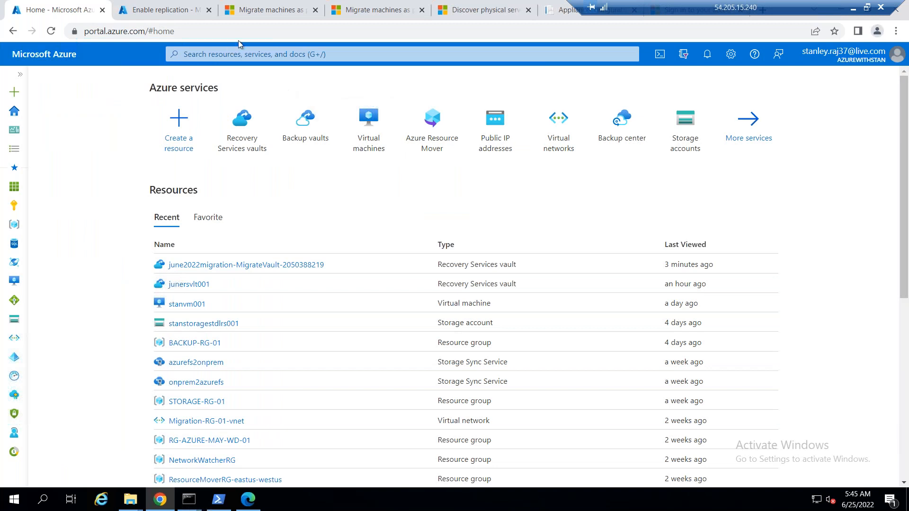
{"action": "left_click", "coordinate": [161, 31]}
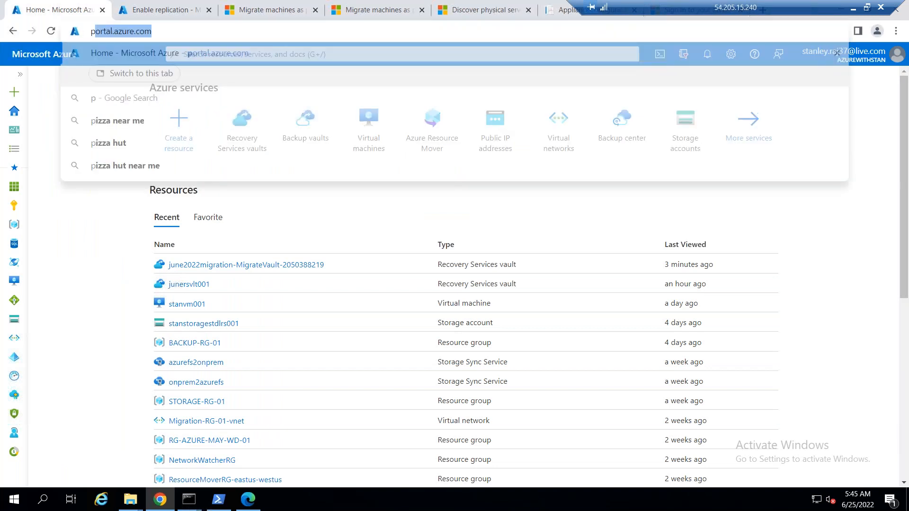
{"action": "key", "text": "Return"}
{"action": "left_click_drag", "start_coordinate": [28, 10], "coordinate": [120, 110]}
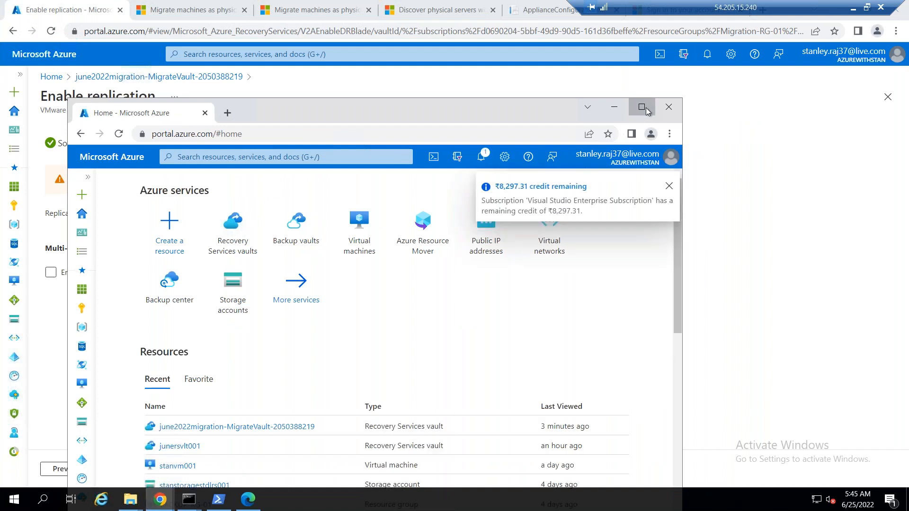
{"action": "left_click", "coordinate": [642, 108]}
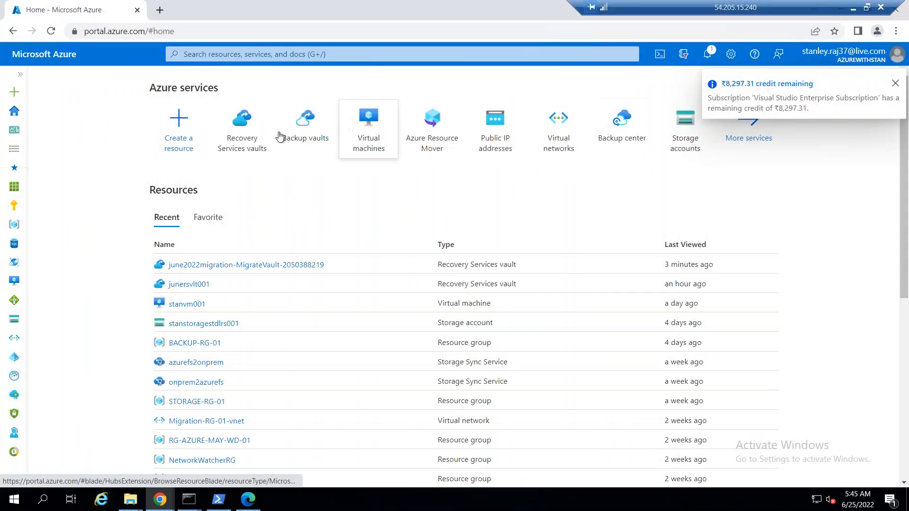
{"action": "left_click", "coordinate": [236, 144]}
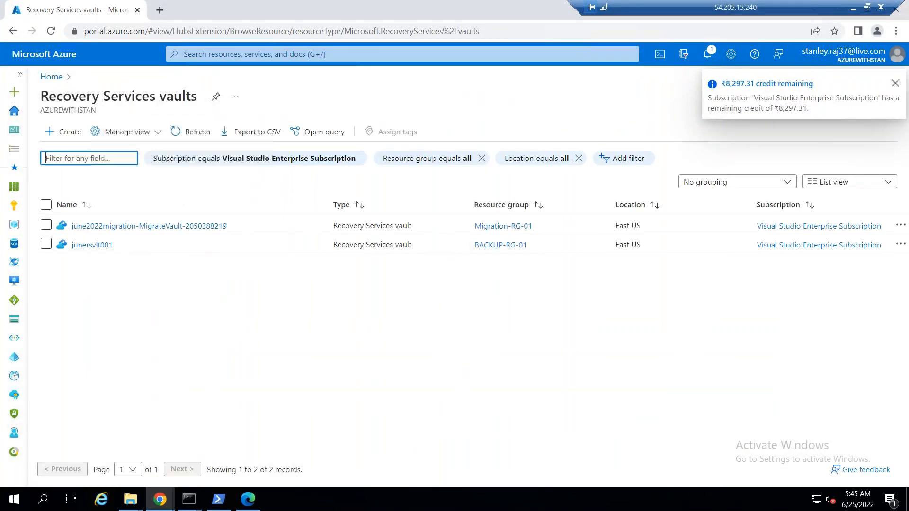
{"action": "left_click", "coordinate": [113, 226]}
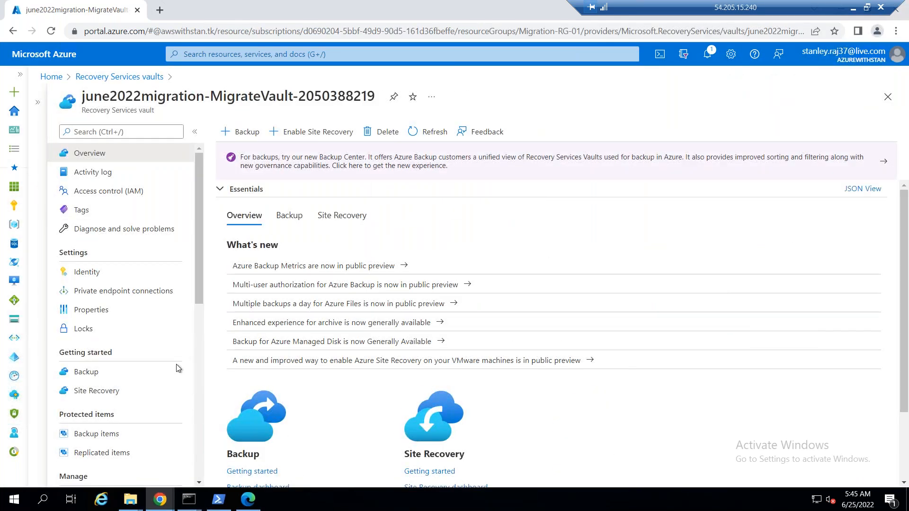
{"action": "scroll", "coordinate": [124, 383], "scroll_direction": "down", "scroll_amount": 1}
{"action": "left_click", "coordinate": [125, 393]}
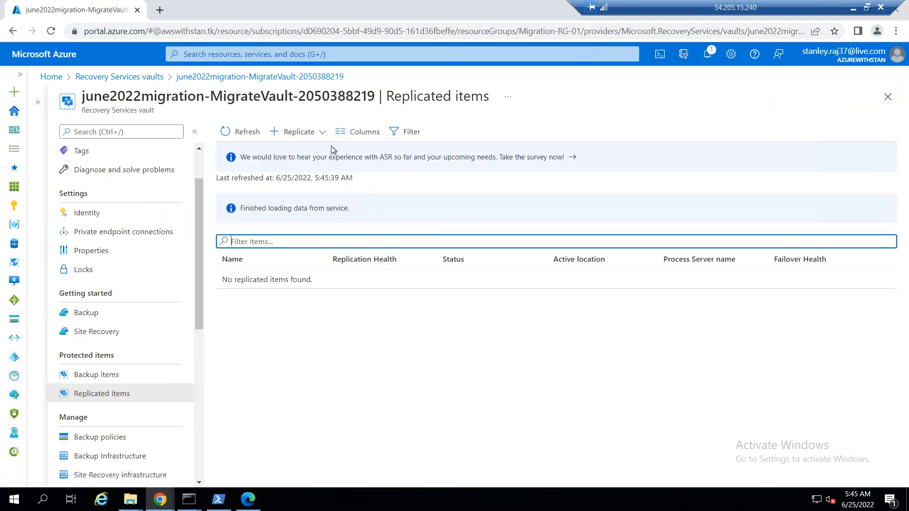
{"action": "left_click", "coordinate": [300, 130]}
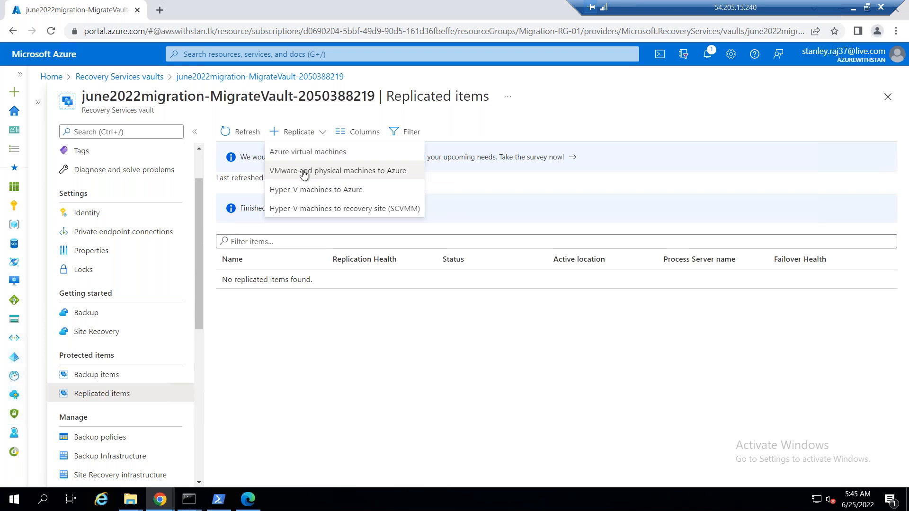
{"action": "left_click", "coordinate": [331, 172]}
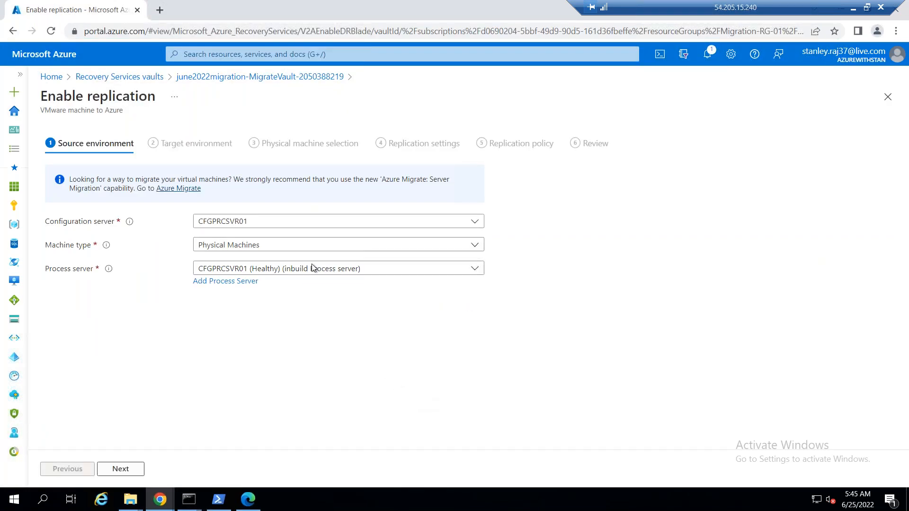
Accept the preset source and target environments, select physical machine AWSWEBSVR01 and continue to the replication settings
{"action": "left_click", "coordinate": [127, 468]}
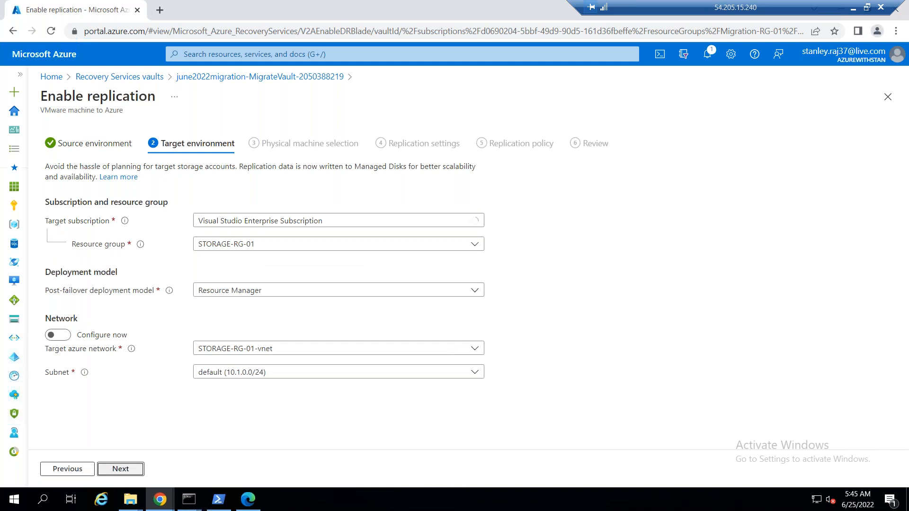
{"action": "left_click", "coordinate": [124, 469]}
{"action": "left_click", "coordinate": [121, 469]}
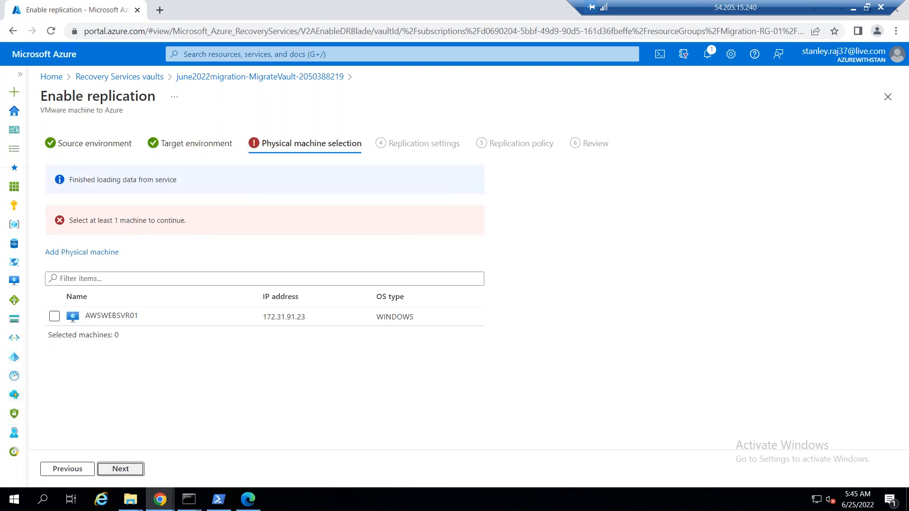
{"action": "left_click", "coordinate": [54, 316]}
{"action": "left_click", "coordinate": [122, 468]}
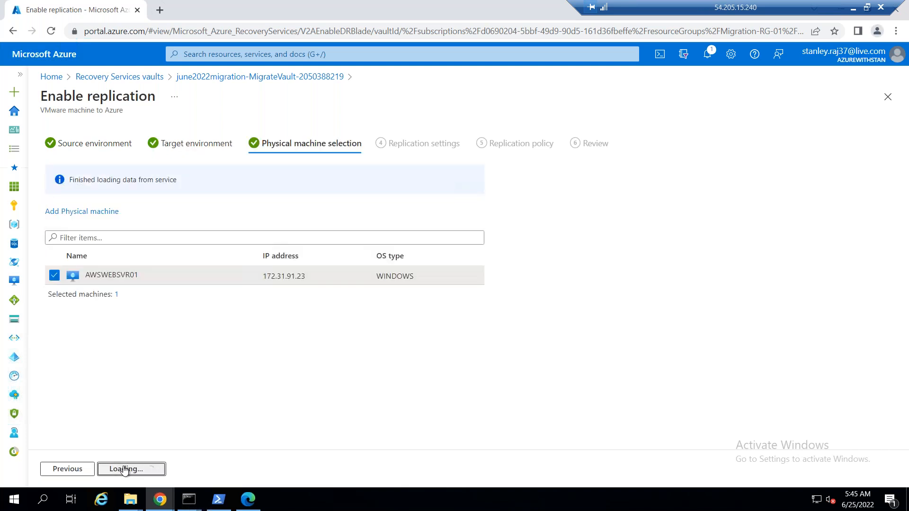
Set the default mobility account to awstoazuresvc, managed disk type to Premium SSD and cache storage account to stanstoragestdlrs001
{"action": "left_click", "coordinate": [325, 333]}
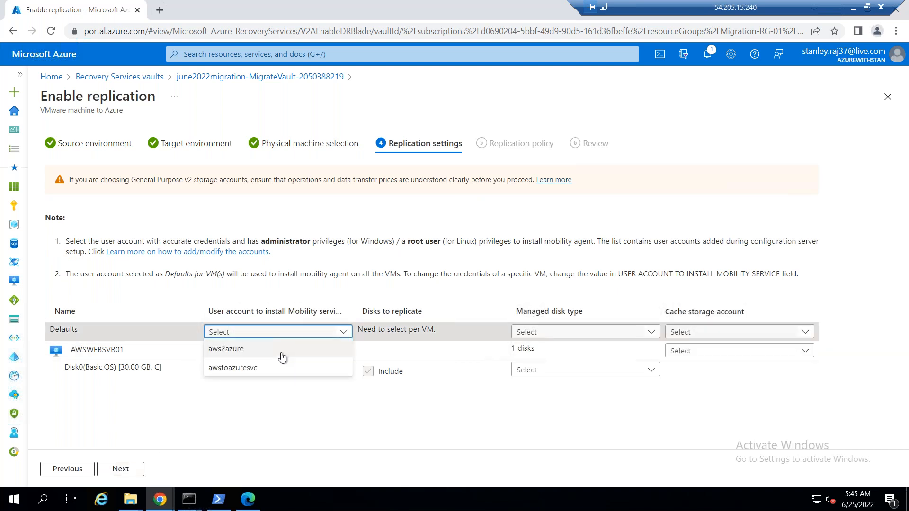
{"action": "left_click", "coordinate": [280, 367]}
{"action": "left_click", "coordinate": [640, 332]}
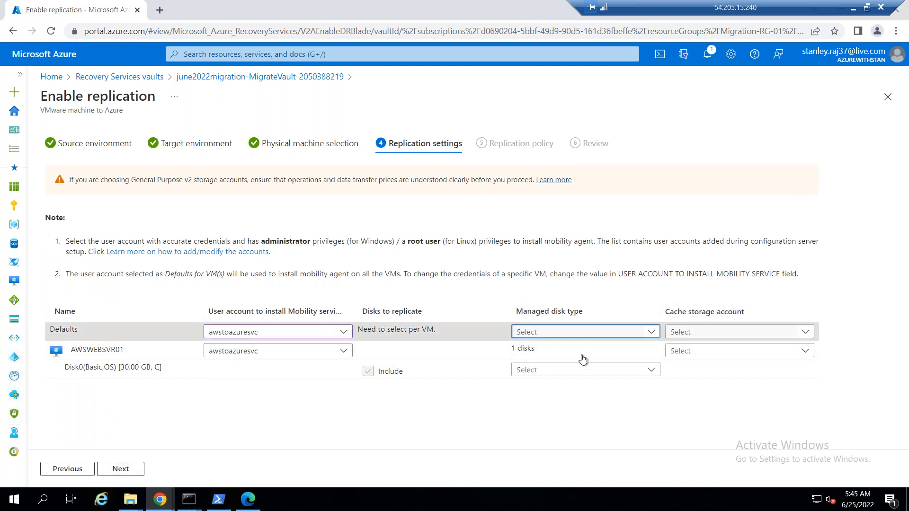
{"action": "left_click", "coordinate": [539, 367]}
{"action": "left_click", "coordinate": [705, 332]}
{"action": "left_click", "coordinate": [706, 386]}
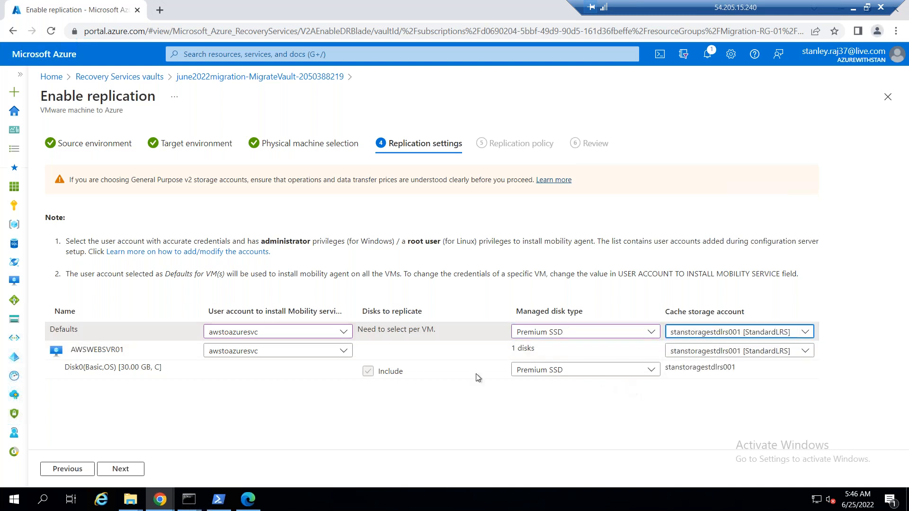
Continue to the replication policy stage and check the selectable policies and the instruction on creating one
{"action": "left_click", "coordinate": [134, 470]}
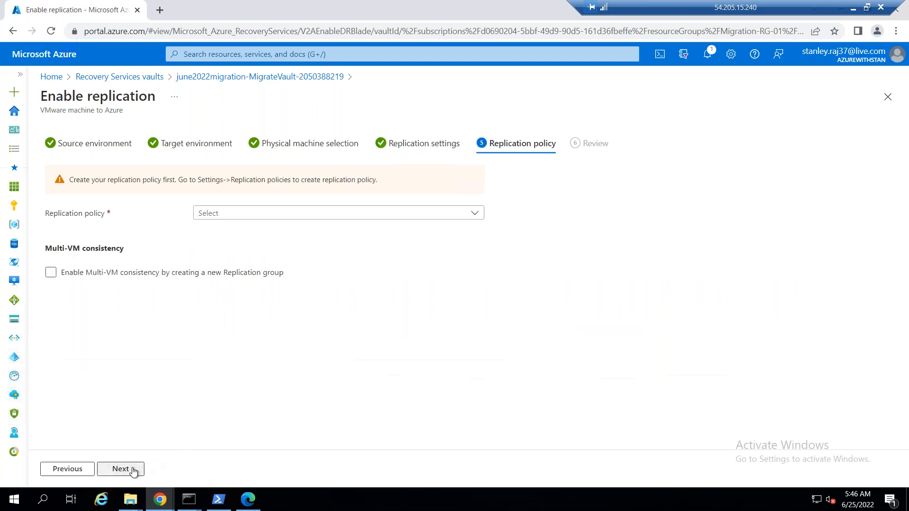
{"action": "left_click", "coordinate": [324, 216]}
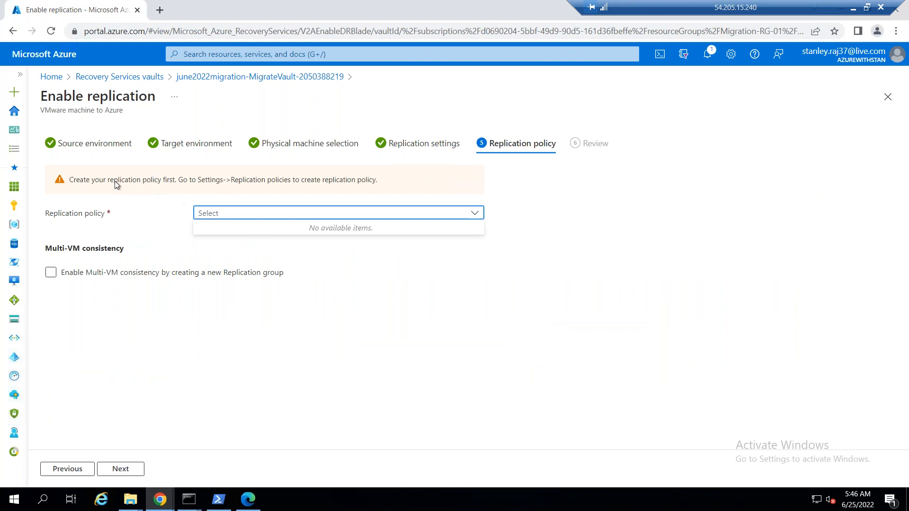
{"action": "left_click_drag", "start_coordinate": [75, 180], "coordinate": [357, 180]}
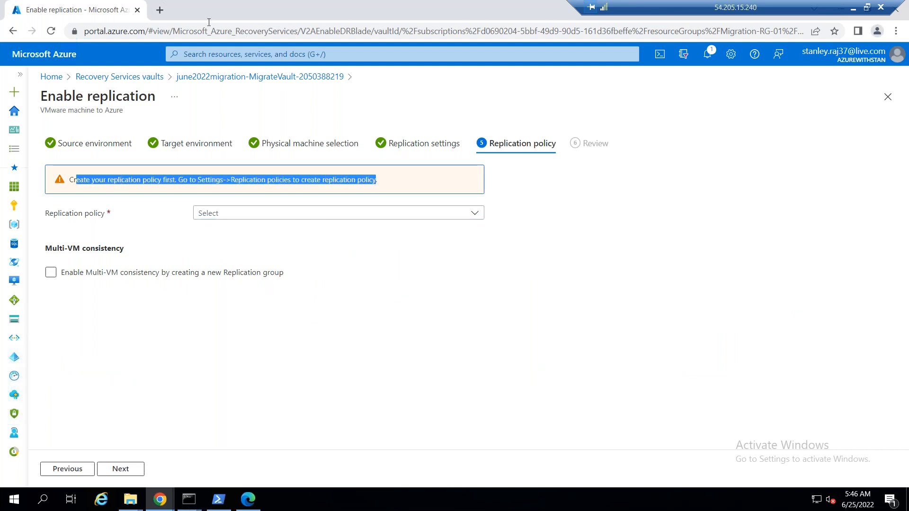
{"action": "right_click", "coordinate": [103, 13]}
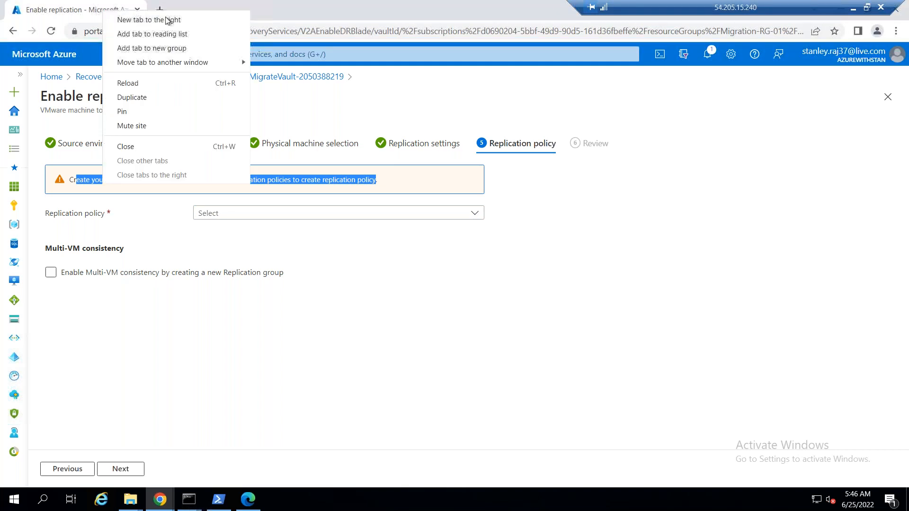
{"action": "left_click", "coordinate": [140, 97]}
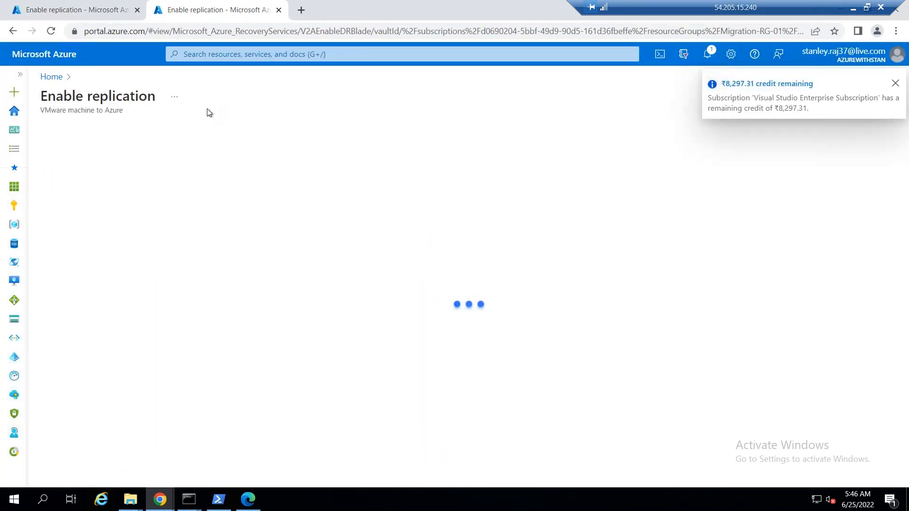
{"action": "left_click", "coordinate": [51, 77]}
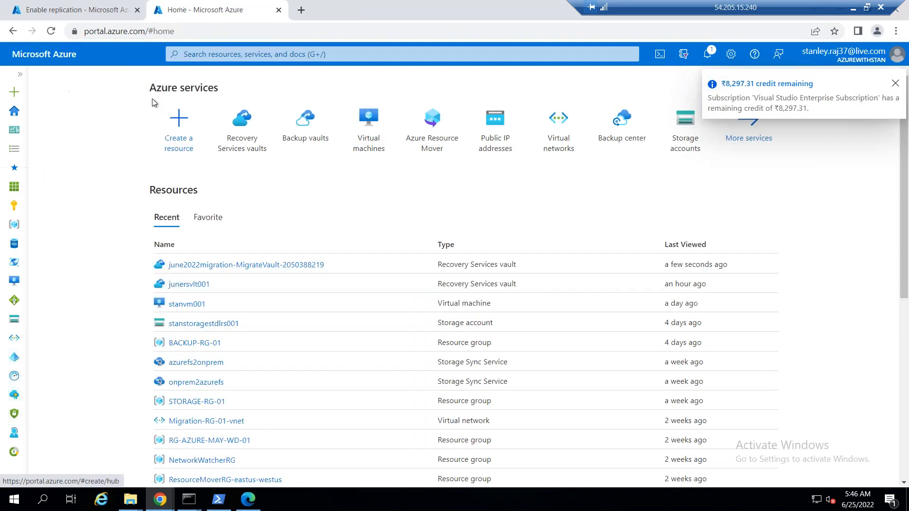
{"action": "left_click", "coordinate": [245, 266]}
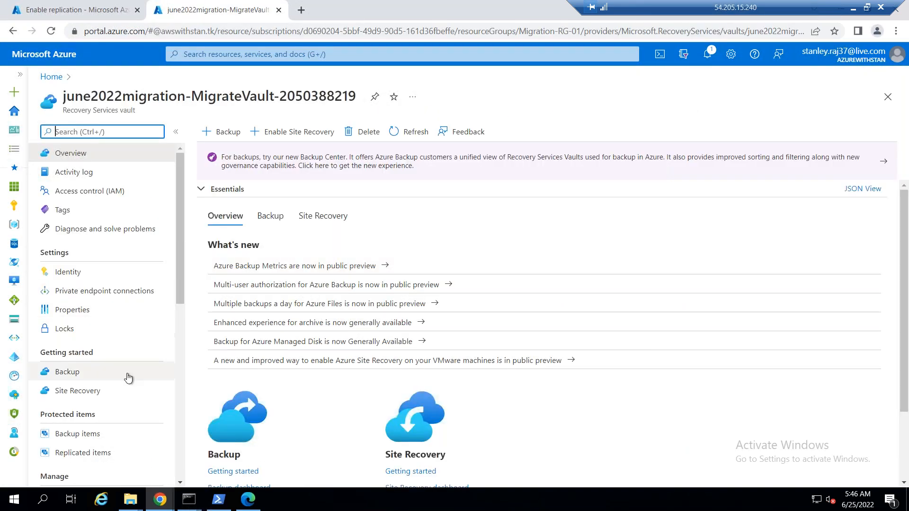
In the vault's Site Recovery infrastructure, check the configuration servers and open the replication policies for VMware and physical machines
{"action": "scroll", "coordinate": [118, 388], "scroll_direction": "down", "scroll_amount": 1}
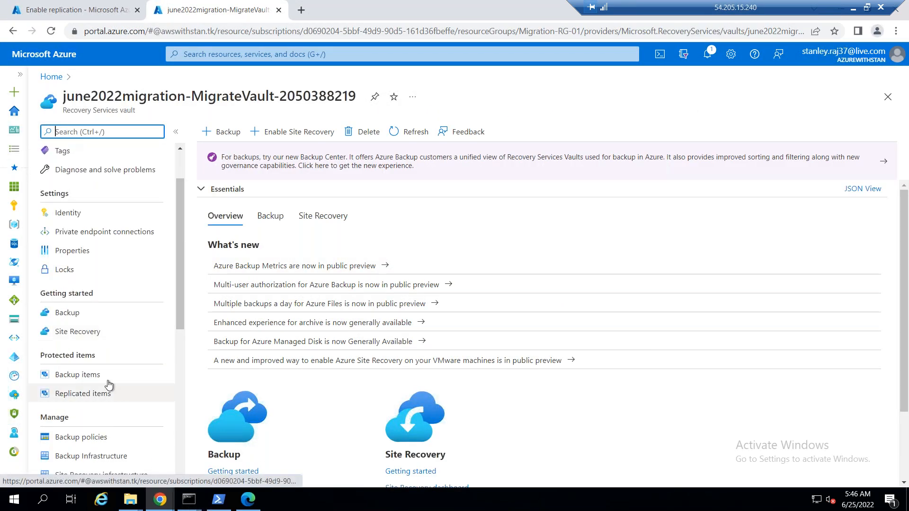
{"action": "scroll", "coordinate": [115, 416], "scroll_direction": "down", "scroll_amount": 1}
{"action": "left_click", "coordinate": [121, 415]}
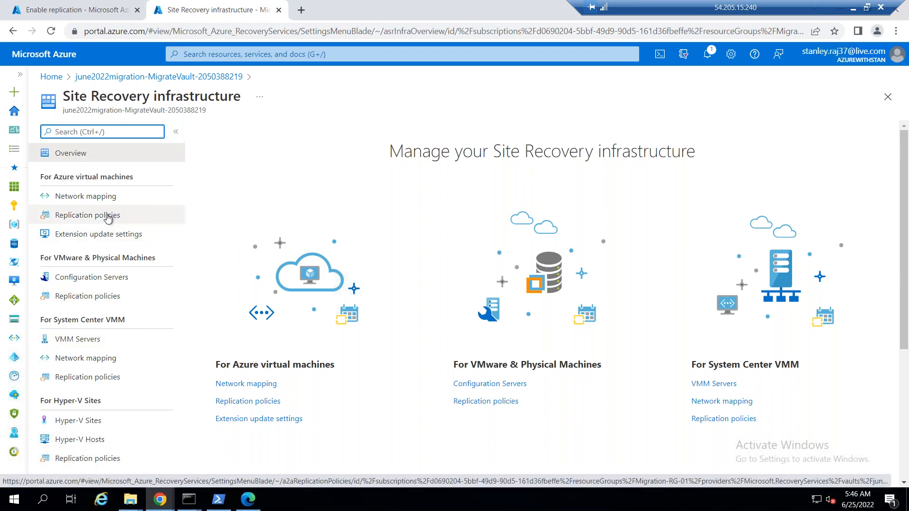
{"action": "left_click", "coordinate": [109, 283]}
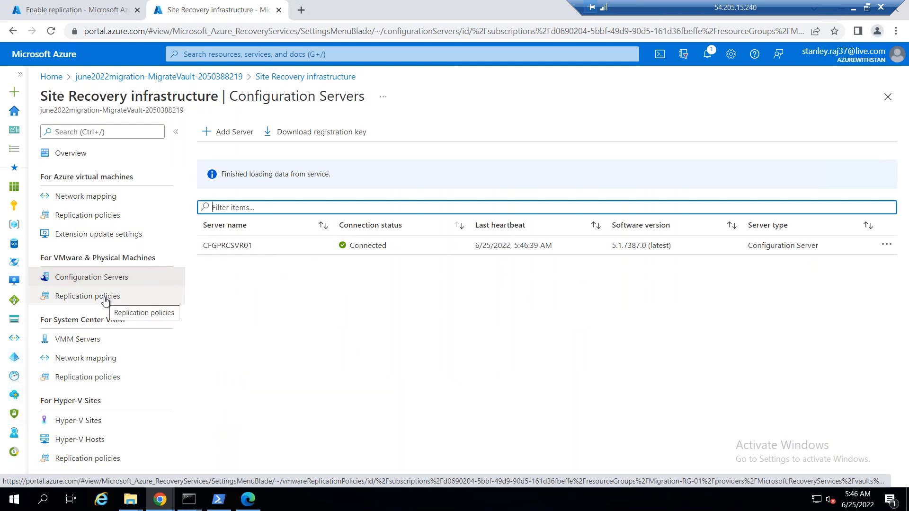
{"action": "left_click", "coordinate": [104, 301]}
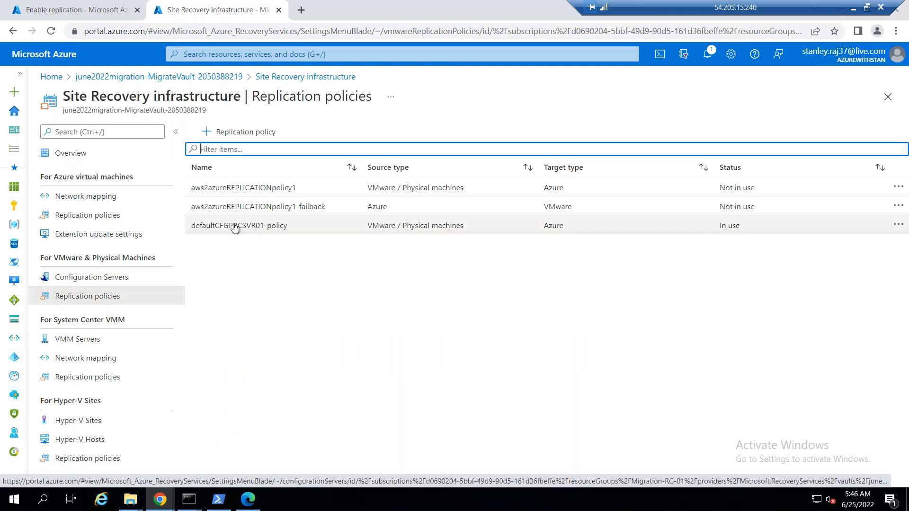
Start a new replication policy named awsreplication1 with source type VMware / Physical machines and target type Azure
{"action": "left_click", "coordinate": [238, 132]}
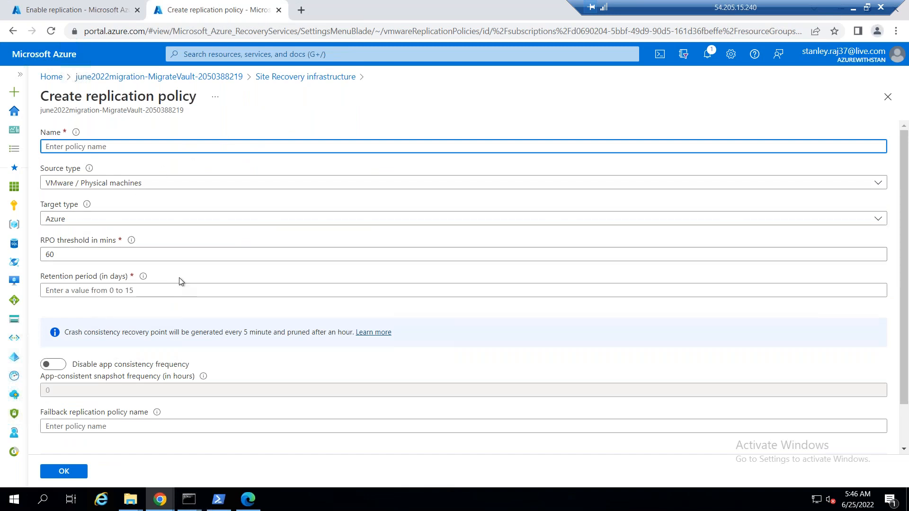
{"action": "scroll", "coordinate": [180, 281], "scroll_direction": "down", "scroll_amount": 1}
{"action": "scroll", "coordinate": [182, 274], "scroll_direction": "up", "scroll_amount": 1}
{"action": "type", "text": "awsreplication1"}
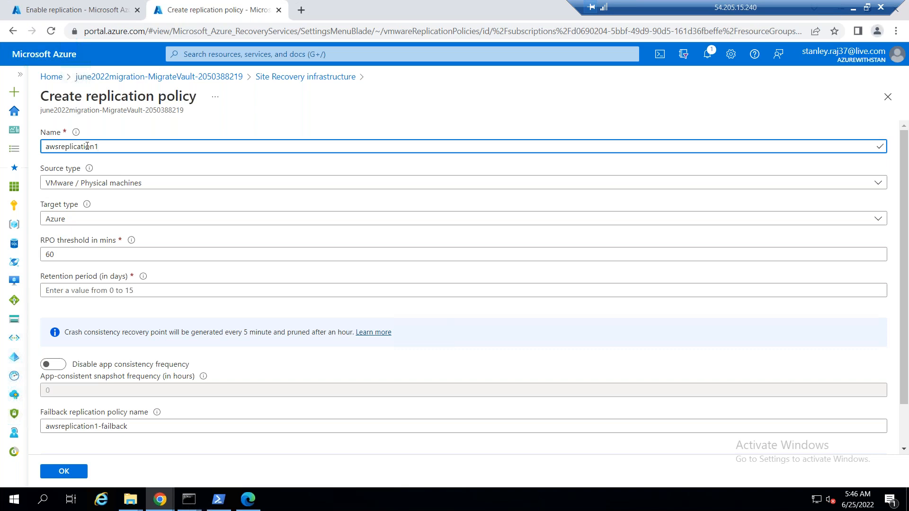
{"action": "left_click", "coordinate": [112, 184]}
{"action": "left_click", "coordinate": [110, 199]}
{"action": "left_click", "coordinate": [105, 218]}
{"action": "left_click", "coordinate": [101, 234]}
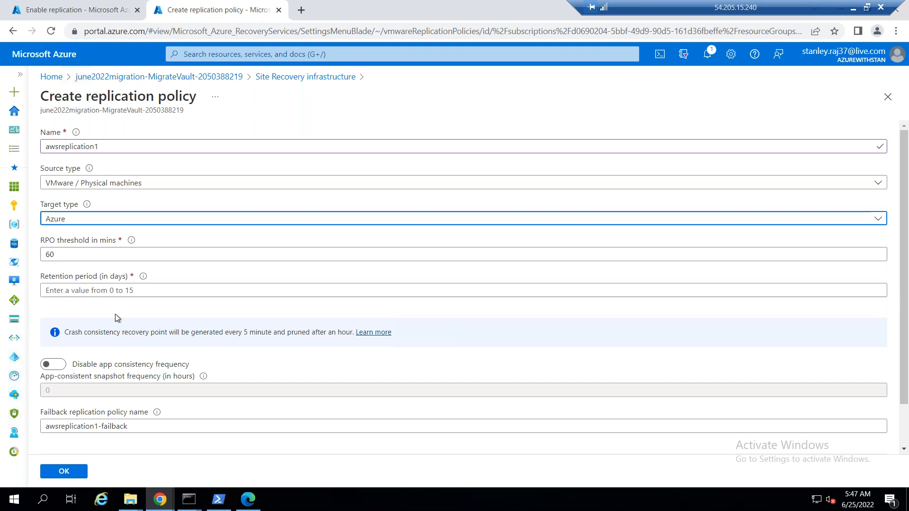
Set the policy's retention period to 0 days, leave app consistency off and create the policy
{"action": "left_click", "coordinate": [111, 293]}
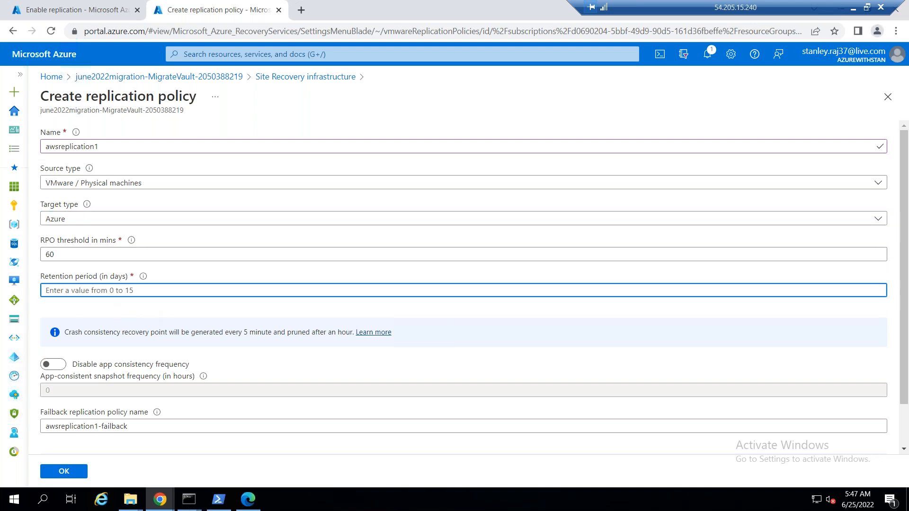
{"action": "type", "text": "0"}
{"action": "scroll", "coordinate": [179, 306], "scroll_direction": "down", "scroll_amount": 1}
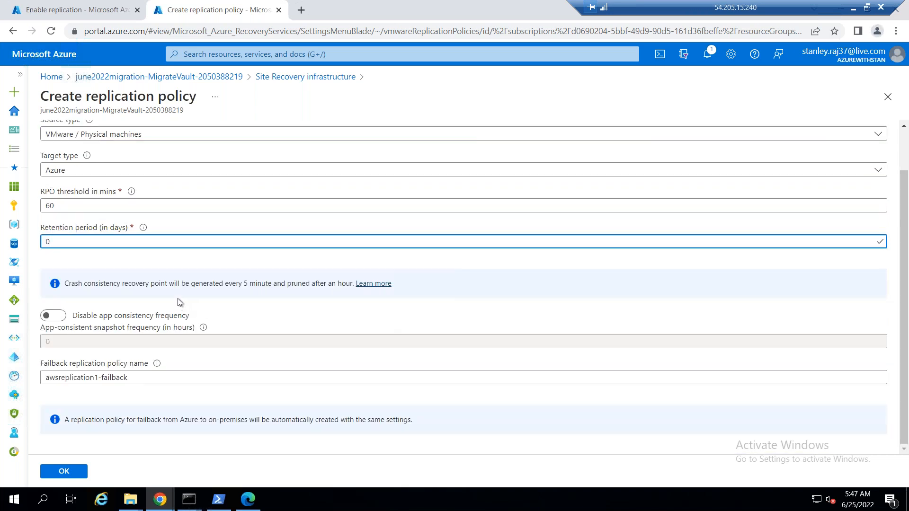
{"action": "left_click", "coordinate": [125, 335]}
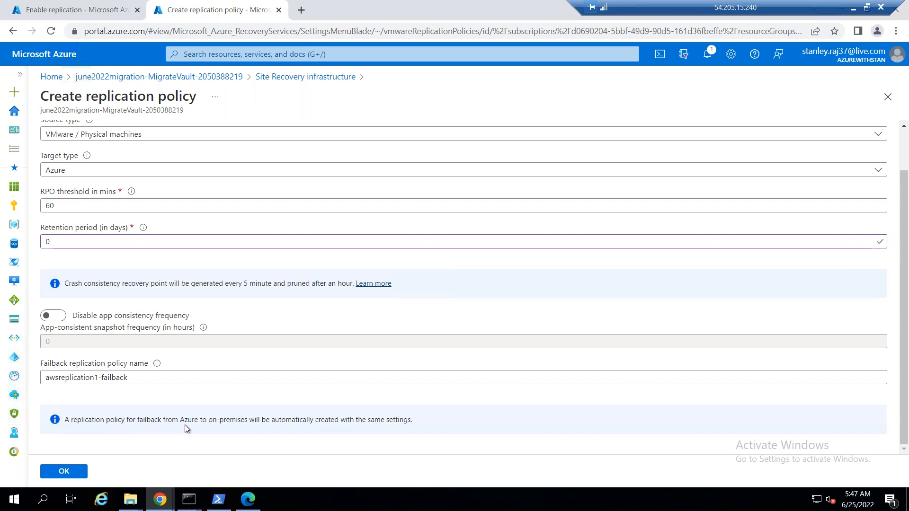
{"action": "left_click", "coordinate": [64, 466]}
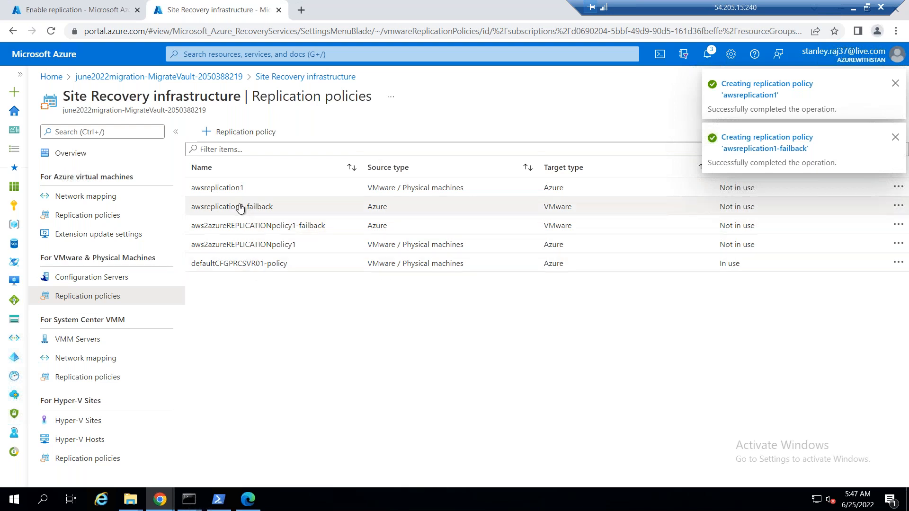
Open the awsreplication1 policy and associate configuration server CFGPRCSVR01 with it
{"action": "left_click", "coordinate": [241, 187]}
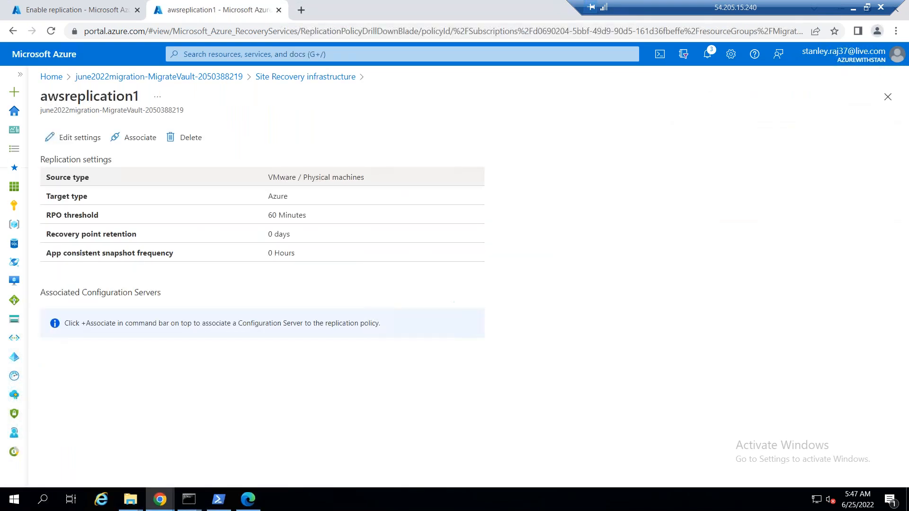
{"action": "left_click", "coordinate": [123, 139]}
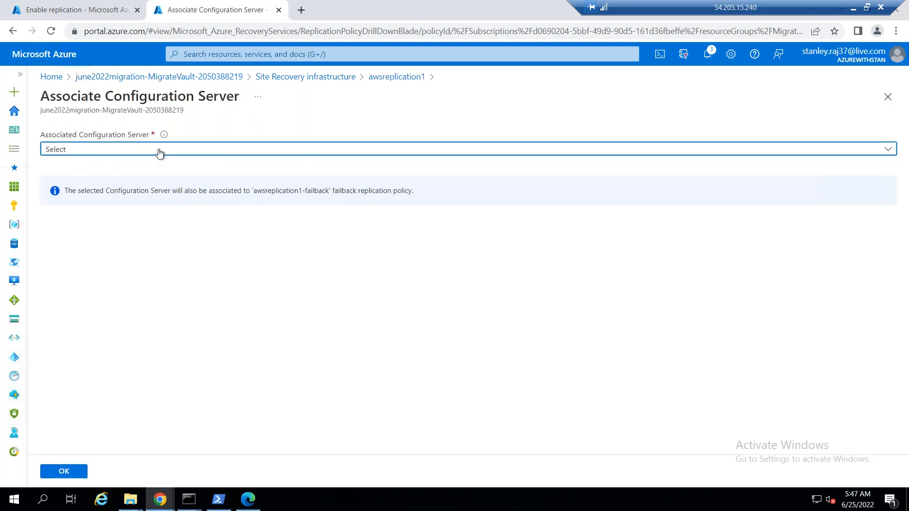
{"action": "left_click", "coordinate": [159, 150]}
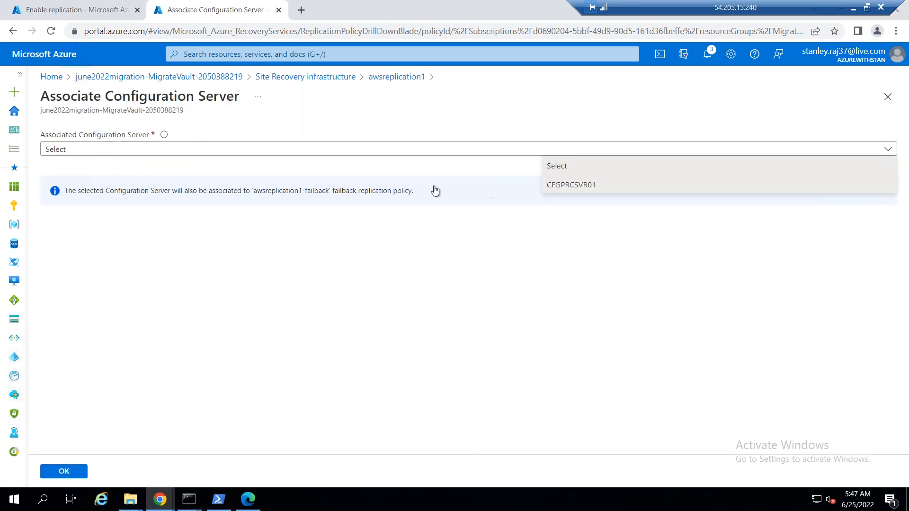
{"action": "left_click", "coordinate": [68, 470]}
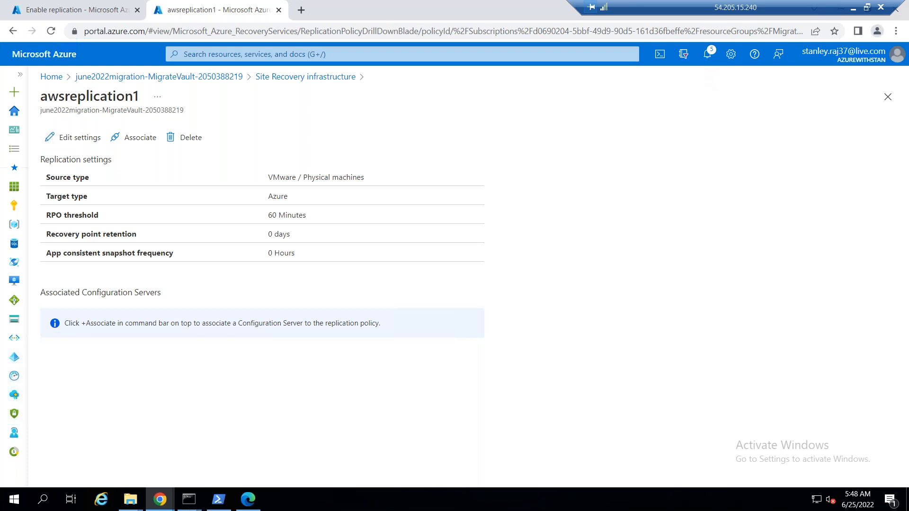
Check the association's progress in the notifications and leave the original Enable replication wizard for the vault's replicated items
{"action": "left_click", "coordinate": [707, 53]}
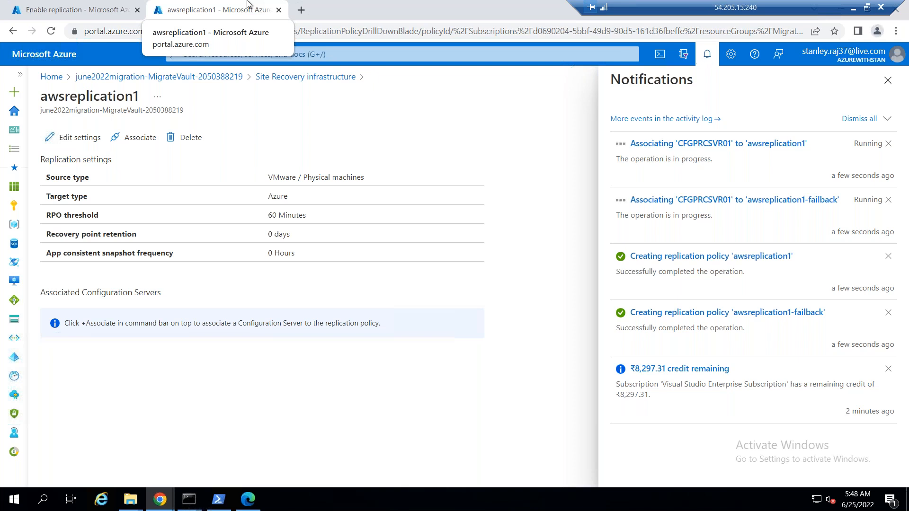
{"action": "left_click", "coordinate": [83, 6]}
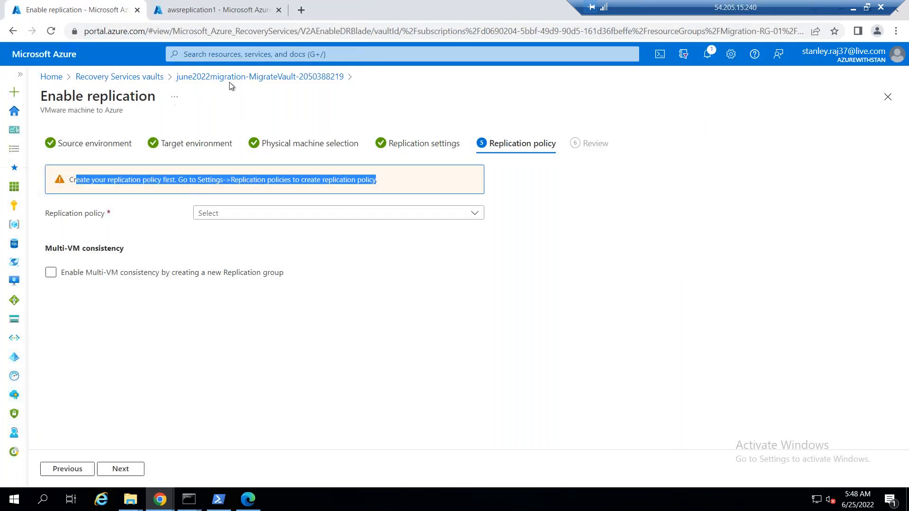
{"action": "left_click", "coordinate": [238, 83]}
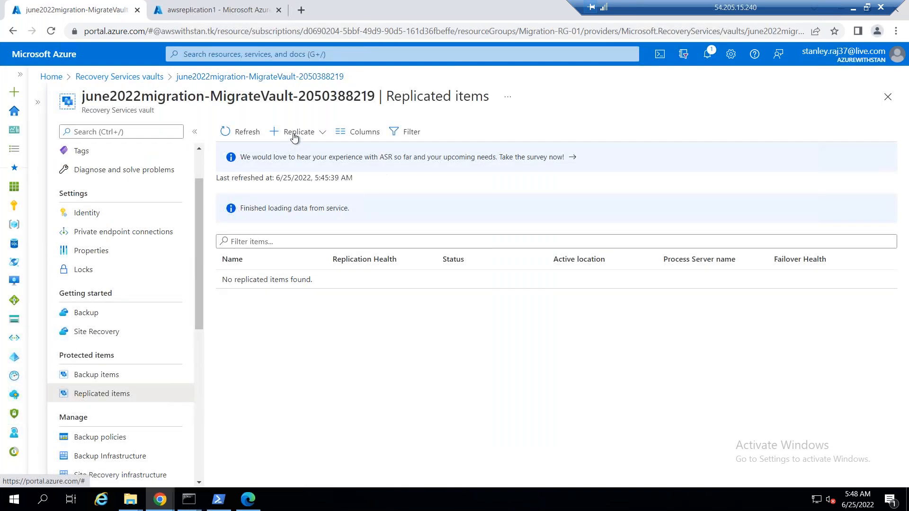
Check the configuration server's association status on the awsreplication1 policy and refresh the vault's replicated items list
{"action": "left_click", "coordinate": [244, 131]}
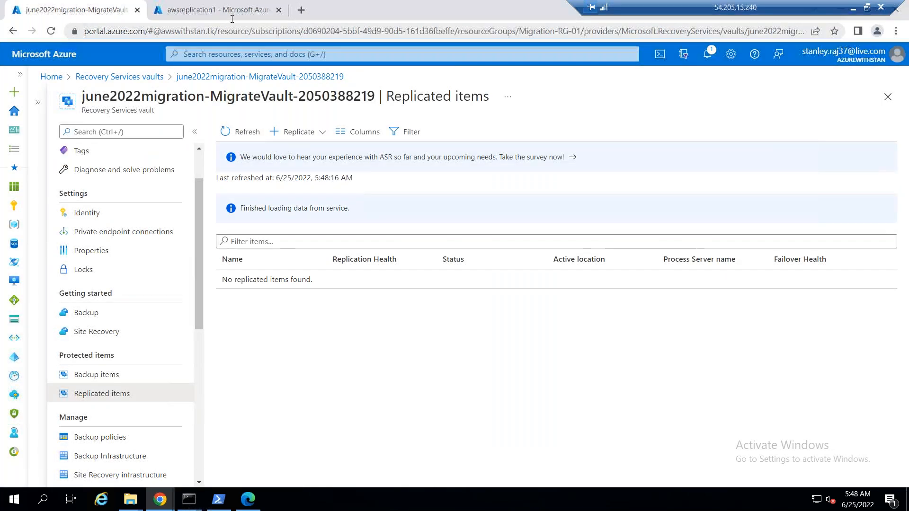
{"action": "left_click", "coordinate": [227, 10]}
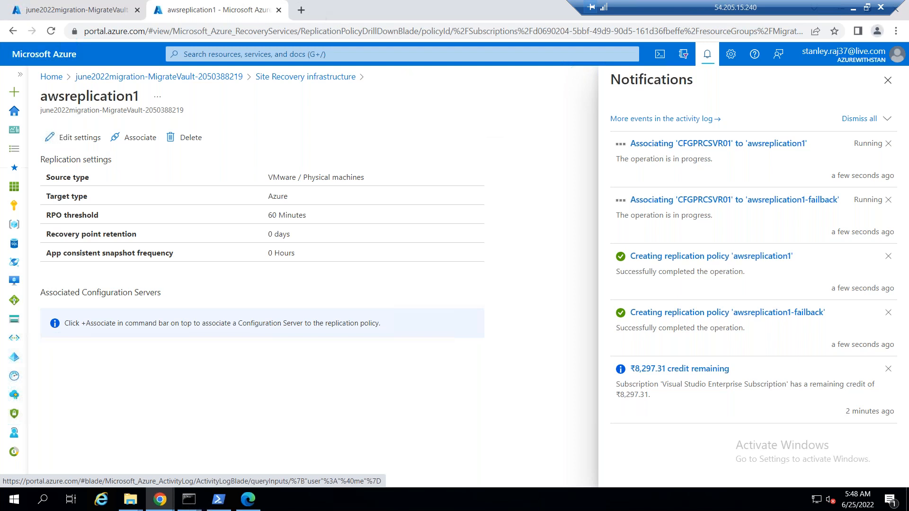
{"action": "left_click", "coordinate": [52, 8]}
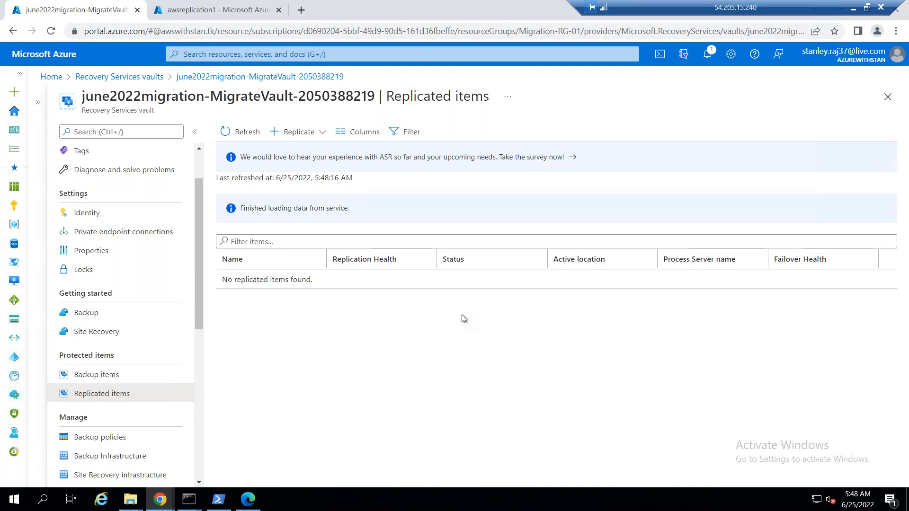
{"action": "left_click", "coordinate": [221, 10]}
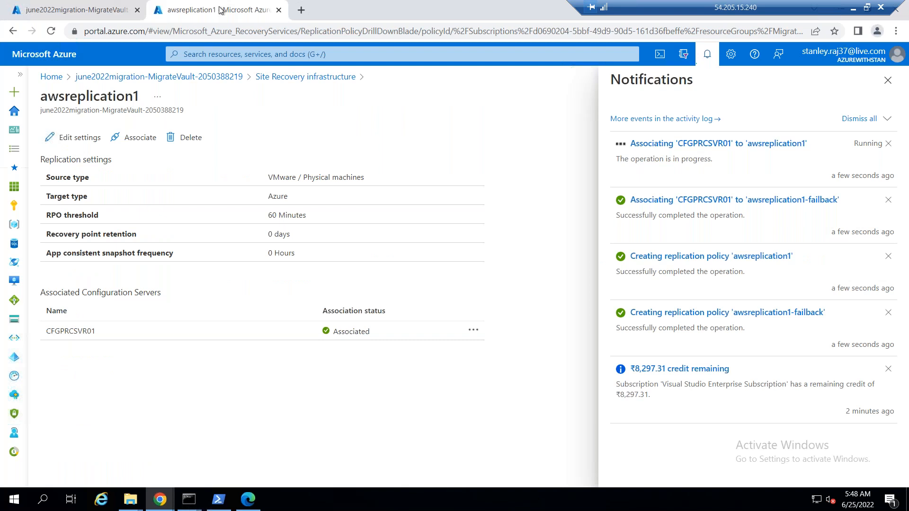
{"action": "left_click", "coordinate": [74, 8]}
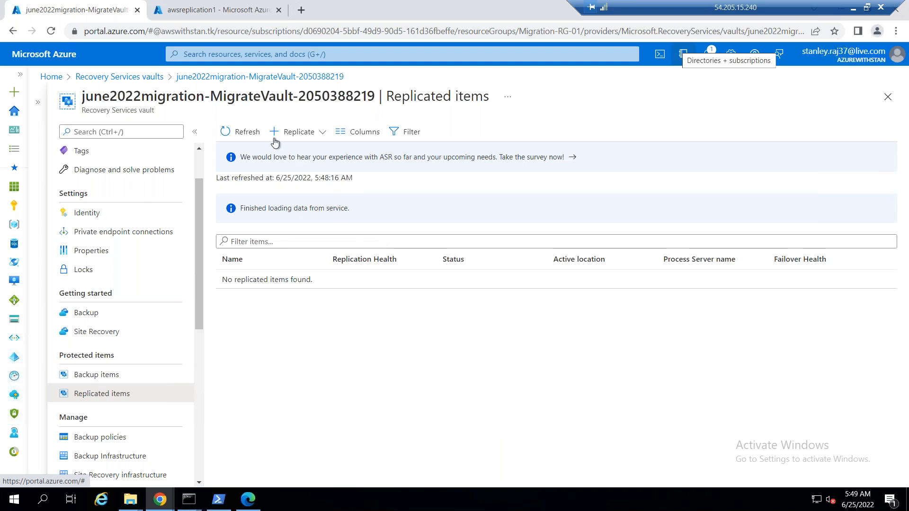
{"action": "left_click", "coordinate": [237, 134]}
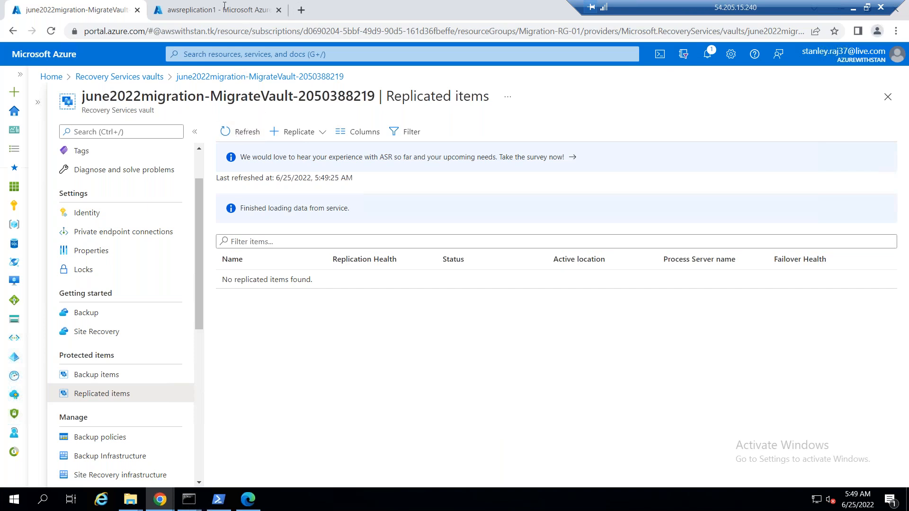
{"action": "key", "text": "ctrl+Tab"}
{"action": "left_click", "coordinate": [71, 10]}
Start replication of VMware and physical machines to Azure, accept the preset source and target environments, and select AWSWEBSVR01
{"action": "left_click", "coordinate": [320, 136]}
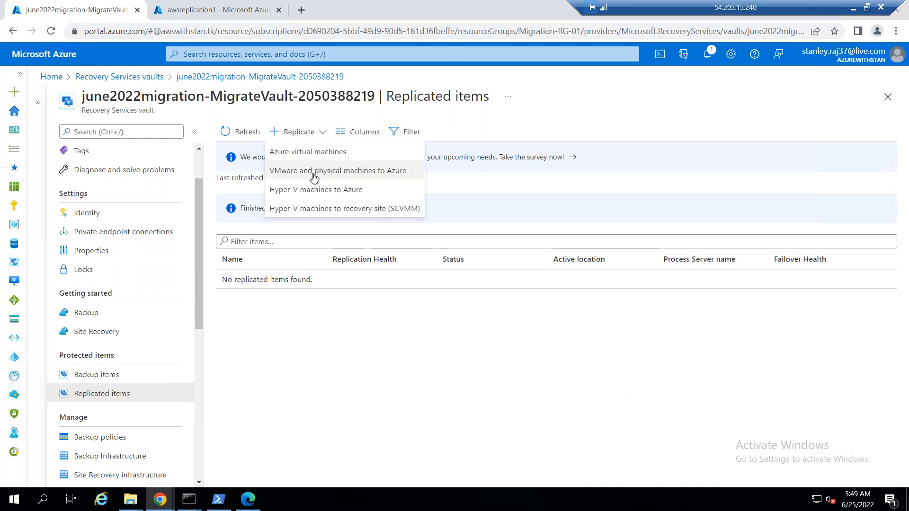
{"action": "left_click", "coordinate": [314, 172]}
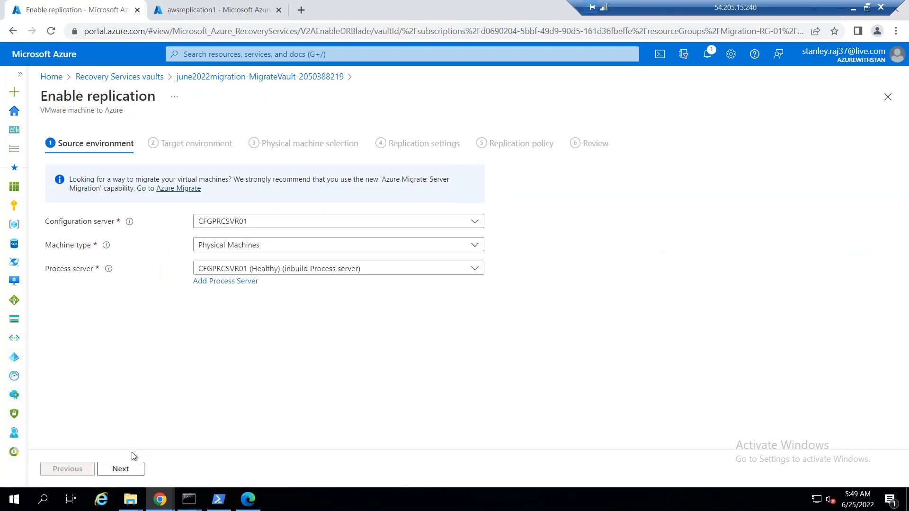
{"action": "left_click", "coordinate": [121, 472]}
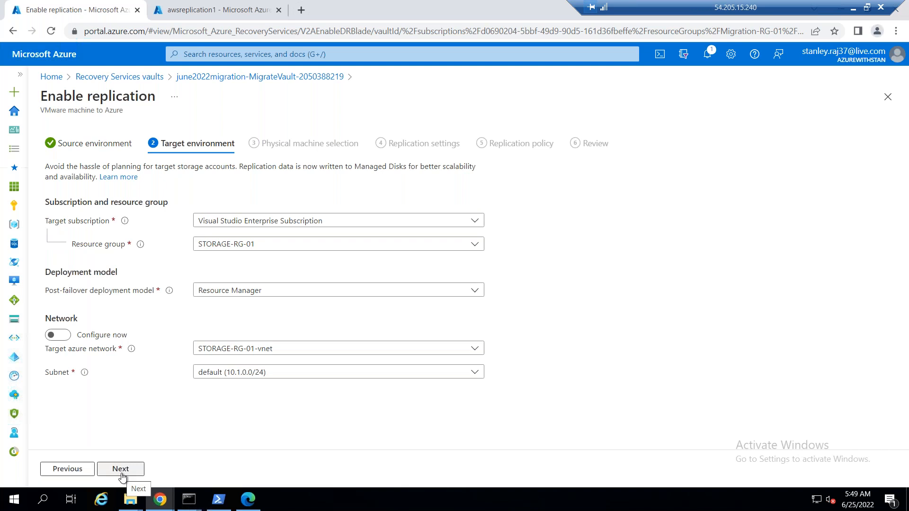
{"action": "left_click", "coordinate": [121, 472]}
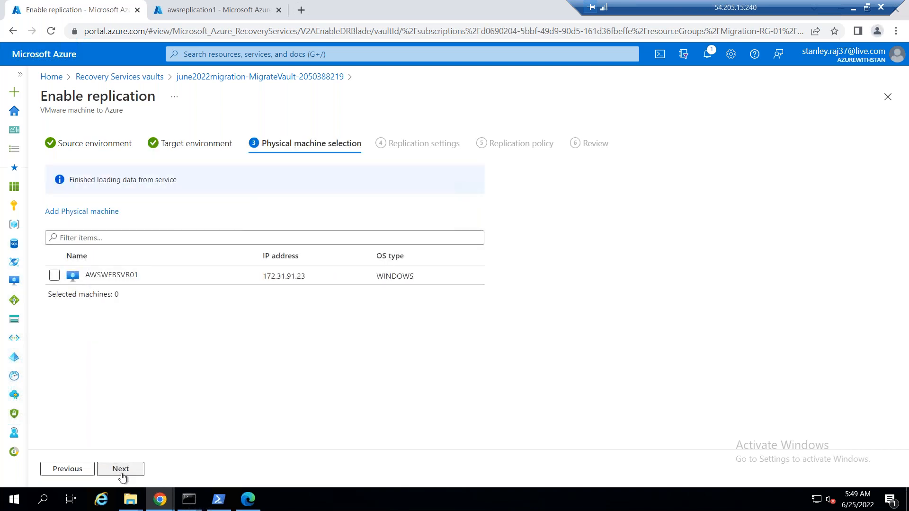
{"action": "left_click", "coordinate": [54, 275]}
{"action": "left_click", "coordinate": [121, 469]}
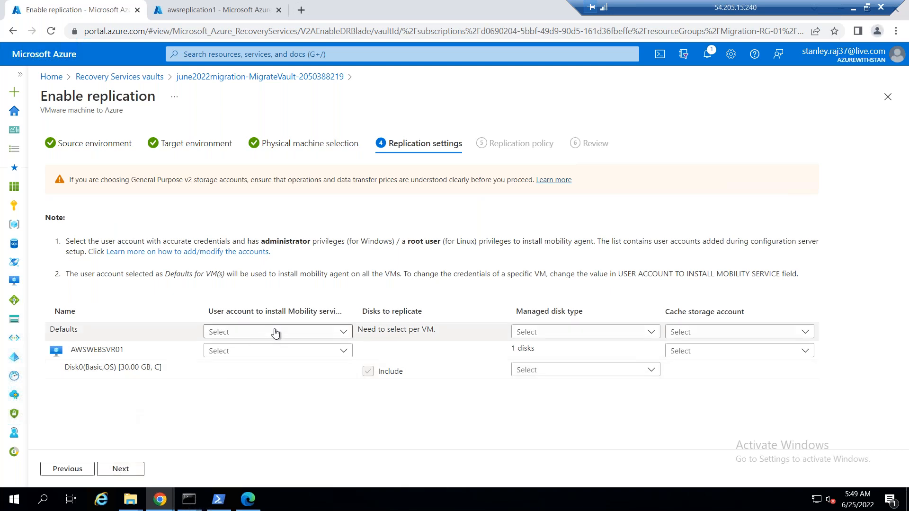
Set the replication defaults to user account awstoazuresvc, managed disk type Premium SSD and cache storage account stanstoragestdlrs001
{"action": "left_click", "coordinate": [275, 331]}
{"action": "left_click", "coordinate": [242, 368]}
{"action": "left_click", "coordinate": [571, 332]}
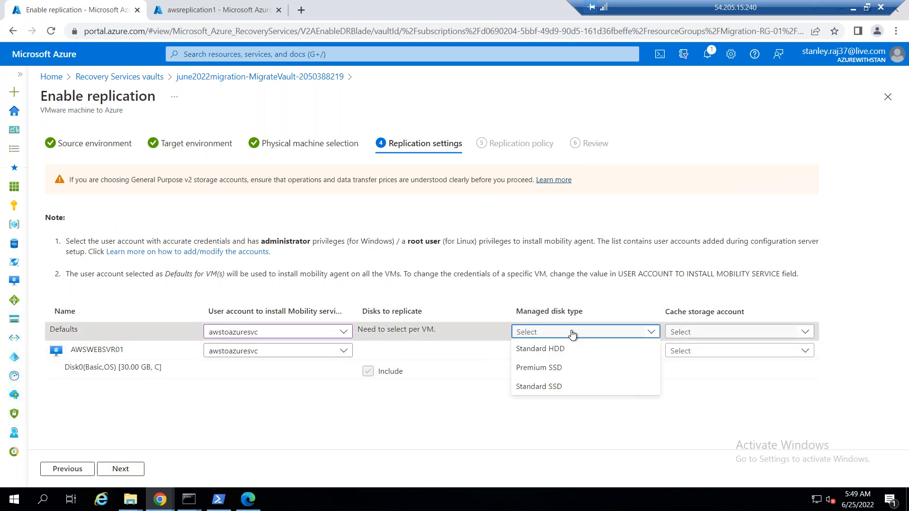
{"action": "left_click", "coordinate": [556, 370]}
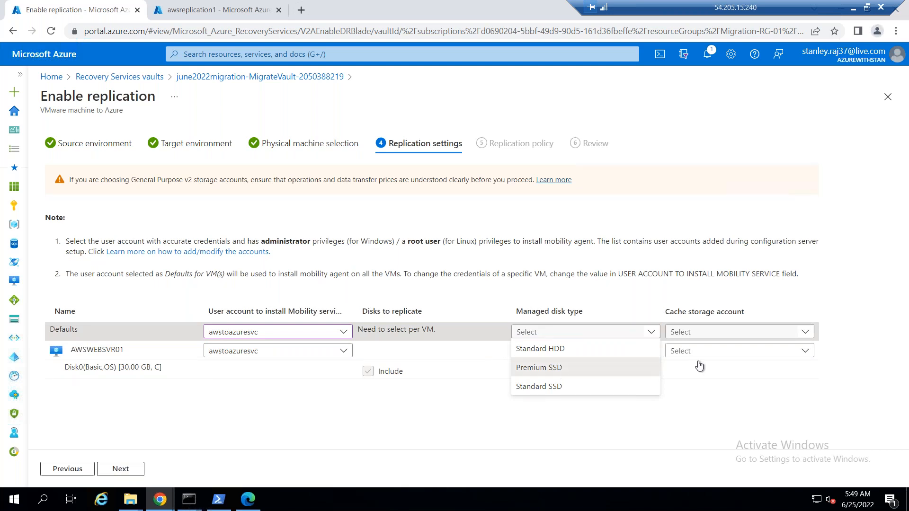
{"action": "left_click", "coordinate": [738, 332]}
{"action": "left_click", "coordinate": [740, 386]}
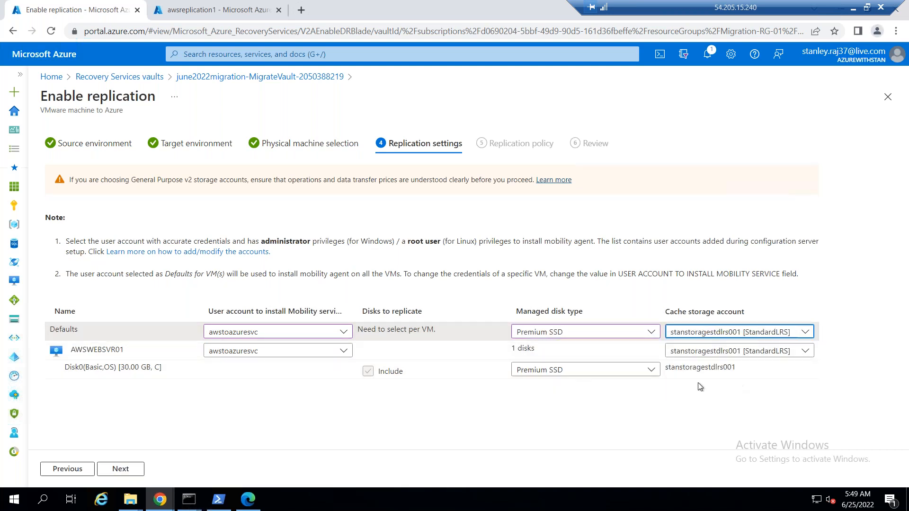
{"action": "left_click", "coordinate": [121, 468]}
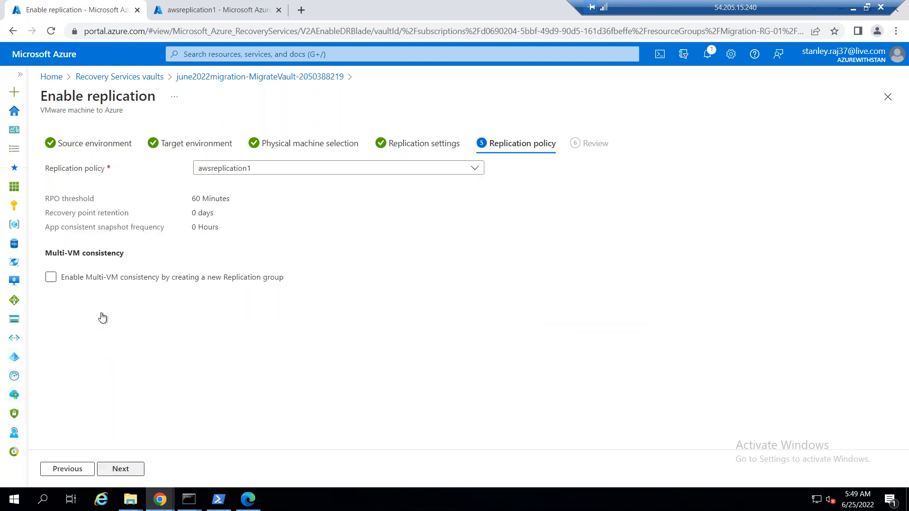
Keep awsreplication1 as the replication policy with Multi-VM consistency off and submit the request to enable replication
{"action": "left_click", "coordinate": [245, 171]}
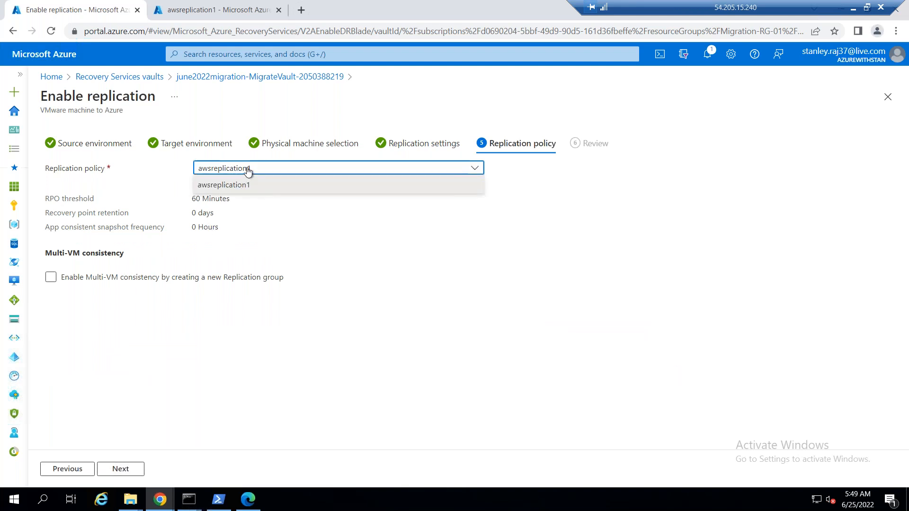
{"action": "left_click", "coordinate": [218, 237]}
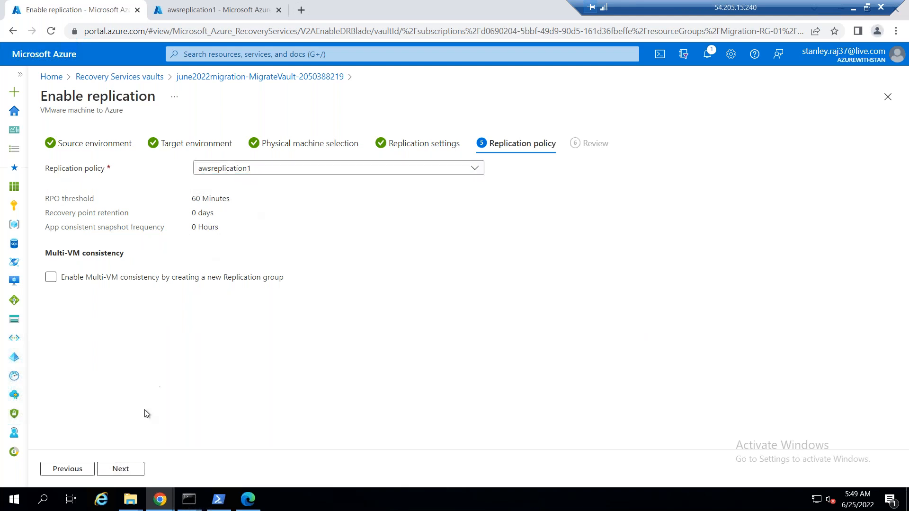
{"action": "left_click", "coordinate": [122, 470]}
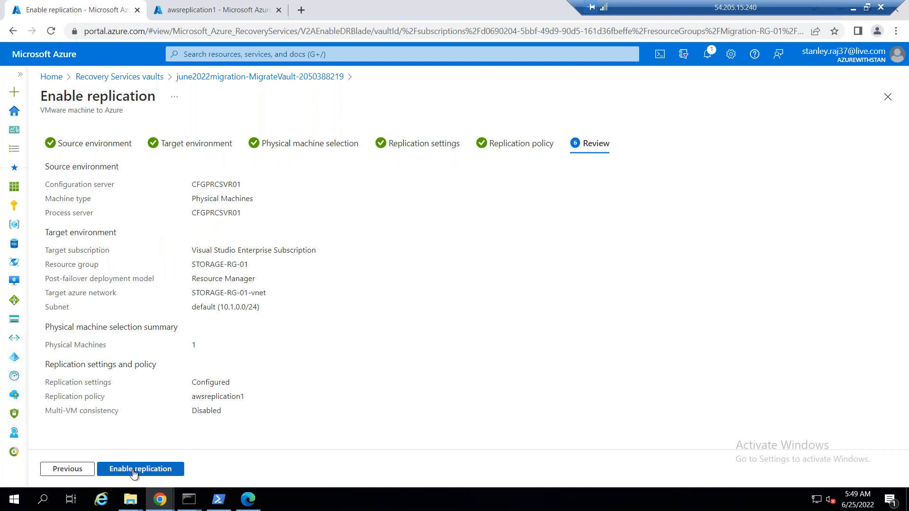
{"action": "left_click", "coordinate": [209, 10]}
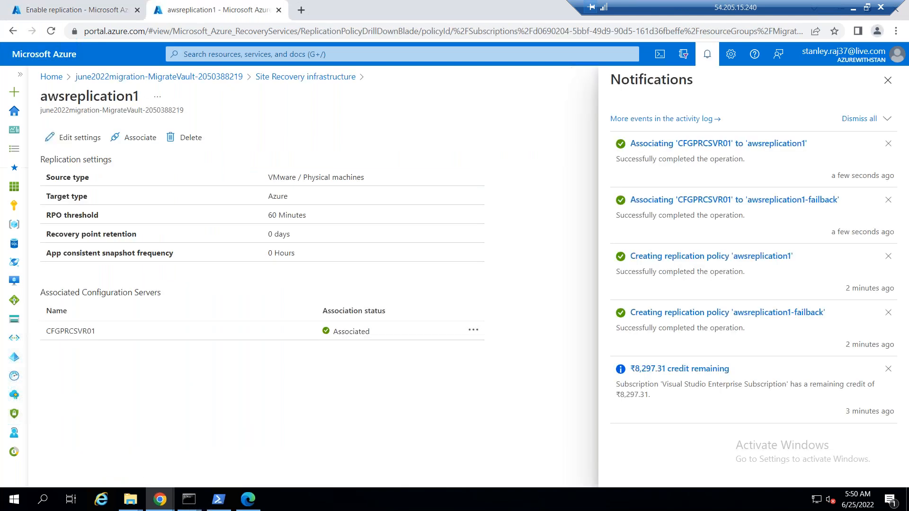
{"action": "left_click", "coordinate": [82, 12]}
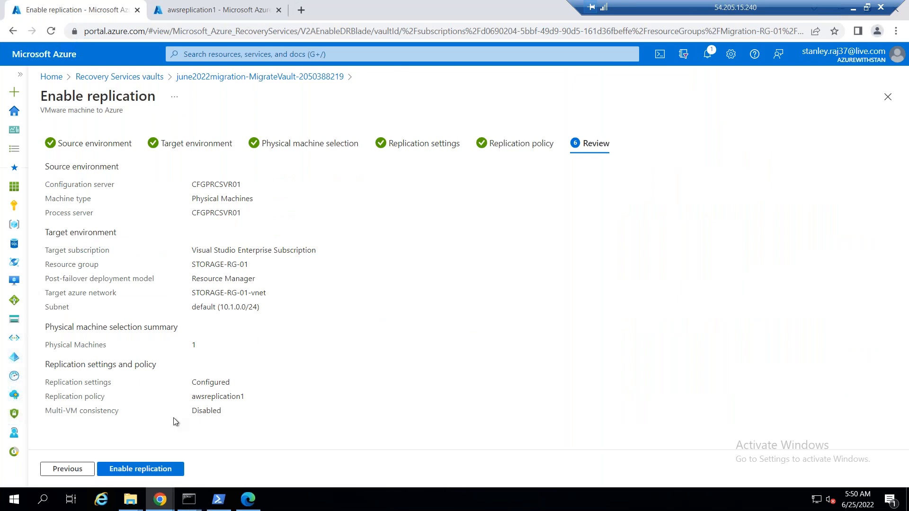
{"action": "left_click", "coordinate": [147, 468]}
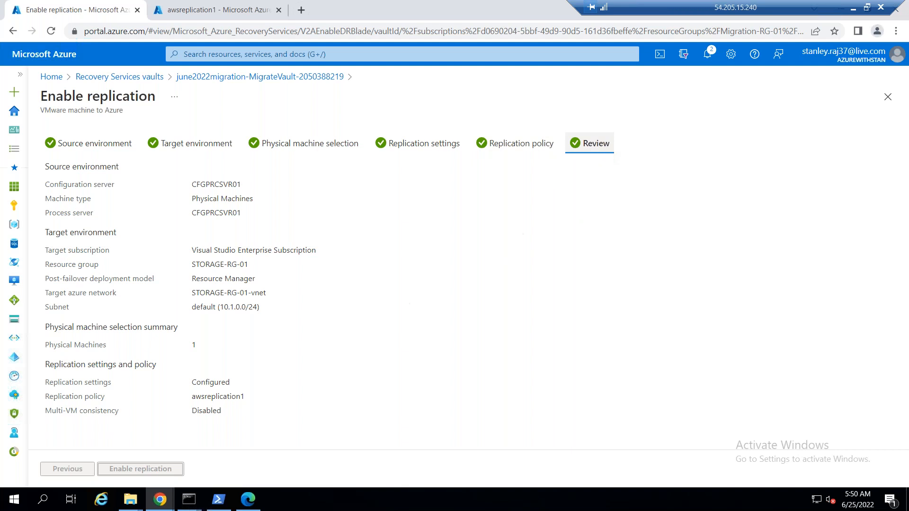
Open the Enable replication job for AWSWEBSVR01 from the notifications and examine its error details, including the storage account named there
{"action": "left_click", "coordinate": [706, 55]}
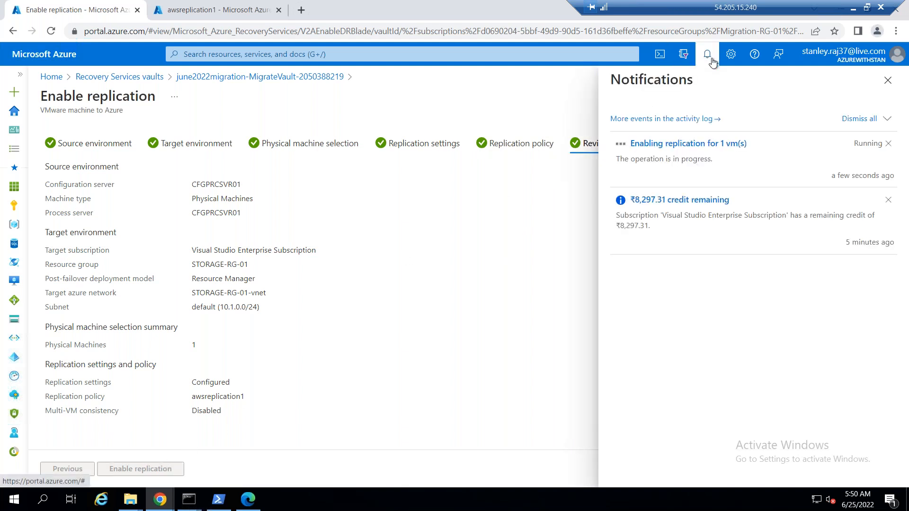
{"action": "left_click", "coordinate": [675, 144]}
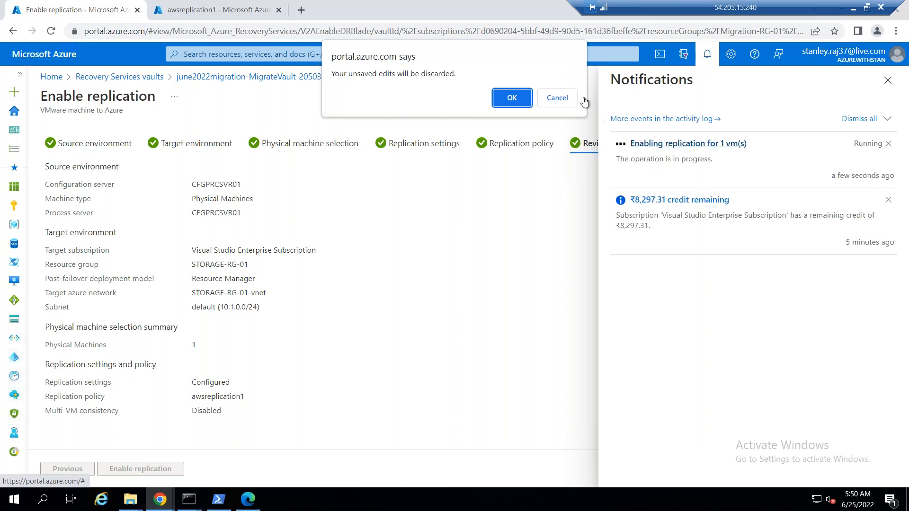
{"action": "left_click", "coordinate": [557, 98]}
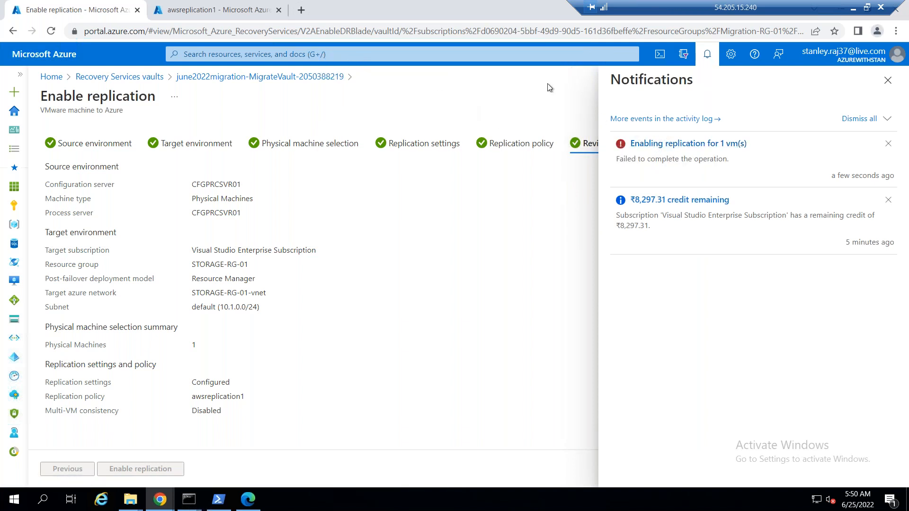
{"action": "left_click", "coordinate": [641, 147]}
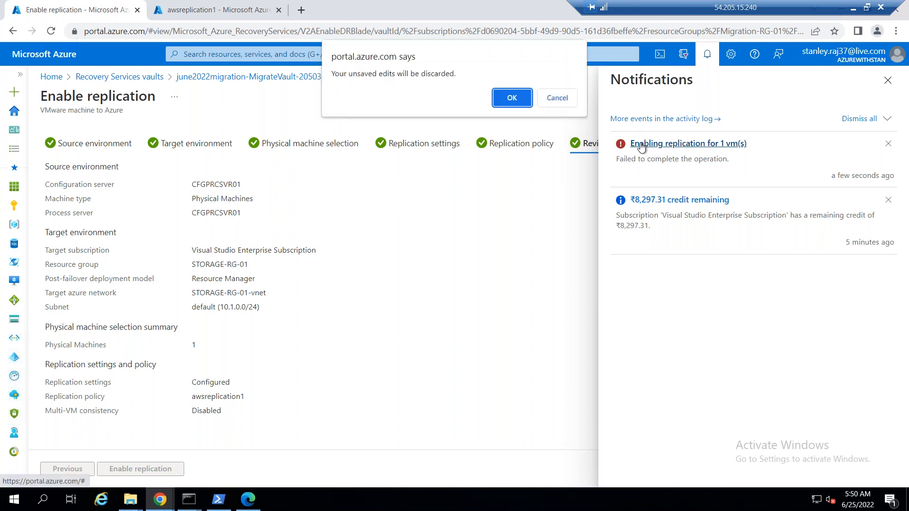
{"action": "left_click", "coordinate": [522, 97]}
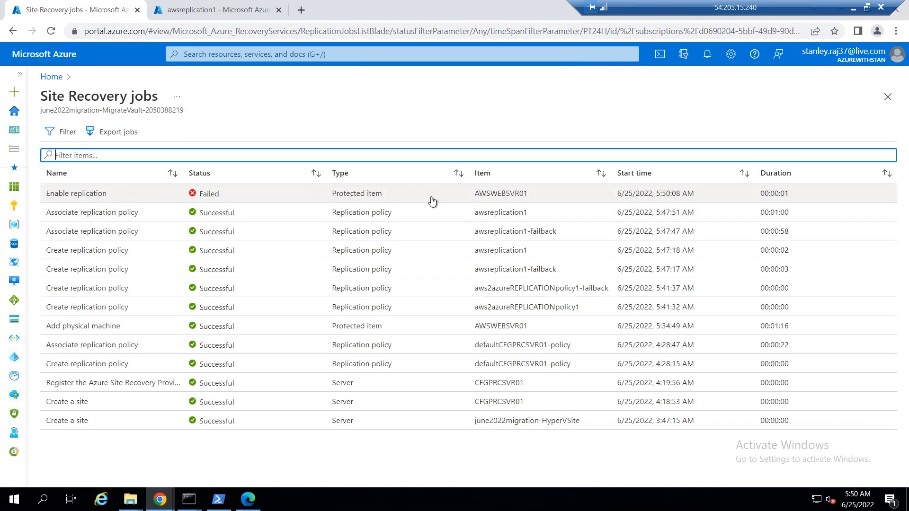
{"action": "left_click", "coordinate": [146, 197]}
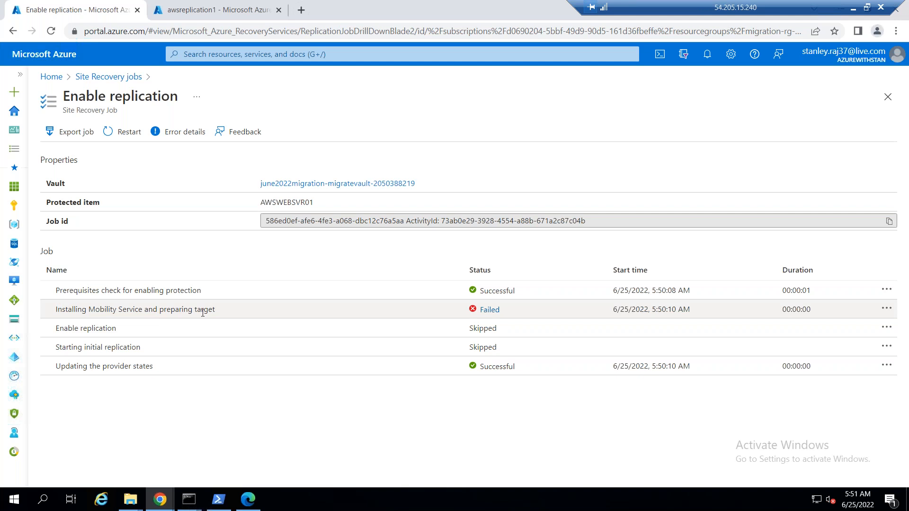
{"action": "left_click", "coordinate": [186, 133]}
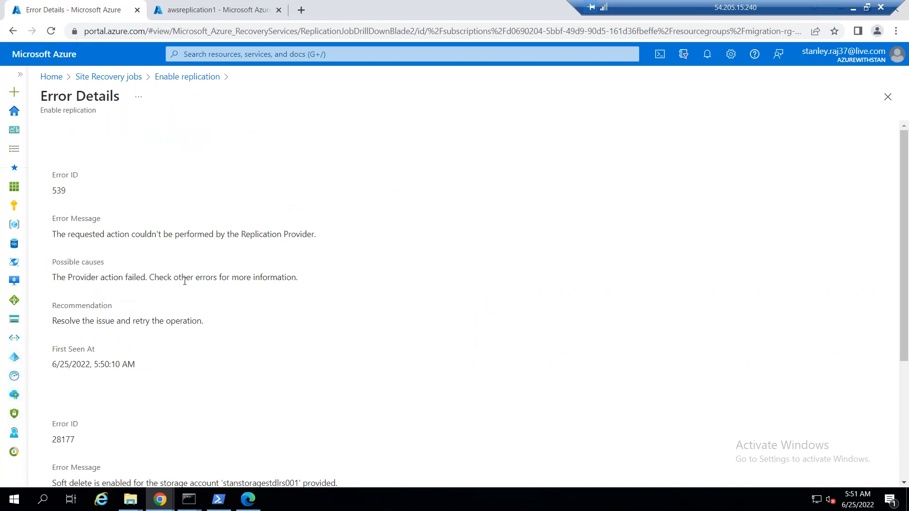
{"action": "scroll", "coordinate": [294, 290], "scroll_direction": "down", "scroll_amount": 4}
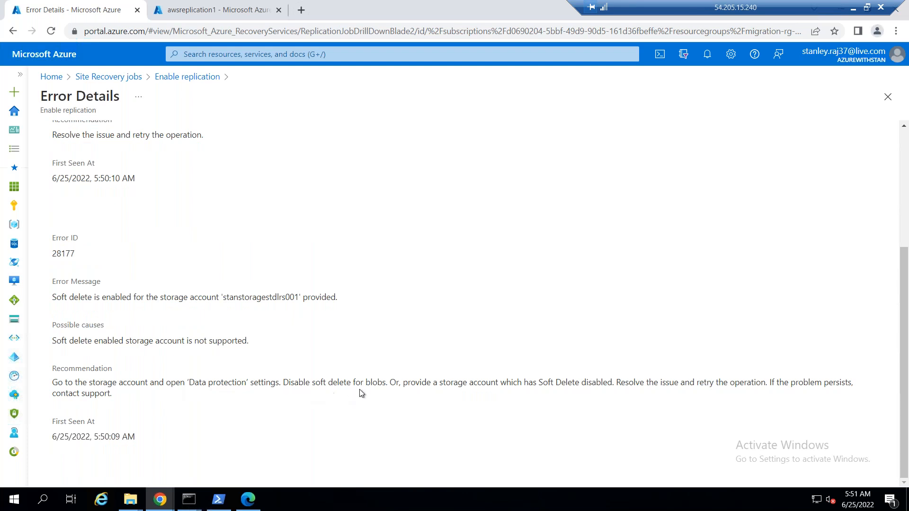
{"action": "double_click", "coordinate": [262, 298]}
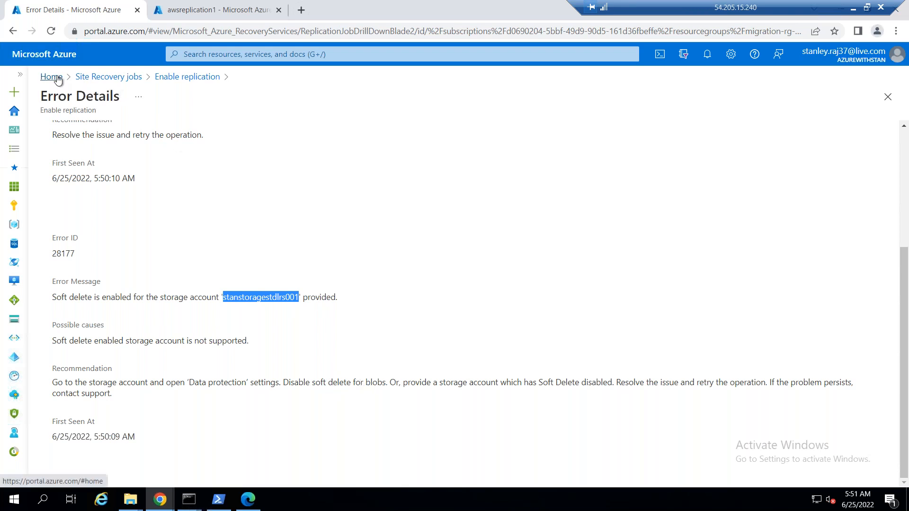
Open the storage account stanstoragestdlrs001 from the list of storage accounts in the second browser tab
{"action": "left_click", "coordinate": [198, 10]}
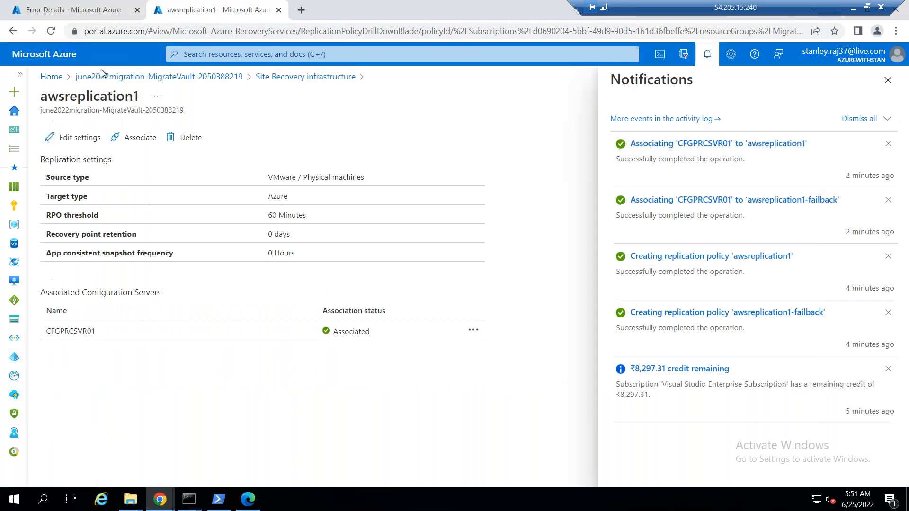
{"action": "left_click", "coordinate": [52, 77]}
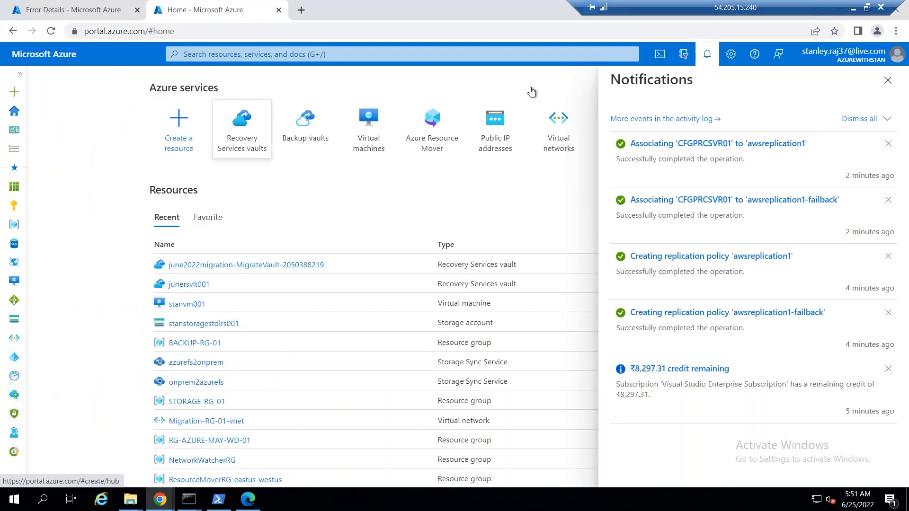
{"action": "left_click", "coordinate": [887, 80]}
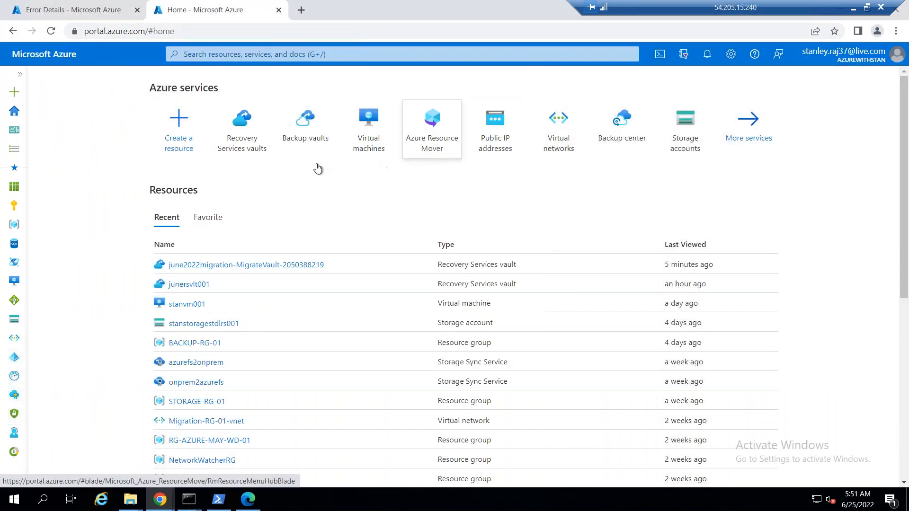
{"action": "left_click", "coordinate": [20, 75]}
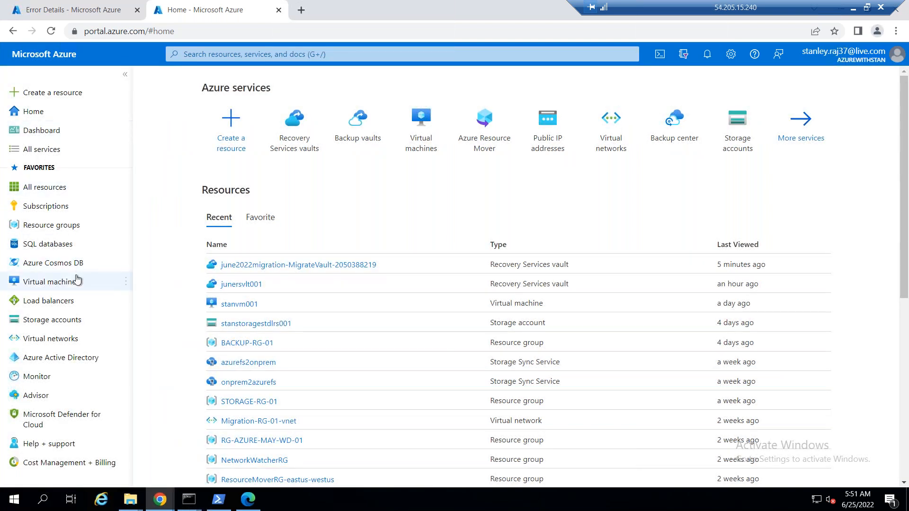
{"action": "left_click", "coordinate": [71, 320]}
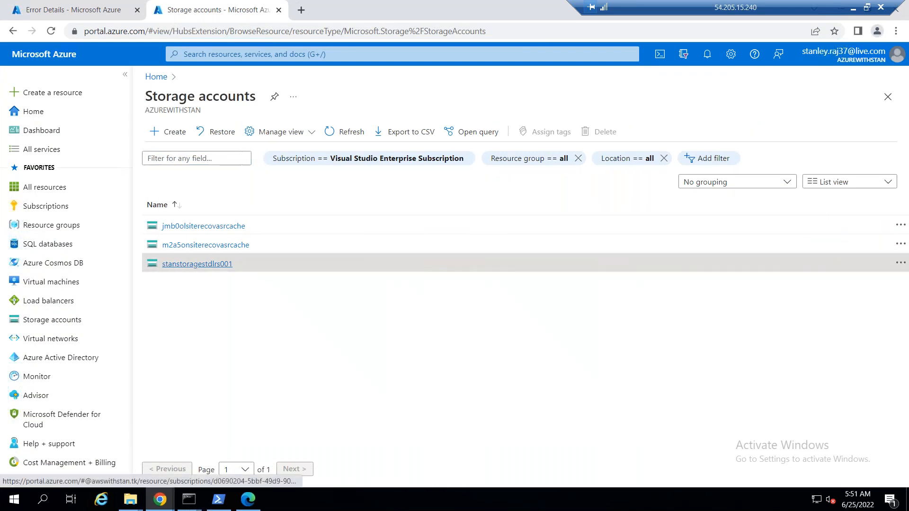
{"action": "left_click", "coordinate": [197, 263]}
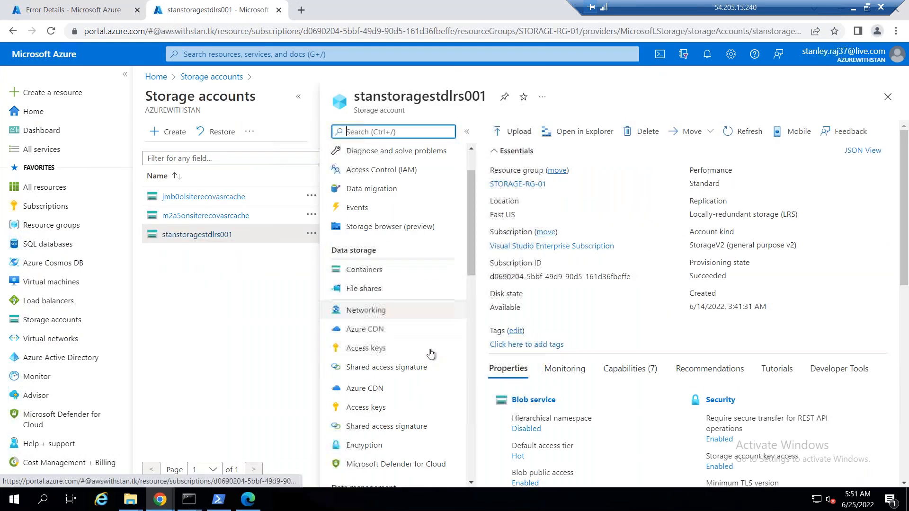
Recheck the recommendation in the replication error details and open the Data protection settings of stanstoragestdlrs001
{"action": "scroll", "coordinate": [431, 354], "scroll_direction": "down", "scroll_amount": 5}
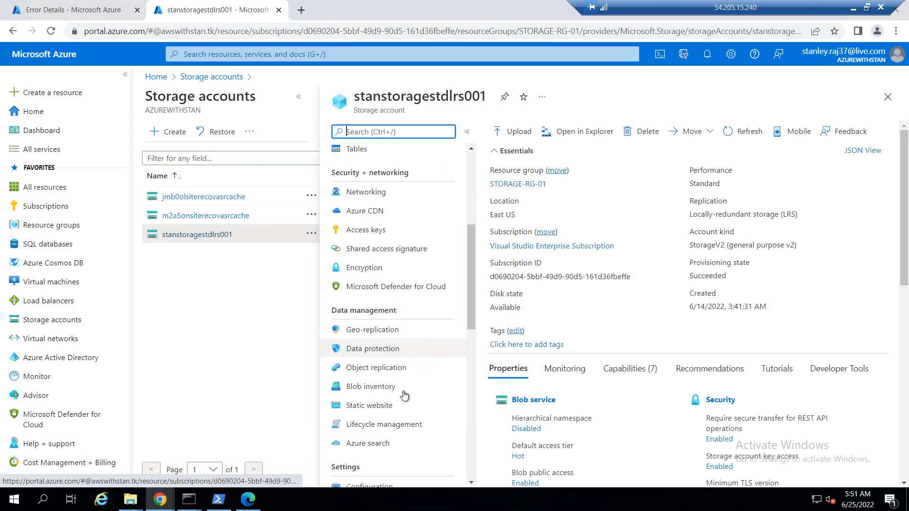
{"action": "scroll", "coordinate": [417, 286], "scroll_direction": "down", "scroll_amount": 3}
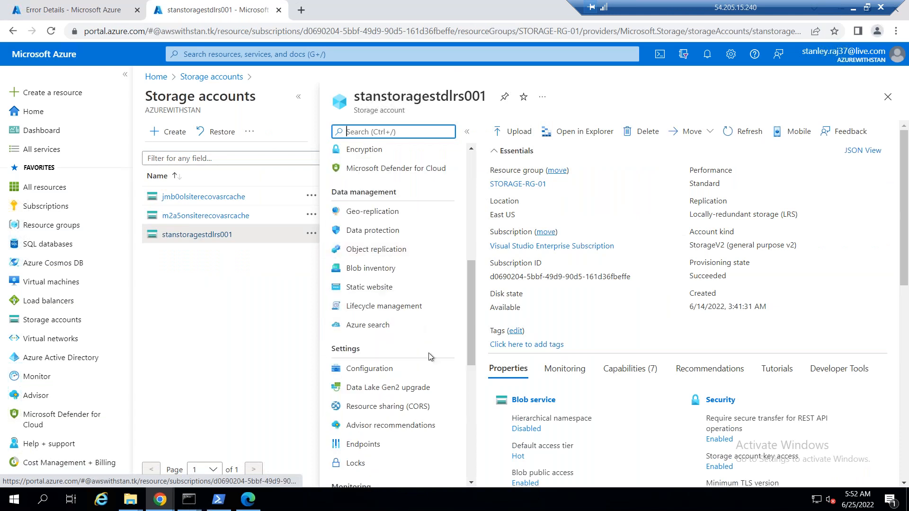
{"action": "scroll", "coordinate": [428, 356], "scroll_direction": "down", "scroll_amount": 1}
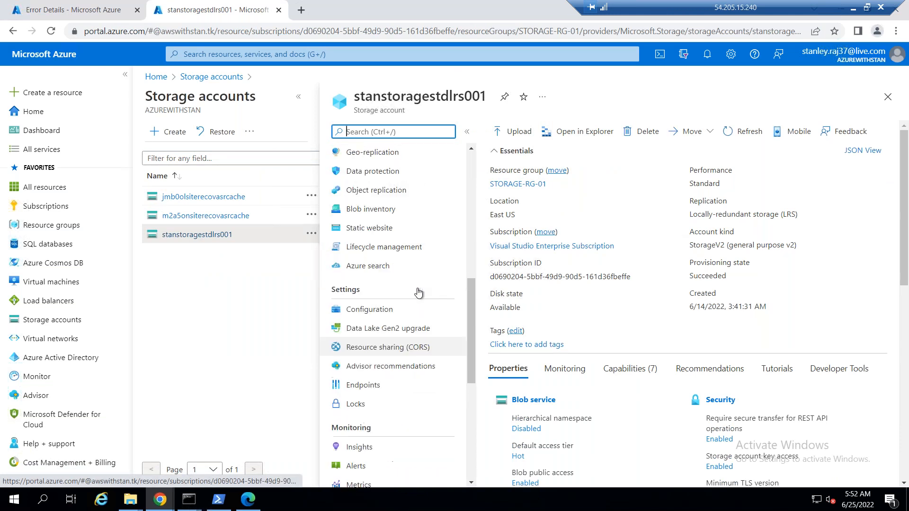
{"action": "scroll", "coordinate": [398, 312], "scroll_direction": "up", "scroll_amount": 2}
{"action": "left_click", "coordinate": [50, 6]}
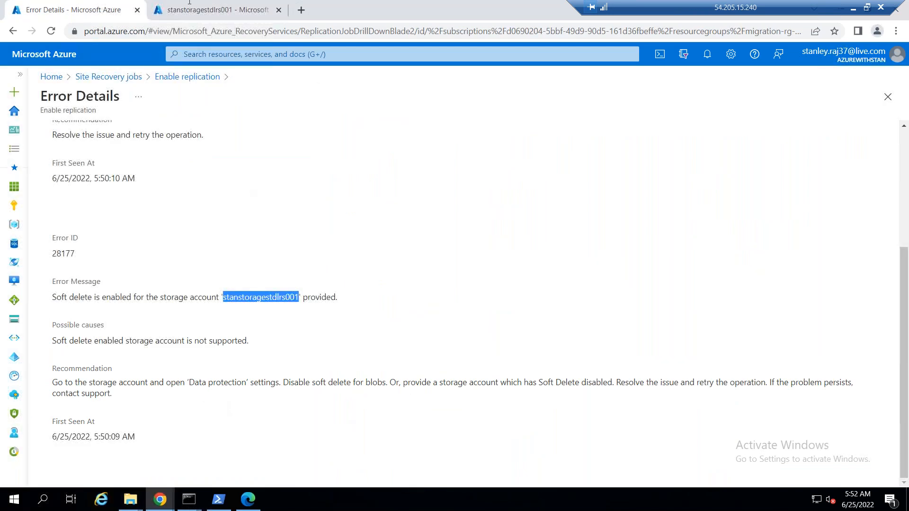
{"action": "left_click", "coordinate": [194, 10]}
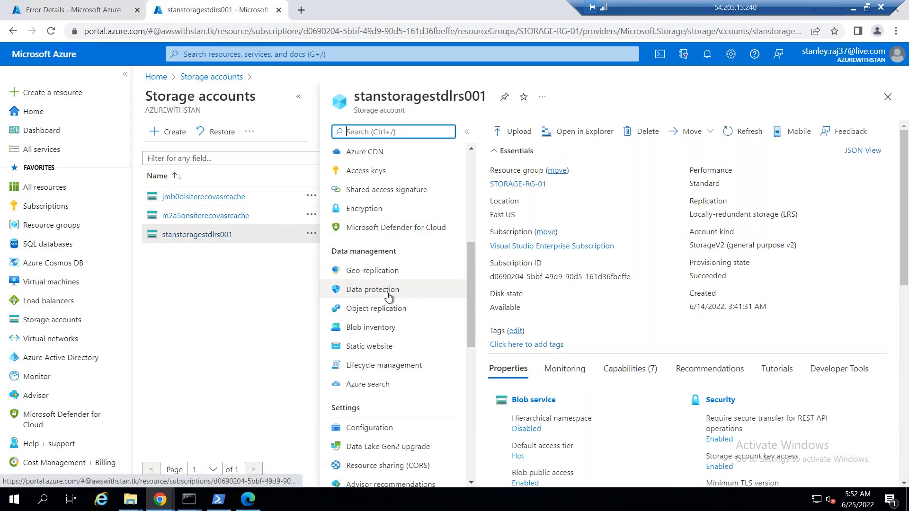
{"action": "left_click", "coordinate": [387, 294]}
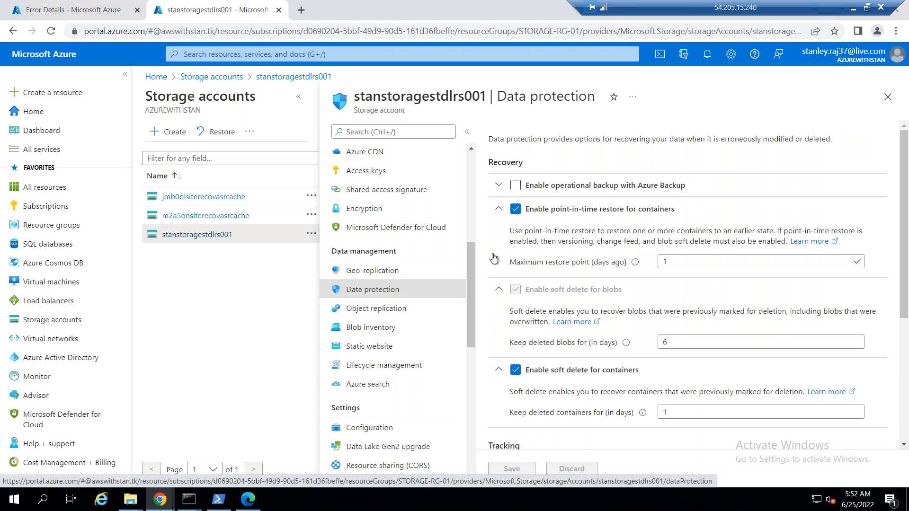
Disable soft delete for containers, point-in-time restore, blob versioning and blob change feed for stanstoragestdlrs001, and save the data protection settings
{"action": "left_click", "coordinate": [515, 369]}
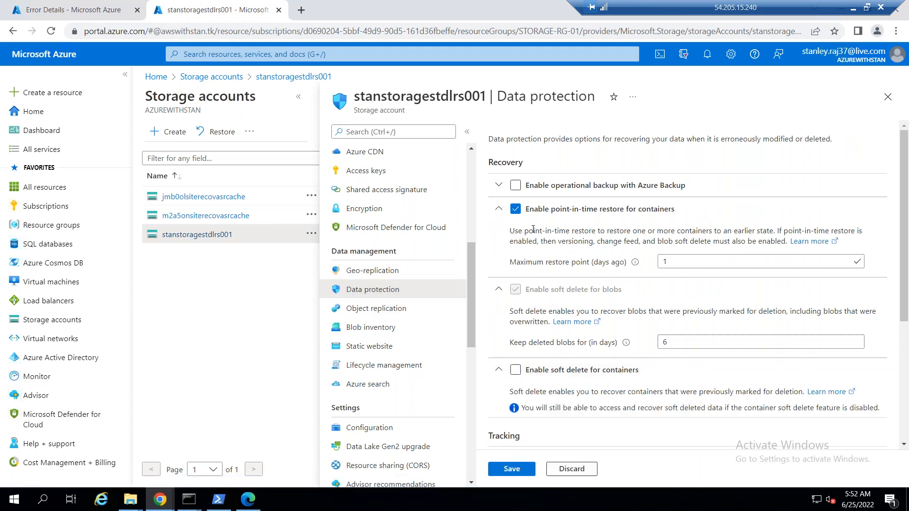
{"action": "left_click", "coordinate": [515, 209]}
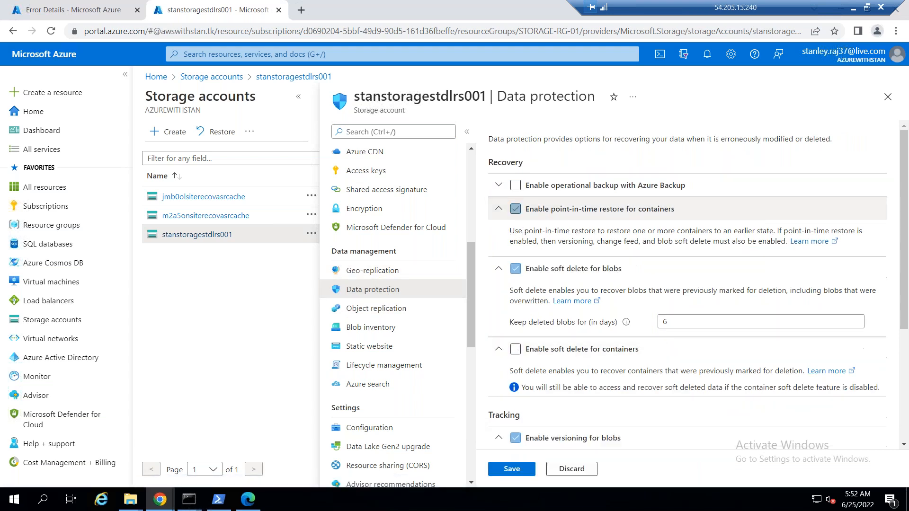
{"action": "scroll", "coordinate": [568, 402], "scroll_direction": "down", "scroll_amount": 5}
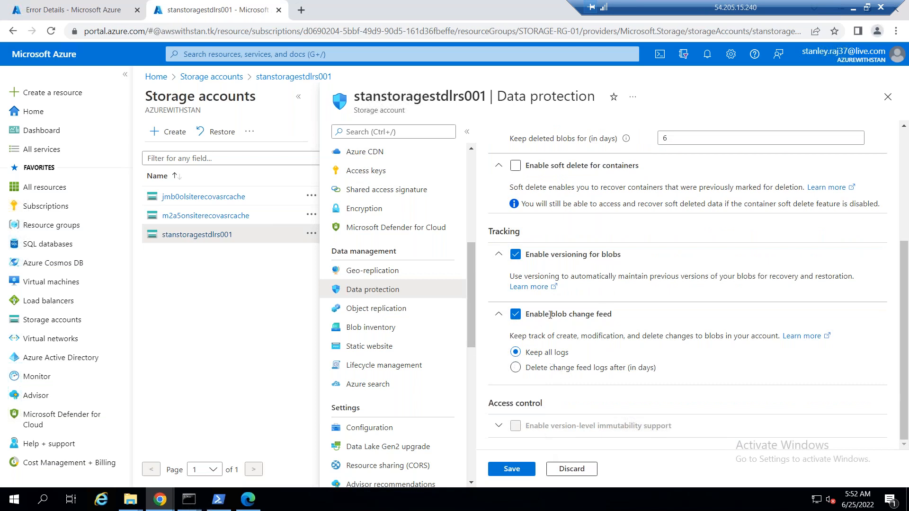
{"action": "left_click", "coordinate": [515, 256]}
{"action": "left_click", "coordinate": [515, 314]}
{"action": "left_click", "coordinate": [510, 469]}
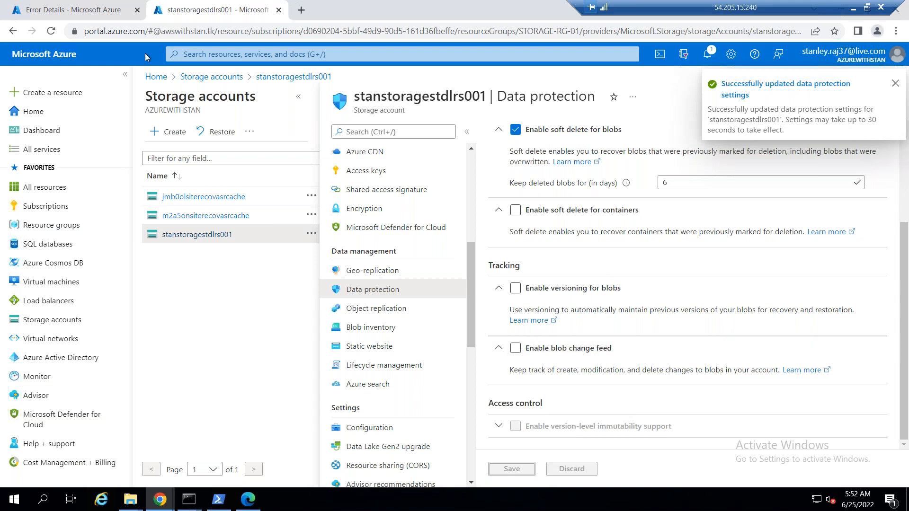
Restart the failed Enable replication job for AWSWEBSVR01 and check the details of the restart job
{"action": "left_click", "coordinate": [103, 7]}
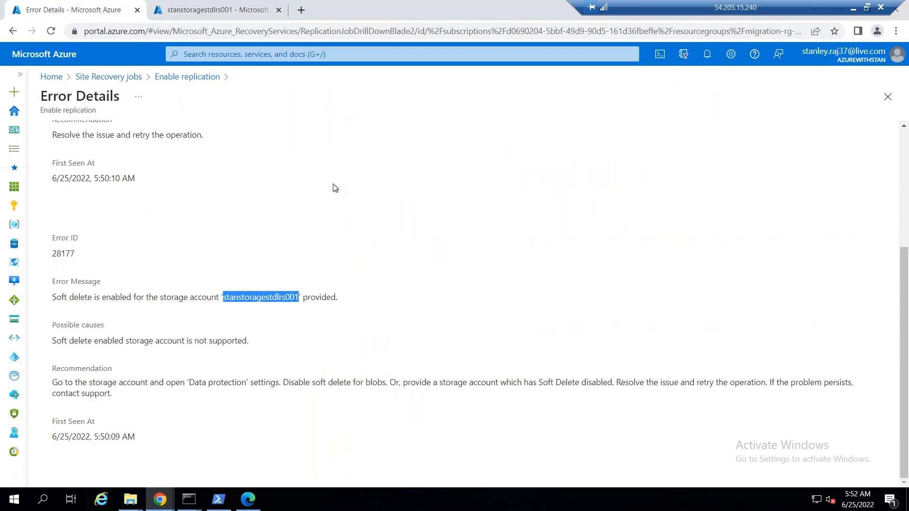
{"action": "scroll", "coordinate": [326, 194], "scroll_direction": "up", "scroll_amount": 4}
{"action": "left_click", "coordinate": [888, 96]}
{"action": "left_click_drag", "start_coordinate": [55, 362], "coordinate": [139, 362]}
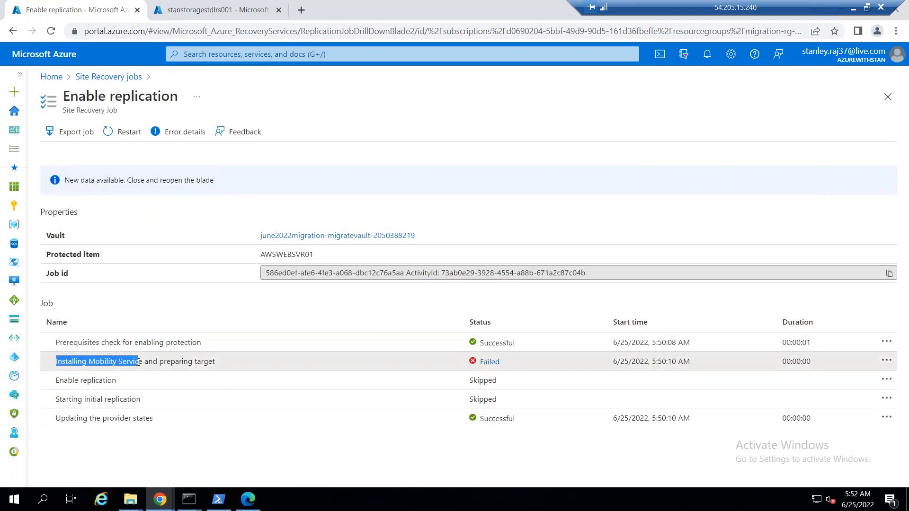
{"action": "left_click", "coordinate": [122, 132]}
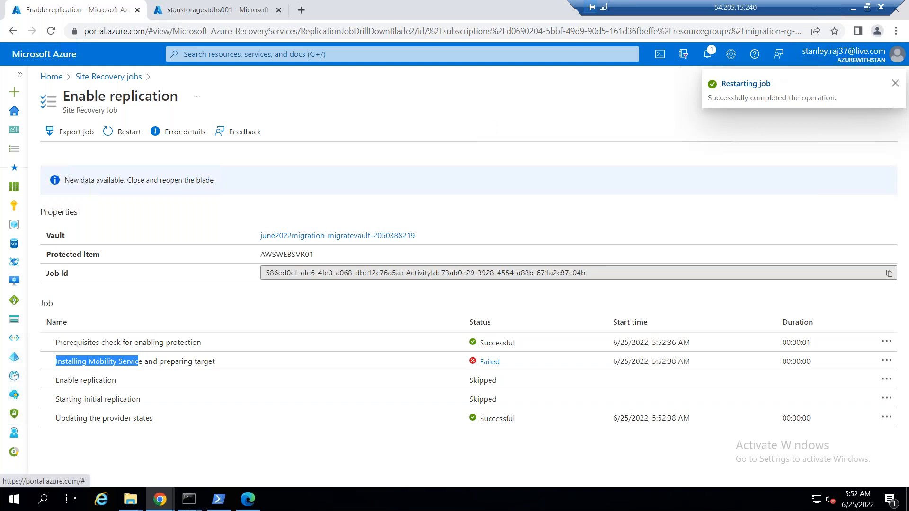
{"action": "left_click", "coordinate": [738, 97]}
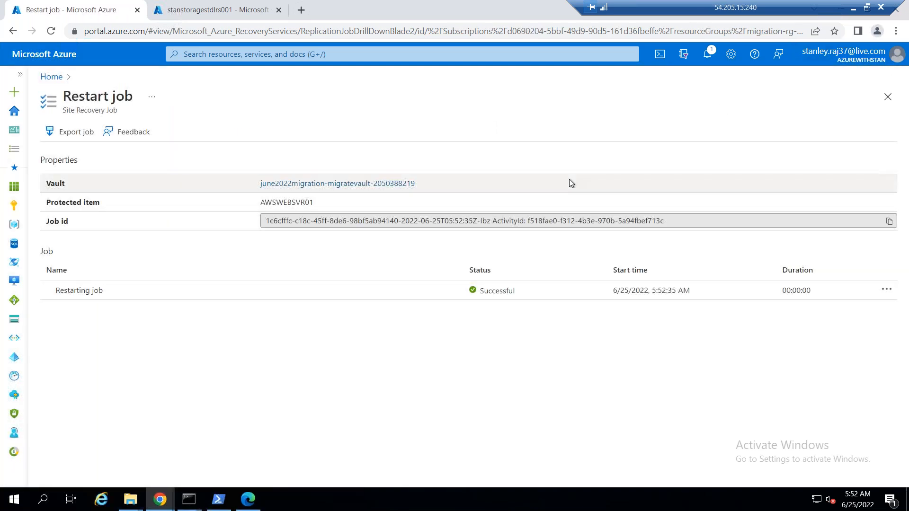
{"action": "left_click", "coordinate": [220, 294]}
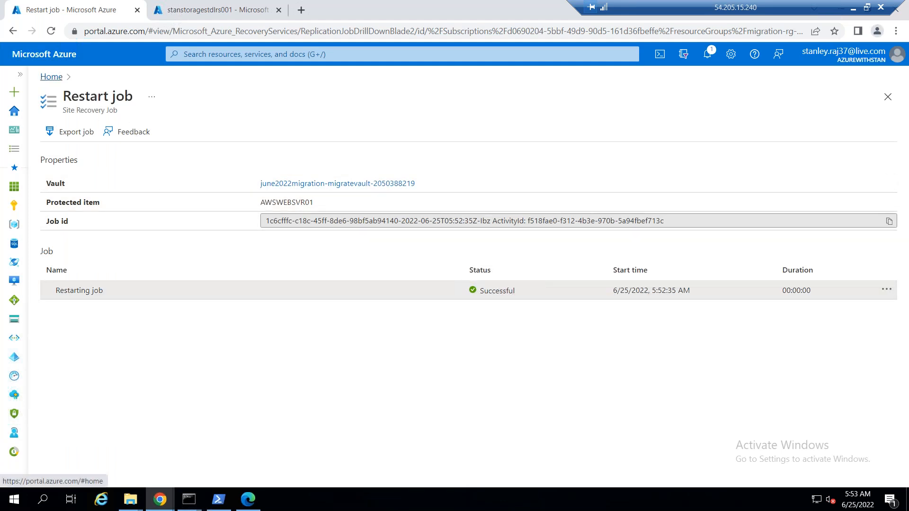
{"action": "left_click", "coordinate": [51, 77]}
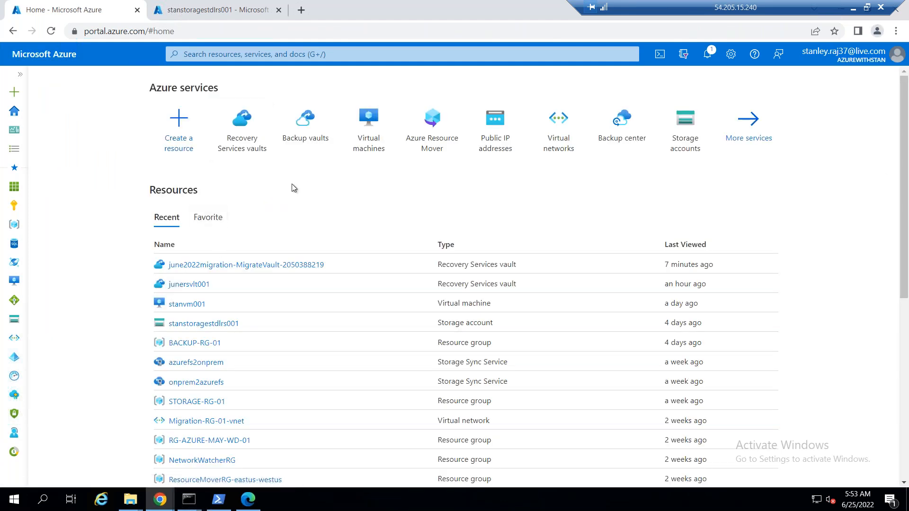
{"action": "left_click", "coordinate": [227, 273]}
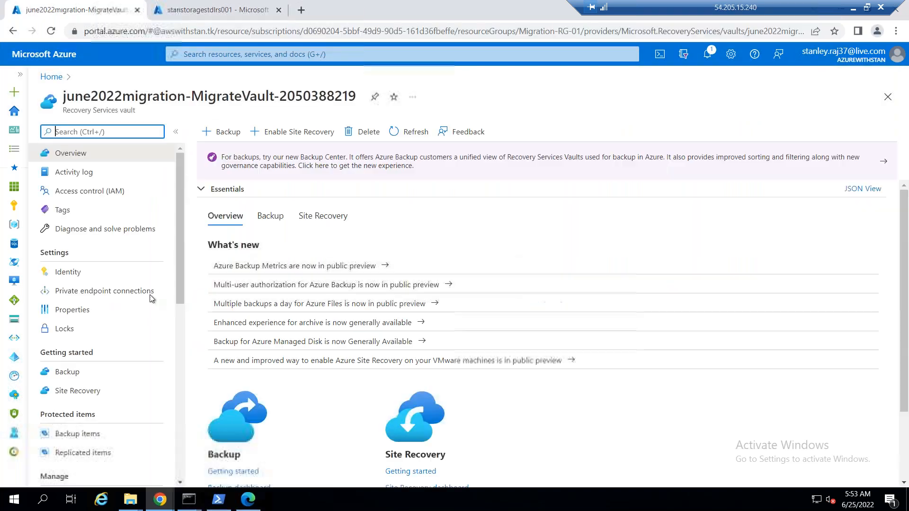
{"action": "left_click", "coordinate": [125, 453]}
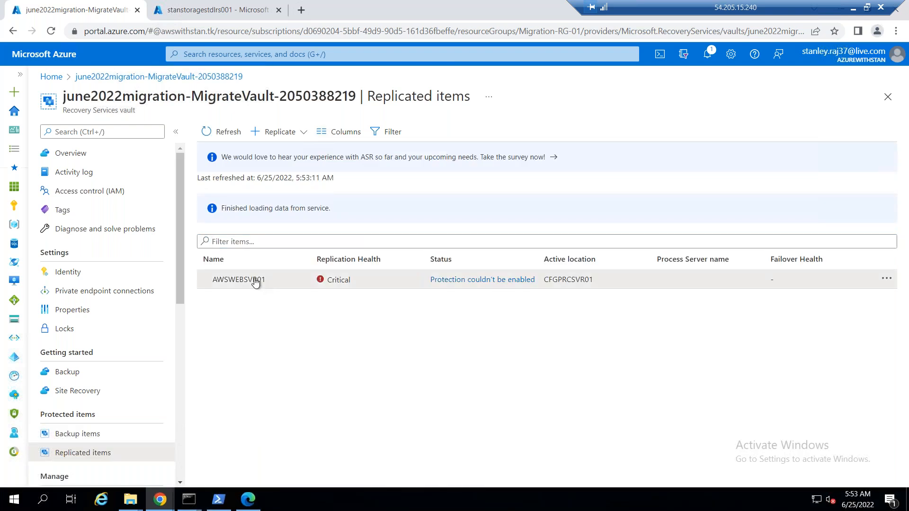
{"action": "left_click", "coordinate": [252, 279]}
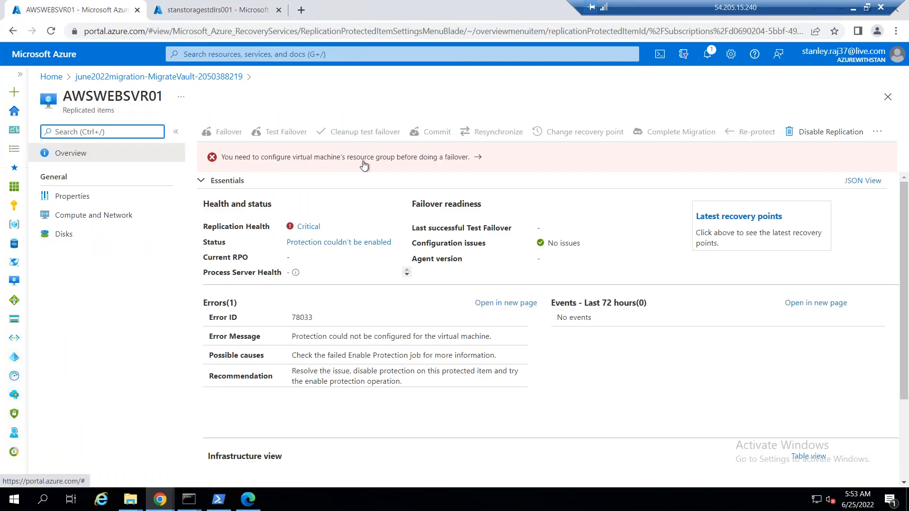
{"action": "left_click", "coordinate": [440, 161]}
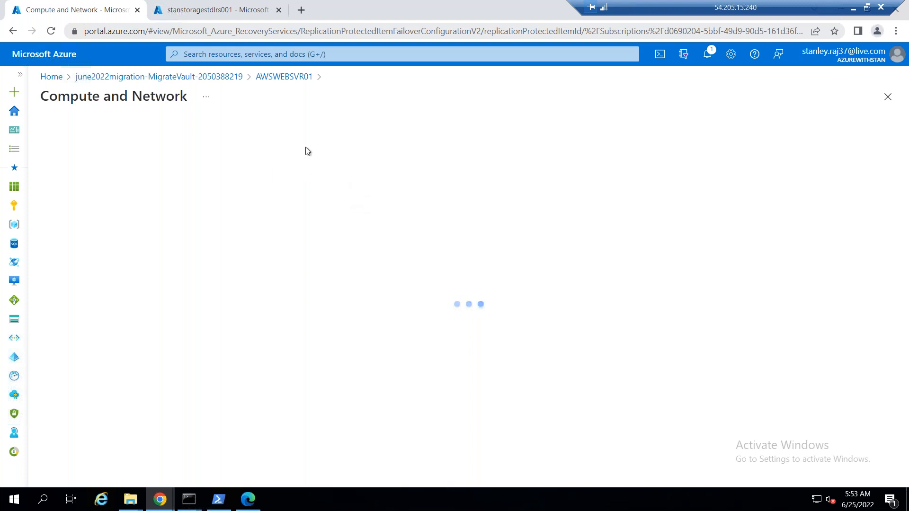
{"action": "left_click", "coordinate": [292, 77]}
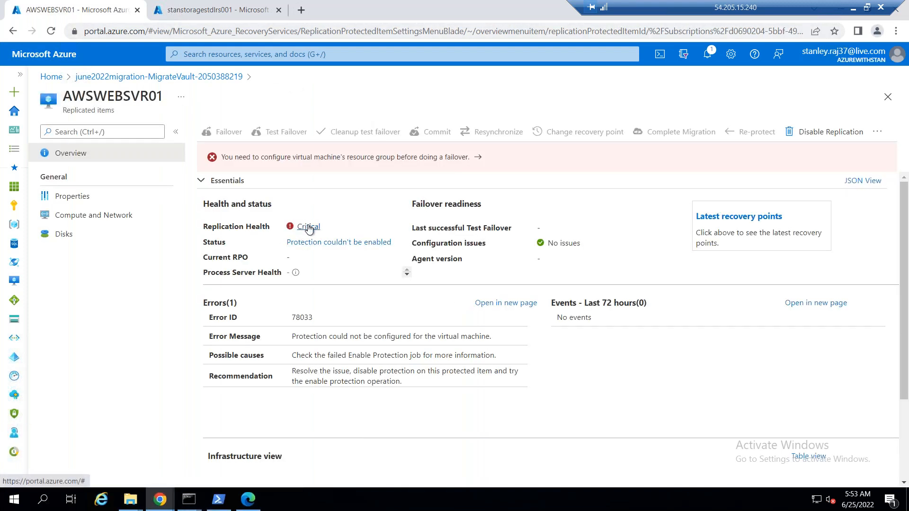
Review the error details of AWSWEBSVR01's Enable replication job from its protection status and restart the job
{"action": "left_click", "coordinate": [339, 242]}
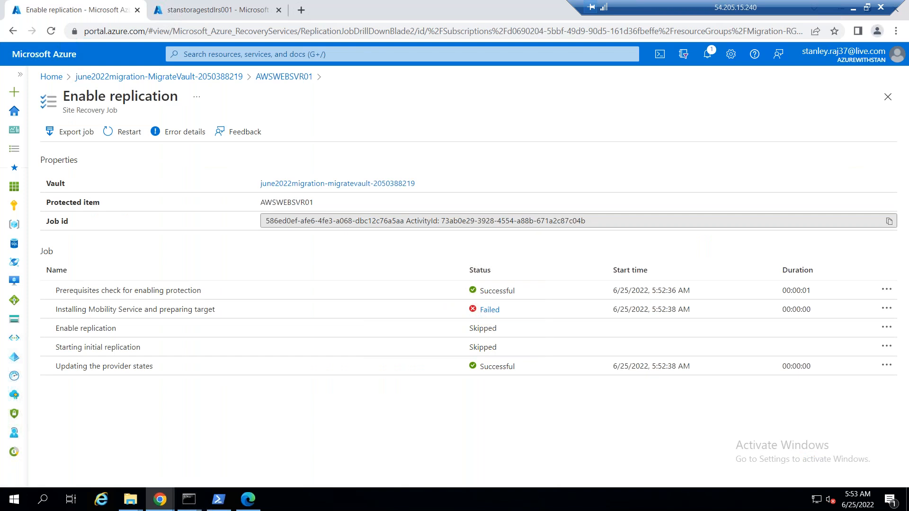
{"action": "left_click", "coordinate": [183, 133]}
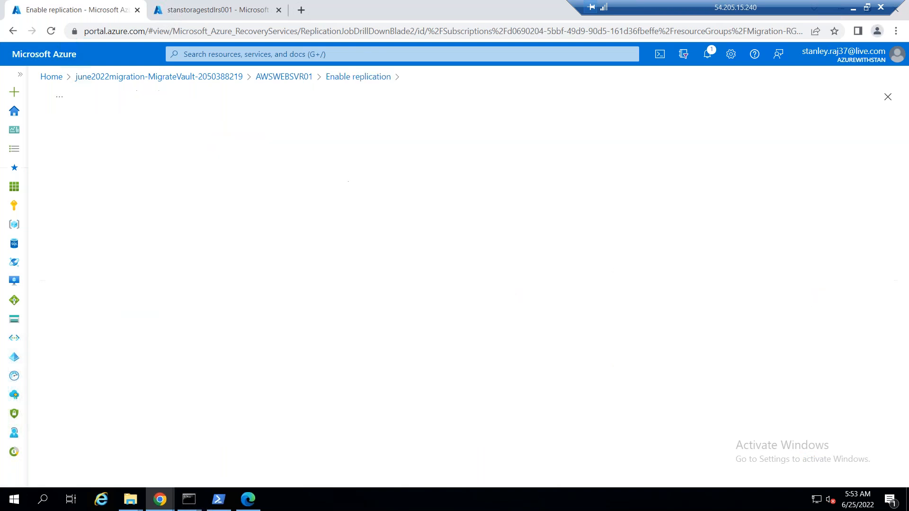
{"action": "scroll", "coordinate": [164, 352], "scroll_direction": "down", "scroll_amount": 1}
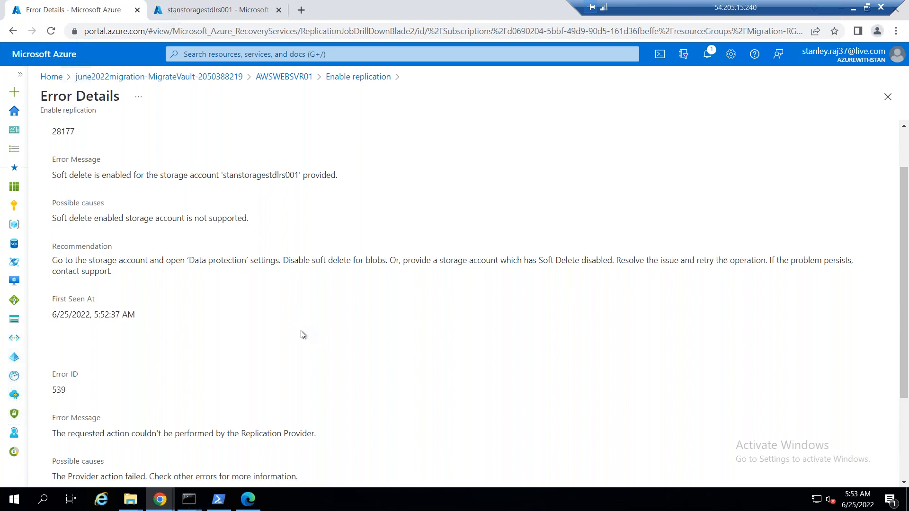
{"action": "scroll", "coordinate": [300, 331], "scroll_direction": "down", "scroll_amount": 3}
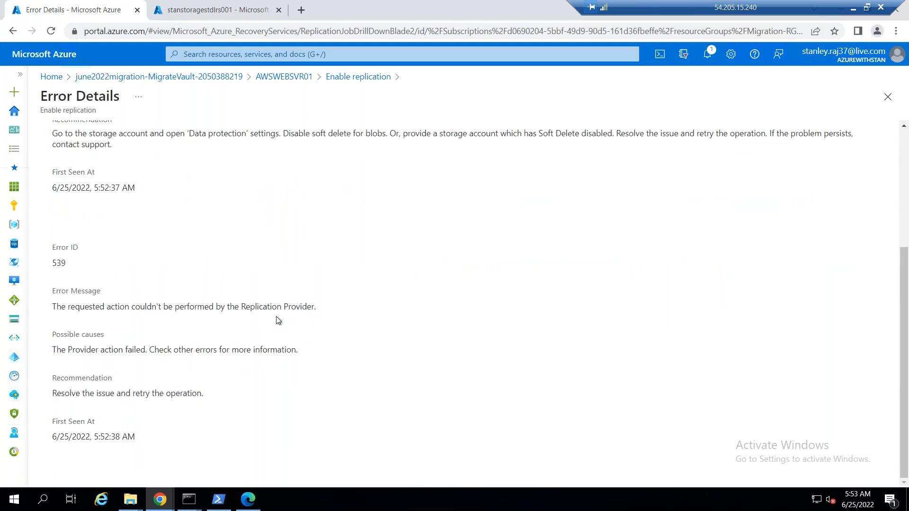
{"action": "scroll", "coordinate": [252, 317], "scroll_direction": "up", "scroll_amount": 4}
{"action": "left_click", "coordinate": [350, 77]}
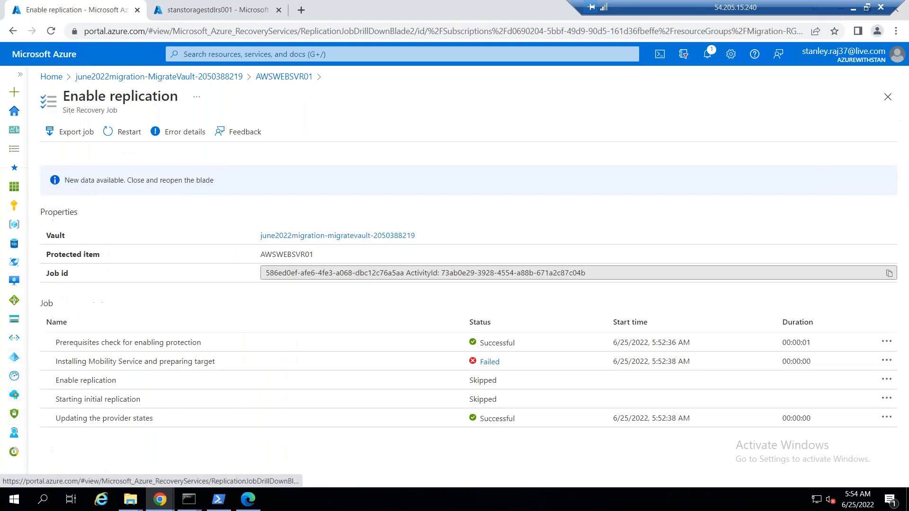
{"action": "left_click", "coordinate": [121, 137]}
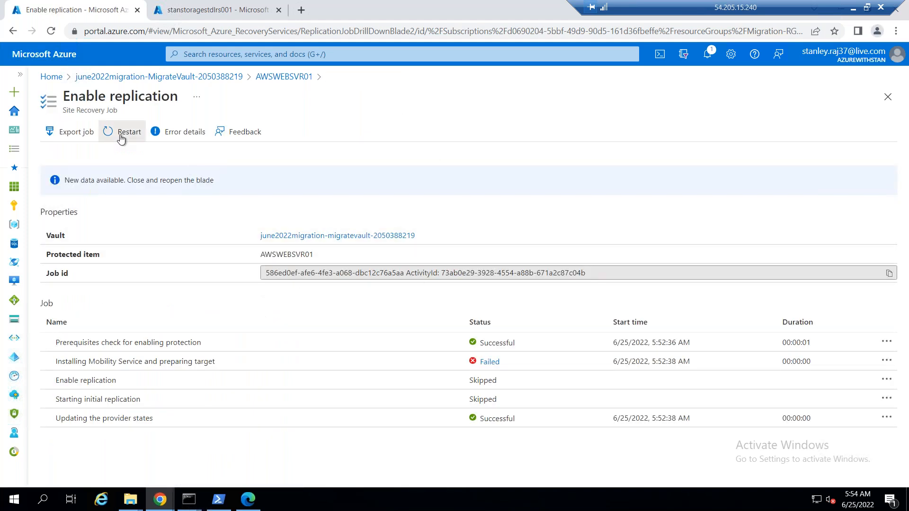
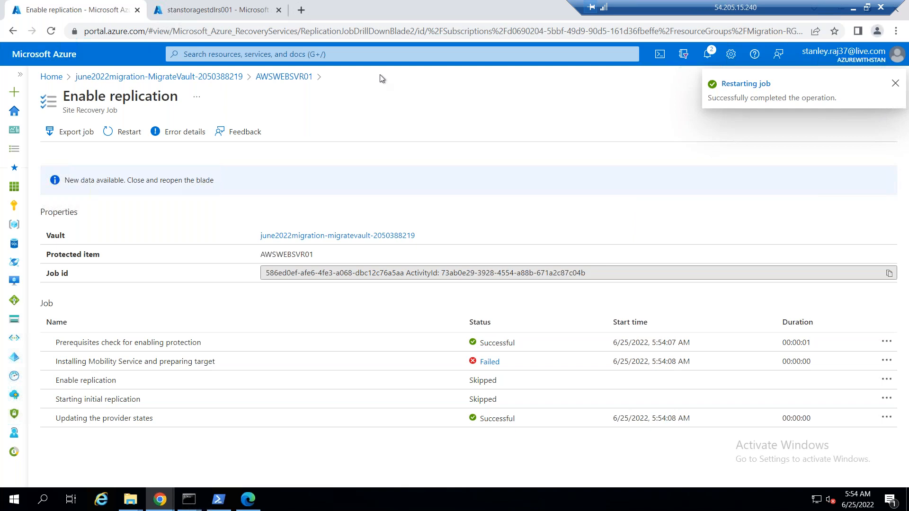
Disable soft delete for blobs on stanstoragestdlrs001, save the data protection settings, and close the storage account
{"action": "left_click", "coordinate": [183, 14]}
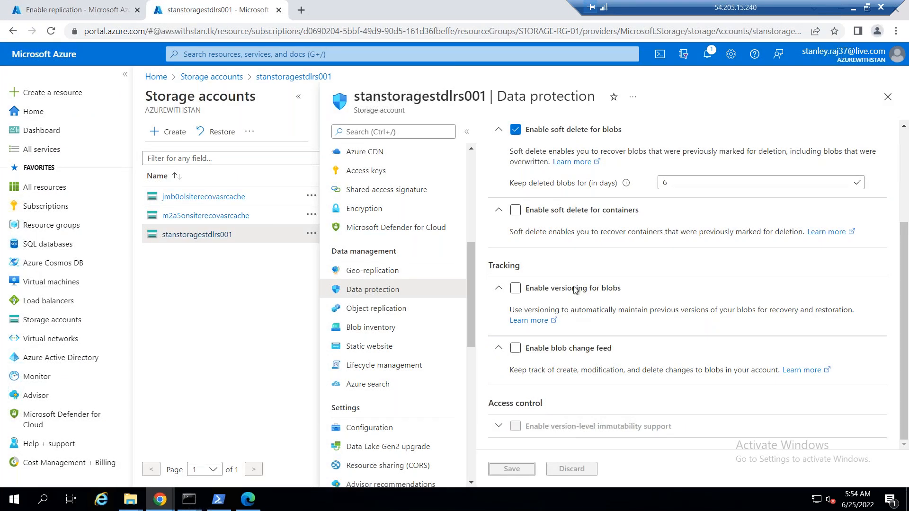
{"action": "scroll", "coordinate": [575, 290], "scroll_direction": "up", "scroll_amount": 3}
{"action": "left_click", "coordinate": [523, 275]}
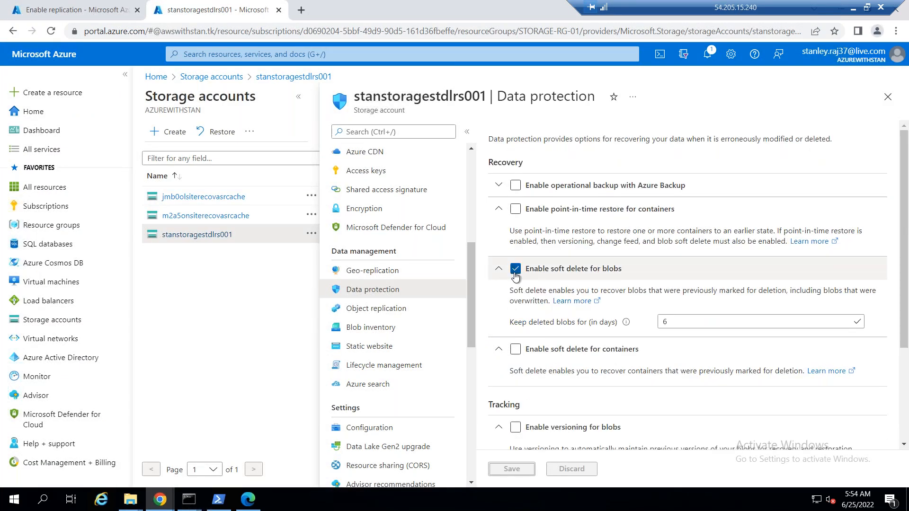
{"action": "scroll", "coordinate": [526, 426], "scroll_direction": "down", "scroll_amount": 3}
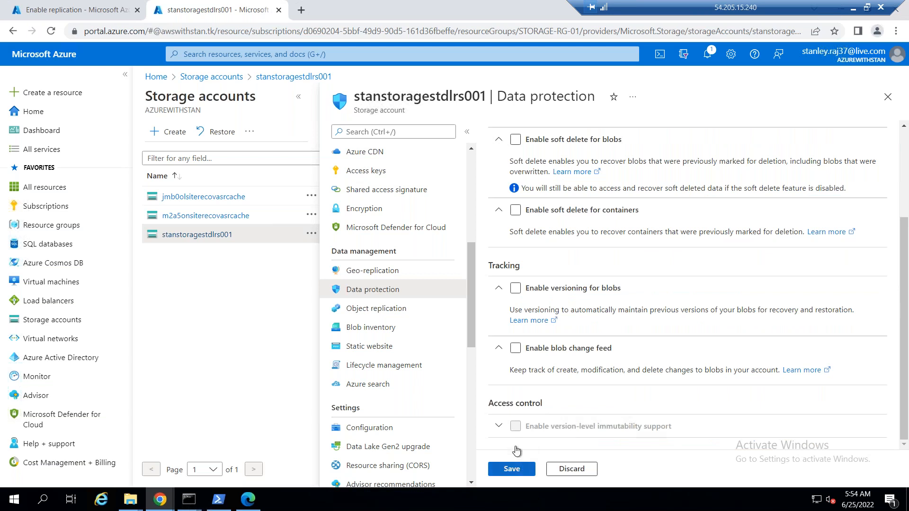
{"action": "left_click", "coordinate": [512, 469]}
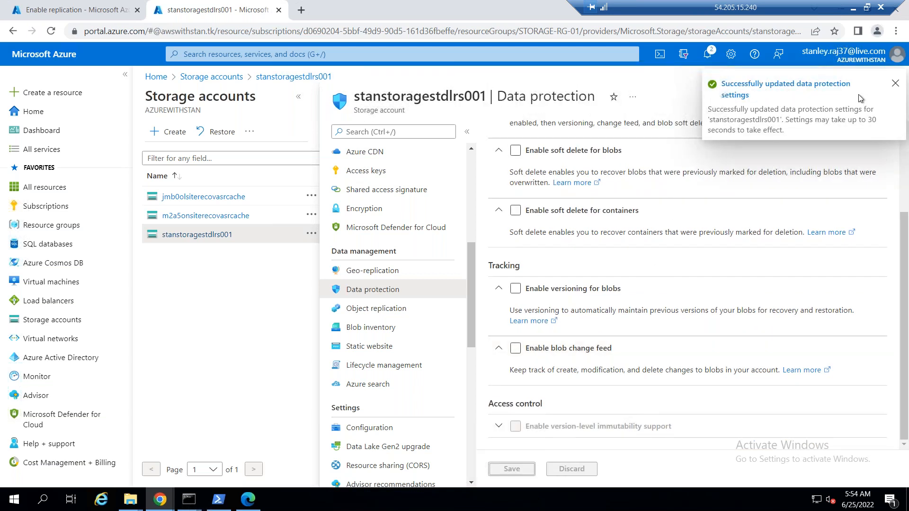
{"action": "left_click", "coordinate": [895, 83]}
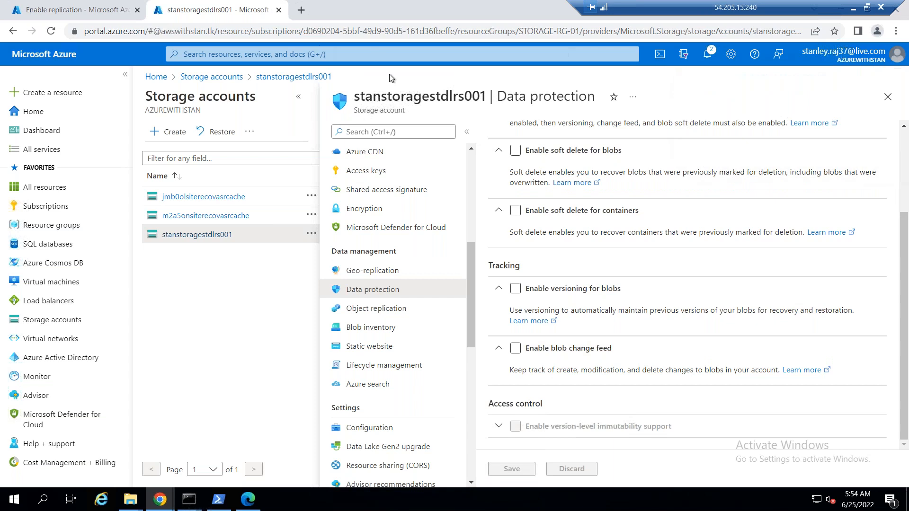
{"action": "left_click", "coordinate": [888, 97]}
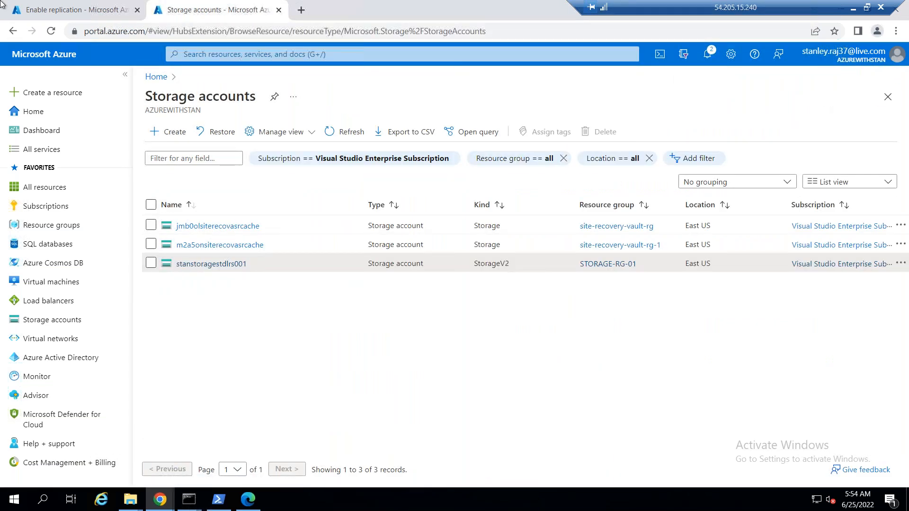
Restart the failed Enable replication job for AWSWEBSVR01
{"action": "left_click", "coordinate": [64, 9]}
{"action": "left_click", "coordinate": [125, 133]}
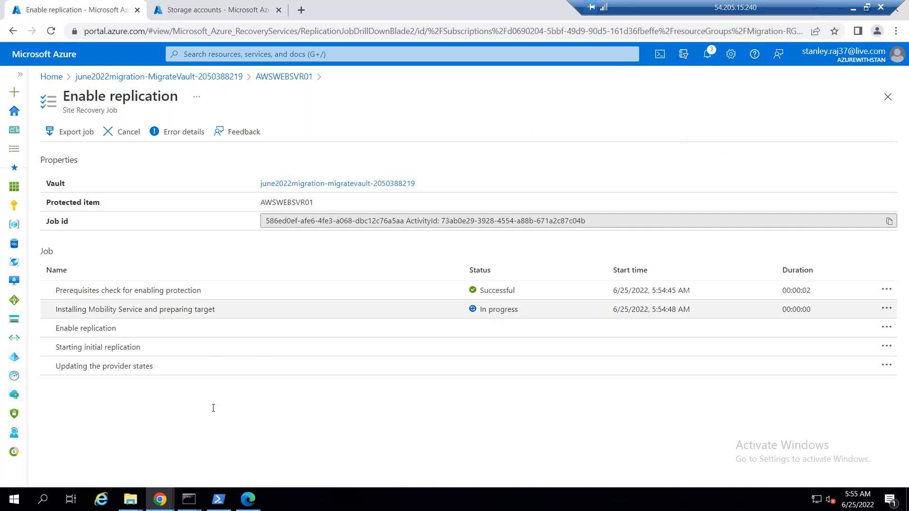
Switch to the 52.91.20.26 remote desktop session and run netstat -an in a new Command Prompt
{"action": "left_click_drag", "start_coordinate": [855, 7], "coordinate": [505, 8]}
{"action": "left_click", "coordinate": [505, 7]}
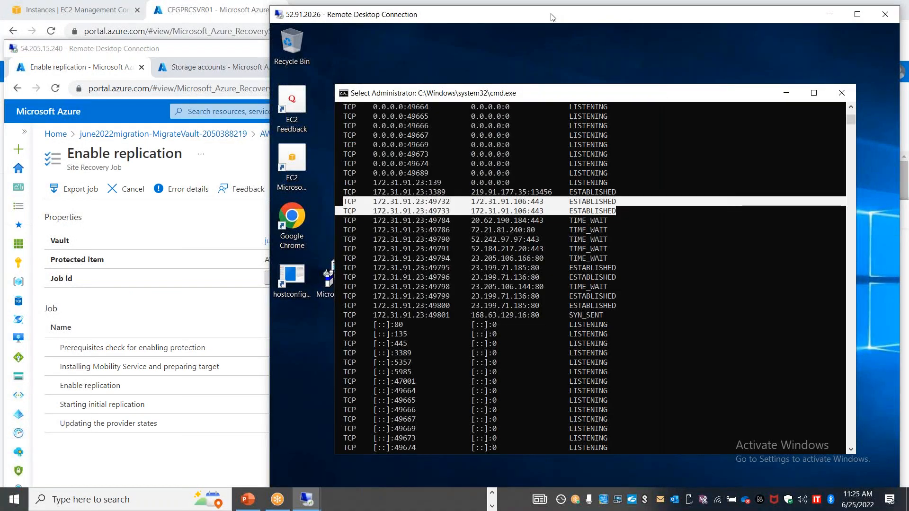
{"action": "left_click_drag", "start_coordinate": [489, 16], "coordinate": [343, 1]}
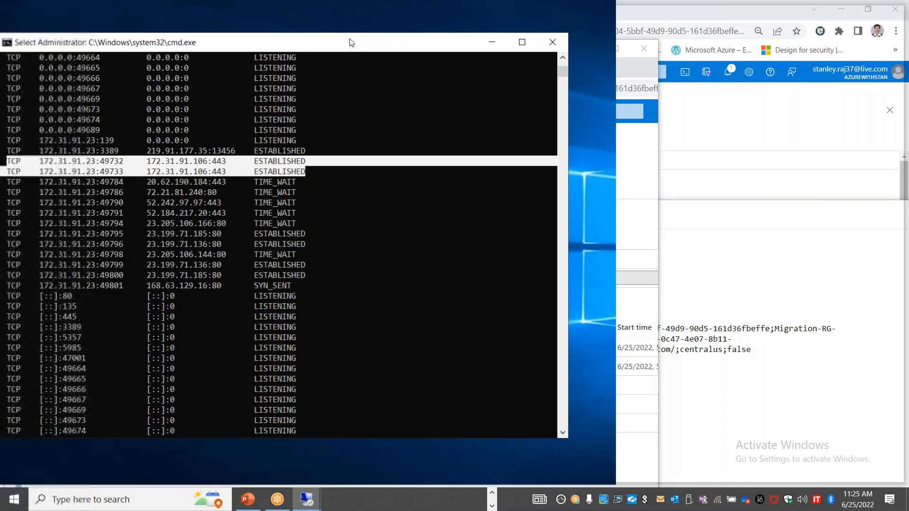
{"action": "right_click", "coordinate": [33, 498]}
{"action": "left_click", "coordinate": [62, 444]}
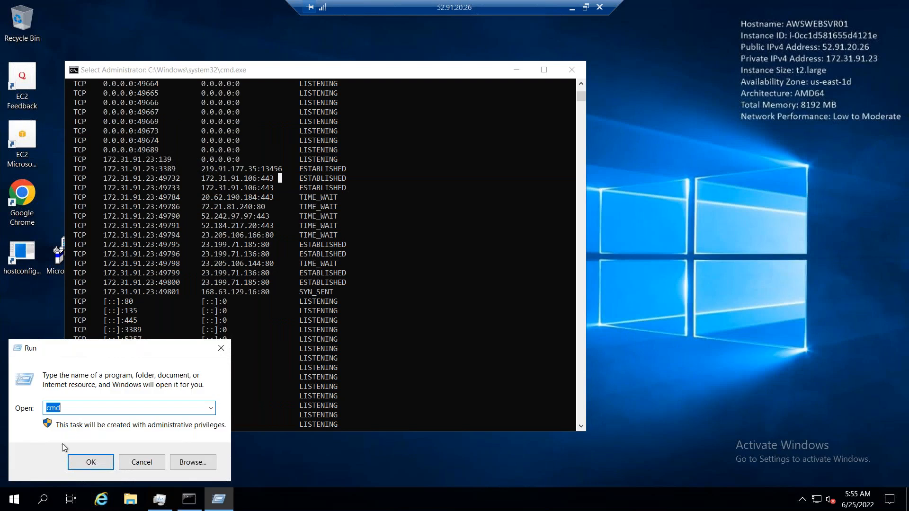
{"action": "key", "text": "Return"}
{"action": "type", "text": "net"}
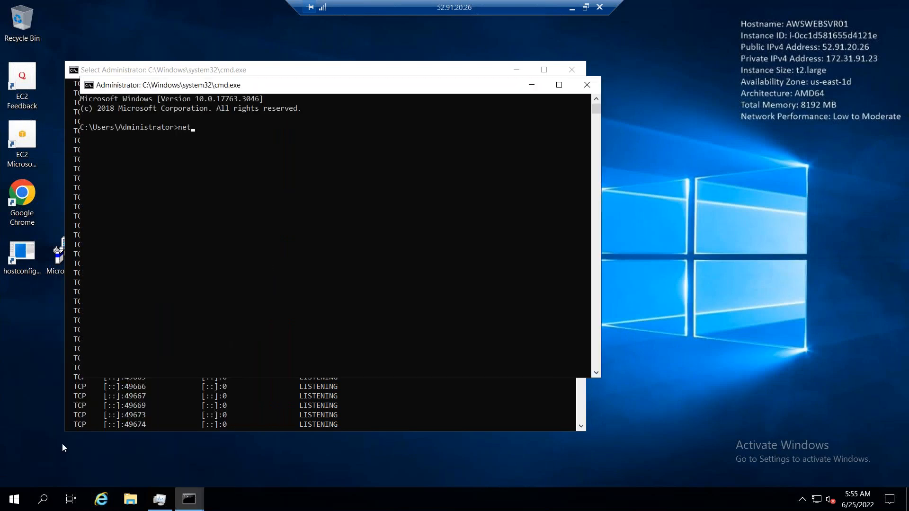
{"action": "type", "text": "stat -an"}
{"action": "key", "text": "Return"}
{"action": "scroll", "coordinate": [231, 244], "scroll_direction": "up", "scroll_amount": 10}
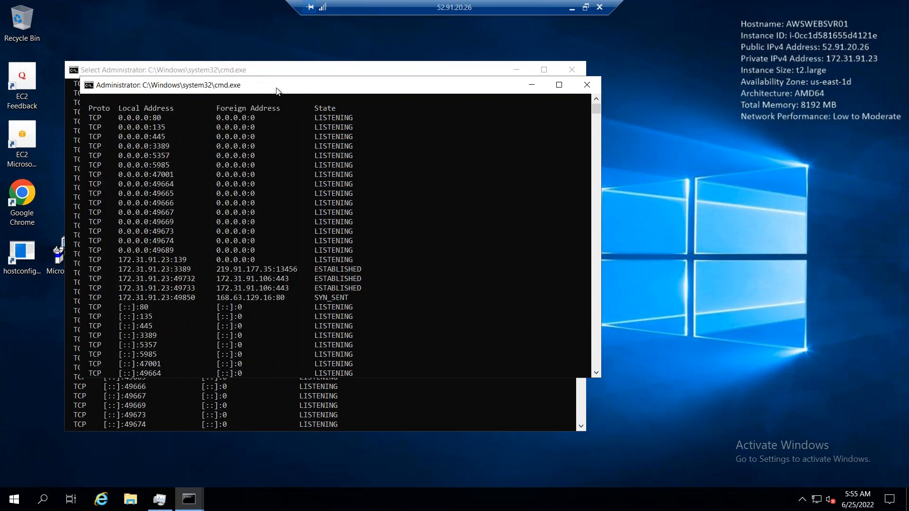
Place the two Command Prompt windows side by side and compare the foreign addresses and ports of their TCP connections
{"action": "left_click_drag", "start_coordinate": [316, 89], "coordinate": [626, 109]}
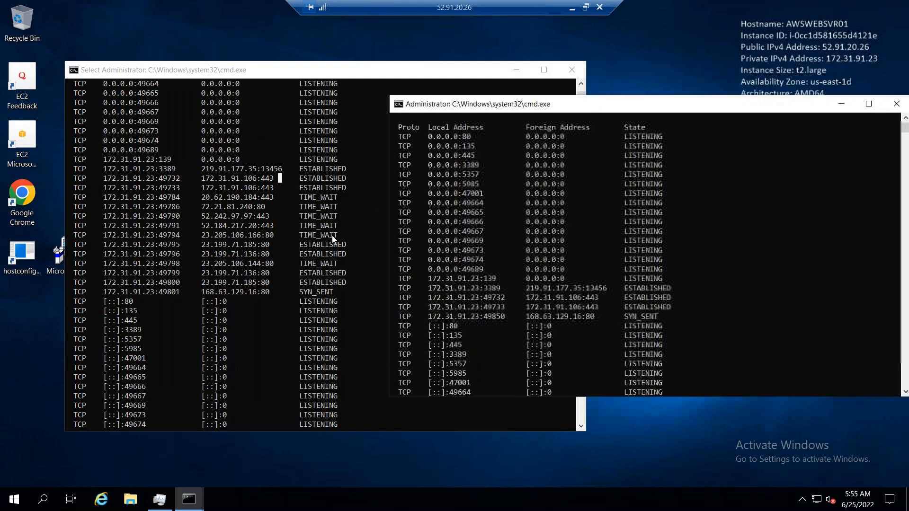
{"action": "left_click", "coordinate": [205, 225]}
{"action": "left_click_drag", "start_coordinate": [205, 227], "coordinate": [258, 237]}
{"action": "left_click_drag", "start_coordinate": [207, 254], "coordinate": [267, 255]}
{"action": "left_click_drag", "start_coordinate": [210, 273], "coordinate": [265, 274]}
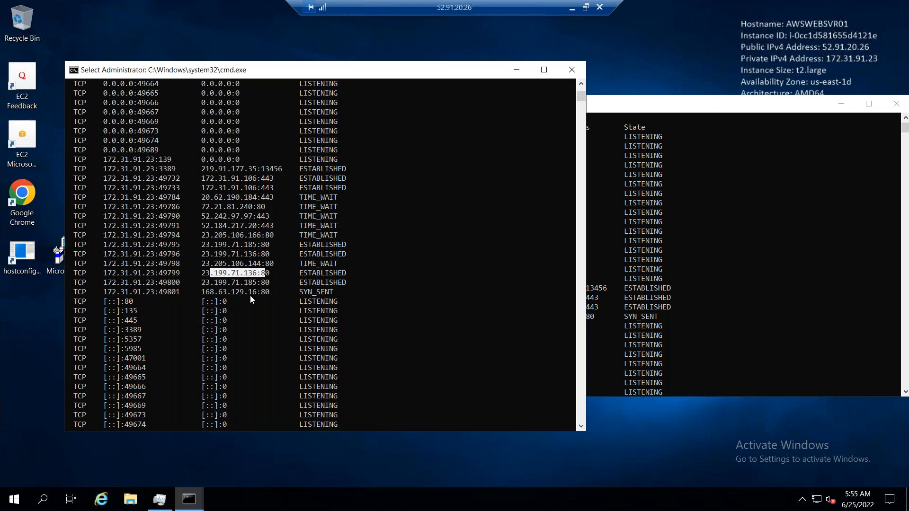
{"action": "left_click", "coordinate": [649, 111]}
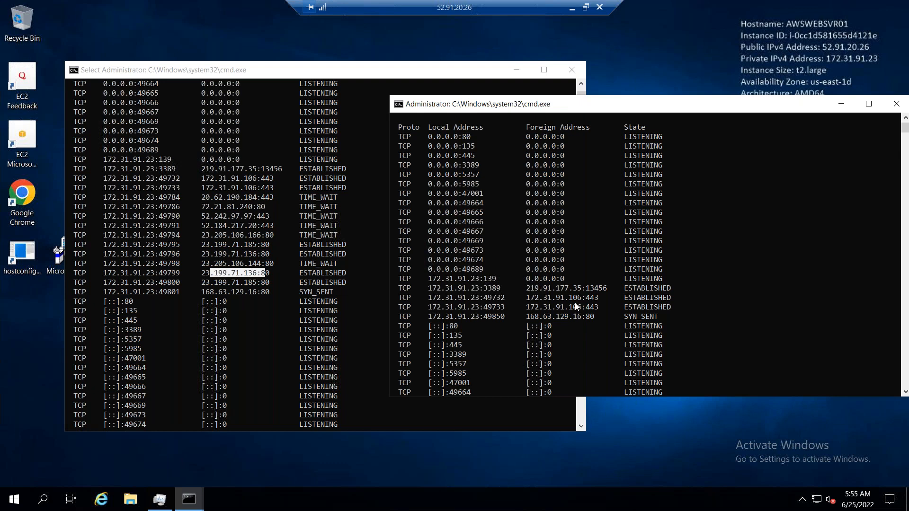
{"action": "left_click_drag", "start_coordinate": [429, 297], "coordinate": [565, 297]}
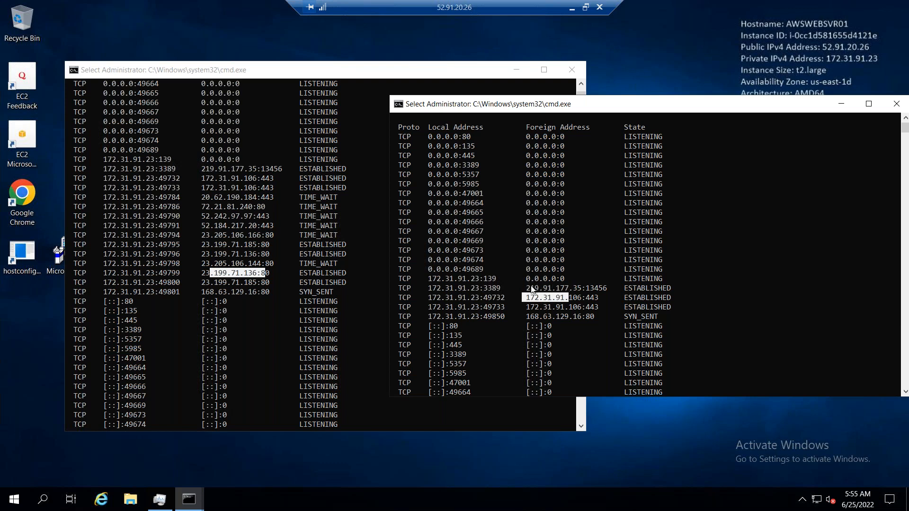
{"action": "left_click_drag", "start_coordinate": [522, 288], "coordinate": [581, 288]}
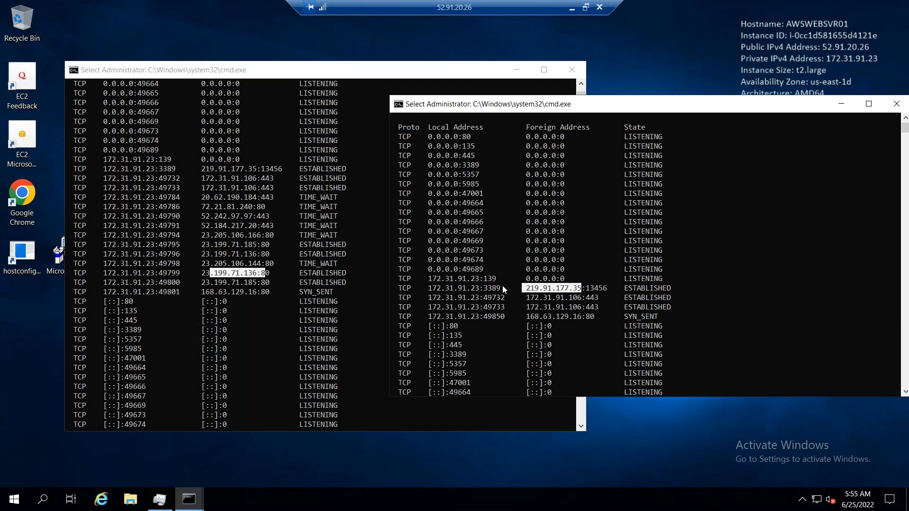
{"action": "left_click", "coordinate": [502, 287]}
{"action": "left_click_drag", "start_coordinate": [483, 290], "coordinate": [479, 288]}
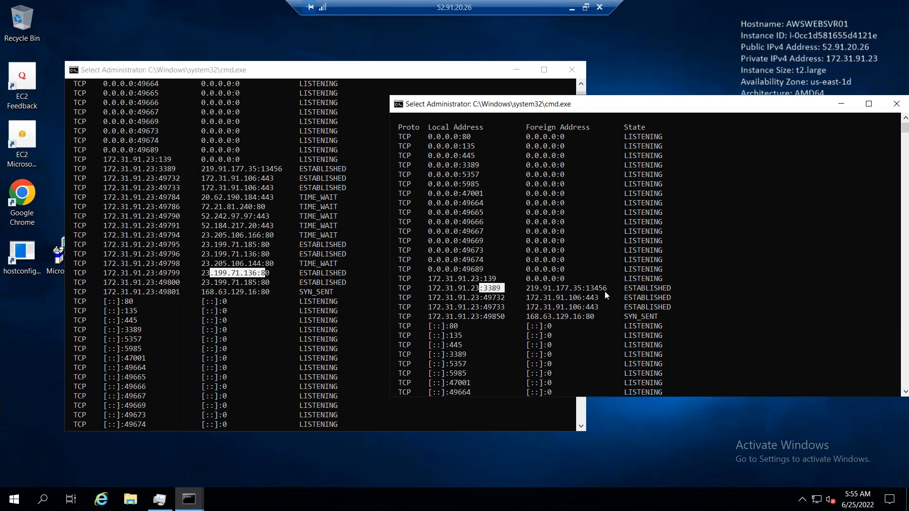
Run netstat -an again on AWSWEBSVR01 and examine the refreshed TCP connections
{"action": "scroll", "coordinate": [591, 279], "scroll_direction": "down", "scroll_amount": 3}
{"action": "key", "text": "Up"}
{"action": "key", "text": "Return"}
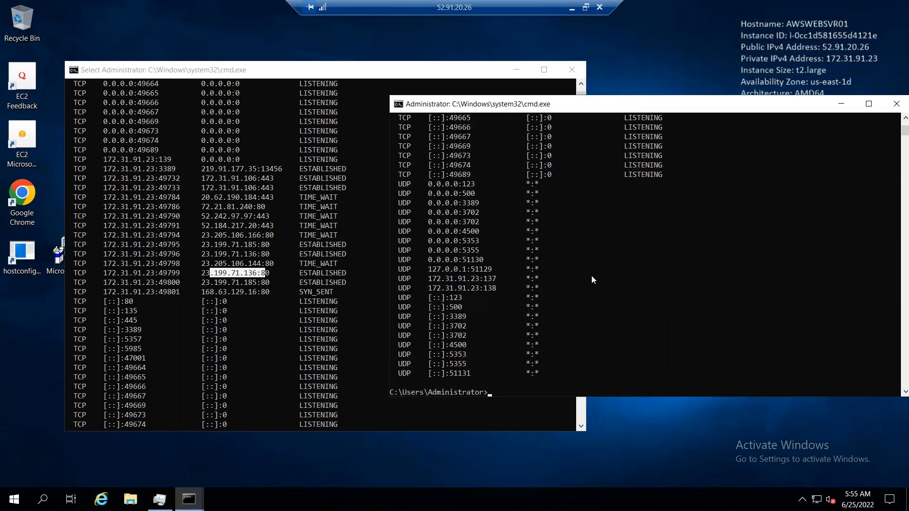
{"action": "scroll", "coordinate": [586, 268], "scroll_direction": "up", "scroll_amount": 6}
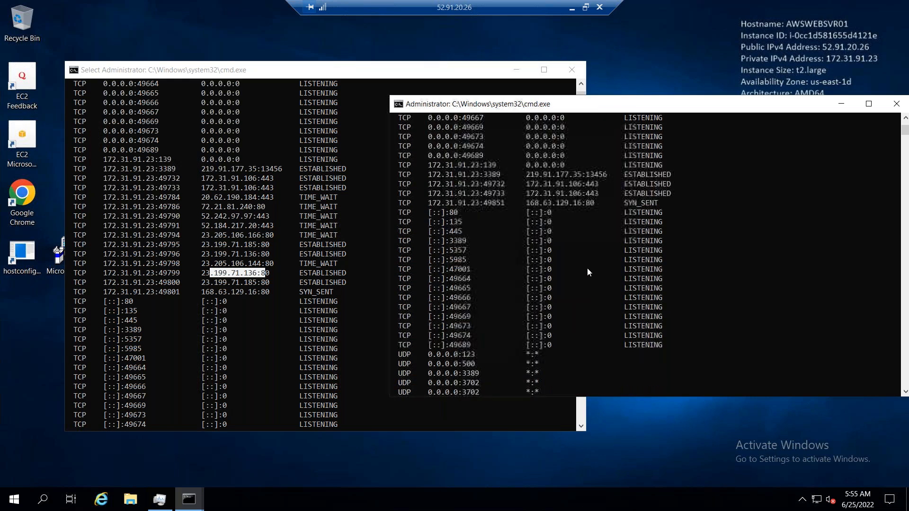
{"action": "scroll", "coordinate": [587, 272], "scroll_direction": "up", "scroll_amount": 1}
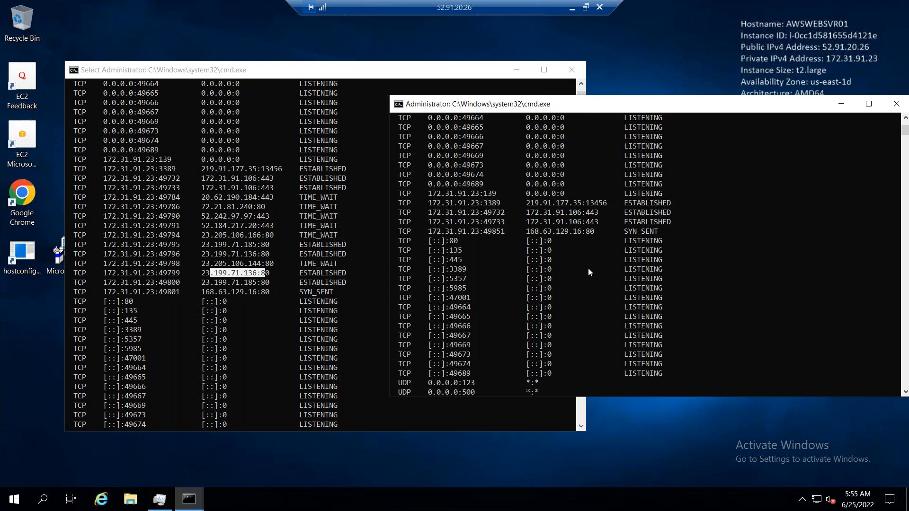
{"action": "scroll", "coordinate": [588, 272], "scroll_direction": "up", "scroll_amount": 1}
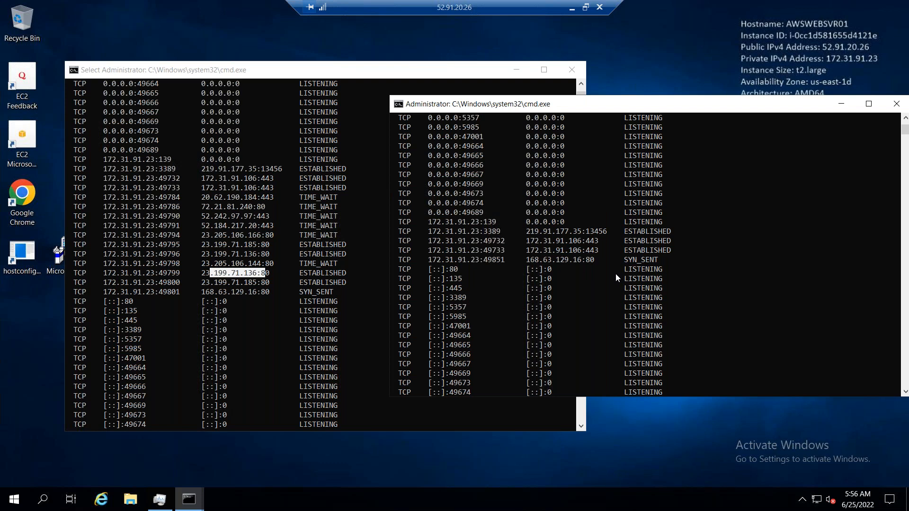
{"action": "scroll", "coordinate": [616, 274], "scroll_direction": "down", "scroll_amount": 8}
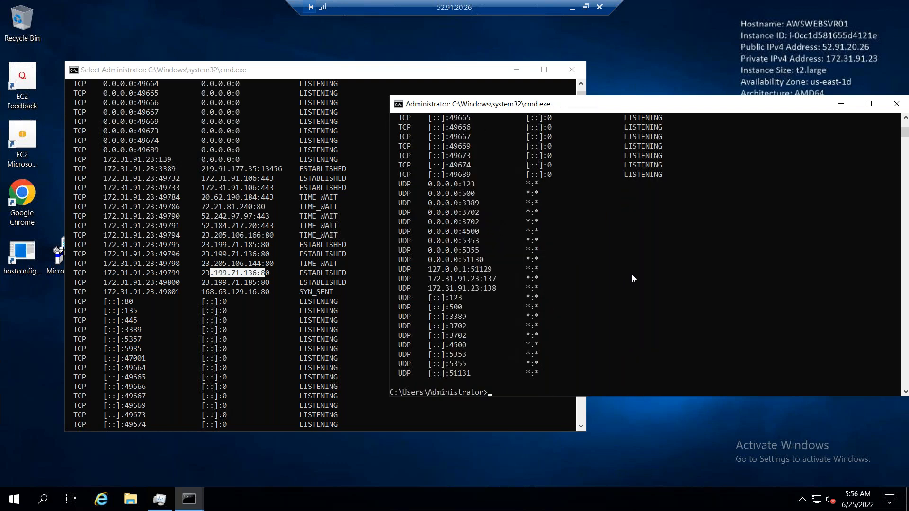
{"action": "scroll", "coordinate": [631, 276], "scroll_direction": "up", "scroll_amount": 7}
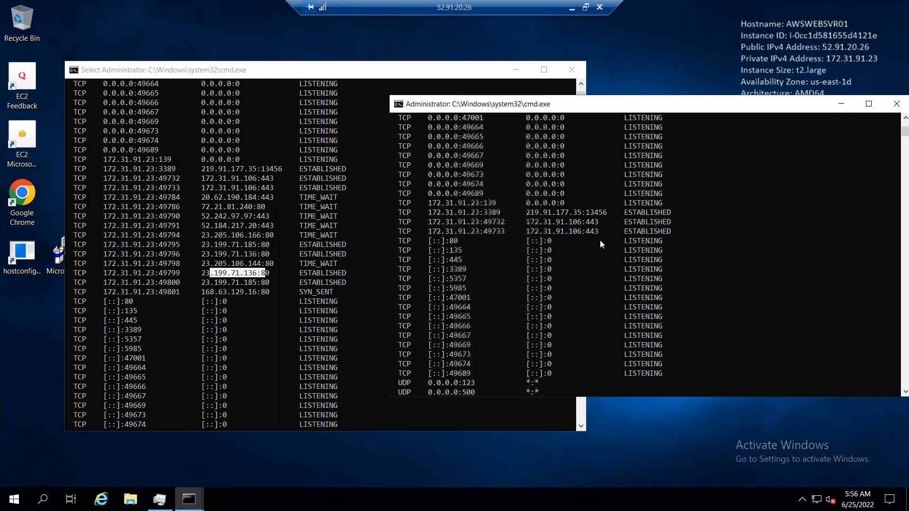
Switch back to the 54.205.15.240 remote desktop session in full screen and check the Enable replication job's task statuses
{"action": "left_click", "coordinate": [585, 7]}
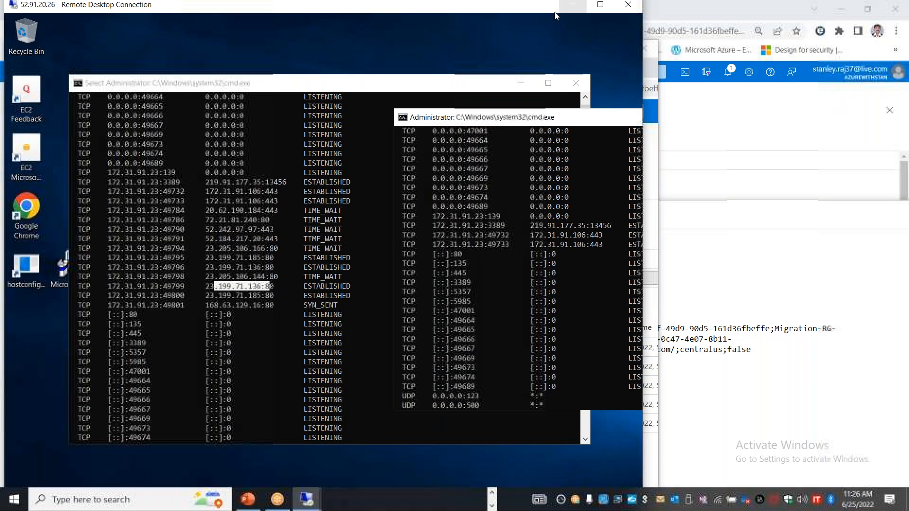
{"action": "left_click", "coordinate": [772, 112]}
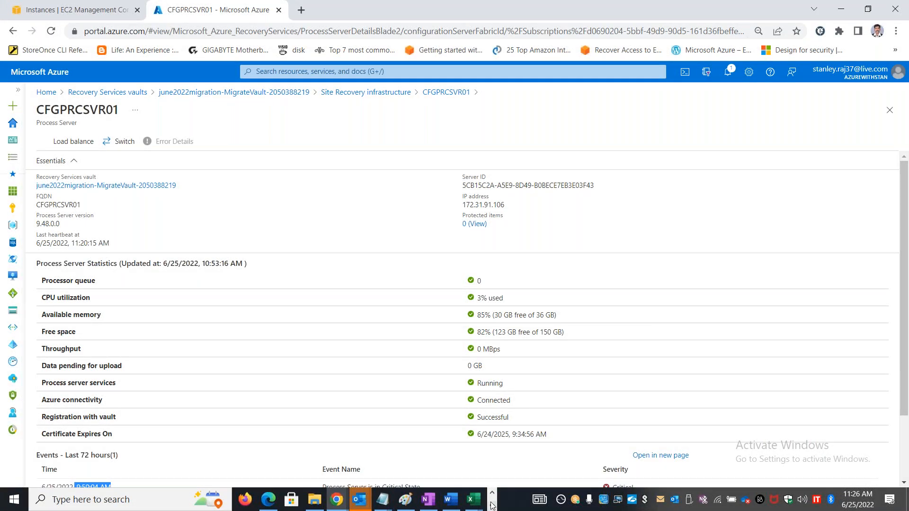
{"action": "left_click", "coordinate": [337, 499]}
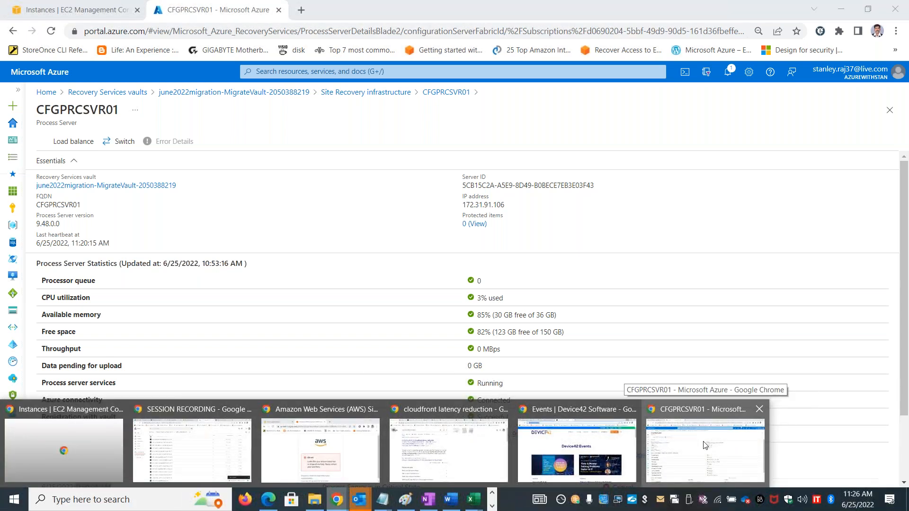
{"action": "left_click", "coordinate": [704, 445]}
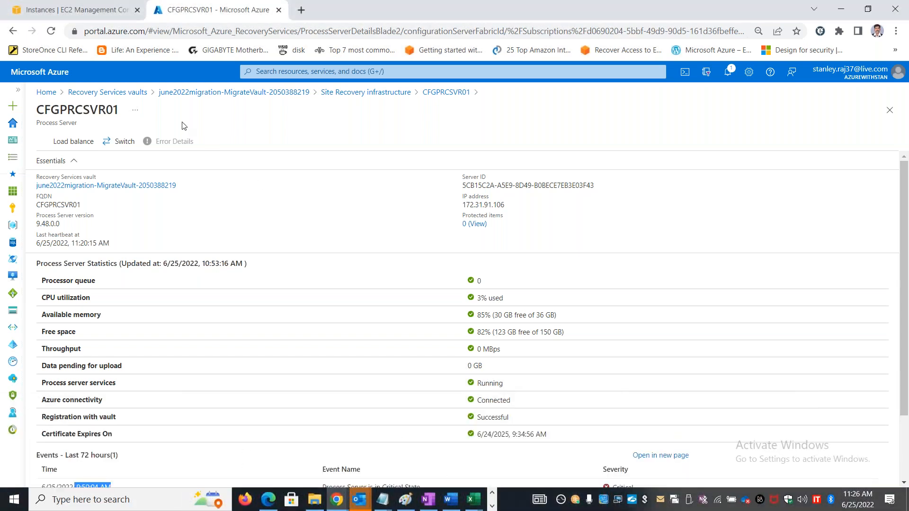
{"action": "left_click", "coordinate": [492, 506]}
{"action": "mouse_move", "coordinate": [306, 499]}
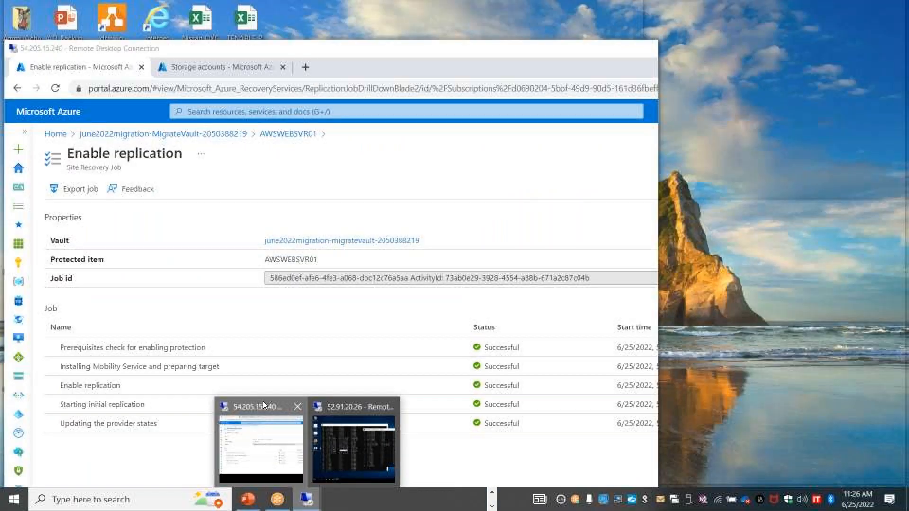
{"action": "left_click", "coordinate": [262, 416]}
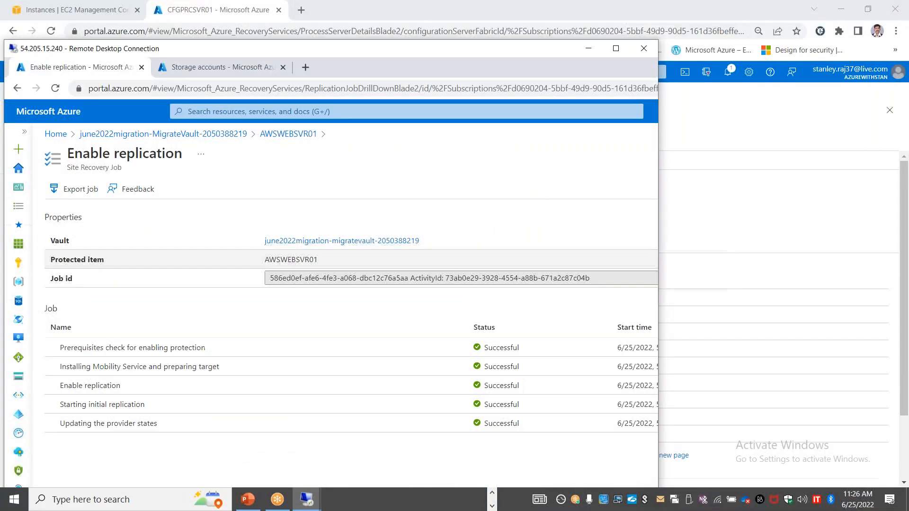
{"action": "double_click", "coordinate": [433, 53]}
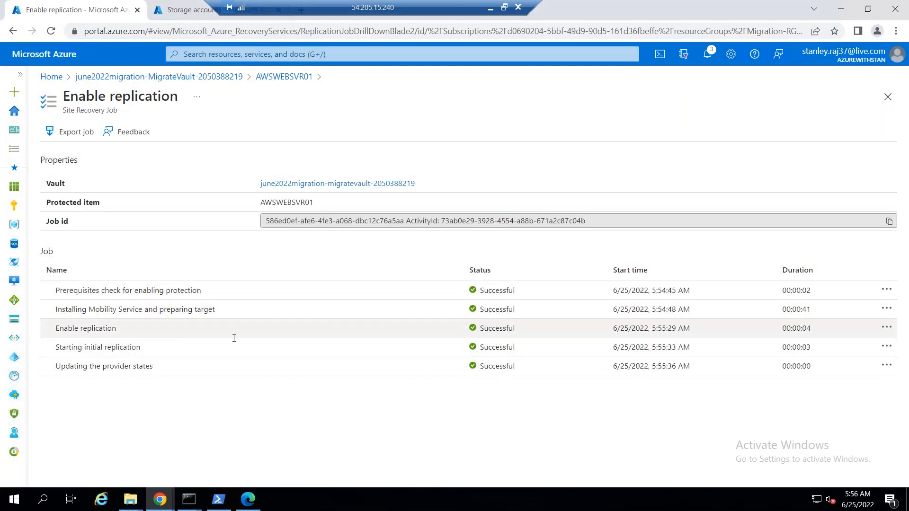
Return to the vault's replicated items, refresh the list, and check AWSWEBSVR01's synchronization details
{"action": "left_click", "coordinate": [284, 76]}
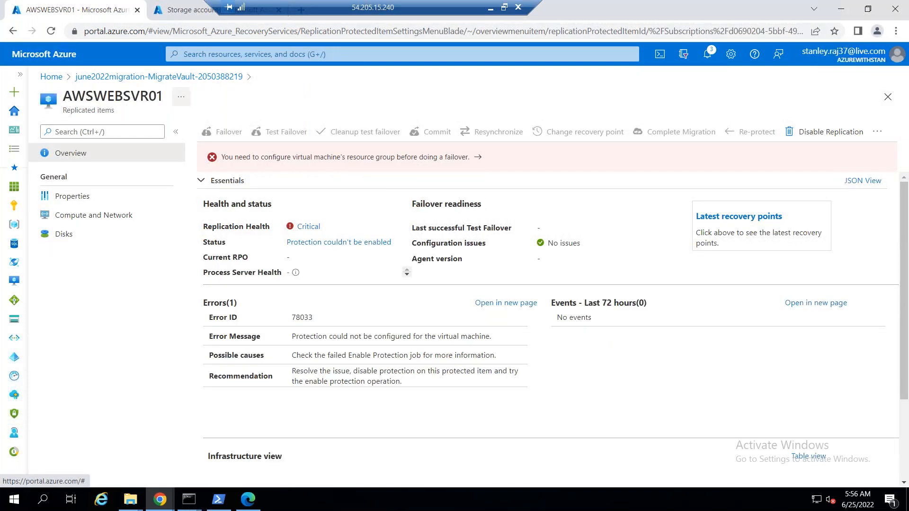
{"action": "left_click", "coordinate": [213, 76]}
{"action": "left_click", "coordinate": [223, 135]}
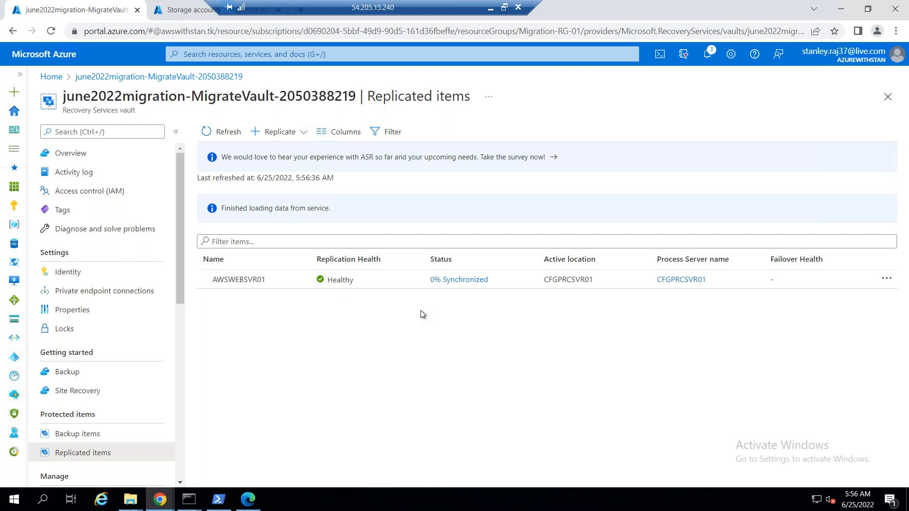
{"action": "left_click", "coordinate": [452, 280]}
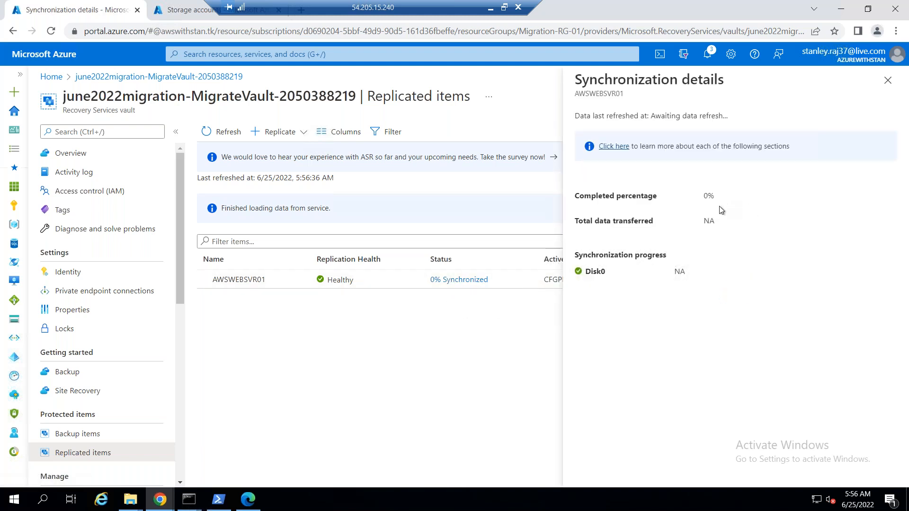
{"action": "left_click", "coordinate": [888, 80]}
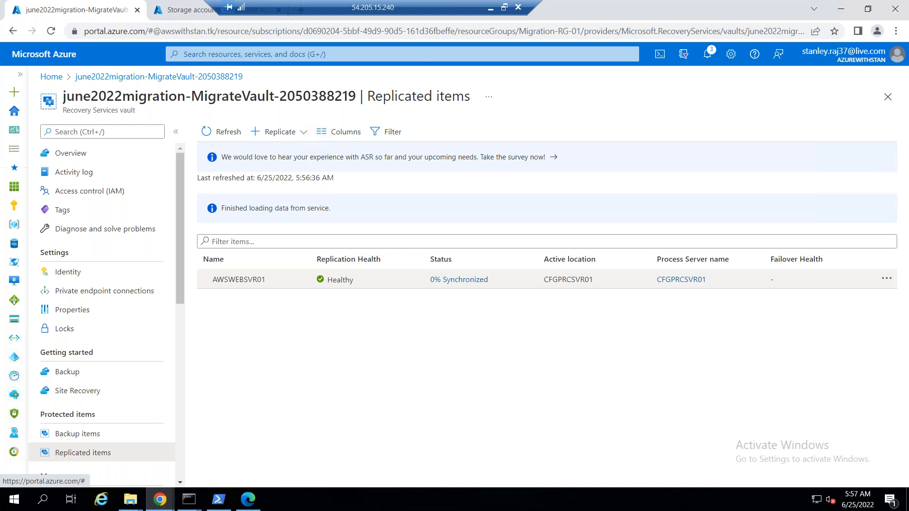
Open AWSWEBSVR01's synchronization status, and on the 52.91.20.26 server show the Ethernet throughput in Task Manager
{"action": "left_click", "coordinate": [463, 281]}
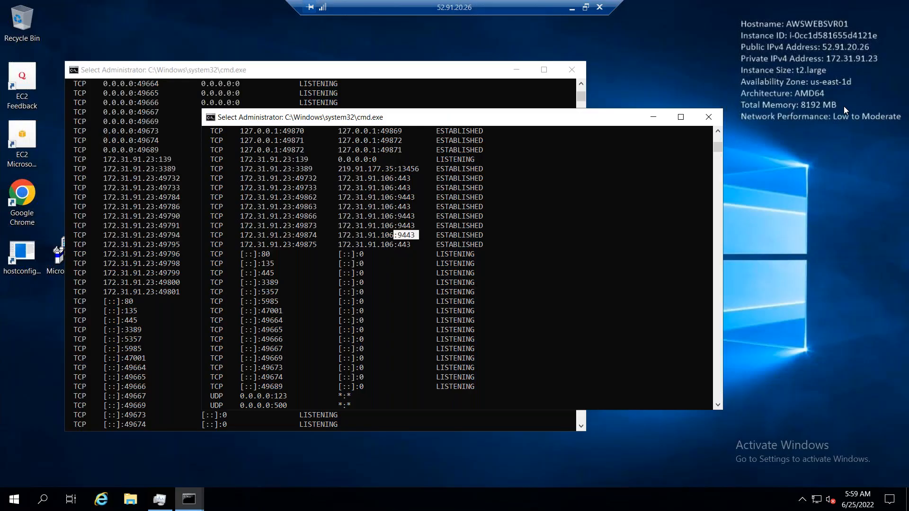
{"action": "right_click", "coordinate": [301, 498]}
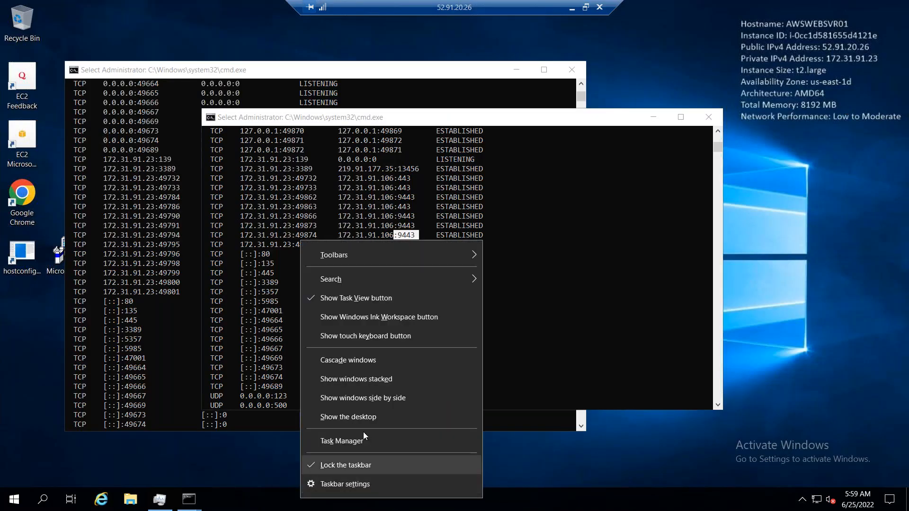
{"action": "left_click", "coordinate": [348, 441]}
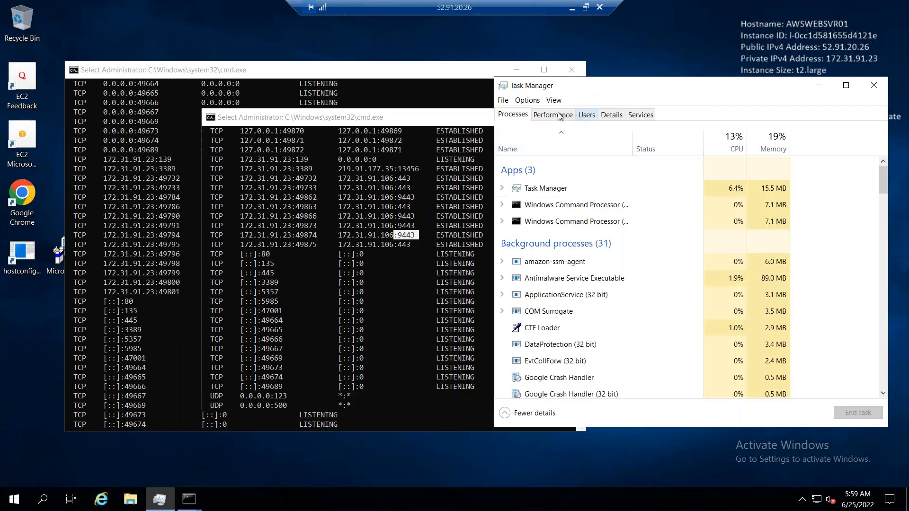
{"action": "left_click", "coordinate": [551, 115]}
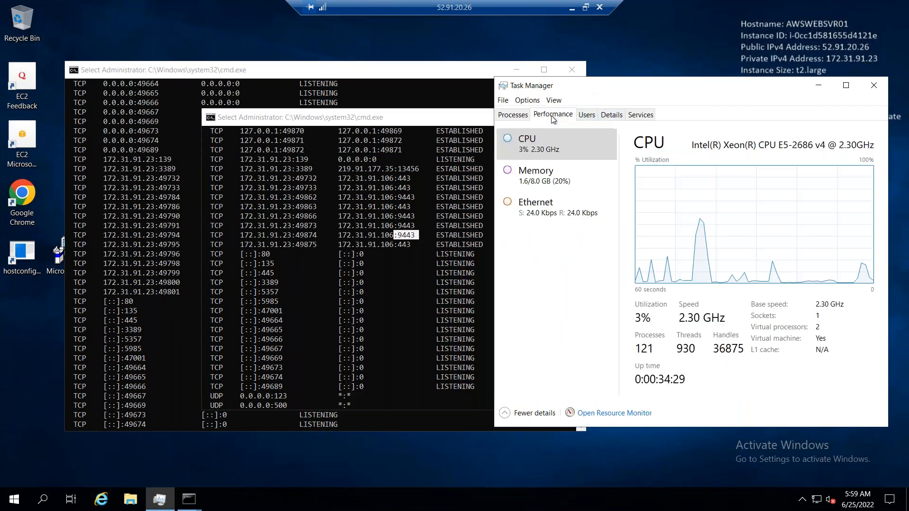
{"action": "left_click", "coordinate": [535, 212]}
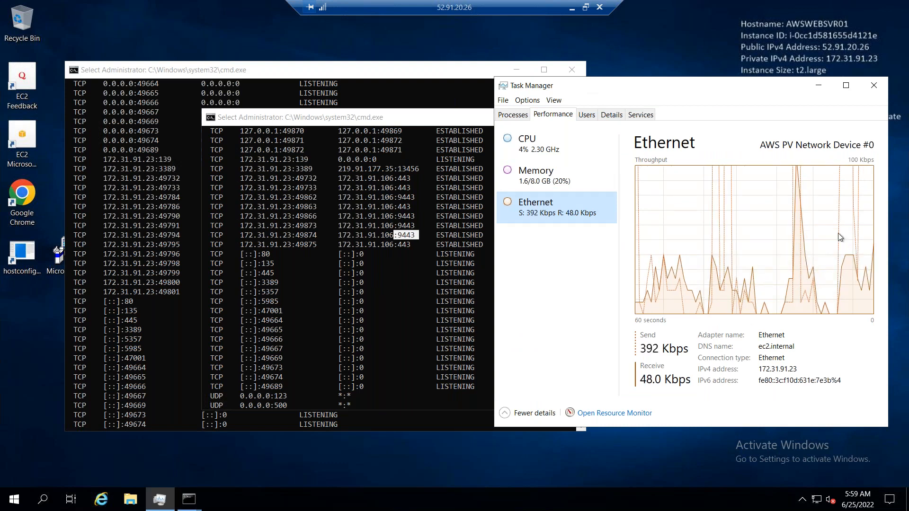
Highlight port 9443 of a 172.31.91.106 connection in the netstat output and compare it with the Ethernet throughput graph
{"action": "left_click", "coordinate": [426, 210]}
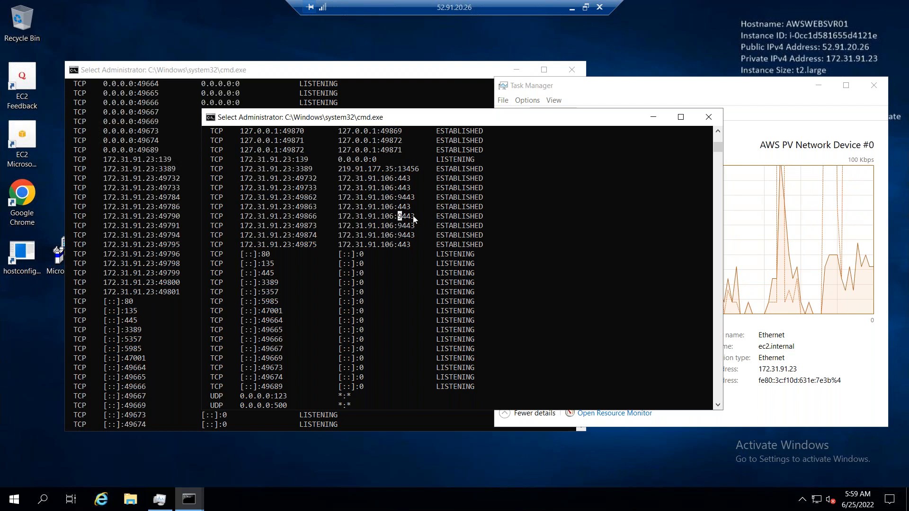
{"action": "left_click_drag", "start_coordinate": [413, 219], "coordinate": [414, 218]}
{"action": "left_click_drag", "start_coordinate": [241, 216], "coordinate": [398, 217]}
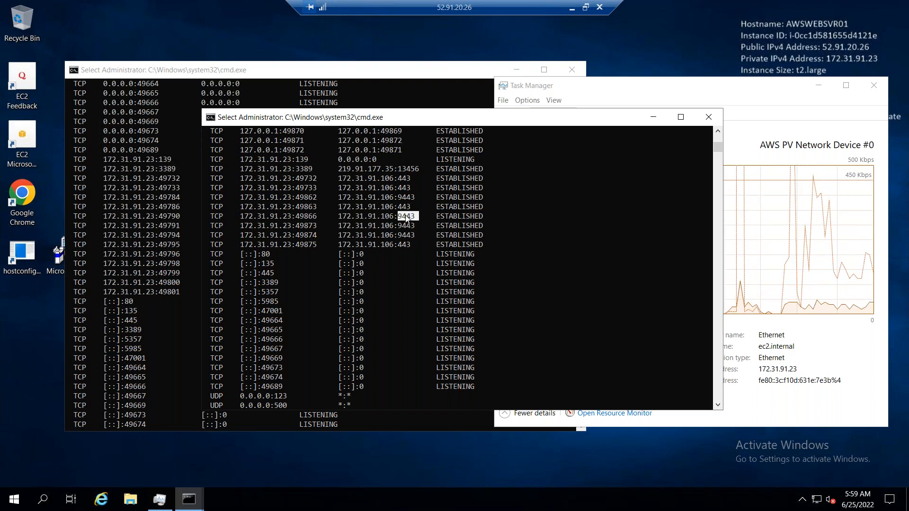
{"action": "left_click", "coordinate": [655, 86]}
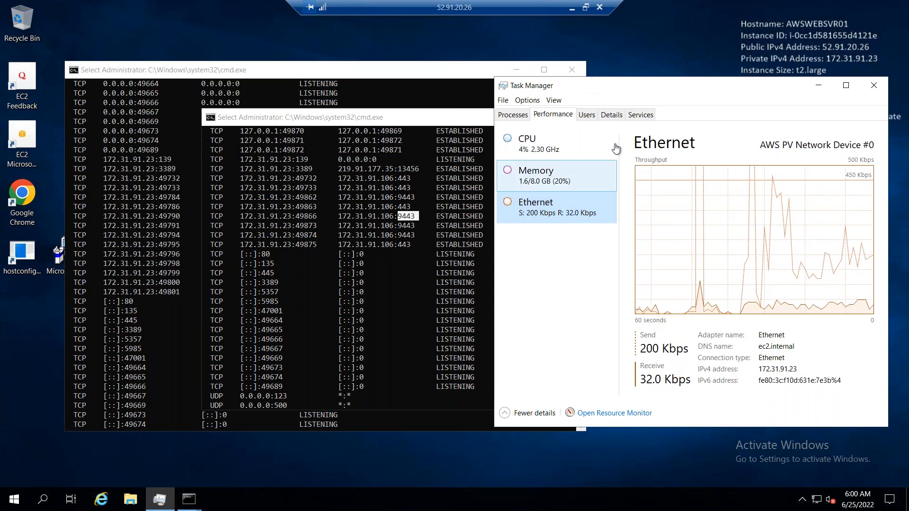
Switch back to the 54.205.15.240 session in full screen and check the disks of replicated item AWSWEBSVR01
{"action": "left_click", "coordinate": [585, 7]}
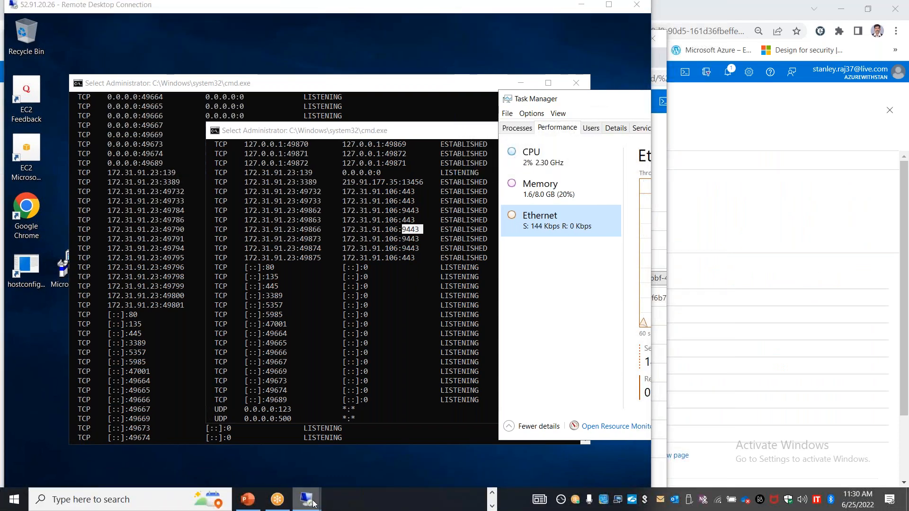
{"action": "mouse_move", "coordinate": [306, 499]}
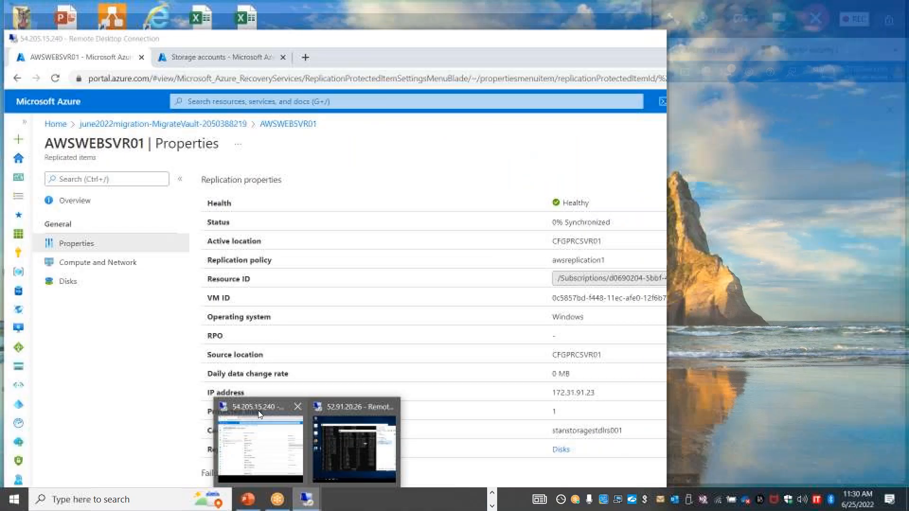
{"action": "left_click", "coordinate": [258, 414]}
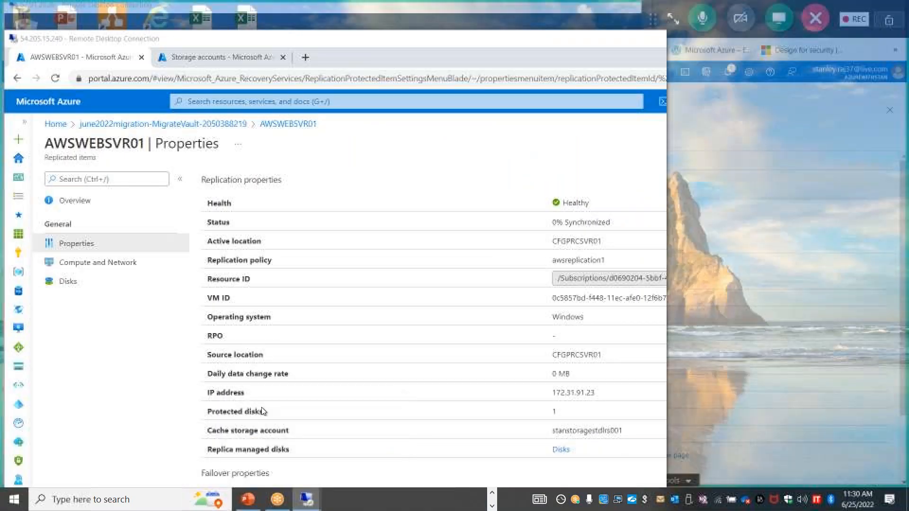
{"action": "left_click", "coordinate": [75, 282]}
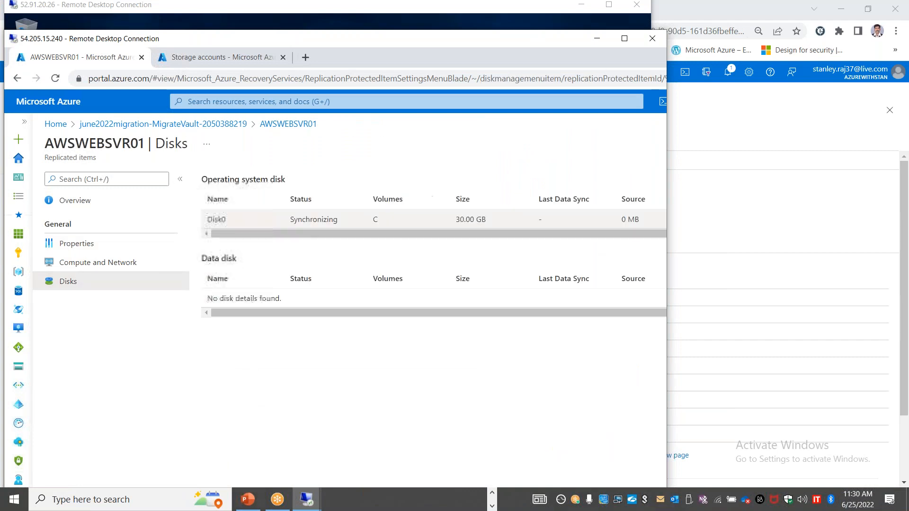
{"action": "left_click", "coordinate": [628, 45]}
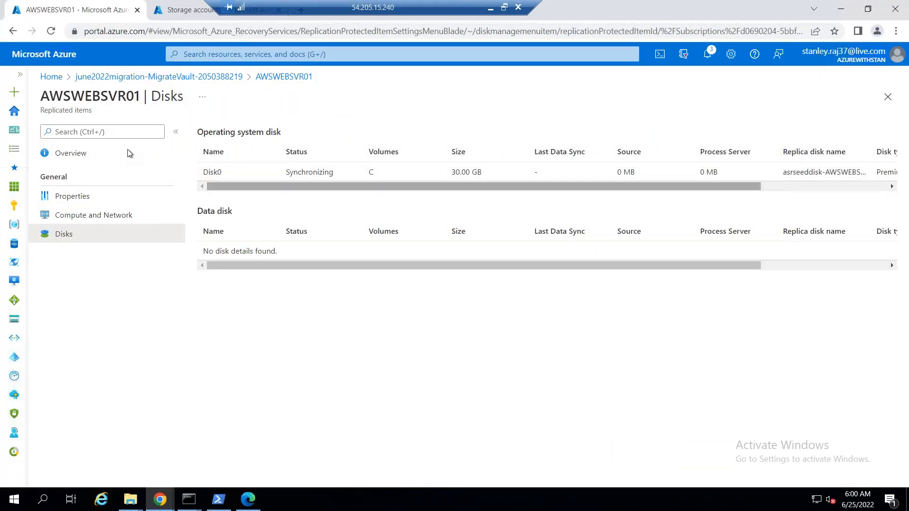
Review AWSWEBSVR01's overview and examine its replication, failover and server properties
{"action": "left_click", "coordinate": [79, 154]}
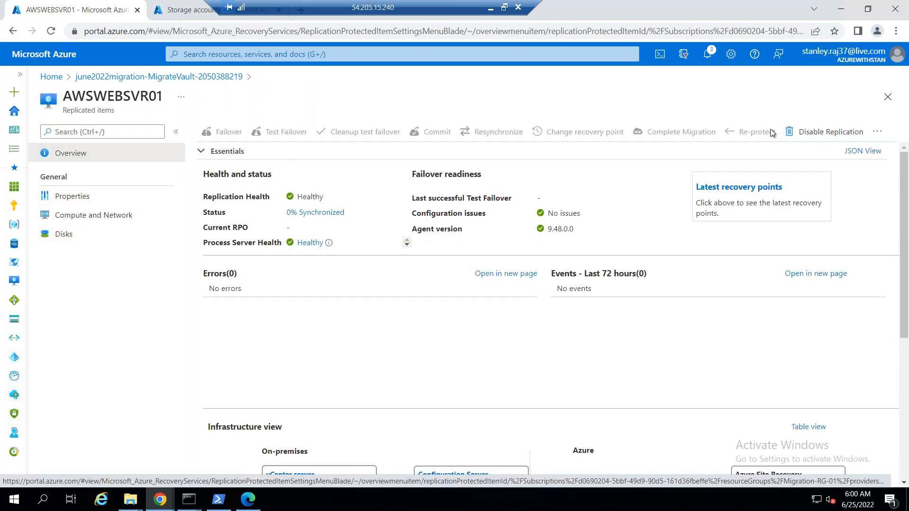
{"action": "left_click", "coordinate": [73, 234]}
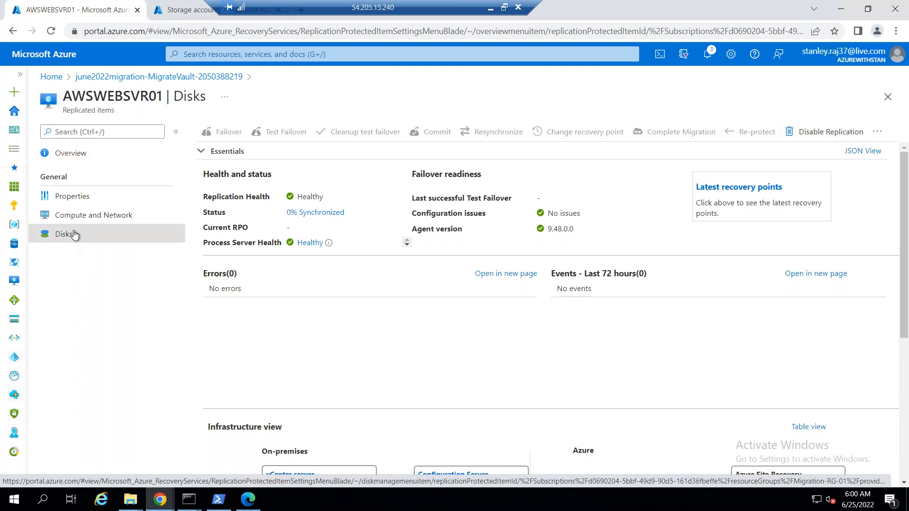
{"action": "left_click", "coordinate": [109, 198]}
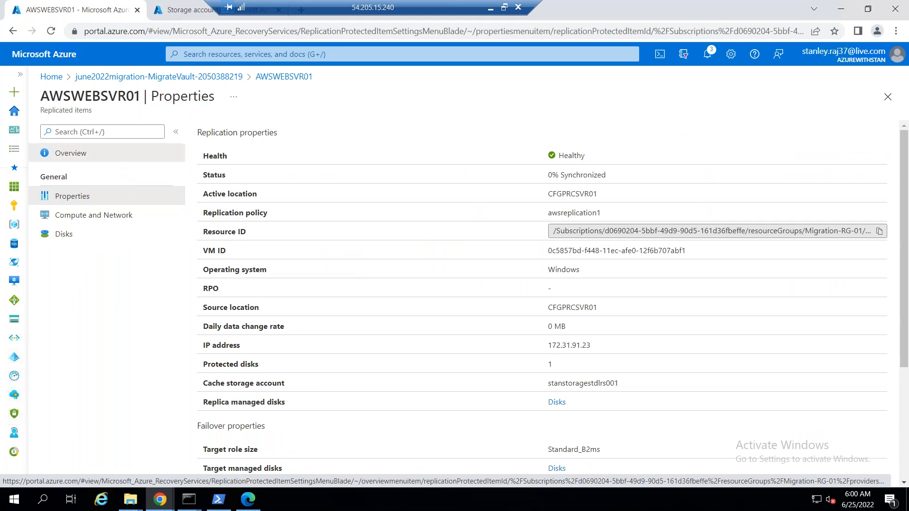
{"action": "left_click", "coordinate": [113, 156]}
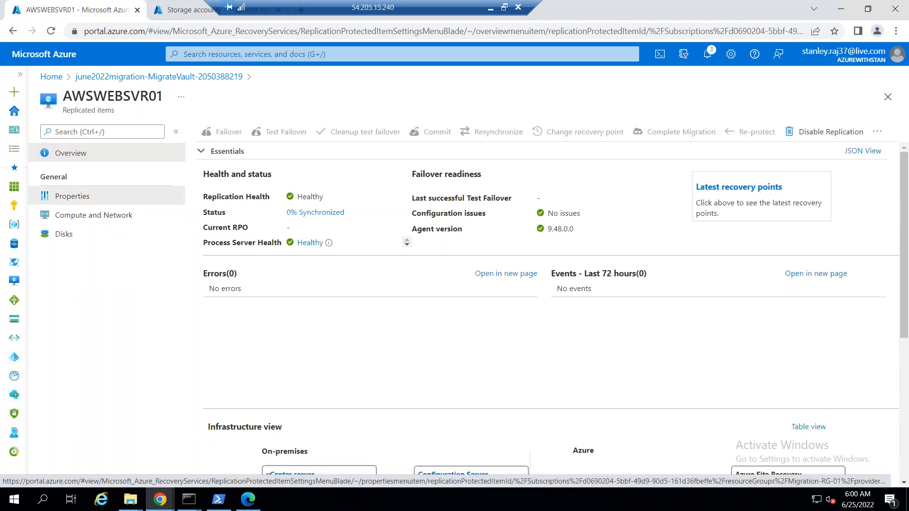
{"action": "left_click", "coordinate": [72, 196]}
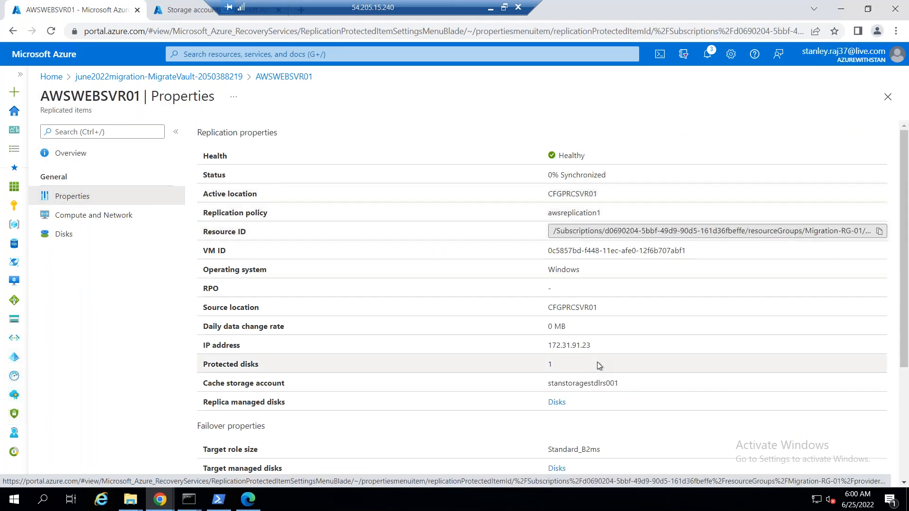
{"action": "scroll", "coordinate": [598, 362], "scroll_direction": "down", "scroll_amount": 3}
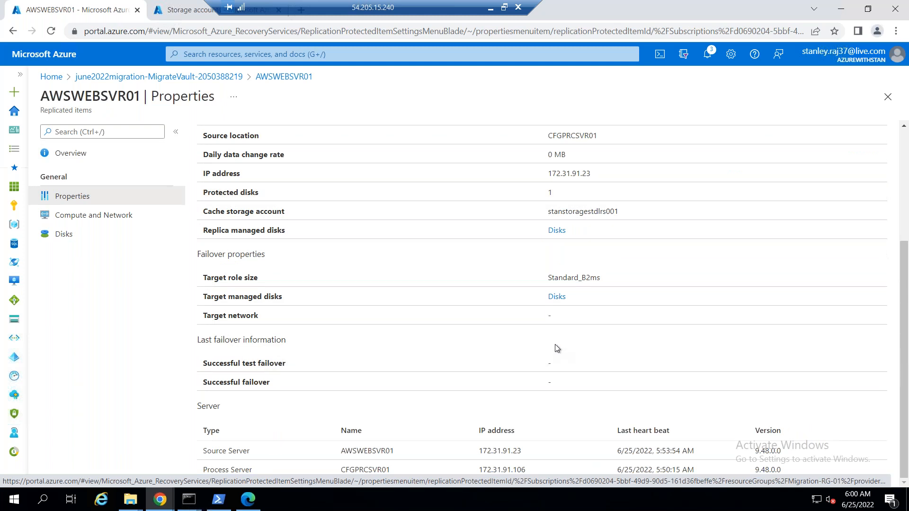
{"action": "scroll", "coordinate": [555, 347], "scroll_direction": "up", "scroll_amount": 3}
{"action": "scroll", "coordinate": [556, 345], "scroll_direction": "down", "scroll_amount": 3}
{"action": "scroll", "coordinate": [556, 343], "scroll_direction": "up", "scroll_amount": 3}
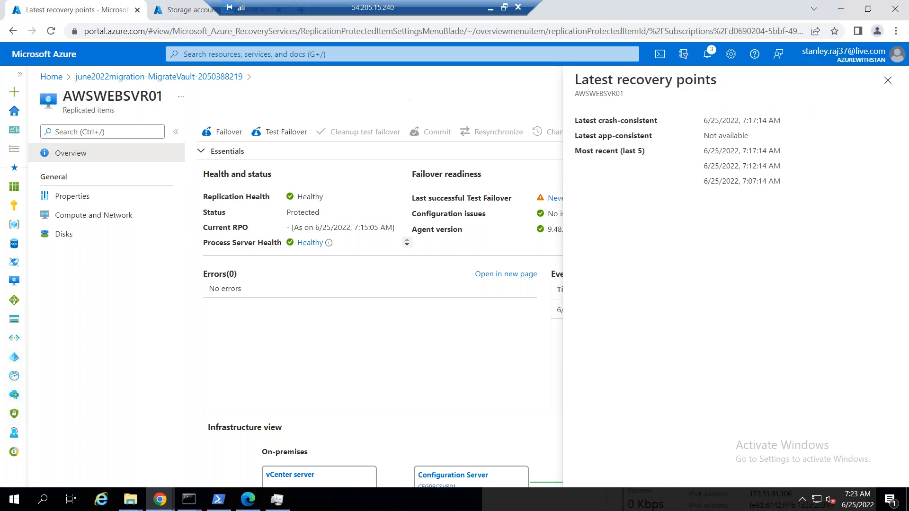
Close the latest recovery points and examine AWSWEBSVR01's current RPO, health status and infrastructure view
{"action": "left_click", "coordinate": [887, 80]}
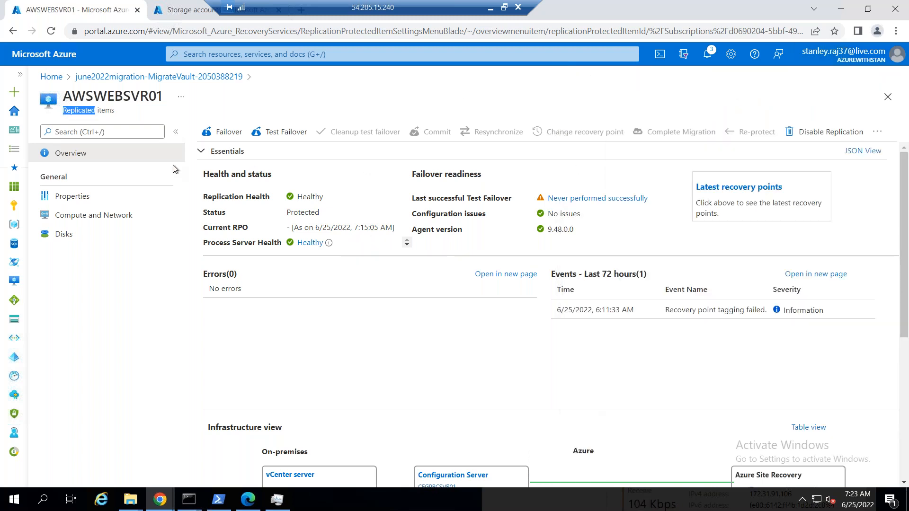
{"action": "left_click", "coordinate": [87, 196]}
{"action": "left_click_drag", "start_coordinate": [358, 228], "coordinate": [369, 227]}
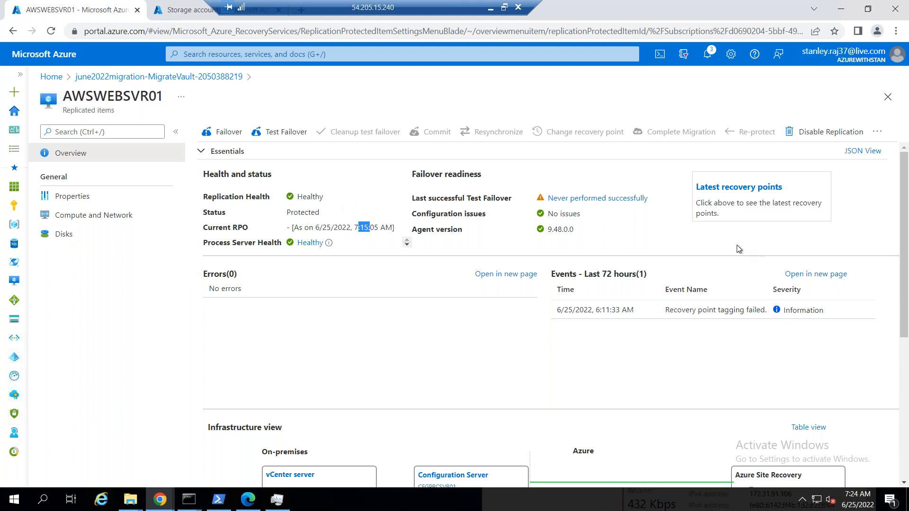
{"action": "scroll", "coordinate": [501, 342], "scroll_direction": "down", "scroll_amount": 5}
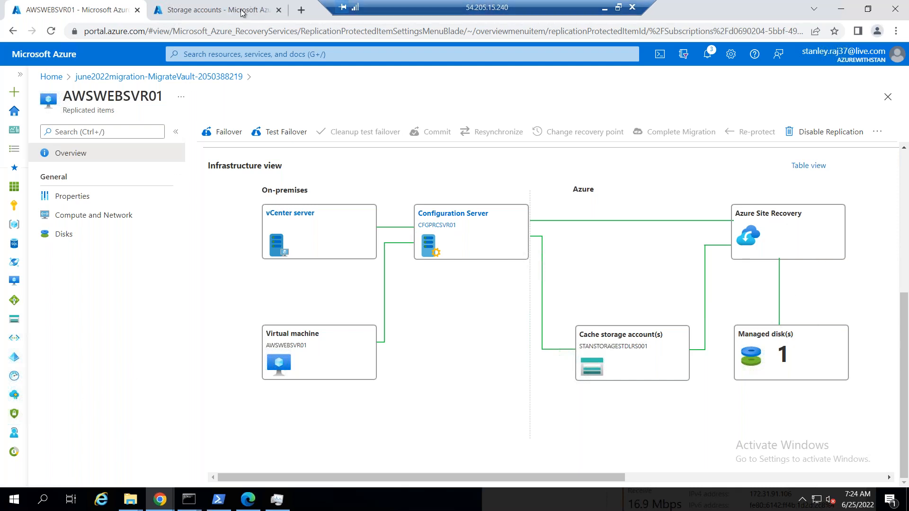
Open the containers list of the cache storage account stanstoragestdlrs001
{"action": "left_click", "coordinate": [206, 13]}
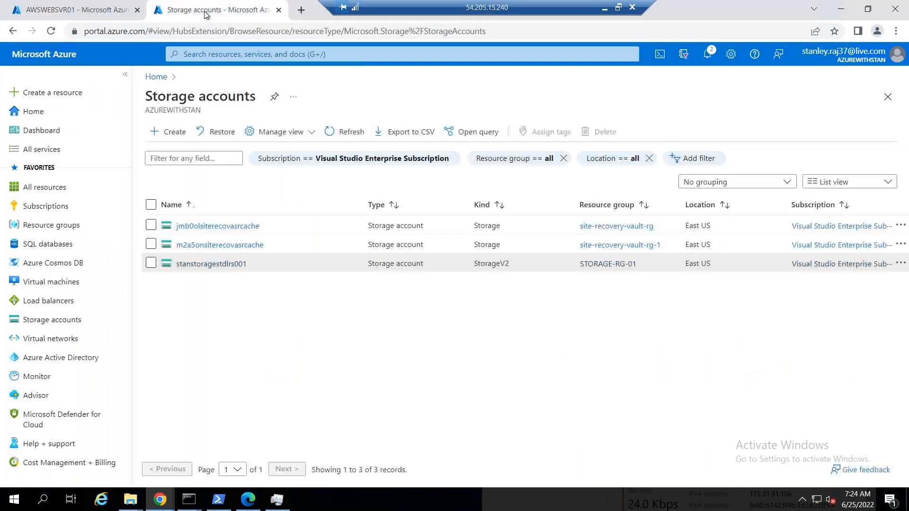
{"action": "left_click", "coordinate": [202, 264]}
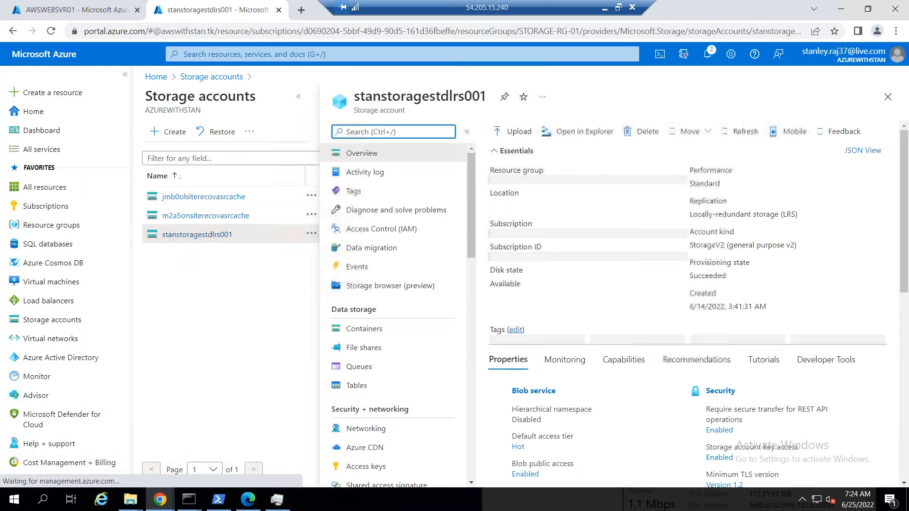
{"action": "left_click", "coordinate": [124, 76]}
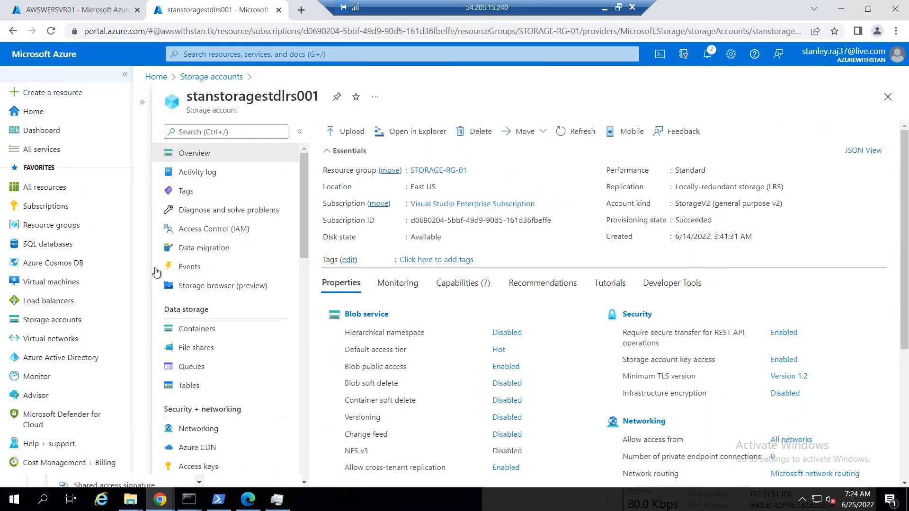
{"action": "left_click", "coordinate": [108, 329]}
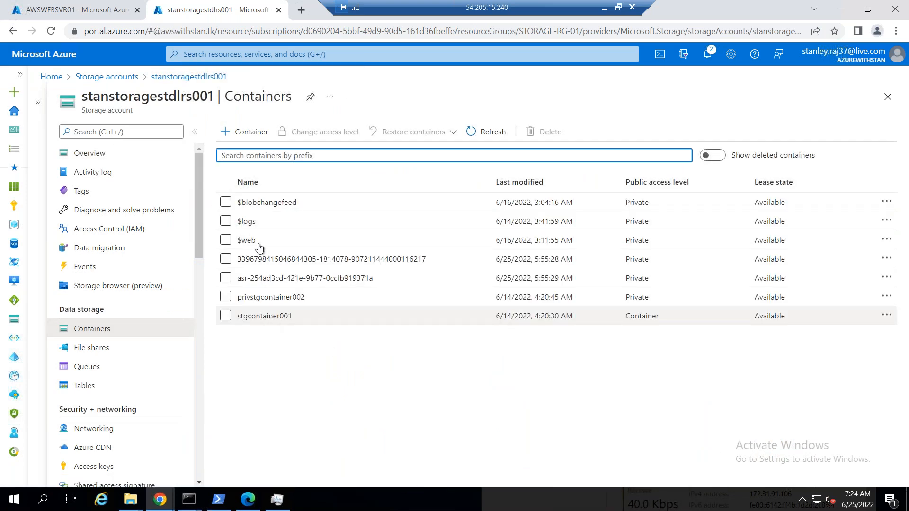
{"action": "left_click", "coordinate": [282, 280]}
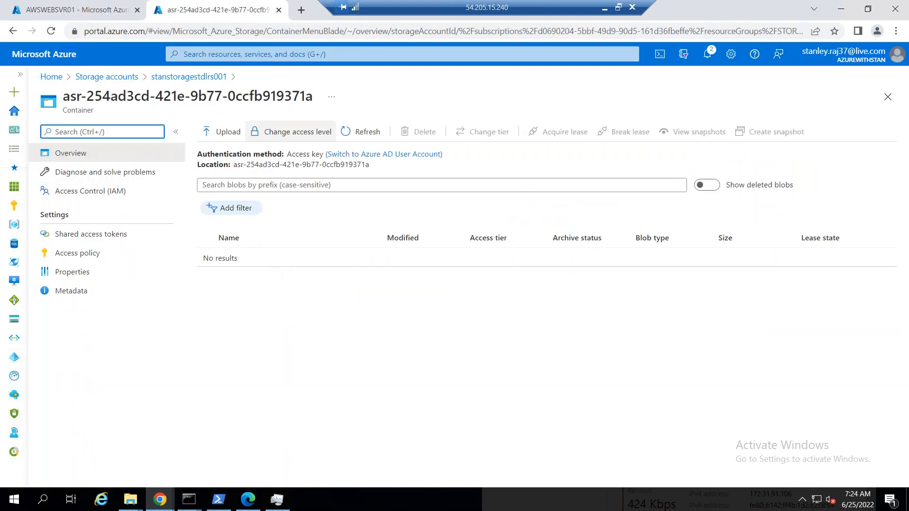
{"action": "left_click", "coordinate": [204, 77]}
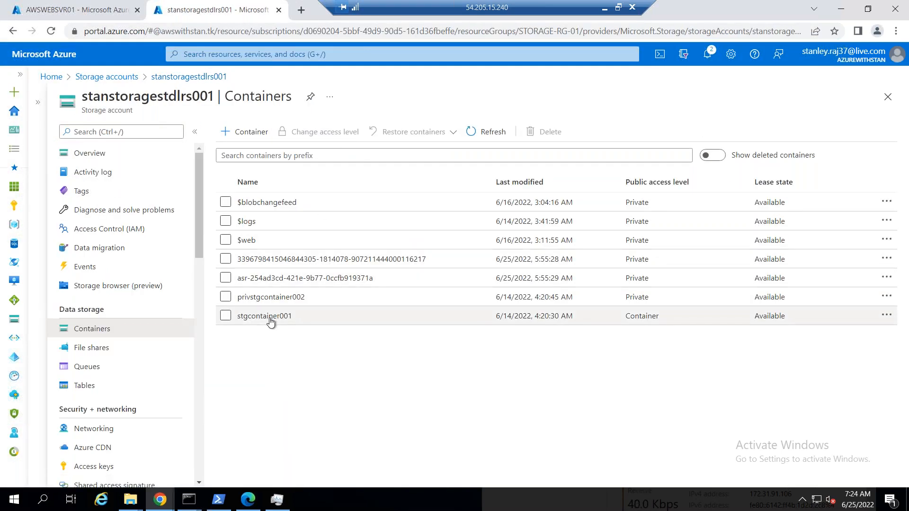
{"action": "left_click", "coordinate": [270, 259]}
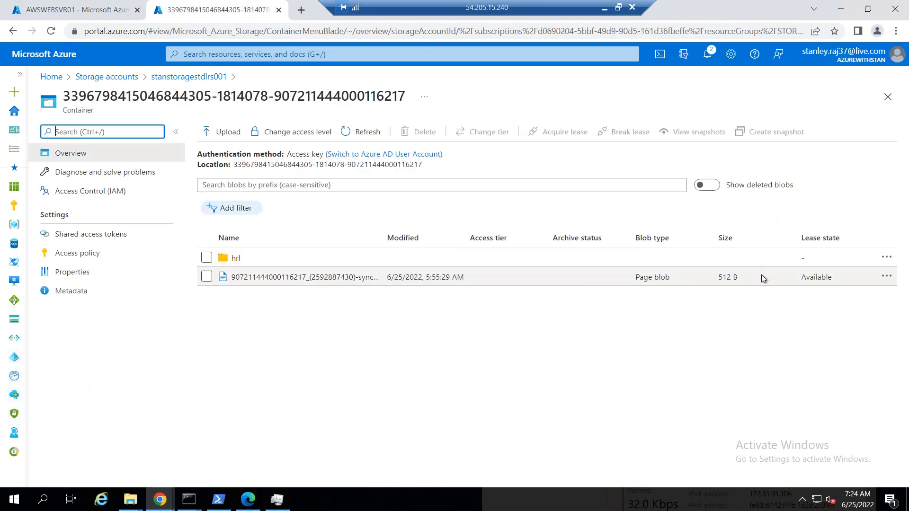
{"action": "left_click", "coordinate": [237, 259]}
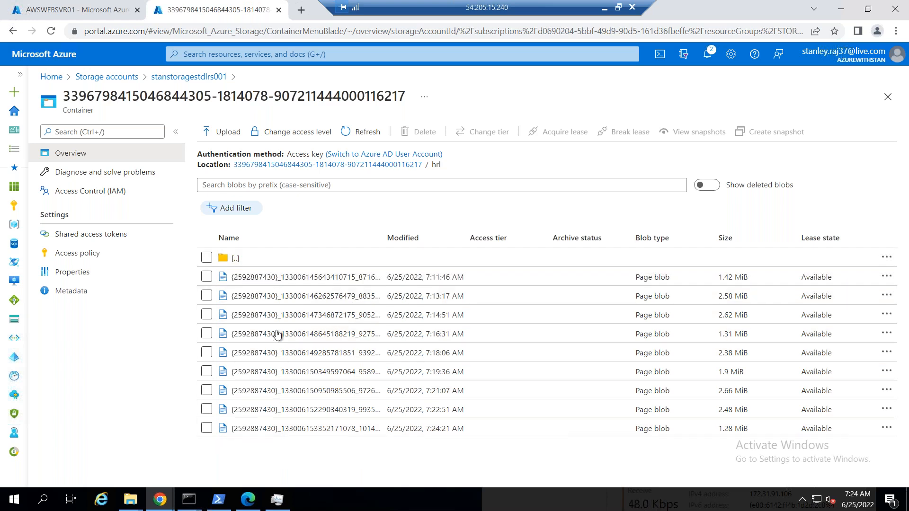
{"action": "left_click", "coordinate": [228, 259]}
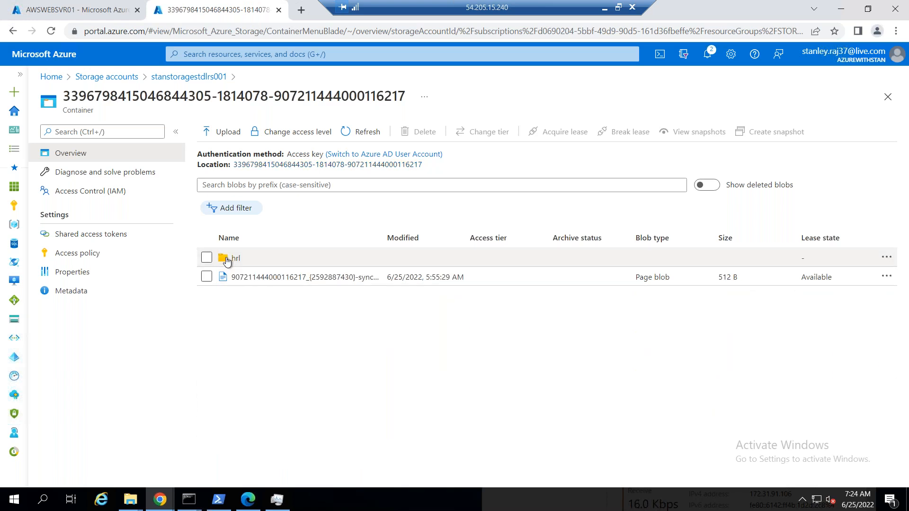
{"action": "left_click", "coordinate": [190, 76]}
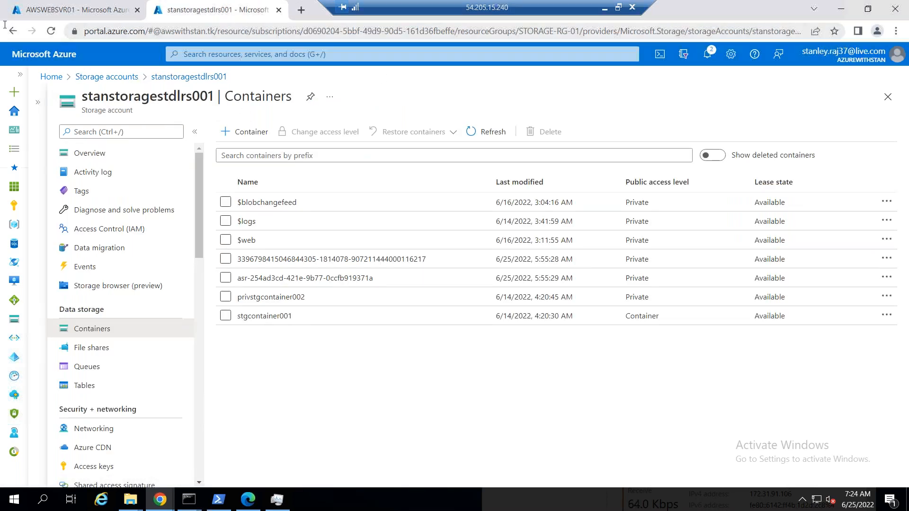
Return to AWSWEBSVR01's replicated item overview and open its Failover settings
{"action": "left_click", "coordinate": [42, 10]}
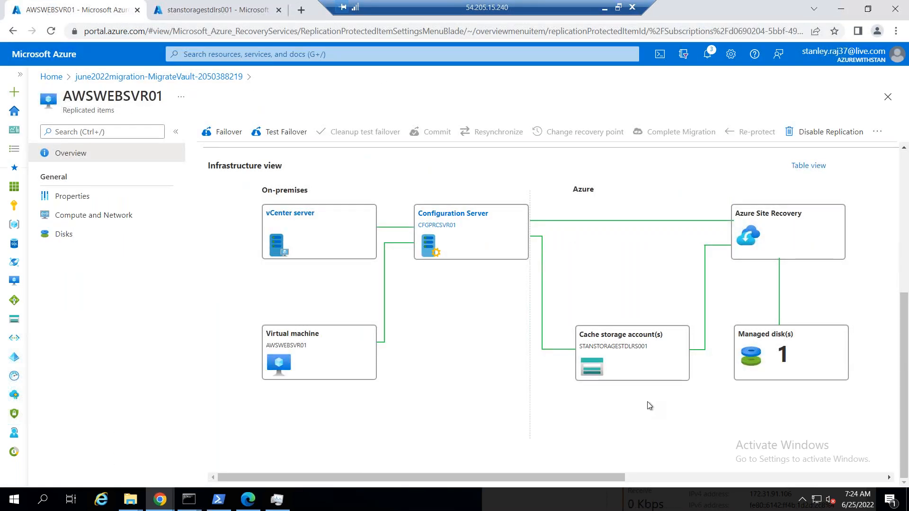
{"action": "scroll", "coordinate": [650, 406], "scroll_direction": "up", "scroll_amount": 5}
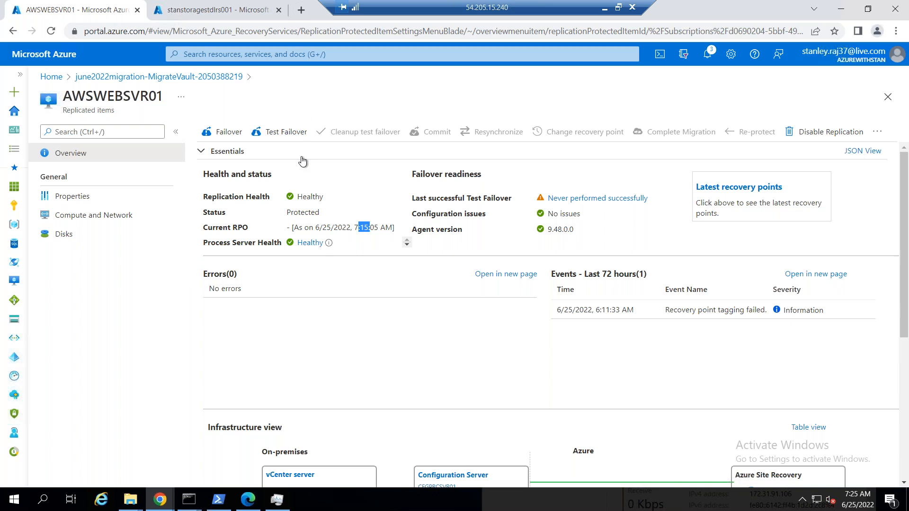
{"action": "left_click", "coordinate": [160, 354]}
{"action": "left_click", "coordinate": [213, 136]}
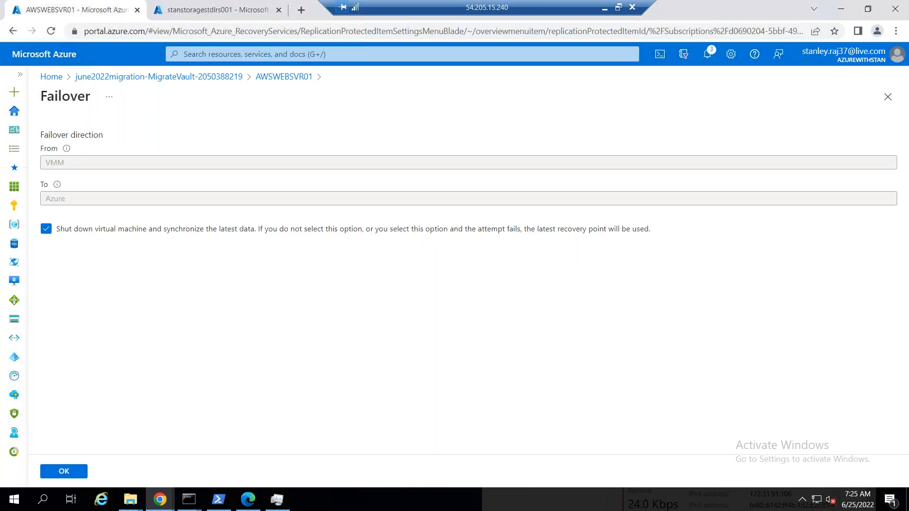
Start the failover of AWSWEBSVR01 from CFGPRCSVR01 to Microsoft Azure with the Latest processed (low RTO) recovery point
{"action": "left_click", "coordinate": [64, 179]}
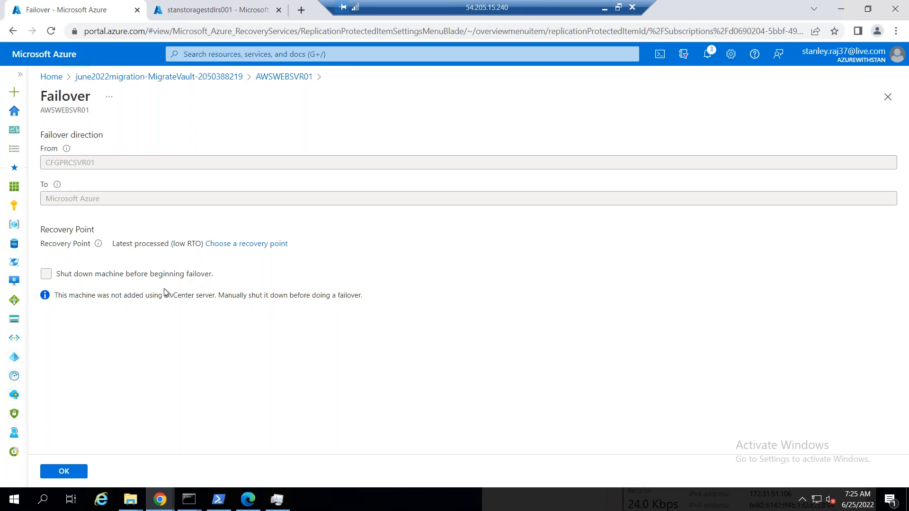
{"action": "left_click_drag", "start_coordinate": [170, 295], "coordinate": [211, 295]}
{"action": "left_click", "coordinate": [239, 294]}
{"action": "left_click", "coordinate": [63, 473]}
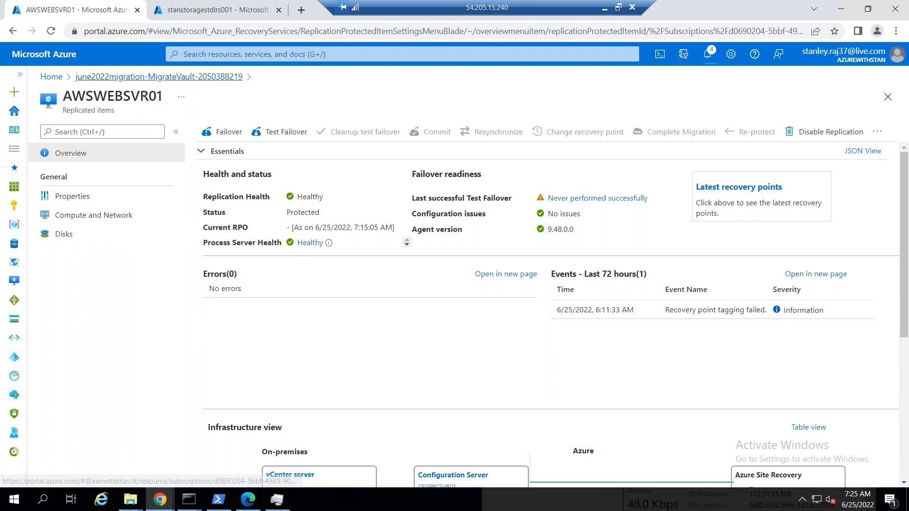
Open the subscription's virtual machines list, refresh it and check the status of the failed-over AWSWEBSVR01
{"action": "left_click", "coordinate": [212, 14]}
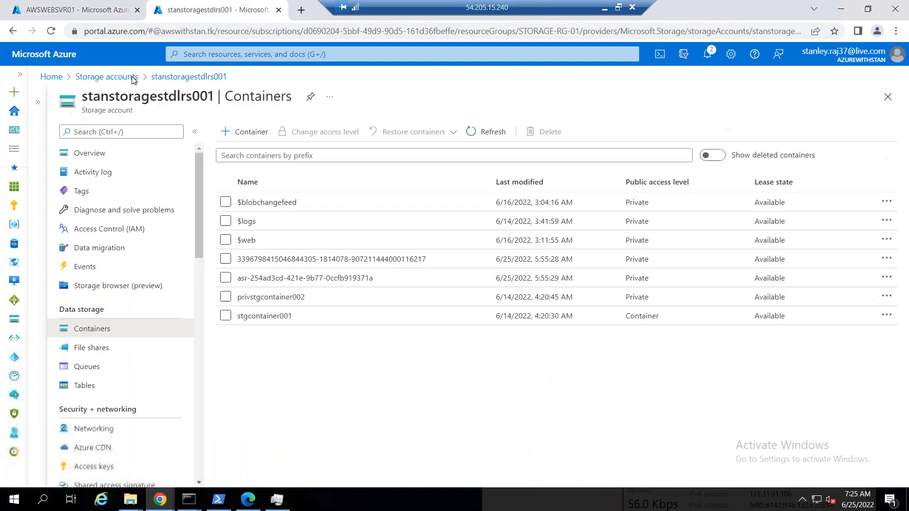
{"action": "left_click", "coordinate": [14, 111]}
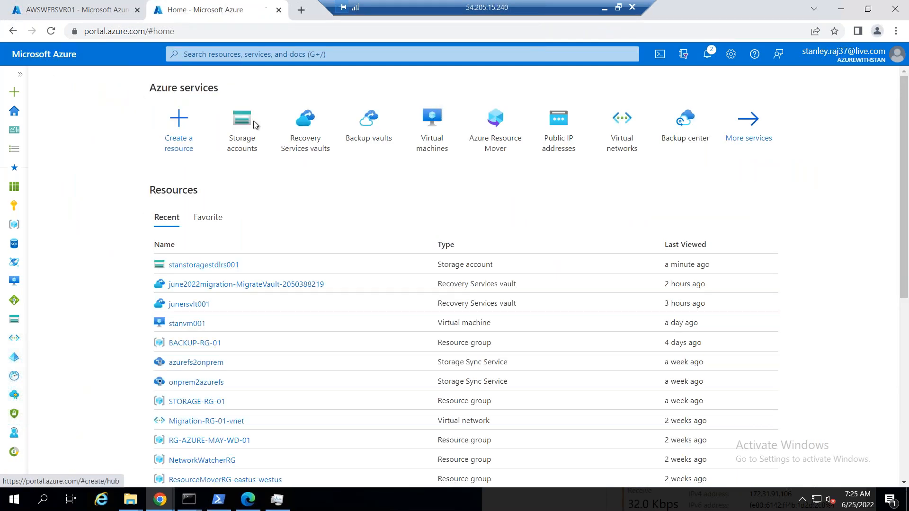
{"action": "left_click", "coordinate": [433, 125]}
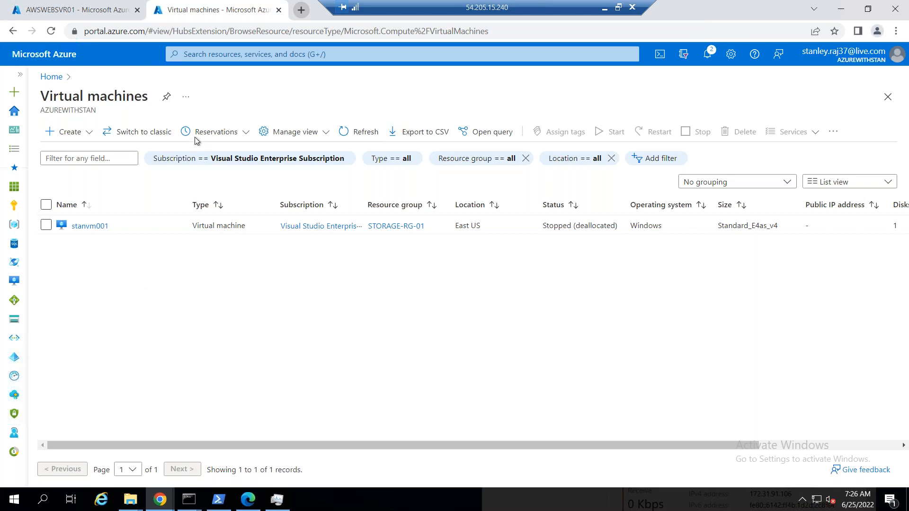
{"action": "left_click", "coordinate": [356, 135]}
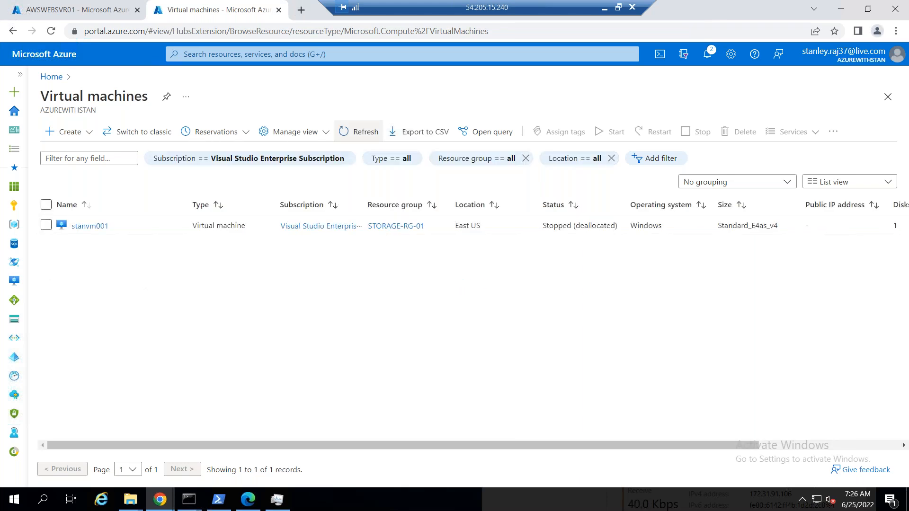
{"action": "left_click", "coordinate": [51, 7]}
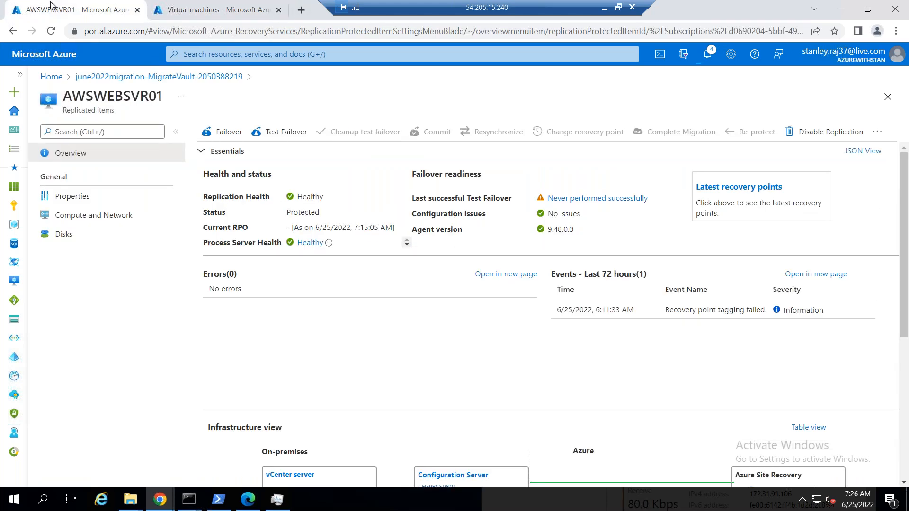
{"action": "left_click", "coordinate": [218, 15]}
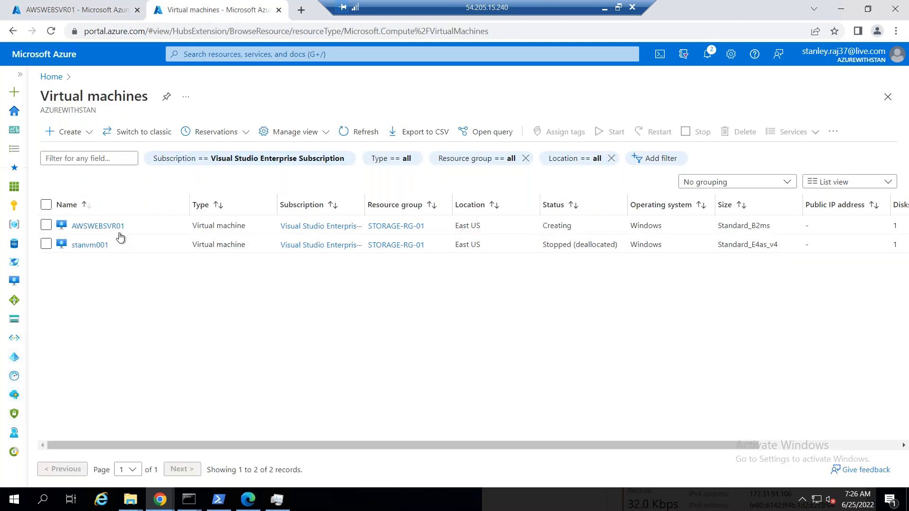
{"action": "double_click", "coordinate": [552, 226]}
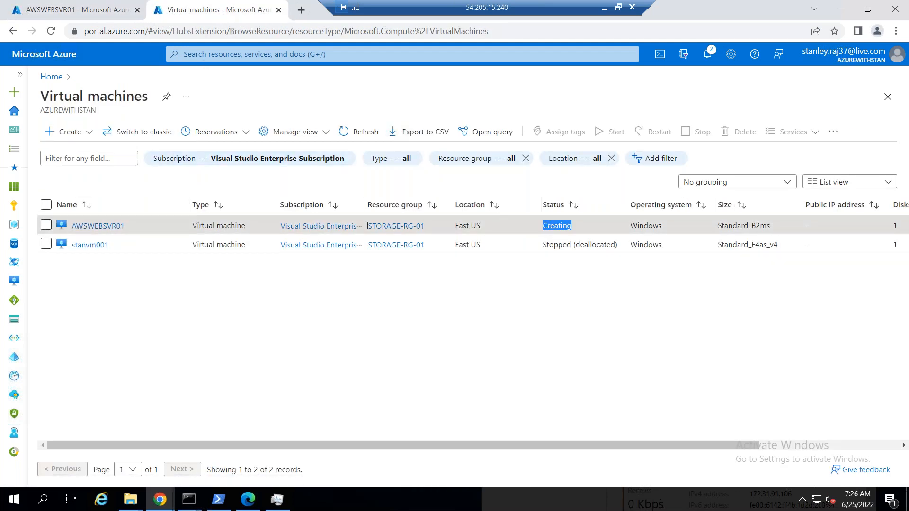
Inspect the AWSWEBSVR01 virtual machine's overview and size, and return to the virtual machines list with a refresh
{"action": "left_click", "coordinate": [84, 226]}
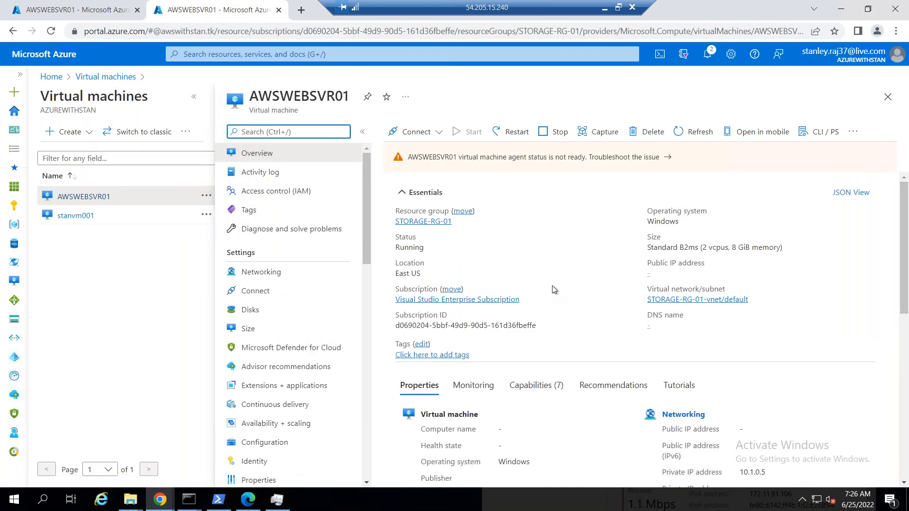
{"action": "left_click_drag", "start_coordinate": [679, 247], "coordinate": [712, 244]}
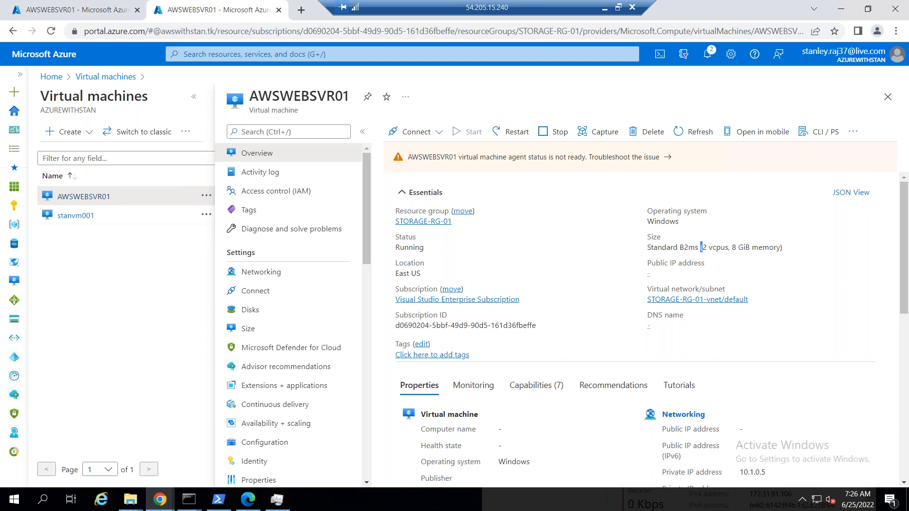
{"action": "left_click", "coordinate": [887, 99]}
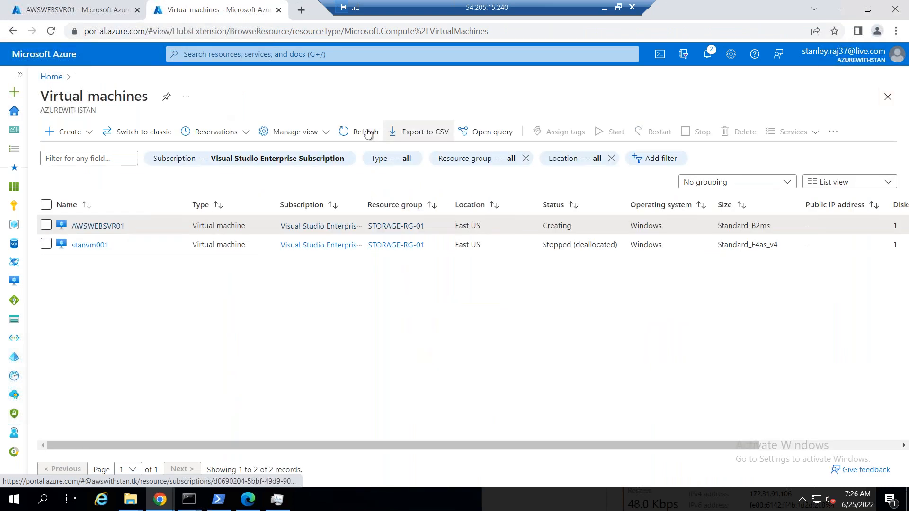
{"action": "left_click", "coordinate": [367, 132]}
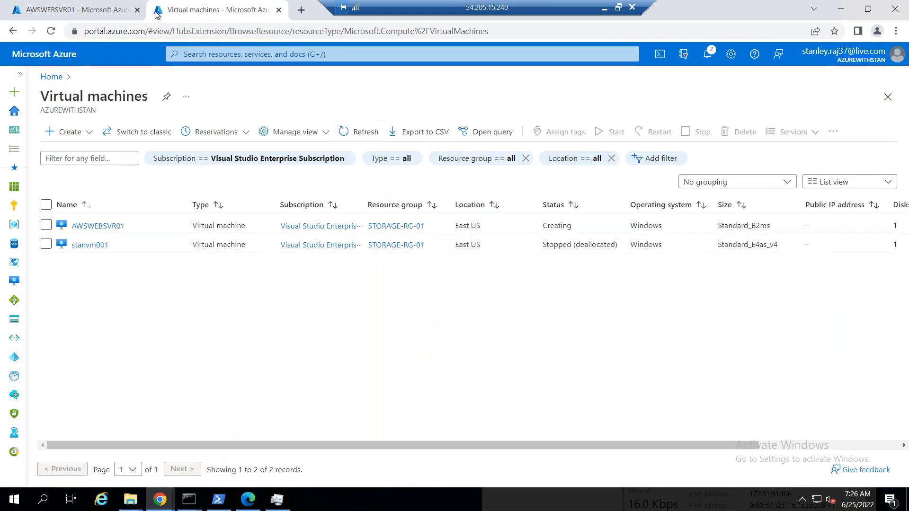
Examine the health statistics and events of process server CFGPRCSVR01, and return to AWSWEBSVR01's replicated item overview
{"action": "left_click", "coordinate": [82, 13]}
{"action": "left_click", "coordinate": [305, 242]}
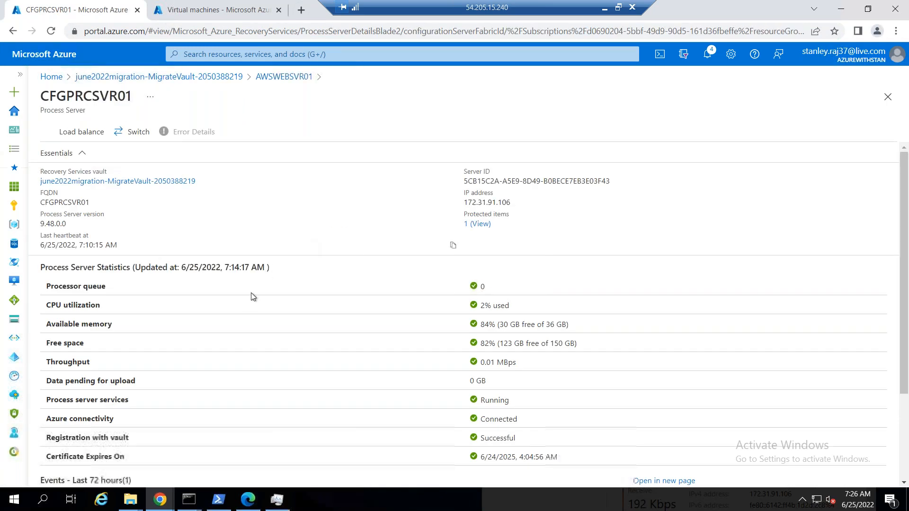
{"action": "scroll", "coordinate": [319, 345], "scroll_direction": "down", "scroll_amount": 3}
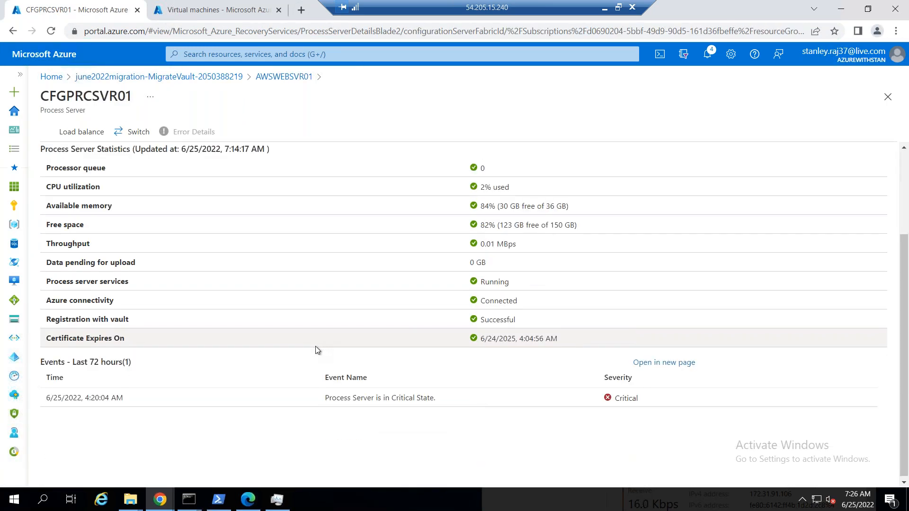
{"action": "scroll", "coordinate": [316, 350], "scroll_direction": "up", "scroll_amount": 3}
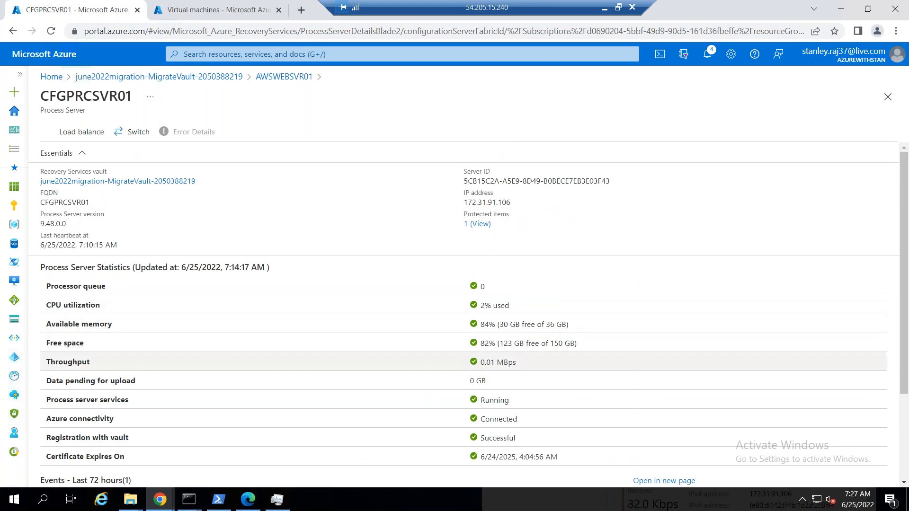
{"action": "left_click", "coordinate": [289, 77]}
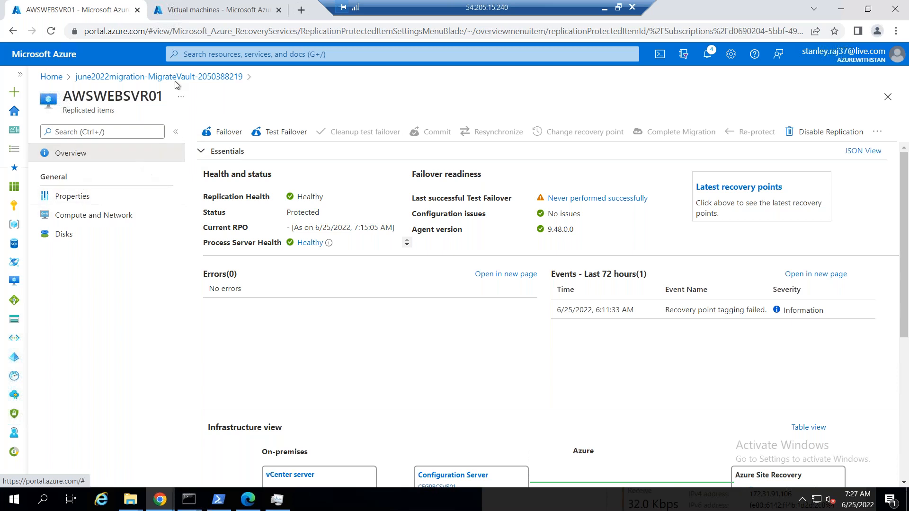
Examine the replicated item's Compute and Network settings, including the available Azure sizes, and its disk details
{"action": "left_click", "coordinate": [81, 195]}
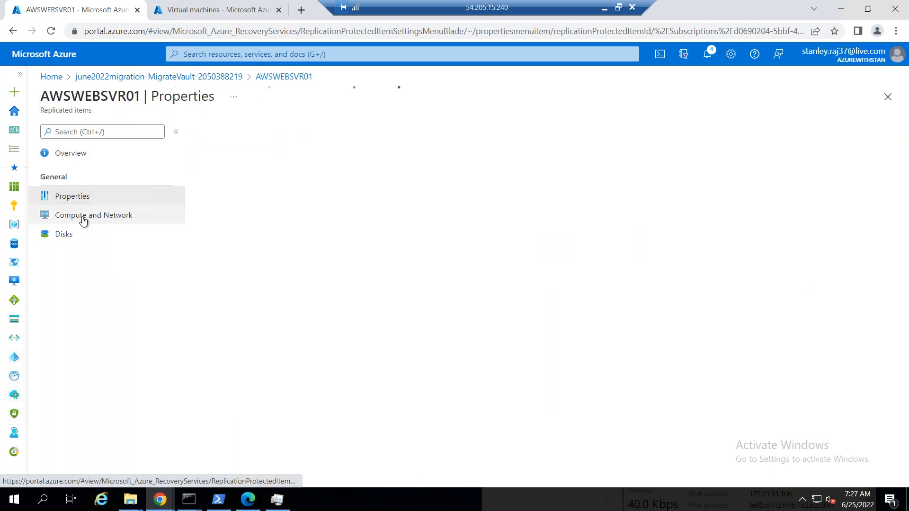
{"action": "left_click", "coordinate": [83, 220]}
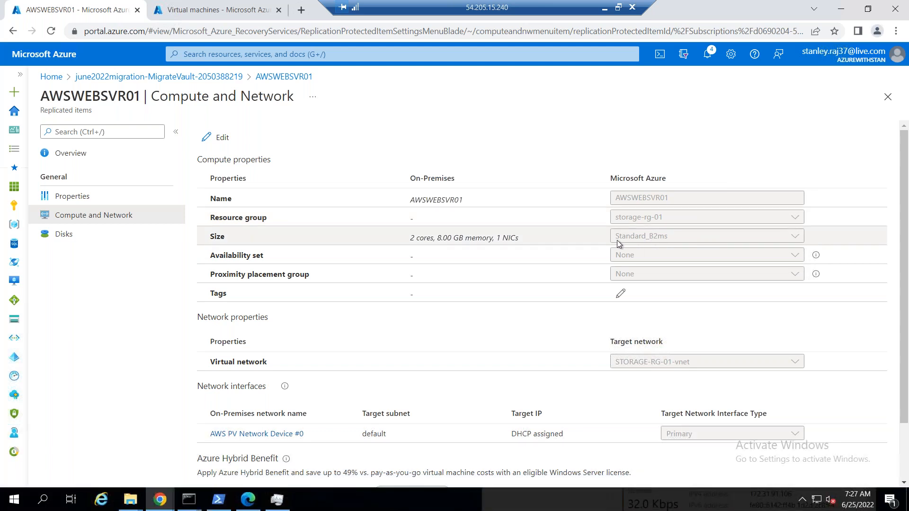
{"action": "left_click", "coordinate": [217, 137]}
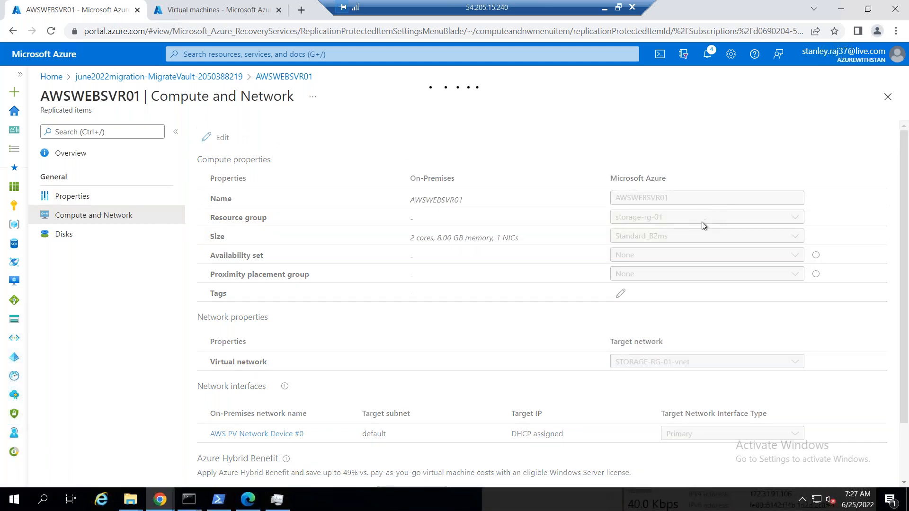
{"action": "left_click", "coordinate": [700, 236]}
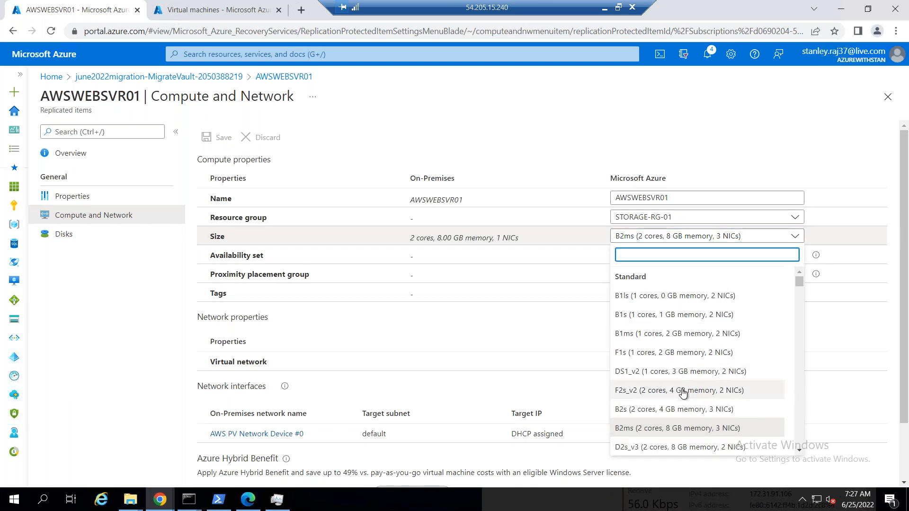
{"action": "scroll", "coordinate": [683, 389], "scroll_direction": "down", "scroll_amount": 2}
{"action": "scroll", "coordinate": [683, 390], "scroll_direction": "down", "scroll_amount": 6}
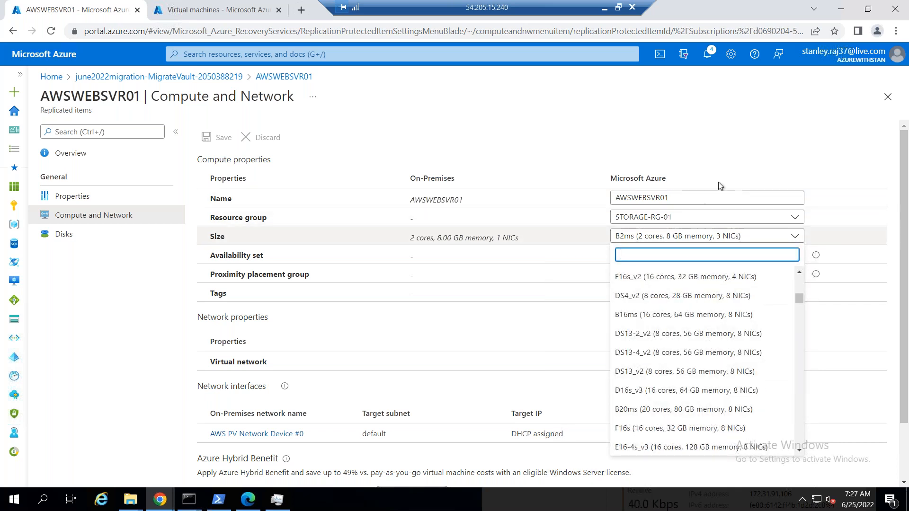
{"action": "left_click", "coordinate": [95, 235]}
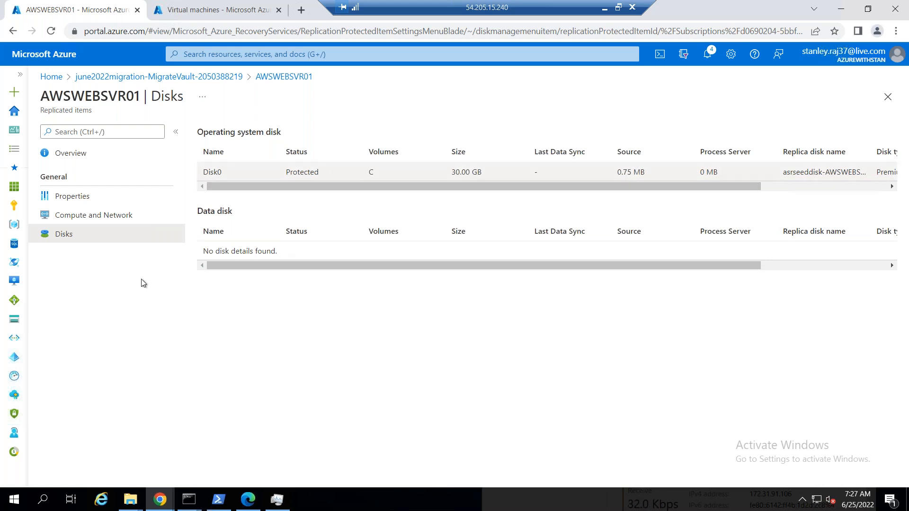
{"action": "left_click", "coordinate": [92, 162]}
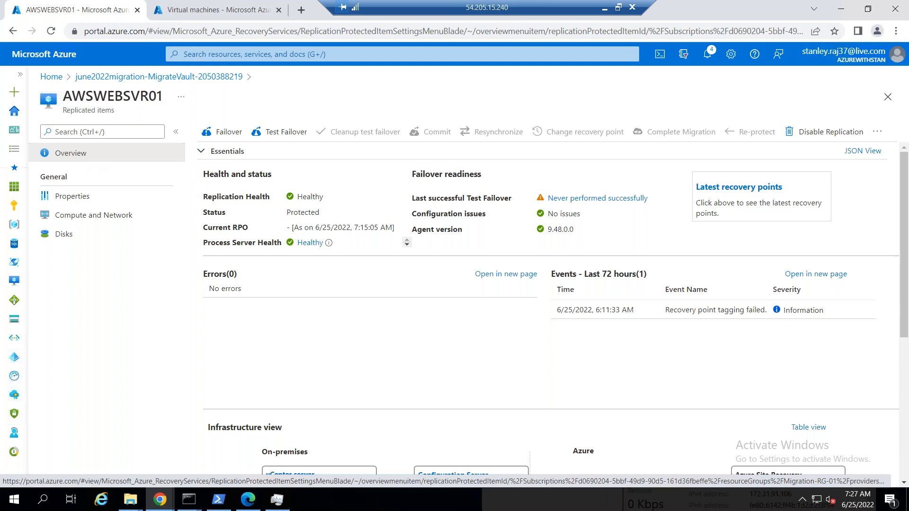
Refresh the virtual machines list and check AWSWEBSVR01's status again
{"action": "left_click", "coordinate": [183, 11]}
{"action": "left_click", "coordinate": [354, 134]}
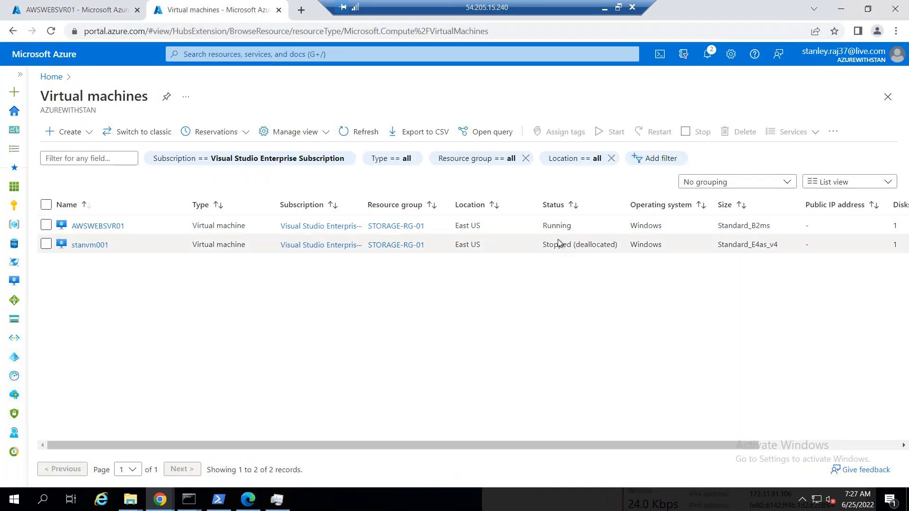
{"action": "double_click", "coordinate": [553, 225]}
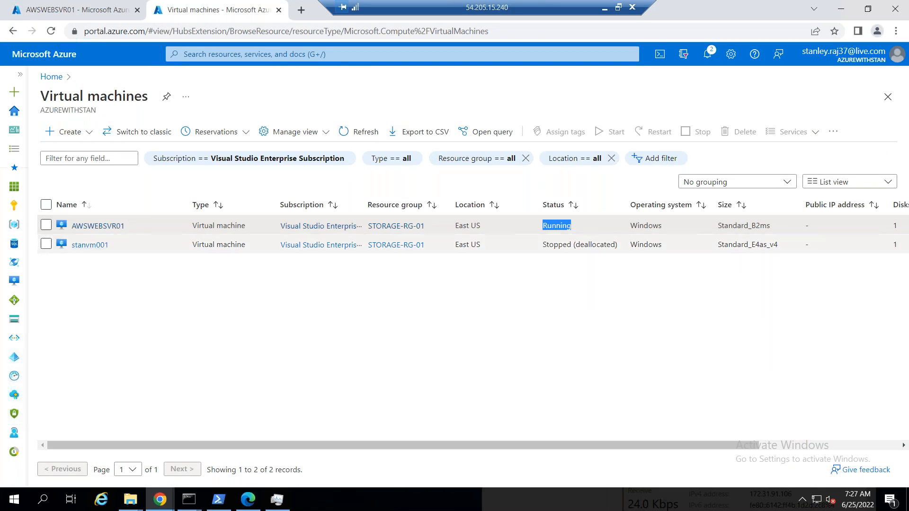
Open the AWSWEBSVR01 virtual machine and examine its Networking settings for network security groups
{"action": "left_click", "coordinate": [112, 226]}
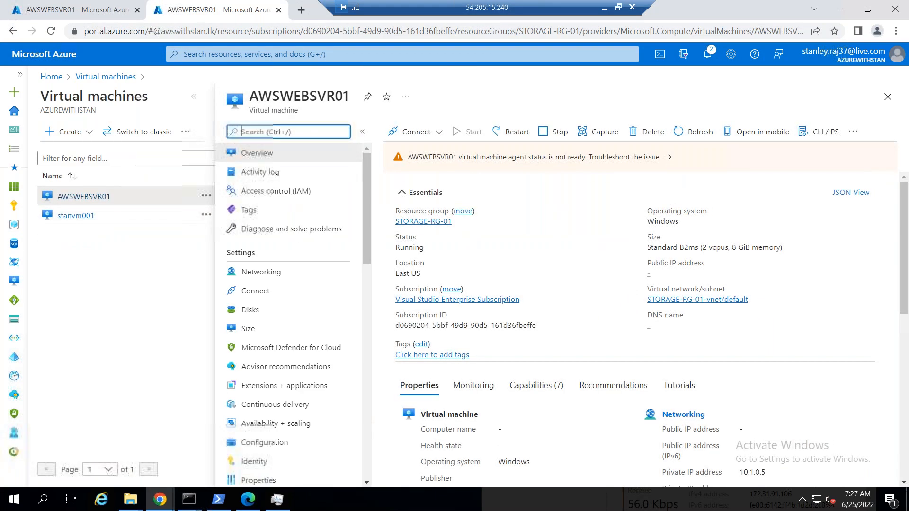
{"action": "left_click", "coordinate": [194, 97]}
{"action": "left_click", "coordinate": [126, 280]}
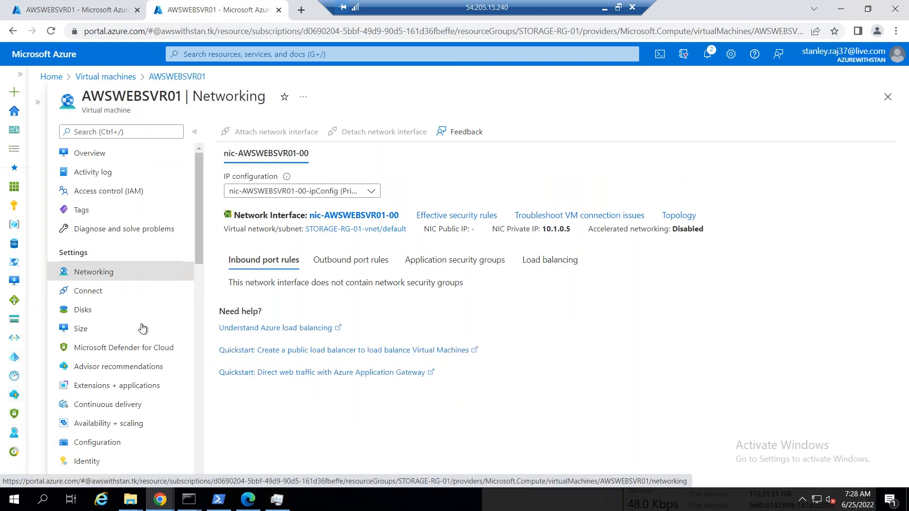
Search the portal for "network" and open websrv01-nsg from the network security groups
{"action": "left_click", "coordinate": [346, 54]}
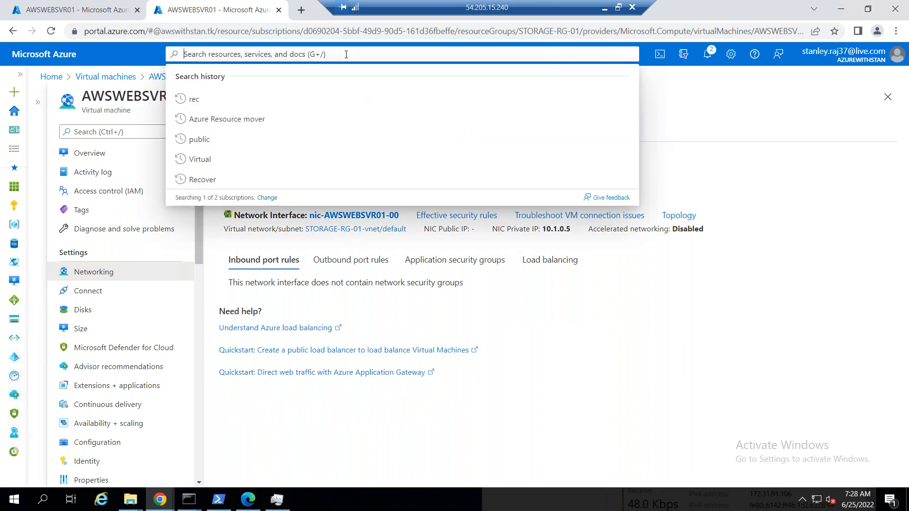
{"action": "type", "text": "network"}
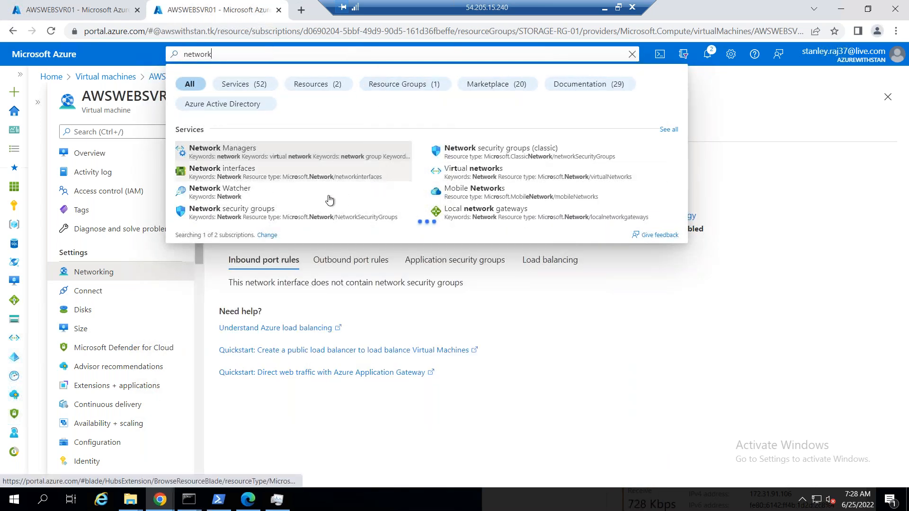
{"action": "left_click", "coordinate": [294, 216]}
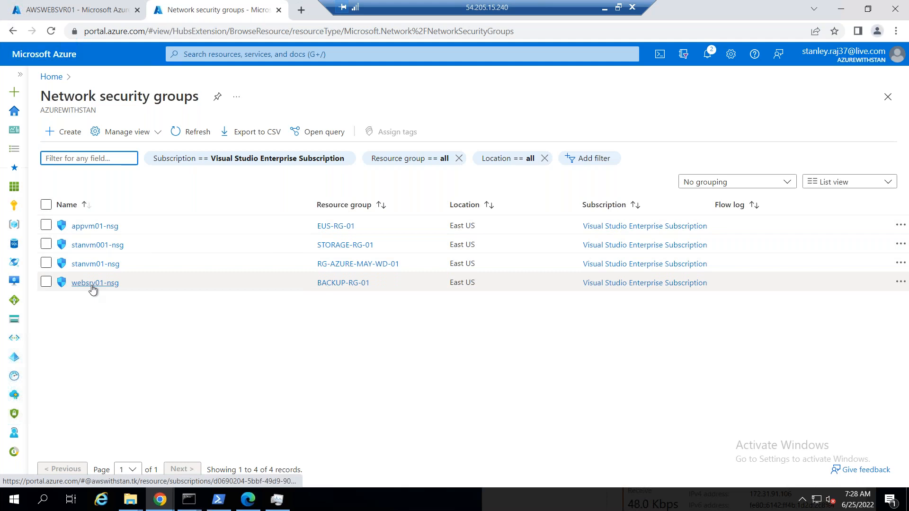
{"action": "left_click", "coordinate": [94, 284]}
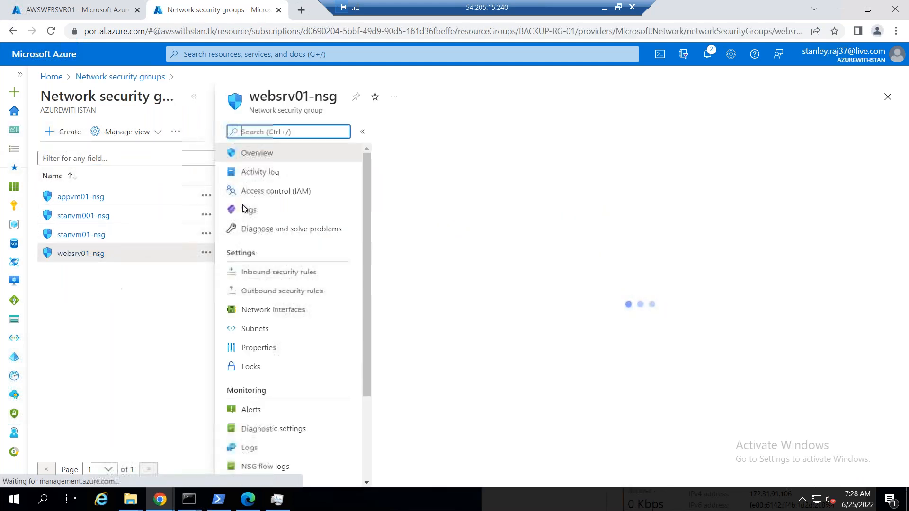
{"action": "left_click", "coordinate": [193, 97]}
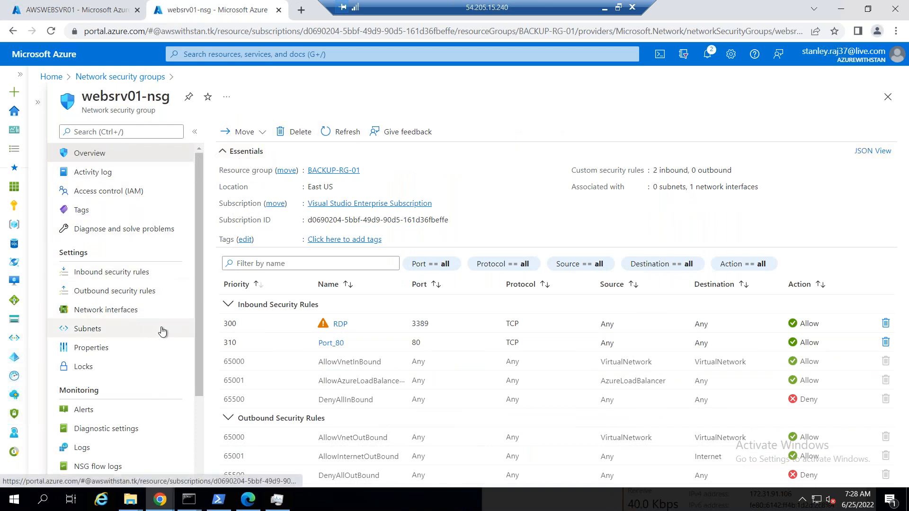
Associate the network interface nic-AWSWEBSVR01-00 with the websrv01-nsg network security group
{"action": "left_click", "coordinate": [142, 311]}
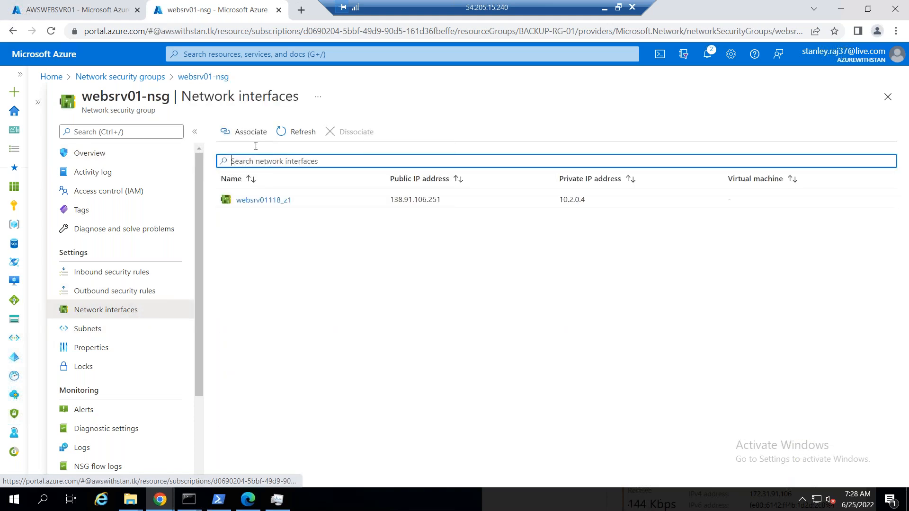
{"action": "left_click", "coordinate": [251, 134]}
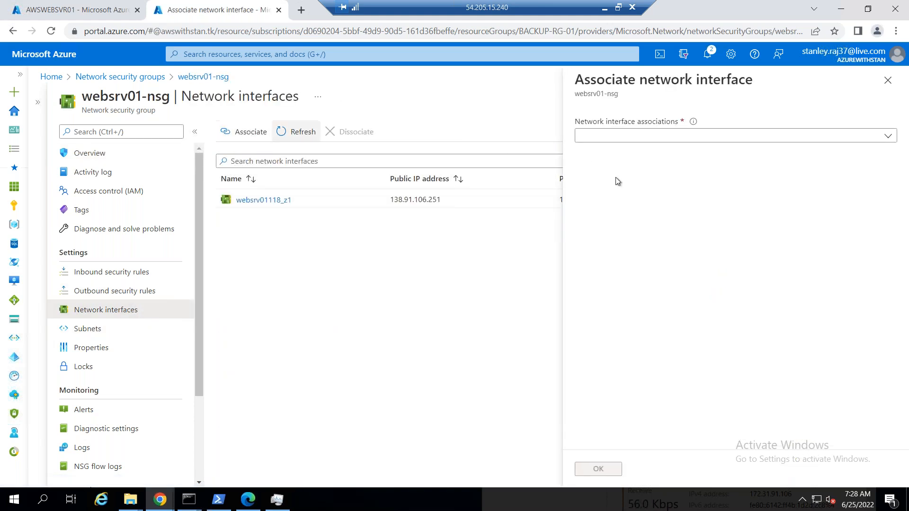
{"action": "left_click", "coordinate": [651, 136]}
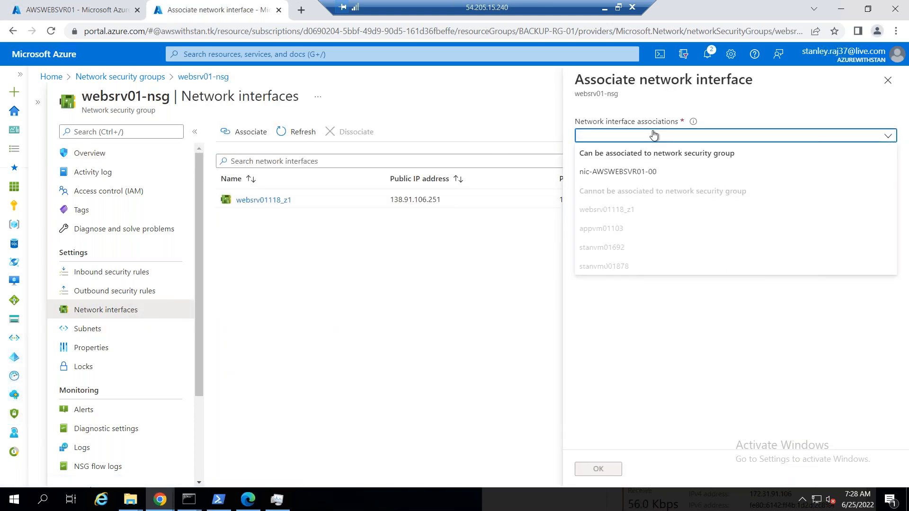
{"action": "left_click", "coordinate": [636, 176]}
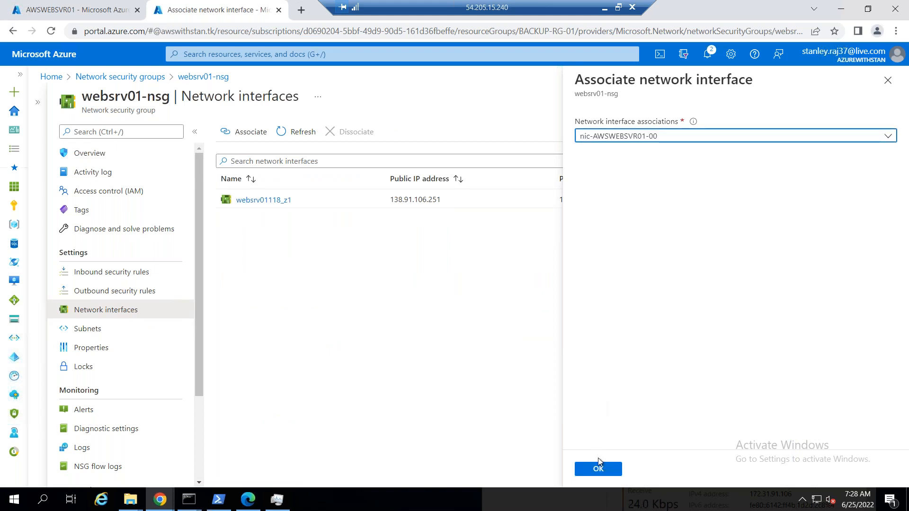
{"action": "left_click", "coordinate": [601, 470]}
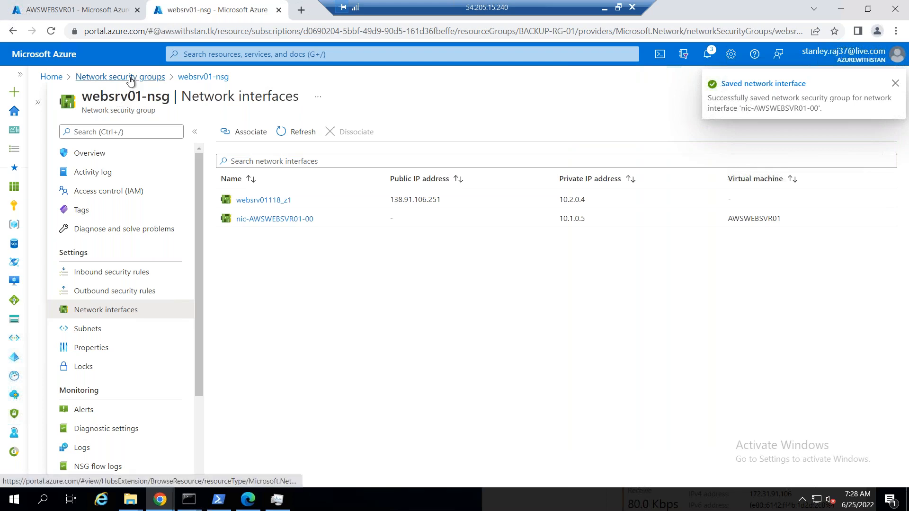
Check AWSWEBSVR01's overview for a public IP, search the portal for "public" and open the public IP address test-pip-1
{"action": "left_click", "coordinate": [52, 77]}
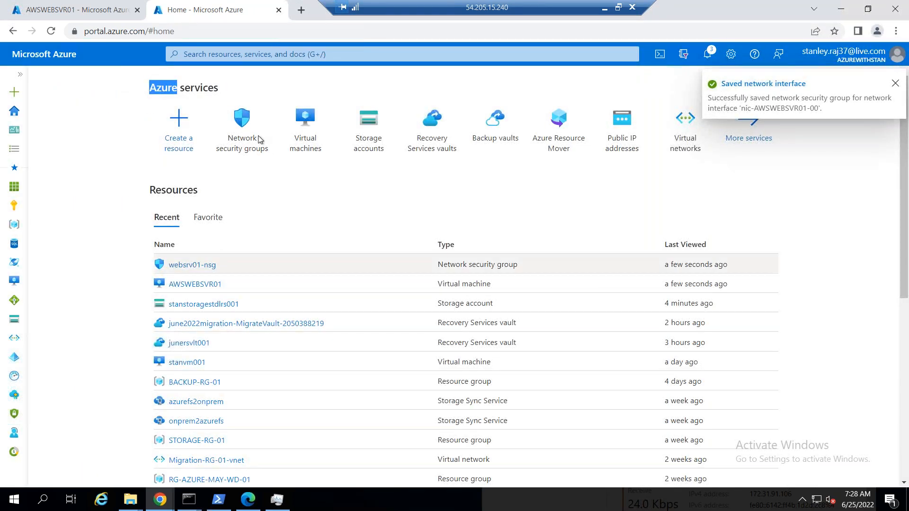
{"action": "left_click", "coordinate": [204, 284]}
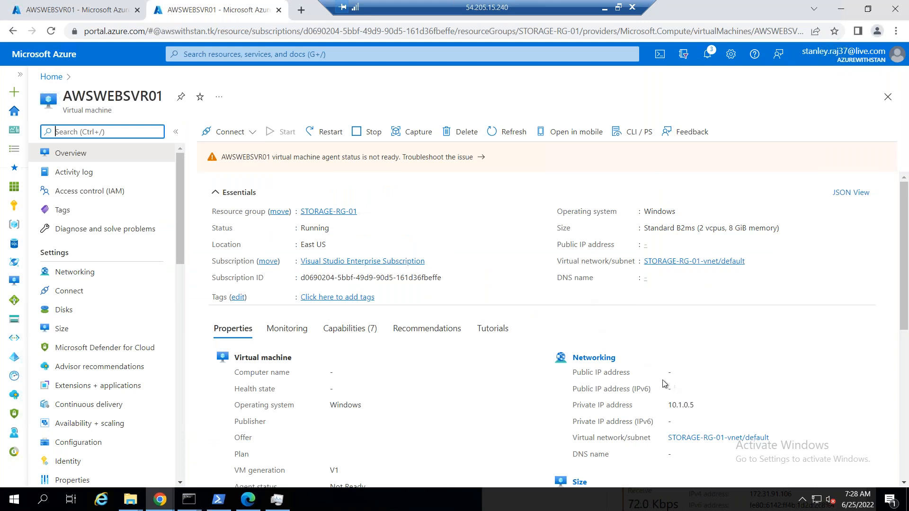
{"action": "left_click", "coordinate": [238, 56]}
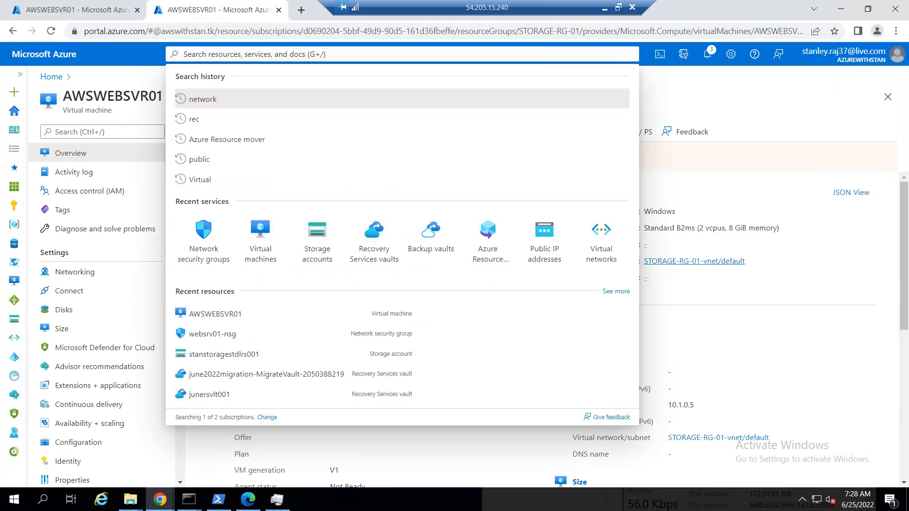
{"action": "type", "text": "public"}
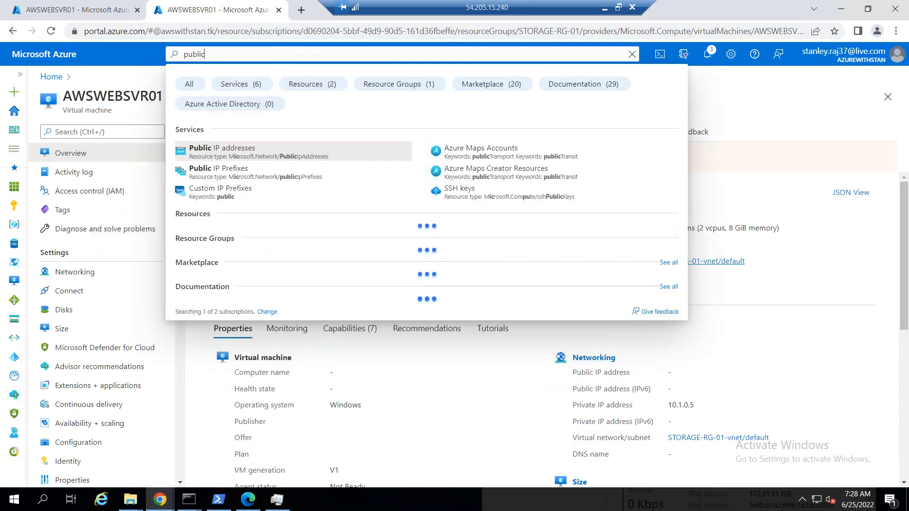
{"action": "left_click", "coordinate": [216, 150]}
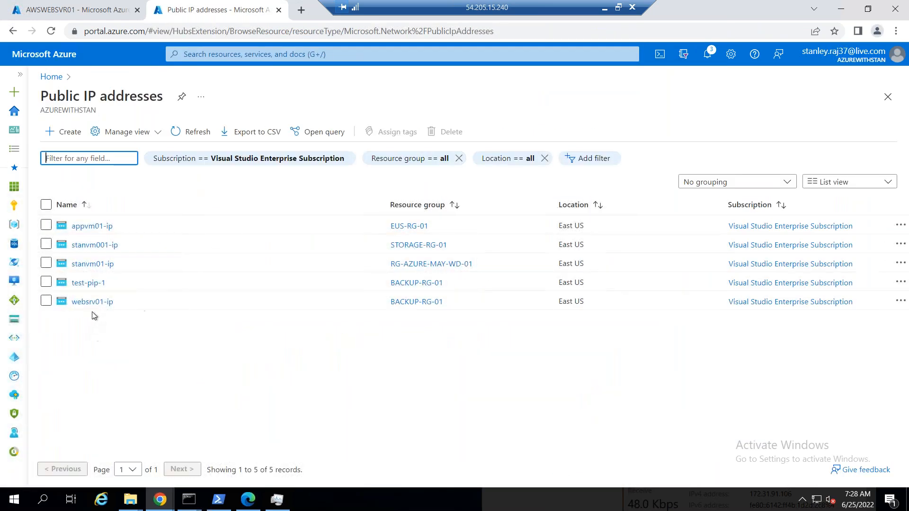
{"action": "left_click", "coordinate": [89, 283]}
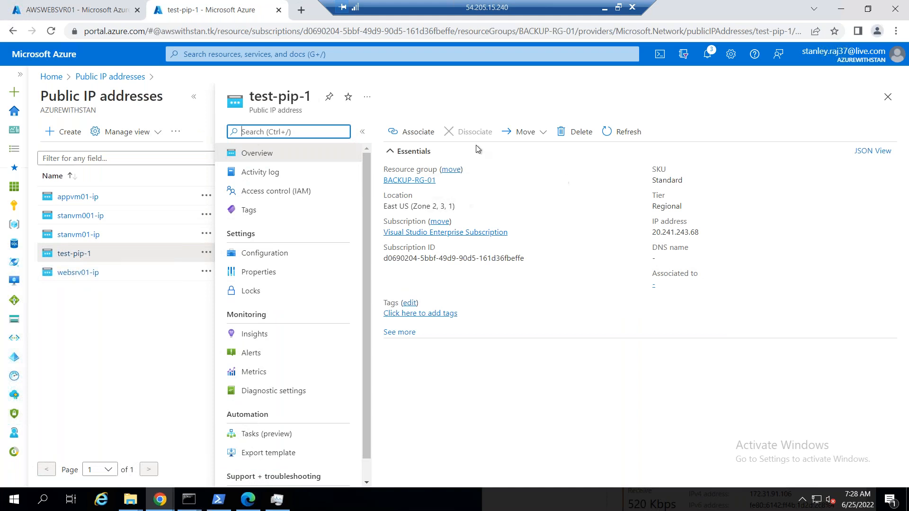
Associate public IP address test-pip-1 with the network interface nic-AWSWEBSVR01-00 in resource group STORAGE-RG-01
{"action": "left_click", "coordinate": [400, 133]}
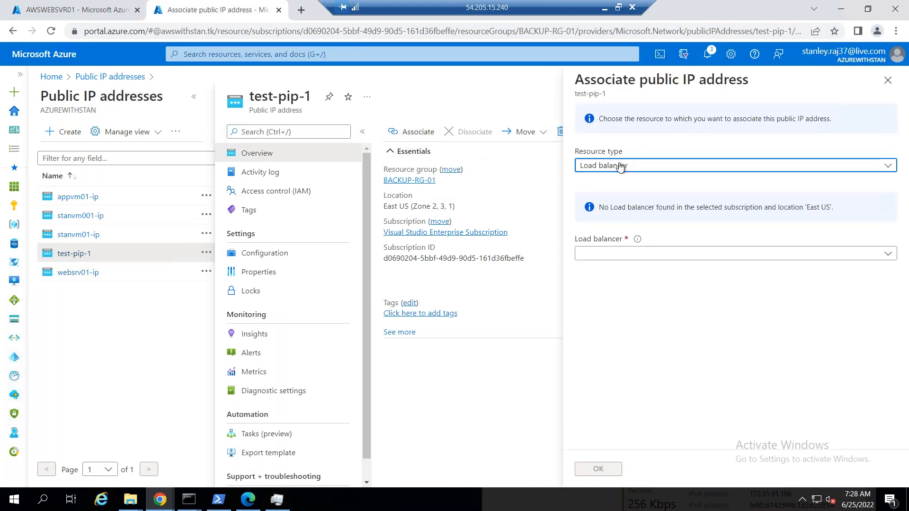
{"action": "left_click", "coordinate": [619, 166]}
{"action": "left_click", "coordinate": [622, 201]}
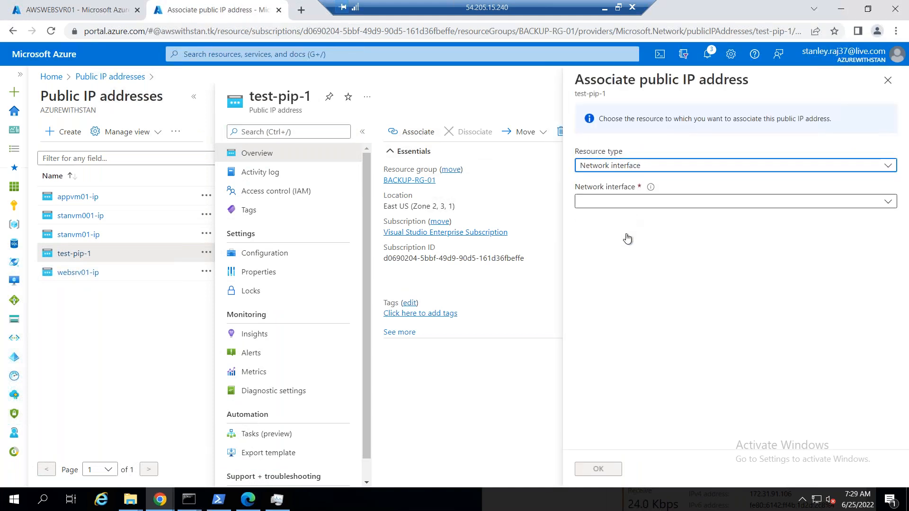
{"action": "left_click", "coordinate": [620, 202]}
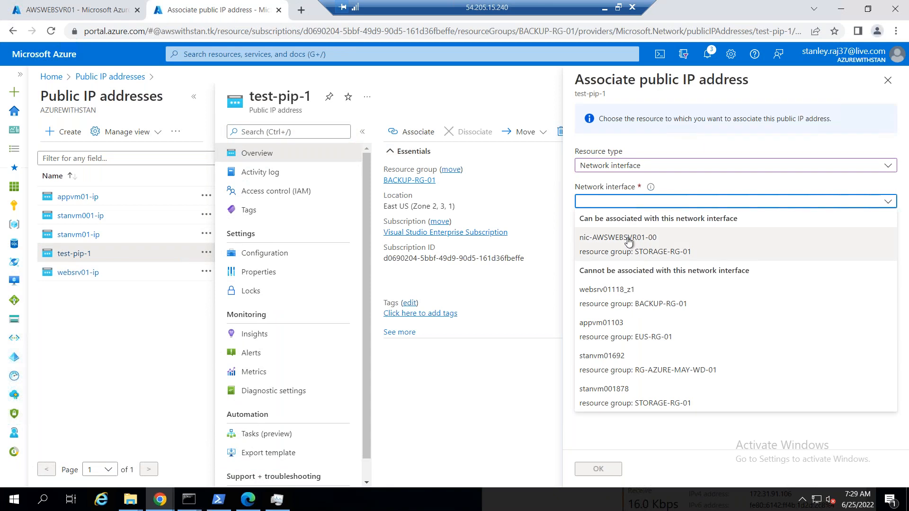
{"action": "left_click", "coordinate": [628, 242]}
{"action": "left_click", "coordinate": [606, 468]}
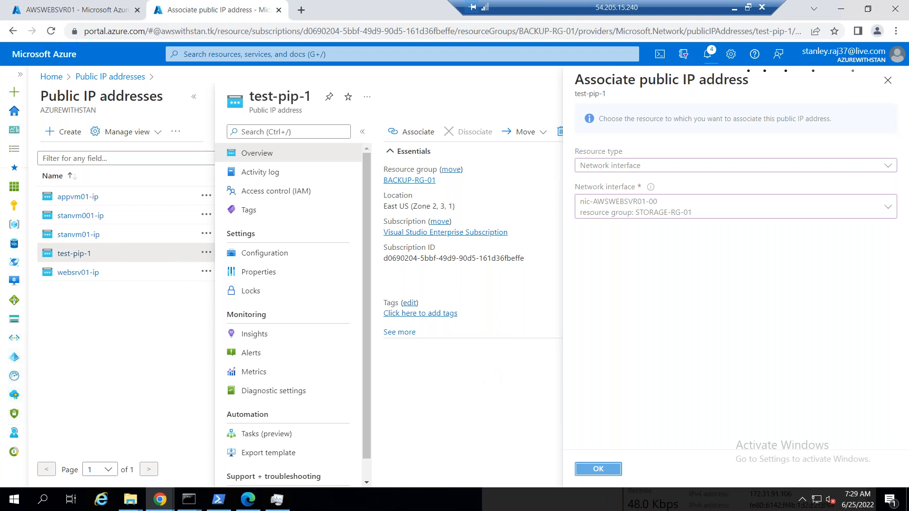
Check the replicated item's page, duplicate the public IP association page and return to the original
{"action": "left_click", "coordinate": [46, 13]}
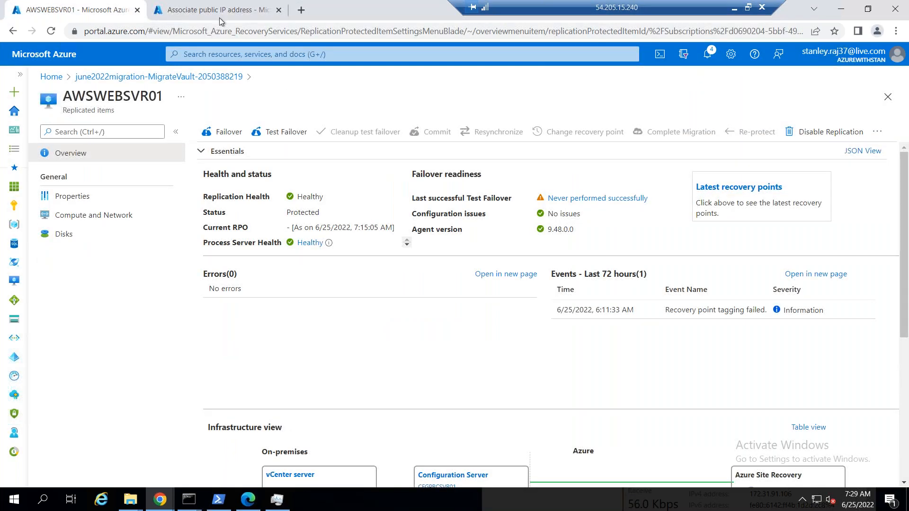
{"action": "left_click", "coordinate": [205, 11]}
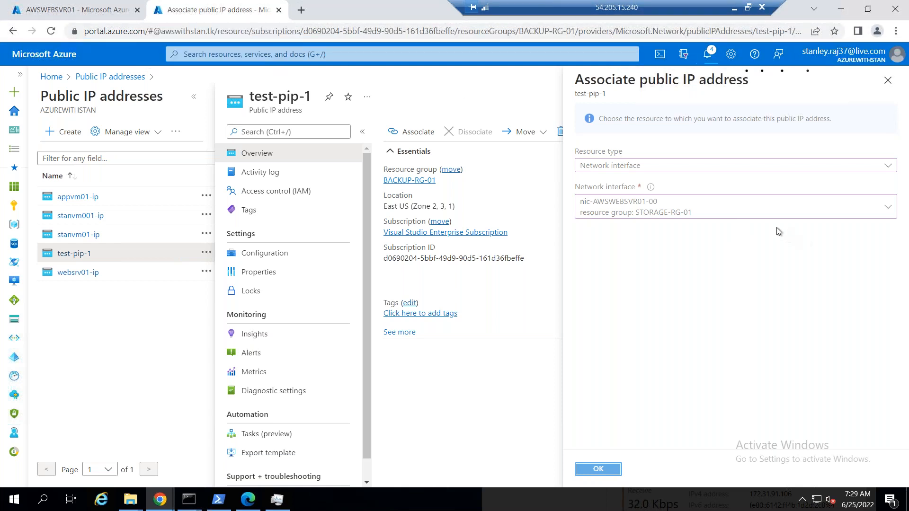
{"action": "right_click", "coordinate": [220, 13]}
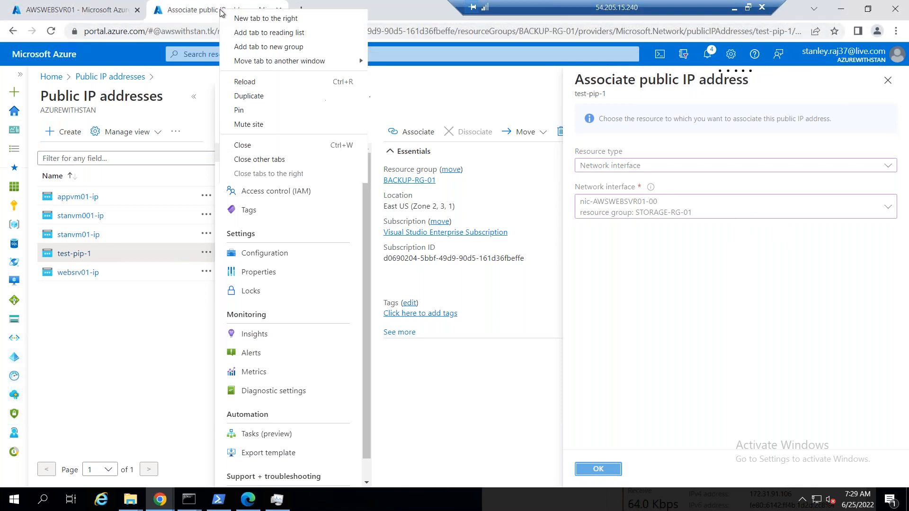
{"action": "left_click", "coordinate": [266, 96]}
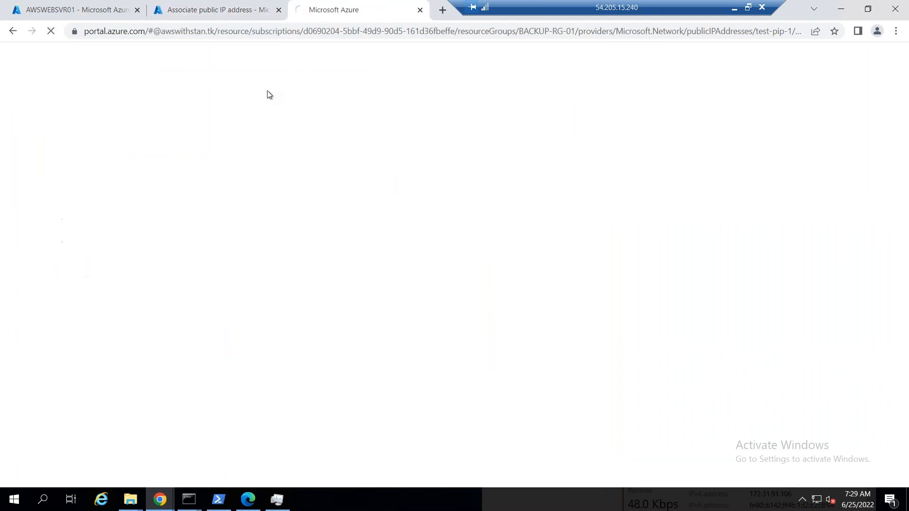
{"action": "left_click", "coordinate": [238, 6]}
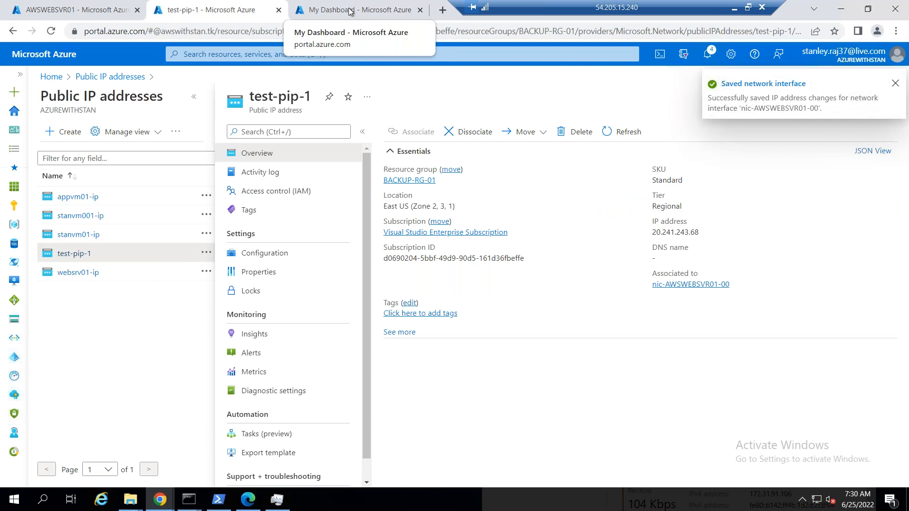
Close the test-pip-1 details and open AWSWEBSVR01 from the virtual machines list
{"action": "left_click", "coordinate": [896, 84]}
{"action": "left_click", "coordinate": [888, 97]}
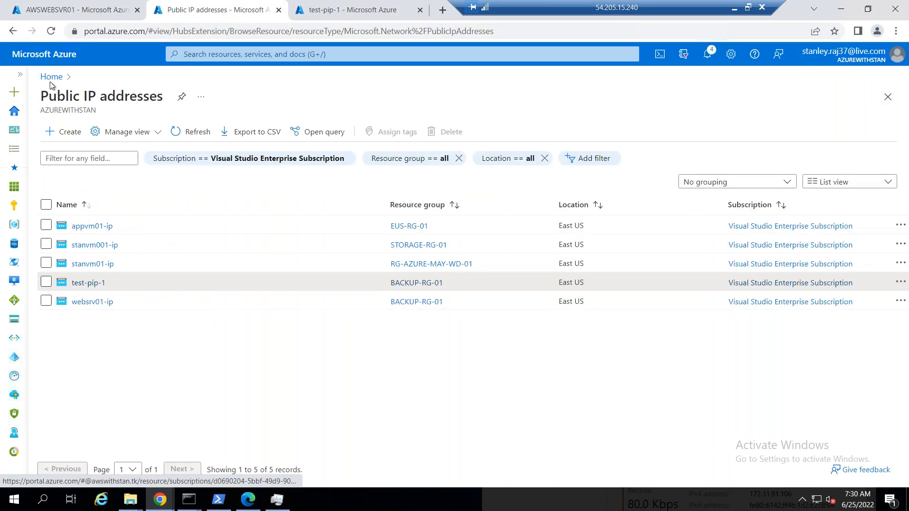
{"action": "left_click", "coordinate": [51, 77]}
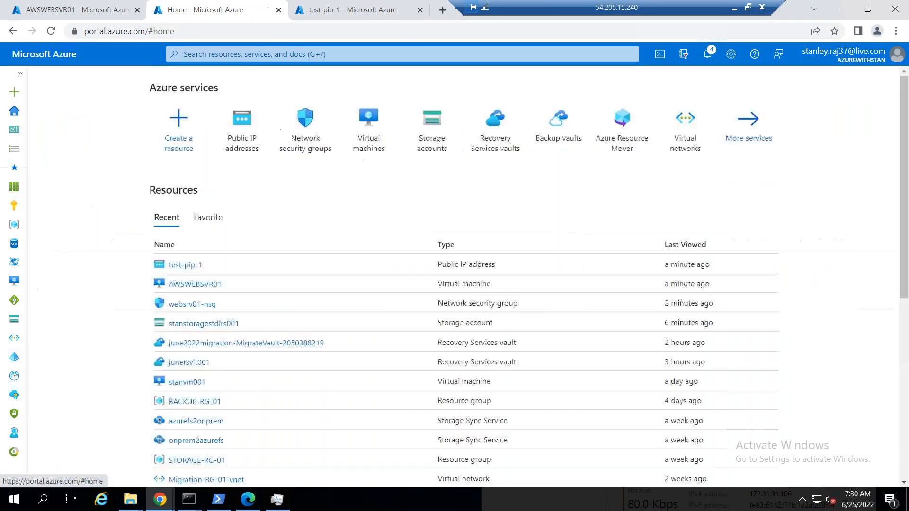
{"action": "left_click", "coordinate": [377, 145]}
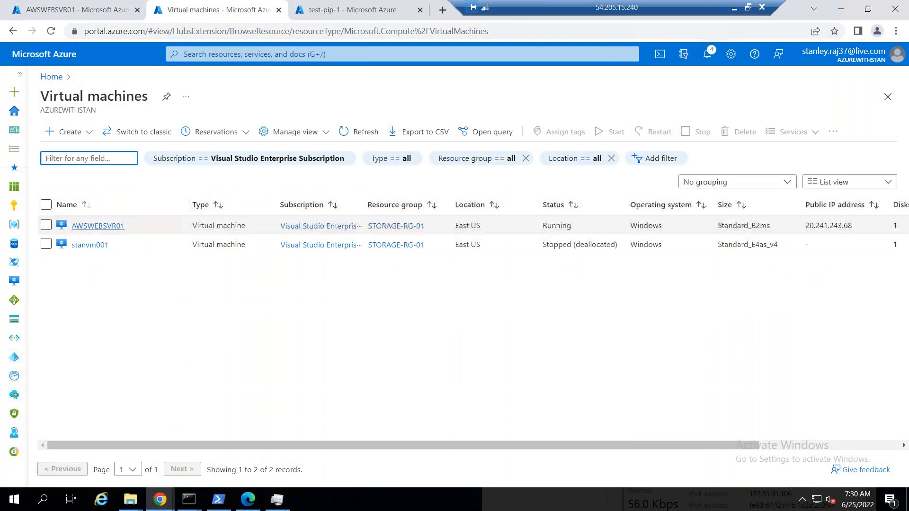
{"action": "left_click", "coordinate": [98, 225]}
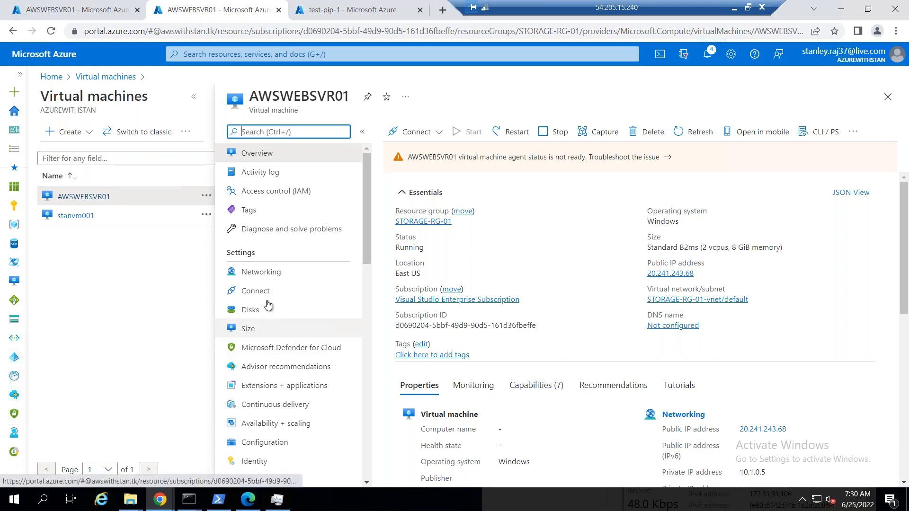
Examine AWSWEBSVR01's Networking settings, its IP configuration choices and the recent portal notifications
{"action": "left_click", "coordinate": [265, 272]}
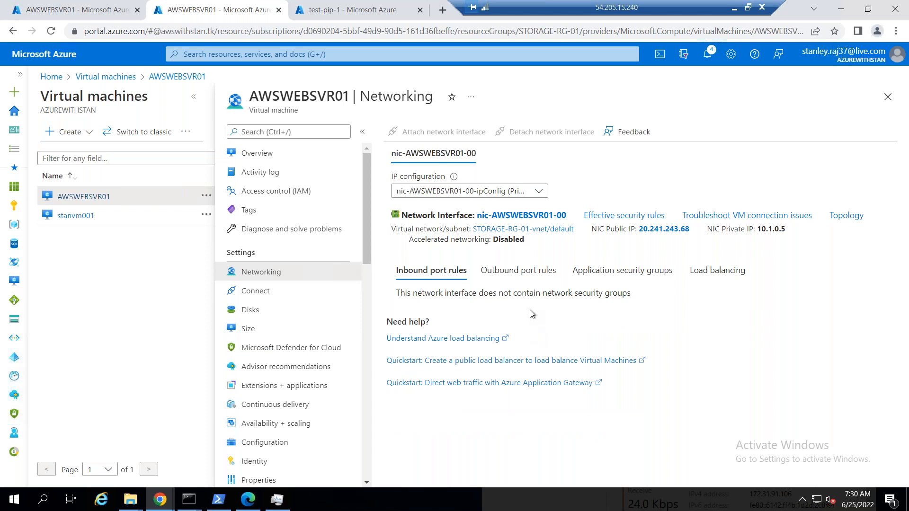
{"action": "left_click", "coordinate": [544, 191]}
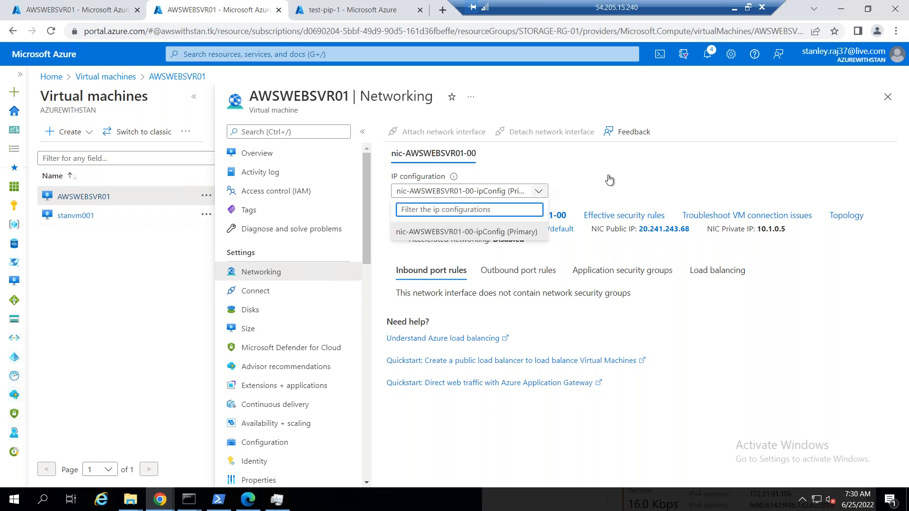
{"action": "key", "text": "Escape"}
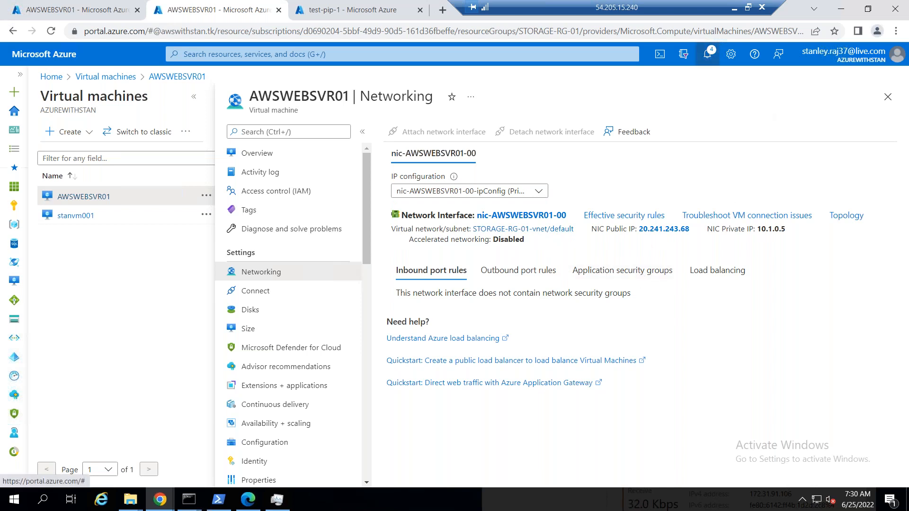
{"action": "left_click", "coordinate": [707, 54]}
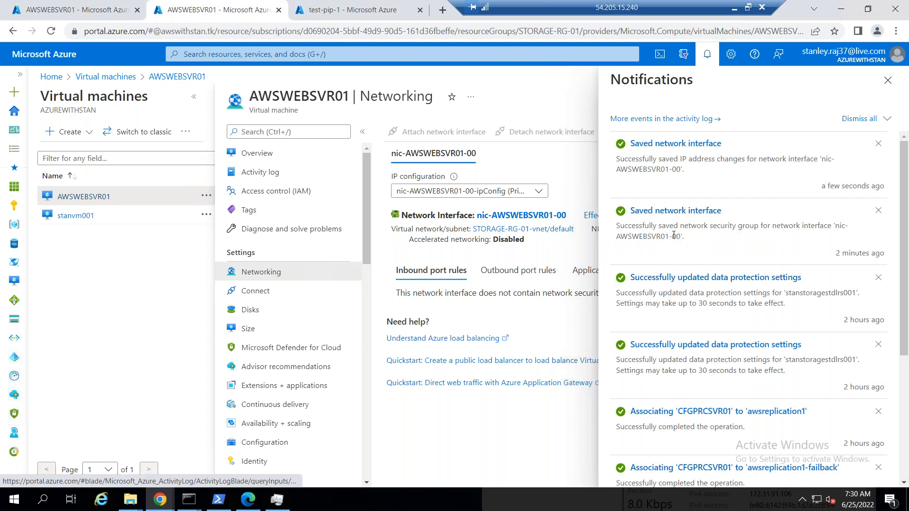
{"action": "left_click", "coordinate": [887, 80]}
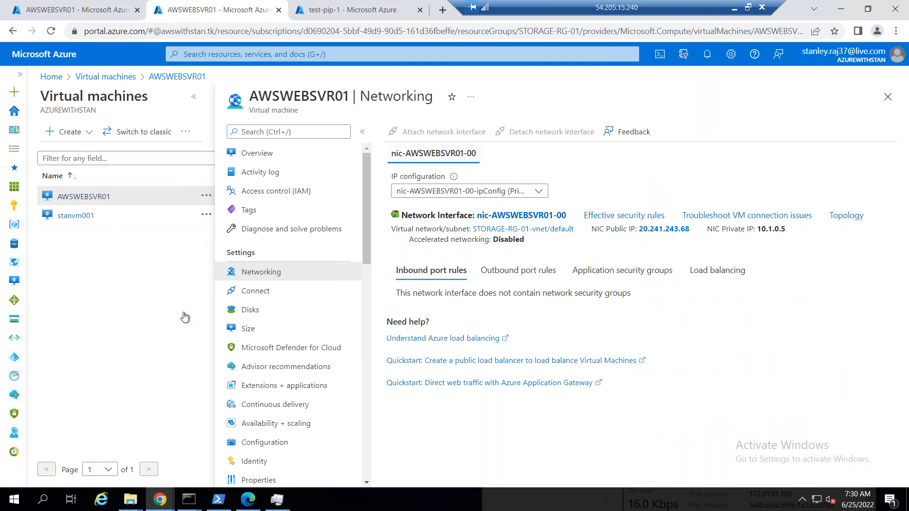
Review AWSWEBSVR01's RDP connection settings and overview, and recheck its Networking settings for a network security group
{"action": "left_click", "coordinate": [257, 290]}
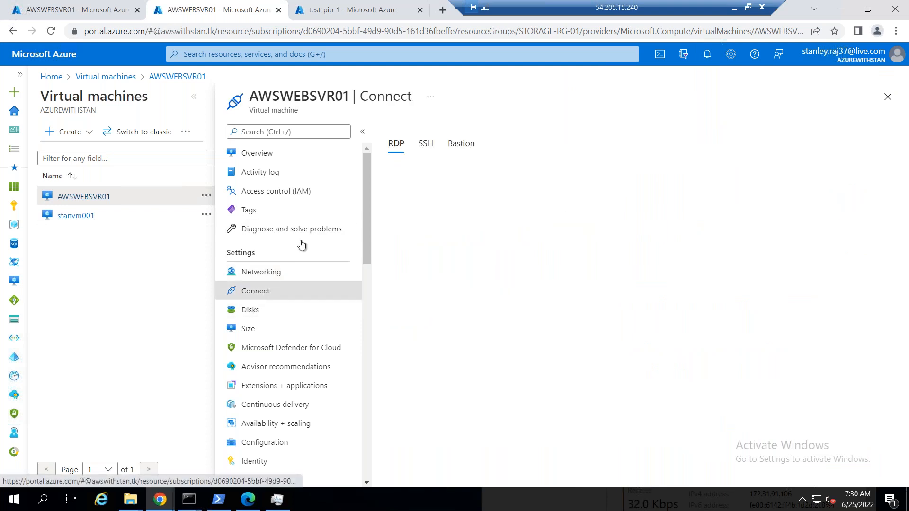
{"action": "left_click", "coordinate": [284, 154]}
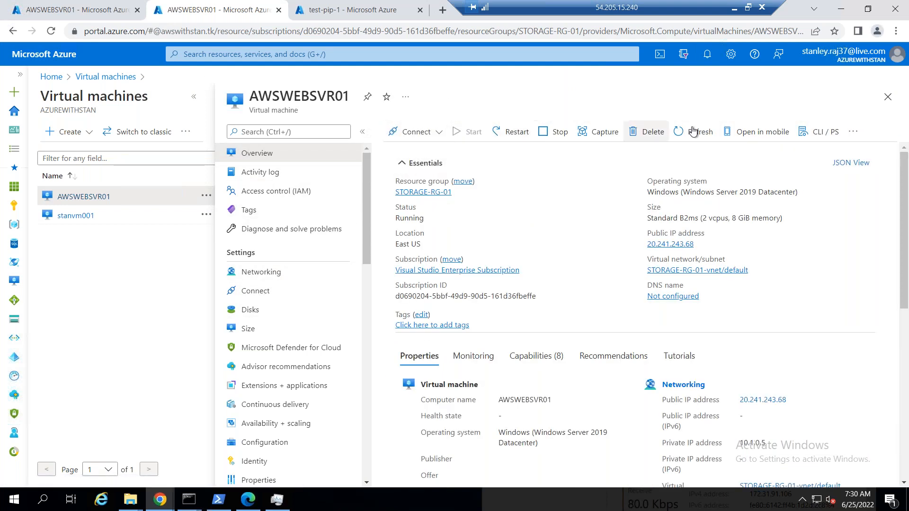
{"action": "left_click", "coordinate": [274, 278]}
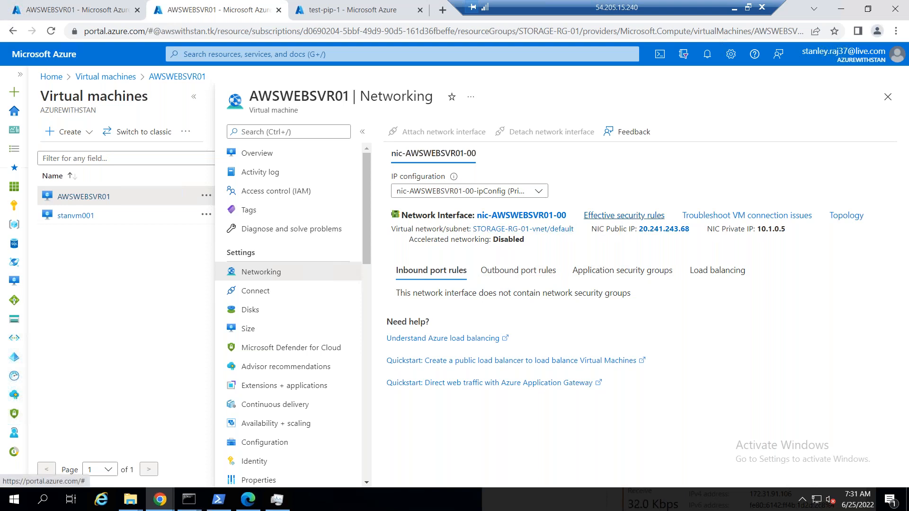
Associate the websrv01-nsg network security group with the network interface nic-AWSWEBSVR01-00 and save it
{"action": "left_click", "coordinate": [632, 215]}
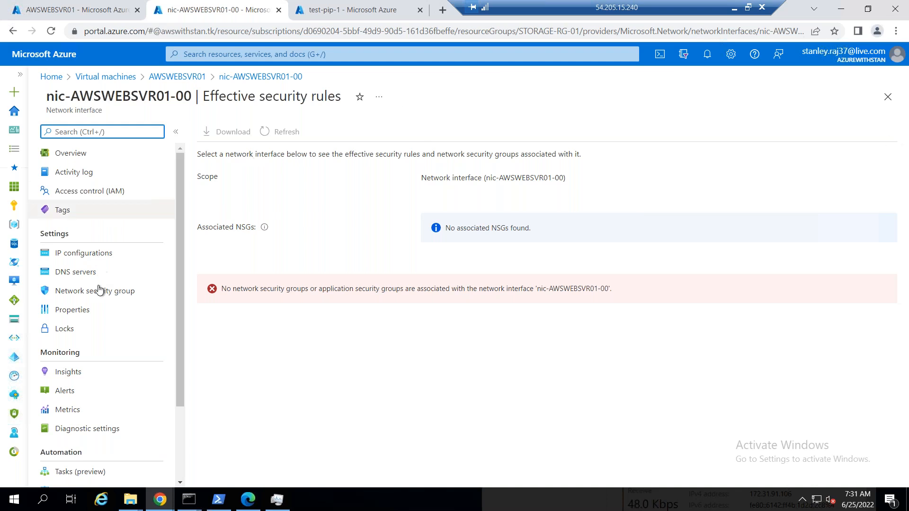
{"action": "left_click", "coordinate": [133, 298]}
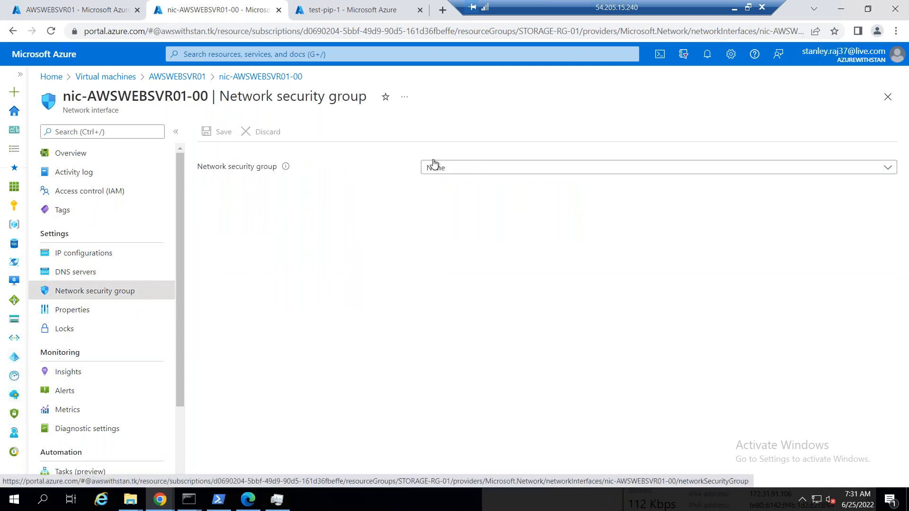
{"action": "left_click", "coordinate": [467, 168]}
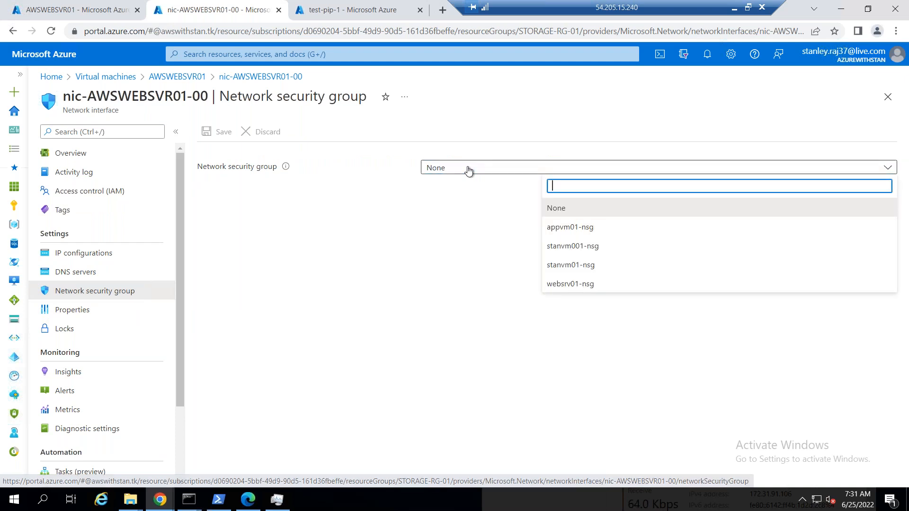
{"action": "left_click", "coordinate": [575, 284]}
{"action": "left_click", "coordinate": [223, 133]}
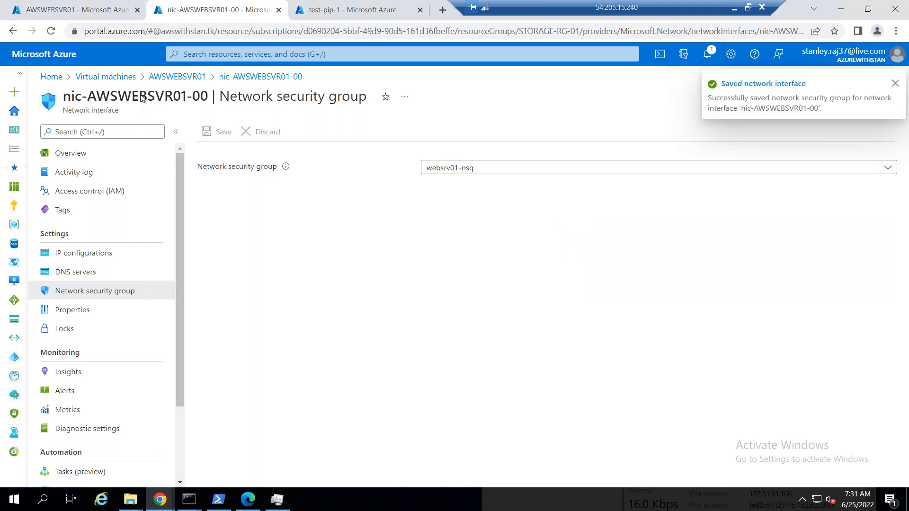
Return to AWSWEBSVR01 and review its inbound port rules and overview
{"action": "left_click", "coordinate": [251, 76]}
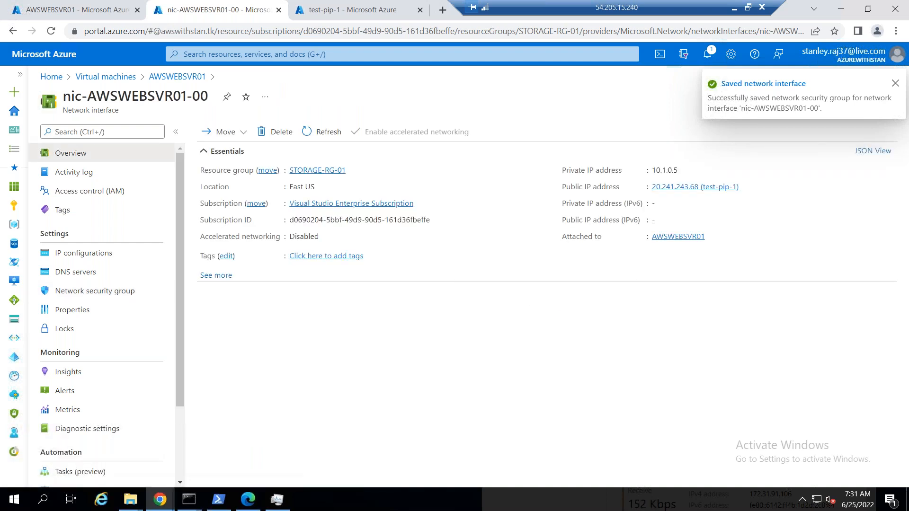
{"action": "left_click", "coordinate": [177, 76]}
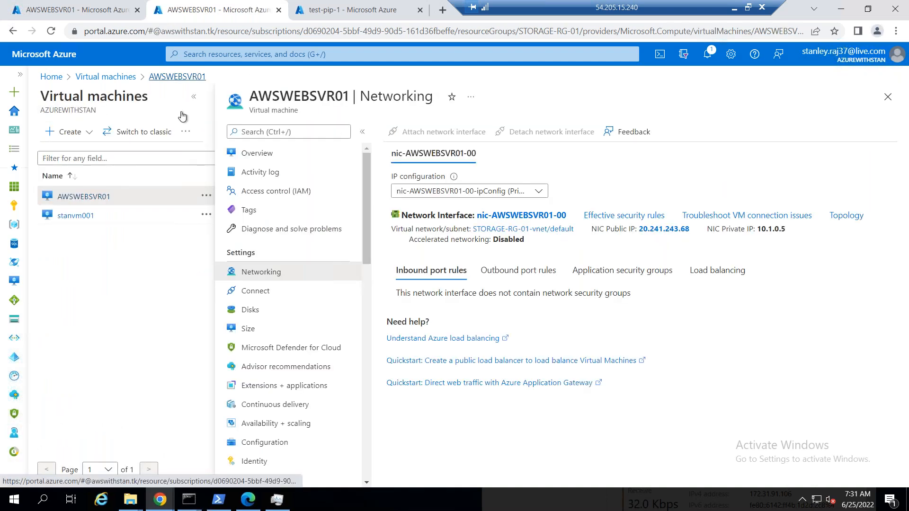
{"action": "left_click", "coordinate": [300, 152]}
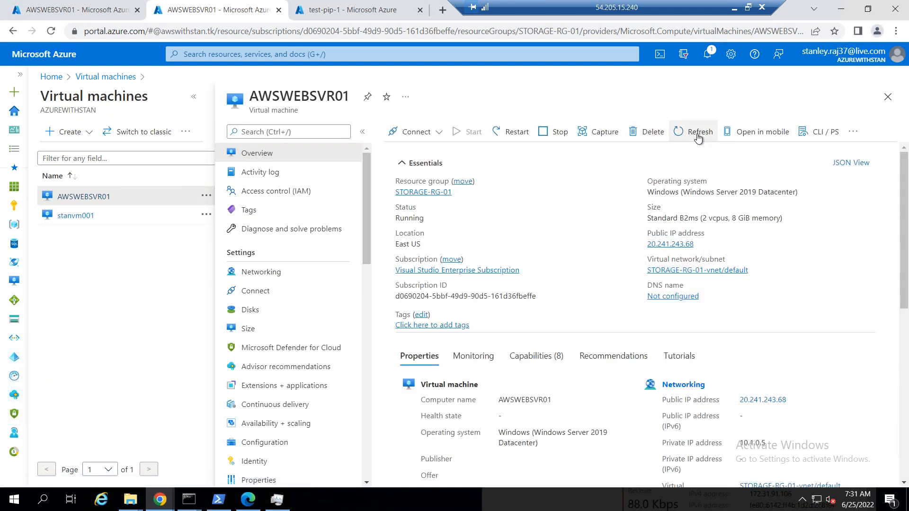
{"action": "left_click", "coordinate": [279, 272]}
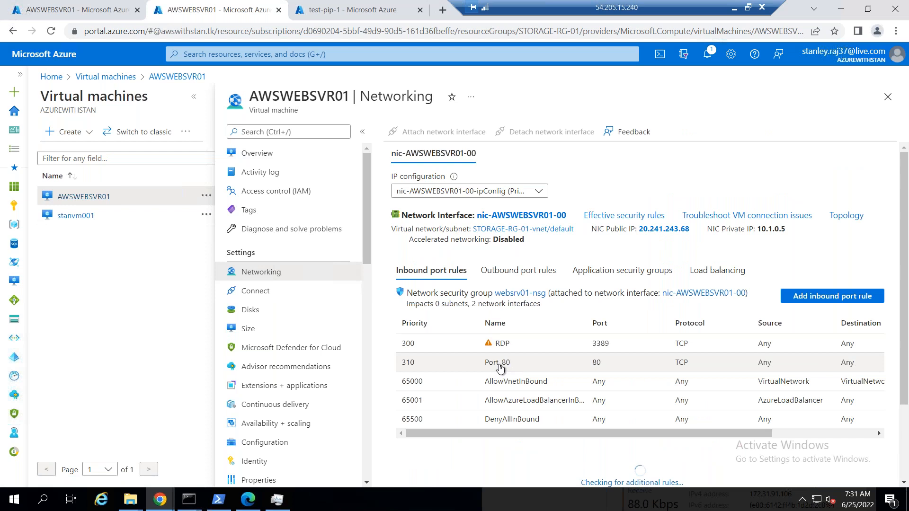
{"action": "left_click", "coordinate": [274, 153]}
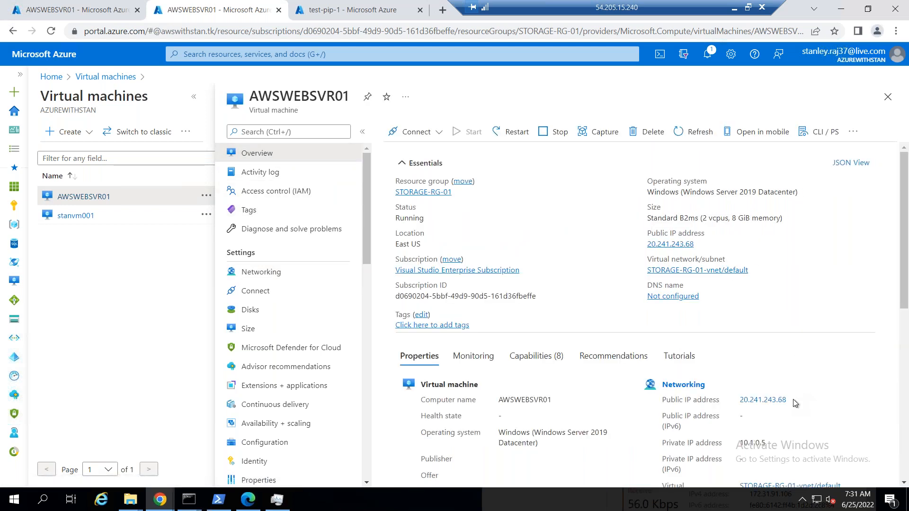
Copy AWSWEBSVR01's public IP address and load 20.241.243.68 in a new browser page
{"action": "double_click", "coordinate": [740, 399]}
{"action": "key", "text": "ctrl+c"}
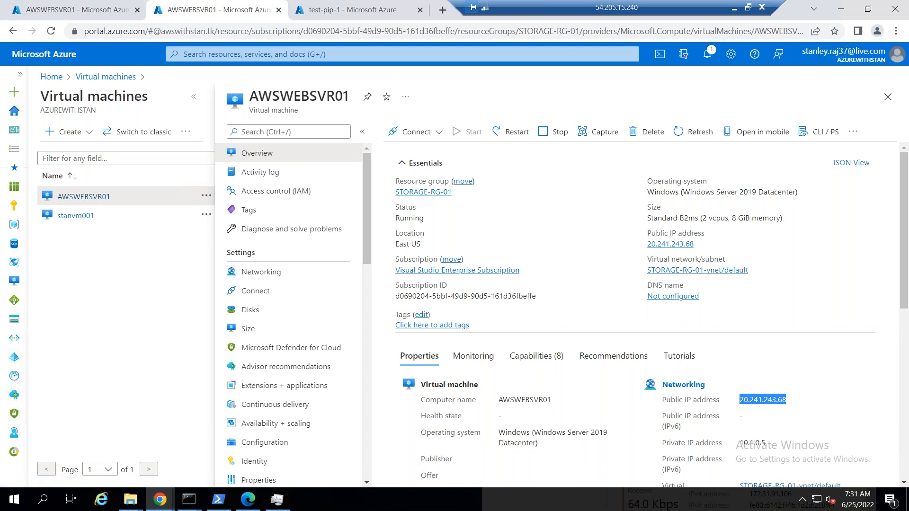
{"action": "left_click_drag", "start_coordinate": [515, 9], "coordinate": [638, 7]}
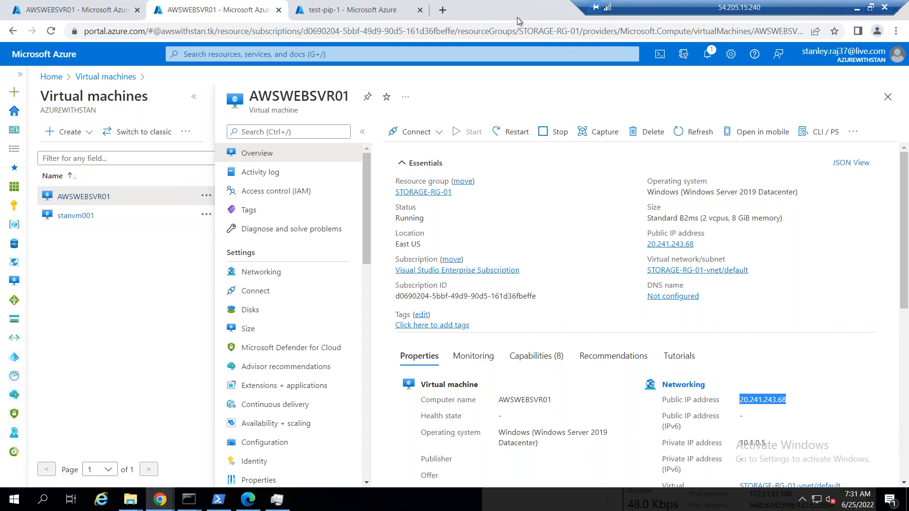
{"action": "left_click", "coordinate": [443, 10]}
{"action": "key", "text": "ctrl+v"}
{"action": "key", "text": "Return"}
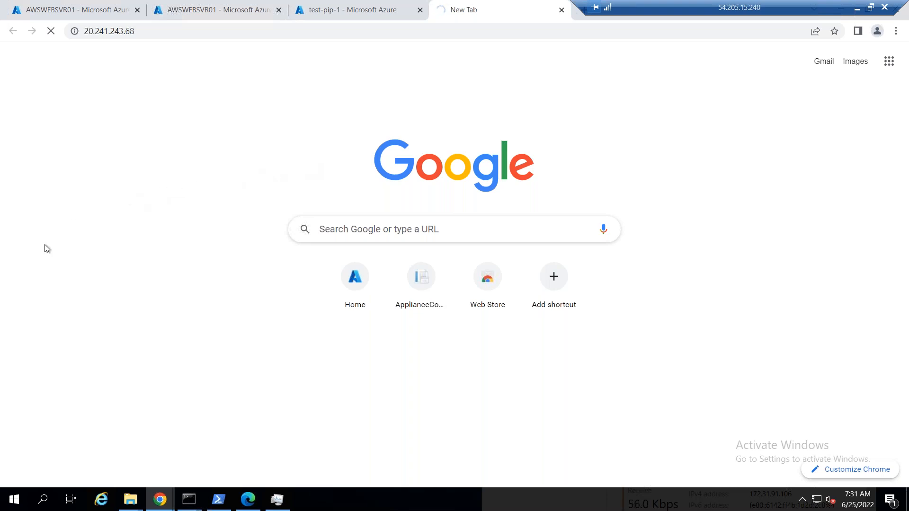
Launch the Remote Desktop Connection client by running mstsc
{"action": "right_click", "coordinate": [14, 500]}
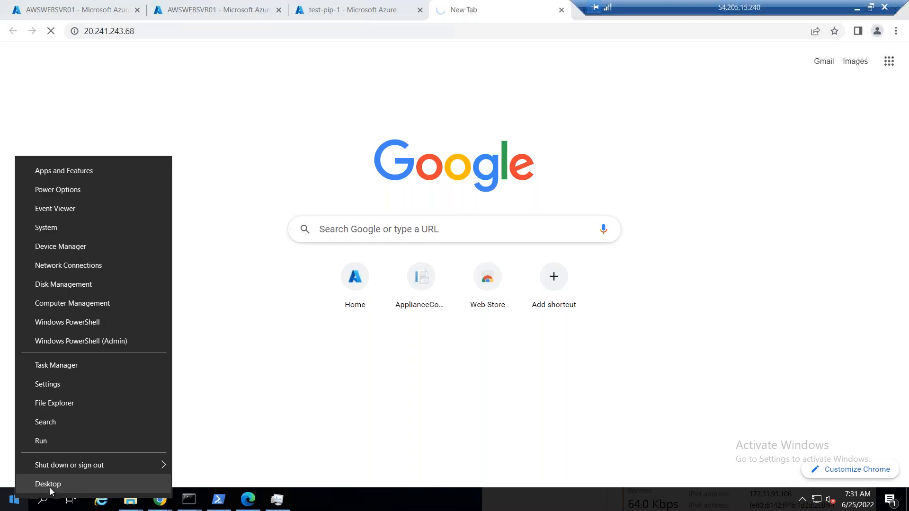
{"action": "left_click", "coordinate": [83, 441]}
{"action": "type", "text": "mstsc"}
{"action": "key", "text": "Return"}
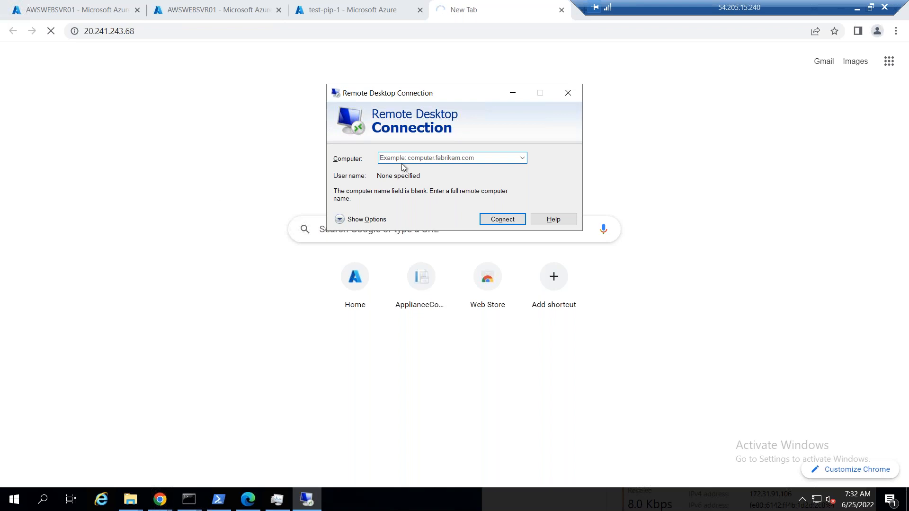
Copy AWSWEBSVR01's public IP 20.241.243.68 as the remote computer and try to connect to it
{"action": "left_click", "coordinate": [459, 158]}
{"action": "key", "text": "ctrl+v"}
{"action": "left_click", "coordinate": [87, 14]}
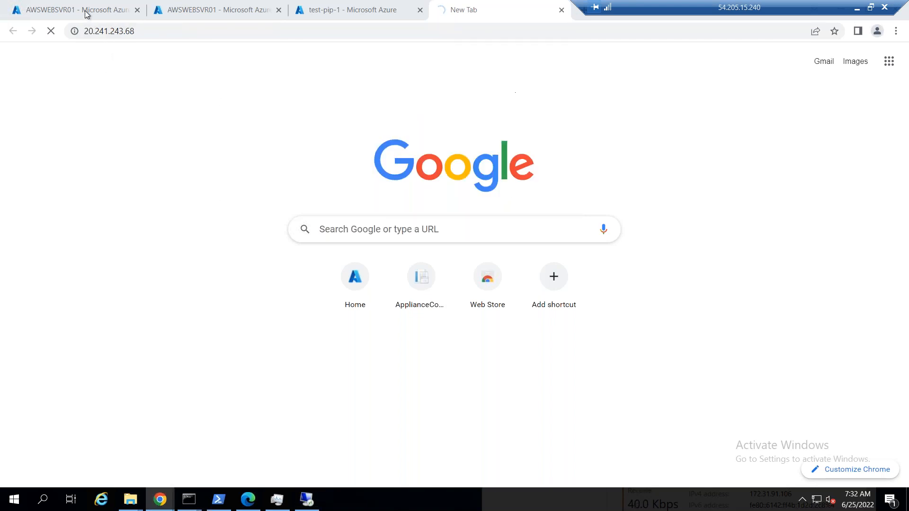
{"action": "left_click", "coordinate": [216, 12]}
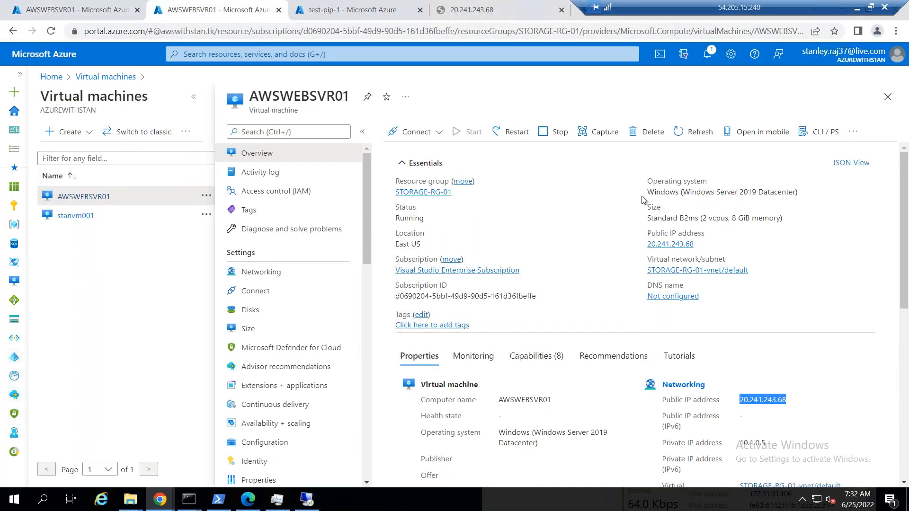
{"action": "left_click_drag", "start_coordinate": [696, 244], "coordinate": [643, 245]}
{"action": "key", "text": "ctrl+c"}
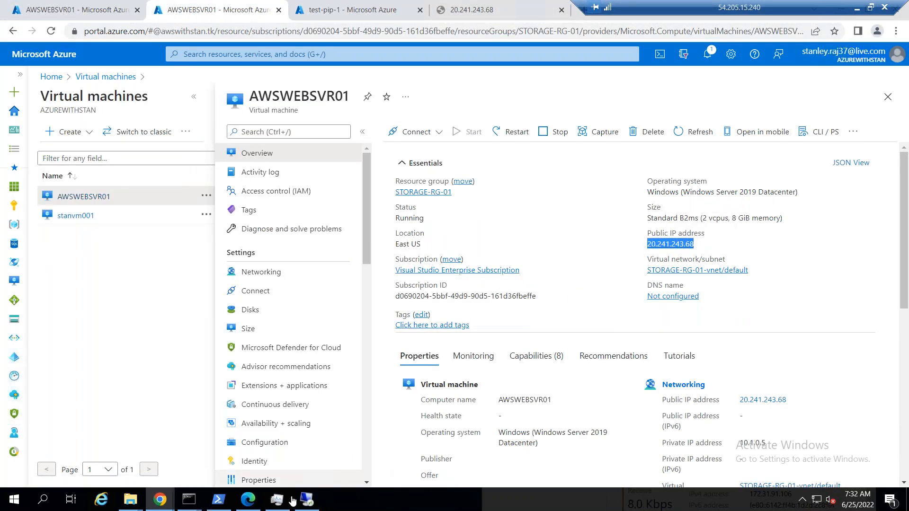
{"action": "left_click", "coordinate": [307, 500]}
{"action": "key", "text": "ctrl+v"}
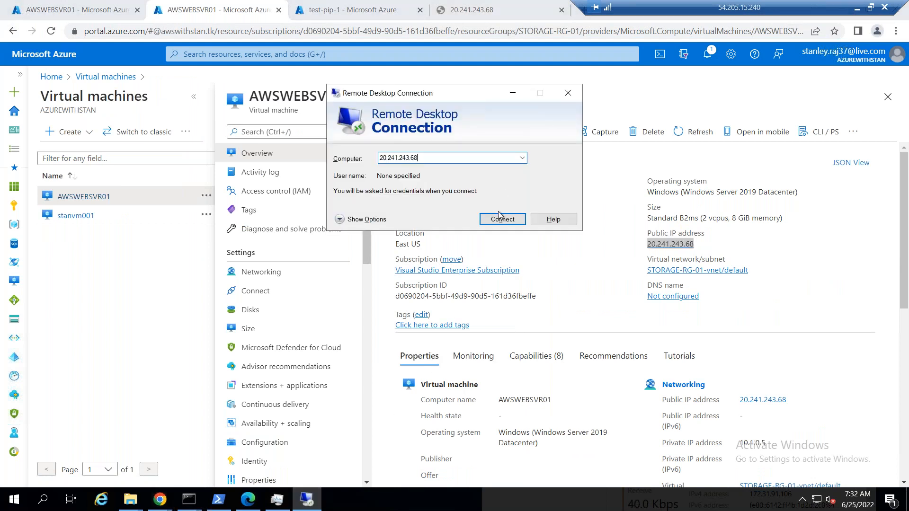
{"action": "left_click", "coordinate": [501, 219]}
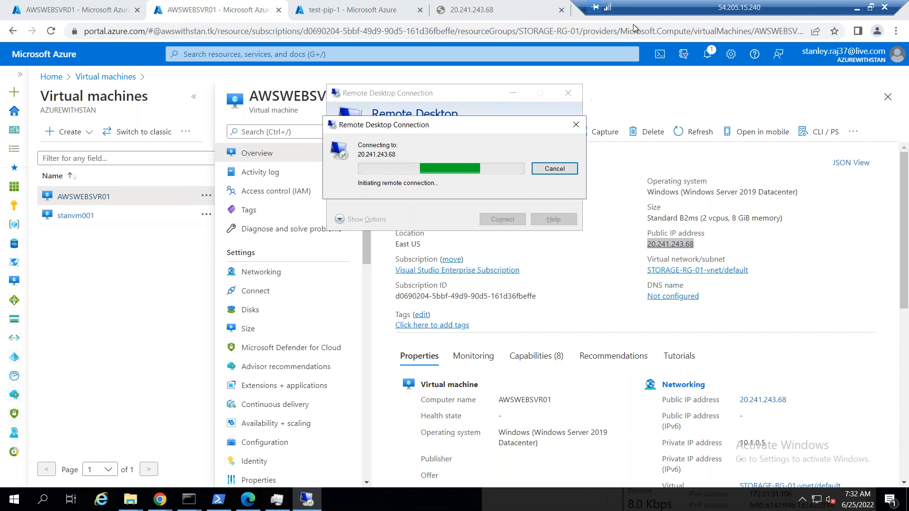
Check the web page at 20.241.243.68 and reload it
{"action": "left_click_drag", "start_coordinate": [609, 4], "coordinate": [272, 4]}
{"action": "left_click_drag", "start_coordinate": [410, 5], "coordinate": [240, 6]}
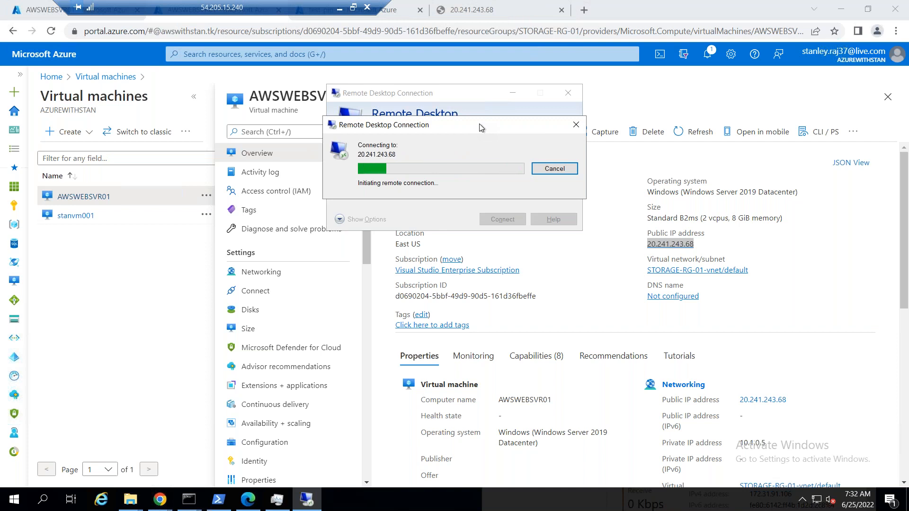
{"action": "left_click", "coordinate": [502, 11]}
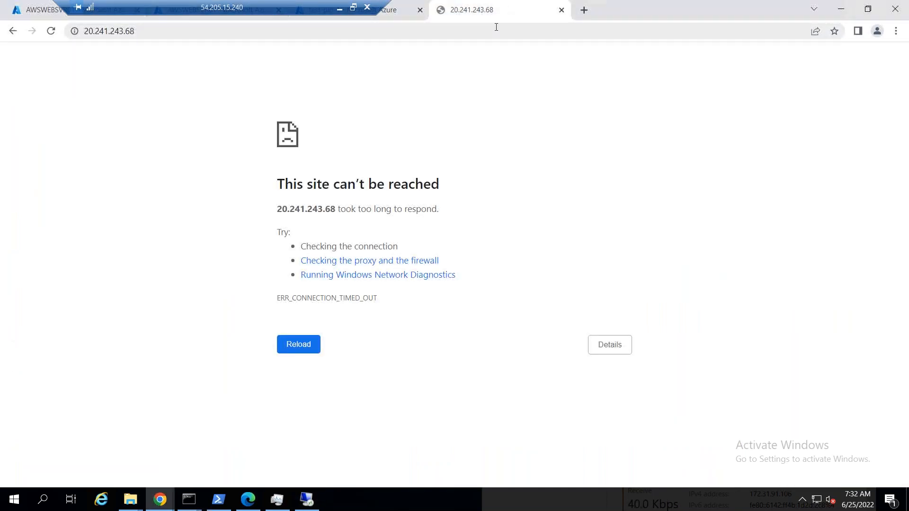
{"action": "left_click", "coordinate": [496, 27]}
{"action": "left_click_drag", "start_coordinate": [166, 5], "coordinate": [555, 4]}
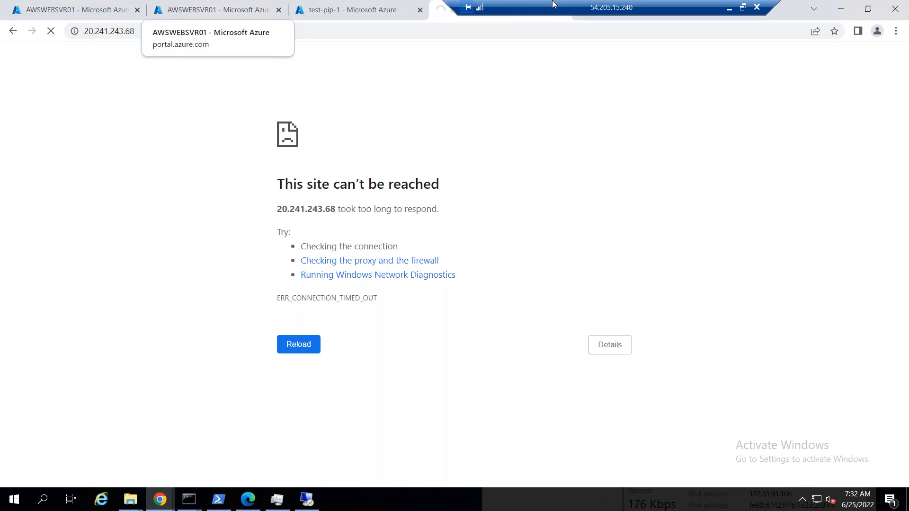
Recheck AWSWEBSVR01's inbound port rules for RDP and port 80, and return to its overview
{"action": "left_click", "coordinate": [96, 13]}
{"action": "left_click", "coordinate": [190, 13]}
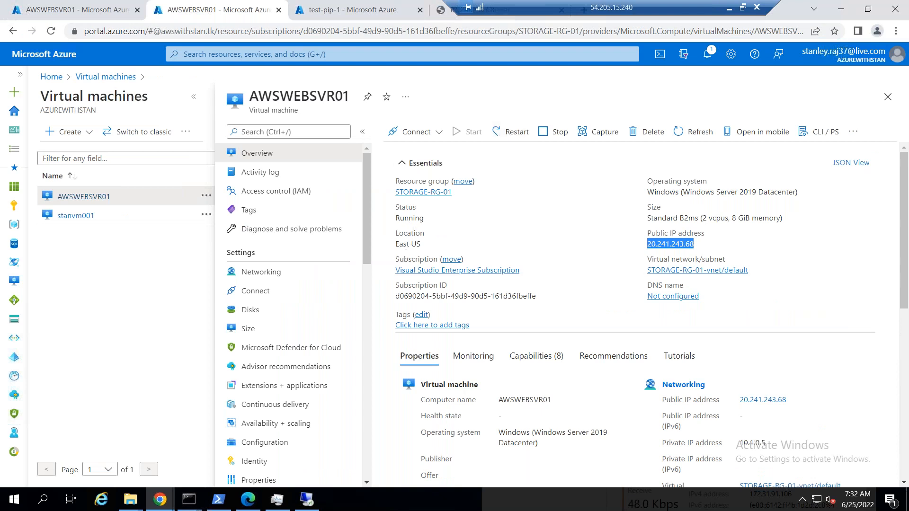
{"action": "left_click", "coordinate": [298, 279]}
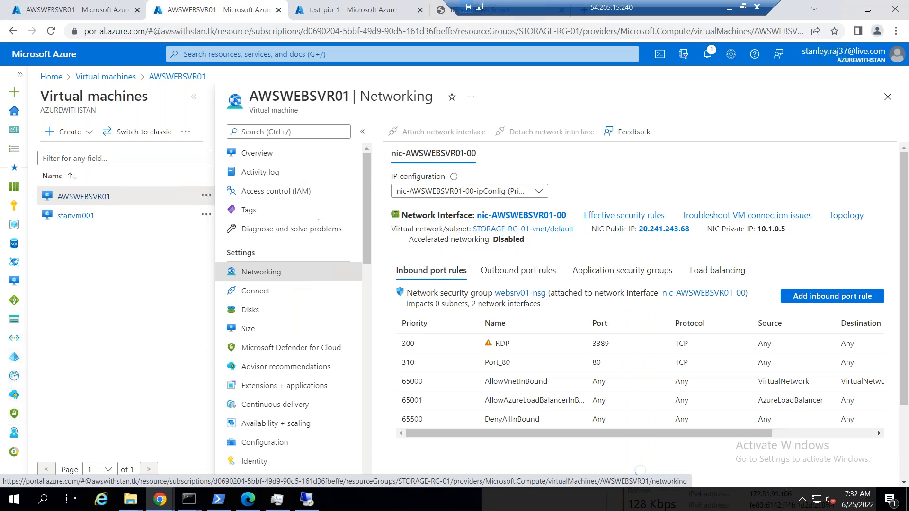
{"action": "left_click", "coordinate": [295, 152]}
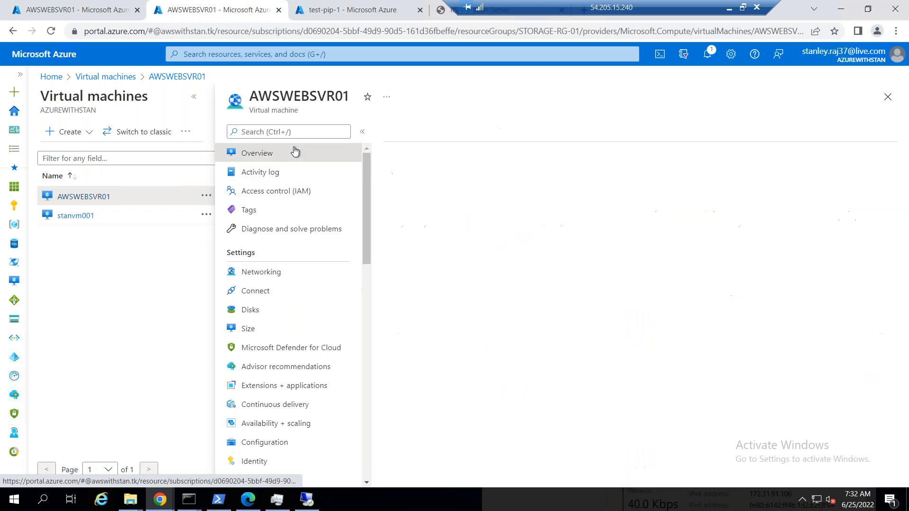
View the web page at 20.241.243.68 and compare its address with AWSWEBSVR01's public IP
{"action": "left_click_drag", "start_coordinate": [611, 7], "coordinate": [239, 7]}
{"action": "left_click", "coordinate": [471, 14]}
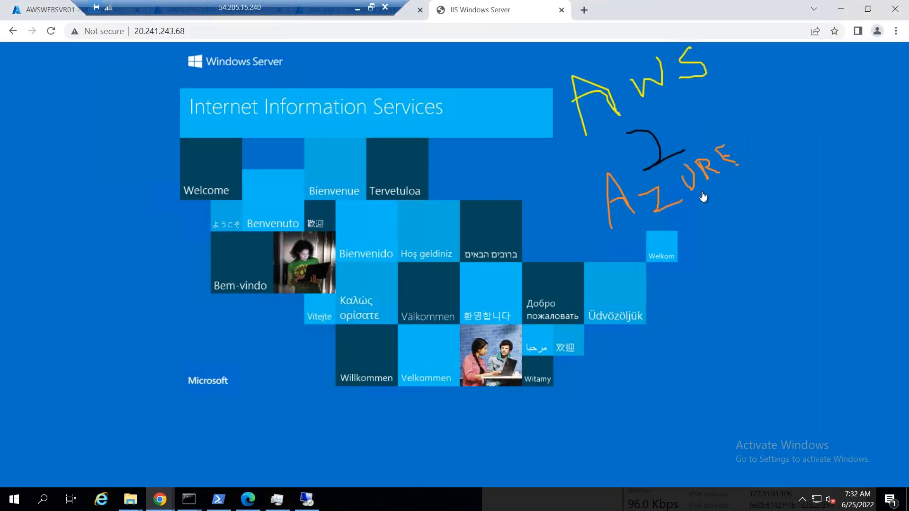
{"action": "left_click_drag", "start_coordinate": [237, 4], "coordinate": [500, 4]}
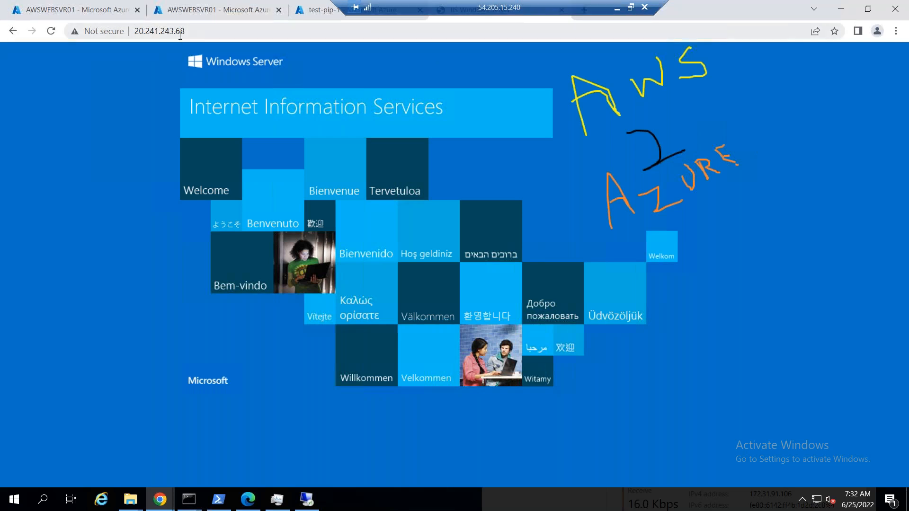
{"action": "left_click", "coordinate": [191, 11]}
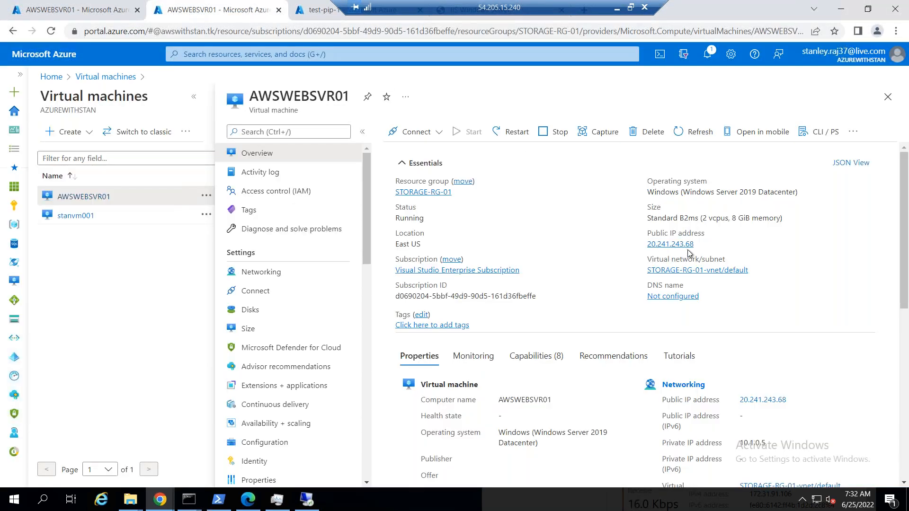
{"action": "left_click_drag", "start_coordinate": [501, 5], "coordinate": [252, 5]}
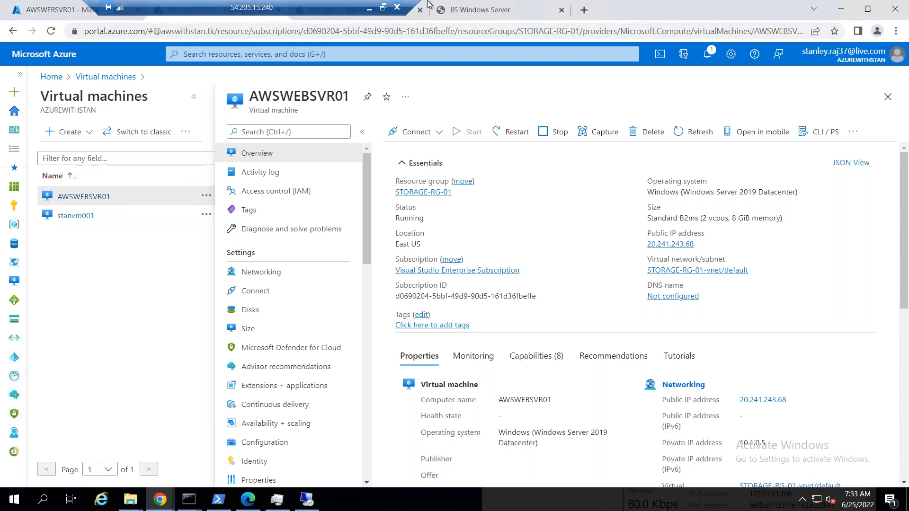
{"action": "left_click", "coordinate": [496, 10]}
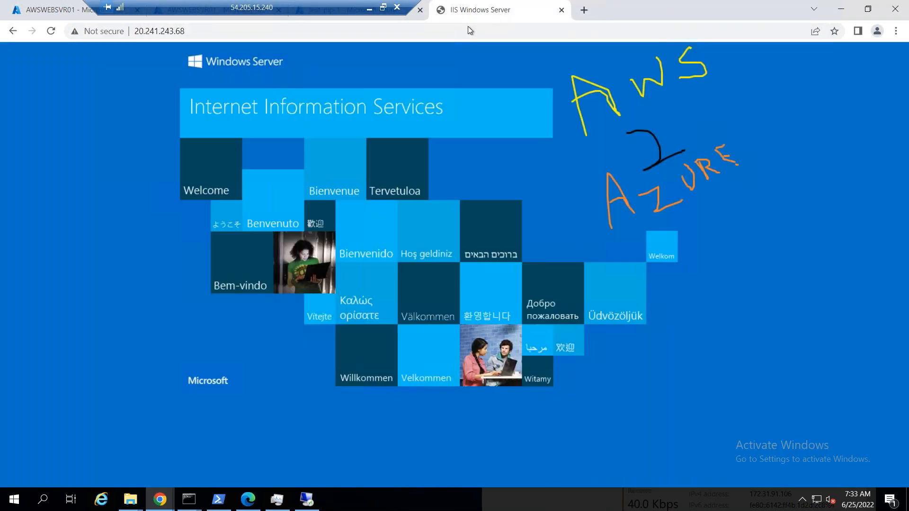
Reconnect to 20.241.243.68 with Remote Desktop and enter Administrators as the user name
{"action": "left_click", "coordinate": [308, 505]}
{"action": "left_click", "coordinate": [543, 279]}
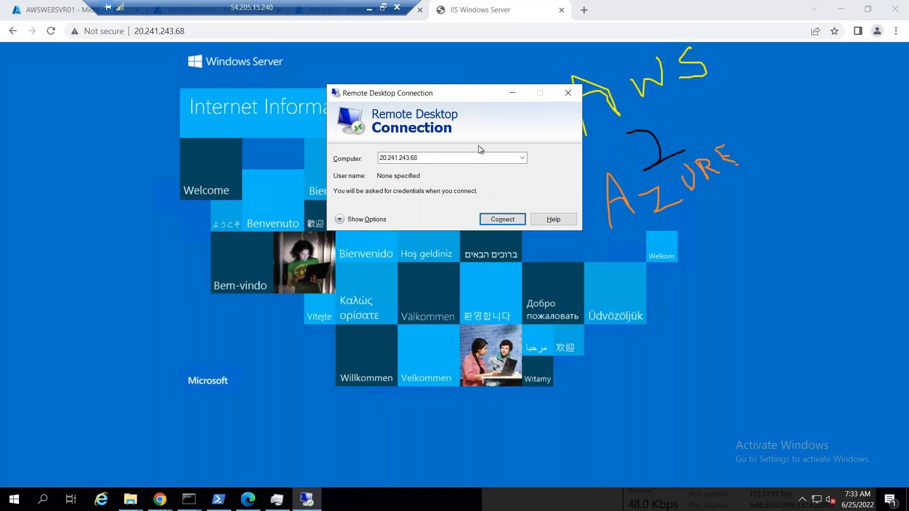
{"action": "left_click", "coordinate": [505, 219]}
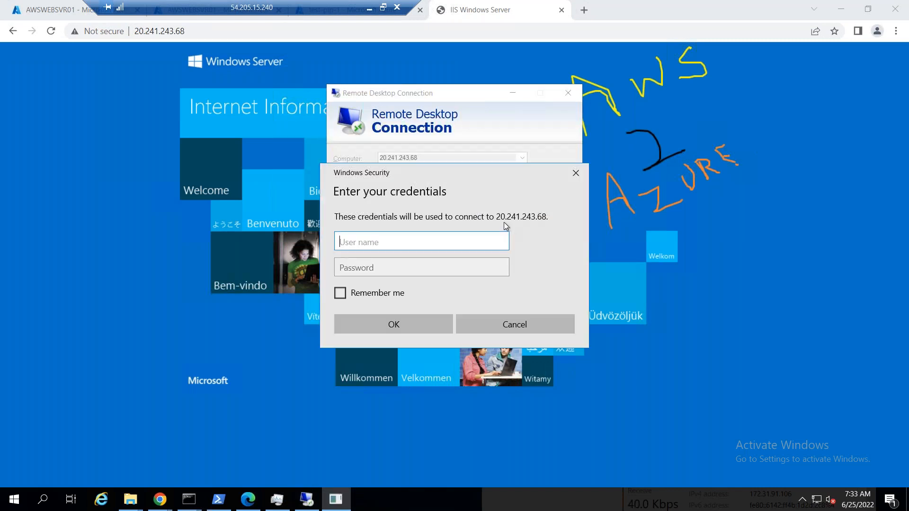
{"action": "type", "text": "Administrators"}
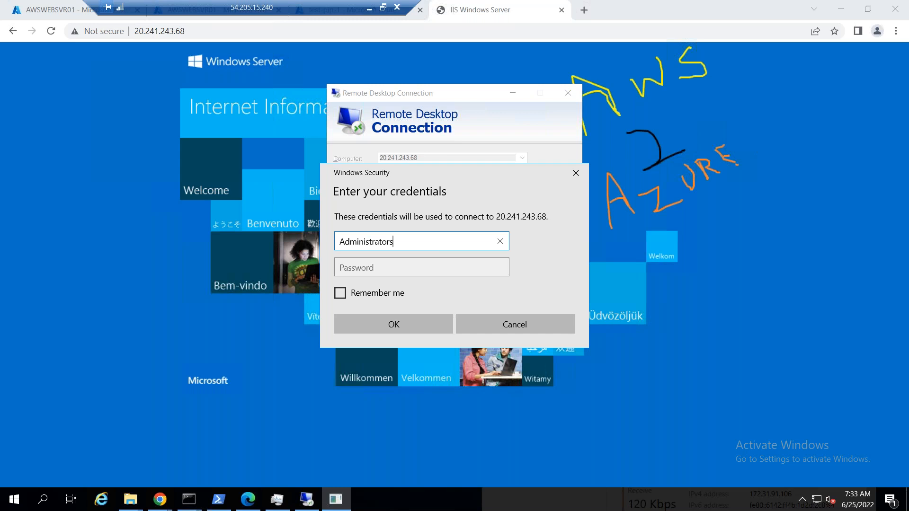
{"action": "key", "text": "Tab"}
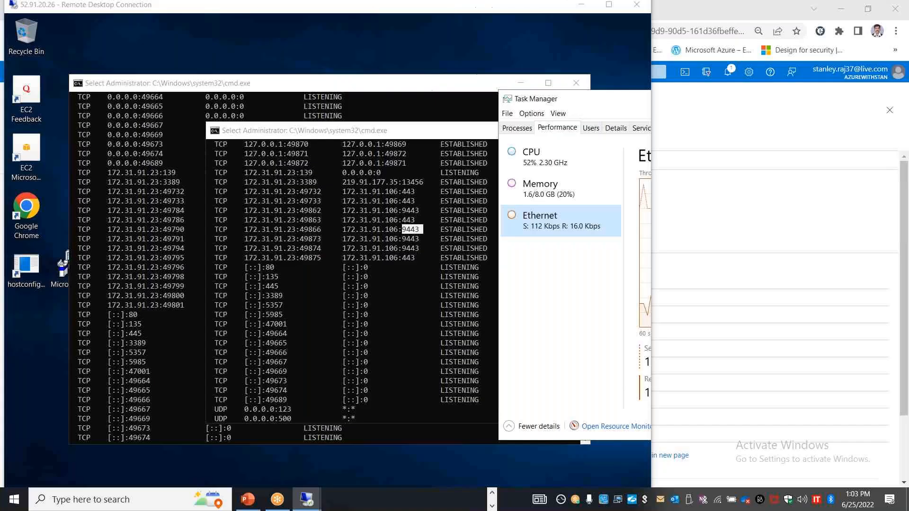
Copy the AWS web server's administrator password from the Notepad notes
{"action": "left_click", "coordinate": [492, 493]}
{"action": "mouse_move", "coordinate": [382, 506]}
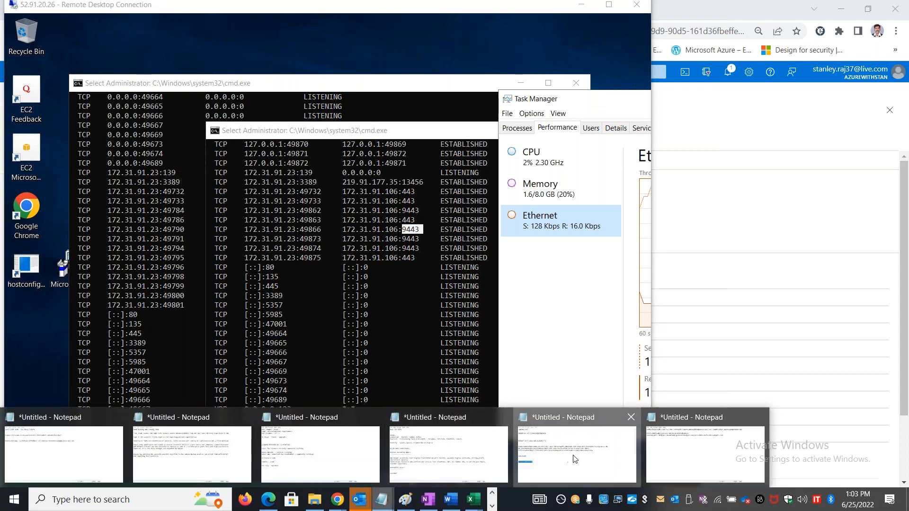
{"action": "left_click", "coordinate": [573, 459]}
{"action": "left_click_drag", "start_coordinate": [510, 259], "coordinate": [342, 260]}
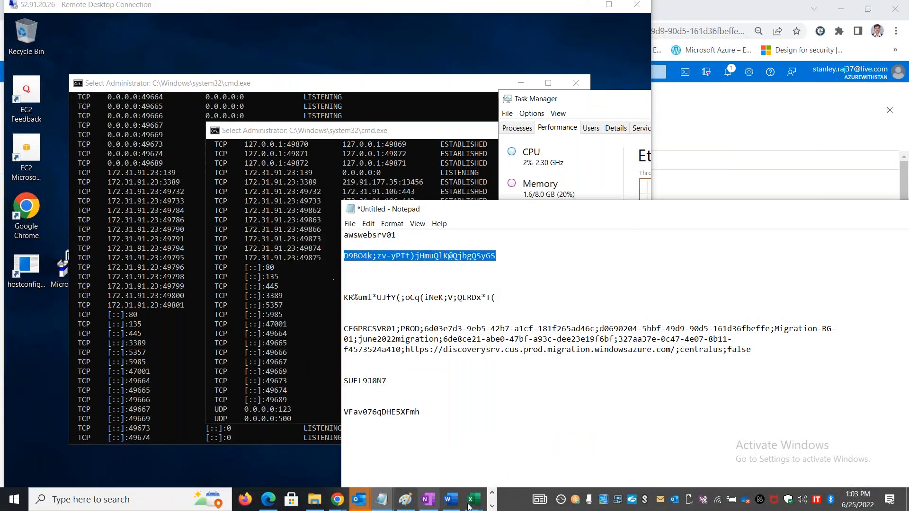
Paste the Administrator account password into the Remote Desktop sign-in and connect to 20.241.243.68 despite the certificate errors
{"action": "left_click", "coordinate": [493, 506]}
{"action": "mouse_move", "coordinate": [314, 504]}
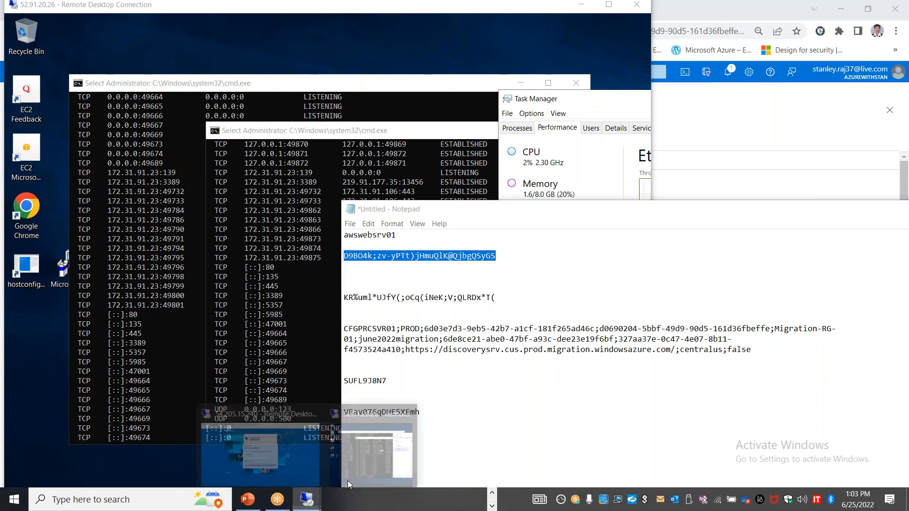
{"action": "left_click", "coordinate": [371, 447]}
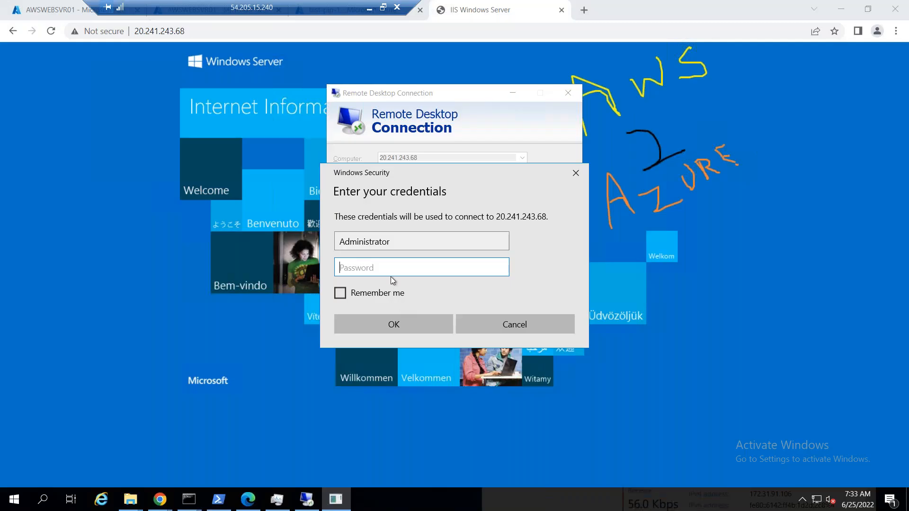
{"action": "key", "text": "ctrl+v"}
{"action": "left_click", "coordinate": [405, 321]}
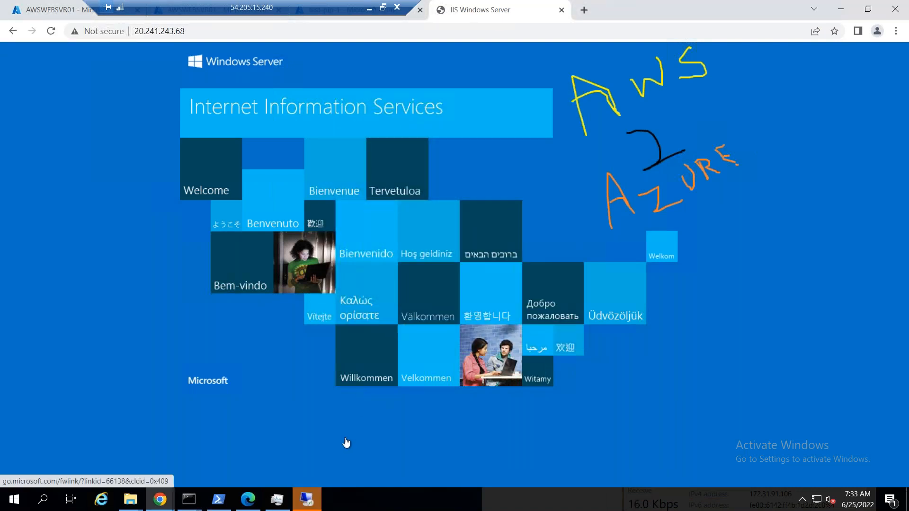
{"action": "left_click", "coordinate": [313, 495]}
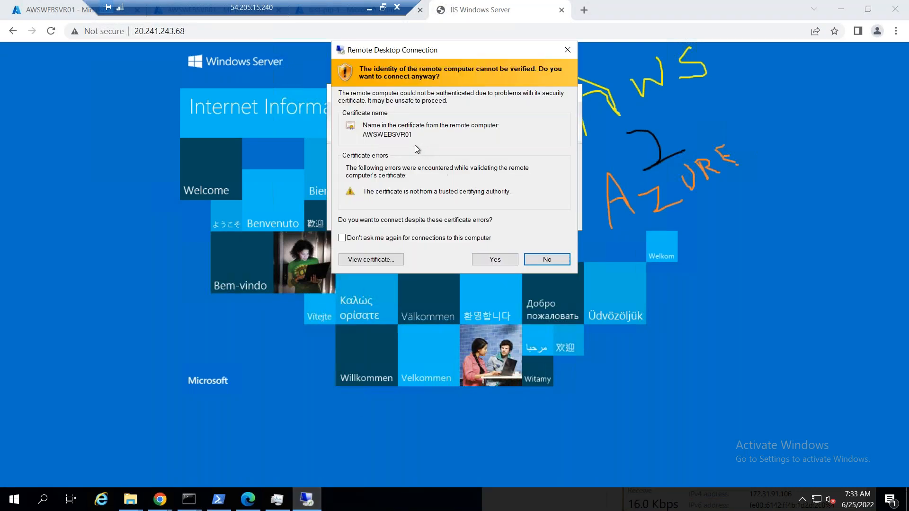
{"action": "left_click", "coordinate": [495, 259]}
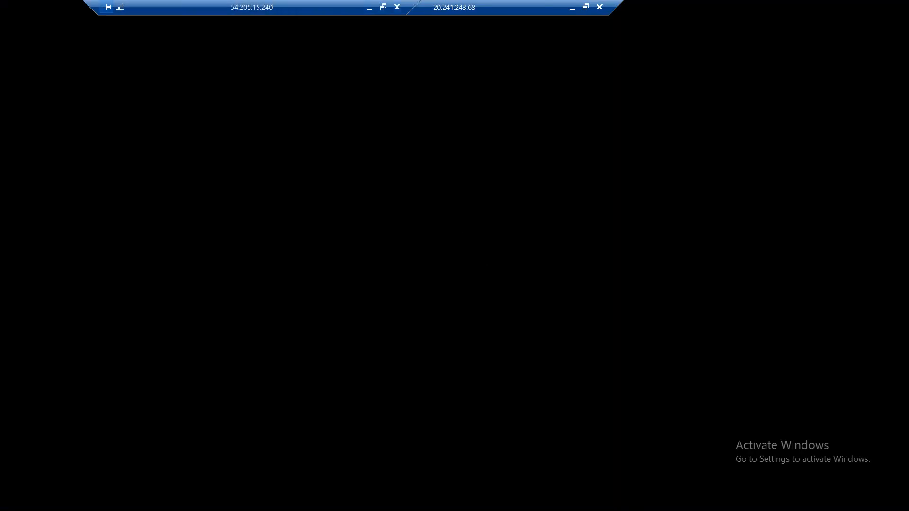
{"action": "left_click_drag", "start_coordinate": [289, 7], "coordinate": [206, 6]}
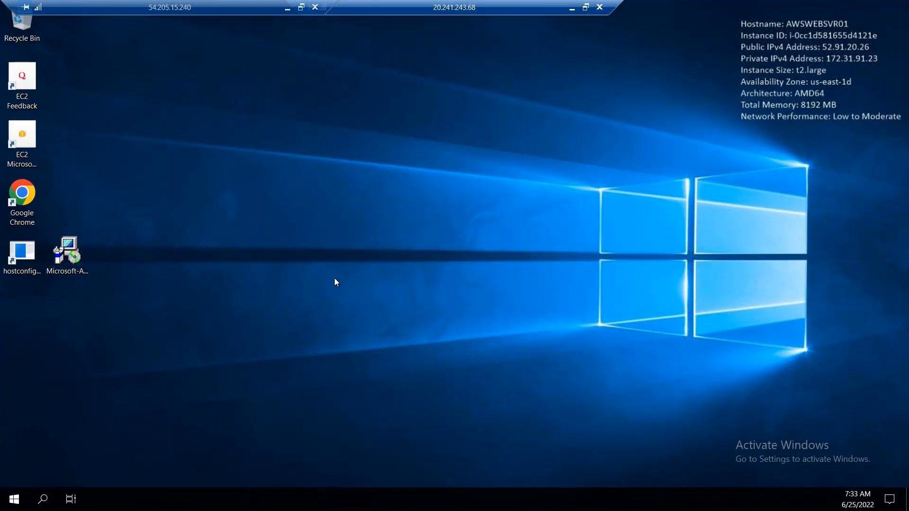
Check that the custom folder on Local Disk (C:) holds its text document, and close File Explorer
{"action": "left_click", "coordinate": [16, 499]}
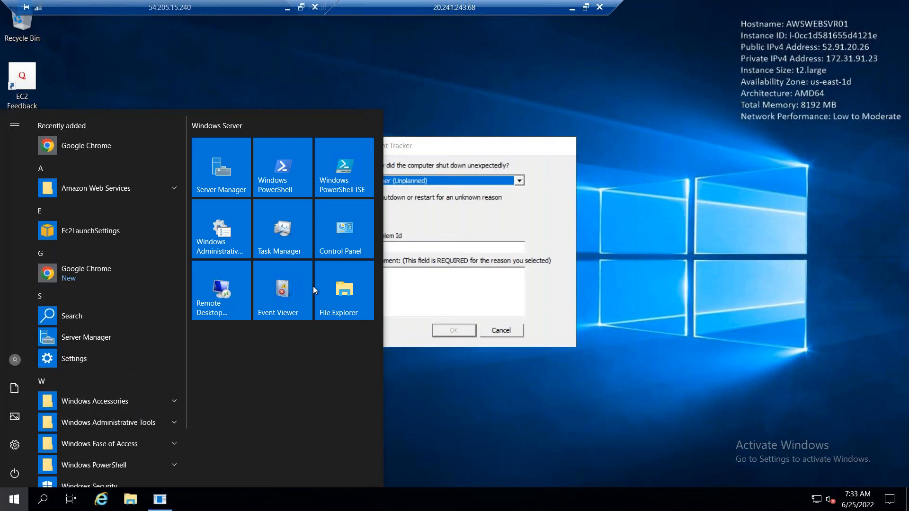
{"action": "left_click", "coordinate": [337, 292]}
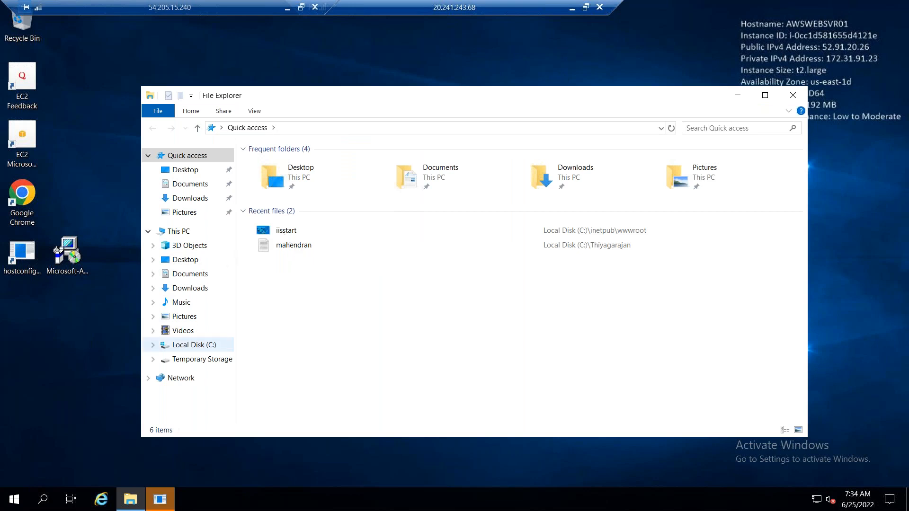
{"action": "left_click", "coordinate": [194, 345]}
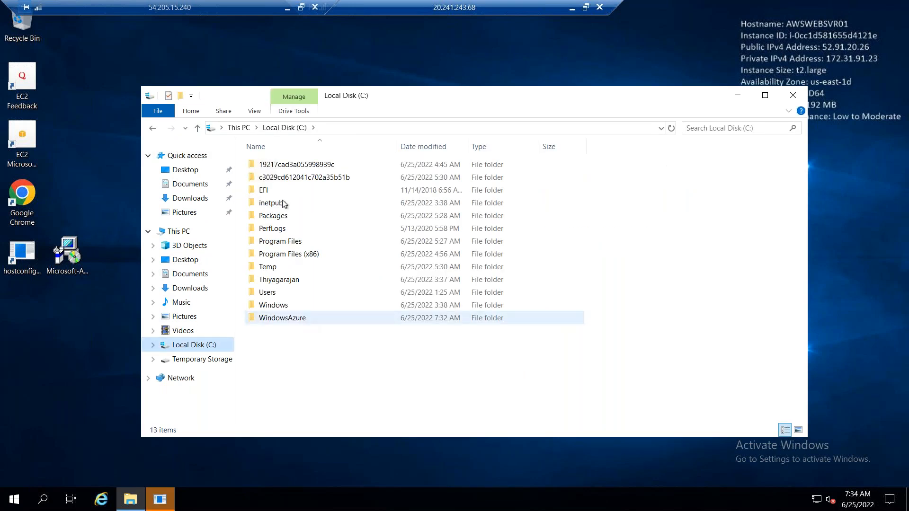
{"action": "left_click", "coordinate": [279, 280]}
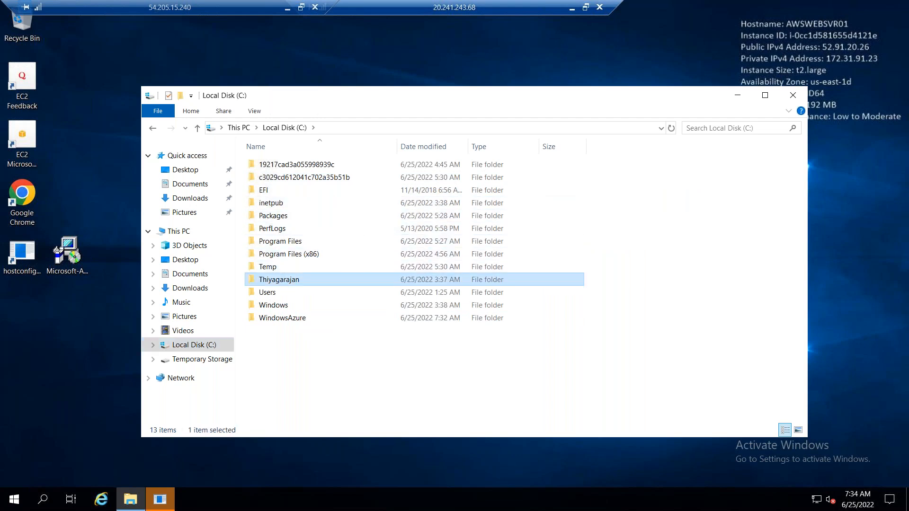
{"action": "left_click", "coordinate": [547, 100]}
{"action": "double_click", "coordinate": [297, 281]}
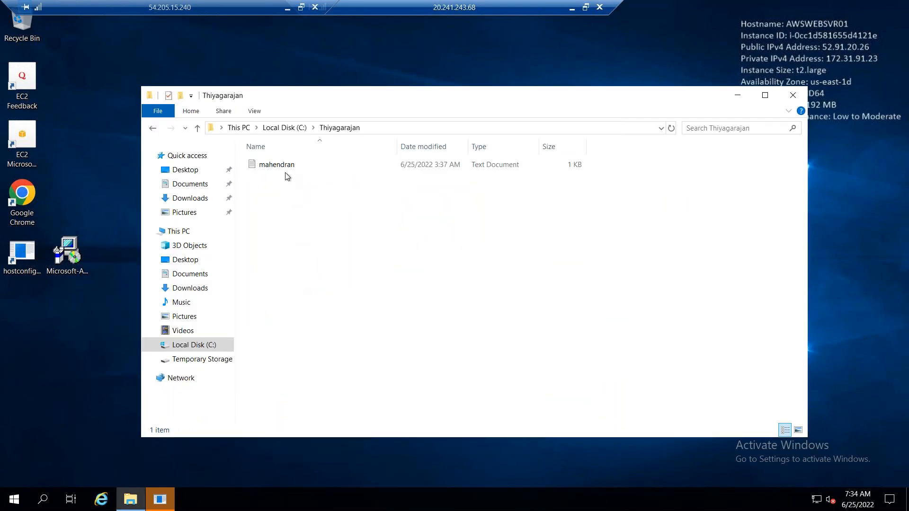
{"action": "double_click", "coordinate": [303, 164]}
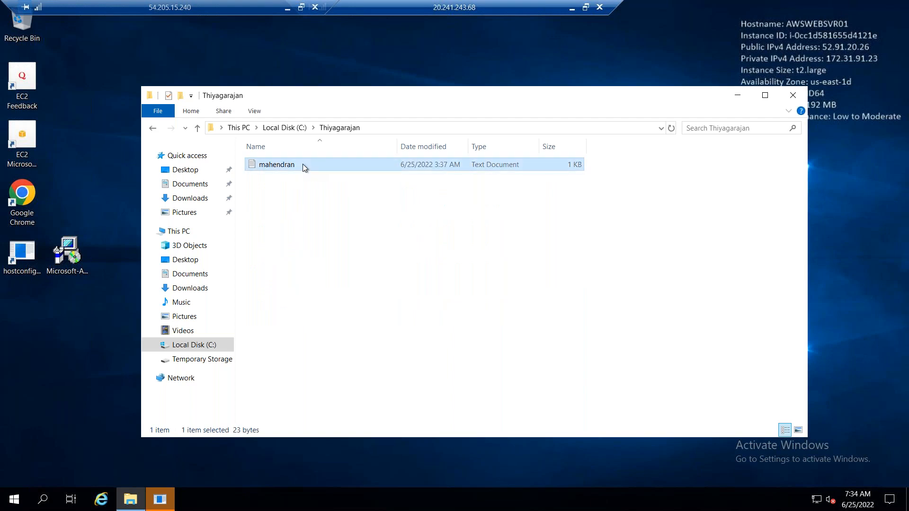
{"action": "left_click", "coordinate": [769, 115]}
{"action": "left_click", "coordinate": [791, 96]}
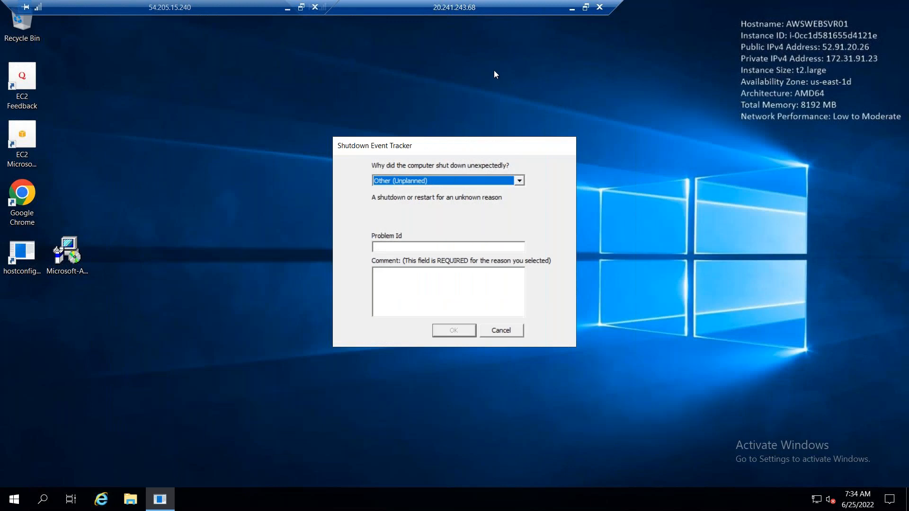
Cancel the Shutdown Event Tracker and leave the 20.241.243.68 session for the Azure portal, closing the IIS page
{"action": "left_click", "coordinate": [502, 330]}
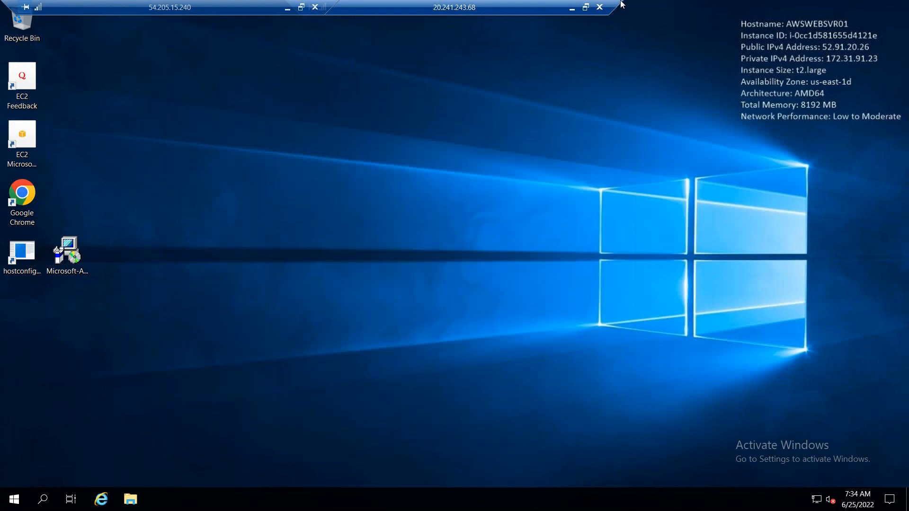
{"action": "left_click", "coordinate": [573, 8]}
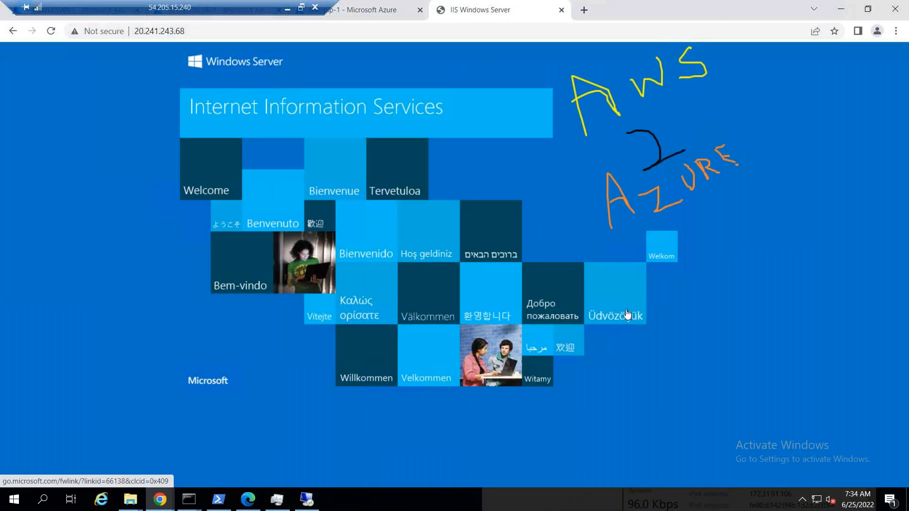
{"action": "left_click", "coordinate": [561, 10]}
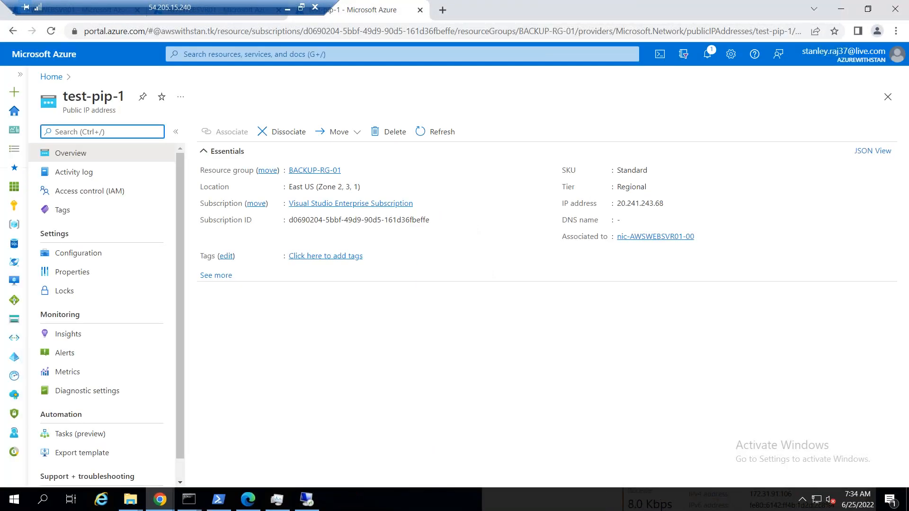
{"action": "left_click_drag", "start_coordinate": [77, 7], "coordinate": [514, 15]}
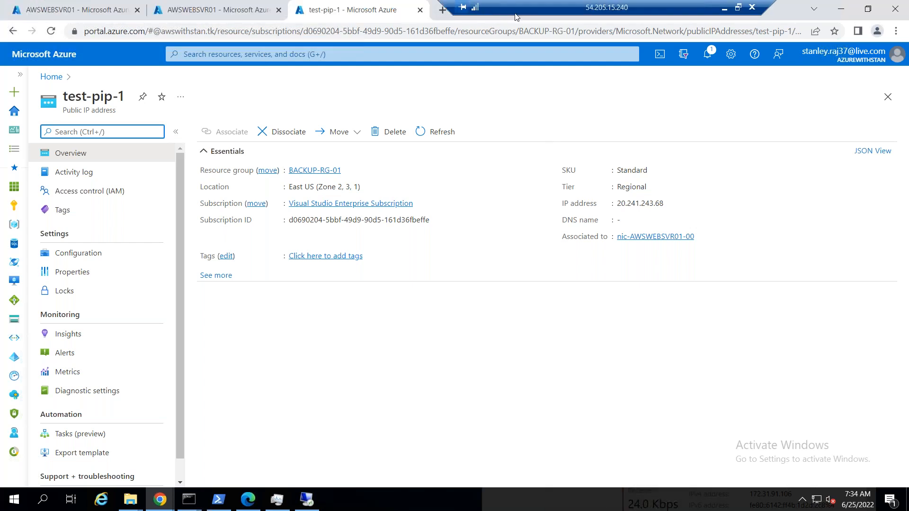
{"action": "left_click", "coordinate": [203, 15]}
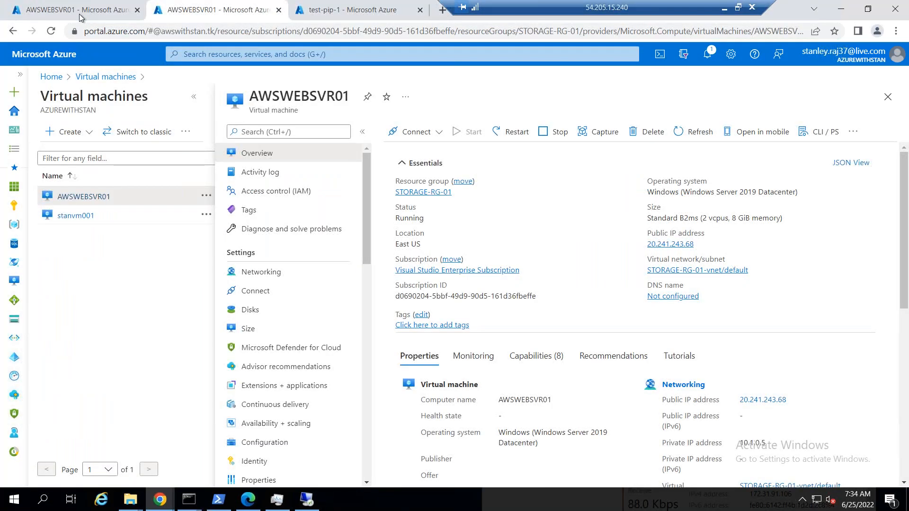
{"action": "left_click", "coordinate": [81, 17]}
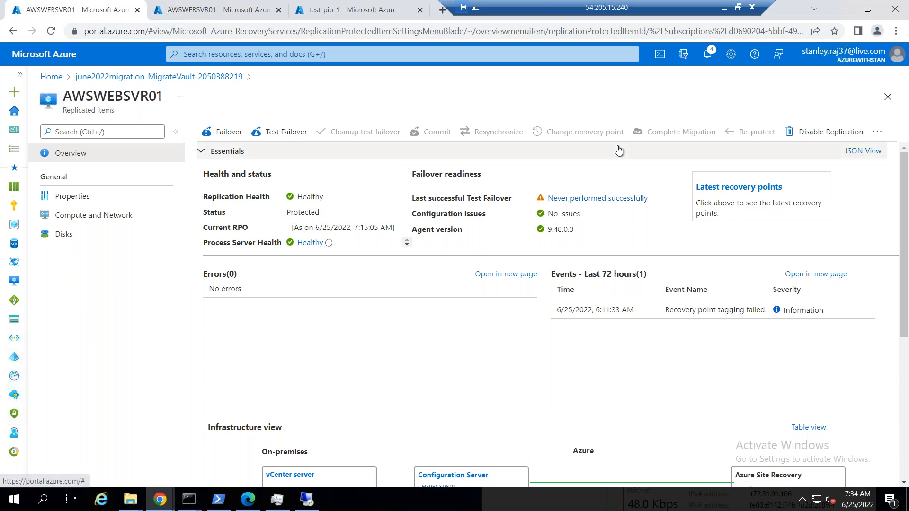
{"action": "left_click", "coordinate": [71, 196]}
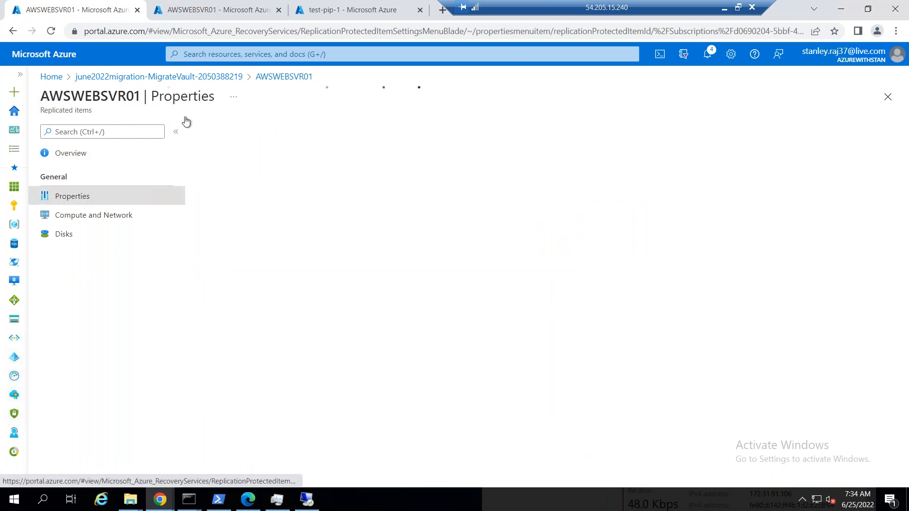
{"action": "left_click", "coordinate": [284, 76]}
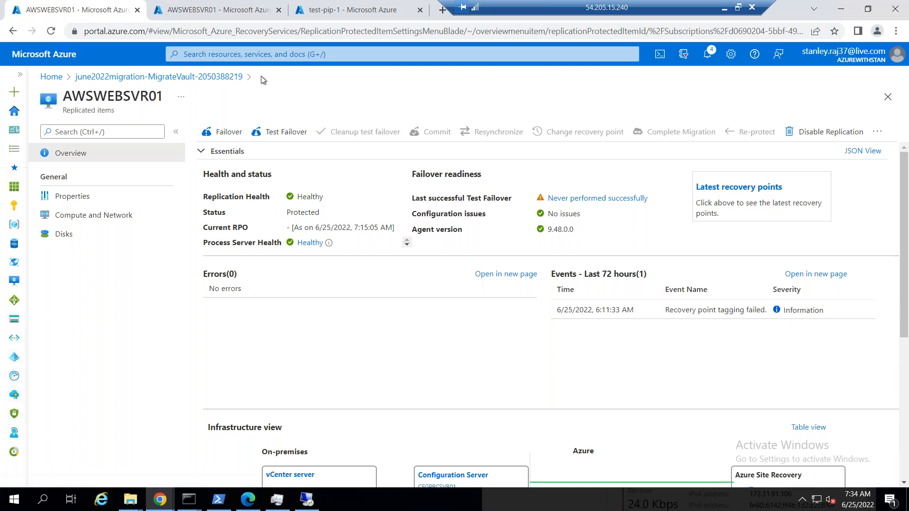
{"action": "left_click", "coordinate": [159, 77]}
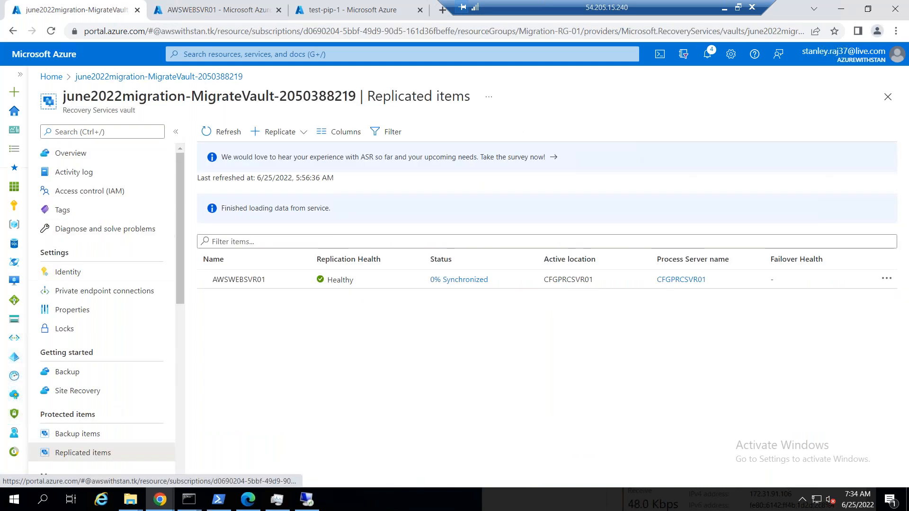
{"action": "left_click", "coordinate": [222, 133]}
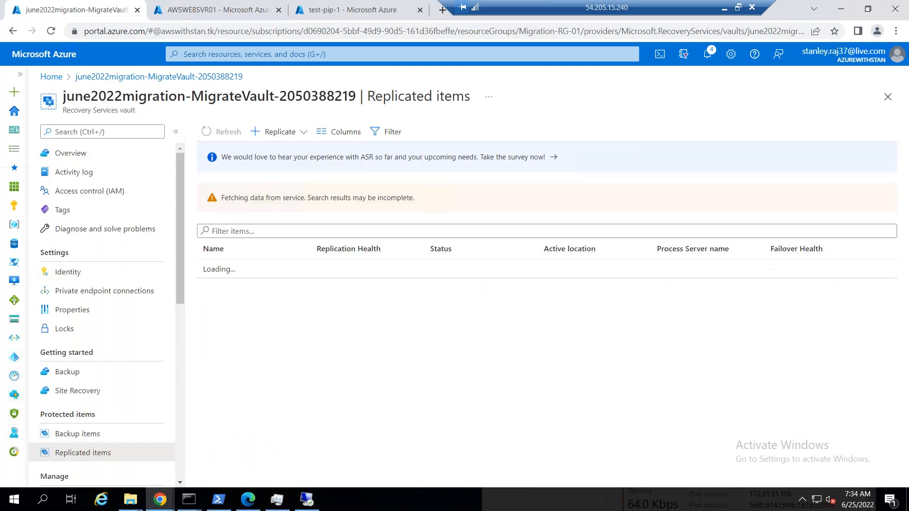
{"action": "left_click_drag", "start_coordinate": [430, 283], "coordinate": [495, 284]}
{"action": "left_click", "coordinate": [271, 284]}
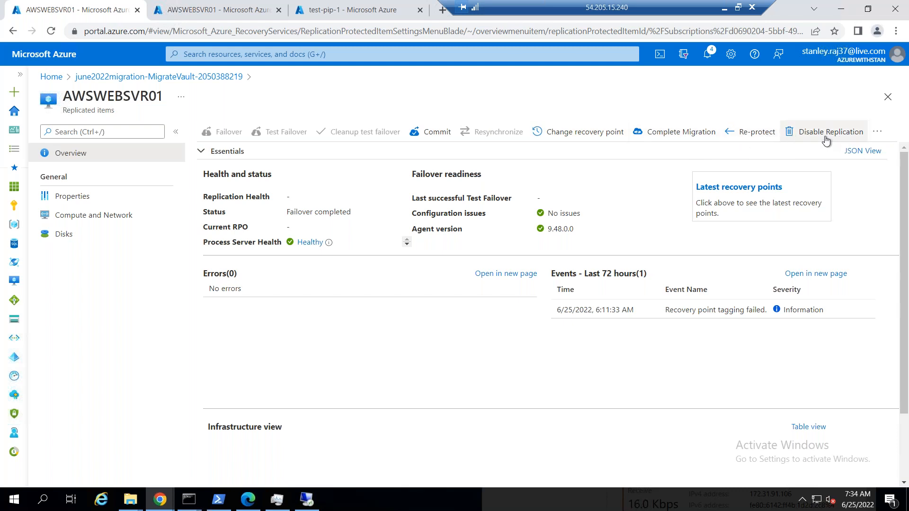
View AWSWEBSVR01's commit confirmation without accepting it, and review its latest recovery points
{"action": "left_click", "coordinate": [423, 132]}
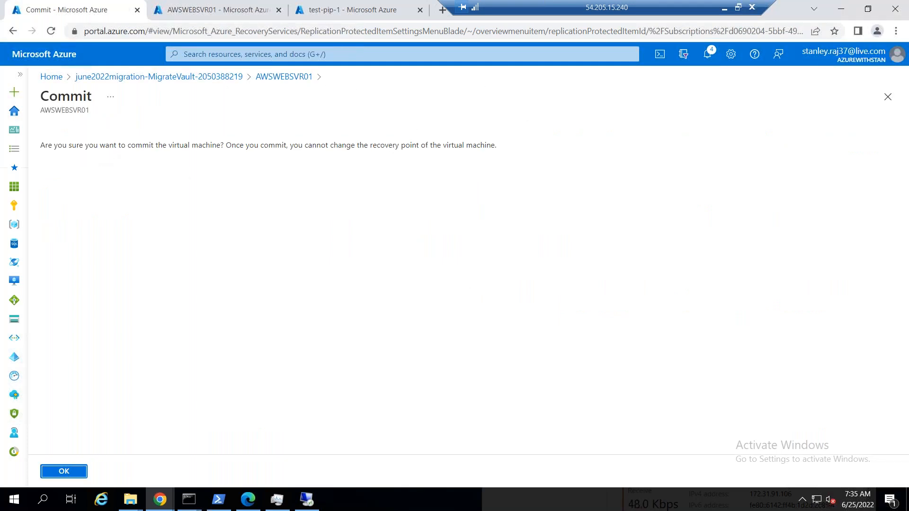
{"action": "left_click", "coordinate": [887, 97]}
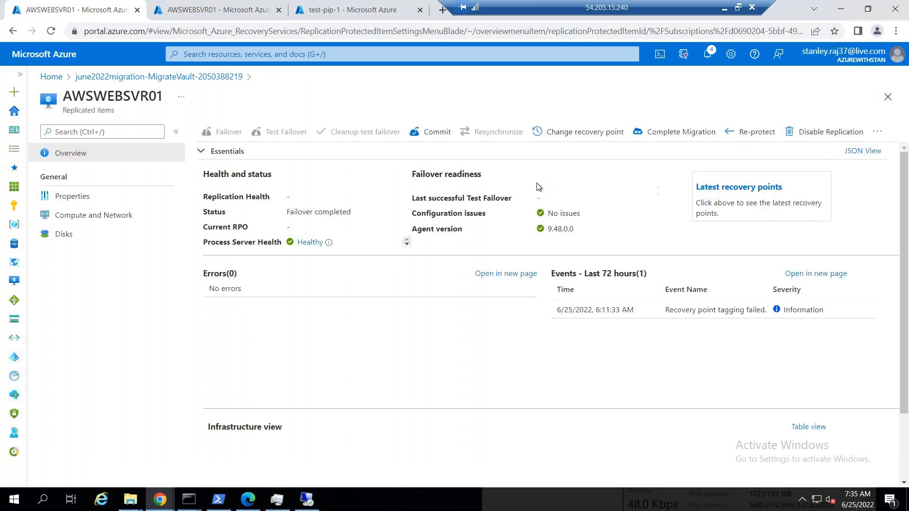
{"action": "left_click", "coordinate": [729, 187]}
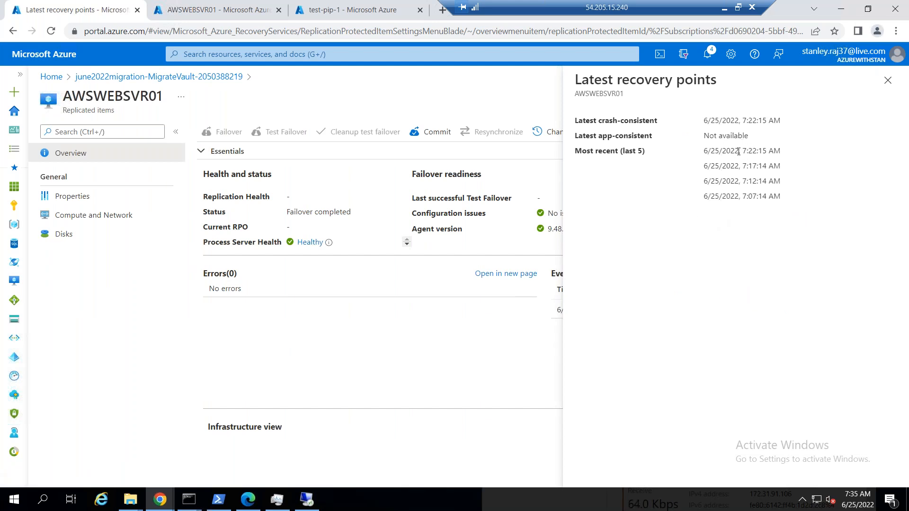
{"action": "left_click_drag", "start_coordinate": [766, 152], "coordinate": [756, 163]}
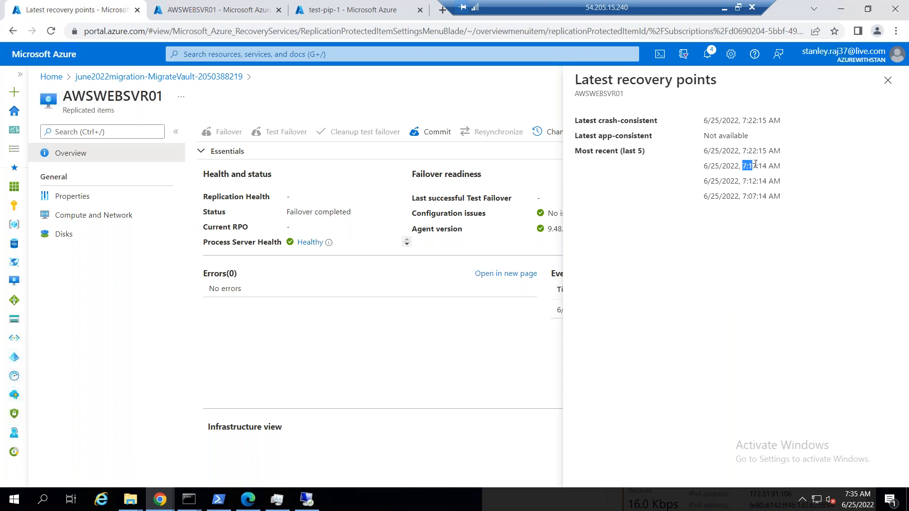
{"action": "left_click", "coordinate": [887, 83]}
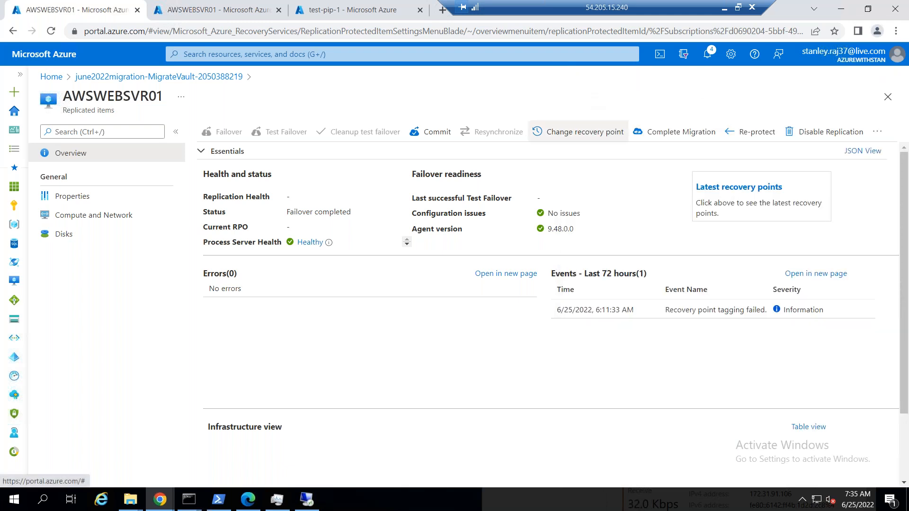
Try to change AWSWEBSVR01's recovery point to 6/25/2022, 7:22:15 AM (Latest), and leave without applying it
{"action": "left_click", "coordinate": [577, 132]}
{"action": "left_click", "coordinate": [235, 197]}
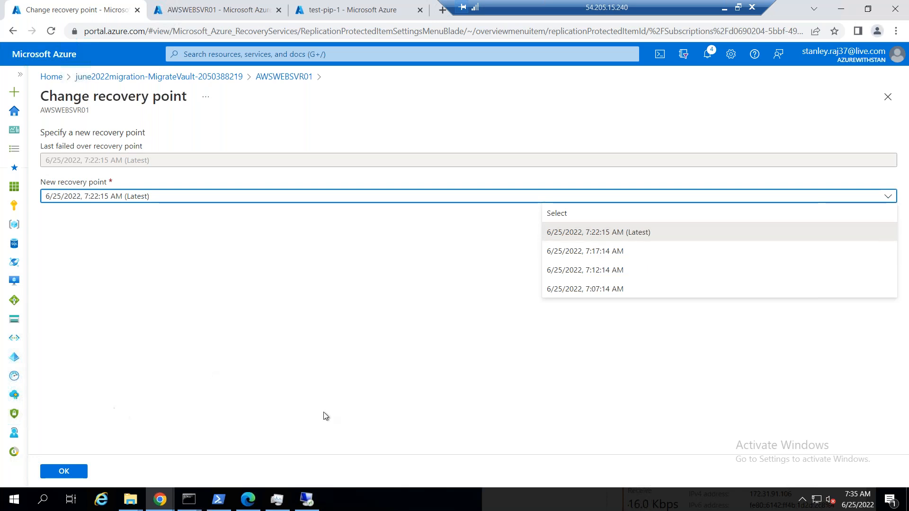
{"action": "left_click", "coordinate": [629, 233]}
{"action": "left_click", "coordinate": [68, 471]}
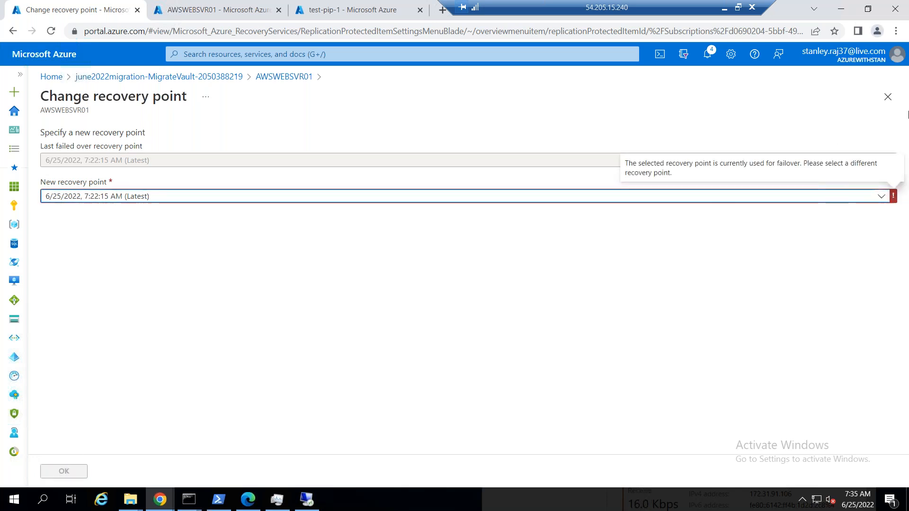
{"action": "left_click", "coordinate": [888, 97]}
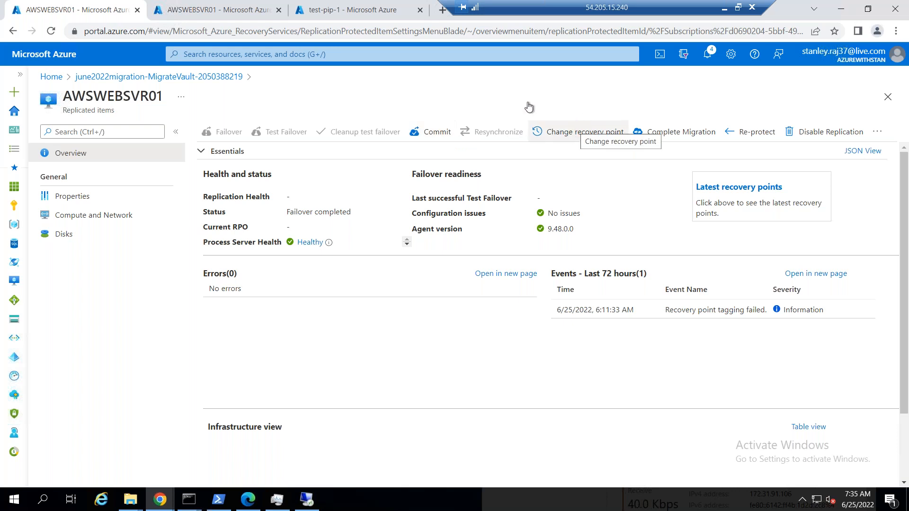
Commit the failover of the replicated item AWSWEBSVR01
{"action": "left_click", "coordinate": [429, 132]}
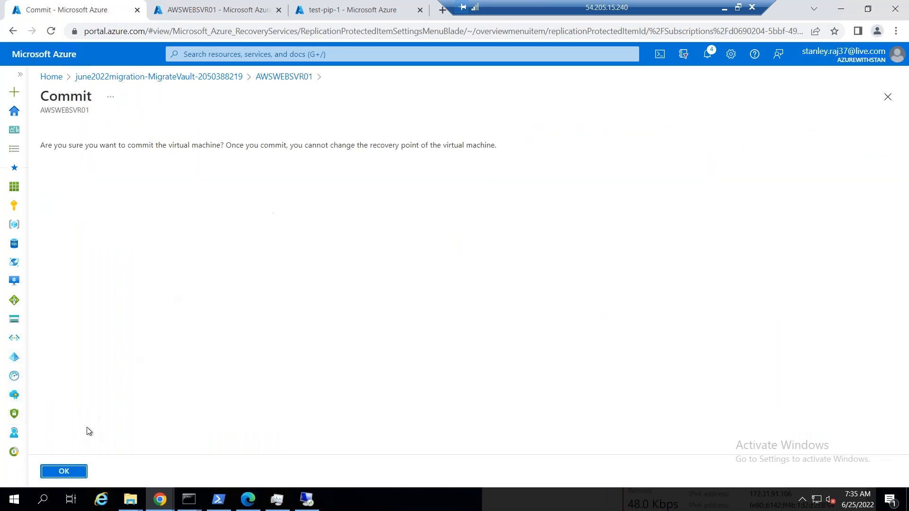
{"action": "left_click", "coordinate": [66, 472]}
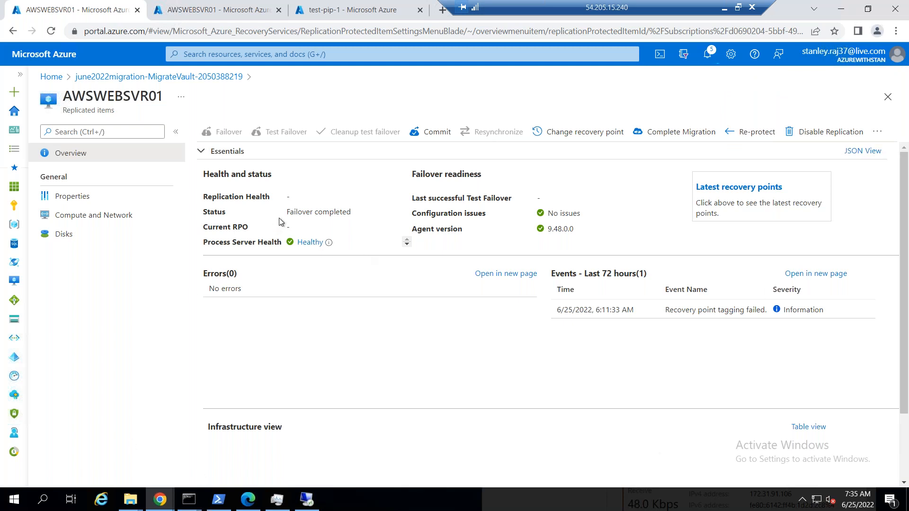
{"action": "double_click", "coordinate": [301, 212]}
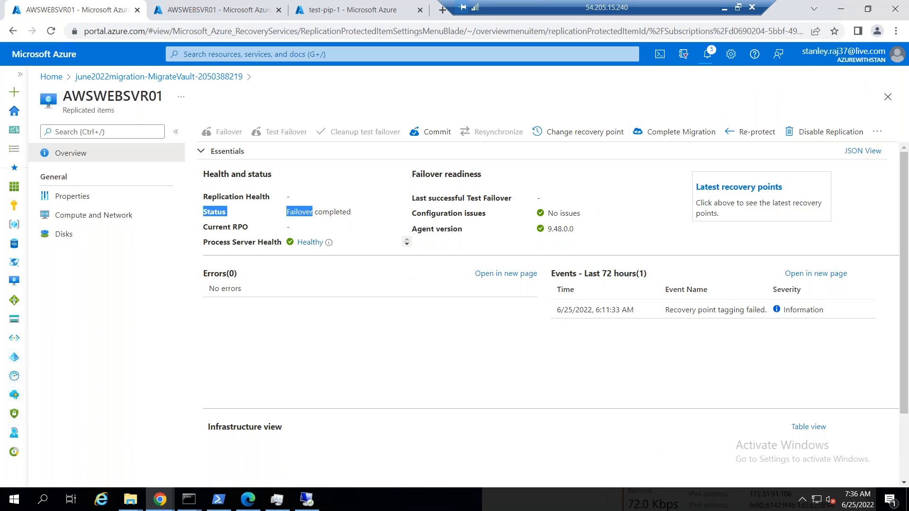
{"action": "left_click", "coordinate": [160, 77]}
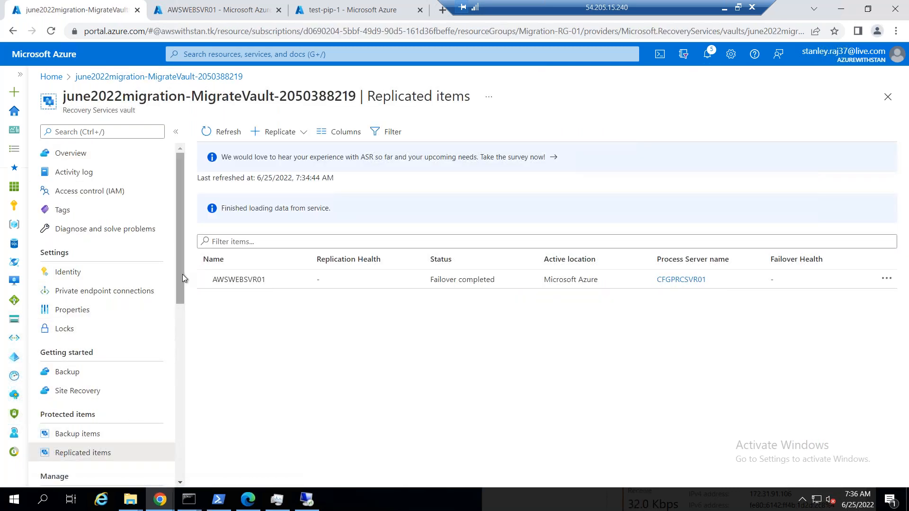
{"action": "scroll", "coordinate": [183, 284], "scroll_direction": "down", "scroll_amount": 1}
{"action": "left_click_drag", "start_coordinate": [182, 306], "coordinate": [171, 397]}
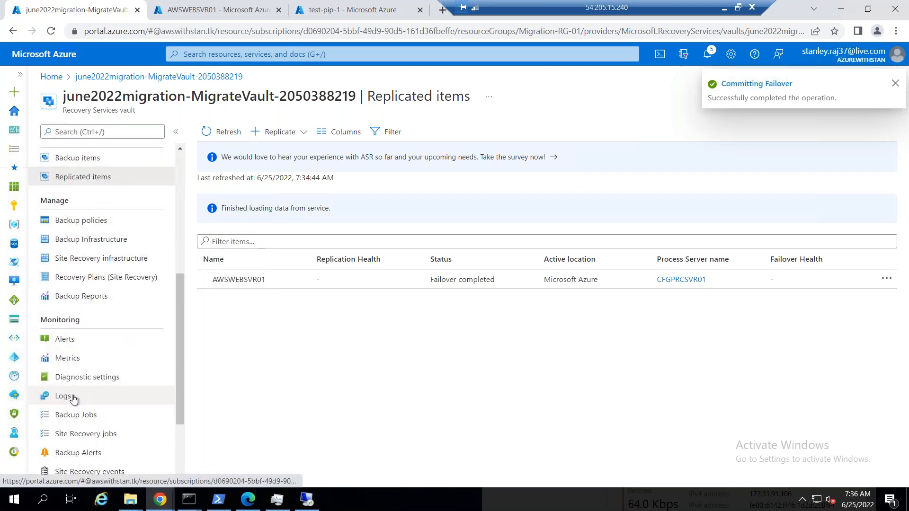
{"action": "left_click", "coordinate": [102, 435]}
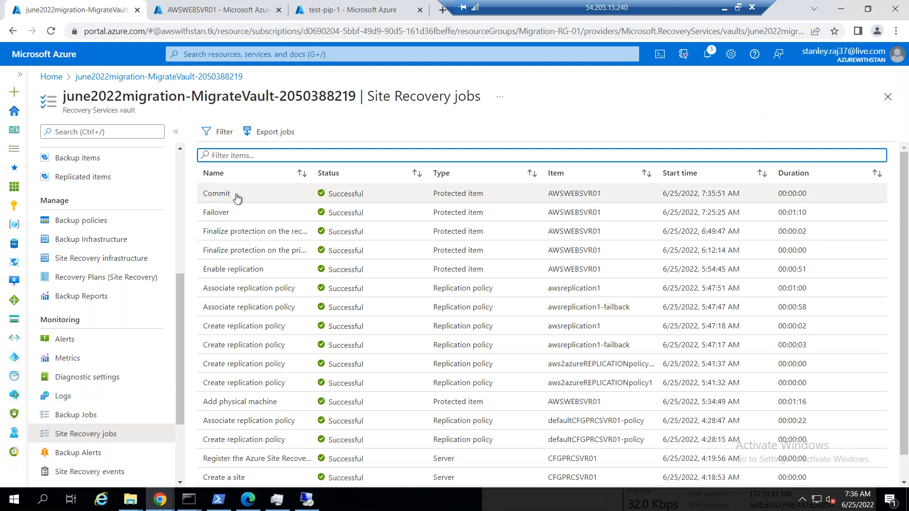
Review the commit, failover, finalize protection and enable replication jobs, view the Failover job's details, and return to the vault
{"action": "double_click", "coordinate": [231, 194]}
{"action": "double_click", "coordinate": [206, 214]}
{"action": "left_click_drag", "start_coordinate": [224, 232], "coordinate": [294, 236]}
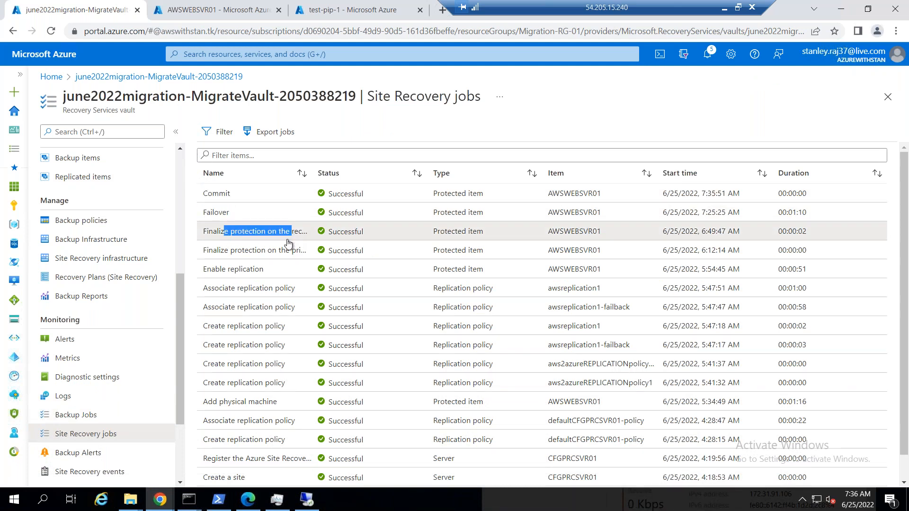
{"action": "left_click_drag", "start_coordinate": [231, 272], "coordinate": [280, 277]}
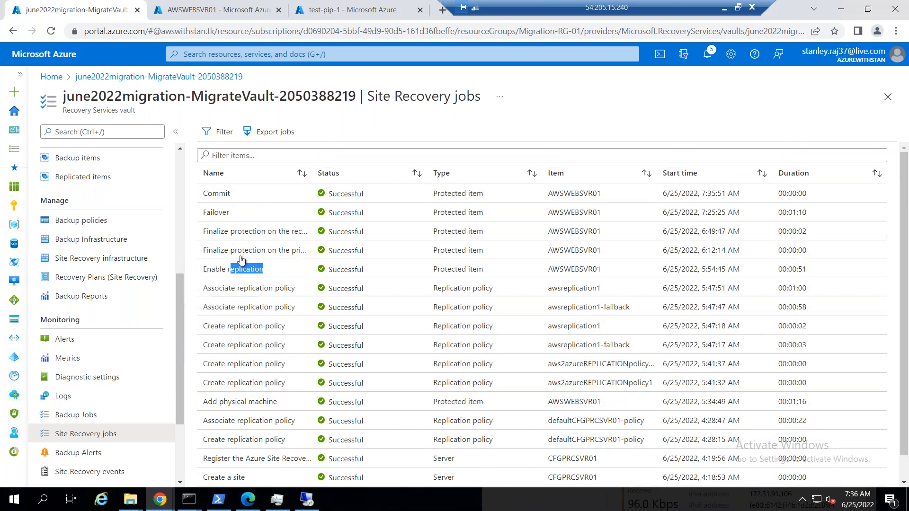
{"action": "left_click", "coordinate": [238, 216]}
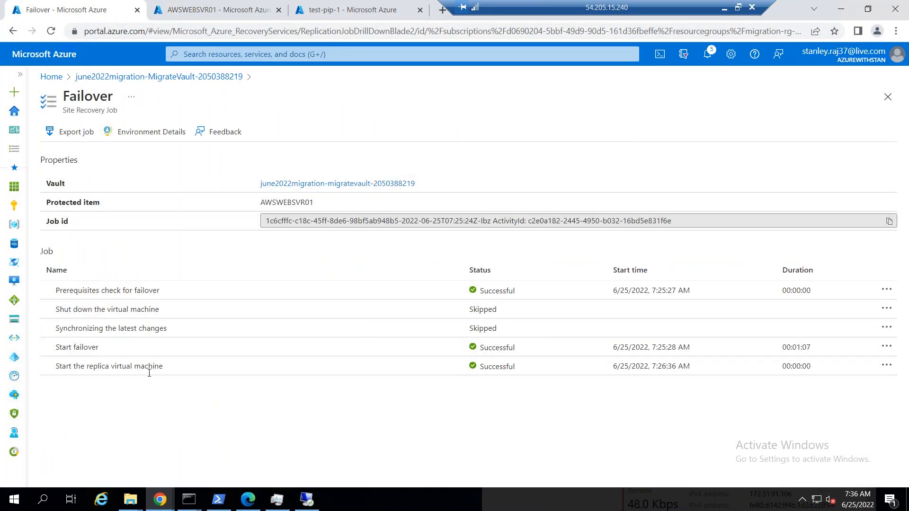
{"action": "left_click", "coordinate": [207, 78]}
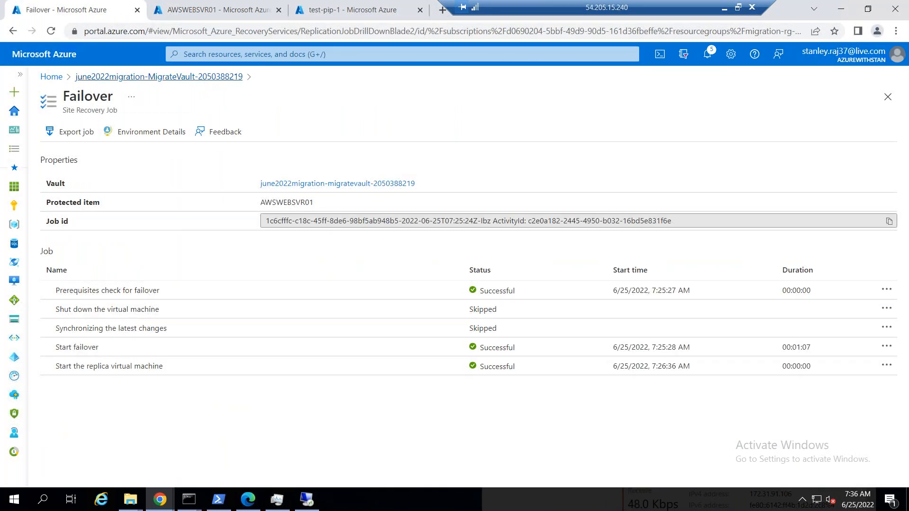
Leave AWSWEBSVR01's virtual machine page for the Virtual machines list and select AWSWEBSVR01 there
{"action": "left_click_drag", "start_coordinate": [545, 4], "coordinate": [458, 5]}
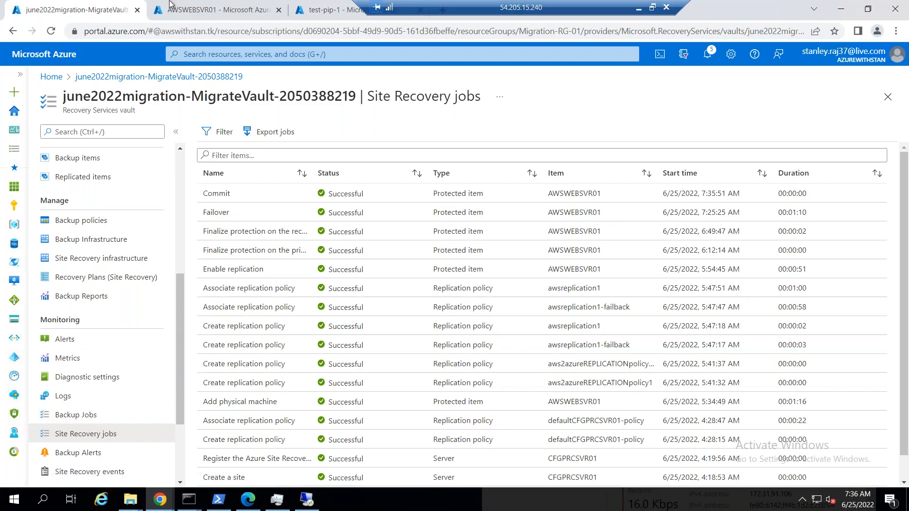
{"action": "left_click", "coordinate": [201, 12]}
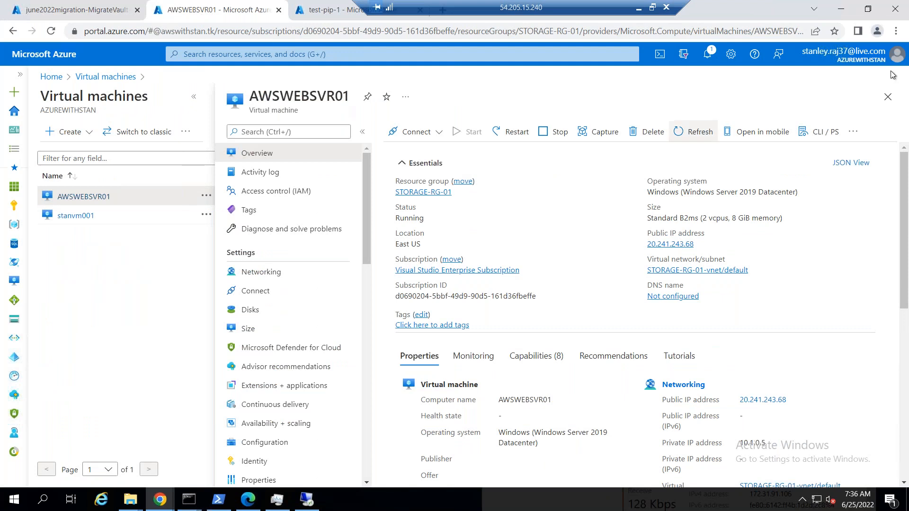
{"action": "left_click", "coordinate": [887, 97]}
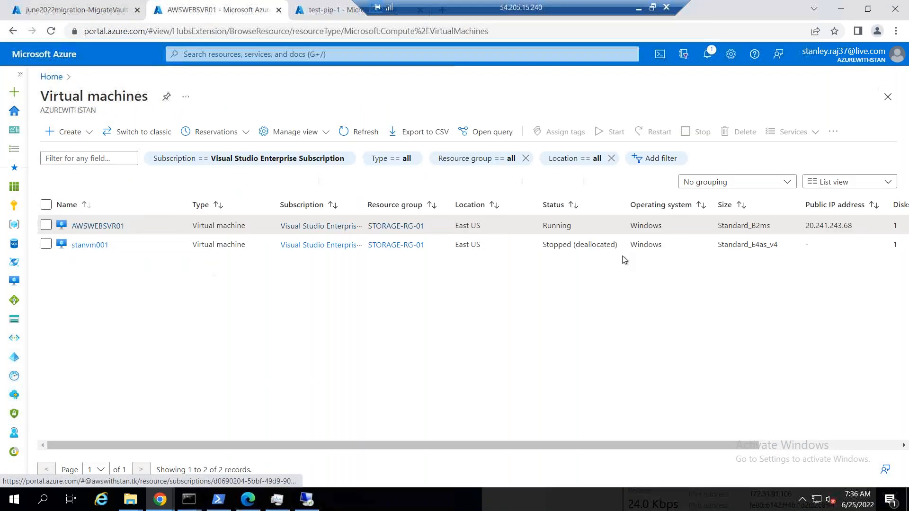
{"action": "left_click", "coordinate": [46, 226]}
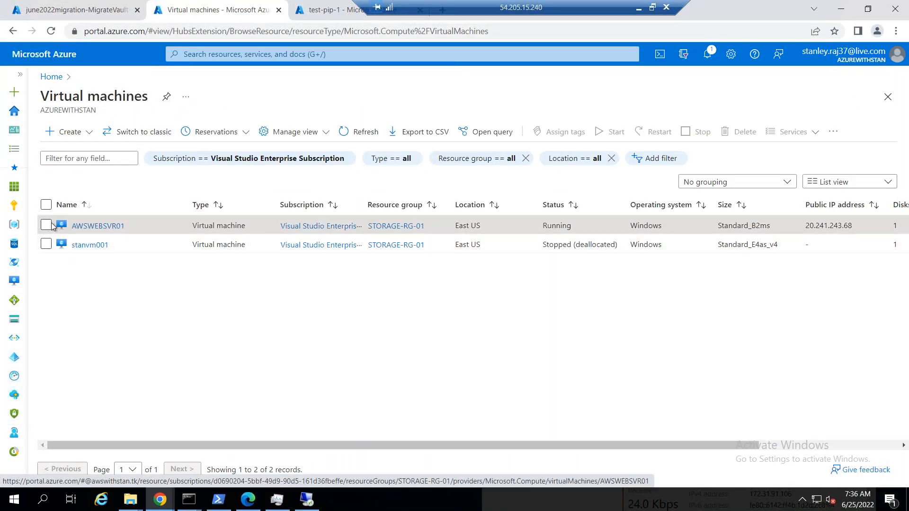
Minimize the remote desktop session and switch to the AWS EC2 Instances page in the local browser
{"action": "left_click", "coordinate": [637, 9]}
{"action": "mouse_move", "coordinate": [341, 505]}
{"action": "left_click", "coordinate": [705, 449]}
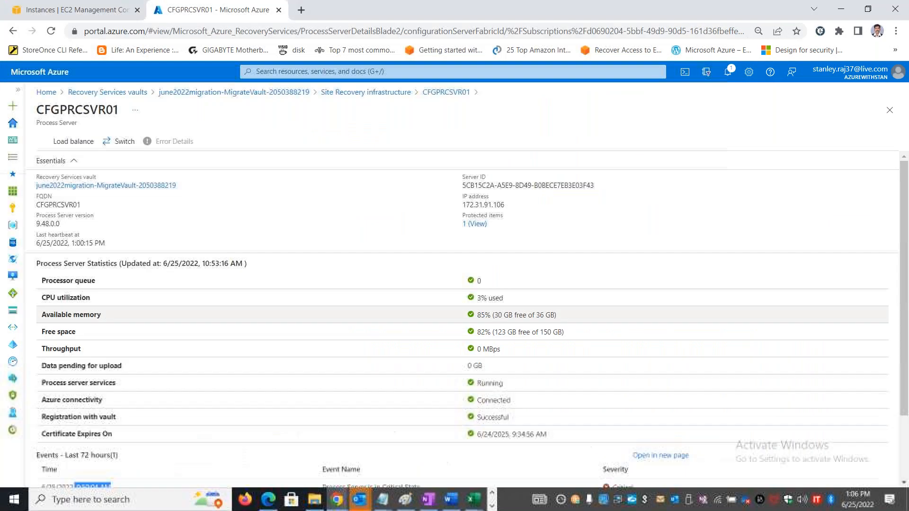
{"action": "left_click", "coordinate": [98, 10]}
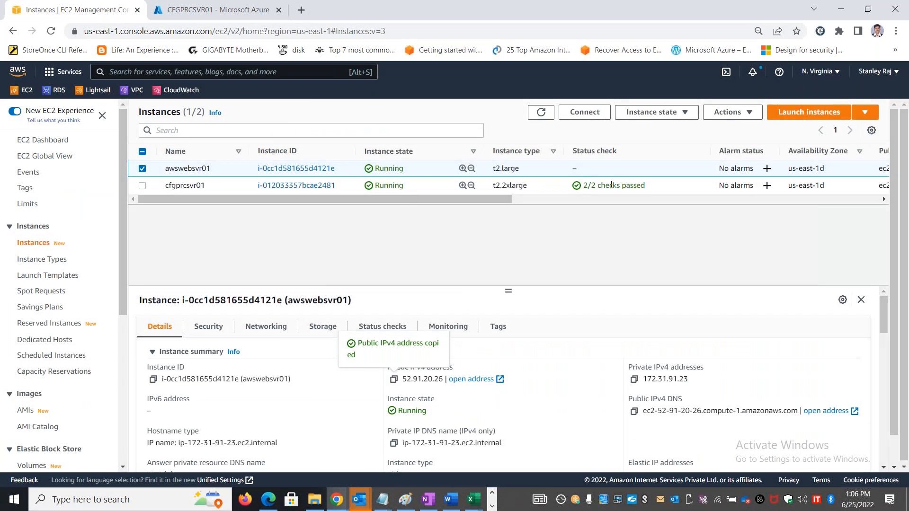
Terminate both EC2 instances, awswebsvr01 and cfgprcsvr01, and refresh the instance list
{"action": "left_click", "coordinate": [142, 156]}
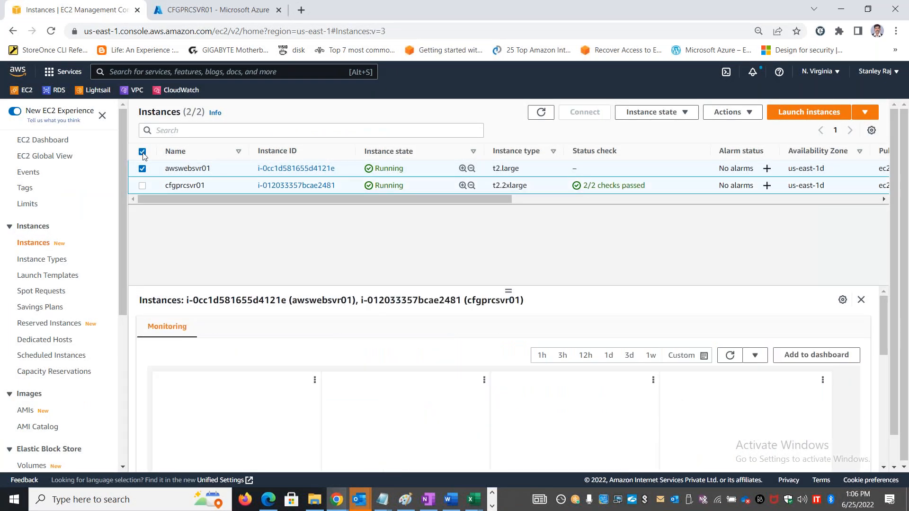
{"action": "left_click", "coordinate": [143, 155]}
{"action": "left_click", "coordinate": [142, 153]}
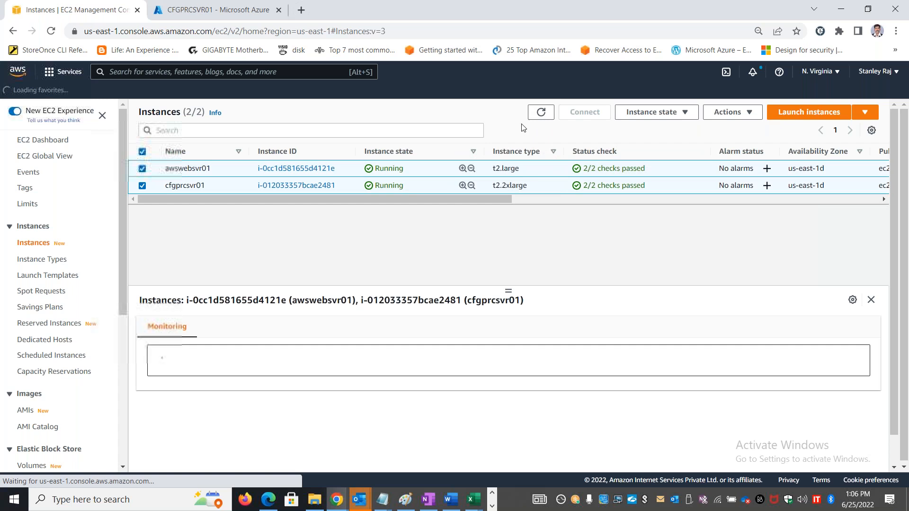
{"action": "left_click", "coordinate": [672, 113]}
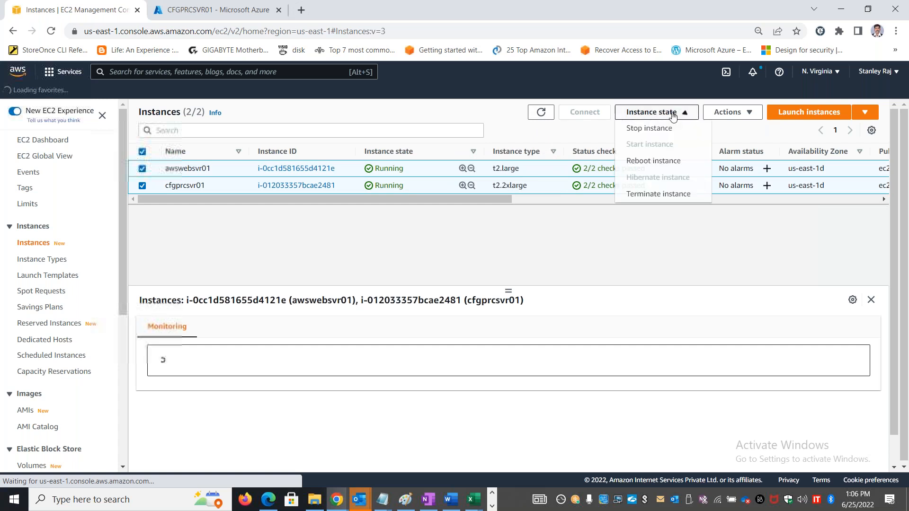
{"action": "left_click", "coordinate": [665, 195]}
{"action": "left_click", "coordinate": [652, 378]}
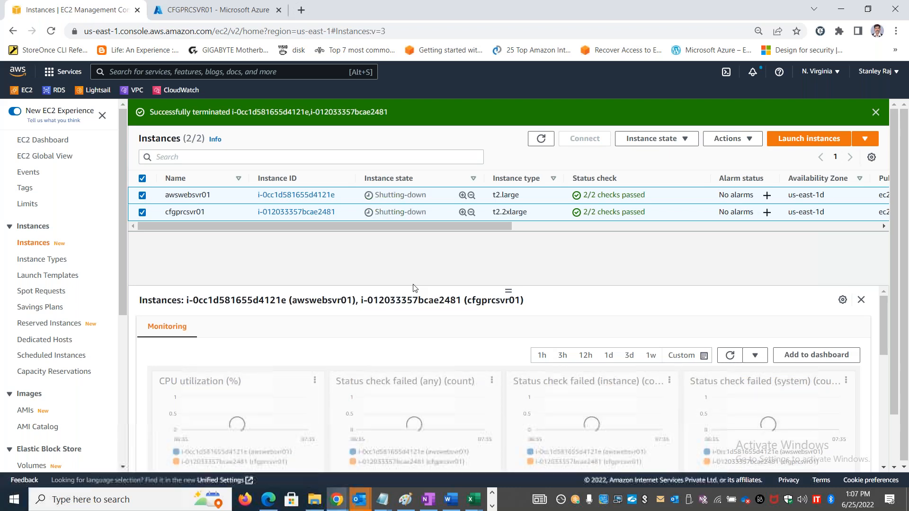
{"action": "left_click", "coordinate": [875, 114]}
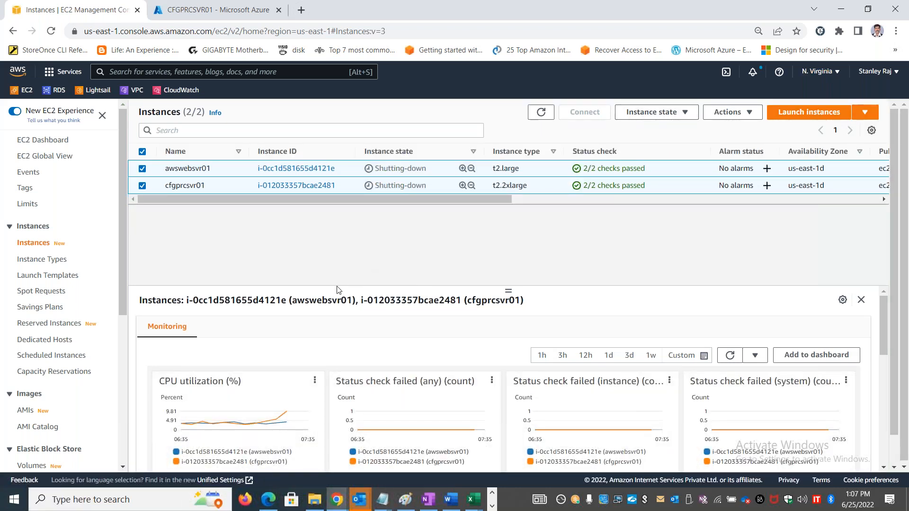
{"action": "left_click", "coordinate": [541, 111]}
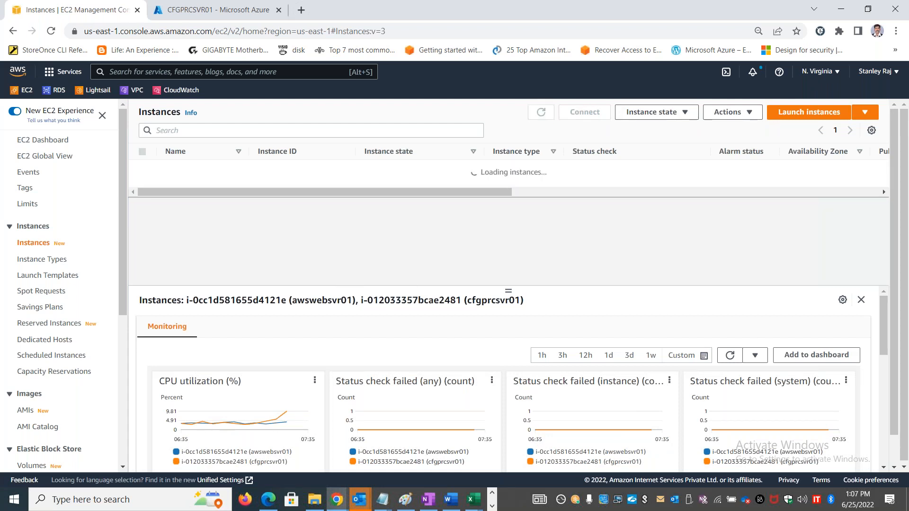
Switch to the Excel workbook AWS_ASR_MIGRATE_25JUN2022.xlsx, look through its sheet names, finish the open cell edit, and save the workbook
{"action": "mouse_move", "coordinate": [475, 507]}
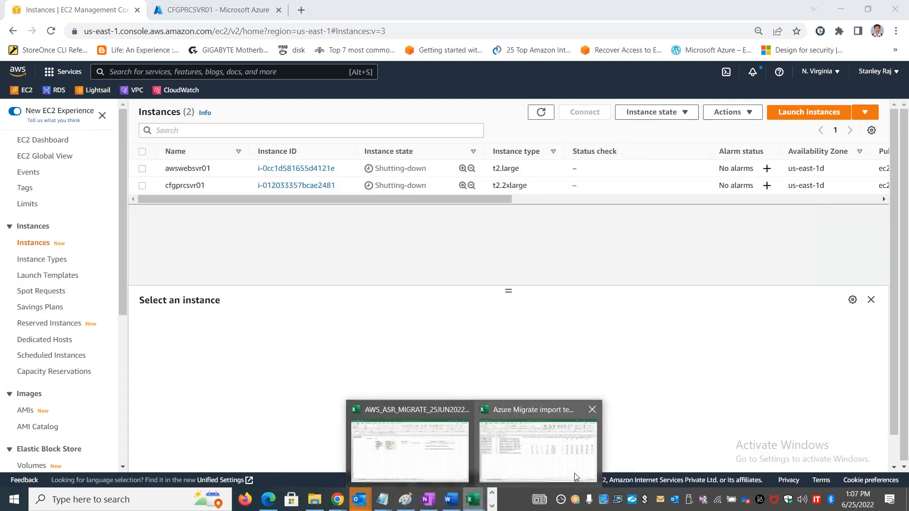
{"action": "left_click", "coordinate": [440, 467]}
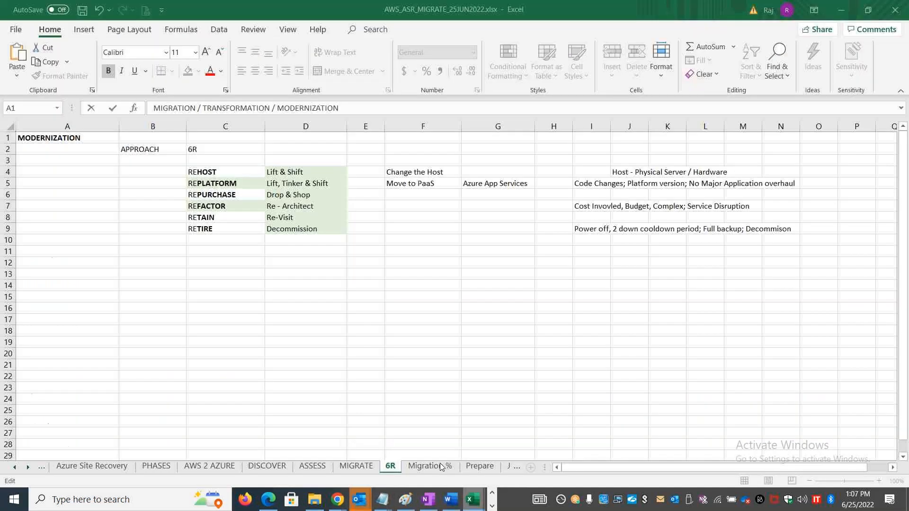
{"action": "left_click", "coordinate": [27, 468]}
{"action": "left_click", "coordinate": [27, 467]}
{"action": "left_click", "coordinate": [14, 467]}
{"action": "left_click", "coordinate": [14, 467]}
{"action": "left_click", "coordinate": [15, 468]}
{"action": "left_click", "coordinate": [14, 467]}
{"action": "left_click", "coordinate": [14, 467]}
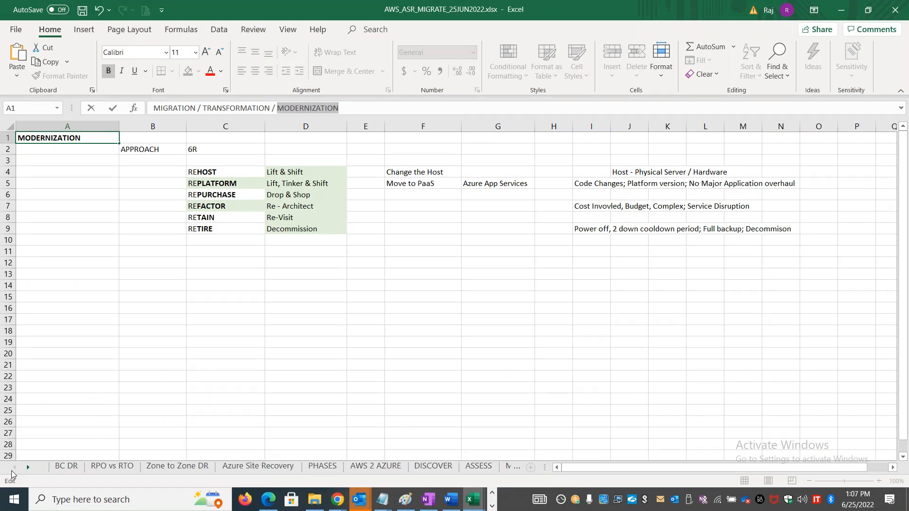
{"action": "left_click", "coordinate": [27, 468]}
{"action": "left_click", "coordinate": [27, 467]}
{"action": "left_click", "coordinate": [27, 468]}
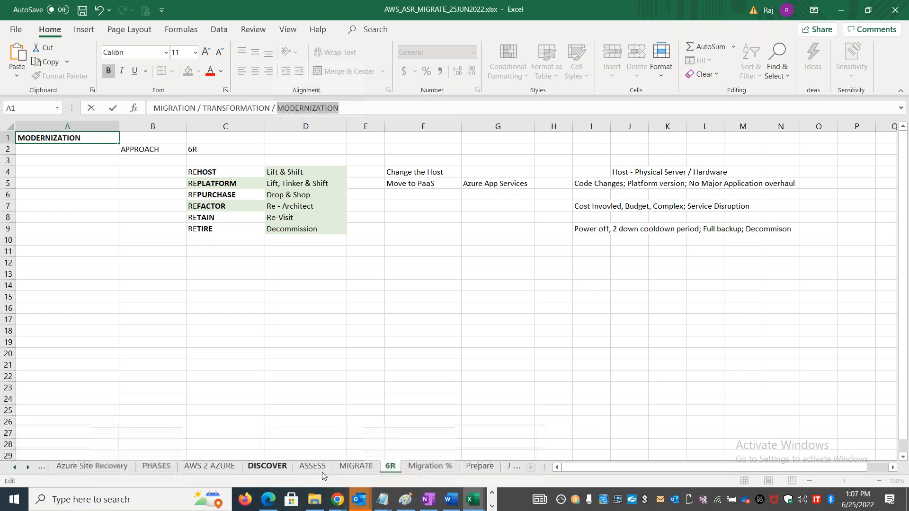
{"action": "left_click", "coordinate": [83, 9]}
{"action": "left_click", "coordinate": [353, 296]}
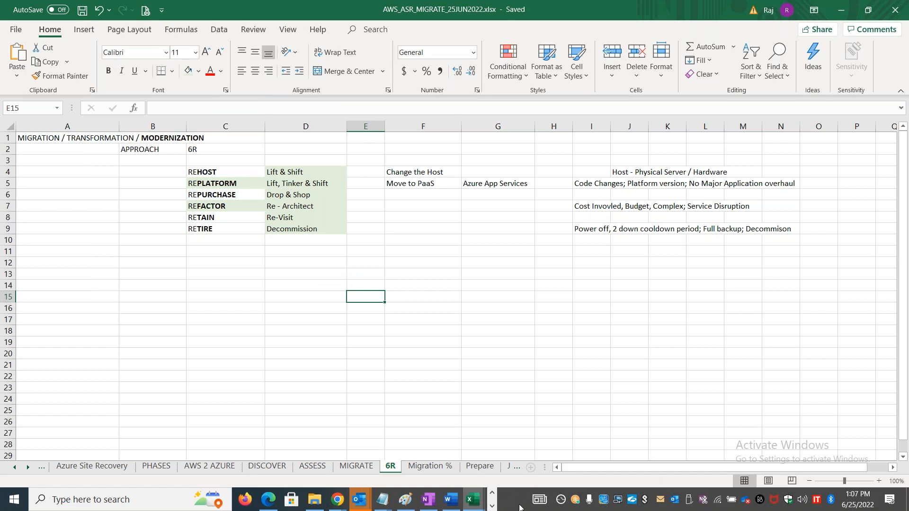
Bring up the Remote Desktop Connection window and dismiss its error about saving Default.rdp
{"action": "left_click", "coordinate": [493, 506]}
{"action": "left_click", "coordinate": [316, 501]}
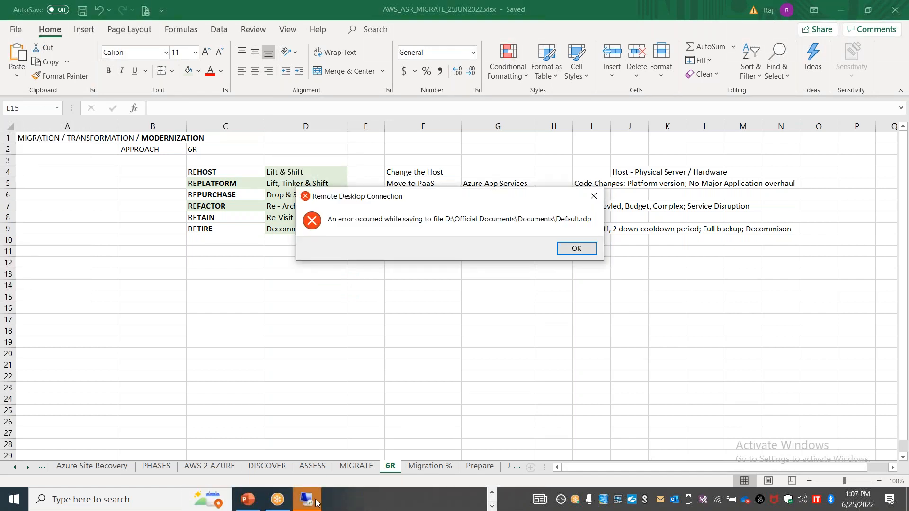
{"action": "left_click", "coordinate": [593, 197]}
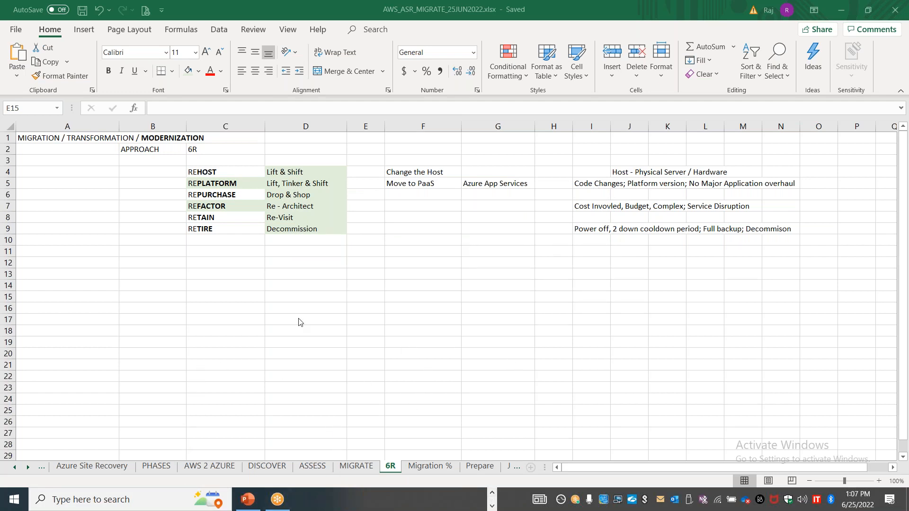
Switch back to the EC2 Instances page in Chrome and refresh the instance list to check the instance states
{"action": "left_click", "coordinate": [492, 494]}
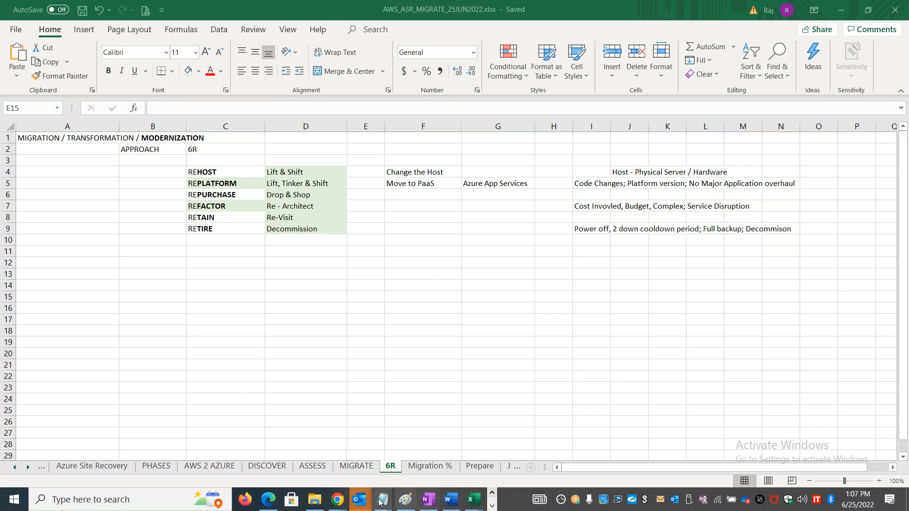
{"action": "mouse_move", "coordinate": [337, 499]}
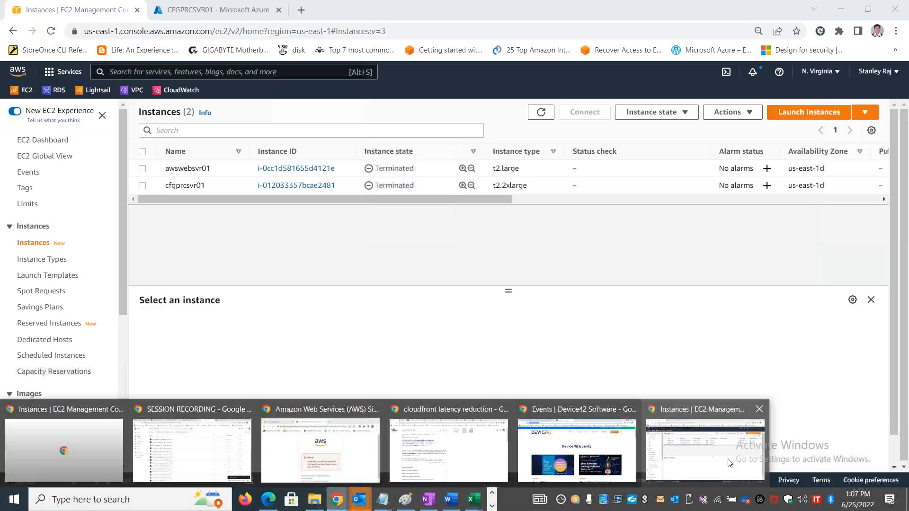
{"action": "left_click", "coordinate": [728, 460]}
{"action": "left_click", "coordinate": [544, 113]}
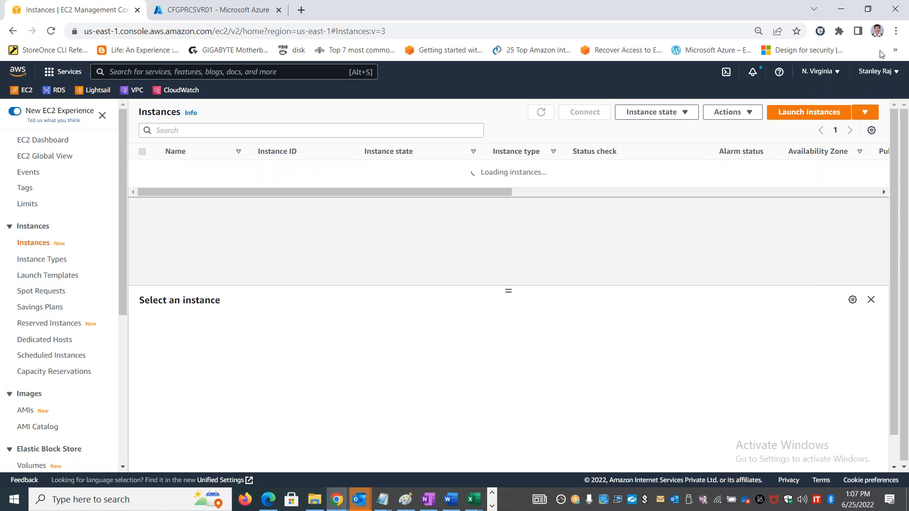